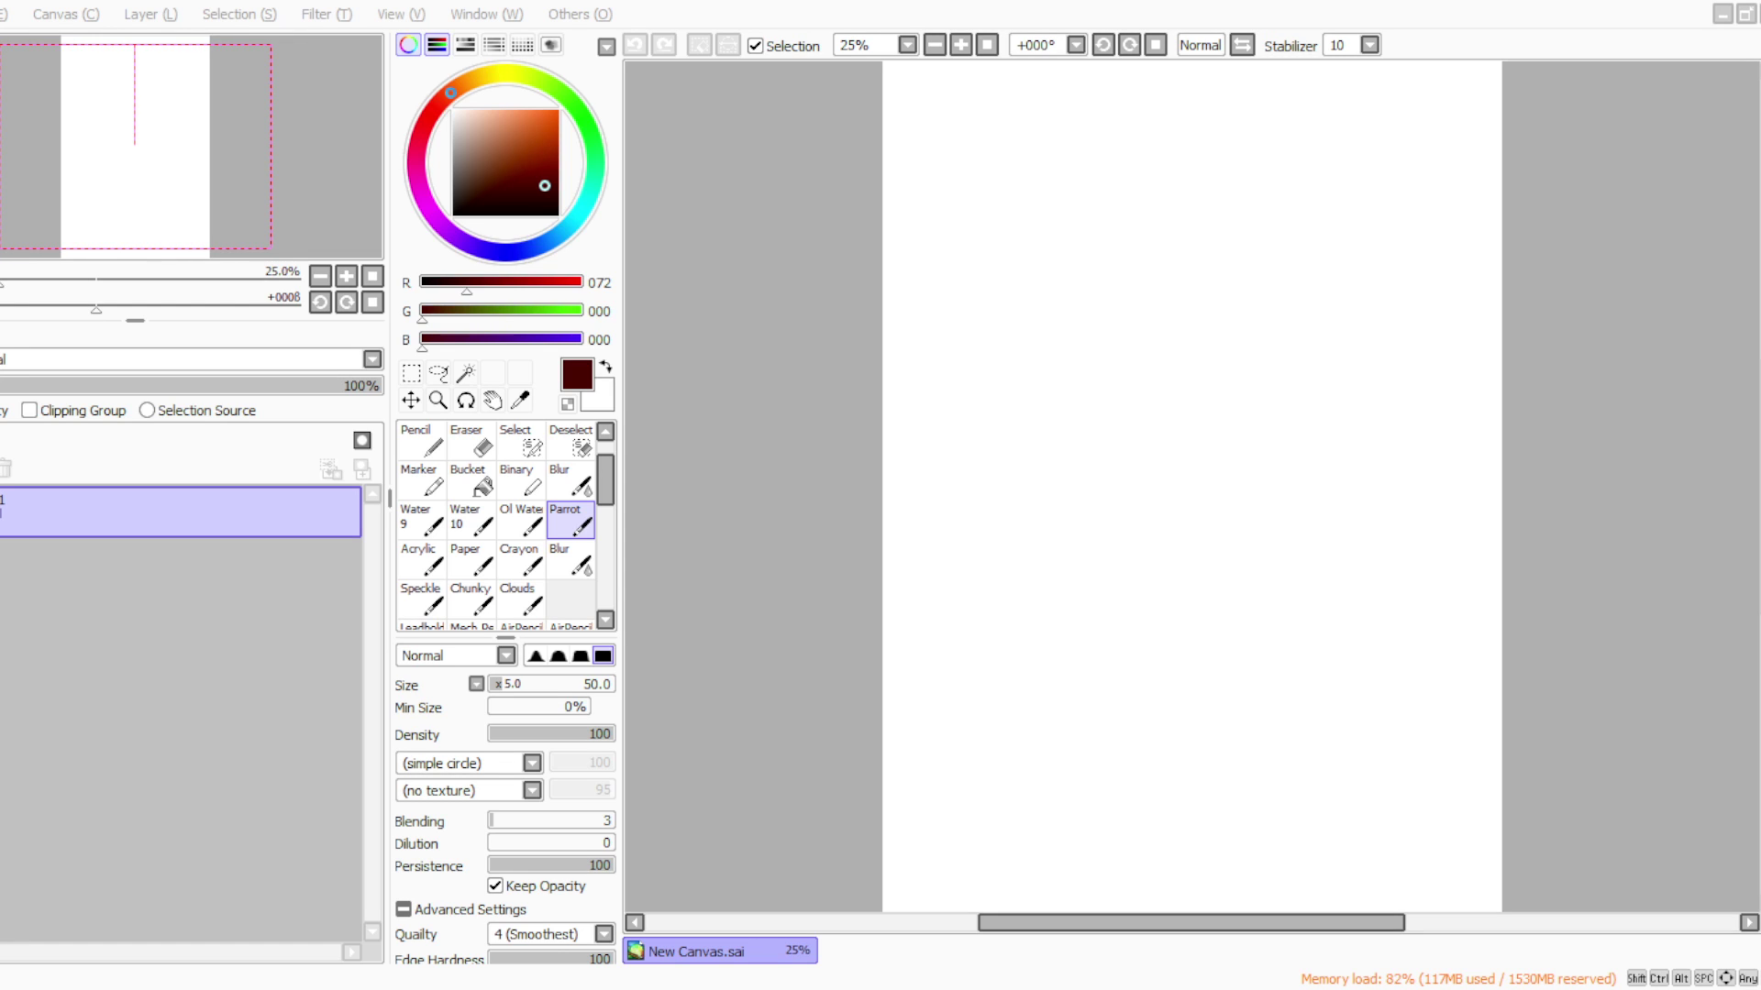
# Rotate the blank canvas 90 degrees into landscape orientation
pyautogui.hotkey('alt', 'Tab')
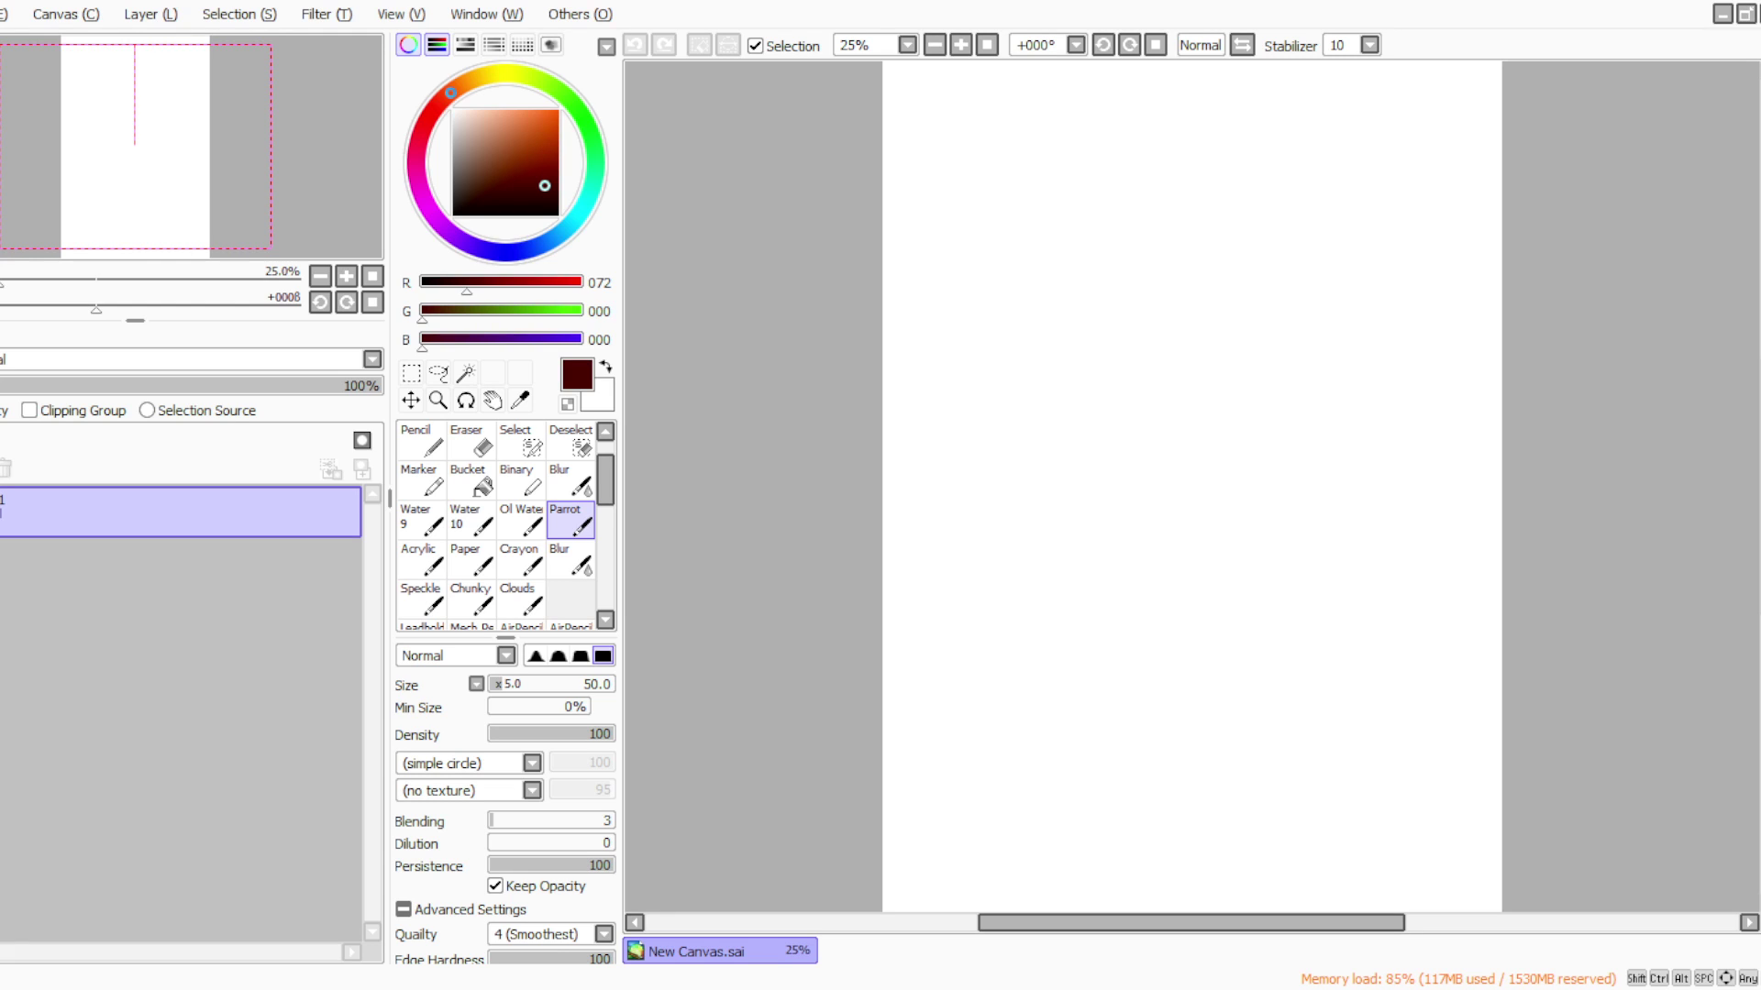
pyautogui.click(52, 11)
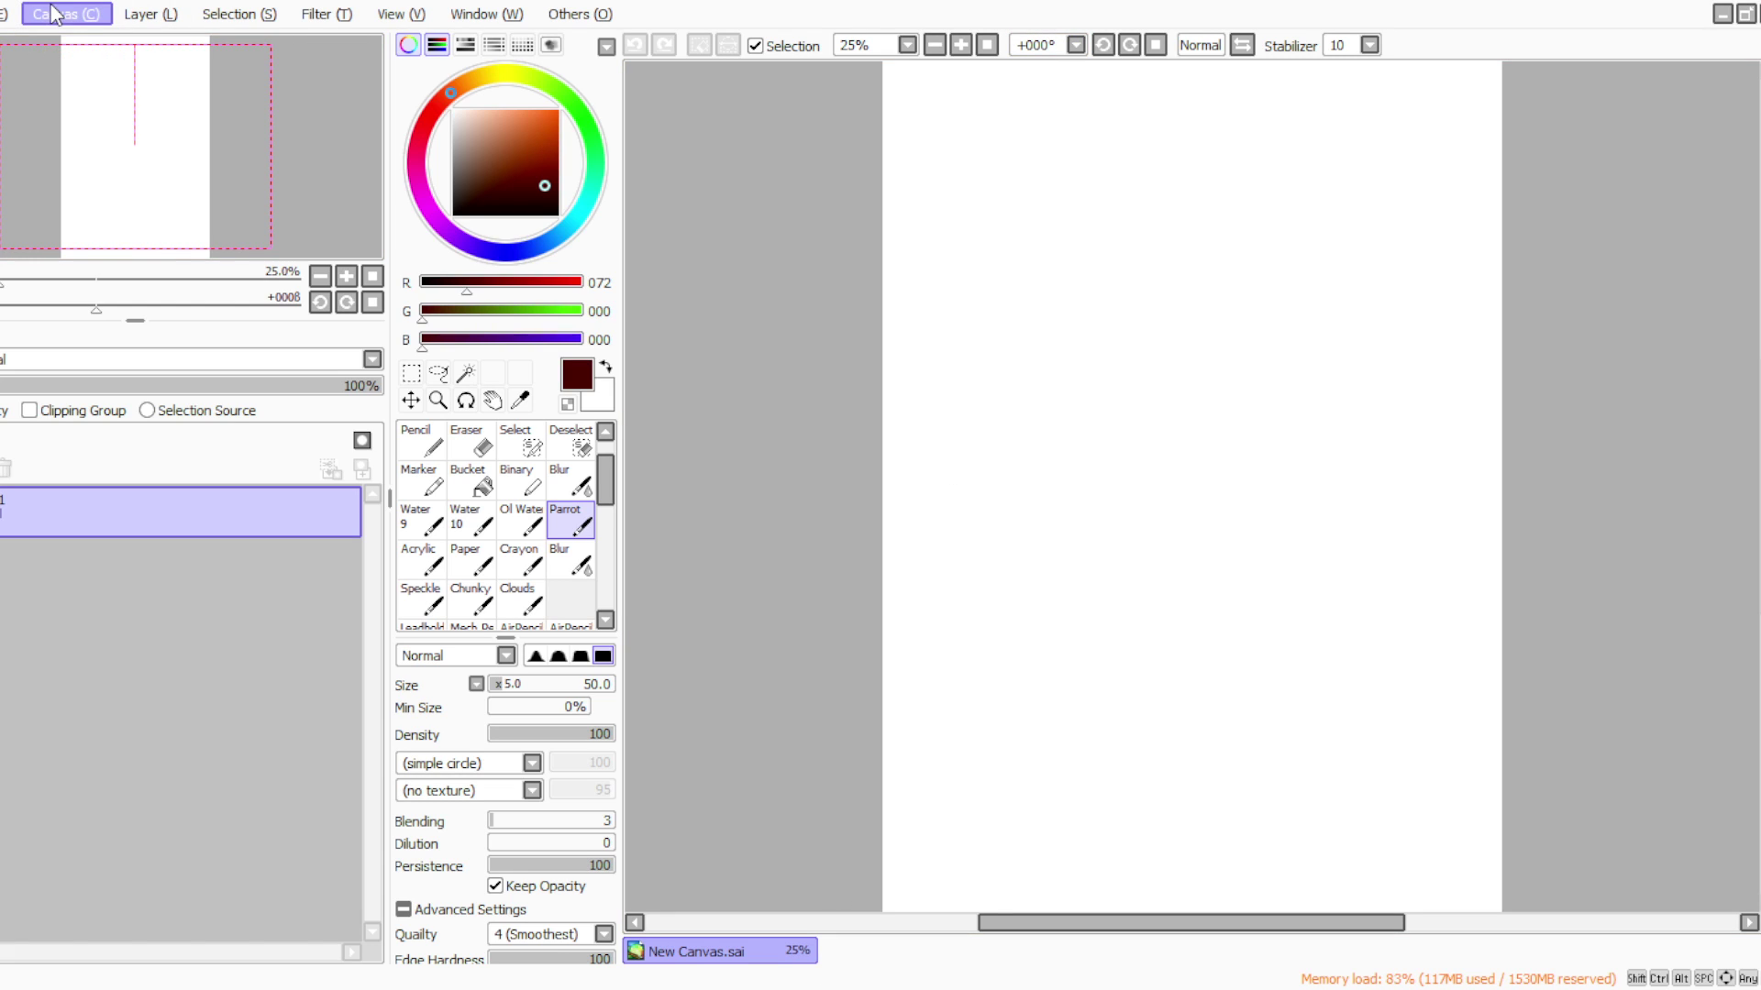
pyautogui.click(112, 187)
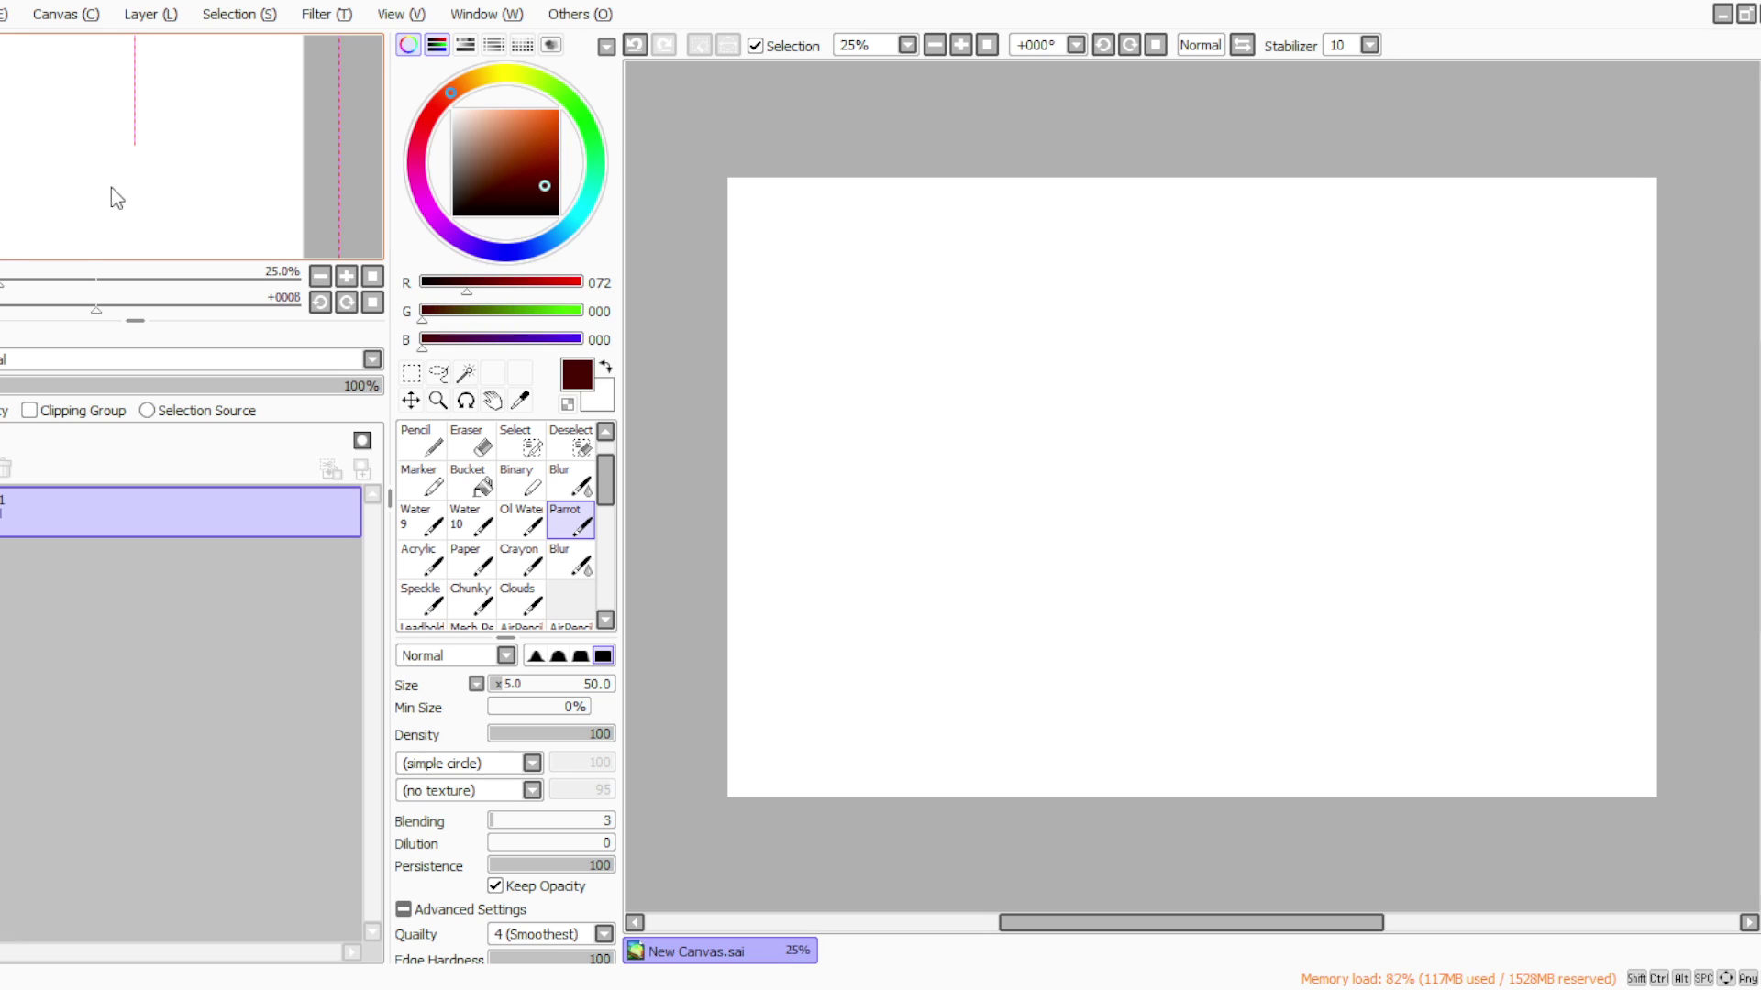
pyautogui.hotkey('alt', 'Tab')
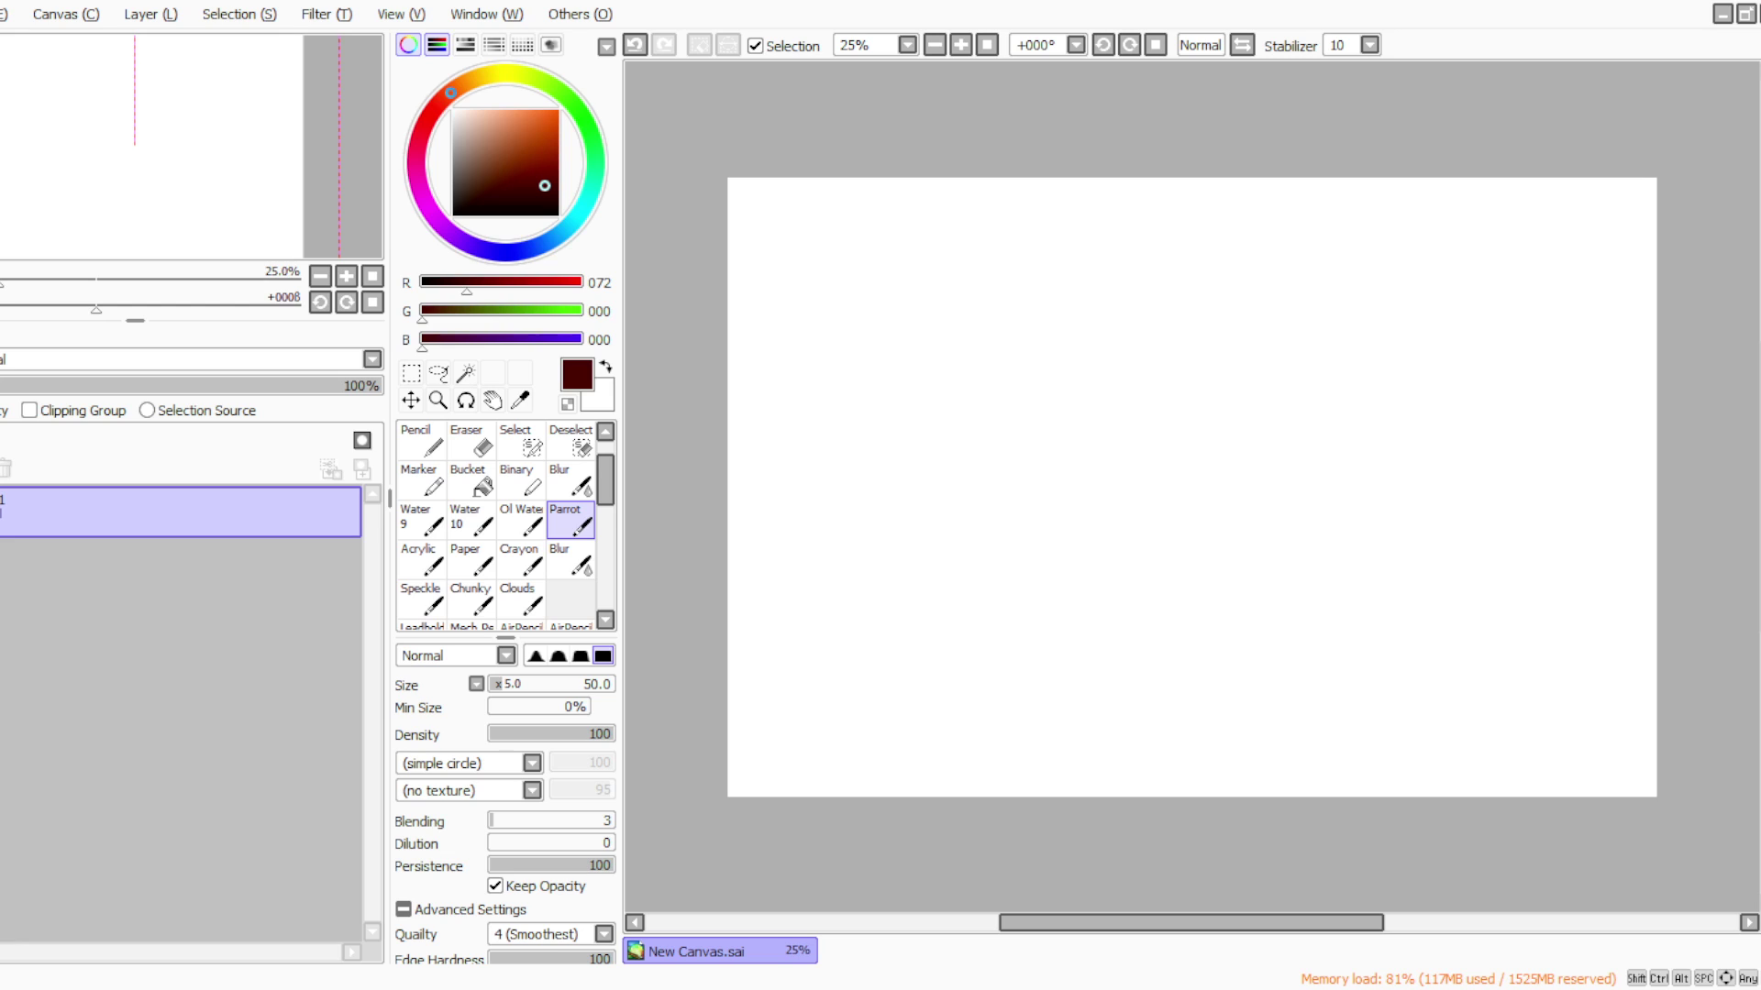
# Add a new layer for the sketch and set the Parrot brush size to 35
pyautogui.click(150, 14)
pyautogui.click(164, 34)
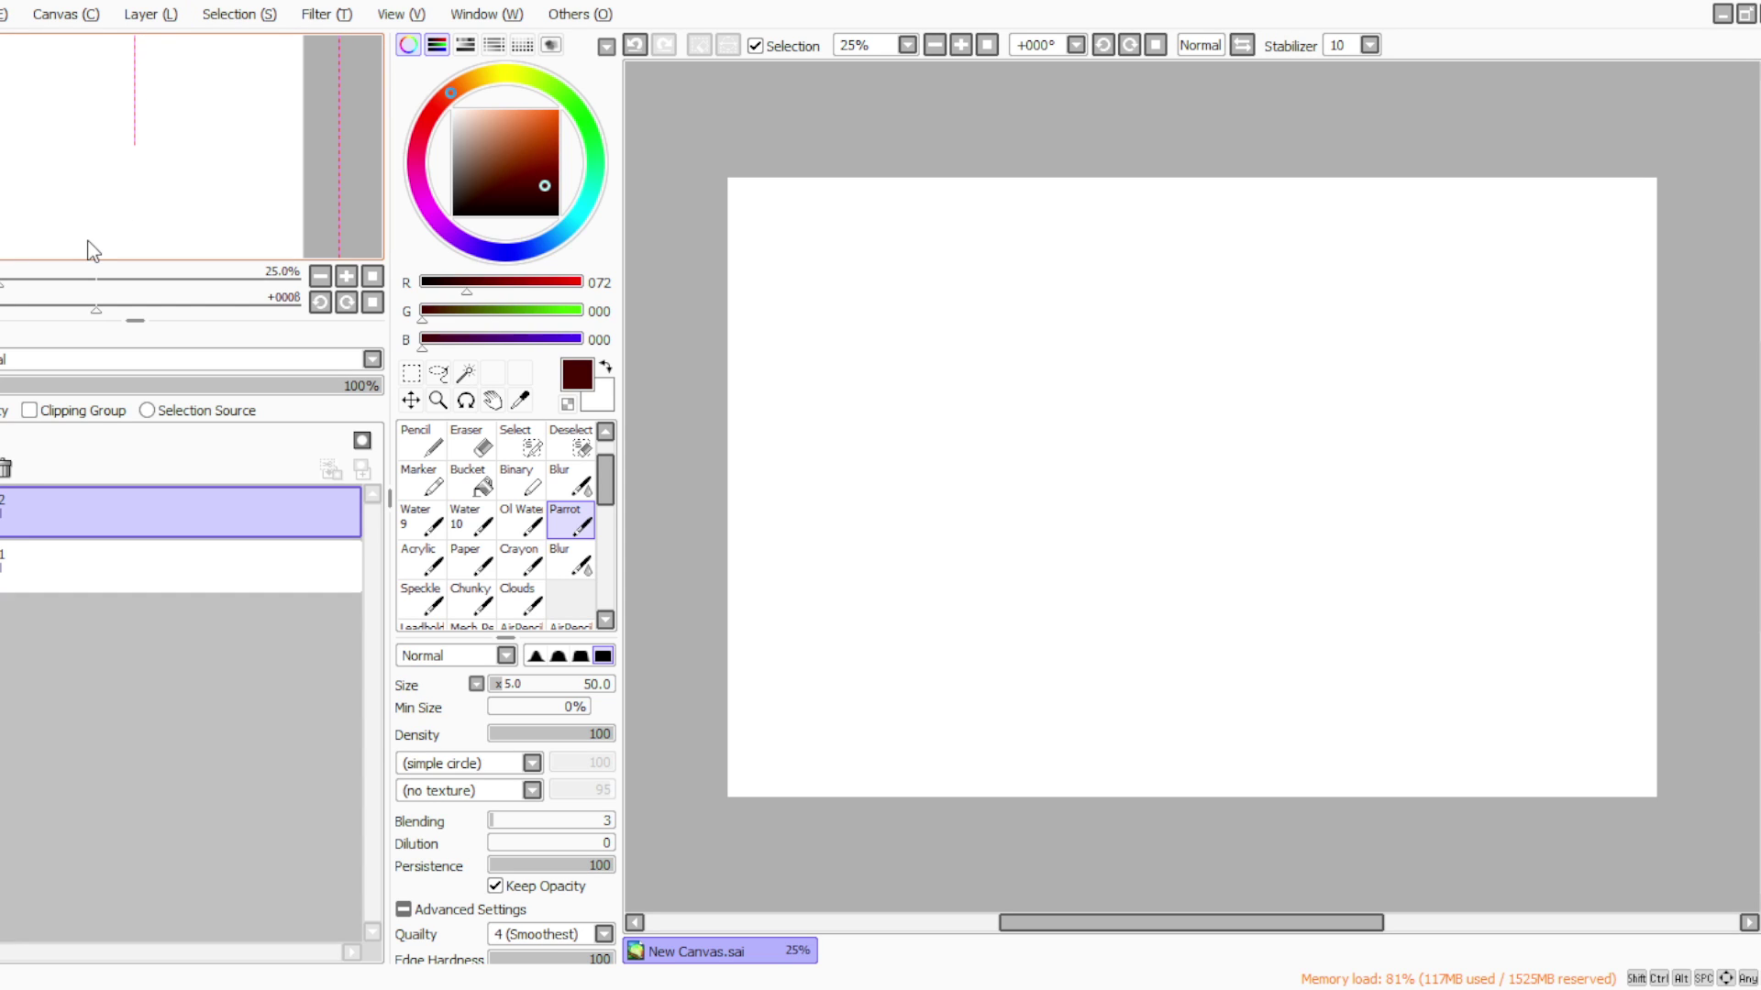
pyautogui.press('[')
pyautogui.click(498, 683)
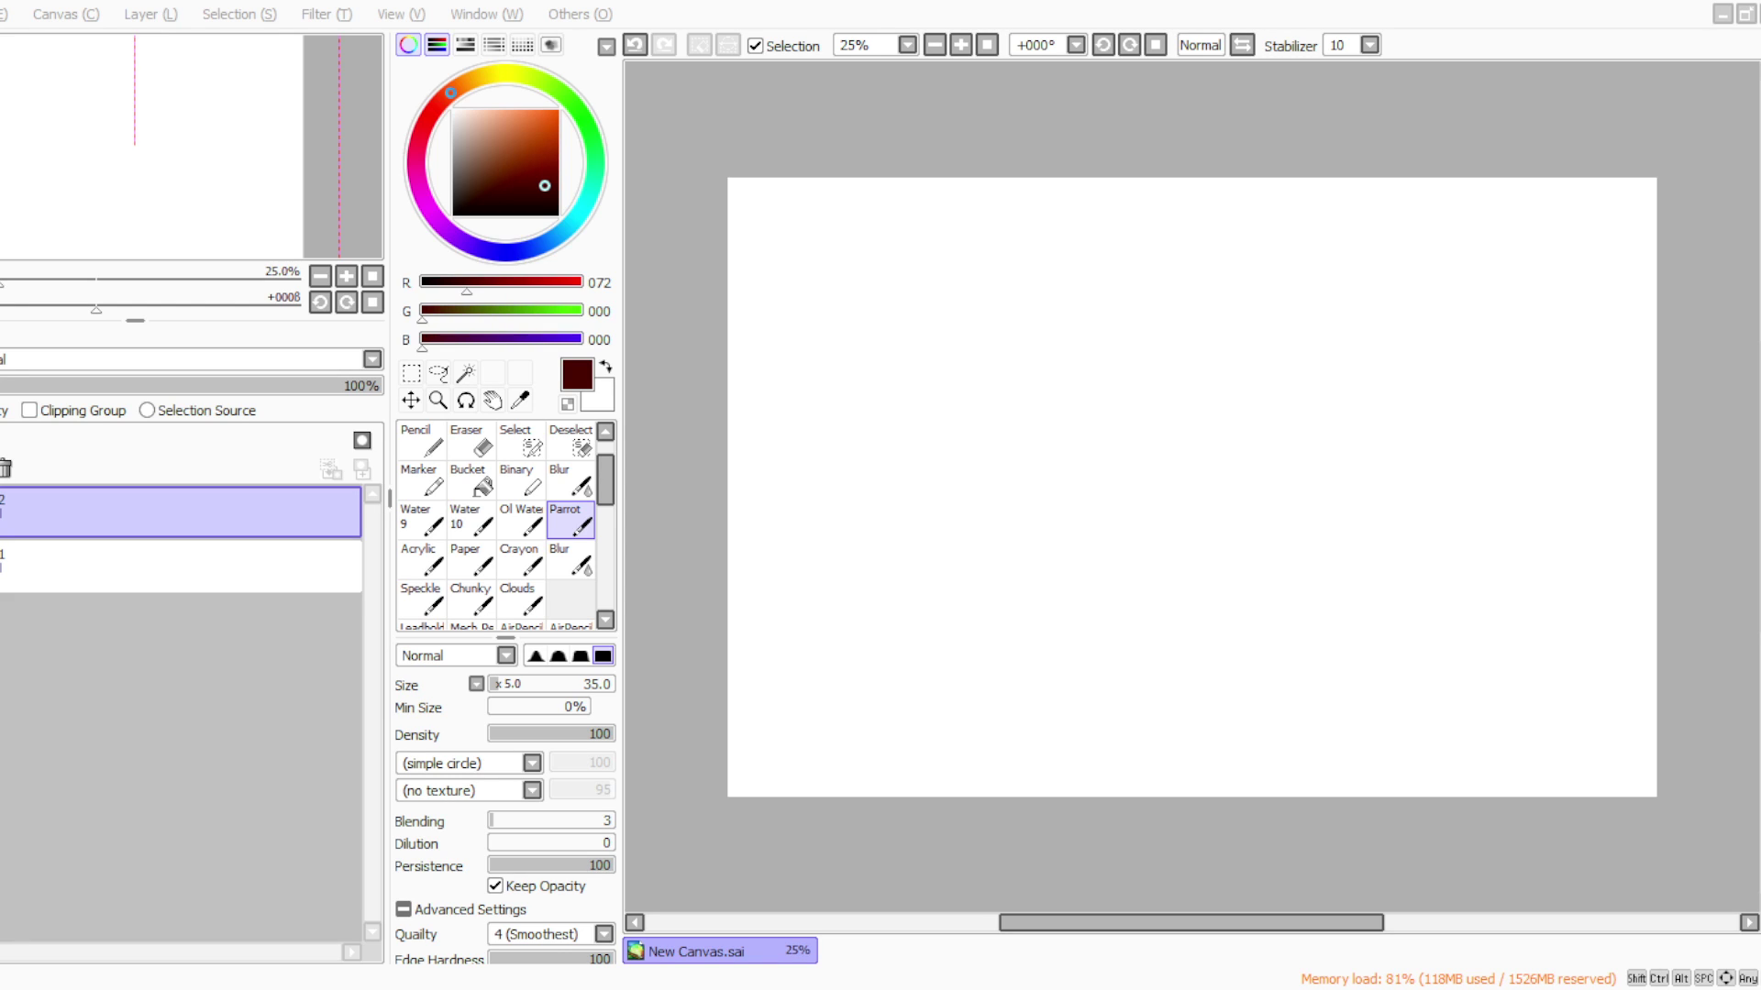
pyautogui.click(679, 813)
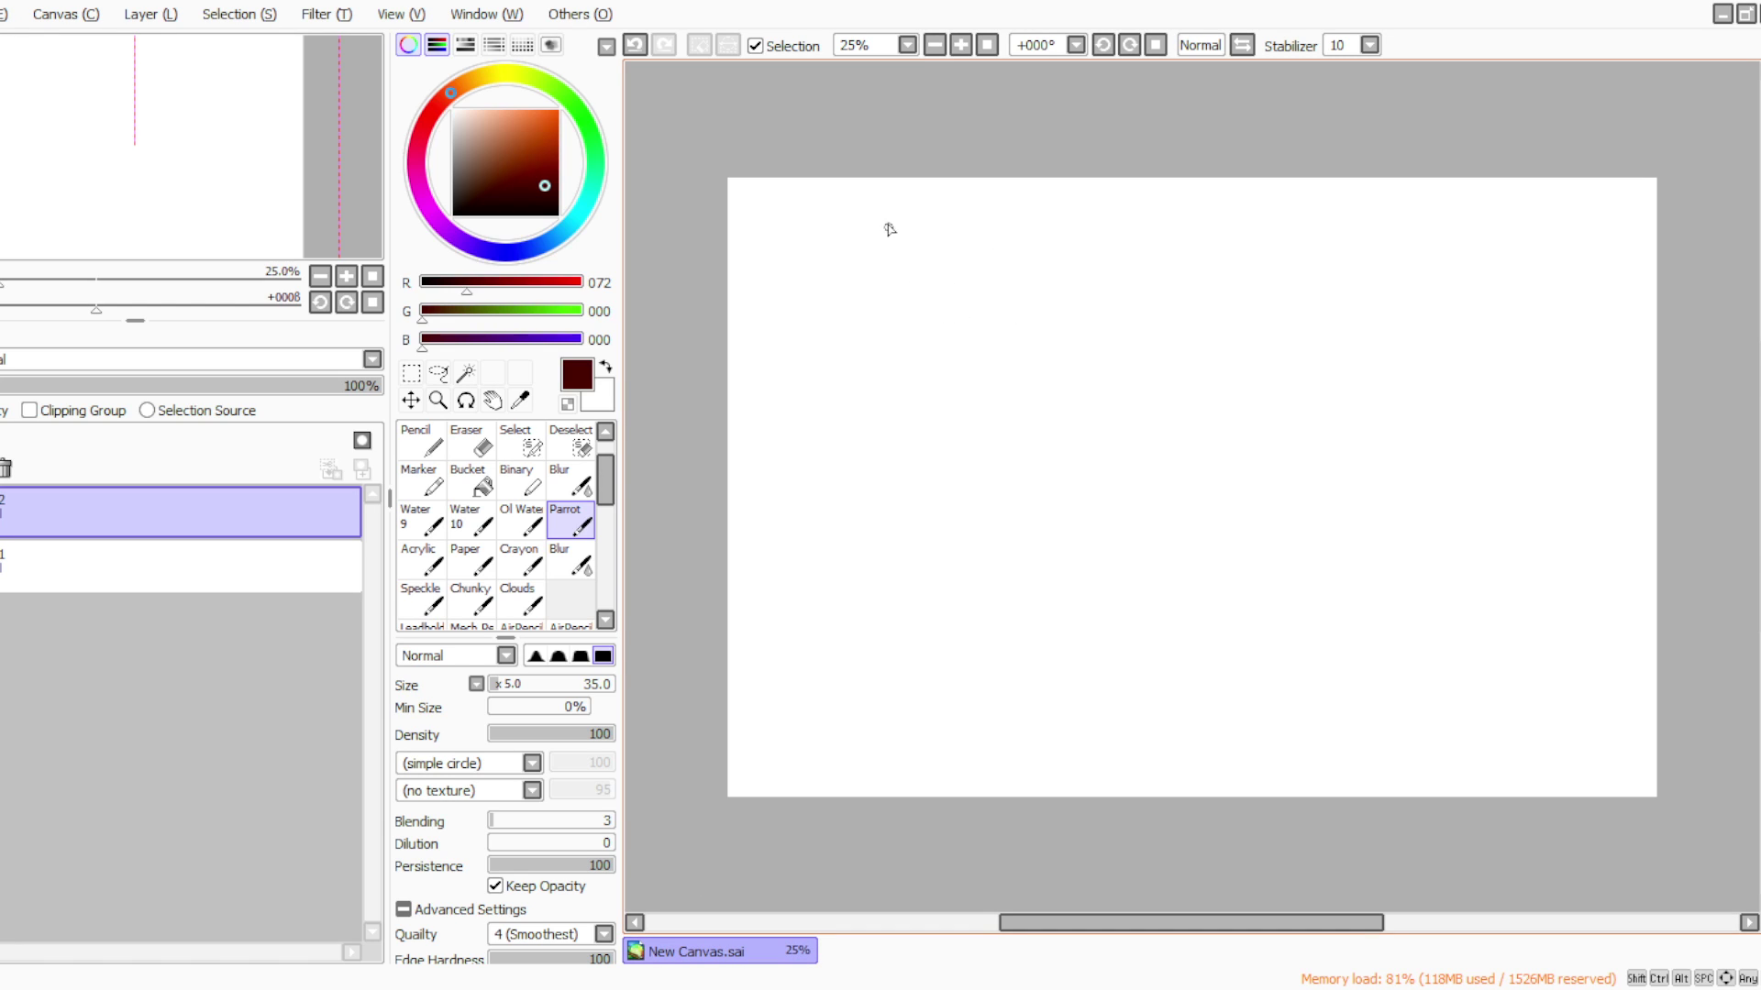
# Sketch a canine head's rounded skull and long muzzle in the canvas's upper-left area and flip the drawing horizontally
pyautogui.moveTo(963, 313)
pyautogui.mouseDown()
pyautogui.moveTo(923, 313)
pyautogui.moveTo(919, 332)
pyautogui.moveTo(948, 300)
pyautogui.moveTo(954, 356)
pyautogui.mouseUp()
pyautogui.moveTo(1024, 364); pyautogui.dragTo(1026, 360)
pyautogui.click(634, 44)
pyautogui.moveTo(954, 304); pyautogui.dragTo(979, 321)
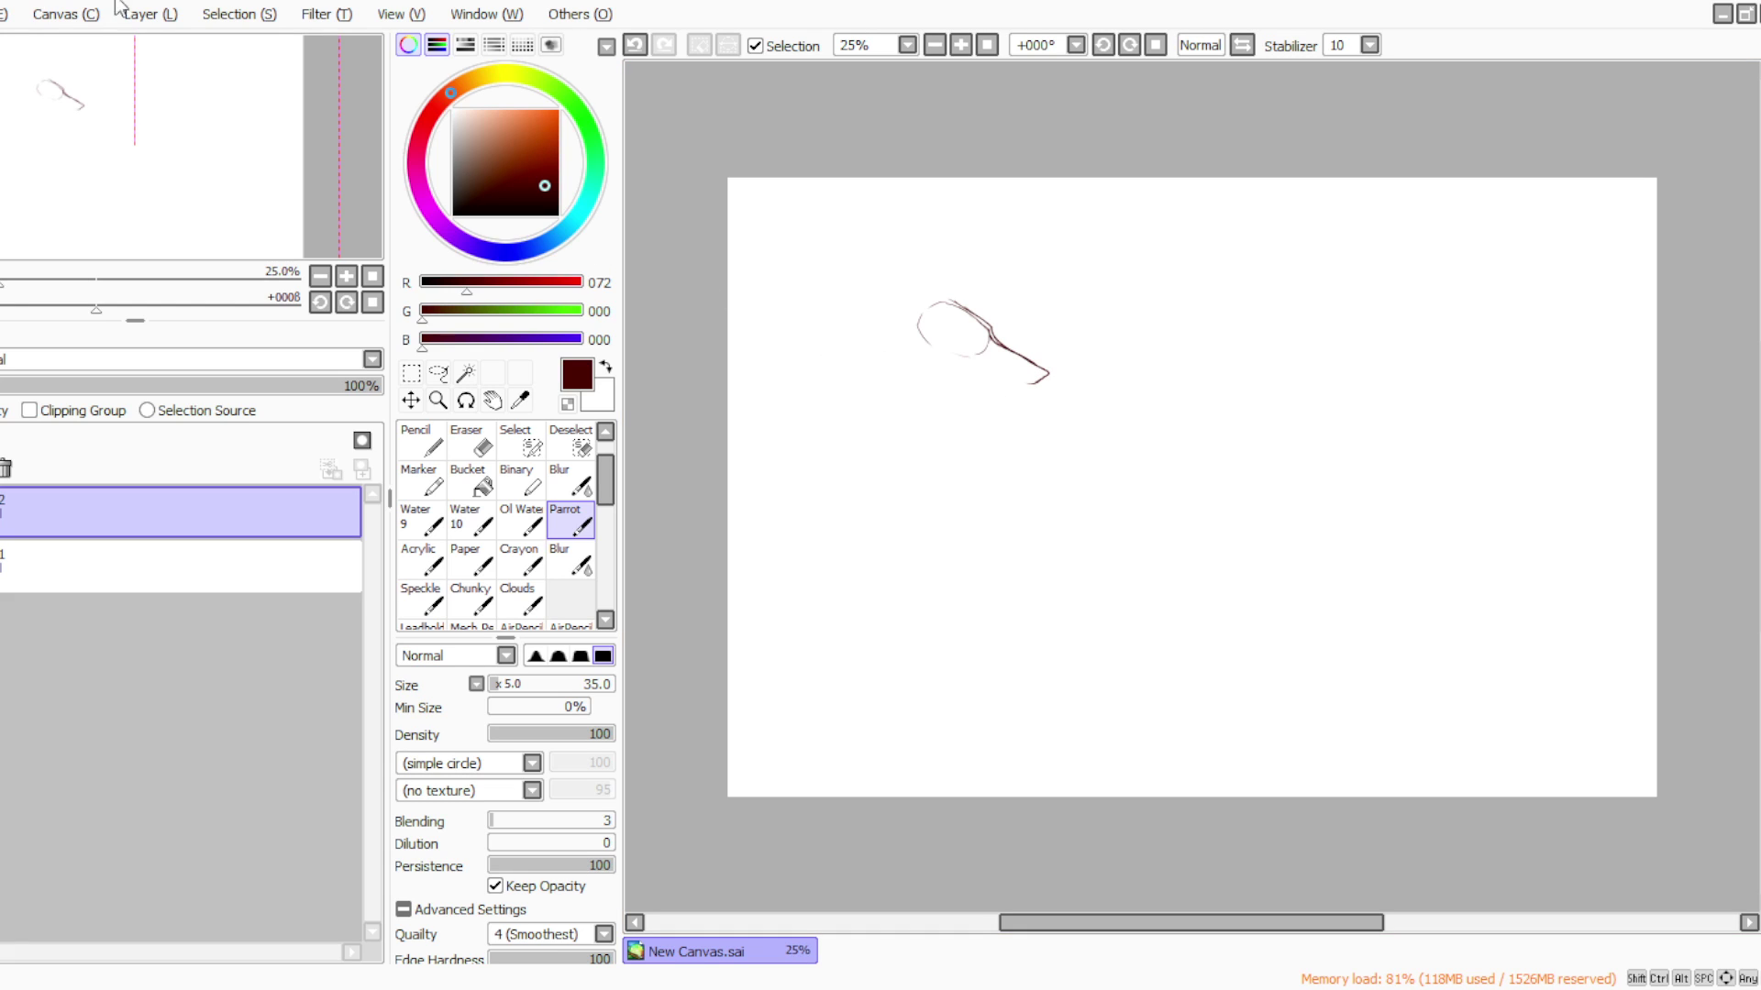
pyautogui.click(153, 457)
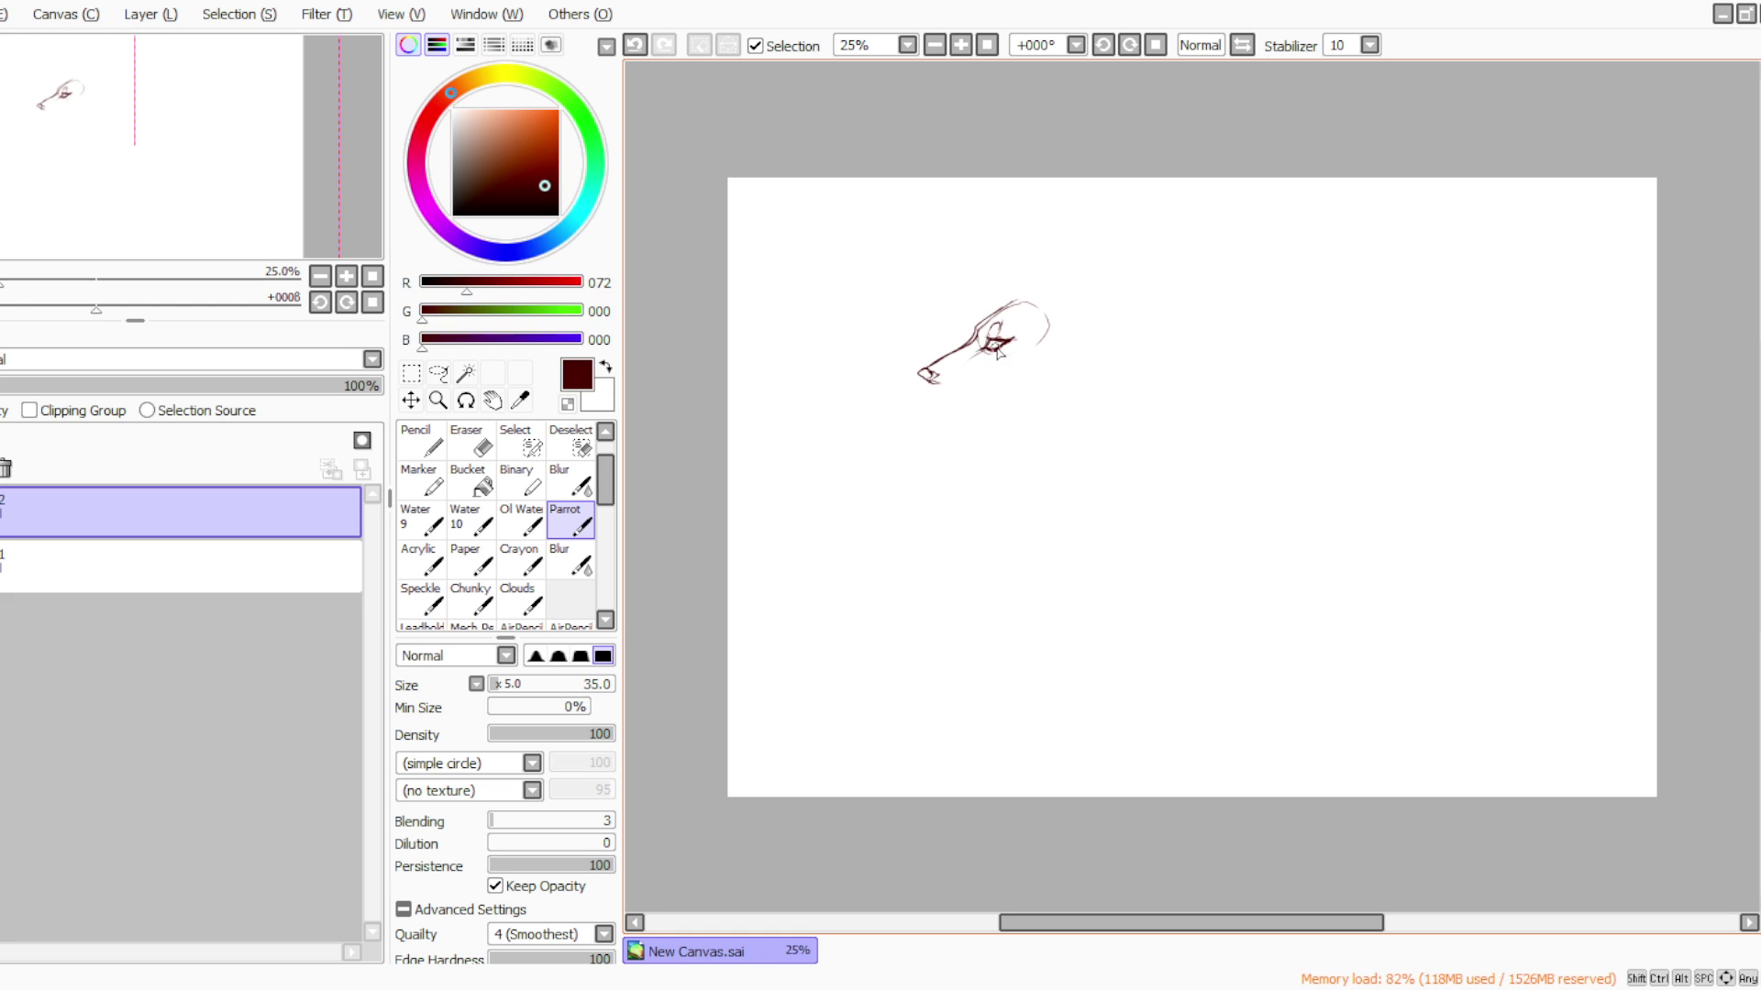
# Sketch the lower jaw line and wispy fur strokes behind the eye and cheek
pyautogui.moveTo(1023, 358); pyautogui.dragTo(996, 366)
pyautogui.moveTo(1036, 333)
pyautogui.mouseDown()
pyautogui.moveTo(1079, 320)
pyautogui.moveTo(1102, 336)
pyautogui.moveTo(1046, 342)
pyautogui.moveTo(1087, 362)
pyautogui.mouseUp()
pyautogui.moveTo(974, 374)
pyautogui.mouseDown()
pyautogui.moveTo(996, 377)
pyautogui.moveTo(972, 380)
pyautogui.mouseUp()
# Set the Eraser density to 100 and clean up the nose tip, returning to the Parrot brush
pyautogui.click(455, 450)
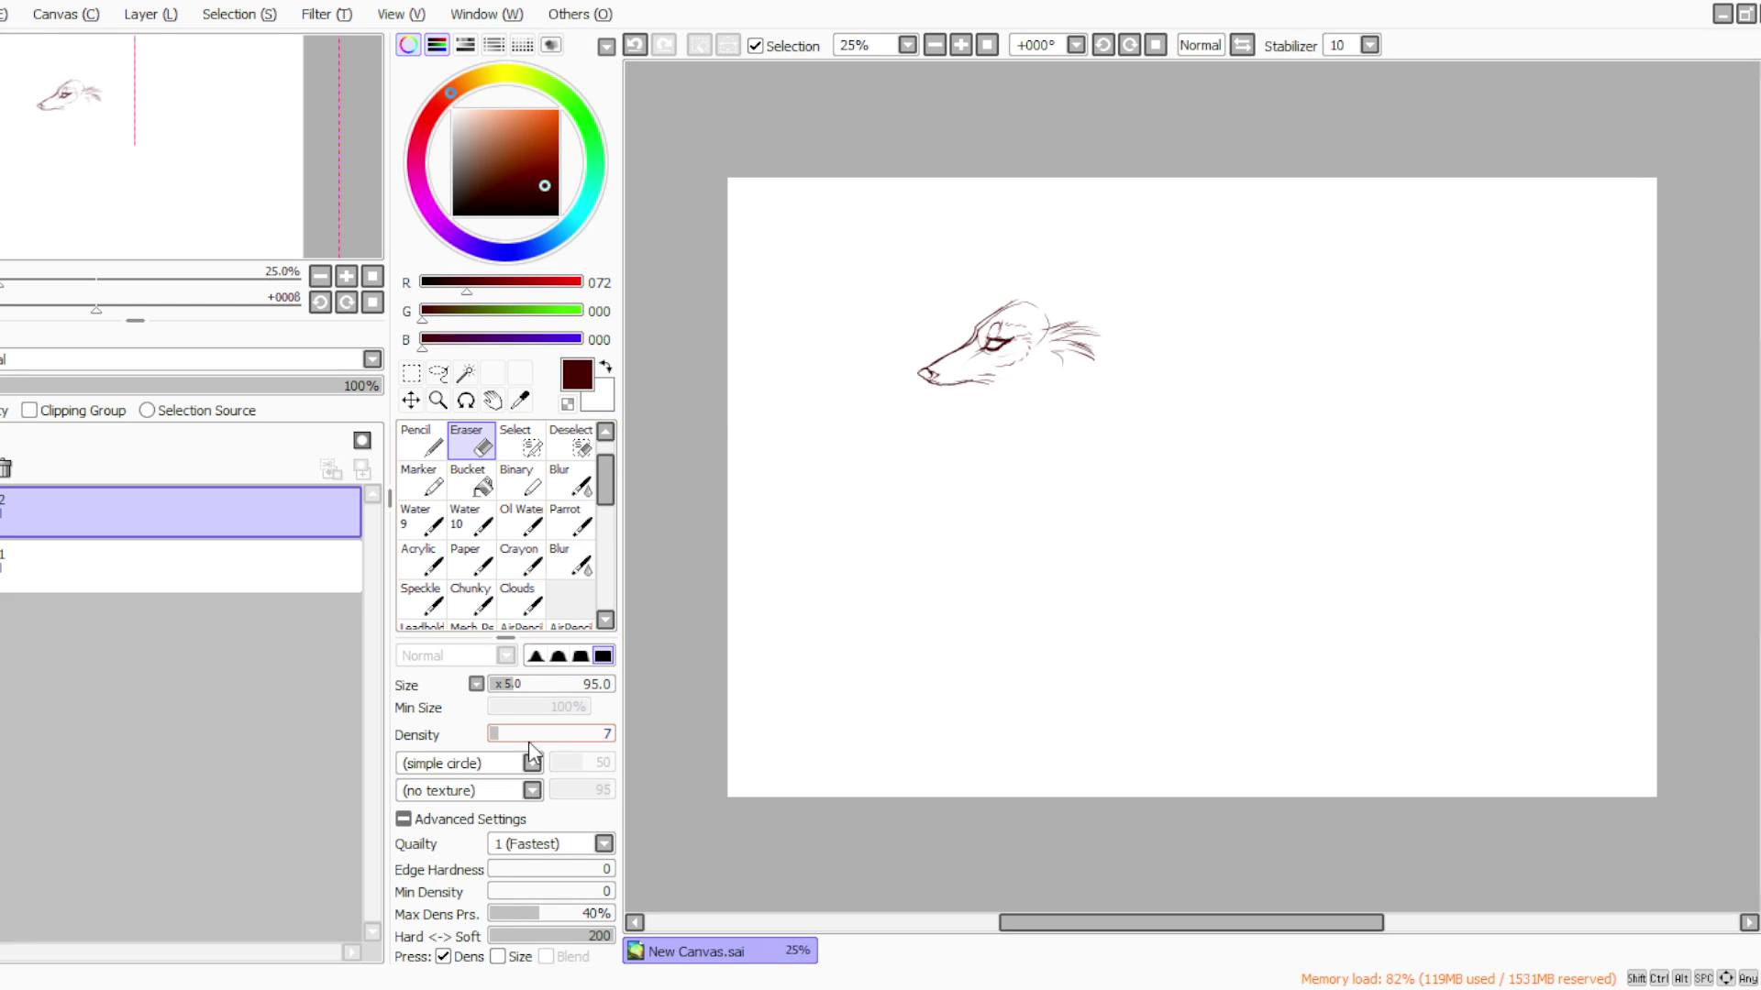
pyautogui.moveTo(535, 739); pyautogui.dragTo(623, 731)
pyautogui.moveTo(898, 365)
pyautogui.mouseDown()
pyautogui.moveTo(919, 404)
pyautogui.moveTo(922, 377)
pyautogui.mouseUp()
pyautogui.click(575, 521)
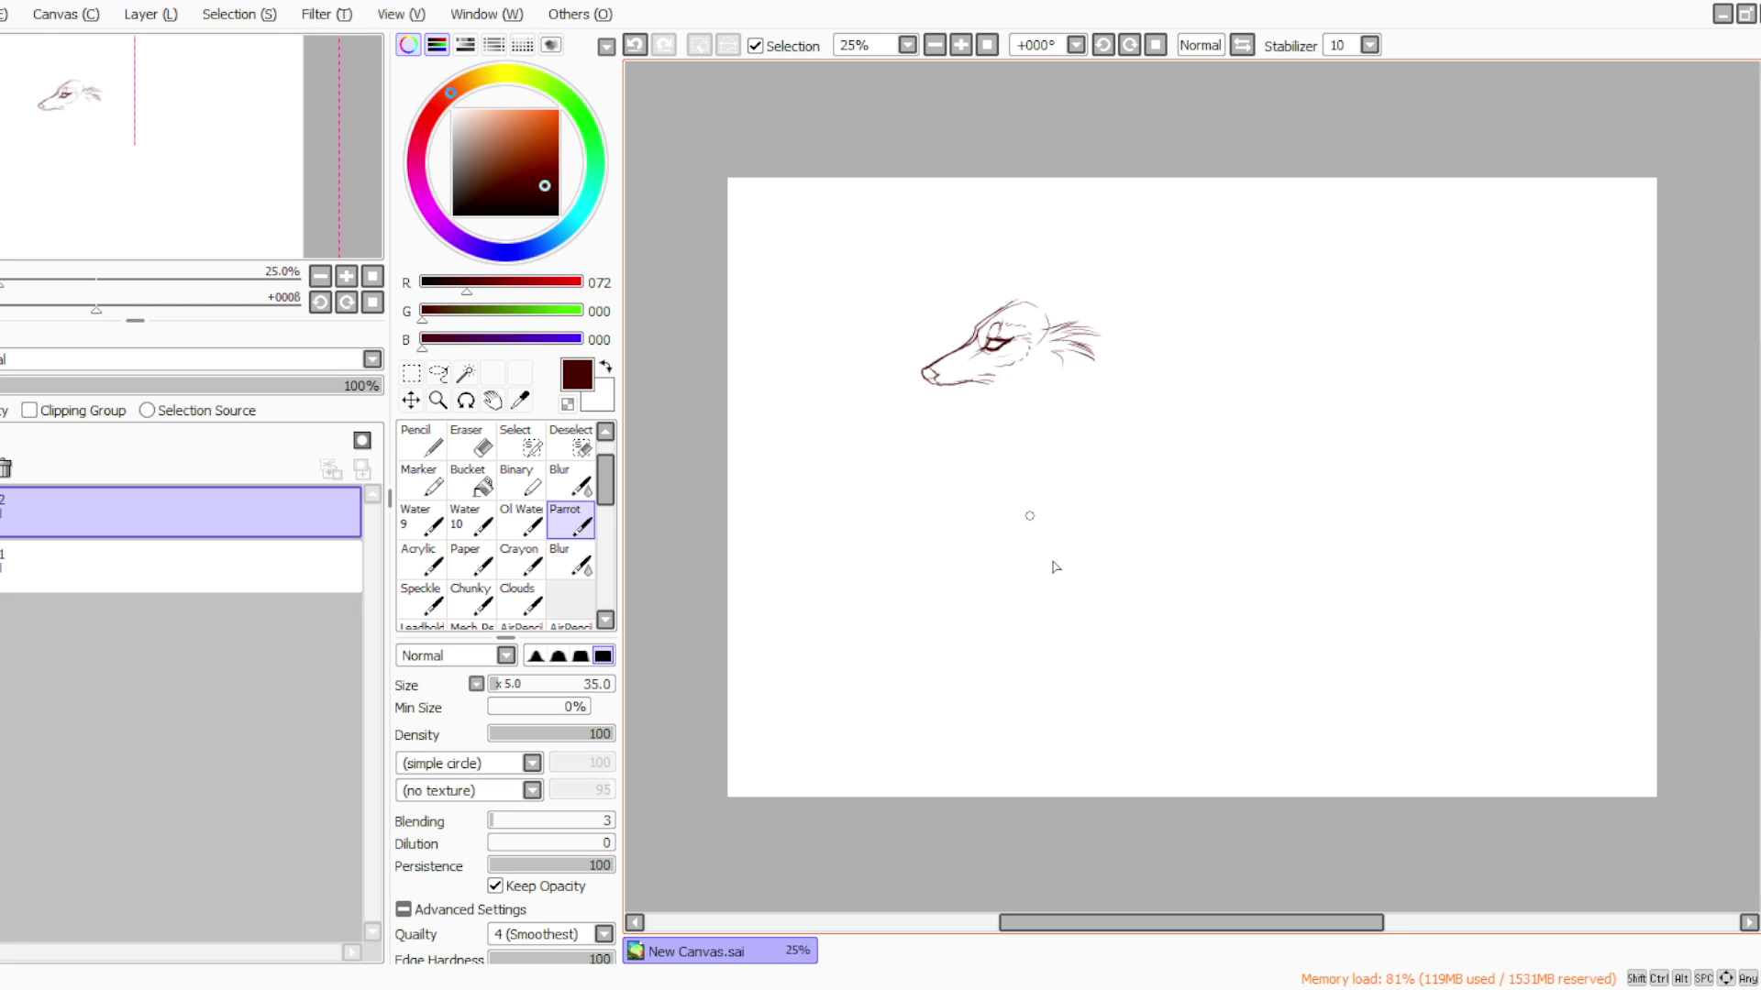
# Flip the head sketch horizontally and rework the back of the jaw with curved fur strokes
pyautogui.click(148, 15)
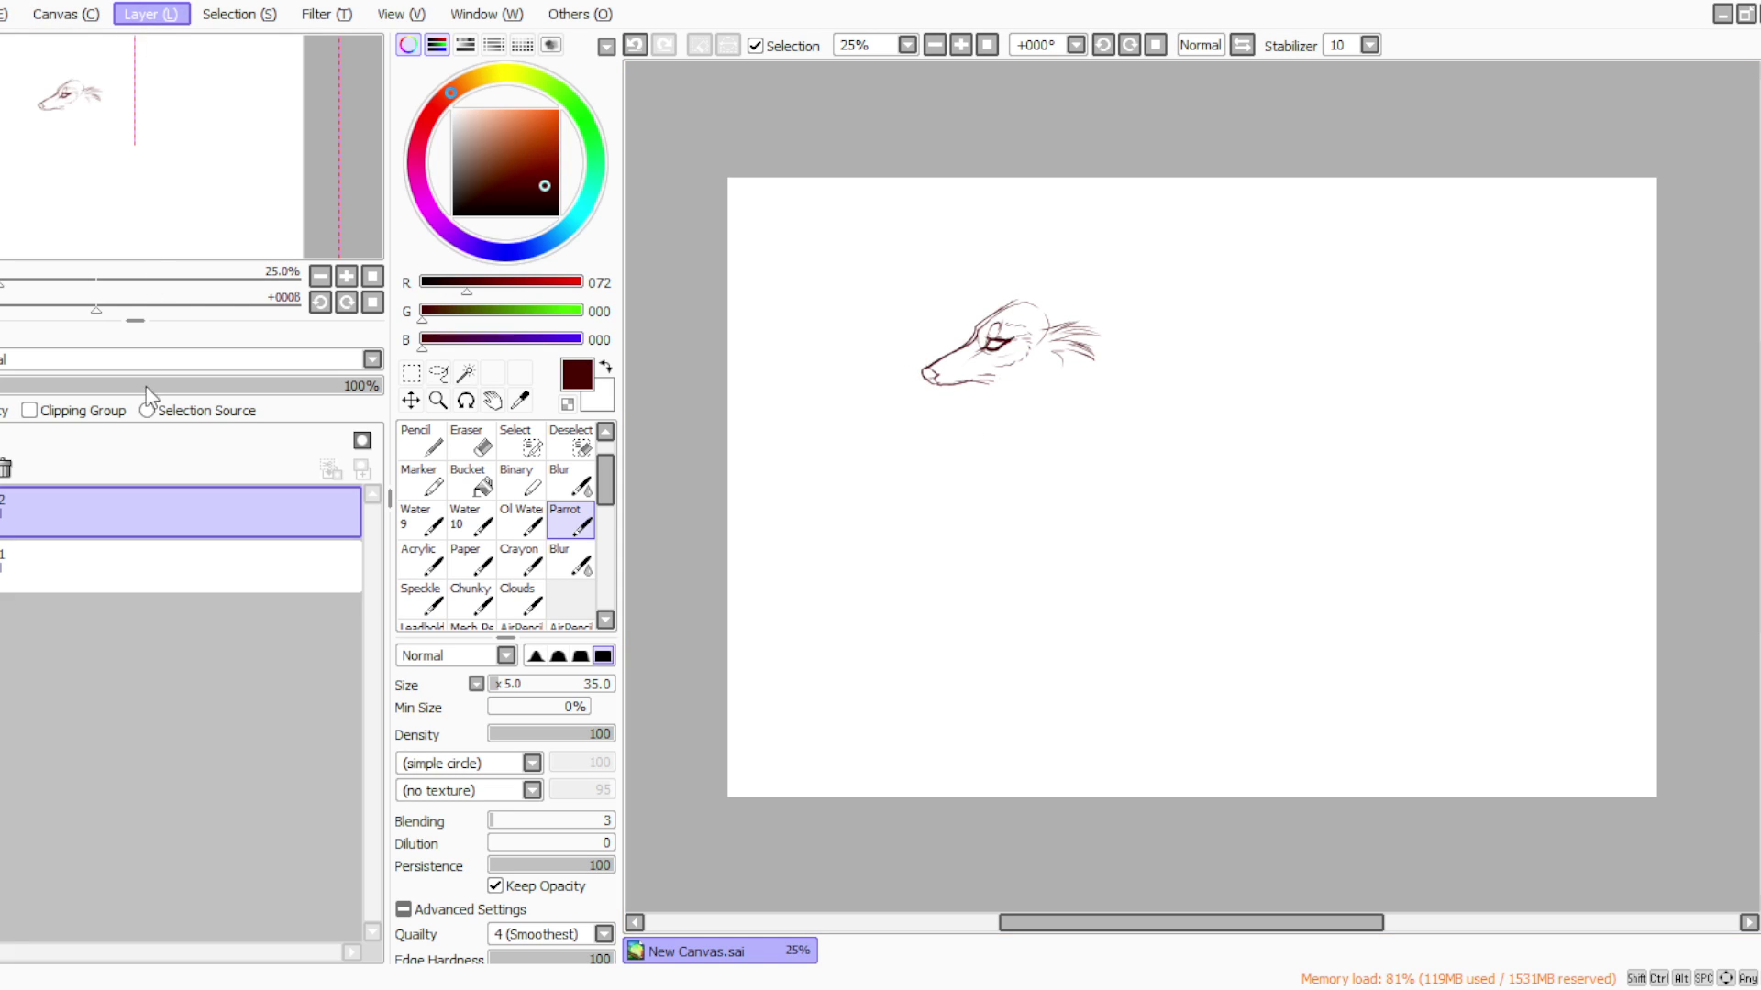
pyautogui.click(161, 459)
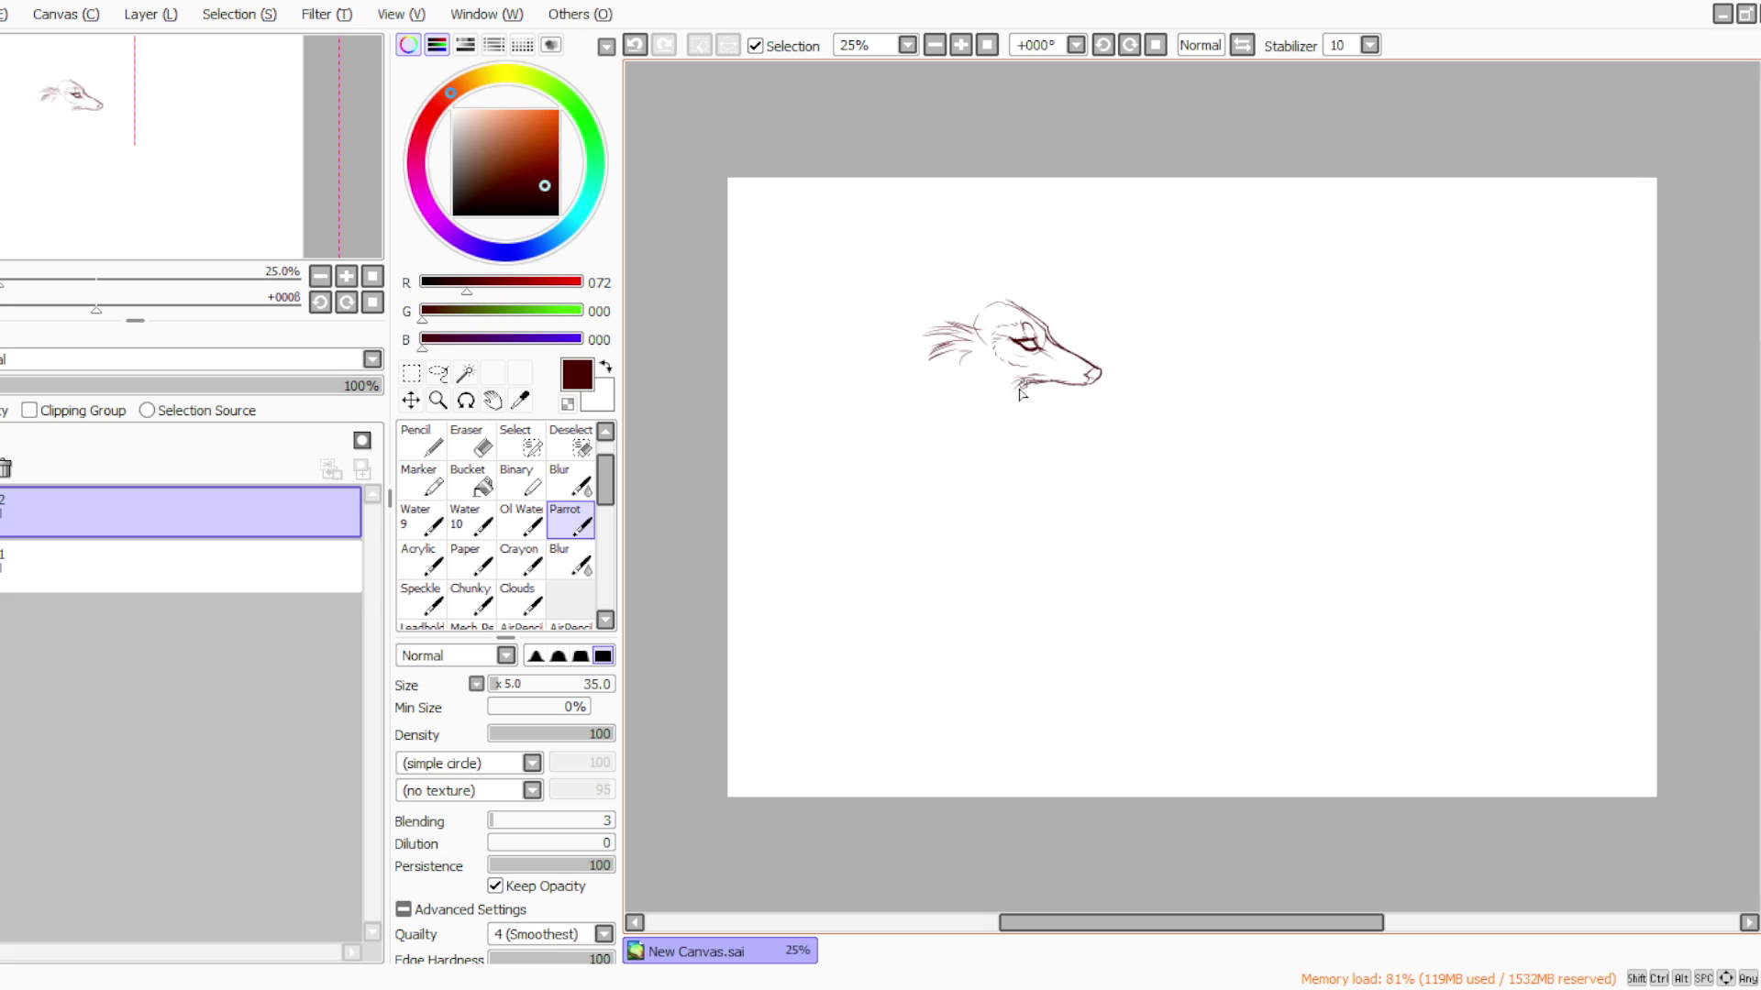
pyautogui.press('e')
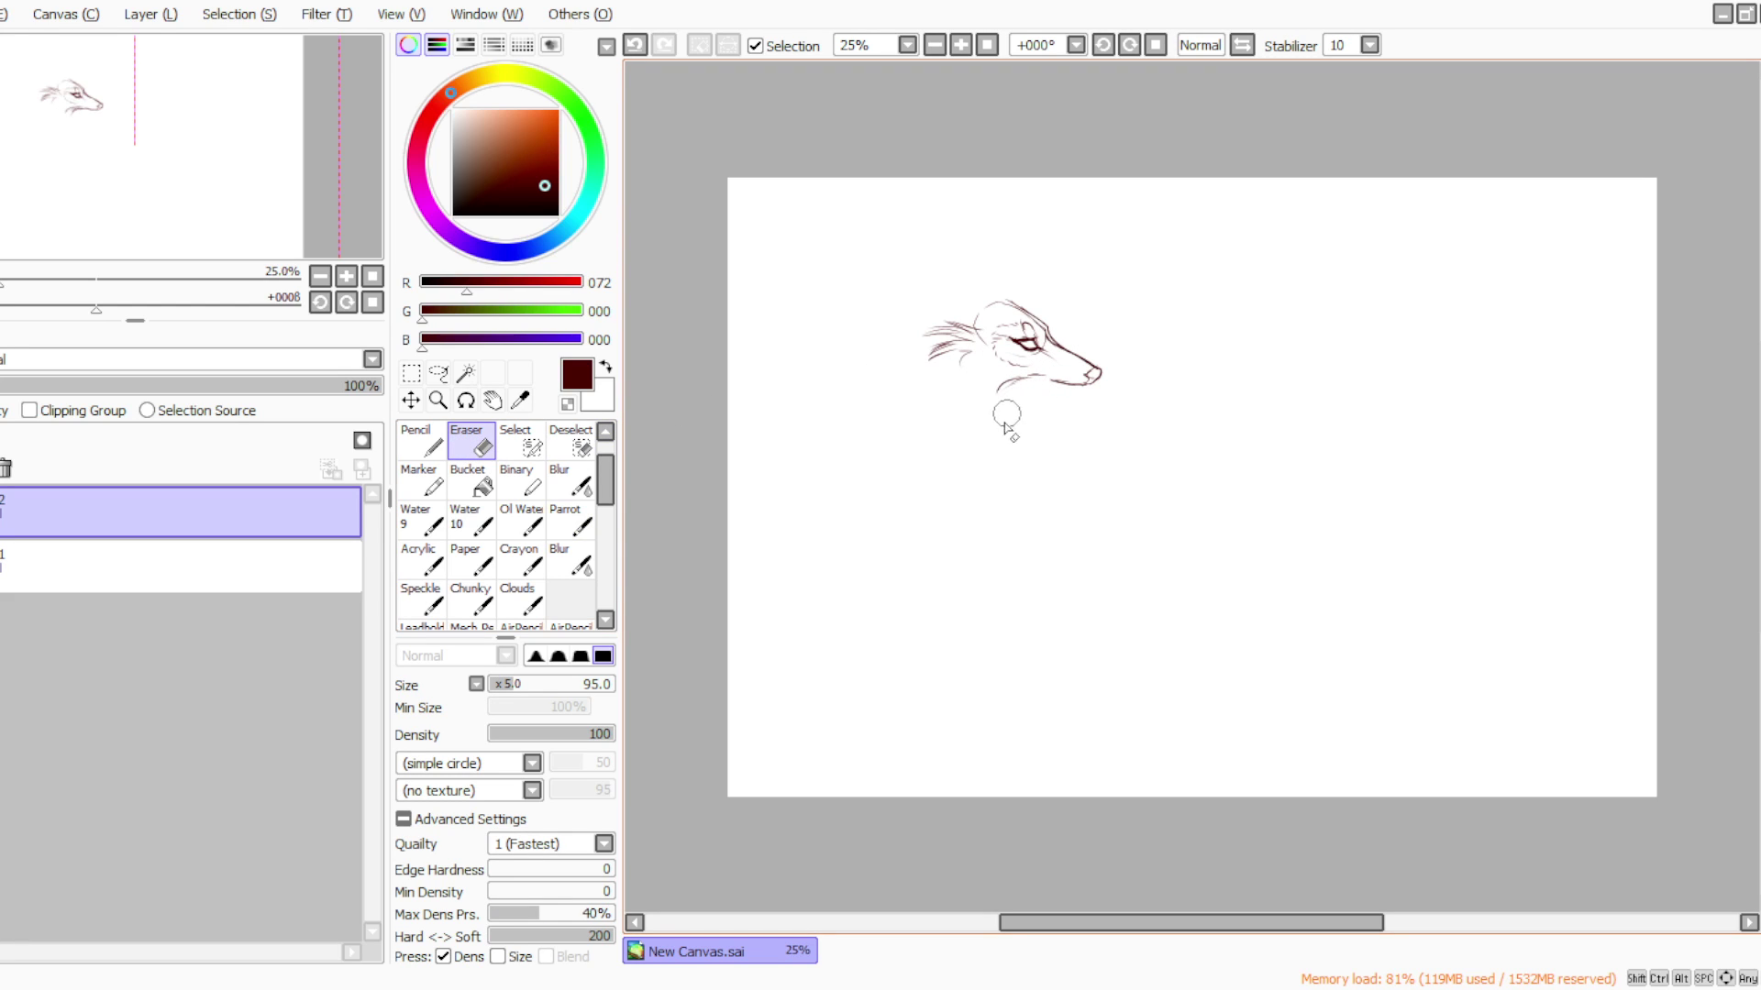
pyautogui.click(570, 518)
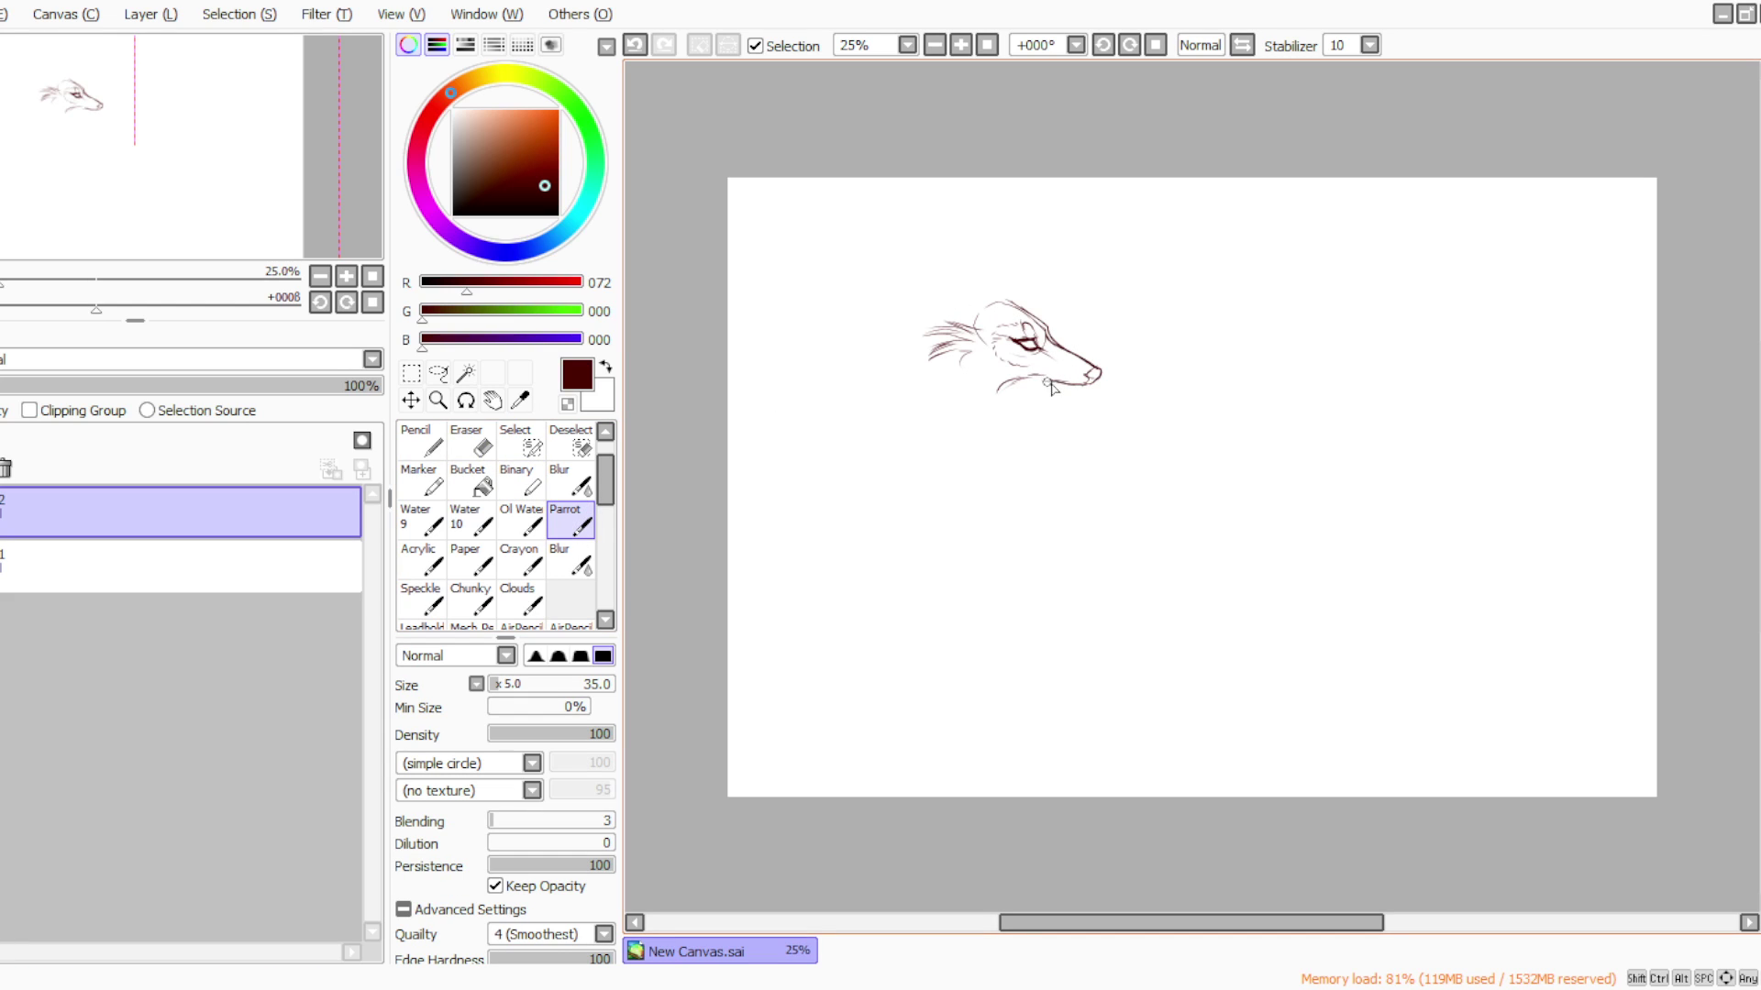
pyautogui.moveTo(1040, 380); pyautogui.dragTo(1007, 417)
# Erase the muzzle's upper line with a size 30 Eraser and redraw it down to a darker nose with the Parrot brush
pyautogui.click(470, 440)
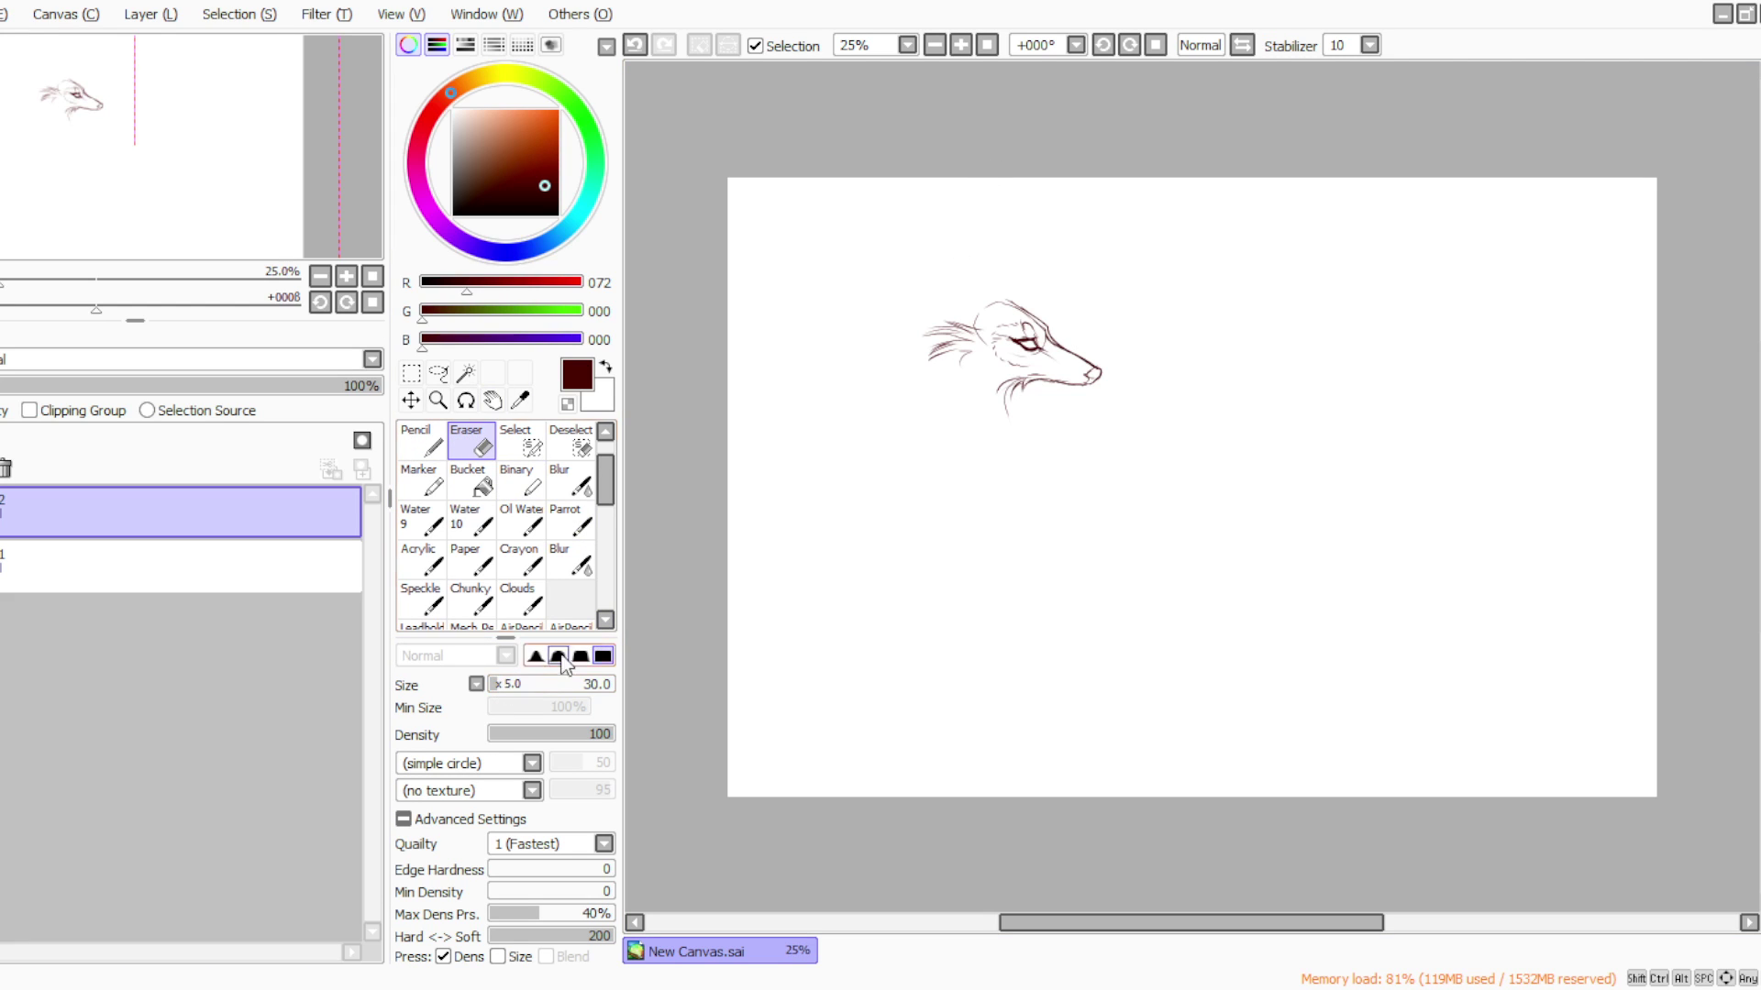
pyautogui.moveTo(1066, 351); pyautogui.dragTo(1084, 367)
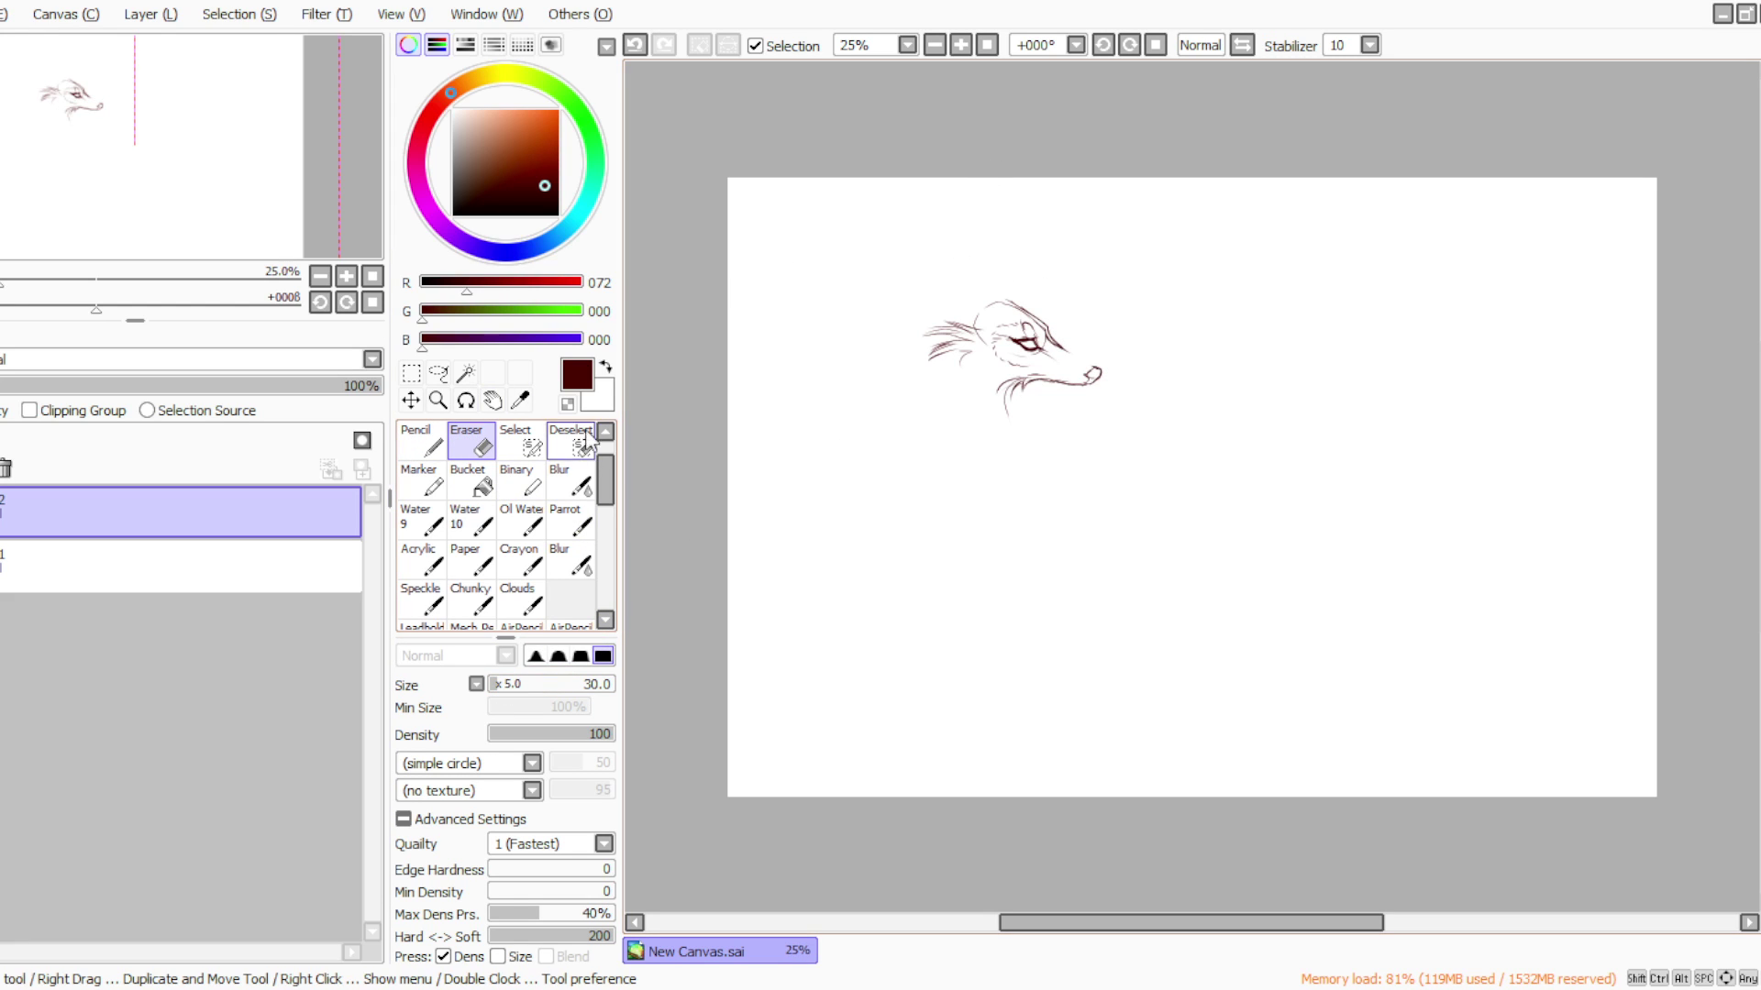
pyautogui.click(573, 519)
pyautogui.click(1128, 45)
pyautogui.click(1129, 44)
pyautogui.click(1128, 45)
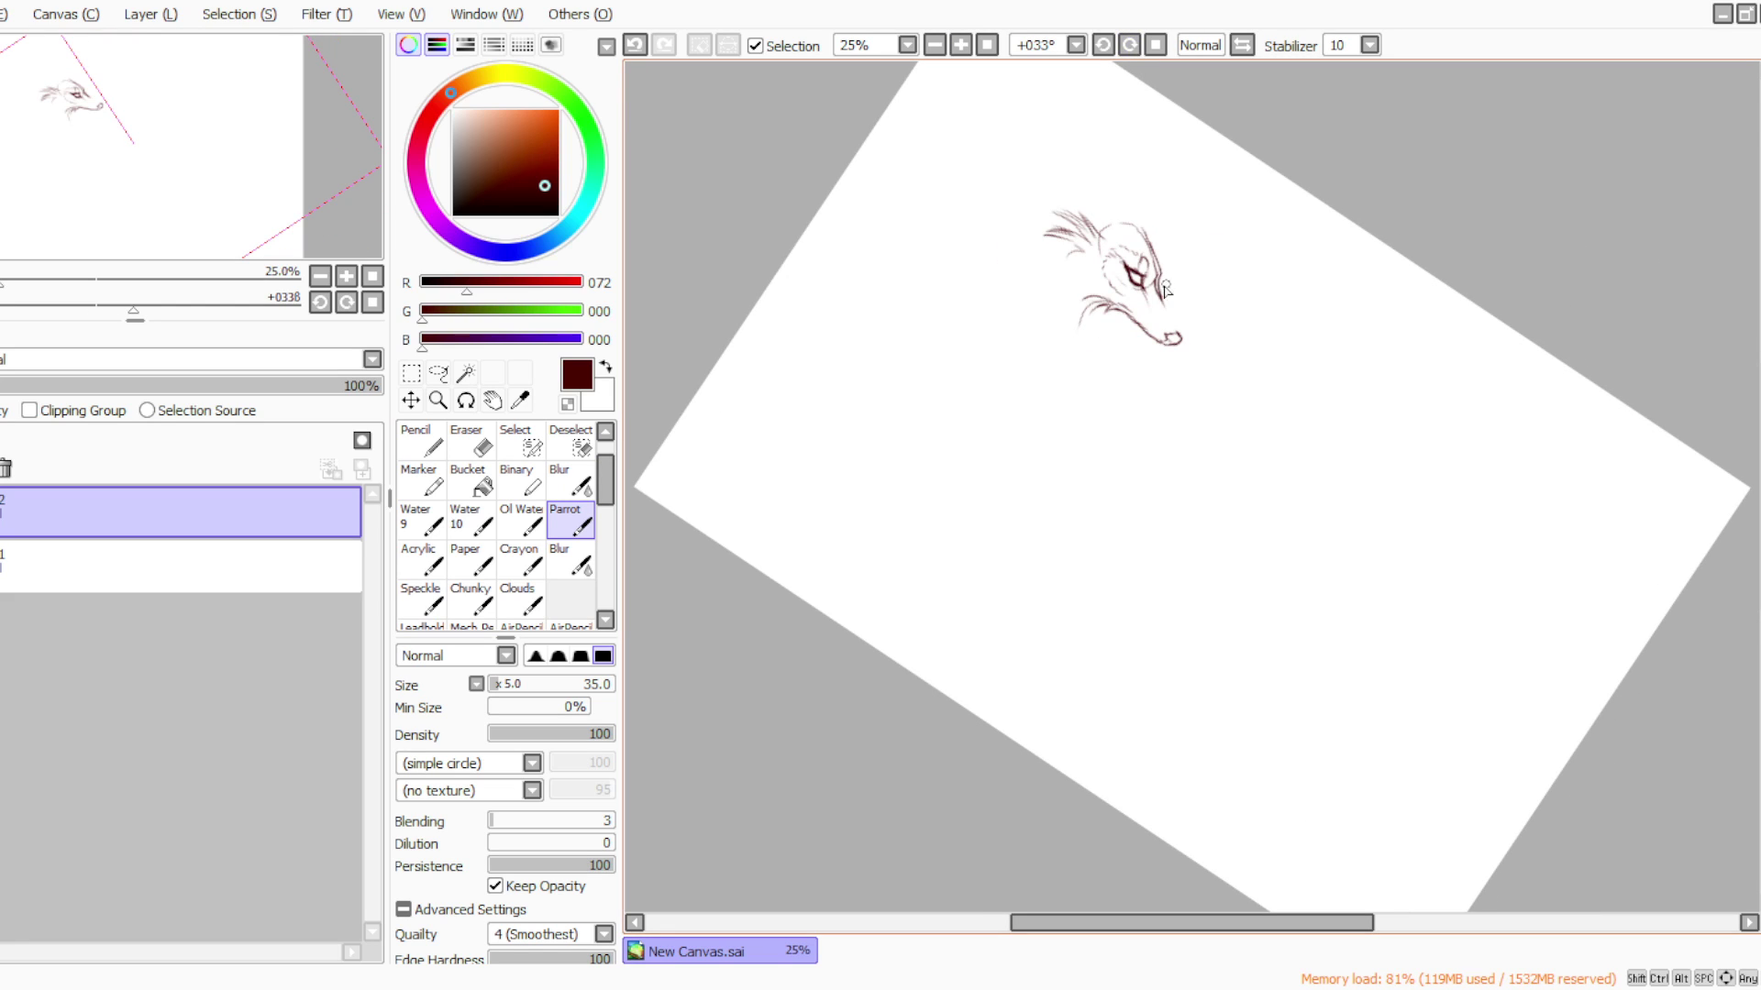
pyautogui.moveTo(1158, 292); pyautogui.dragTo(1179, 329)
pyautogui.click(1157, 45)
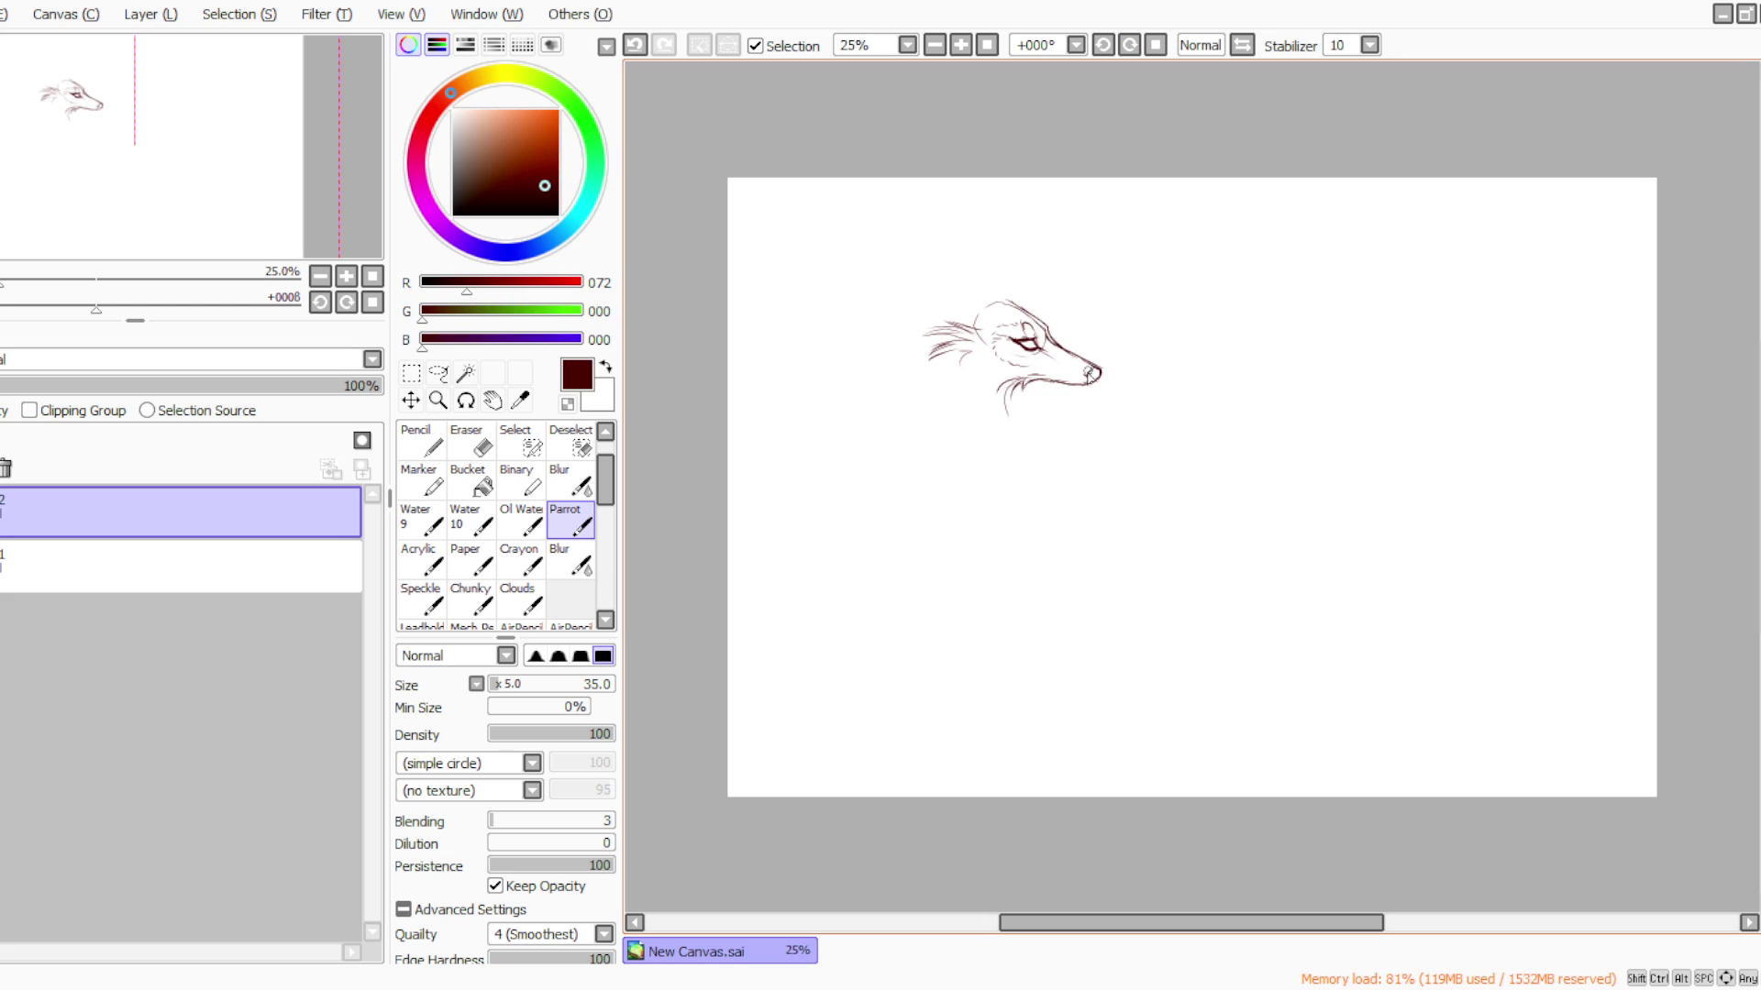
pyautogui.press('e')
pyautogui.press('e')
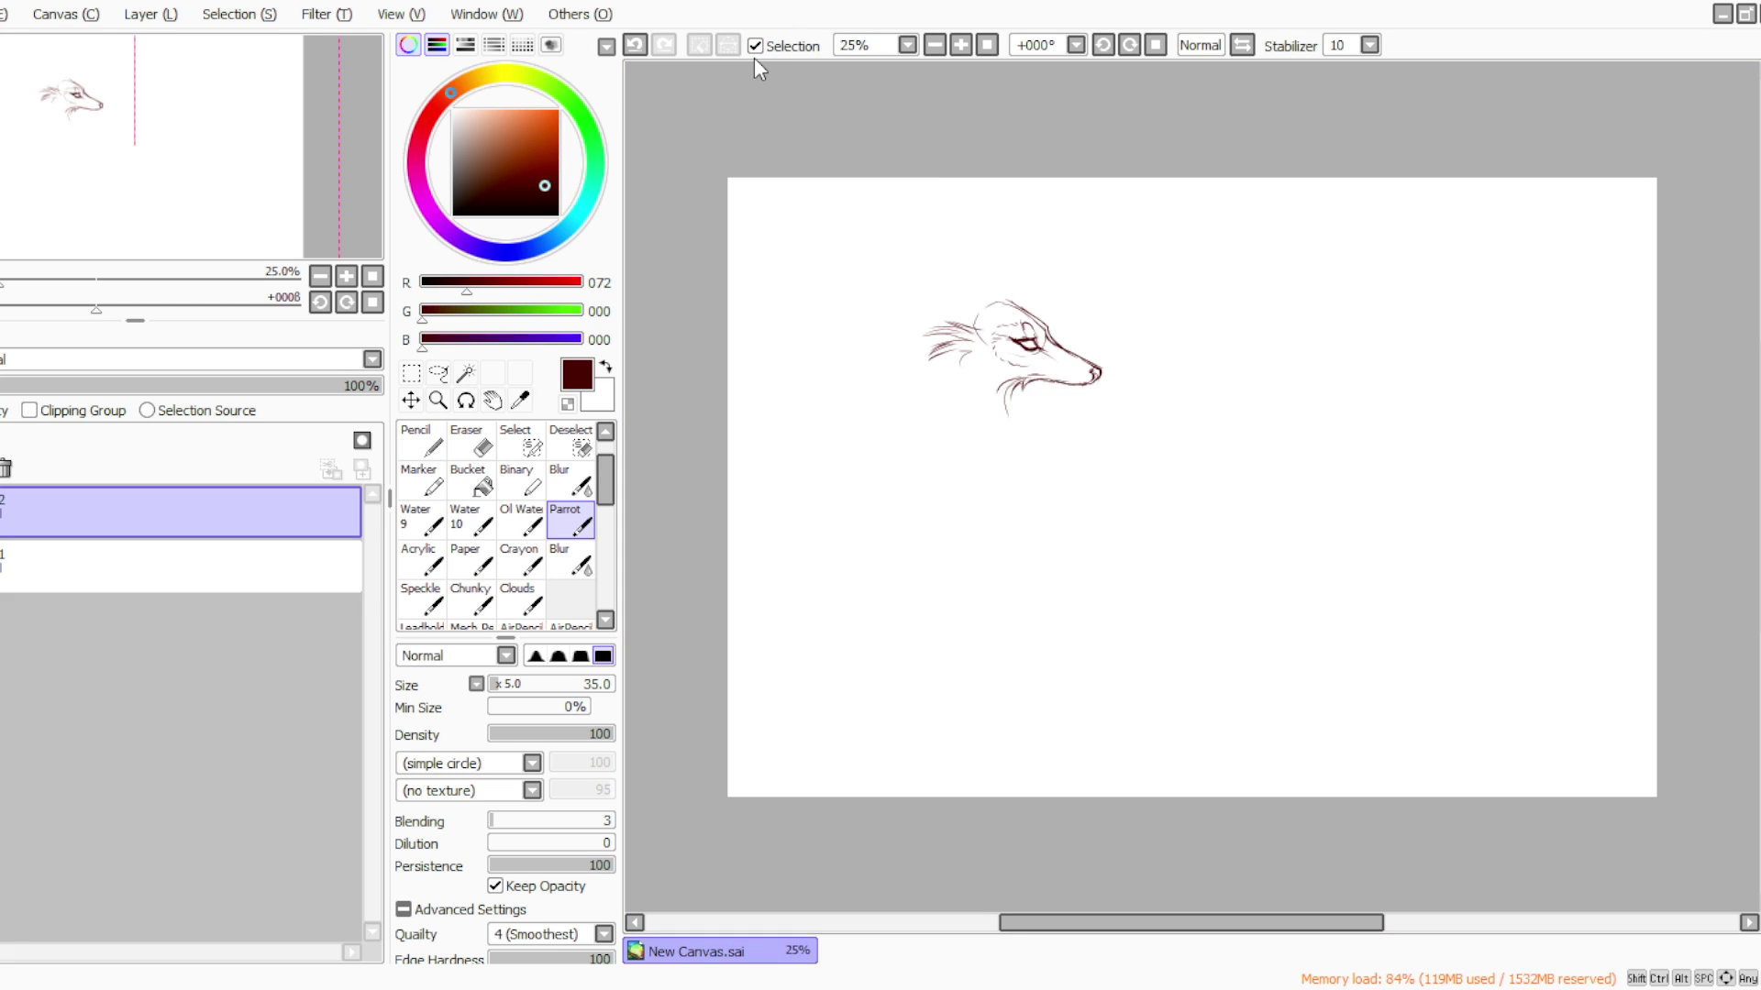
# Sketch fur behind the cheek and down the throat, a pointed shoulder shape, and a long curved chest line
pyautogui.moveTo(952, 328)
pyautogui.mouseDown()
pyautogui.moveTo(954, 359)
pyautogui.moveTo(909, 385)
pyautogui.moveTo(932, 417)
pyautogui.moveTo(934, 396)
pyautogui.moveTo(1001, 404)
pyautogui.moveTo(1002, 419)
pyautogui.moveTo(972, 433)
pyautogui.moveTo(967, 403)
pyautogui.mouseUp()
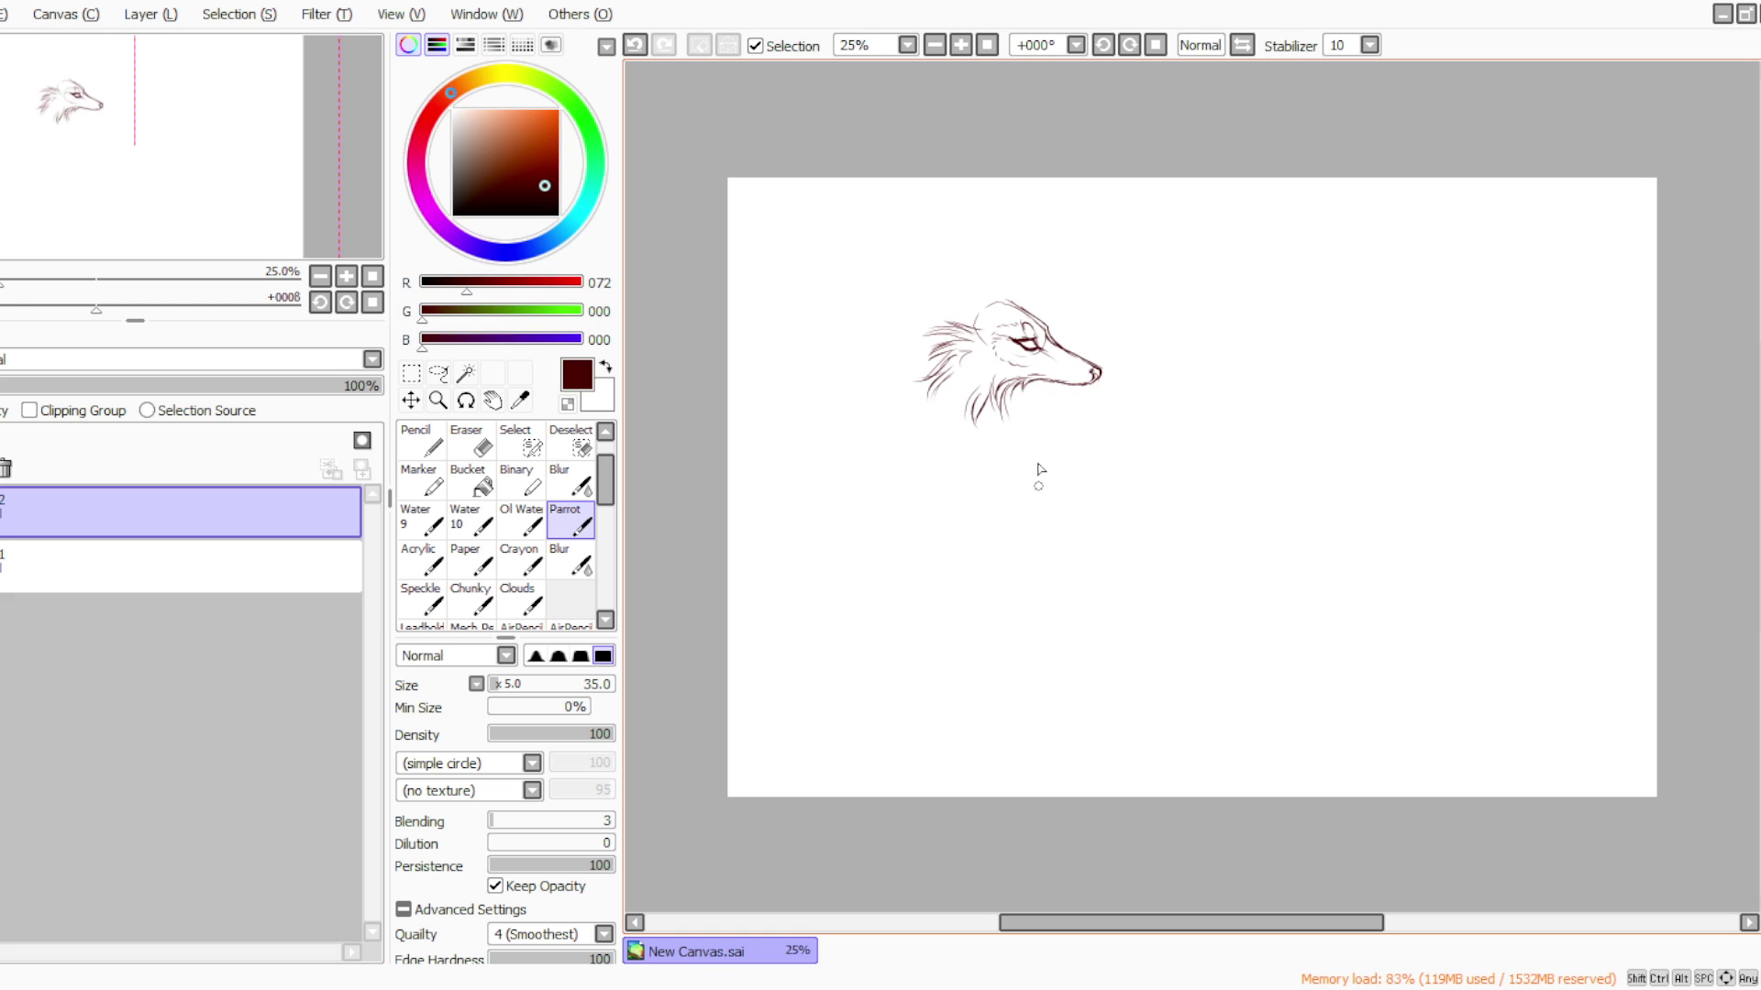
pyautogui.moveTo(1037, 465)
pyautogui.mouseDown()
pyautogui.moveTo(1053, 484)
pyautogui.moveTo(1013, 494)
pyautogui.moveTo(1042, 476)
pyautogui.moveTo(970, 580)
pyautogui.moveTo(958, 561)
pyautogui.moveTo(1043, 529)
pyautogui.moveTo(992, 571)
pyautogui.mouseUp()
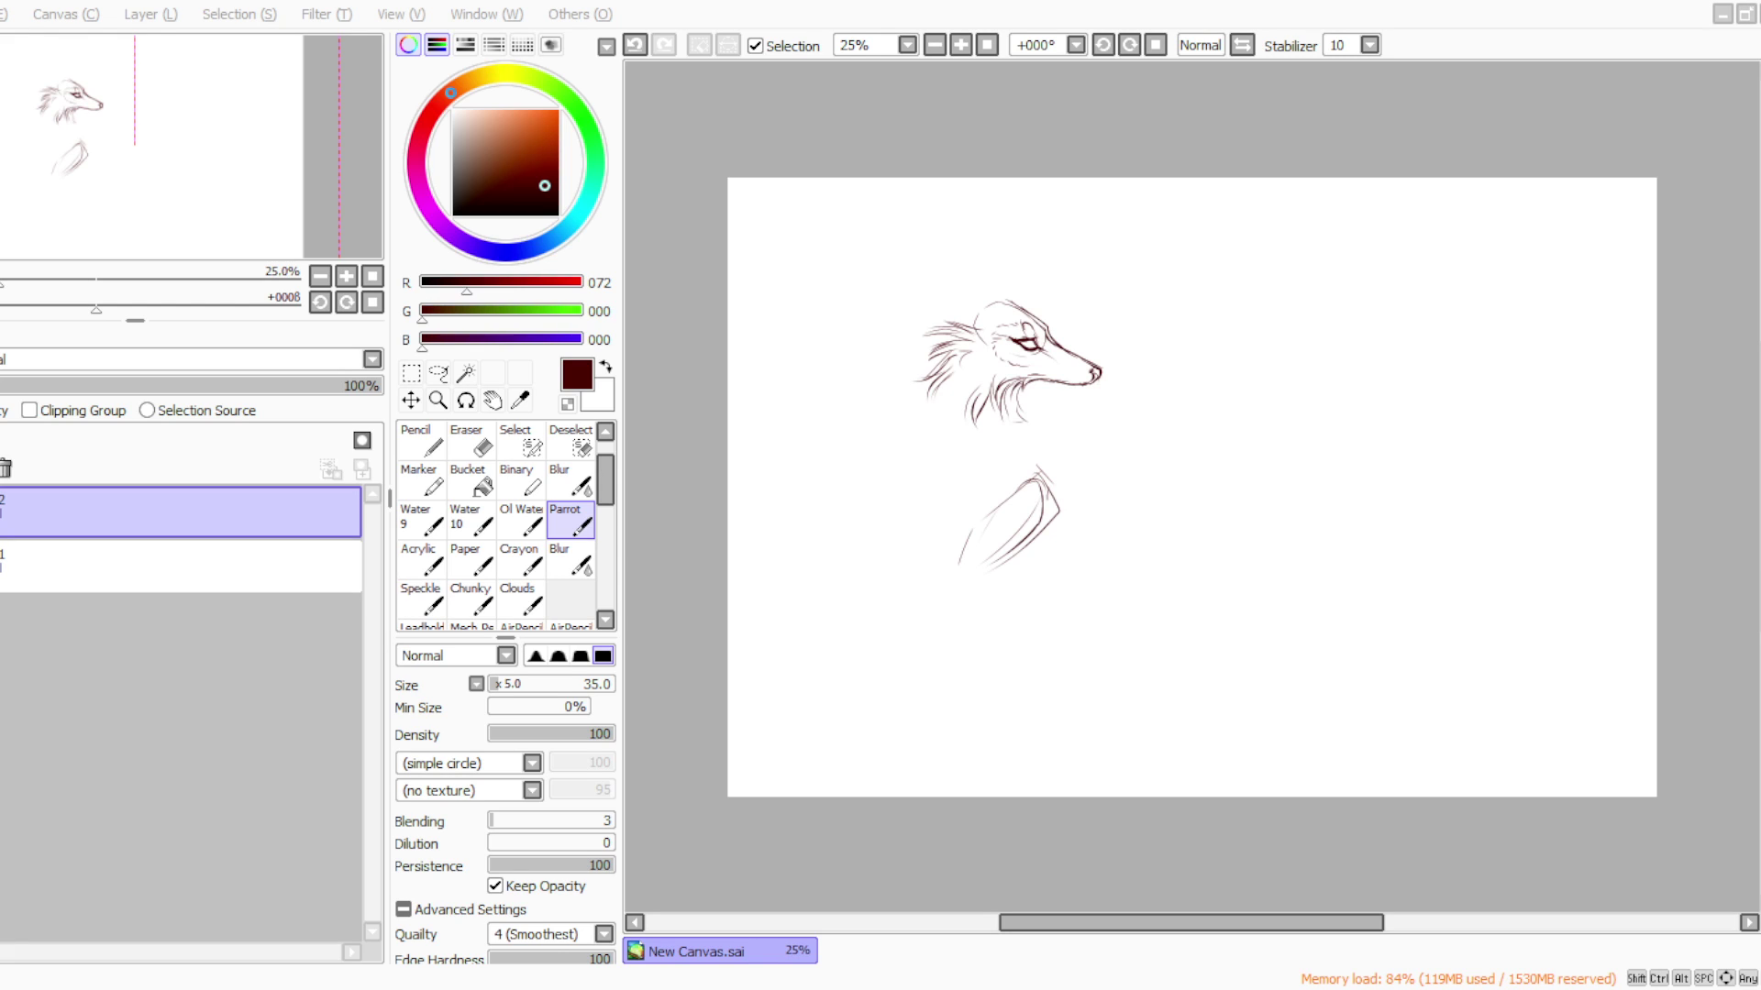
pyautogui.hotkey('alt', 'Tab')
pyautogui.moveTo(1022, 385)
pyautogui.mouseDown()
pyautogui.moveTo(1011, 418)
pyautogui.moveTo(1043, 428)
pyautogui.moveTo(1014, 425)
pyautogui.moveTo(1049, 426)
pyautogui.moveTo(1008, 428)
pyautogui.moveTo(1070, 448)
pyautogui.moveTo(1026, 441)
pyautogui.moveTo(1062, 446)
pyautogui.moveTo(1039, 461)
pyautogui.moveTo(1065, 493)
pyautogui.moveTo(1061, 465)
pyautogui.moveTo(1047, 477)
pyautogui.moveTo(1062, 508)
pyautogui.moveTo(1124, 534)
pyautogui.moveTo(1201, 679)
pyautogui.mouseUp()
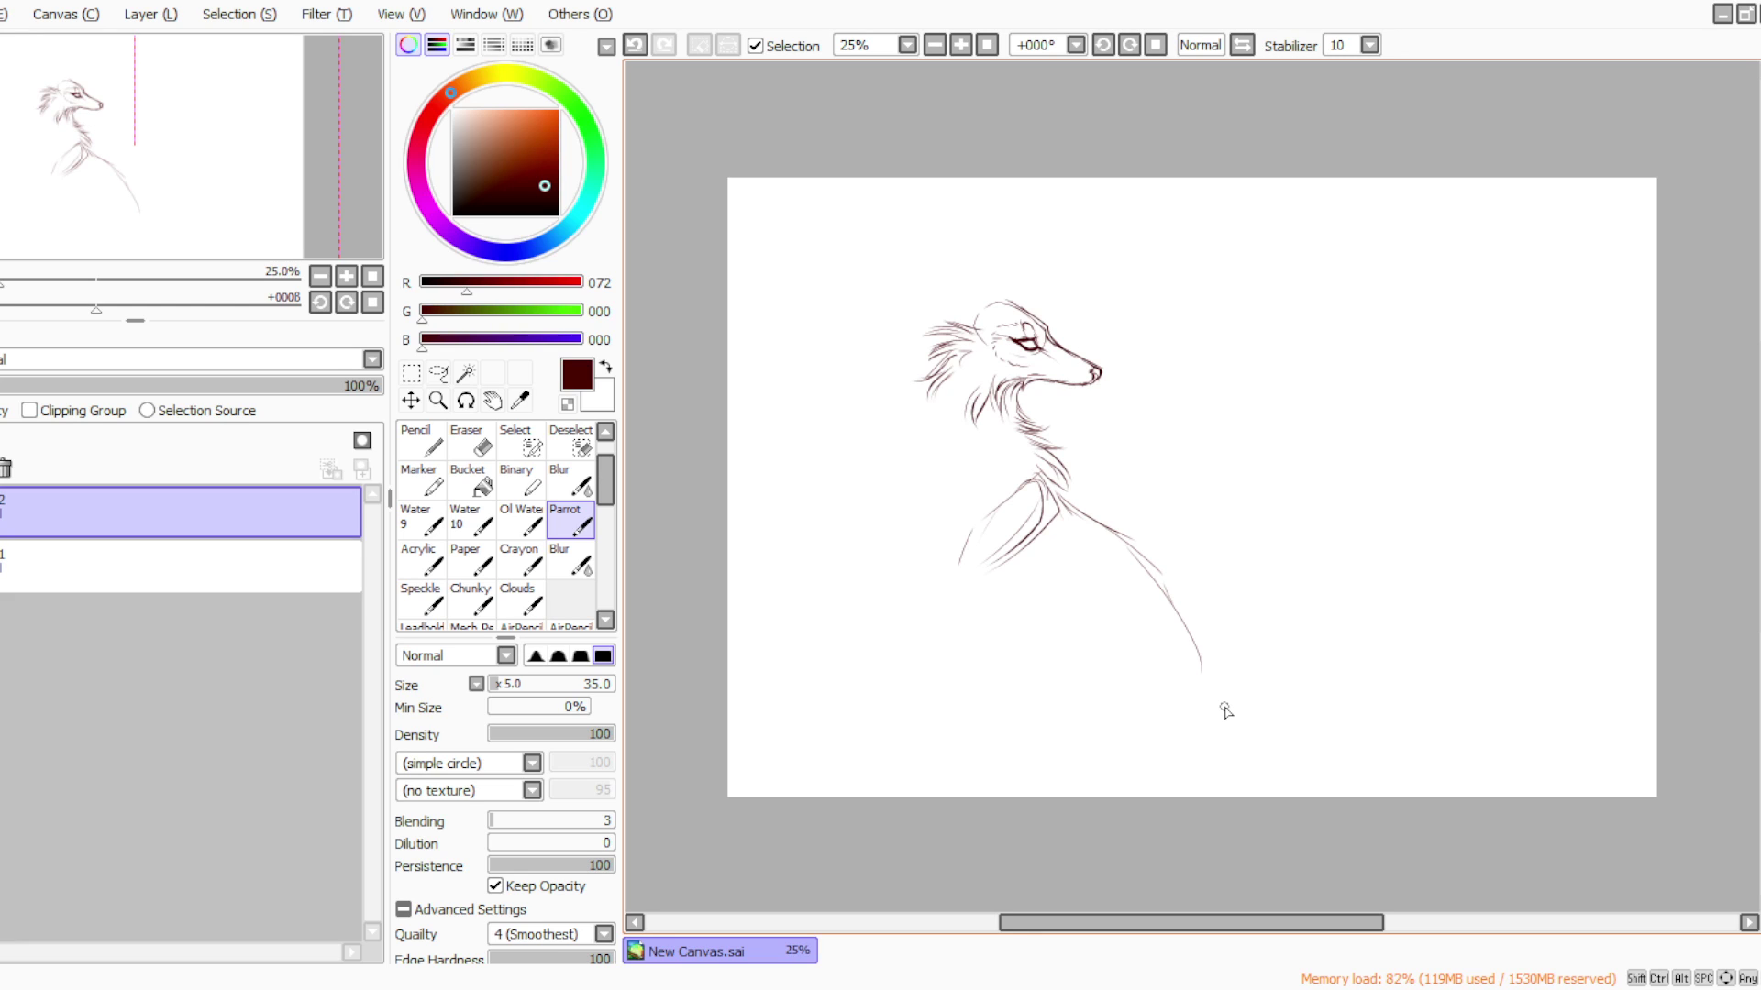
# Rotate the canvas to portrait orientation, and rotate and move the sketch upright into the canvas's upper middle
pyautogui.click(62, 13)
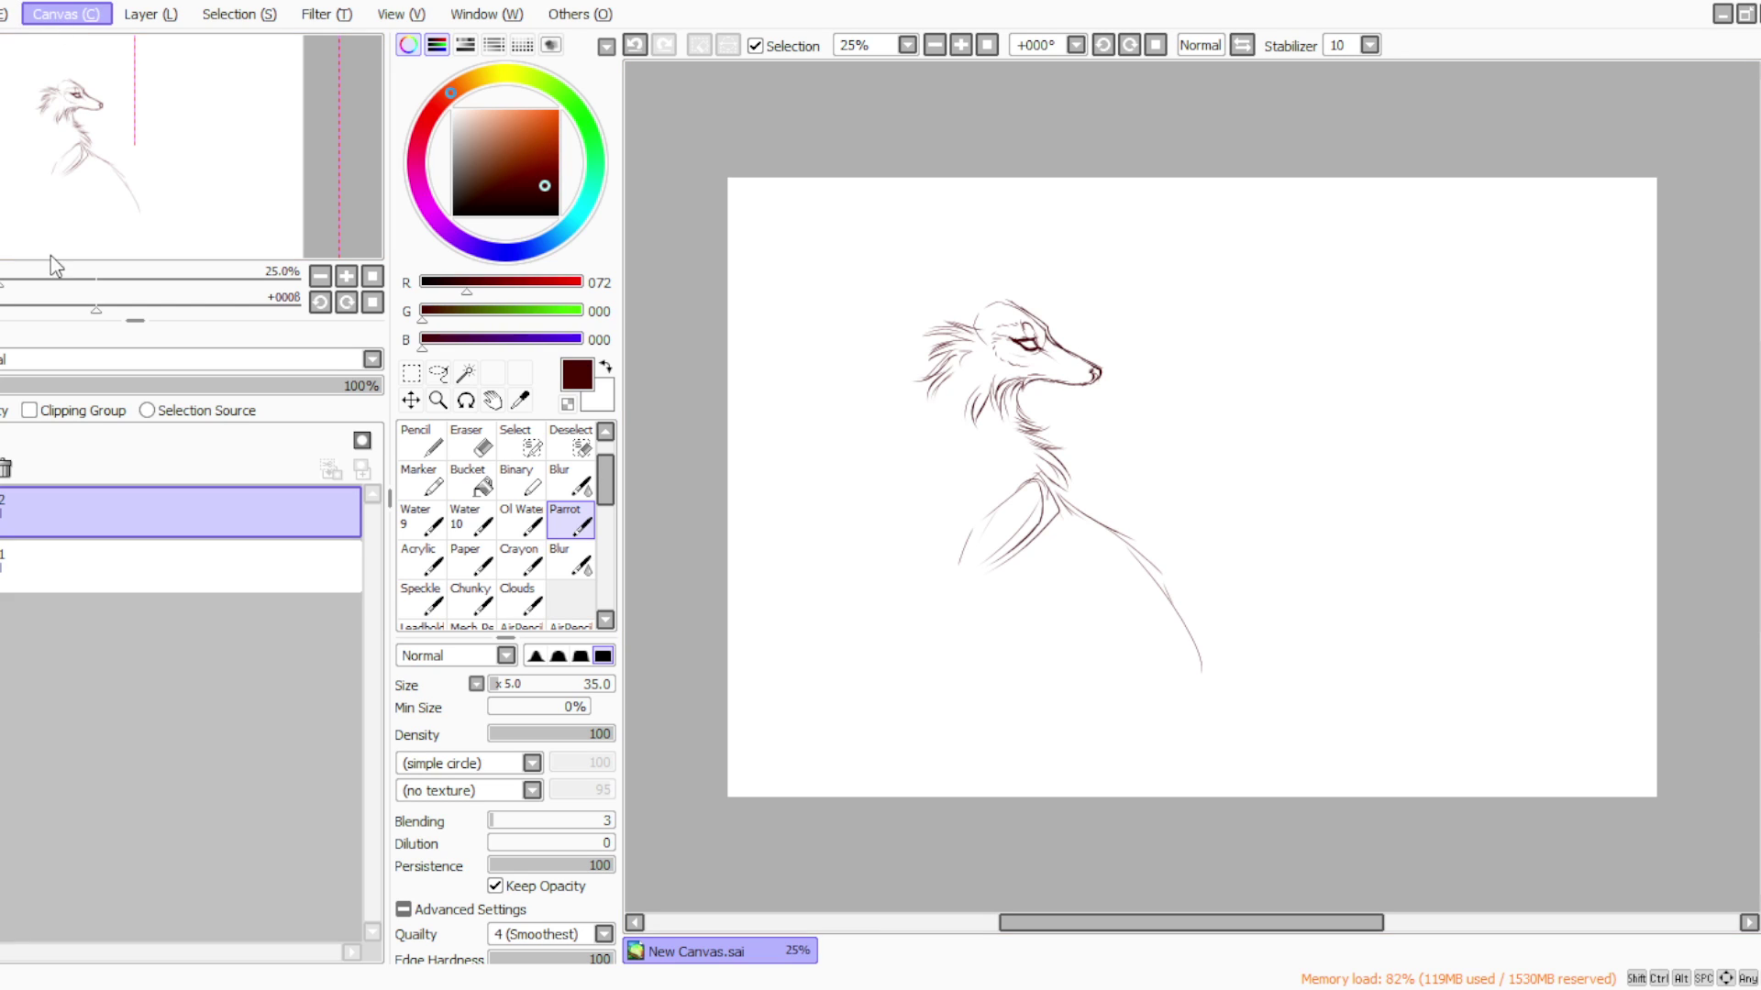
pyautogui.click(72, 180)
pyautogui.click(411, 374)
pyautogui.hotkey('ctrl', 't')
pyautogui.moveTo(816, 656)
pyautogui.mouseDown()
pyautogui.moveTo(916, 797)
pyautogui.moveTo(1064, 346)
pyautogui.moveTo(1176, 473)
pyautogui.mouseUp()
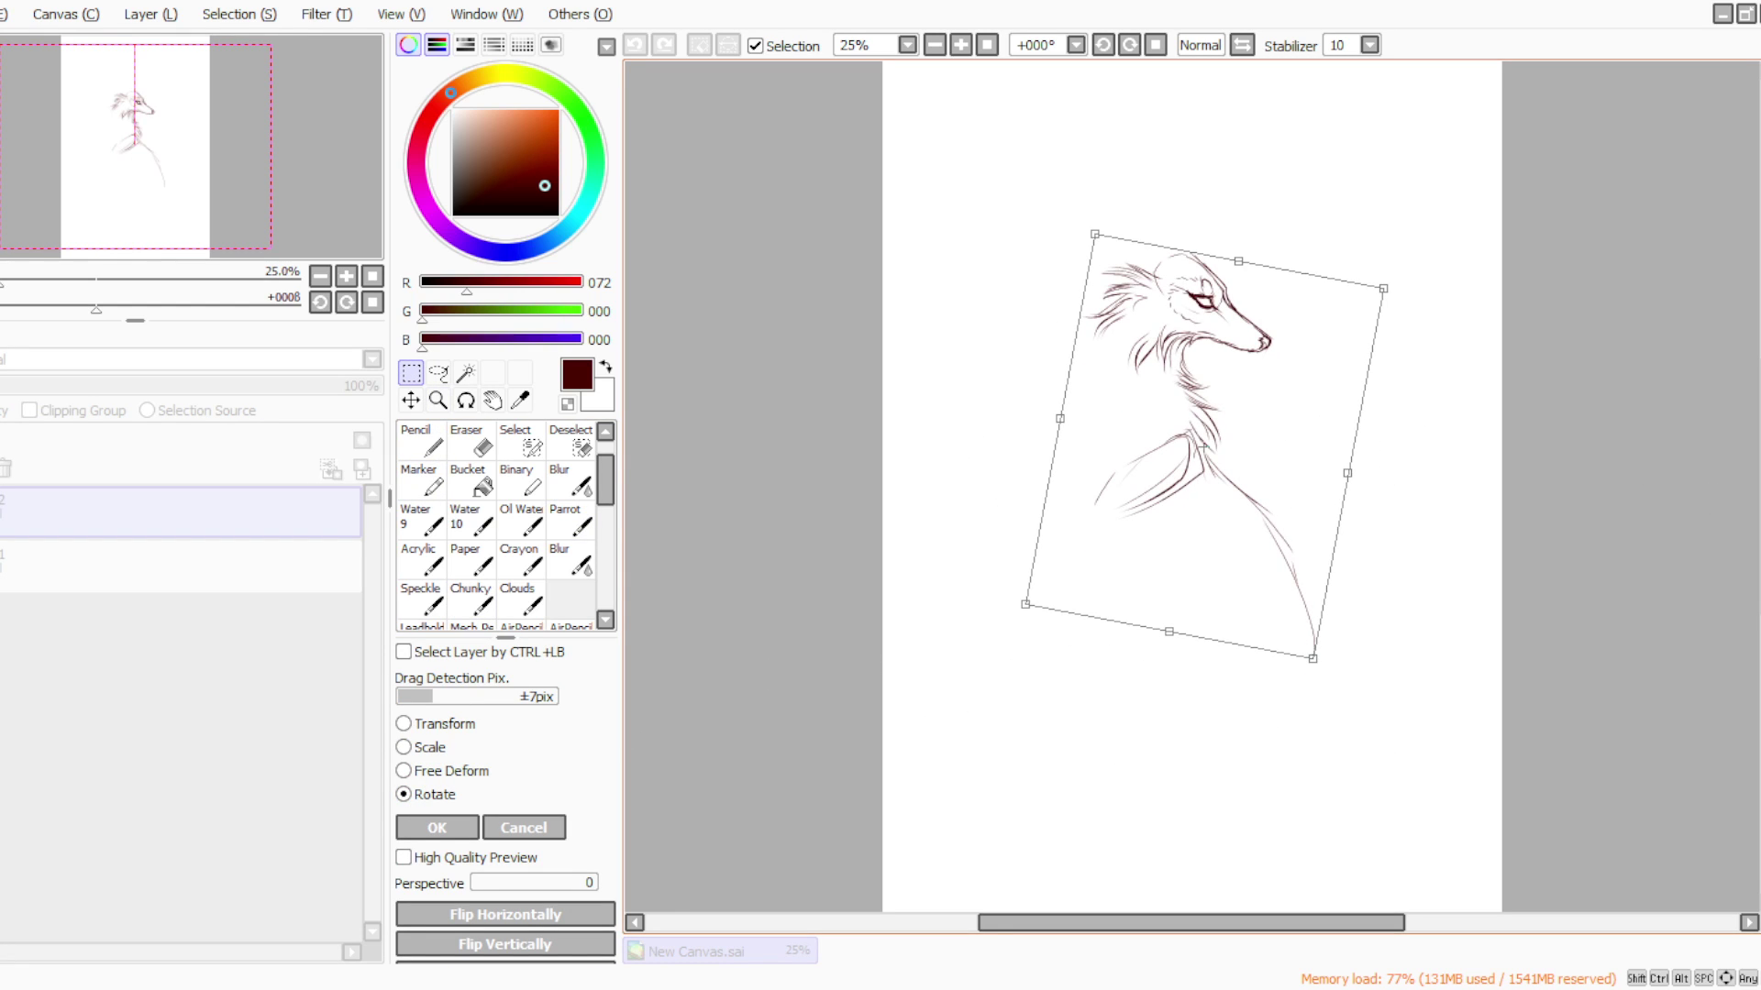
pyautogui.scroll(2, 1678, 490)
pyautogui.moveTo(1169, 576); pyautogui.dragTo(1120, 448)
pyautogui.moveTo(971, 465); pyautogui.dragTo(1037, 471)
pyautogui.click(445, 826)
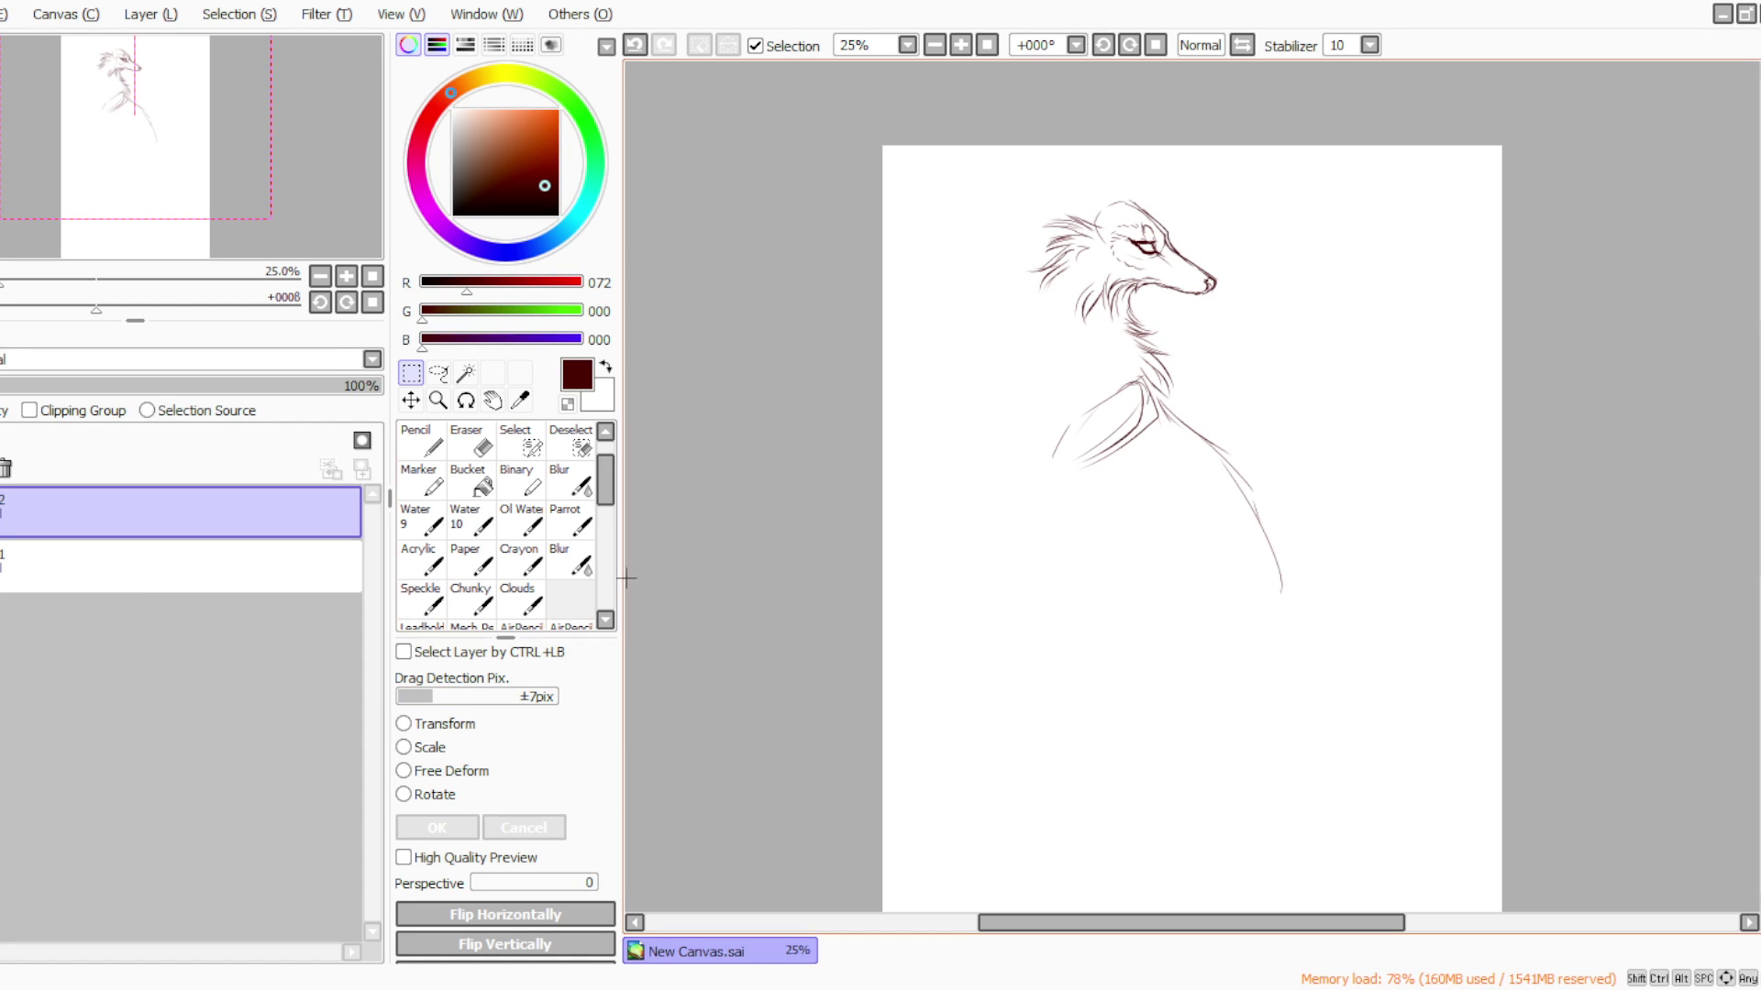
# Sketch the rounded body contour with shaggy fur along its lower edge, and darken the curved chest line
pyautogui.moveTo(1252, 515)
pyautogui.mouseDown()
pyautogui.moveTo(1165, 545)
pyautogui.moveTo(1079, 487)
pyautogui.moveTo(1124, 539)
pyautogui.mouseUp()
pyautogui.moveTo(1061, 485)
pyautogui.mouseDown()
pyautogui.moveTo(1200, 558)
pyautogui.moveTo(1225, 593)
pyautogui.moveTo(1205, 603)
pyautogui.mouseUp()
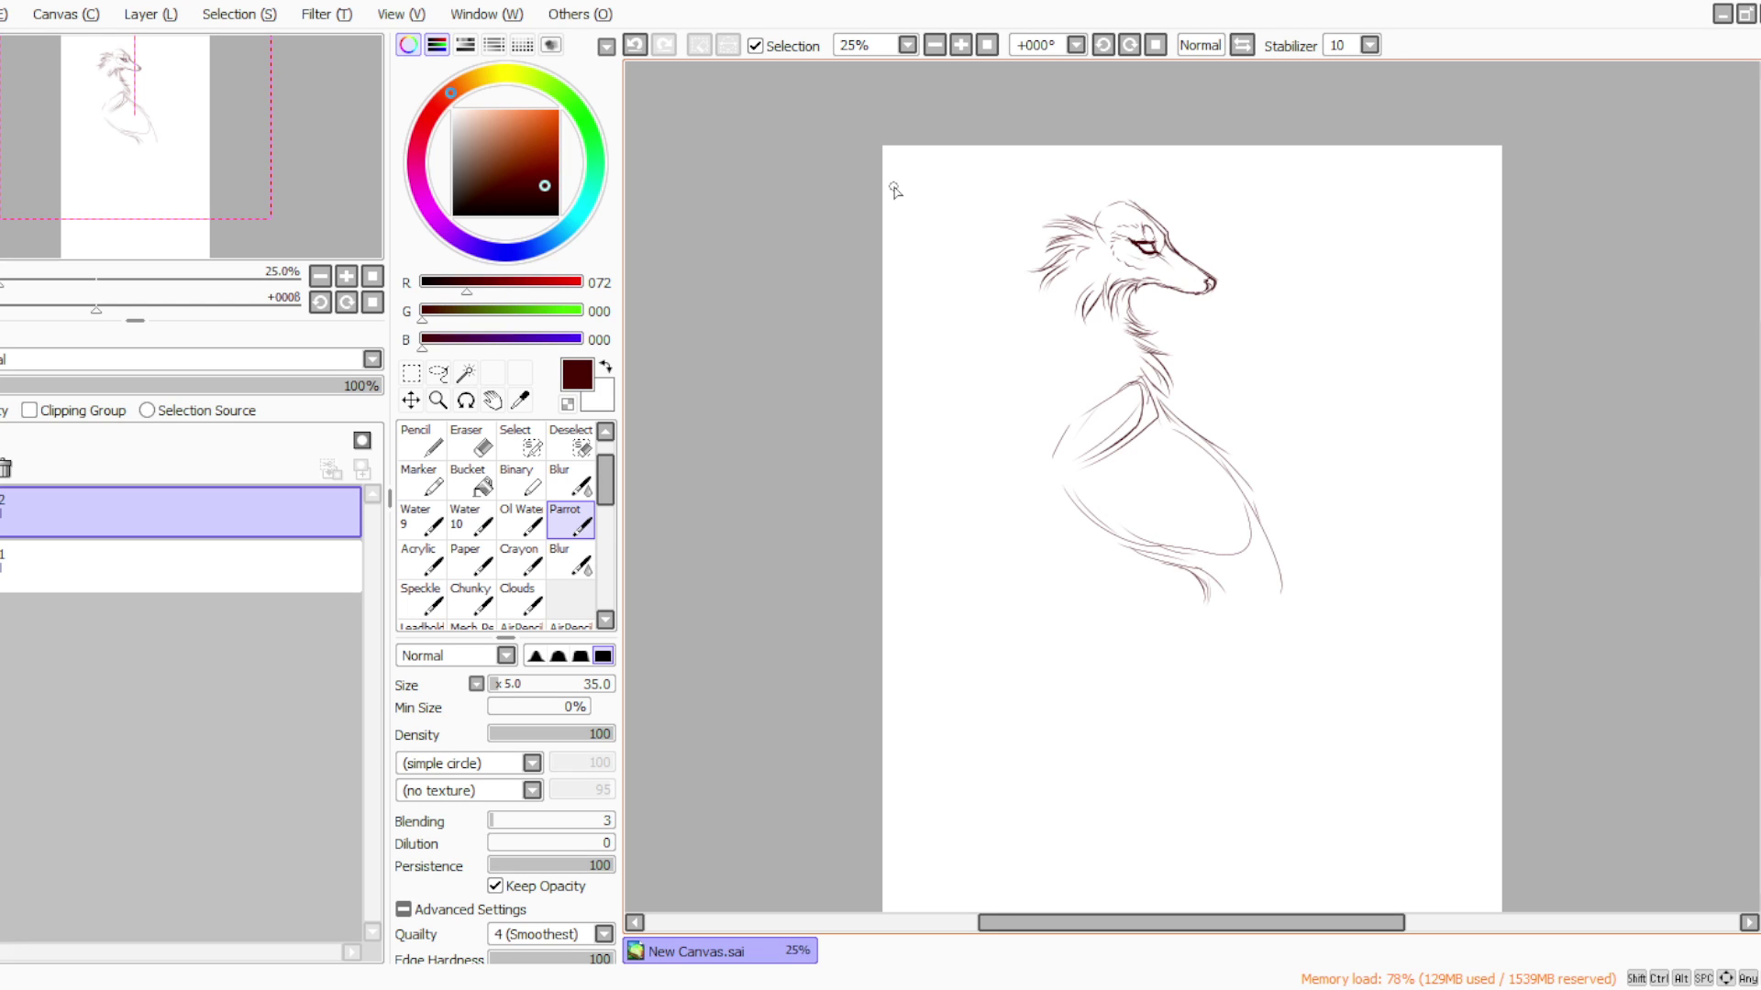
pyautogui.moveTo(1053, 474)
pyautogui.mouseDown()
pyautogui.moveTo(1094, 573)
pyautogui.moveTo(1087, 530)
pyautogui.moveTo(1103, 570)
pyautogui.moveTo(1124, 568)
pyautogui.moveTo(1104, 526)
pyautogui.moveTo(1139, 568)
pyautogui.moveTo(1121, 540)
pyautogui.moveTo(1195, 577)
pyautogui.moveTo(1203, 629)
pyautogui.mouseUp()
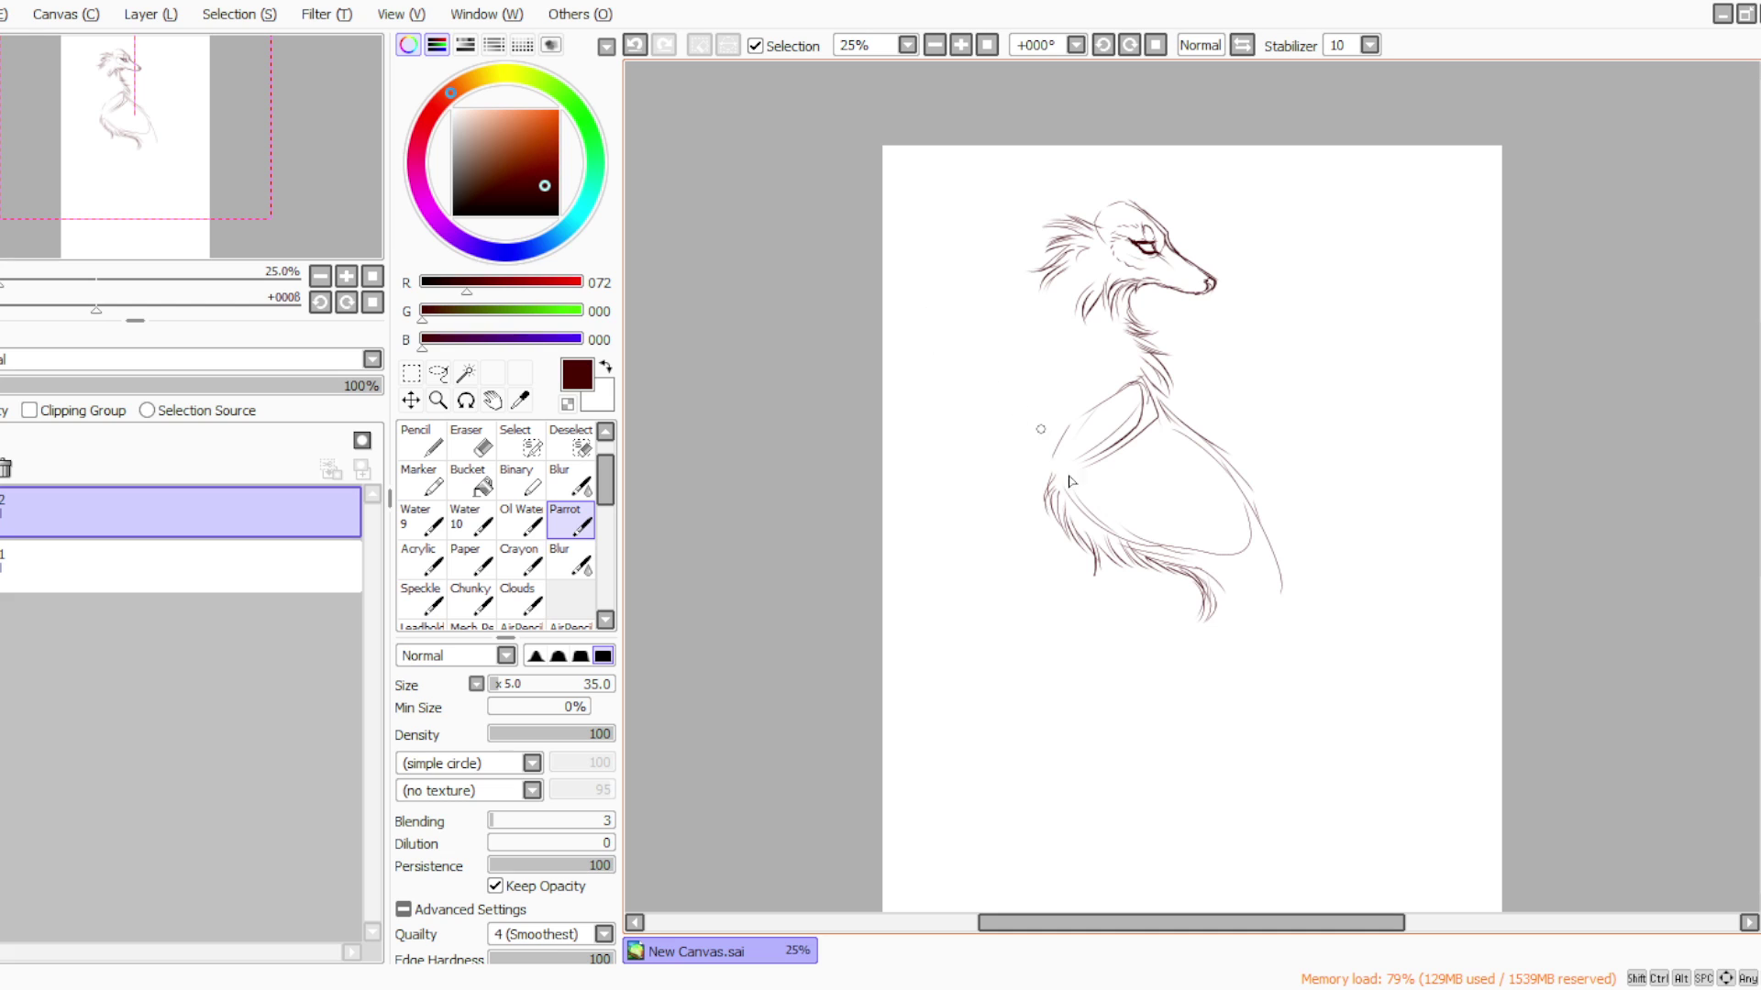
pyautogui.click(470, 443)
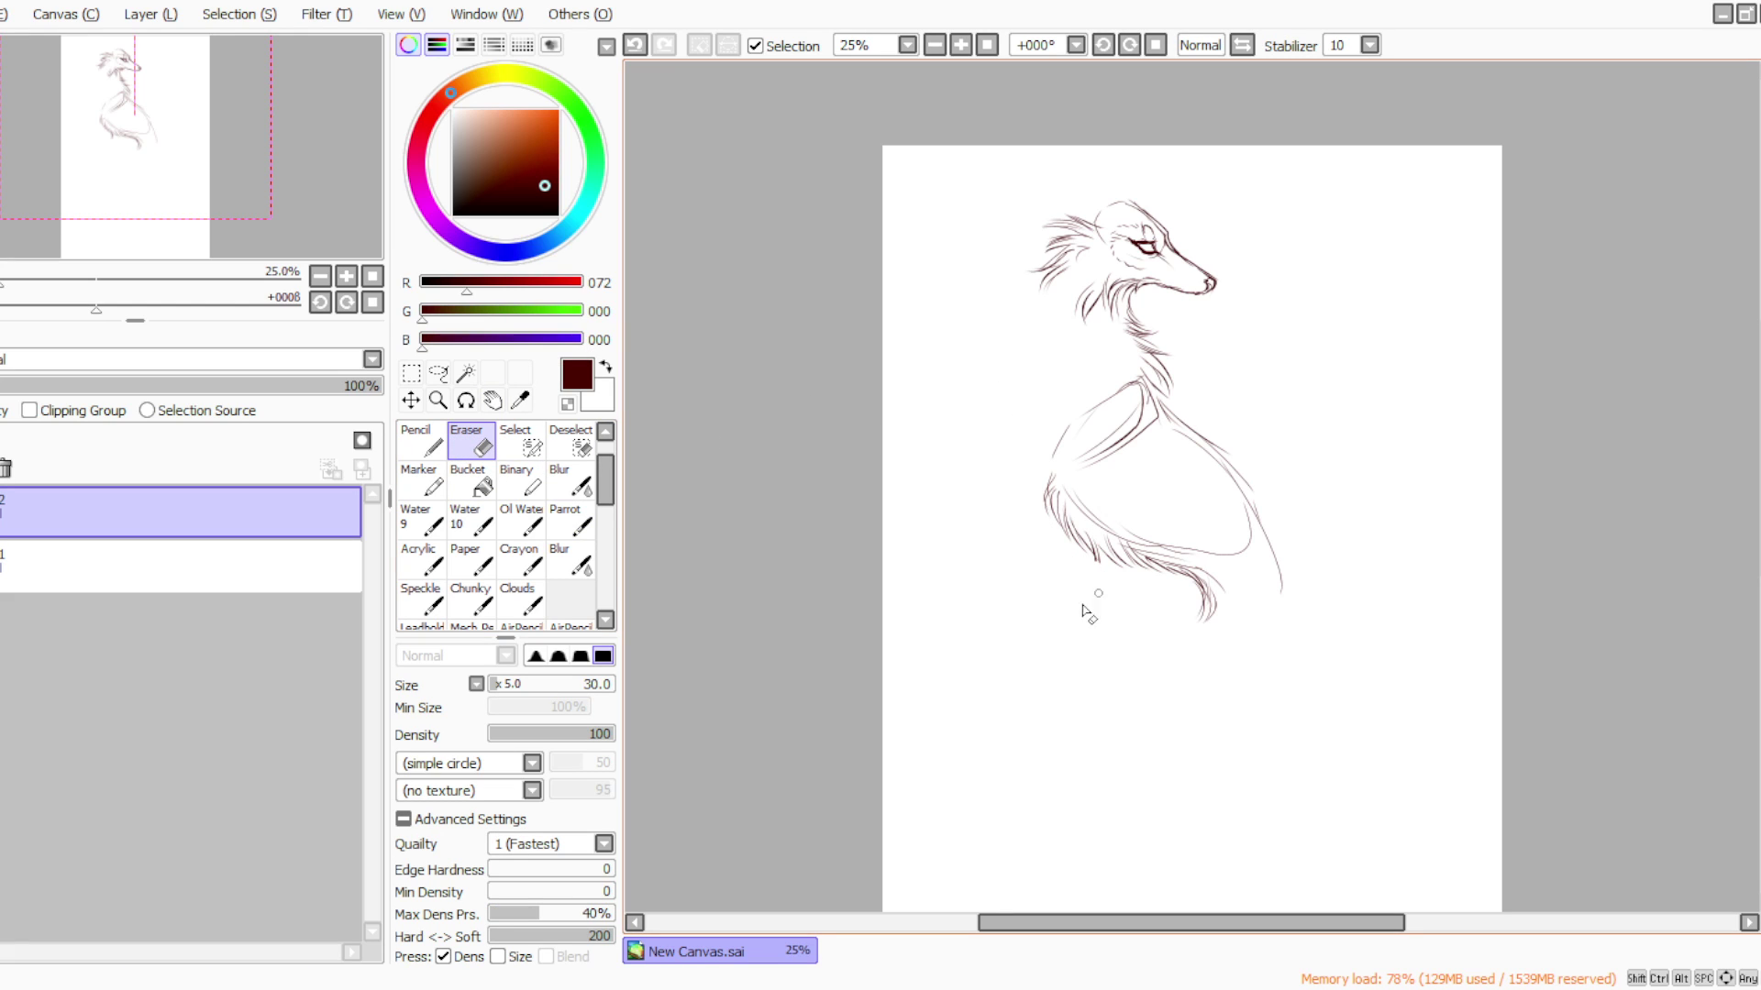
pyautogui.click(569, 524)
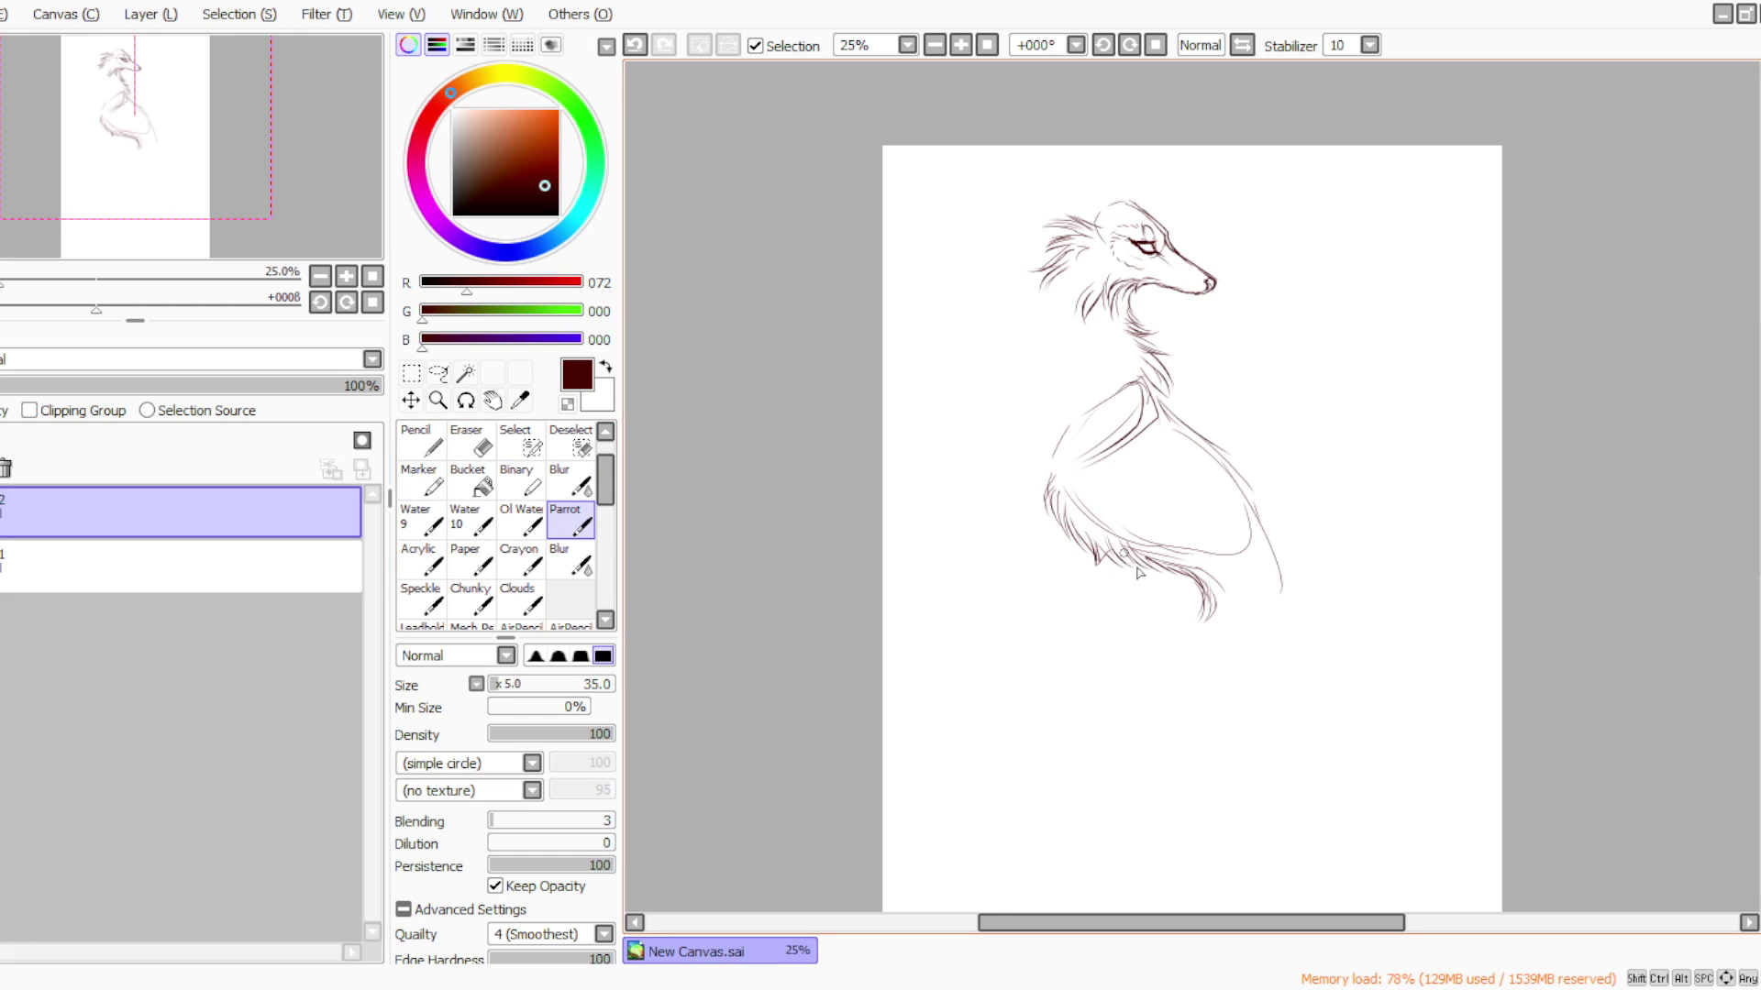
pyautogui.moveTo(1164, 370)
pyautogui.mouseDown()
pyautogui.moveTo(1255, 487)
pyautogui.moveTo(1284, 607)
pyautogui.mouseUp()
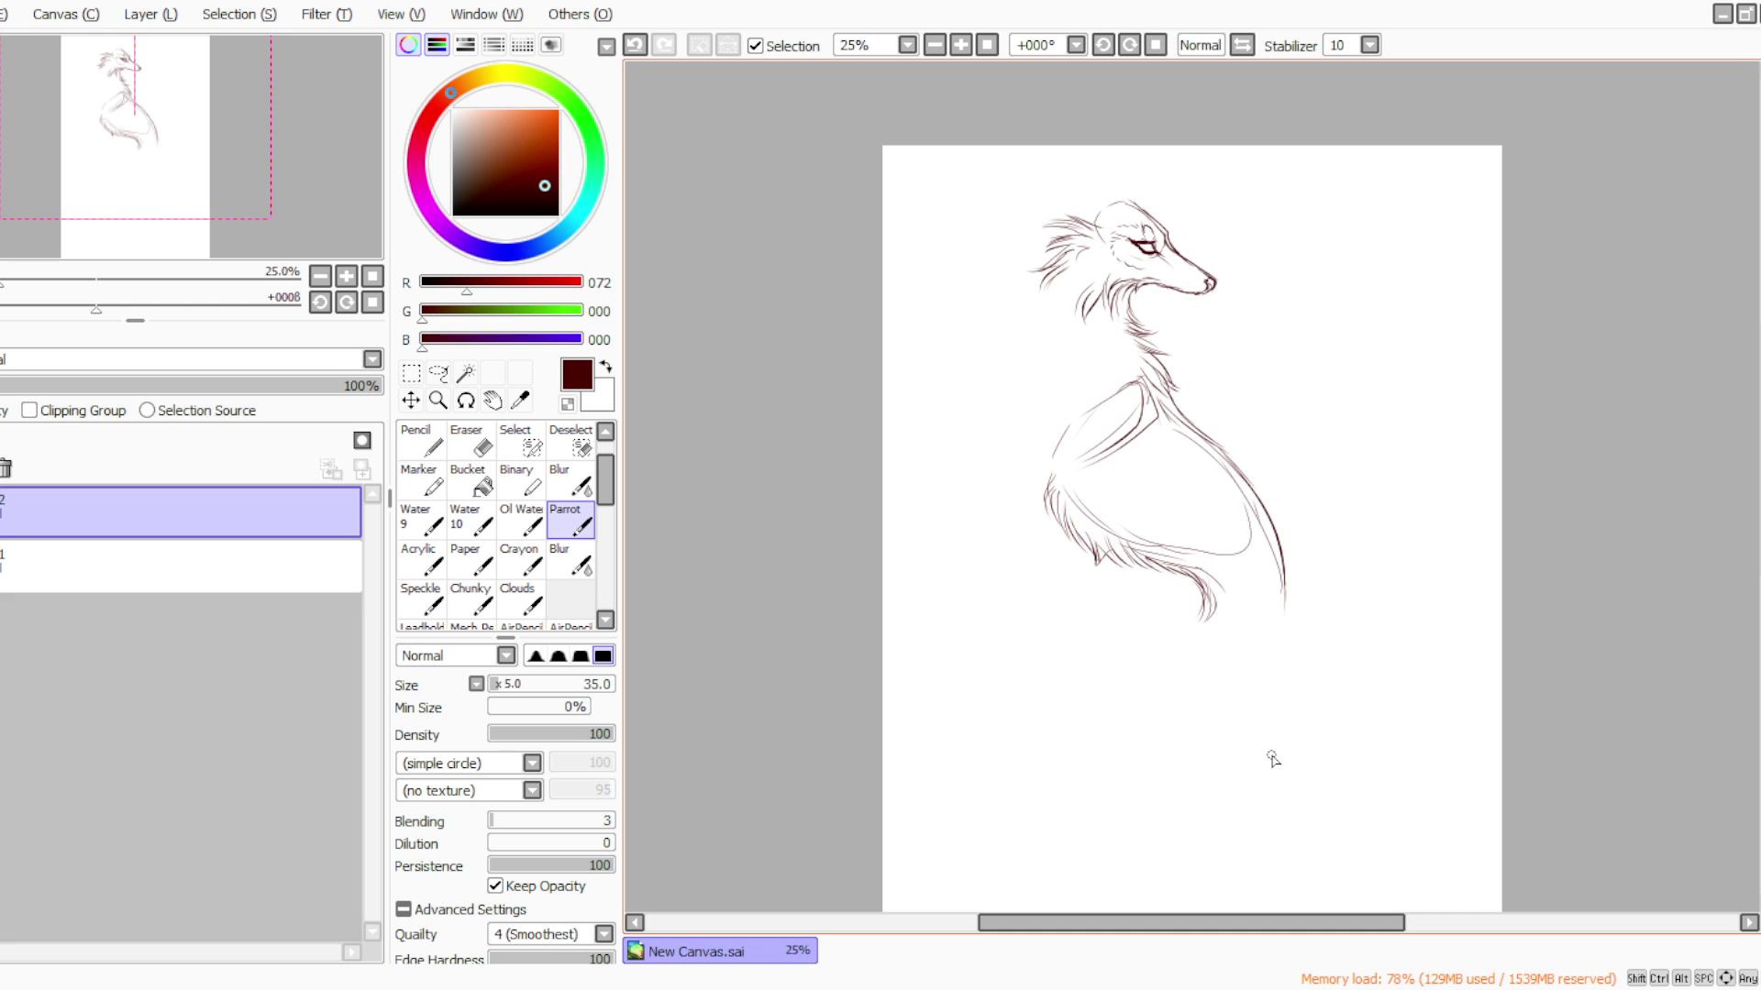
# Lasso the body below the head, scale it down slightly and move it up toward the neck
pyautogui.click(438, 372)
pyautogui.moveTo(1295, 385)
pyautogui.mouseDown()
pyautogui.moveTo(1378, 656)
pyautogui.moveTo(976, 642)
pyautogui.moveTo(1069, 363)
pyautogui.moveTo(1134, 294)
pyautogui.mouseUp()
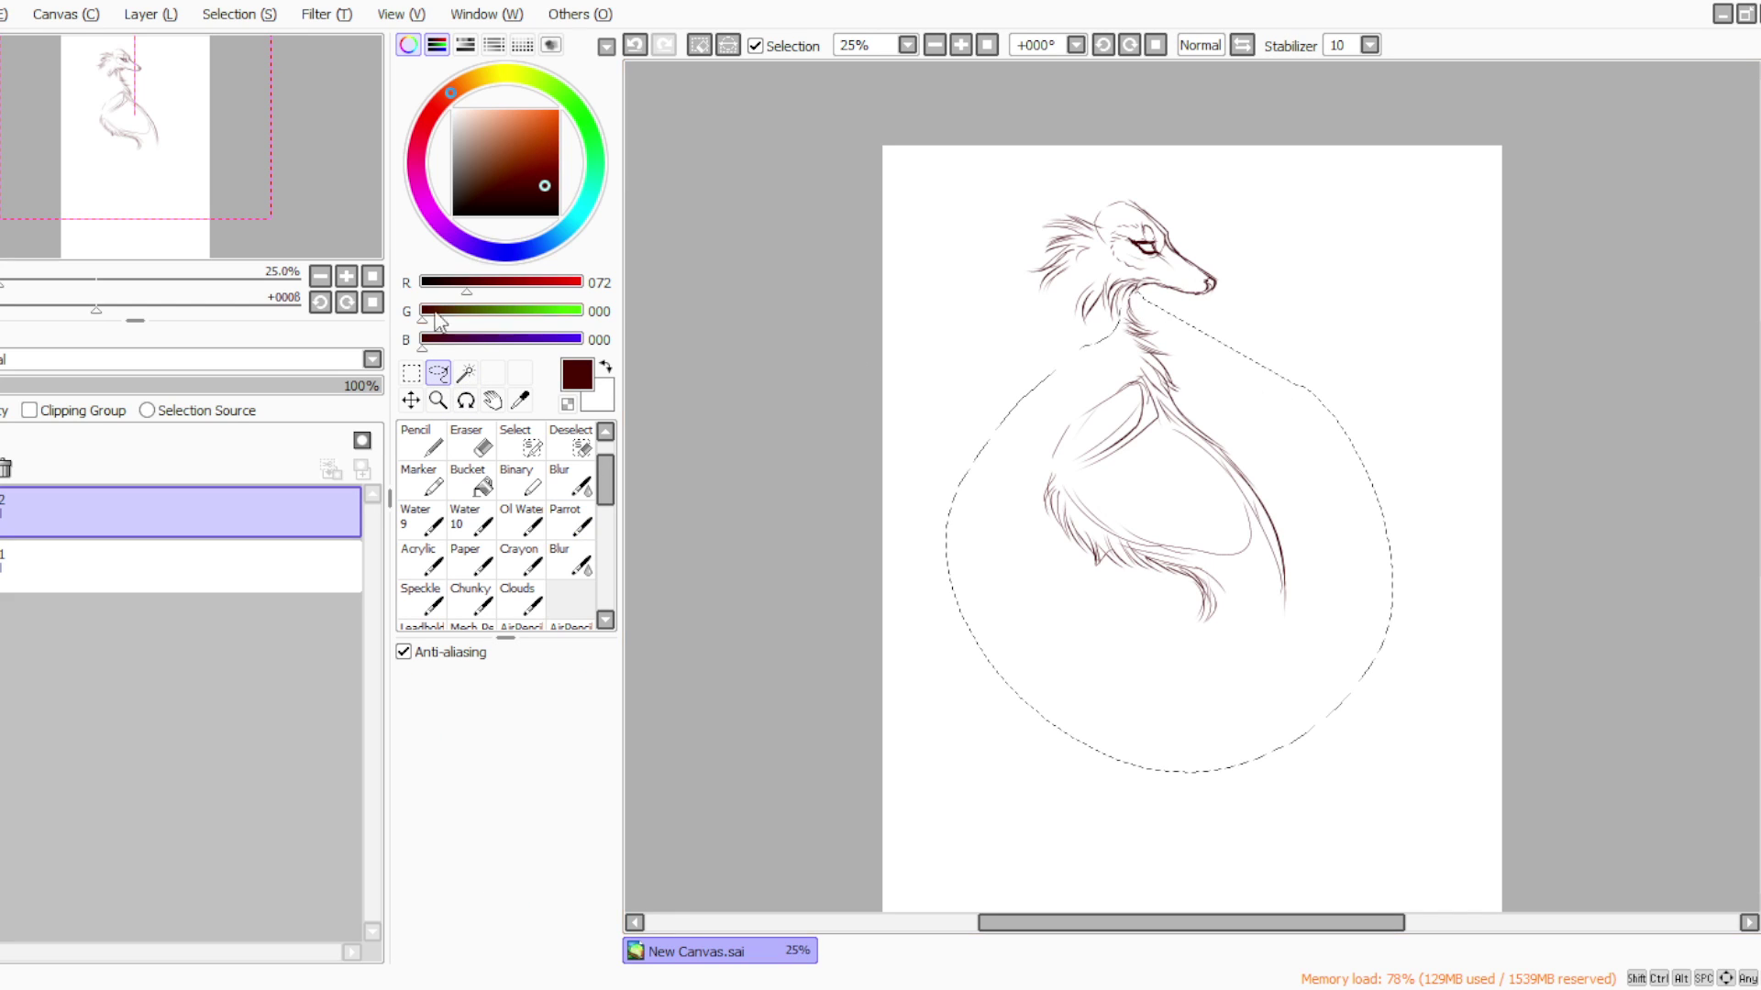
pyautogui.hotkey('ctrl', 't')
pyautogui.moveTo(1269, 625); pyautogui.dragTo(1257, 584)
pyautogui.moveTo(1085, 547); pyautogui.dragTo(1103, 496)
pyautogui.click(438, 826)
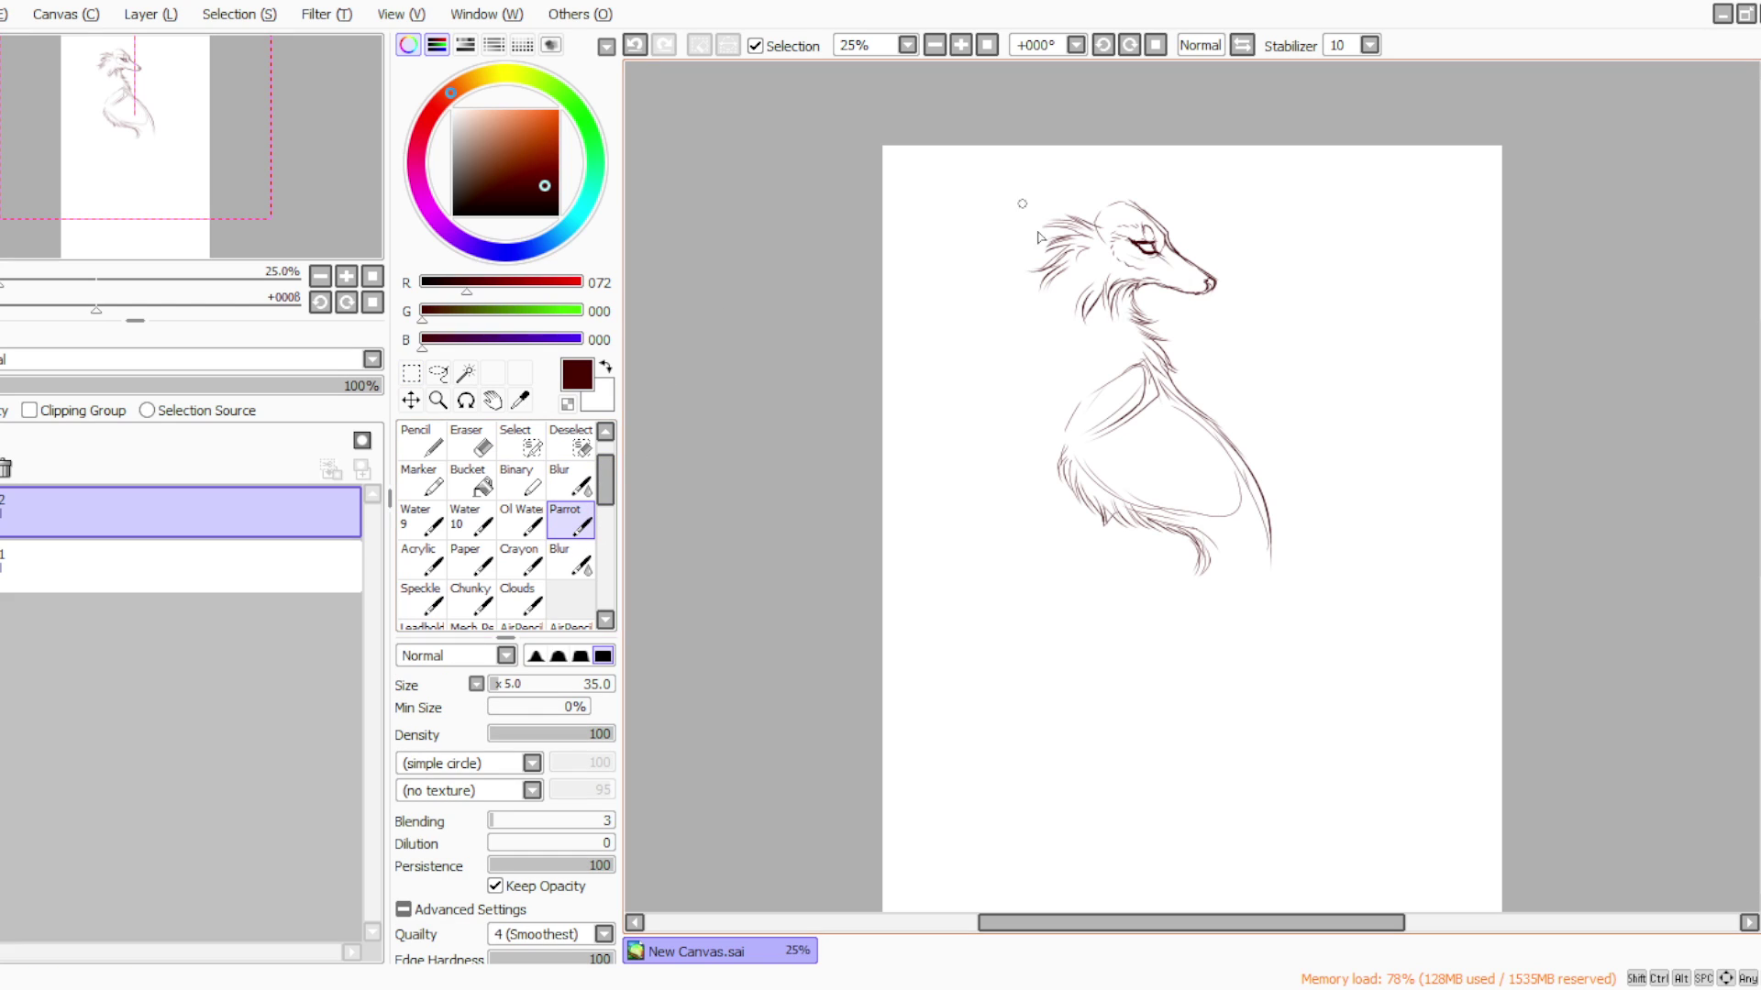
# Sketch a furry mane from the back of the head down to the body, and add fur strokes under the jaw
pyautogui.moveTo(1036, 270)
pyautogui.mouseDown()
pyautogui.moveTo(998, 271)
pyautogui.moveTo(1029, 282)
pyautogui.moveTo(1012, 362)
pyautogui.mouseUp()
pyautogui.moveTo(1009, 303)
pyautogui.mouseDown()
pyautogui.moveTo(1045, 467)
pyautogui.moveTo(1075, 431)
pyautogui.moveTo(1086, 461)
pyautogui.moveTo(1051, 467)
pyautogui.mouseUp()
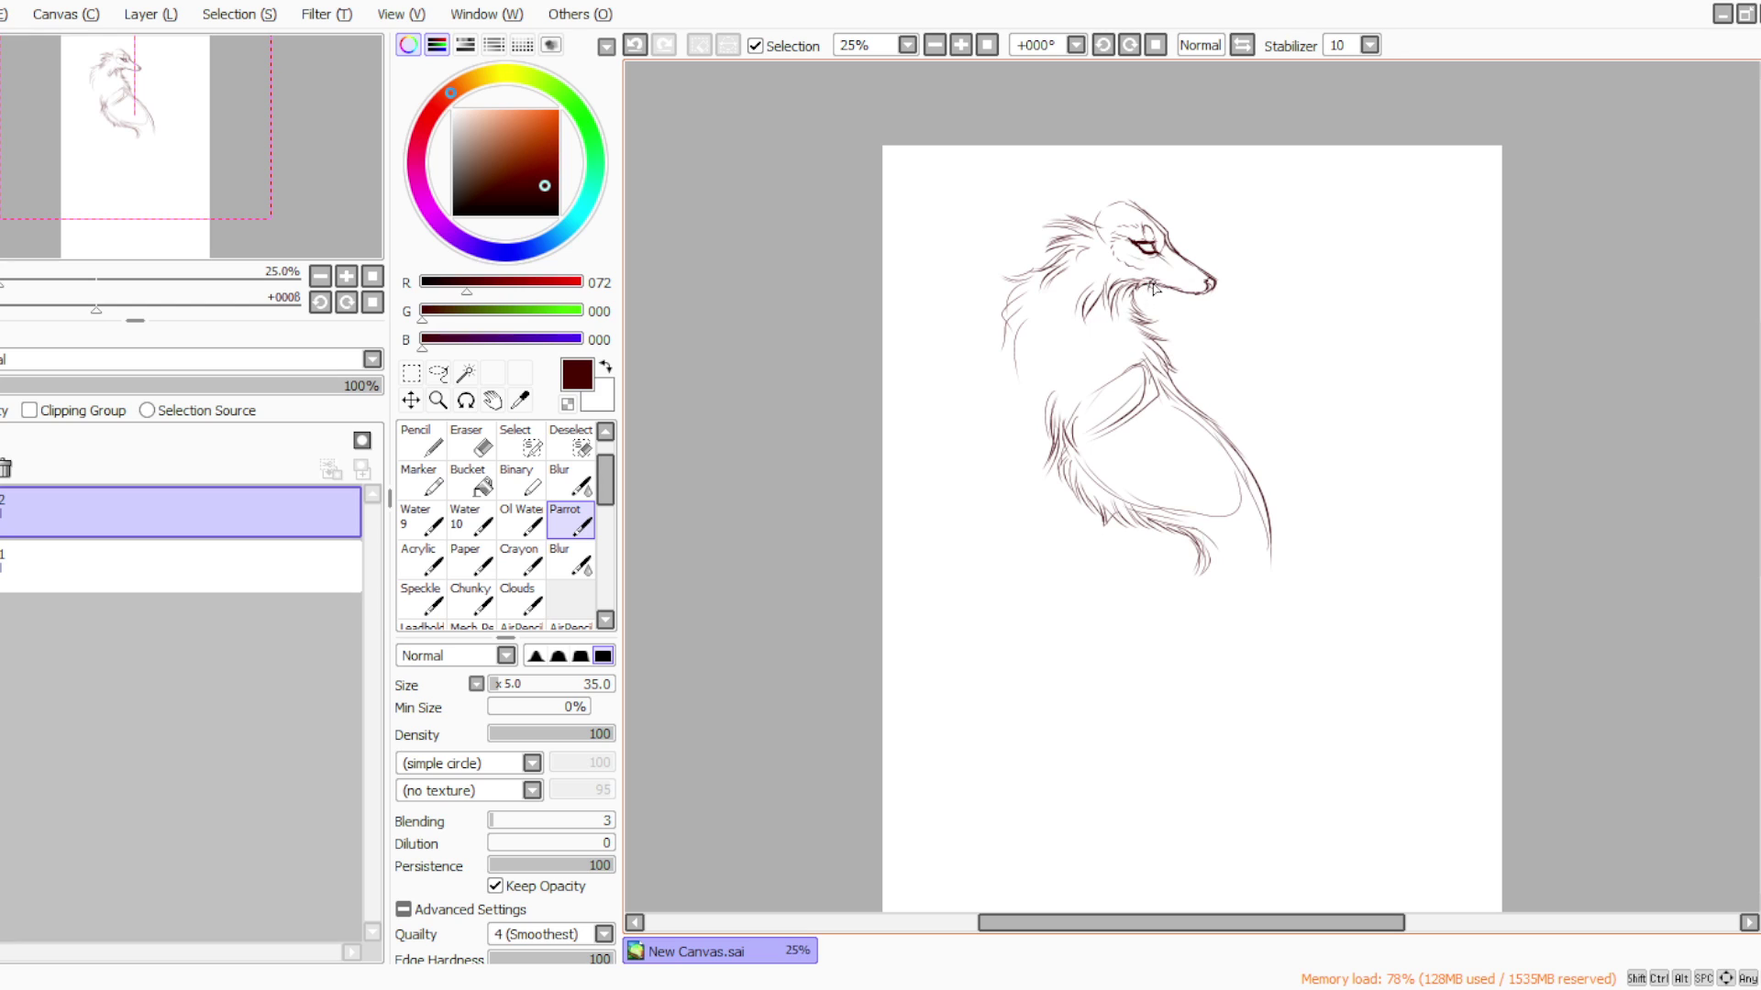
pyautogui.moveTo(1143, 283); pyautogui.dragTo(1154, 301)
pyautogui.moveTo(1038, 339); pyautogui.dragTo(1007, 376)
pyautogui.moveTo(1039, 342); pyautogui.dragTo(1017, 380)
pyautogui.moveTo(1039, 362); pyautogui.dragTo(1025, 456)
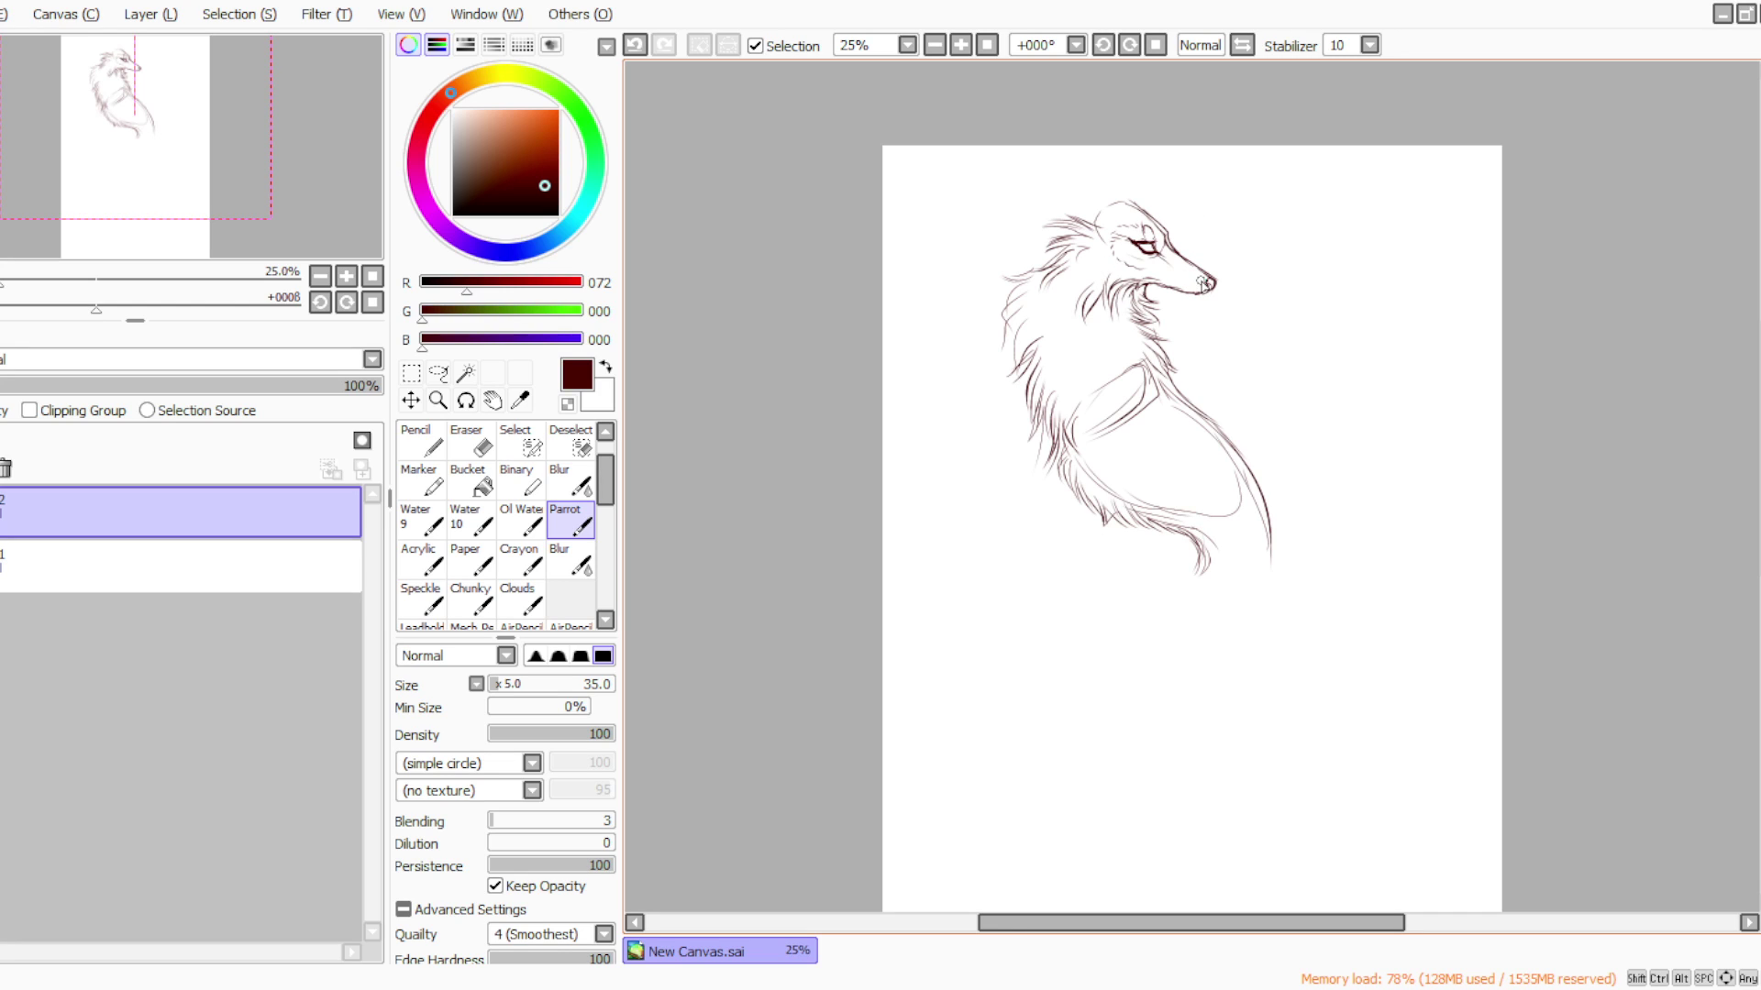
# Darken the nose and add fur strokes across the chest and shoulder
pyautogui.click(635, 46)
pyautogui.click(1191, 279)
pyautogui.moveTo(1128, 356)
pyautogui.mouseDown()
pyautogui.moveTo(1084, 411)
pyautogui.moveTo(1044, 400)
pyautogui.moveTo(1178, 403)
pyautogui.moveTo(1080, 463)
pyautogui.mouseUp()
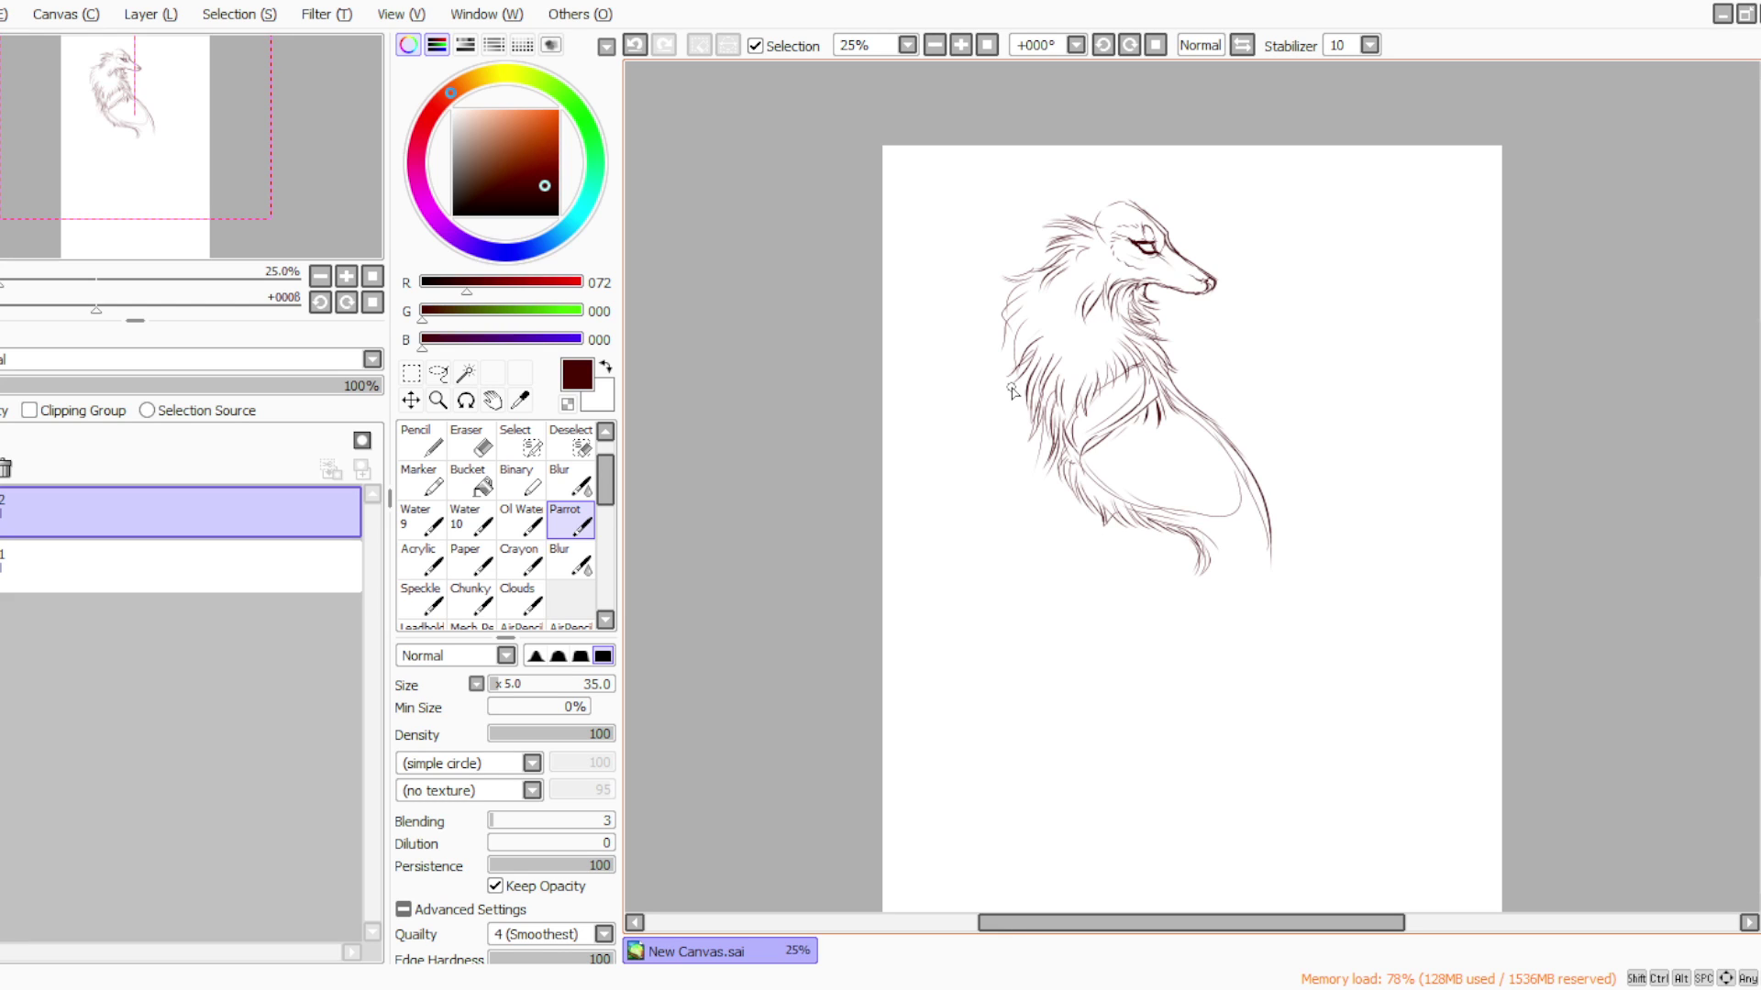
# Erase the inner contour line along the lower body and redraw the area with loose haunch and fur strokes
pyautogui.click(471, 442)
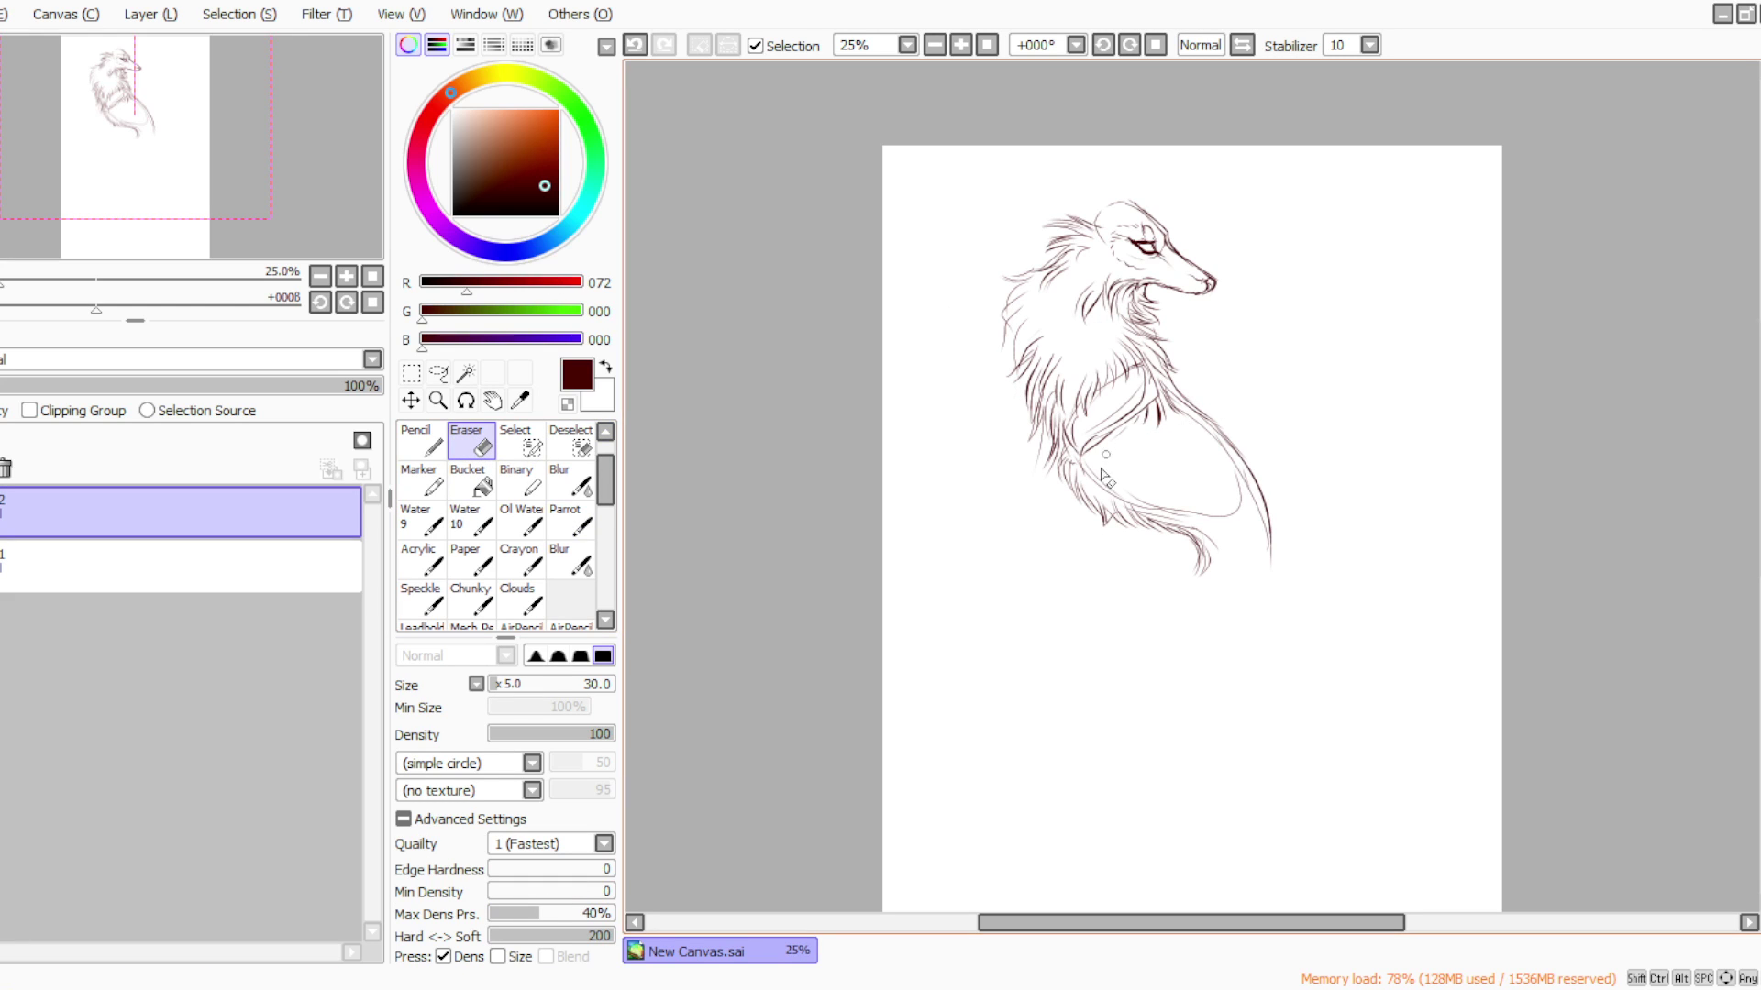
pyautogui.moveTo(1103, 490); pyautogui.dragTo(1240, 522)
pyautogui.click(568, 519)
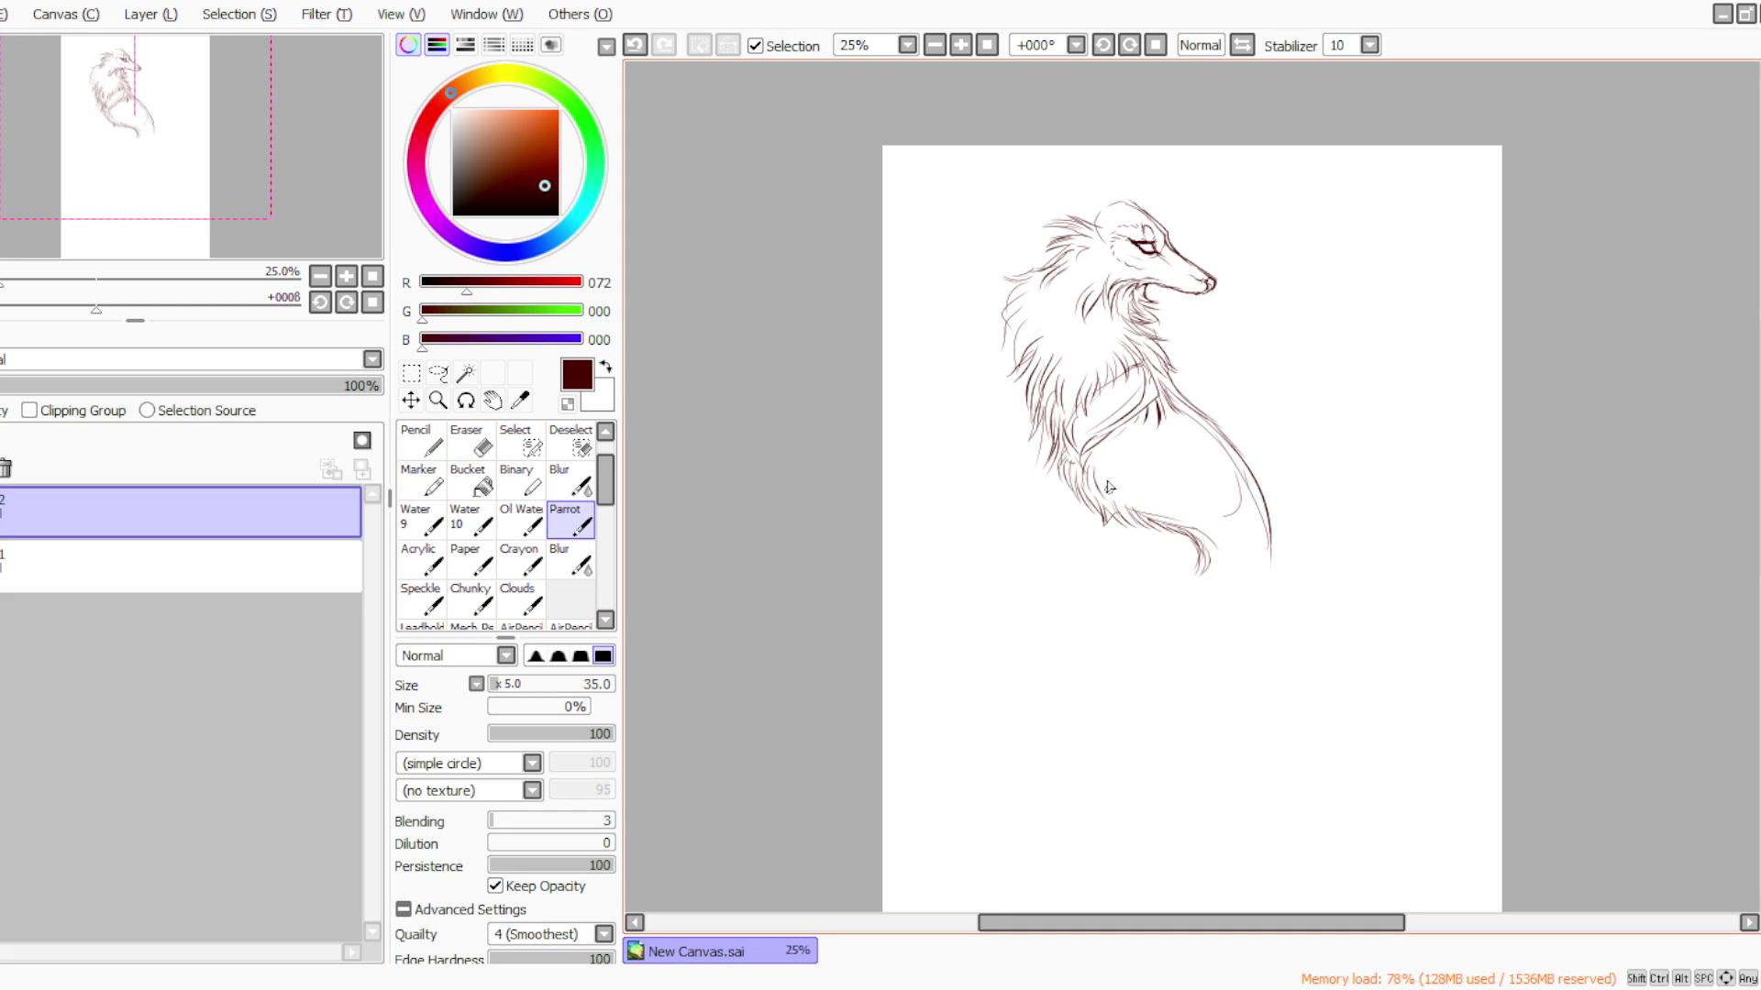
pyautogui.moveTo(1117, 475)
pyautogui.mouseDown()
pyautogui.moveTo(1167, 514)
pyautogui.moveTo(1234, 527)
pyautogui.moveTo(1208, 598)
pyautogui.mouseUp()
# Flip the drawing layer horizontally and thicken the fur along the mane's outer and lower edges
pyautogui.click(153, 19)
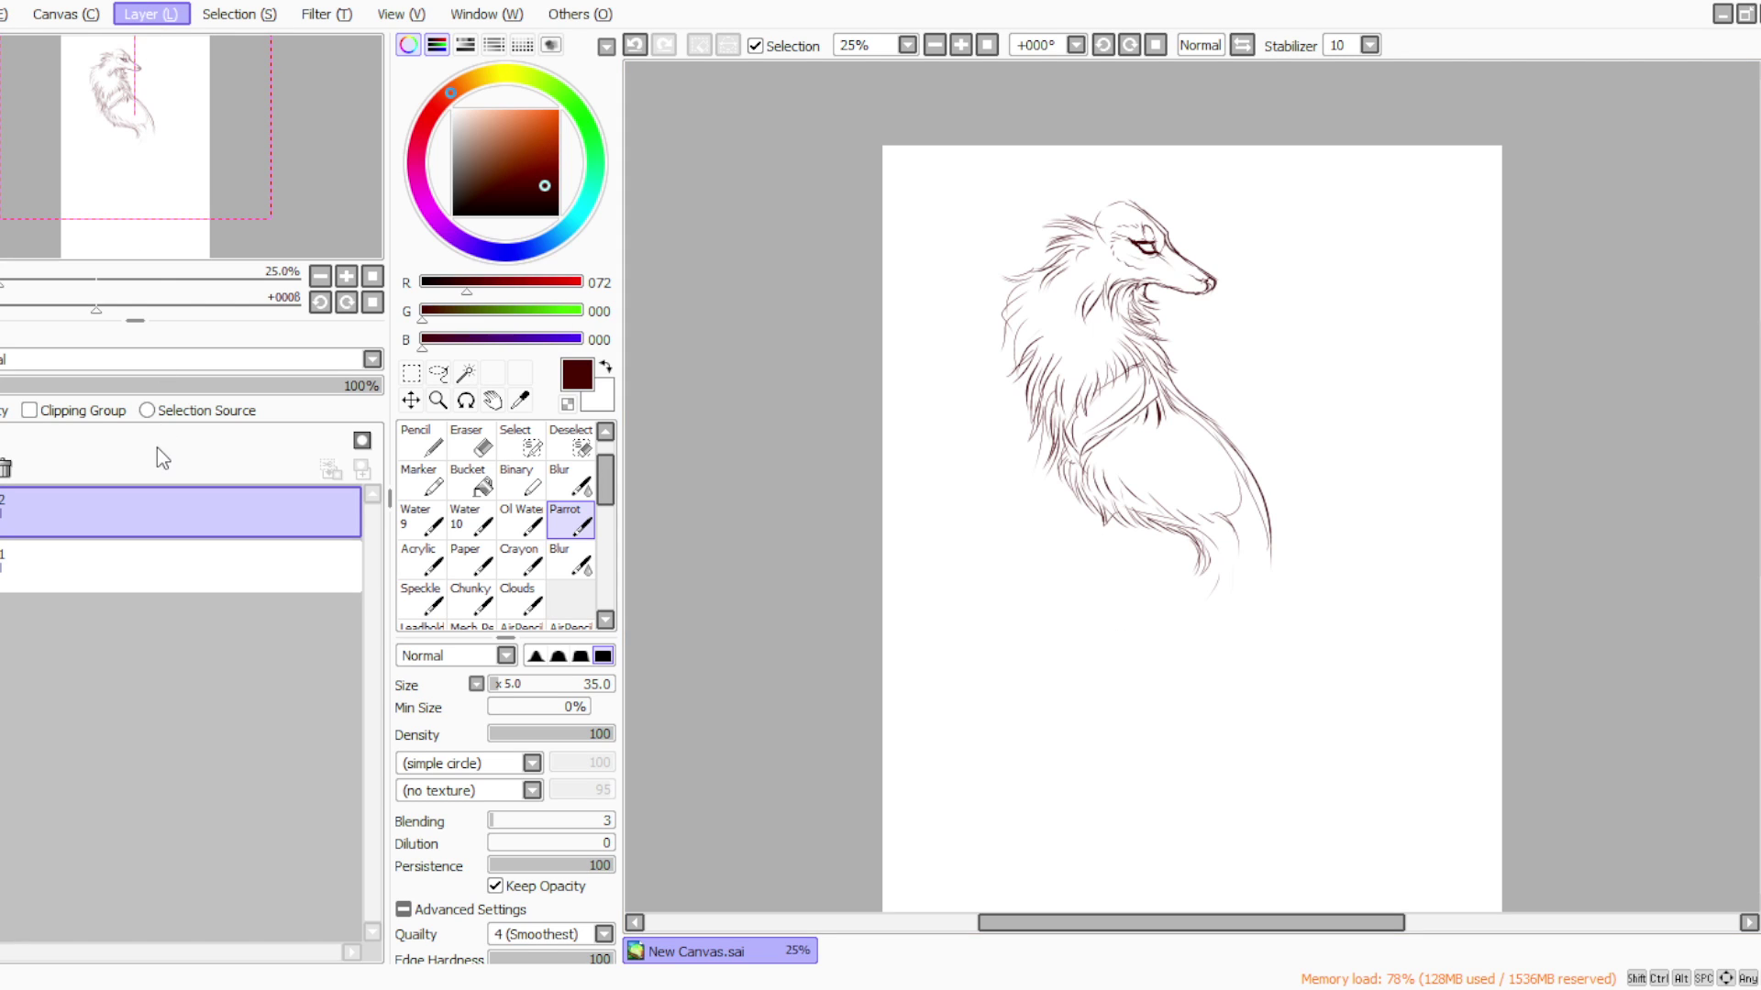
pyautogui.click(181, 457)
pyautogui.moveTo(637, 152)
pyautogui.mouseDown()
pyautogui.moveTo(1132, 48)
pyautogui.moveTo(1491, 486)
pyautogui.moveTo(1465, 467)
pyautogui.moveTo(1468, 509)
pyautogui.moveTo(1455, 466)
pyautogui.moveTo(1441, 522)
pyautogui.moveTo(1441, 480)
pyautogui.moveTo(1426, 556)
pyautogui.moveTo(1434, 518)
pyautogui.moveTo(1372, 563)
pyautogui.moveTo(1405, 514)
pyautogui.moveTo(1367, 558)
pyautogui.moveTo(1396, 519)
pyautogui.moveTo(1348, 529)
pyautogui.moveTo(1384, 522)
pyautogui.moveTo(1362, 552)
pyautogui.moveTo(1383, 523)
pyautogui.moveTo(1336, 530)
pyautogui.mouseUp()
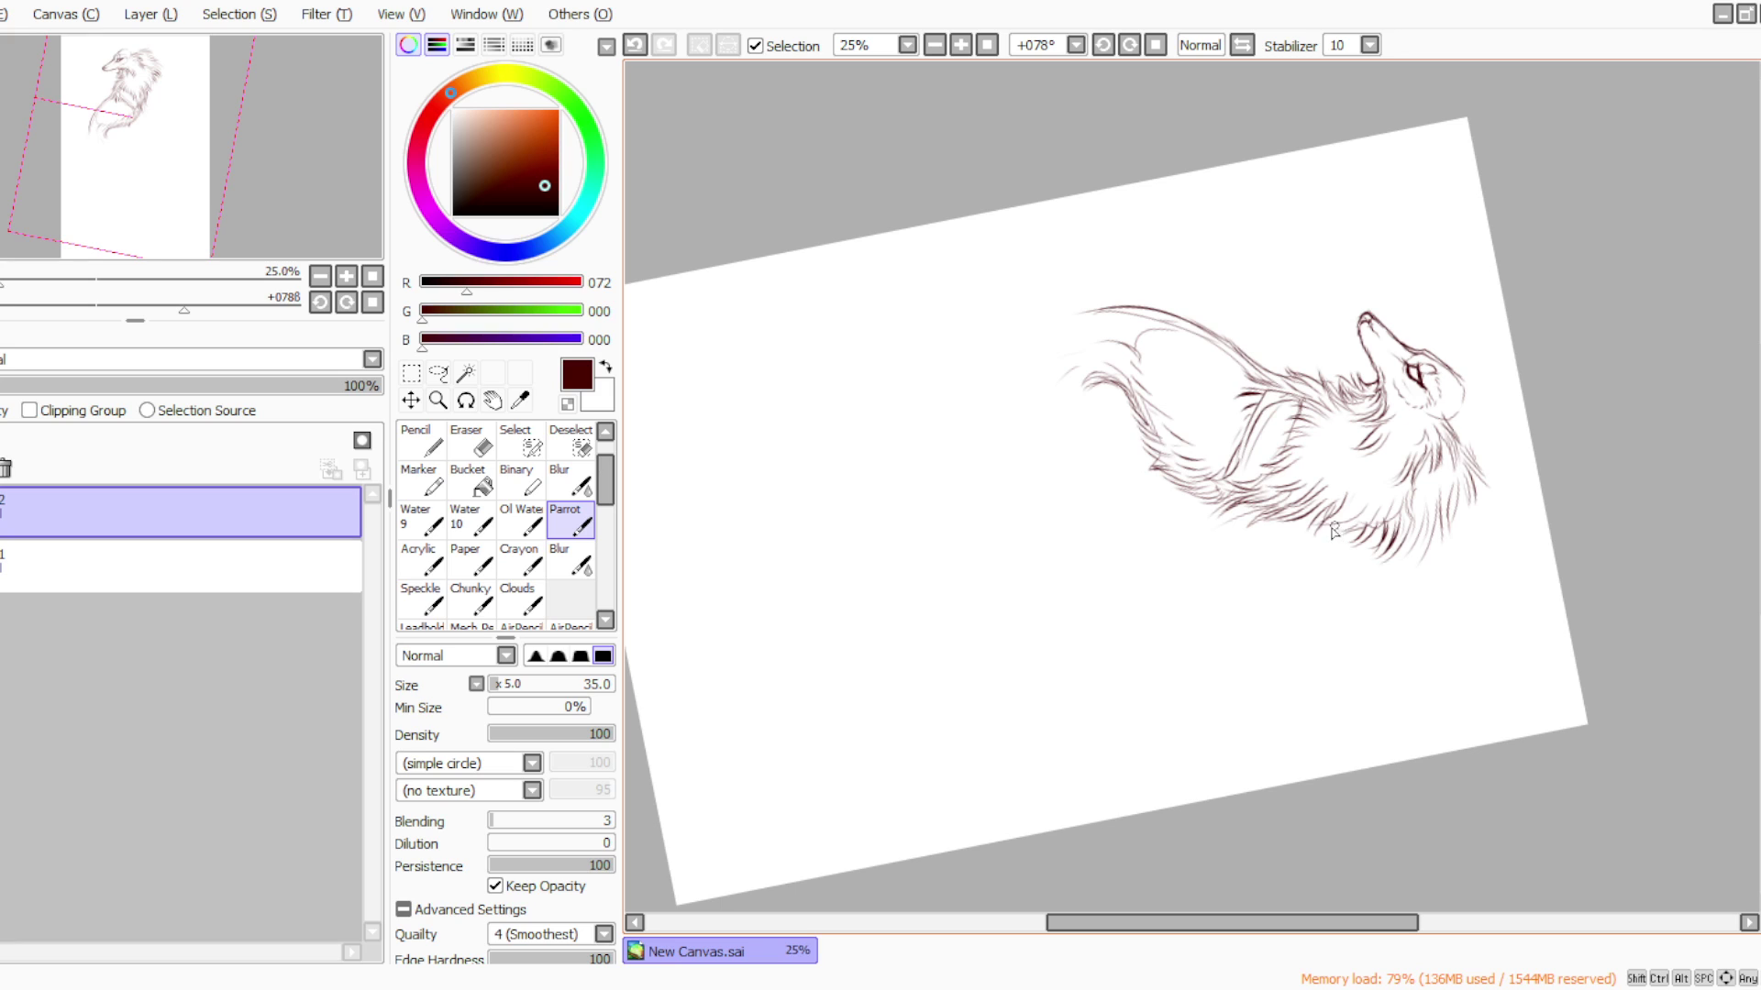
pyautogui.click(1155, 45)
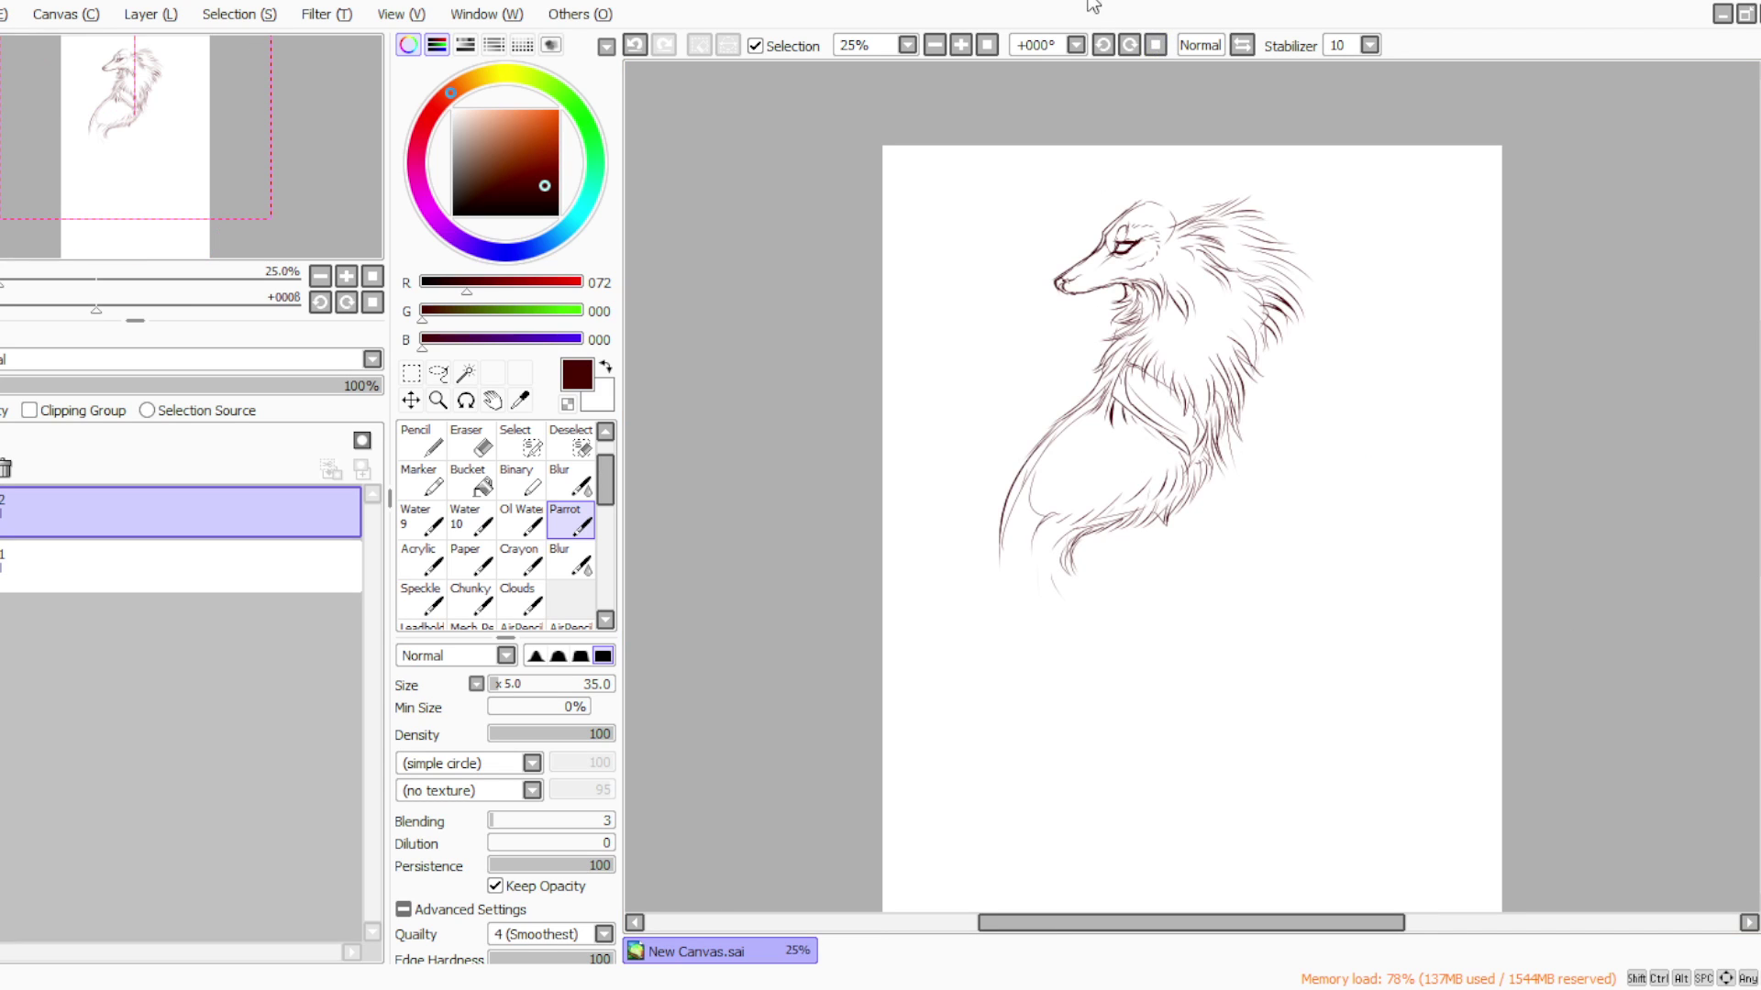
pyautogui.moveTo(1274, 315)
pyautogui.mouseDown()
pyautogui.moveTo(1289, 348)
pyautogui.moveTo(1268, 321)
pyautogui.moveTo(1273, 369)
pyautogui.moveTo(1252, 366)
pyautogui.moveTo(1255, 409)
pyautogui.moveTo(1237, 401)
pyautogui.moveTo(1233, 449)
pyautogui.mouseUp()
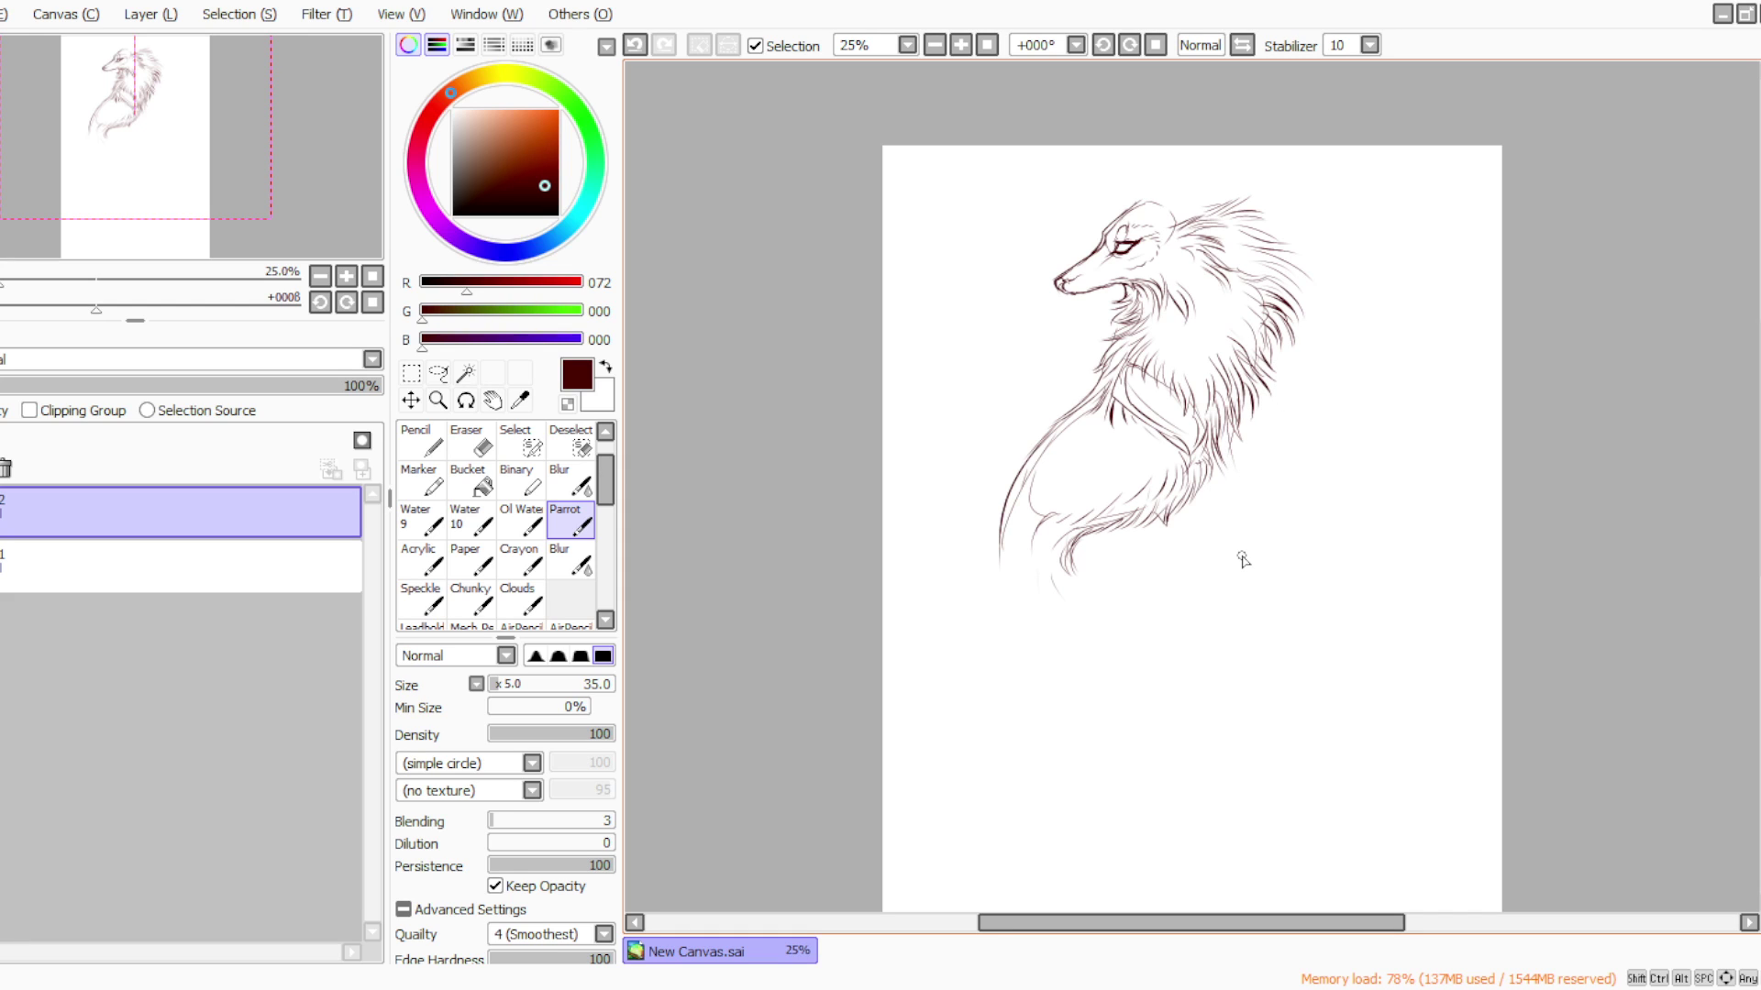
# Fill the inside of the mane with fur strokes from the neck to the back of the head
pyautogui.click(1130, 45)
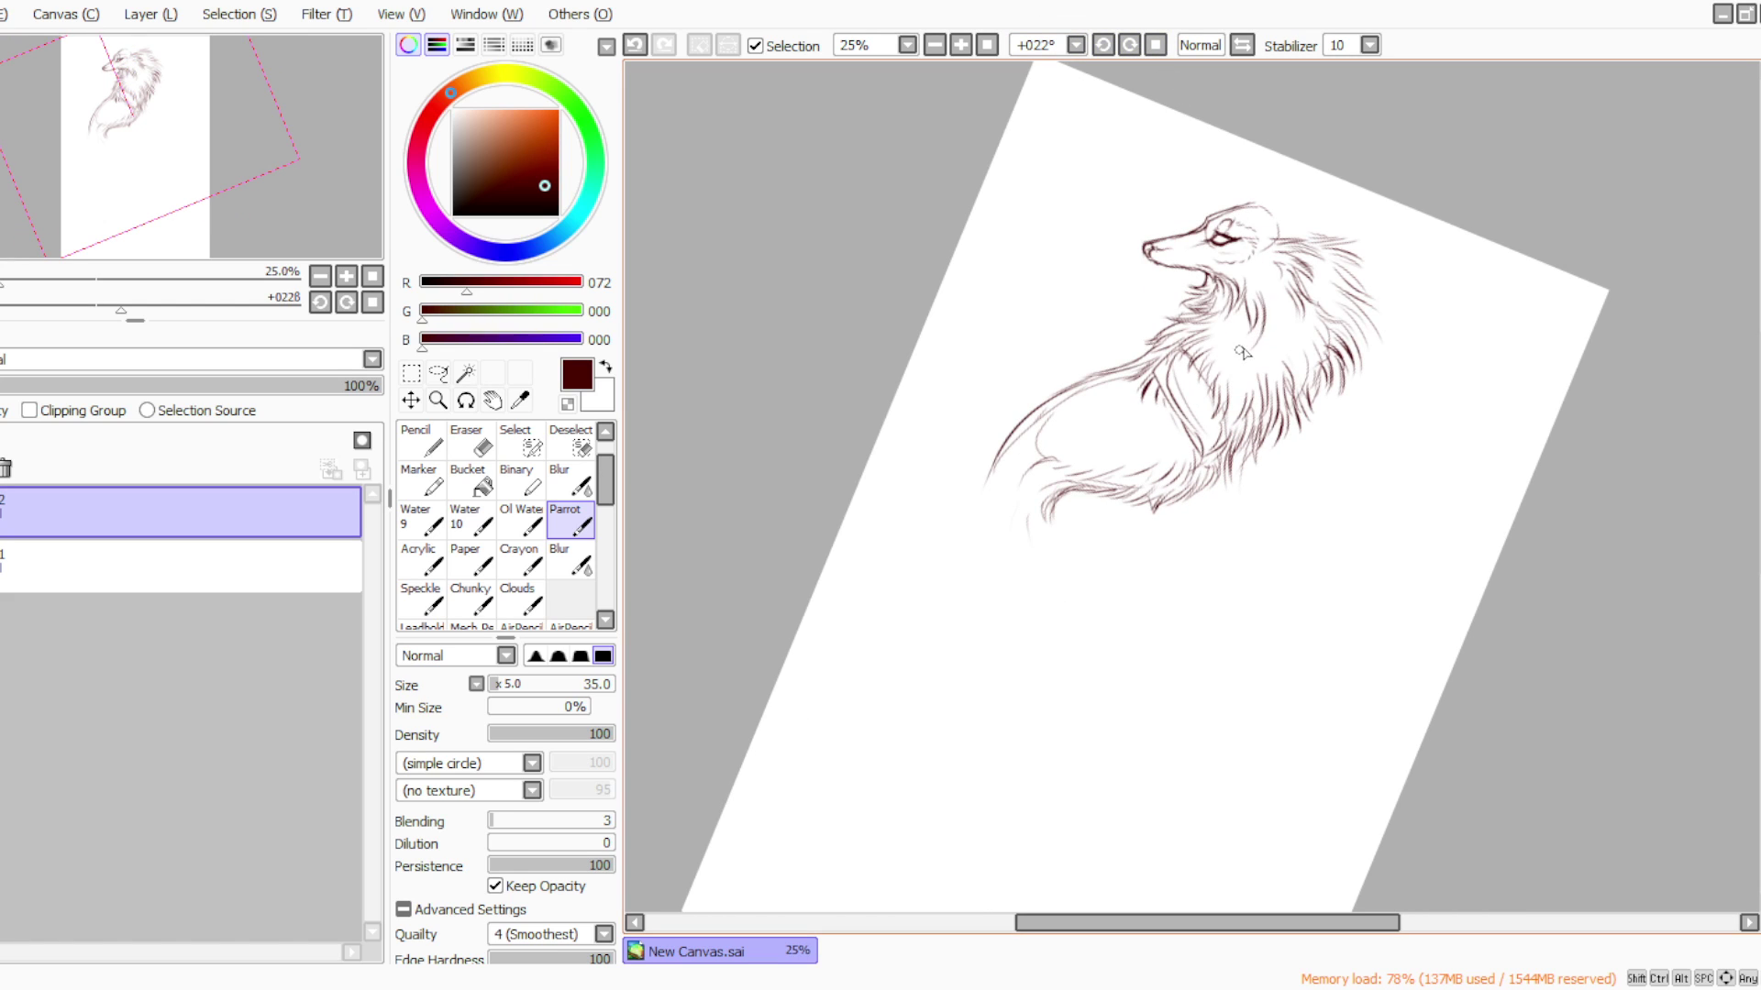
pyautogui.moveTo(1257, 344); pyautogui.dragTo(1274, 408)
pyautogui.moveTo(1237, 316)
pyautogui.mouseDown()
pyautogui.moveTo(1209, 346)
pyautogui.moveTo(1233, 350)
pyautogui.moveTo(1235, 396)
pyautogui.moveTo(1245, 353)
pyautogui.moveTo(1245, 393)
pyautogui.moveTo(1215, 330)
pyautogui.moveTo(1225, 383)
pyautogui.mouseUp()
pyautogui.click(1131, 45)
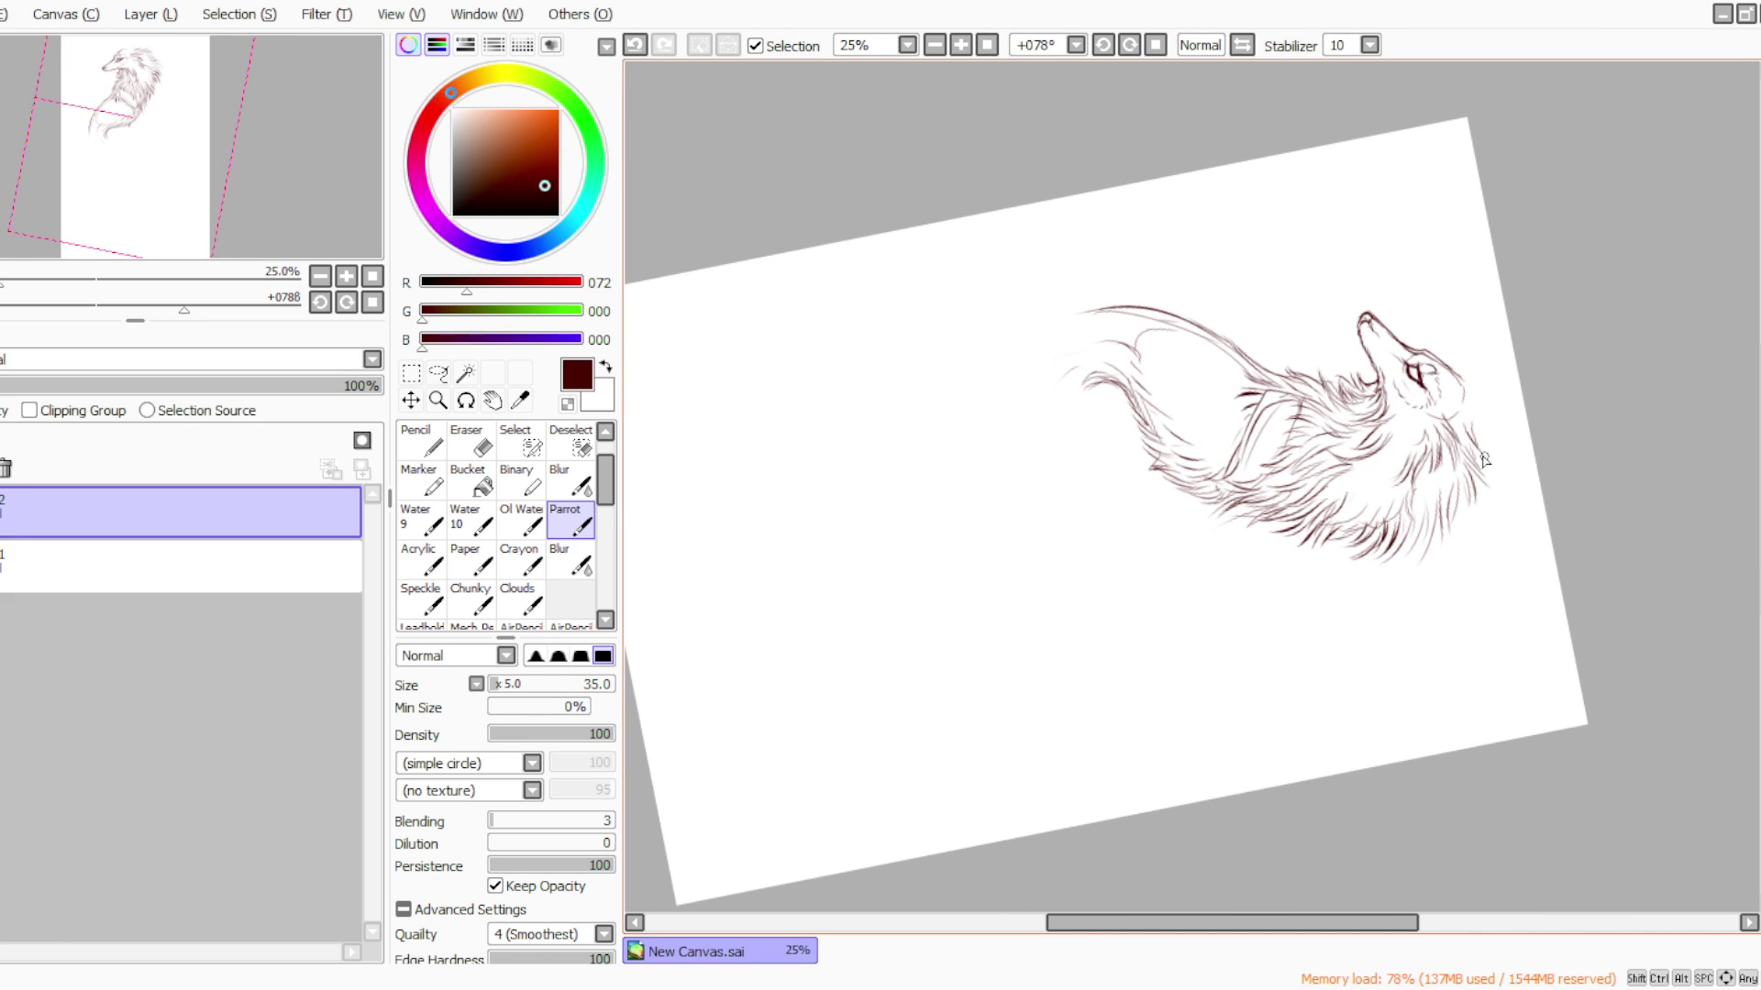
pyautogui.moveTo(1440, 445)
pyautogui.mouseDown()
pyautogui.moveTo(1431, 518)
pyautogui.moveTo(1380, 507)
pyautogui.mouseUp()
pyautogui.moveTo(1387, 475); pyautogui.dragTo(1351, 502)
pyautogui.moveTo(1362, 470); pyautogui.dragTo(1334, 508)
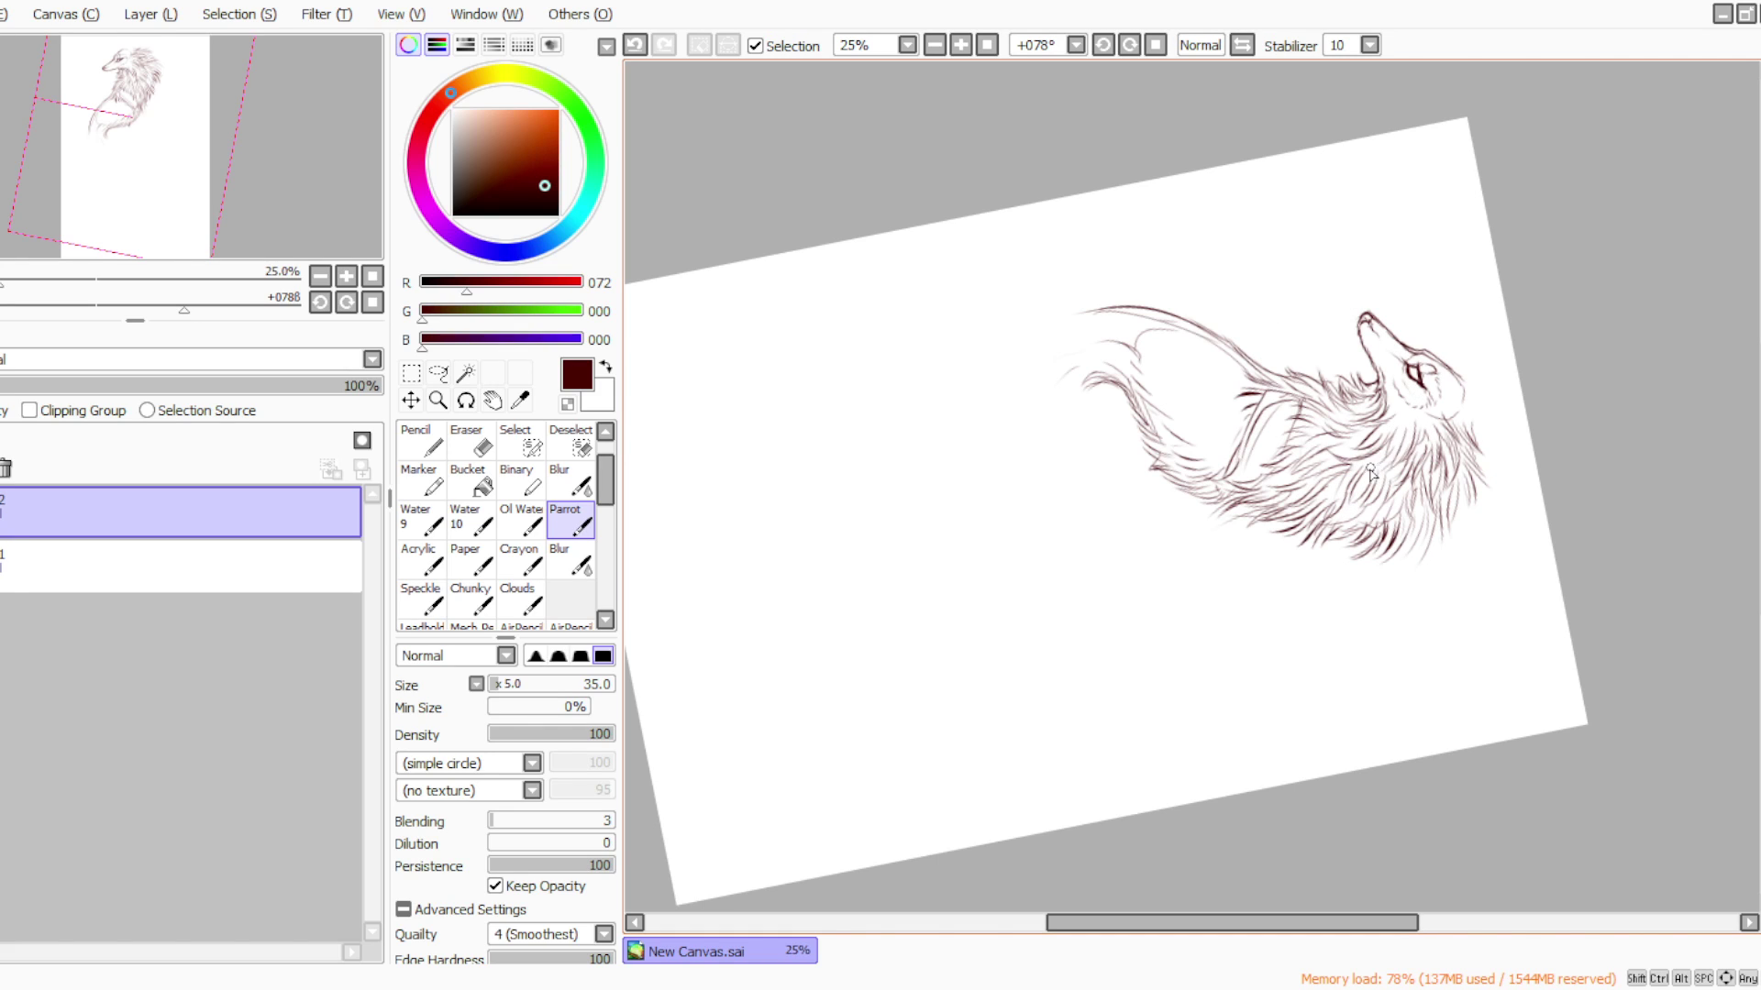
pyautogui.click(1155, 44)
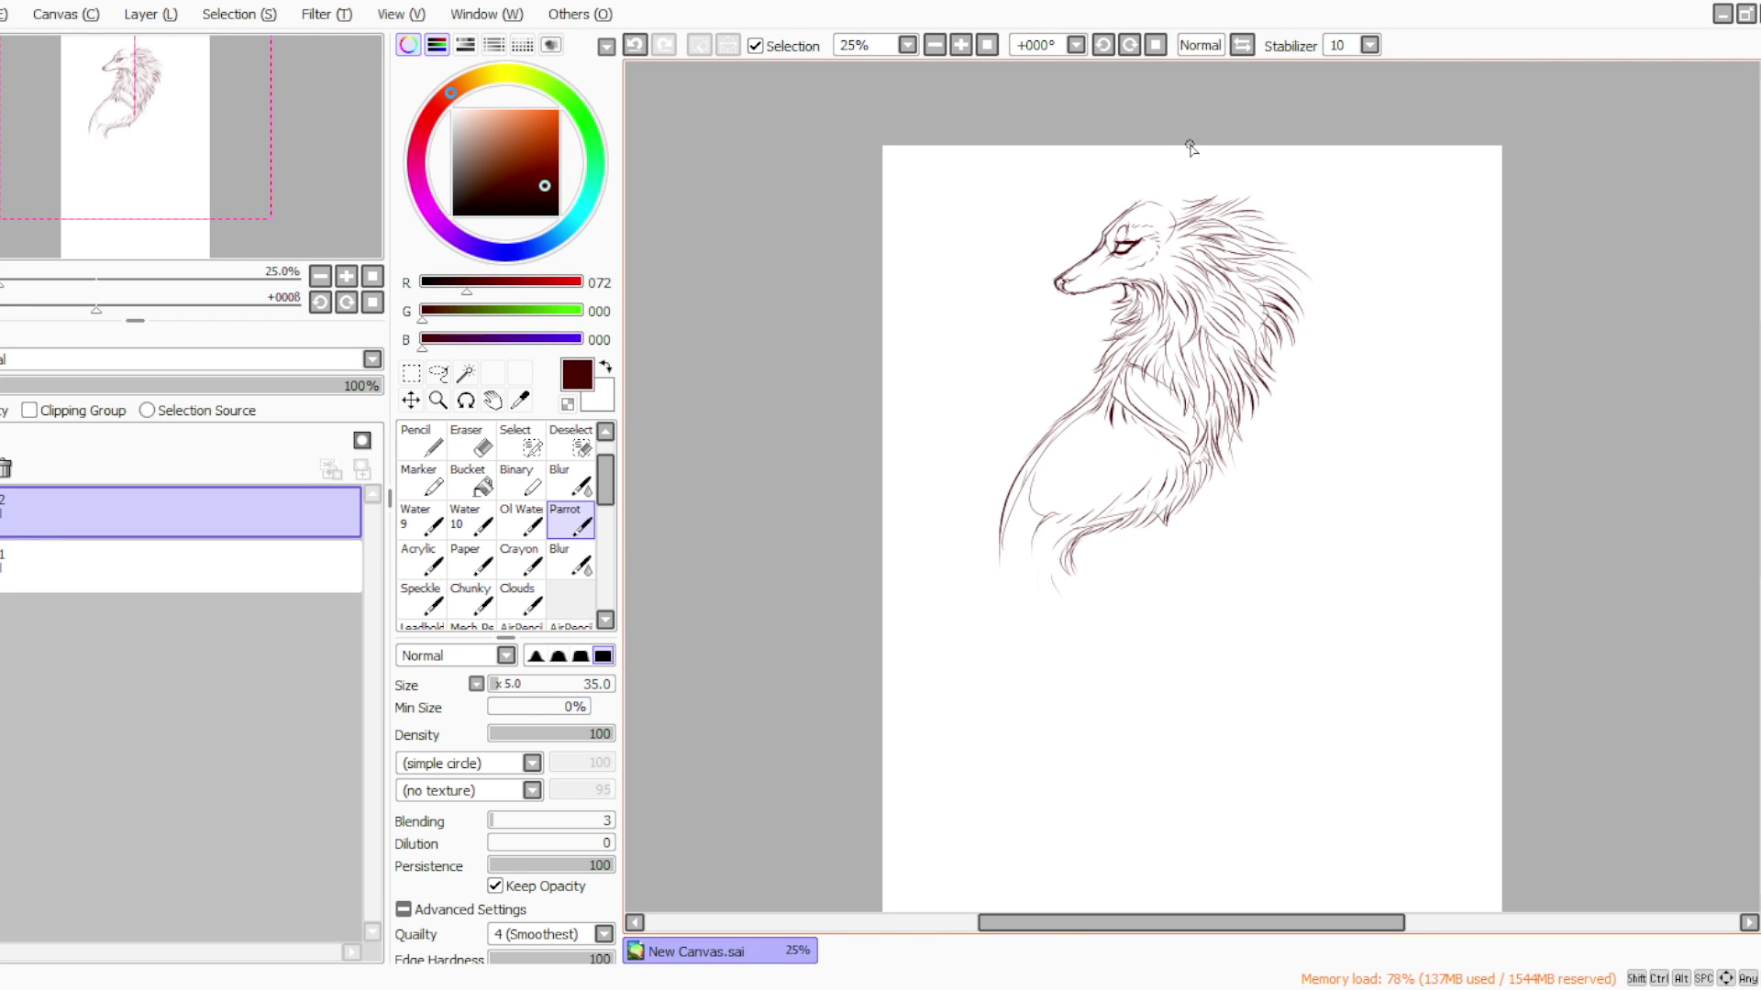
# Add fur strokes over the shoulder and flip the drawing layer horizontally back
pyautogui.moveTo(1142, 371)
pyautogui.mouseDown()
pyautogui.moveTo(1203, 442)
pyautogui.moveTo(1178, 463)
pyautogui.moveTo(1111, 400)
pyautogui.moveTo(1181, 468)
pyautogui.mouseUp()
pyautogui.click(151, 13)
pyautogui.click(161, 429)
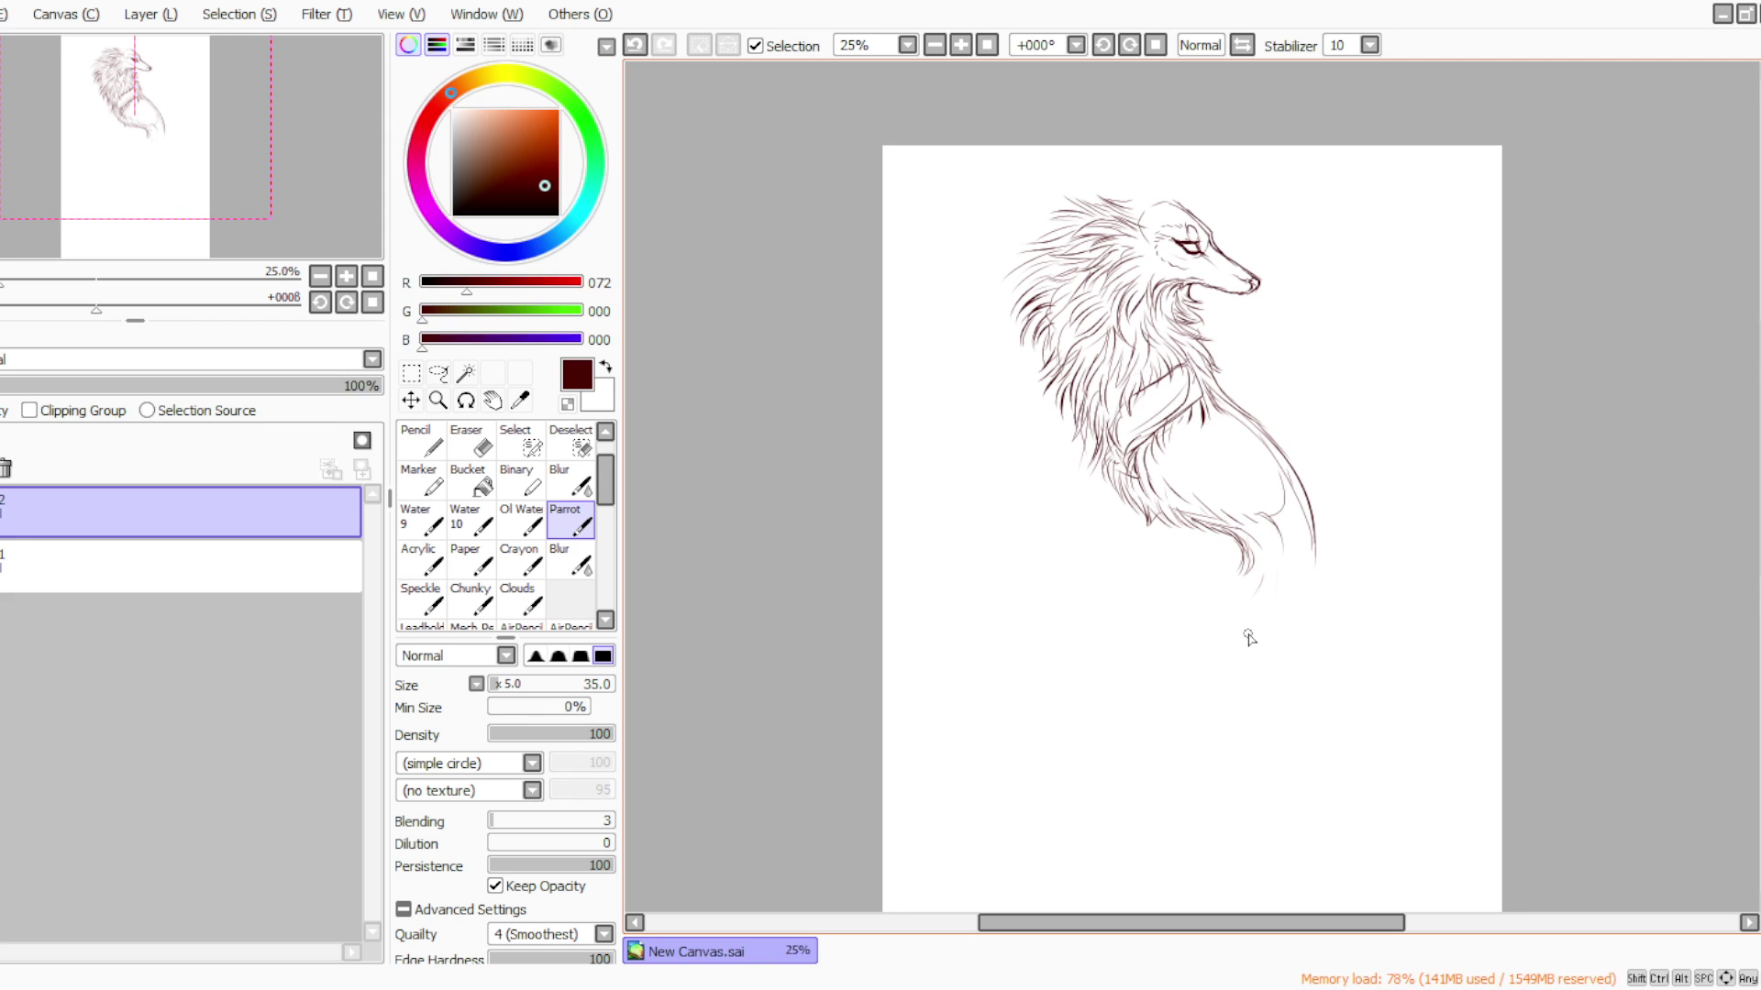
# Darken the mane fur behind the jaw and cheek, and extend the body's long outer curve downward
pyautogui.click(1104, 45)
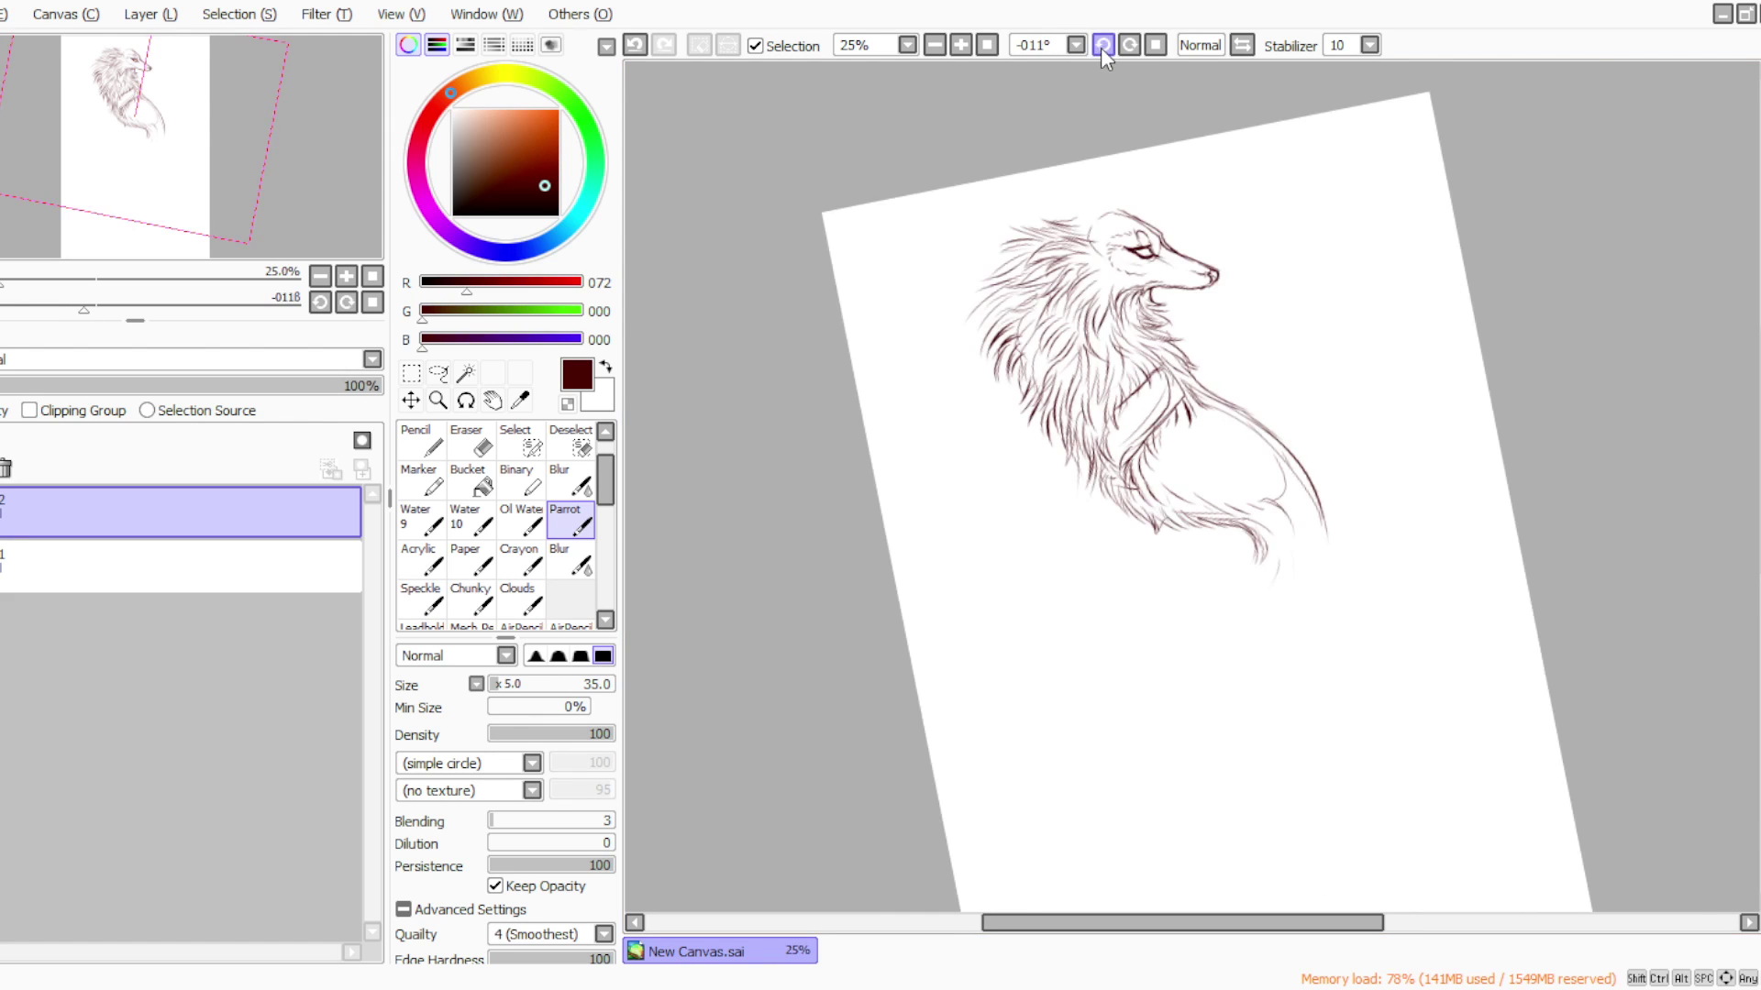
pyautogui.click(1103, 44)
pyautogui.click(1103, 45)
pyautogui.click(1103, 45)
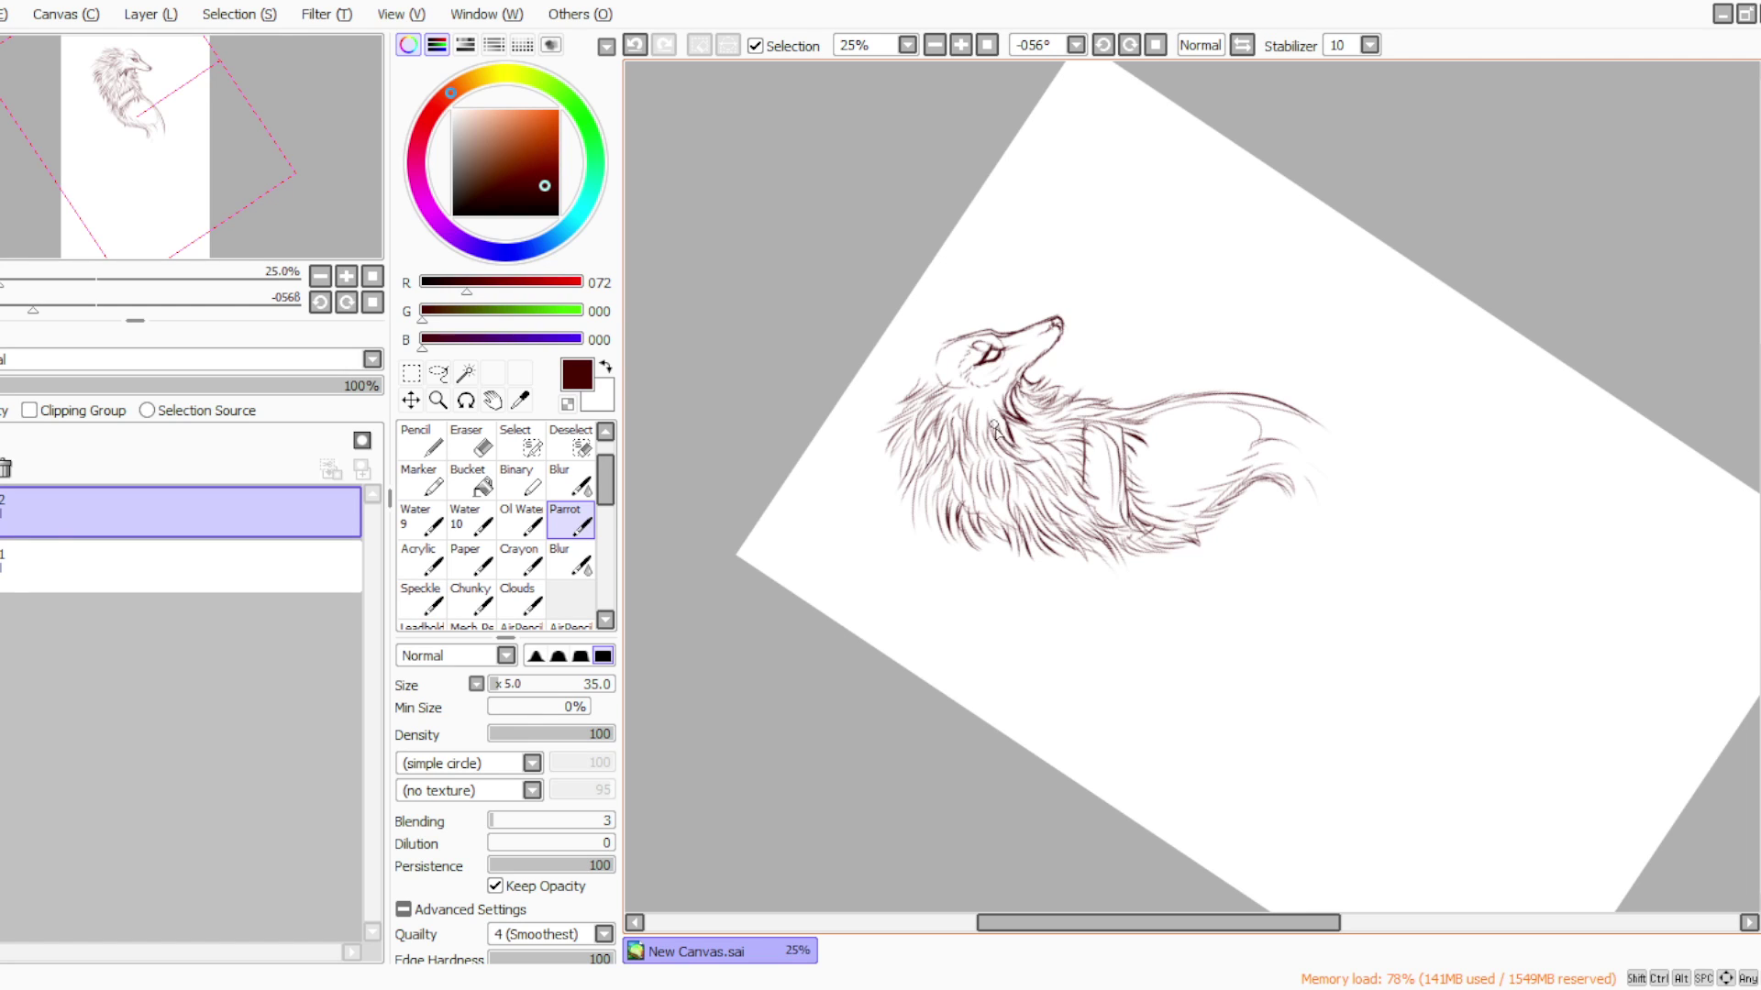
pyautogui.moveTo(989, 427)
pyautogui.mouseDown()
pyautogui.moveTo(1016, 454)
pyautogui.moveTo(1004, 479)
pyautogui.mouseUp()
pyautogui.moveTo(974, 416)
pyautogui.mouseDown()
pyautogui.moveTo(985, 492)
pyautogui.moveTo(972, 482)
pyautogui.mouseUp()
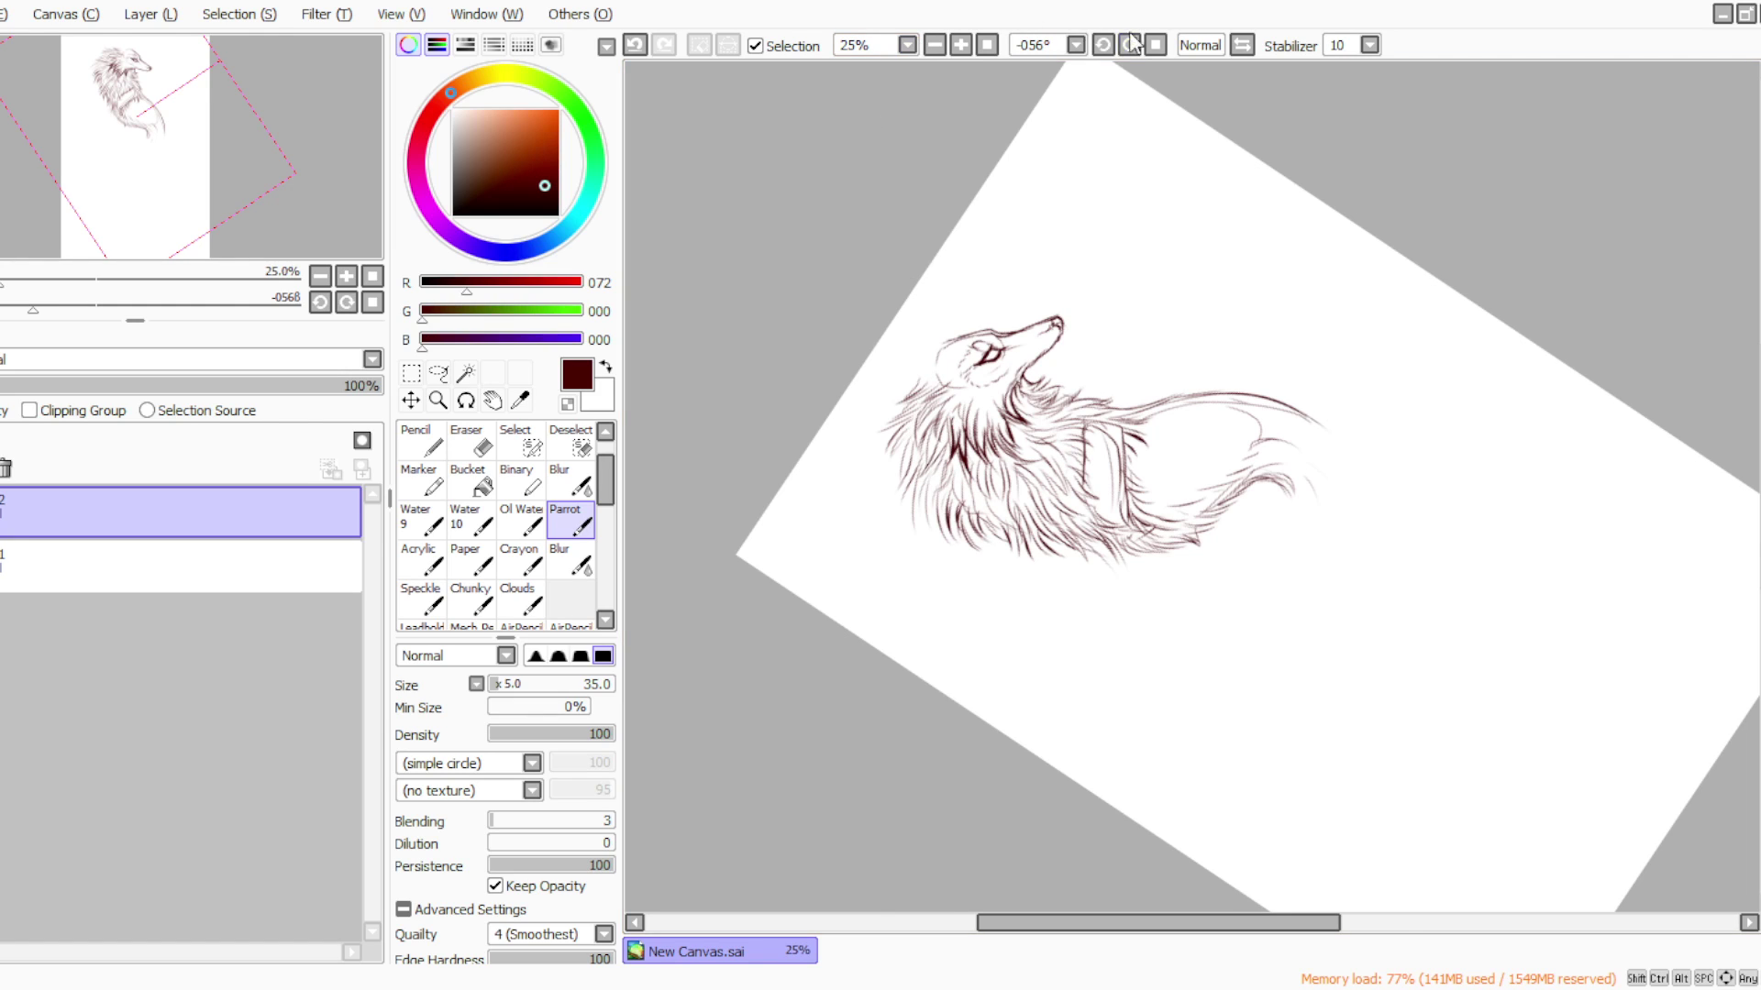
pyautogui.click(1157, 45)
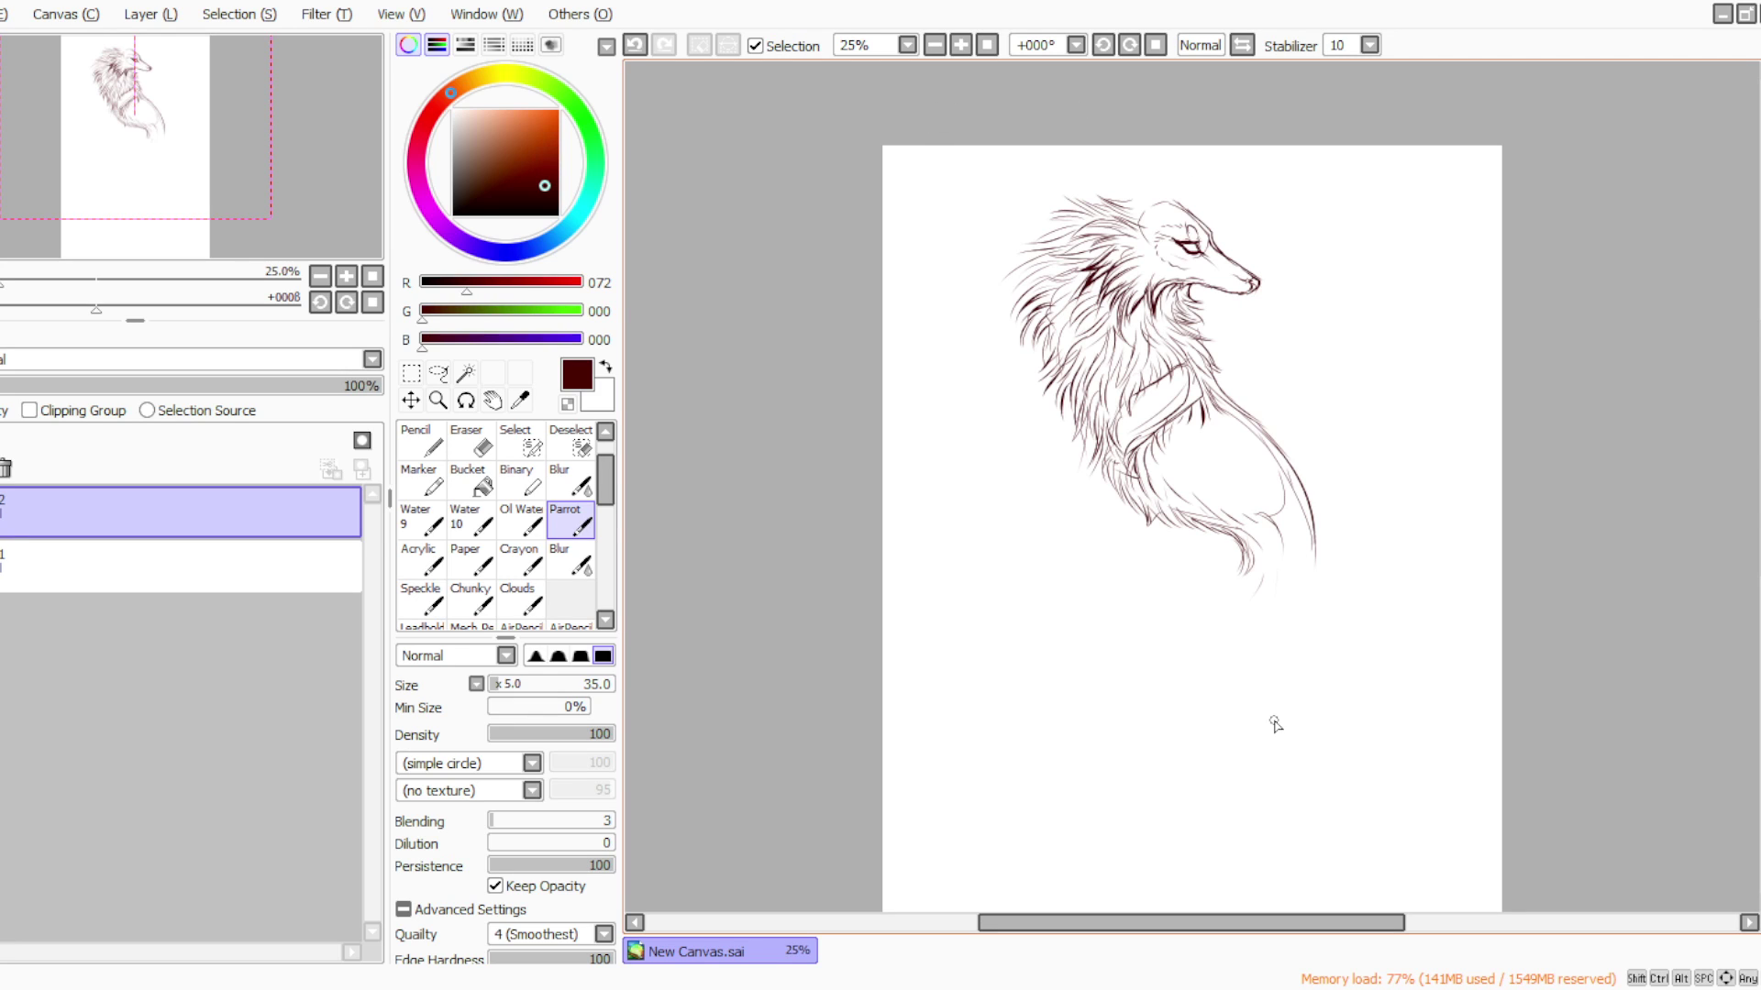
pyautogui.moveTo(1308, 504); pyautogui.dragTo(1312, 613)
# Add a new layer and sketch an outstretched leg with a paw reaching out from the lower mane
pyautogui.click(141, 15)
pyautogui.click(177, 39)
pyautogui.moveTo(1133, 449)
pyautogui.mouseDown()
pyautogui.moveTo(1146, 487)
pyautogui.moveTo(1120, 498)
pyautogui.moveTo(1142, 490)
pyautogui.moveTo(1000, 442)
pyautogui.mouseUp()
pyautogui.click(634, 44)
pyautogui.moveTo(1096, 474)
pyautogui.mouseDown()
pyautogui.moveTo(940, 450)
pyautogui.moveTo(962, 456)
pyautogui.mouseUp()
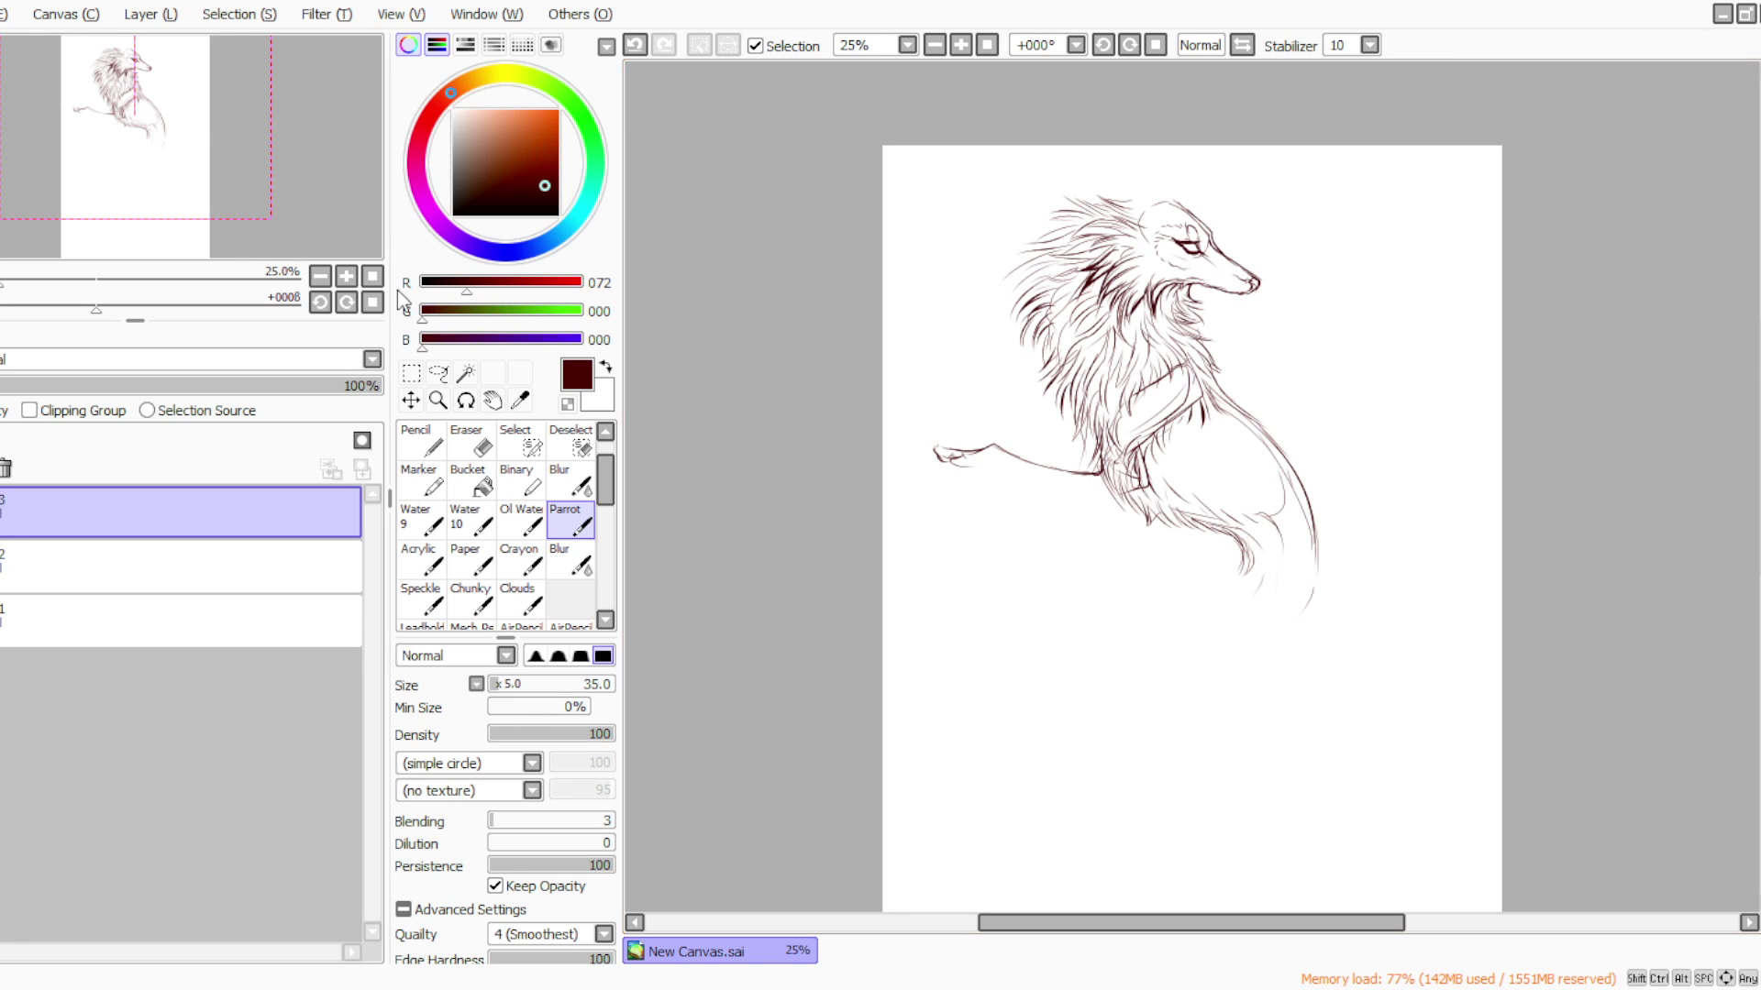
# Free-deform the outstretched leg, pulling its paw end outward and slightly upward
pyautogui.hotkey('ctrl', 't')
pyautogui.moveTo(931, 466); pyautogui.dragTo(919, 415)
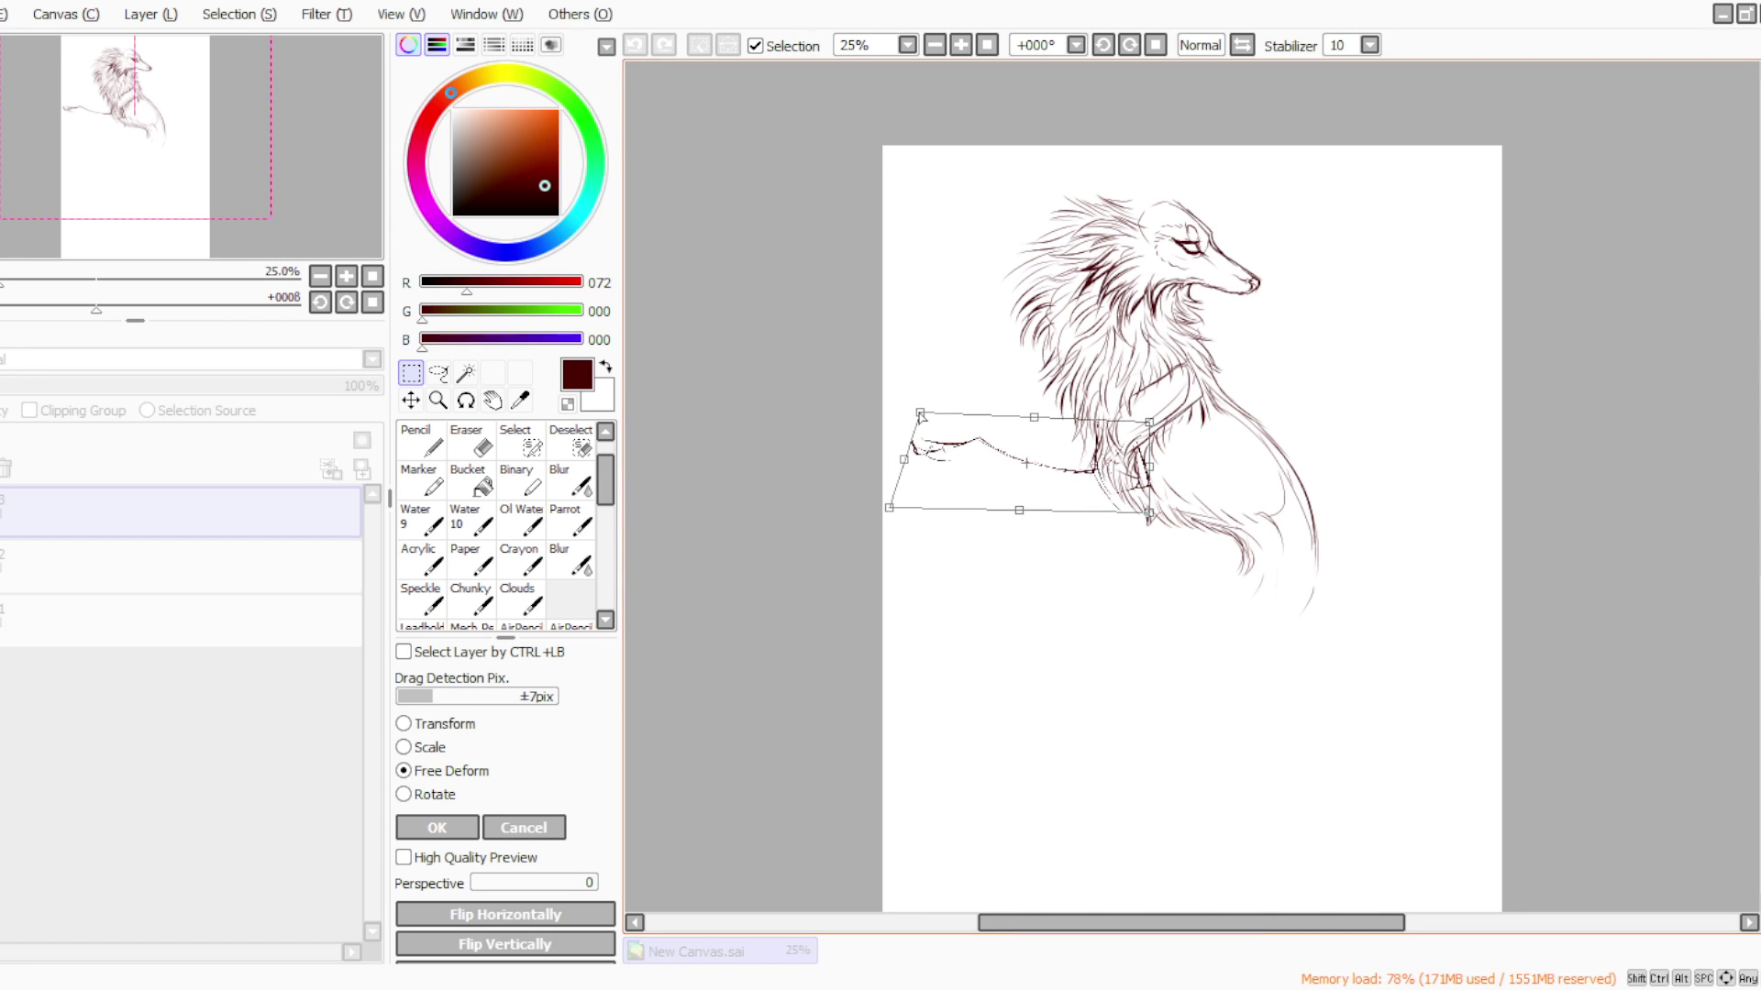
pyautogui.click(463, 827)
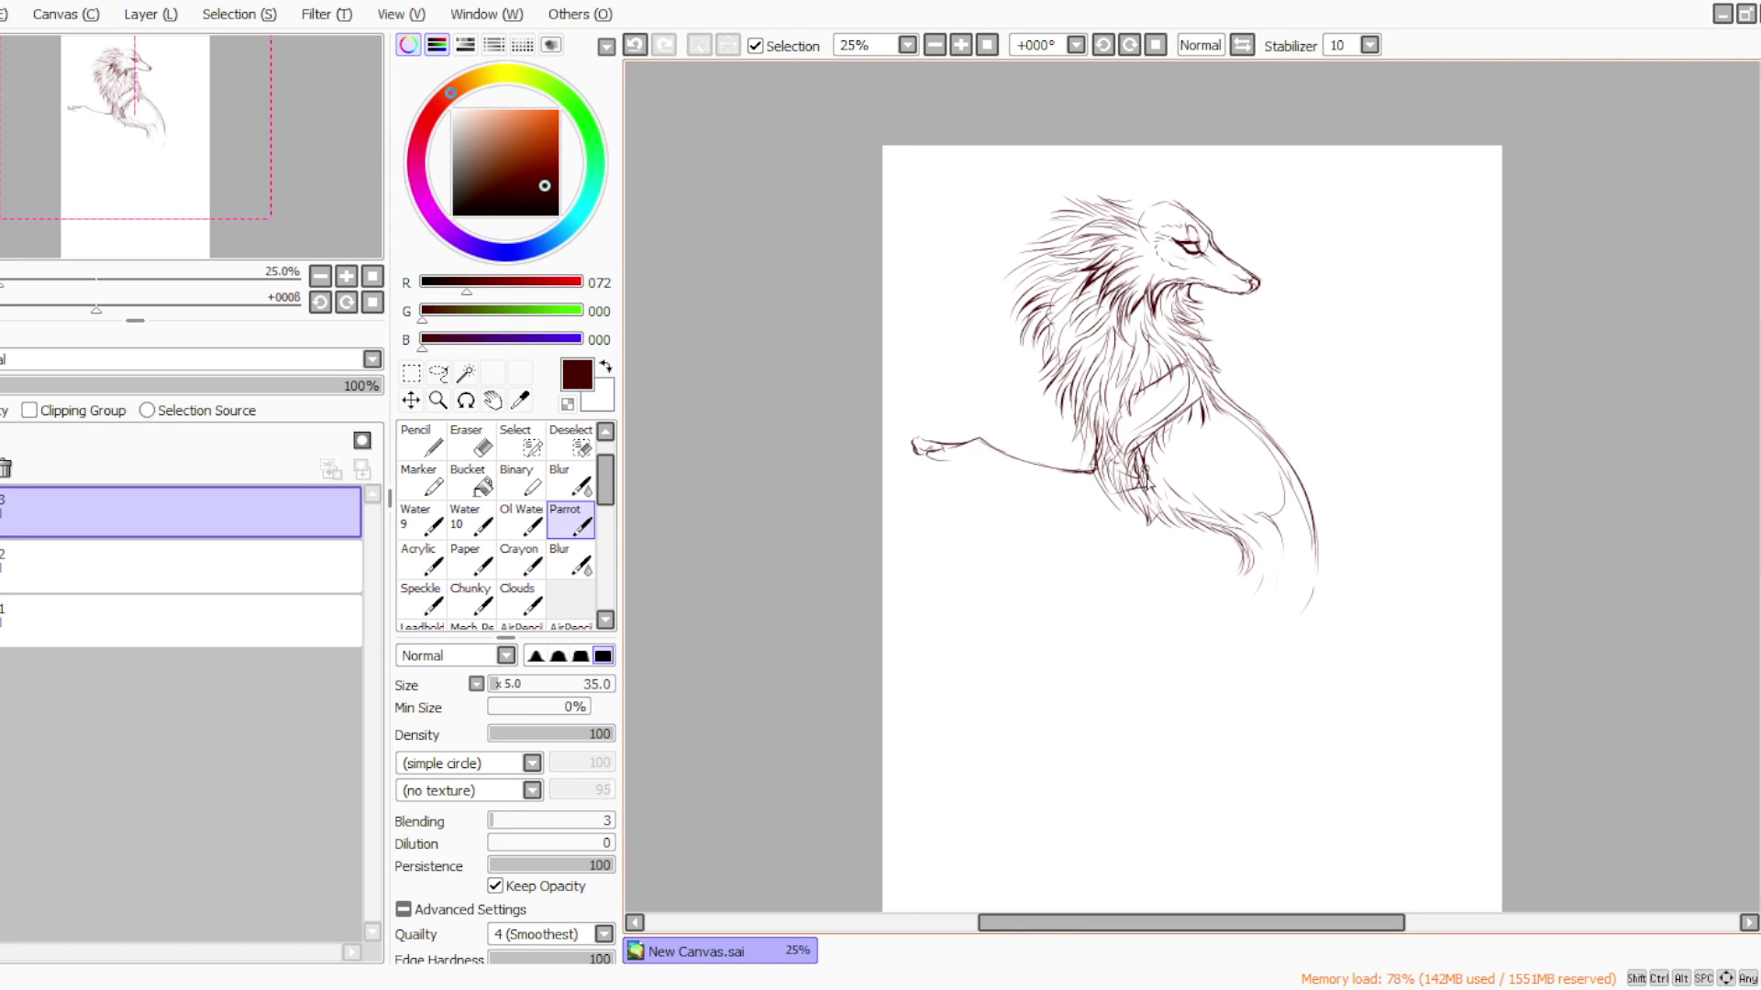
# Draw the leg's lower contour, shaggy fur where it meets the body, and long curved fur tufts behind the paw
pyautogui.moveTo(1151, 485); pyautogui.dragTo(1114, 526)
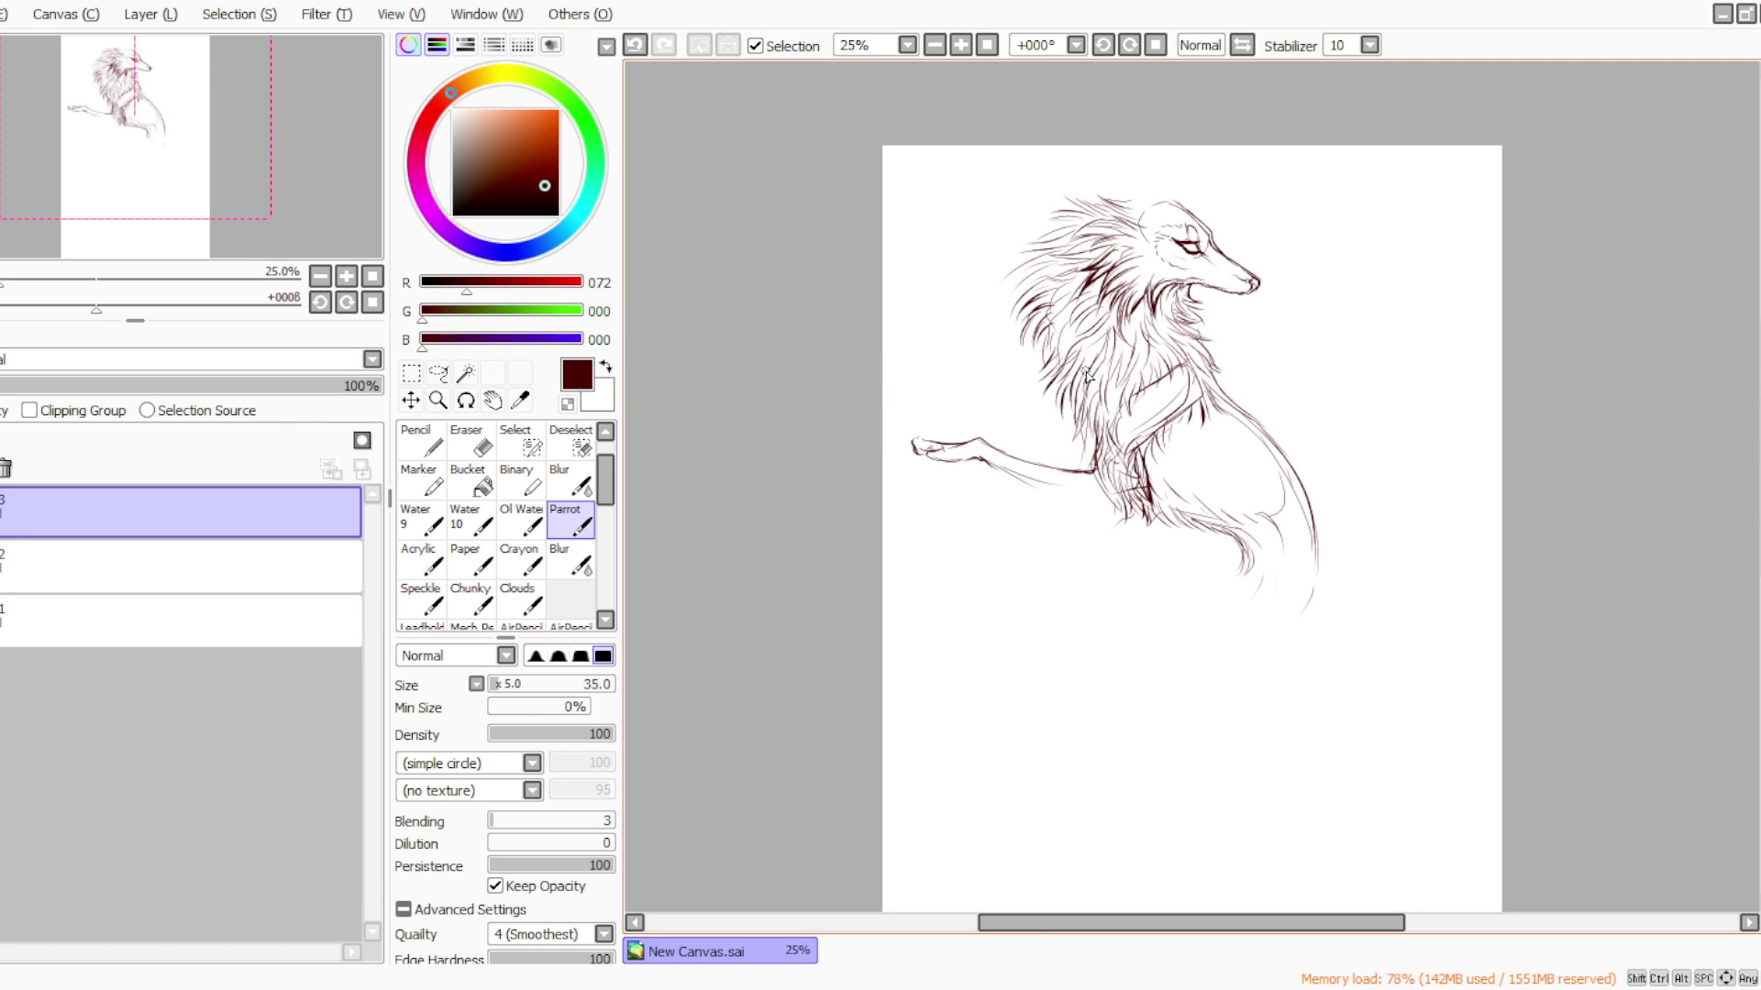
pyautogui.click(1104, 45)
pyautogui.click(1103, 45)
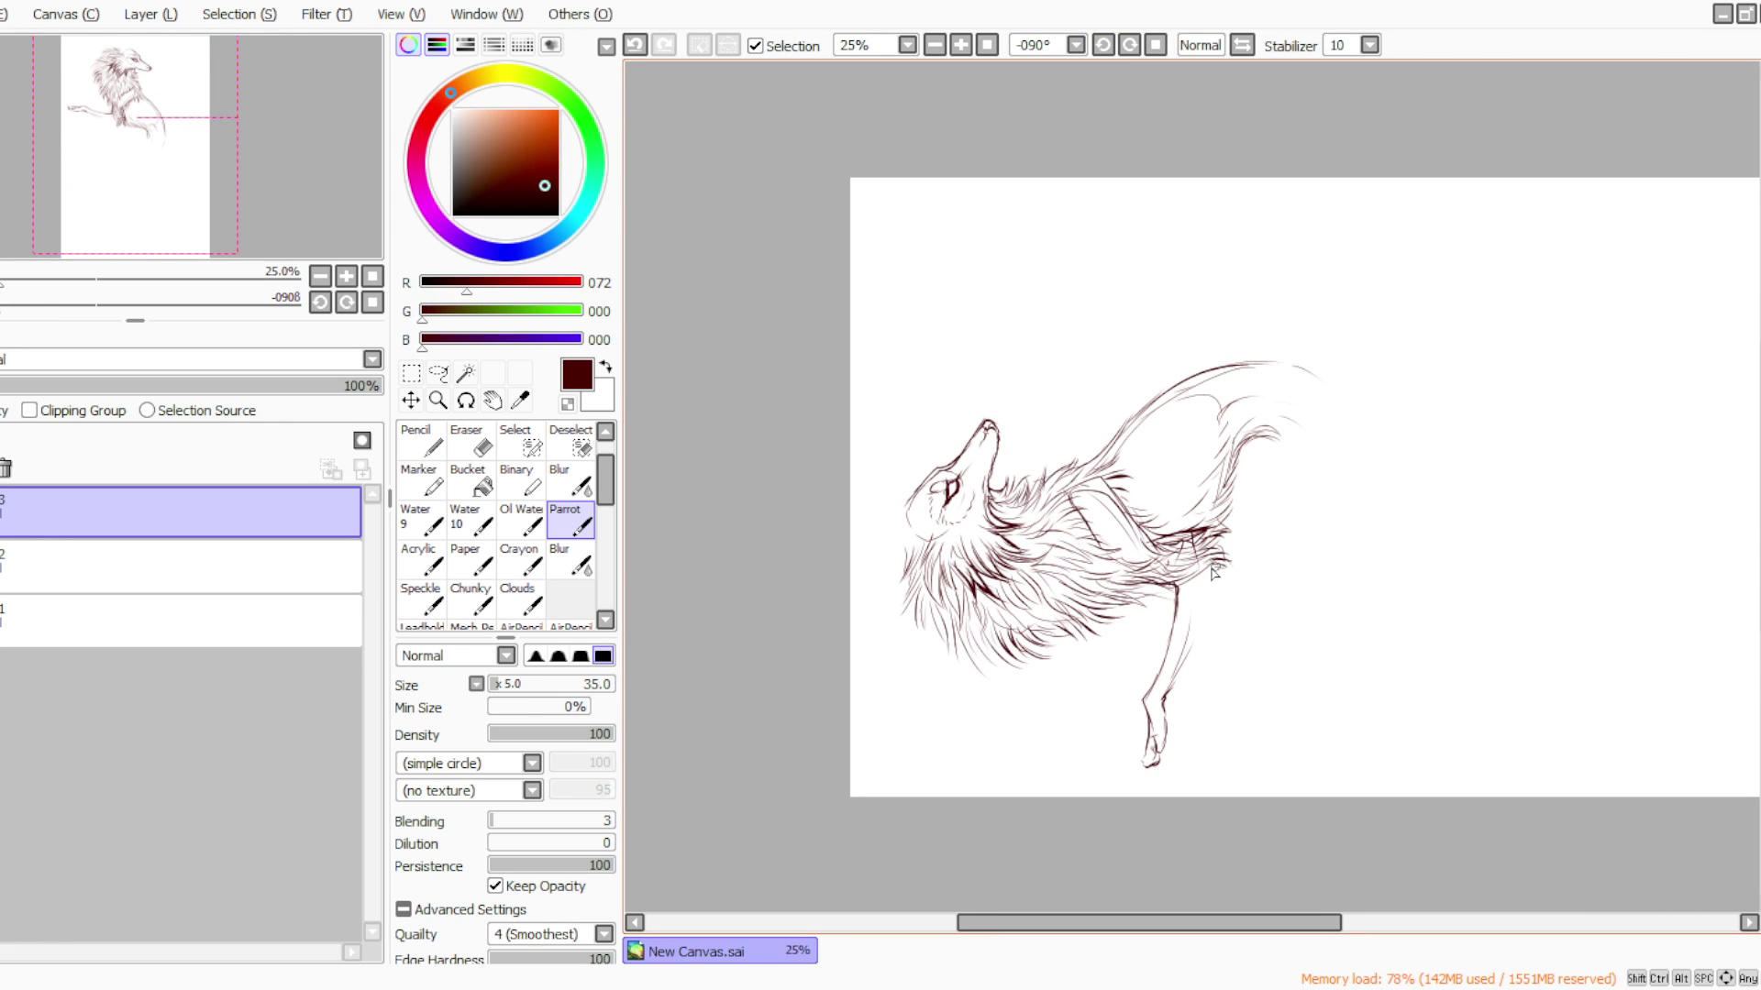
pyautogui.moveTo(1209, 597)
pyautogui.mouseDown()
pyautogui.moveTo(1174, 697)
pyautogui.moveTo(1184, 675)
pyautogui.mouseUp()
pyautogui.hotkey('ctrl', 'z')
pyautogui.moveTo(1184, 653)
pyautogui.mouseDown()
pyautogui.moveTo(1217, 686)
pyautogui.moveTo(1223, 643)
pyautogui.moveTo(1218, 659)
pyautogui.mouseUp()
pyautogui.click(1155, 45)
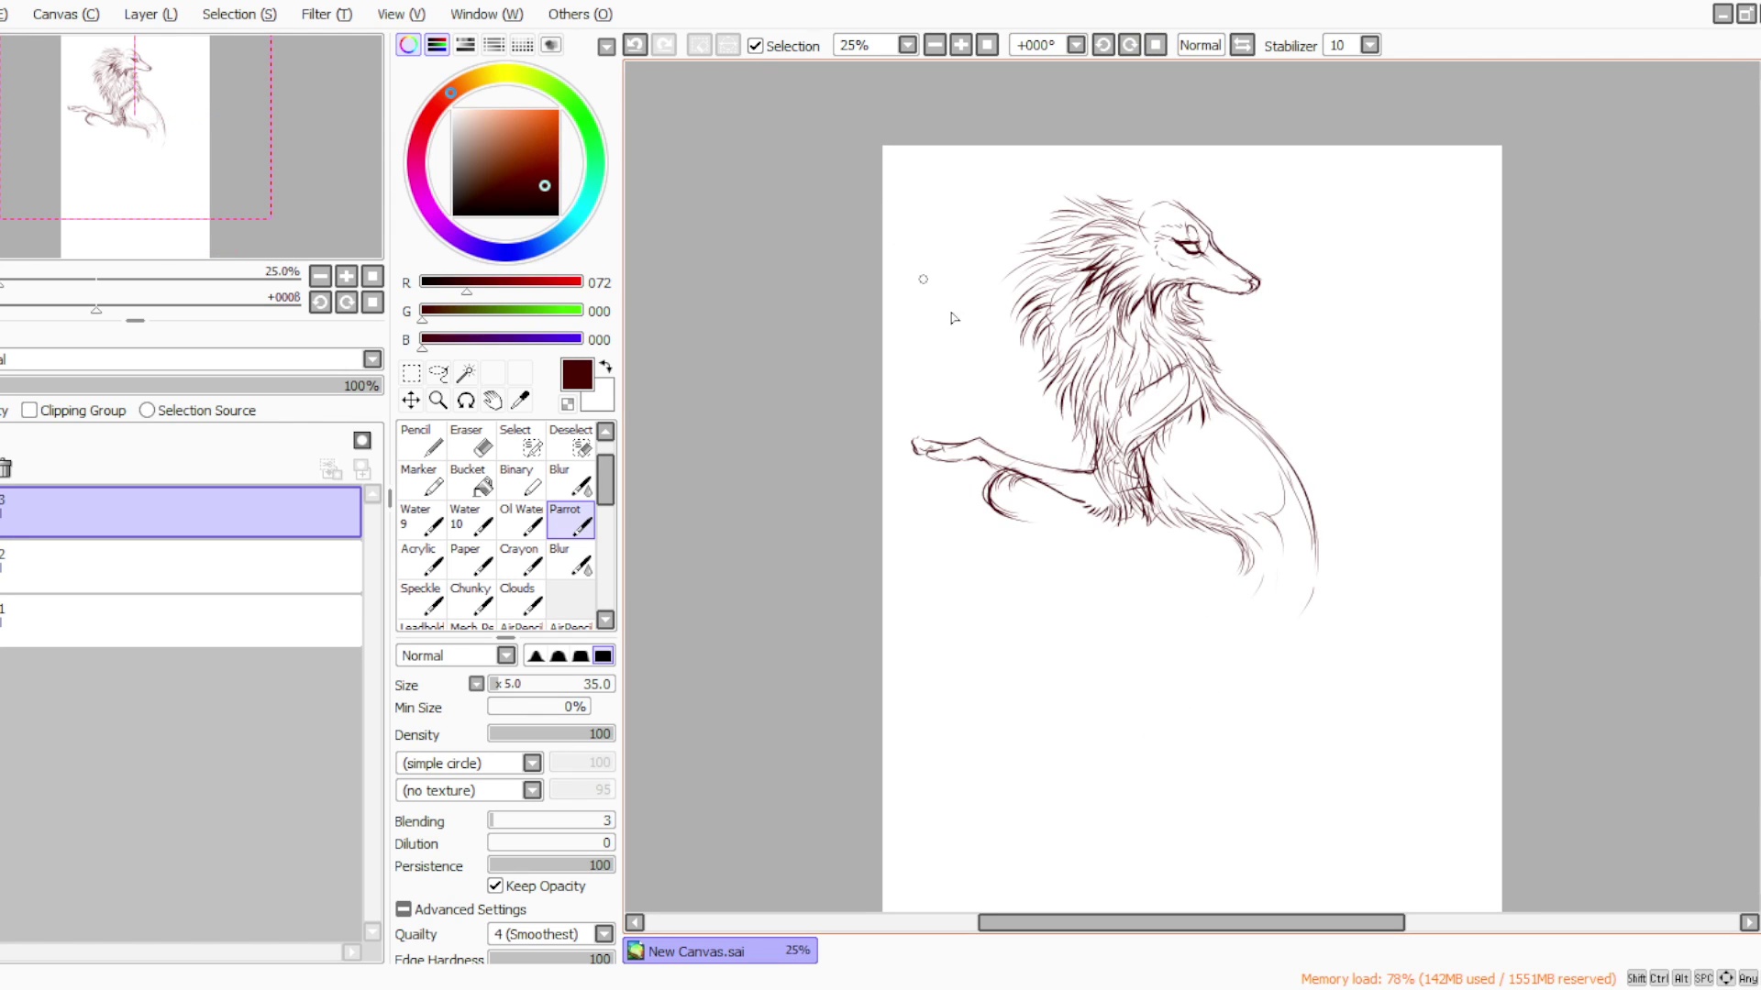
pyautogui.moveTo(963, 474)
pyautogui.mouseDown()
pyautogui.moveTo(977, 525)
pyautogui.moveTo(979, 491)
pyautogui.moveTo(983, 518)
pyautogui.moveTo(992, 500)
pyautogui.mouseUp()
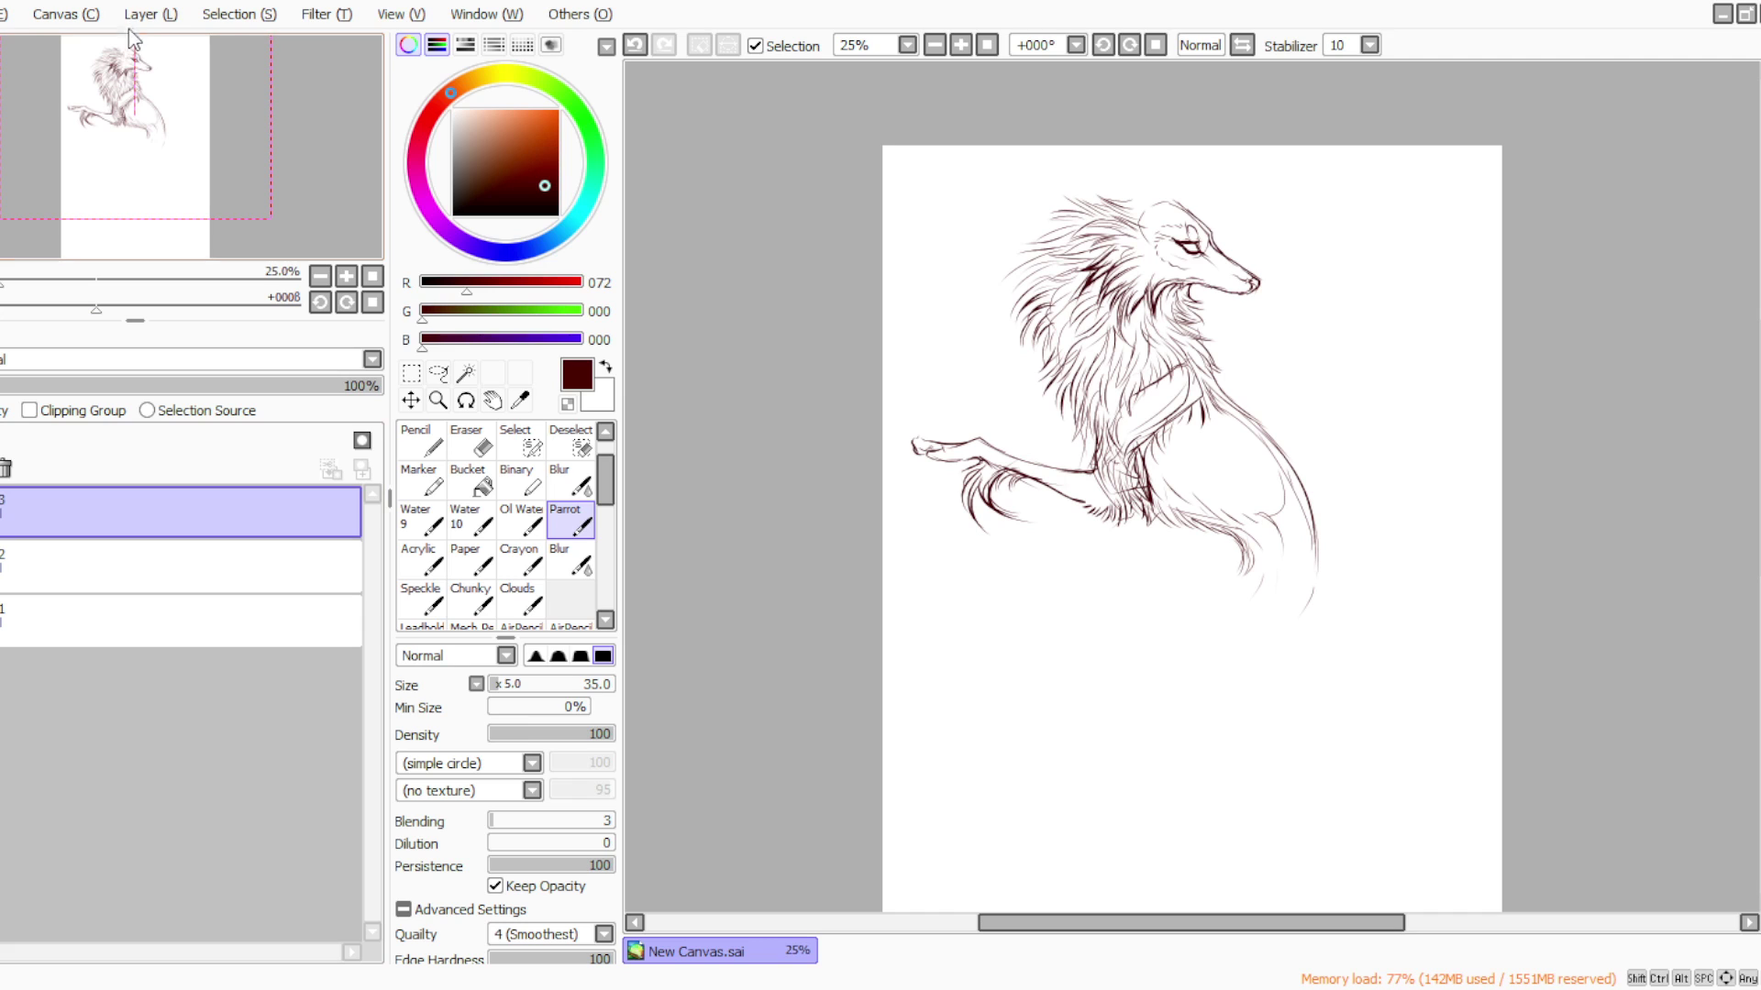
# Duplicate the leg layer, rotate the copy upward above the first leg, and erase its lines overlapping the mane
pyautogui.click(147, 14)
pyautogui.click(152, 186)
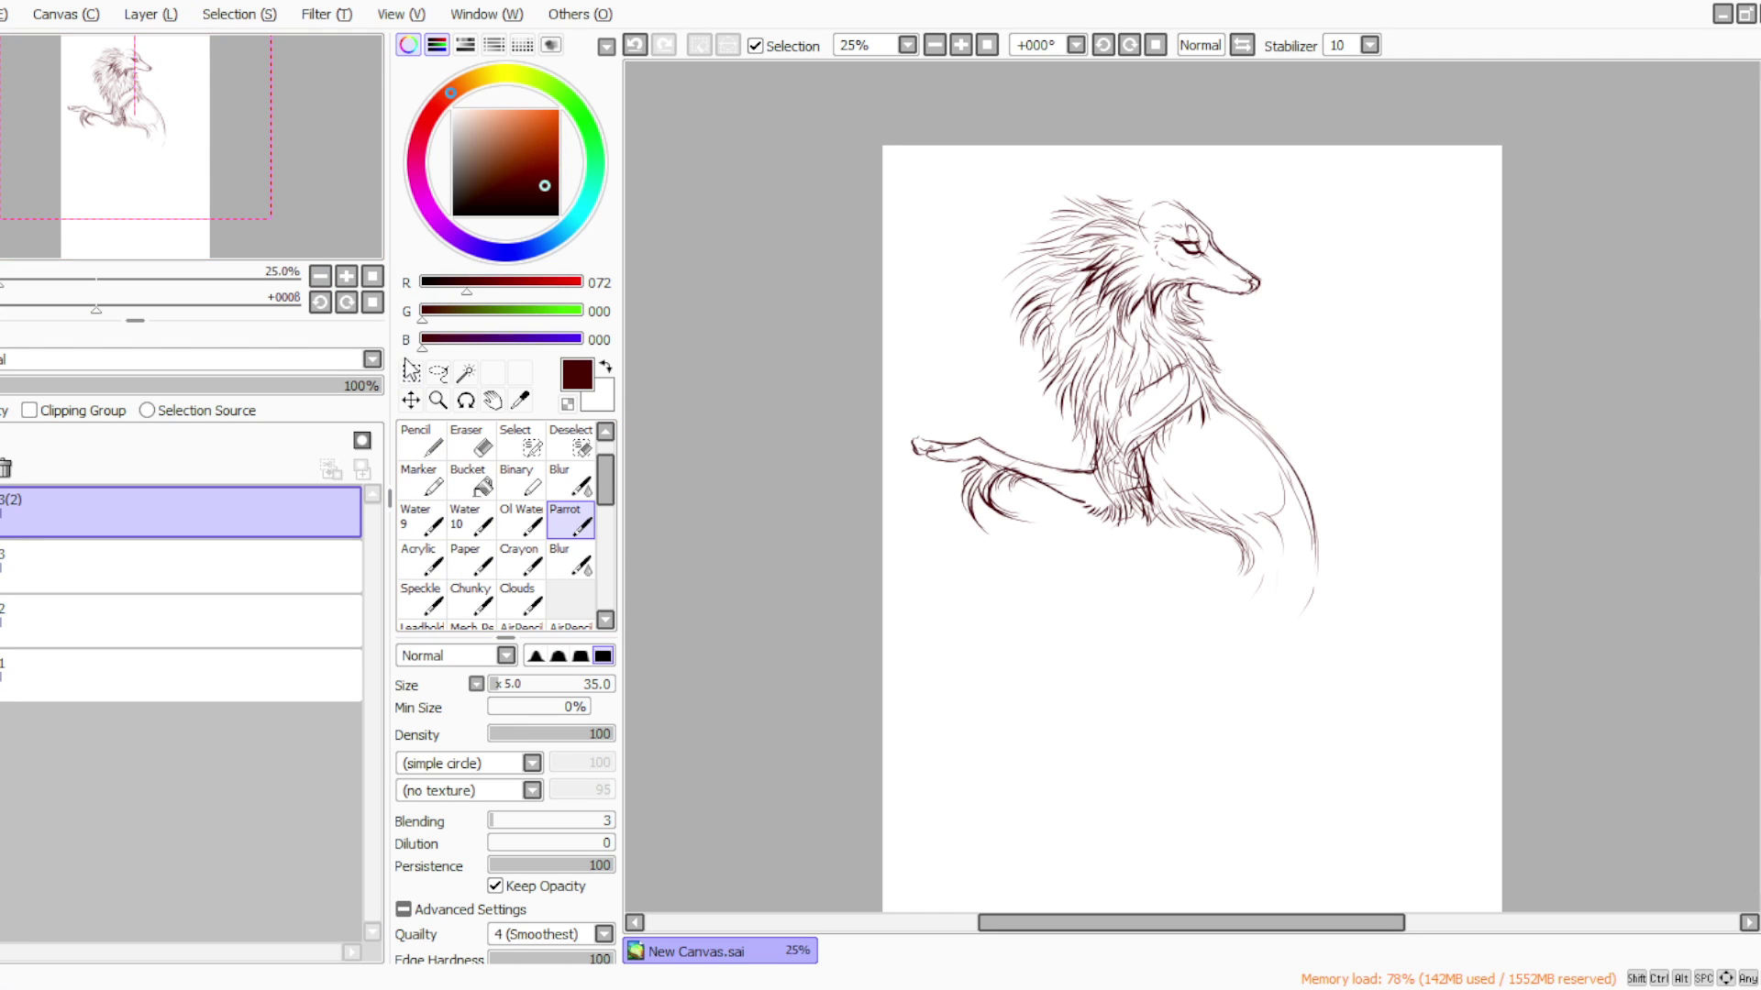
pyautogui.click(411, 399)
pyautogui.hotkey('ctrl', 't')
pyautogui.moveTo(960, 591); pyautogui.dragTo(876, 342)
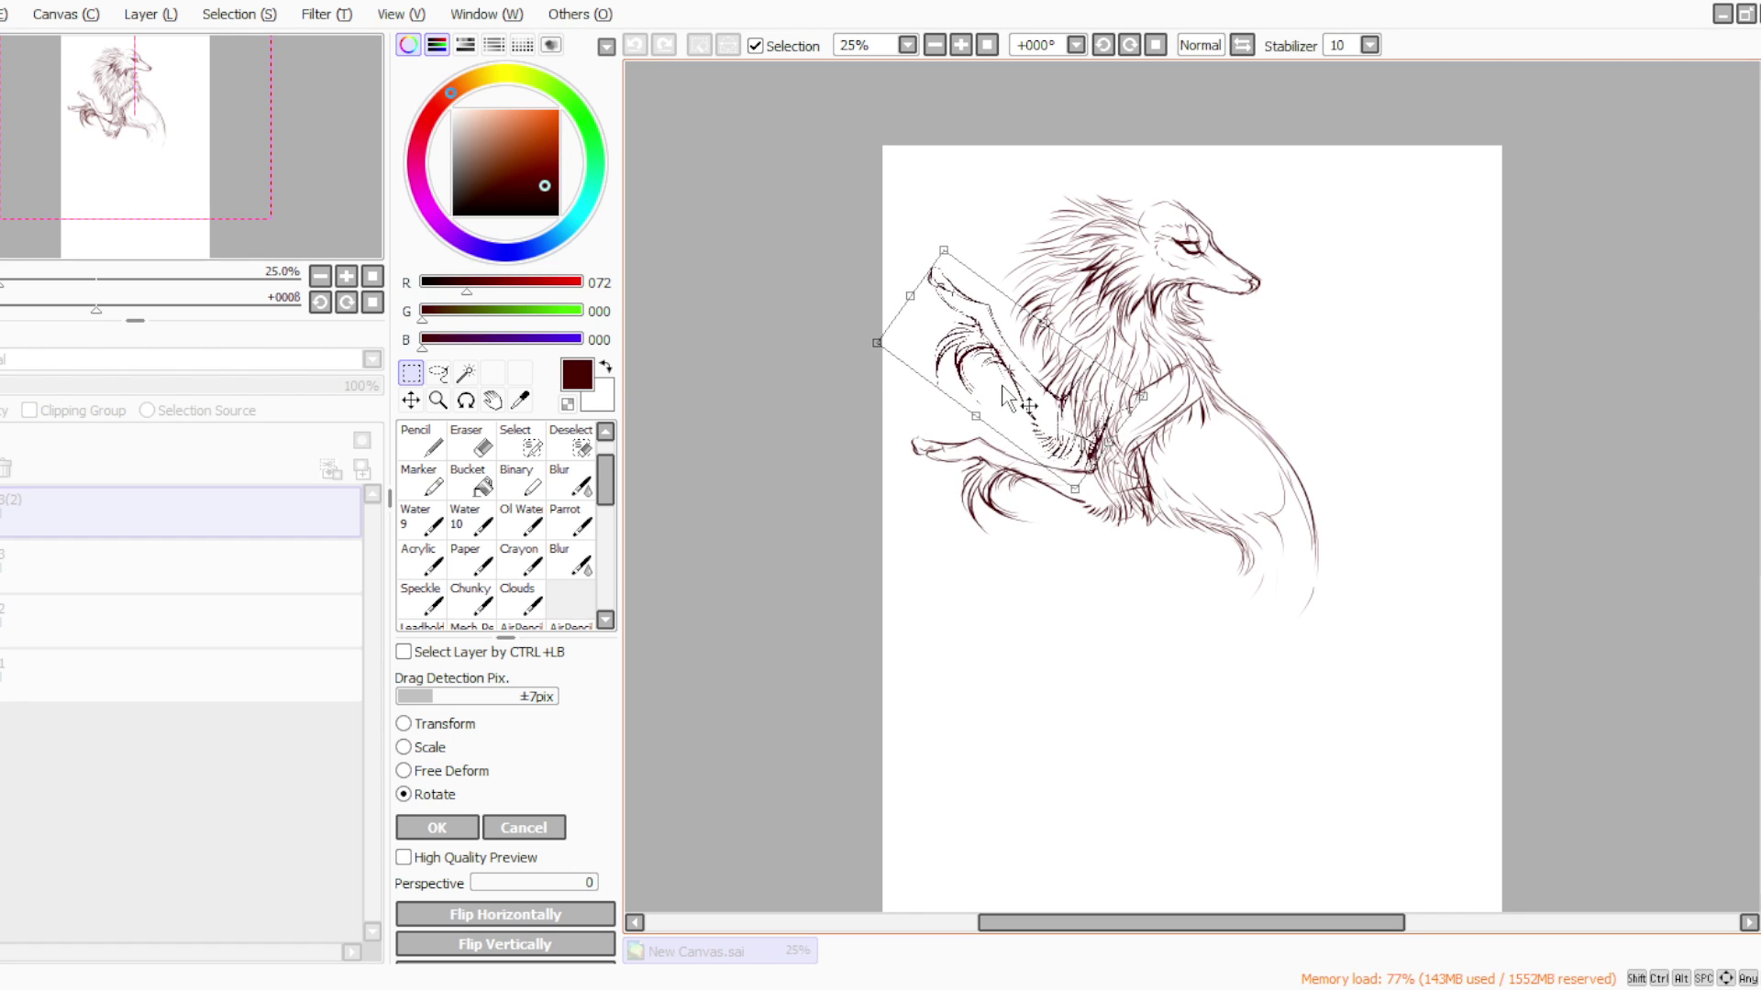
pyautogui.moveTo(993, 410); pyautogui.dragTo(1010, 406)
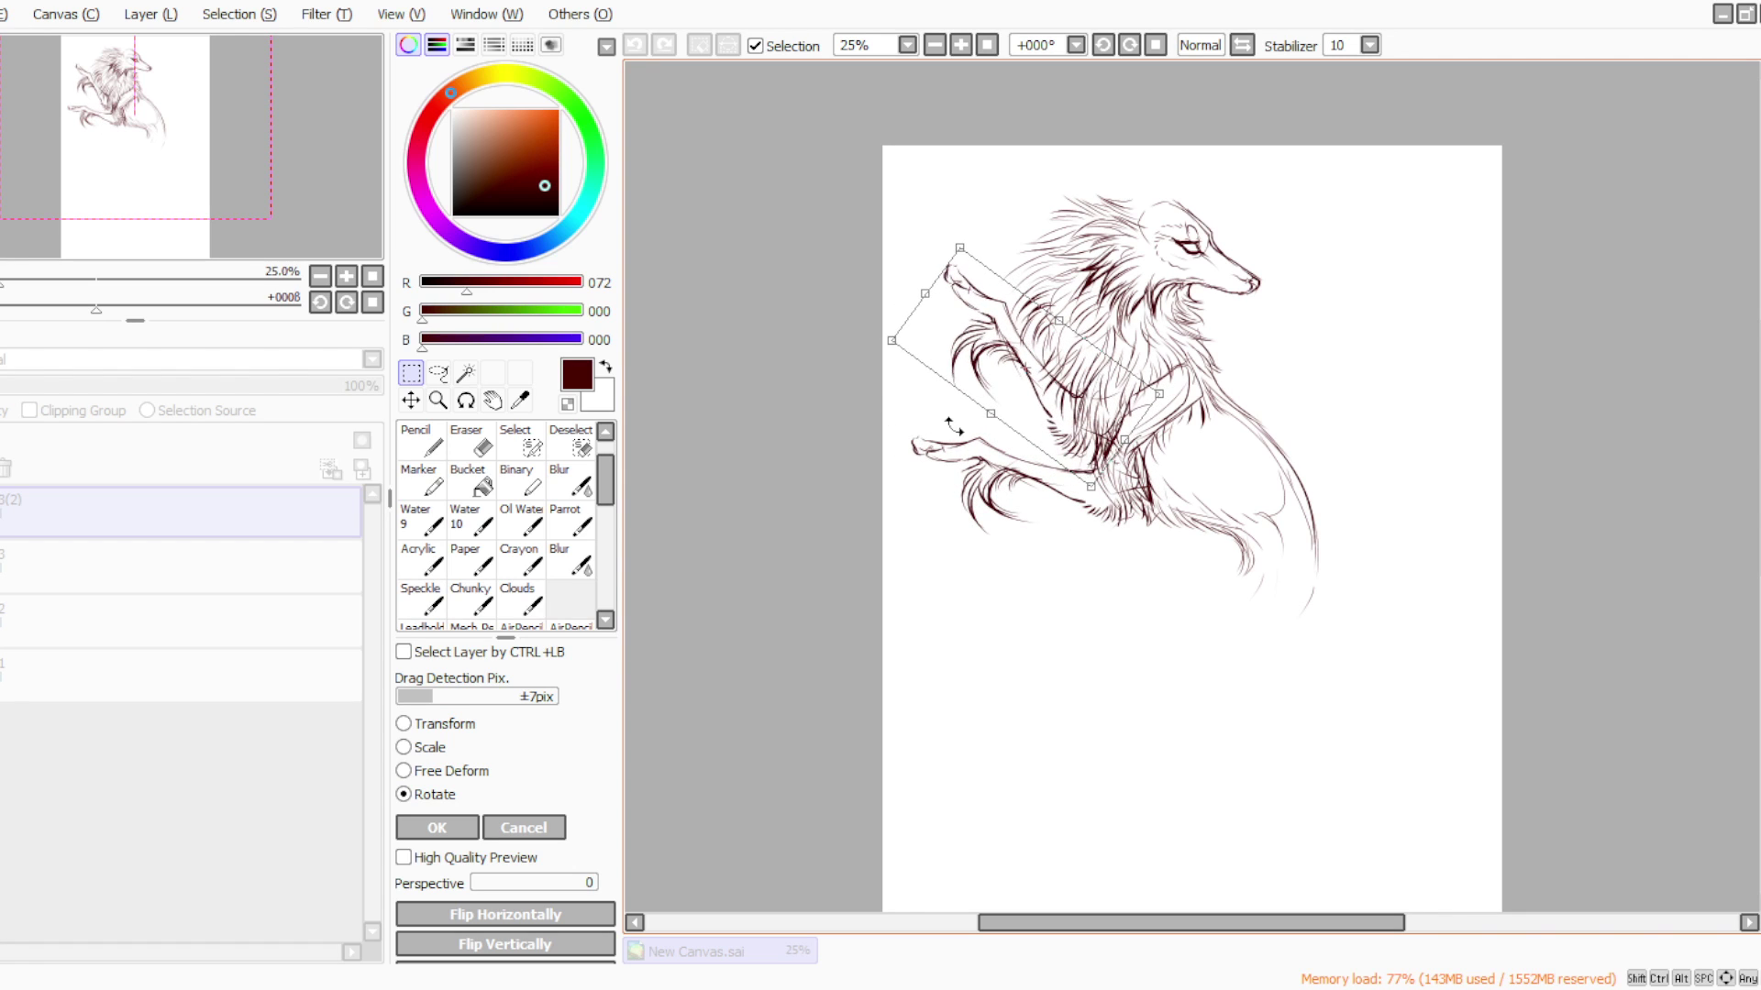
pyautogui.click(437, 827)
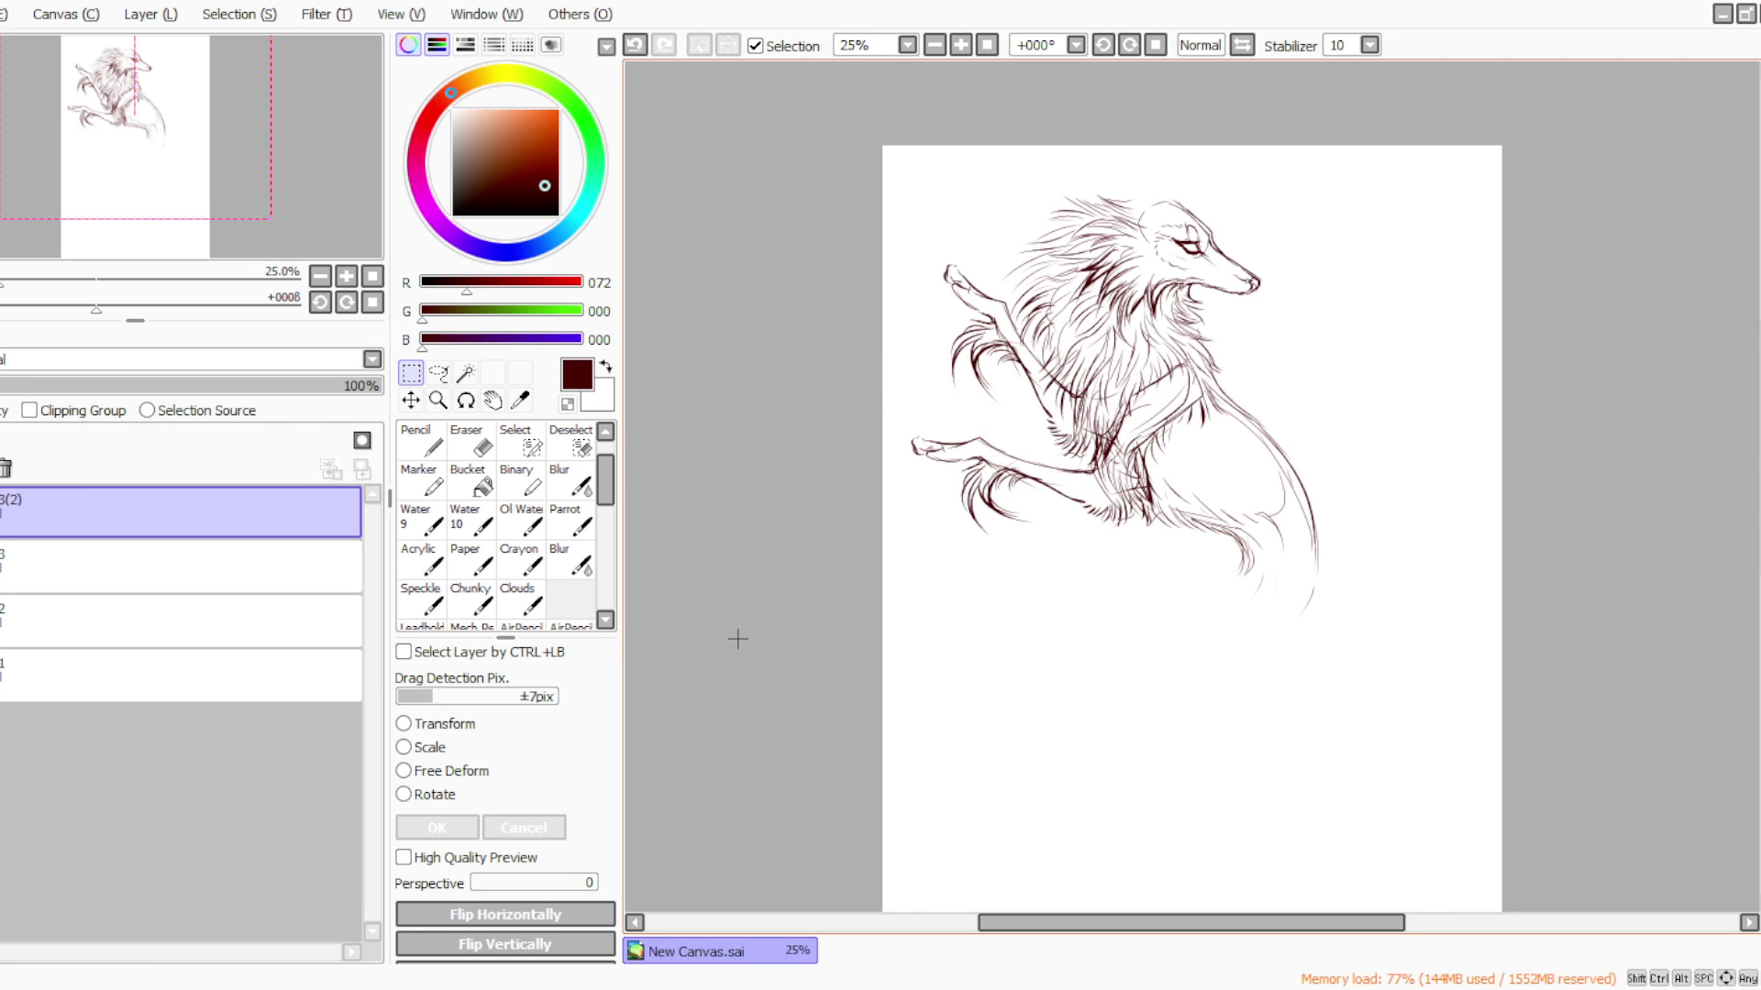
pyautogui.click(479, 447)
pyautogui.moveTo(1141, 376)
pyautogui.mouseDown()
pyautogui.moveTo(1123, 404)
pyautogui.moveTo(1105, 385)
pyautogui.moveTo(1078, 431)
pyautogui.moveTo(1065, 370)
pyautogui.moveTo(1043, 364)
pyautogui.mouseUp()
# Lasso the raised leg's paw, rotate it to nearly horizontal and fit it to the wrist
pyautogui.click(439, 373)
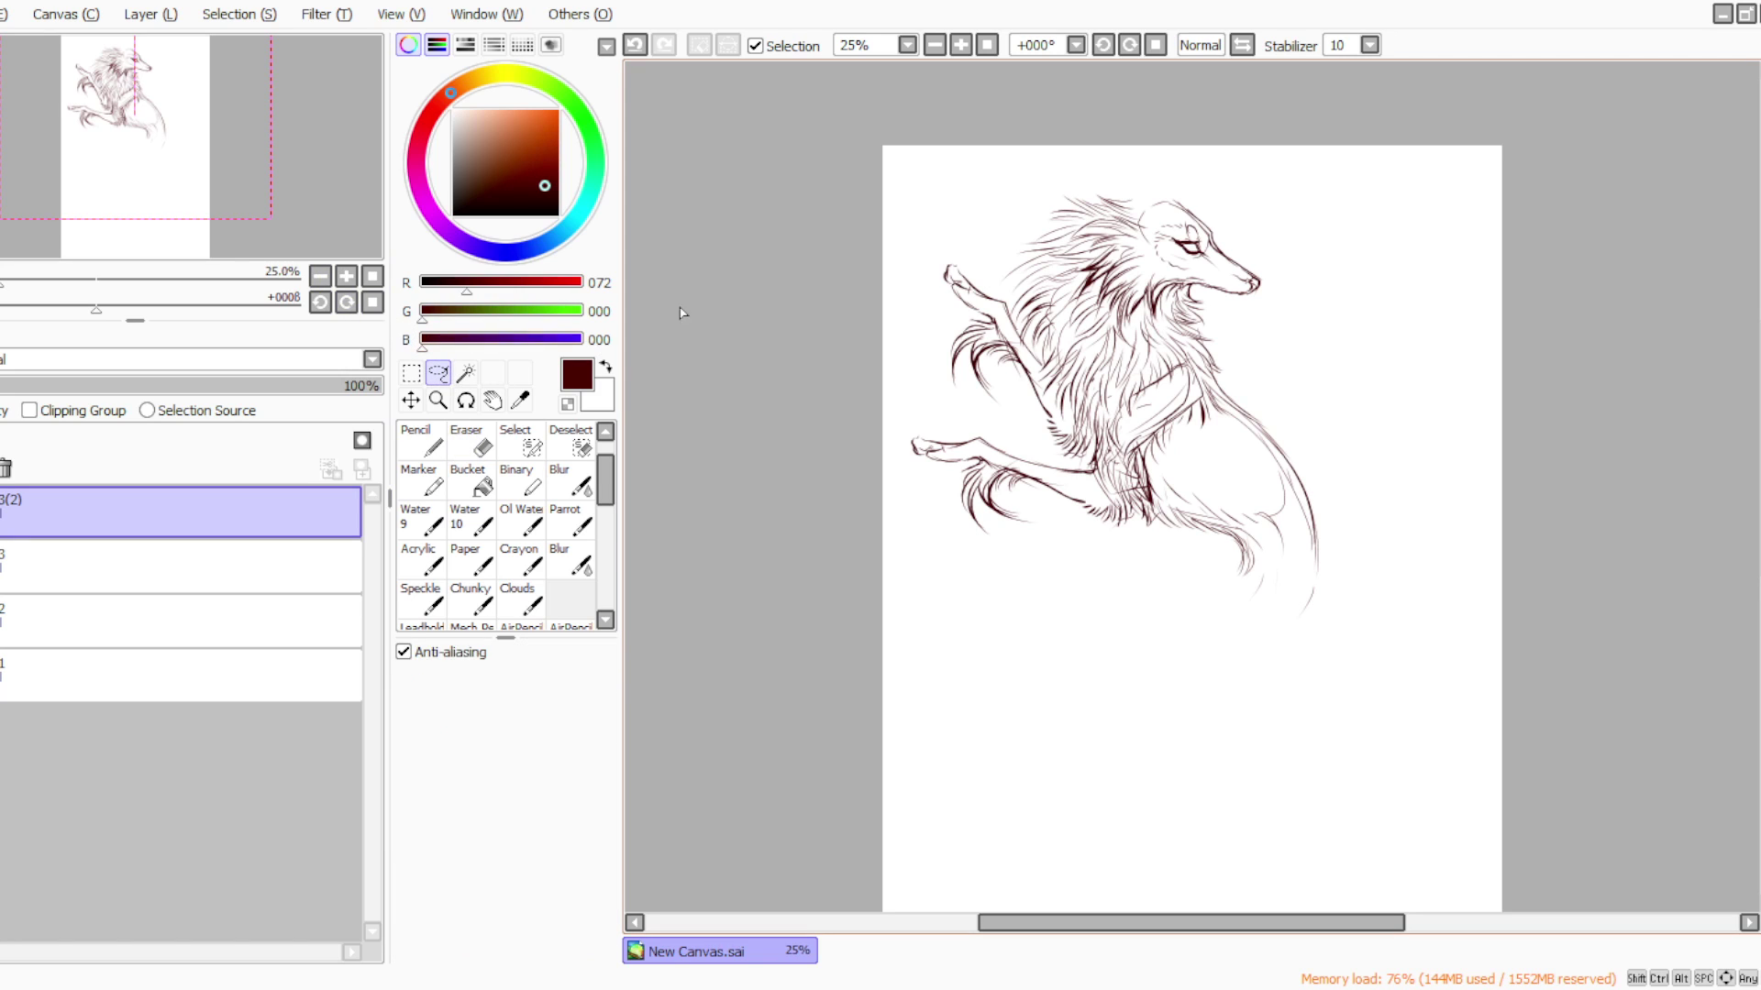
pyautogui.moveTo(1002, 293); pyautogui.dragTo(1004, 319)
pyautogui.hotkey('ctrl', 't')
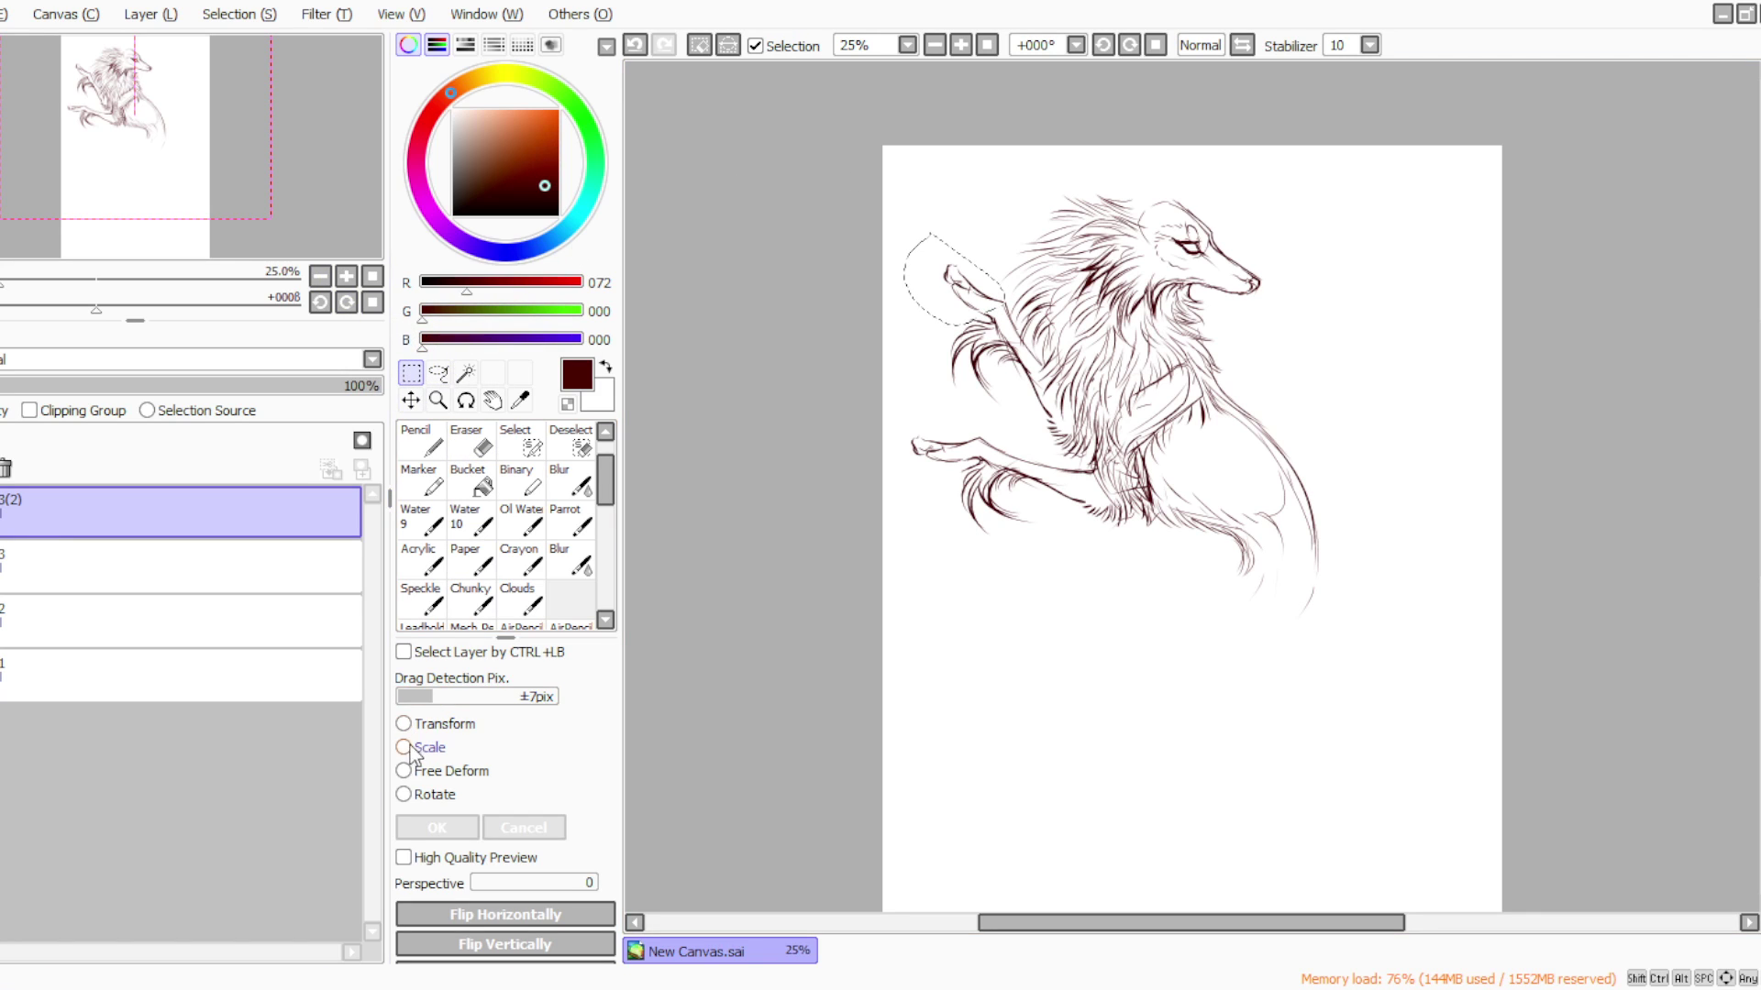
pyautogui.moveTo(902, 280); pyautogui.dragTo(991, 330)
pyautogui.click(436, 827)
# Clean up and redraw the raised leg's wrist, and darken the claws on both paws
pyautogui.click(571, 518)
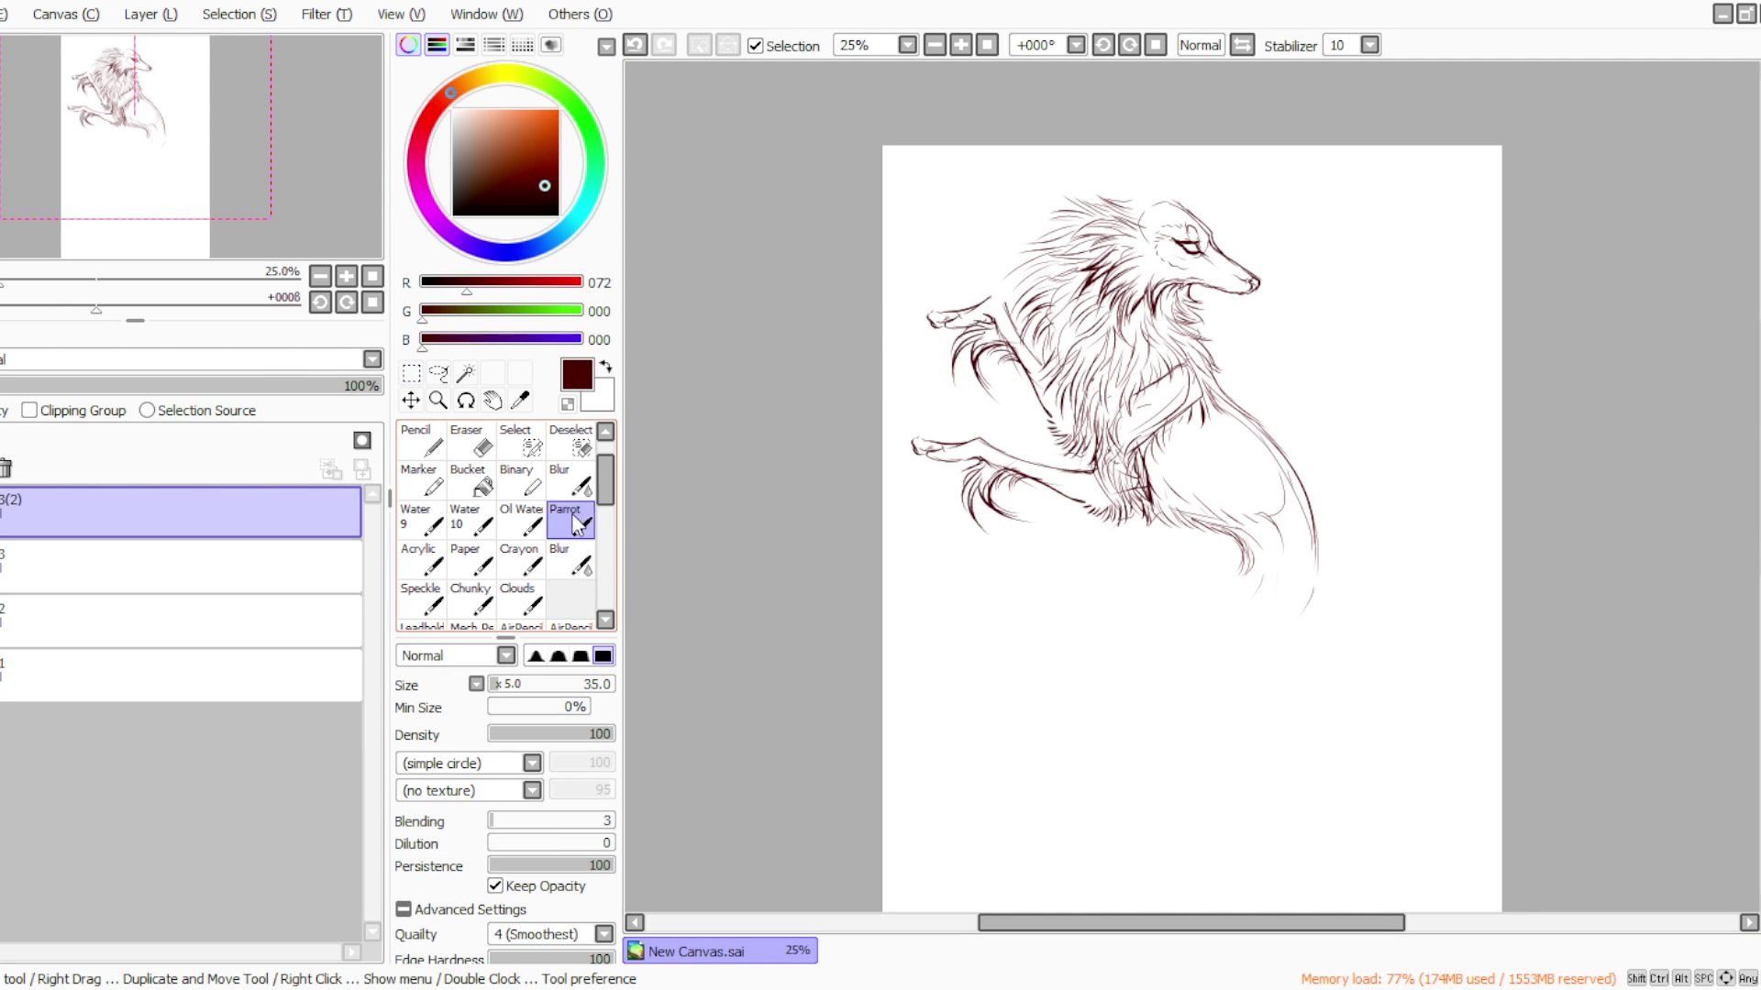
pyautogui.click(479, 442)
pyautogui.moveTo(988, 299); pyautogui.dragTo(942, 318)
pyautogui.click(573, 519)
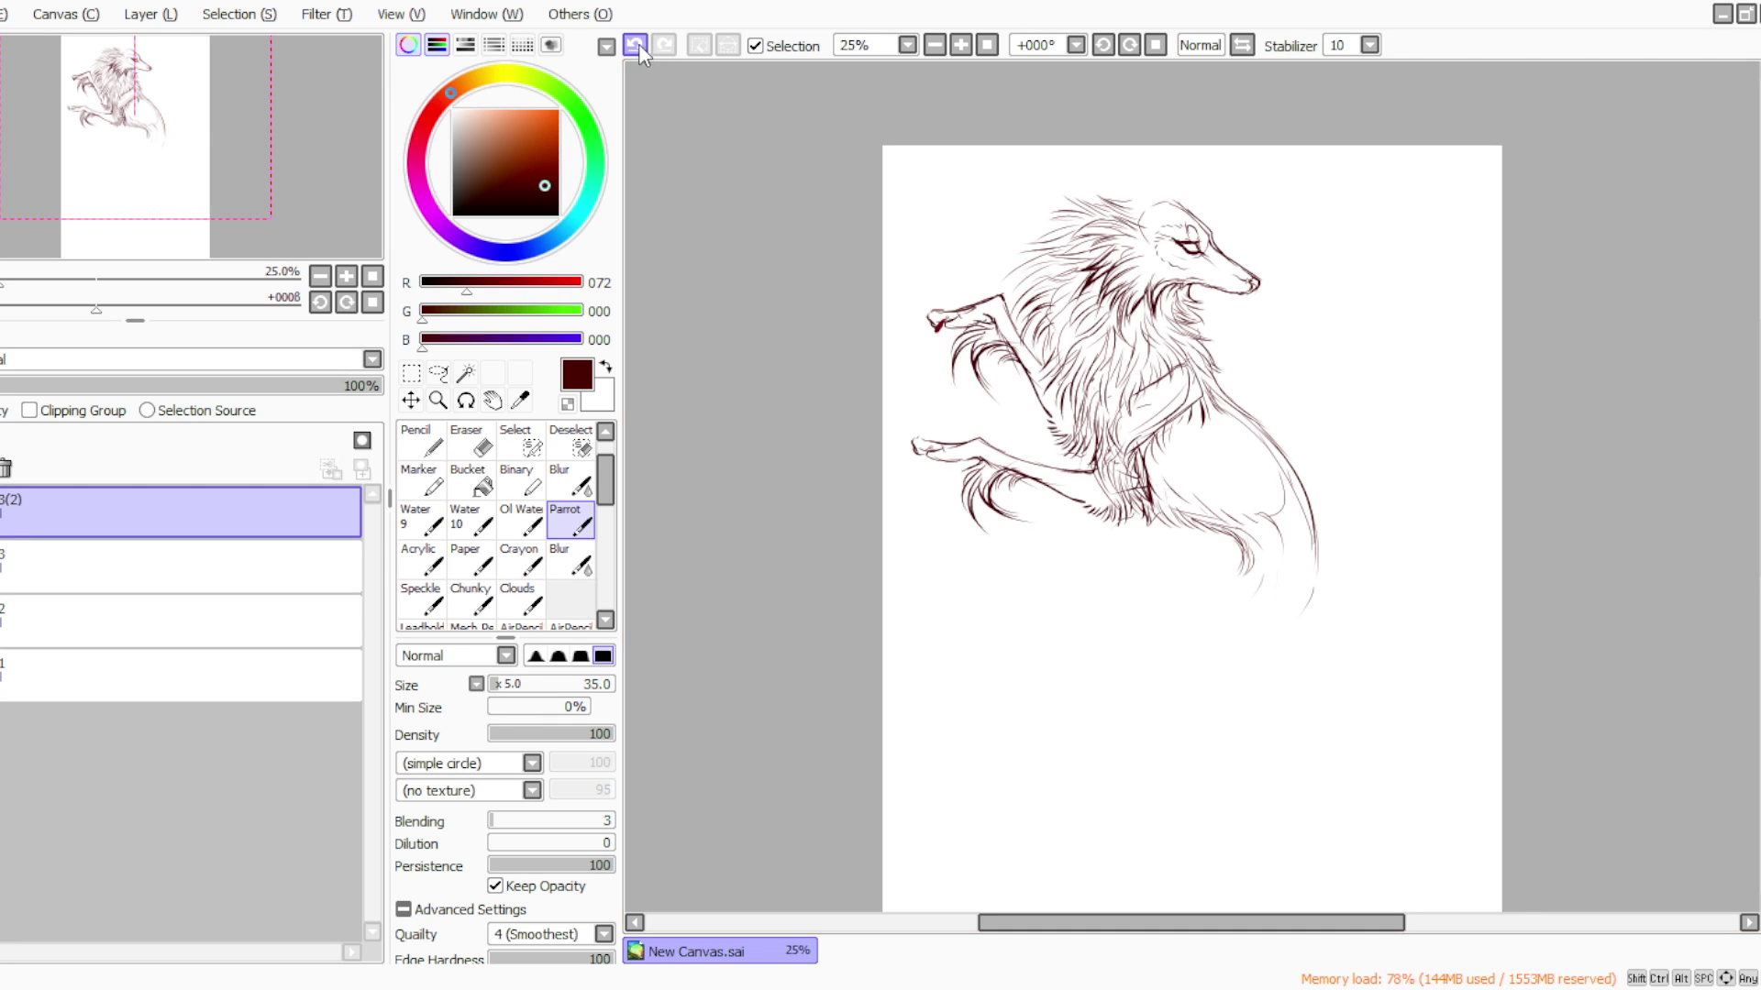
pyautogui.moveTo(938, 337); pyautogui.dragTo(918, 320)
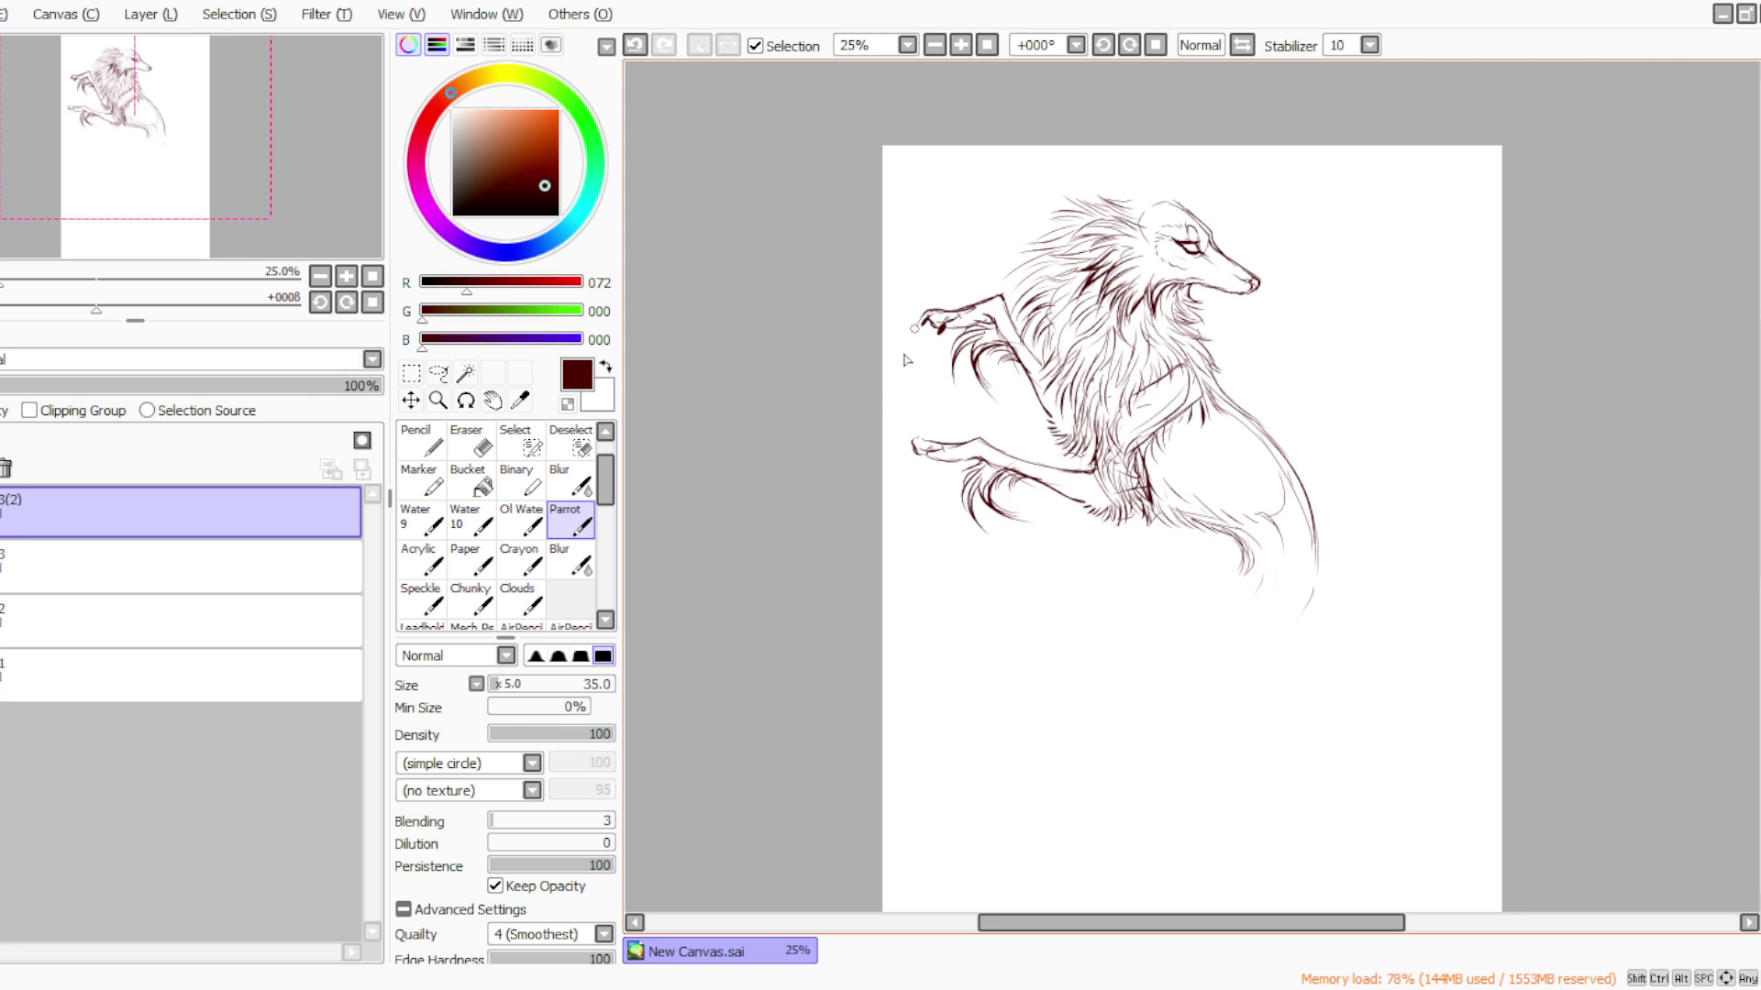
pyautogui.moveTo(928, 455); pyautogui.dragTo(920, 458)
# Refine the claws on the lower paw and clean up the raised leg's bent wrist, erasing and redrawing its contour
pyautogui.press('e')
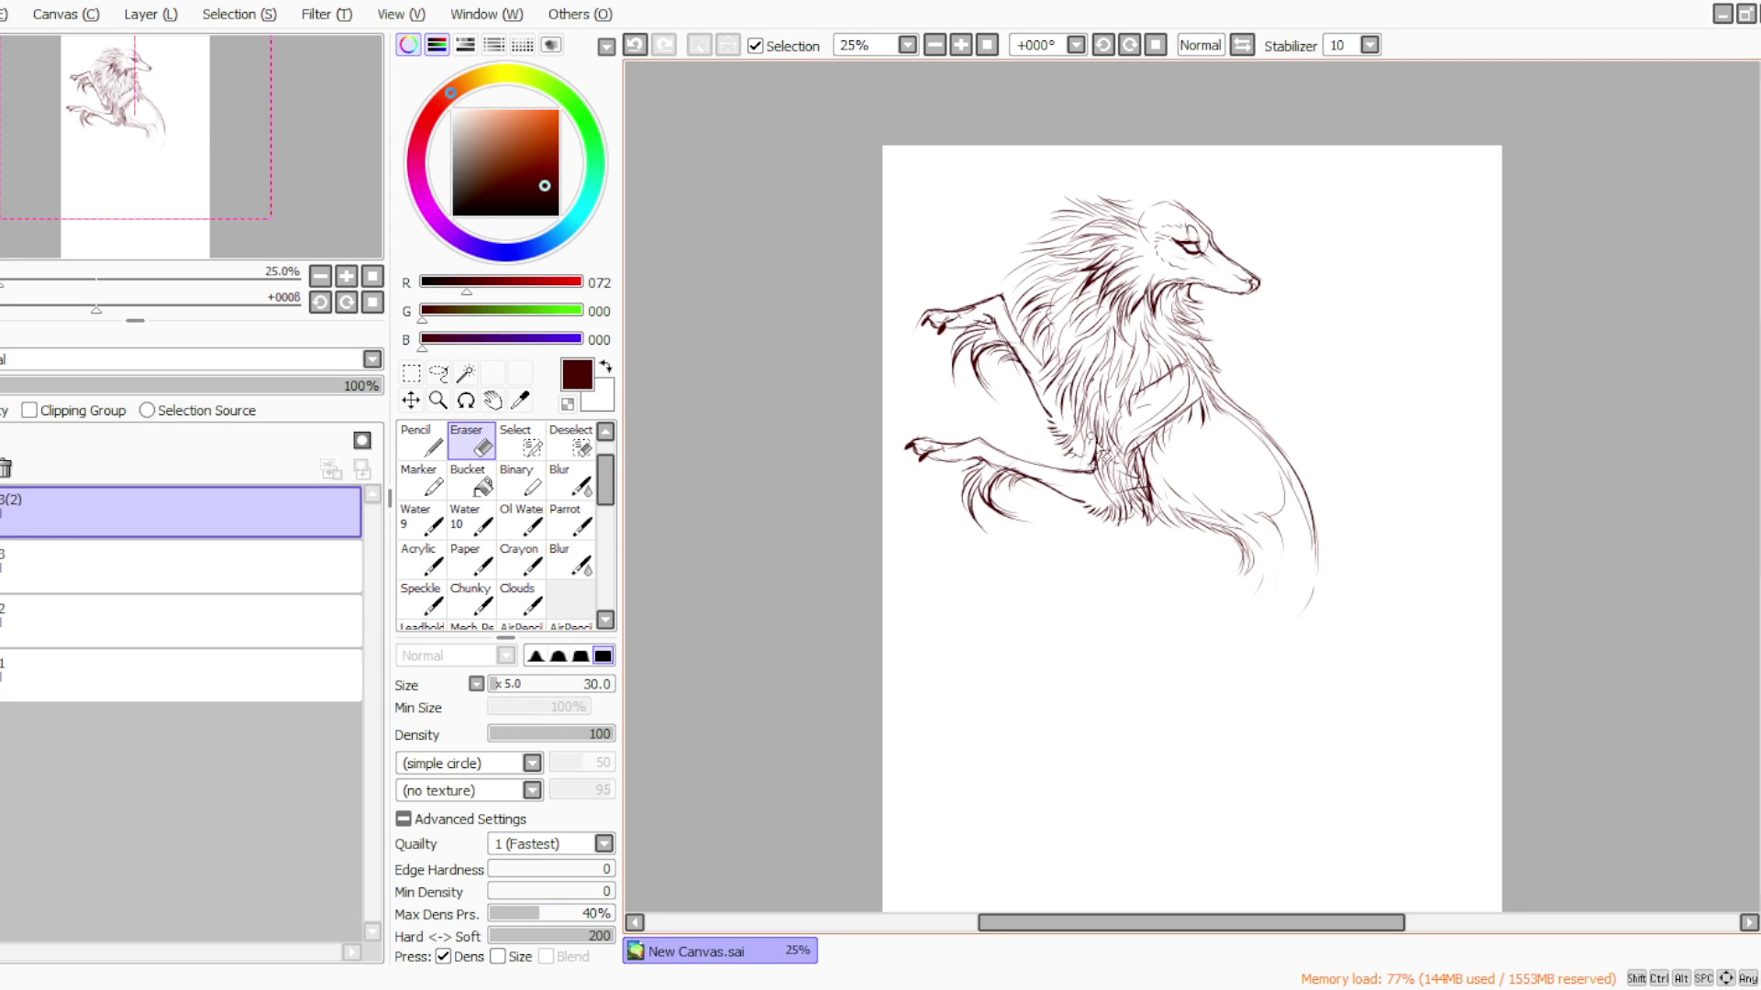
pyautogui.press('e')
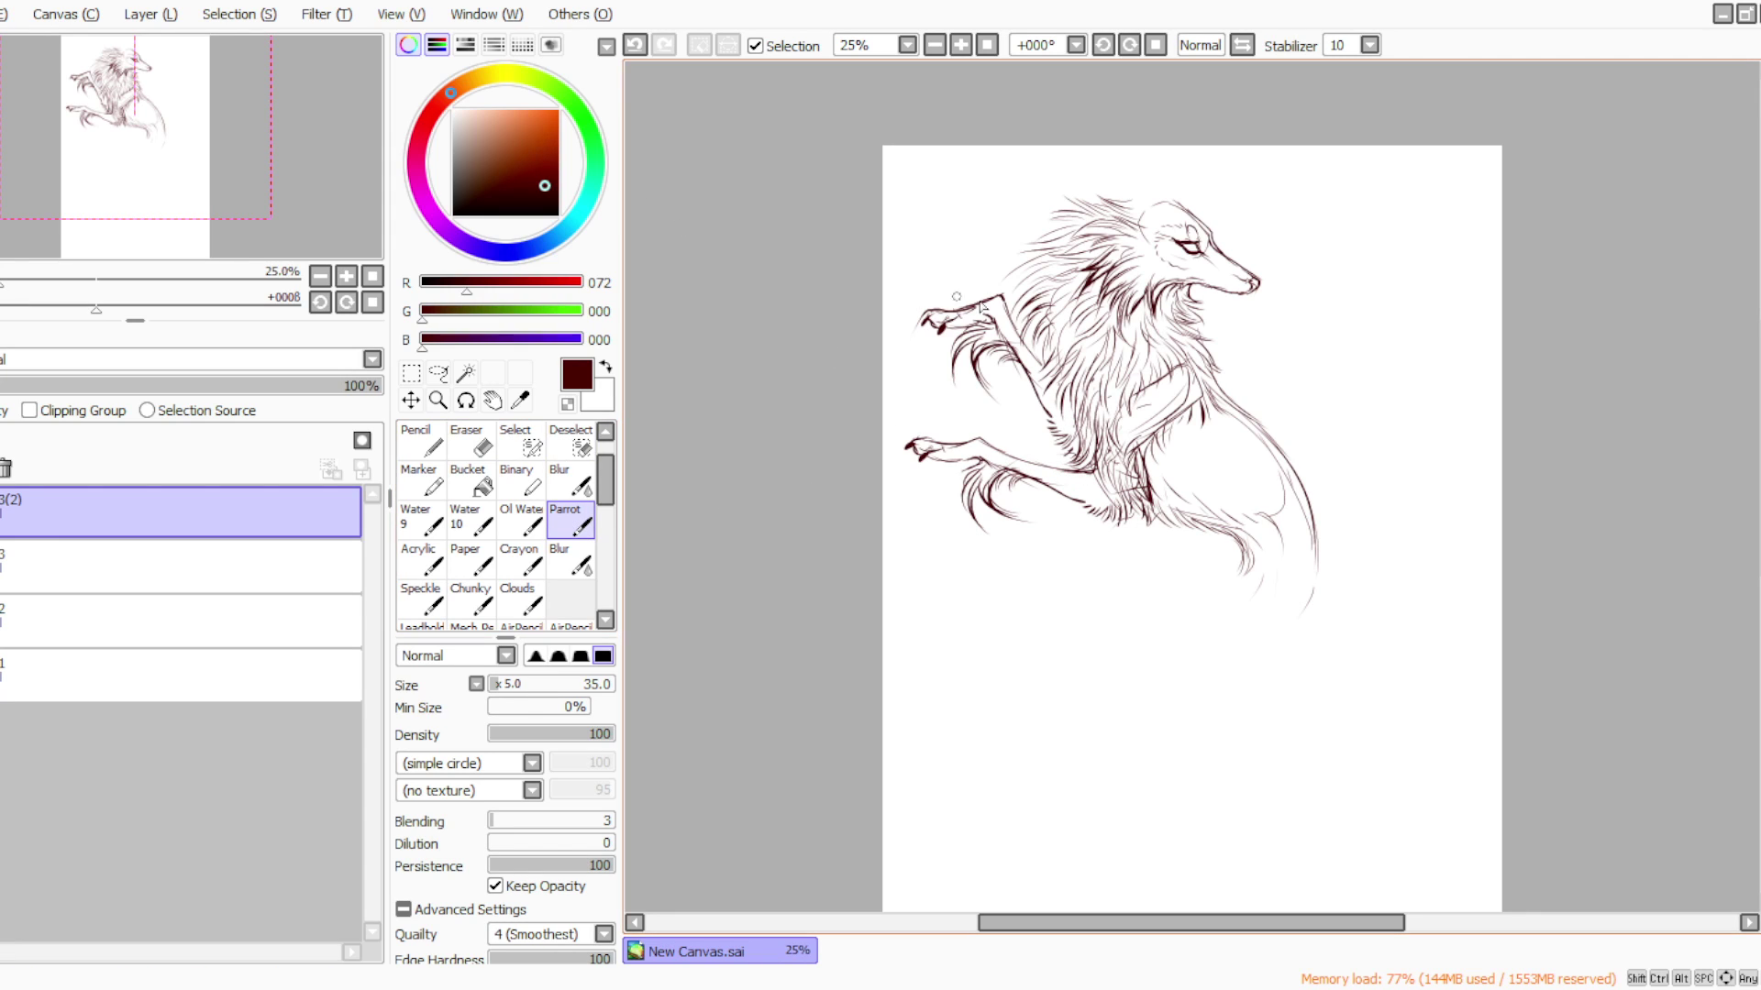
pyautogui.press('e')
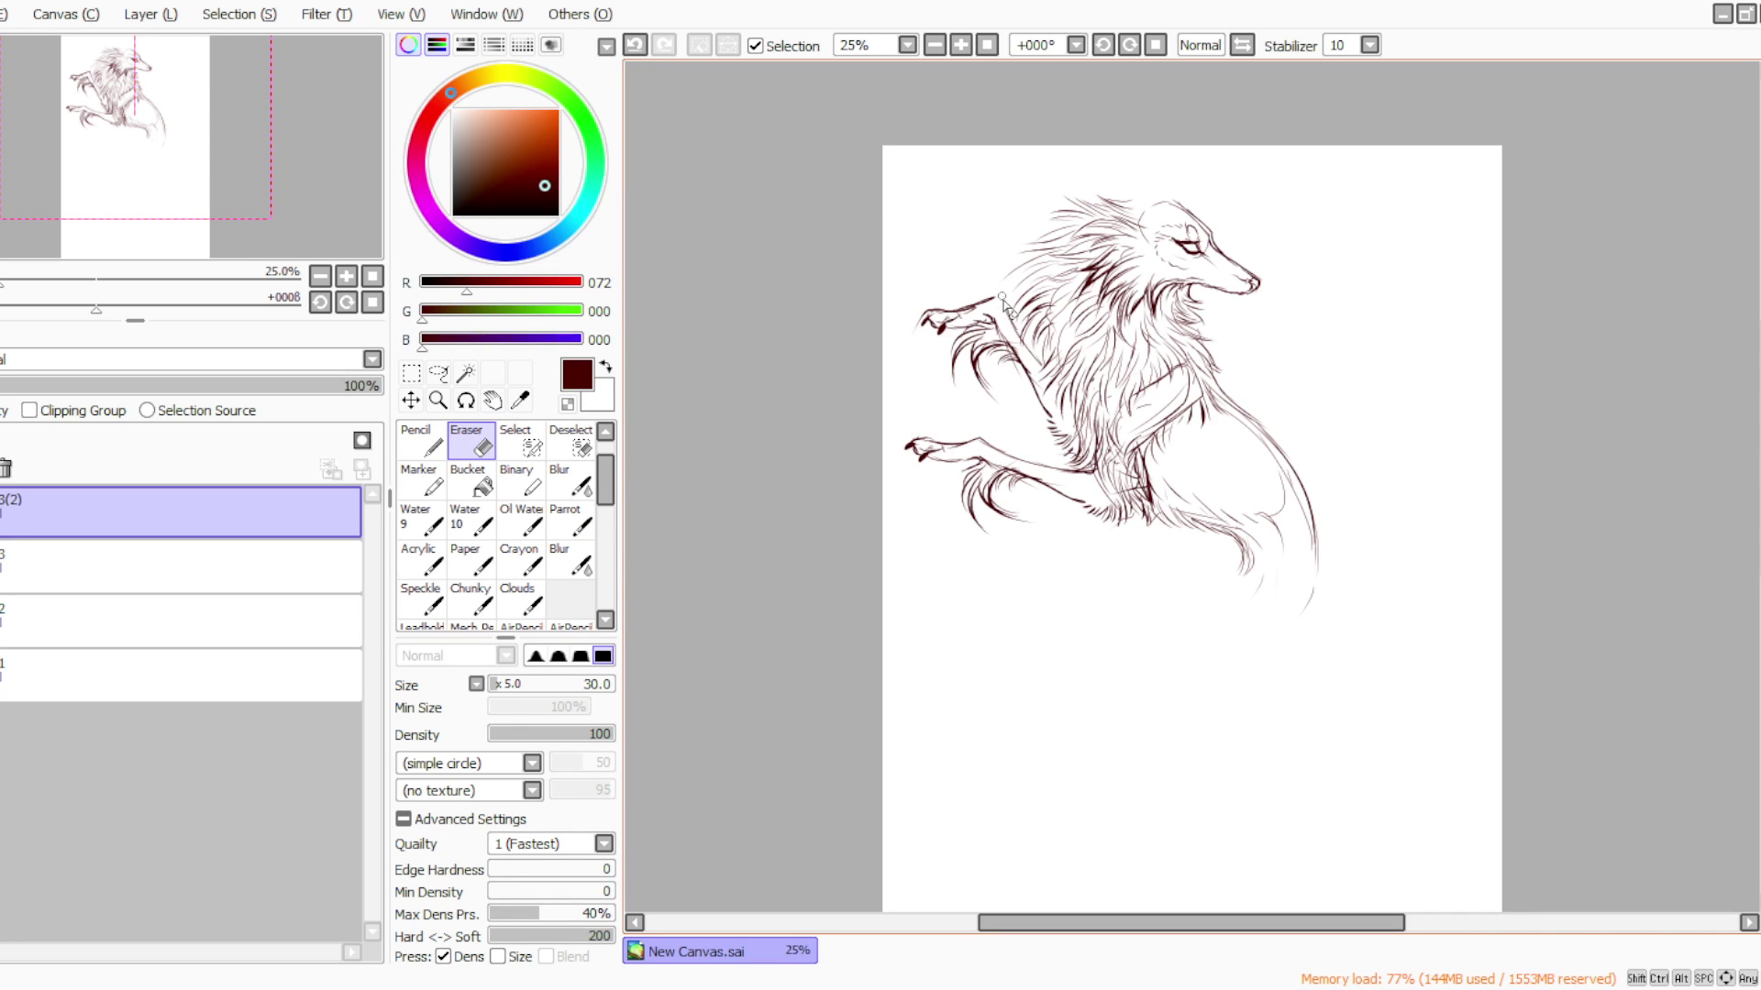
pyautogui.press('e')
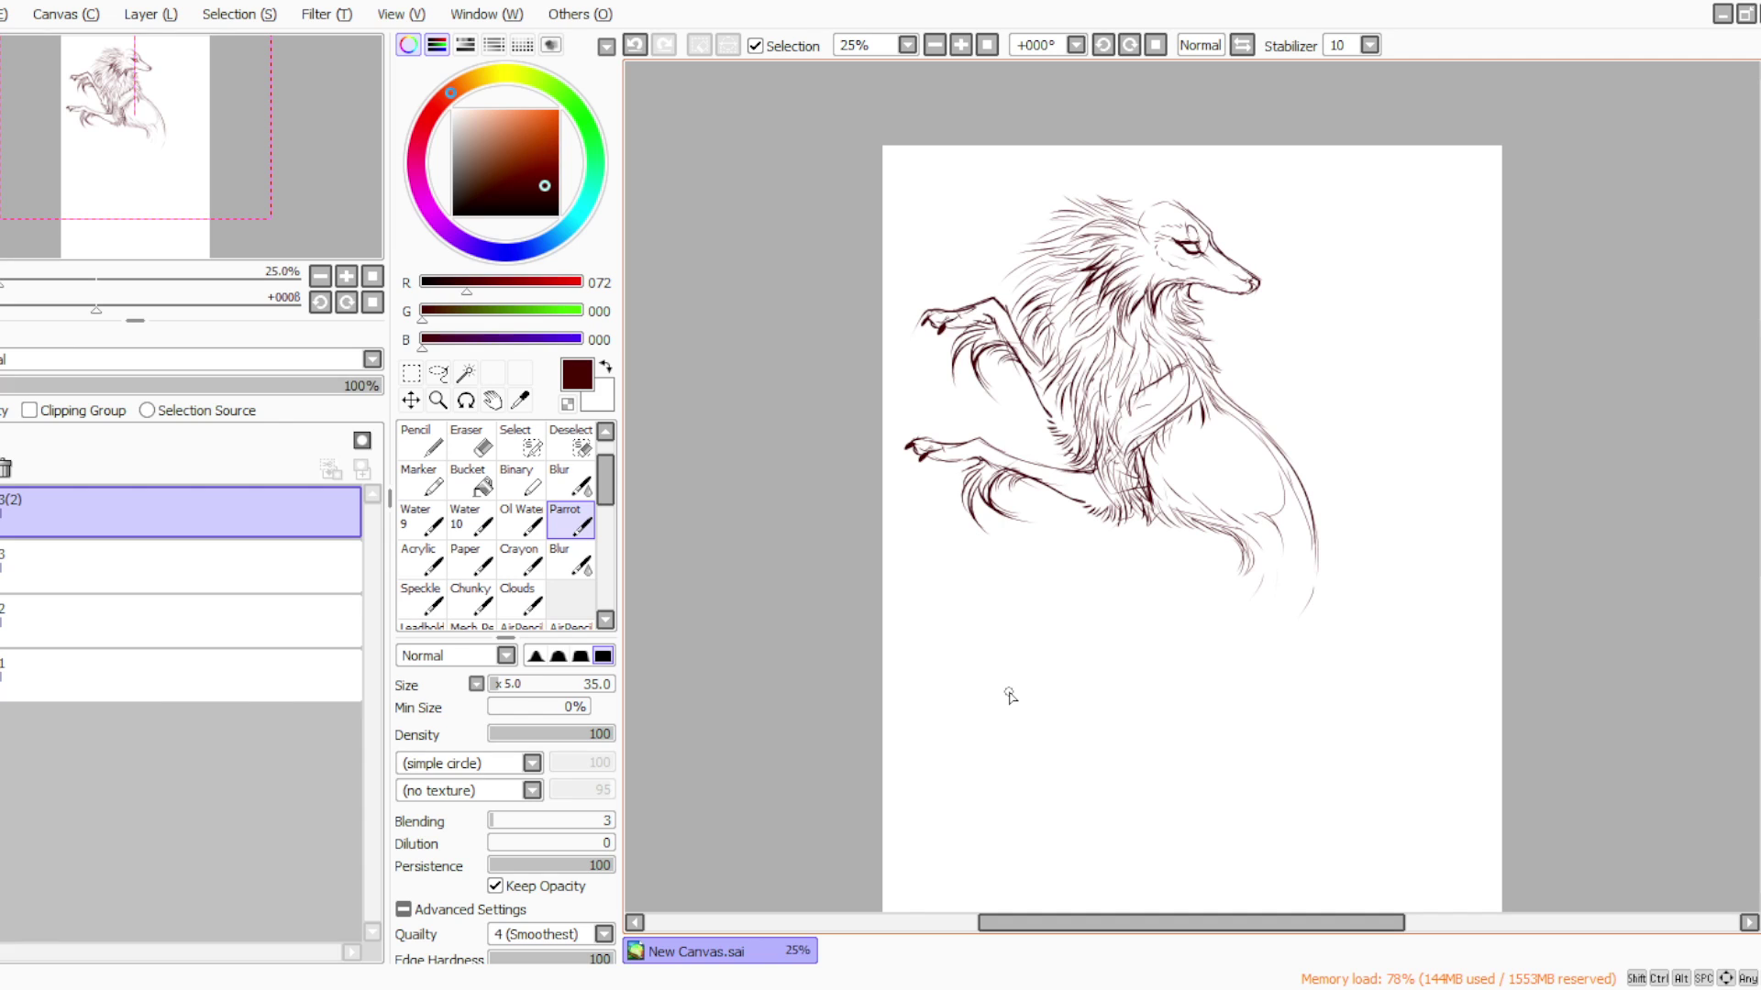
# Merge all the sketch layers into one and flip the drawing horizontally so the creature faces left
pyautogui.click(145, 15)
pyautogui.click(158, 244)
pyautogui.click(142, 14)
pyautogui.click(170, 449)
# Move the whole drawing toward the canvas's right edge and slightly upward
pyautogui.click(411, 372)
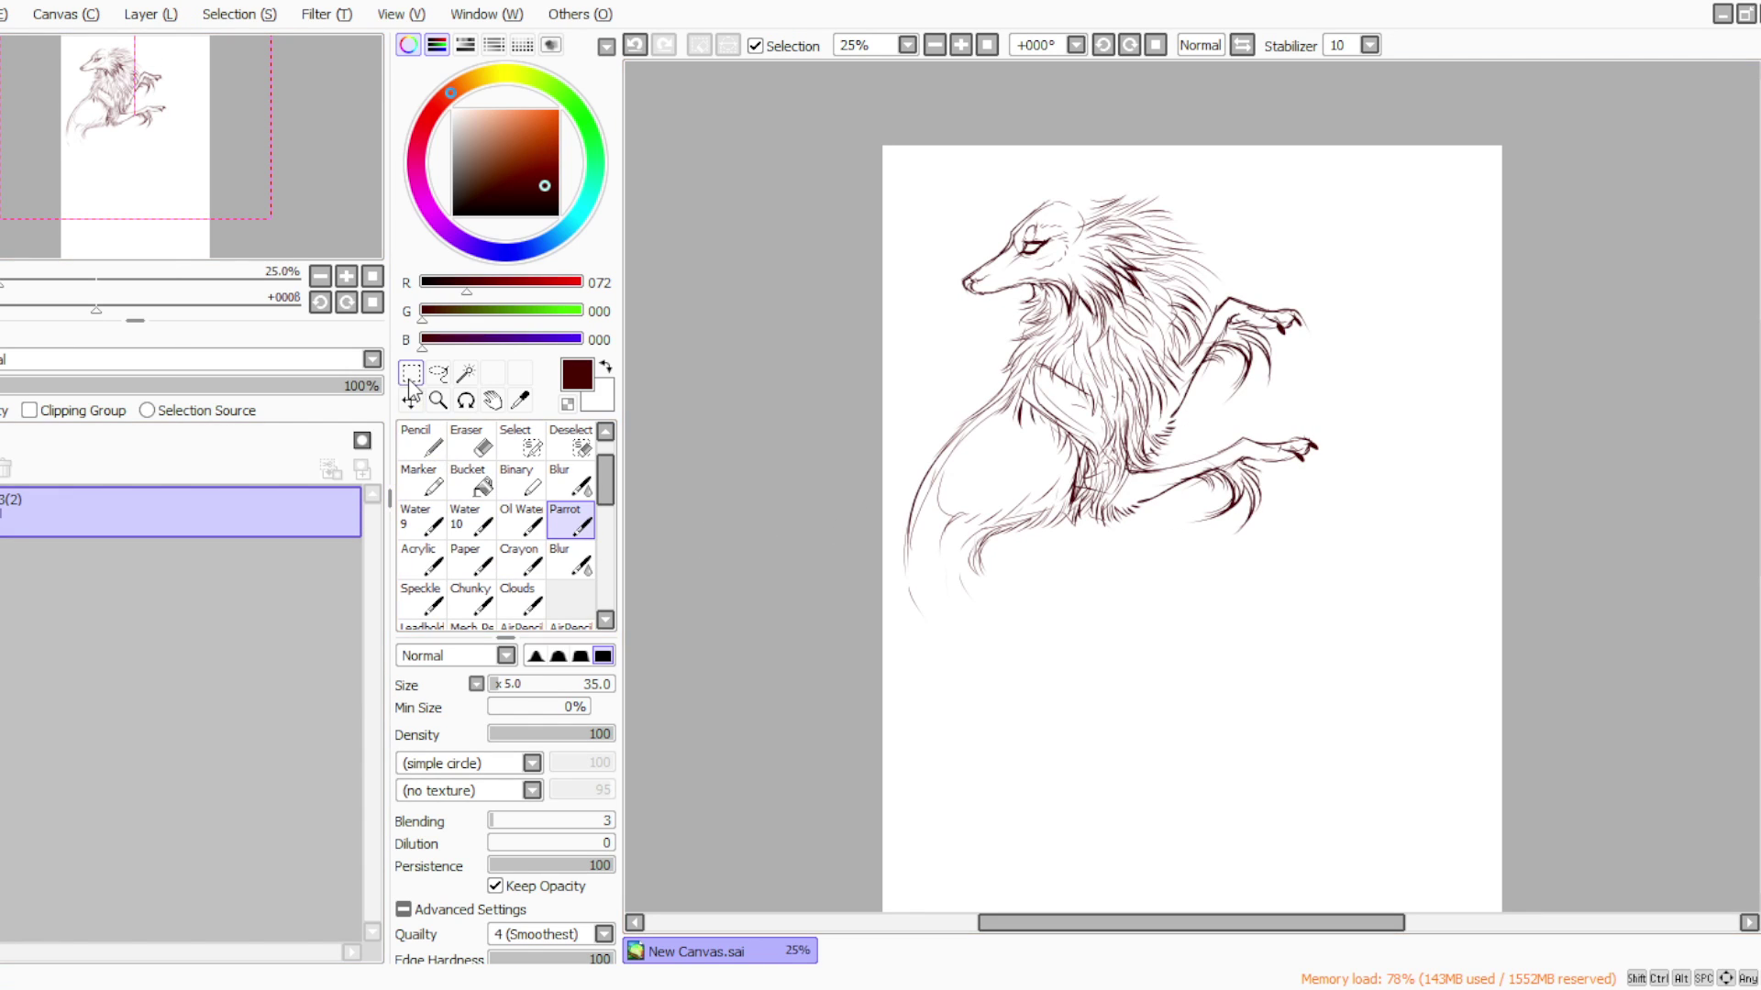
pyautogui.click(405, 747)
pyautogui.moveTo(968, 523)
pyautogui.mouseDown()
pyautogui.moveTo(1092, 527)
pyautogui.moveTo(1094, 510)
pyautogui.mouseUp()
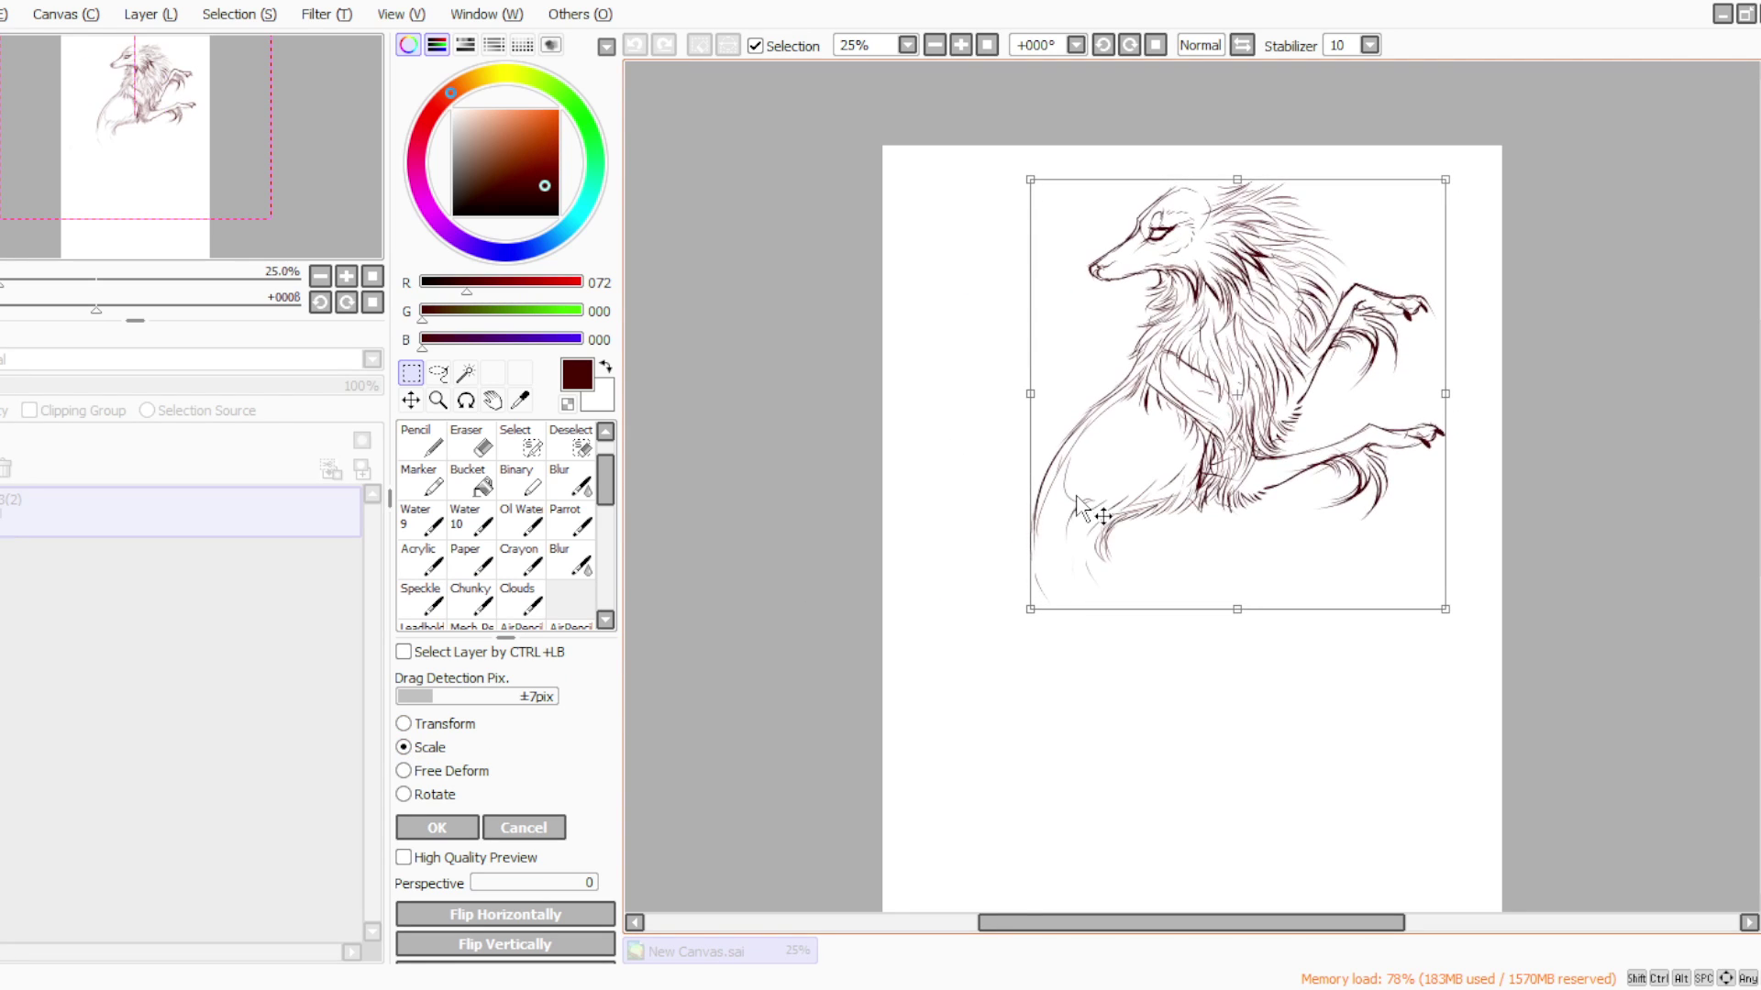
pyautogui.click(437, 828)
# Lasso the head and upper mane, scale them down slightly, rotate them so the snout tilts downward, and fit them onto the neck
pyautogui.click(439, 372)
pyautogui.moveTo(1373, 225)
pyautogui.mouseDown()
pyautogui.moveTo(1493, 361)
pyautogui.moveTo(1487, 479)
pyautogui.mouseUp()
pyautogui.moveTo(1149, 143)
pyautogui.mouseDown()
pyautogui.moveTo(1293, 165)
pyautogui.moveTo(1322, 233)
pyautogui.mouseUp()
pyautogui.moveTo(1275, 292)
pyautogui.mouseDown()
pyautogui.moveTo(1203, 316)
pyautogui.moveTo(962, 293)
pyautogui.mouseUp()
pyautogui.click(411, 373)
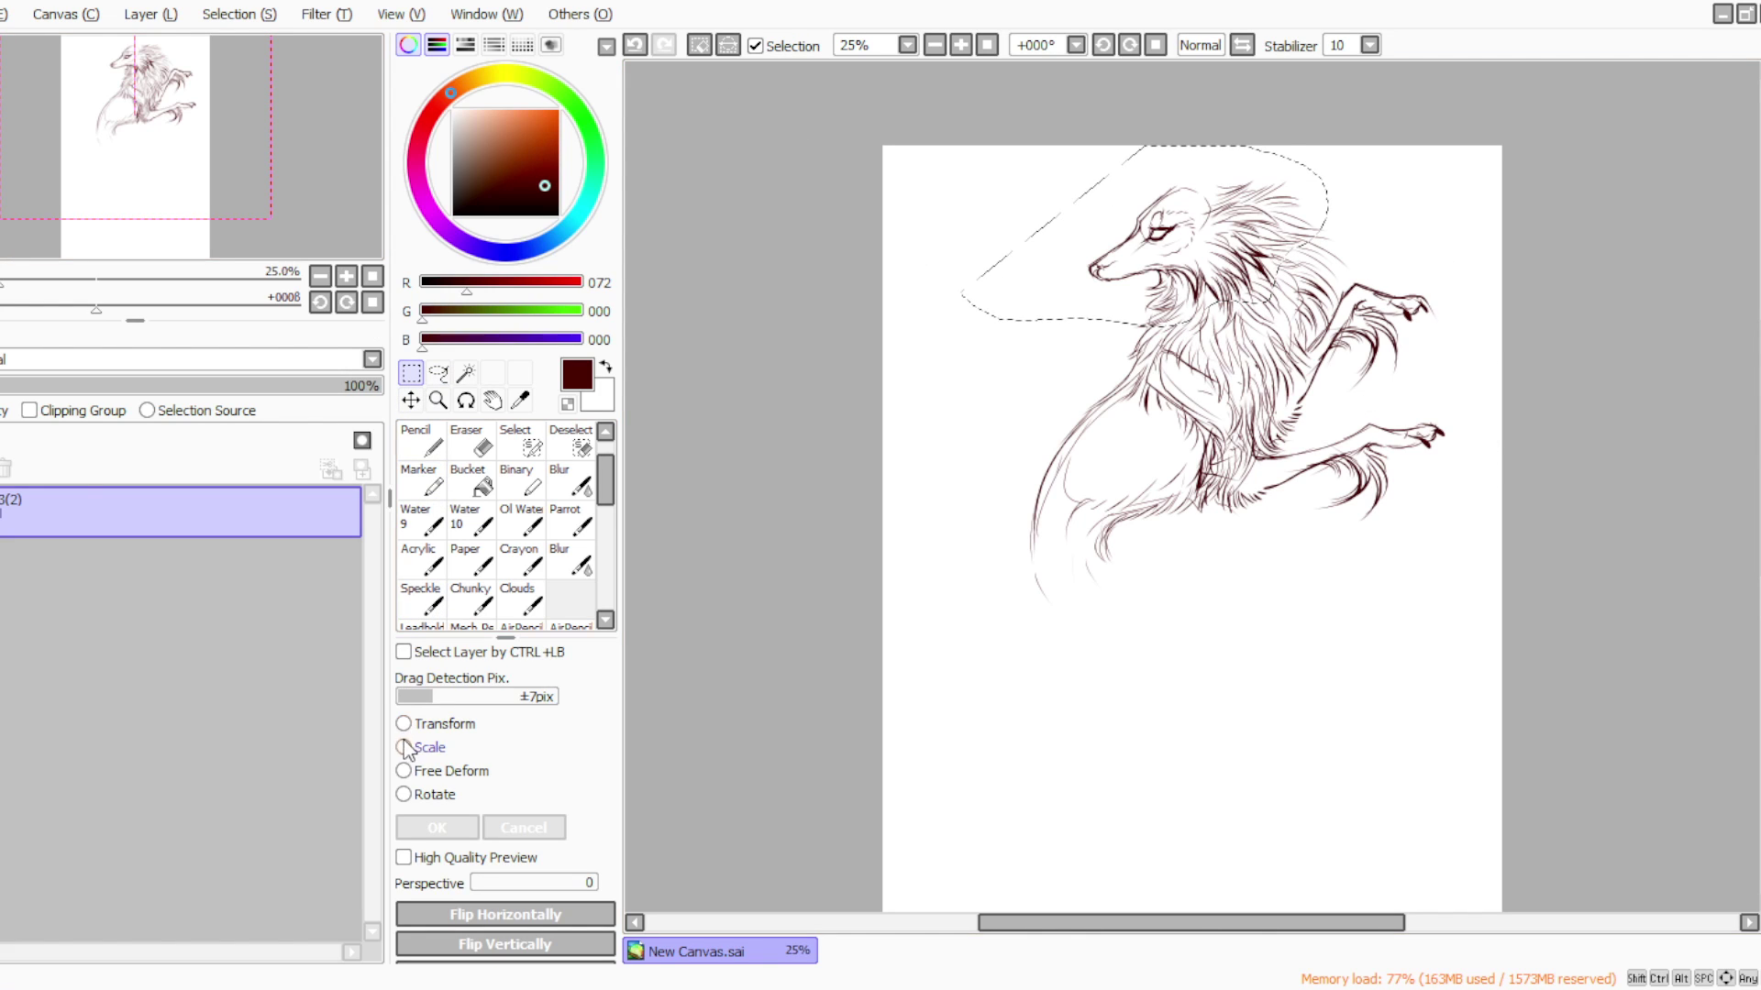
pyautogui.click(407, 748)
pyautogui.moveTo(1086, 180); pyautogui.dragTo(1043, 229)
pyautogui.click(404, 795)
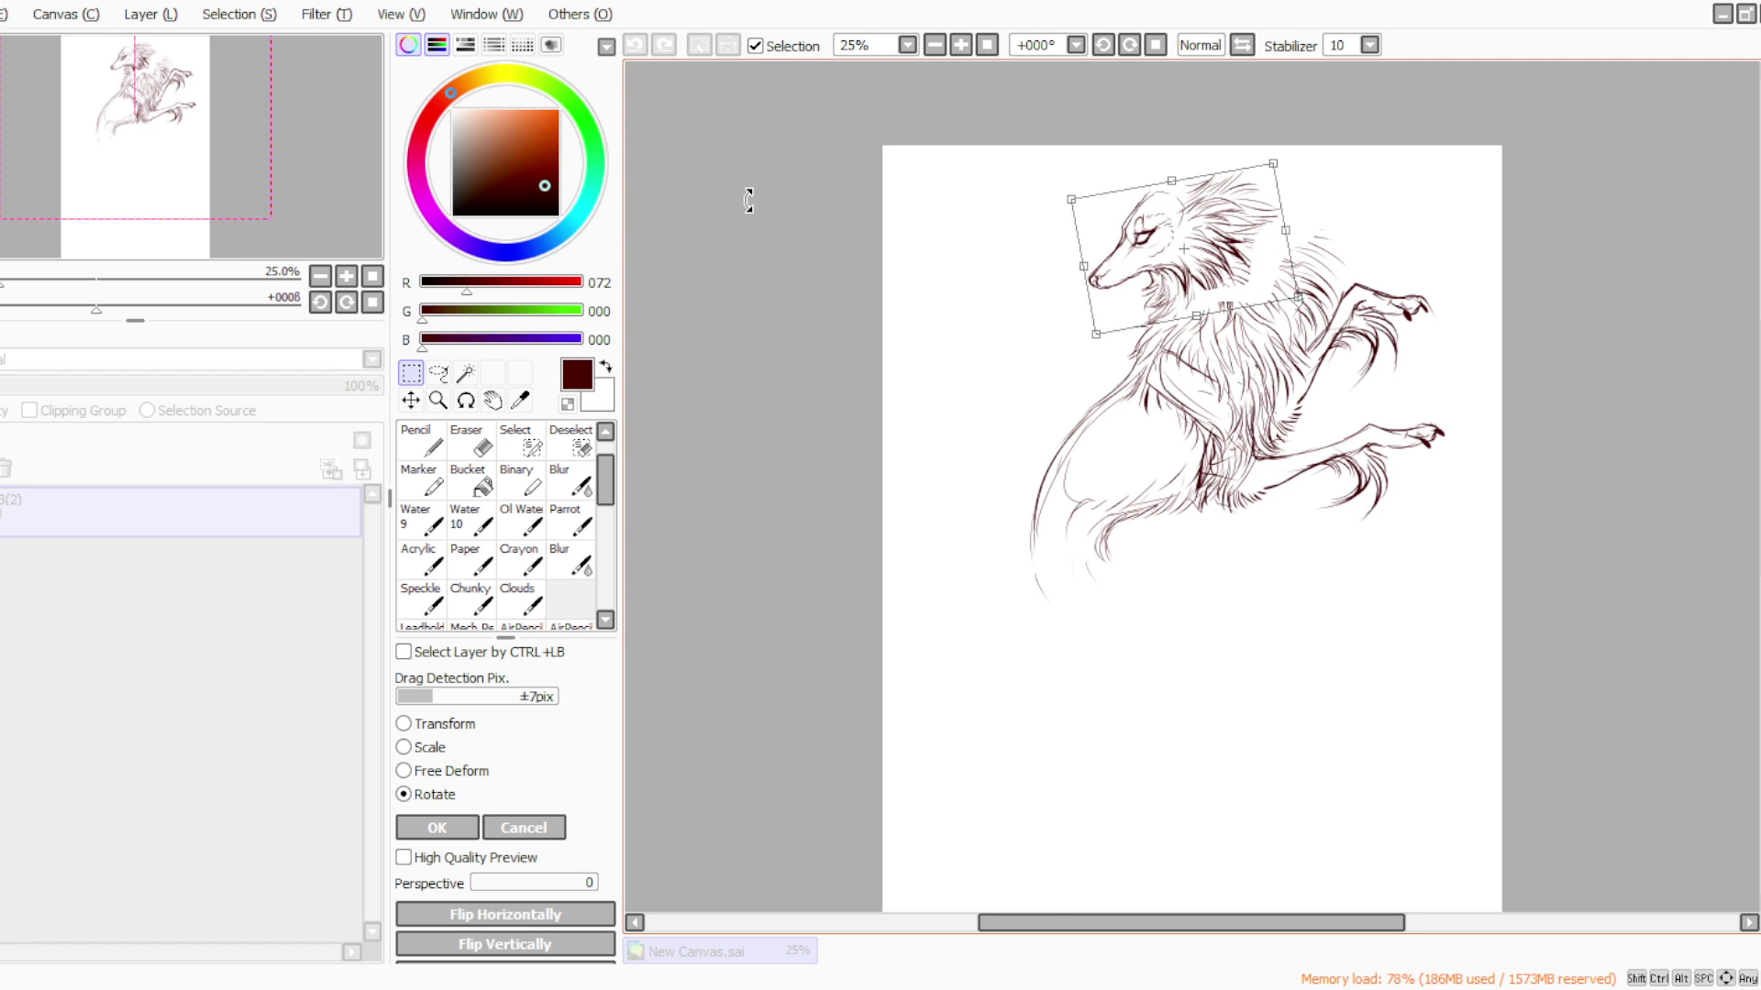
pyautogui.moveTo(1134, 283); pyautogui.dragTo(1141, 283)
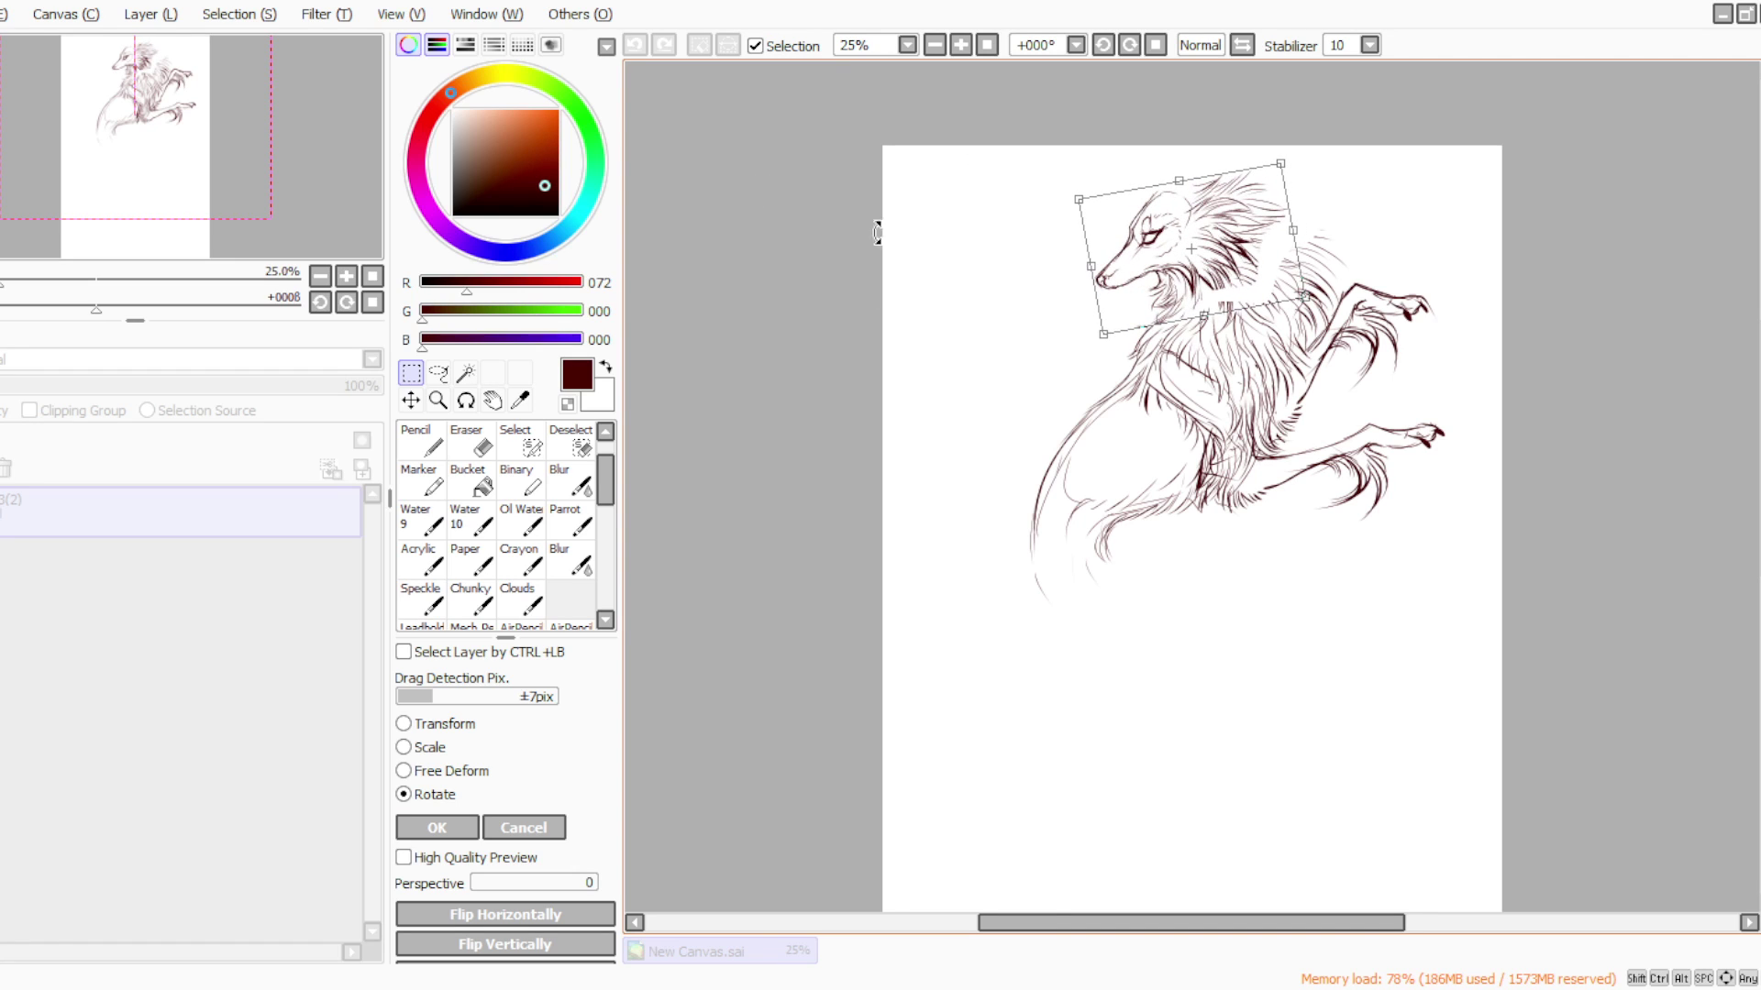
pyautogui.click(436, 827)
# Draw fur strokes along the back of the mane to join the adjusted head with the body
pyautogui.click(570, 519)
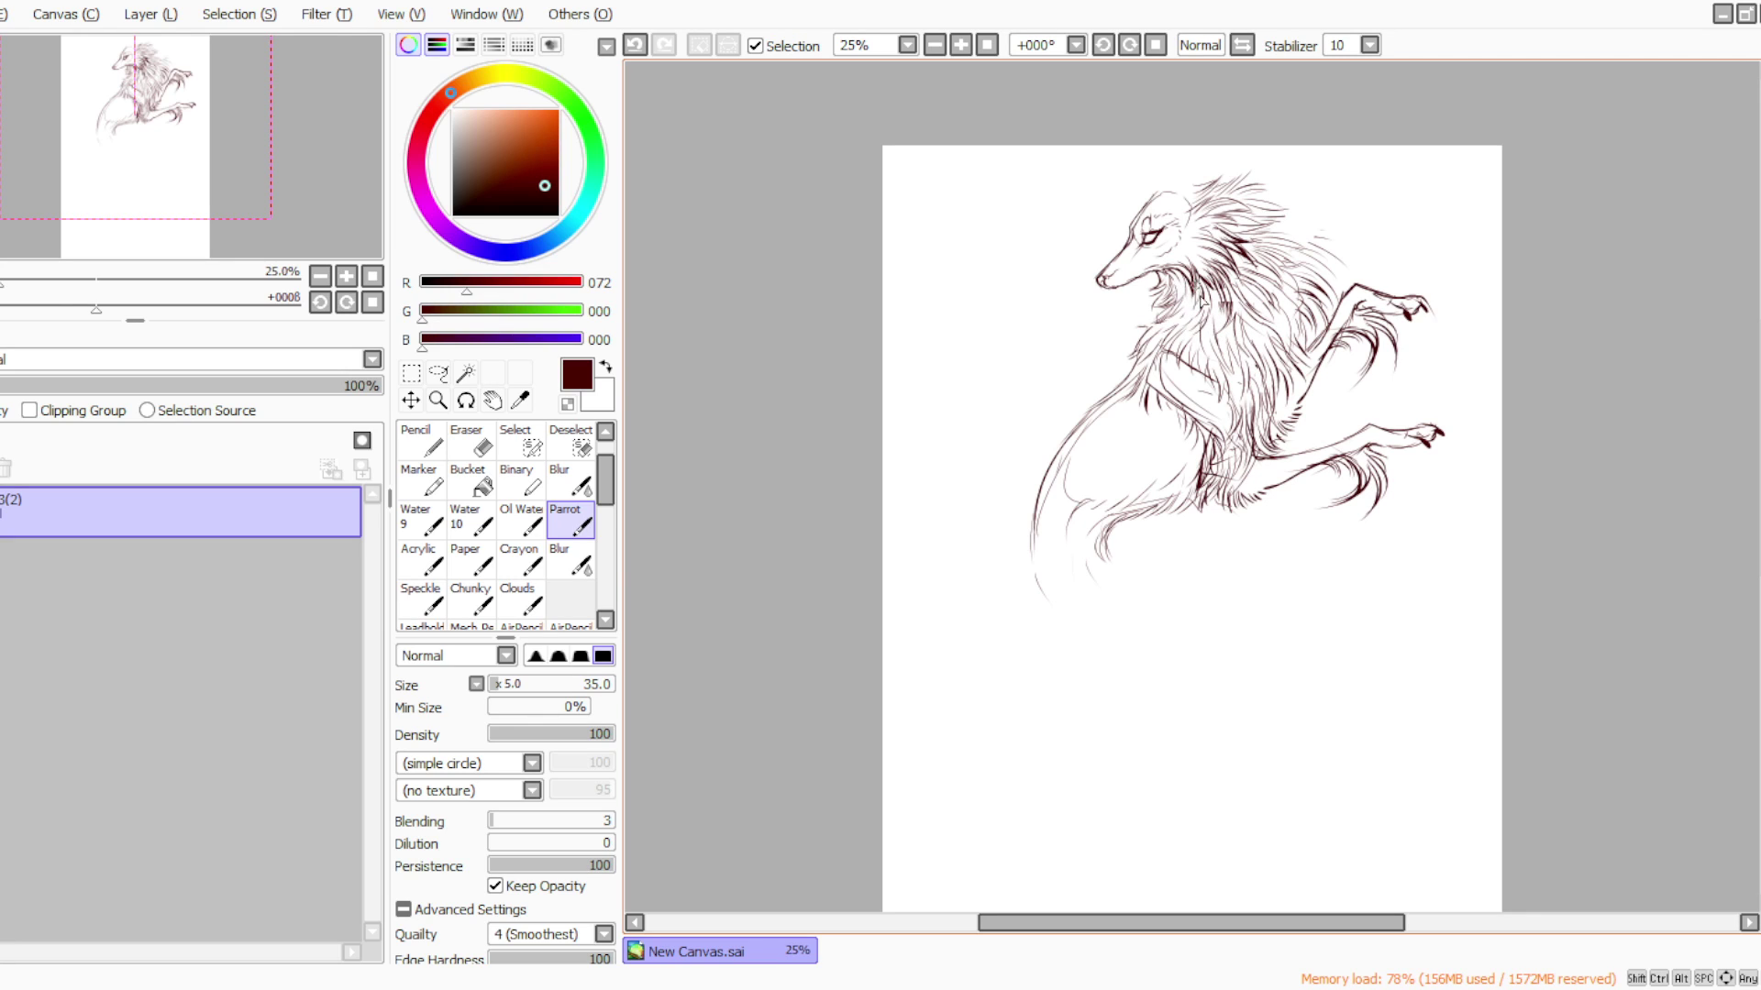
pyautogui.moveTo(1274, 197)
pyautogui.mouseDown()
pyautogui.moveTo(1314, 213)
pyautogui.moveTo(1274, 222)
pyautogui.moveTo(1324, 243)
pyautogui.moveTo(1272, 232)
pyautogui.moveTo(1335, 292)
pyautogui.mouseUp()
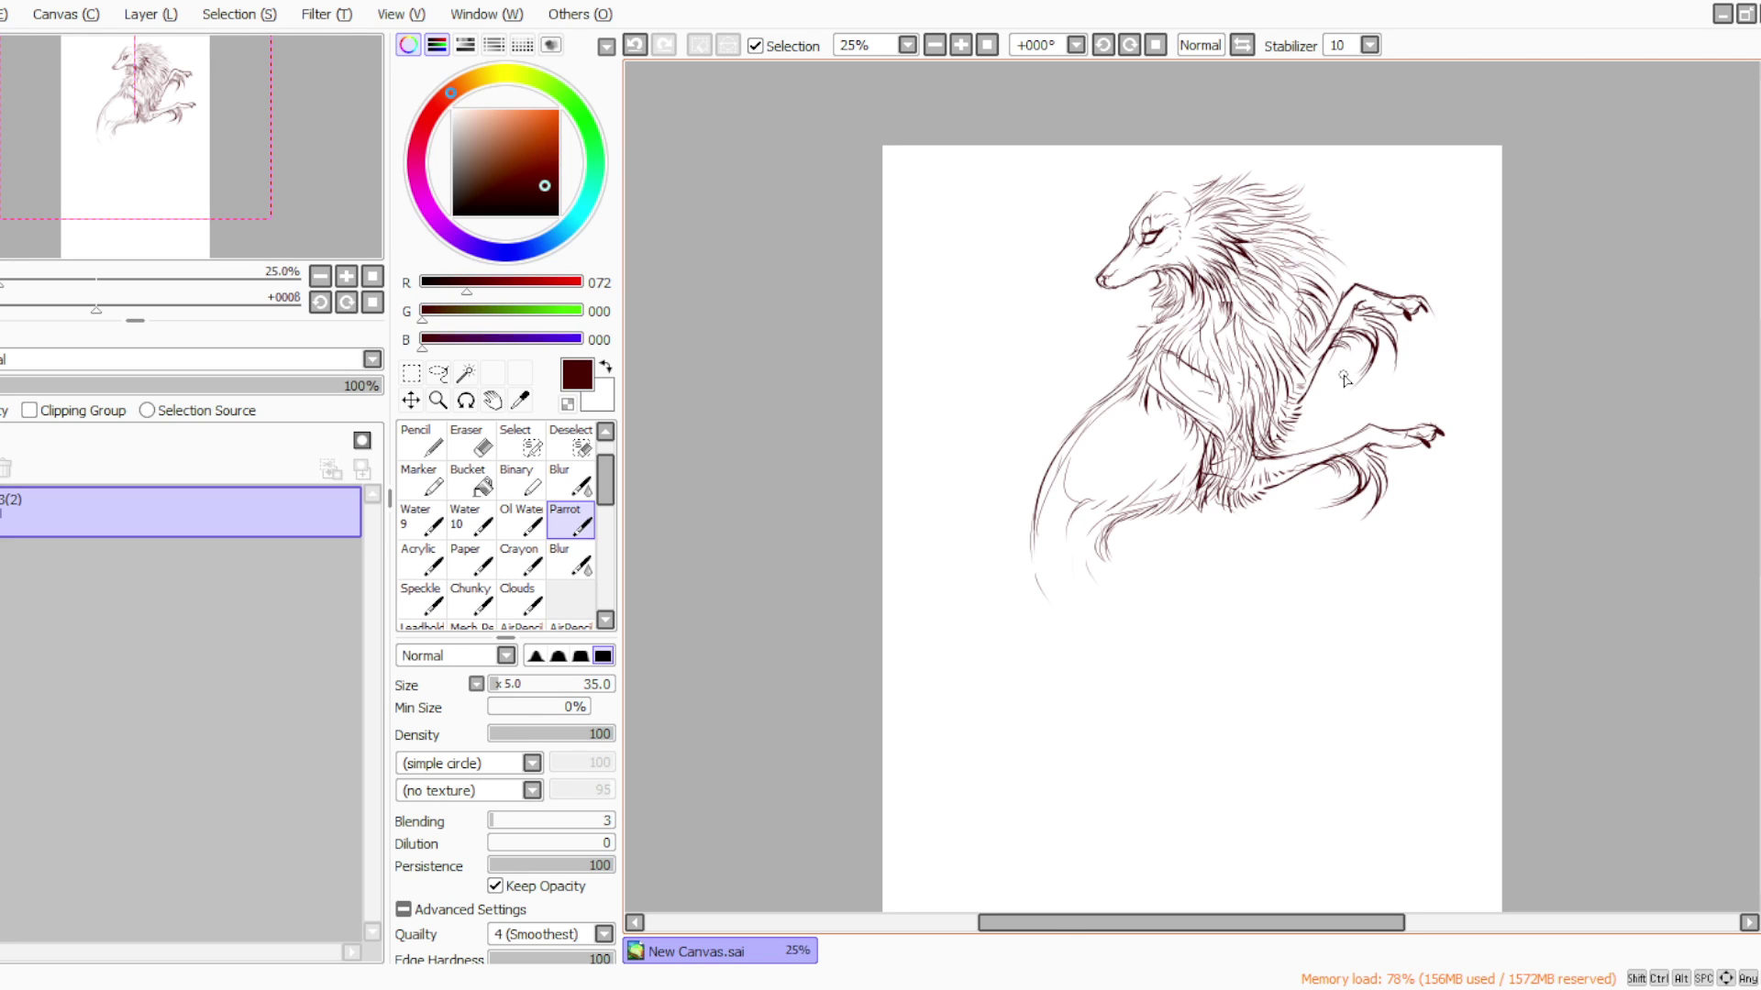
# Flip the drawing back to face right, rotate it slightly and move it lower on the canvas
pyautogui.hotkey('ctrl', 't')
pyautogui.moveTo(1004, 456); pyautogui.dragTo(1018, 493)
pyautogui.moveTo(1099, 534); pyautogui.dragTo(1017, 600)
pyautogui.moveTo(909, 596); pyautogui.dragTo(908, 564)
pyautogui.moveTo(996, 597); pyautogui.dragTo(917, 557)
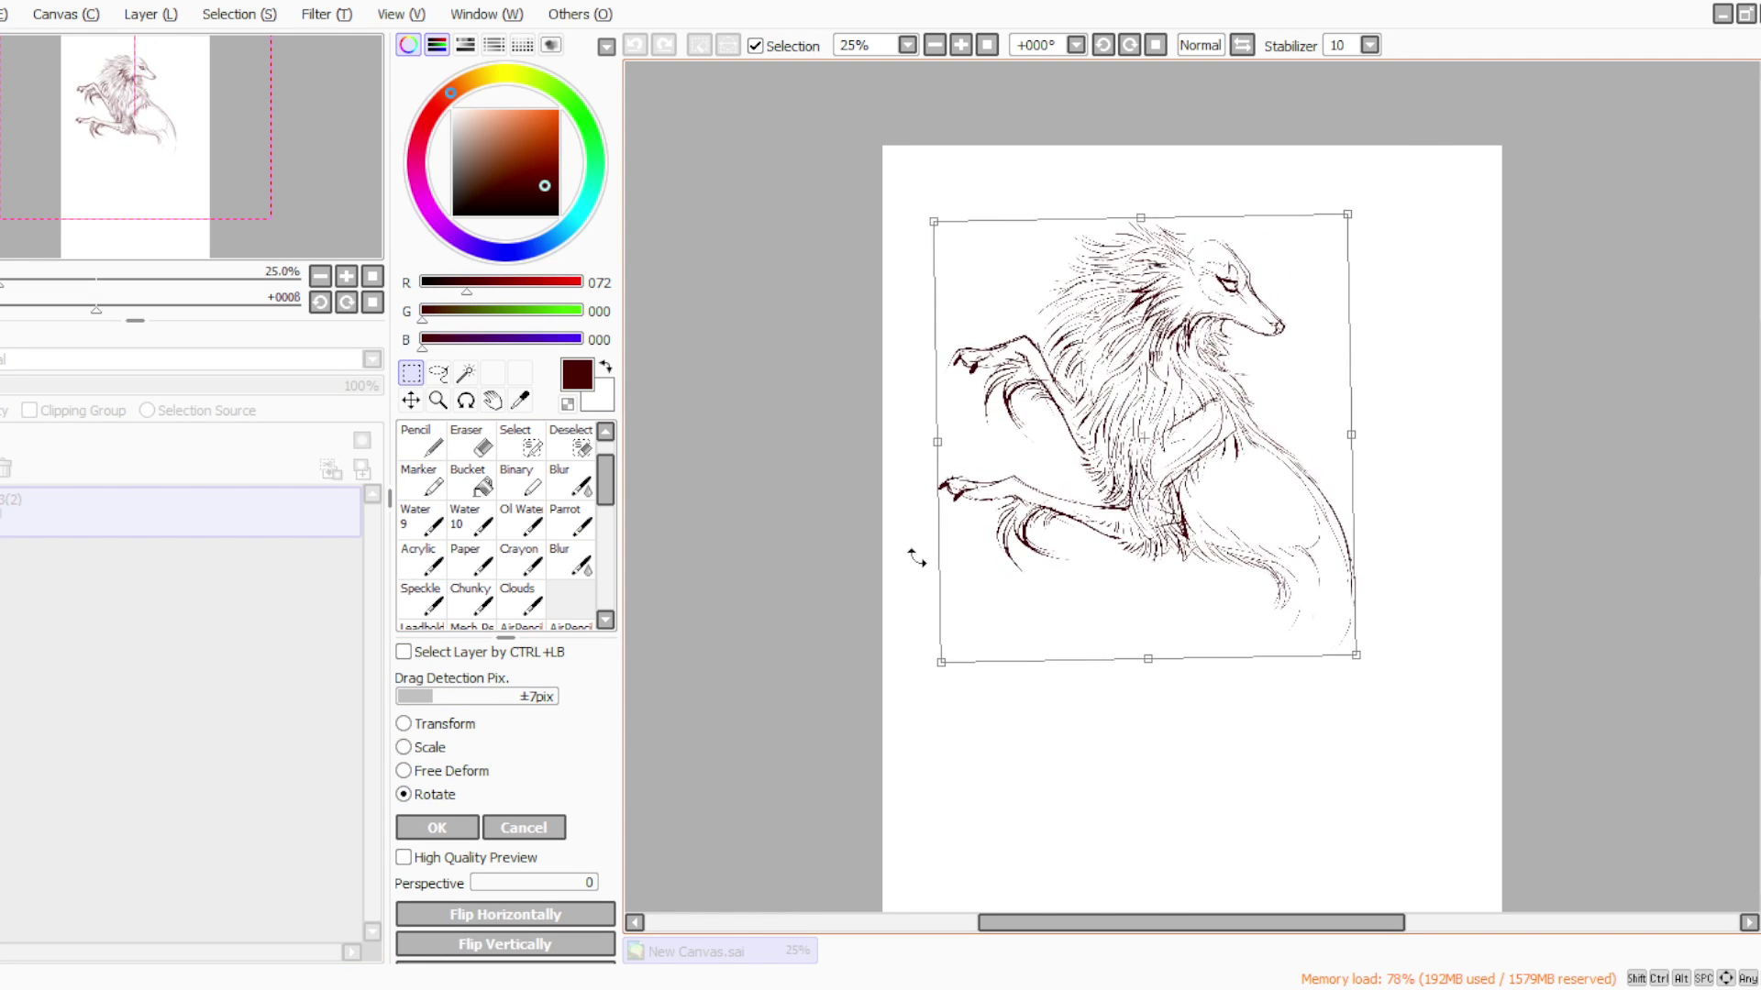
pyautogui.press('Return')
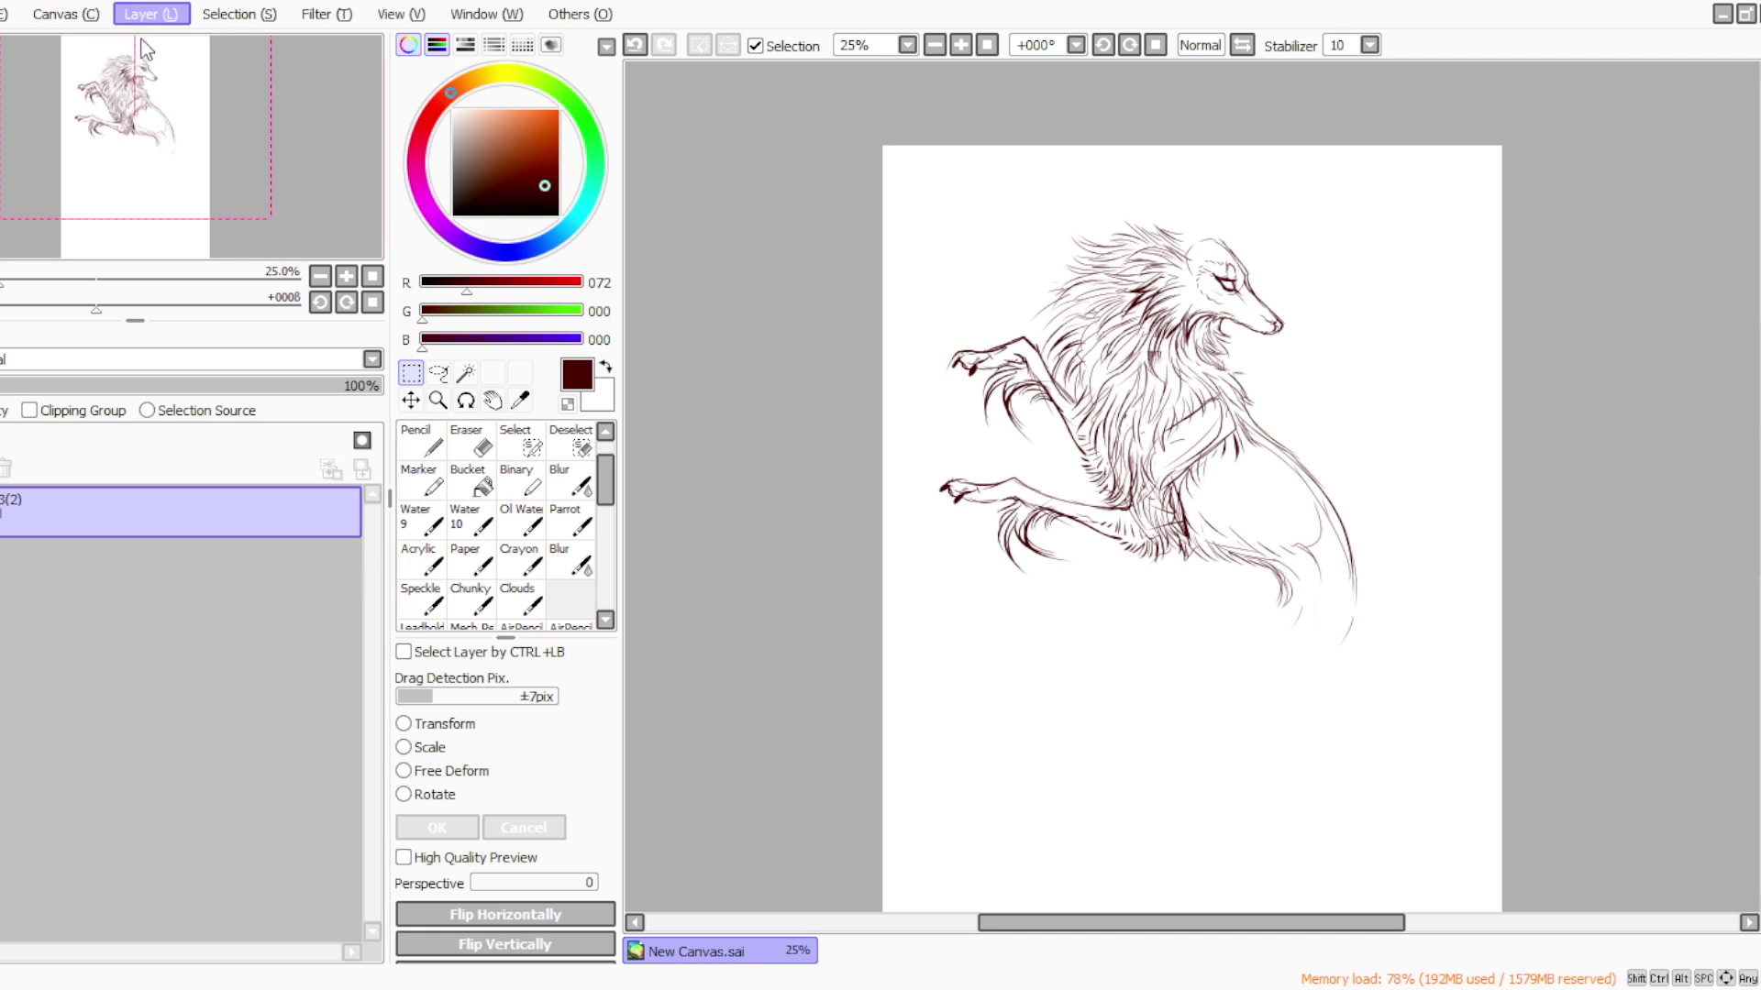
# Add a layer, merge it with the sketch, and add another empty layer above the merged drawing
pyautogui.click(140, 39)
pyautogui.click(576, 527)
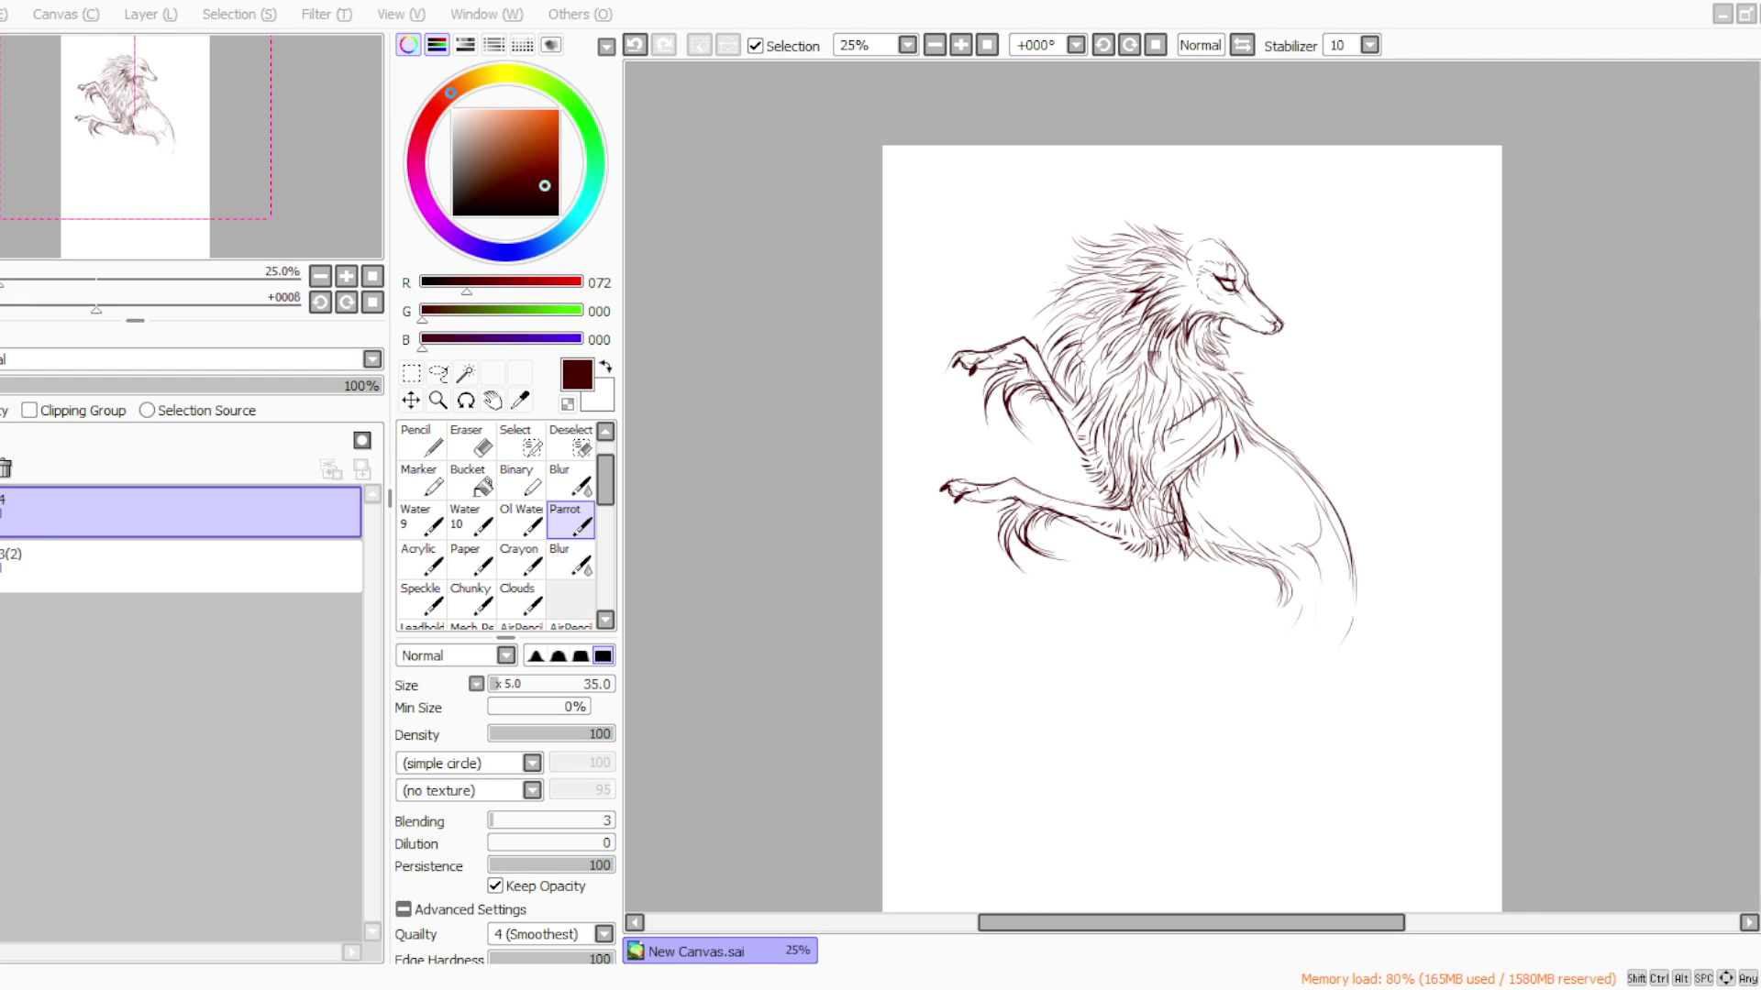
pyautogui.hotkey('alt', 'Tab')
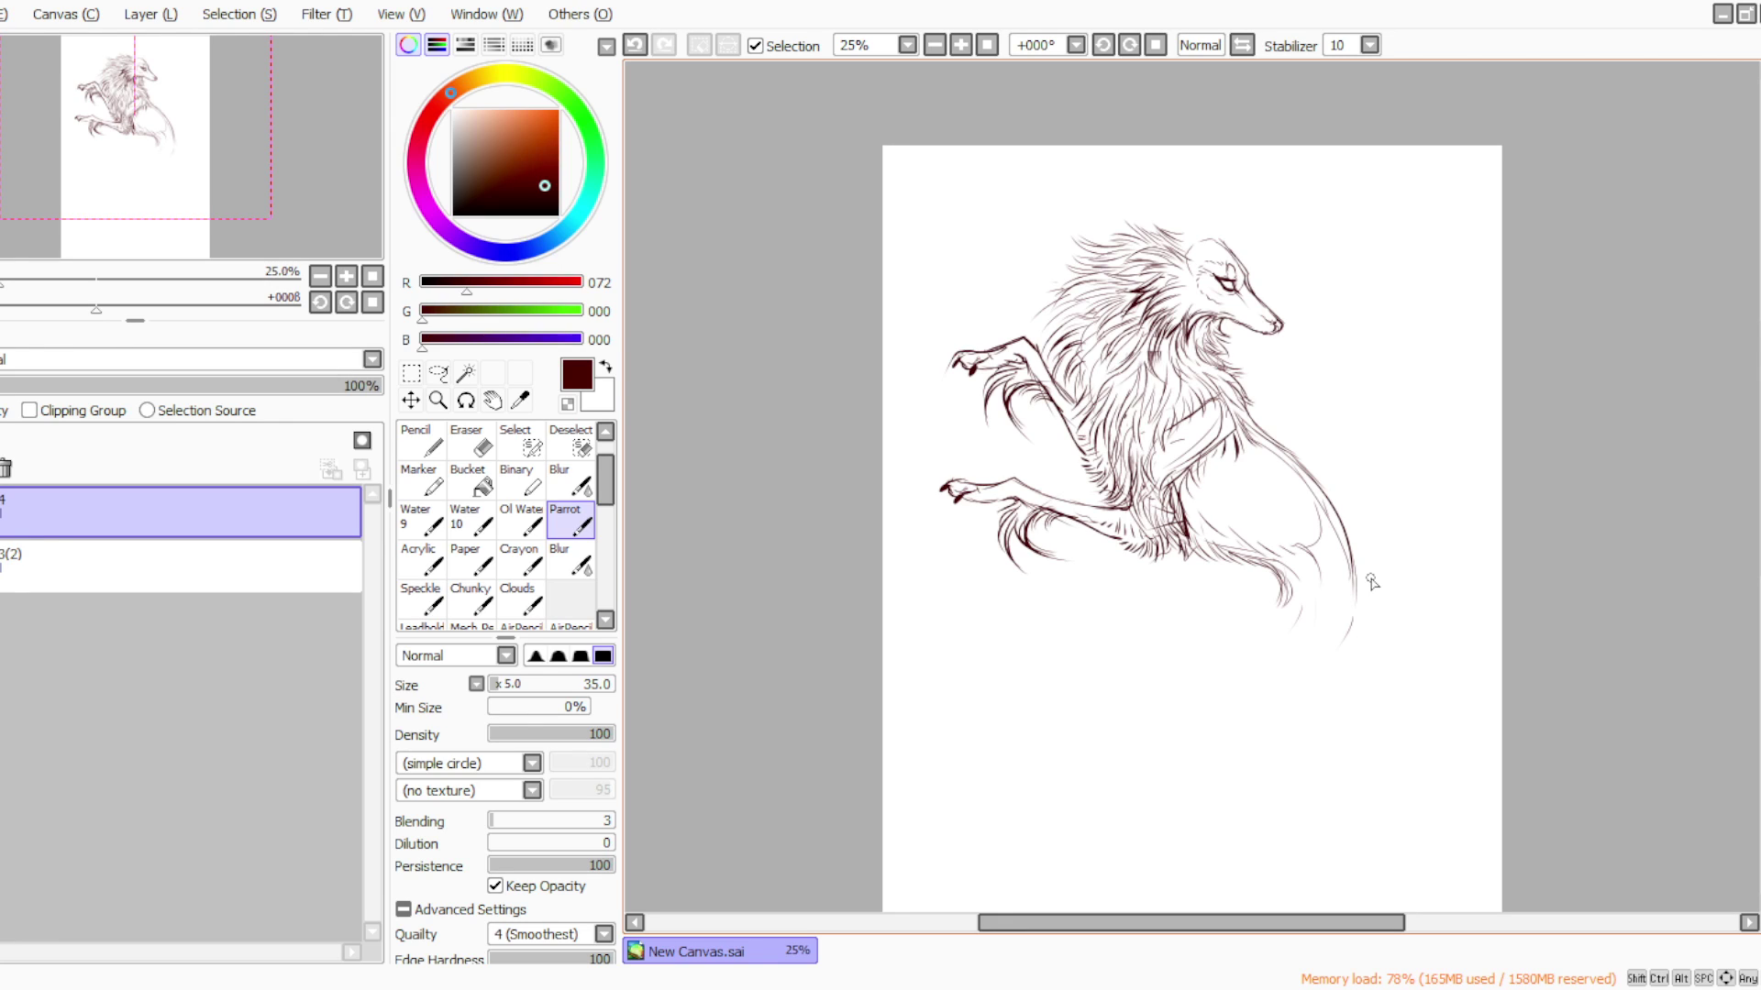
pyautogui.click(136, 16)
pyautogui.click(161, 256)
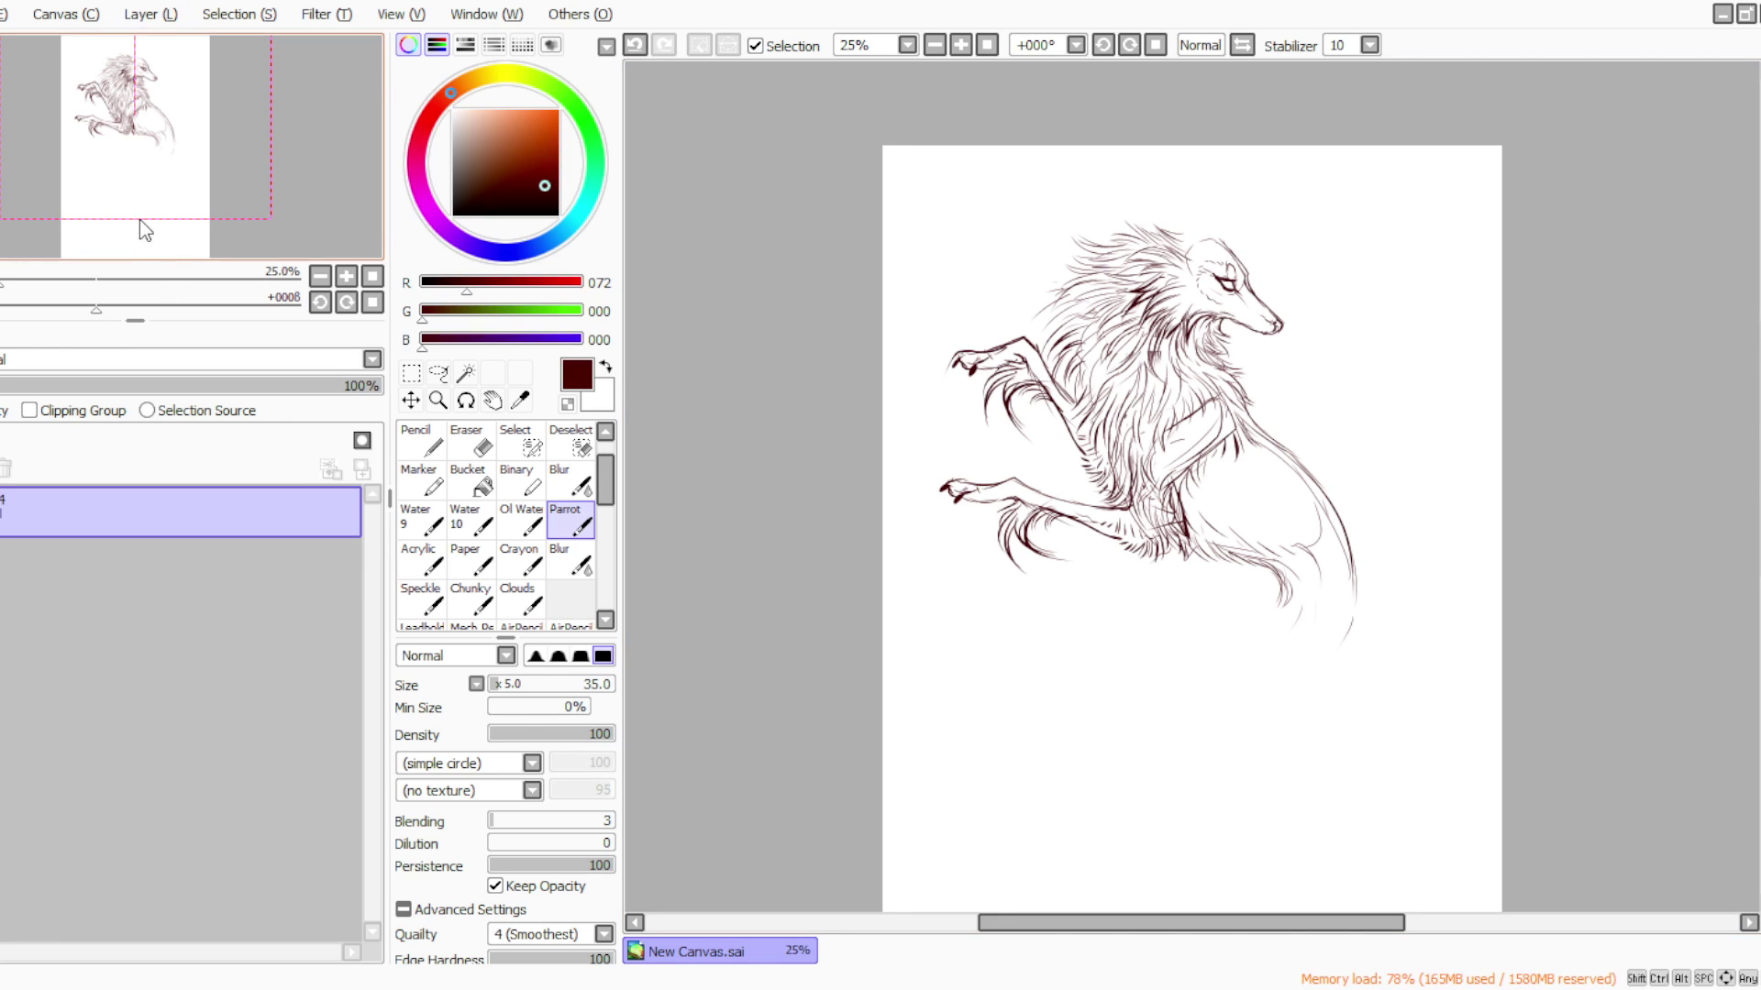
pyautogui.click(154, 17)
pyautogui.click(174, 37)
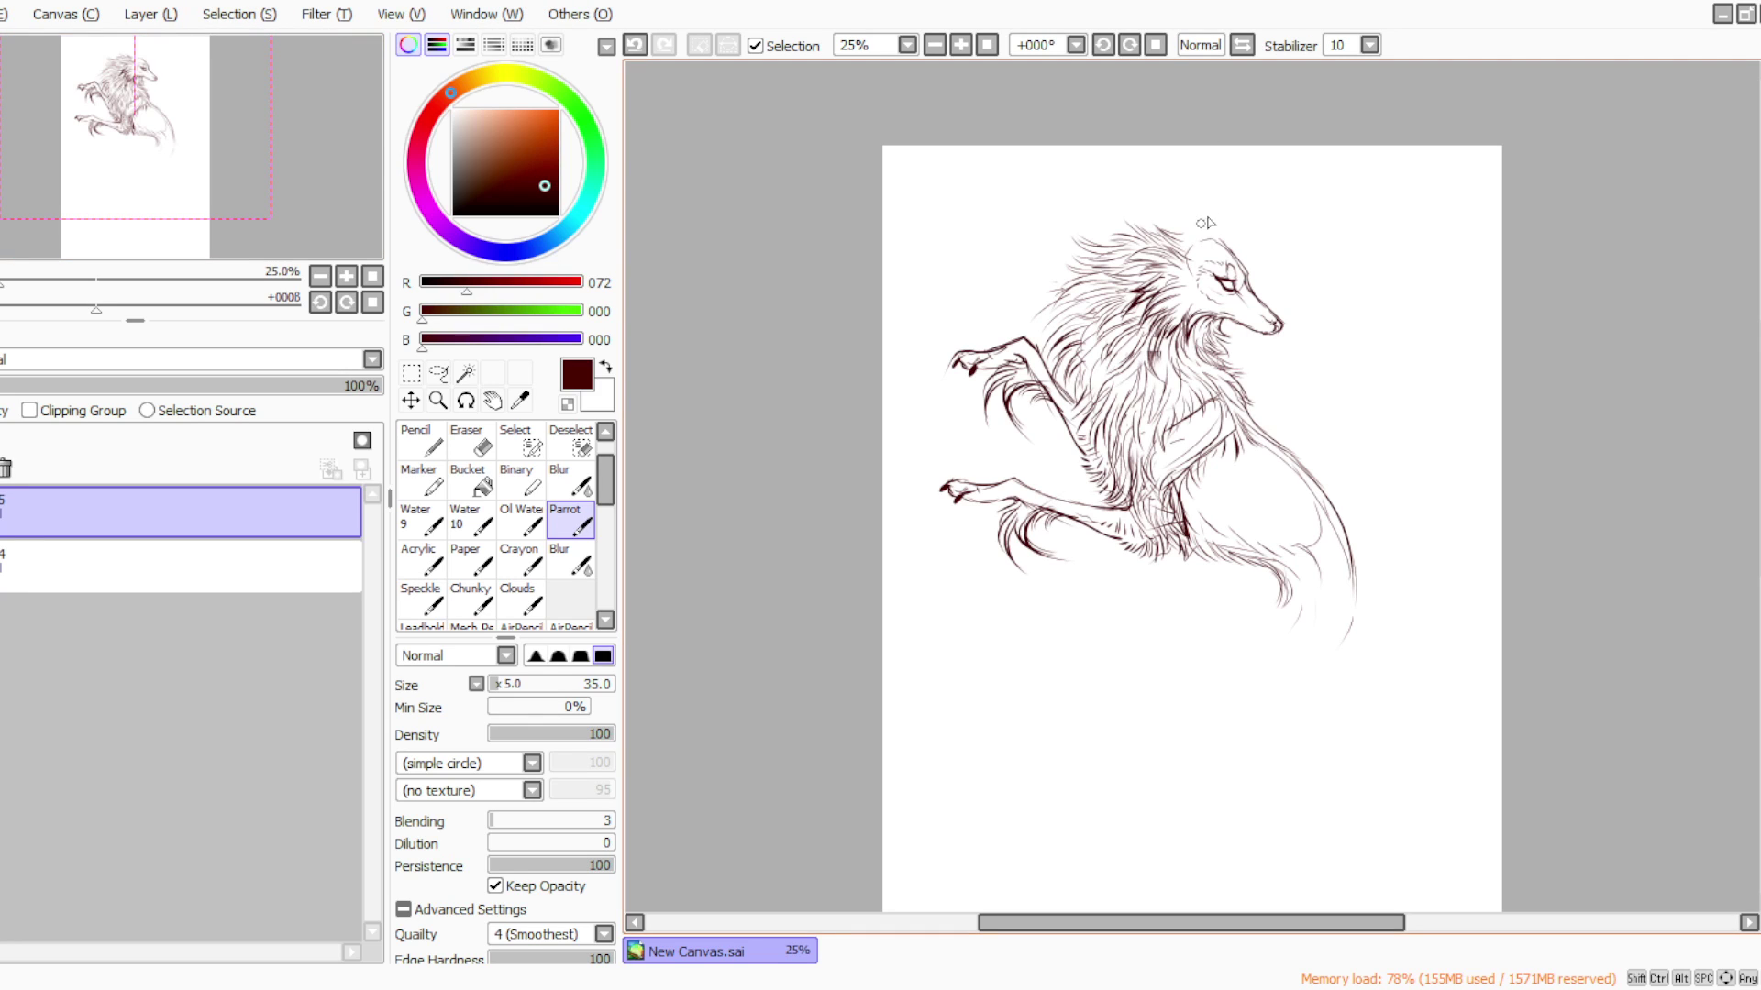
# Sketch the outline of a long pointed ear rising from the head up to the canvas's upper edge
pyautogui.moveTo(1197, 208)
pyautogui.mouseDown()
pyautogui.moveTo(1273, 146)
pyautogui.moveTo(1197, 240)
pyautogui.mouseUp()
pyautogui.click(1103, 45)
pyautogui.click(1103, 45)
pyautogui.click(1103, 45)
pyautogui.click(1154, 45)
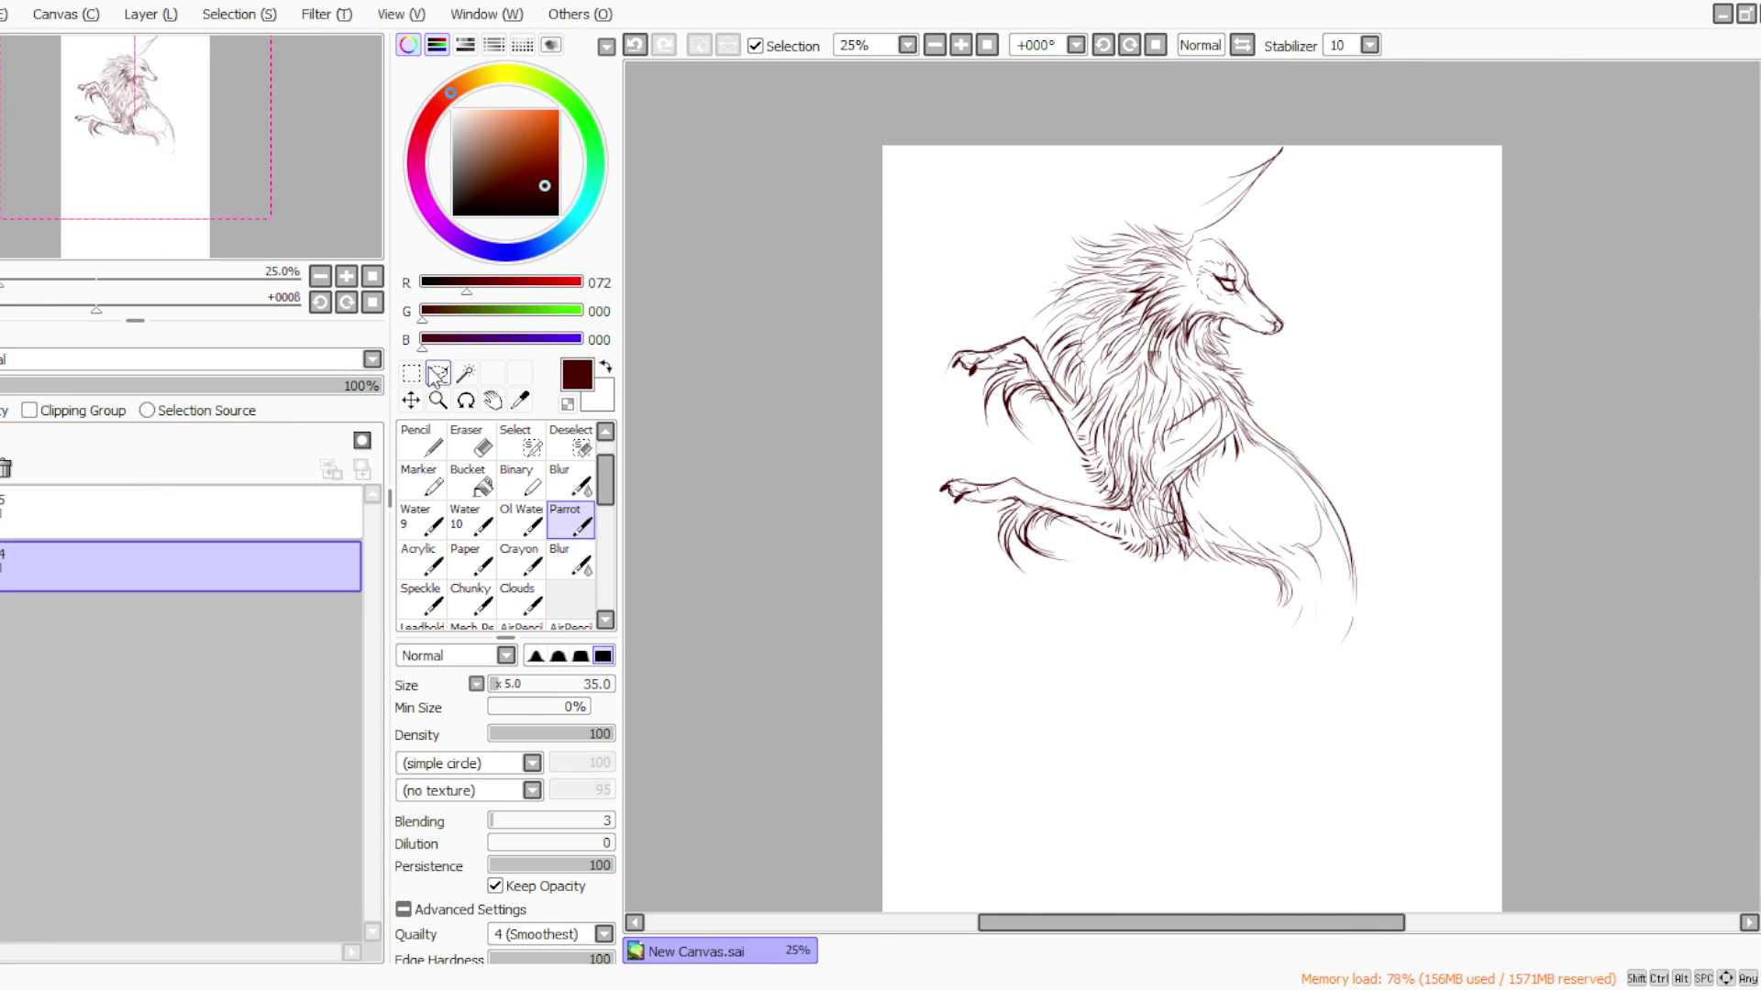
# Move the ear and body layers together slightly downward so the ear tip clears the canvas edge
pyautogui.press('m')
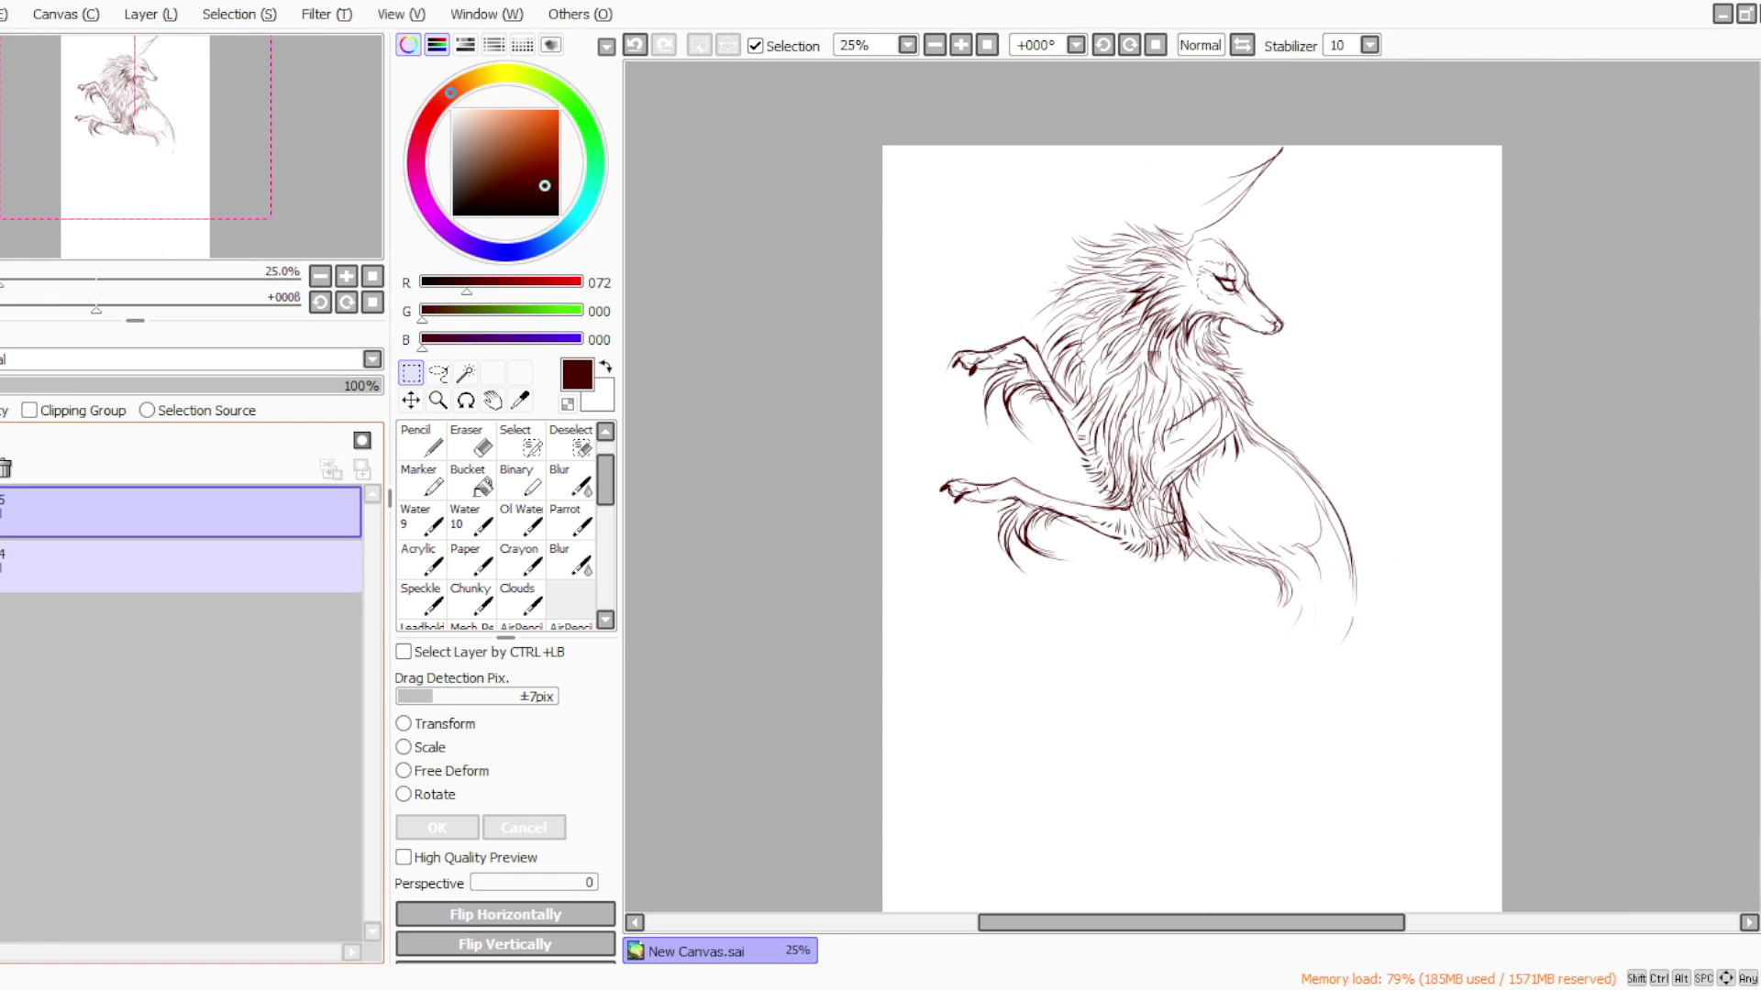
pyautogui.click(404, 748)
pyautogui.moveTo(952, 528); pyautogui.dragTo(956, 569)
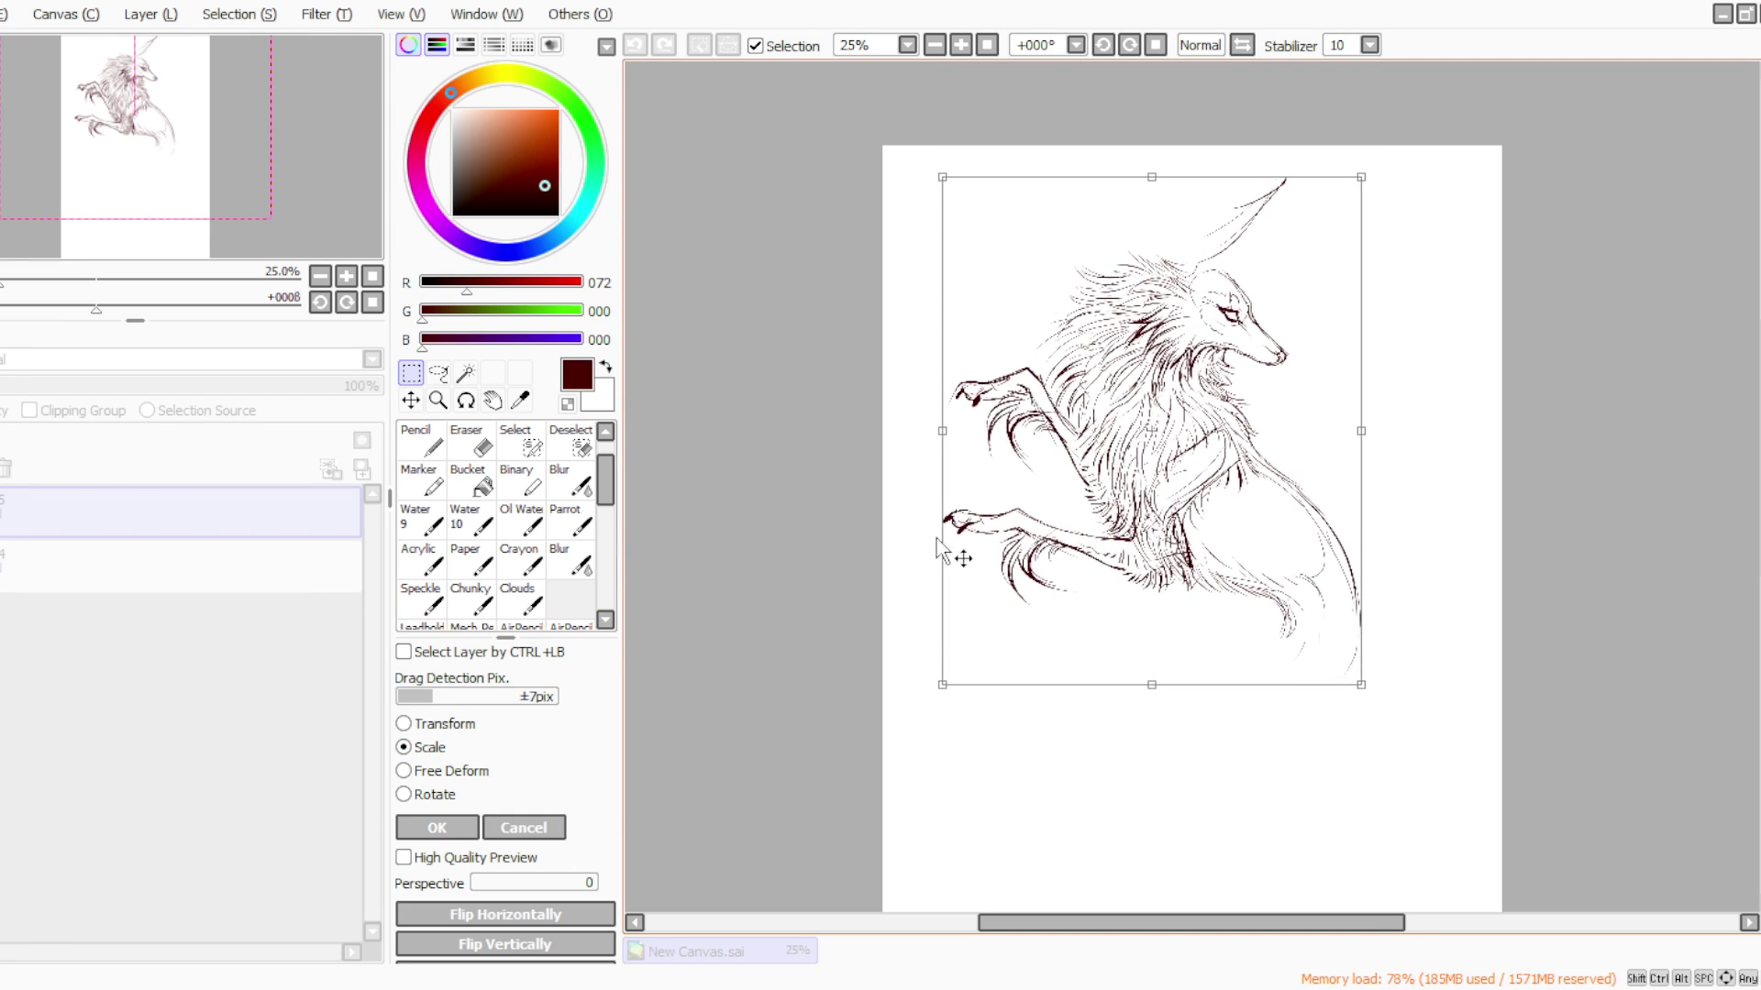
pyautogui.click(436, 827)
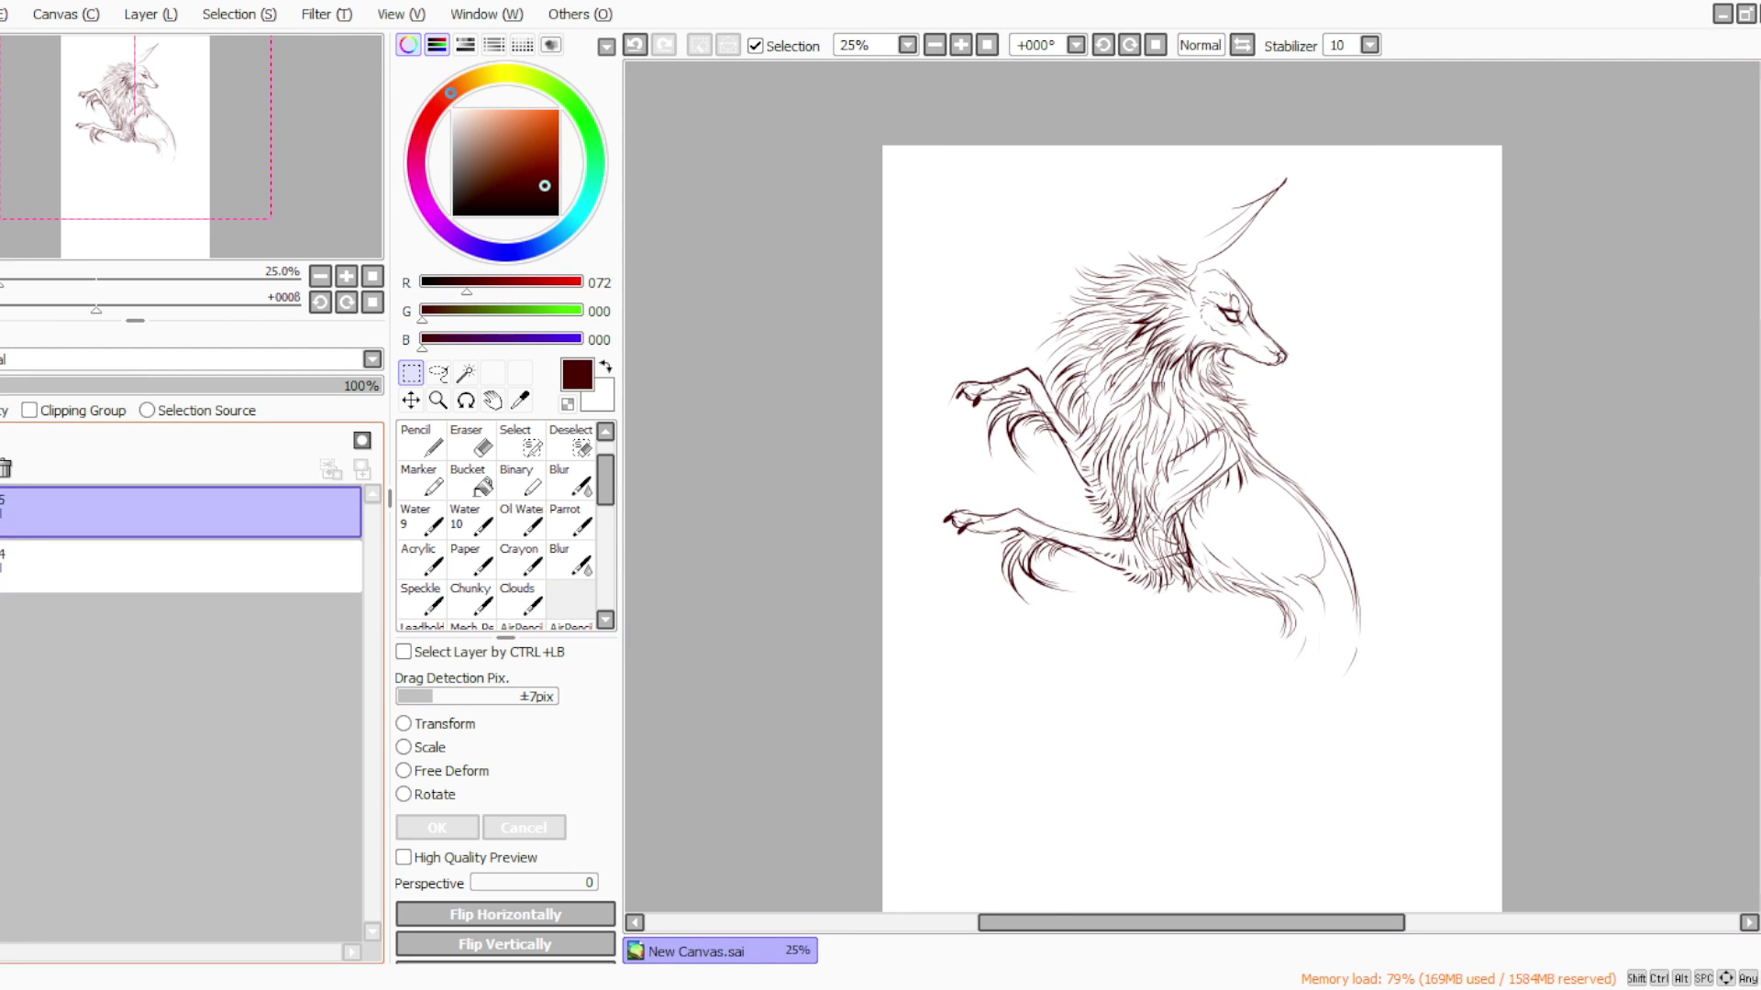
# Complete the first ear with darker front and back contours down to the mane, erasing stray lines near its tip
pyautogui.click(571, 523)
pyautogui.click(1104, 45)
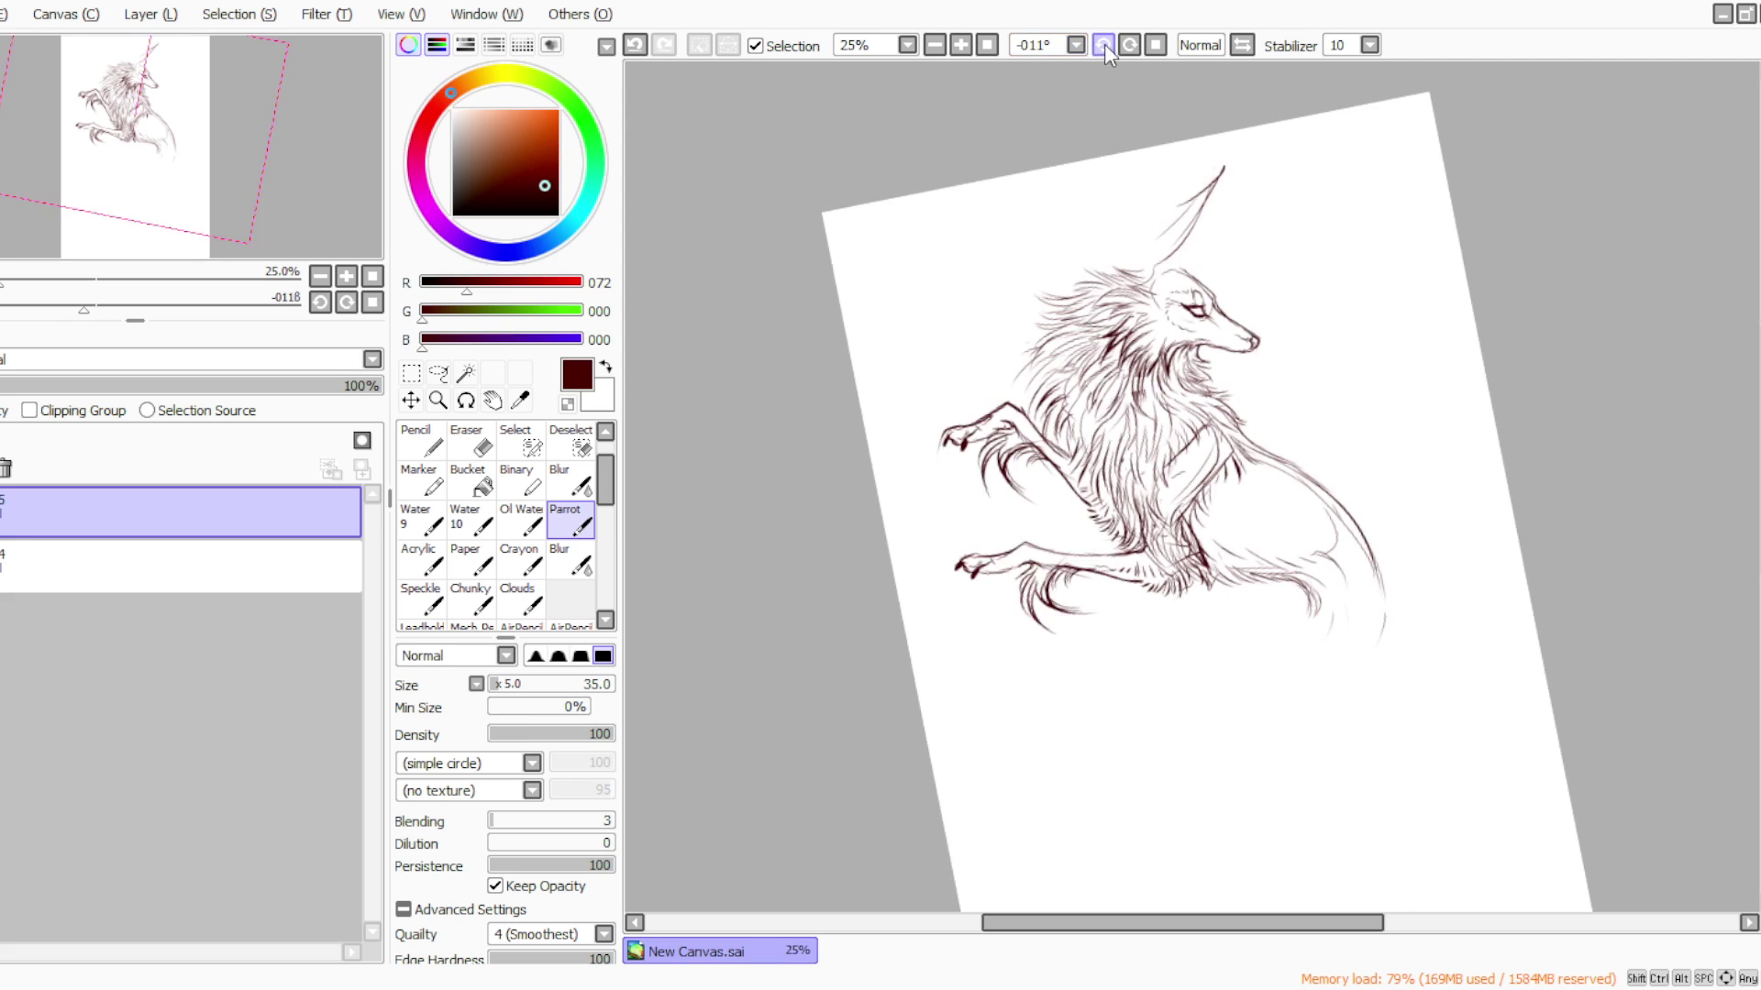
pyautogui.moveTo(942, 282); pyautogui.dragTo(985, 377)
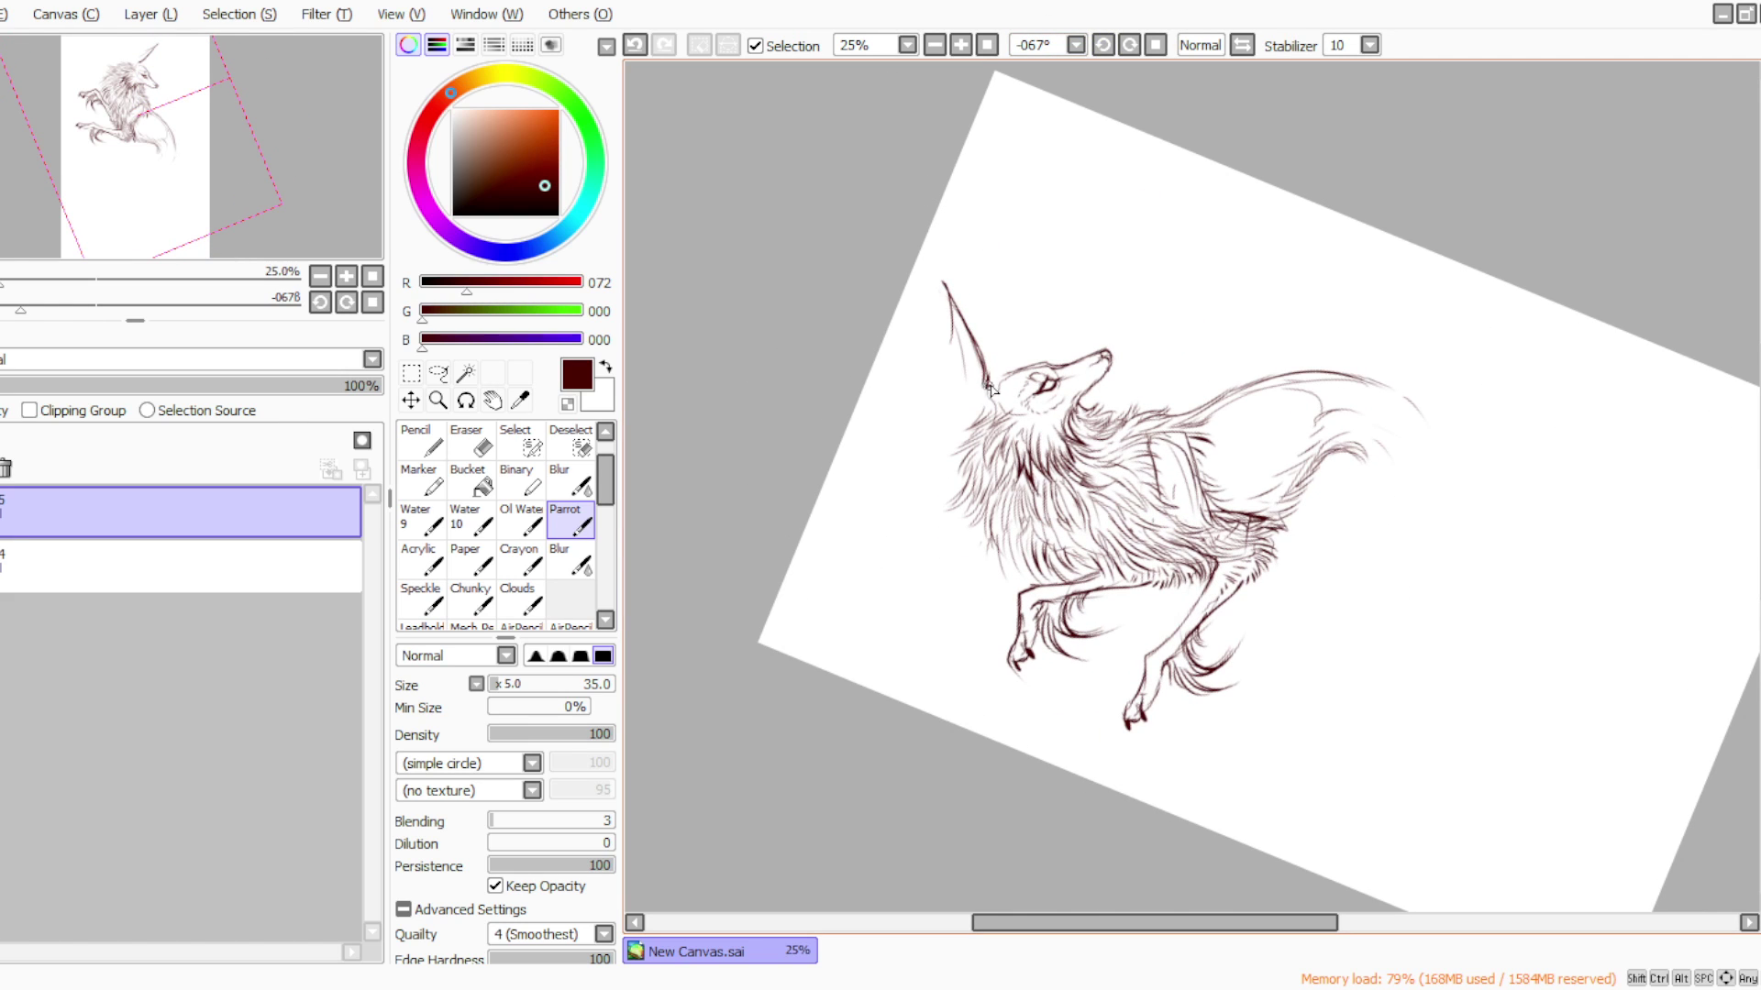
pyautogui.moveTo(942, 279); pyautogui.dragTo(983, 388)
pyautogui.moveTo(943, 281); pyautogui.dragTo(965, 433)
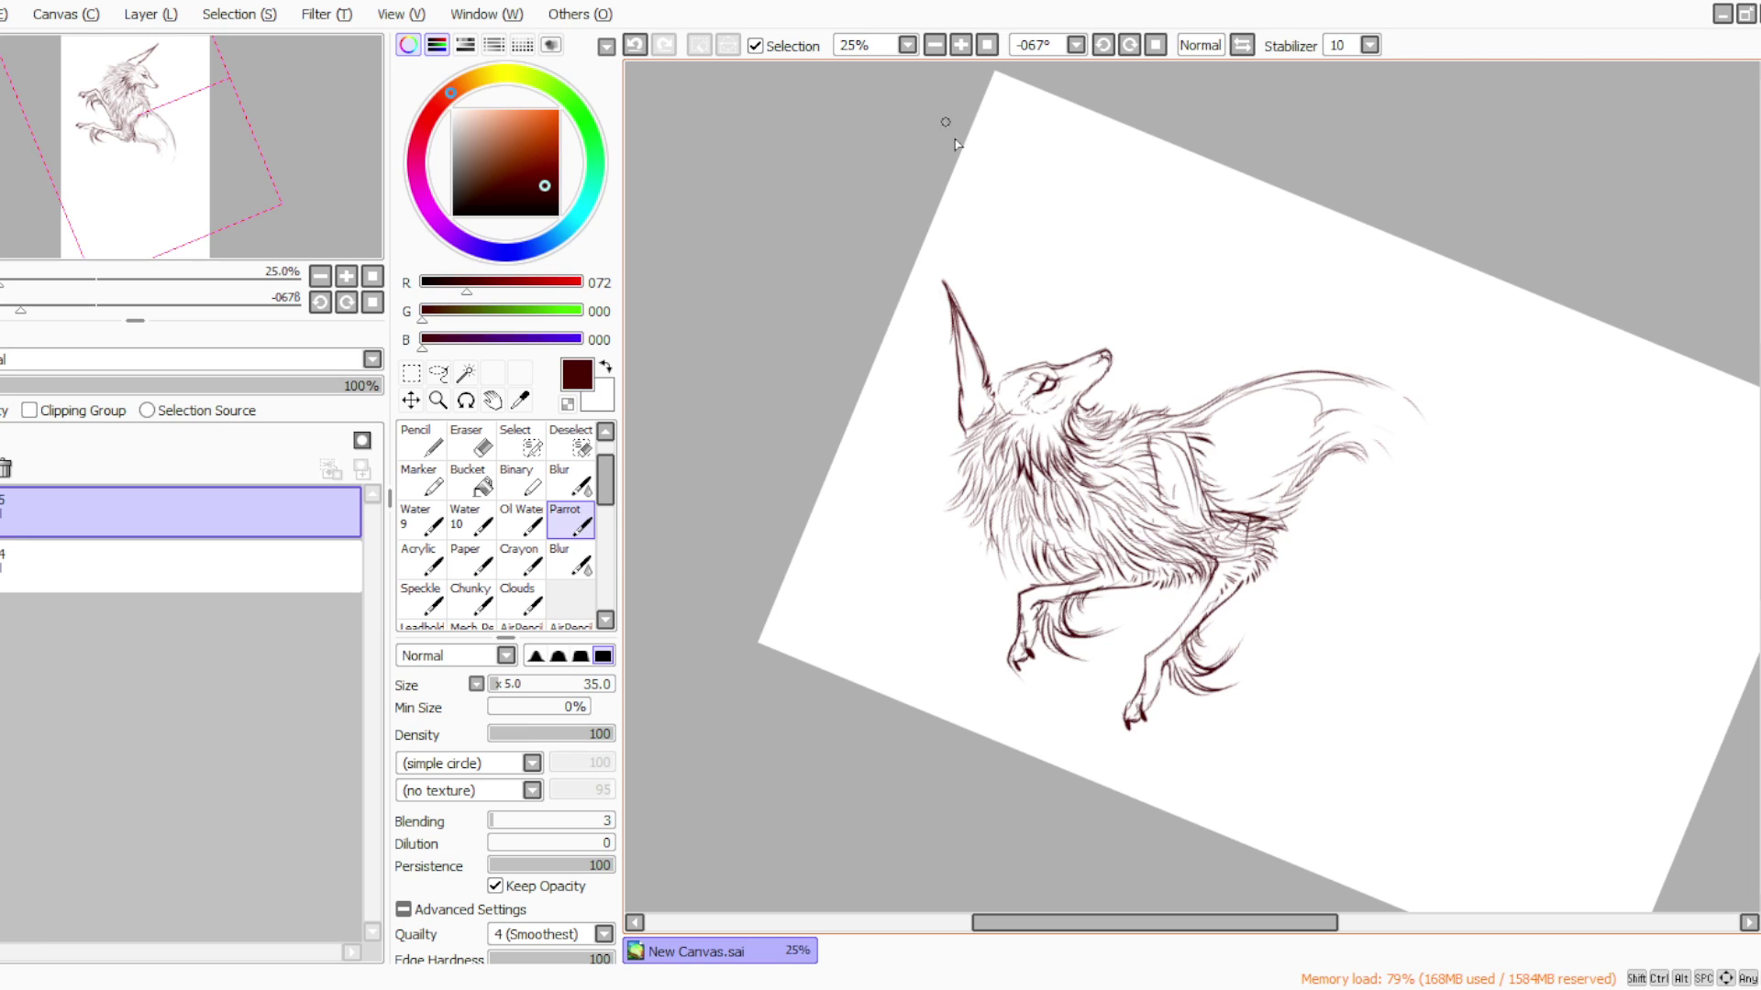
pyautogui.moveTo(949, 289); pyautogui.dragTo(980, 399)
pyautogui.click(635, 45)
pyautogui.click(635, 45)
pyautogui.press('e')
pyautogui.moveTo(947, 348); pyautogui.dragTo(937, 277)
pyautogui.click(569, 520)
pyautogui.click(1156, 45)
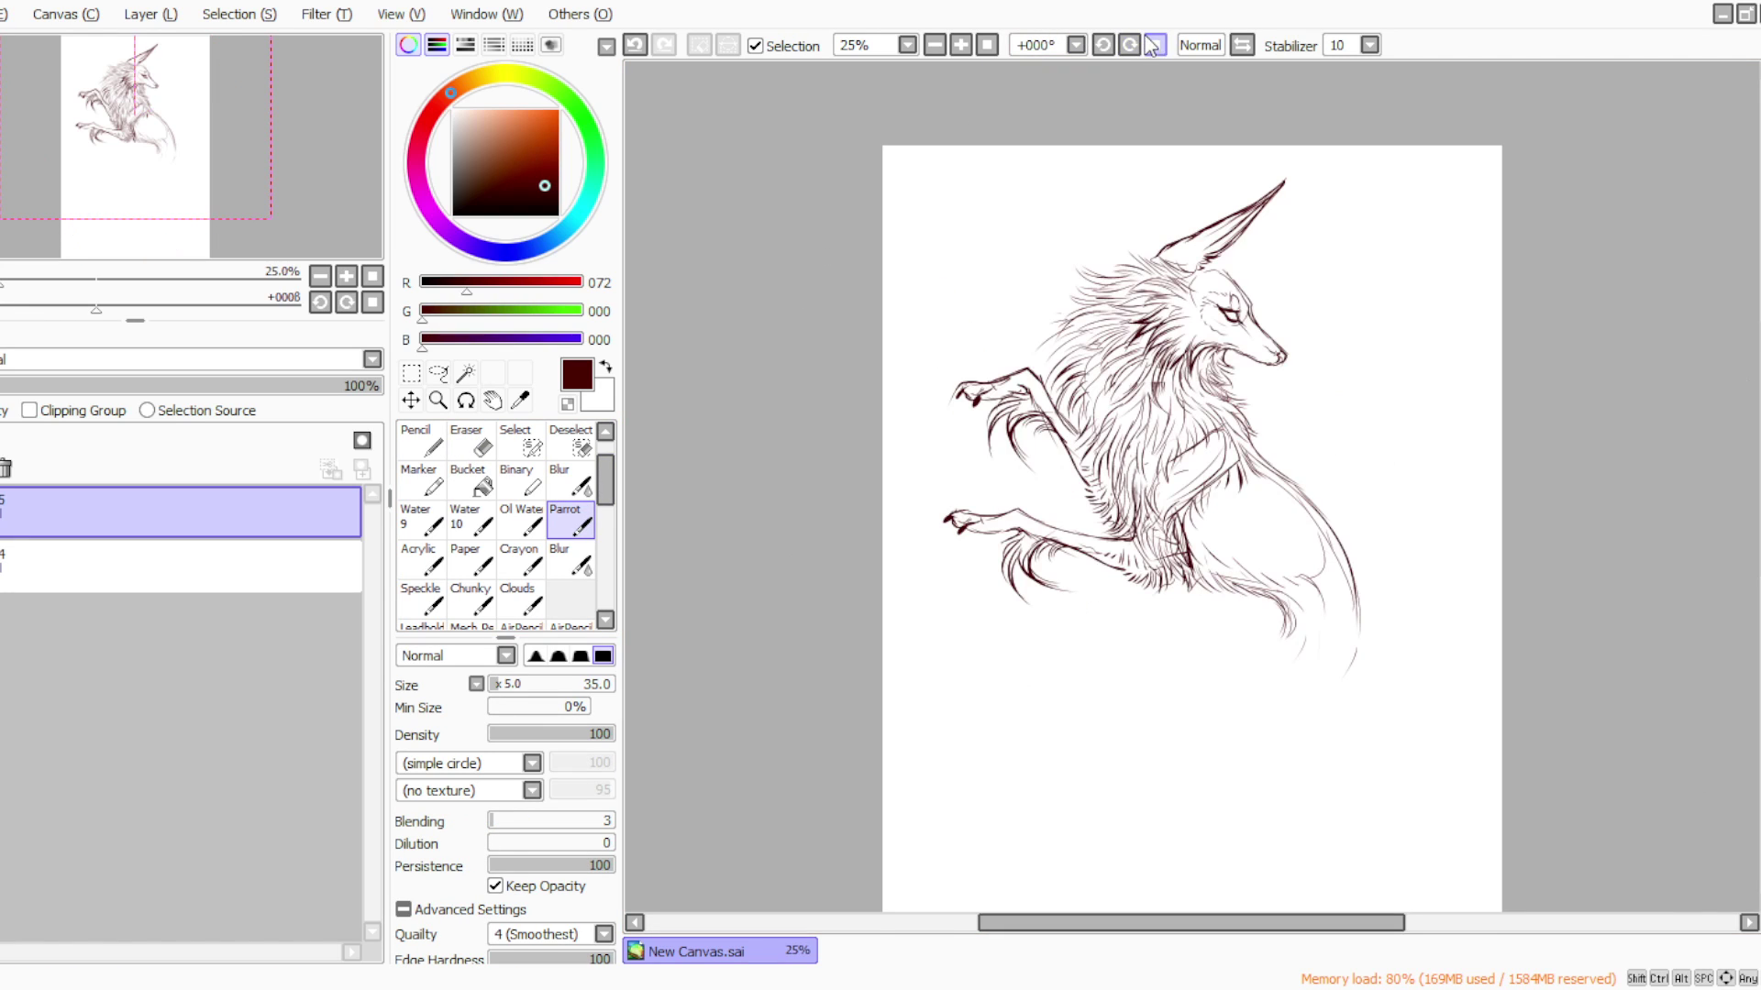
# Draw a second long pointed ear in front of the first, joined to the top of the forehead
pyautogui.click(1100, 45)
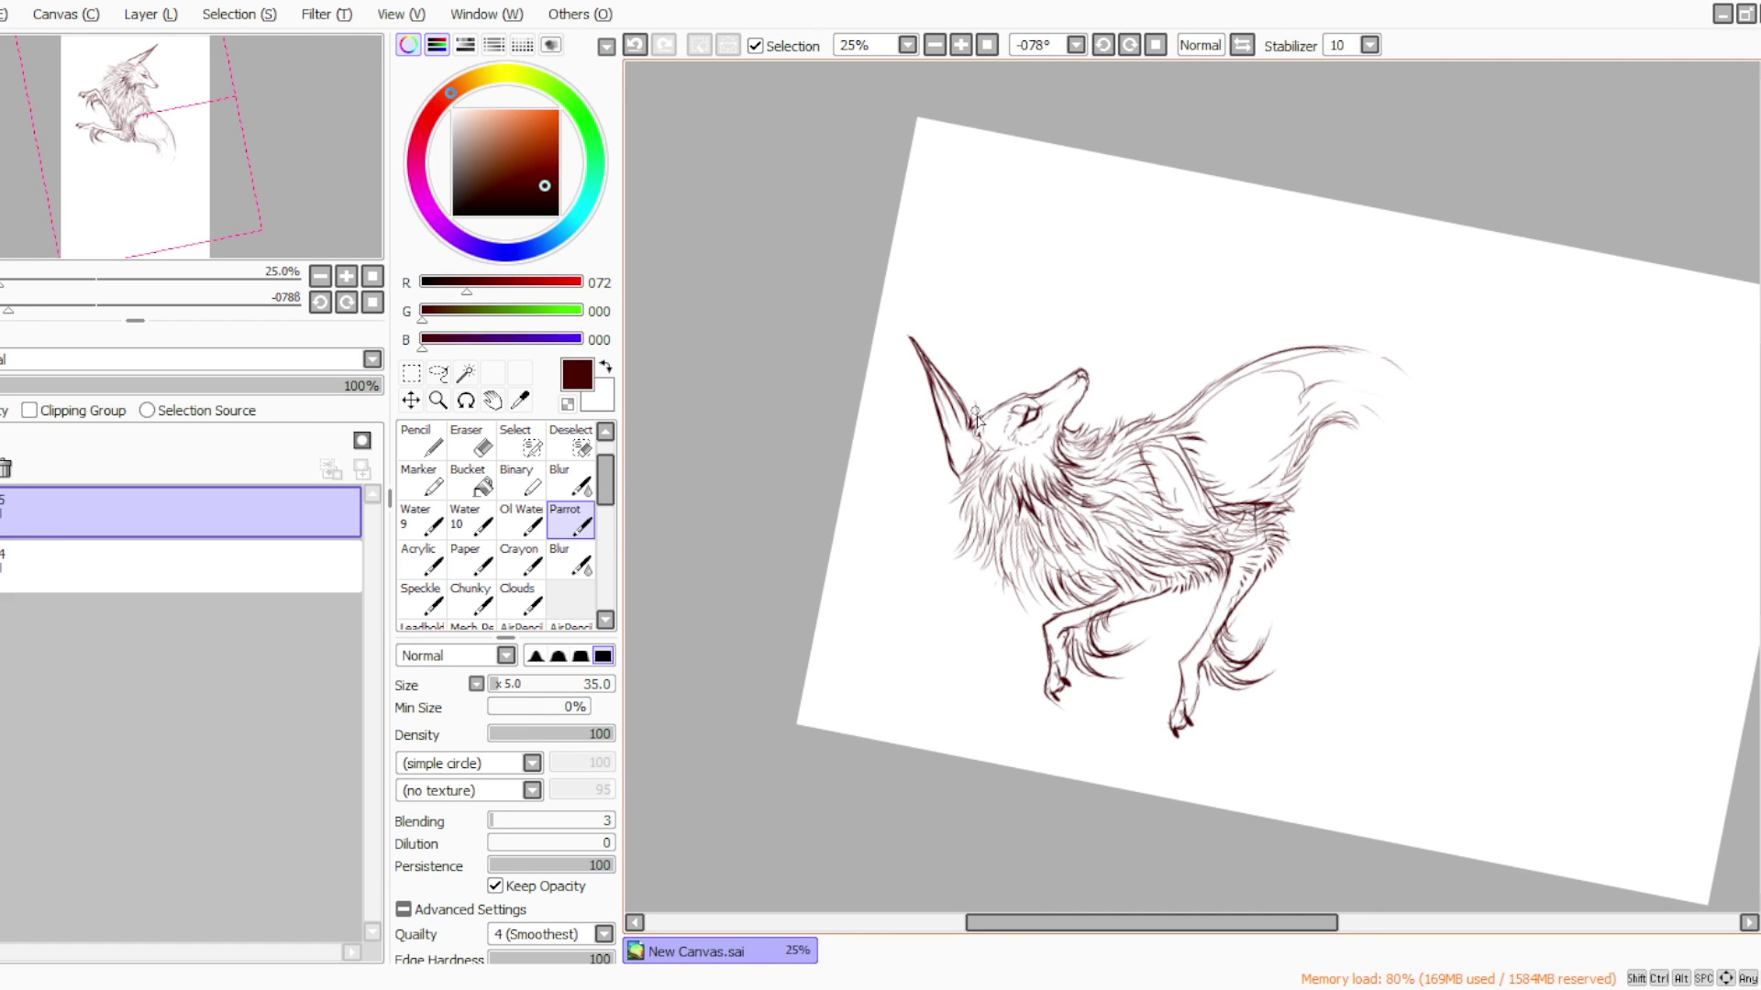
pyautogui.moveTo(974, 414)
pyautogui.mouseDown()
pyautogui.moveTo(956, 345)
pyautogui.moveTo(984, 391)
pyautogui.mouseUp()
pyautogui.moveTo(944, 325); pyautogui.dragTo(986, 395)
pyautogui.moveTo(949, 327); pyautogui.dragTo(997, 404)
pyautogui.click(1156, 45)
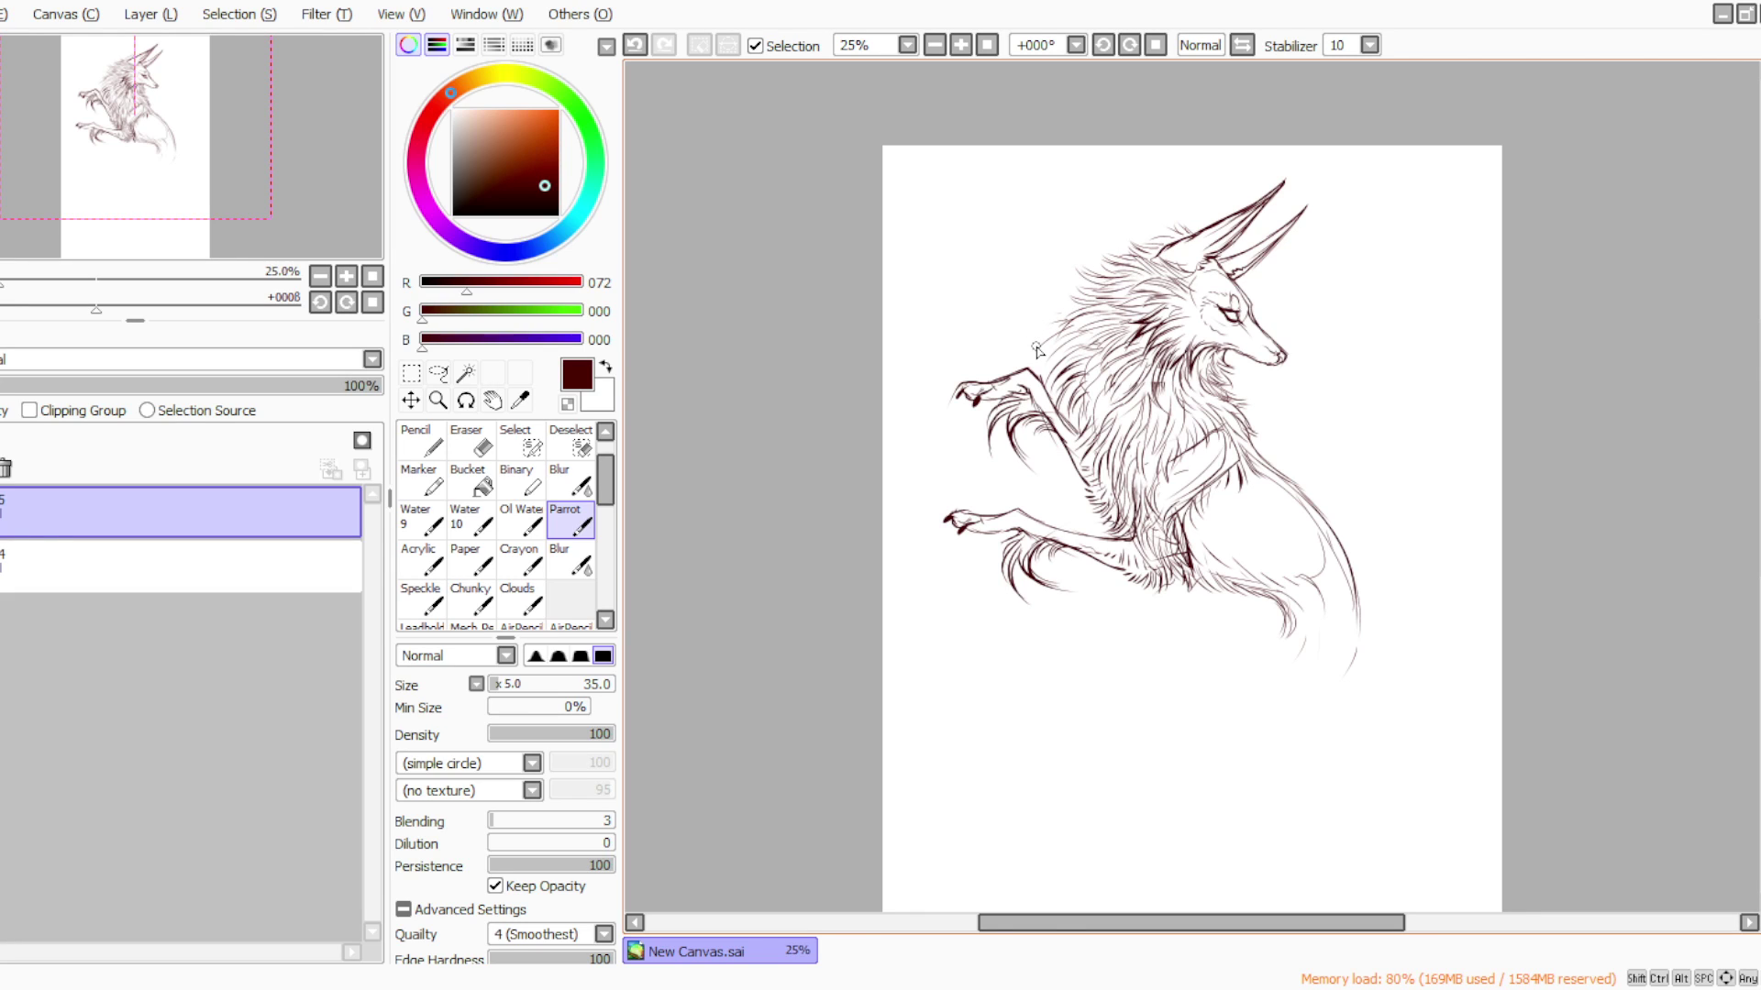
# Merge the ear layer with the sketch, flip the drawing horizontally, and move it to the right on the canvas
pyautogui.click(147, 13)
pyautogui.click(167, 250)
pyautogui.click(147, 13)
pyautogui.click(167, 431)
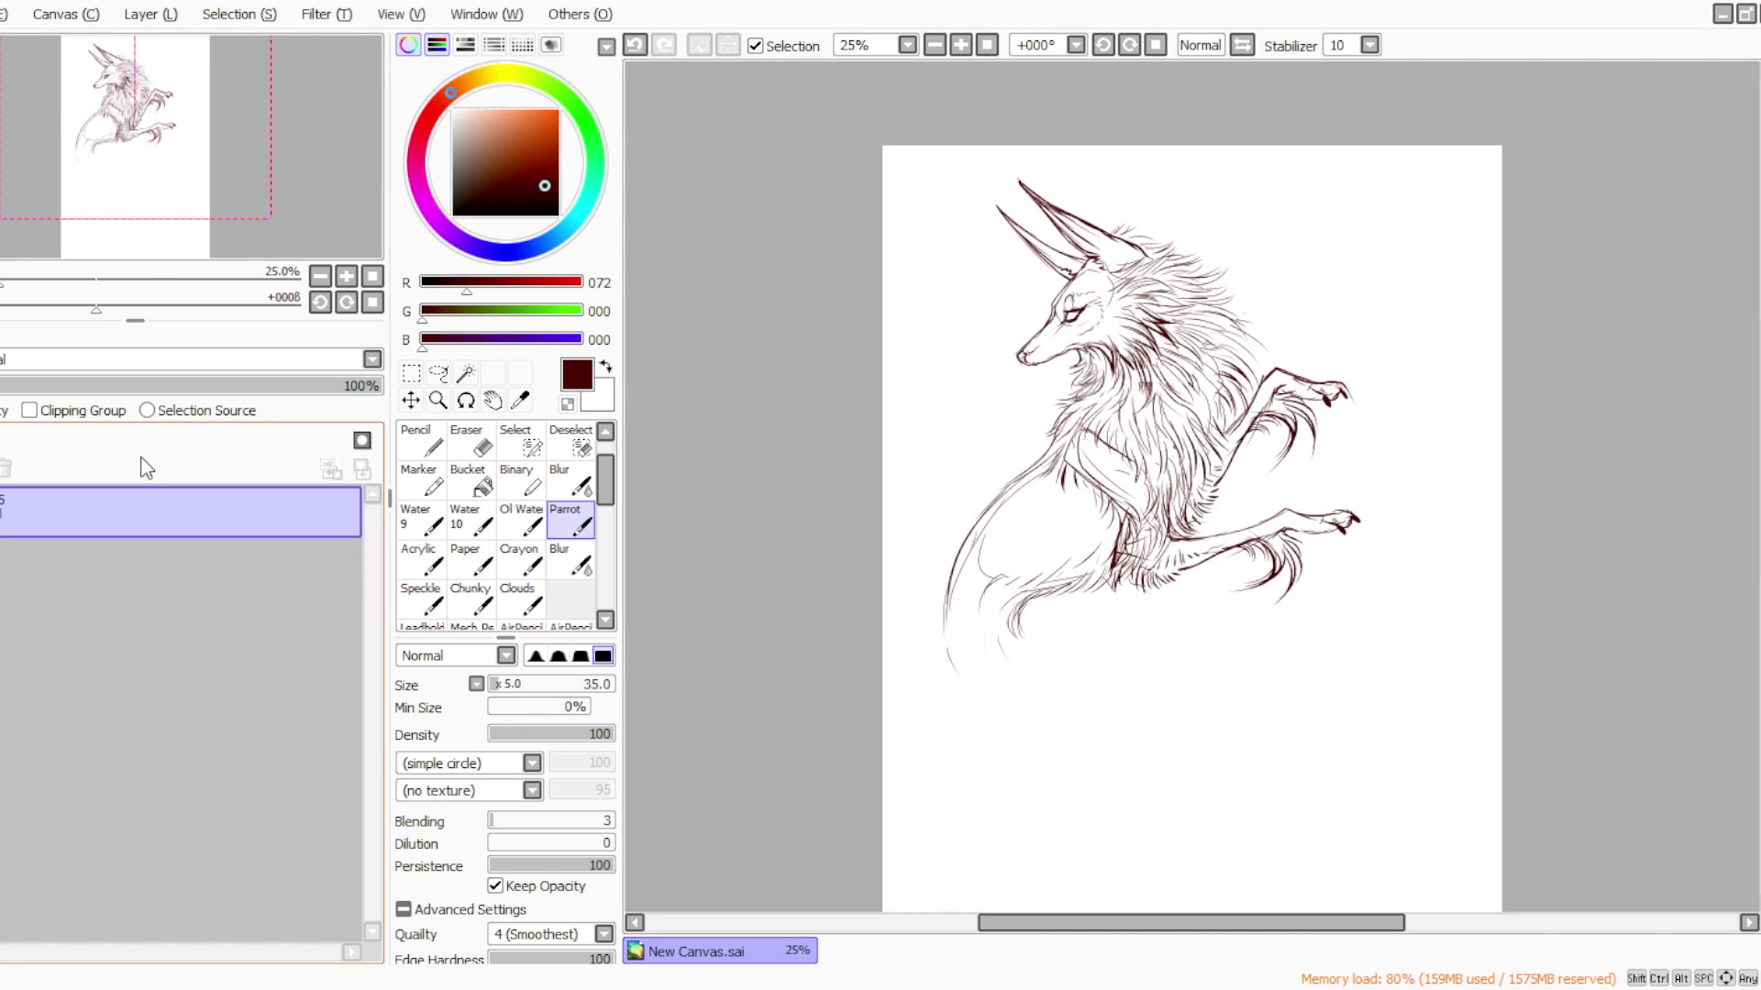
pyautogui.hotkey('ctrl', 't')
pyautogui.moveTo(998, 567); pyautogui.dragTo(1076, 570)
pyautogui.click(436, 828)
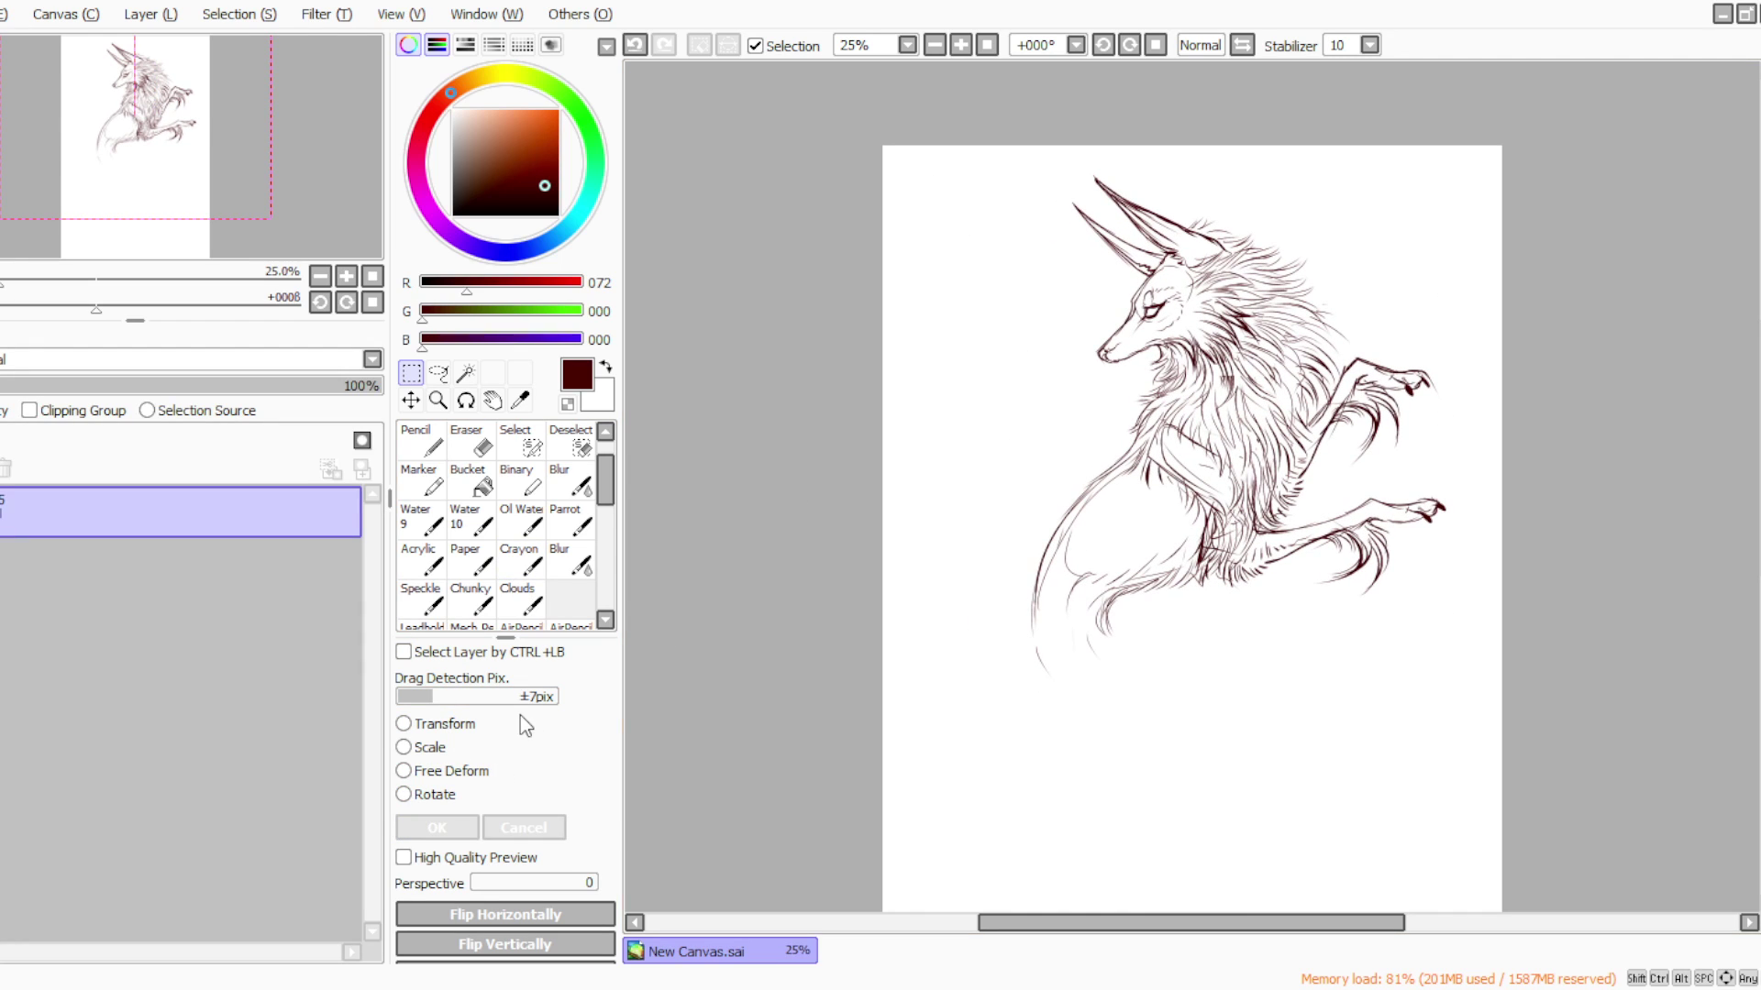
# Lasso the head with its ears and upper mane, scale them down slightly and rotate them so the snout tilts lower
pyautogui.click(438, 373)
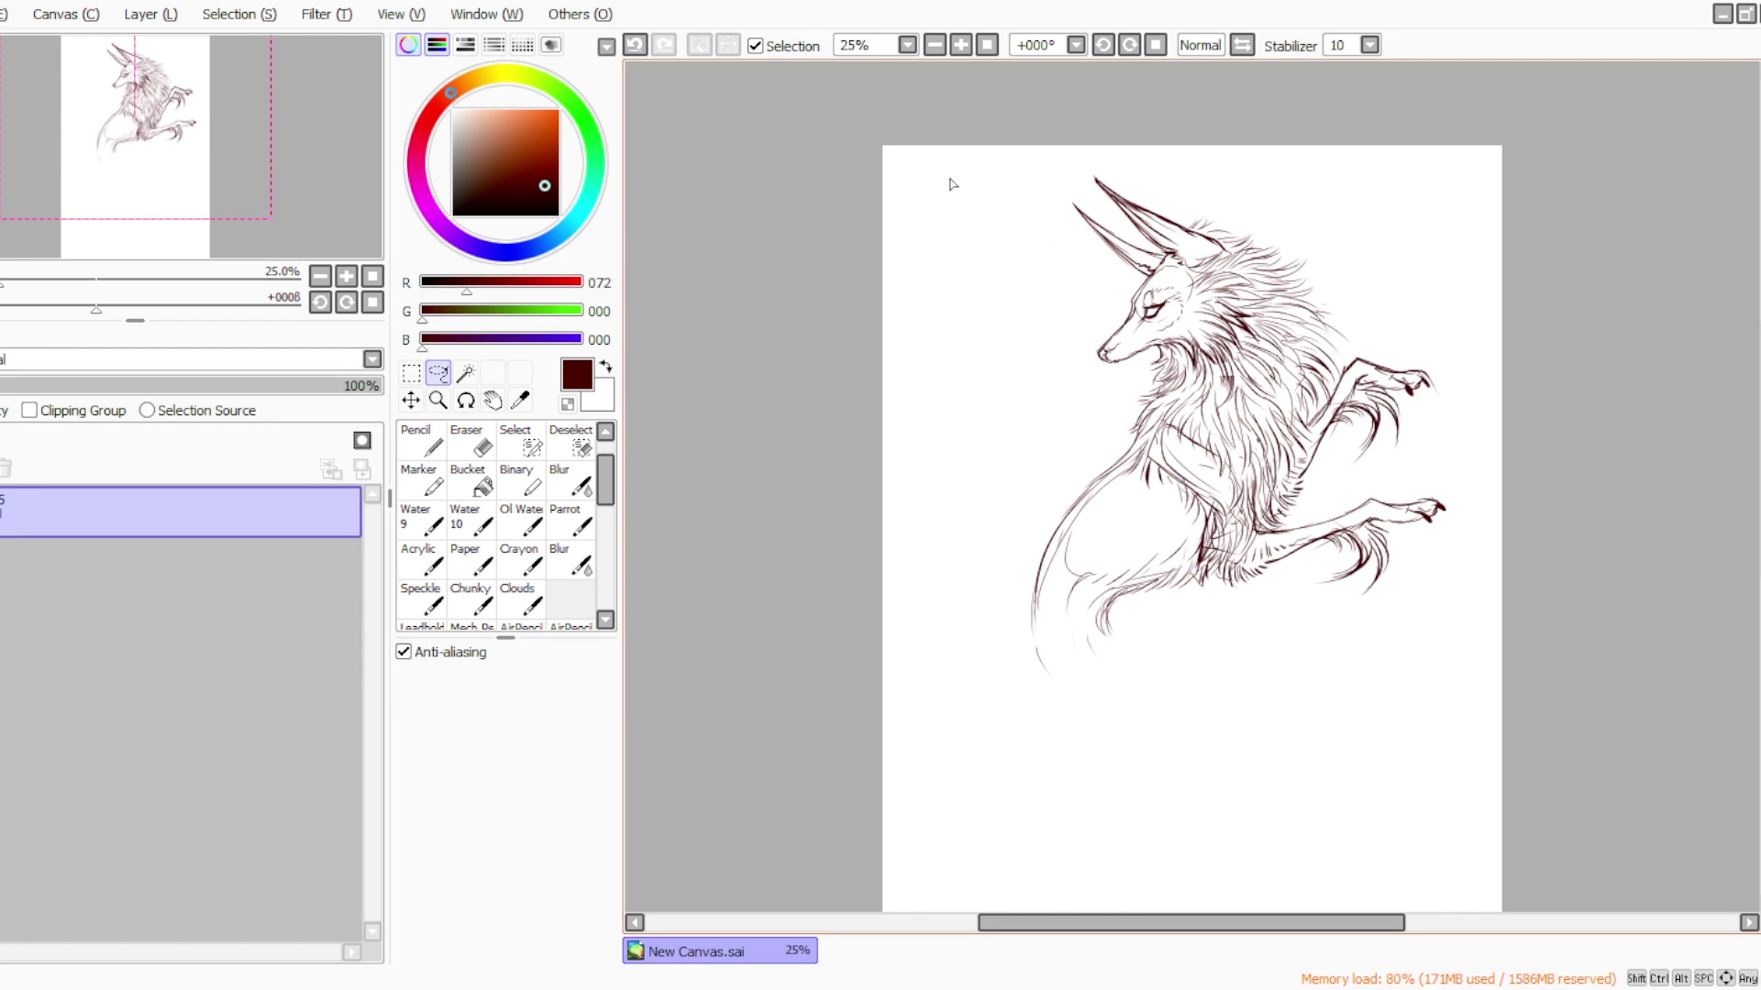
pyautogui.moveTo(1204, 176)
pyautogui.mouseDown()
pyautogui.moveTo(1314, 291)
pyautogui.moveTo(1207, 389)
pyautogui.moveTo(1049, 380)
pyautogui.moveTo(1036, 138)
pyautogui.mouseUp()
pyautogui.click(411, 373)
pyautogui.click(408, 747)
pyautogui.moveTo(1315, 385); pyautogui.dragTo(1294, 371)
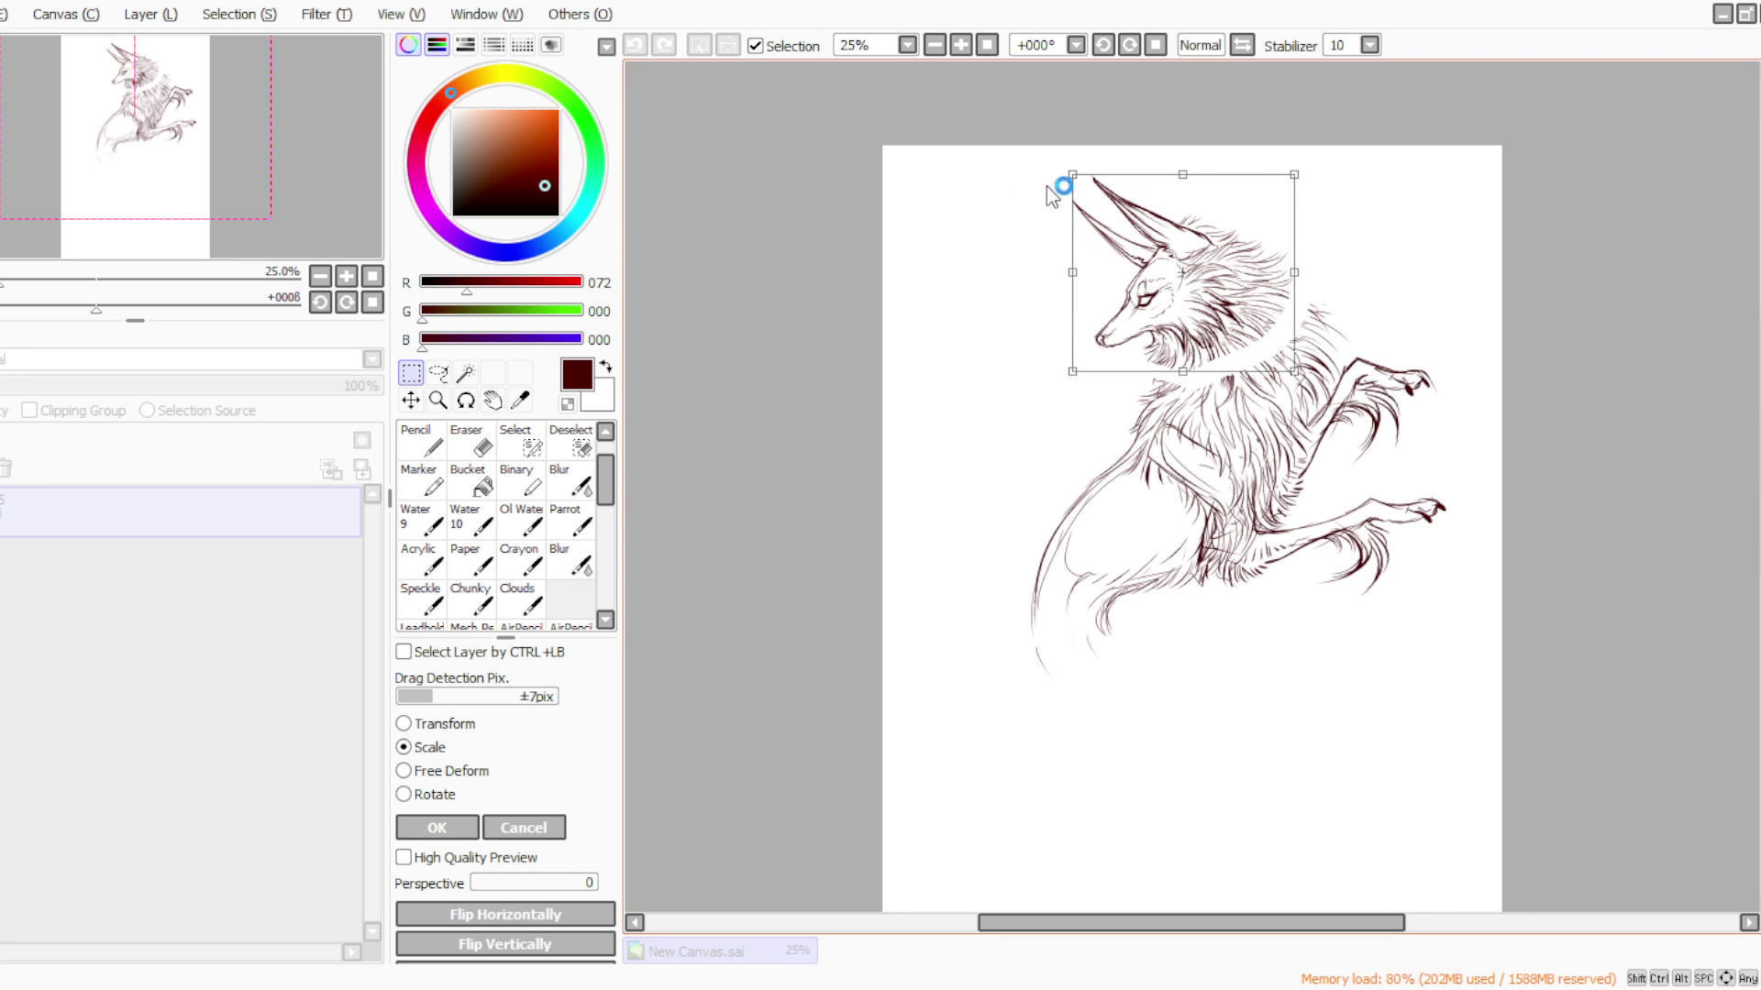
pyautogui.moveTo(1072, 174); pyautogui.dragTo(1068, 169)
pyautogui.moveTo(1146, 332); pyautogui.dragTo(1149, 326)
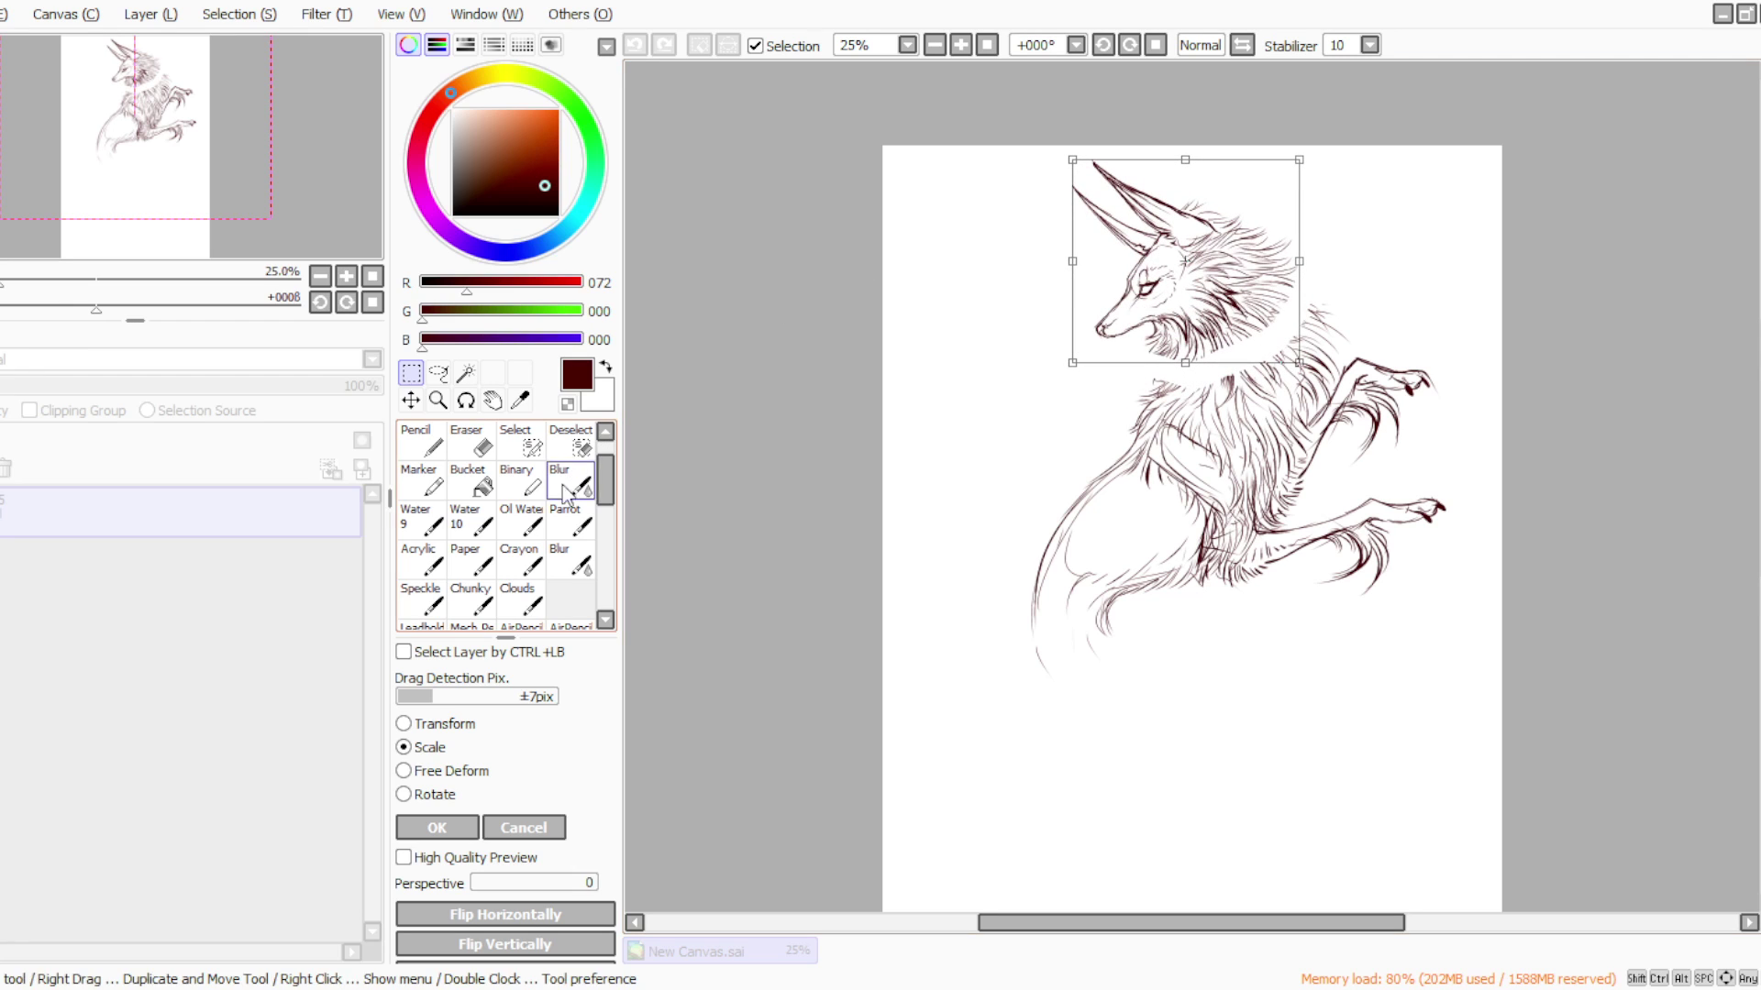
pyautogui.click(404, 794)
pyautogui.moveTo(1042, 313); pyautogui.dragTo(1106, 358)
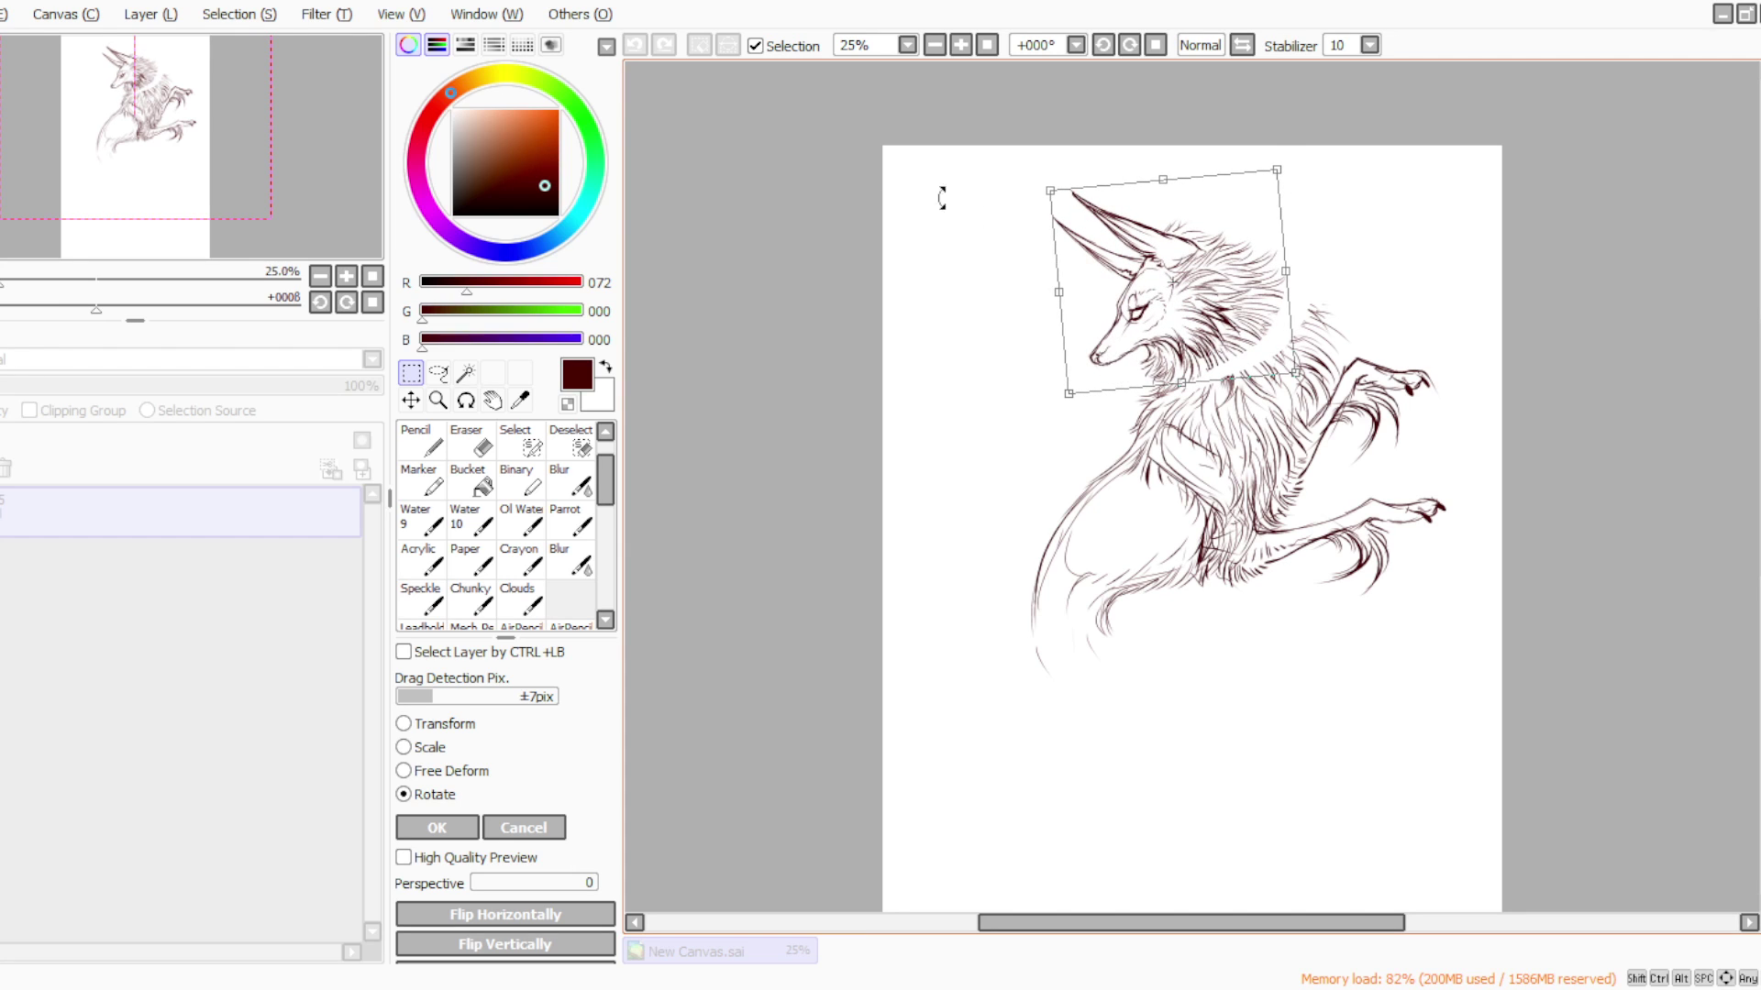
pyautogui.click(445, 823)
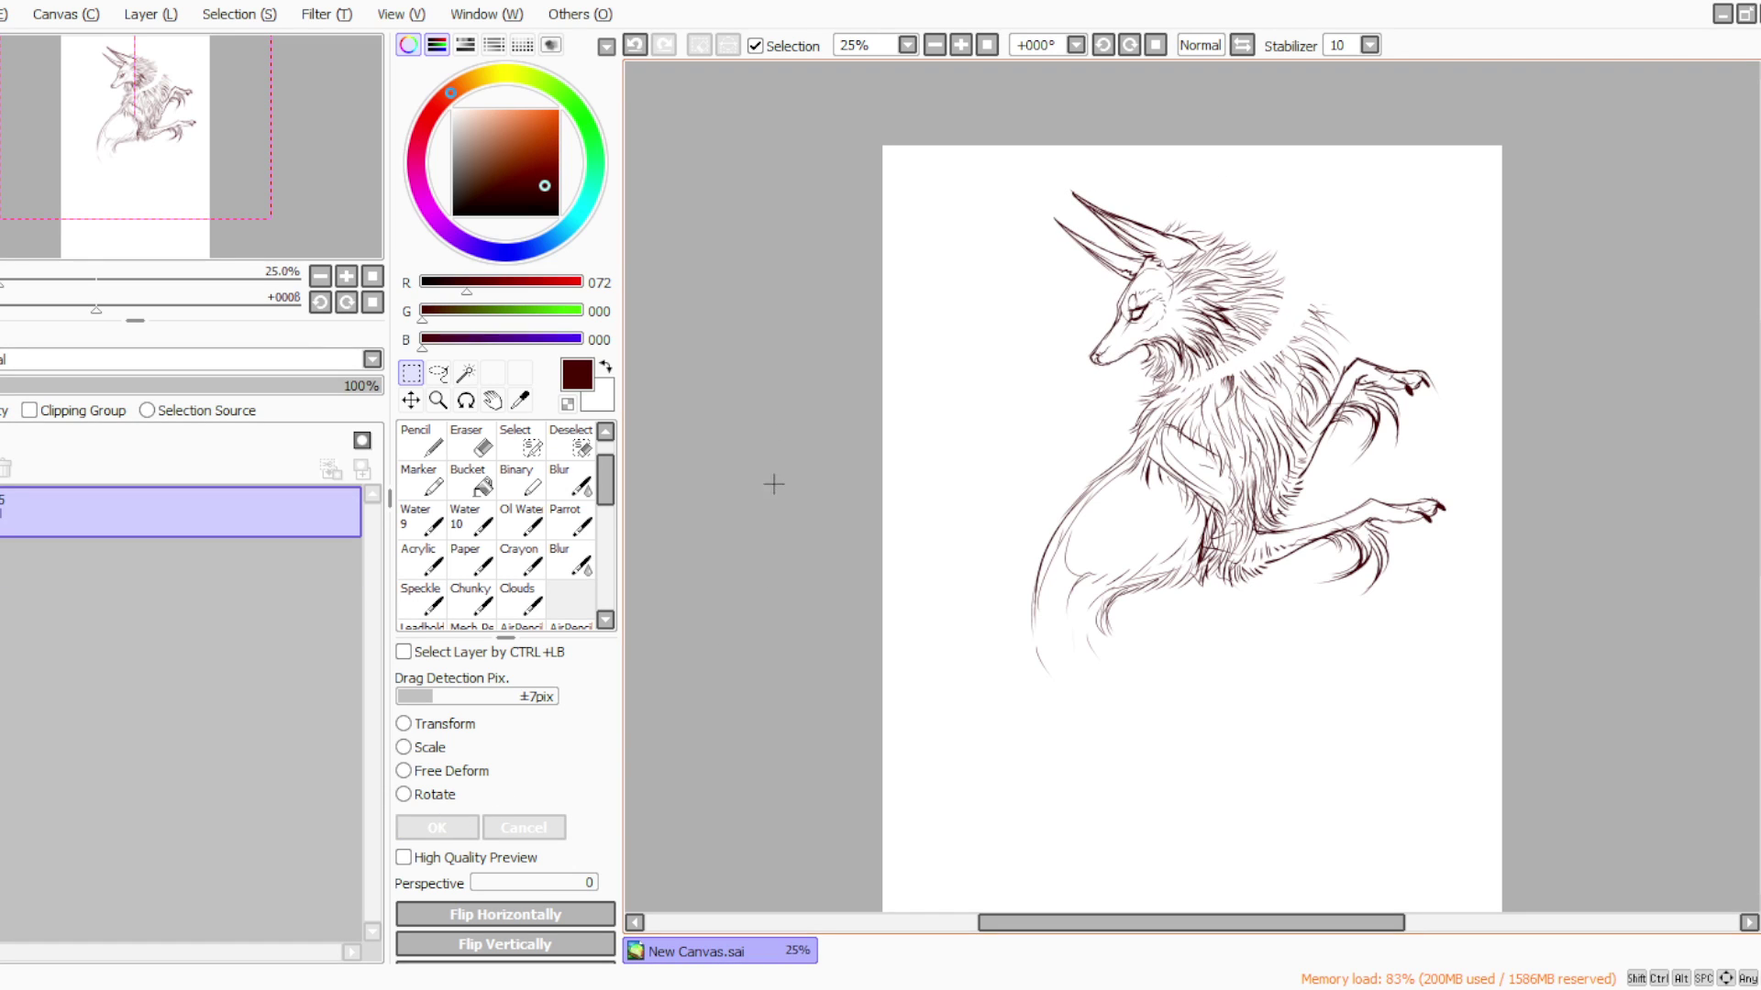
# Fill the blank gap between the head's mane and the chest with dark fur strokes so the neck joins the body
pyautogui.click(570, 520)
pyautogui.click(1135, 47)
pyautogui.click(1130, 45)
pyautogui.click(1130, 45)
pyautogui.click(1130, 45)
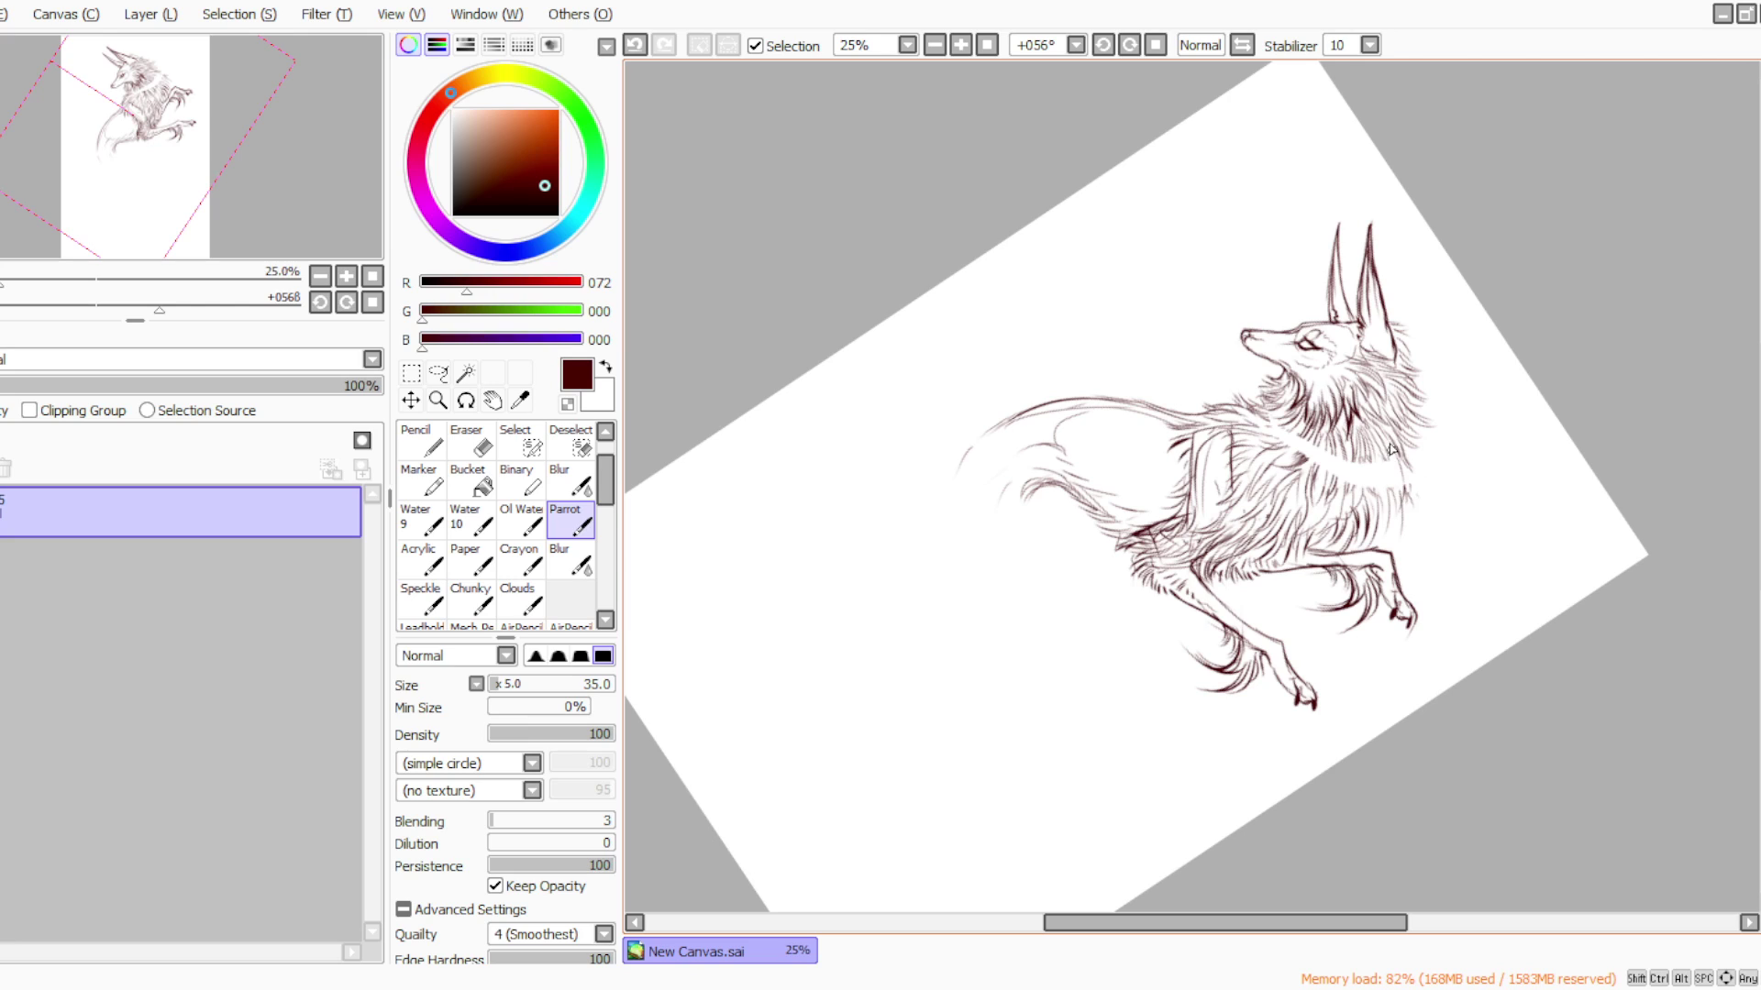
pyautogui.moveTo(1369, 445); pyautogui.dragTo(1355, 498)
pyautogui.moveTo(1355, 450); pyautogui.dragTo(1348, 497)
pyautogui.moveTo(1350, 433); pyautogui.dragTo(1334, 461)
pyautogui.moveTo(1350, 455); pyautogui.dragTo(1313, 497)
pyautogui.moveTo(1321, 430)
pyautogui.mouseDown()
pyautogui.moveTo(1304, 473)
pyautogui.moveTo(1274, 442)
pyautogui.mouseUp()
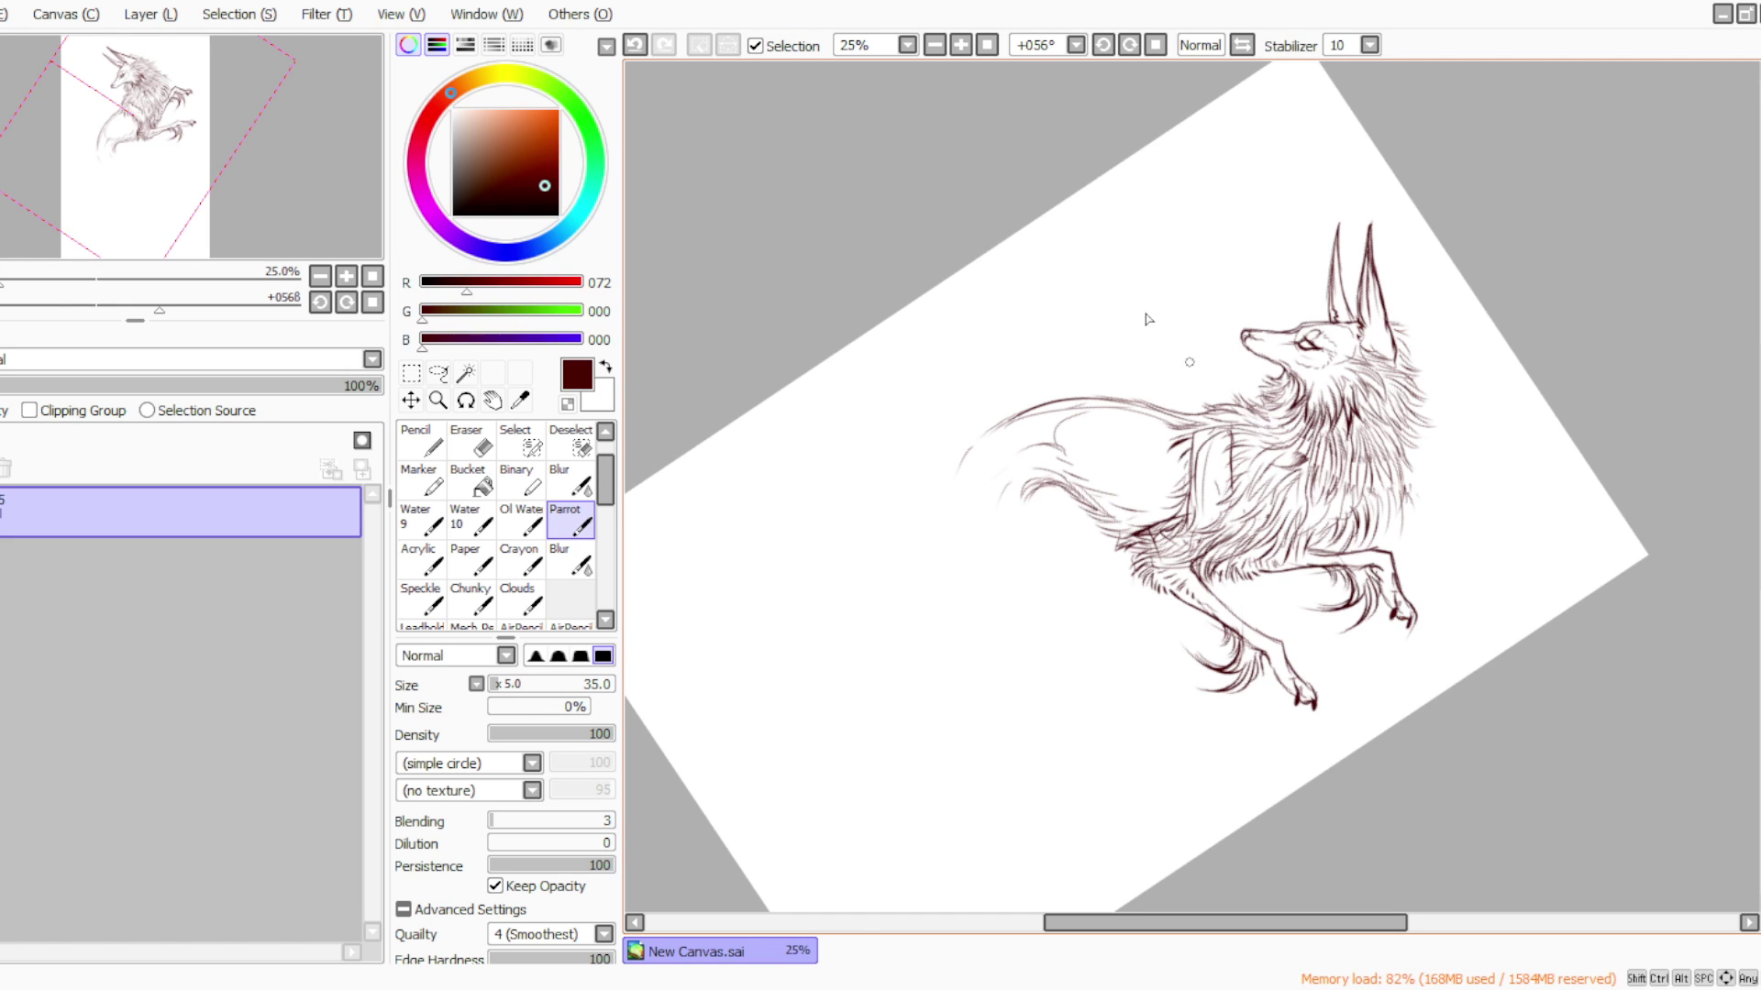
pyautogui.click(1157, 43)
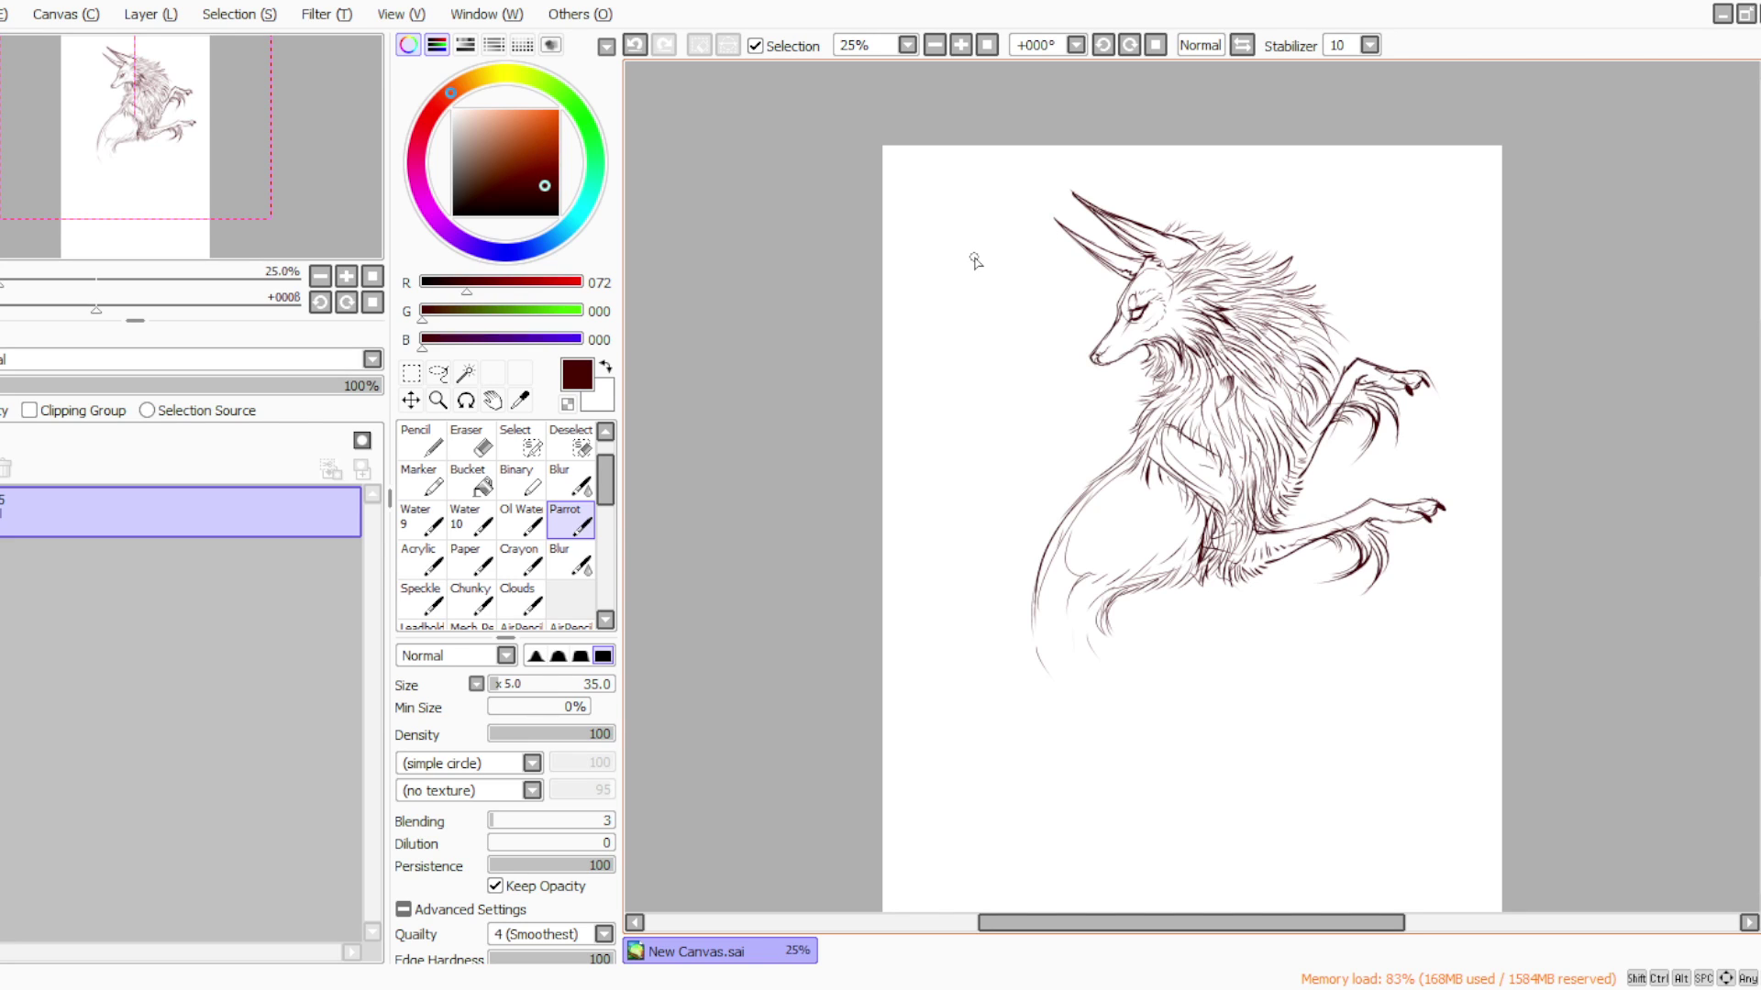
pyautogui.press('e')
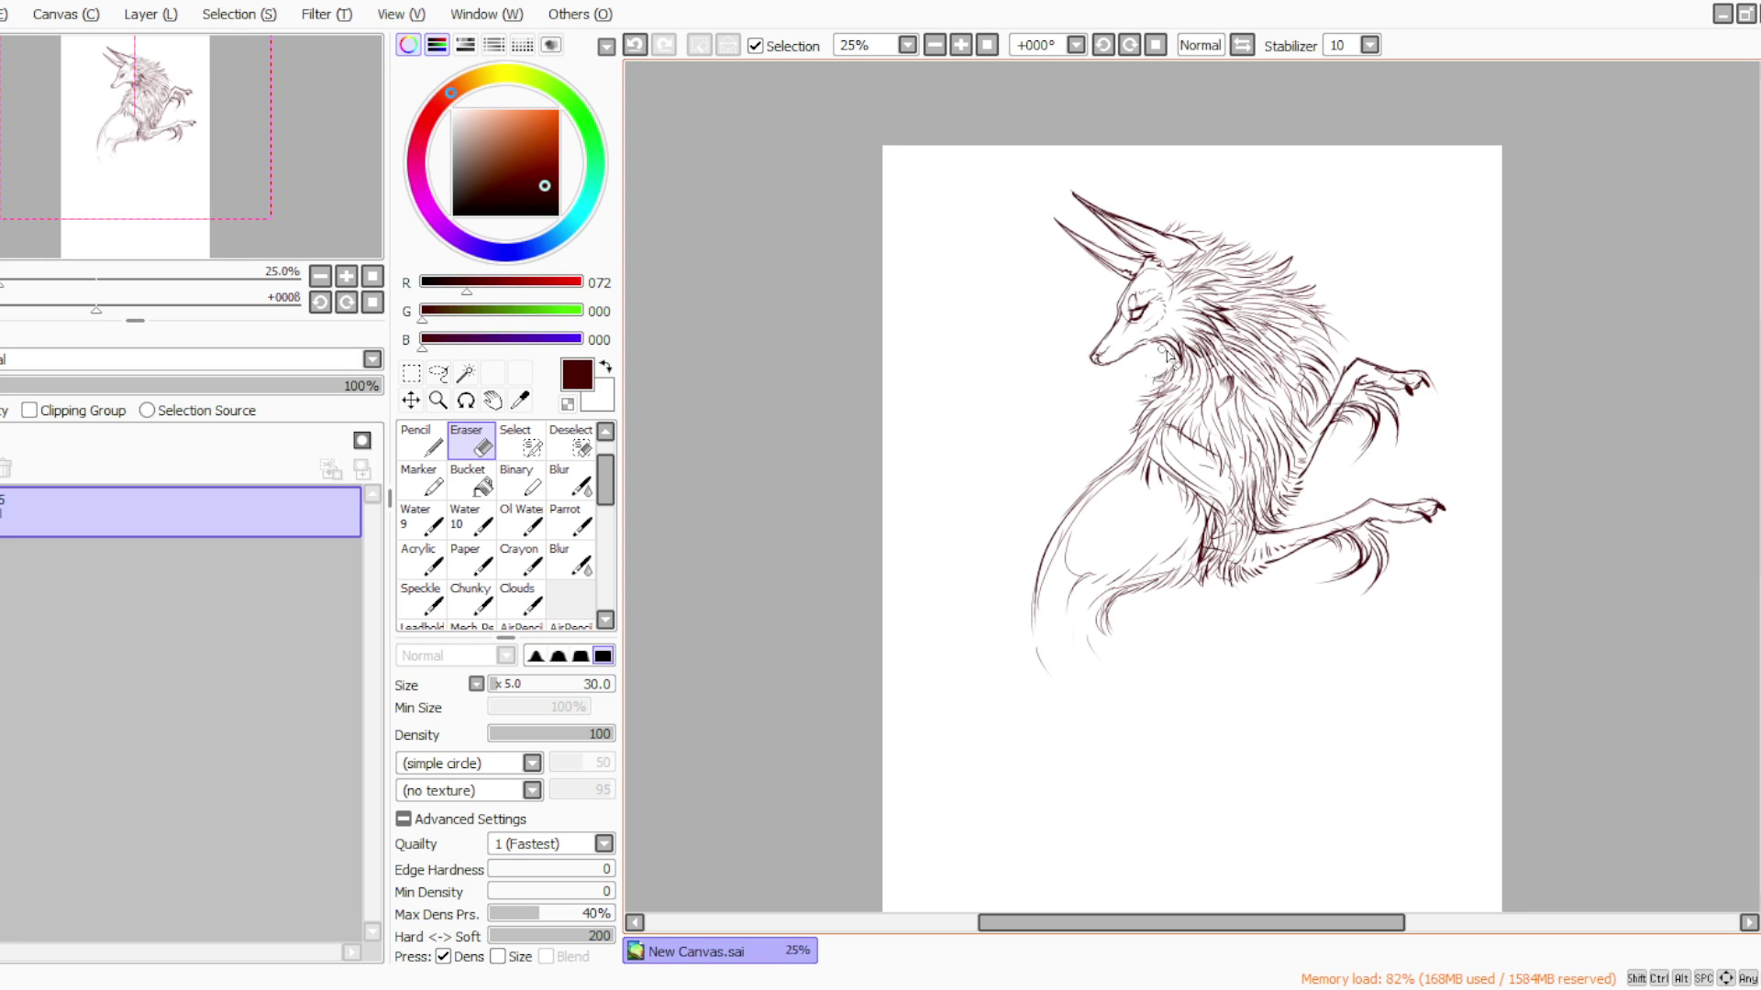
pyautogui.click(577, 530)
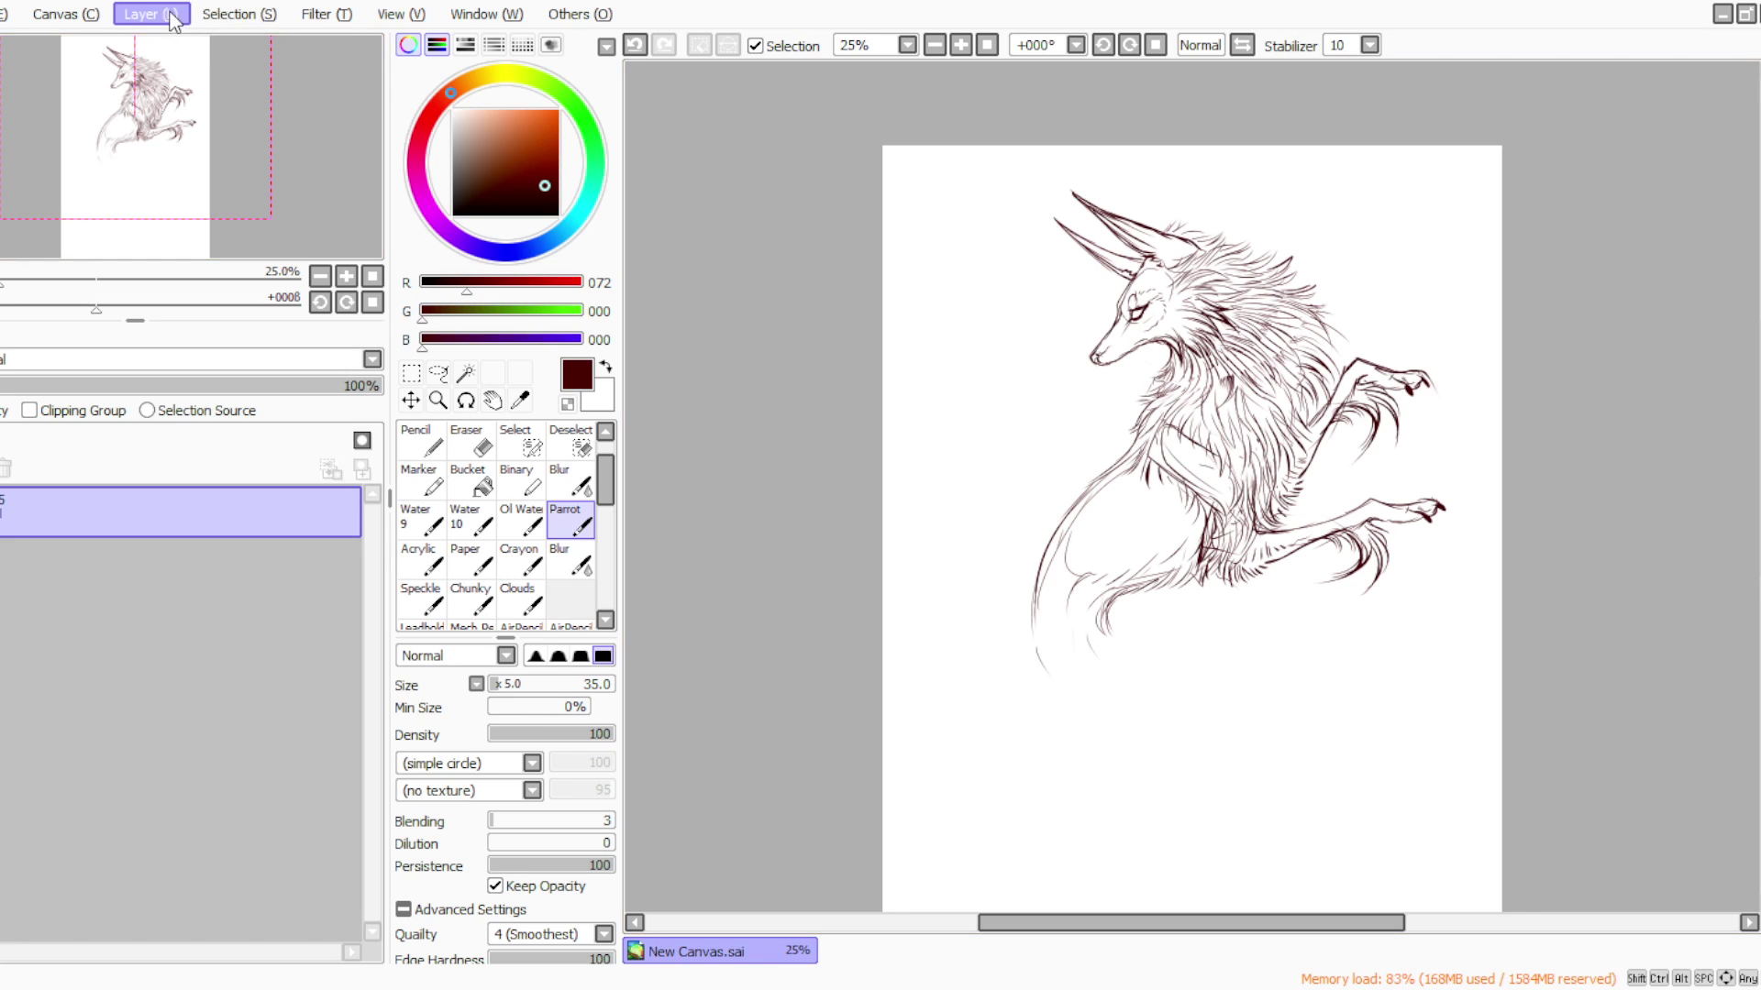
# Flip the whole drawing horizontally and move it up and to the left on the canvas
pyautogui.press('h')
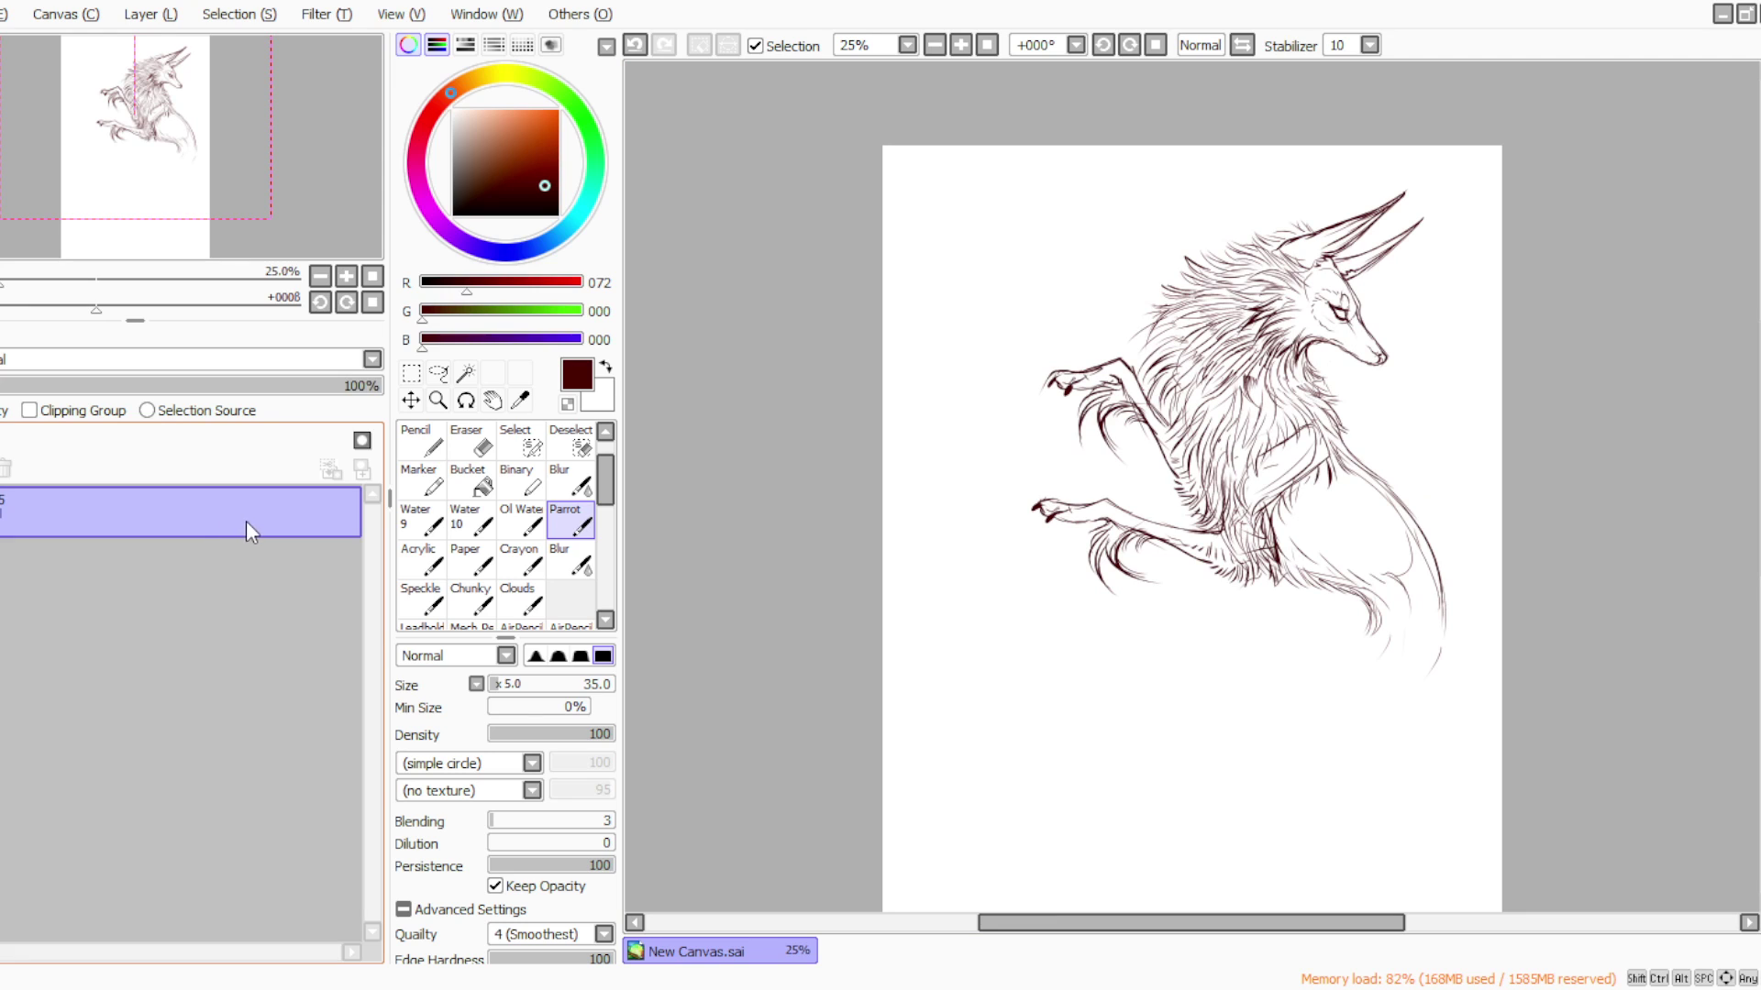
pyautogui.hotkey('ctrl', 't')
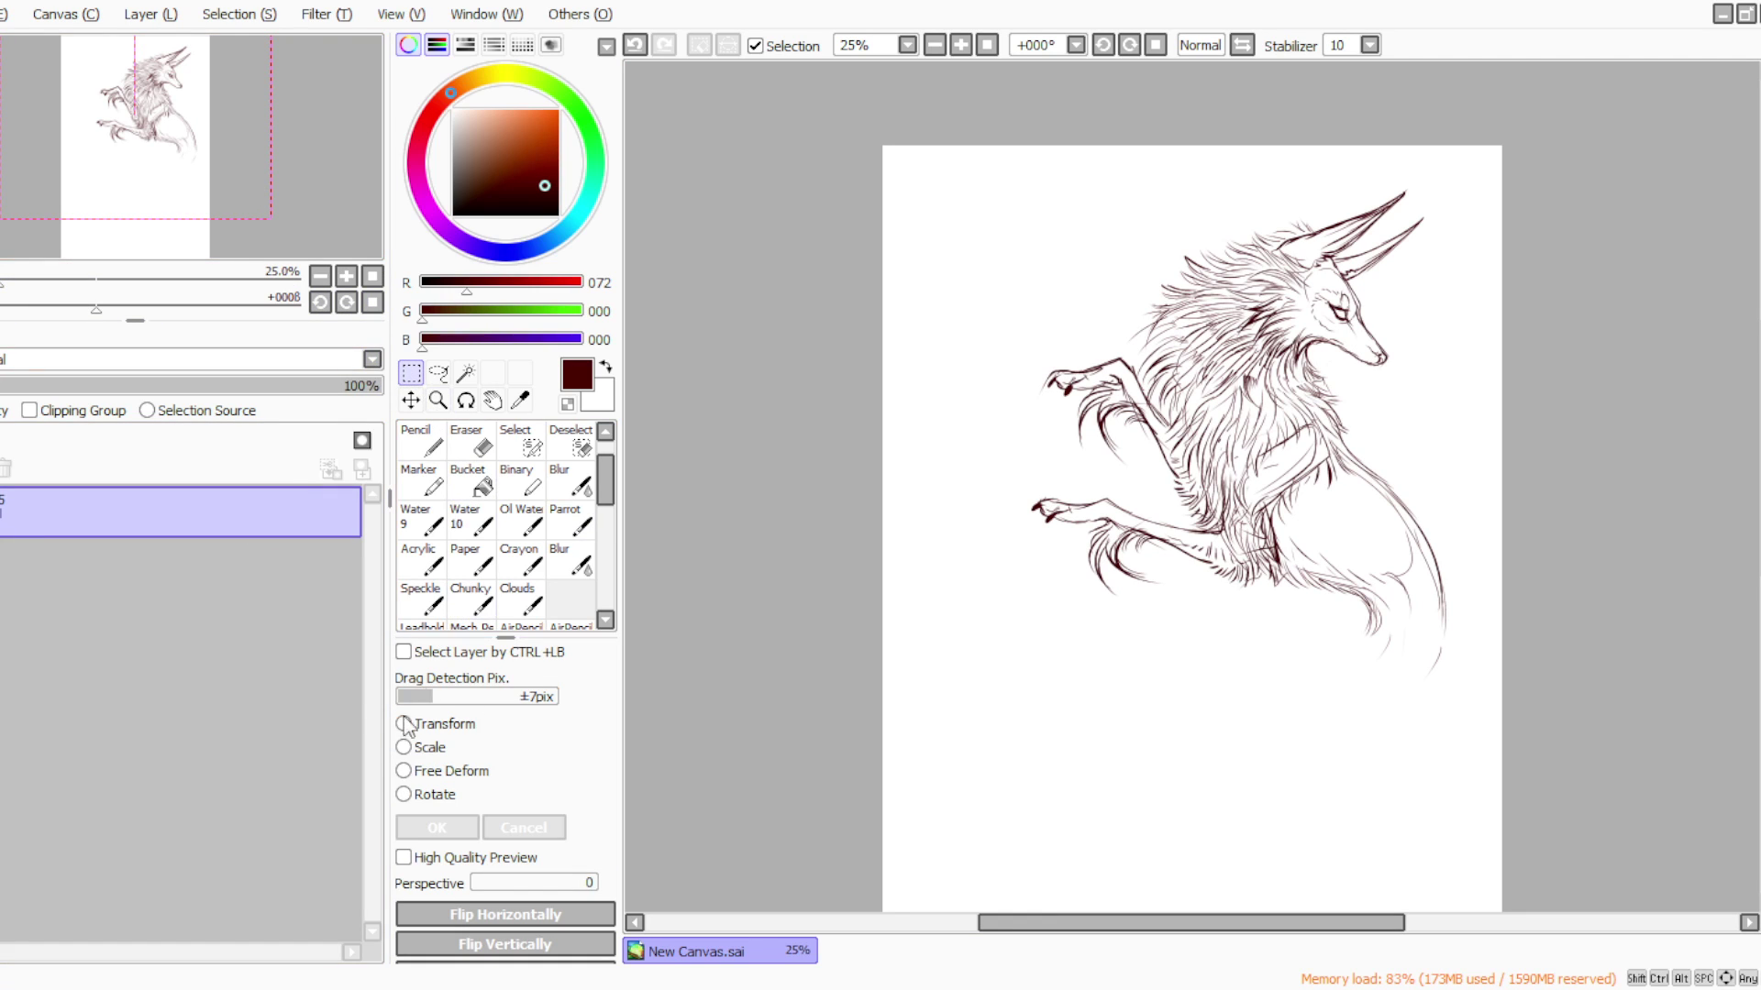
pyautogui.moveTo(1110, 509); pyautogui.dragTo(990, 473)
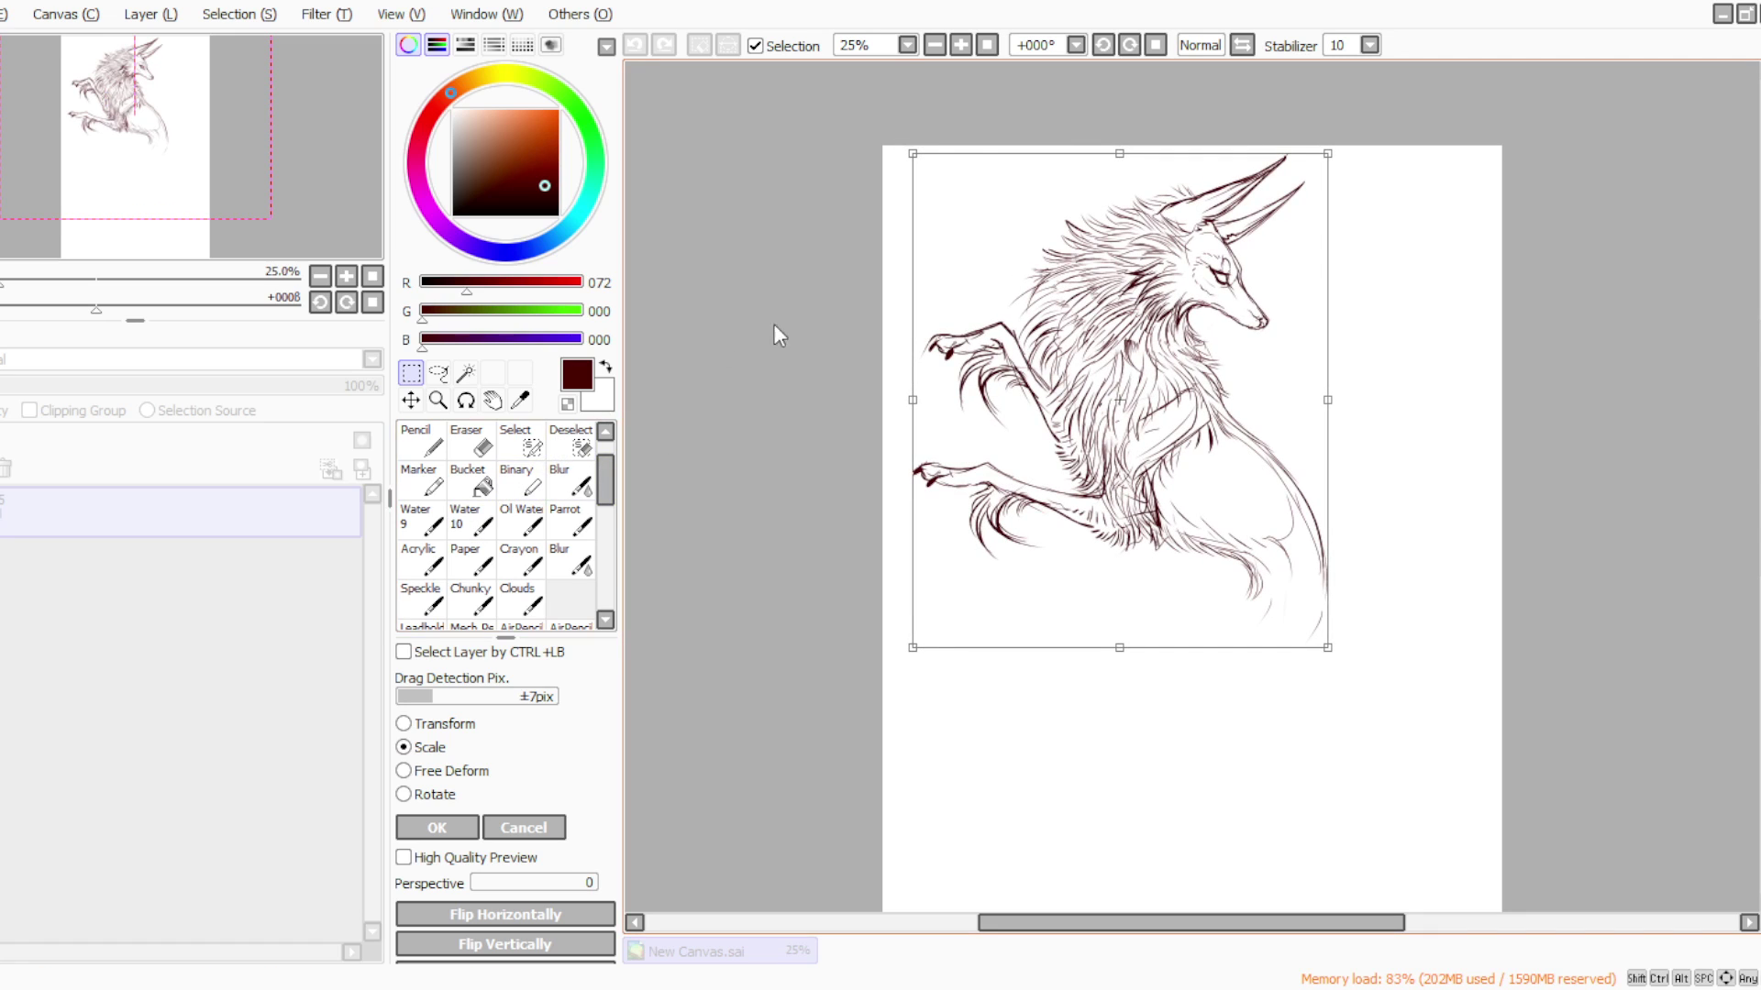
pyautogui.click(935, 45)
pyautogui.moveTo(1563, 421); pyautogui.dragTo(1483, 268)
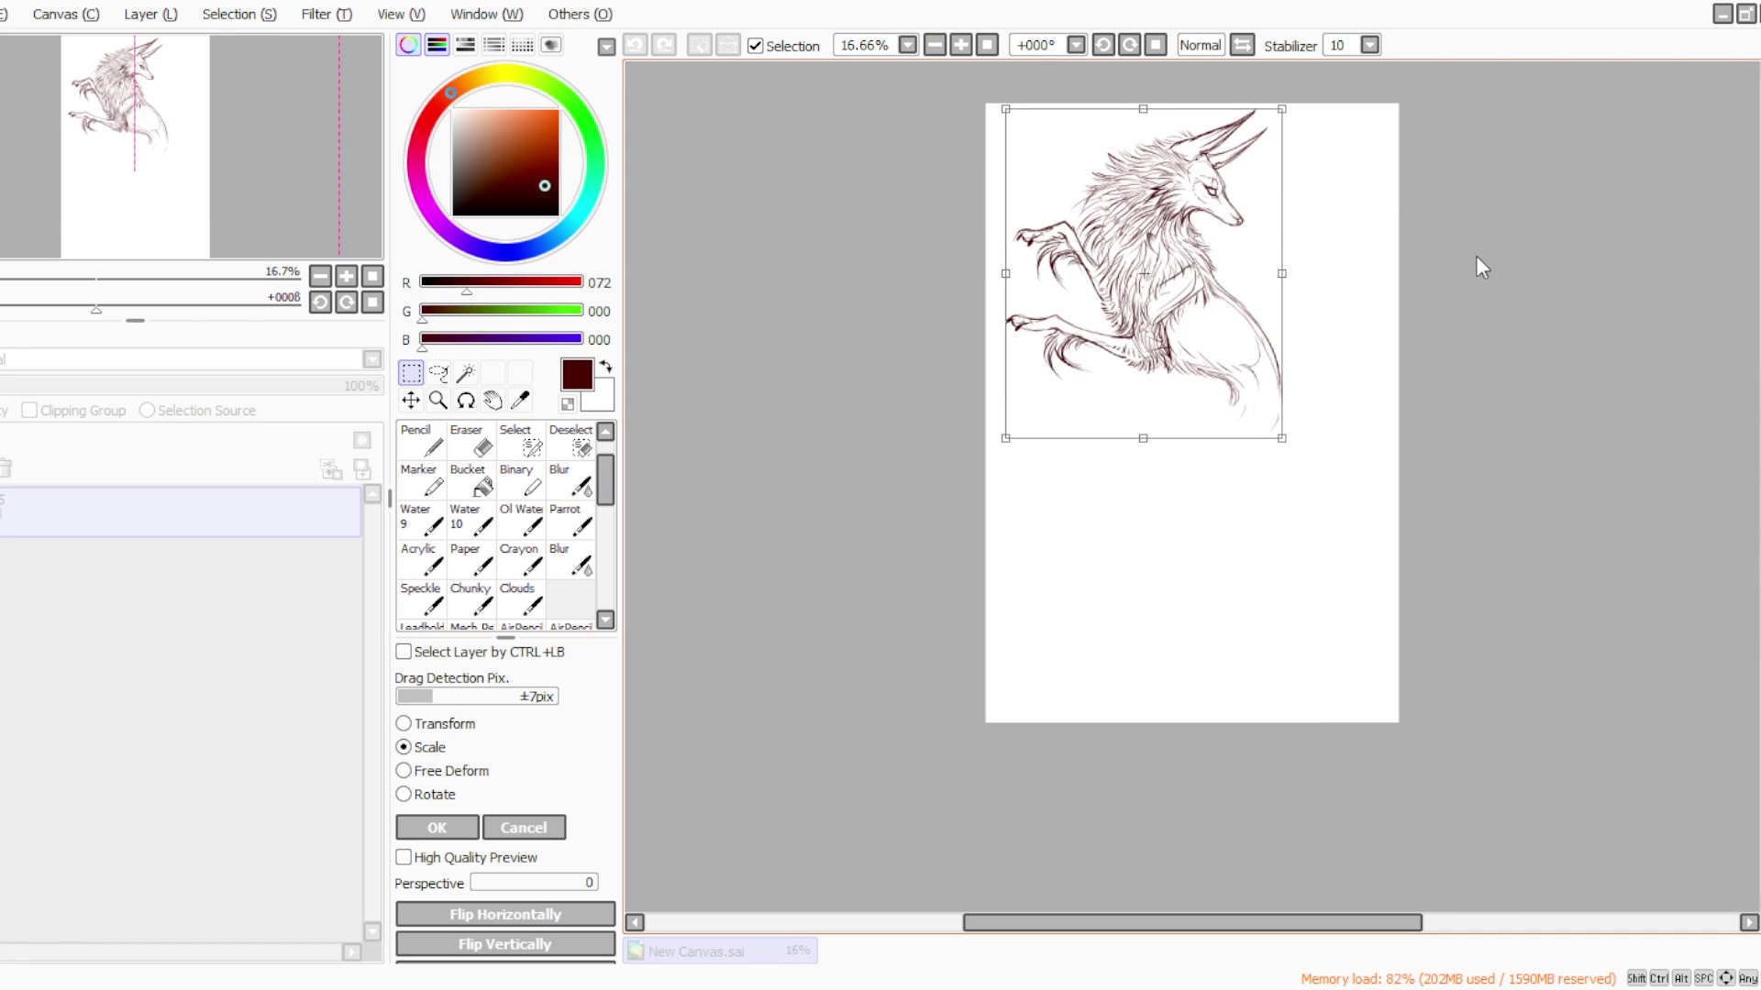
pyautogui.click(960, 45)
pyautogui.scroll(3, 1498, 166)
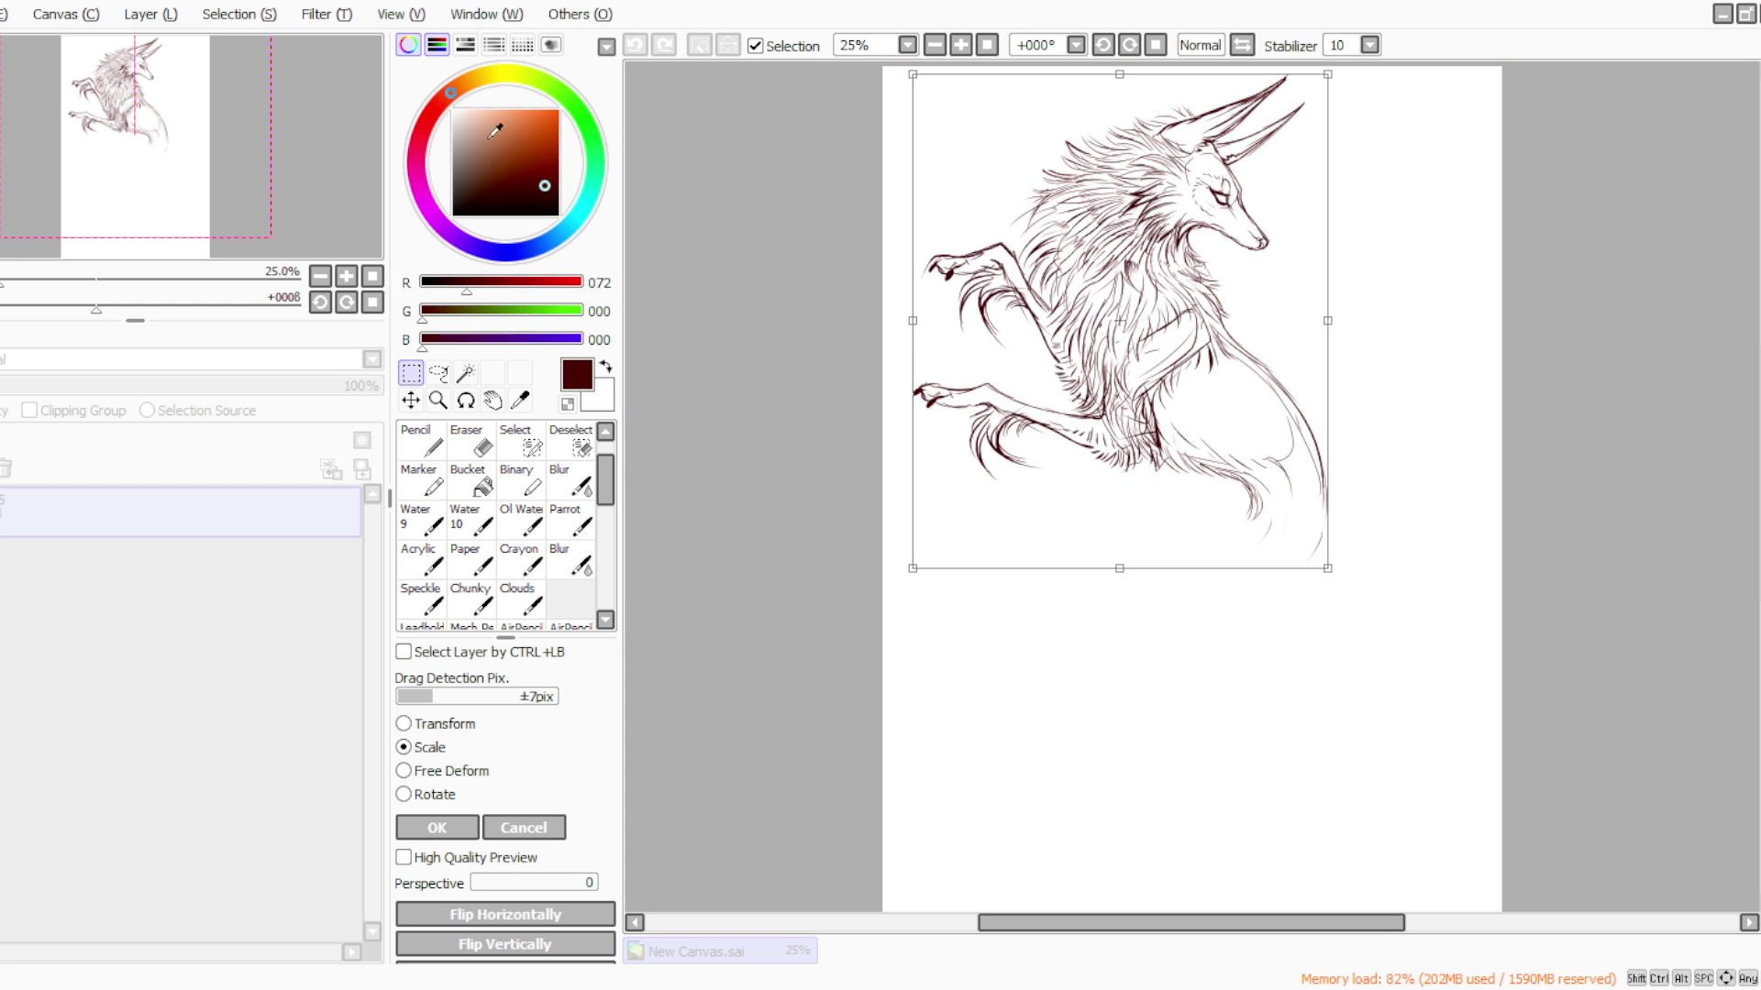
# Scale the whole drawing down slightly, rotate it a few degrees counterclockwise, and apply the transformation
pyautogui.moveTo(991, 248); pyautogui.dragTo(1001, 269)
pyautogui.moveTo(923, 95); pyautogui.dragTo(957, 132)
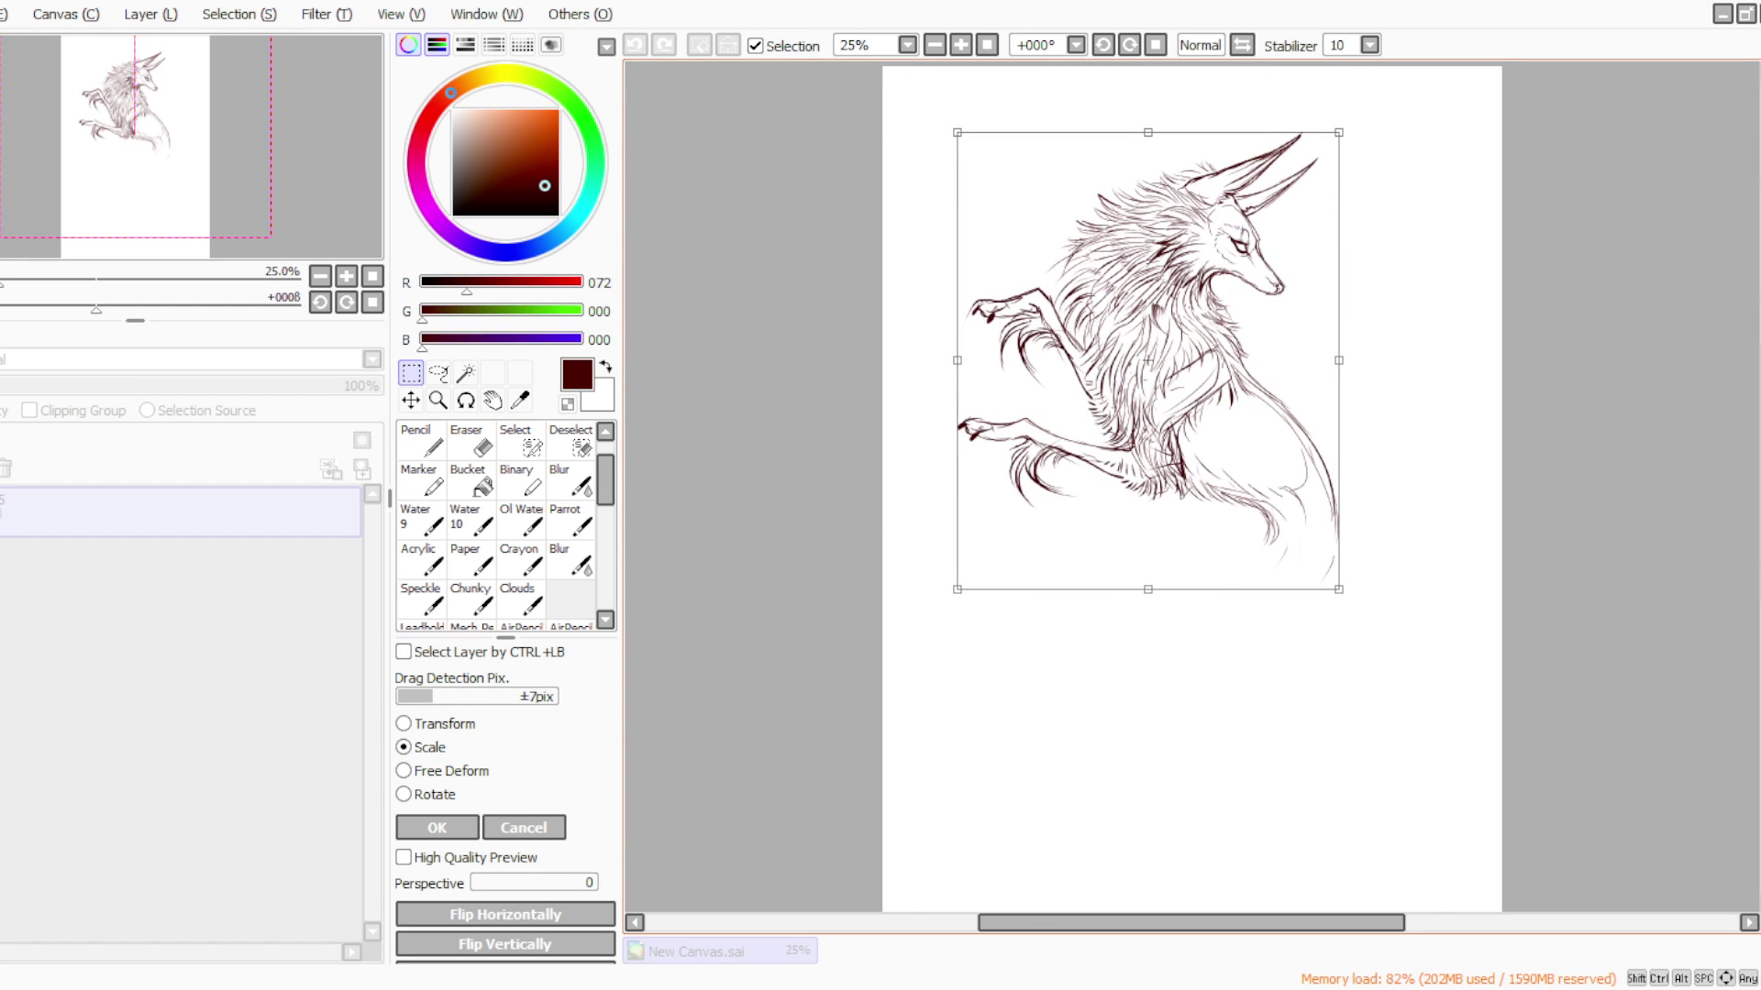
pyautogui.scroll(1, 1561, 427)
pyautogui.click(404, 794)
pyautogui.moveTo(901, 350)
pyautogui.mouseDown()
pyautogui.moveTo(943, 376)
pyautogui.moveTo(920, 386)
pyautogui.mouseUp()
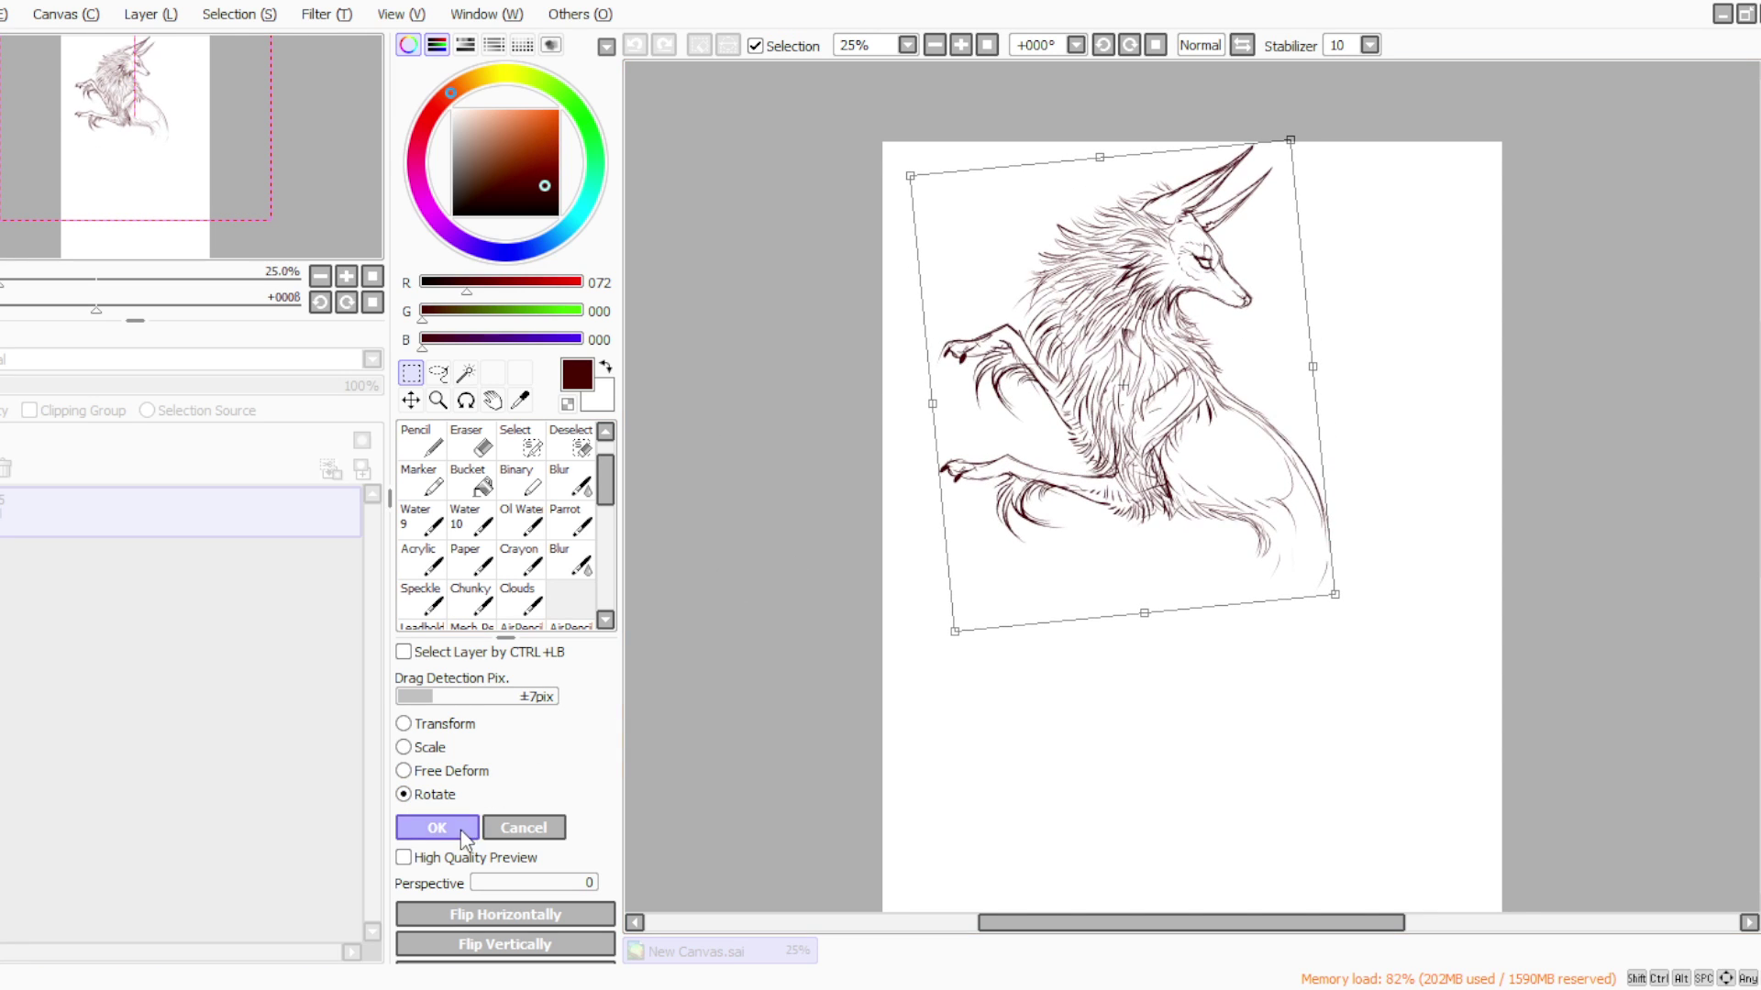
pyautogui.click(436, 827)
# On a new layer, extend the back contour down around the haunch and sketch the hind leg's thigh, knee and front shin line
pyautogui.click(571, 521)
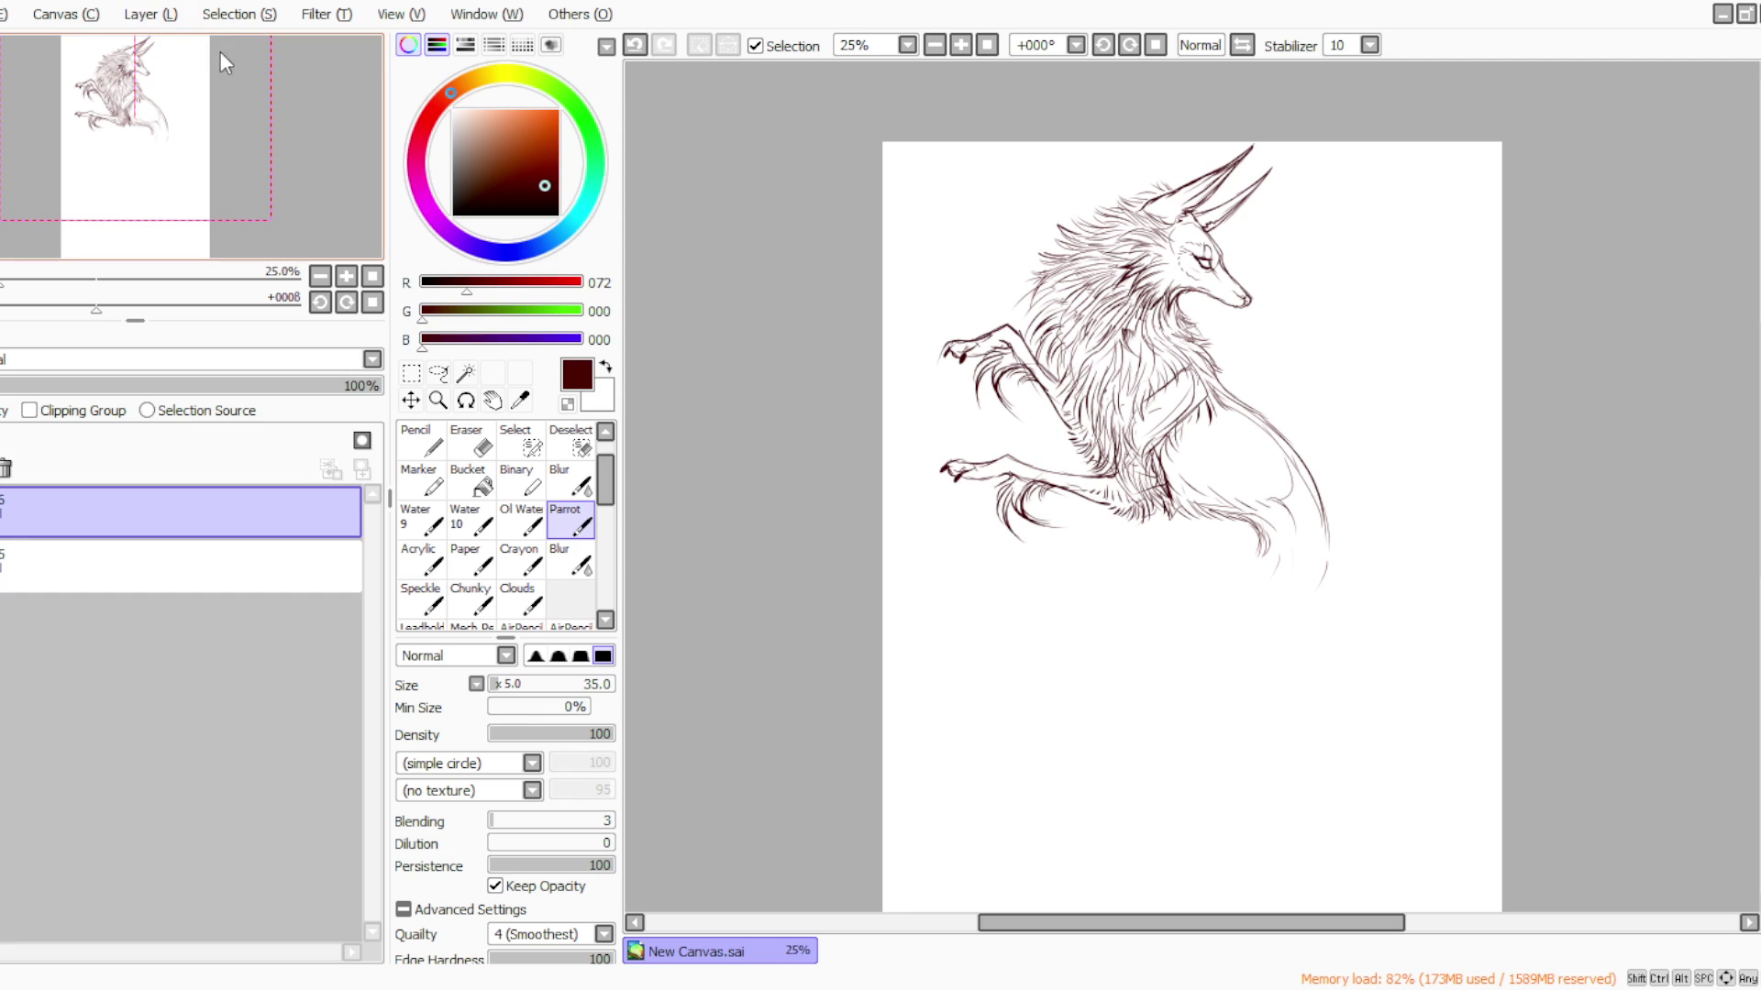
pyautogui.scroll(-3, 1191, 458)
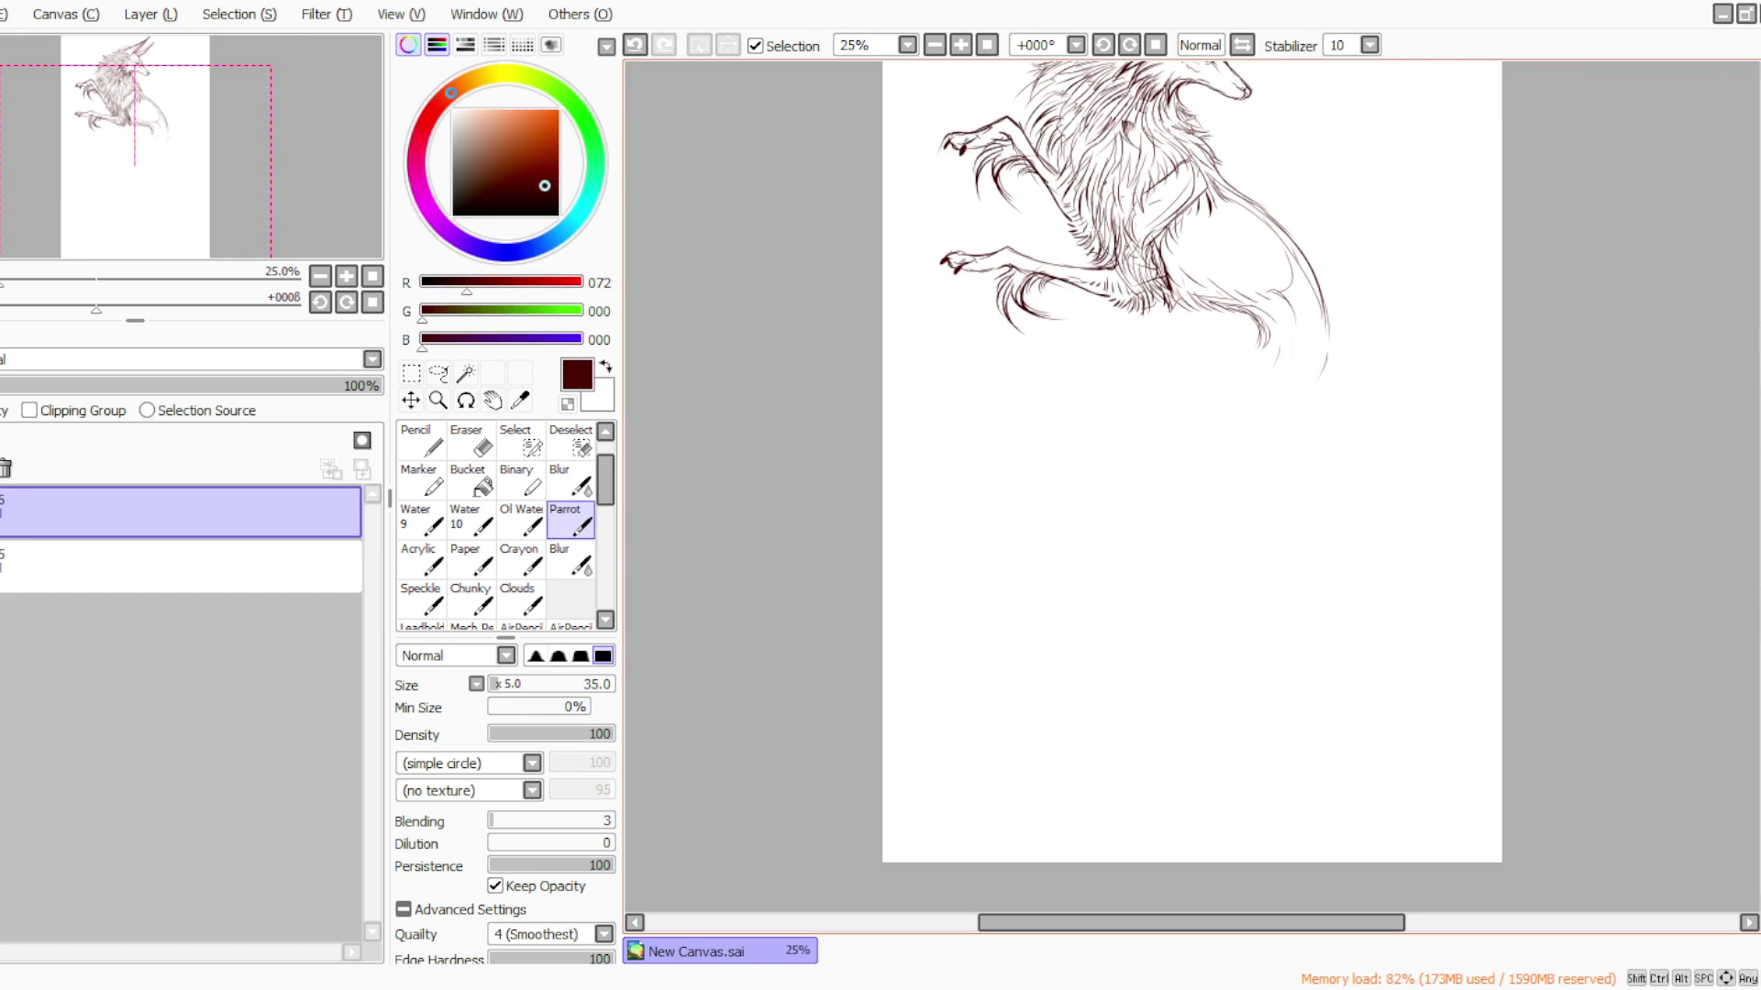
pyautogui.moveTo(1325, 307); pyautogui.dragTo(1331, 377)
pyautogui.moveTo(1326, 307); pyautogui.dragTo(1313, 392)
pyautogui.moveTo(1272, 317)
pyautogui.mouseDown()
pyautogui.moveTo(1244, 352)
pyautogui.moveTo(1262, 325)
pyautogui.moveTo(1234, 345)
pyautogui.moveTo(1194, 332)
pyautogui.moveTo(1211, 390)
pyautogui.moveTo(1268, 400)
pyautogui.moveTo(1199, 339)
pyautogui.moveTo(1202, 414)
pyautogui.mouseUp()
pyautogui.moveTo(1185, 330); pyautogui.dragTo(1189, 427)
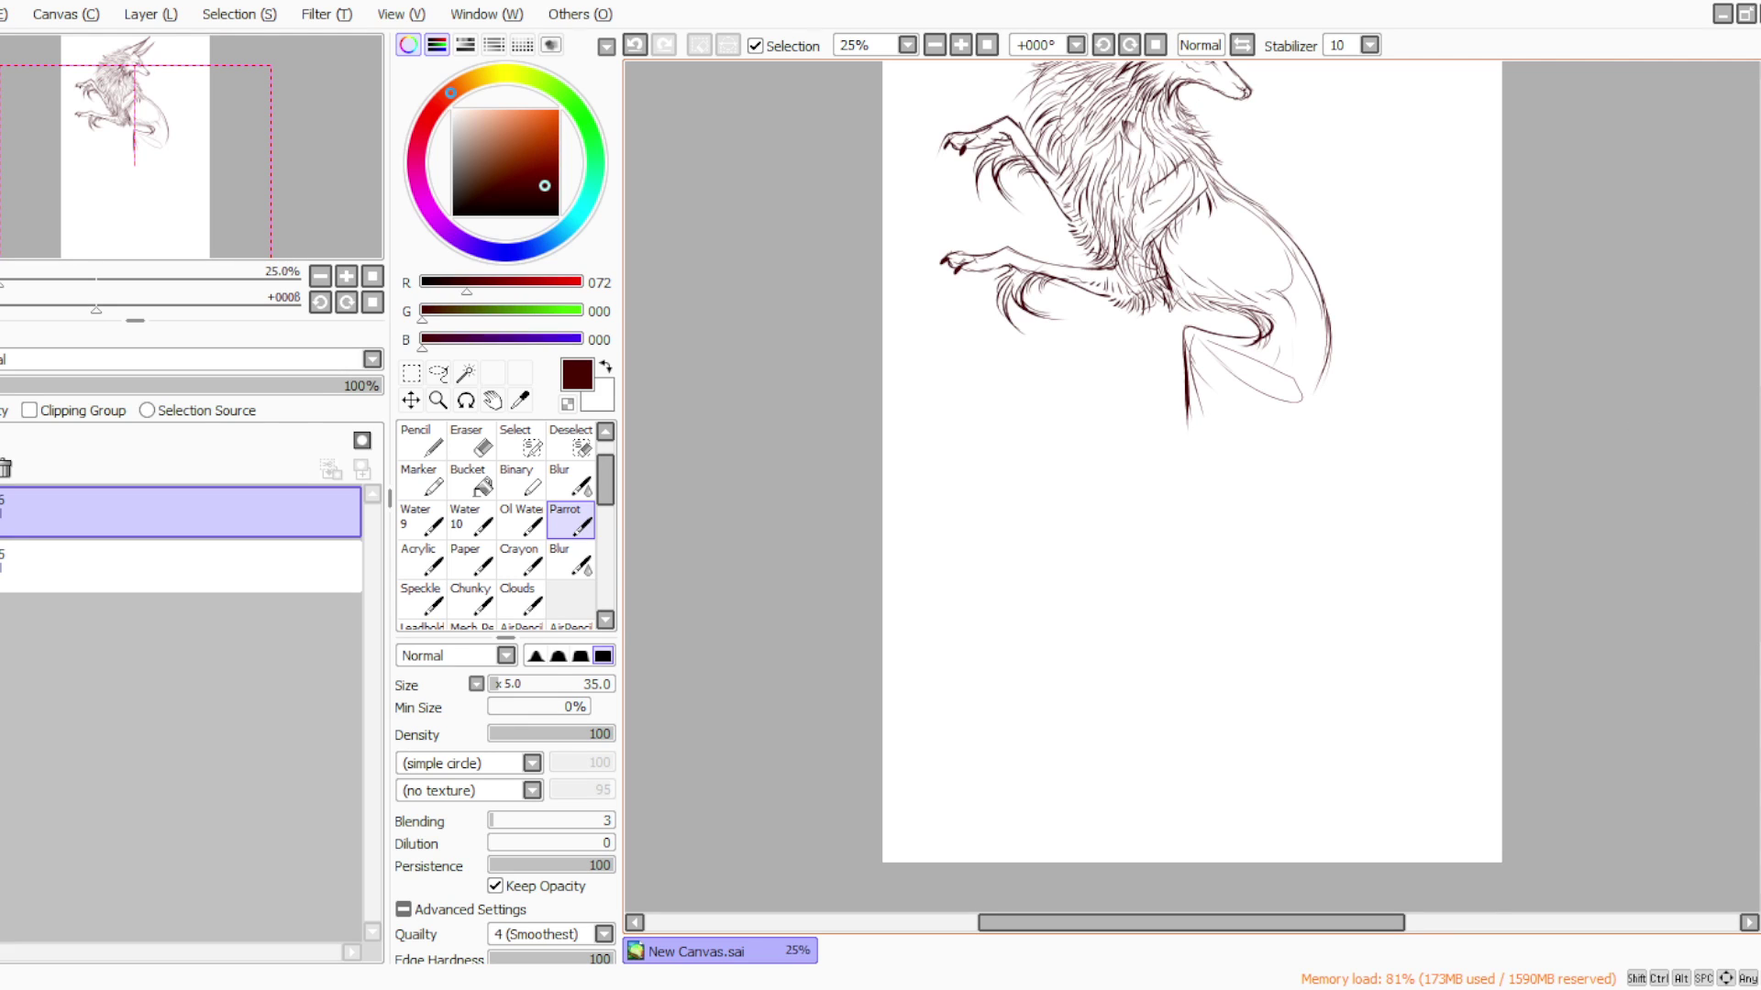
# Extend the haunch contour into pointed fur tufts at its base and erase the guide shape inside the hind leg
pyautogui.scroll(3, 1136, 308)
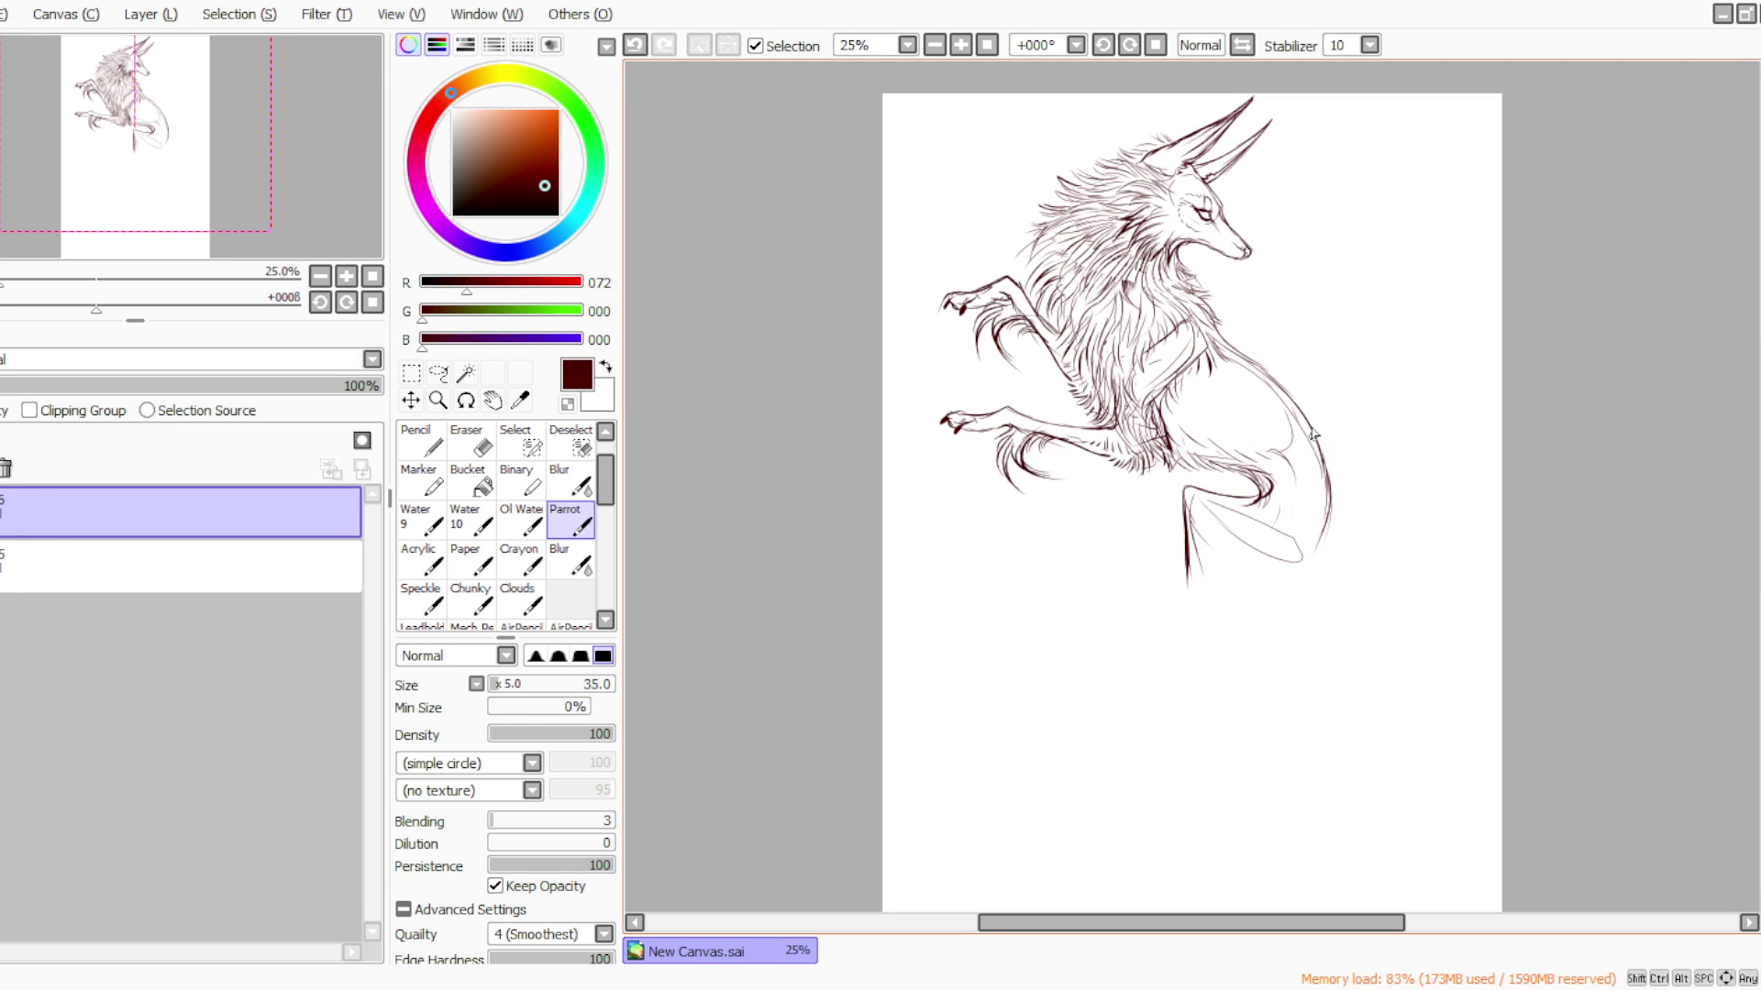
pyautogui.moveTo(1309, 430)
pyautogui.mouseDown()
pyautogui.moveTo(1333, 490)
pyautogui.moveTo(1313, 436)
pyautogui.moveTo(1296, 606)
pyautogui.mouseUp()
pyautogui.moveTo(1274, 579); pyautogui.dragTo(1264, 585)
pyautogui.press('e')
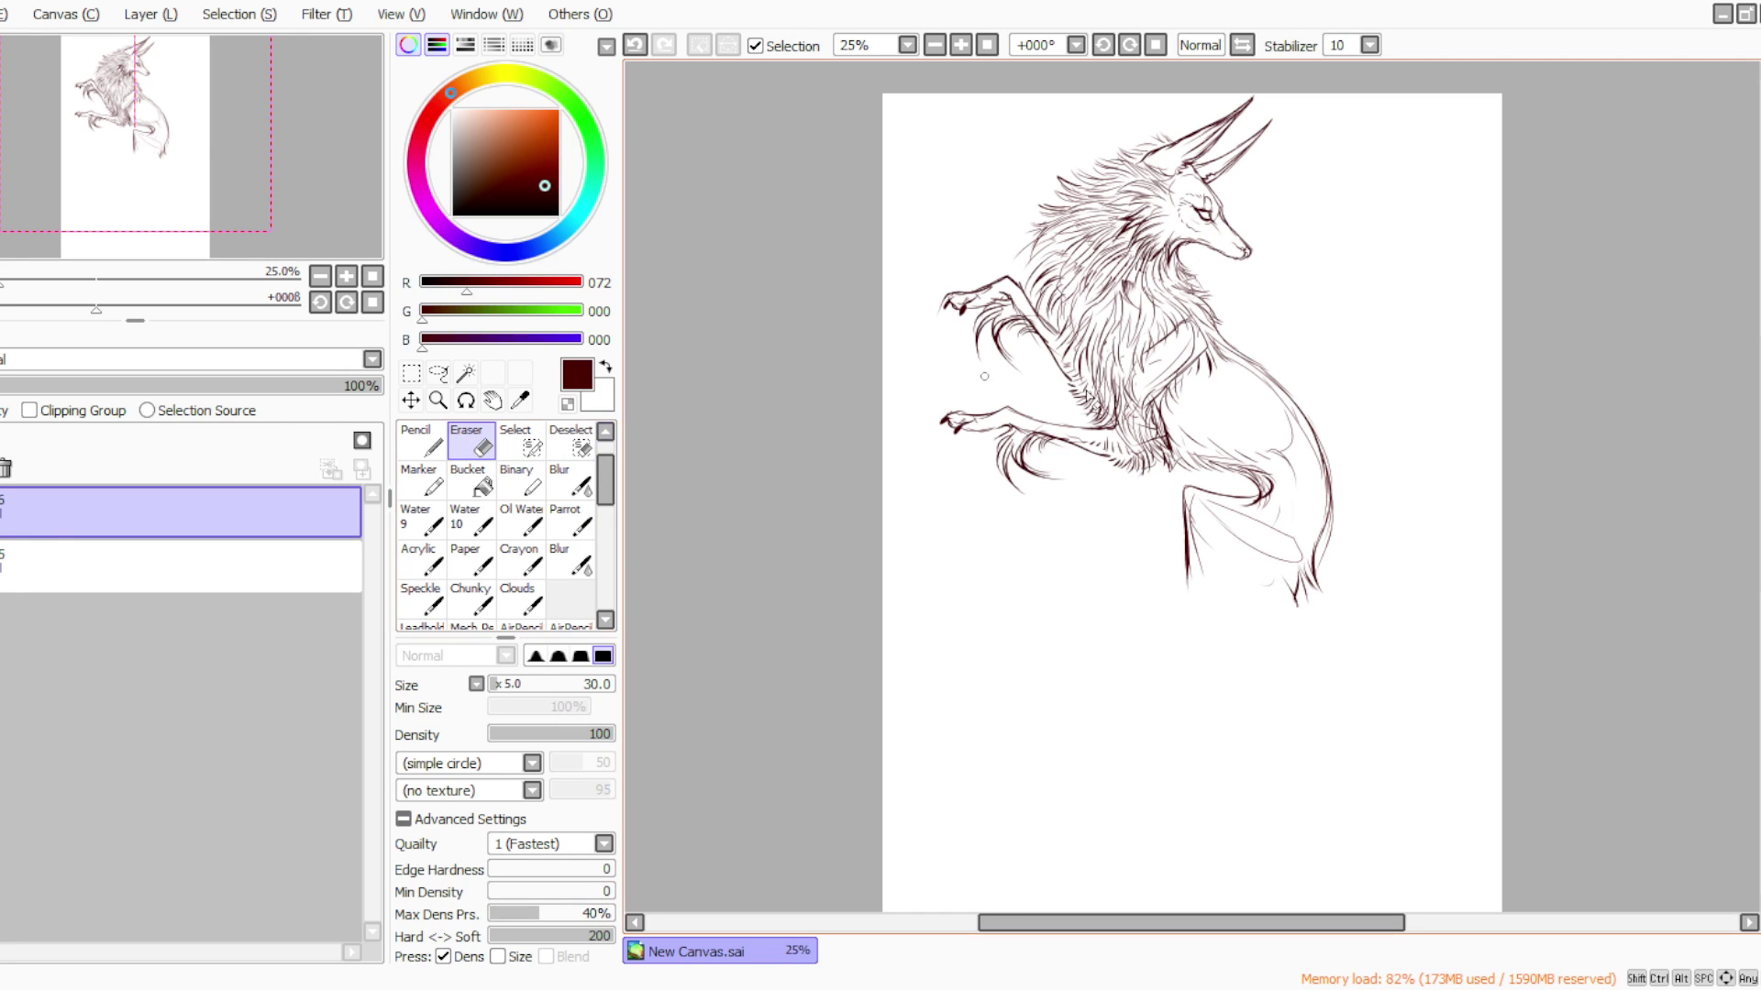
pyautogui.moveTo(1212, 510)
pyautogui.mouseDown()
pyautogui.moveTo(1264, 552)
pyautogui.moveTo(1283, 532)
pyautogui.moveTo(1297, 561)
pyautogui.moveTo(1195, 488)
pyautogui.moveTo(1252, 501)
pyautogui.moveTo(1220, 502)
pyautogui.moveTo(1246, 527)
pyautogui.moveTo(1269, 498)
pyautogui.moveTo(1185, 488)
pyautogui.mouseUp()
pyautogui.press('b')
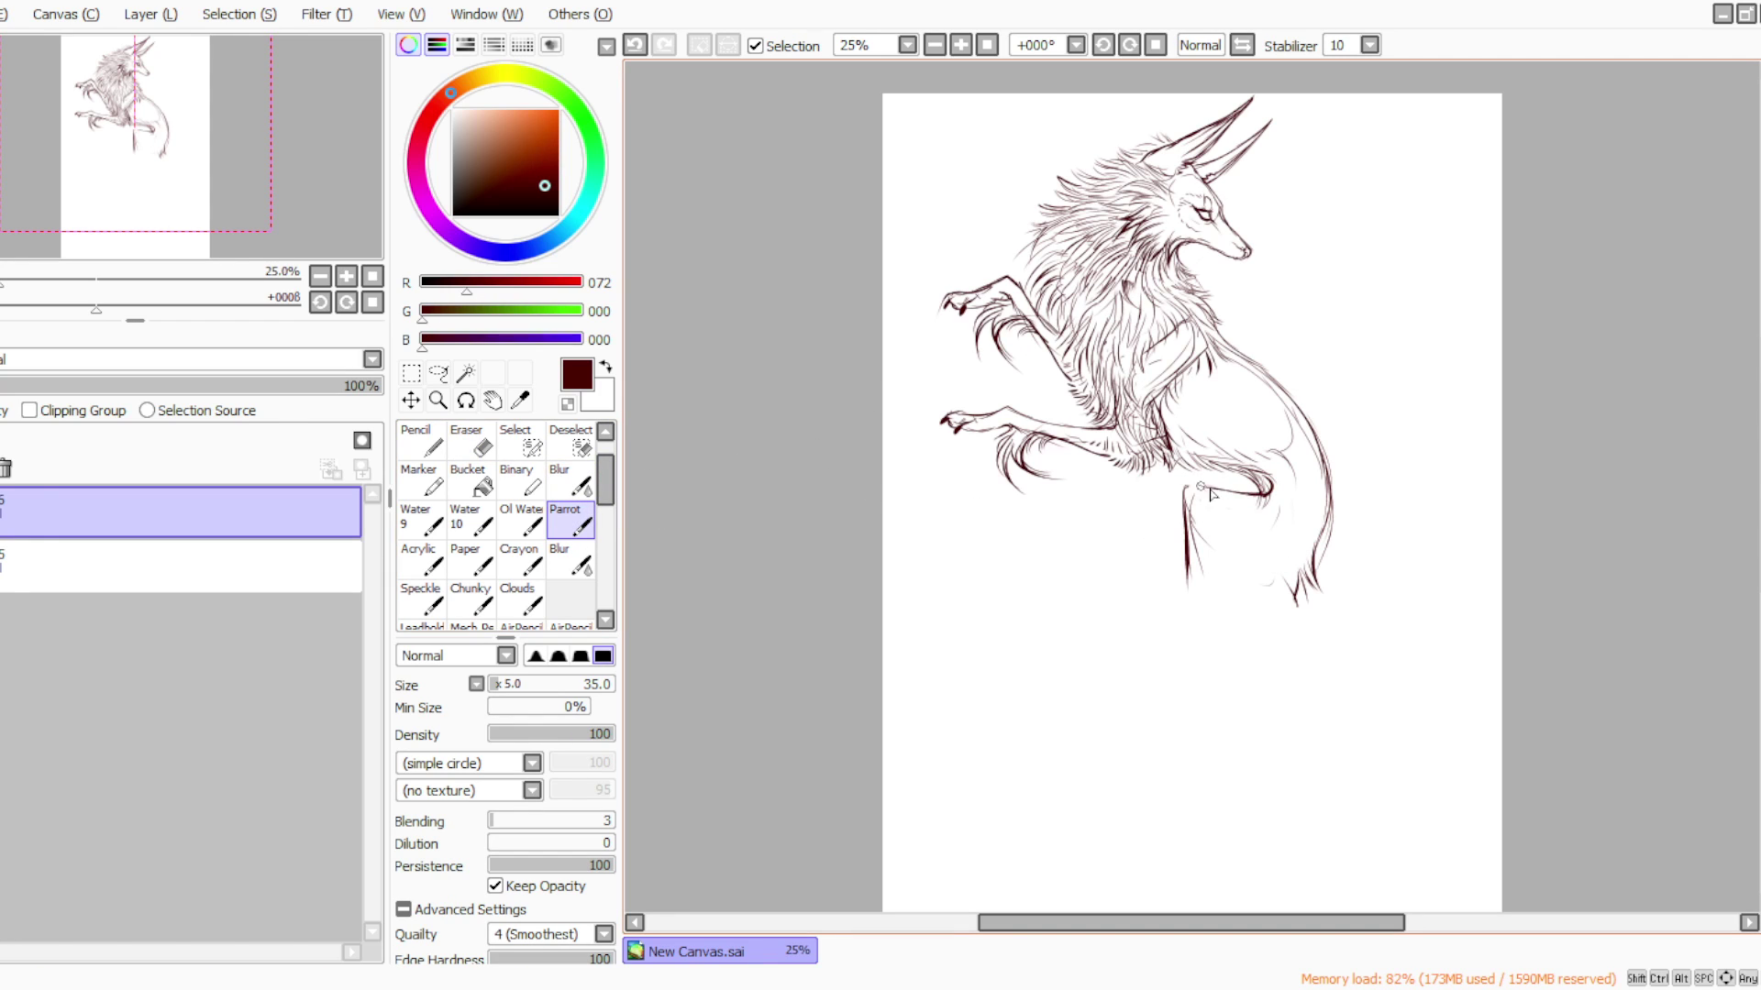
# Draw the back of the lower hind leg with a ragged fur fringe under the haunch, and erase the foot line
pyautogui.moveTo(1184, 585)
pyautogui.mouseDown()
pyautogui.moveTo(1151, 612)
pyautogui.moveTo(1115, 607)
pyautogui.mouseUp()
pyautogui.moveTo(1219, 539)
pyautogui.mouseDown()
pyautogui.moveTo(1232, 592)
pyautogui.moveTo(1233, 556)
pyautogui.moveTo(1251, 598)
pyautogui.moveTo(1264, 574)
pyautogui.moveTo(1250, 609)
pyautogui.moveTo(1274, 572)
pyautogui.moveTo(1288, 613)
pyautogui.mouseUp()
pyautogui.moveTo(1223, 550); pyautogui.dragTo(1196, 614)
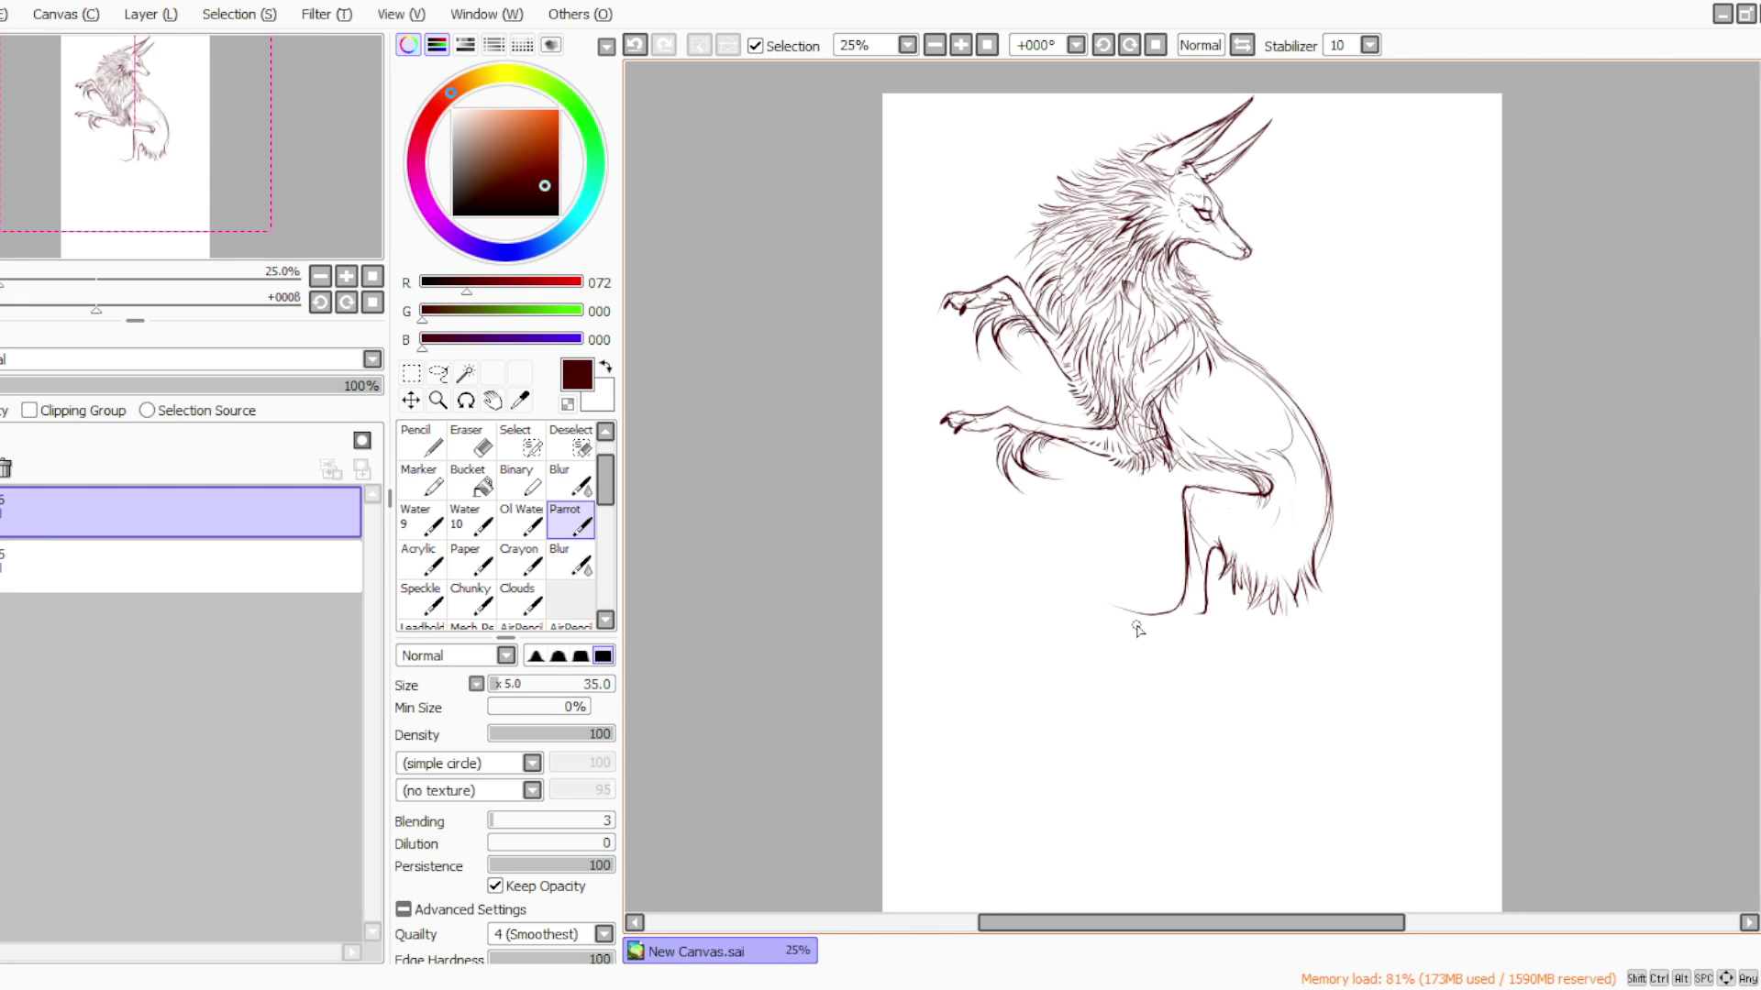
pyautogui.press('e')
pyautogui.moveTo(1187, 611); pyautogui.dragTo(1119, 614)
pyautogui.click(571, 519)
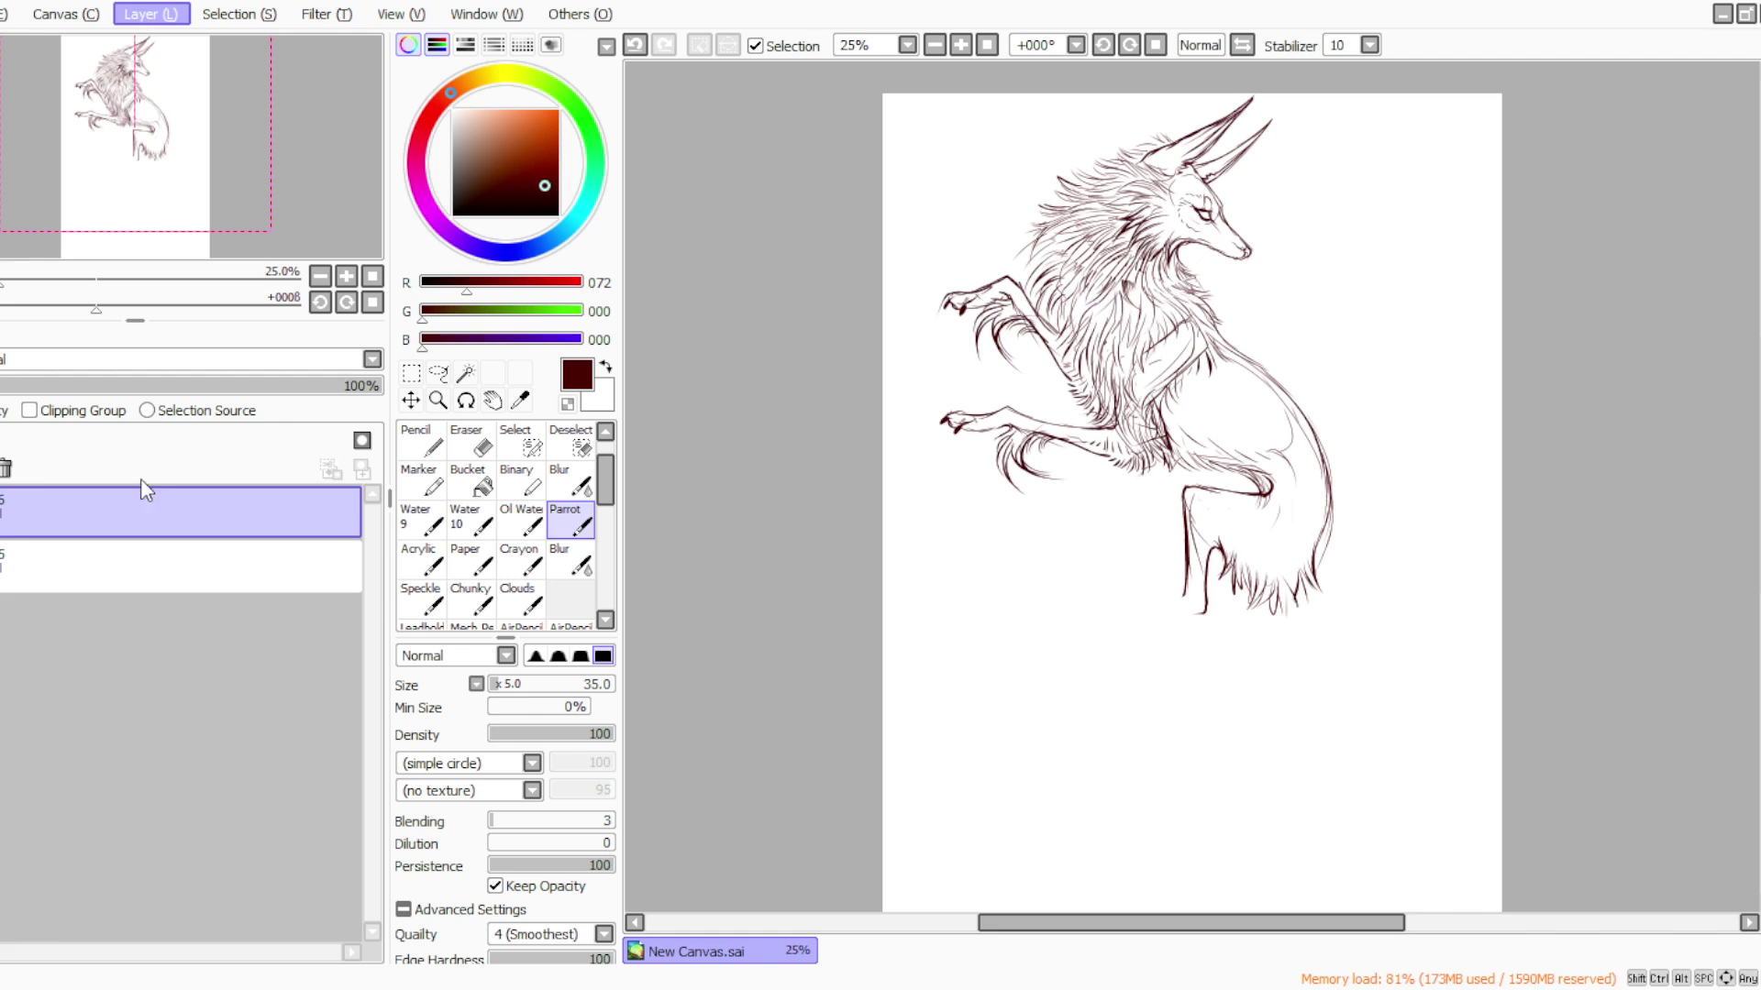
# Merge the hind leg layer with the sketch, flip the drawing horizontally, and move it to the right on the canvas
pyautogui.click(185, 246)
pyautogui.click(147, 15)
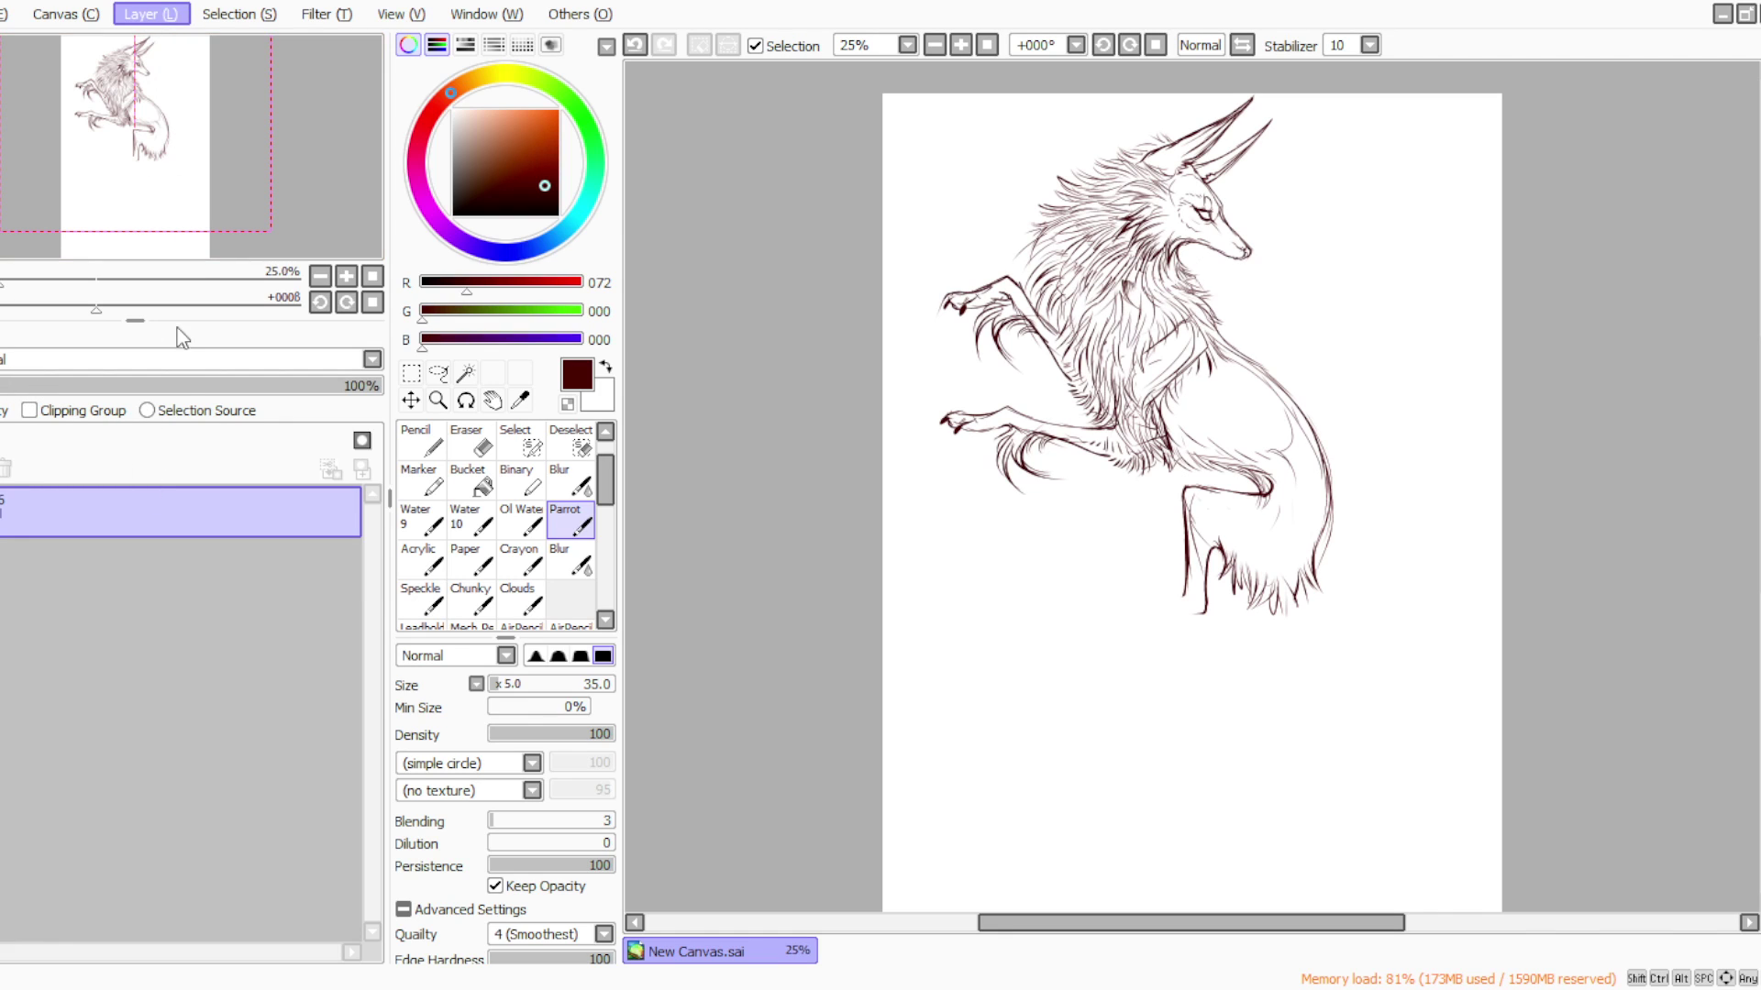
pyautogui.click(168, 444)
pyautogui.click(411, 400)
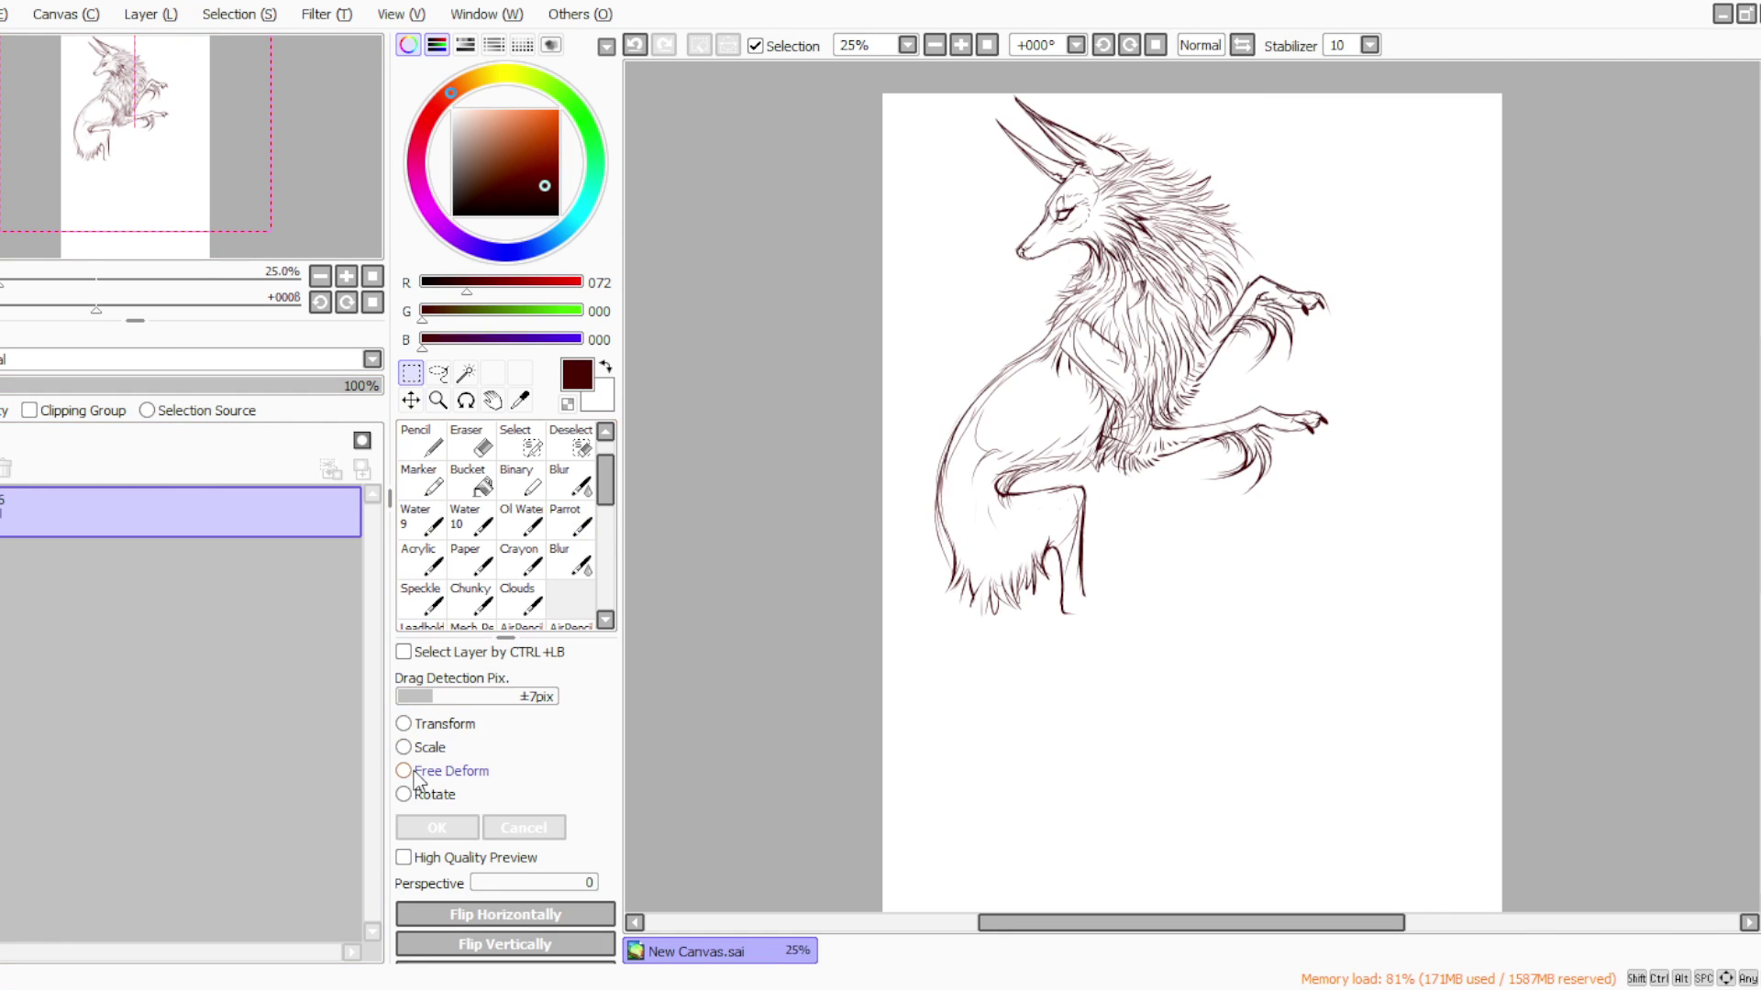
pyautogui.click(404, 794)
pyautogui.moveTo(962, 431); pyautogui.dragTo(1058, 433)
pyautogui.click(423, 825)
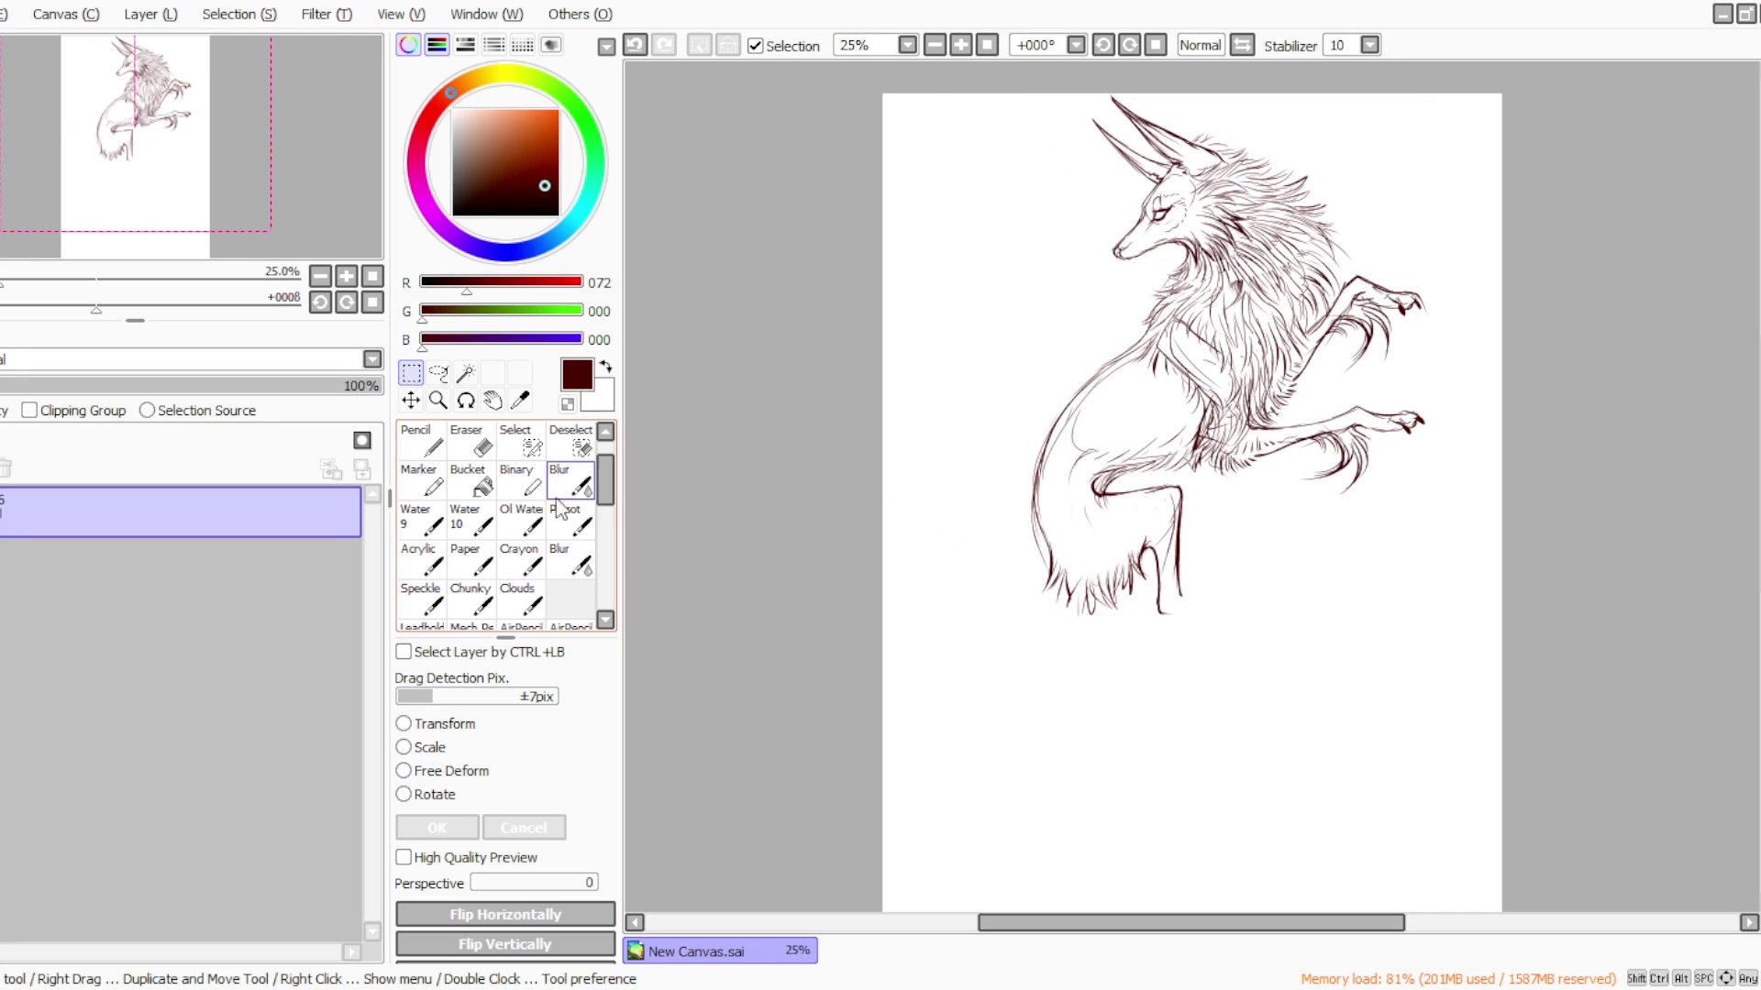
# Add finer fur strokes along the haunch's lower fringe on a new layer and merge it into the sketch
pyautogui.click(571, 519)
pyautogui.click(161, 41)
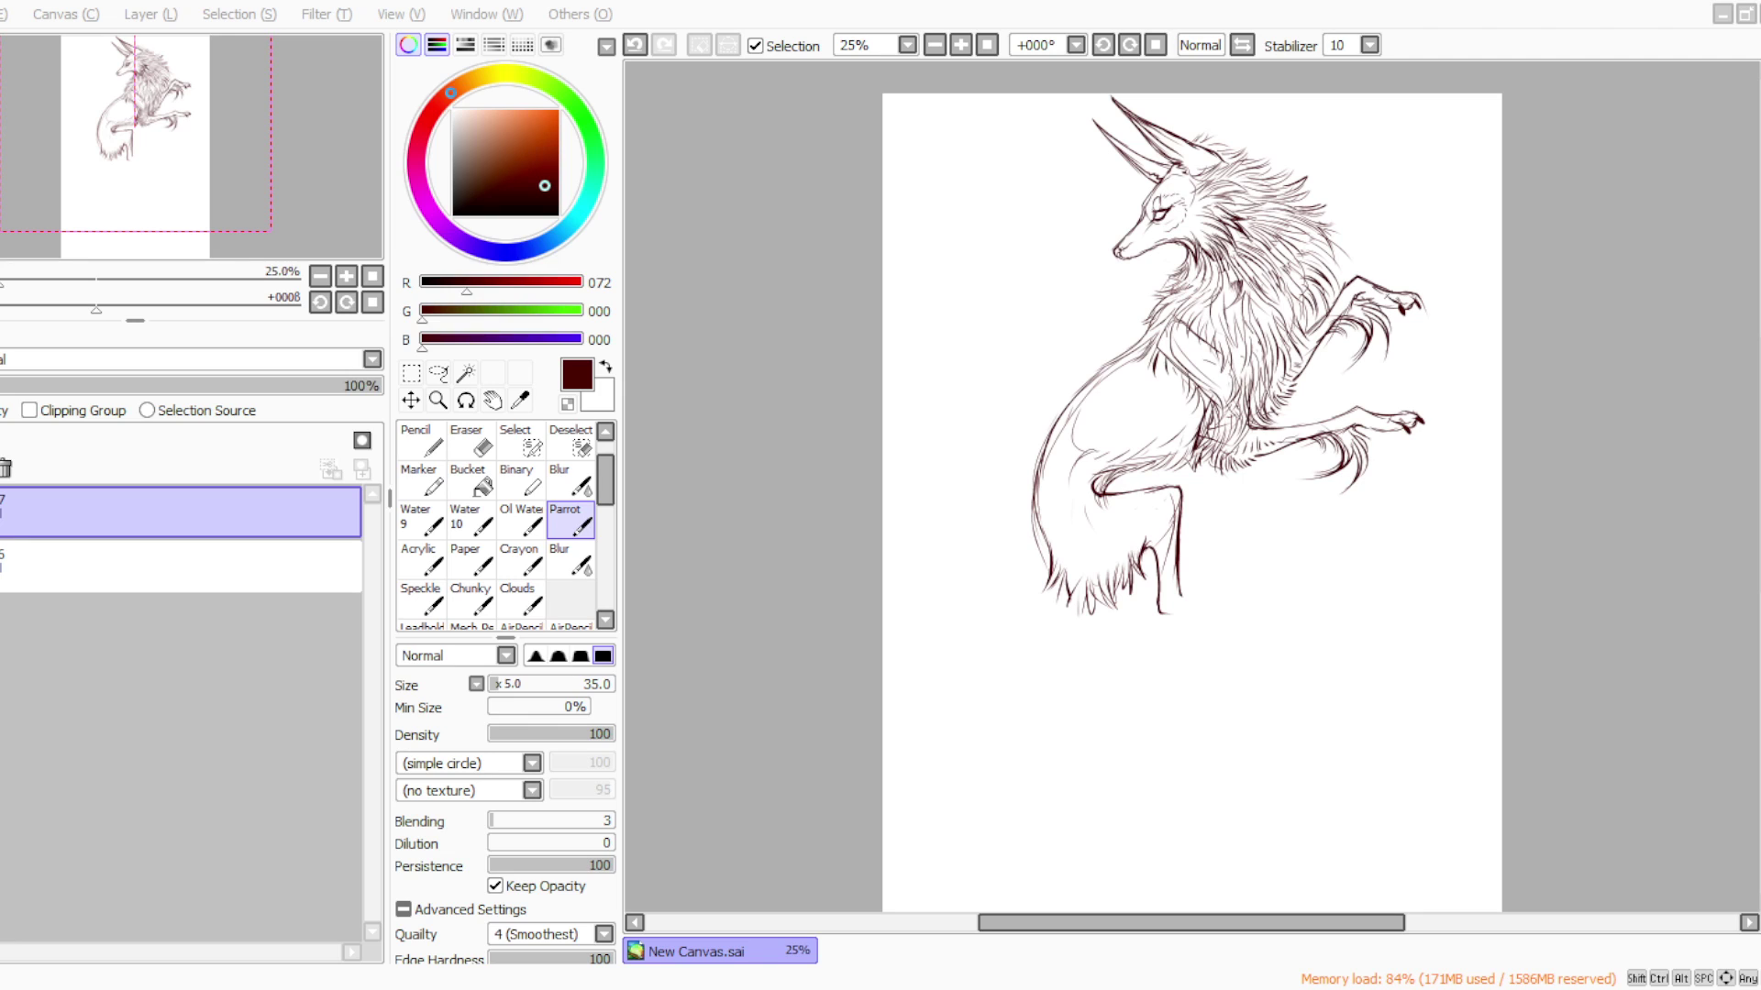
pyautogui.scroll(-1, 1740, 478)
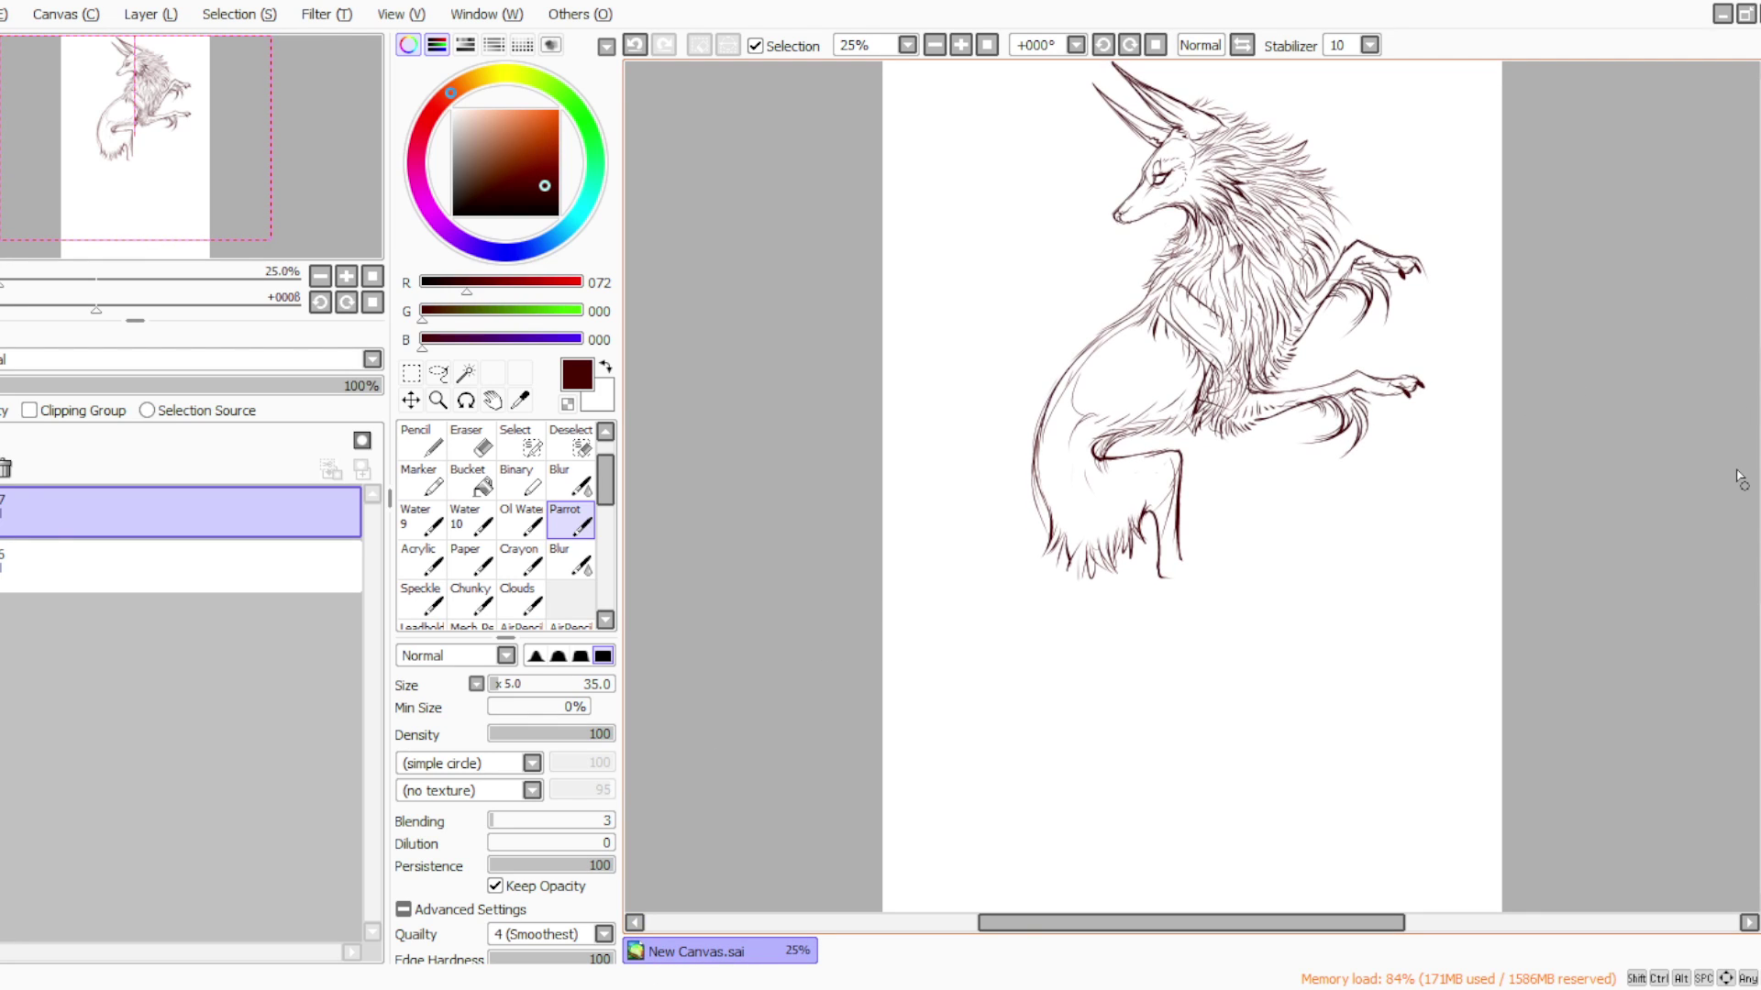
pyautogui.moveTo(1140, 503)
pyautogui.mouseDown()
pyautogui.moveTo(1157, 495)
pyautogui.moveTo(1096, 548)
pyautogui.moveTo(1056, 552)
pyautogui.mouseUp()
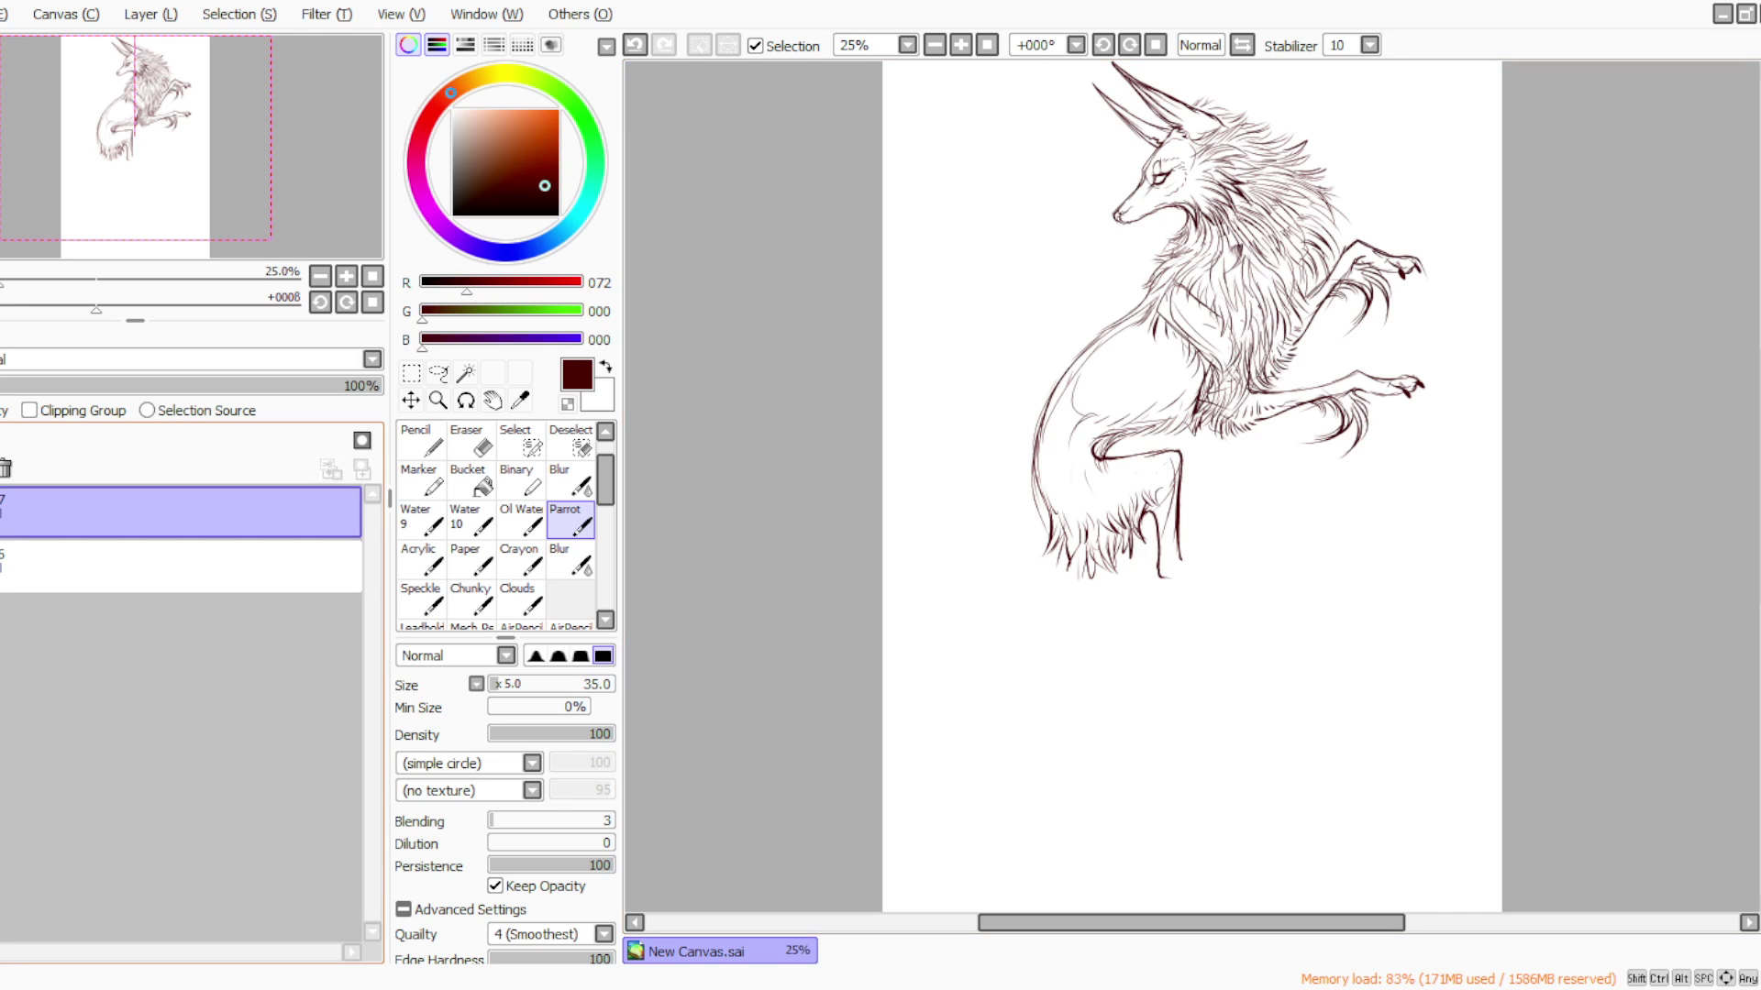
pyautogui.click(147, 15)
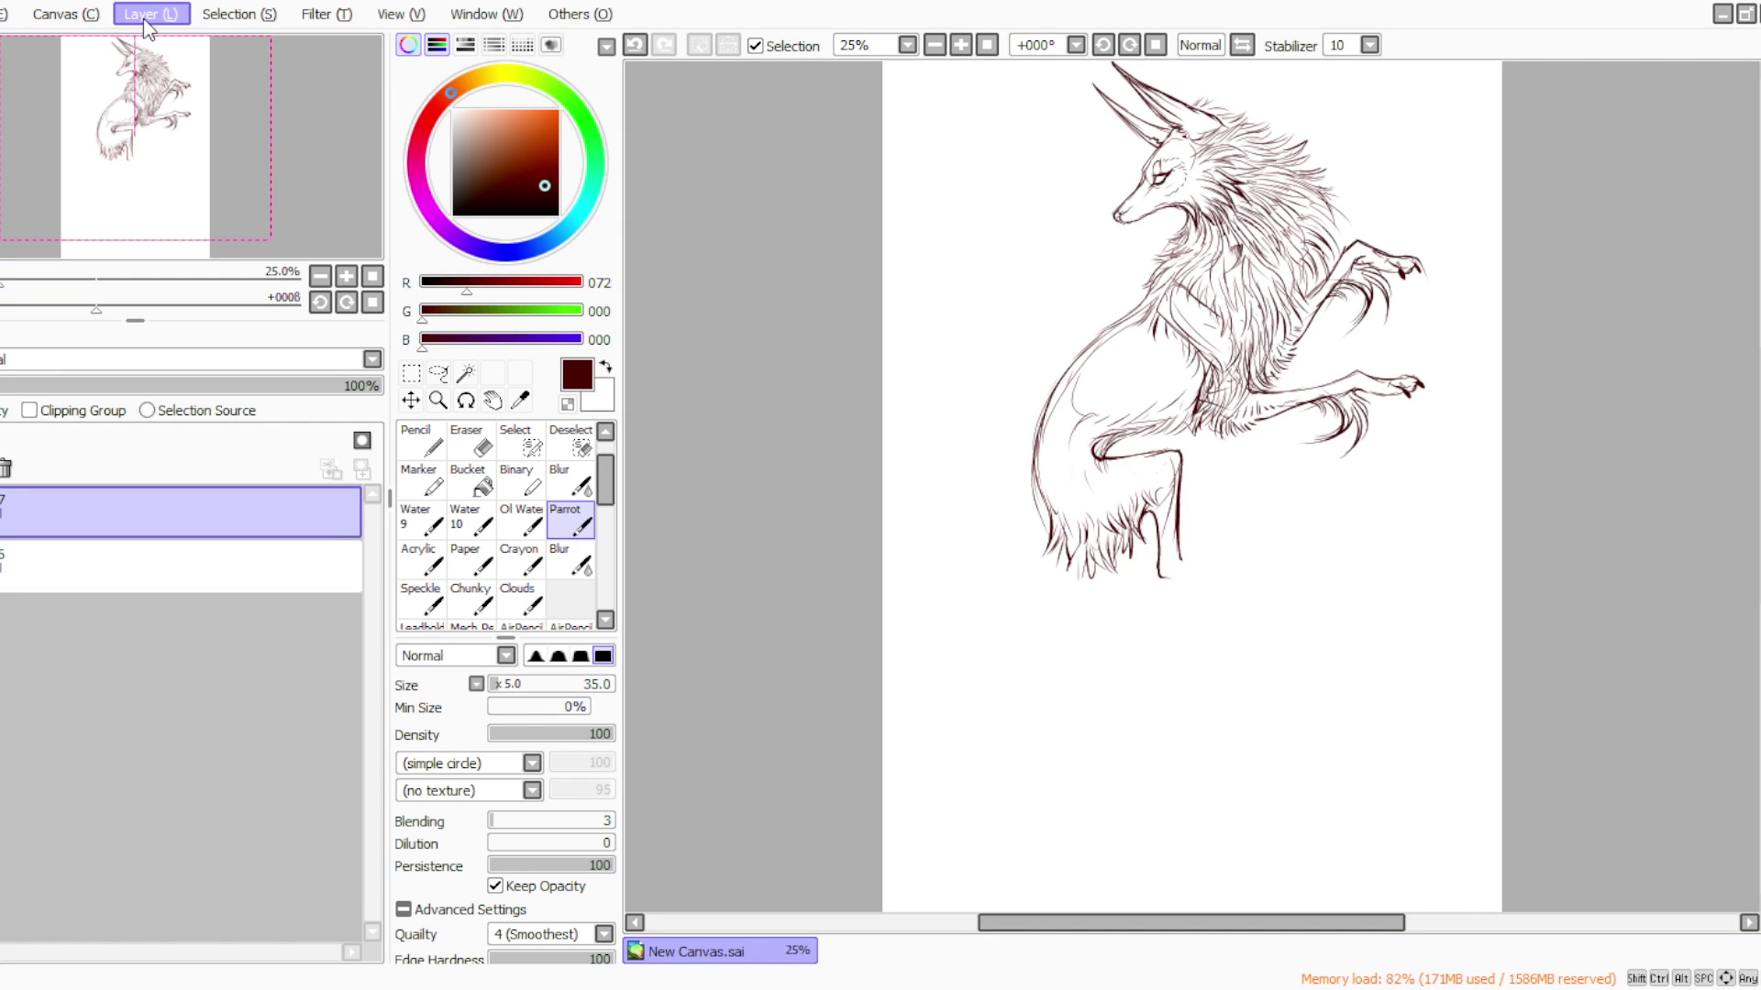
pyautogui.click(151, 251)
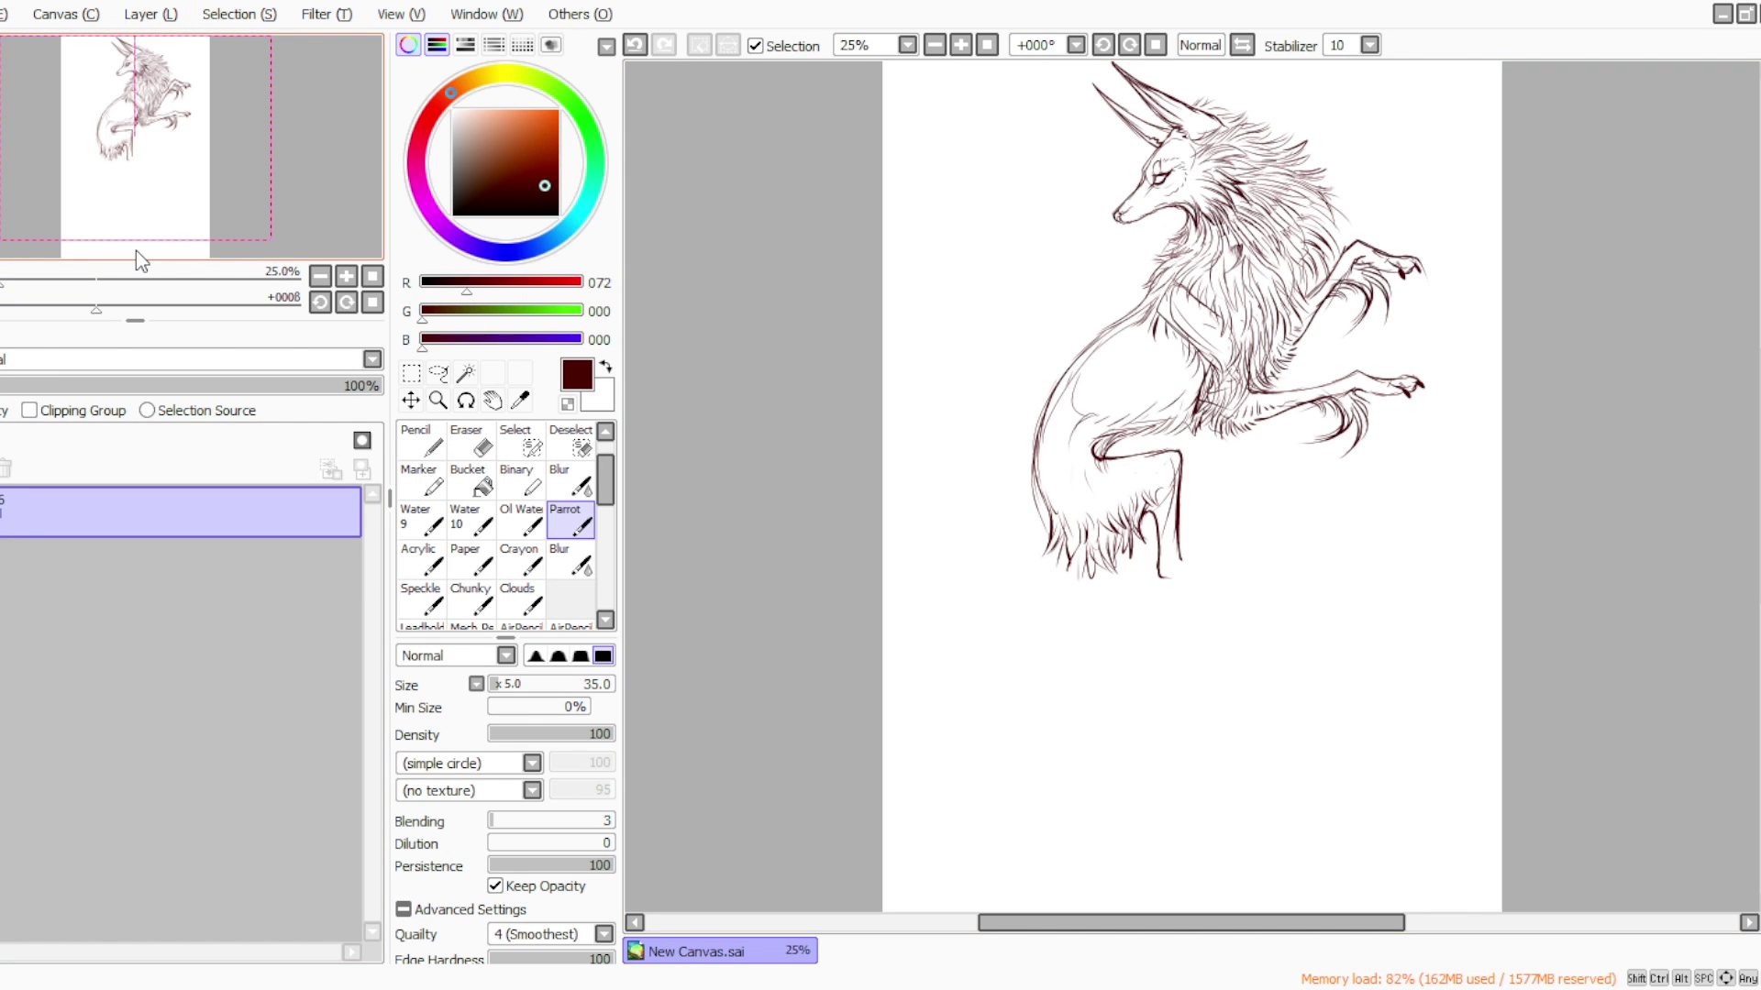
# Lasso the hindquarters together with the hind leg
pyautogui.click(439, 373)
pyautogui.moveTo(1207, 463)
pyautogui.mouseDown()
pyautogui.moveTo(1145, 675)
pyautogui.moveTo(954, 455)
pyautogui.moveTo(1091, 299)
pyautogui.moveTo(1177, 365)
pyautogui.moveTo(1205, 460)
pyautogui.mouseUp()
pyautogui.hotkey('ctrl', 't')
pyautogui.moveTo(943, 417)
pyautogui.mouseDown()
pyautogui.moveTo(979, 486)
pyautogui.moveTo(986, 468)
pyautogui.moveTo(974, 430)
pyautogui.moveTo(959, 473)
pyautogui.mouseUp()
pyautogui.moveTo(1050, 523); pyautogui.dragTo(1116, 514)
pyautogui.moveTo(954, 578); pyautogui.dragTo(1002, 432)
pyautogui.moveTo(1064, 516); pyautogui.dragTo(1108, 537)
pyautogui.click(523, 827)
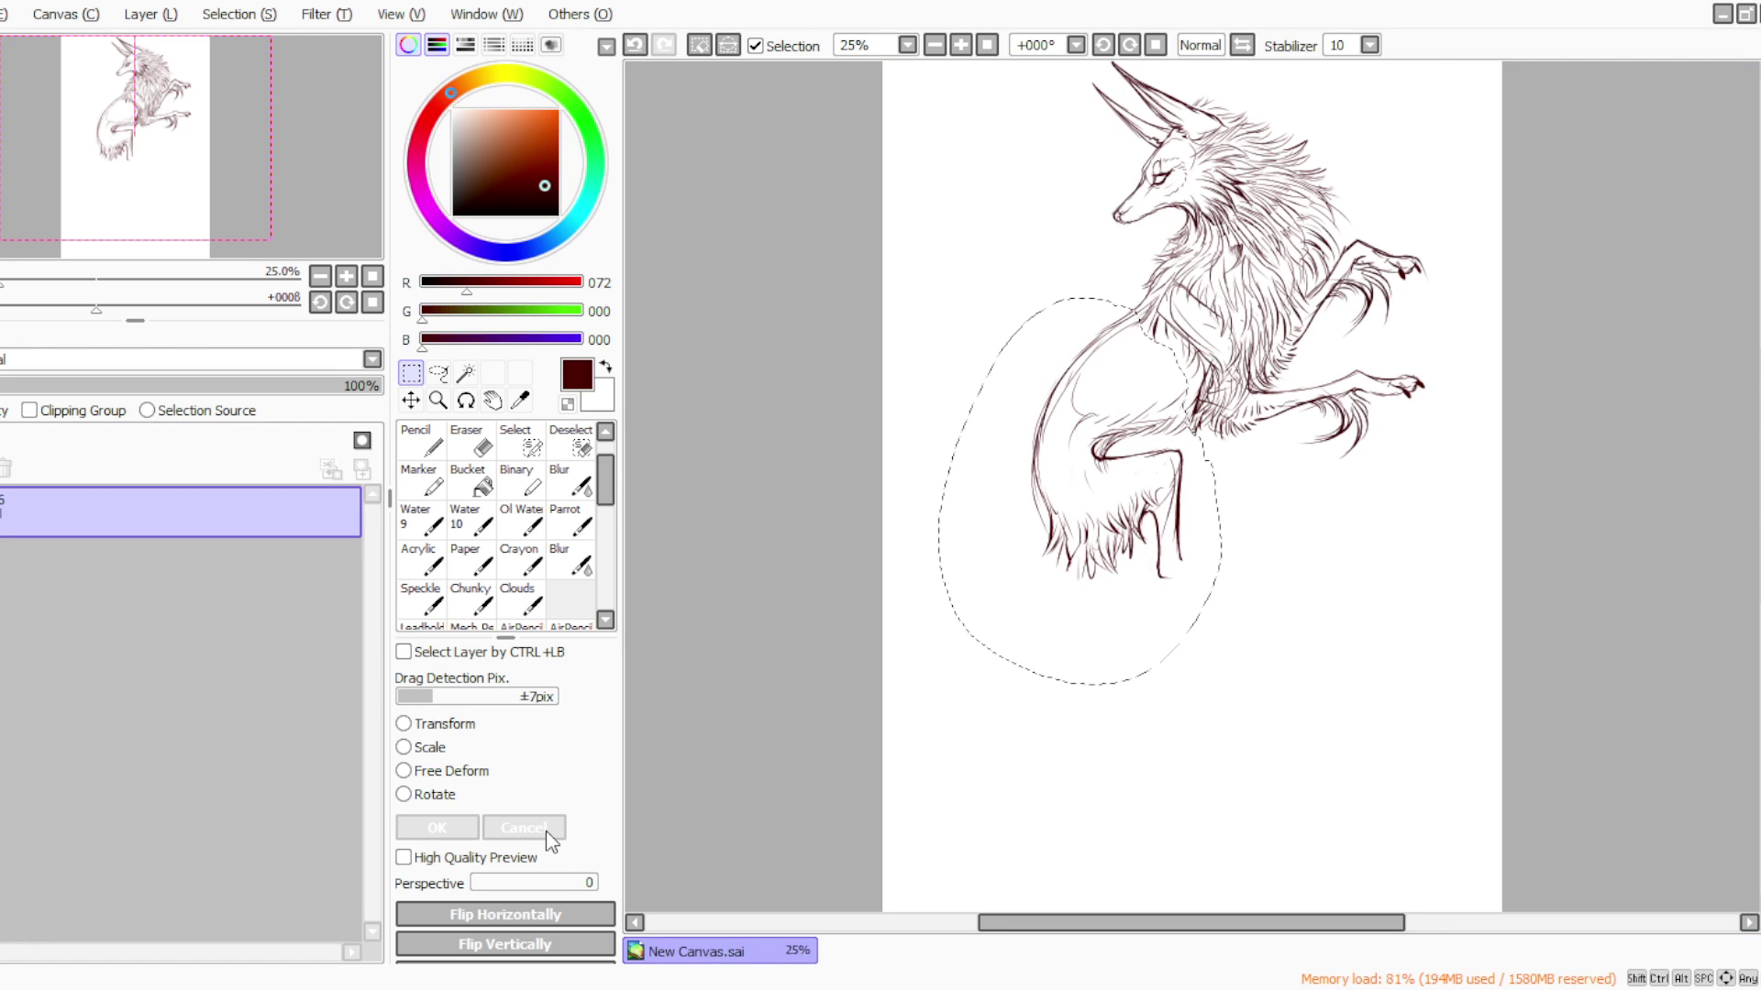
# Move the lassoed hindquarters slightly down and away from the torso, apply the transformation, and deselect
pyautogui.hotkey('ctrl', 't')
pyautogui.moveTo(1073, 519); pyautogui.dragTo(1058, 525)
pyautogui.click(463, 830)
pyautogui.click(707, 719)
pyautogui.click(559, 530)
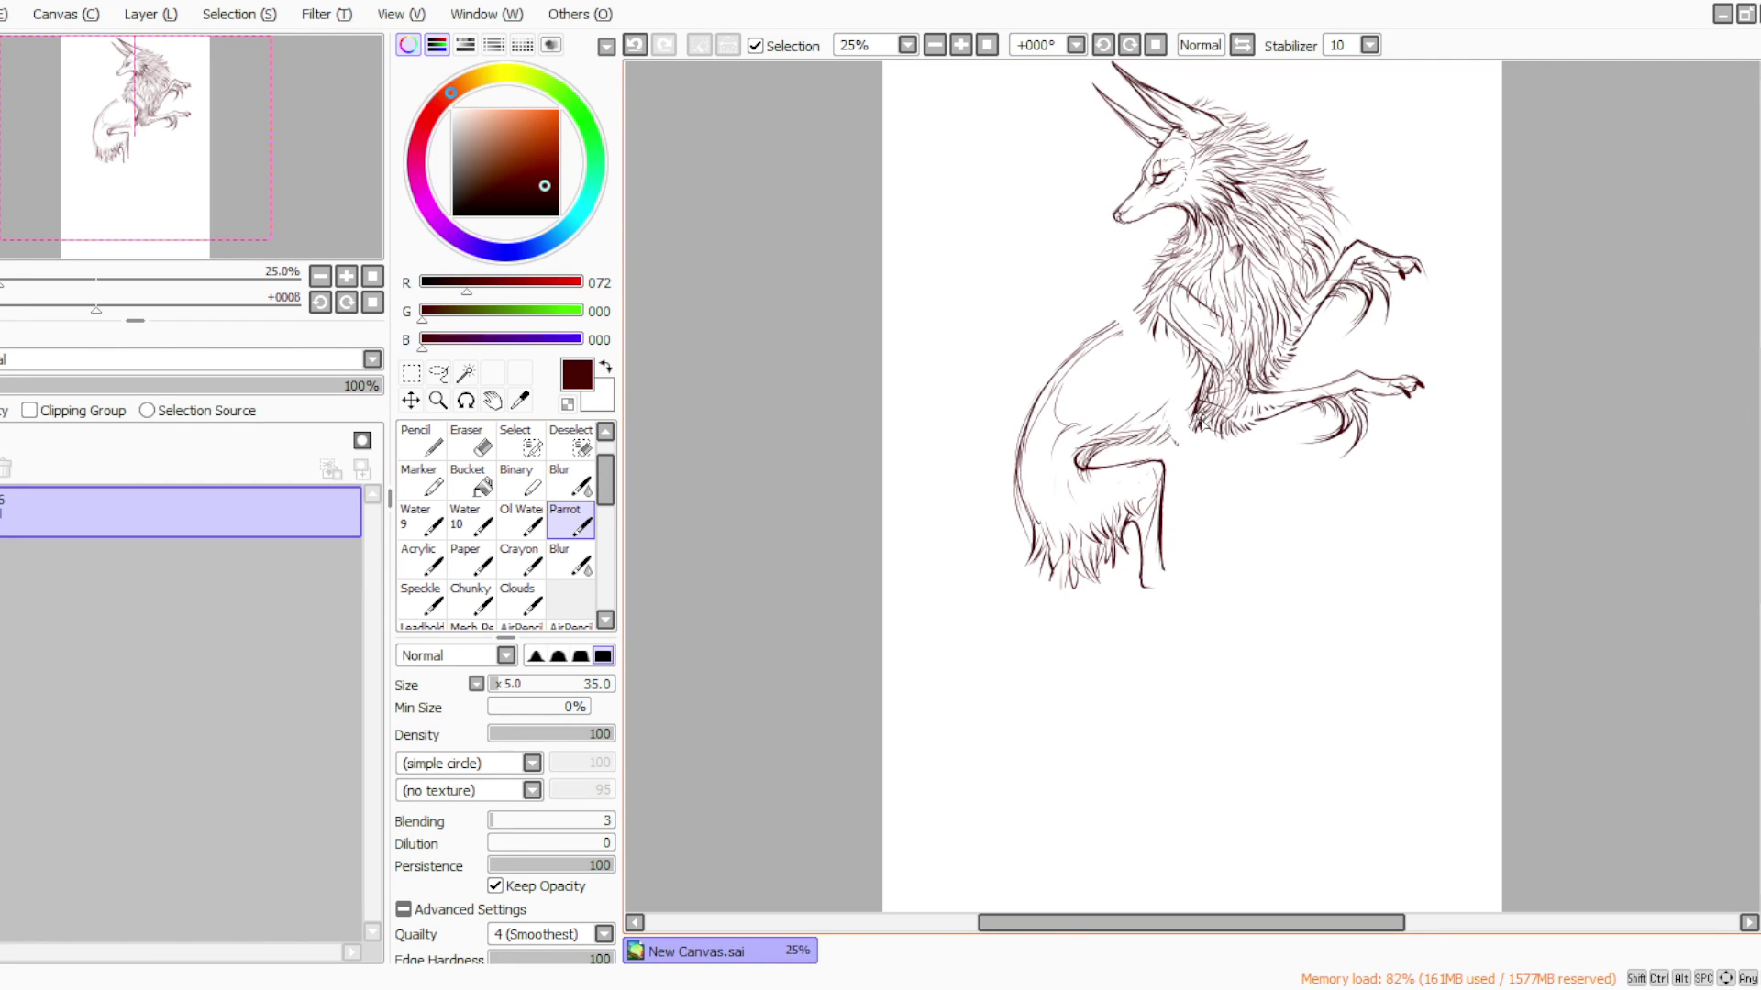
# Redraw the back and belly lines to reconnect the torso with the moved hindquarters, adding light fur strokes along the flank
pyautogui.moveTo(1201, 403); pyautogui.dragTo(1204, 431)
pyautogui.click(635, 45)
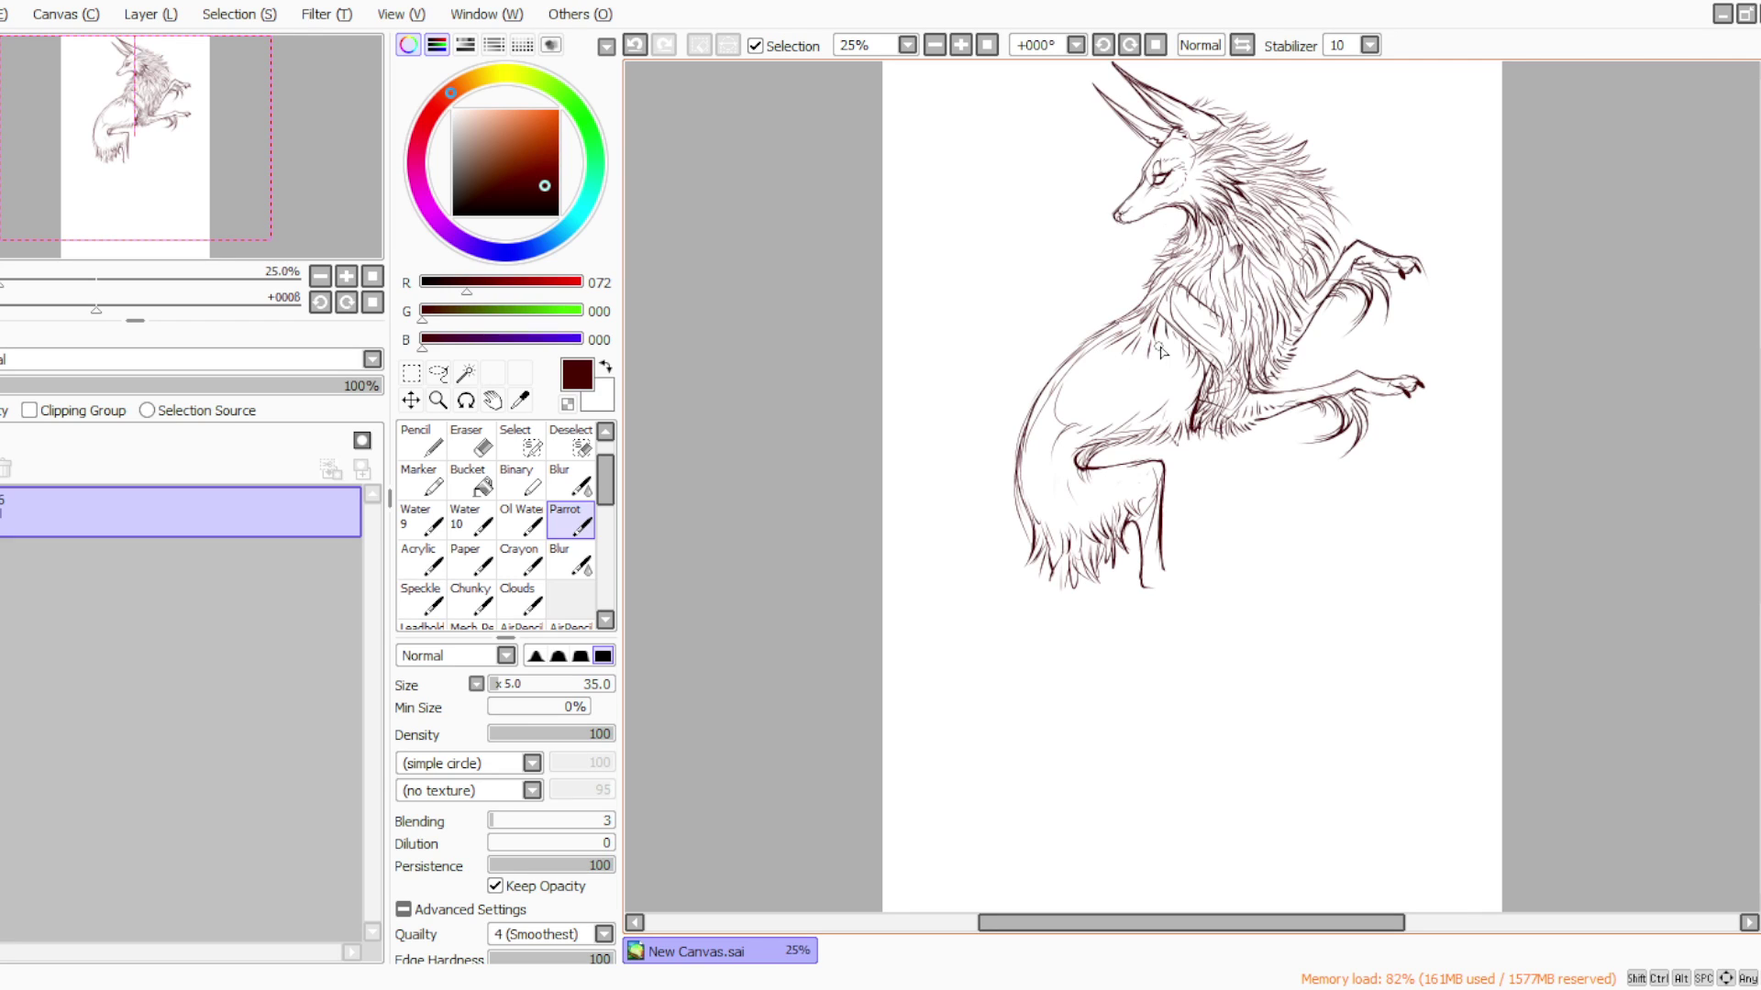
pyautogui.moveTo(1200, 355); pyautogui.dragTo(1194, 410)
# Extend the hind leg below the hock with a slender foot, a clawed paw and curved fur tufts behind it
pyautogui.click(1130, 46)
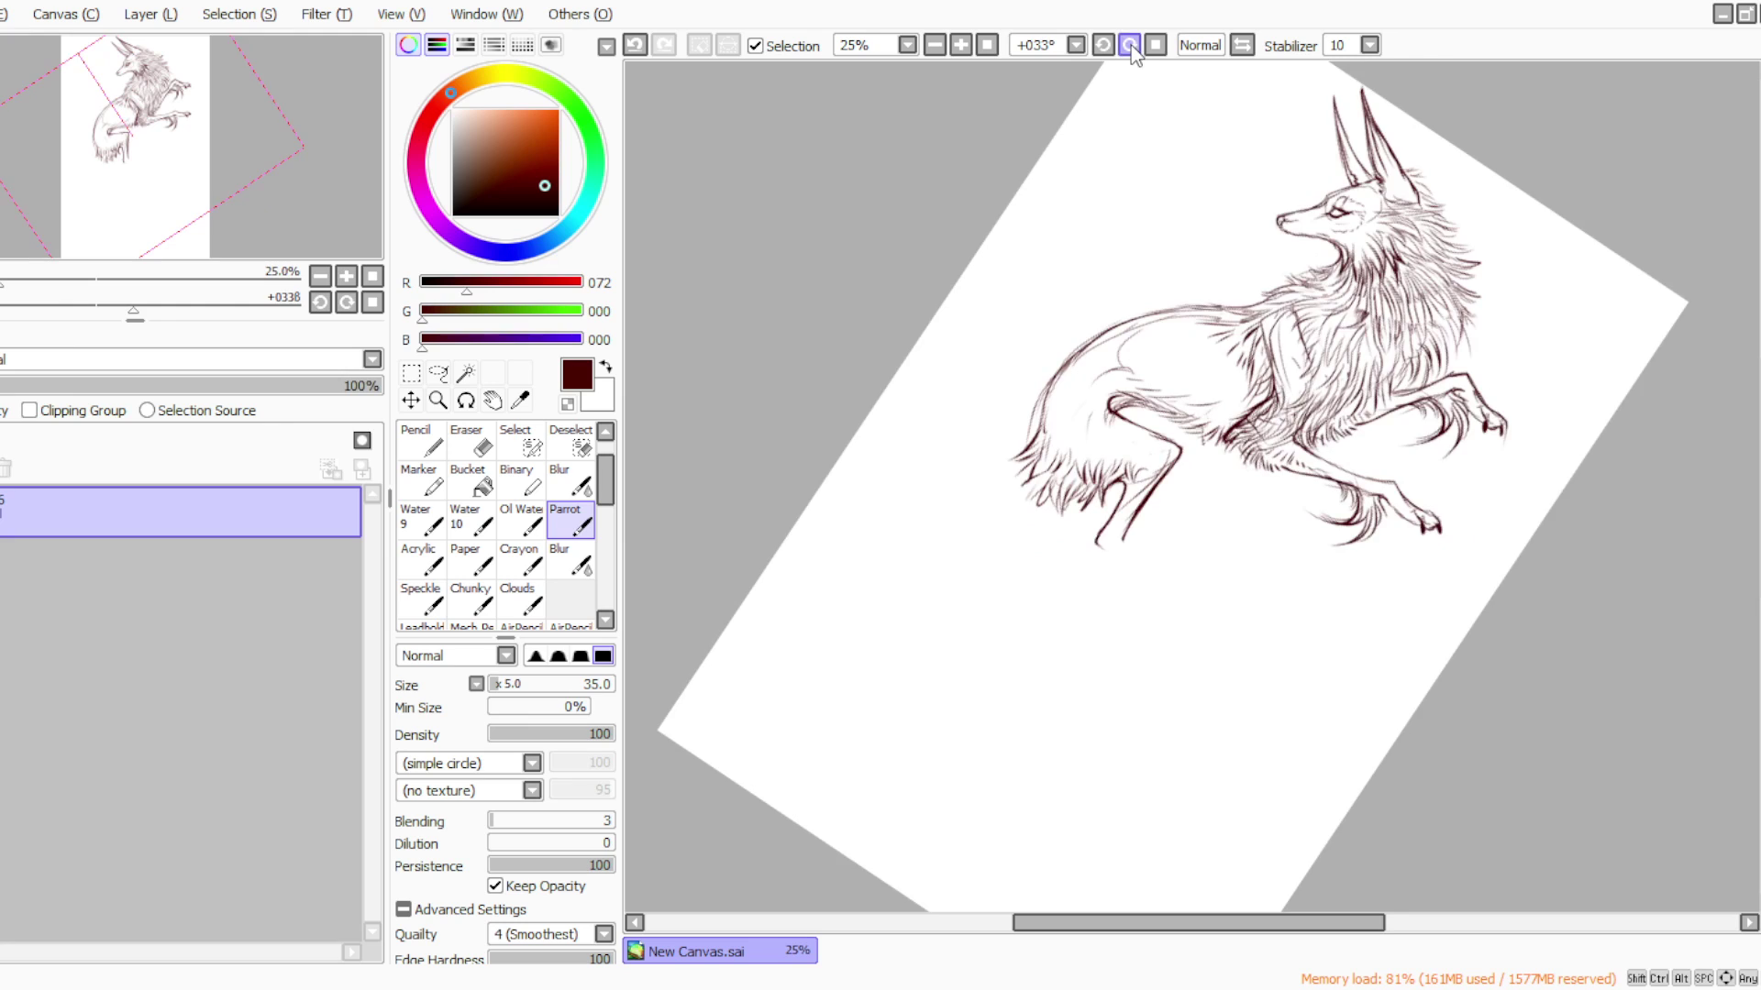
pyautogui.moveTo(1104, 476); pyautogui.dragTo(1141, 548)
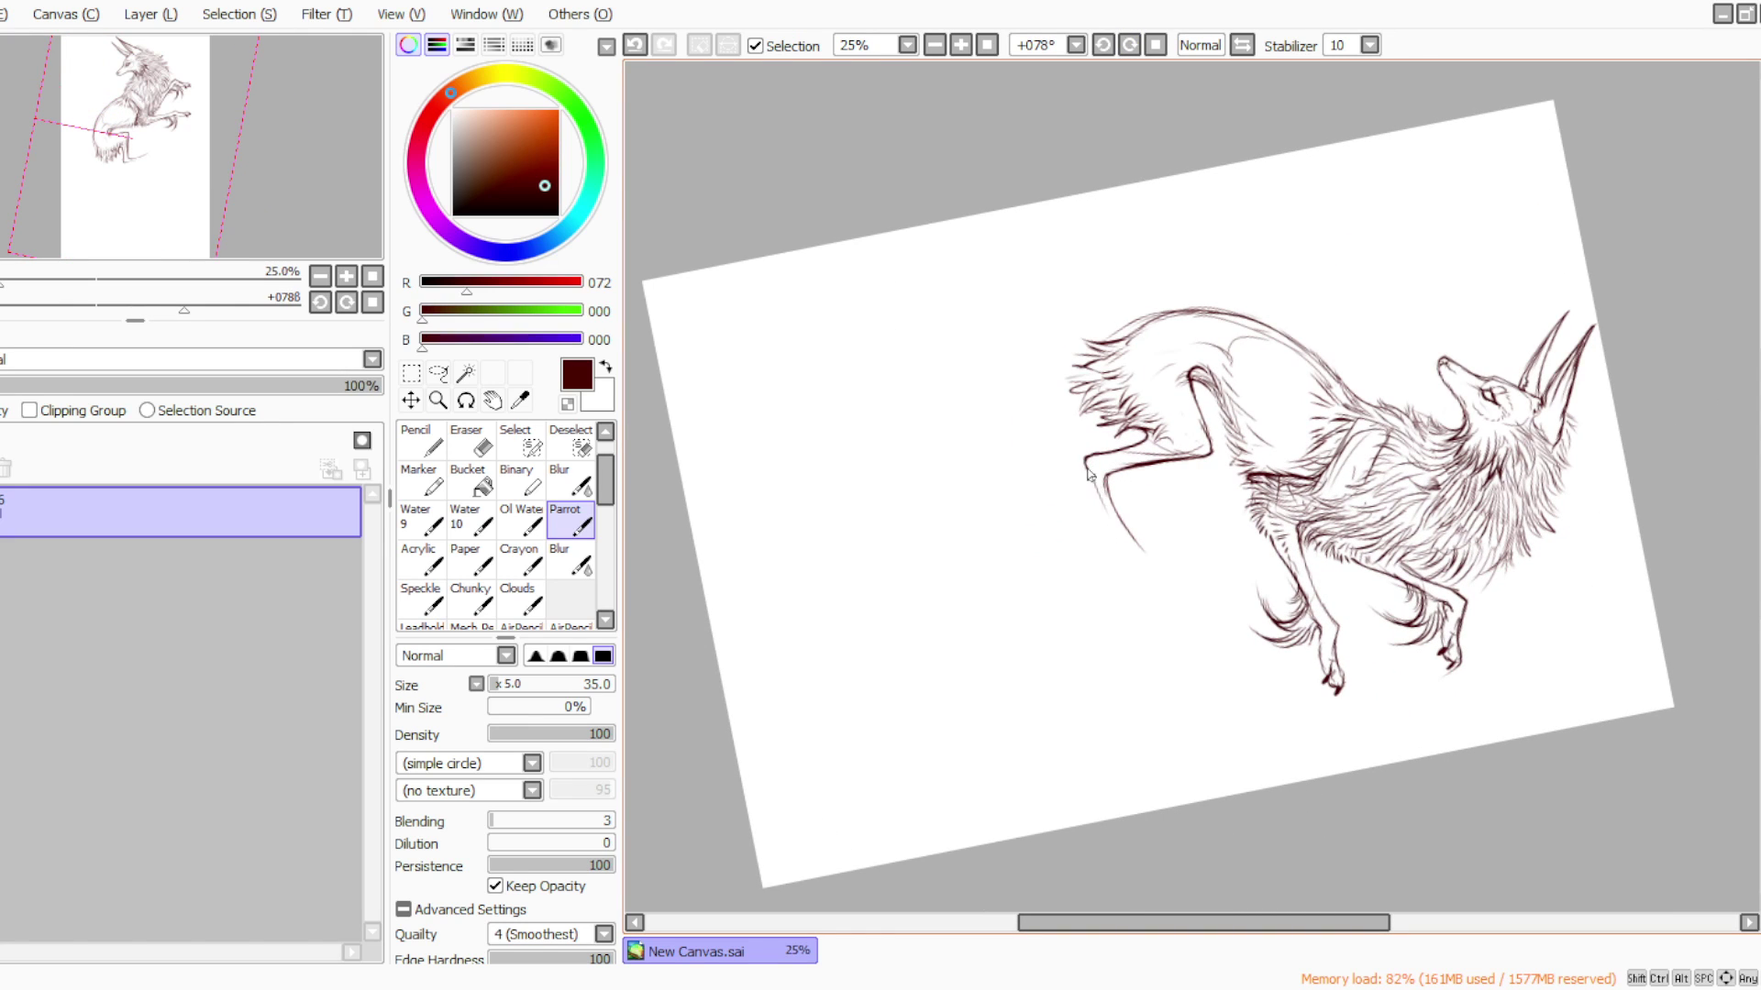
pyautogui.click(634, 45)
pyautogui.click(1105, 45)
pyautogui.moveTo(1110, 505)
pyautogui.mouseDown()
pyautogui.moveTo(1190, 589)
pyautogui.moveTo(1154, 565)
pyautogui.mouseUp()
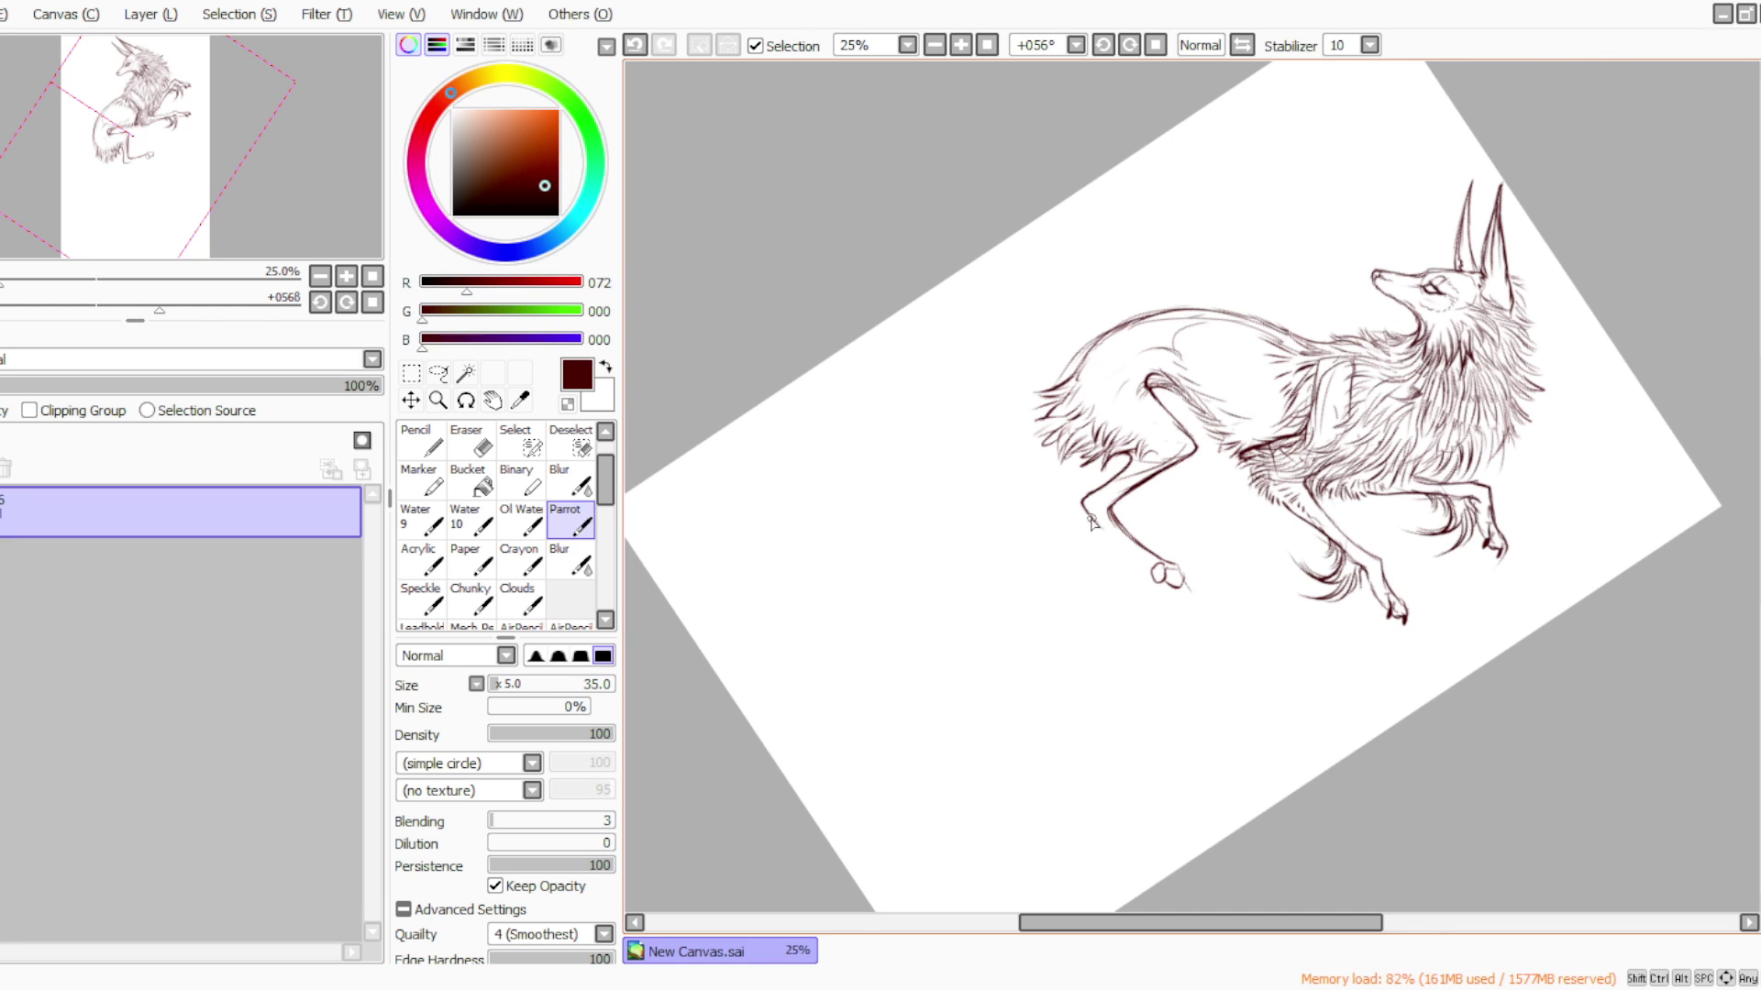
pyautogui.moveTo(1100, 555)
pyautogui.mouseDown()
pyautogui.moveTo(1142, 575)
pyautogui.moveTo(1070, 527)
pyautogui.moveTo(1123, 554)
pyautogui.moveTo(1115, 460)
pyautogui.moveTo(1177, 581)
pyautogui.mouseUp()
pyautogui.click(635, 46)
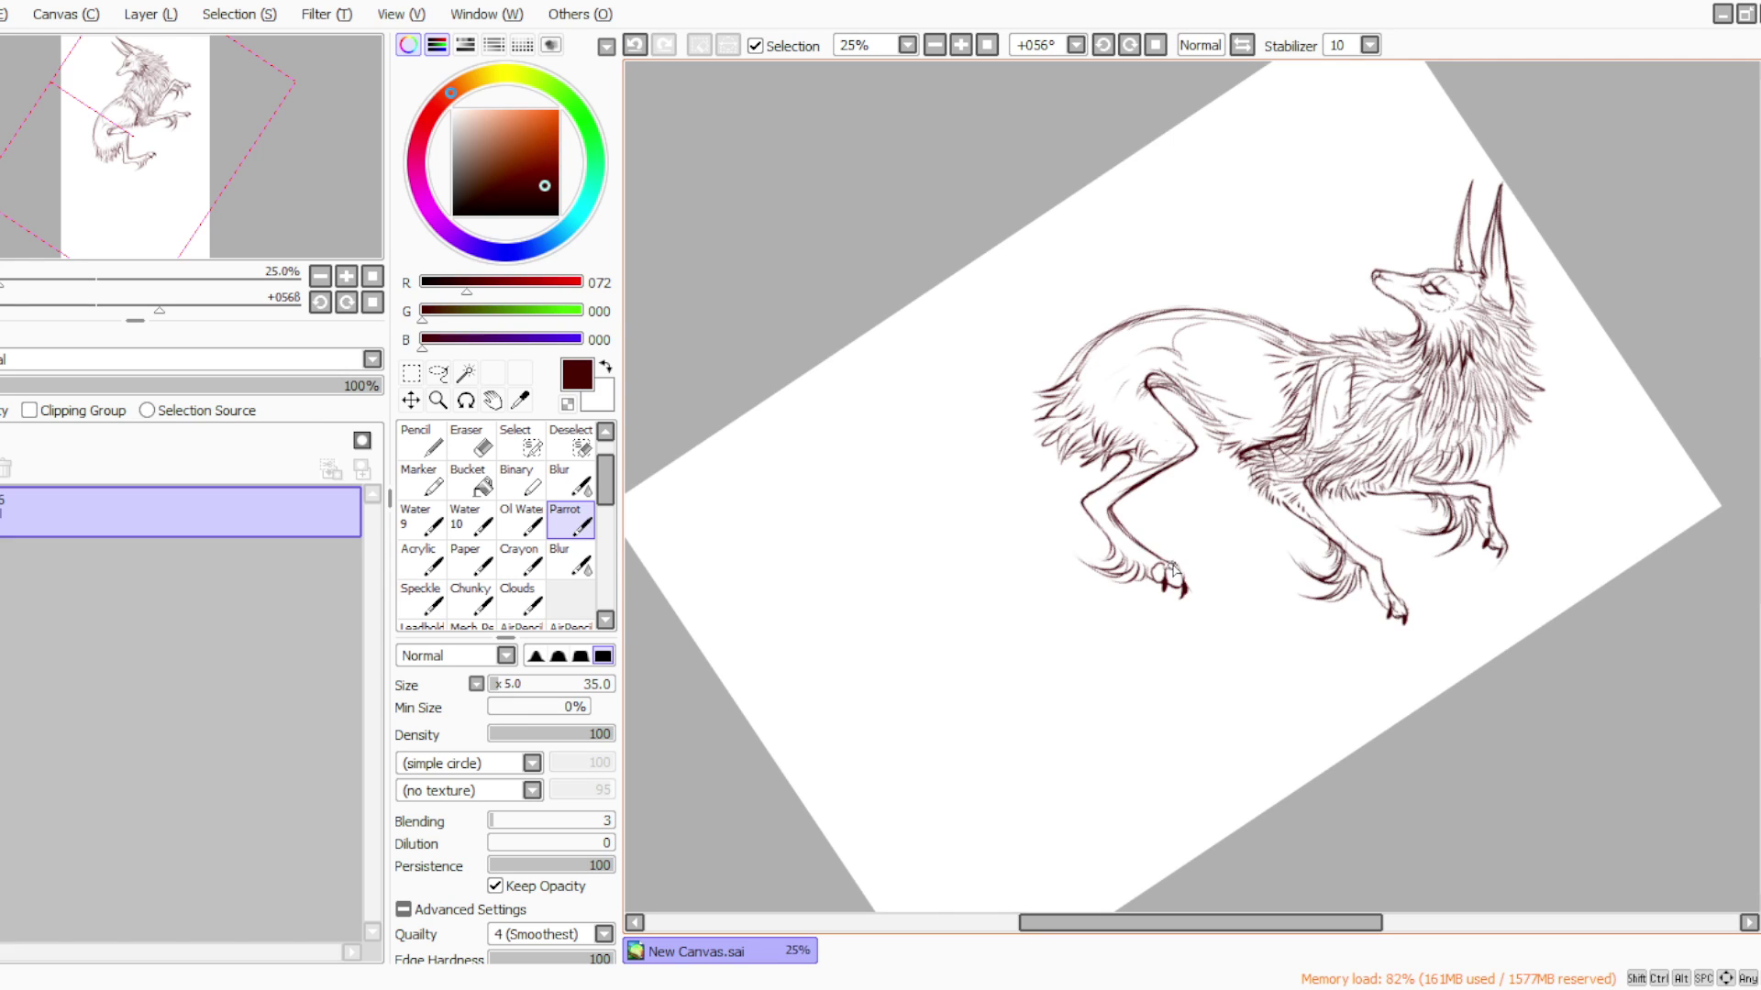
# Lasso the hind foot with its paw and fur tufts, scale it down slightly, and apply the transformation
pyautogui.click(1155, 45)
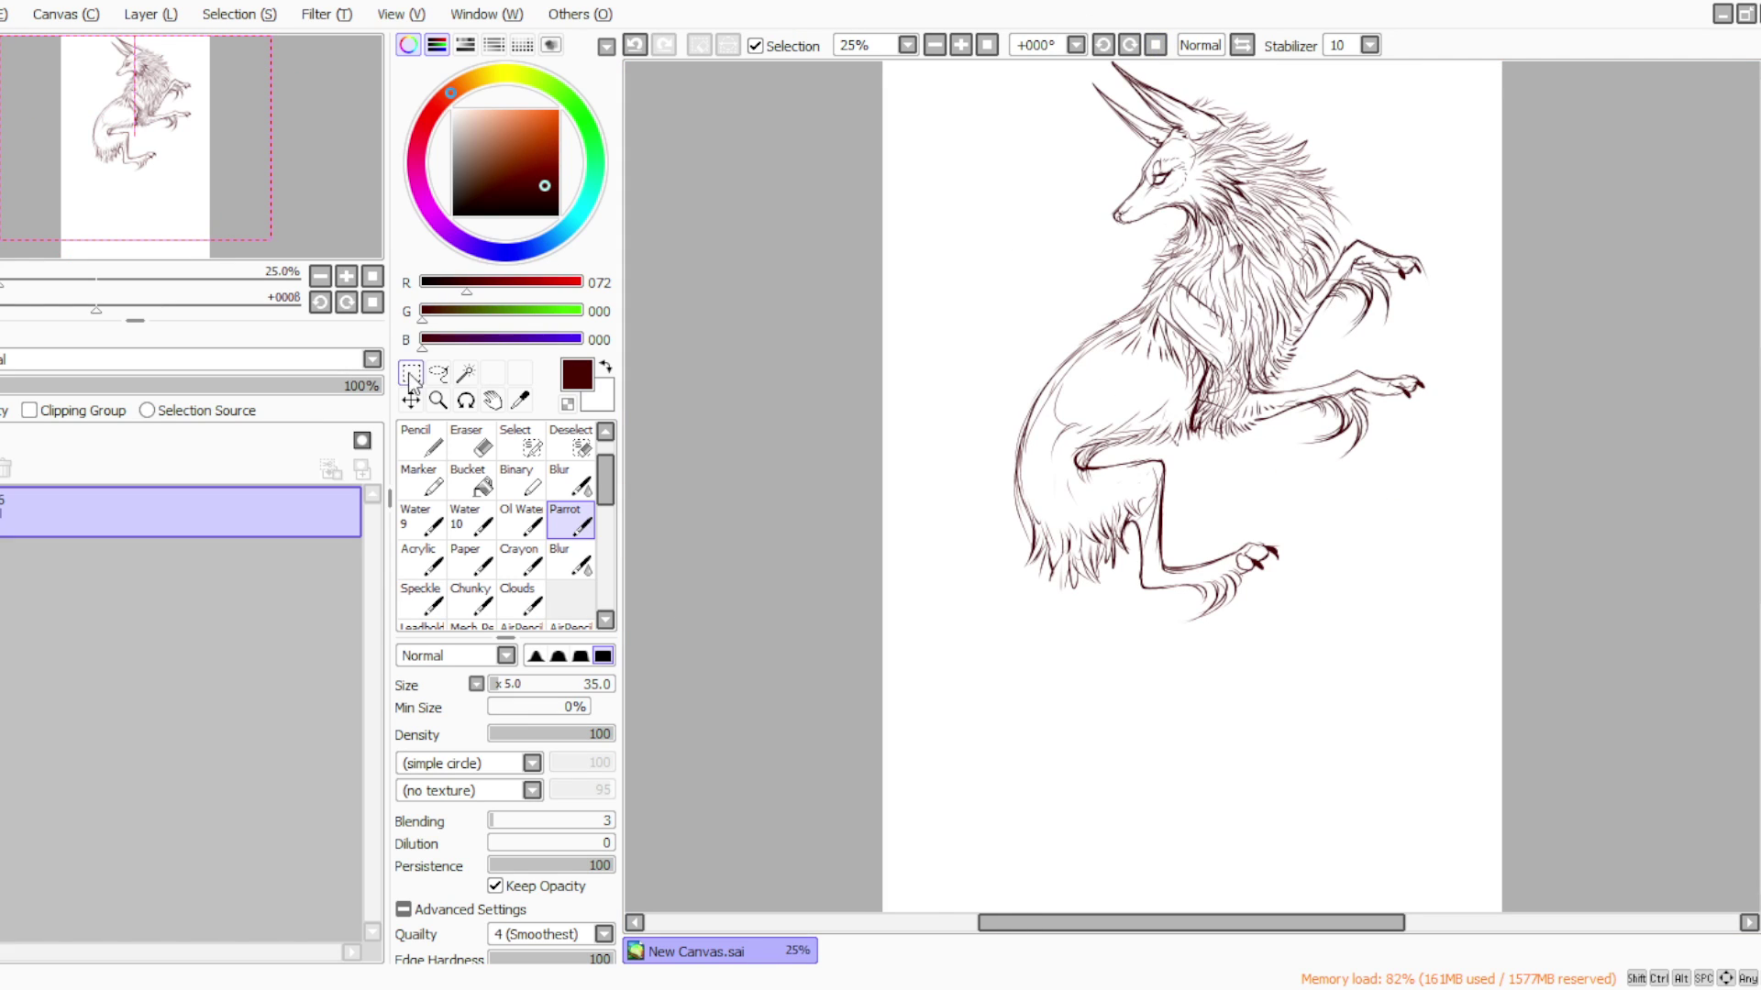
pyautogui.click(438, 372)
pyautogui.moveTo(1279, 532)
pyautogui.mouseDown()
pyautogui.moveTo(1169, 667)
pyautogui.moveTo(1123, 597)
pyautogui.moveTo(1157, 579)
pyautogui.mouseUp()
pyautogui.hotkey('ctrl', 't')
pyautogui.click(405, 747)
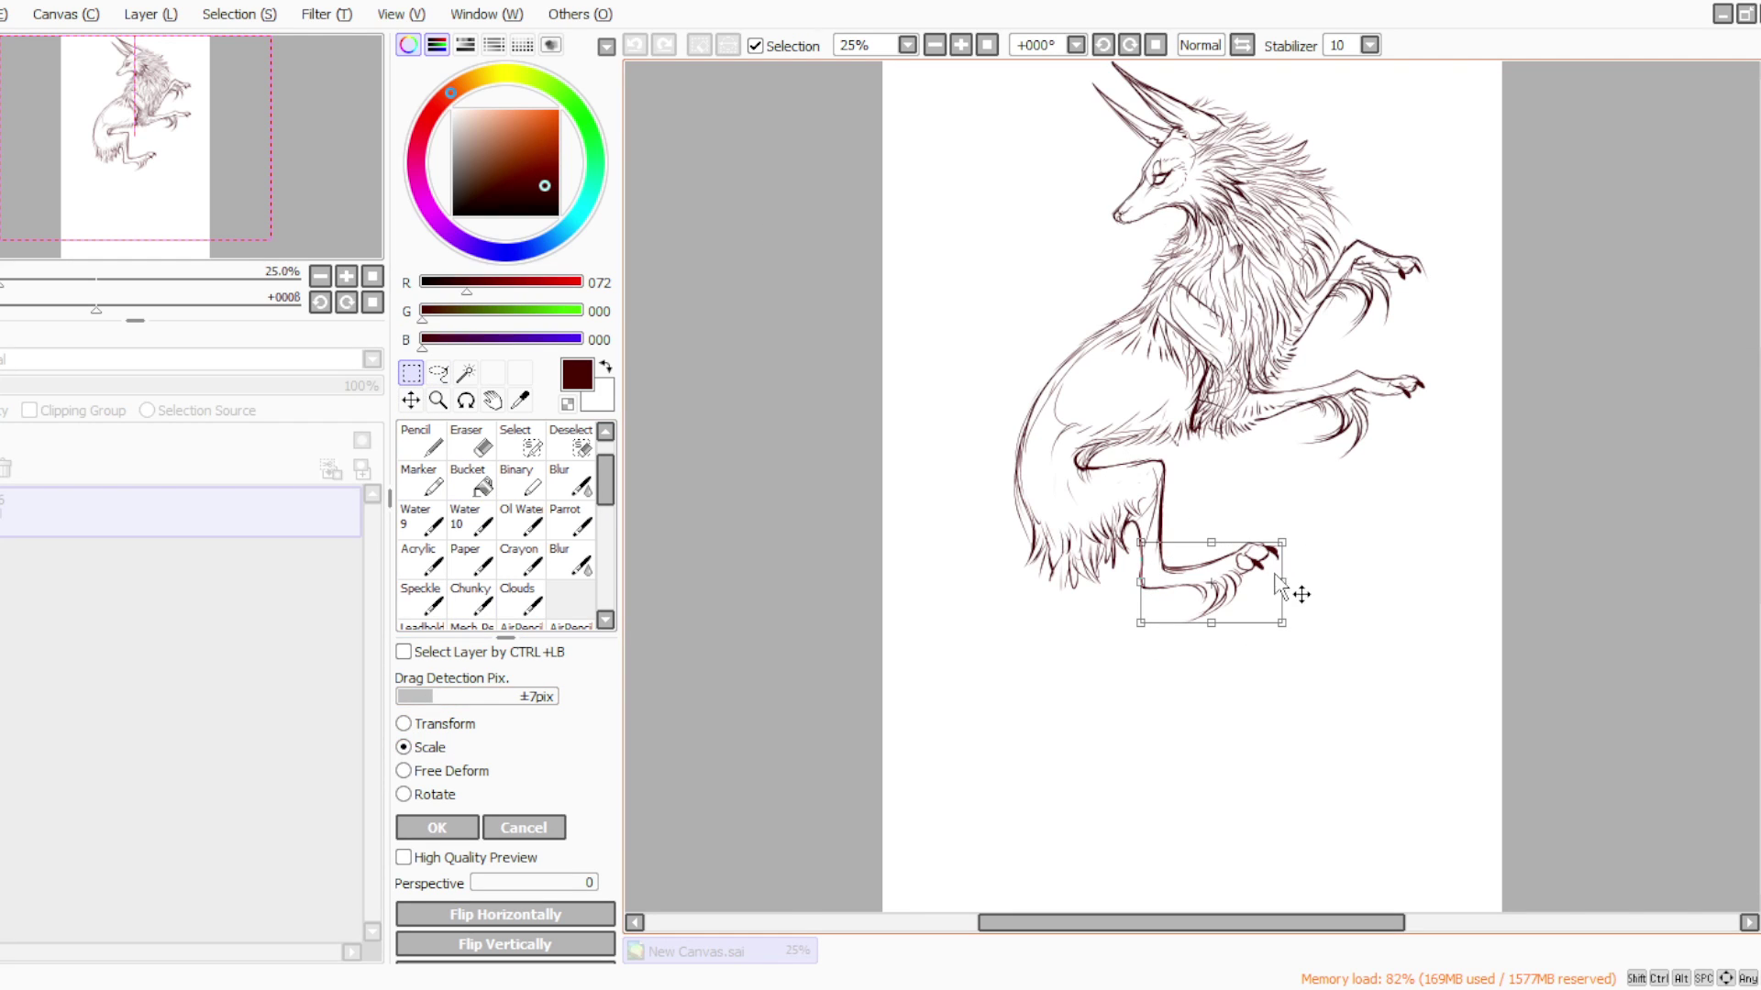
pyautogui.moveTo(1282, 623); pyautogui.dragTo(1276, 610)
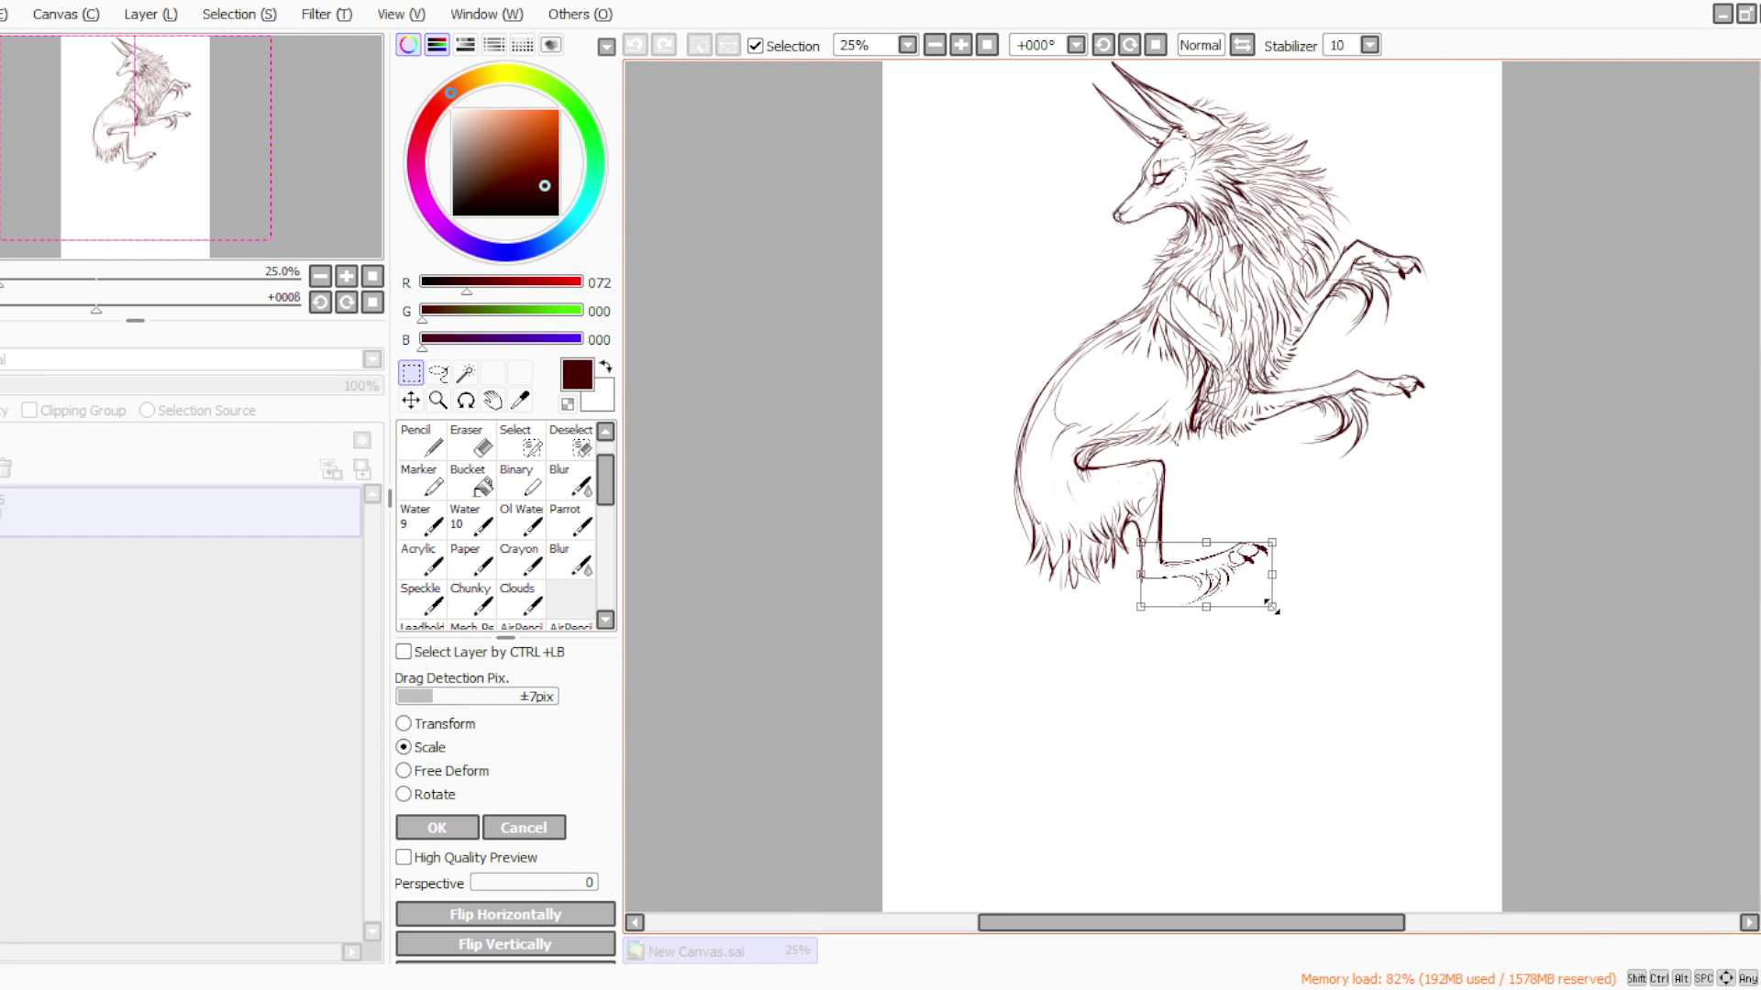
pyautogui.click(437, 827)
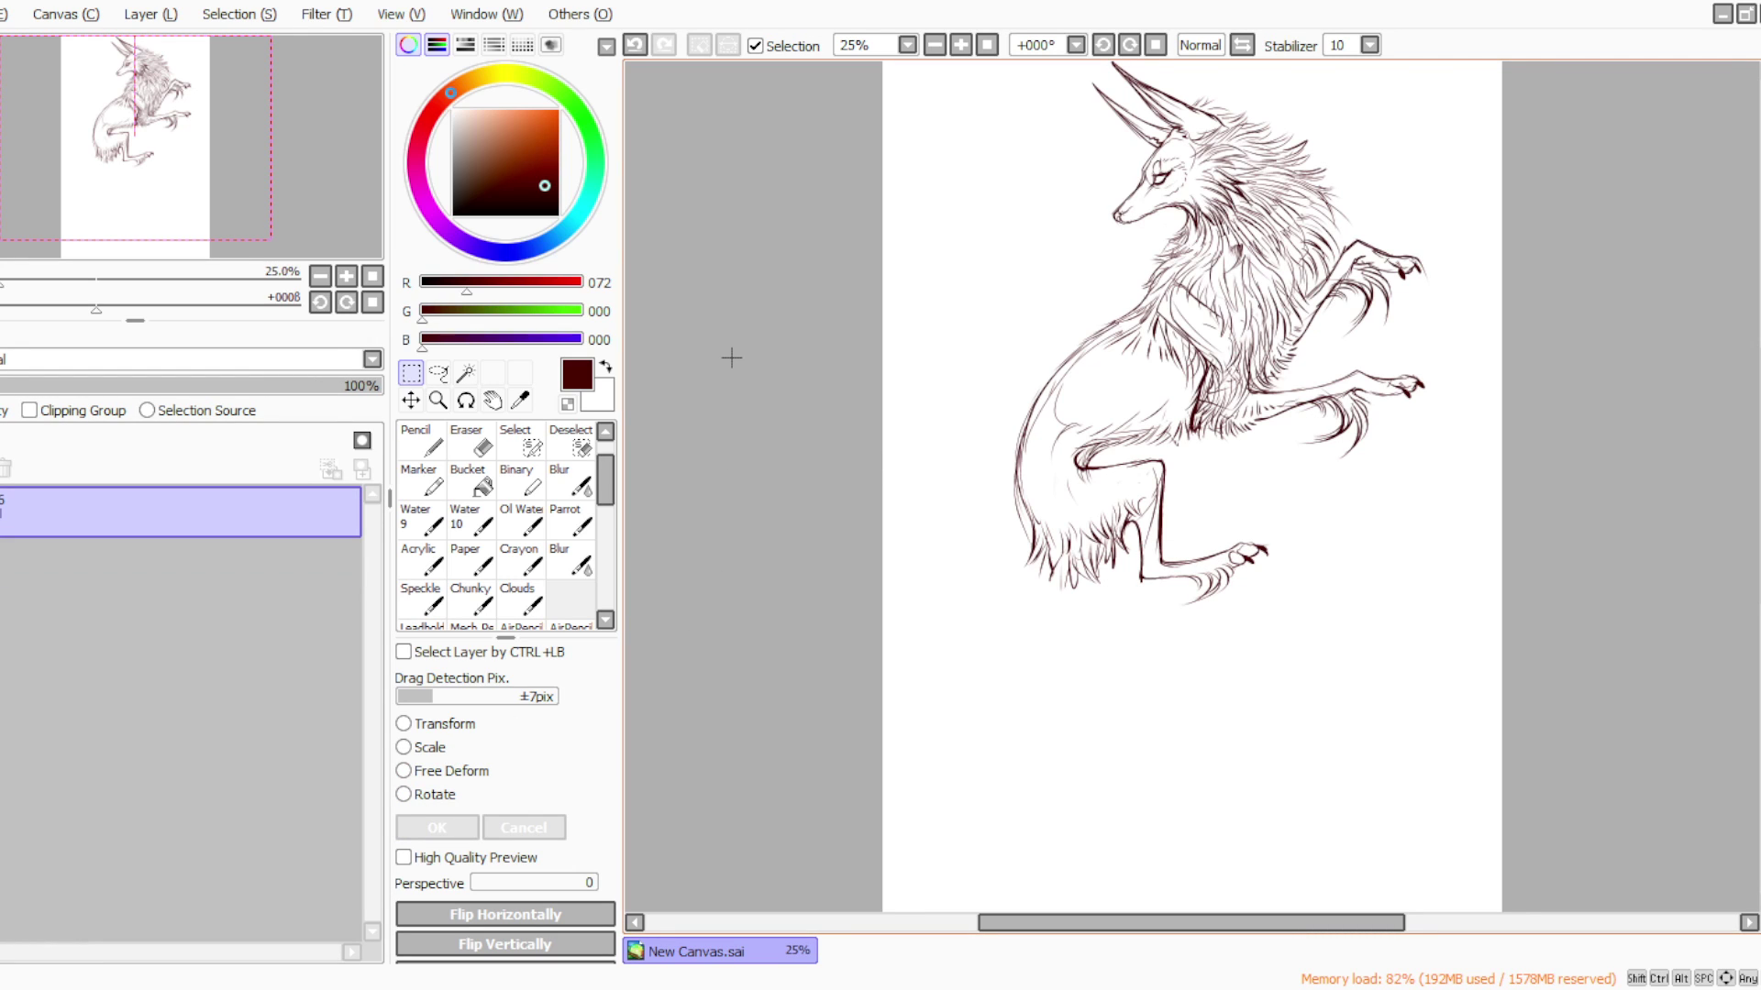
# Flip the drawing horizontally and shift the whole figure toward the left side of the canvas, scaling it very slightly and applying it
pyautogui.press('h')
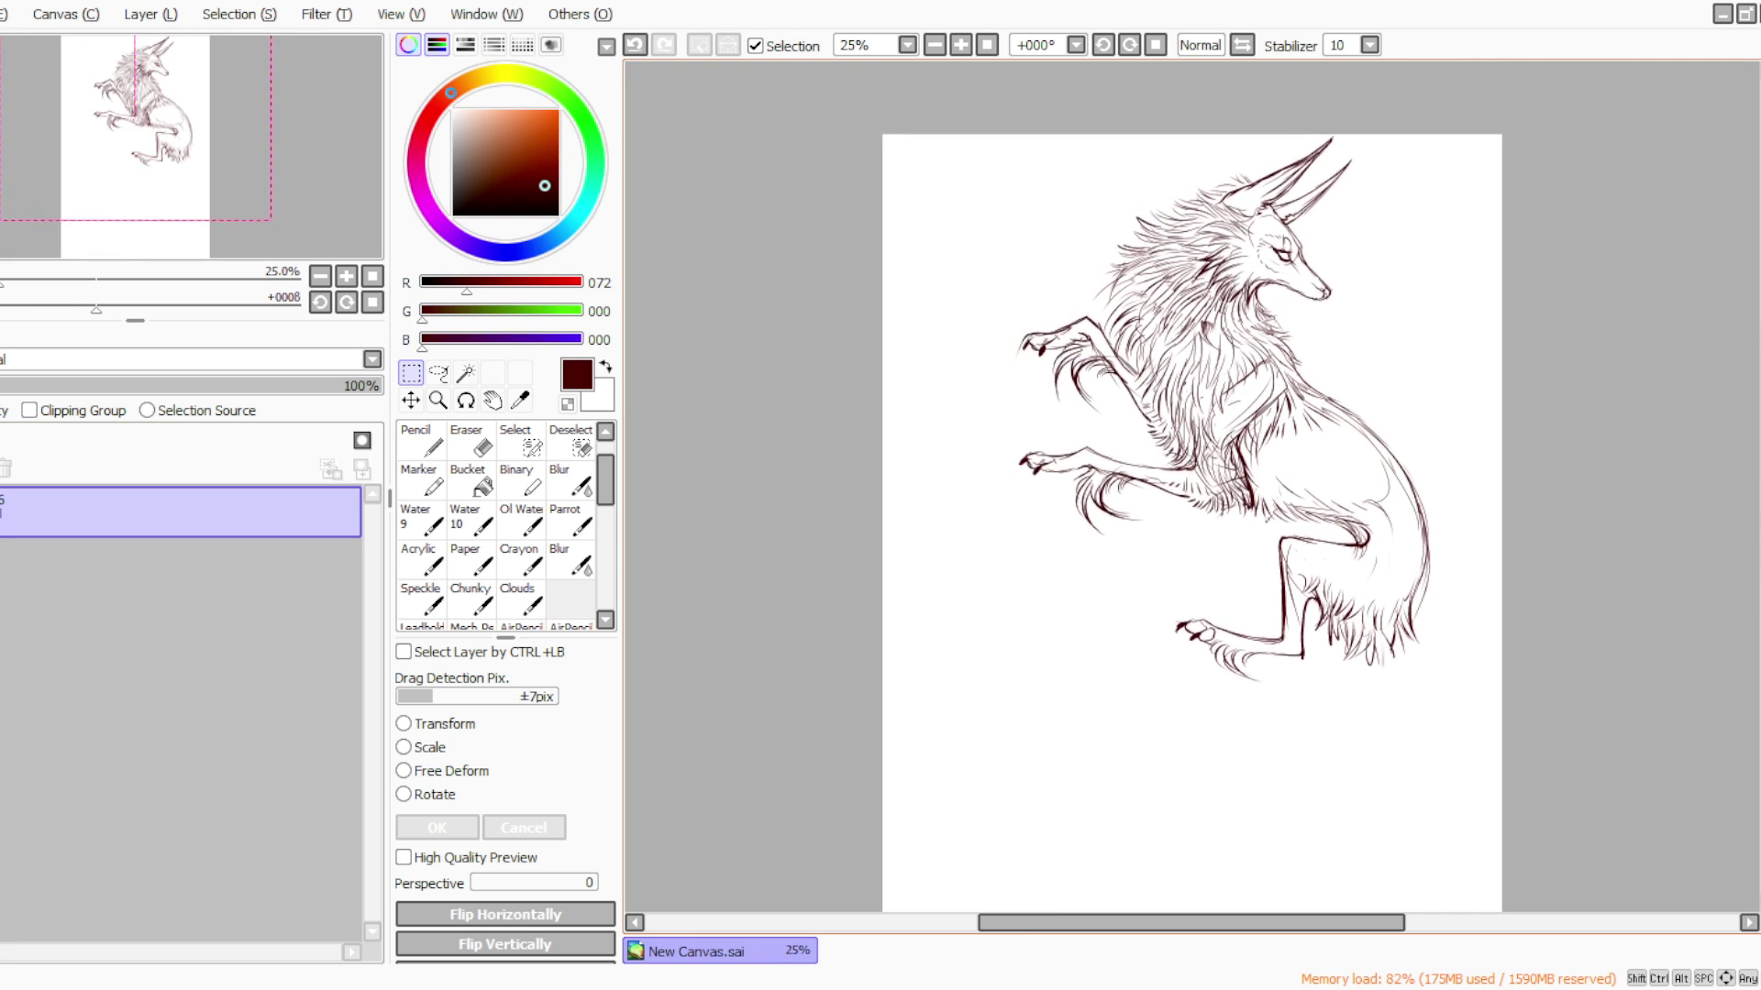
pyautogui.click(404, 748)
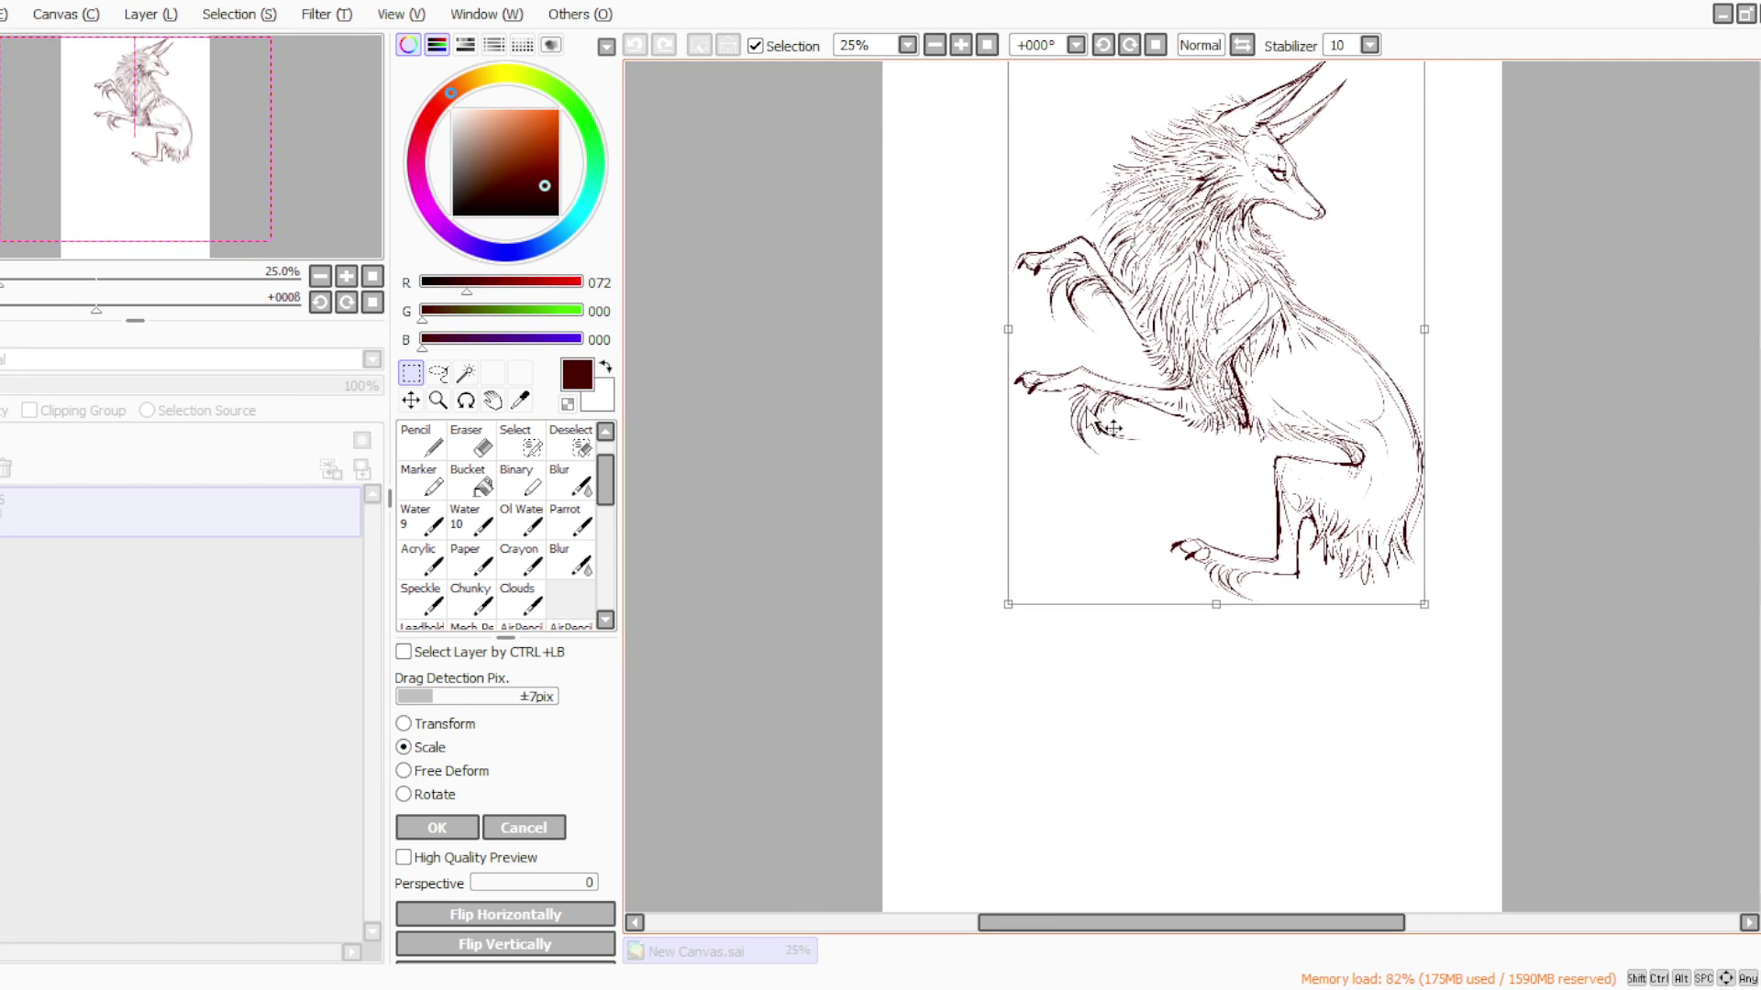
pyautogui.moveTo(1288, 407); pyautogui.dragTo(1216, 410)
pyautogui.scroll(2, 1747, 476)
pyautogui.moveTo(1008, 515)
pyautogui.mouseDown()
pyautogui.moveTo(966, 523)
pyautogui.moveTo(1015, 524)
pyautogui.mouseUp()
pyautogui.click(434, 828)
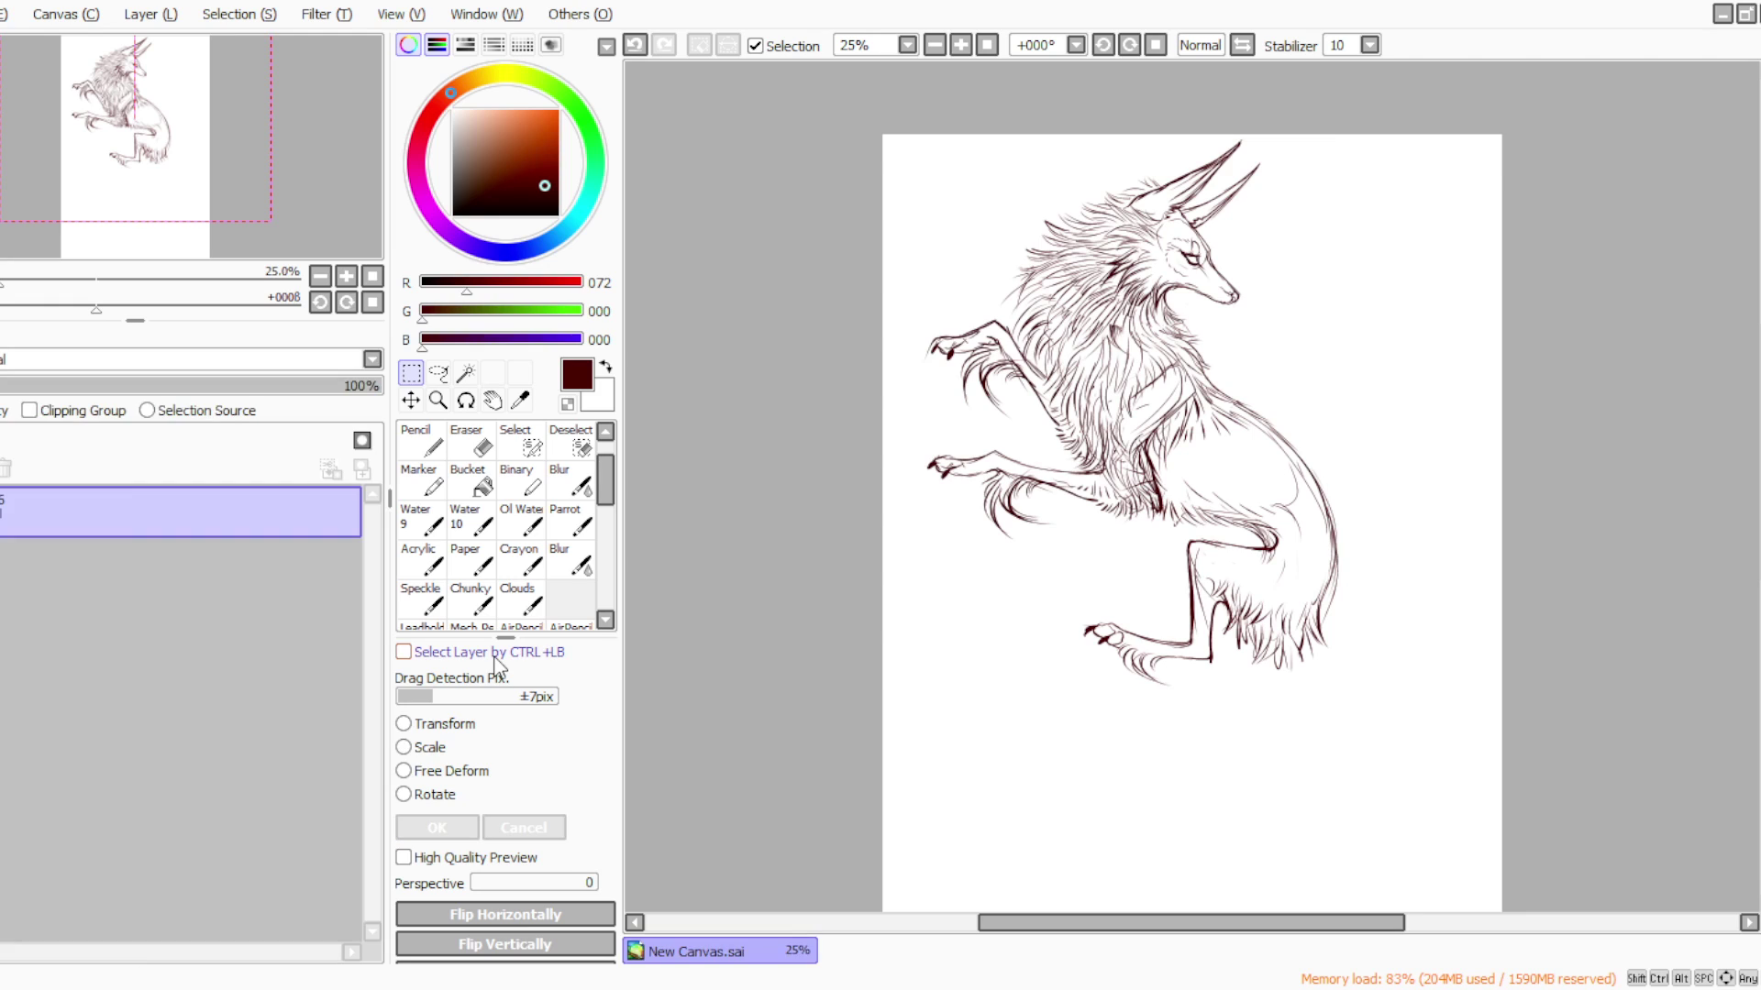
# On a new layer, sketch the first tail strands below the rump with the Parrot brush at size 20
pyautogui.click(559, 517)
pyautogui.click(497, 684)
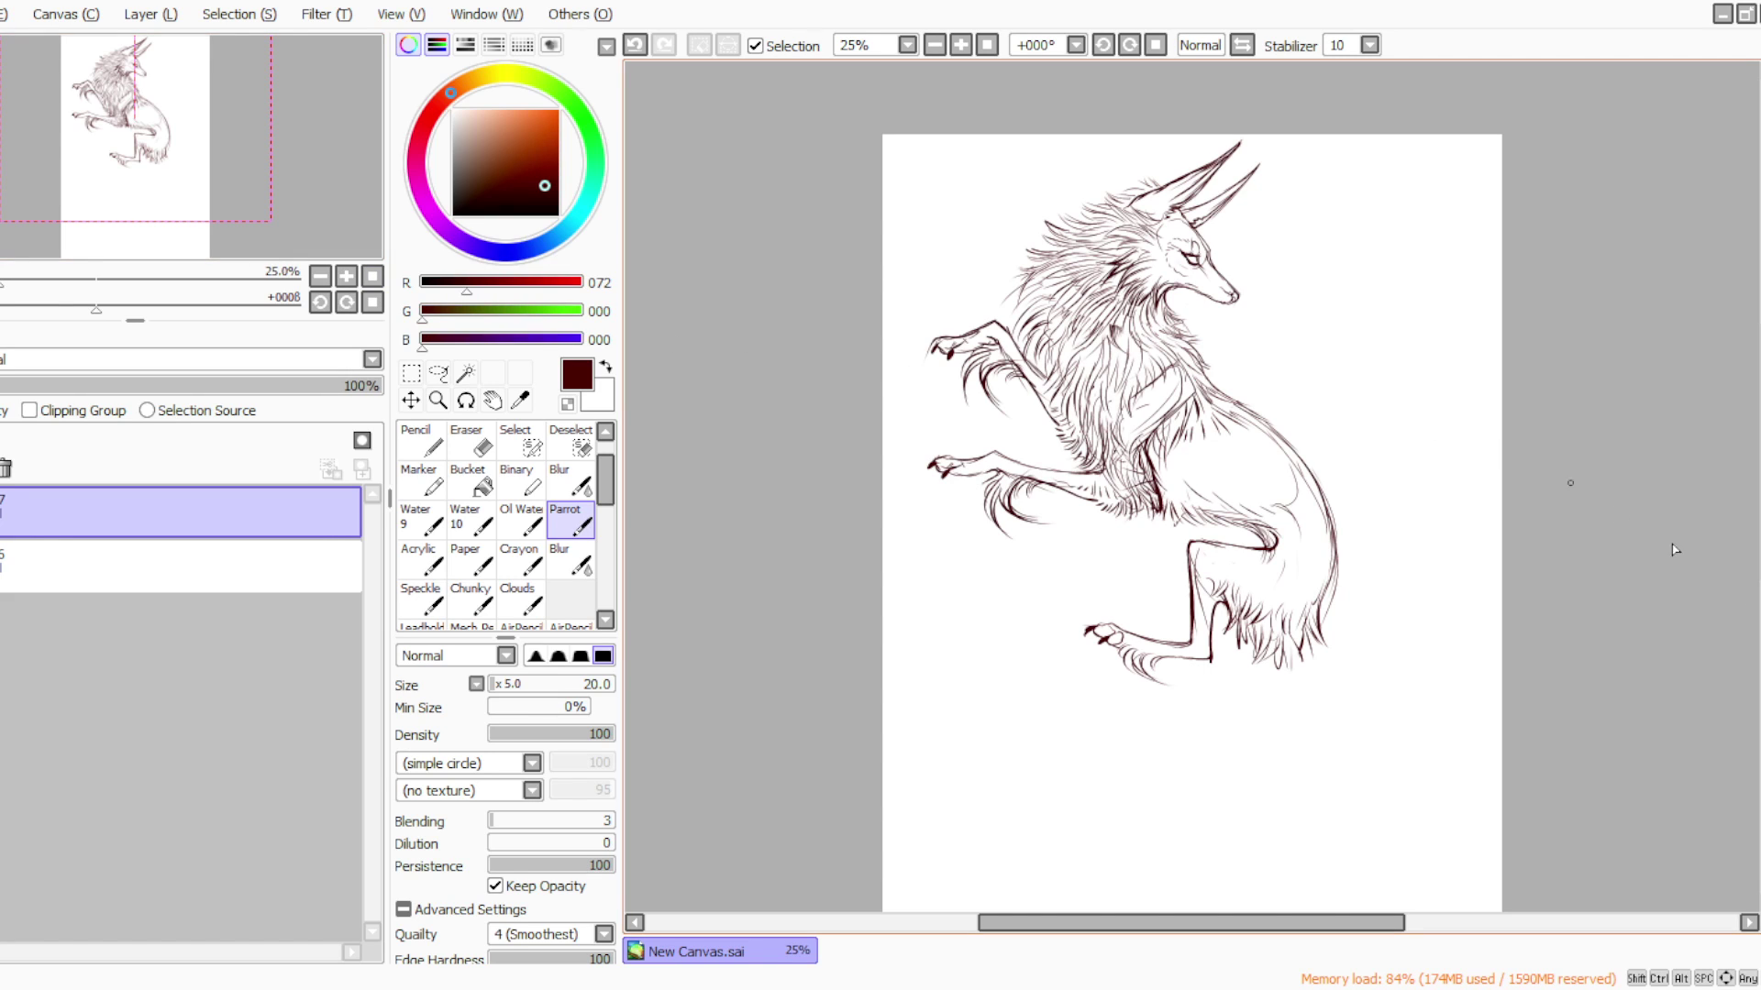
pyautogui.scroll(-3, 1191, 458)
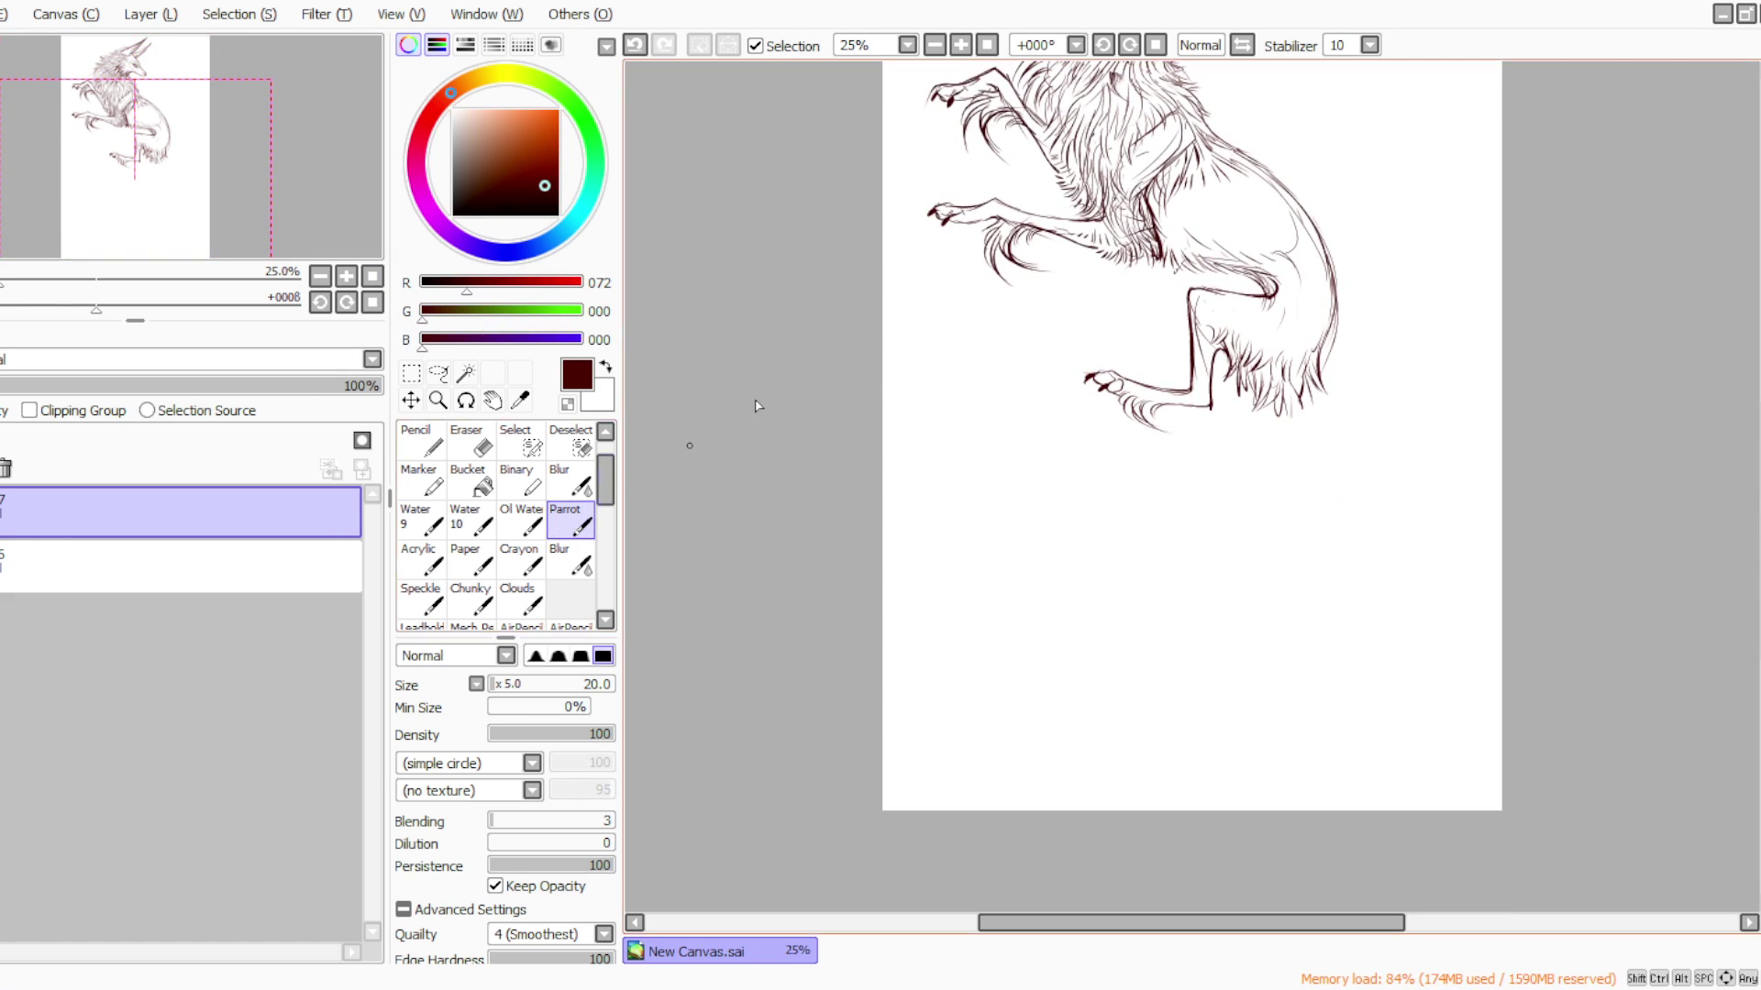
pyautogui.moveTo(1317, 379)
pyautogui.mouseDown()
pyautogui.moveTo(1368, 457)
pyautogui.moveTo(1390, 569)
pyautogui.moveTo(1337, 457)
pyautogui.moveTo(1348, 434)
pyautogui.moveTo(1305, 403)
pyautogui.moveTo(1372, 477)
pyautogui.mouseUp()
pyautogui.moveTo(1302, 409); pyautogui.dragTo(1373, 505)
pyautogui.moveTo(1255, 393)
pyautogui.mouseDown()
pyautogui.moveTo(1253, 449)
pyautogui.moveTo(1236, 449)
pyautogui.moveTo(1246, 418)
pyautogui.moveTo(1229, 431)
pyautogui.moveTo(1251, 472)
pyautogui.mouseUp()
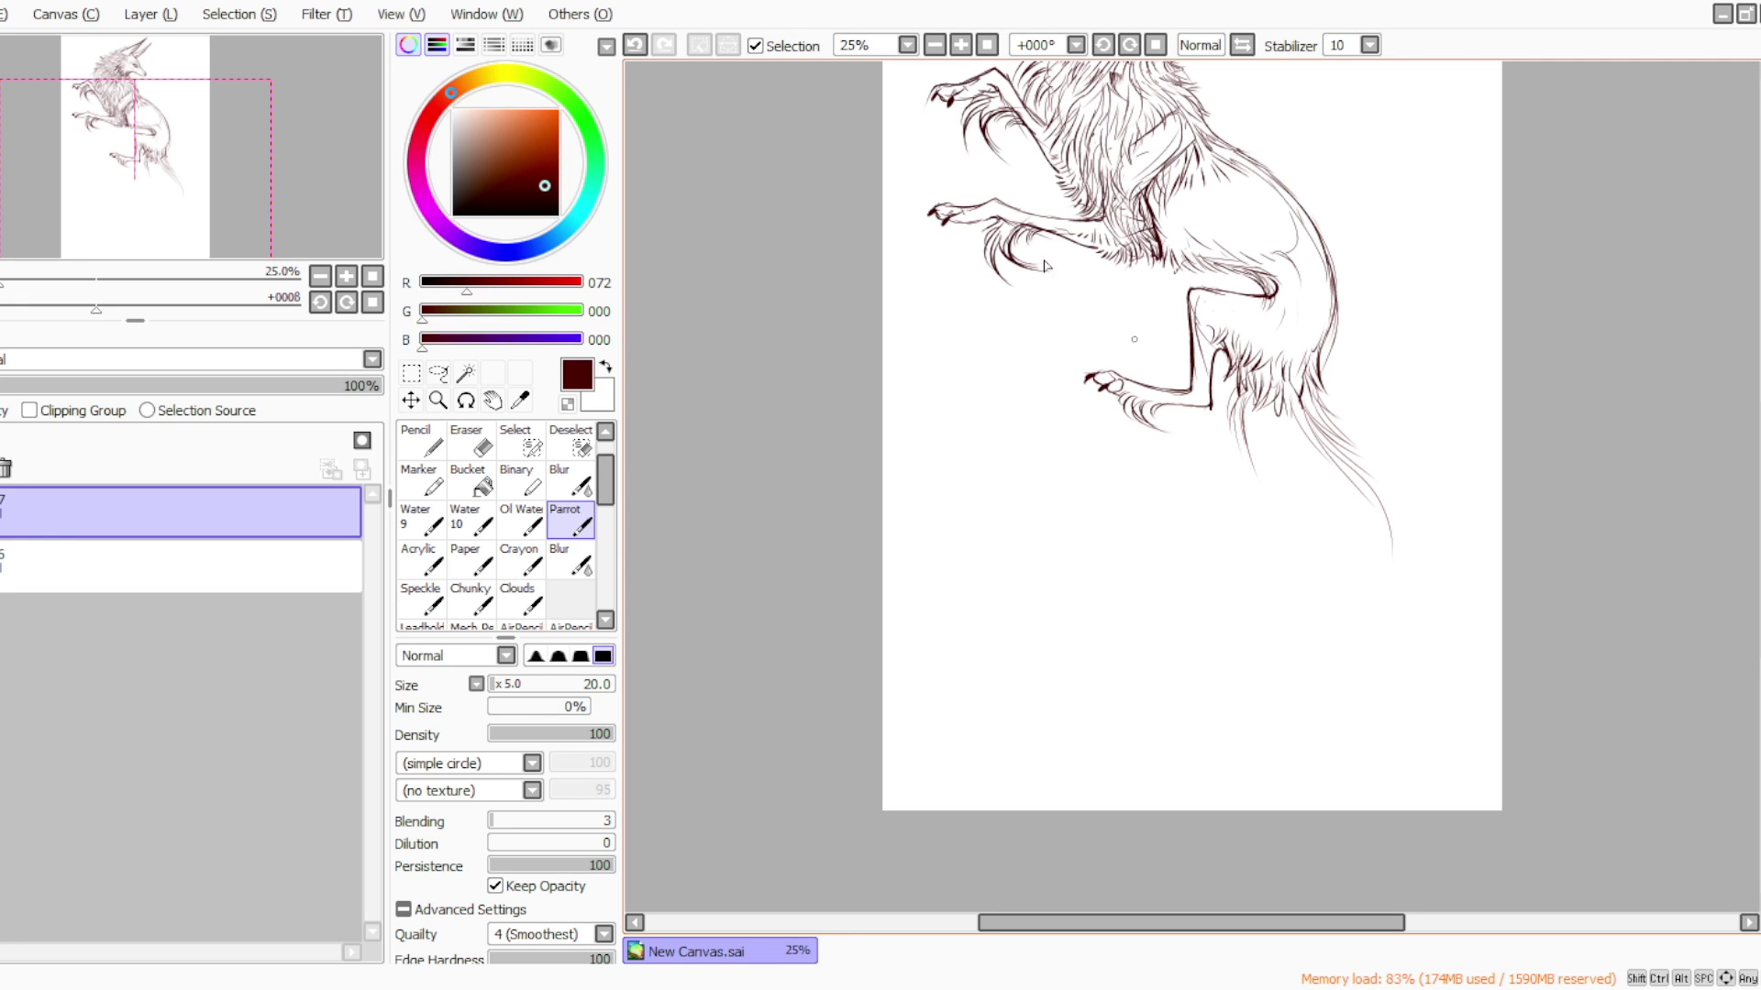
# Undo the latest inner tail strands and redraw them as longer strokes hanging down from beneath the rump
pyautogui.click(635, 50)
pyautogui.click(636, 49)
pyautogui.click(636, 49)
pyautogui.click(629, 44)
pyautogui.click(627, 42)
pyautogui.moveTo(1251, 395)
pyautogui.mouseDown()
pyautogui.moveTo(1230, 428)
pyautogui.moveTo(1212, 420)
pyautogui.moveTo(1268, 484)
pyautogui.moveTo(1255, 501)
pyautogui.moveTo(1249, 482)
pyautogui.moveTo(1255, 502)
pyautogui.mouseUp()
pyautogui.moveTo(1259, 429)
pyautogui.mouseDown()
pyautogui.moveTo(1253, 526)
pyautogui.moveTo(1266, 490)
pyautogui.moveTo(1253, 430)
pyautogui.moveTo(1246, 557)
pyautogui.moveTo(1272, 421)
pyautogui.moveTo(1276, 490)
pyautogui.moveTo(1271, 548)
pyautogui.mouseUp()
pyautogui.moveTo(1271, 465); pyautogui.dragTo(1232, 603)
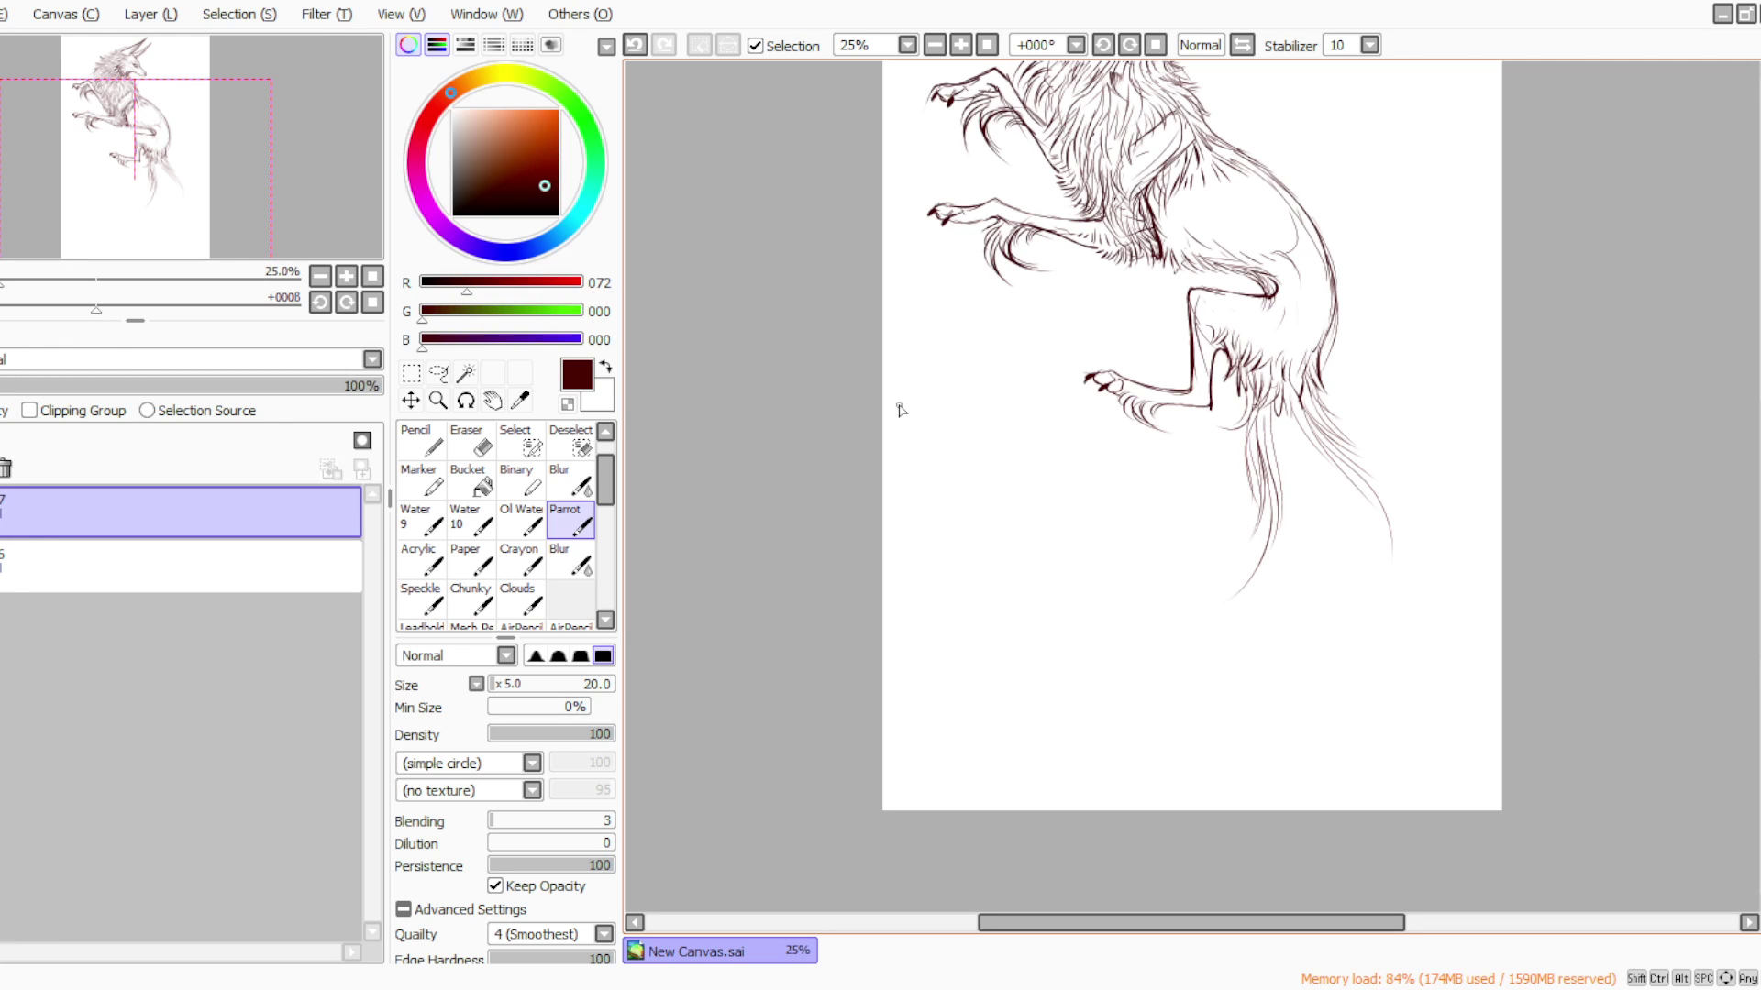
# Fill the tail with long flowing strands that sweep down and curve inward at the ends
pyautogui.moveTo(1288, 415)
pyautogui.mouseDown()
pyautogui.moveTo(1325, 520)
pyautogui.moveTo(1315, 623)
pyautogui.mouseUp()
pyautogui.moveTo(1280, 438); pyautogui.dragTo(1293, 611)
pyautogui.moveTo(1302, 513); pyautogui.dragTo(1277, 674)
pyautogui.moveTo(1277, 482)
pyautogui.mouseDown()
pyautogui.moveTo(1200, 665)
pyautogui.moveTo(1268, 503)
pyautogui.moveTo(1221, 604)
pyautogui.mouseUp()
pyautogui.moveTo(1269, 532)
pyautogui.mouseDown()
pyautogui.moveTo(1214, 610)
pyautogui.moveTo(1218, 676)
pyautogui.mouseUp()
pyautogui.moveTo(1260, 587); pyautogui.dragTo(1190, 693)
pyautogui.moveTo(1353, 479); pyautogui.dragTo(1380, 583)
pyautogui.moveTo(1320, 447); pyautogui.dragTo(1377, 571)
pyautogui.moveTo(1350, 501); pyautogui.dragTo(1375, 633)
pyautogui.moveTo(1298, 426); pyautogui.dragTo(1341, 507)
pyautogui.moveTo(1296, 411)
pyautogui.mouseDown()
pyautogui.moveTo(1351, 583)
pyautogui.moveTo(1335, 519)
pyautogui.moveTo(1351, 658)
pyautogui.mouseUp()
pyautogui.moveTo(1313, 477)
pyautogui.mouseDown()
pyautogui.moveTo(1333, 541)
pyautogui.moveTo(1329, 693)
pyautogui.mouseUp()
pyautogui.moveTo(1310, 488)
pyautogui.mouseDown()
pyautogui.moveTo(1326, 539)
pyautogui.moveTo(1280, 739)
pyautogui.moveTo(1370, 588)
pyautogui.moveTo(1371, 632)
pyautogui.mouseUp()
pyautogui.moveTo(1348, 536); pyautogui.dragTo(1346, 689)
pyautogui.moveTo(1361, 587)
pyautogui.mouseDown()
pyautogui.moveTo(1315, 720)
pyautogui.moveTo(1270, 761)
pyautogui.mouseUp()
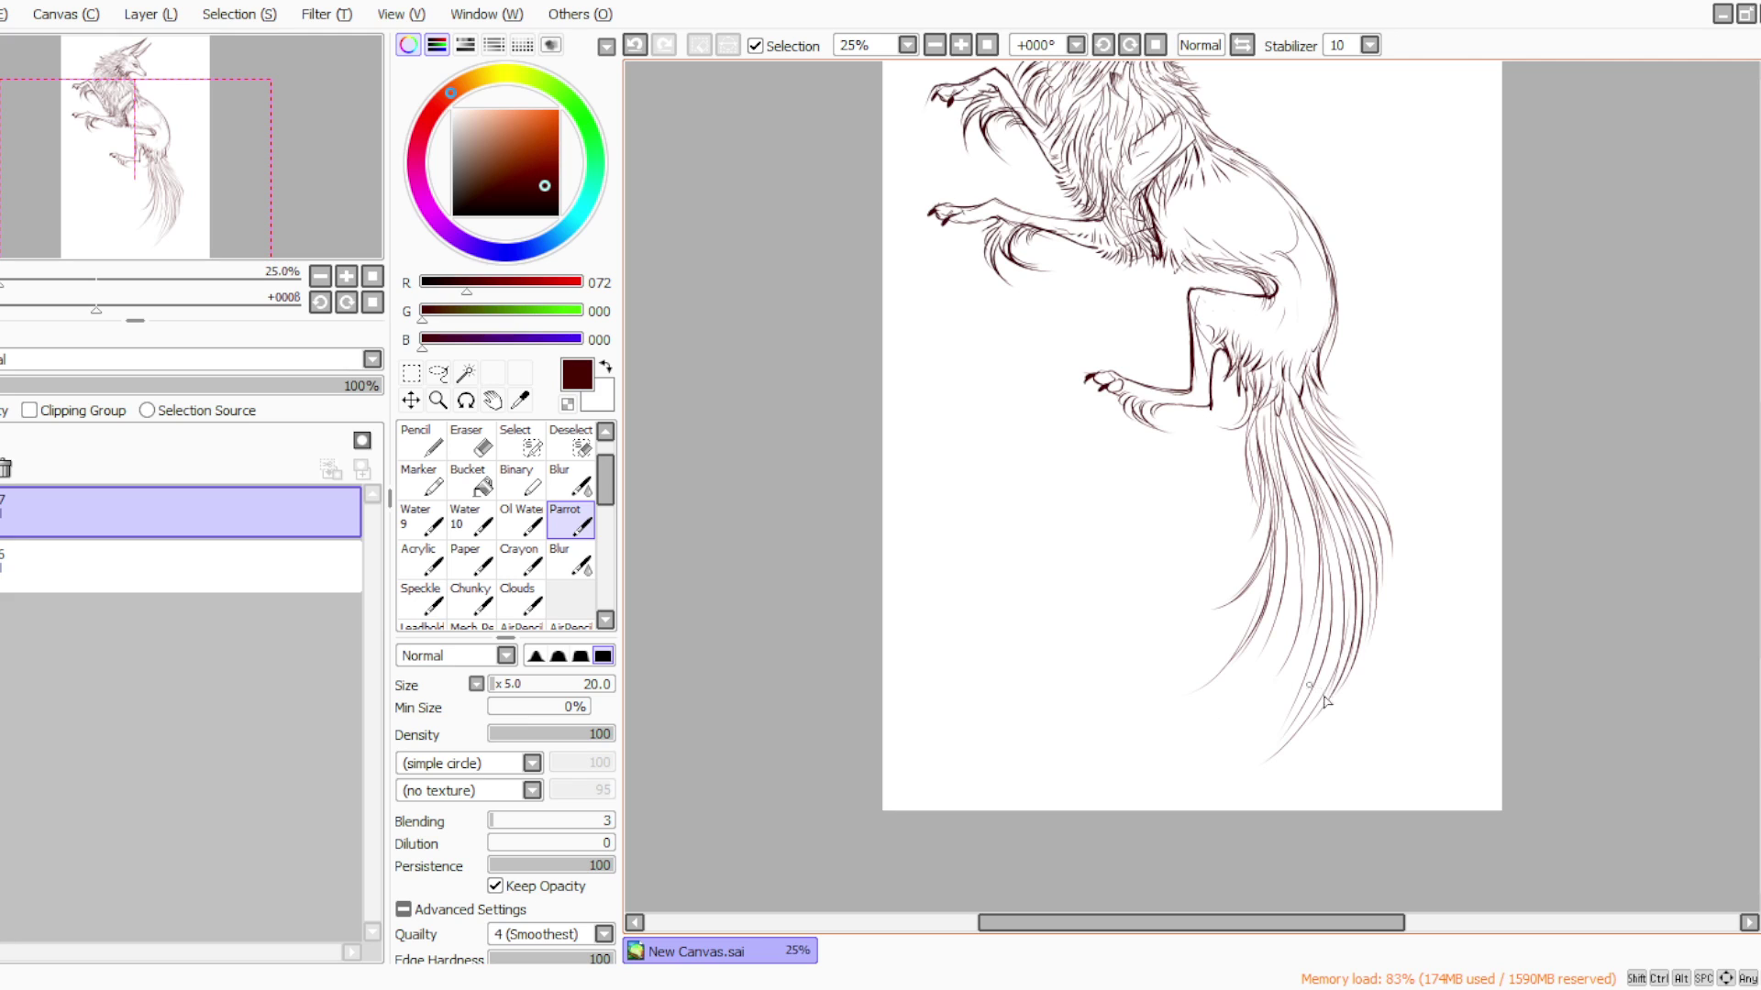
# Merge the tail layer with the body sketch and extend the canvas height at its lower edge
pyautogui.scroll(3, 1708, 375)
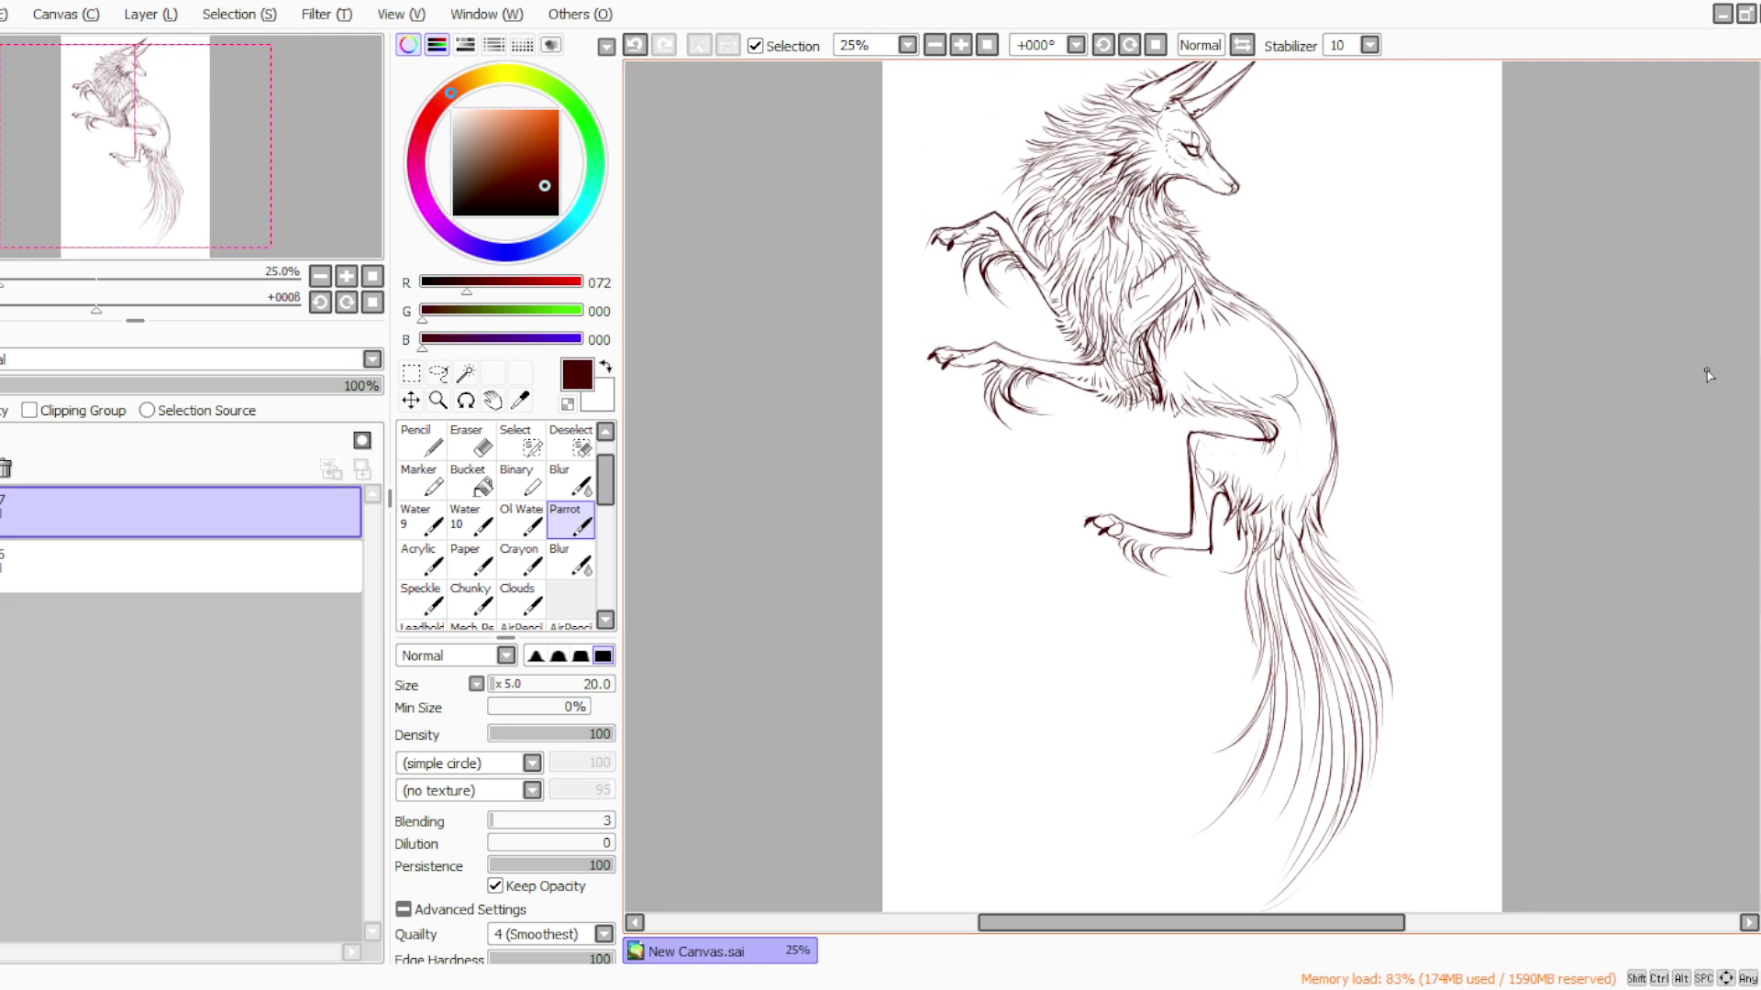
pyautogui.click(987, 45)
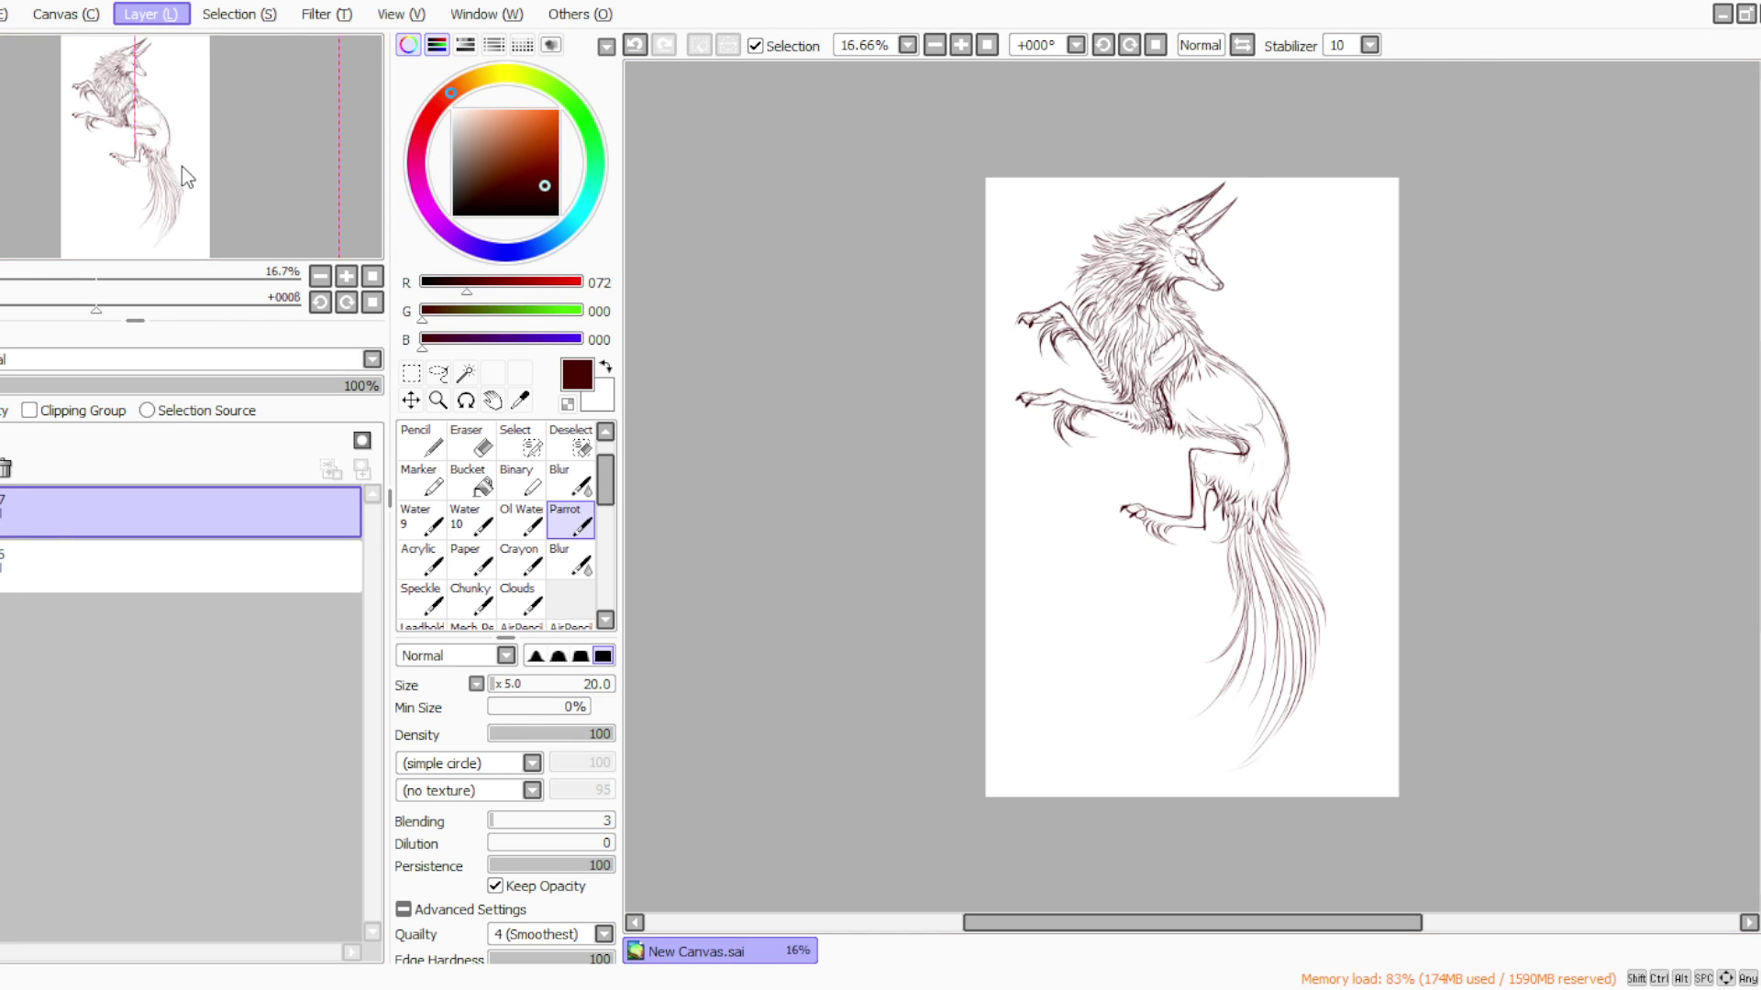
pyautogui.click(174, 269)
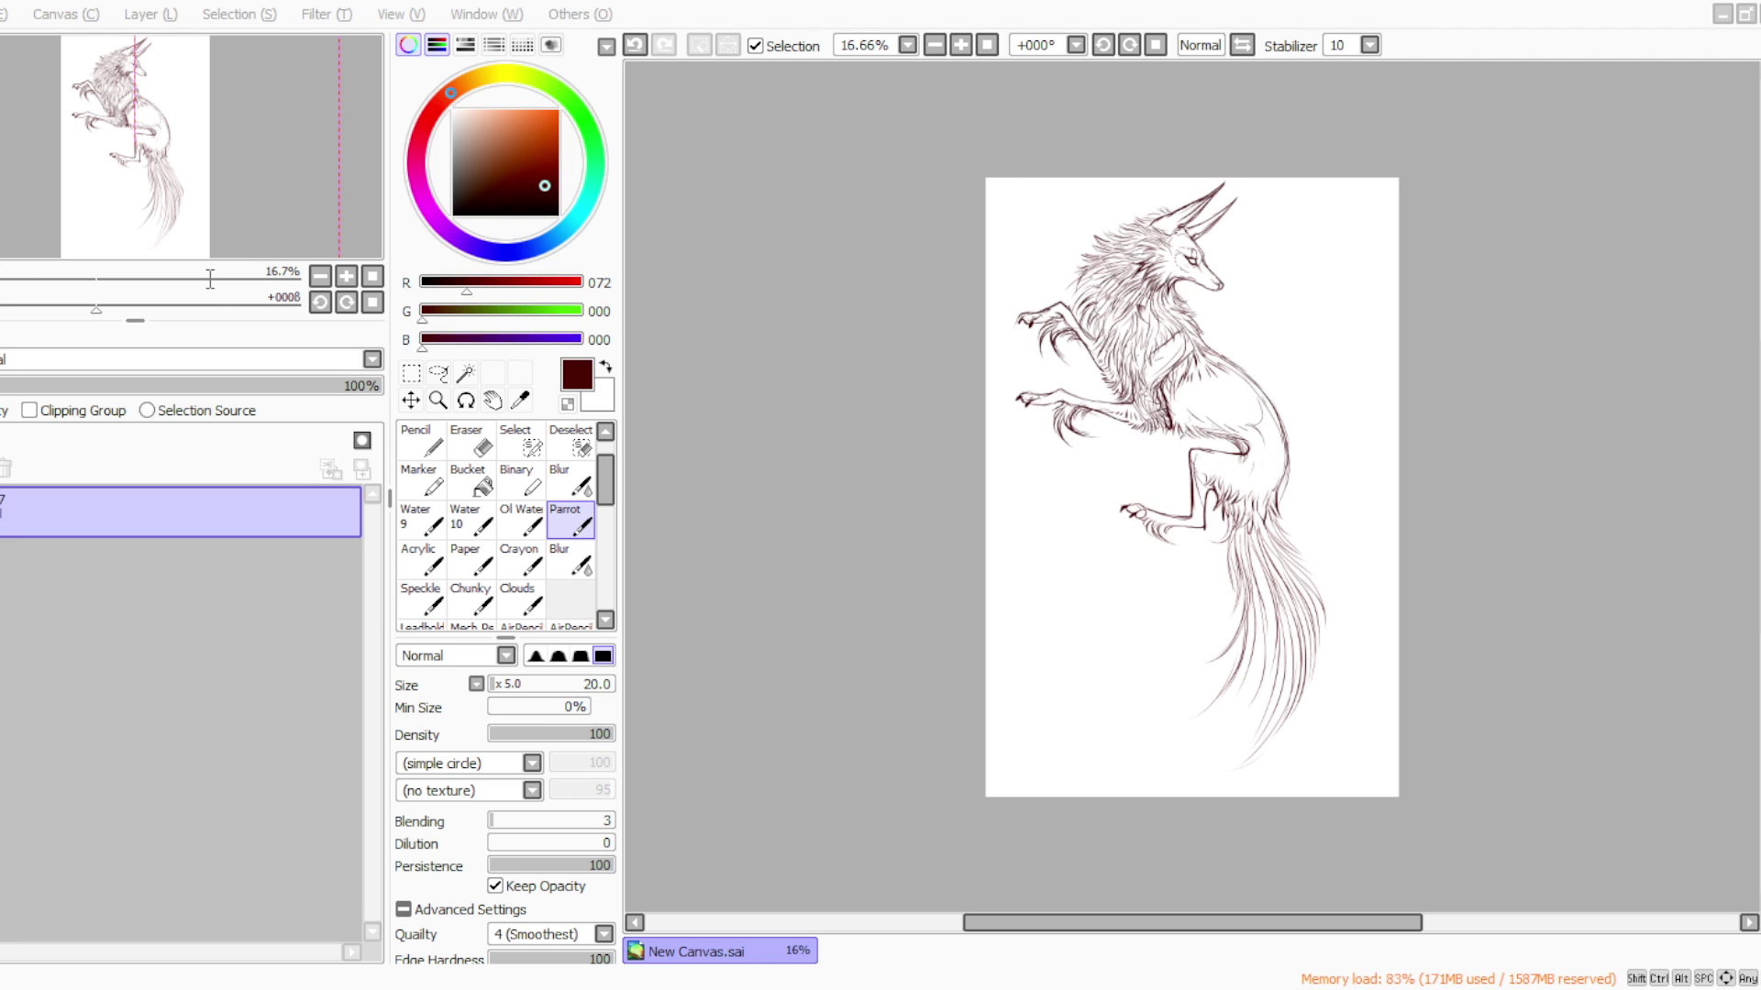
pyautogui.press('Return')
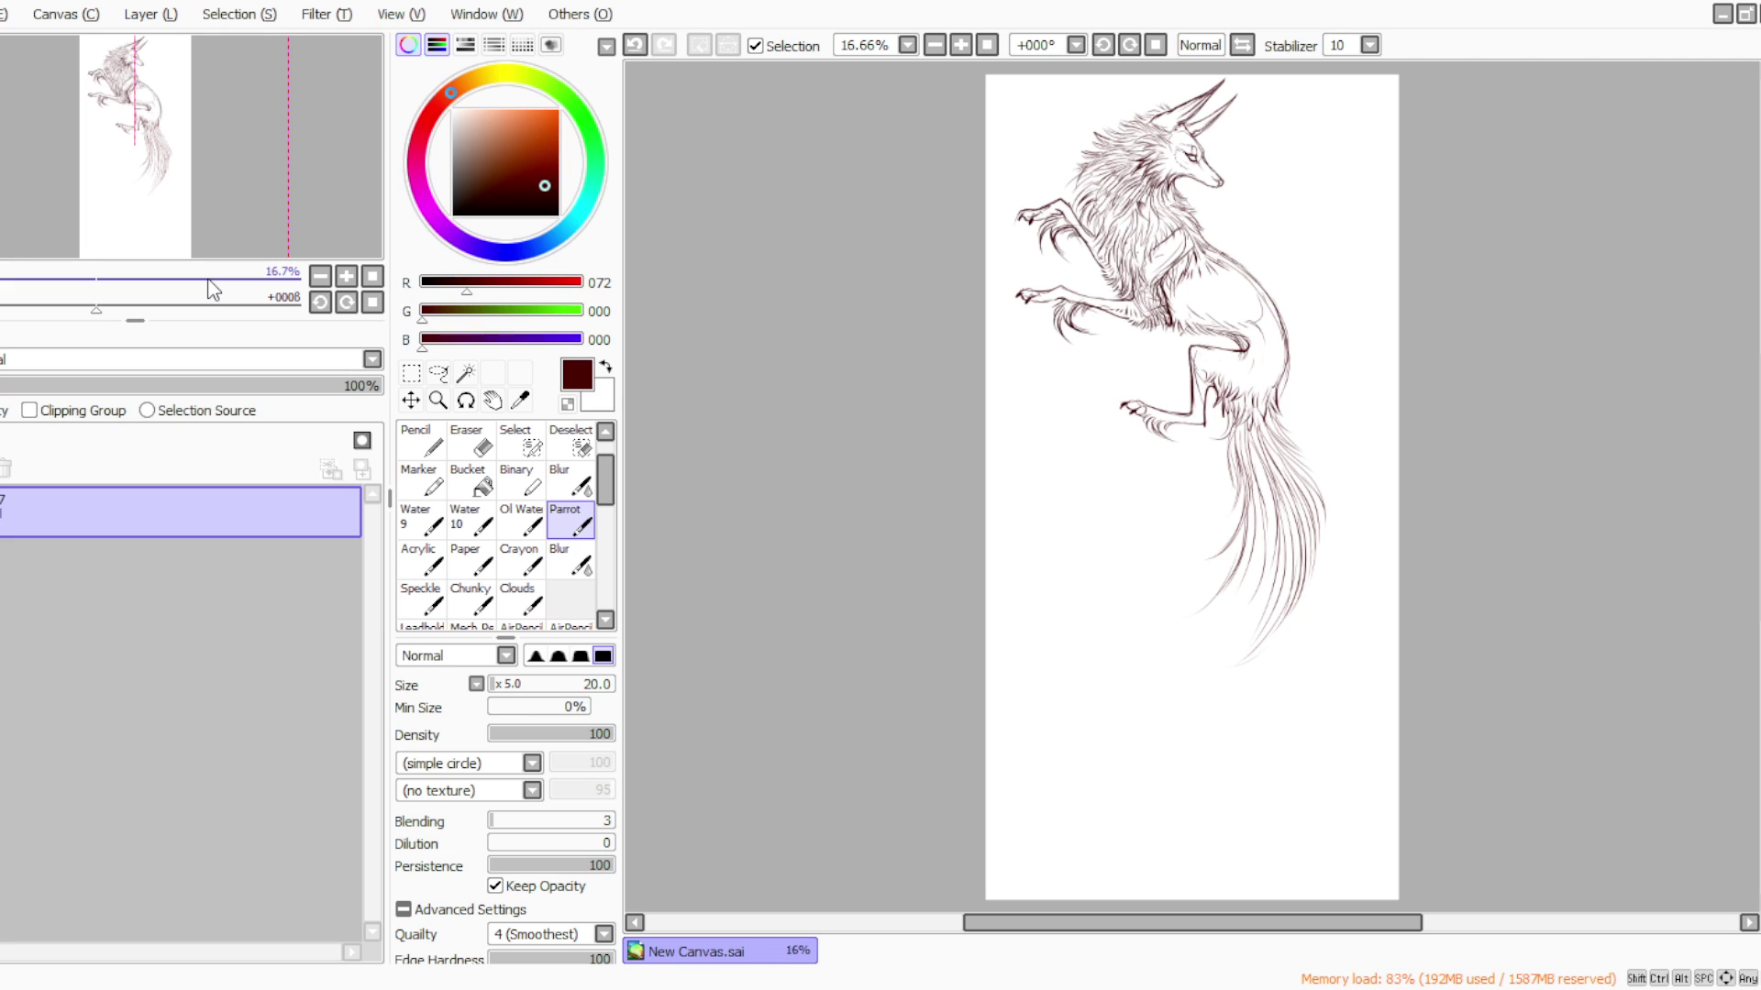
# On a new layer, add fur strokes along the lower back and rump and reinforce the tail's outer and inner edges
pyautogui.click(147, 16)
pyautogui.click(163, 42)
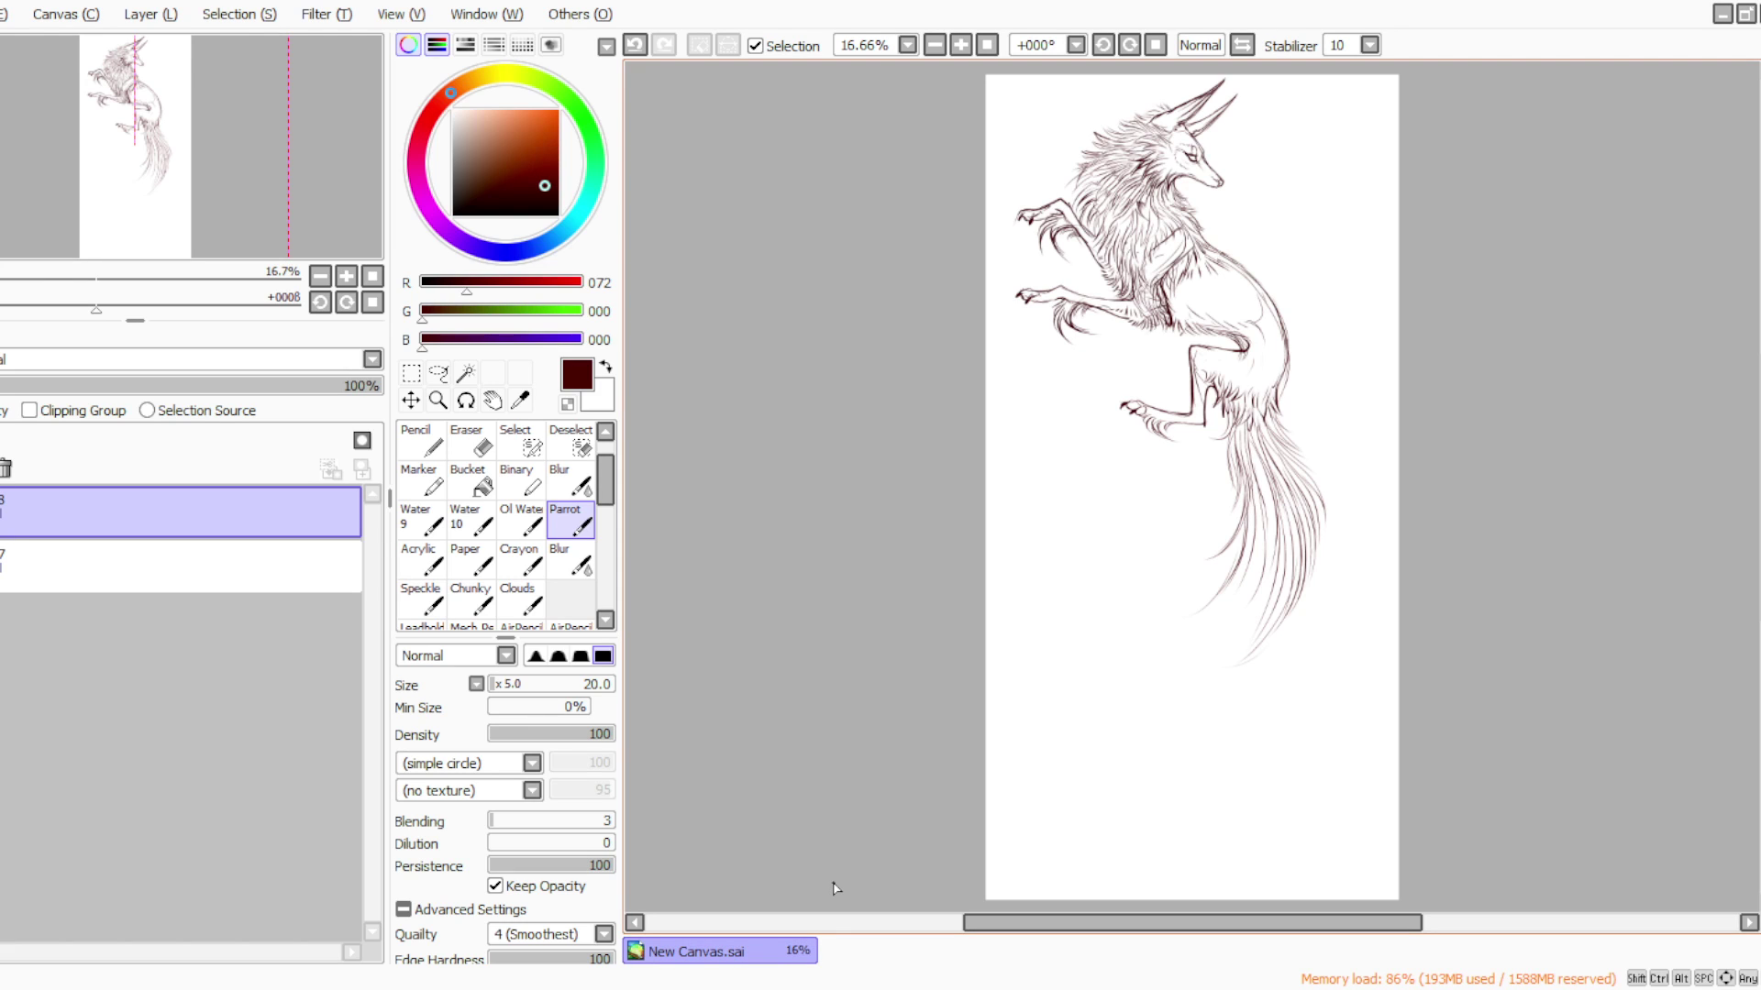
pyautogui.scroll(1, 1210, 273)
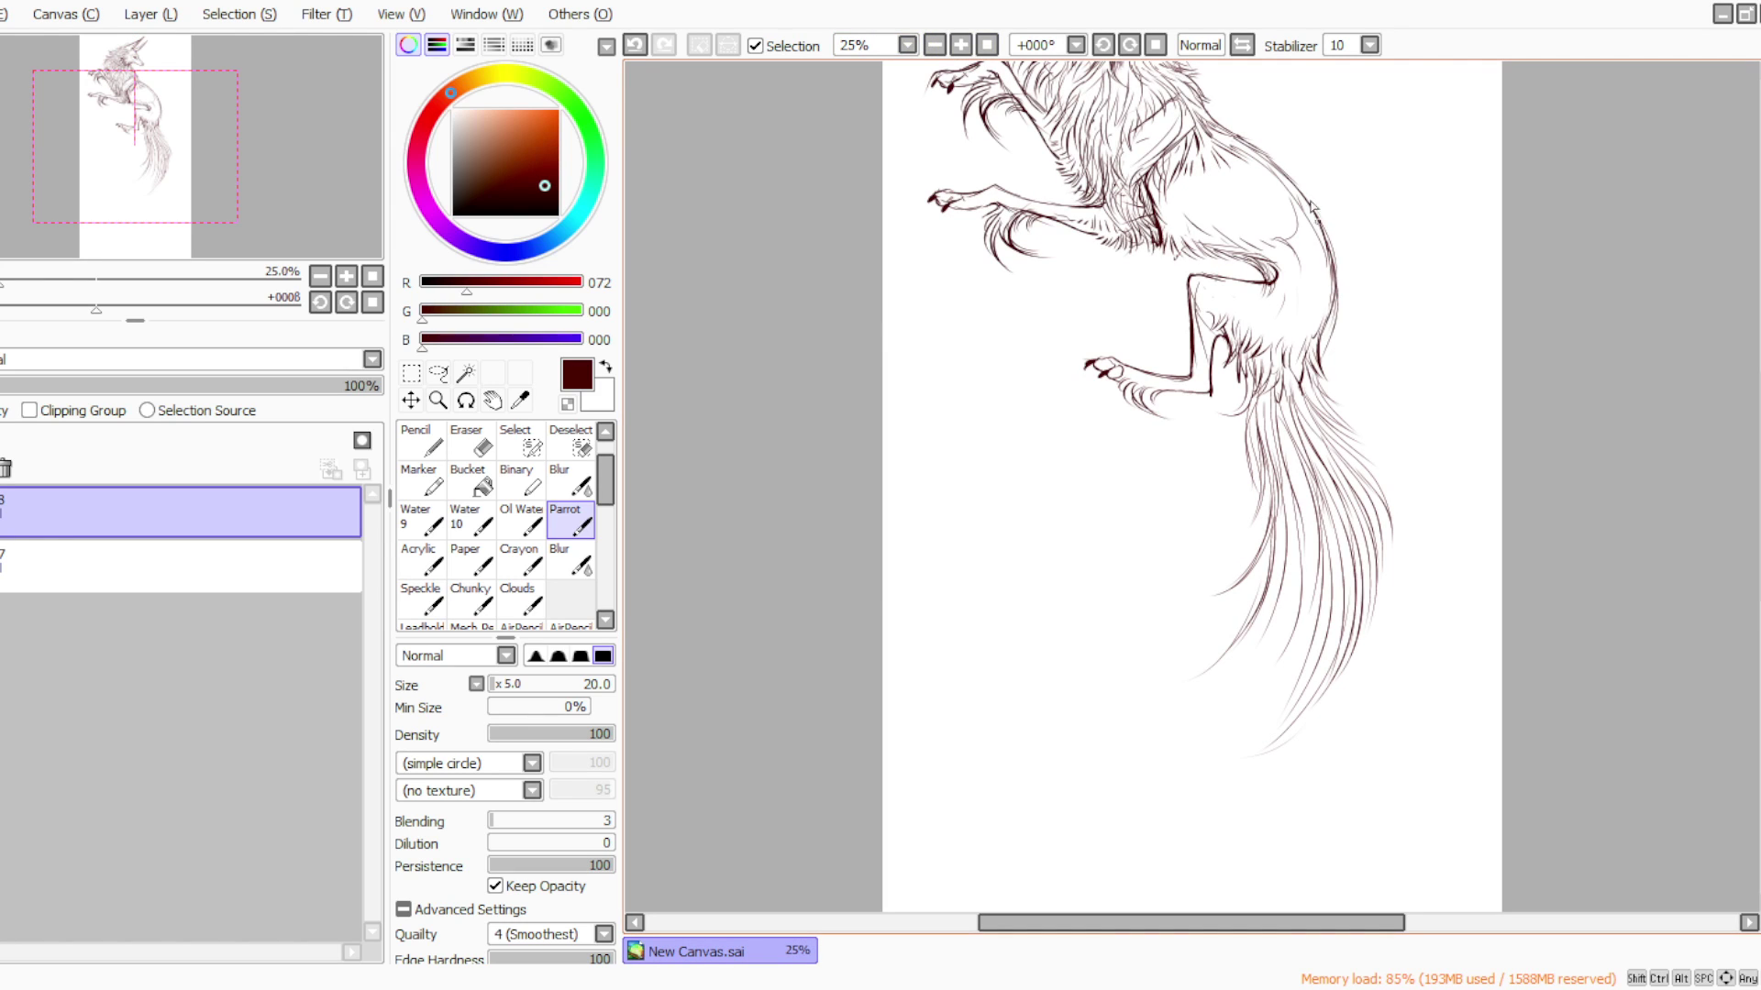
pyautogui.moveTo(1257, 145)
pyautogui.mouseDown()
pyautogui.moveTo(1304, 189)
pyautogui.moveTo(1331, 258)
pyautogui.mouseUp()
pyautogui.moveTo(1289, 176); pyautogui.dragTo(1336, 274)
pyautogui.moveTo(1316, 213)
pyautogui.mouseDown()
pyautogui.moveTo(1347, 295)
pyautogui.moveTo(1327, 362)
pyautogui.moveTo(1364, 468)
pyautogui.mouseUp()
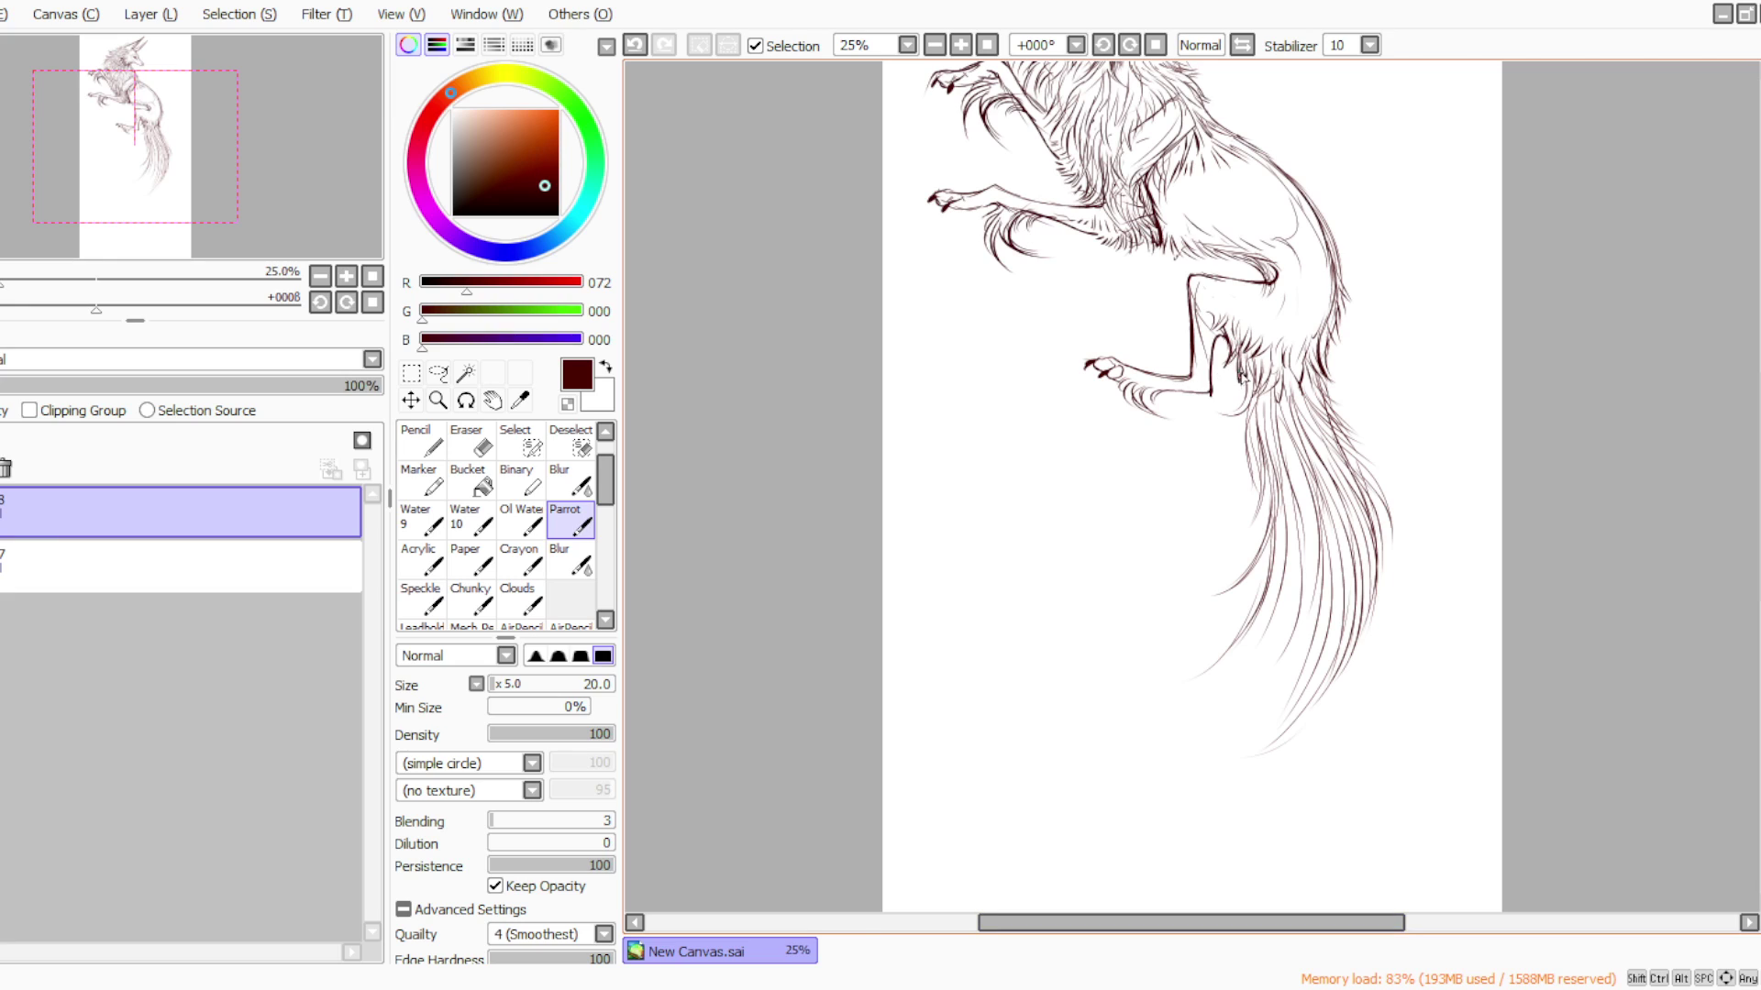
pyautogui.moveTo(1238, 385)
pyautogui.mouseDown()
pyautogui.moveTo(1228, 414)
pyautogui.moveTo(1216, 405)
pyautogui.moveTo(1234, 416)
pyautogui.moveTo(1243, 521)
pyautogui.mouseUp()
pyautogui.moveTo(1271, 443)
pyautogui.mouseDown()
pyautogui.moveTo(1253, 557)
pyautogui.moveTo(1172, 694)
pyautogui.mouseUp()
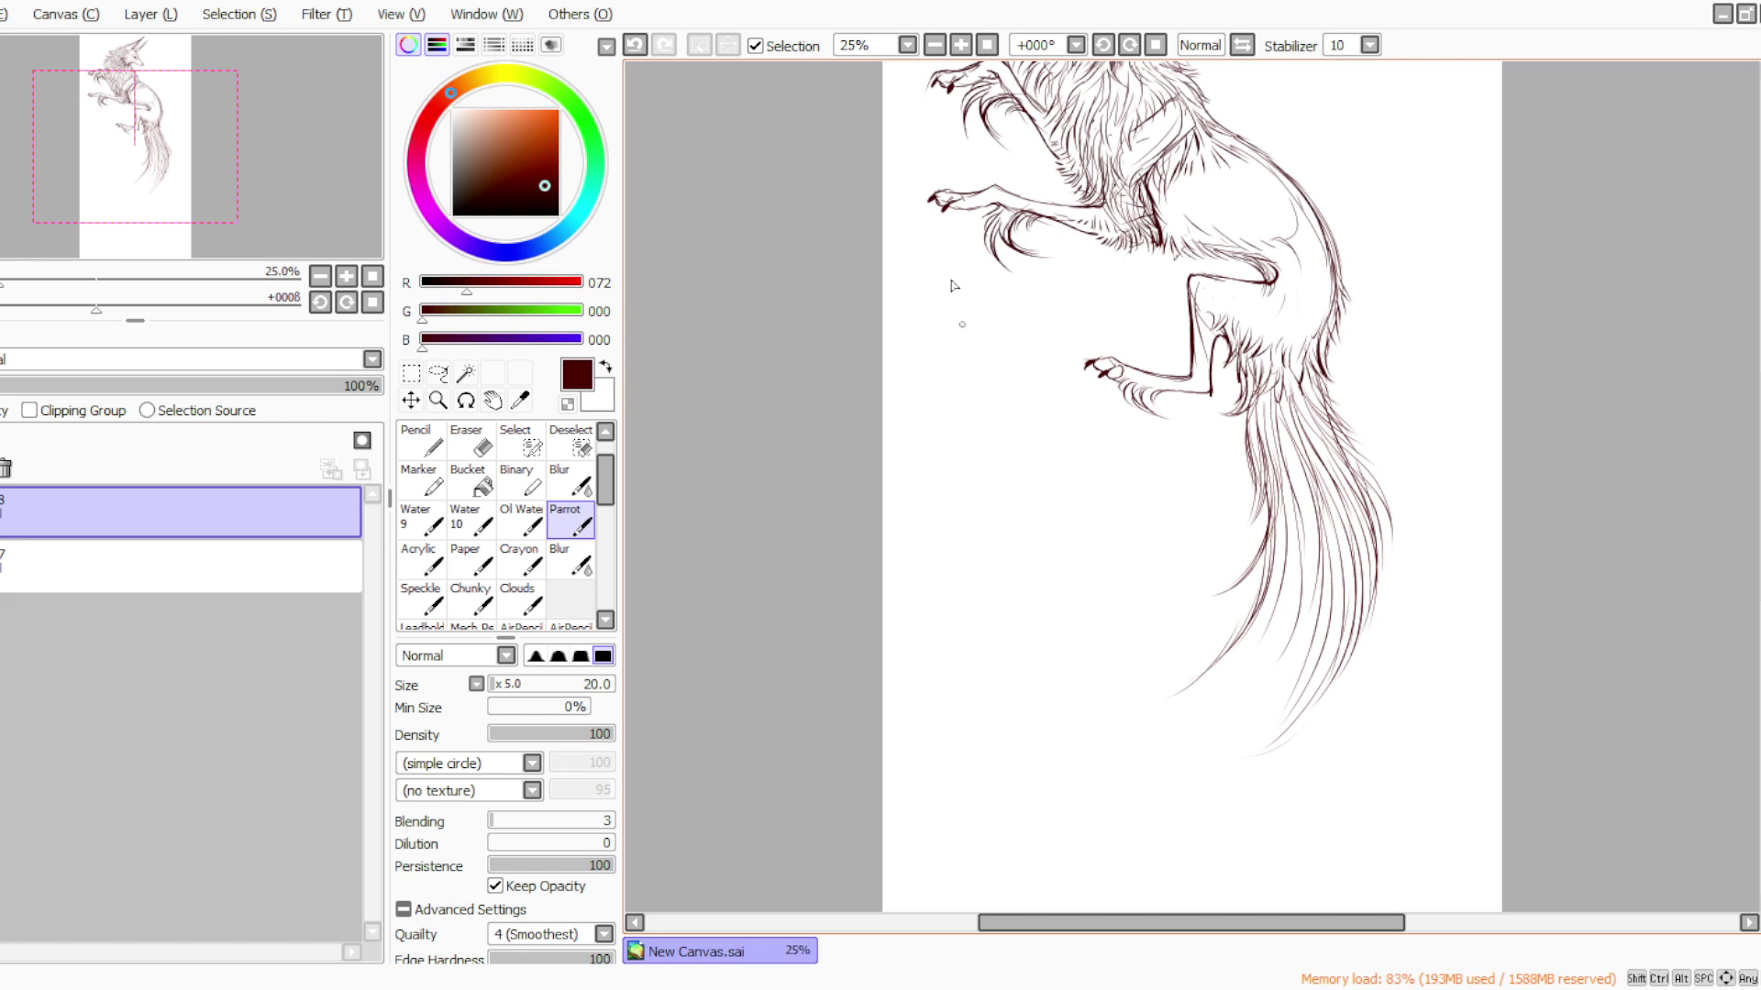
# Extend the tail with long sweeping strands that bend toward the left and curl over into a hooked tip
pyautogui.click(987, 45)
pyautogui.click(987, 44)
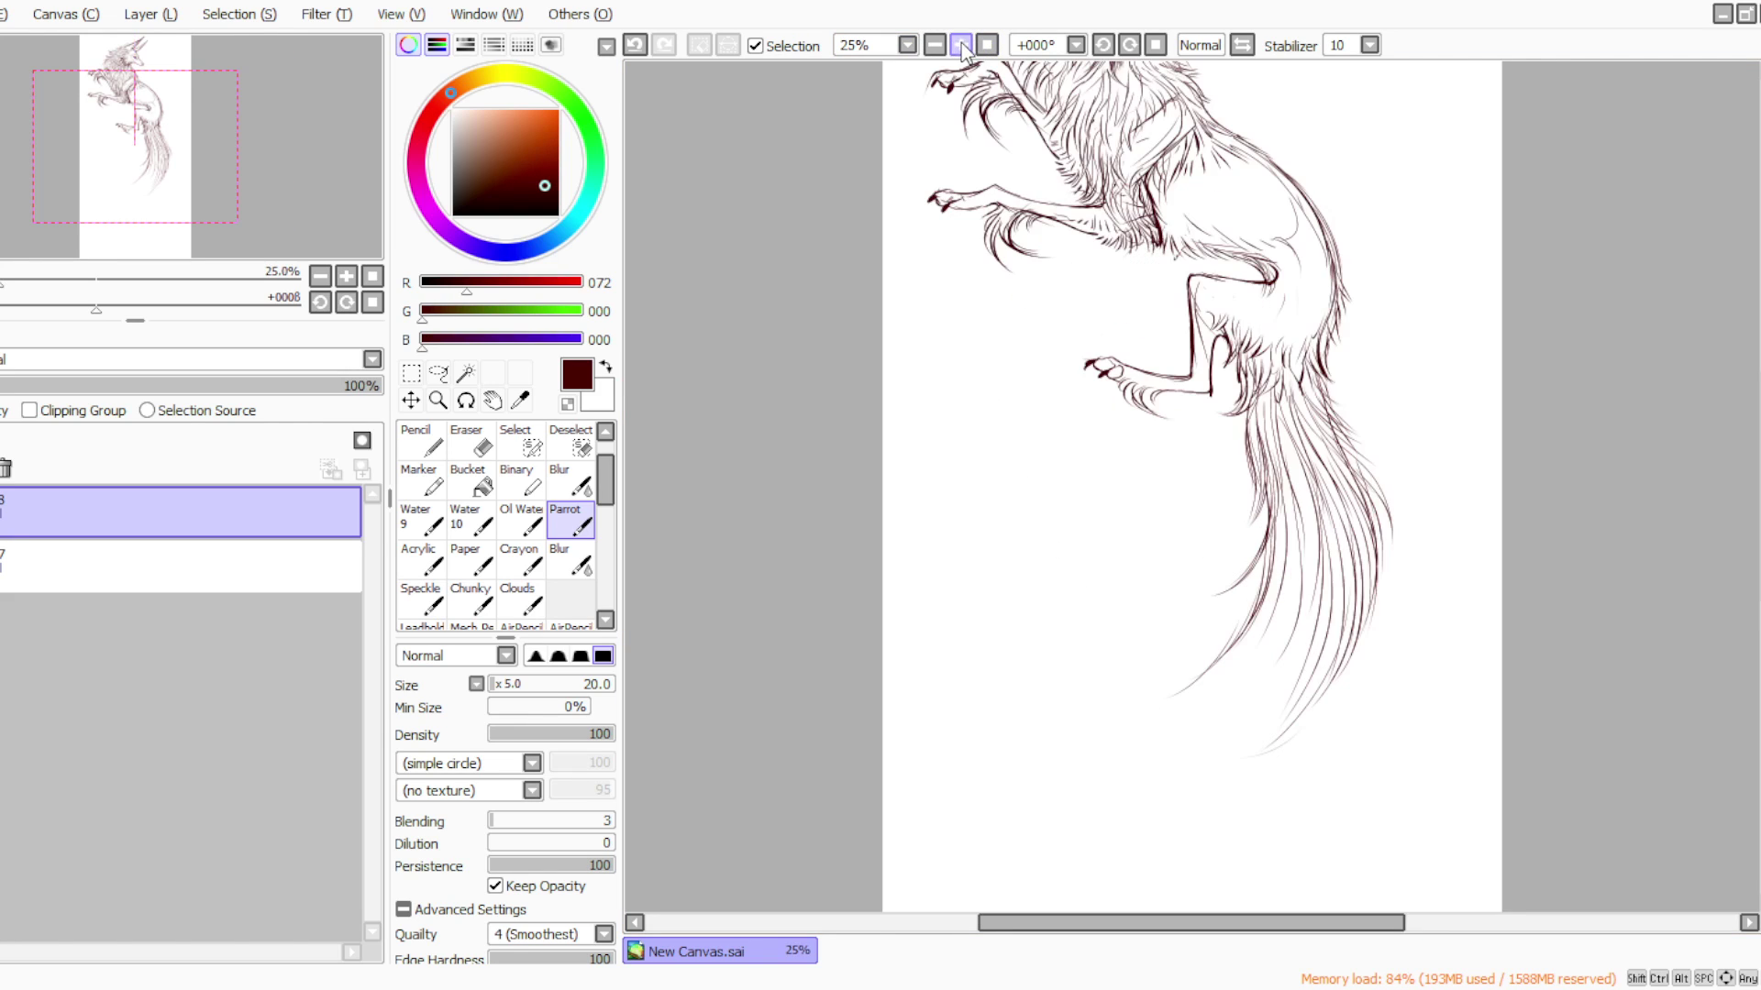
pyautogui.scroll(-3, 1753, 632)
pyautogui.scroll(-1, 1753, 633)
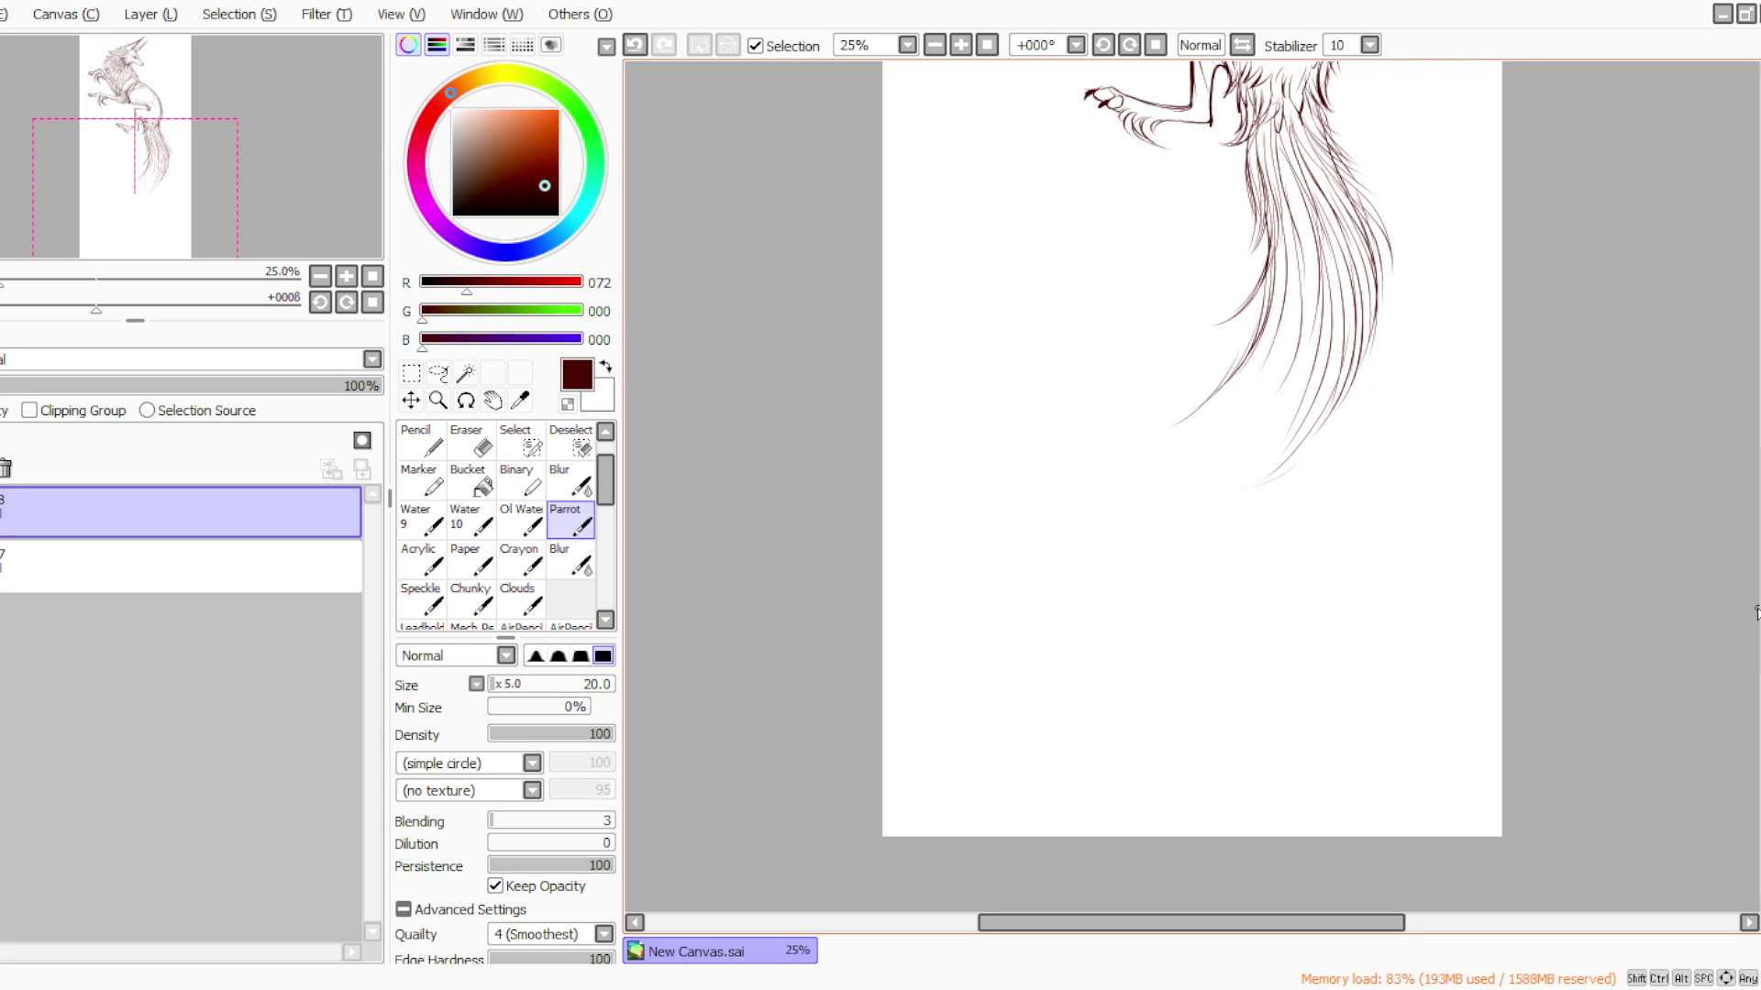
pyautogui.moveTo(1270, 305)
pyautogui.mouseDown()
pyautogui.moveTo(1206, 364)
pyautogui.moveTo(1177, 367)
pyautogui.moveTo(1187, 387)
pyautogui.moveTo(1160, 389)
pyautogui.moveTo(1082, 336)
pyautogui.mouseUp()
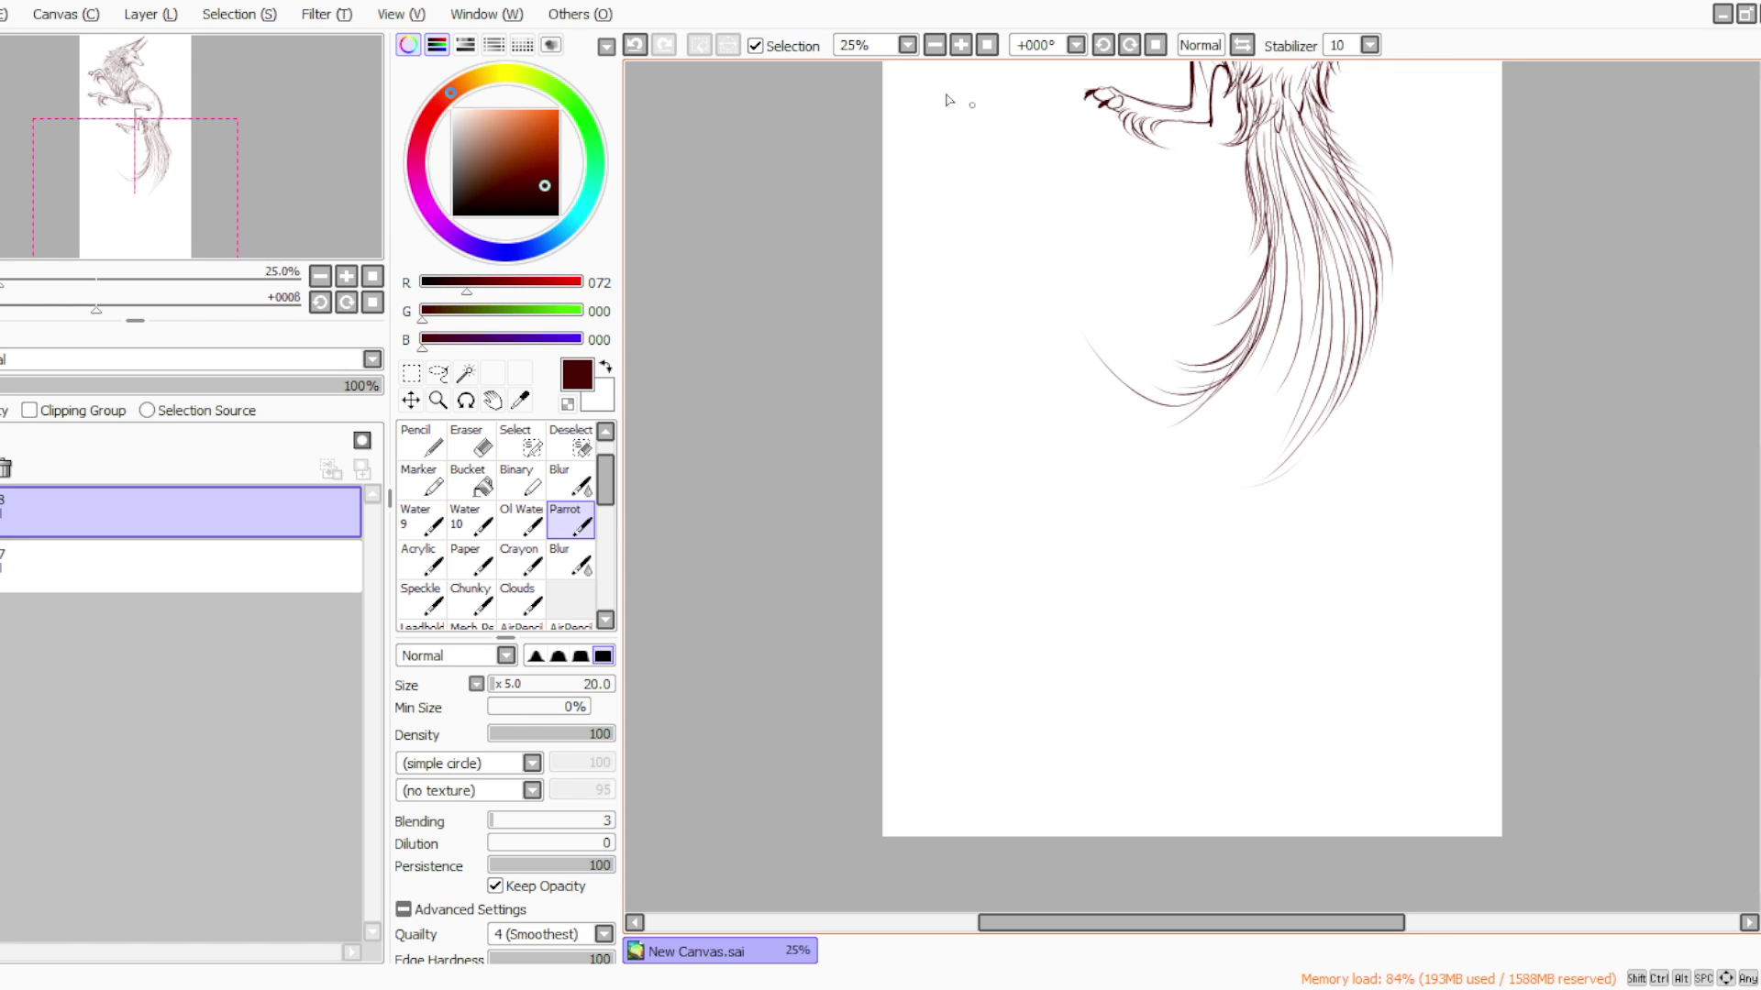
pyautogui.moveTo(963, 274)
pyautogui.mouseDown()
pyautogui.moveTo(1050, 284)
pyautogui.moveTo(999, 268)
pyautogui.moveTo(1108, 380)
pyautogui.moveTo(1074, 319)
pyautogui.moveTo(1172, 400)
pyautogui.moveTo(1141, 388)
pyautogui.moveTo(1192, 404)
pyautogui.mouseUp()
pyautogui.moveTo(974, 310)
pyautogui.mouseDown()
pyautogui.moveTo(1132, 417)
pyautogui.moveTo(1229, 424)
pyautogui.mouseUp()
pyautogui.moveTo(1260, 319)
pyautogui.mouseDown()
pyautogui.moveTo(1106, 409)
pyautogui.moveTo(1035, 303)
pyautogui.mouseUp()
pyautogui.moveTo(1080, 385)
pyautogui.mouseDown()
pyautogui.moveTo(1122, 417)
pyautogui.moveTo(1192, 424)
pyautogui.mouseUp()
pyautogui.moveTo(1190, 423)
pyautogui.mouseDown()
pyautogui.moveTo(1139, 426)
pyautogui.moveTo(1048, 321)
pyautogui.moveTo(970, 314)
pyautogui.moveTo(980, 409)
pyautogui.mouseUp()
pyautogui.moveTo(1070, 365)
pyautogui.mouseDown()
pyautogui.moveTo(999, 345)
pyautogui.moveTo(974, 378)
pyautogui.mouseUp()
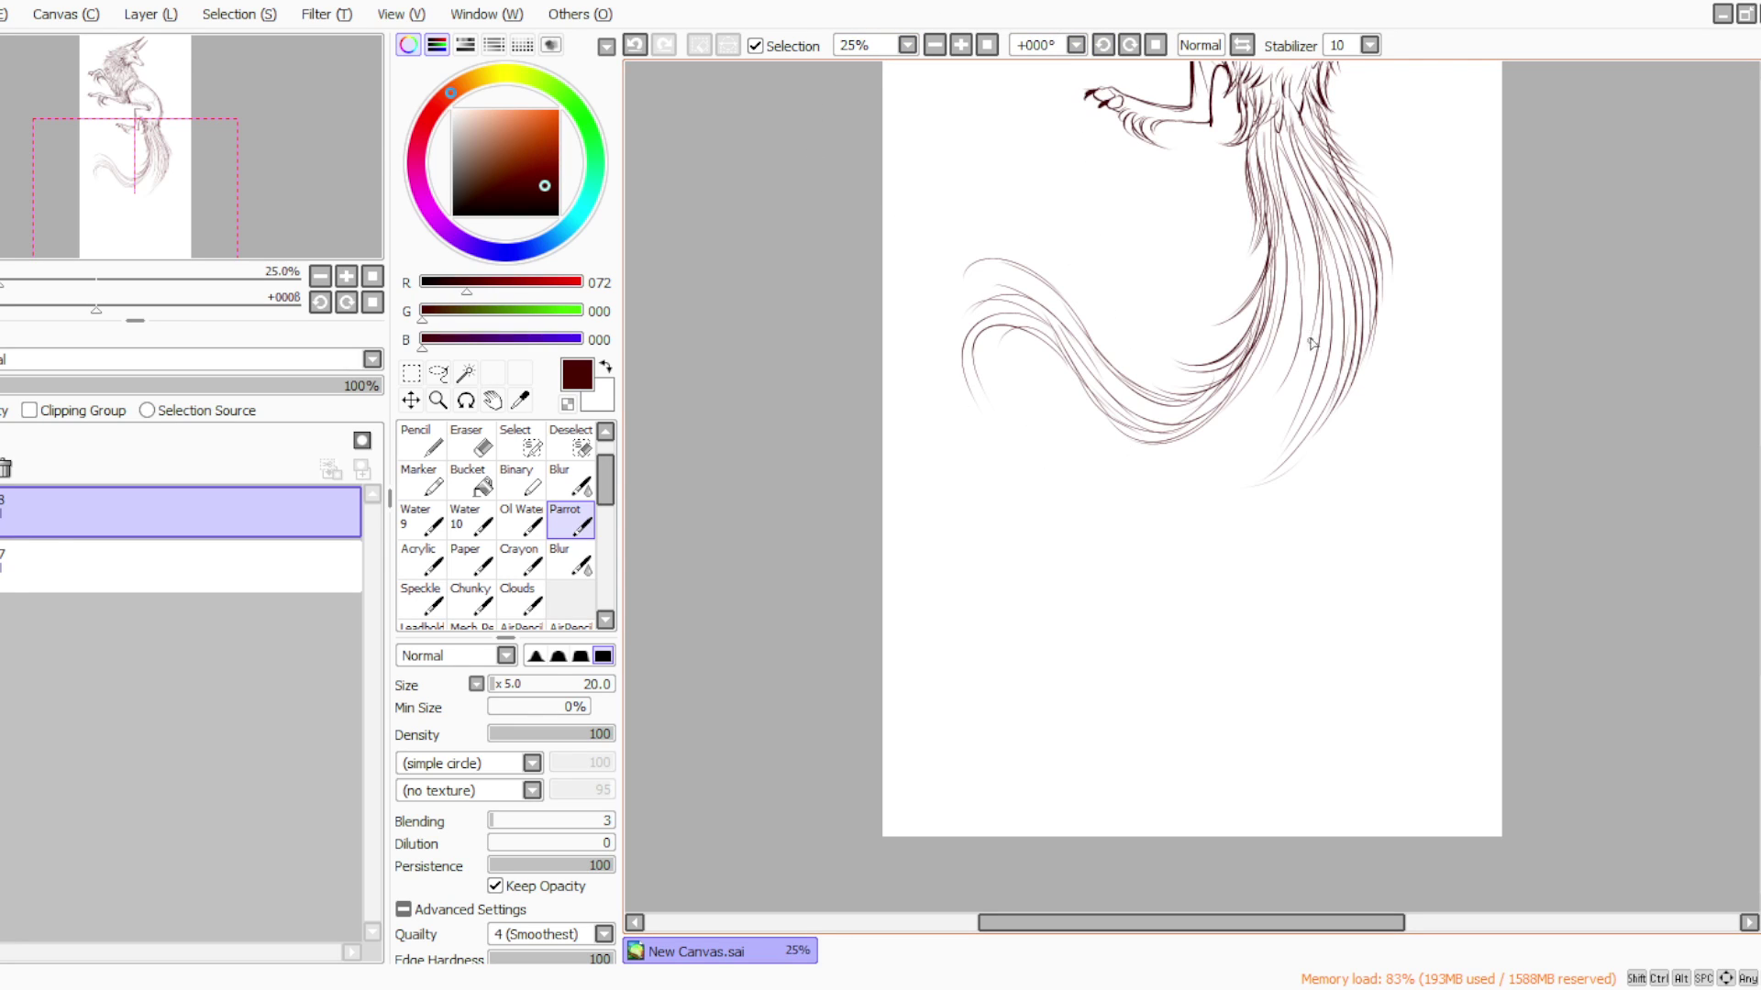
# Draw curved strands through the tail's bend and around its underside to widen the lower sweep
pyautogui.moveTo(1308, 258); pyautogui.dragTo(1254, 459)
pyautogui.moveTo(1313, 310); pyautogui.dragTo(1203, 486)
pyautogui.moveTo(1346, 377); pyautogui.dragTo(1179, 507)
pyautogui.moveTo(1298, 412)
pyautogui.mouseDown()
pyautogui.moveTo(1247, 495)
pyautogui.moveTo(1164, 498)
pyautogui.mouseUp()
pyautogui.moveTo(1309, 445); pyautogui.dragTo(1134, 529)
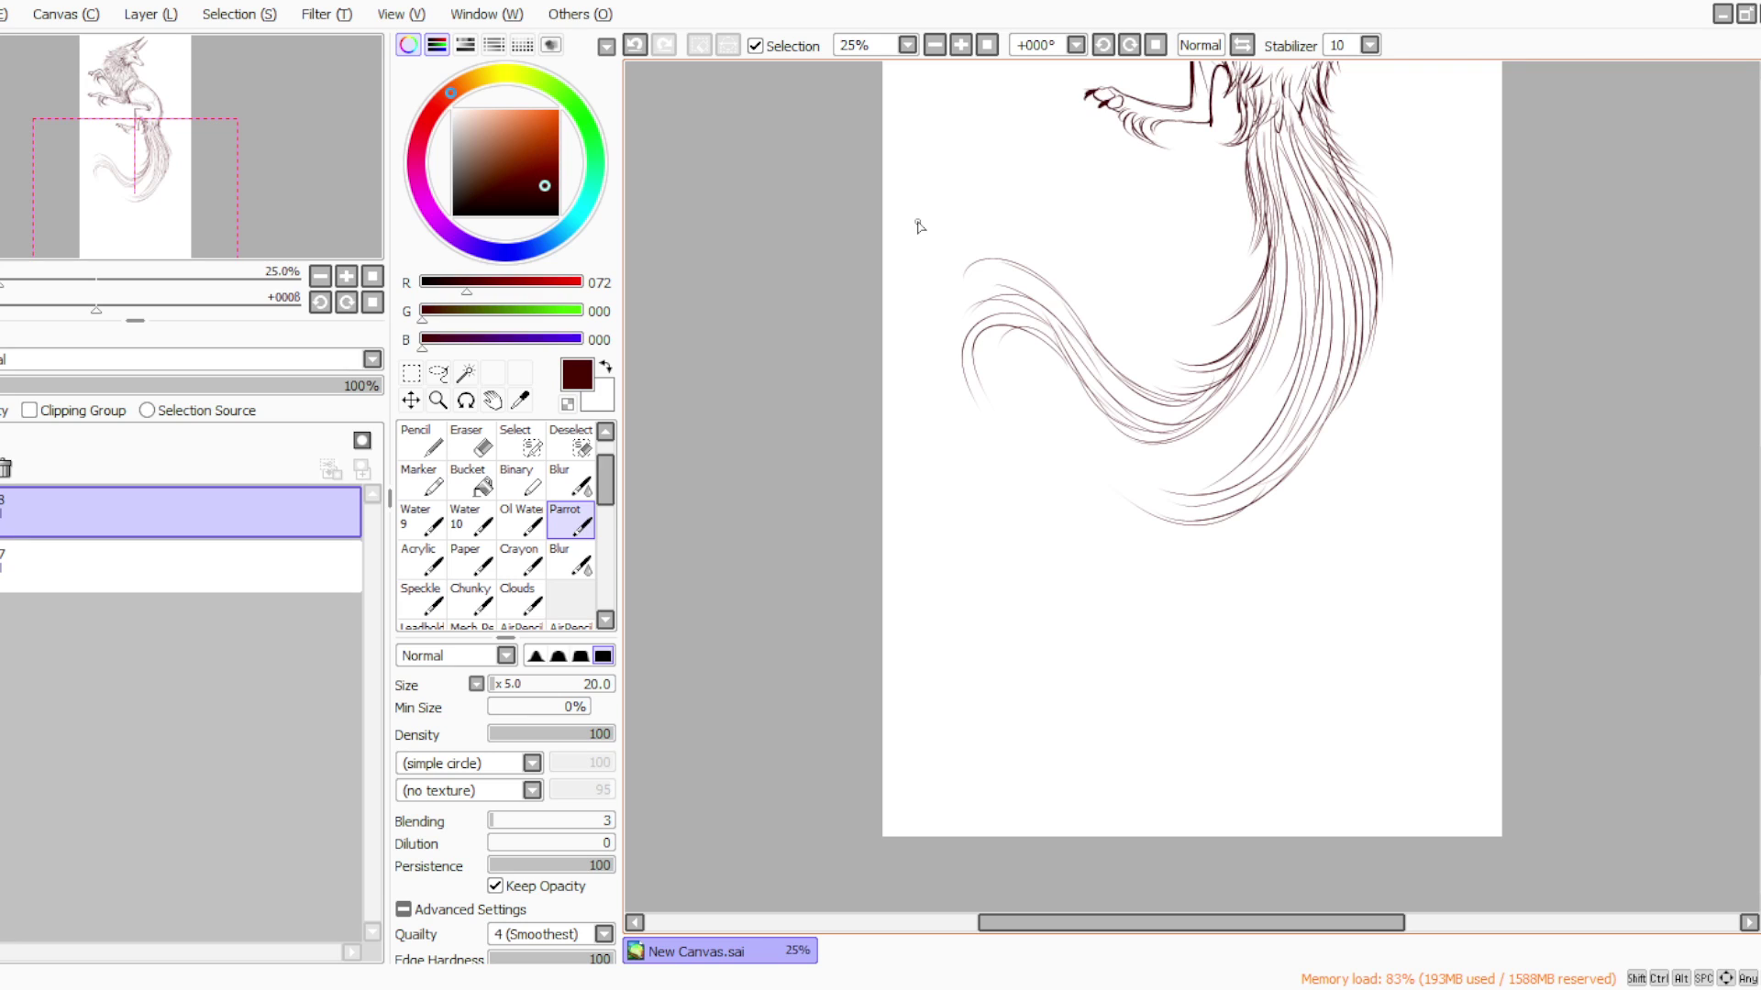
pyautogui.moveTo(1282, 219); pyautogui.dragTo(1277, 376)
pyautogui.moveTo(1289, 281); pyautogui.dragTo(1225, 454)
pyautogui.moveTo(1271, 392)
pyautogui.mouseDown()
pyautogui.moveTo(1177, 474)
pyautogui.moveTo(1078, 449)
pyautogui.mouseUp()
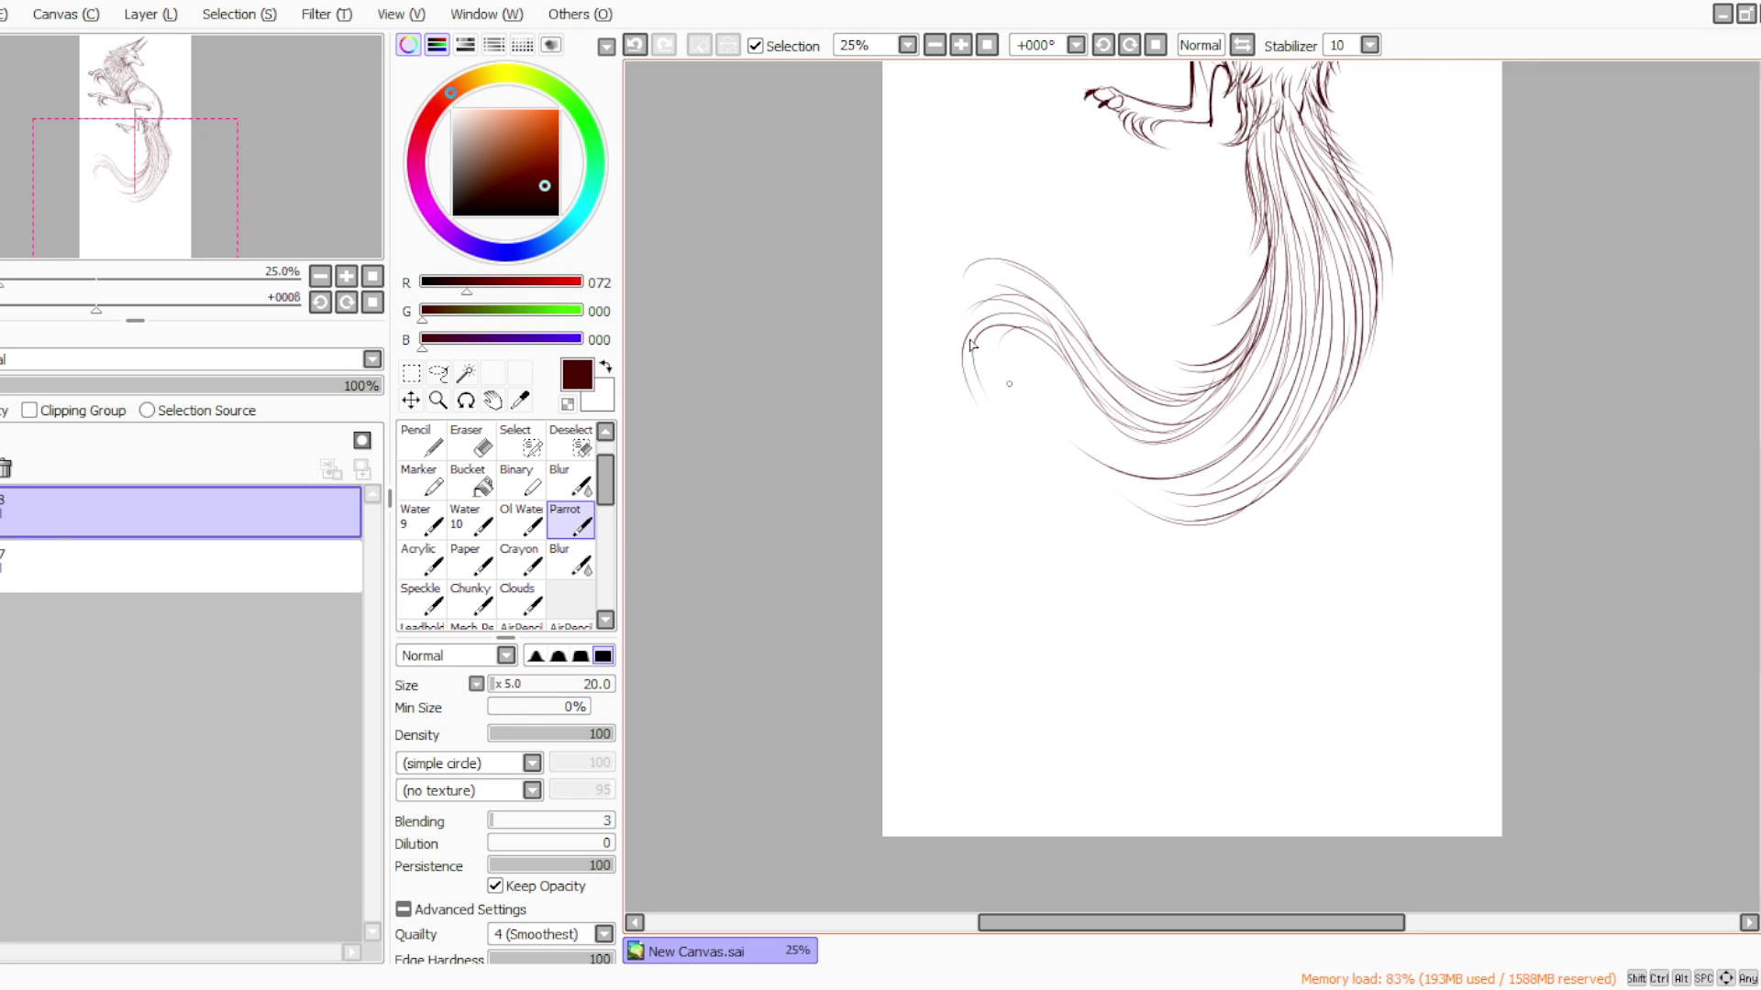
# Continue the tail's underside strands up into the inner curl and darken that lower edge with overlapping strokes
pyautogui.press('End')
pyautogui.press('End')
pyautogui.press('End')
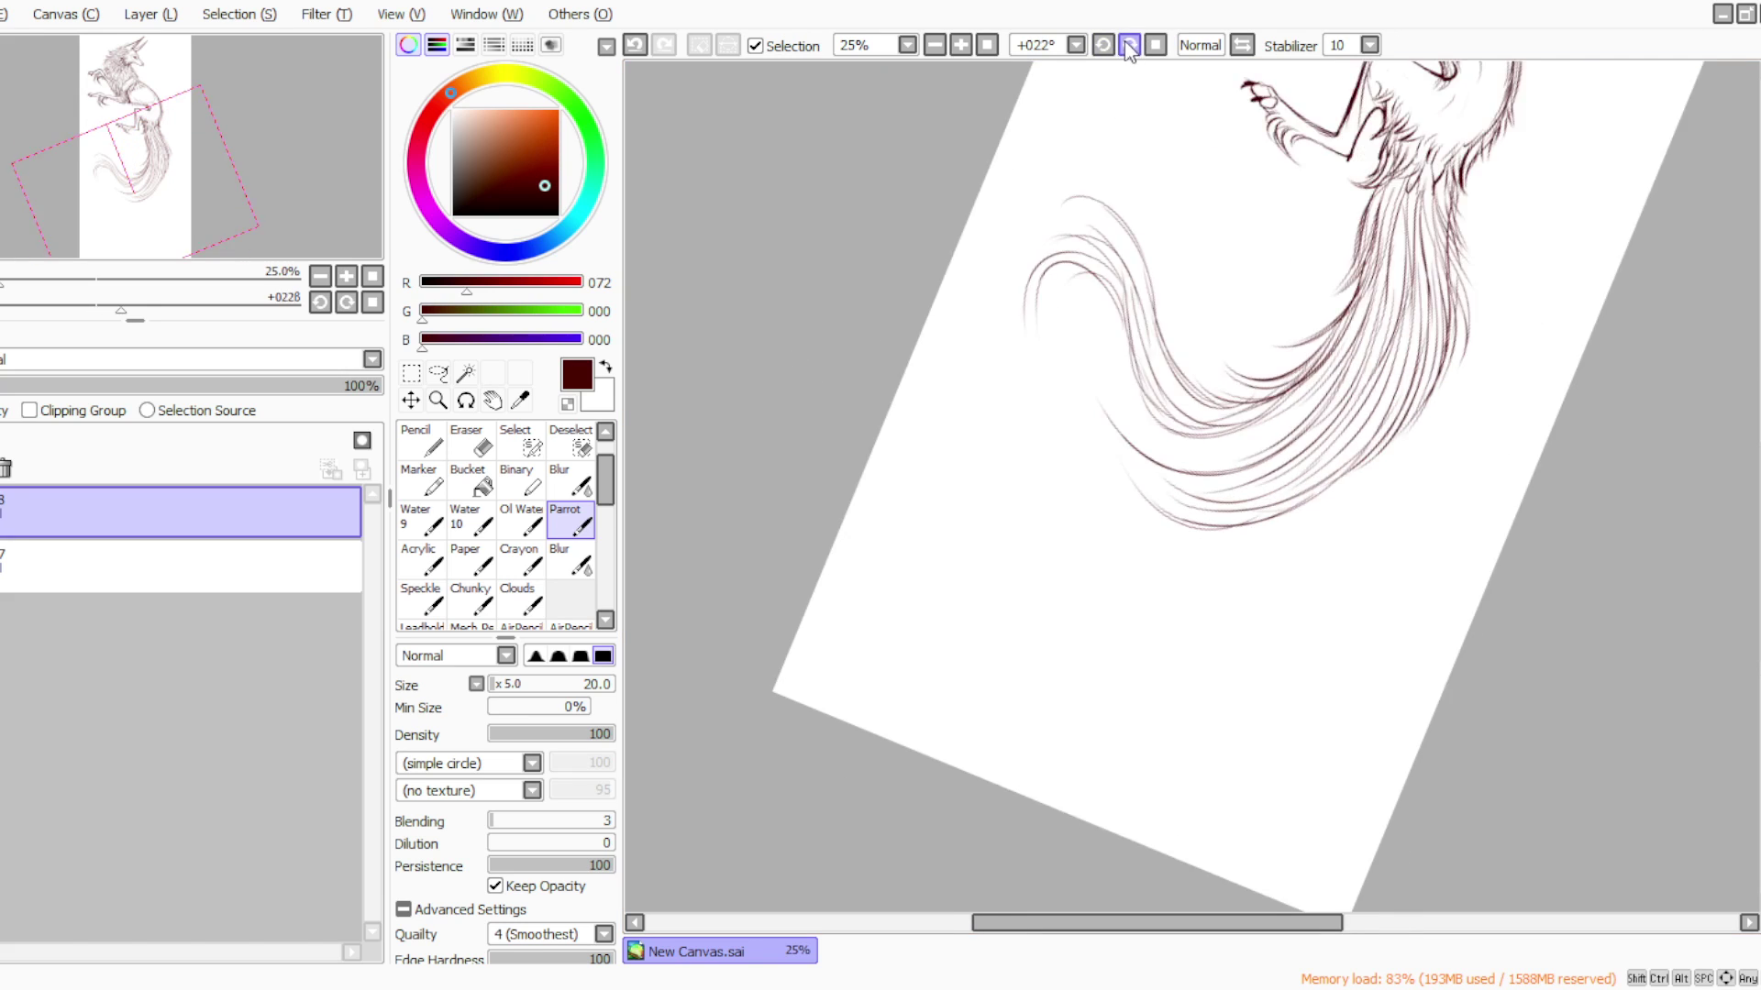
pyautogui.moveTo(1130, 280)
pyautogui.mouseDown()
pyautogui.moveTo(1145, 262)
pyautogui.moveTo(1141, 418)
pyautogui.mouseUp()
pyautogui.moveTo(1137, 342); pyautogui.dragTo(1175, 463)
pyautogui.moveTo(1137, 385); pyautogui.dragTo(1183, 488)
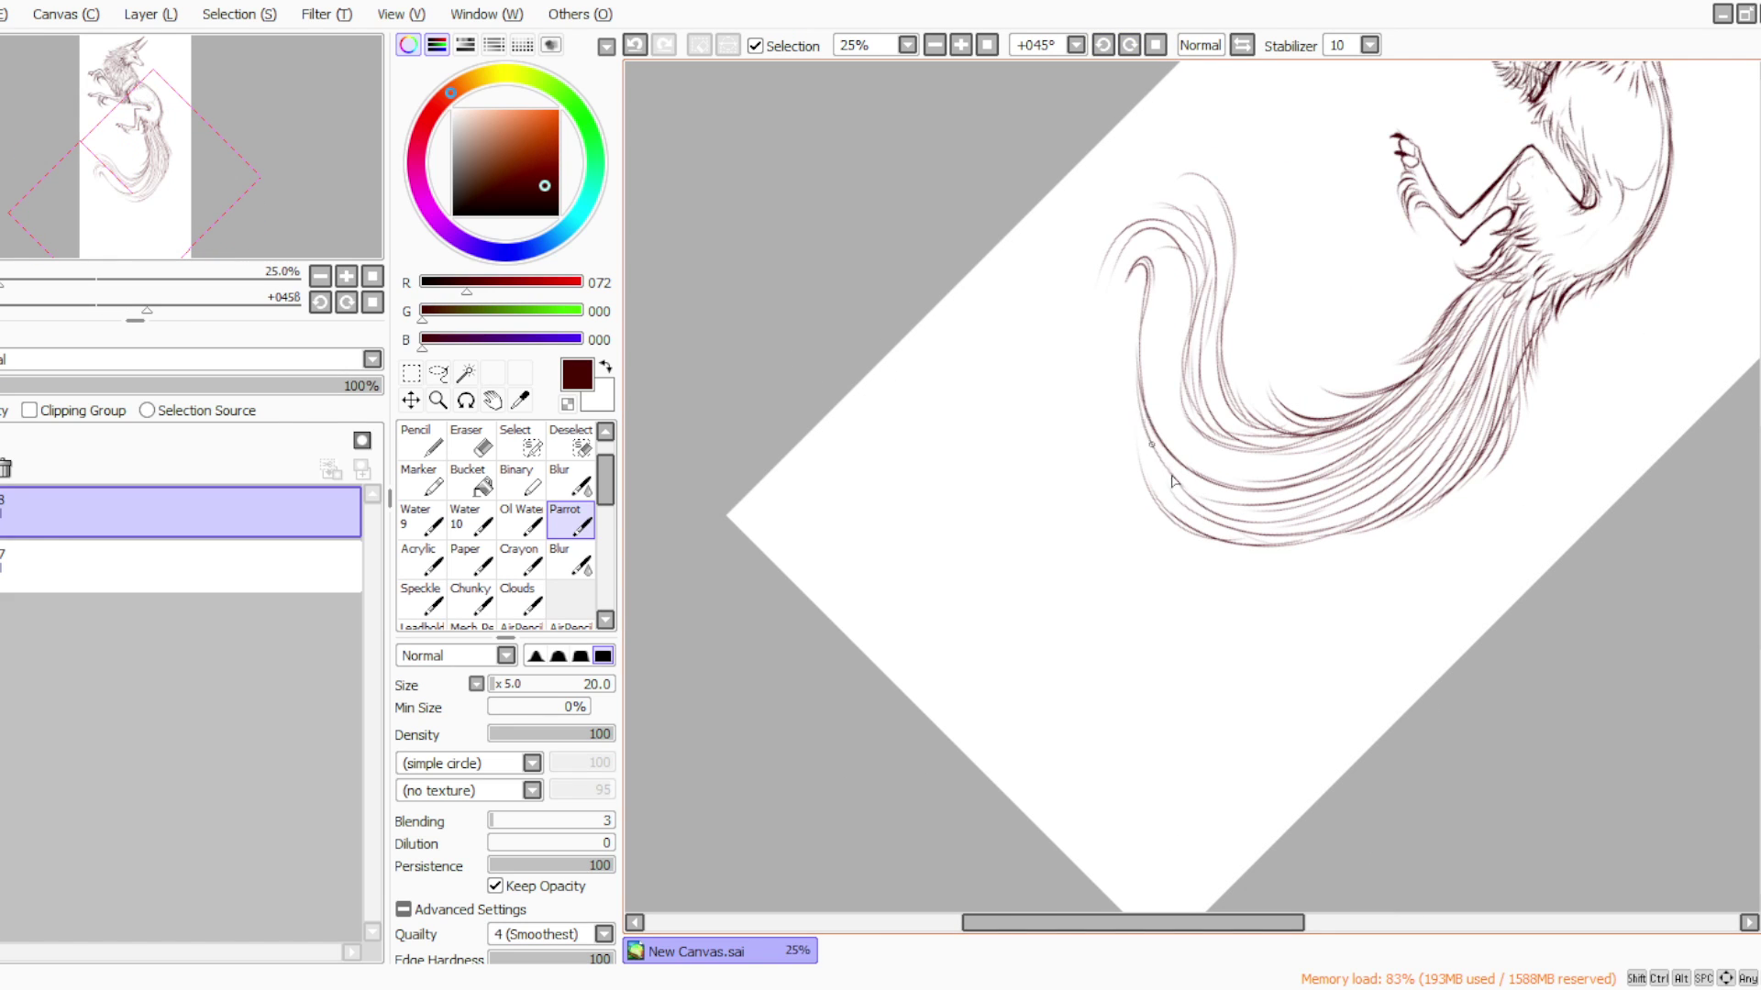
pyautogui.moveTo(1135, 381); pyautogui.dragTo(1192, 520)
pyautogui.moveTo(1139, 429); pyautogui.dragTo(1209, 521)
pyautogui.moveTo(1131, 393); pyautogui.dragTo(1164, 499)
pyautogui.moveTo(1135, 340); pyautogui.dragTo(1148, 486)
pyautogui.click(1155, 45)
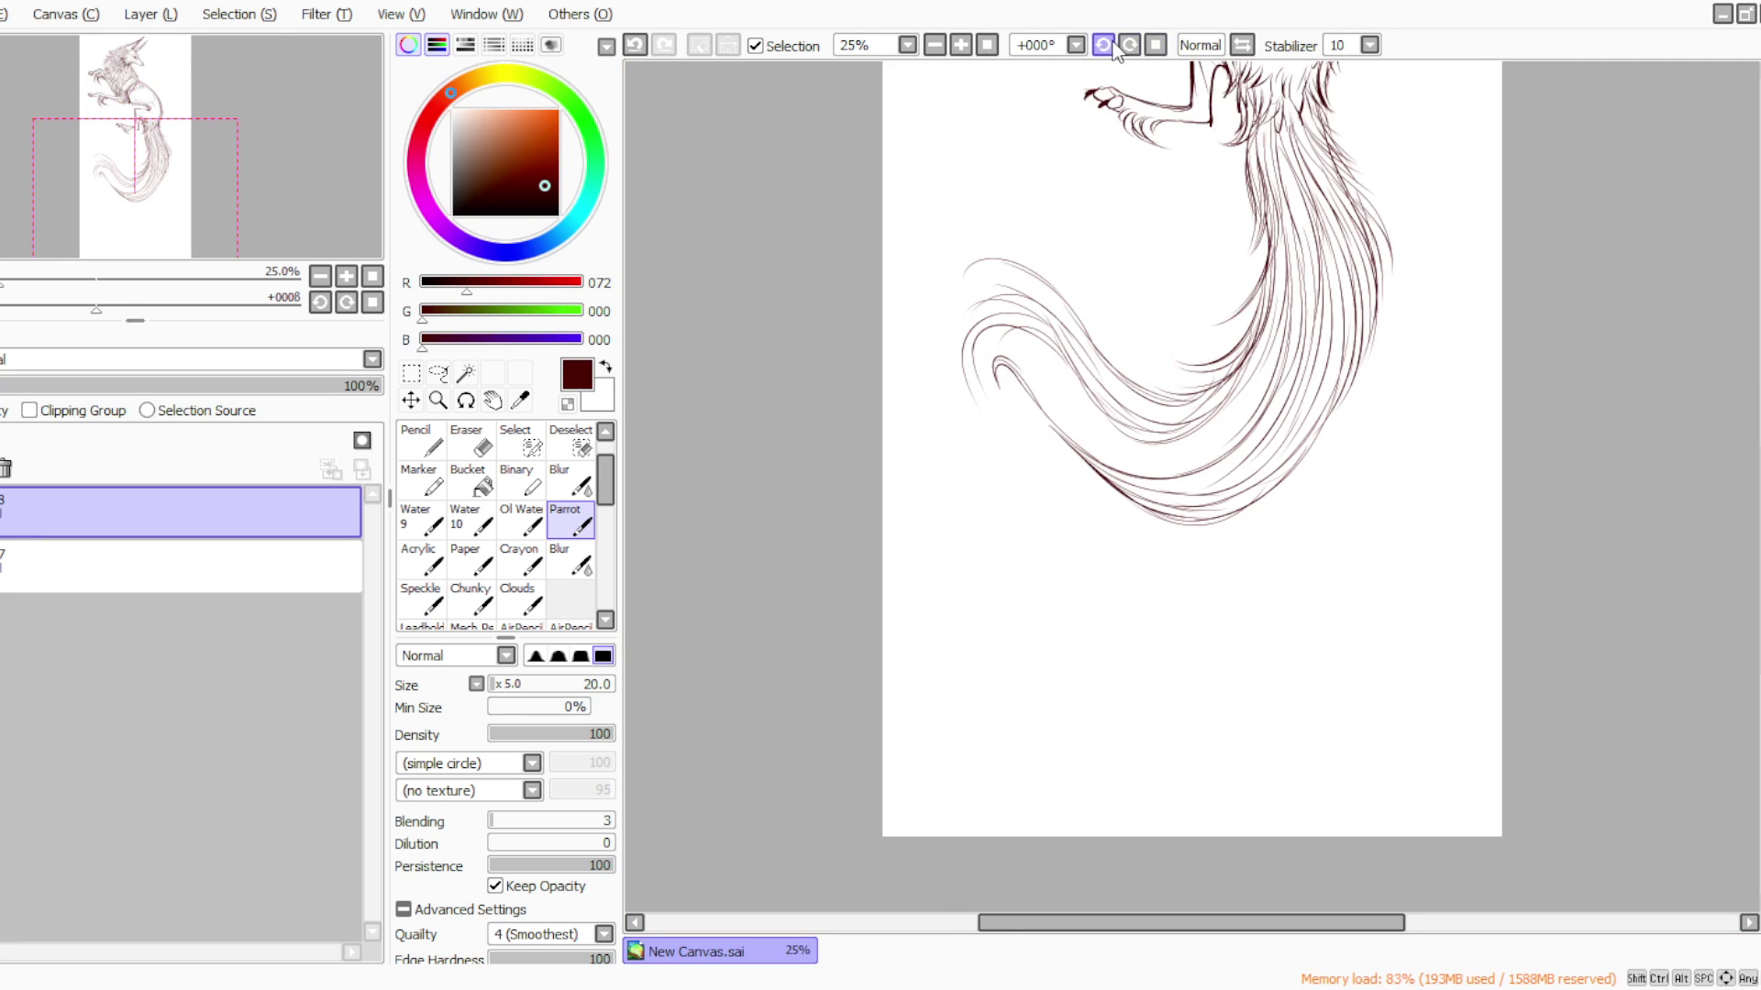
# Fill the middle of the tail's bend with additional fine strands that follow its curve
pyautogui.click(1104, 44)
pyautogui.moveTo(1228, 223)
pyautogui.mouseDown()
pyautogui.moveTo(1275, 313)
pyautogui.moveTo(1272, 413)
pyautogui.moveTo(1227, 474)
pyautogui.mouseUp()
pyautogui.moveTo(1248, 272)
pyautogui.mouseDown()
pyautogui.moveTo(1213, 454)
pyautogui.moveTo(1155, 461)
pyautogui.moveTo(1238, 401)
pyautogui.moveTo(1220, 431)
pyautogui.moveTo(1238, 447)
pyautogui.moveTo(1213, 464)
pyautogui.mouseUp()
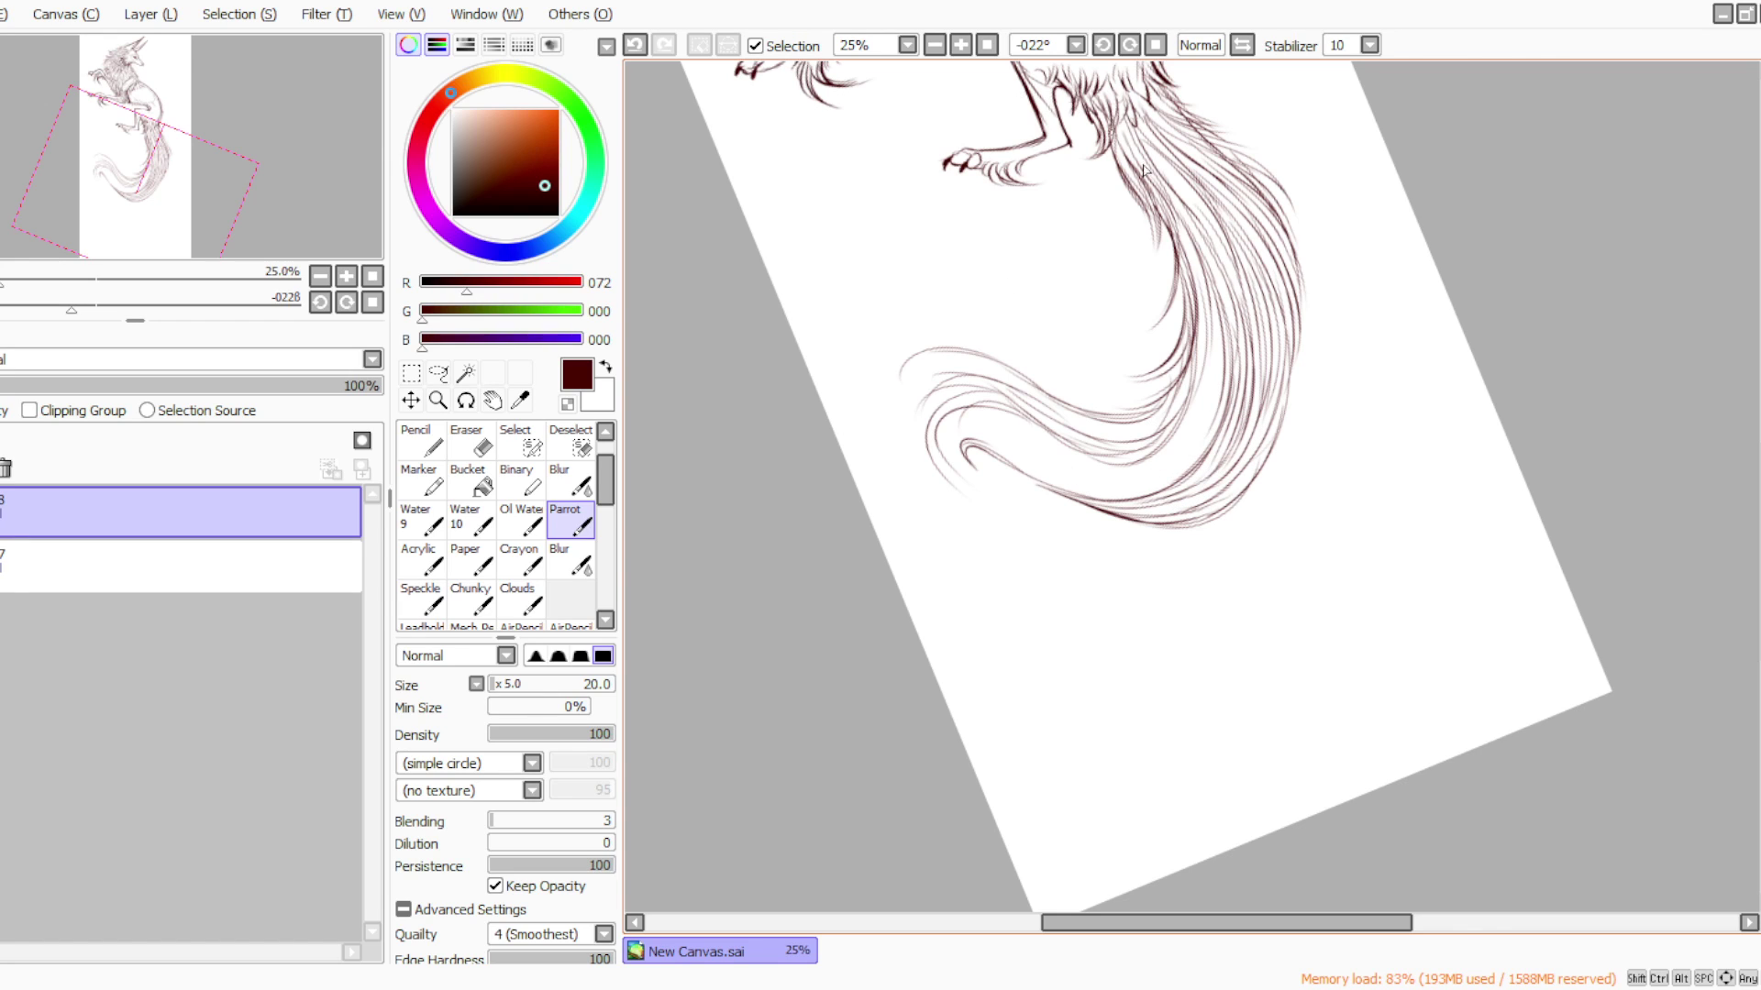
pyautogui.moveTo(1210, 300)
pyautogui.mouseDown()
pyautogui.moveTo(1196, 414)
pyautogui.moveTo(1124, 440)
pyautogui.mouseUp()
pyautogui.moveTo(1211, 380); pyautogui.dragTo(1077, 472)
pyautogui.moveTo(1191, 418); pyautogui.dragTo(1060, 476)
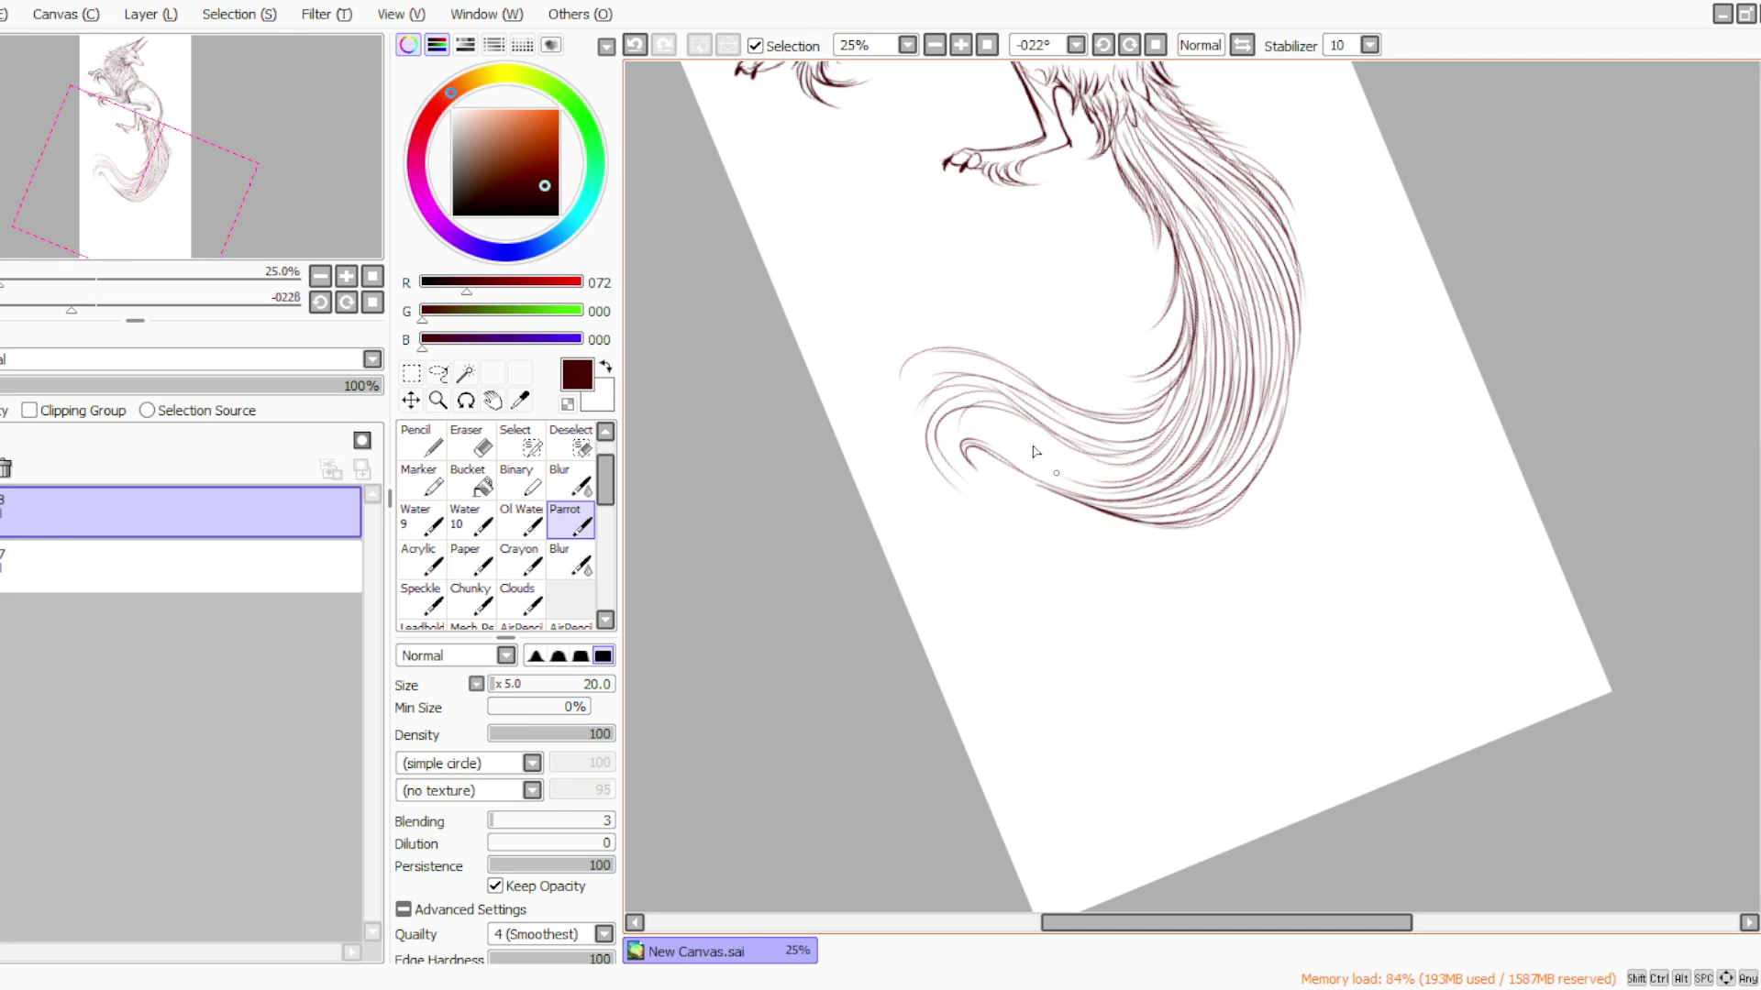
pyautogui.click(1156, 45)
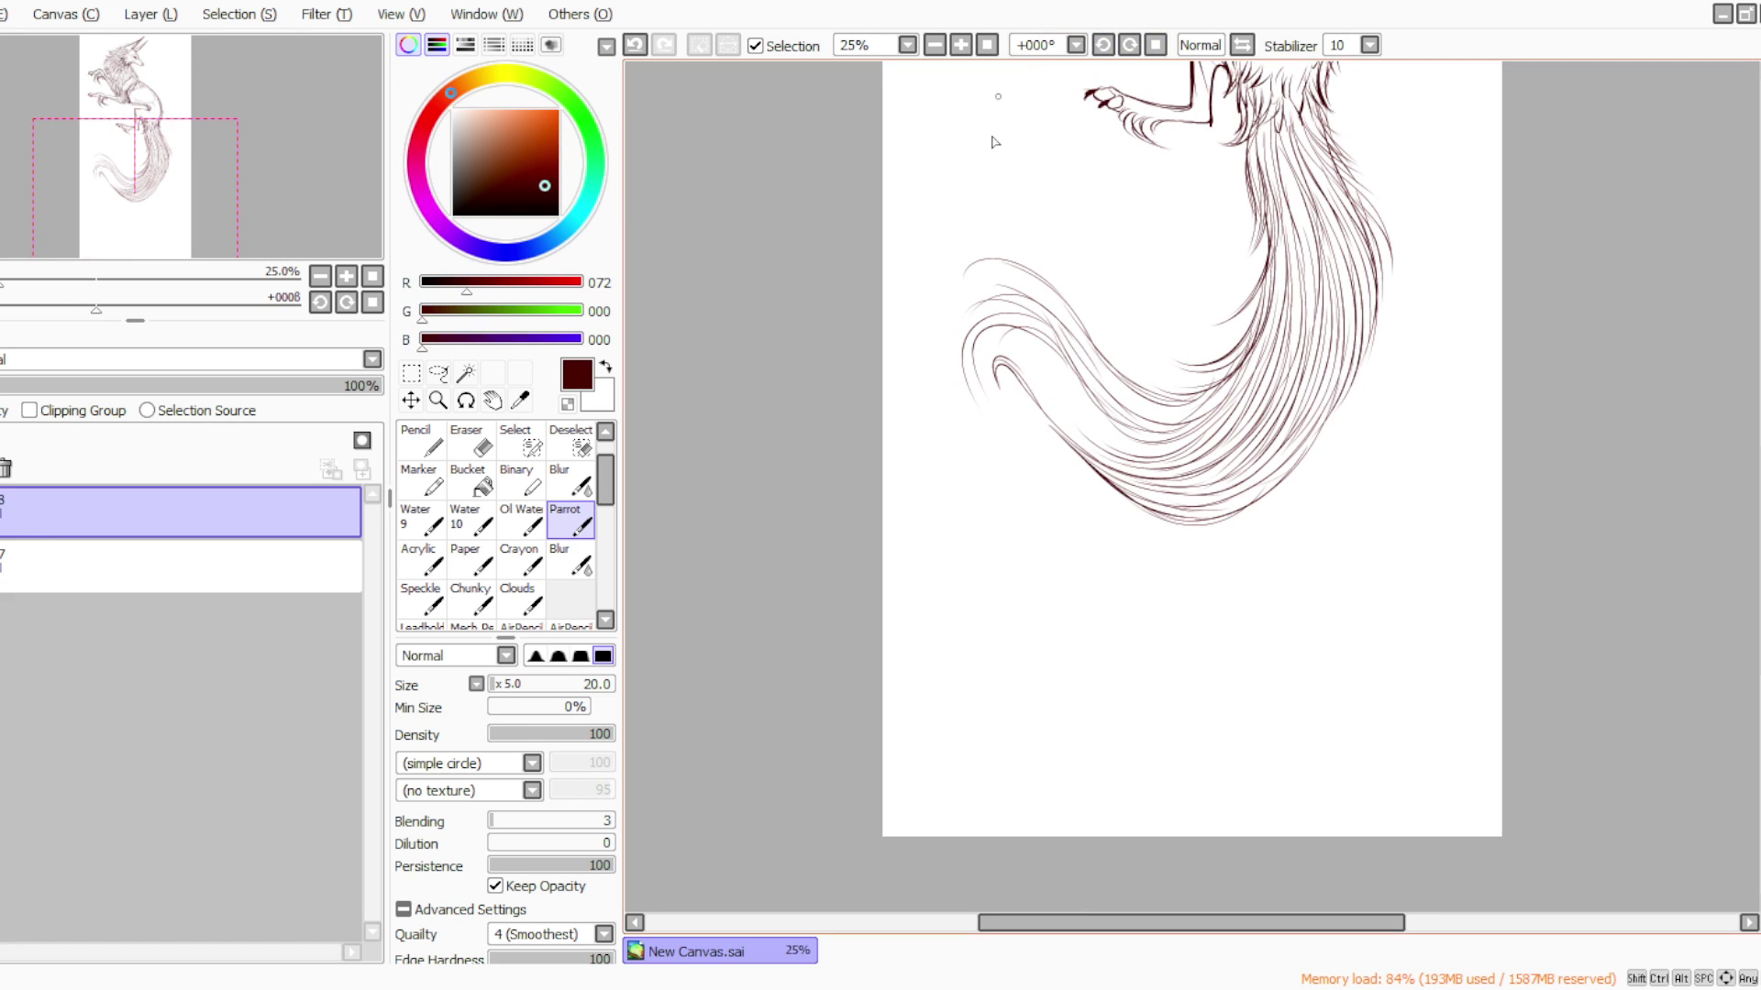
# Strengthen the upper edge of the tail's curl and fill the curled section with flowing strands
pyautogui.click(1129, 45)
pyautogui.moveTo(1098, 187)
pyautogui.mouseDown()
pyautogui.moveTo(1174, 192)
pyautogui.moveTo(1187, 292)
pyautogui.mouseUp()
pyautogui.moveTo(1112, 201)
pyautogui.mouseDown()
pyautogui.moveTo(1171, 251)
pyautogui.moveTo(1194, 372)
pyautogui.moveTo(1227, 422)
pyautogui.moveTo(1291, 408)
pyautogui.mouseUp()
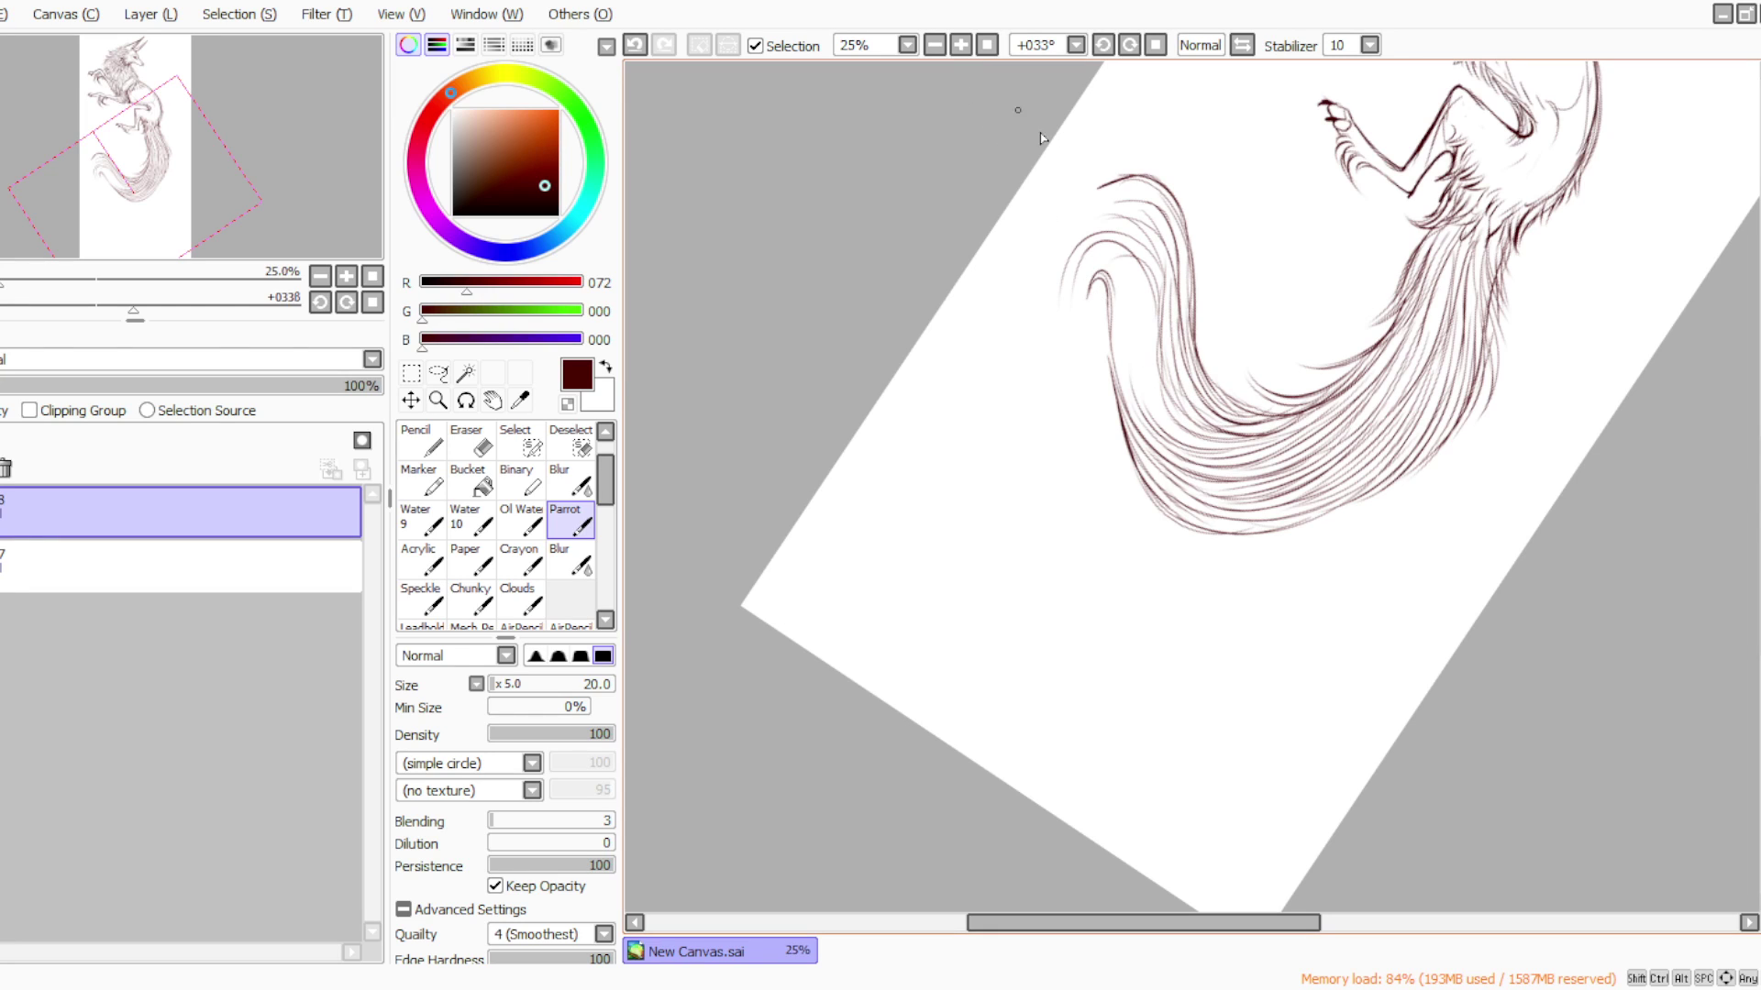
pyautogui.moveTo(1095, 275); pyautogui.dragTo(1131, 389)
pyautogui.moveTo(1127, 308); pyautogui.dragTo(1155, 407)
pyautogui.moveTo(1097, 275)
pyautogui.mouseDown()
pyautogui.moveTo(1128, 390)
pyautogui.moveTo(1191, 424)
pyautogui.mouseUp()
pyautogui.moveTo(1078, 296)
pyautogui.mouseDown()
pyautogui.moveTo(1123, 259)
pyautogui.moveTo(1153, 396)
pyautogui.moveTo(1193, 443)
pyautogui.moveTo(1216, 431)
pyautogui.mouseUp()
pyautogui.moveTo(1142, 321); pyautogui.dragTo(1227, 440)
# Round off the tail tip with layered strands along the curl's outer edge, ending in a long tapered point trailing back beneath the tail
pyautogui.moveTo(1128, 202)
pyautogui.mouseDown()
pyautogui.moveTo(1064, 249)
pyautogui.moveTo(1148, 234)
pyautogui.moveTo(1068, 216)
pyautogui.moveTo(1060, 275)
pyautogui.moveTo(1057, 316)
pyautogui.moveTo(1100, 332)
pyautogui.moveTo(1105, 365)
pyautogui.mouseUp()
pyautogui.moveTo(1092, 279); pyautogui.dragTo(1115, 389)
pyautogui.moveTo(1105, 329); pyautogui.dragTo(1119, 409)
pyautogui.moveTo(1105, 312); pyautogui.dragTo(1092, 366)
pyautogui.moveTo(1107, 193)
pyautogui.mouseDown()
pyautogui.moveTo(1159, 201)
pyautogui.moveTo(1115, 183)
pyautogui.moveTo(1051, 233)
pyautogui.moveTo(1050, 321)
pyautogui.mouseUp()
pyautogui.moveTo(1054, 229); pyautogui.dragTo(1064, 372)
pyautogui.moveTo(1048, 298); pyautogui.dragTo(1064, 365)
pyautogui.moveTo(1061, 221); pyautogui.dragTo(1066, 386)
pyautogui.moveTo(1053, 317); pyautogui.dragTo(1101, 475)
pyautogui.click(1155, 45)
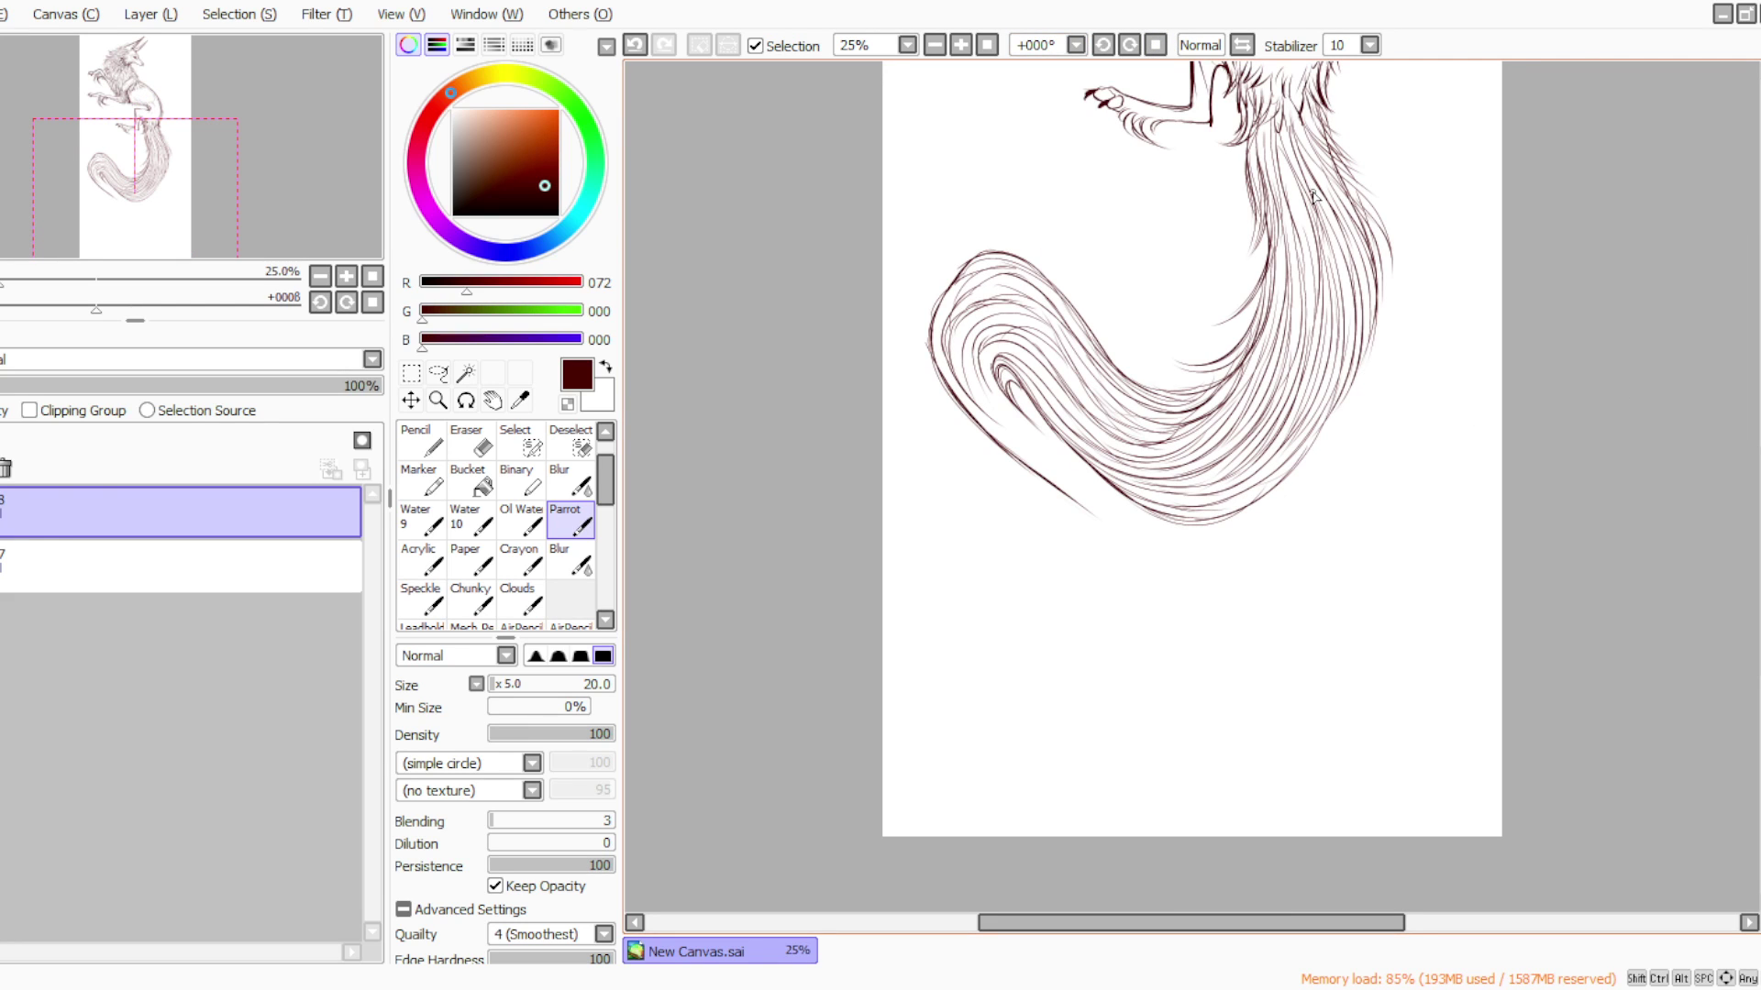
pyautogui.click(1103, 45)
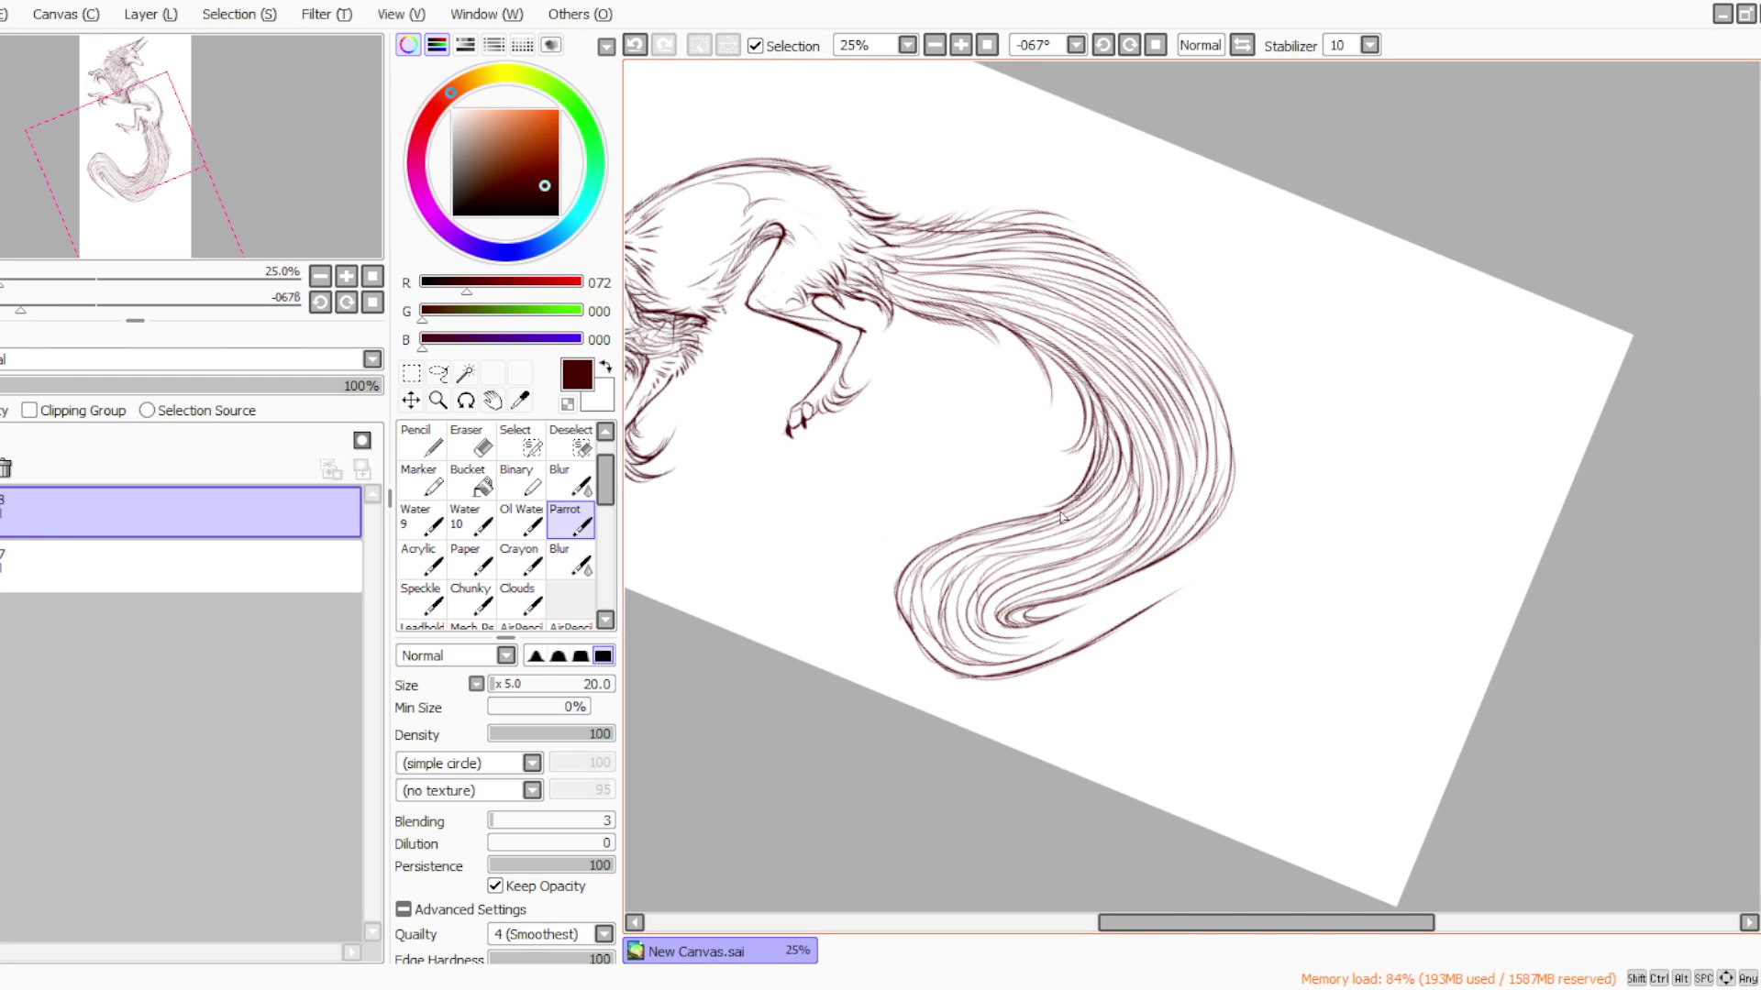
# Add fine overlapping strands along the outer edge of the tail's main bend
pyautogui.moveTo(1163, 320)
pyautogui.mouseDown()
pyautogui.moveTo(1214, 374)
pyautogui.moveTo(1232, 441)
pyautogui.mouseUp()
pyautogui.moveTo(1197, 355)
pyautogui.mouseDown()
pyautogui.moveTo(1225, 517)
pyautogui.moveTo(1207, 520)
pyautogui.mouseUp()
pyautogui.moveTo(1209, 393)
pyautogui.mouseDown()
pyautogui.moveTo(1233, 466)
pyautogui.moveTo(1215, 498)
pyautogui.mouseUp()
# Thicken the strands trailing from the tail's curl and extend them with a long line that swings into a rounded hook
pyautogui.click(1154, 44)
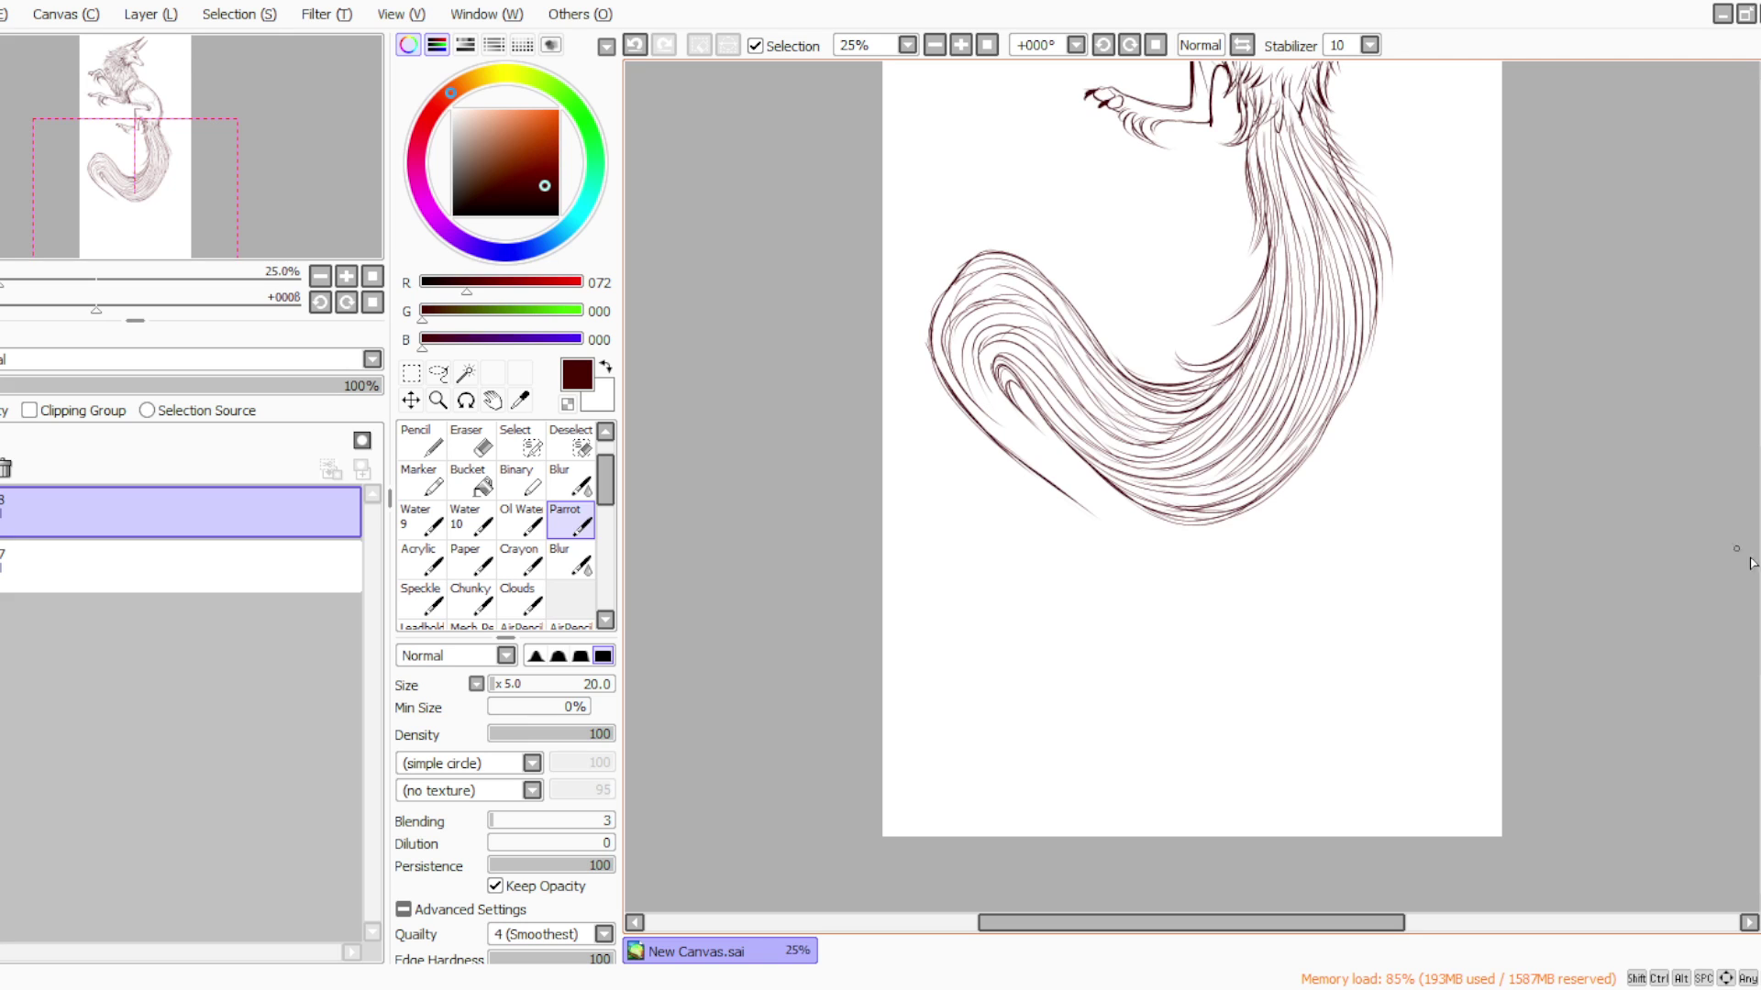
pyautogui.scroll(5, 1745, 558)
pyautogui.moveTo(1757, 530); pyautogui.dragTo(1757, 576)
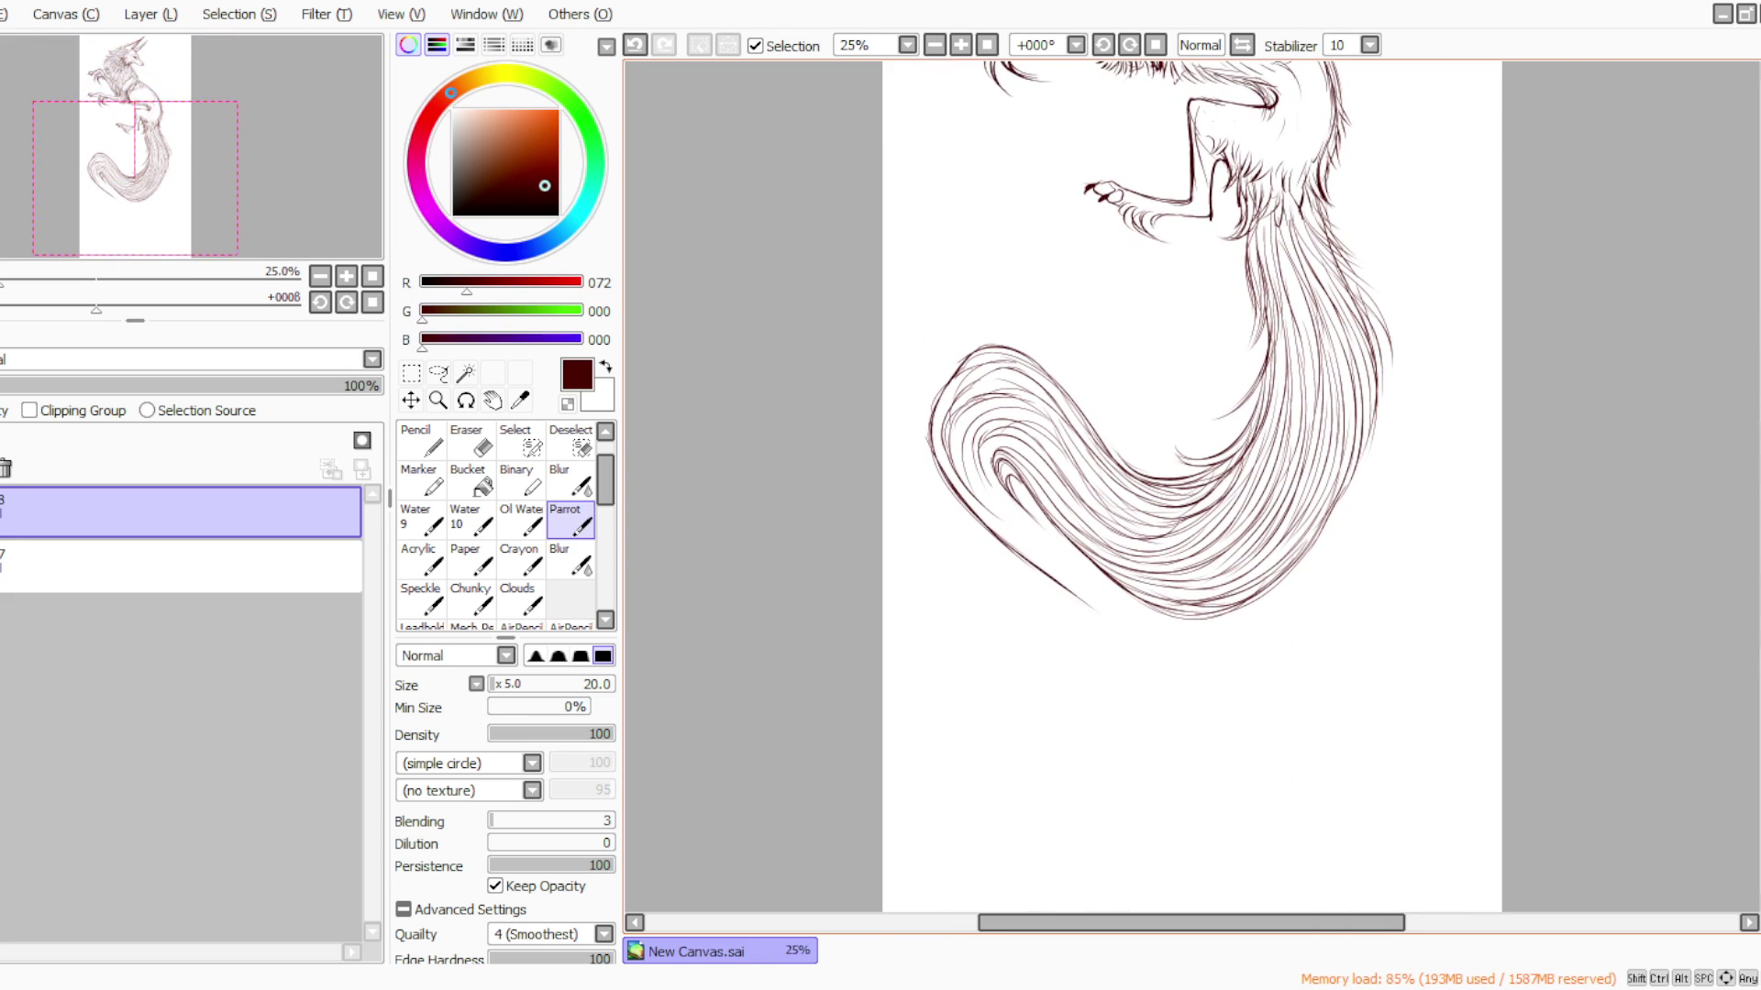
pyautogui.click(1130, 45)
pyautogui.click(1130, 45)
pyautogui.click(1130, 45)
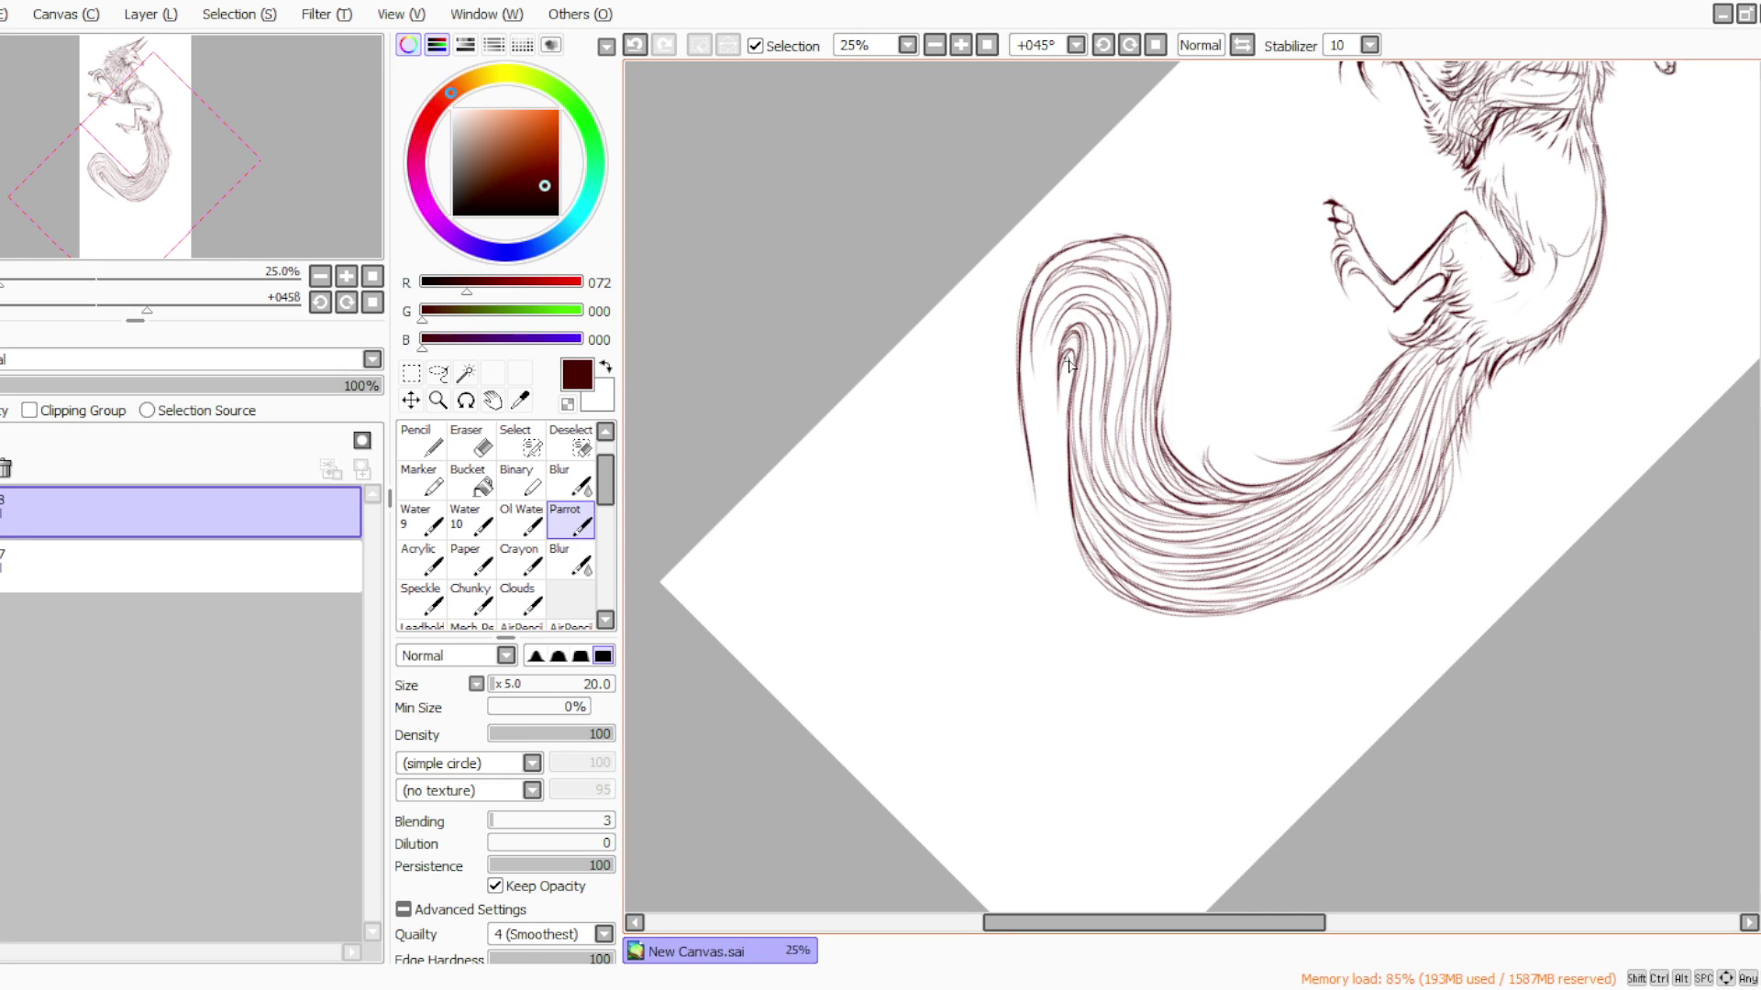
pyautogui.moveTo(1063, 331)
pyautogui.mouseDown()
pyautogui.moveTo(1060, 466)
pyautogui.moveTo(1036, 501)
pyautogui.moveTo(1066, 525)
pyautogui.mouseUp()
pyautogui.moveTo(1038, 451); pyautogui.dragTo(1047, 517)
pyautogui.moveTo(1027, 446)
pyautogui.mouseDown()
pyautogui.moveTo(1078, 660)
pyautogui.moveTo(949, 670)
pyautogui.mouseUp()
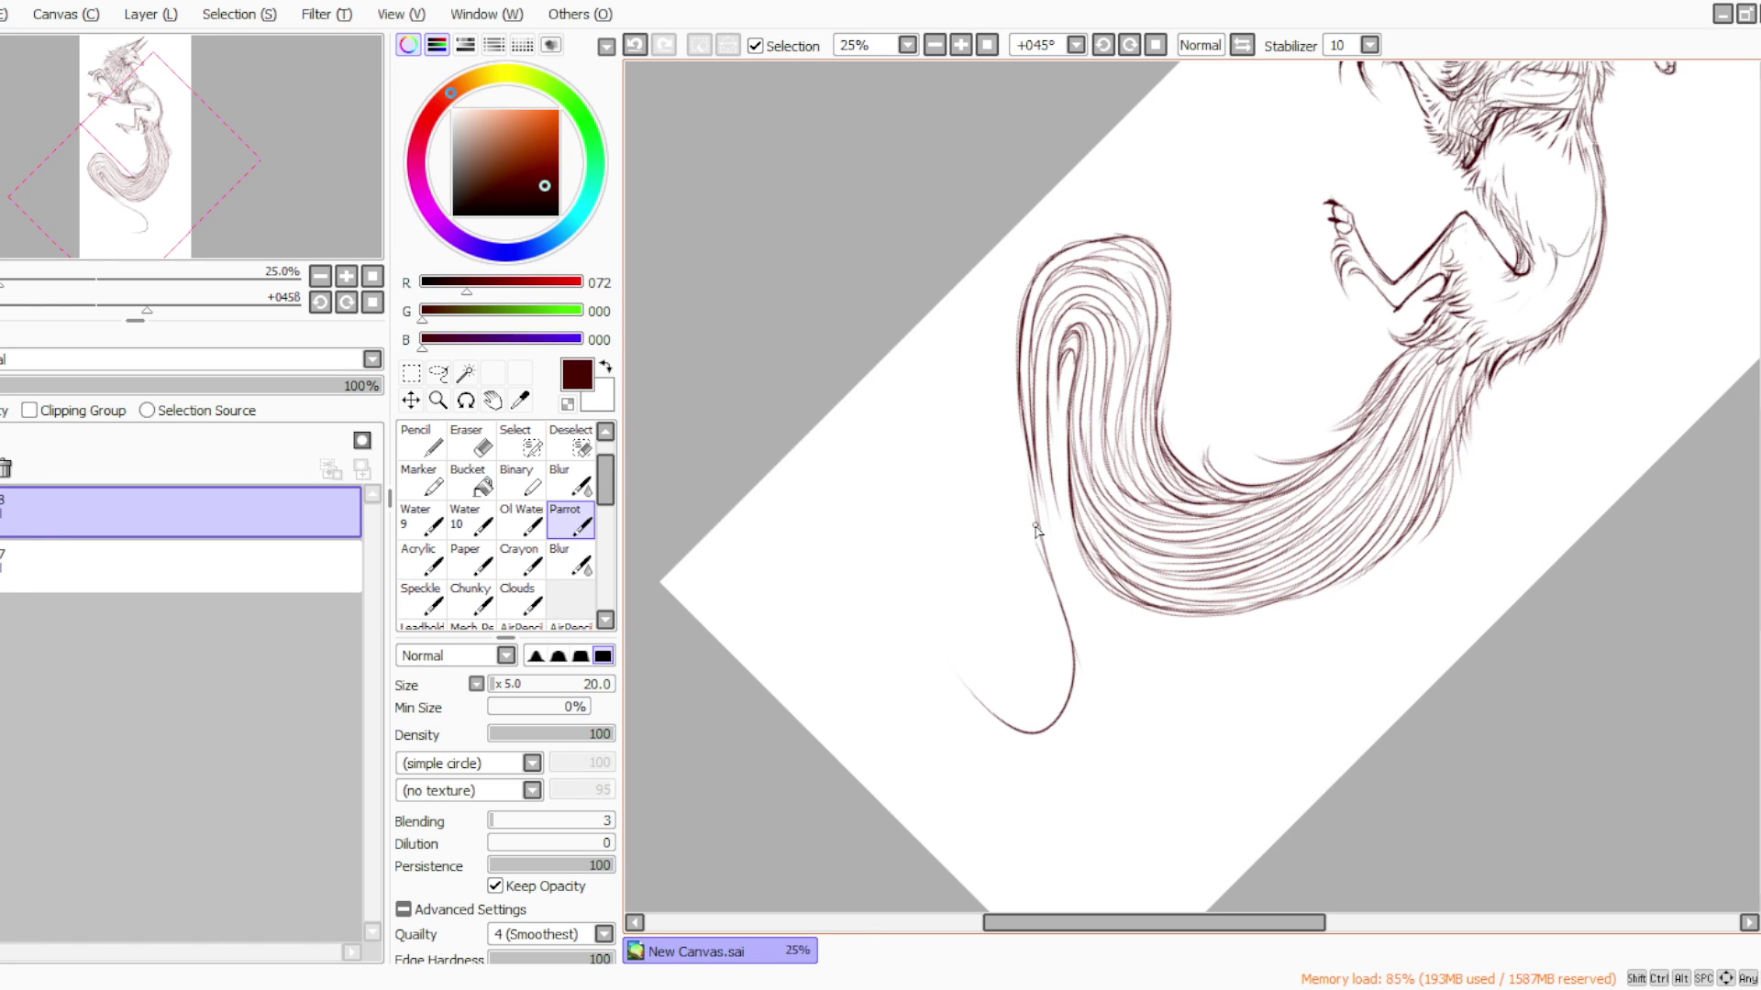
# Fill the new trailing lock with strands that follow it down into its hooked end
pyautogui.moveTo(1028, 447); pyautogui.dragTo(1061, 624)
pyautogui.moveTo(1039, 555); pyautogui.dragTo(1036, 670)
pyautogui.moveTo(1055, 607)
pyautogui.mouseDown()
pyautogui.moveTo(1041, 708)
pyautogui.moveTo(1053, 616)
pyautogui.moveTo(1022, 717)
pyautogui.moveTo(1058, 629)
pyautogui.moveTo(1005, 707)
pyautogui.moveTo(1065, 671)
pyautogui.moveTo(975, 649)
pyautogui.moveTo(1064, 662)
pyautogui.moveTo(1041, 729)
pyautogui.moveTo(974, 666)
pyautogui.mouseUp()
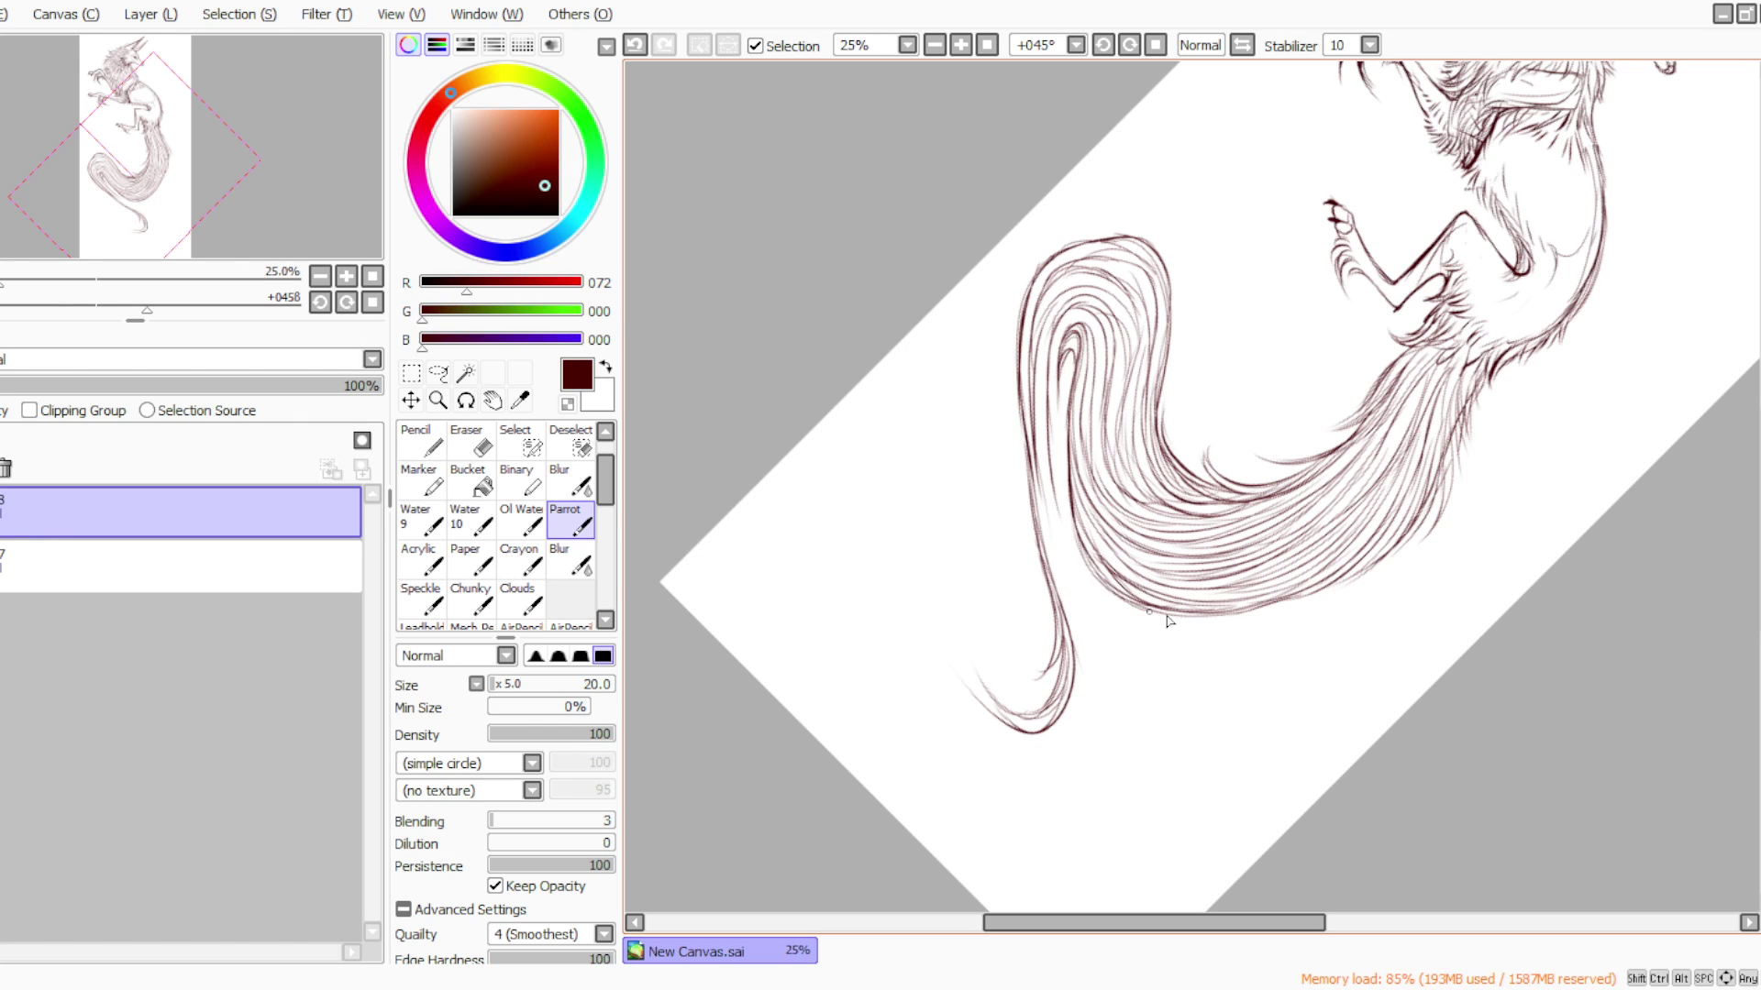
# Outline a lower tail fold with a curve sweeping down from the tail's underside, plus an arched strand ending in a small inner hook
pyautogui.moveTo(1163, 616); pyautogui.dragTo(1177, 683)
pyautogui.click(643, 46)
pyautogui.moveTo(1159, 614)
pyautogui.mouseDown()
pyautogui.moveTo(1176, 724)
pyautogui.moveTo(1022, 761)
pyautogui.moveTo(1003, 688)
pyautogui.mouseUp()
pyautogui.moveTo(939, 401)
pyautogui.mouseDown()
pyautogui.moveTo(986, 391)
pyautogui.moveTo(1032, 512)
pyautogui.mouseUp()
pyautogui.click(634, 44)
pyautogui.moveTo(1009, 426)
pyautogui.mouseDown()
pyautogui.moveTo(1027, 644)
pyautogui.moveTo(1045, 562)
pyautogui.moveTo(1047, 582)
pyautogui.moveTo(1025, 607)
pyautogui.moveTo(1011, 509)
pyautogui.mouseUp()
pyautogui.moveTo(1011, 509); pyautogui.dragTo(1031, 615)
pyautogui.click(986, 45)
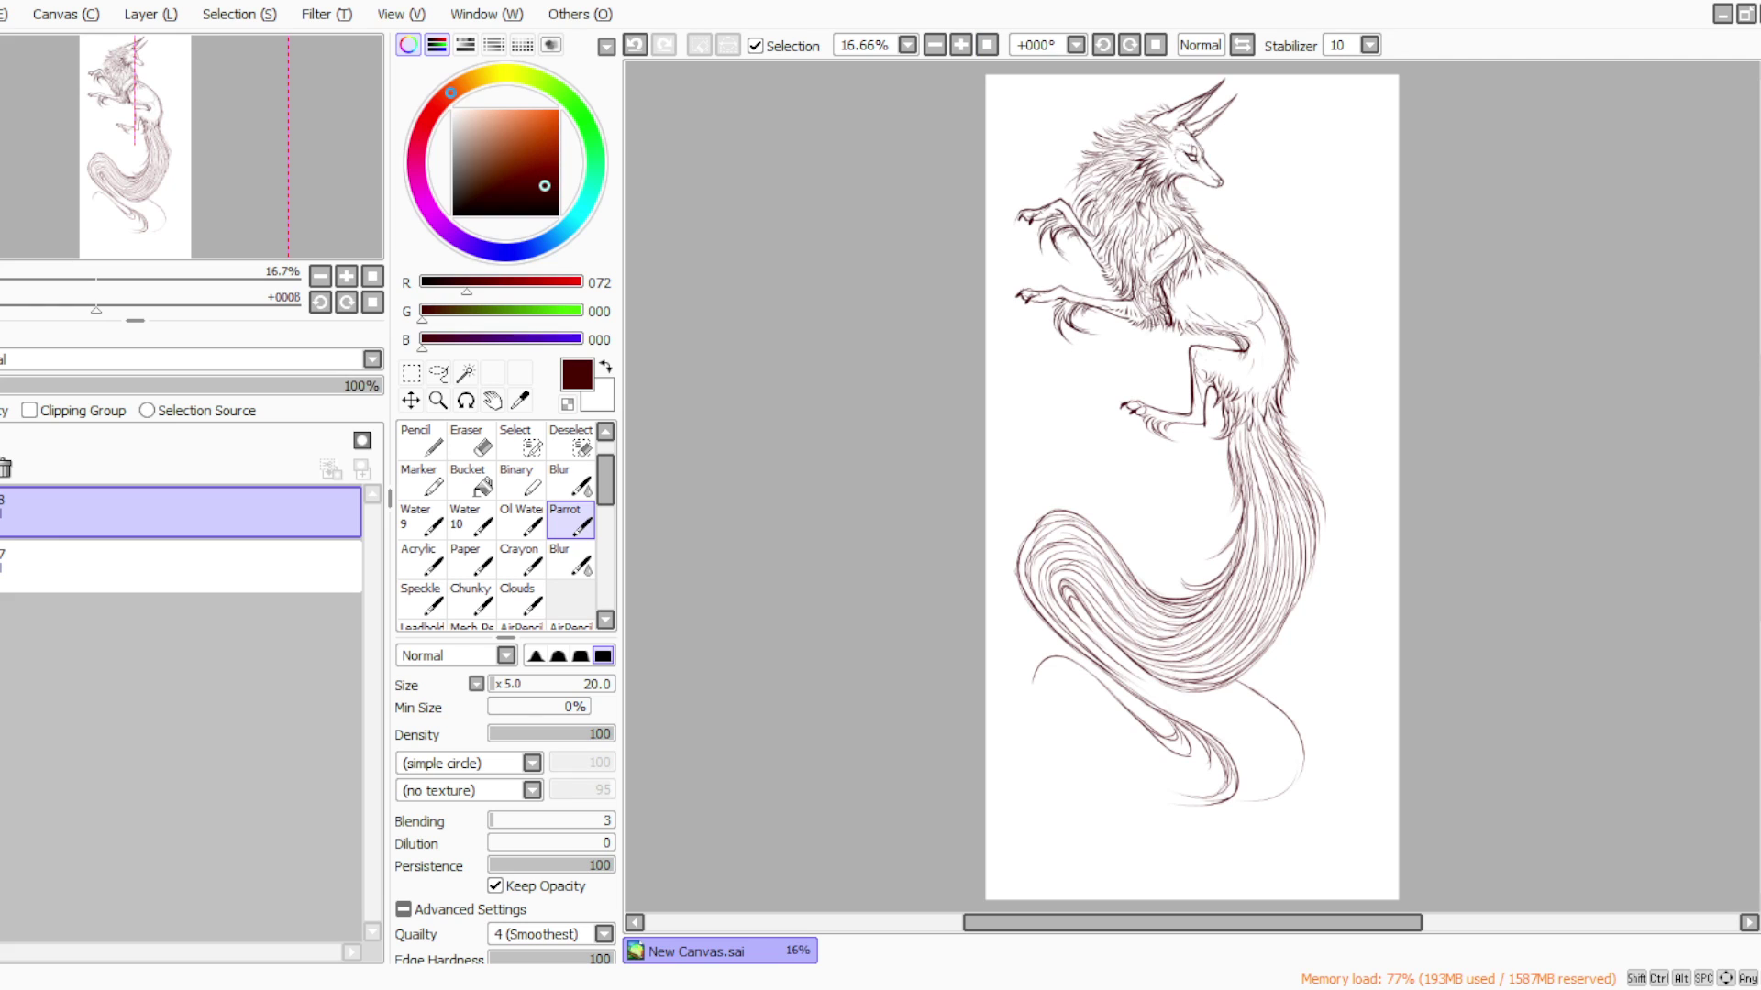
# Draw a long strand beside the trailing lock and fill the hooked end with short curved strands
pyautogui.scroll(-3, 1192, 482)
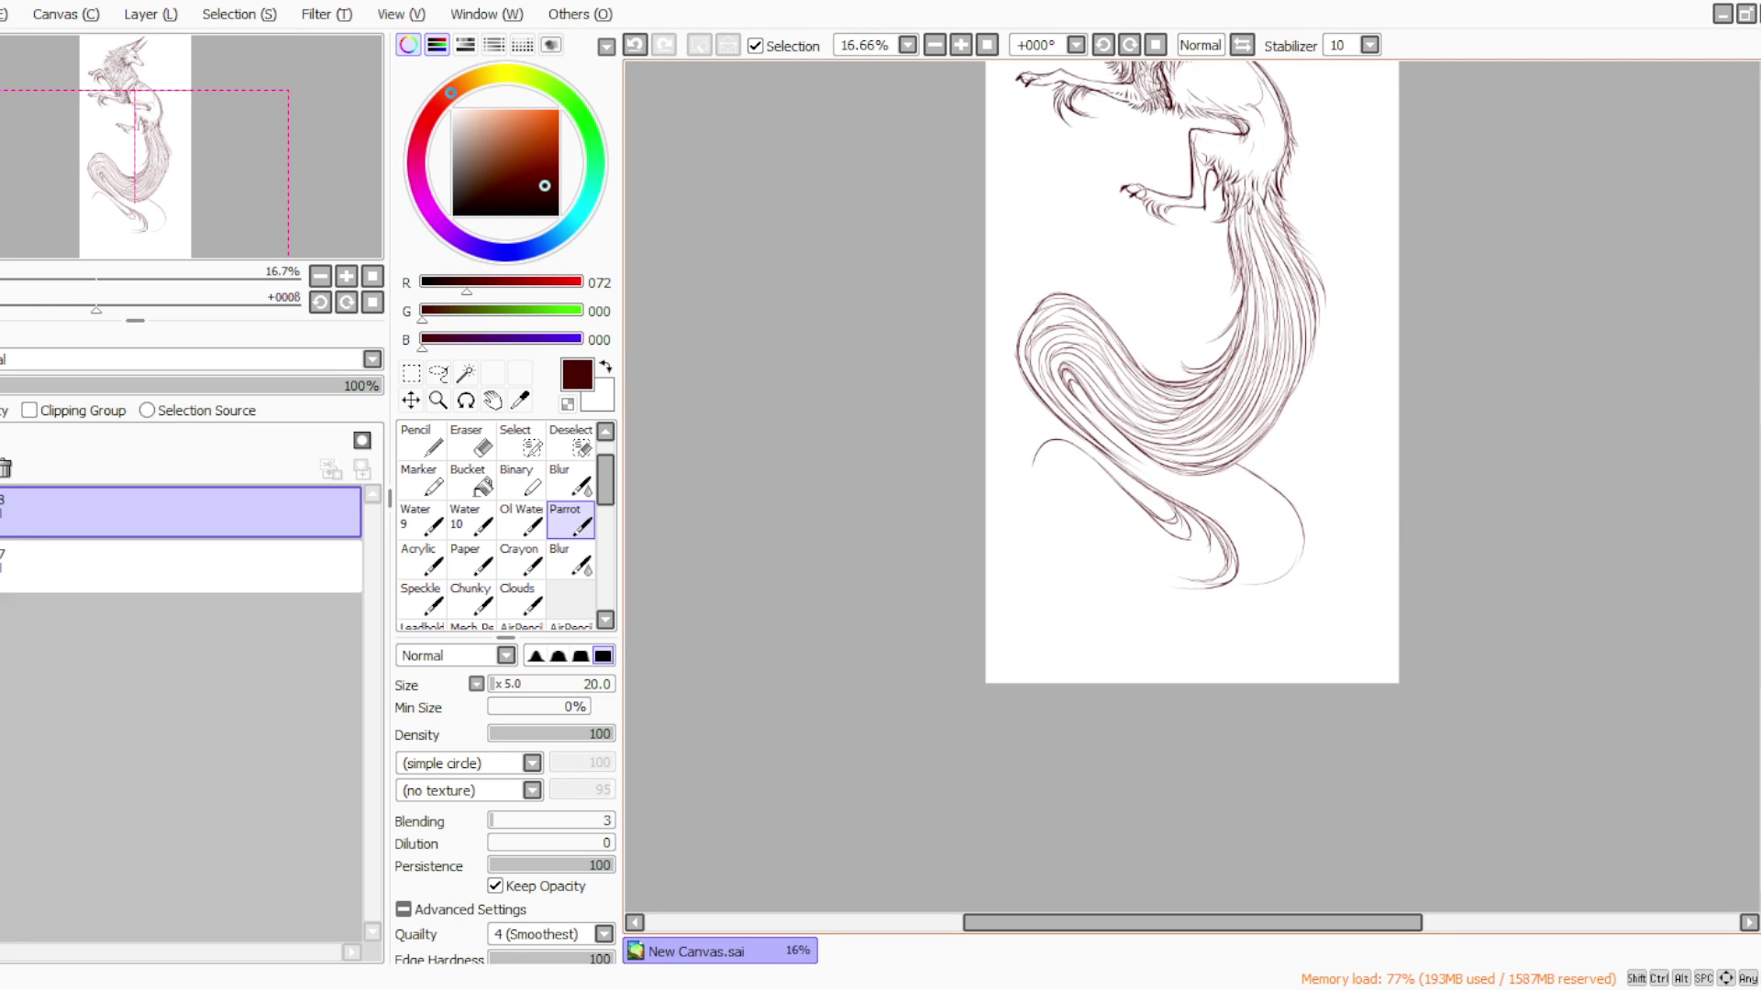
pyautogui.click(961, 44)
pyautogui.click(961, 45)
pyautogui.click(1129, 45)
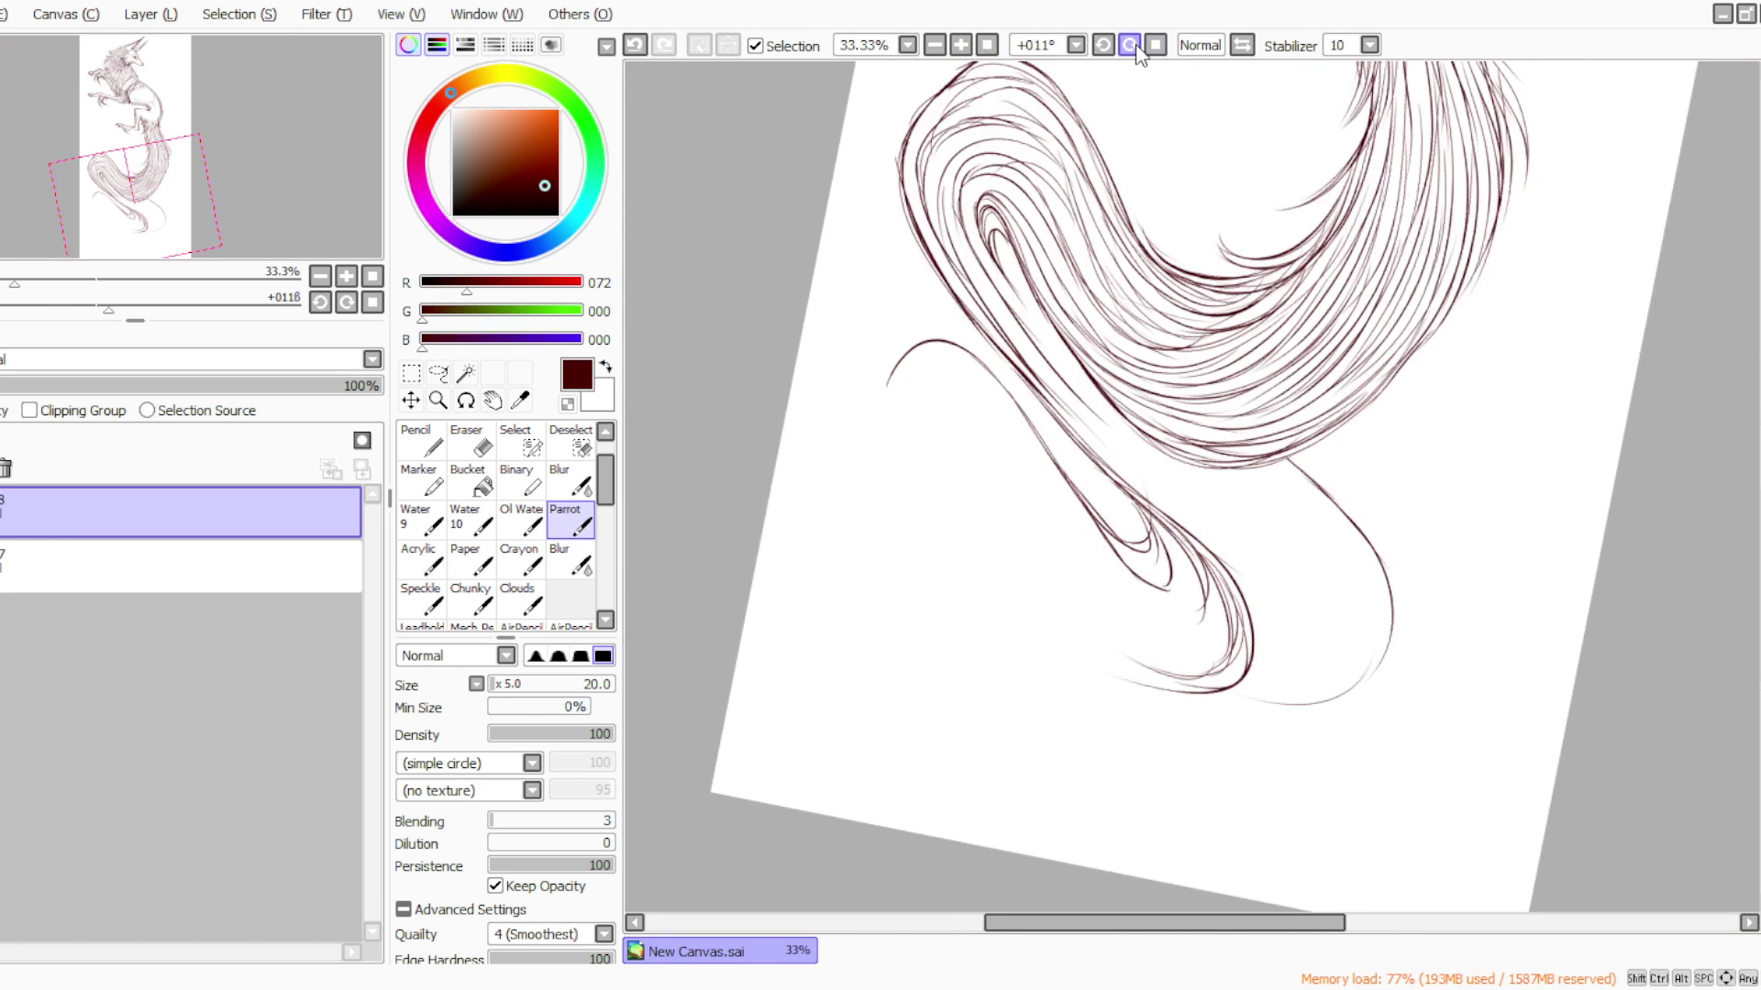
pyautogui.click(1129, 45)
pyautogui.click(1129, 45)
pyautogui.moveTo(1117, 211)
pyautogui.mouseDown()
pyautogui.moveTo(1101, 223)
pyautogui.moveTo(1119, 297)
pyautogui.moveTo(1228, 633)
pyautogui.moveTo(1174, 687)
pyautogui.mouseUp()
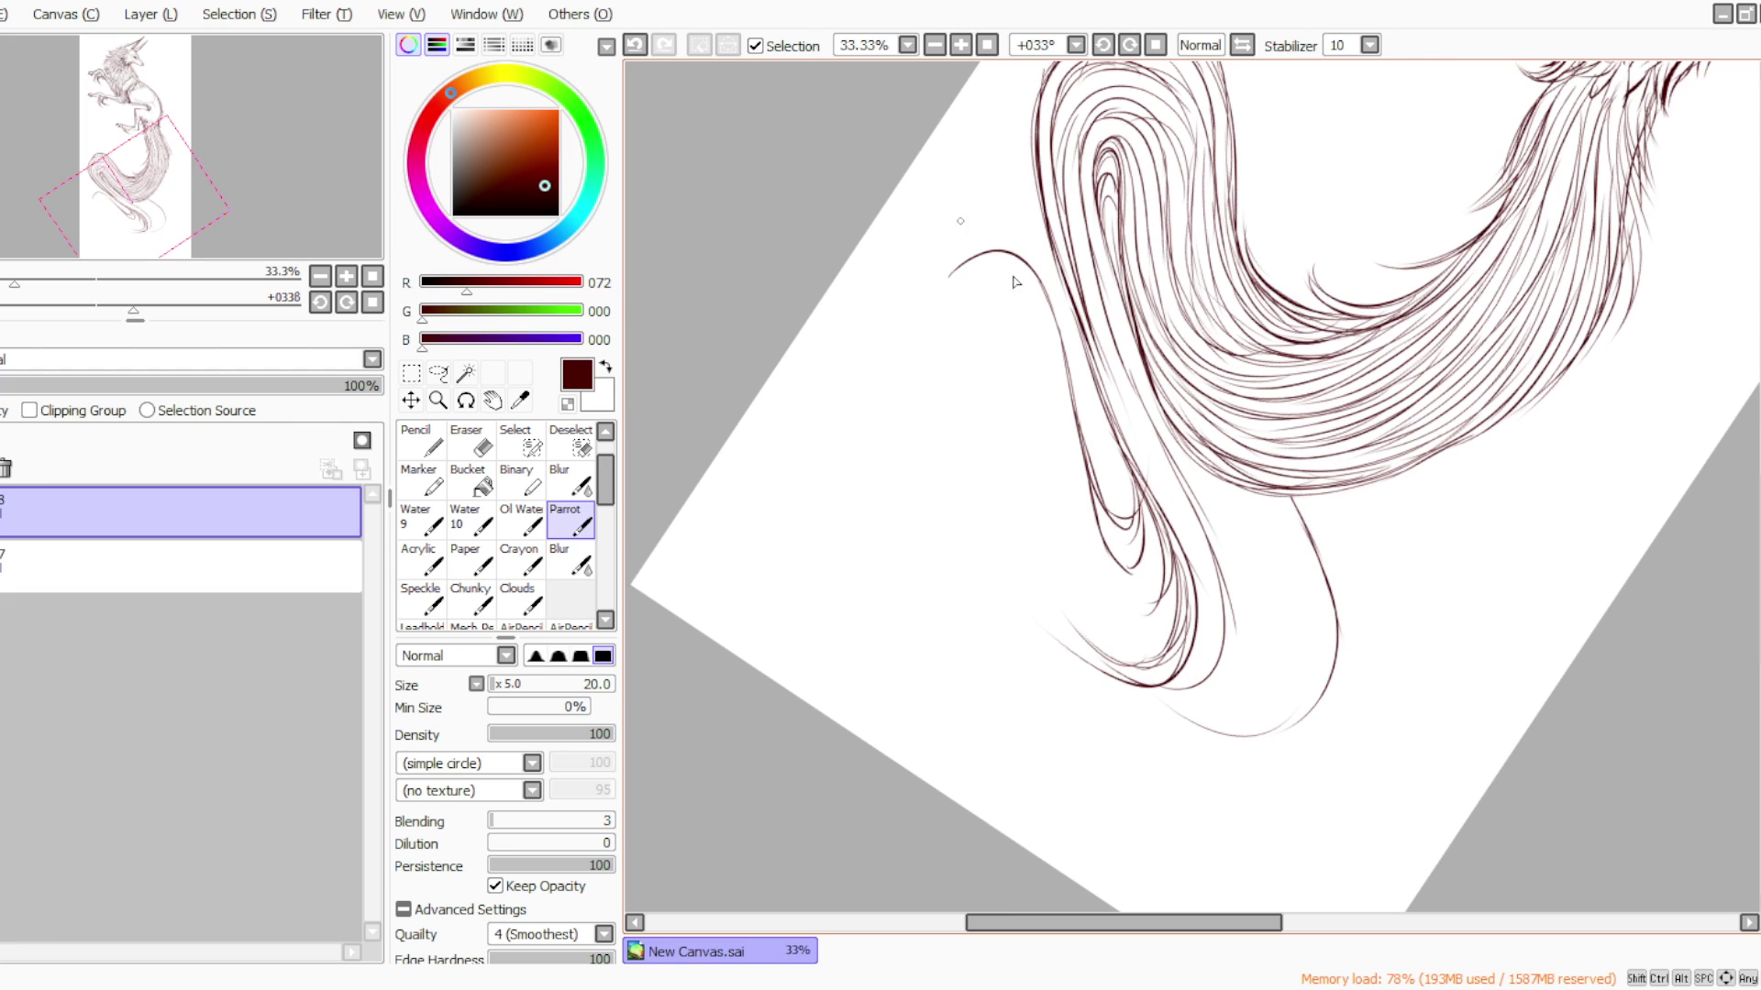
pyautogui.moveTo(1120, 449)
pyautogui.mouseDown()
pyautogui.moveTo(1130, 547)
pyautogui.moveTo(1144, 516)
pyautogui.moveTo(1119, 618)
pyautogui.moveTo(1153, 546)
pyautogui.moveTo(1112, 644)
pyautogui.moveTo(1158, 571)
pyautogui.moveTo(1109, 644)
pyautogui.mouseUp()
pyautogui.moveTo(1163, 559); pyautogui.dragTo(1082, 619)
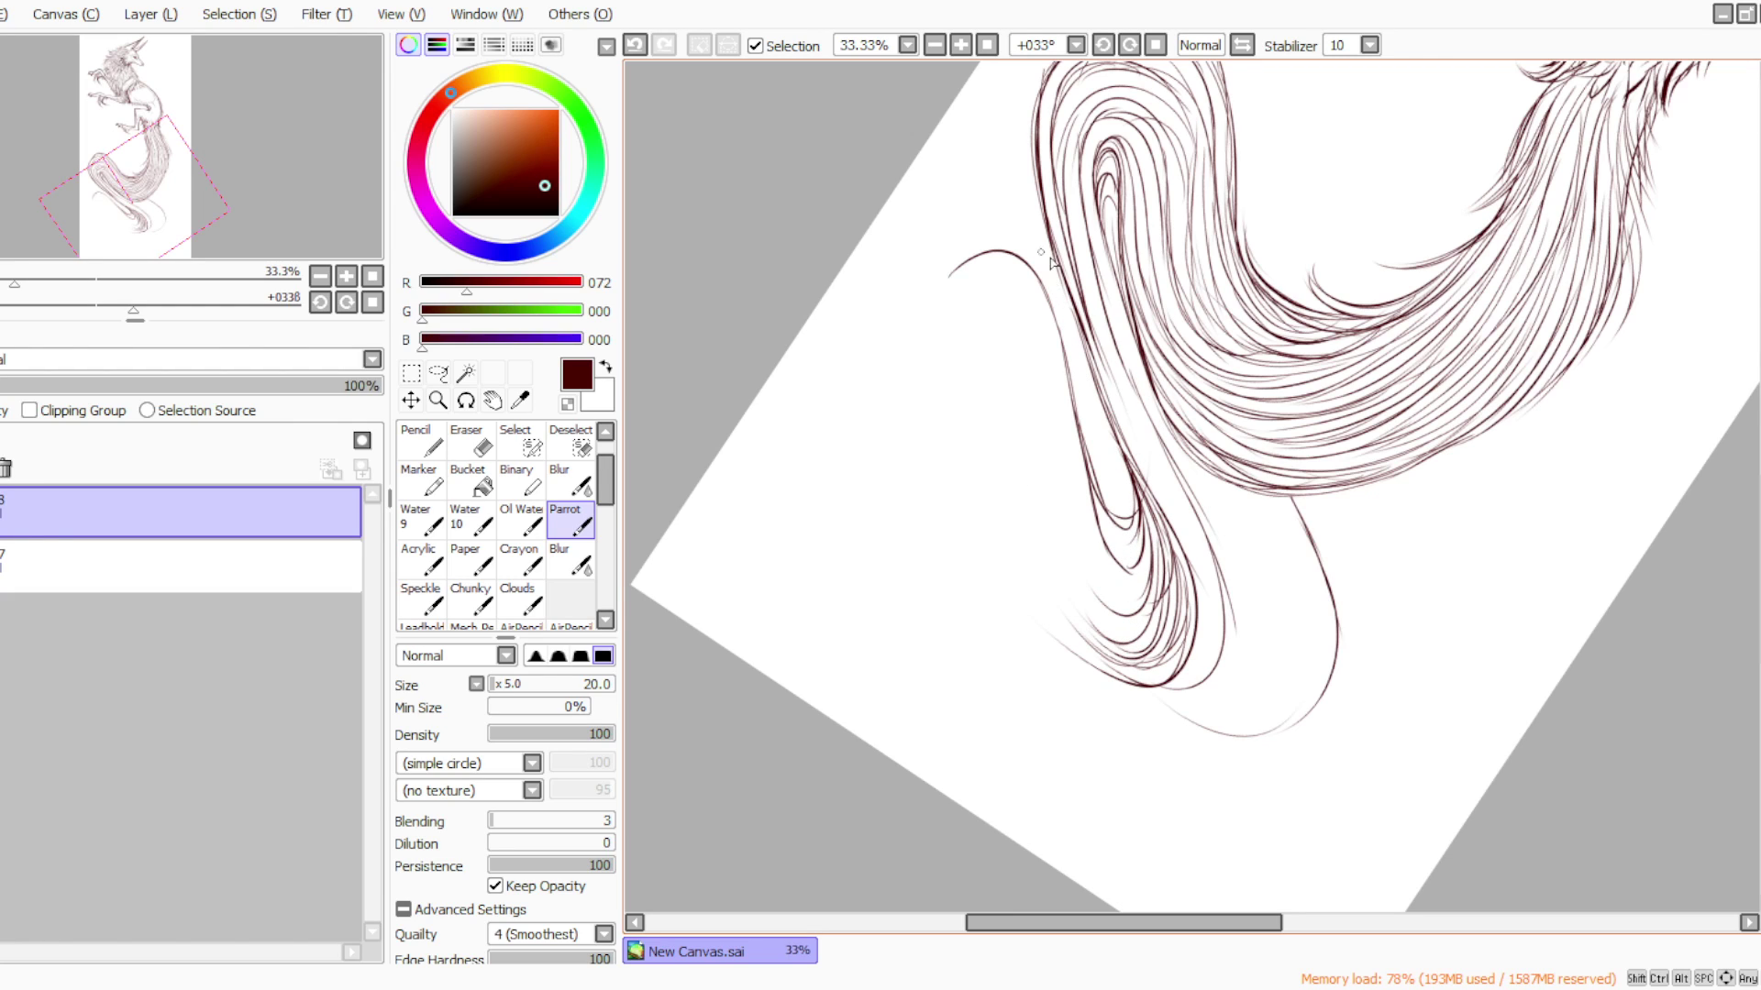
# Layer long strands from the upper curl down through the trailing lock and around its rounded end
pyautogui.moveTo(1082, 314); pyautogui.dragTo(1197, 558)
pyautogui.moveTo(1151, 461); pyautogui.dragTo(1209, 619)
pyautogui.moveTo(1181, 530); pyautogui.dragTo(1218, 658)
pyautogui.moveTo(1199, 595); pyautogui.dragTo(1158, 694)
pyautogui.moveTo(1068, 158)
pyautogui.mouseDown()
pyautogui.moveTo(1124, 393)
pyautogui.moveTo(1215, 616)
pyautogui.moveTo(1179, 688)
pyautogui.mouseUp()
pyautogui.moveTo(1095, 196)
pyautogui.mouseDown()
pyautogui.moveTo(1106, 289)
pyautogui.moveTo(1169, 440)
pyautogui.mouseUp()
pyautogui.moveTo(1132, 352); pyautogui.dragTo(1227, 543)
pyautogui.moveTo(1183, 463); pyautogui.dragTo(1248, 598)
pyautogui.moveTo(1215, 540)
pyautogui.mouseDown()
pyautogui.moveTo(1233, 634)
pyautogui.moveTo(1234, 612)
pyautogui.moveTo(1208, 610)
pyautogui.moveTo(1214, 695)
pyautogui.moveTo(1136, 646)
pyautogui.moveTo(1176, 705)
pyautogui.mouseUp()
# Build up parallel strands just inside the outer curve of the lower tail fold, starting beneath the tail's underside
pyautogui.moveTo(1253, 496)
pyautogui.mouseDown()
pyautogui.moveTo(1295, 611)
pyautogui.moveTo(1295, 592)
pyautogui.moveTo(1283, 701)
pyautogui.mouseUp()
pyautogui.moveTo(1302, 635)
pyautogui.mouseDown()
pyautogui.moveTo(1241, 731)
pyautogui.moveTo(1300, 651)
pyautogui.moveTo(1255, 740)
pyautogui.moveTo(1294, 702)
pyautogui.moveTo(1249, 739)
pyautogui.mouseUp()
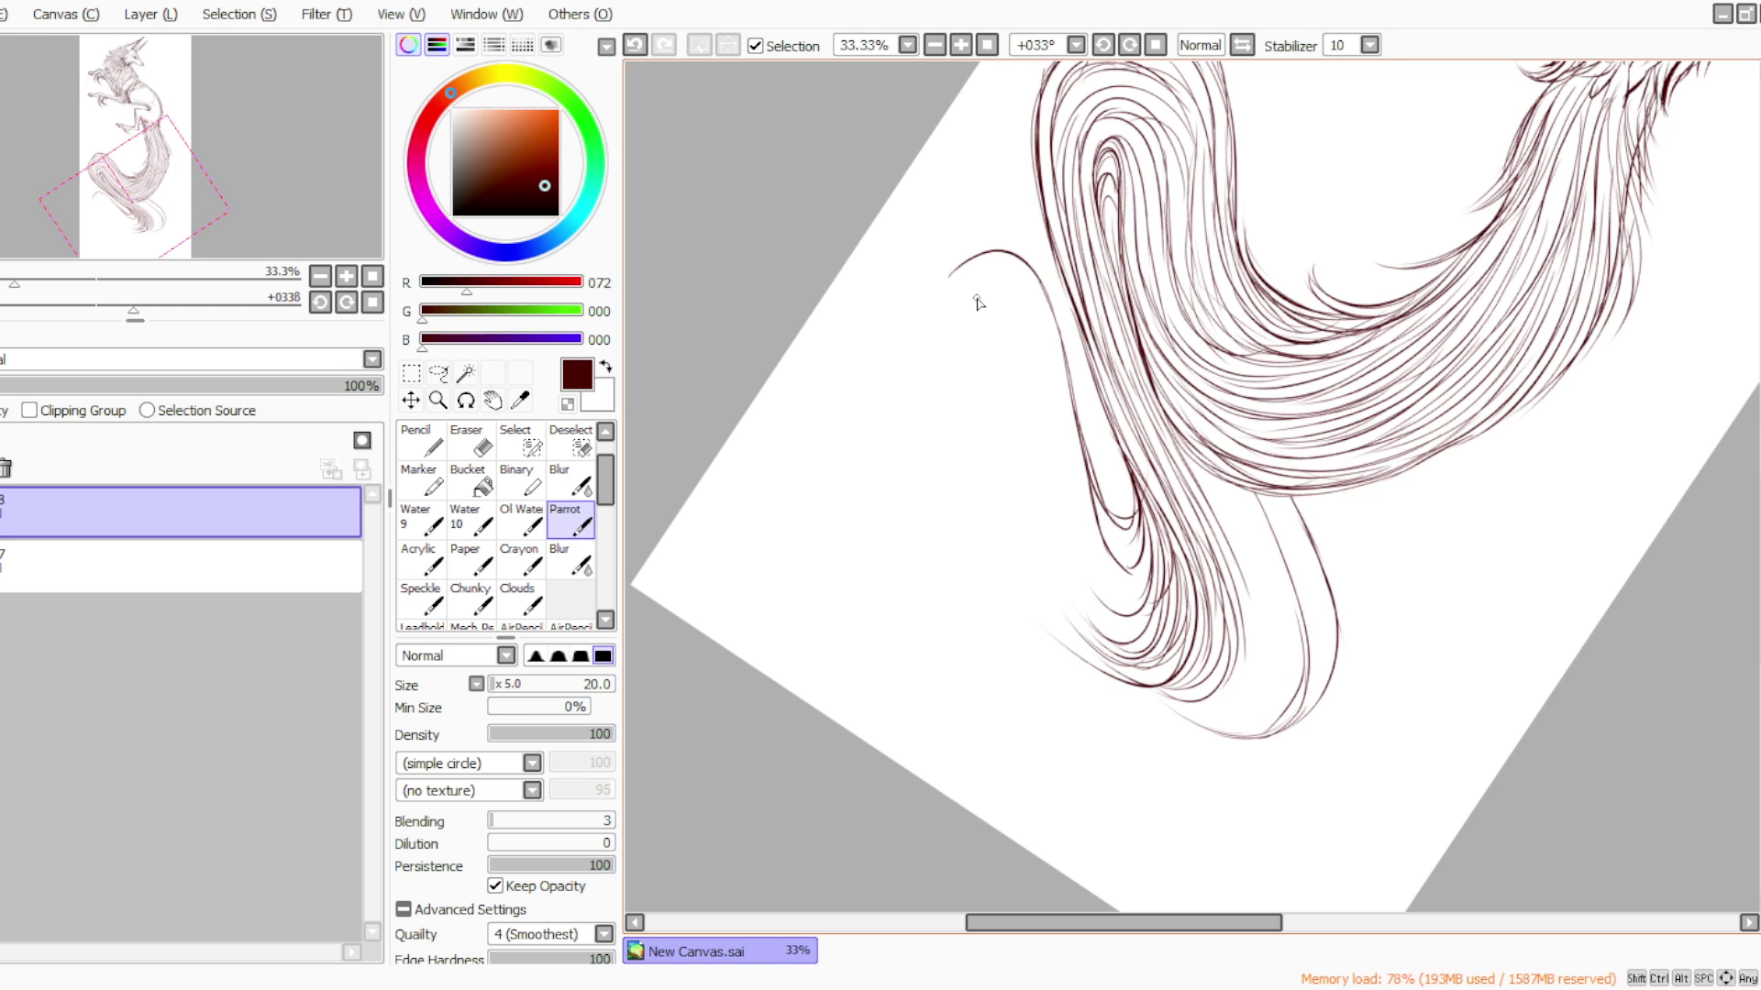
pyautogui.click(1129, 44)
pyautogui.click(1128, 44)
pyautogui.moveTo(1071, 666)
pyautogui.mouseDown()
pyautogui.moveTo(1120, 724)
pyautogui.moveTo(1178, 745)
pyautogui.mouseUp()
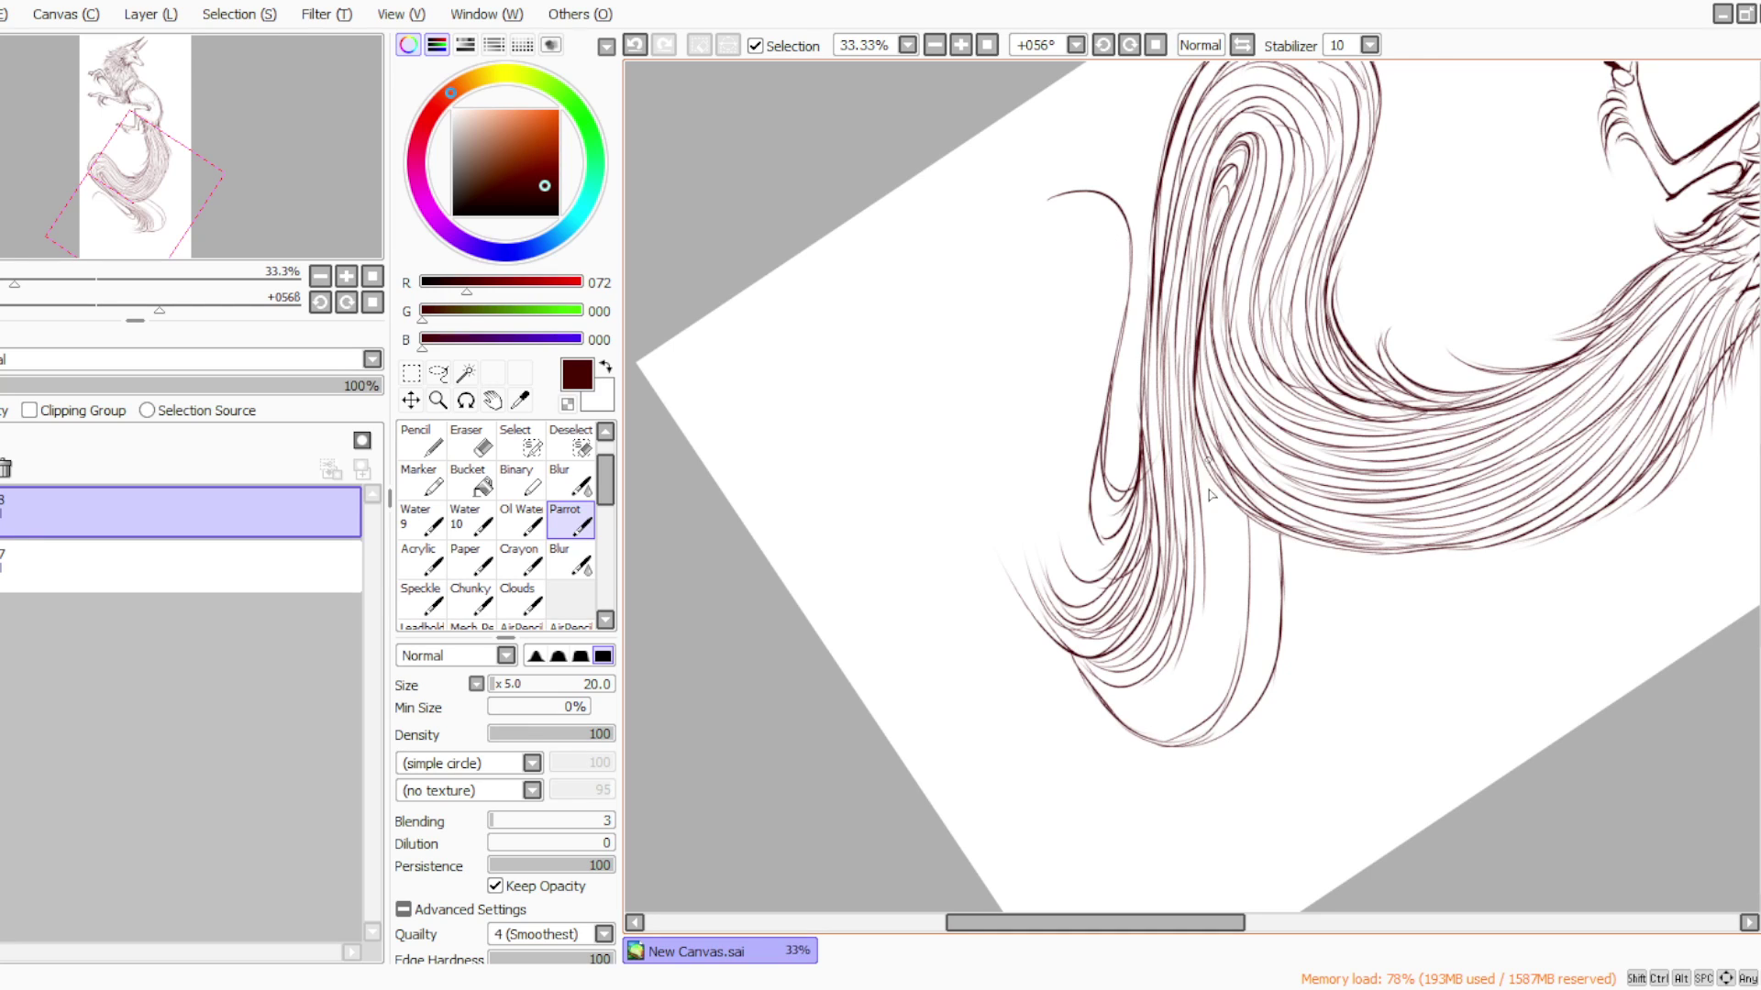
pyautogui.moveTo(1247, 529); pyautogui.dragTo(1269, 611)
pyautogui.moveTo(1255, 523)
pyautogui.mouseDown()
pyautogui.moveTo(1254, 659)
pyautogui.moveTo(1243, 706)
pyautogui.mouseUp()
pyautogui.moveTo(1263, 634); pyautogui.dragTo(1207, 752)
pyautogui.moveTo(1273, 569); pyautogui.dragTo(1259, 670)
pyautogui.moveTo(1264, 605); pyautogui.dragTo(1229, 726)
pyautogui.moveTo(1280, 528); pyautogui.dragTo(1254, 703)
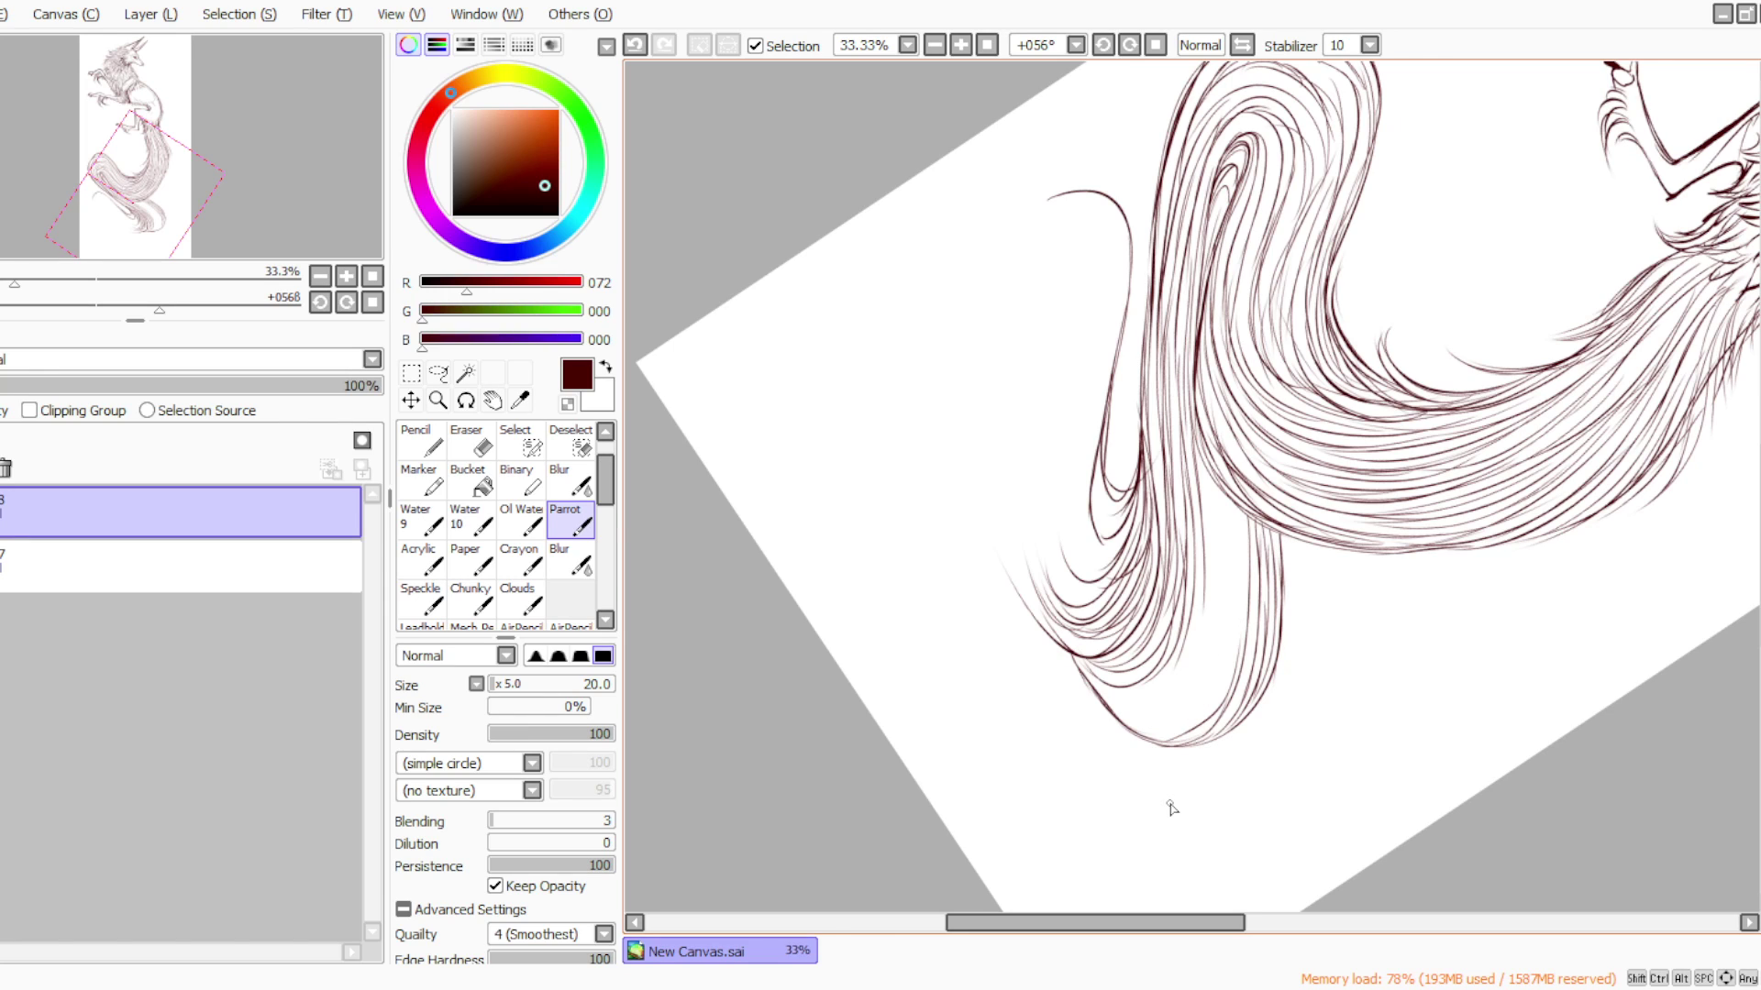
# Continue the inner strands of the lower fold around its rounded bottom
pyautogui.moveTo(1203, 556)
pyautogui.mouseDown()
pyautogui.moveTo(1196, 663)
pyautogui.moveTo(1146, 711)
pyautogui.mouseUp()
pyautogui.moveTo(1188, 613); pyautogui.dragTo(1120, 699)
pyautogui.moveTo(1192, 652)
pyautogui.mouseDown()
pyautogui.moveTo(1080, 669)
pyautogui.moveTo(1166, 699)
pyautogui.mouseUp()
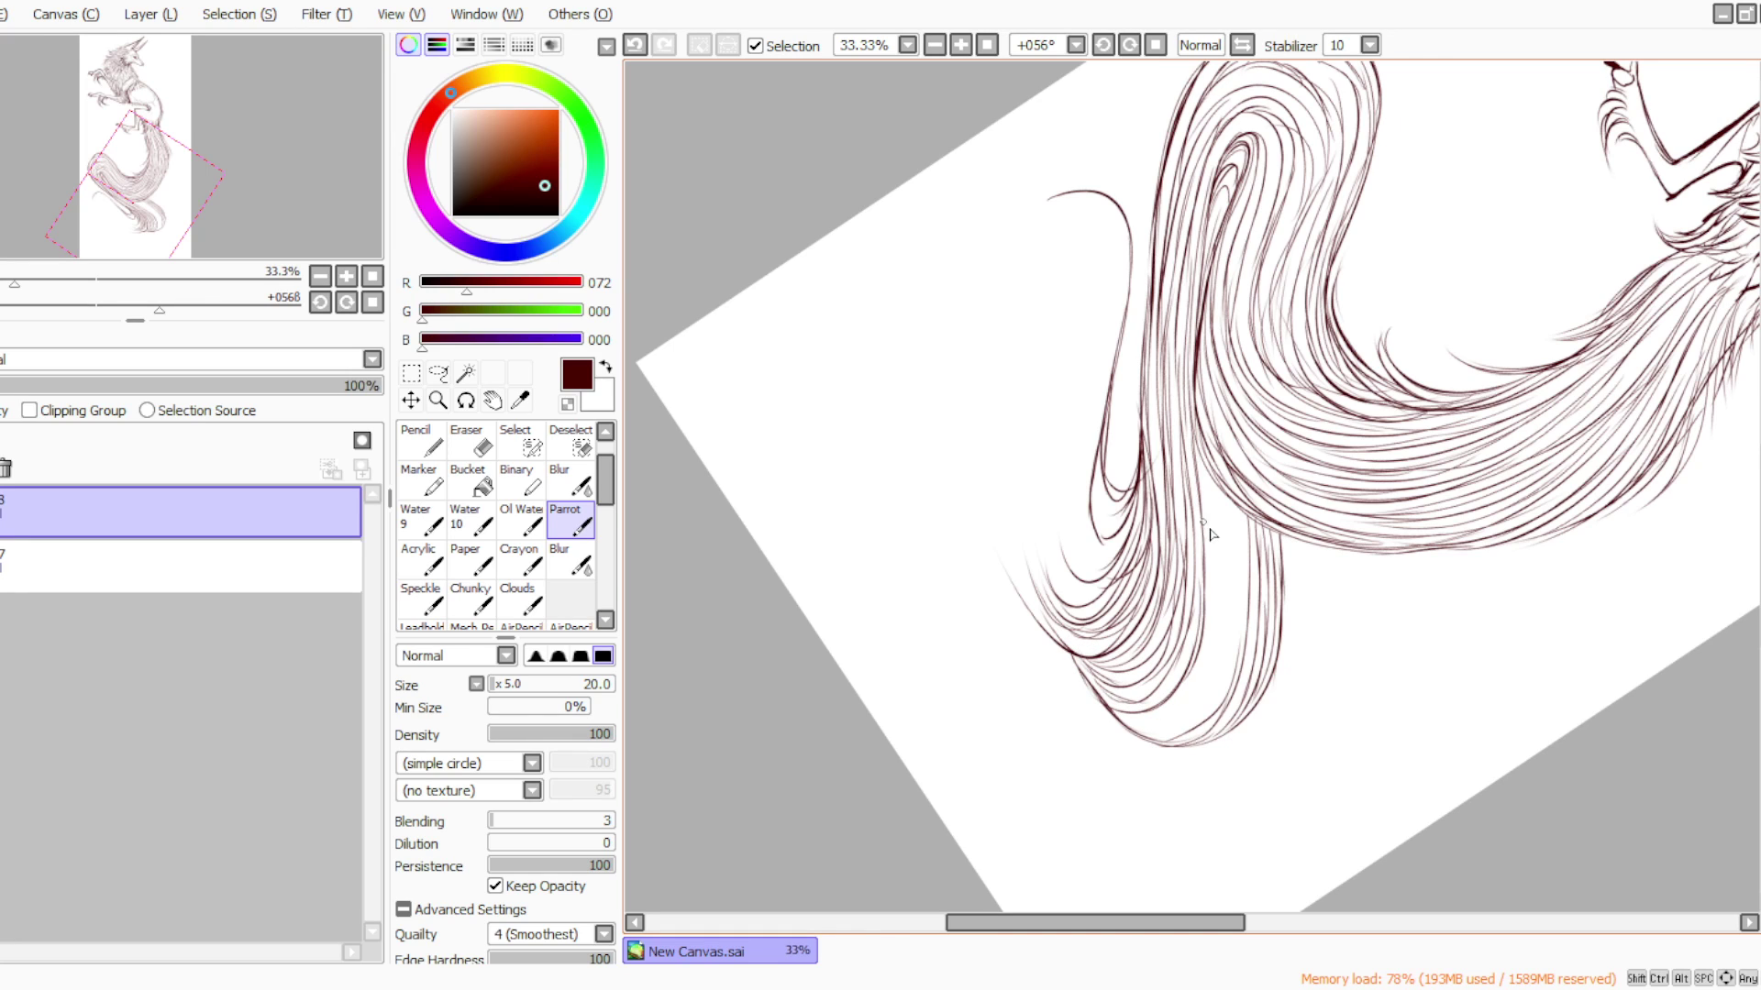
# Darken the tight centre of the upper curl and the edge where the tail overlaps the lower fold
pyautogui.moveTo(1197, 371)
pyautogui.mouseDown()
pyautogui.moveTo(1201, 449)
pyautogui.moveTo(1284, 537)
pyautogui.mouseUp()
pyautogui.moveTo(1213, 198); pyautogui.dragTo(1204, 306)
pyautogui.moveTo(1240, 152); pyautogui.dragTo(1208, 262)
pyautogui.moveTo(1227, 197); pyautogui.dragTo(1198, 345)
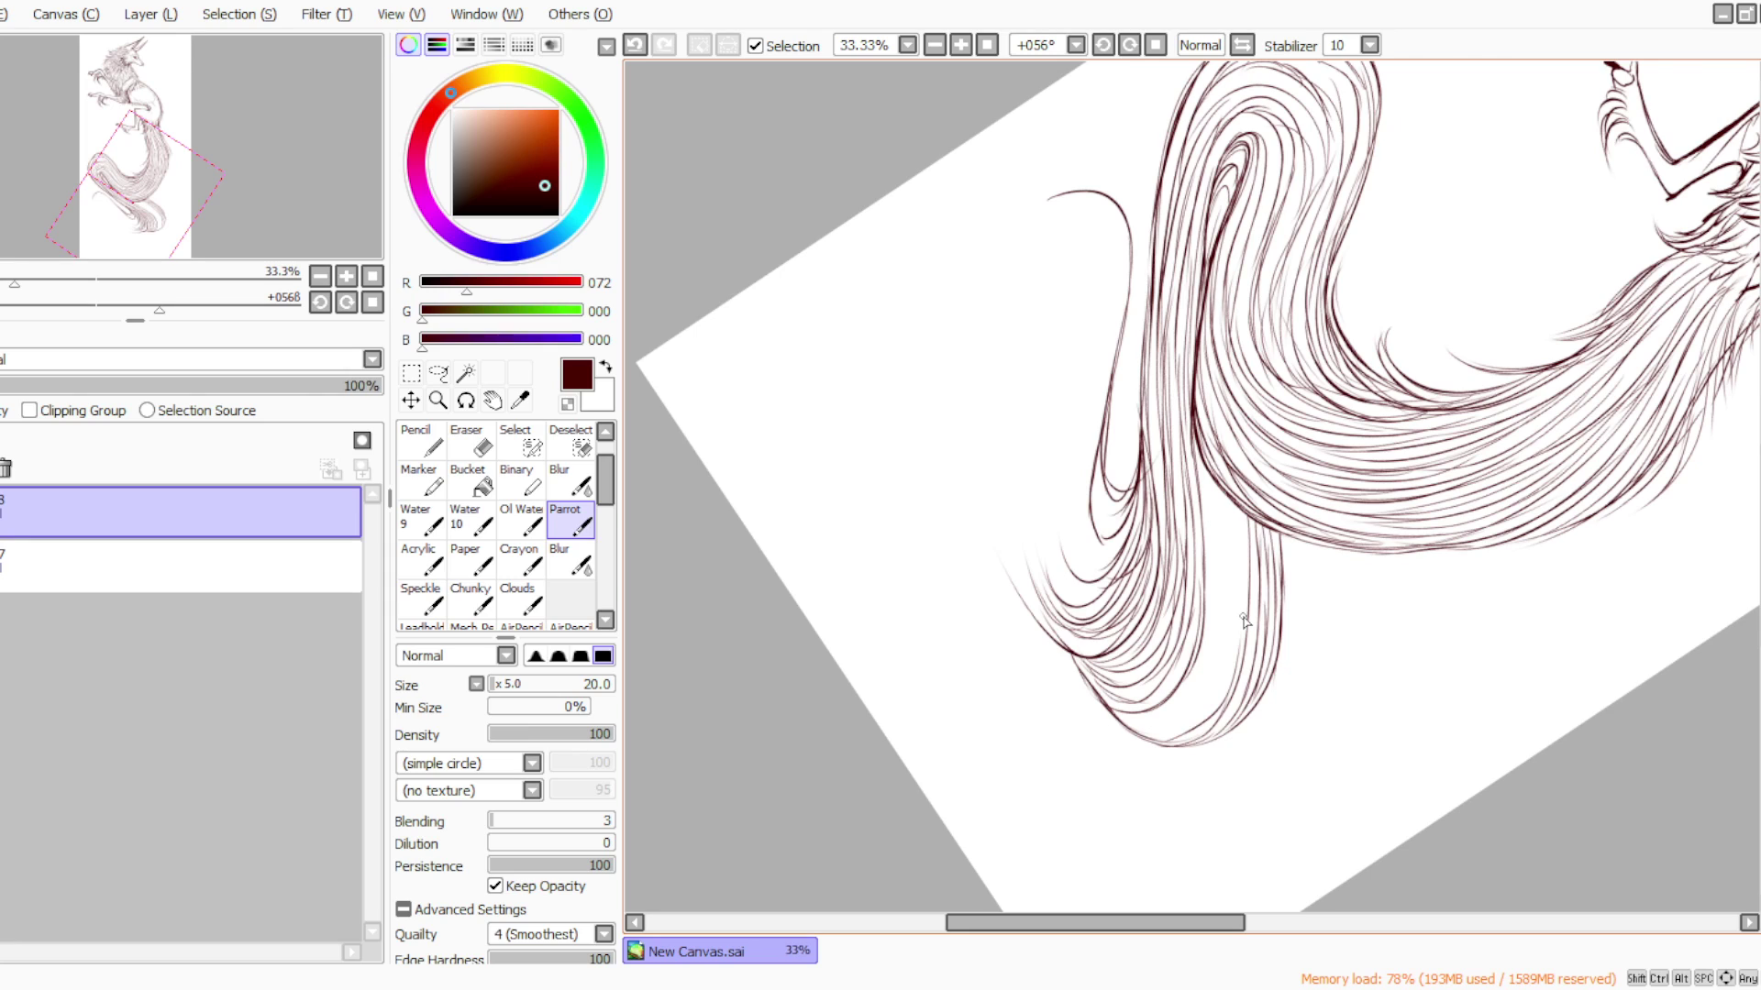
pyautogui.moveTo(1231, 205); pyautogui.dragTo(1204, 260)
# Fill the remaining white gap in the lower fold with long strands curving around its bottom
pyautogui.moveTo(1205, 466)
pyautogui.mouseDown()
pyautogui.moveTo(1217, 622)
pyautogui.moveTo(1219, 574)
pyautogui.moveTo(1200, 691)
pyautogui.moveTo(1161, 674)
pyautogui.moveTo(1198, 670)
pyautogui.moveTo(1097, 691)
pyautogui.moveTo(1184, 693)
pyautogui.moveTo(1105, 704)
pyautogui.mouseUp()
pyautogui.moveTo(1223, 486); pyautogui.dragTo(1229, 596)
pyautogui.moveTo(1222, 523)
pyautogui.mouseDown()
pyautogui.moveTo(1227, 667)
pyautogui.moveTo(1203, 711)
pyautogui.mouseUp()
pyautogui.moveTo(1222, 650)
pyautogui.mouseDown()
pyautogui.moveTo(1172, 725)
pyautogui.moveTo(1137, 734)
pyautogui.mouseUp()
pyautogui.moveTo(1239, 504); pyautogui.dragTo(1231, 670)
pyautogui.moveTo(1243, 568); pyautogui.dragTo(1212, 701)
pyautogui.moveTo(1237, 642); pyautogui.dragTo(1192, 723)
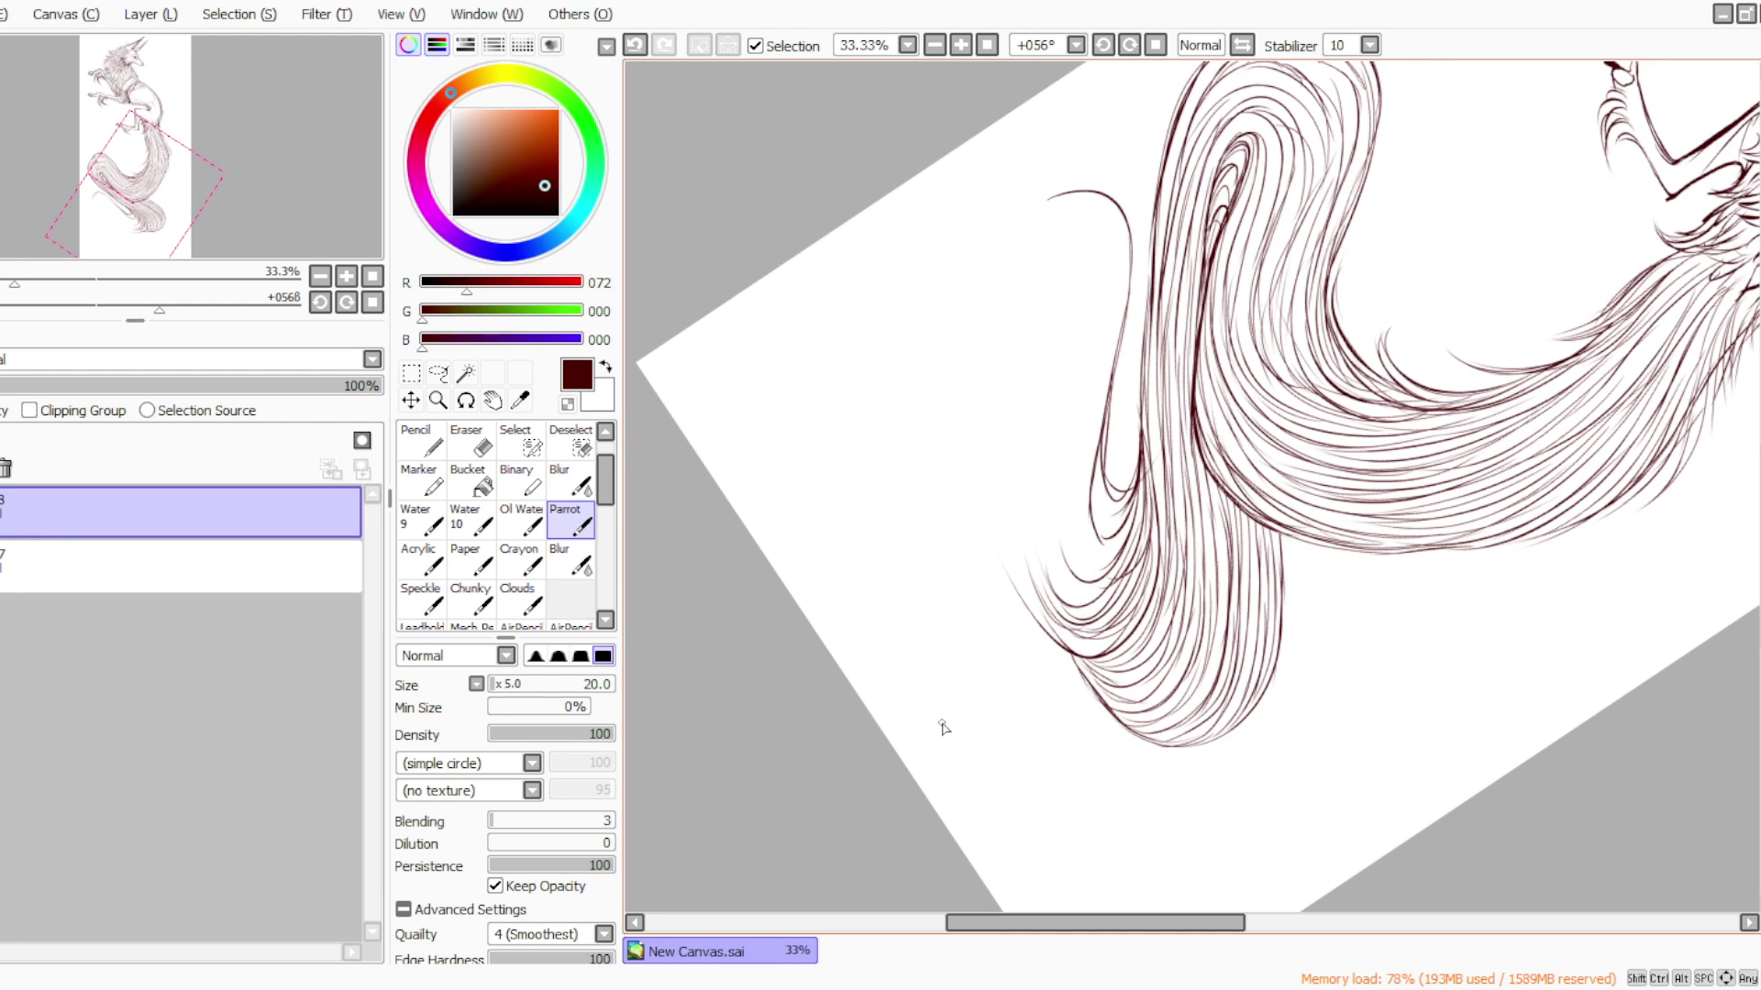
# Fill the small inner hook of the lower fold with short curved strands and run longer strands up beside its arched line
pyautogui.click(1156, 45)
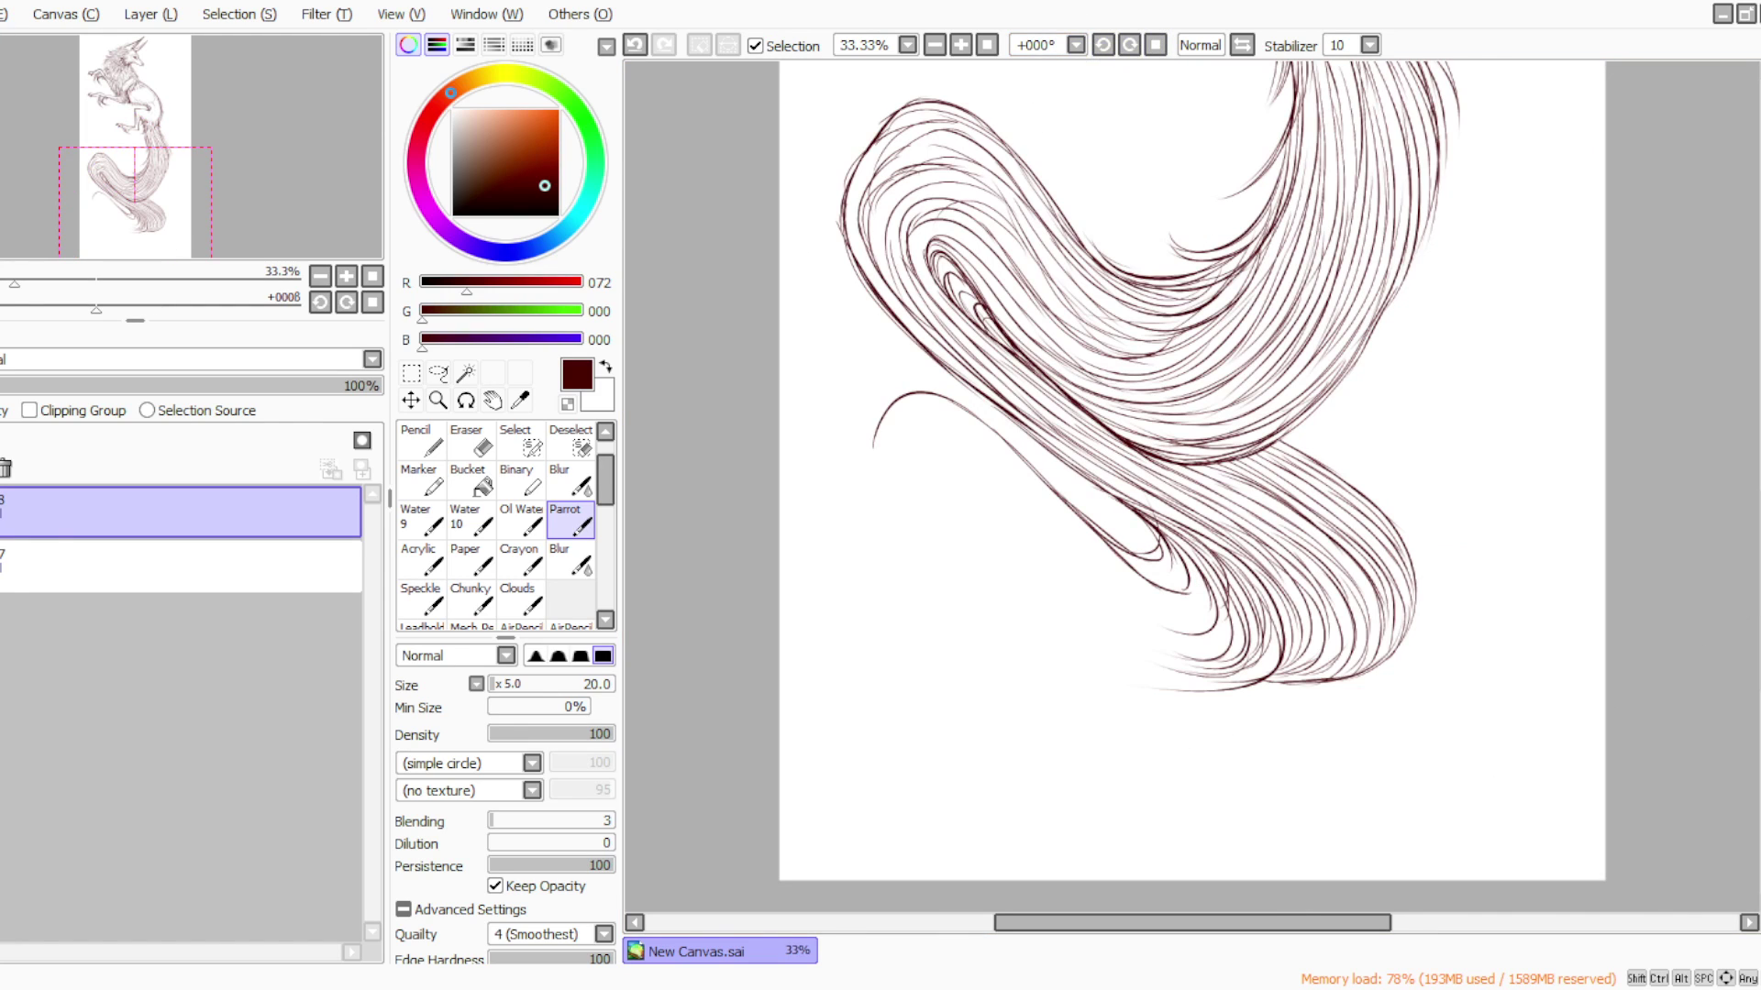
pyautogui.moveTo(959, 376)
pyautogui.mouseDown()
pyautogui.moveTo(1137, 518)
pyautogui.moveTo(1140, 553)
pyautogui.moveTo(1097, 526)
pyautogui.mouseUp()
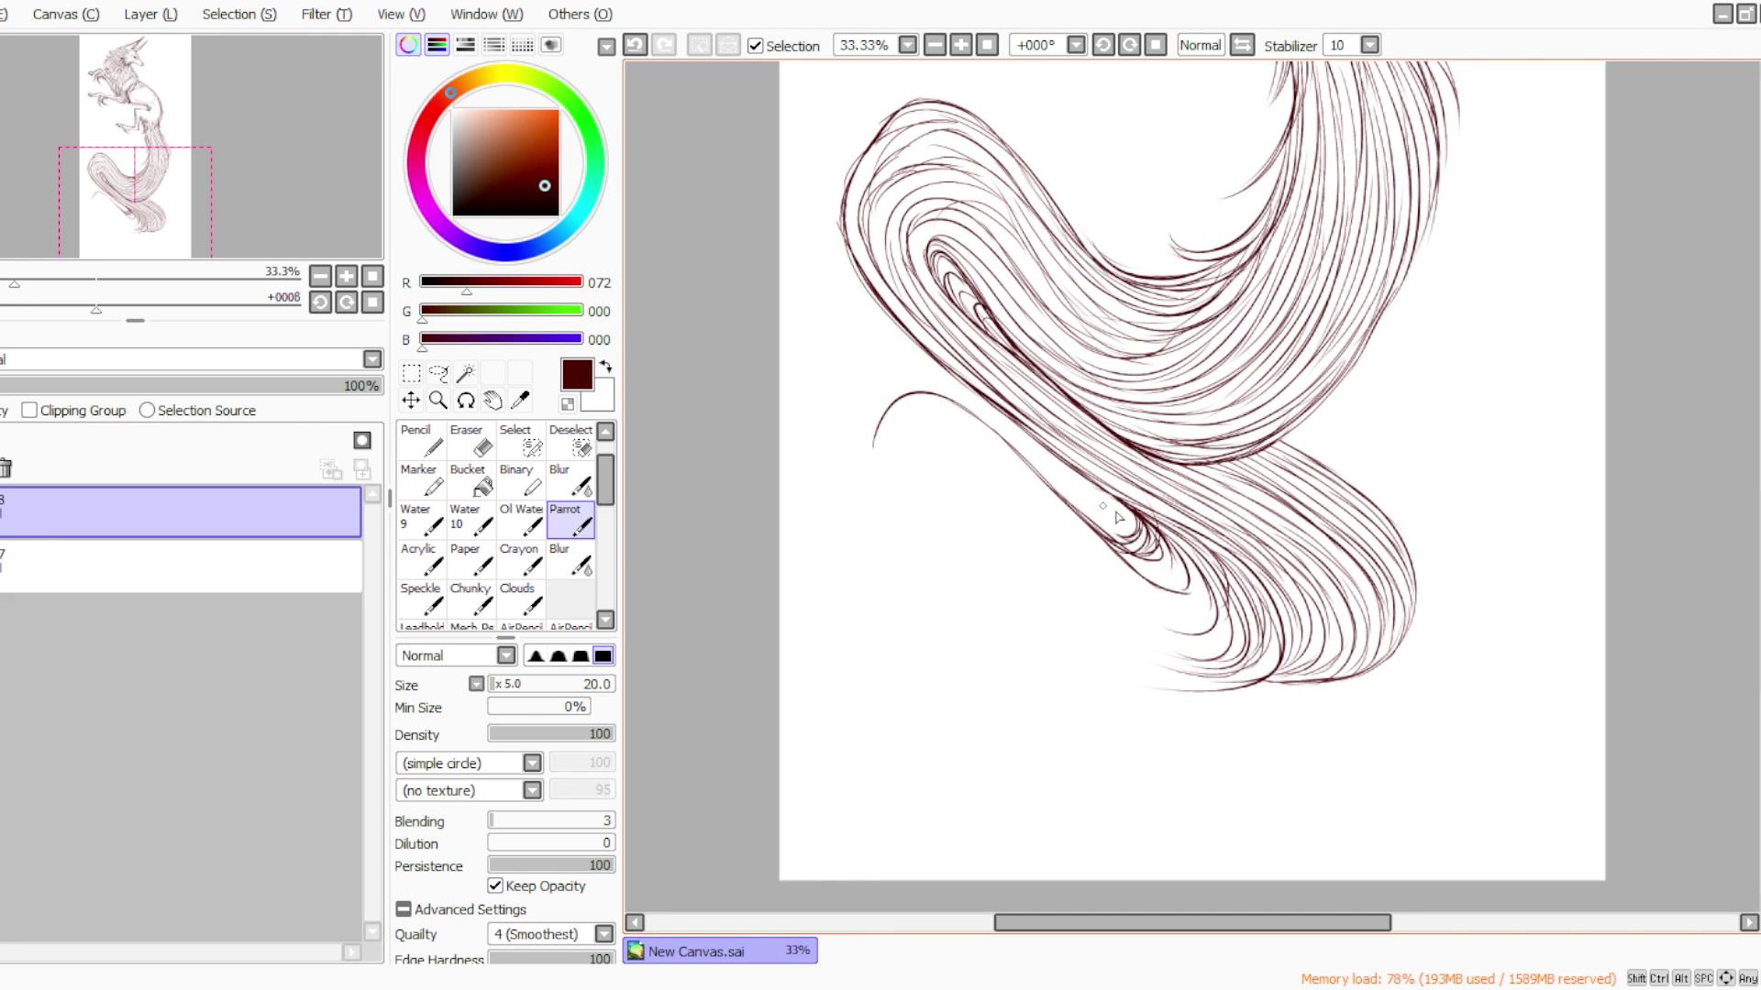
pyautogui.click(1129, 45)
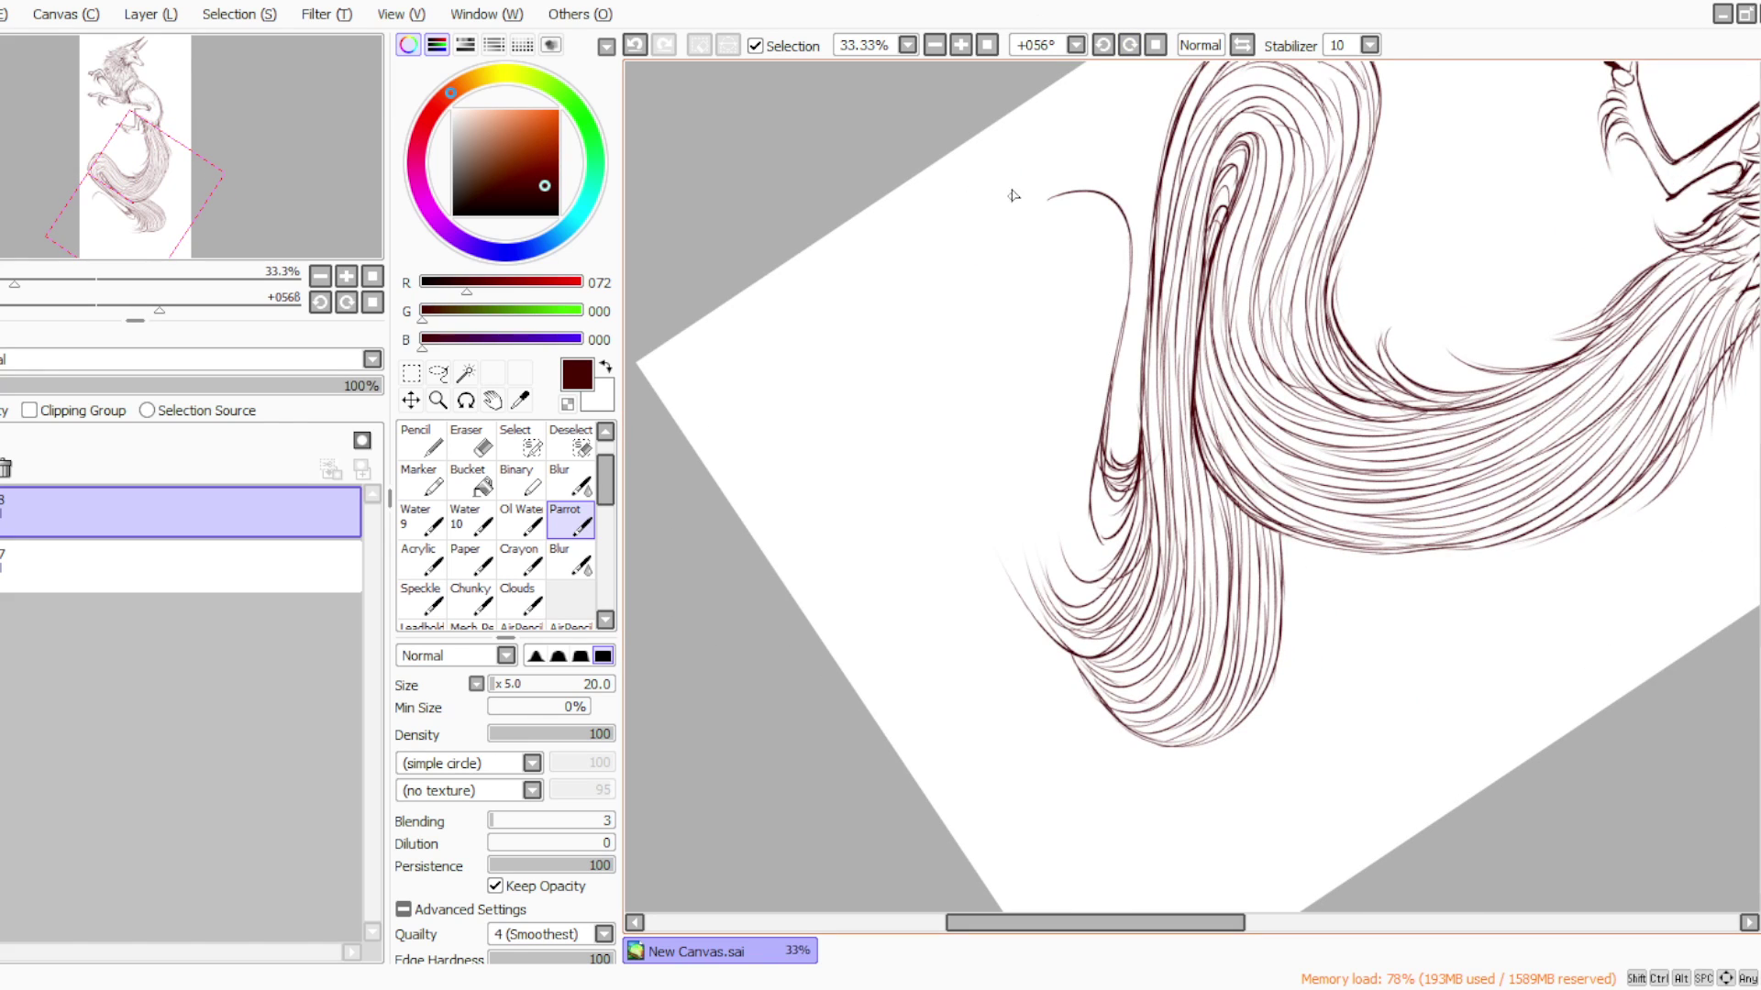
pyautogui.moveTo(1037, 202); pyautogui.dragTo(938, 311)
pyautogui.click(635, 44)
pyautogui.click(634, 45)
pyautogui.moveTo(1084, 223); pyautogui.dragTo(1113, 346)
pyautogui.moveTo(1133, 244); pyautogui.dragTo(1097, 409)
pyautogui.moveTo(1084, 222)
pyautogui.mouseDown()
pyautogui.moveTo(1108, 341)
pyautogui.moveTo(1087, 448)
pyautogui.mouseUp()
pyautogui.moveTo(1099, 376)
pyautogui.mouseDown()
pyautogui.moveTo(1093, 552)
pyautogui.moveTo(1137, 495)
pyautogui.moveTo(1109, 517)
pyautogui.moveTo(1120, 504)
pyautogui.moveTo(1091, 486)
pyautogui.mouseUp()
pyautogui.moveTo(1097, 431)
pyautogui.mouseDown()
pyautogui.moveTo(1091, 515)
pyautogui.moveTo(1135, 510)
pyautogui.mouseUp()
# Add long curved strands along the fold's open side, sweeping down from the arch into the rounded bottom
pyautogui.moveTo(1056, 343); pyautogui.dragTo(1066, 559)
pyautogui.moveTo(1061, 332)
pyautogui.mouseDown()
pyautogui.moveTo(1049, 501)
pyautogui.moveTo(1065, 605)
pyautogui.mouseUp()
pyautogui.moveTo(1046, 365)
pyautogui.mouseDown()
pyautogui.moveTo(1041, 505)
pyautogui.moveTo(1070, 629)
pyautogui.mouseUp()
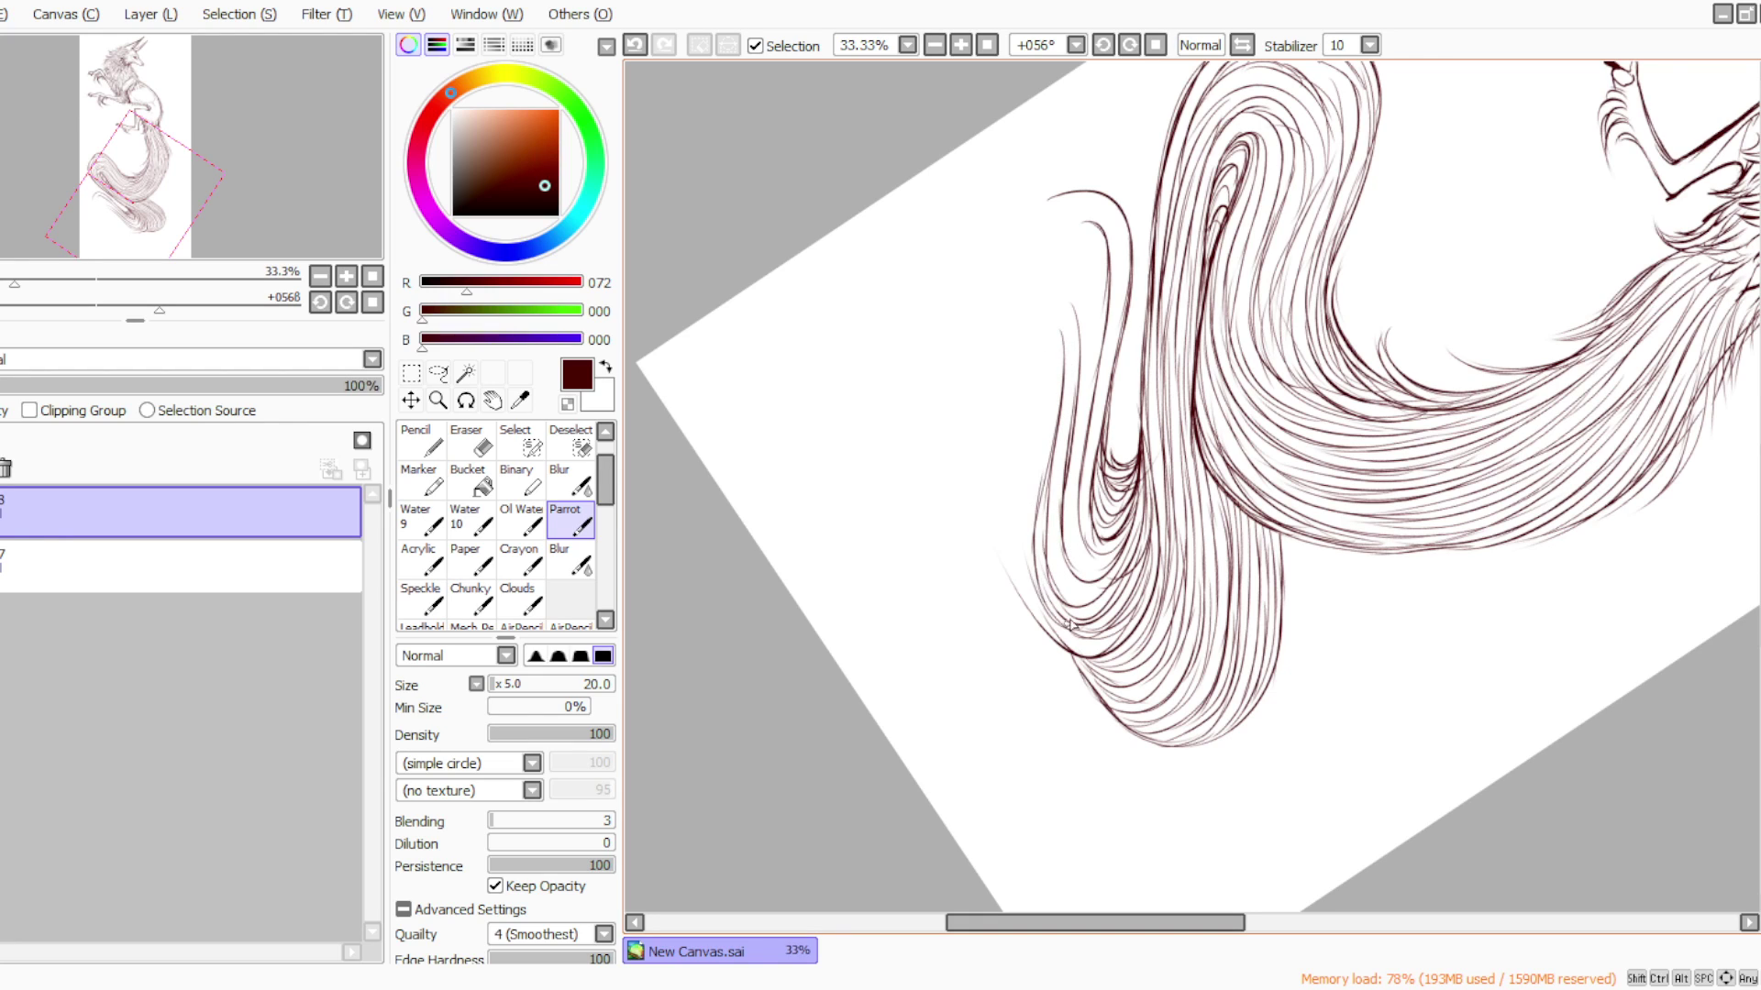
pyautogui.moveTo(1046, 424); pyautogui.dragTo(1074, 633)
pyautogui.moveTo(1028, 394); pyautogui.dragTo(1007, 550)
pyautogui.moveTo(1008, 468)
pyautogui.mouseDown()
pyautogui.moveTo(1031, 596)
pyautogui.moveTo(1091, 649)
pyautogui.mouseUp()
pyautogui.click(986, 45)
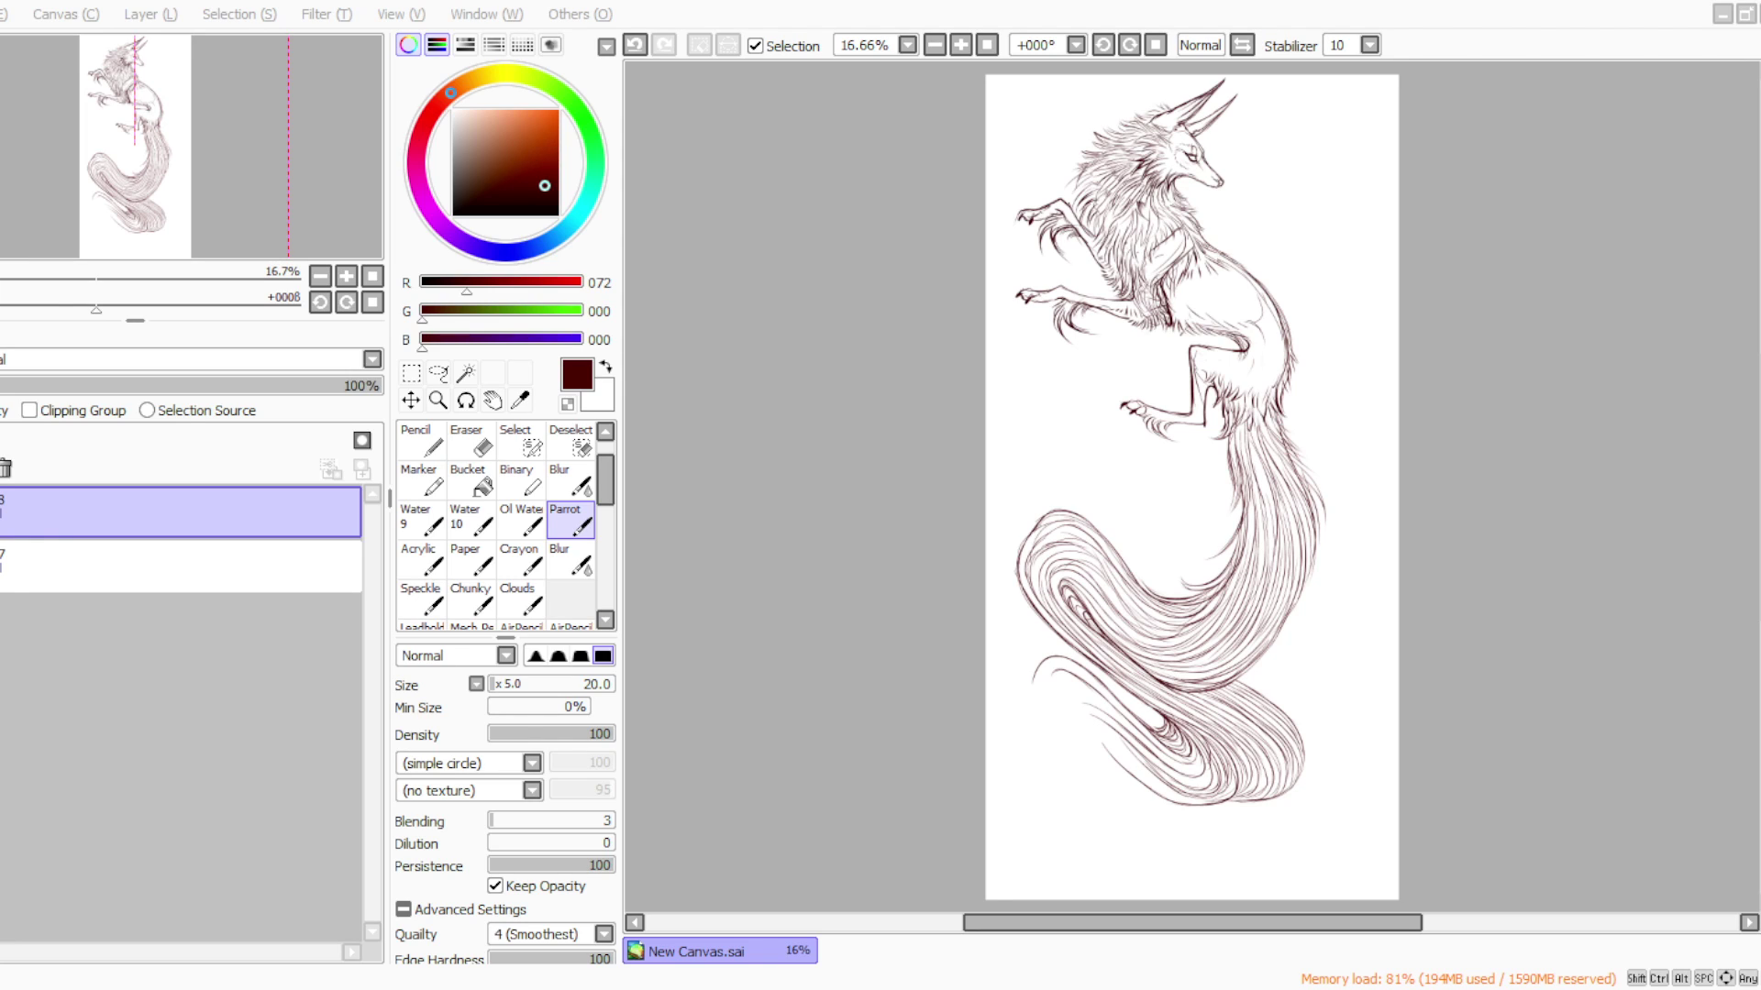
# Outline a second tail arch that runs down into a narrow bend and ends in a long tapered stroke near the canvas's lower edge
pyautogui.hotkey('alt', 'Tab')
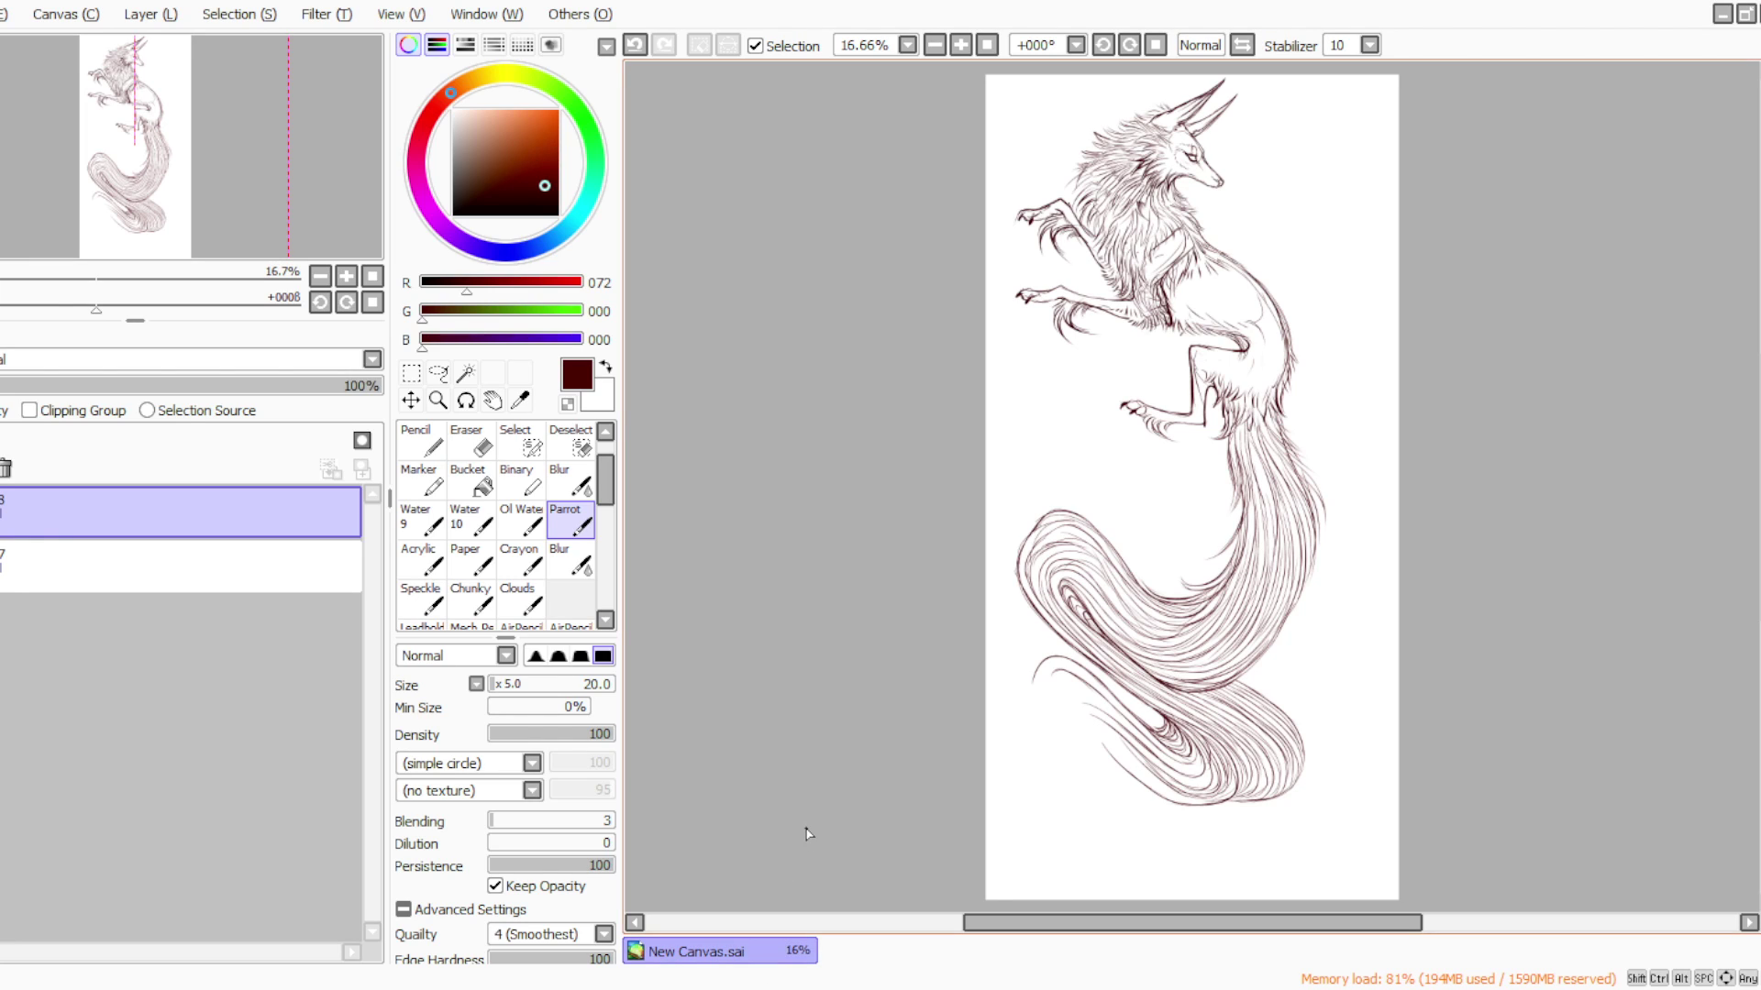
pyautogui.scroll(-5, 1192, 459)
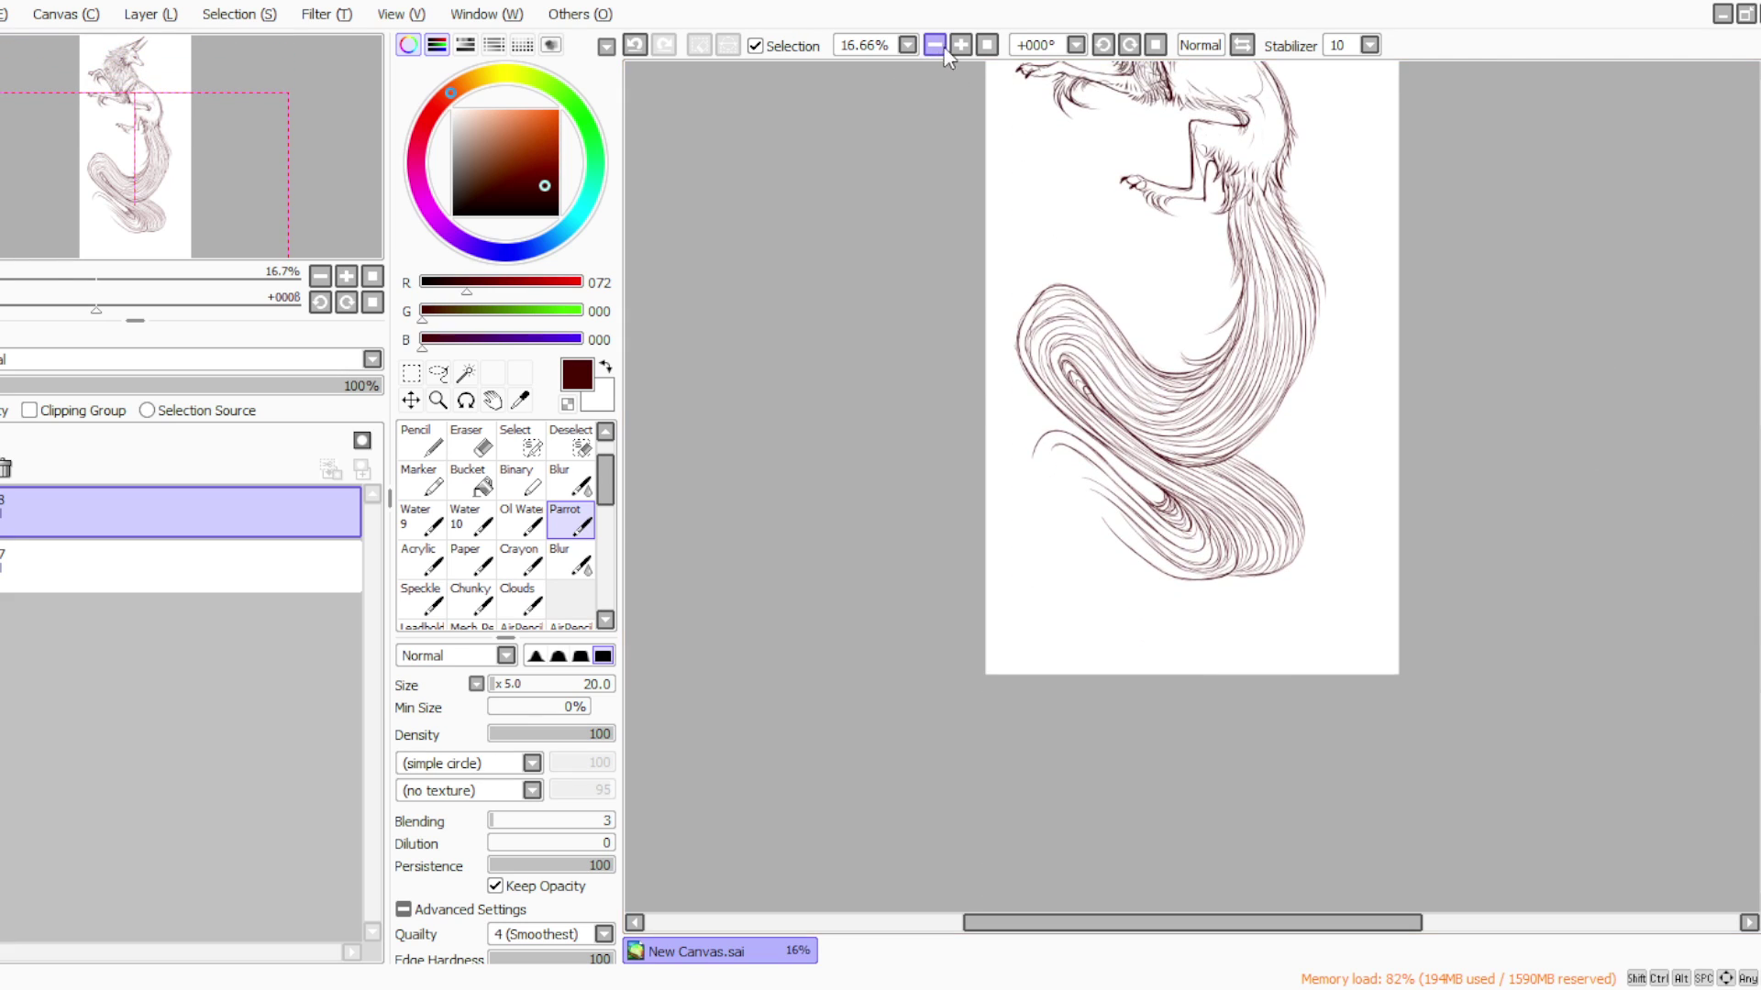
pyautogui.click(960, 45)
pyautogui.click(1129, 45)
pyautogui.moveTo(1061, 332); pyautogui.dragTo(1107, 420)
pyautogui.moveTo(1029, 328); pyautogui.dragTo(1014, 397)
pyautogui.moveTo(1020, 313)
pyautogui.mouseDown()
pyautogui.moveTo(997, 414)
pyautogui.moveTo(996, 385)
pyautogui.moveTo(1034, 606)
pyautogui.mouseUp()
pyautogui.moveTo(993, 420)
pyautogui.mouseDown()
pyautogui.moveTo(1013, 543)
pyautogui.moveTo(958, 555)
pyautogui.mouseUp()
pyautogui.moveTo(1005, 466)
pyautogui.mouseDown()
pyautogui.moveTo(927, 504)
pyautogui.moveTo(1011, 630)
pyautogui.mouseUp()
pyautogui.moveTo(908, 550)
pyautogui.mouseDown()
pyautogui.moveTo(955, 607)
pyautogui.moveTo(1121, 708)
pyautogui.mouseUp()
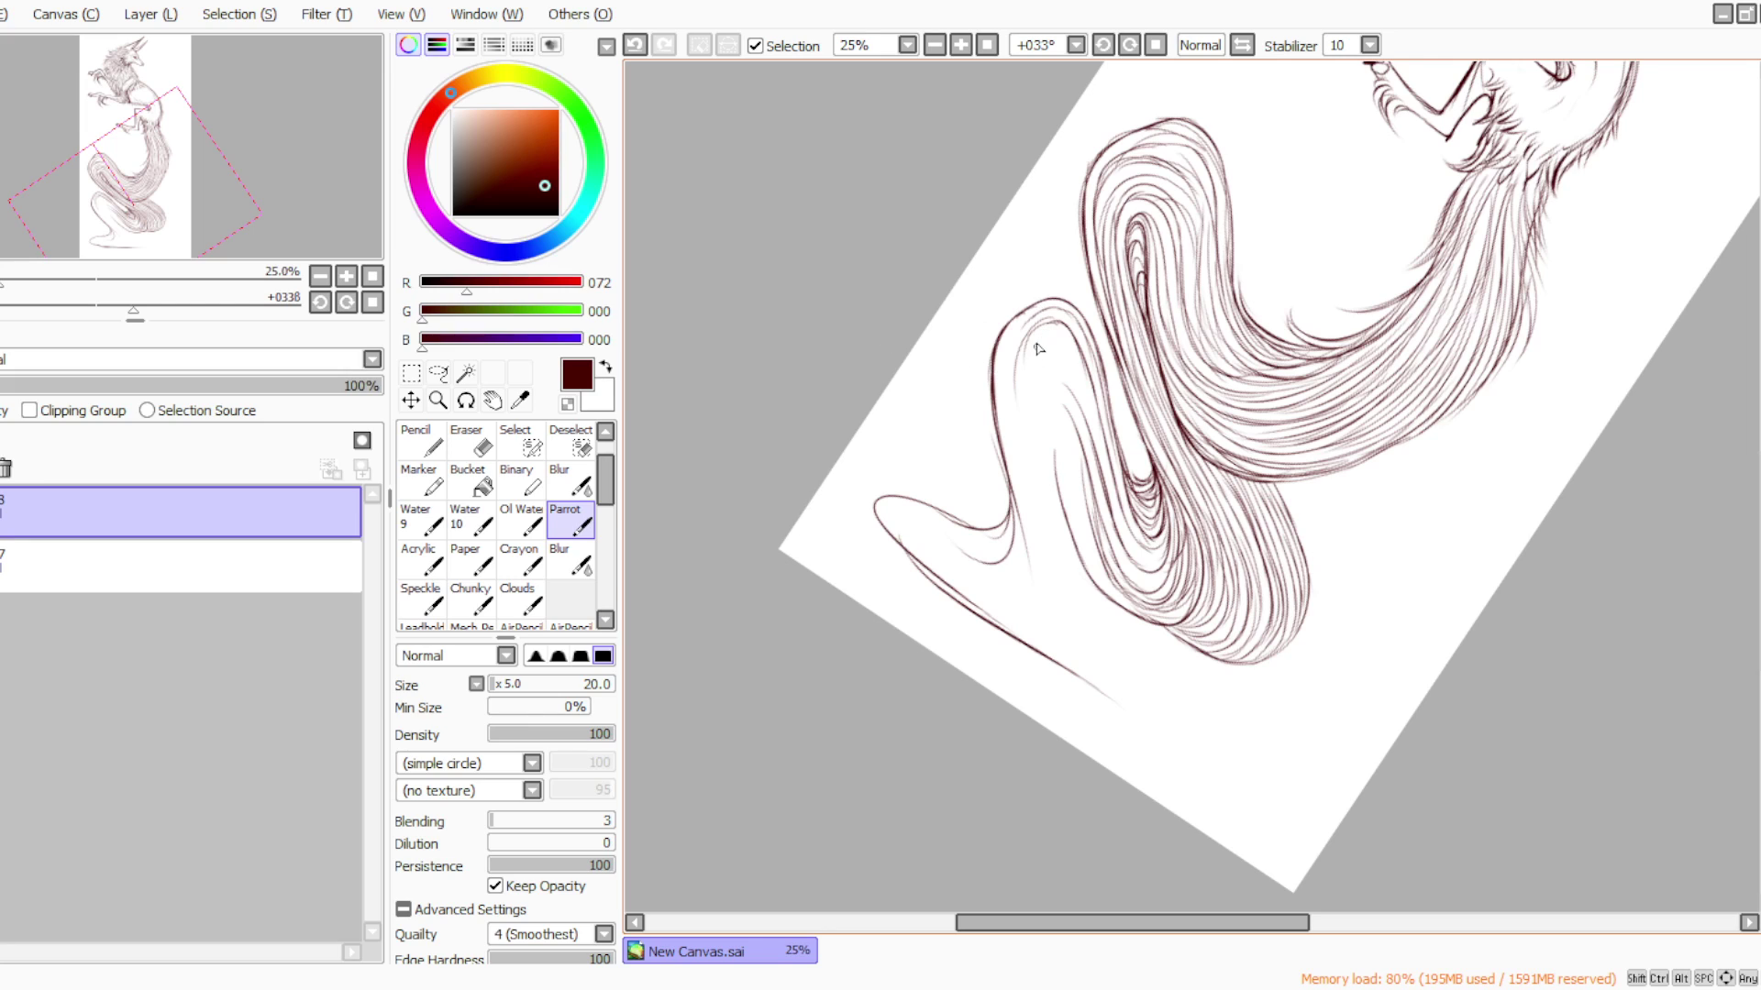
# Fill the inner side of the second arch with strands flowing down into the lower fold
pyautogui.moveTo(1031, 365)
pyautogui.mouseDown()
pyautogui.moveTo(1037, 343)
pyautogui.moveTo(1069, 526)
pyautogui.mouseUp()
pyautogui.moveTo(1054, 440); pyautogui.dragTo(1082, 546)
pyautogui.moveTo(1038, 336); pyautogui.dragTo(1091, 561)
pyautogui.moveTo(1071, 500); pyautogui.dragTo(1150, 621)
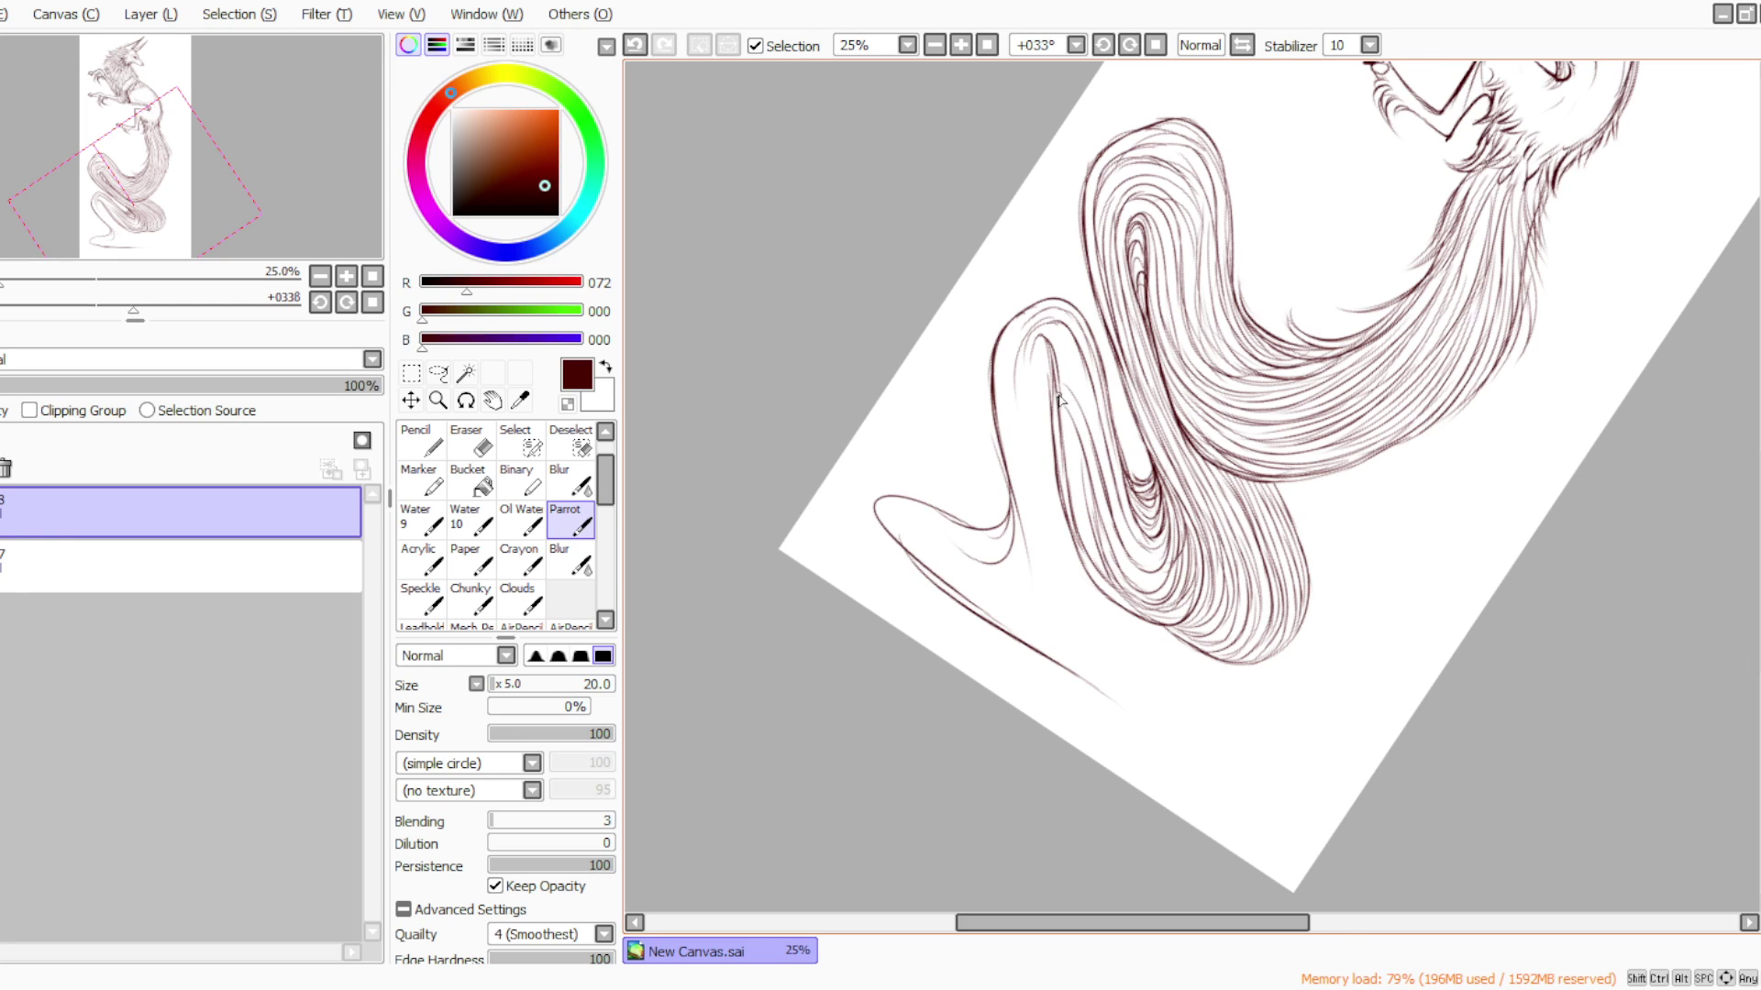
pyautogui.moveTo(1045, 334); pyautogui.dragTo(1106, 471)
pyautogui.moveTo(1058, 361)
pyautogui.mouseDown()
pyautogui.moveTo(1091, 424)
pyautogui.moveTo(1082, 494)
pyautogui.mouseUp()
pyautogui.moveTo(1066, 429); pyautogui.dragTo(1106, 574)
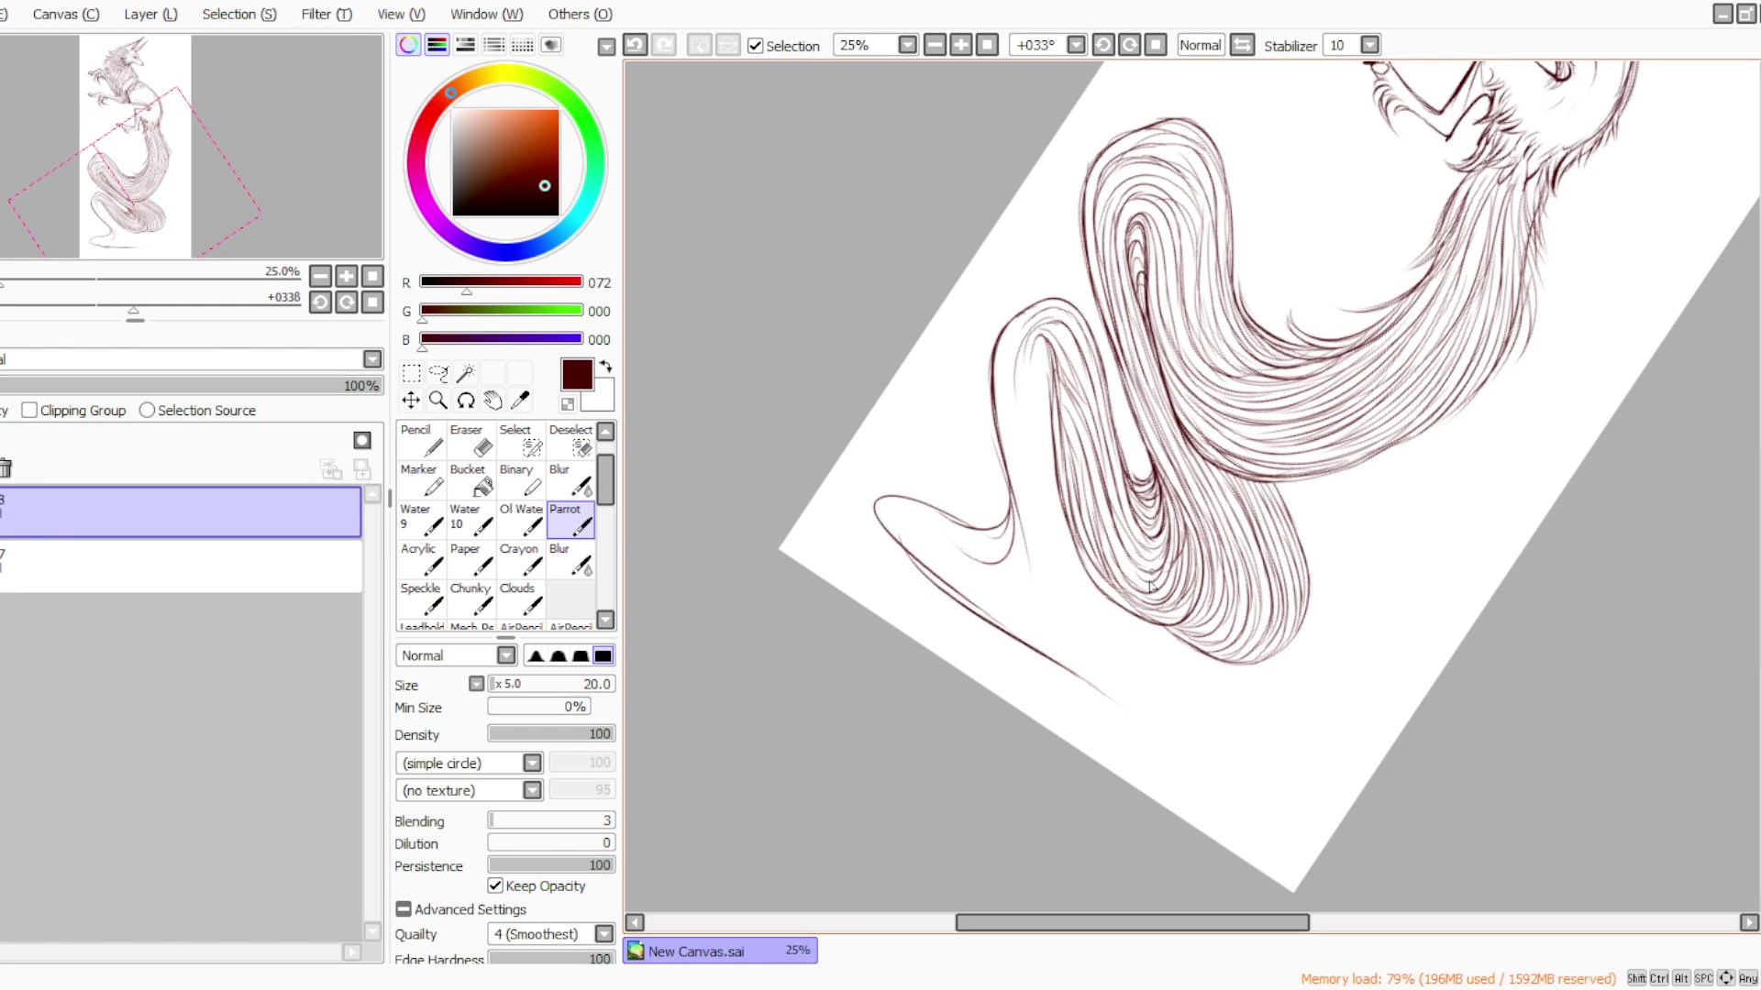
# Draw the second arch's inner edge down to the narrow bend and turn it back into the tail's last section
pyautogui.moveTo(1043, 330)
pyautogui.mouseDown()
pyautogui.moveTo(1088, 420)
pyautogui.moveTo(1064, 494)
pyautogui.mouseUp()
pyautogui.moveTo(1040, 362); pyautogui.dragTo(1060, 479)
pyautogui.click(635, 45)
pyautogui.moveTo(1045, 358)
pyautogui.mouseDown()
pyautogui.moveTo(1033, 424)
pyautogui.moveTo(1053, 521)
pyautogui.mouseUp()
pyautogui.moveTo(1052, 397)
pyautogui.mouseDown()
pyautogui.moveTo(963, 347)
pyautogui.moveTo(1049, 405)
pyautogui.moveTo(1039, 434)
pyautogui.moveTo(1045, 395)
pyautogui.moveTo(1083, 617)
pyautogui.moveTo(1046, 499)
pyautogui.moveTo(1027, 590)
pyautogui.mouseUp()
pyautogui.moveTo(1055, 509)
pyautogui.mouseDown()
pyautogui.moveTo(1061, 550)
pyautogui.moveTo(1025, 564)
pyautogui.moveTo(1068, 605)
pyautogui.moveTo(934, 542)
pyautogui.moveTo(1009, 625)
pyautogui.mouseUp()
pyautogui.moveTo(935, 555); pyautogui.dragTo(1004, 613)
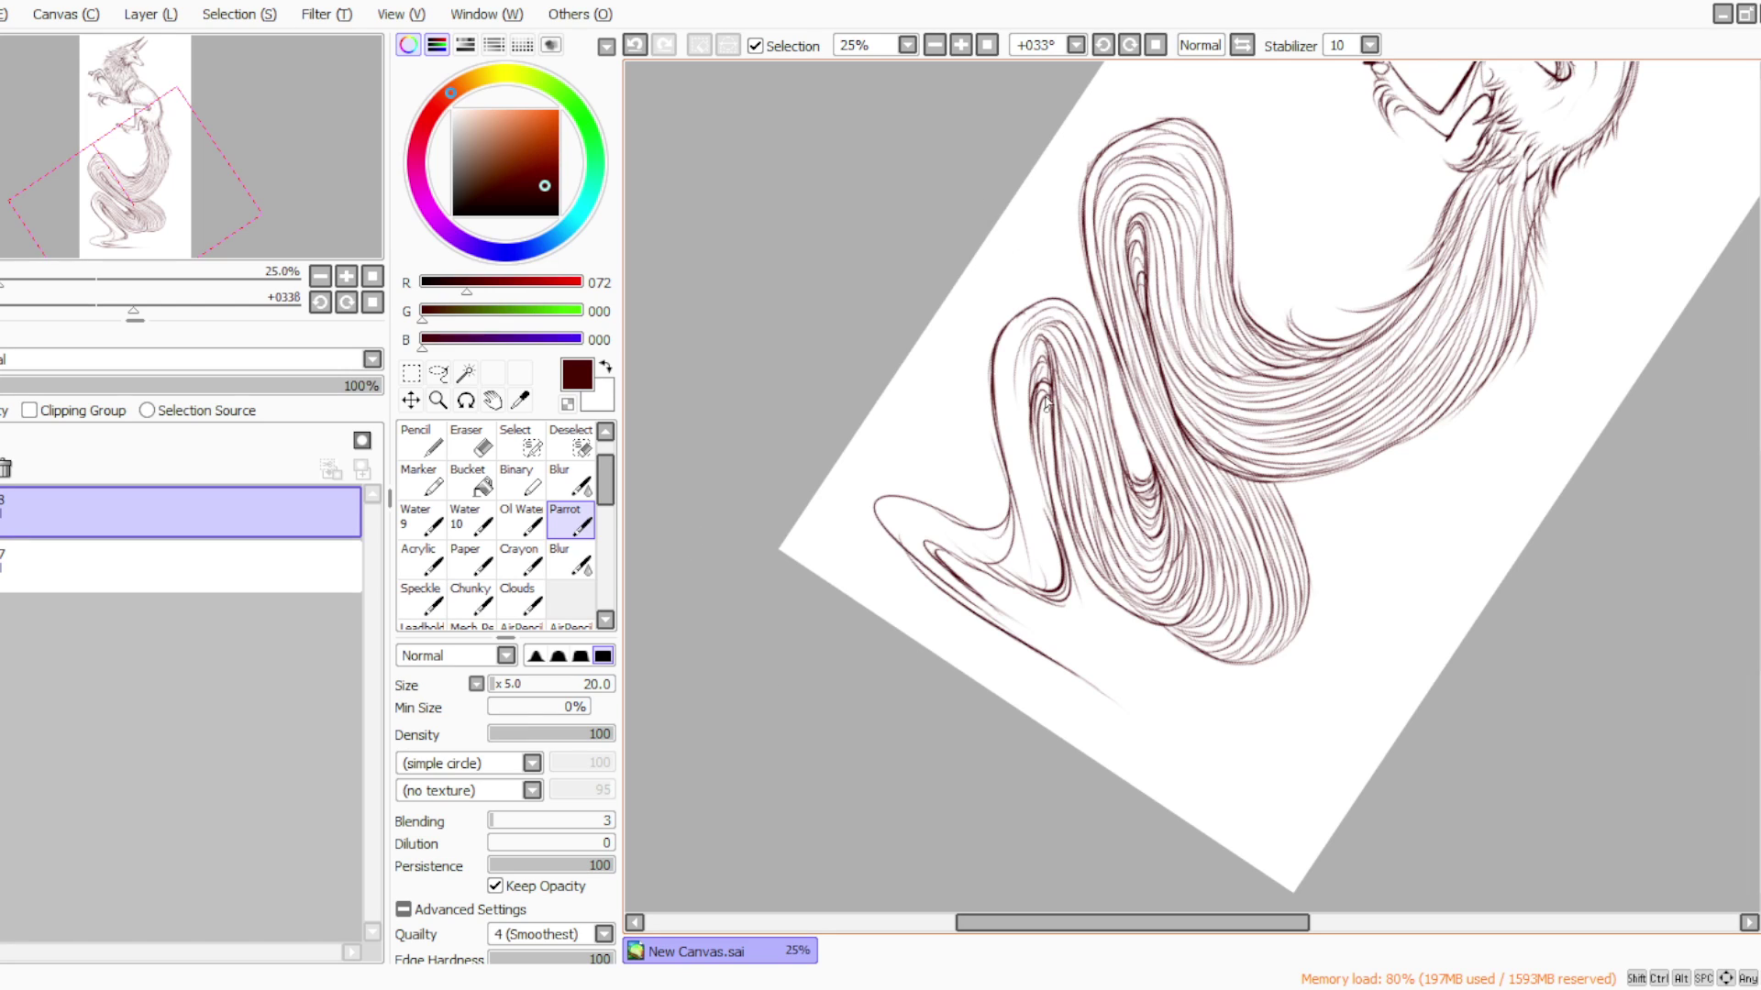
# Fill the descending side of the second arch with nested strands from its tight centre to its outer edge
pyautogui.moveTo(1052, 423); pyautogui.dragTo(1047, 502)
pyautogui.moveTo(1040, 345)
pyautogui.mouseDown()
pyautogui.moveTo(1025, 487)
pyautogui.moveTo(1020, 347)
pyautogui.moveTo(1044, 531)
pyautogui.moveTo(1027, 370)
pyautogui.moveTo(1063, 528)
pyautogui.mouseUp()
pyautogui.moveTo(1025, 451); pyautogui.dragTo(1054, 530)
pyautogui.moveTo(1019, 318)
pyautogui.mouseDown()
pyautogui.moveTo(1009, 442)
pyautogui.moveTo(1037, 538)
pyautogui.mouseUp()
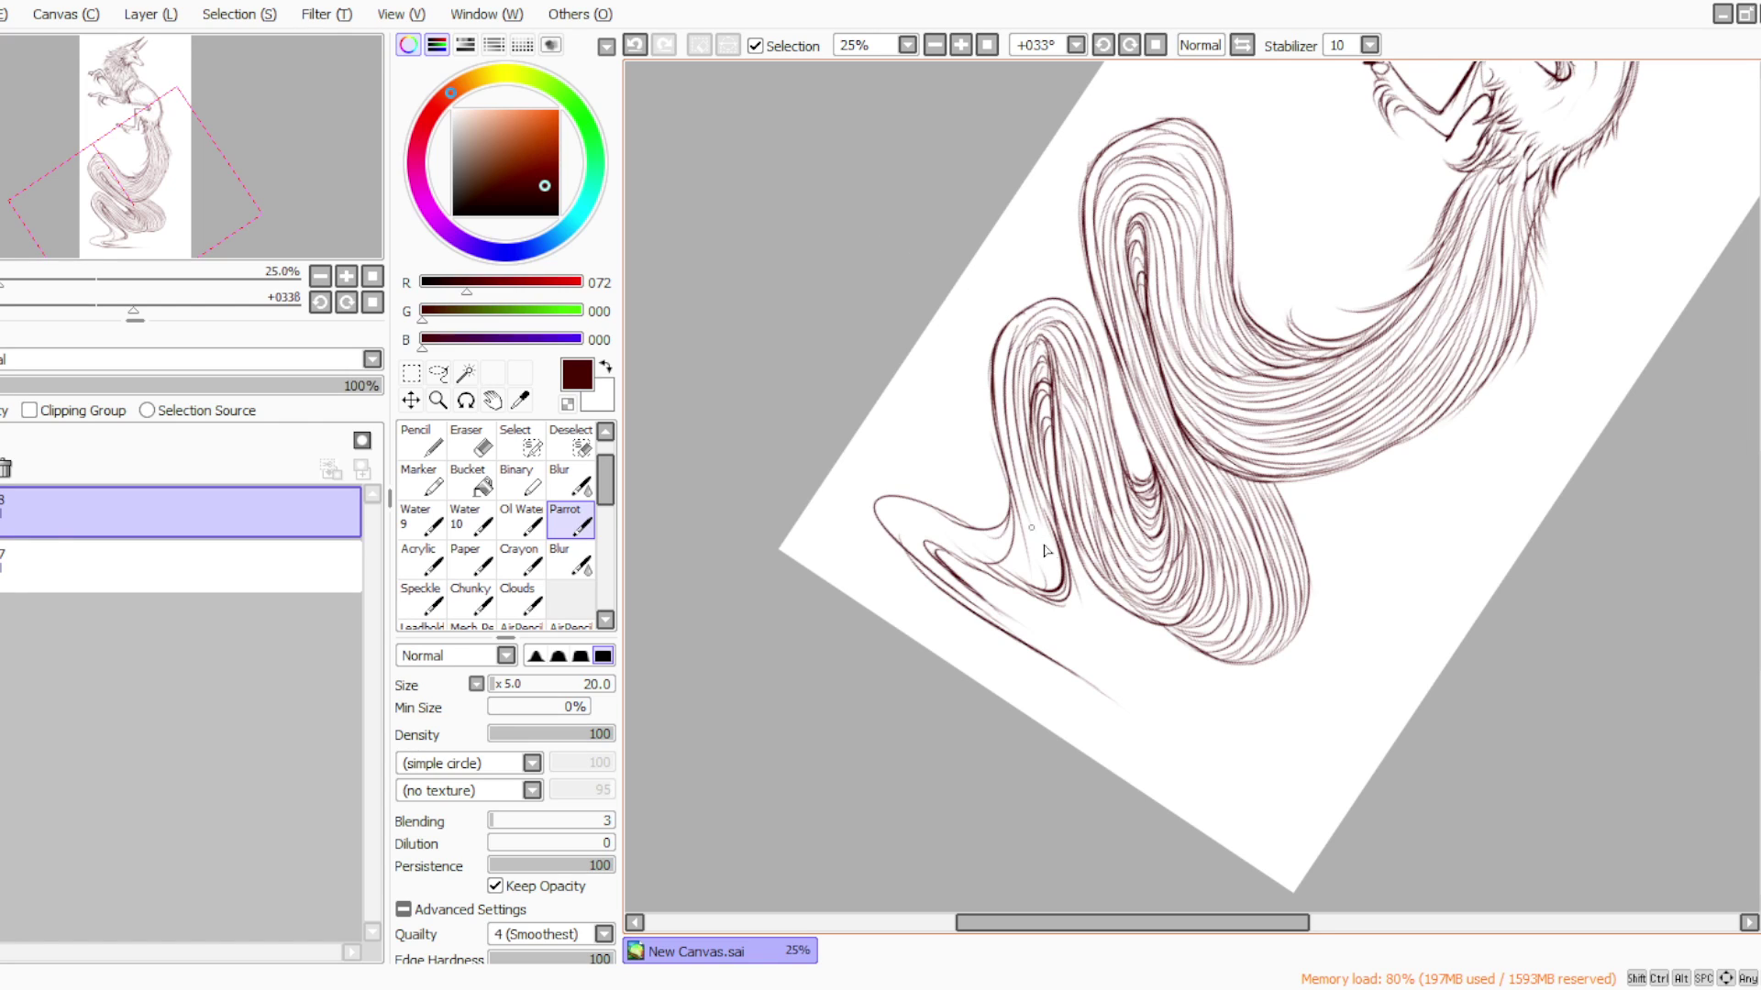
pyautogui.moveTo(1026, 317)
pyautogui.mouseDown()
pyautogui.moveTo(997, 406)
pyautogui.moveTo(1014, 471)
pyautogui.mouseUp()
pyautogui.moveTo(997, 391); pyautogui.dragTo(1014, 564)
# Continue the strands through the narrow bend and around the tail's last small curl
pyautogui.moveTo(1005, 505)
pyautogui.mouseDown()
pyautogui.moveTo(997, 563)
pyautogui.moveTo(935, 471)
pyautogui.moveTo(1010, 500)
pyautogui.moveTo(935, 530)
pyautogui.moveTo(1003, 526)
pyautogui.moveTo(918, 508)
pyautogui.mouseUp()
pyautogui.moveTo(1024, 484)
pyautogui.mouseDown()
pyautogui.moveTo(1038, 582)
pyautogui.moveTo(1006, 500)
pyautogui.moveTo(1034, 494)
pyautogui.moveTo(1055, 581)
pyautogui.mouseUp()
pyautogui.moveTo(1034, 89)
pyautogui.mouseDown()
pyautogui.moveTo(919, 308)
pyautogui.moveTo(970, 389)
pyautogui.moveTo(944, 441)
pyautogui.mouseUp()
pyautogui.moveTo(936, 380)
pyautogui.mouseDown()
pyautogui.moveTo(943, 440)
pyautogui.moveTo(937, 399)
pyautogui.moveTo(983, 431)
pyautogui.moveTo(960, 394)
pyautogui.moveTo(995, 459)
pyautogui.mouseUp()
pyautogui.moveTo(926, 373)
pyautogui.mouseDown()
pyautogui.moveTo(937, 351)
pyautogui.moveTo(965, 388)
pyautogui.moveTo(954, 442)
pyautogui.moveTo(1009, 502)
pyautogui.mouseUp()
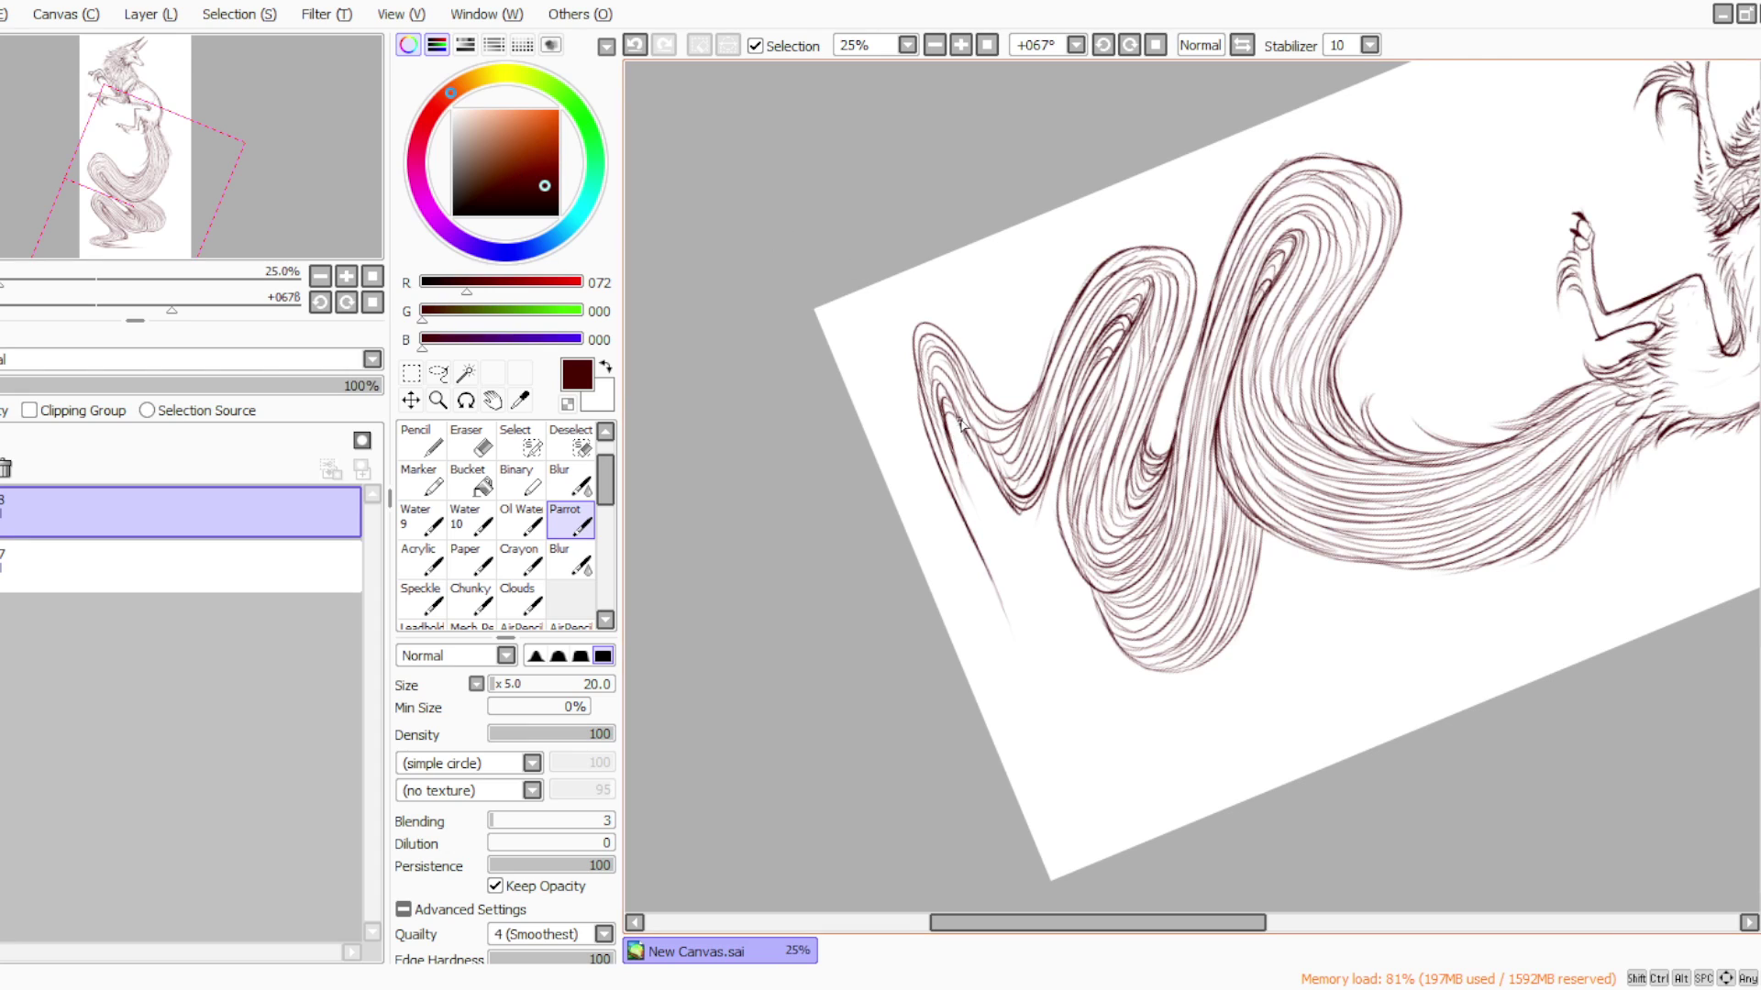
# Extend the tail's last section into a long thin end with a stroke doubling back from the tip
pyautogui.moveTo(950, 427); pyautogui.dragTo(996, 562)
pyautogui.moveTo(961, 463); pyautogui.dragTo(1002, 601)
pyautogui.moveTo(979, 523); pyautogui.dragTo(1049, 762)
pyautogui.moveTo(981, 556)
pyautogui.mouseDown()
pyautogui.moveTo(1026, 672)
pyautogui.moveTo(954, 584)
pyautogui.mouseUp()
# Erase the overlong tail tip and redraw it with the Parrot brush as a shorter rounded hook with tapered strands
pyautogui.click(472, 440)
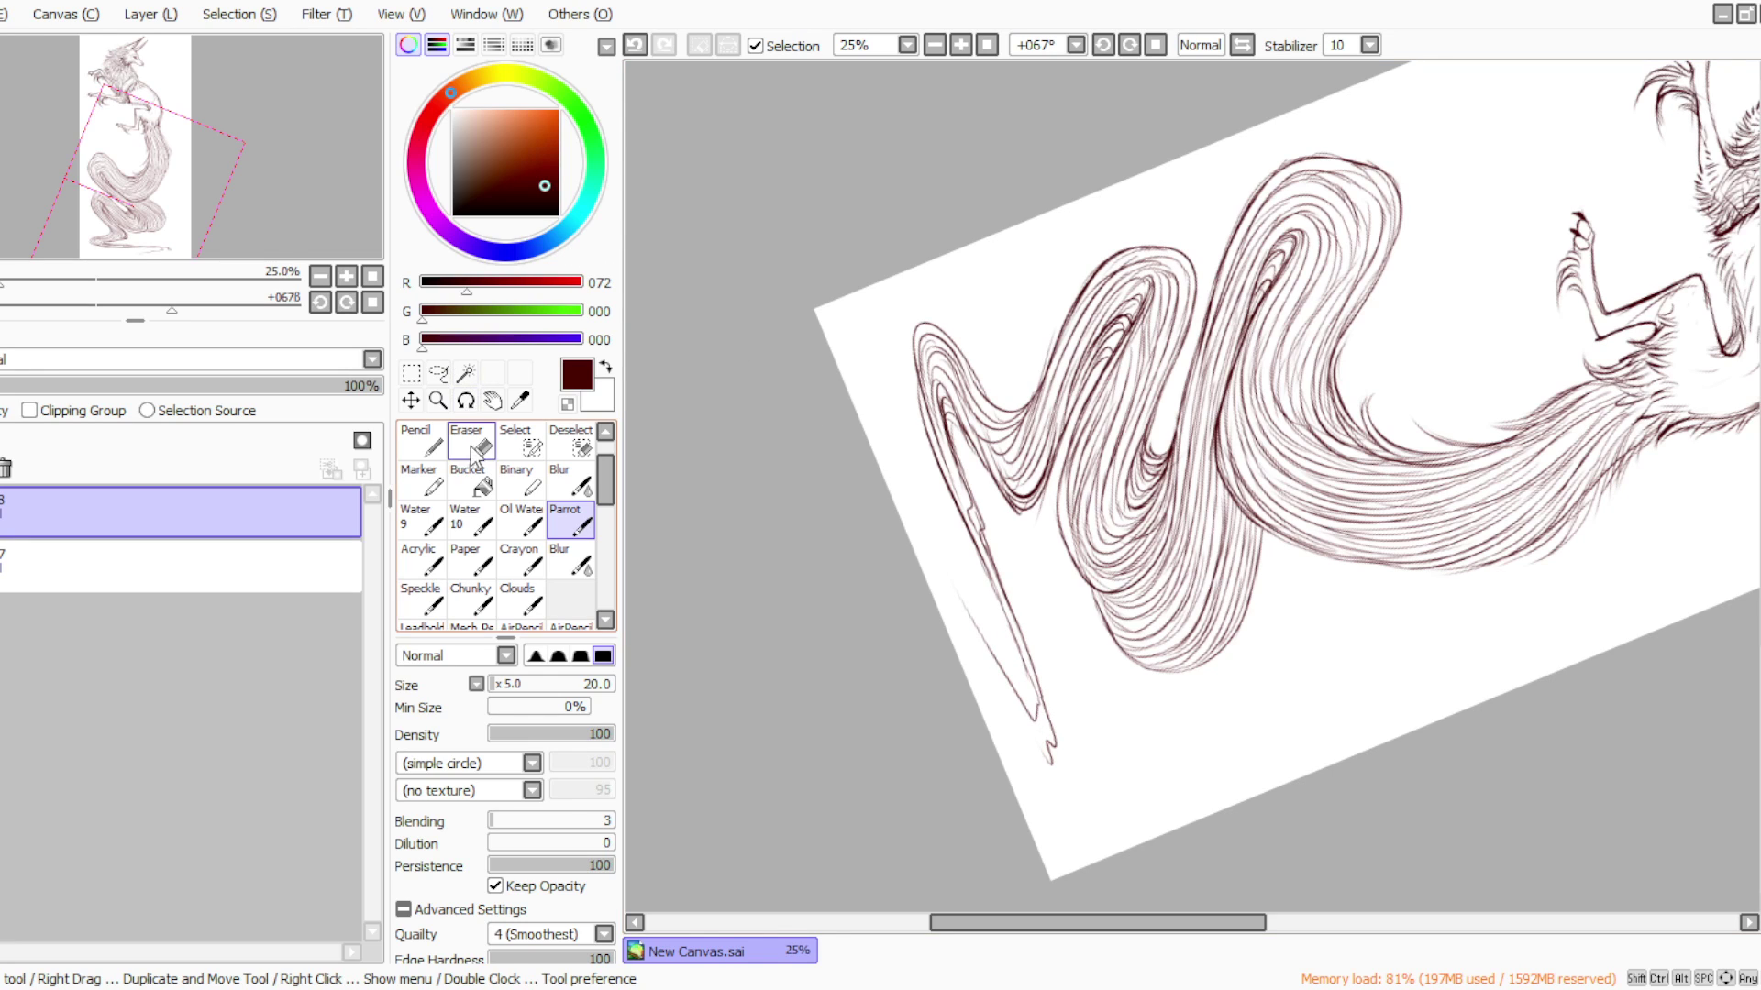
pyautogui.moveTo(1064, 711)
pyautogui.mouseDown()
pyautogui.moveTo(1050, 773)
pyautogui.moveTo(1032, 674)
pyautogui.mouseUp()
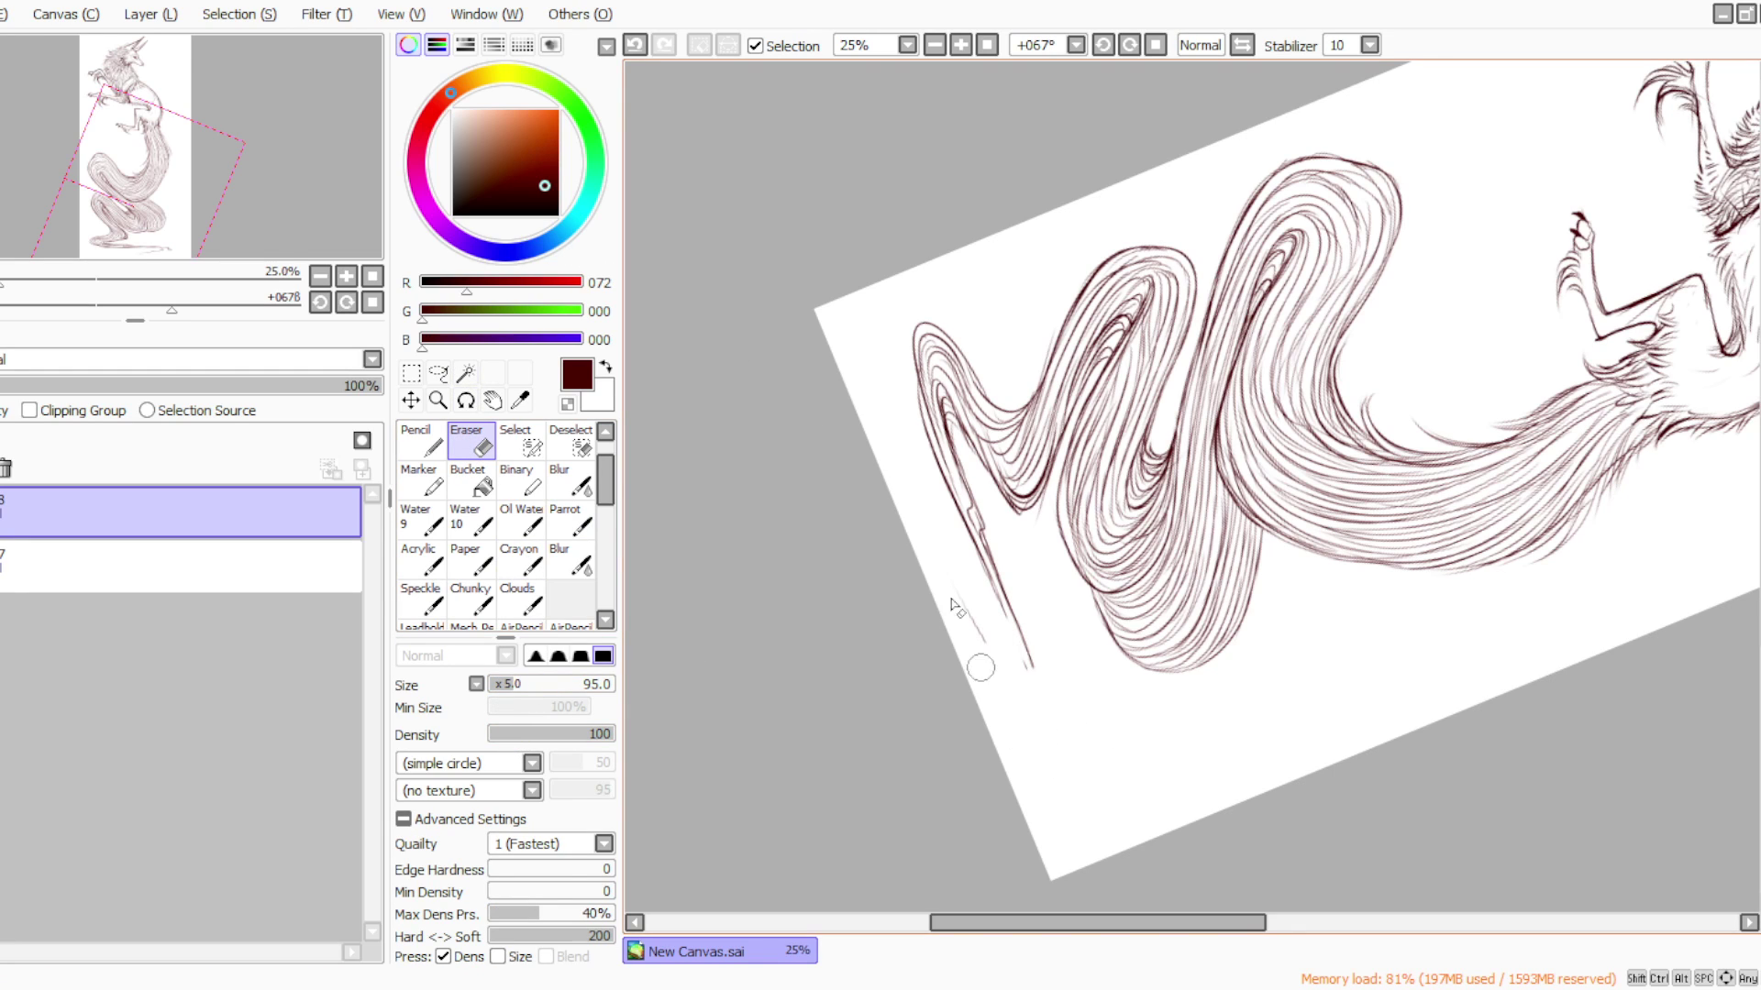
pyautogui.click(570, 521)
pyautogui.moveTo(1007, 610)
pyautogui.mouseDown()
pyautogui.moveTo(1035, 677)
pyautogui.moveTo(1020, 685)
pyautogui.moveTo(1020, 647)
pyautogui.moveTo(1032, 680)
pyautogui.moveTo(926, 563)
pyautogui.mouseUp()
pyautogui.moveTo(1009, 631); pyautogui.dragTo(943, 562)
pyautogui.moveTo(1003, 612); pyautogui.dragTo(952, 589)
pyautogui.moveTo(1028, 673)
pyautogui.mouseDown()
pyautogui.moveTo(1032, 688)
pyautogui.moveTo(961, 594)
pyautogui.mouseUp()
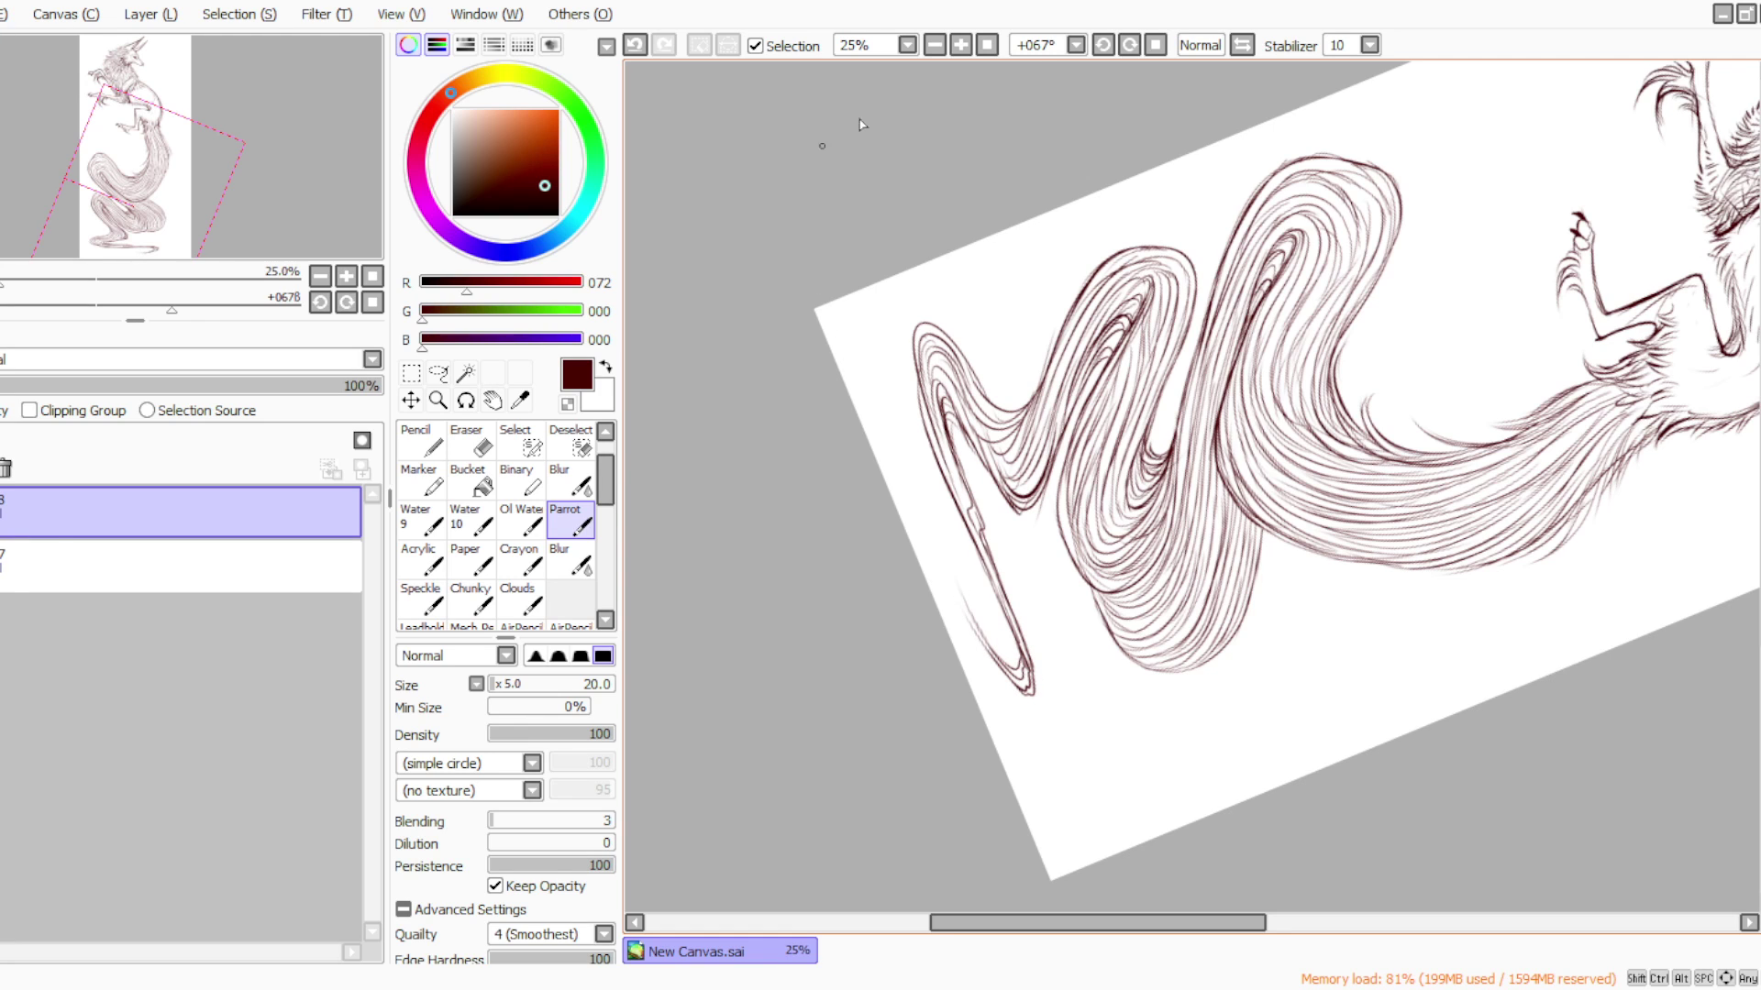
# Check the whole drawing and merge the sketch layer into the layer below
pyautogui.click(985, 45)
pyautogui.scroll(-5, 1697, 563)
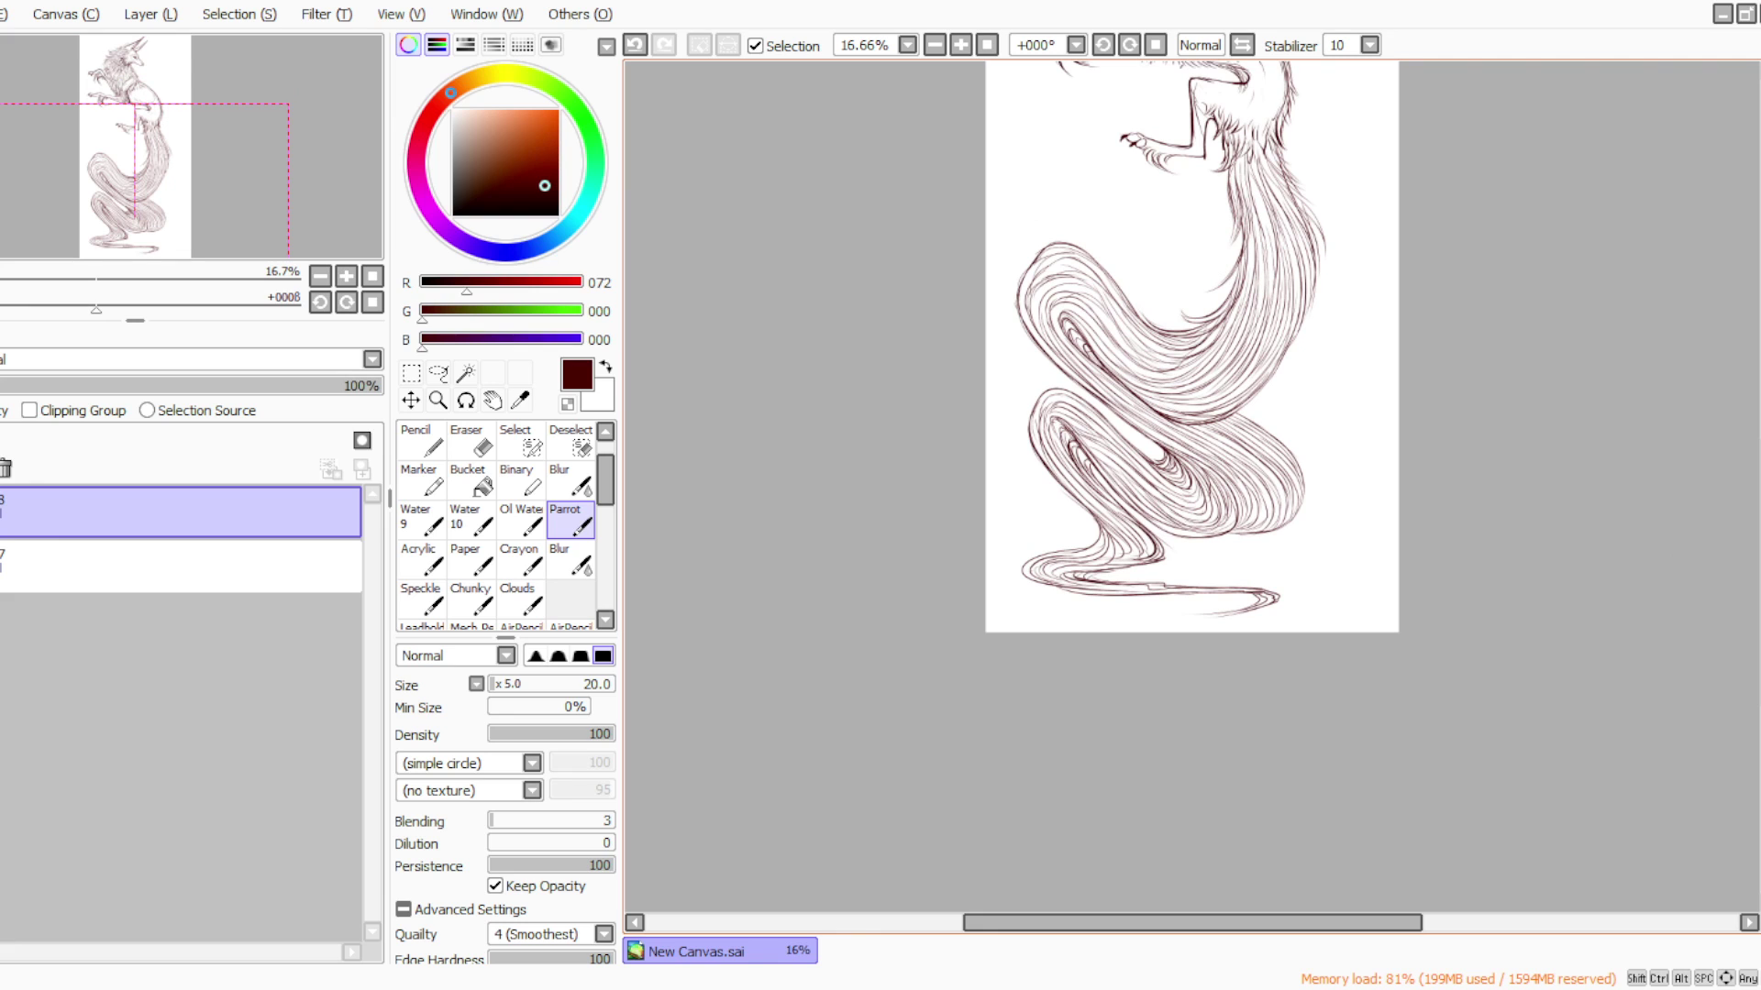
pyautogui.scroll(4, 1746, 641)
pyautogui.scroll(3, 1191, 486)
pyautogui.scroll(-6, 1192, 486)
pyautogui.scroll(5, 1736, 470)
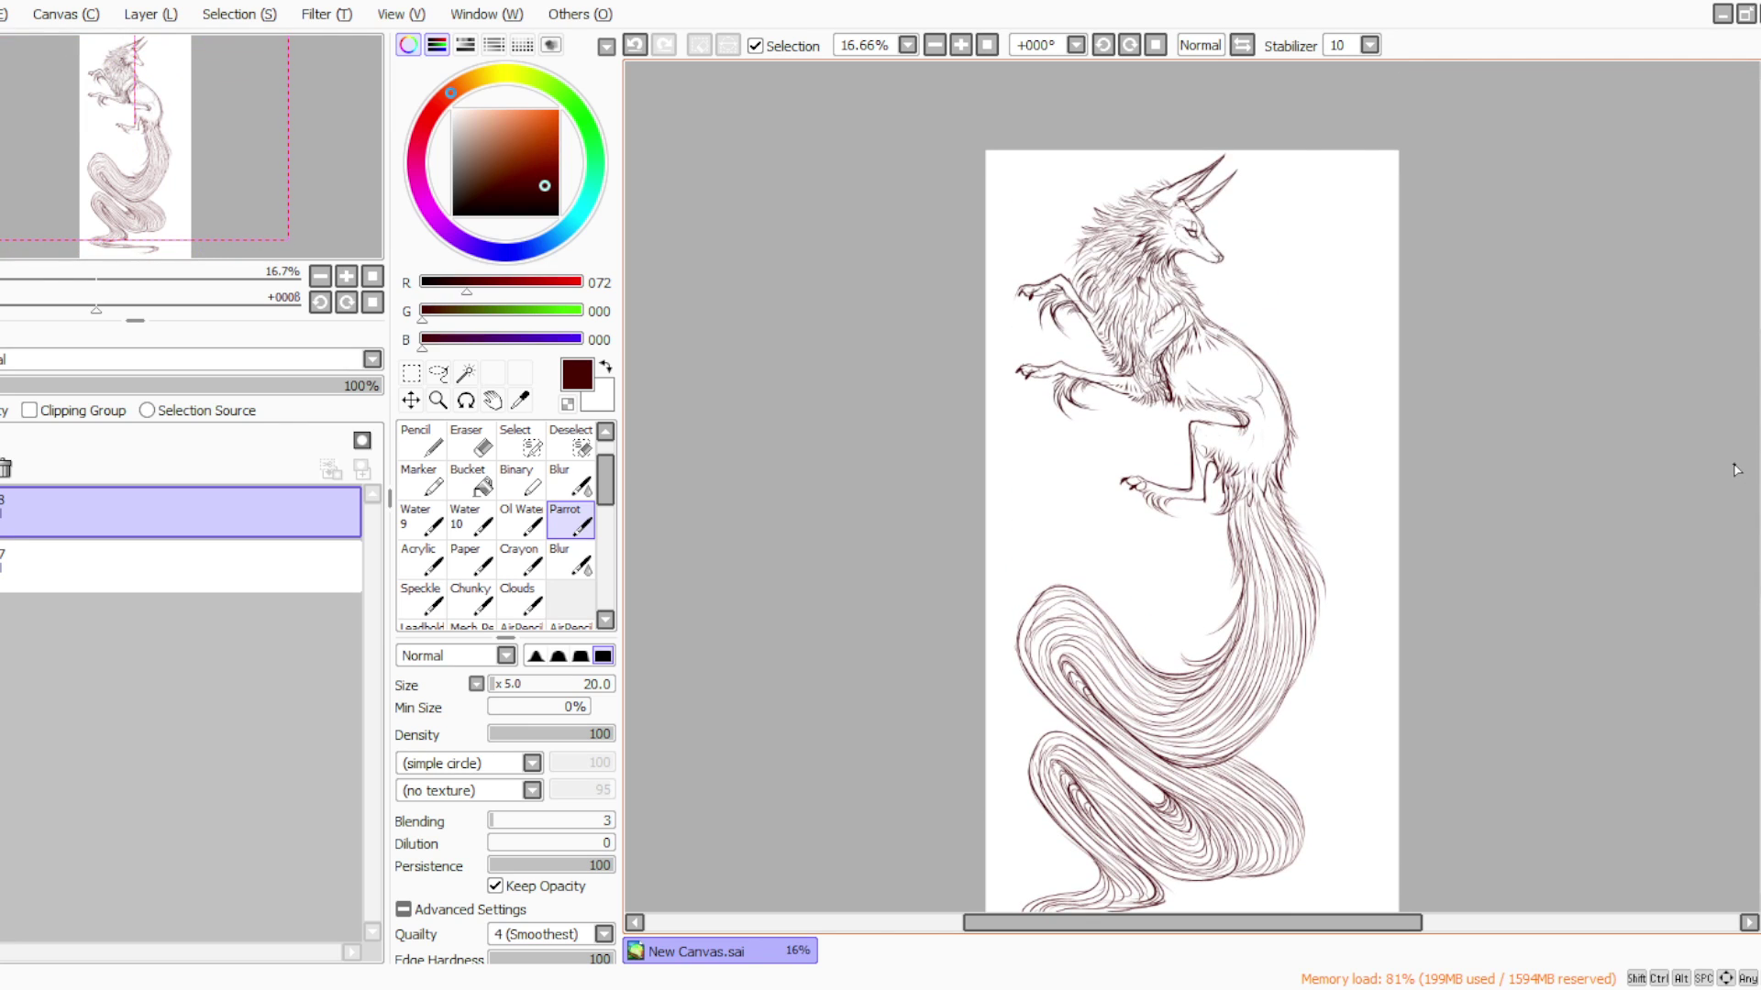
pyautogui.click(153, 14)
pyautogui.click(173, 229)
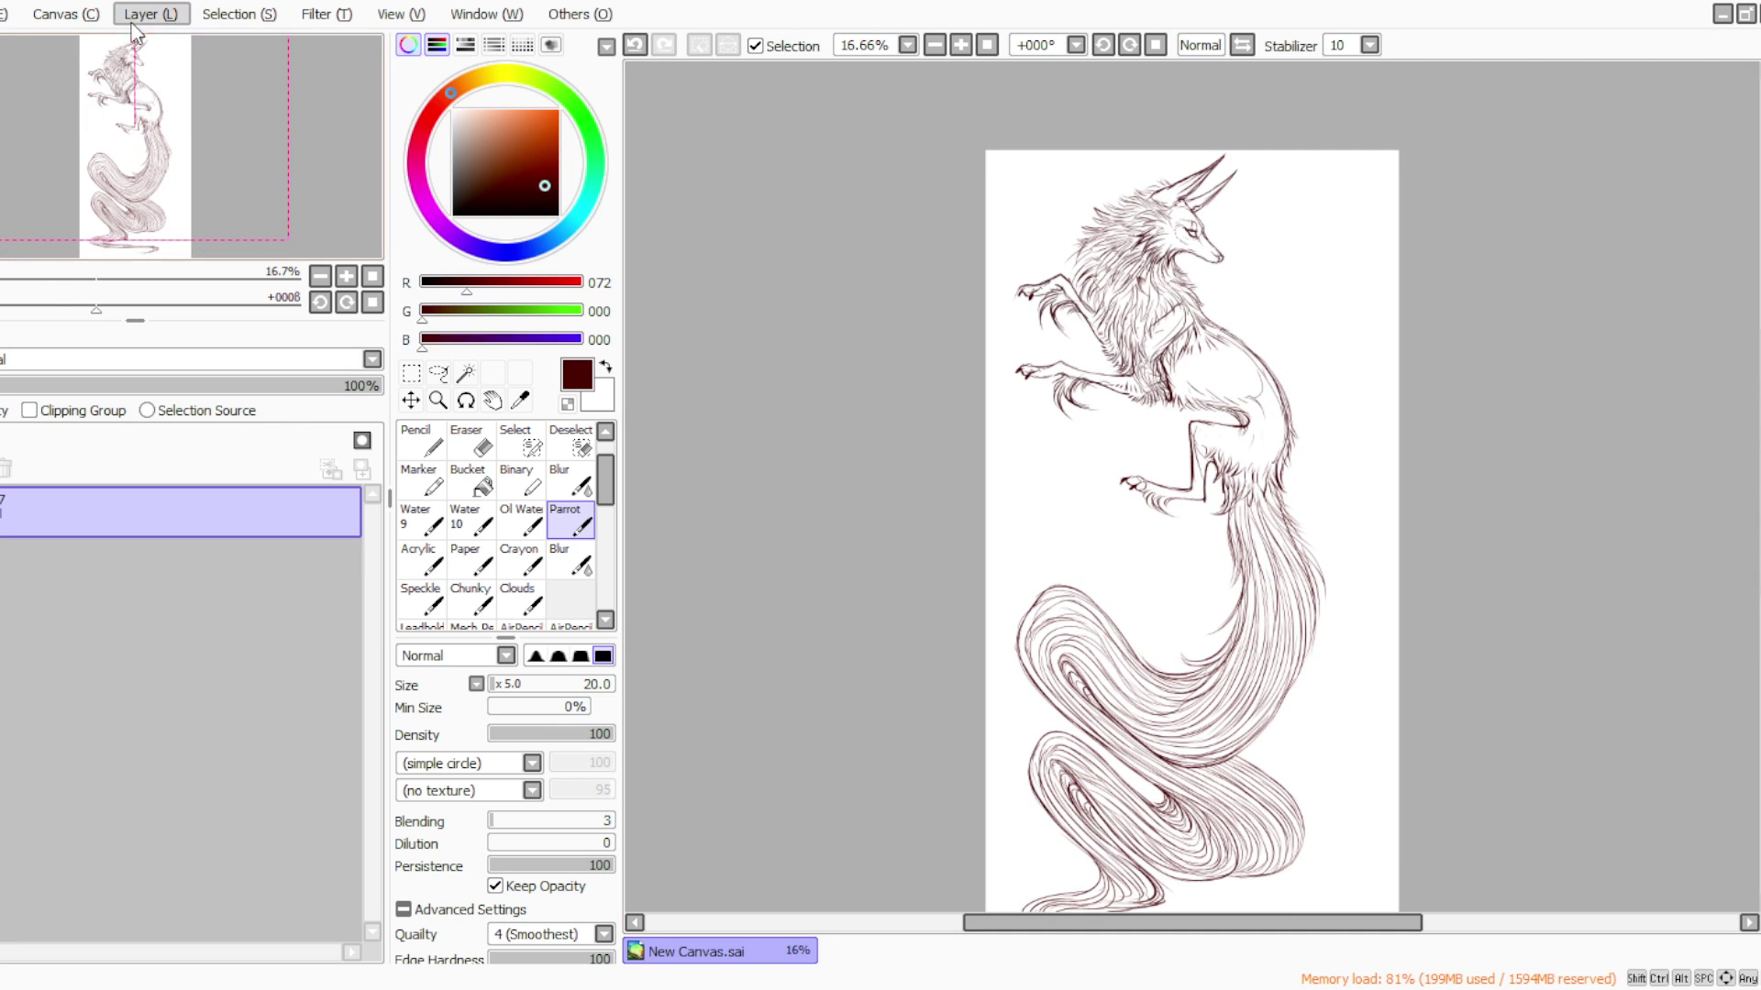
# Flip the drawing horizontally and review it from head to tail tip
pyautogui.press('h')
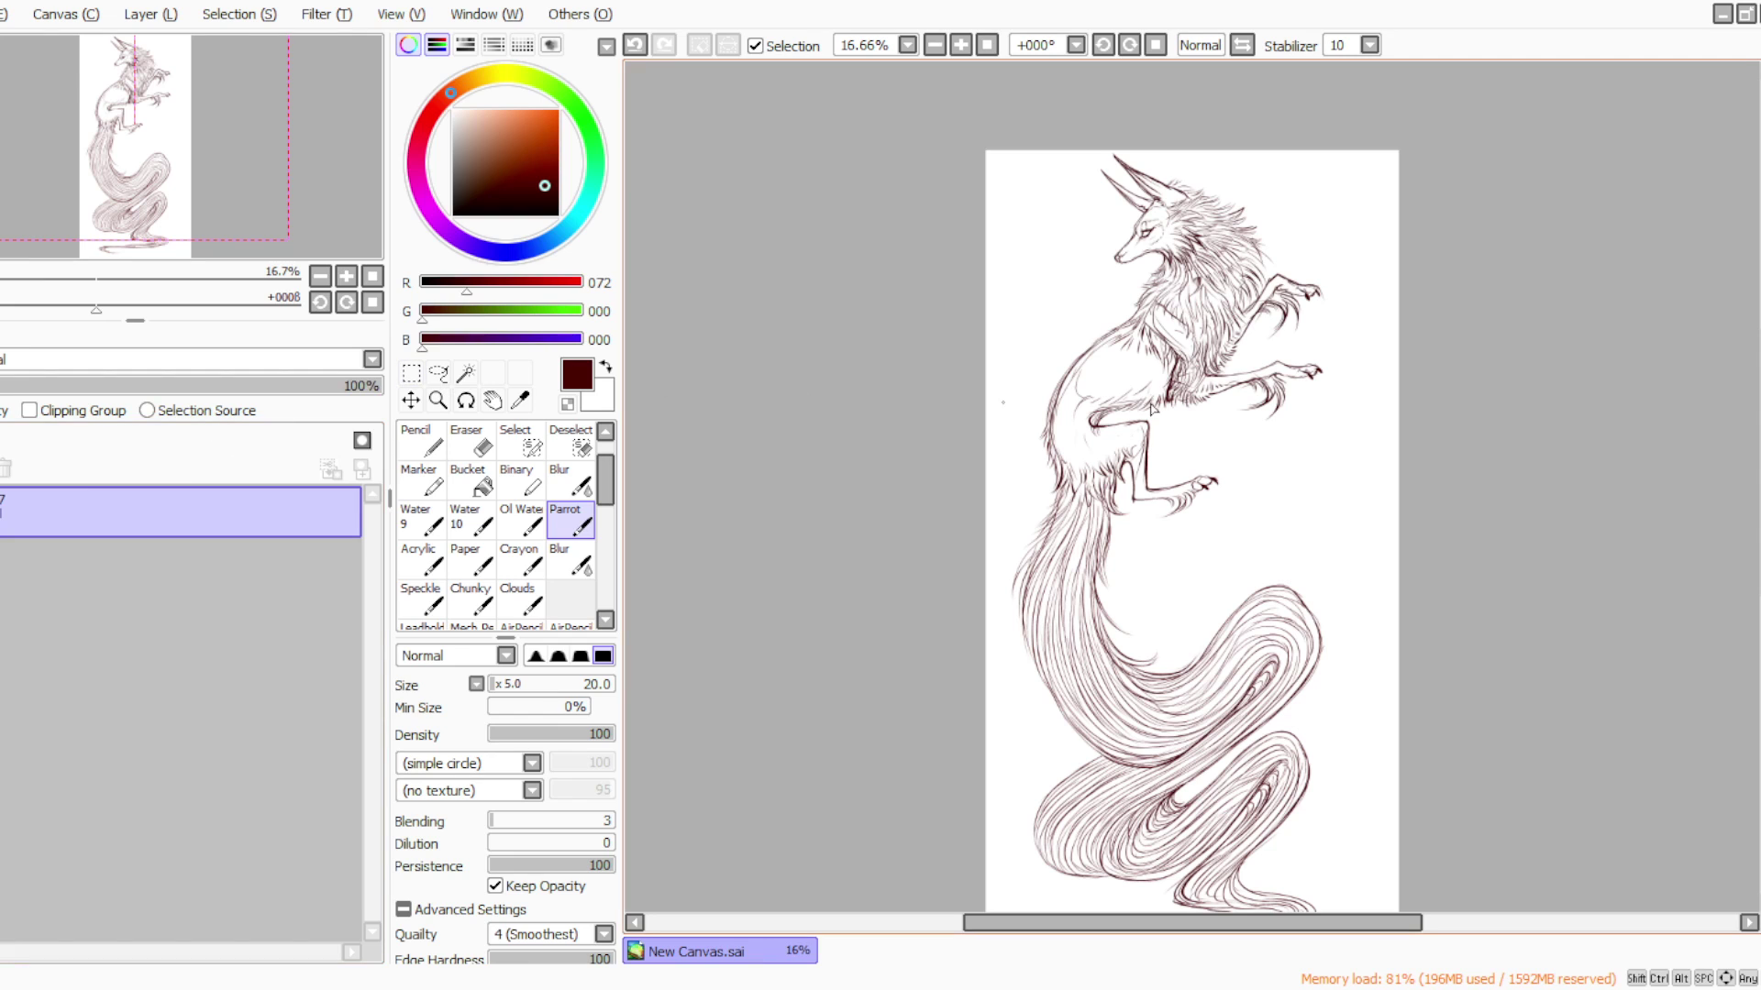
pyautogui.scroll(-5, 1522, 296)
pyautogui.scroll(4, 1522, 296)
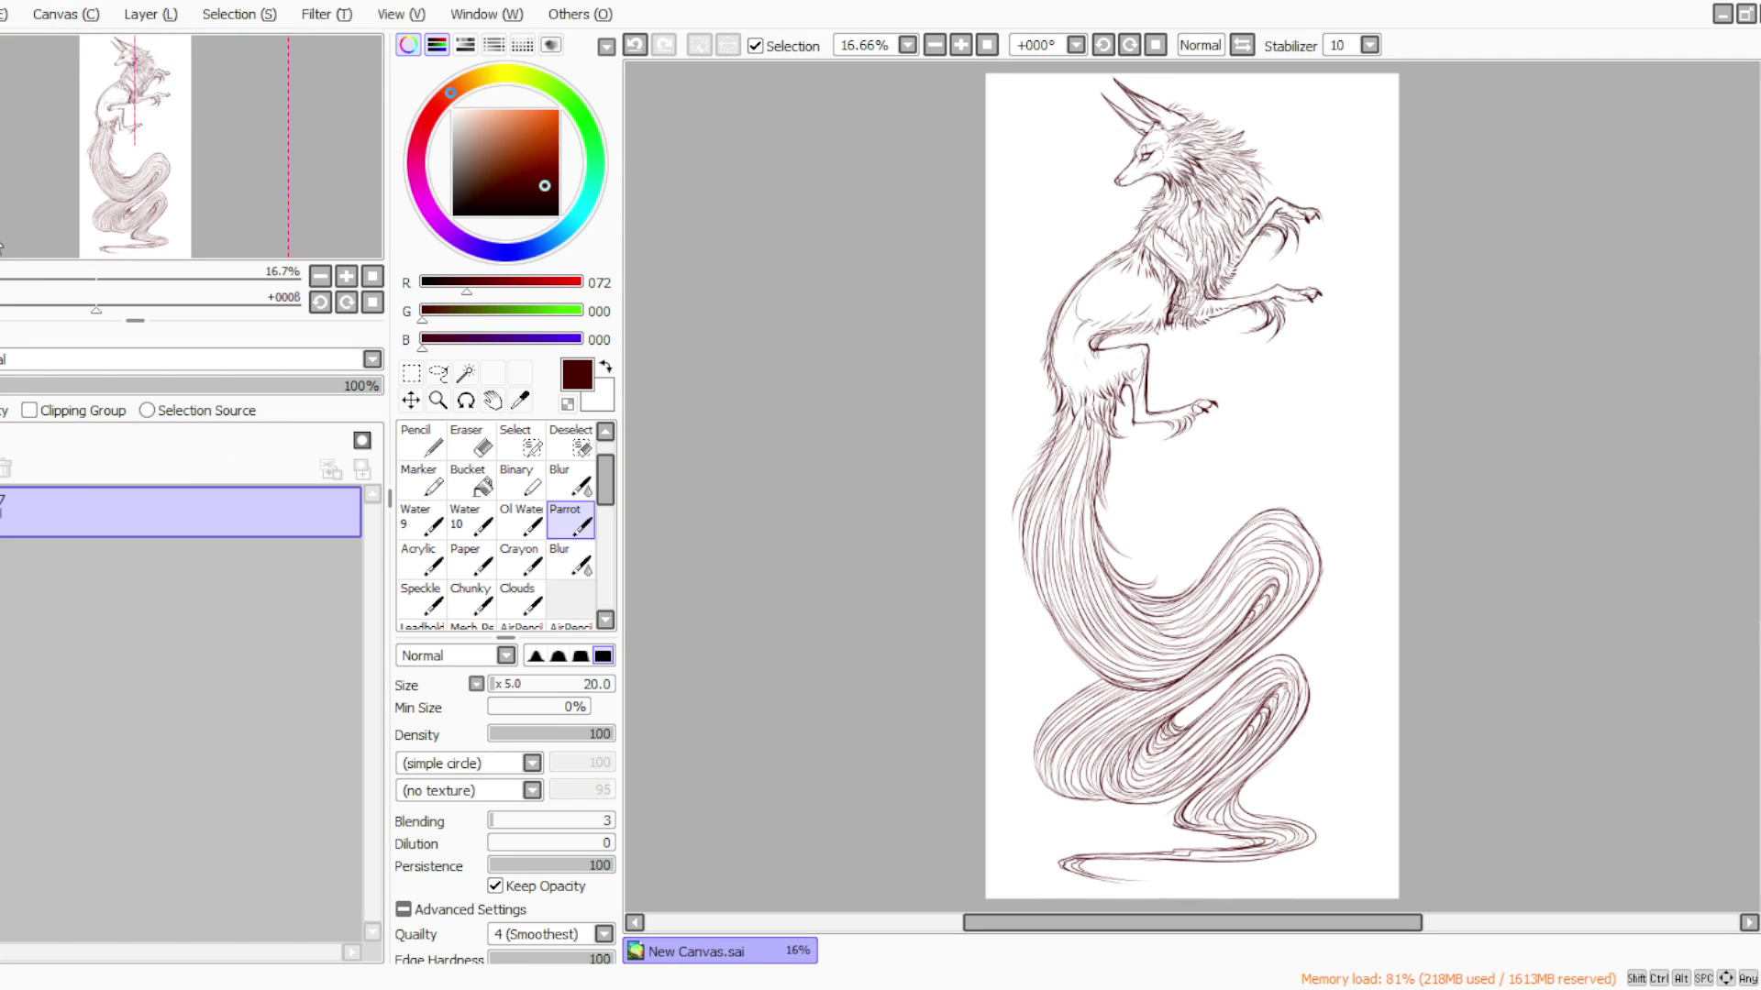
# Scale the fox sketch down slightly on a duplicate layer and reposition it within the canvas
pyautogui.hotkey('alt', 'Tab')
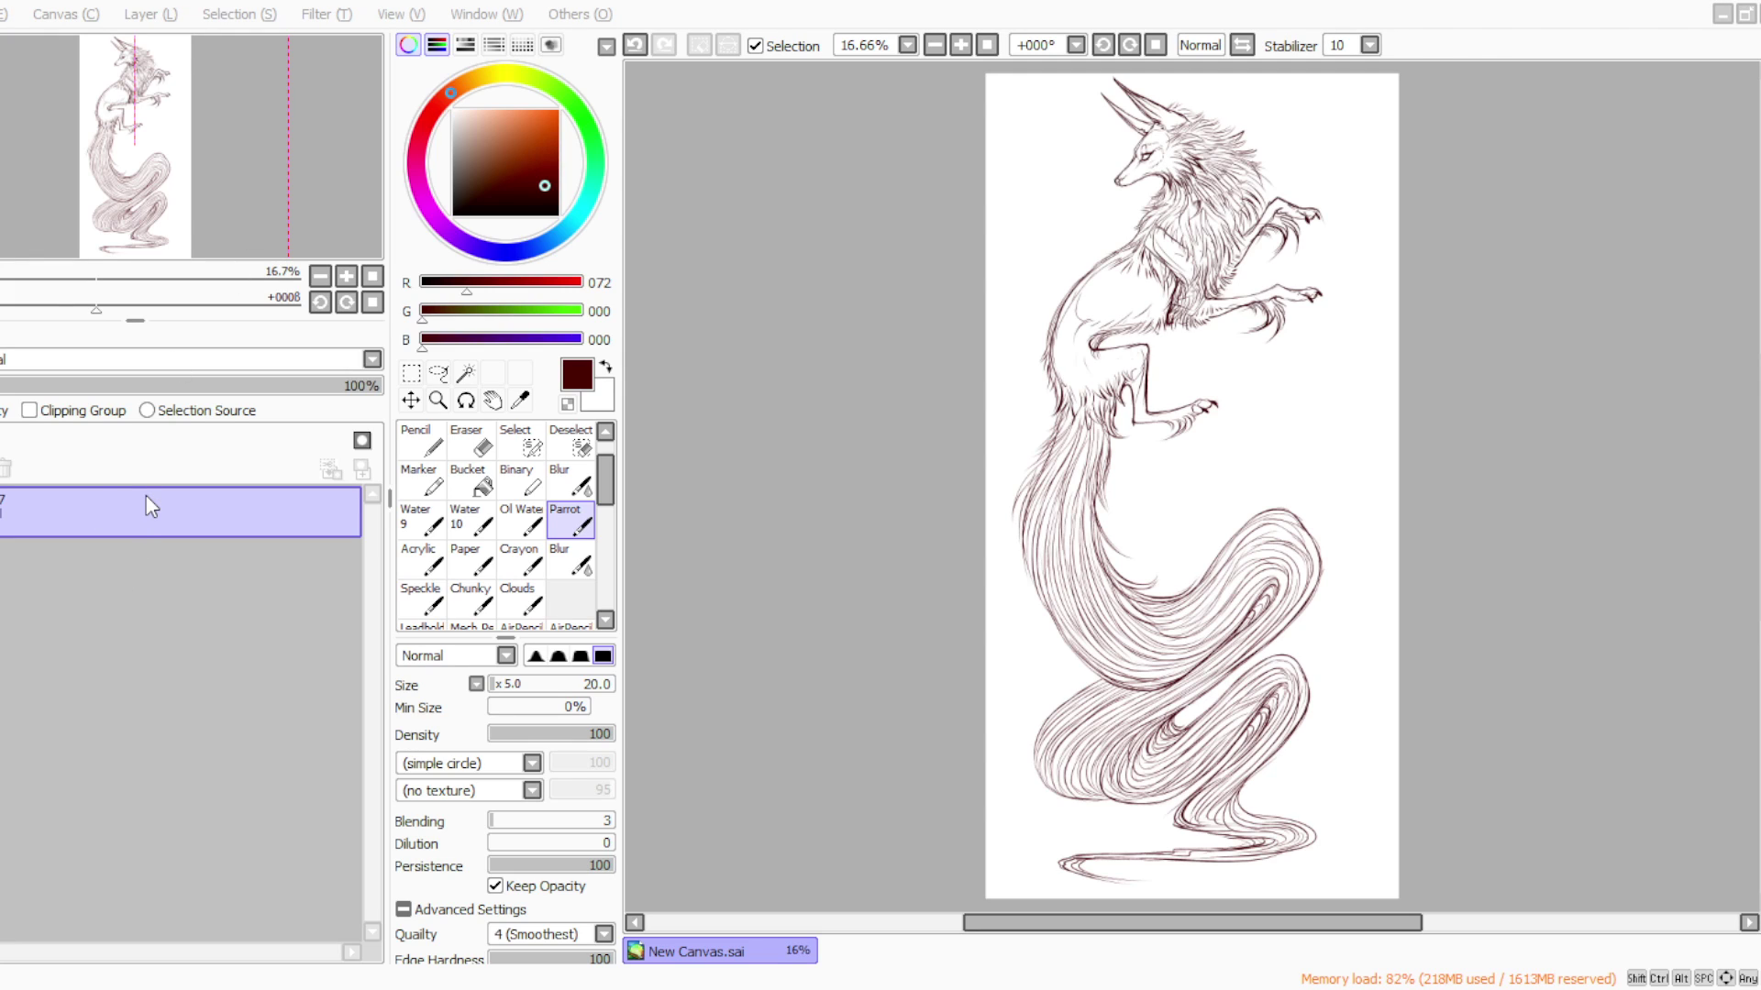
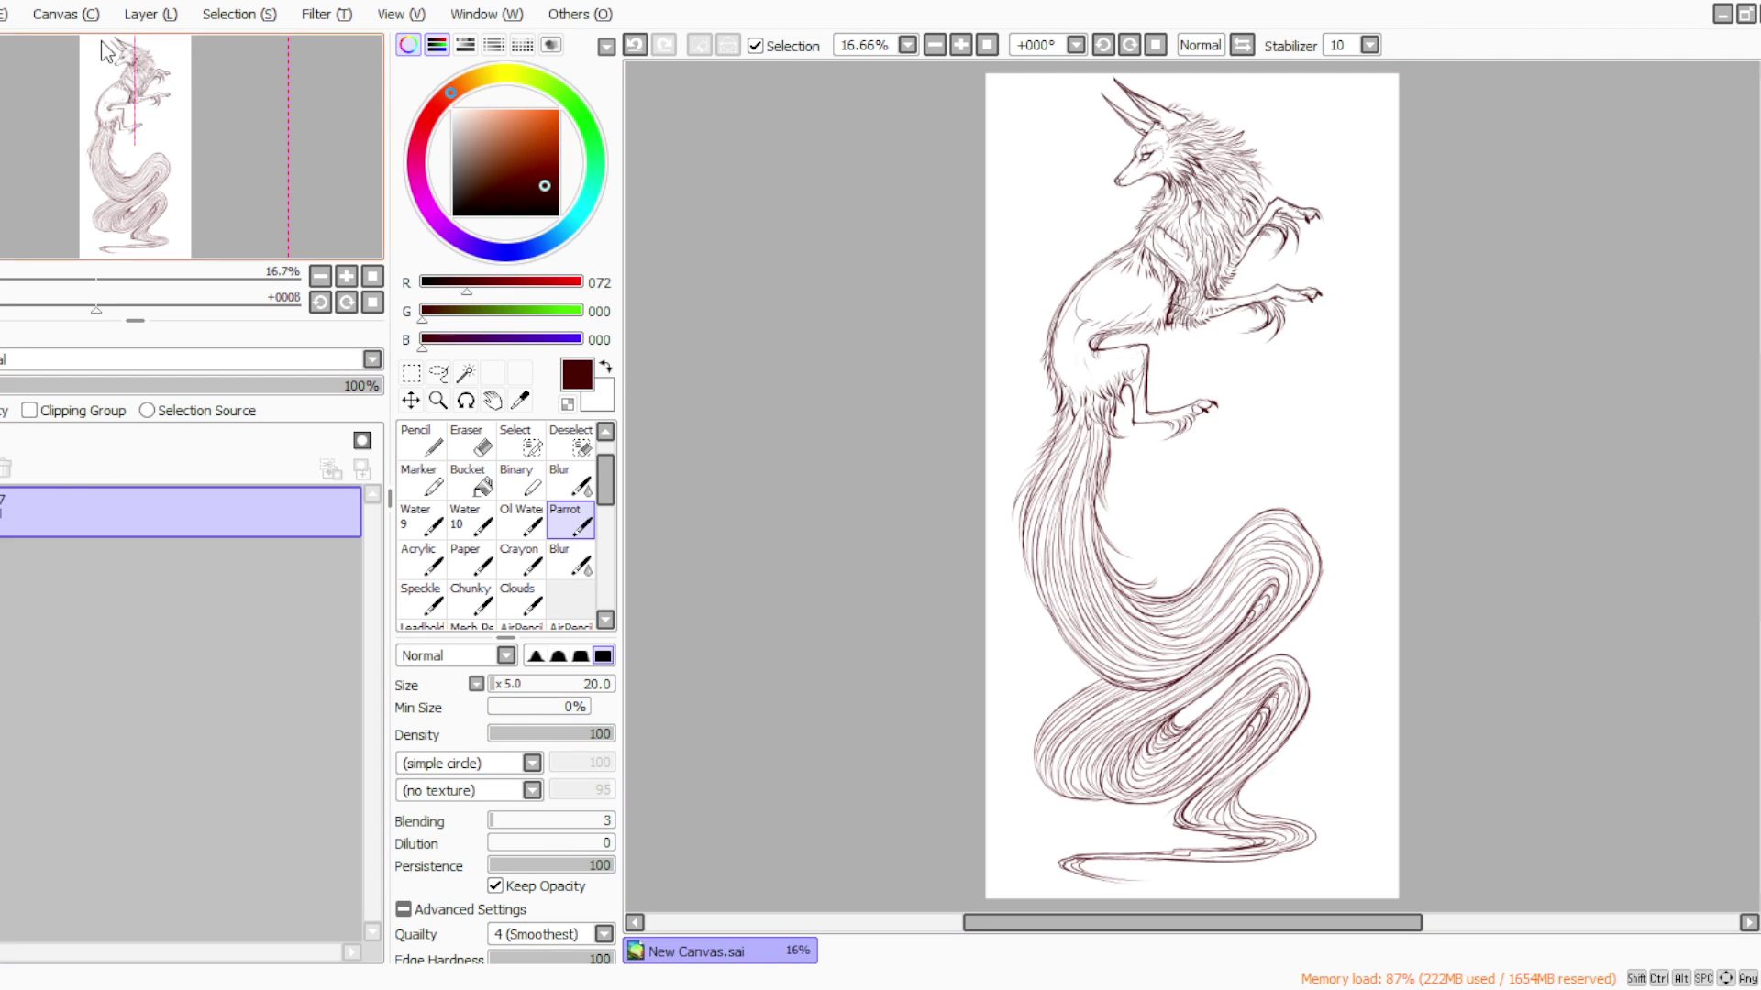
pyautogui.hotkey('ctrl', 't')
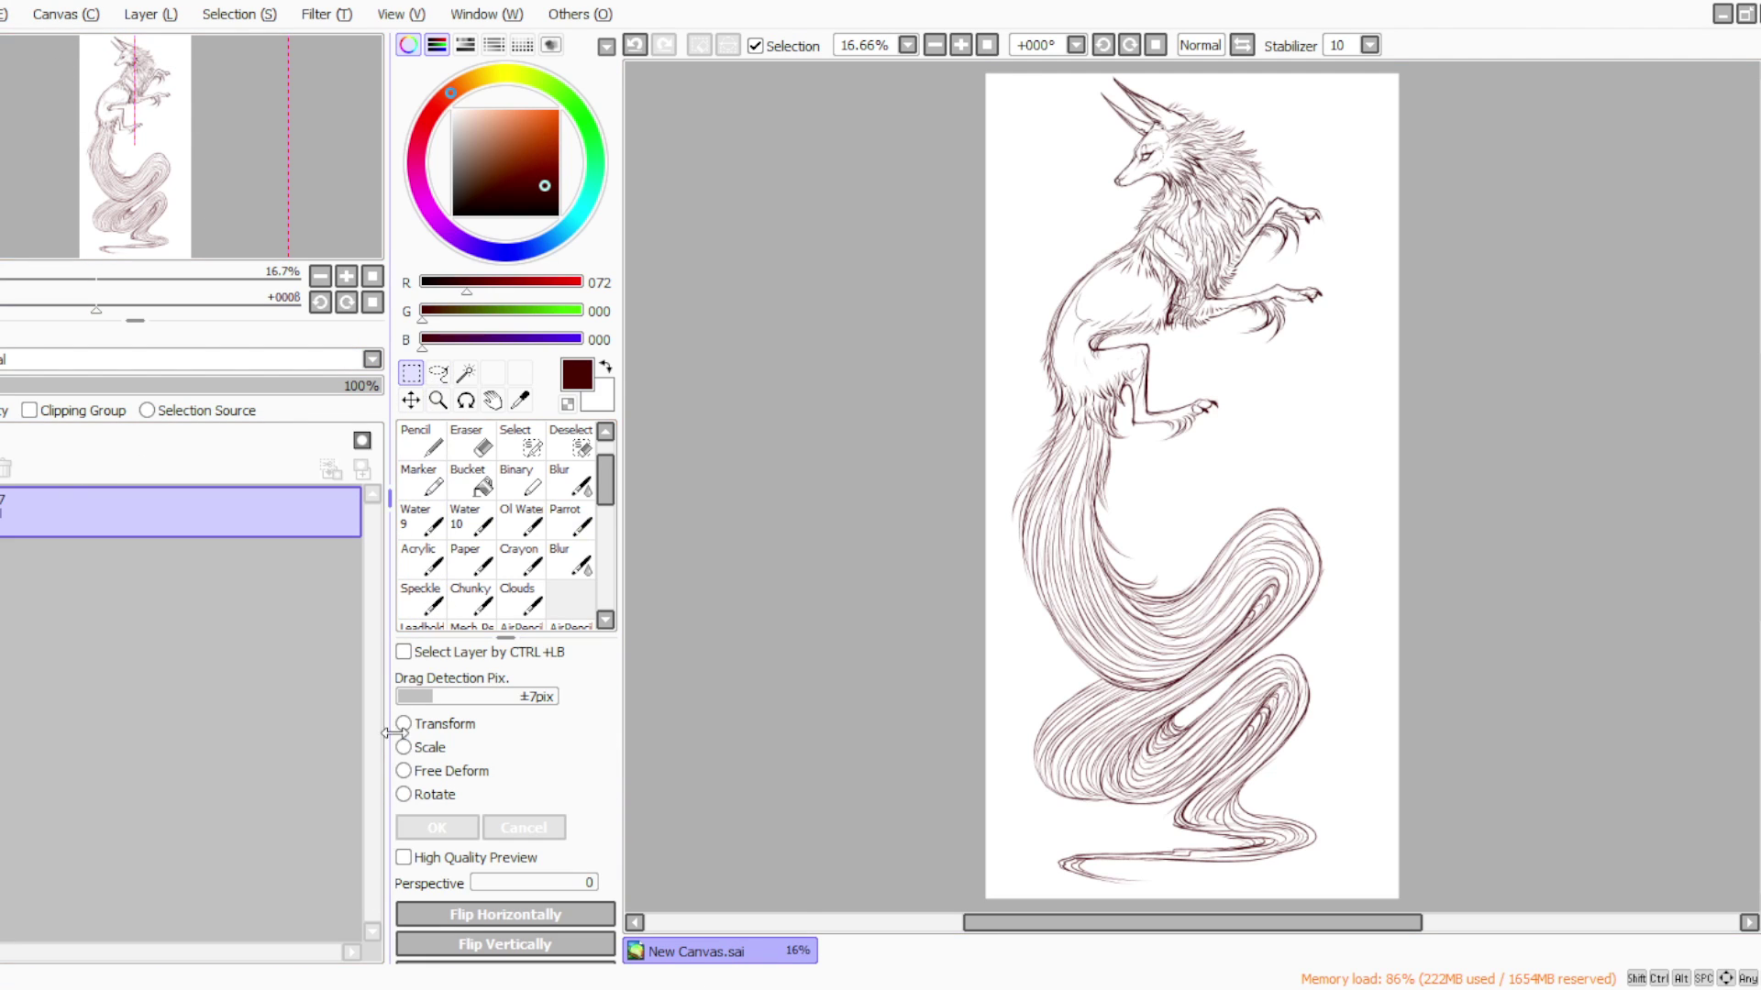
pyautogui.click(934, 45)
pyautogui.moveTo(1057, 180); pyautogui.dragTo(1075, 214)
pyautogui.moveTo(1108, 575); pyautogui.dragTo(1141, 600)
pyautogui.click(429, 827)
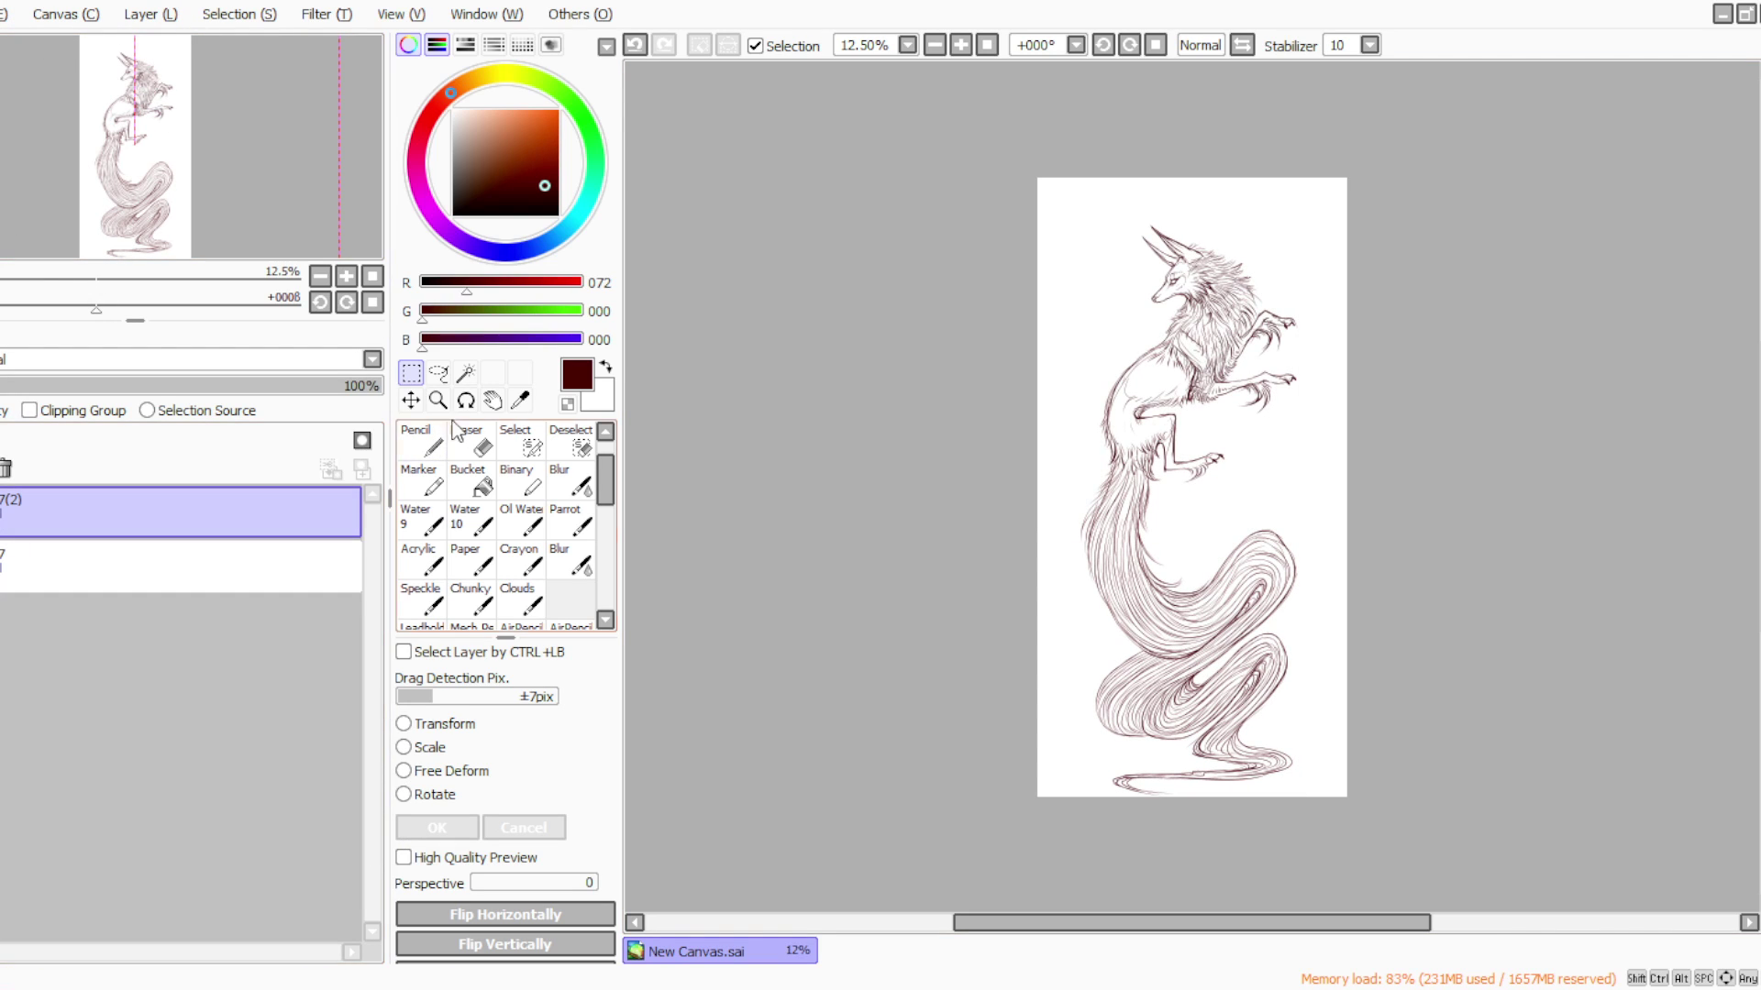
# Lasso the fox's head, body and legs above the tail and rotate them slightly counterclockwise
pyautogui.click(439, 372)
pyautogui.click(960, 45)
pyautogui.click(960, 45)
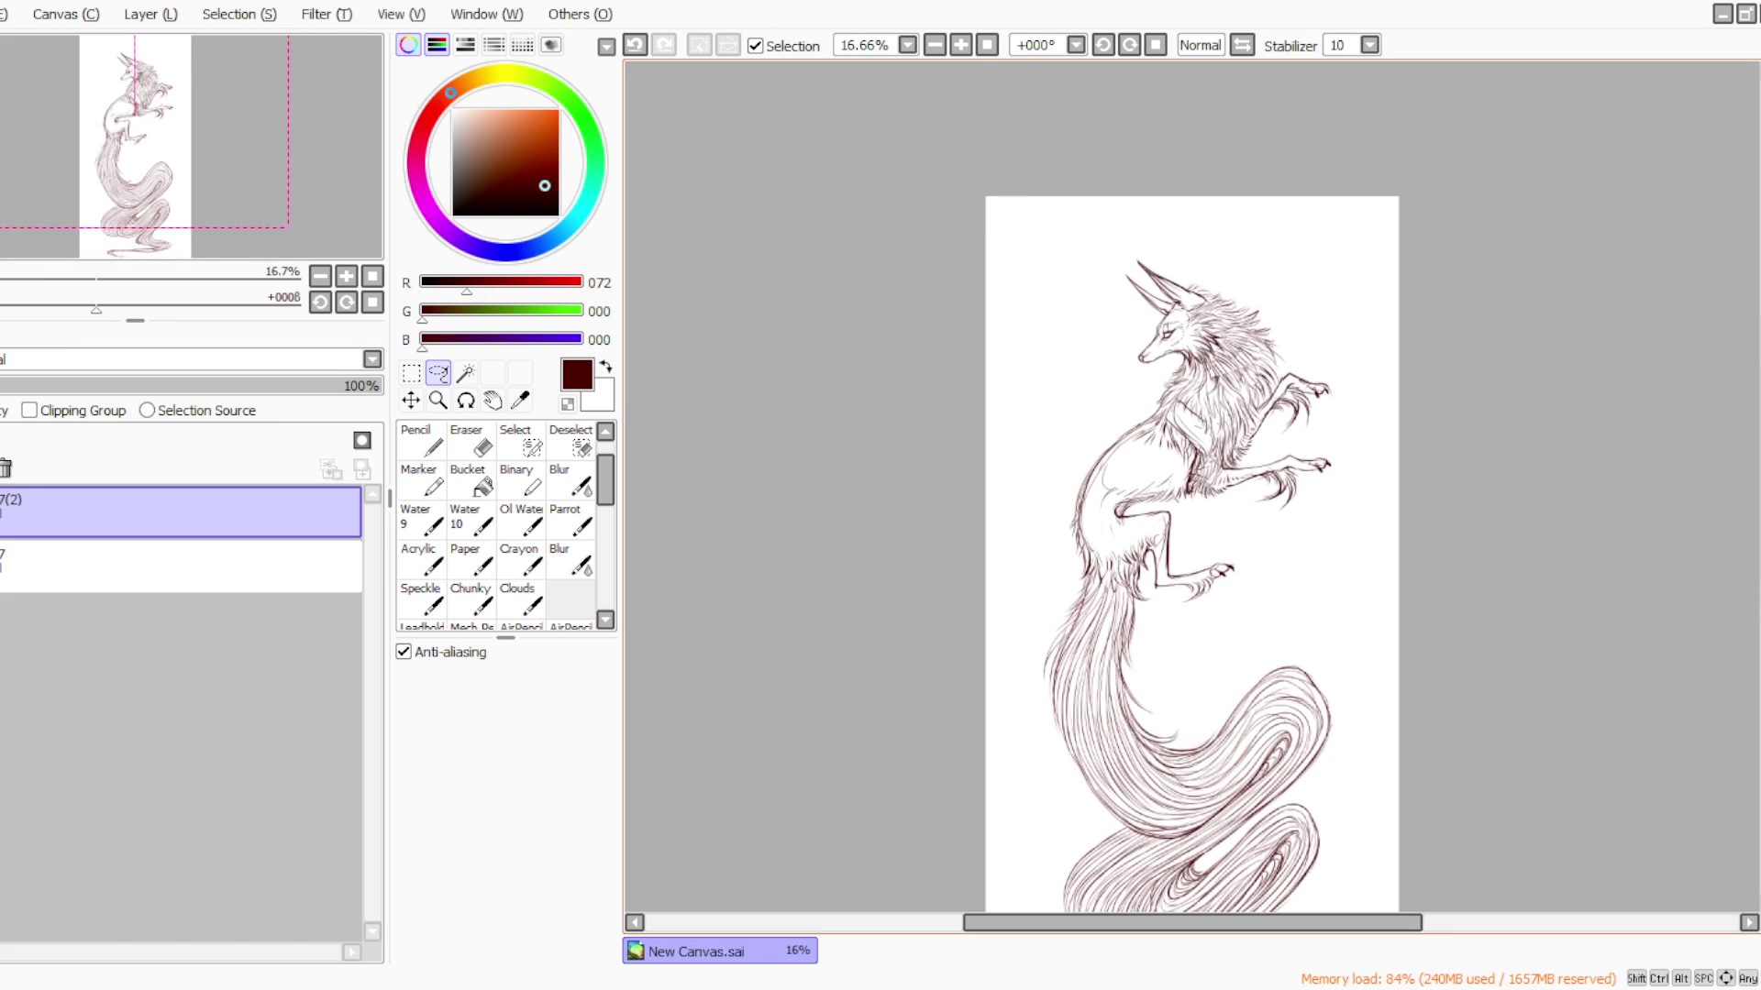
pyautogui.moveTo(1211, 230)
pyautogui.mouseDown()
pyautogui.moveTo(1307, 271)
pyautogui.moveTo(1355, 480)
pyautogui.moveTo(1234, 622)
pyautogui.moveTo(1167, 630)
pyautogui.mouseUp()
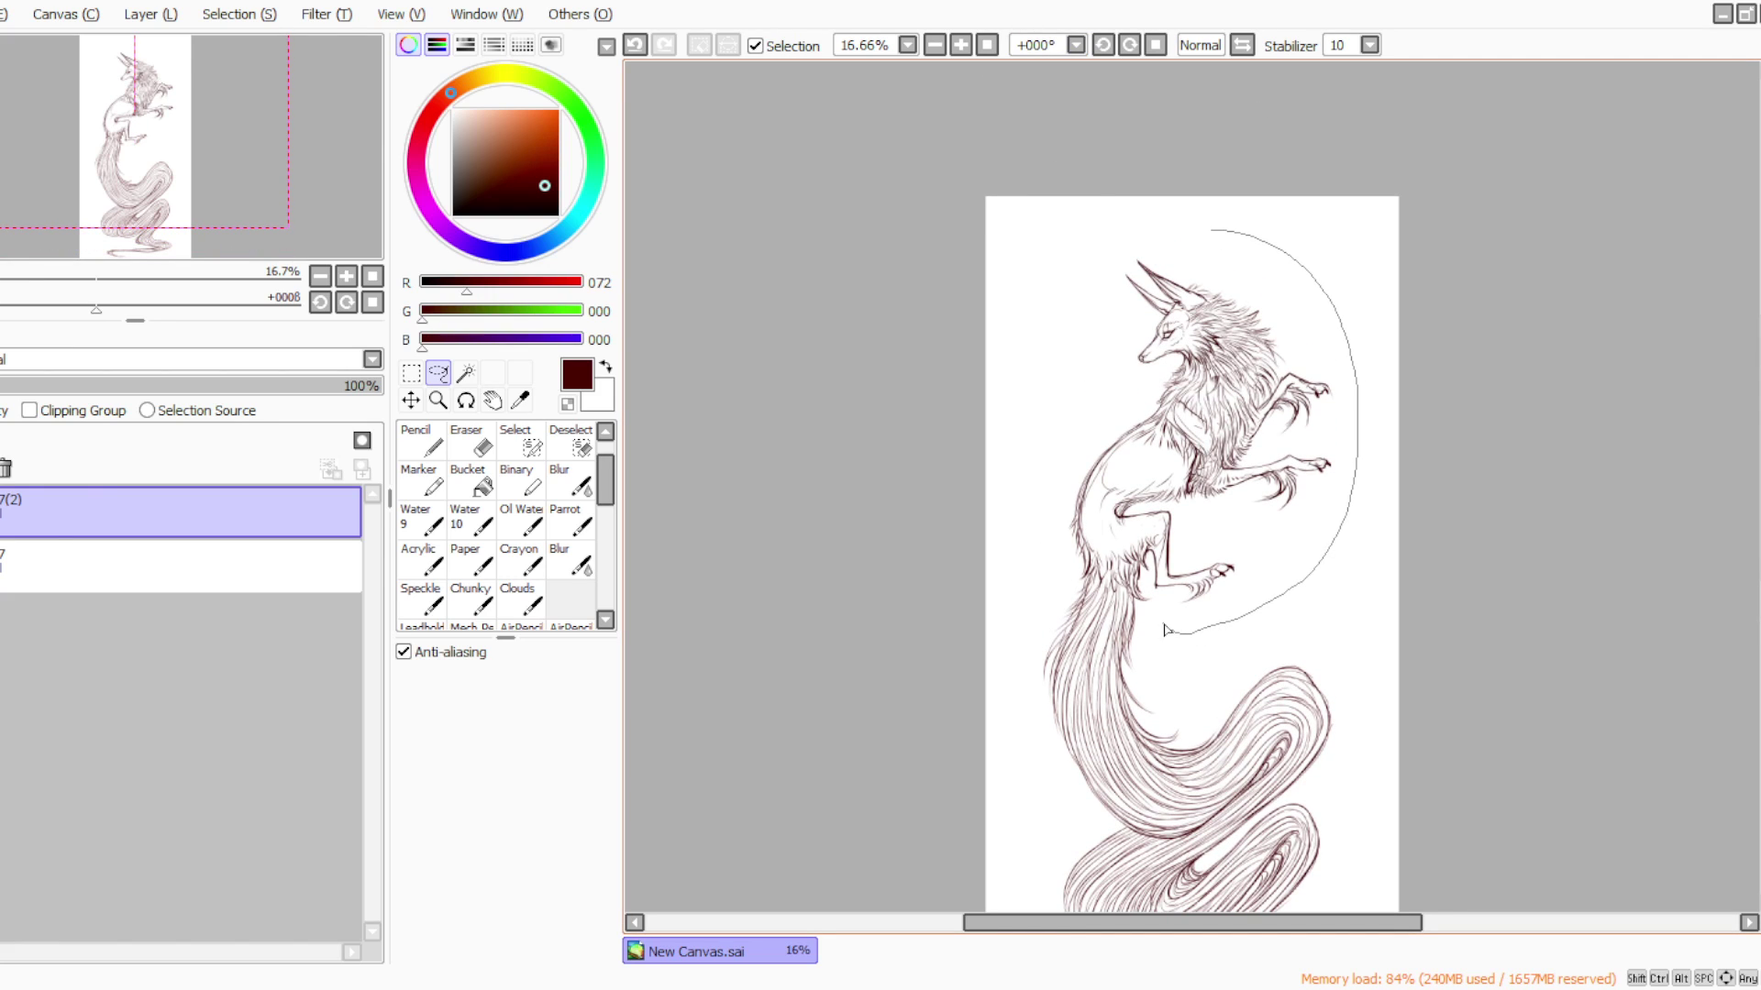
pyautogui.moveTo(1077, 580)
pyautogui.mouseDown()
pyautogui.moveTo(1124, 234)
pyautogui.moveTo(1054, 236)
pyautogui.moveTo(1034, 211)
pyautogui.mouseUp()
pyautogui.hotkey('ctrl', 't')
pyautogui.moveTo(1004, 459); pyautogui.dragTo(1016, 484)
pyautogui.moveTo(1067, 537); pyautogui.dragTo(1071, 537)
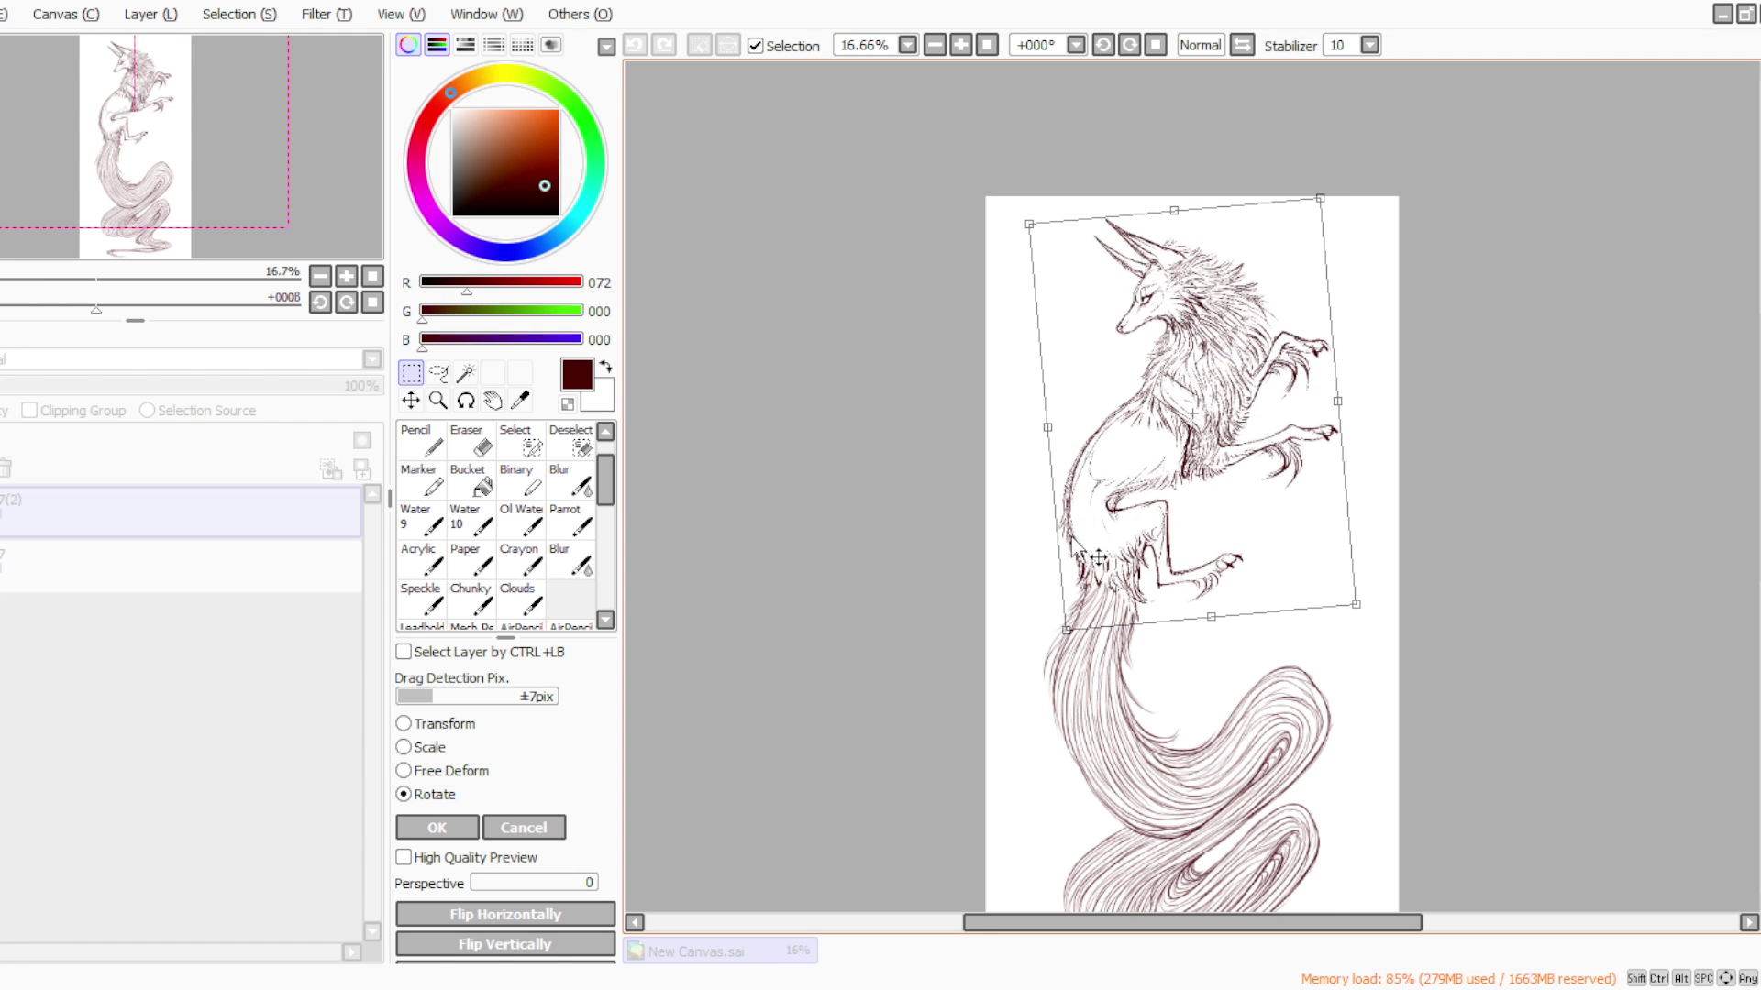
pyautogui.click(987, 46)
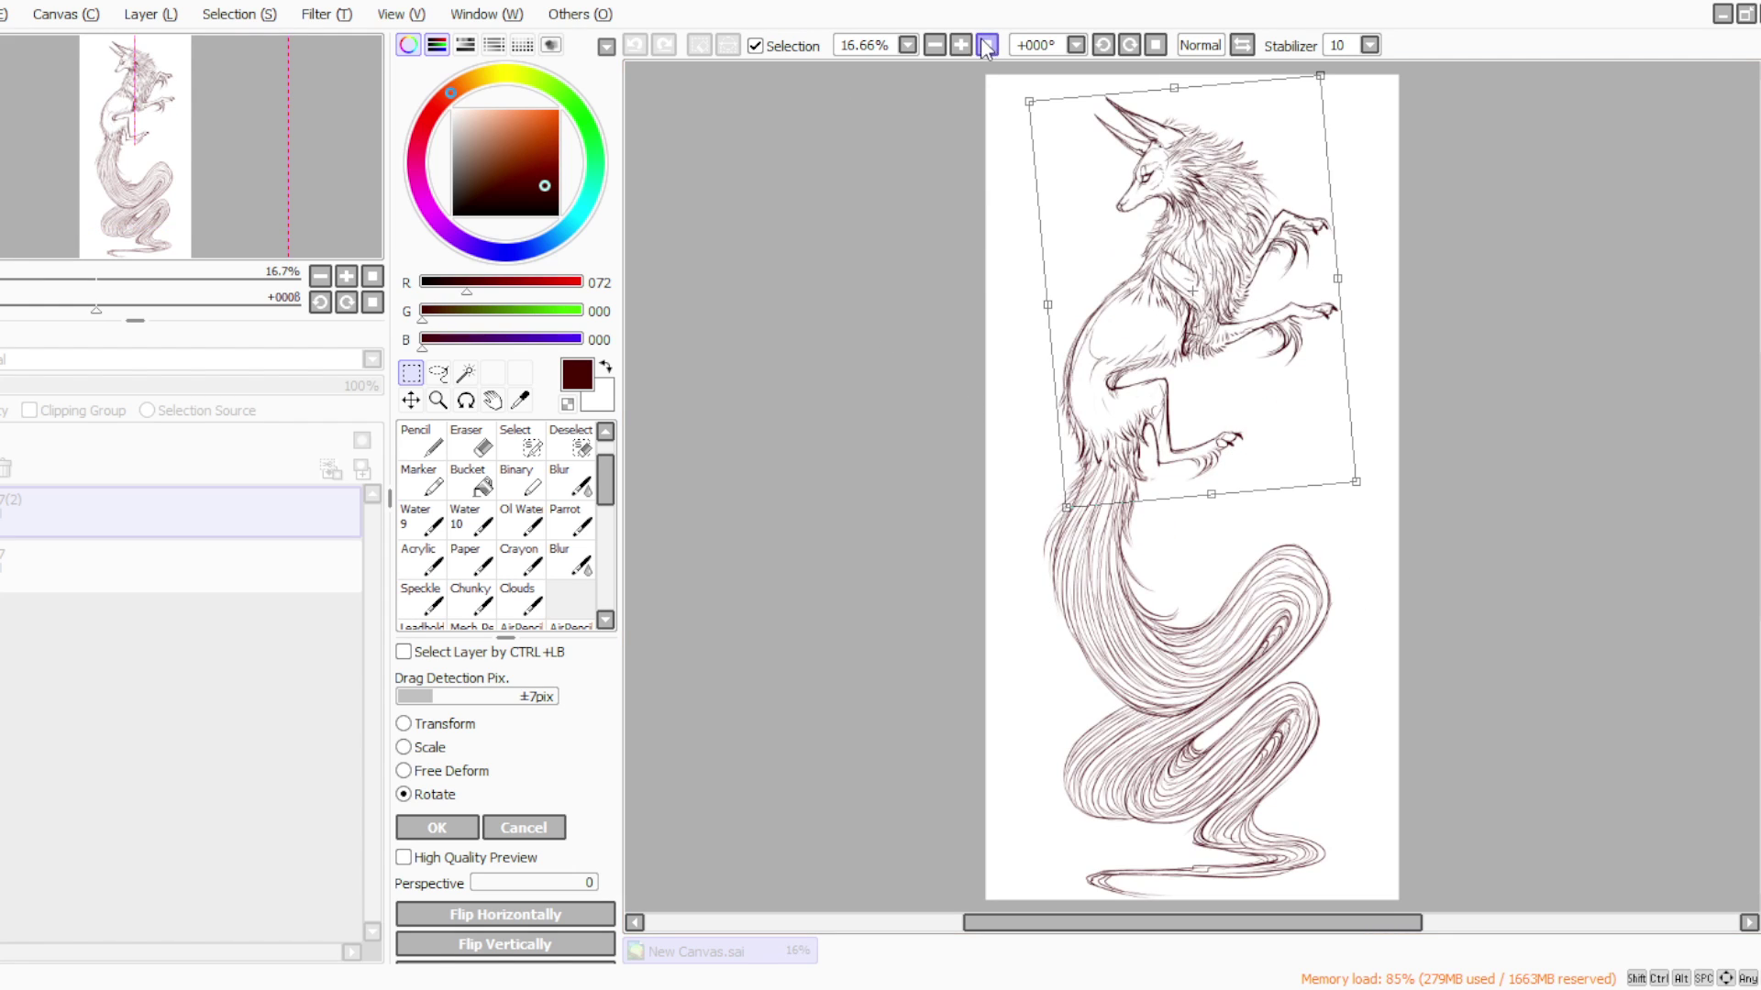
pyautogui.click(437, 827)
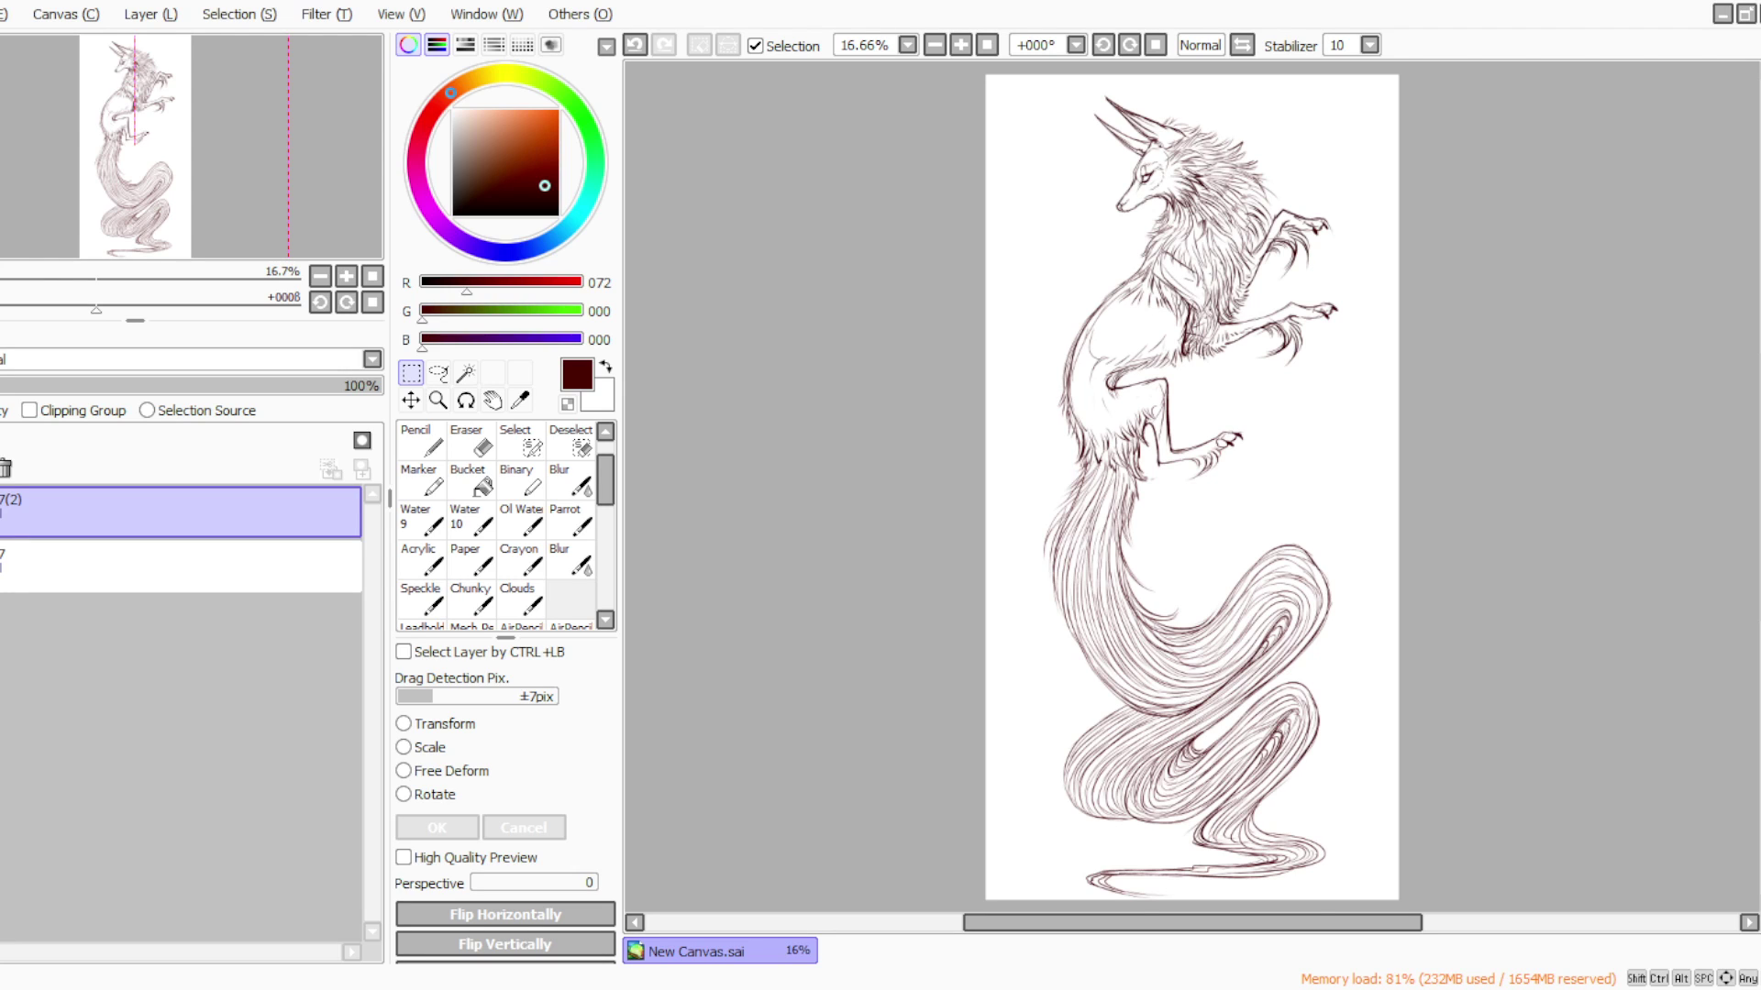
# Lower the sketch layer's opacity to 26% and add a new layer beneath it for inking
pyautogui.click(29, 383)
pyautogui.click(71, 383)
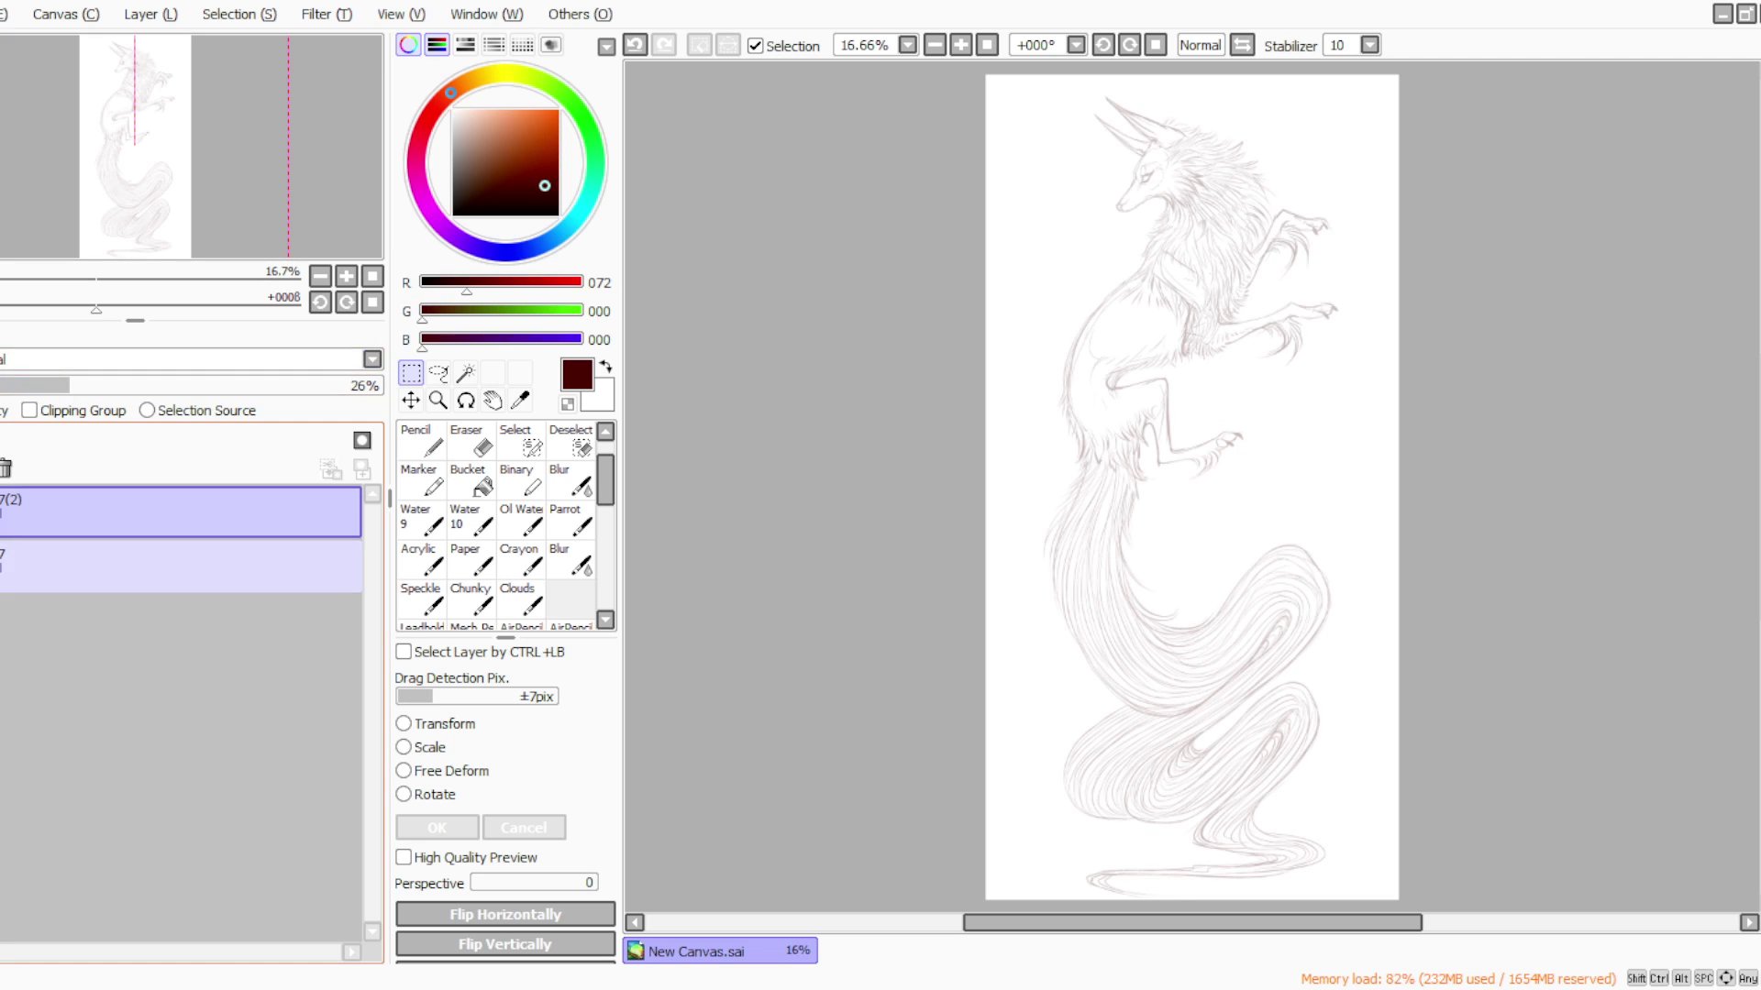
pyautogui.click(19, 565)
# Ink jagged fur along the fox's rump using the Parrot brush at size 35 in dark red (117, 21, 0)
pyautogui.click(529, 167)
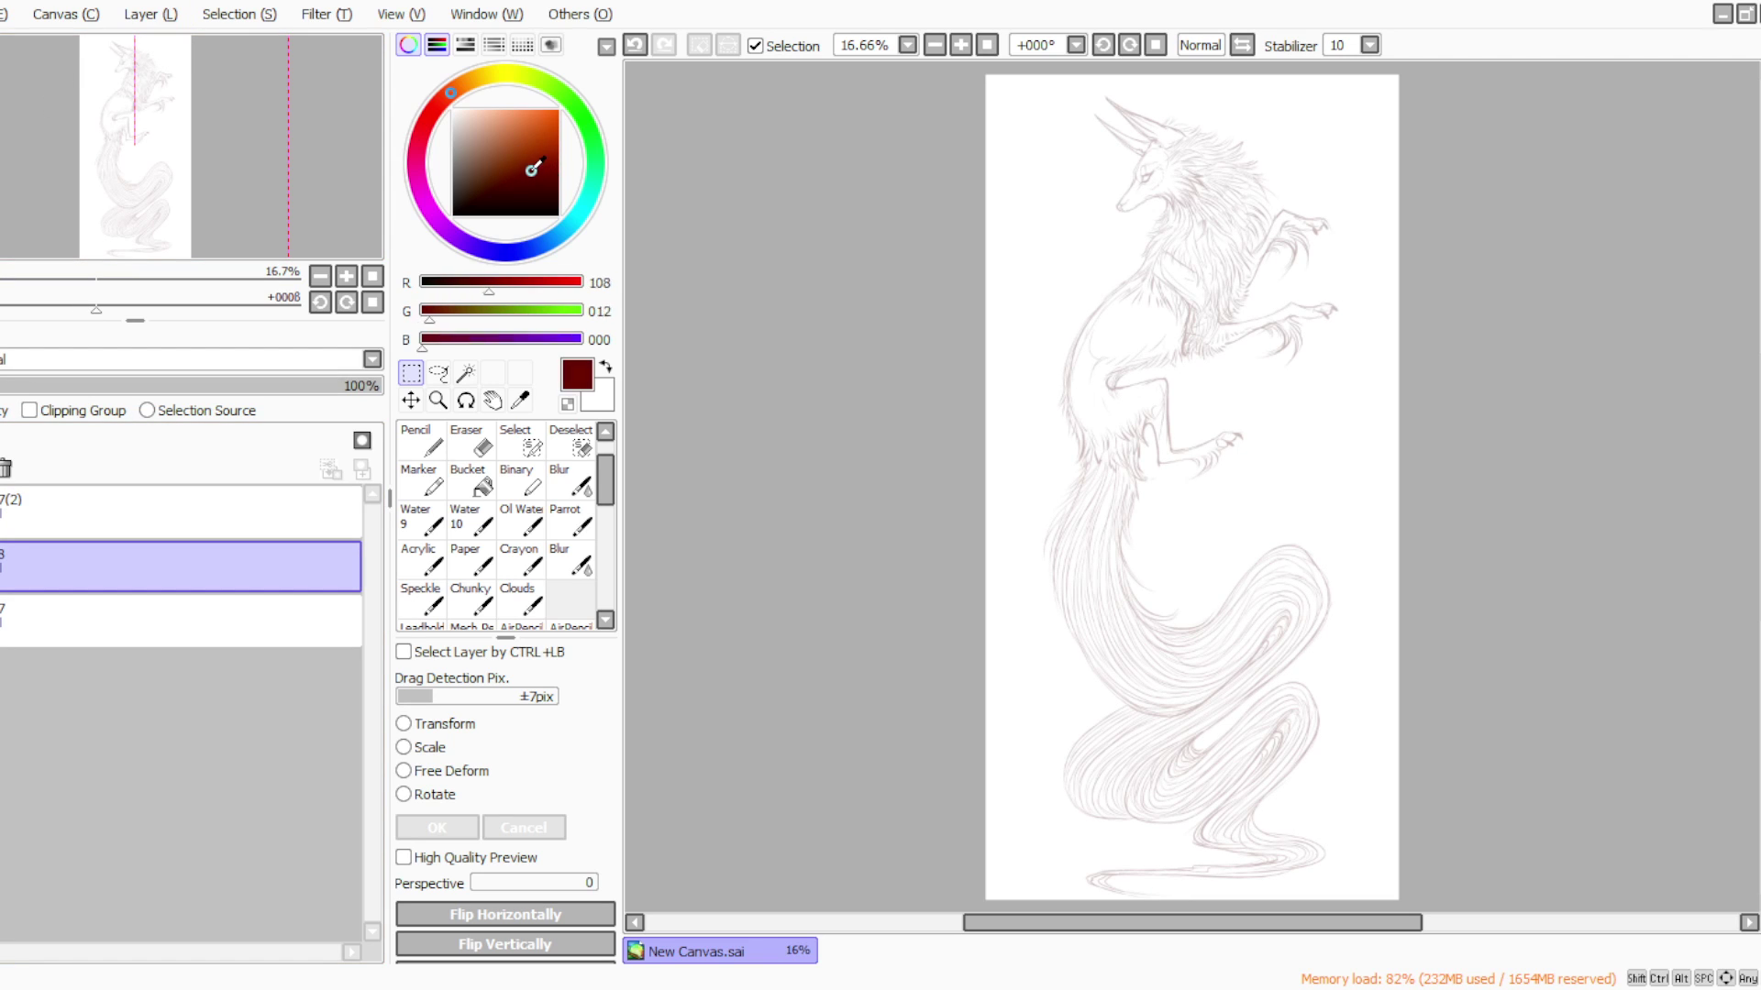
pyautogui.click(571, 519)
pyautogui.click(508, 685)
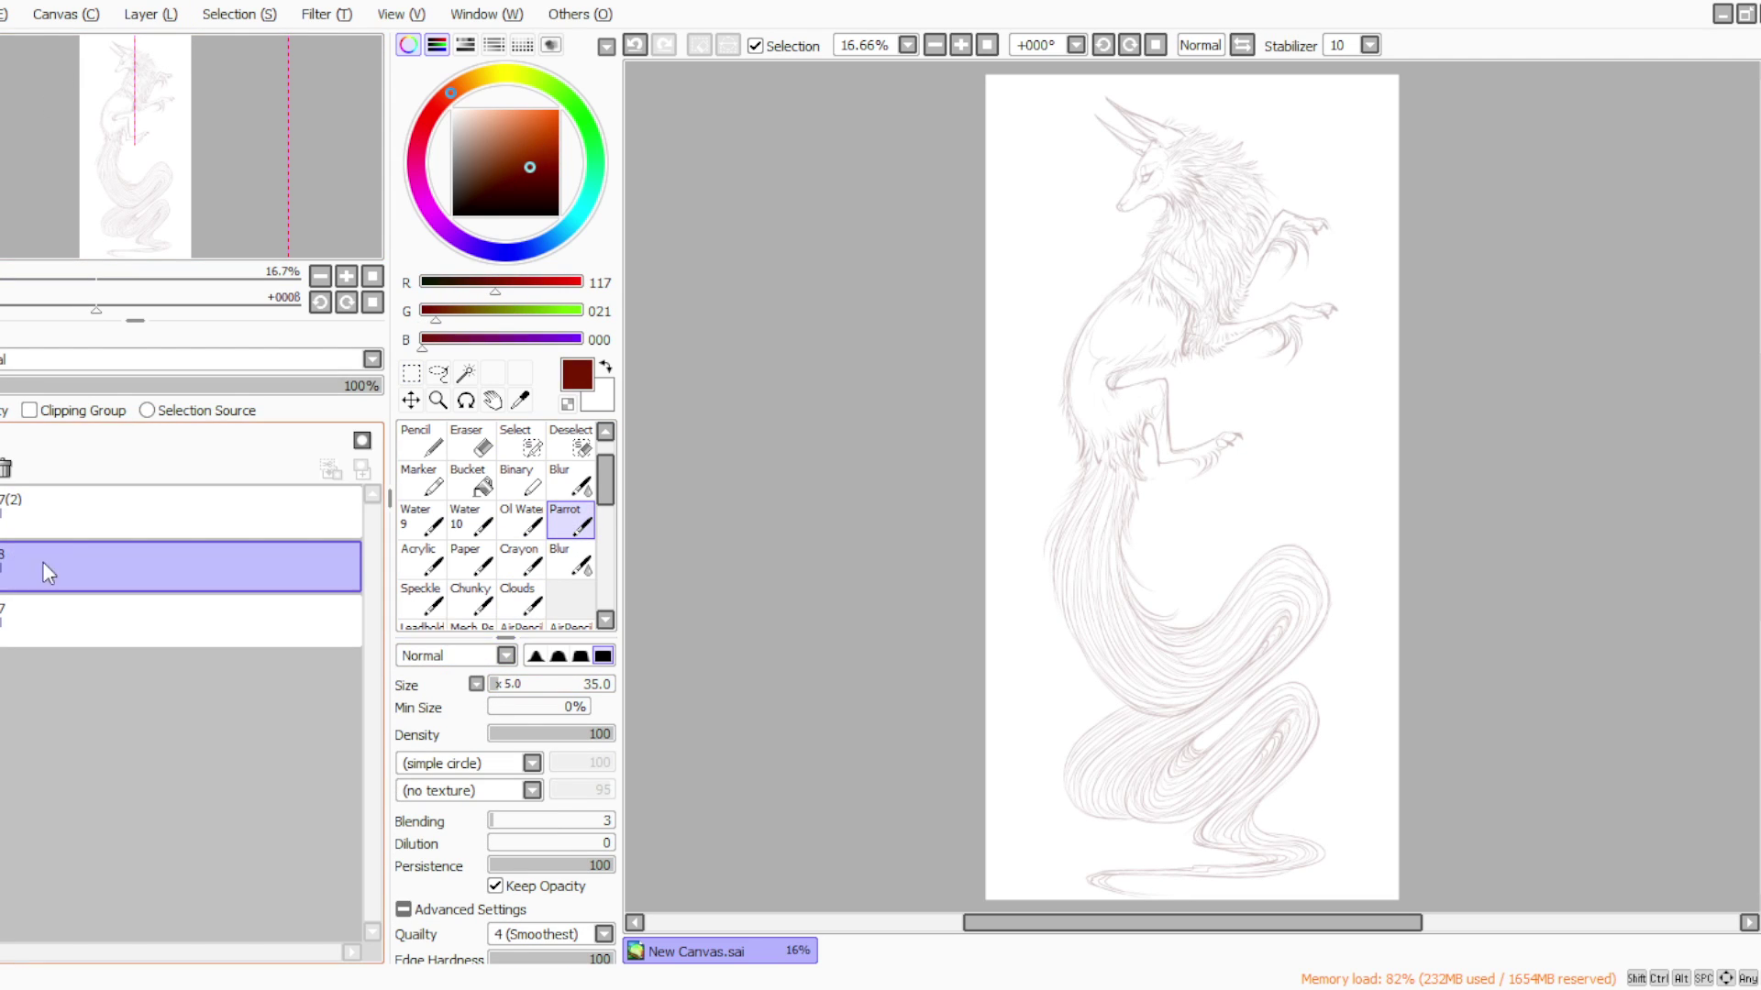
pyautogui.click(960, 45)
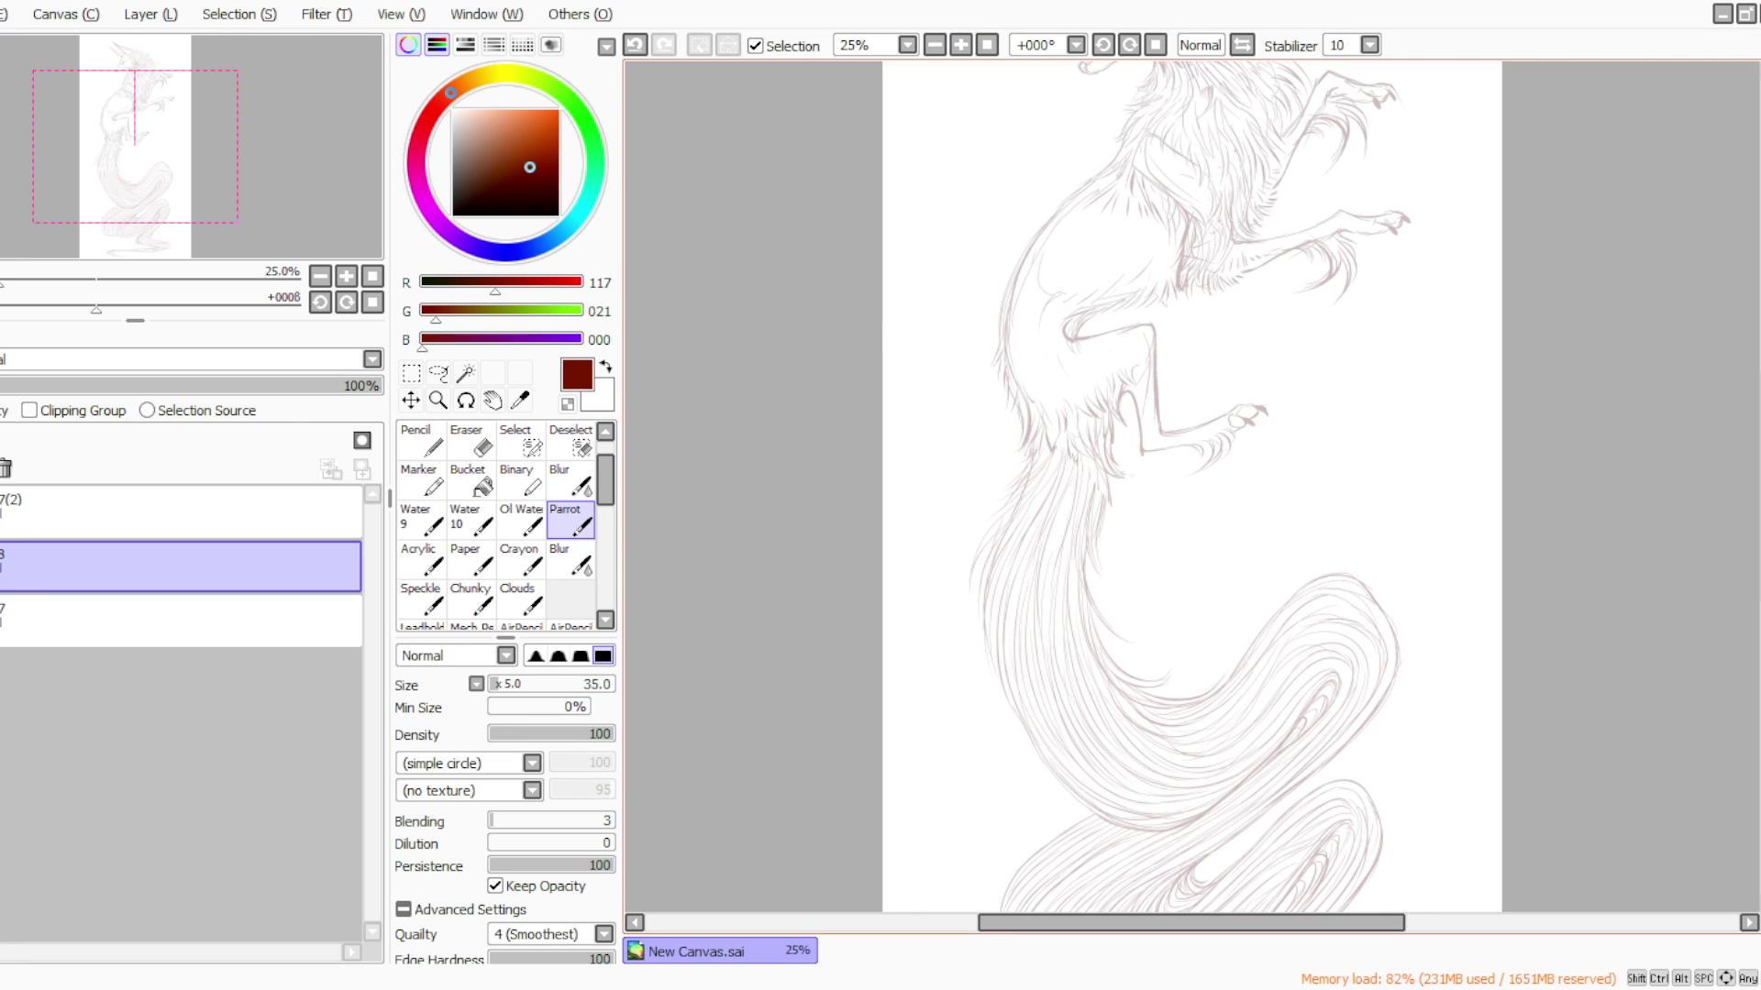
pyautogui.scroll(2, 1642, 278)
pyautogui.moveTo(1127, 562)
pyautogui.mouseDown()
pyautogui.moveTo(1104, 618)
pyautogui.moveTo(1110, 592)
pyautogui.moveTo(1098, 614)
pyautogui.moveTo(1081, 599)
pyautogui.moveTo(1092, 624)
pyautogui.moveTo(1076, 606)
pyautogui.moveTo(1091, 627)
pyautogui.moveTo(1071, 607)
pyautogui.moveTo(1084, 635)
pyautogui.moveTo(1050, 598)
pyautogui.moveTo(1053, 622)
pyautogui.mouseUp()
pyautogui.moveTo(1005, 466)
pyautogui.mouseDown()
pyautogui.moveTo(1001, 550)
pyautogui.moveTo(1032, 592)
pyautogui.moveTo(1019, 624)
pyautogui.moveTo(1029, 596)
pyautogui.moveTo(1027, 642)
pyautogui.moveTo(1042, 603)
pyautogui.moveTo(1035, 642)
pyautogui.moveTo(1047, 631)
pyautogui.moveTo(1037, 600)
pyautogui.moveTo(1028, 628)
pyautogui.mouseUp()
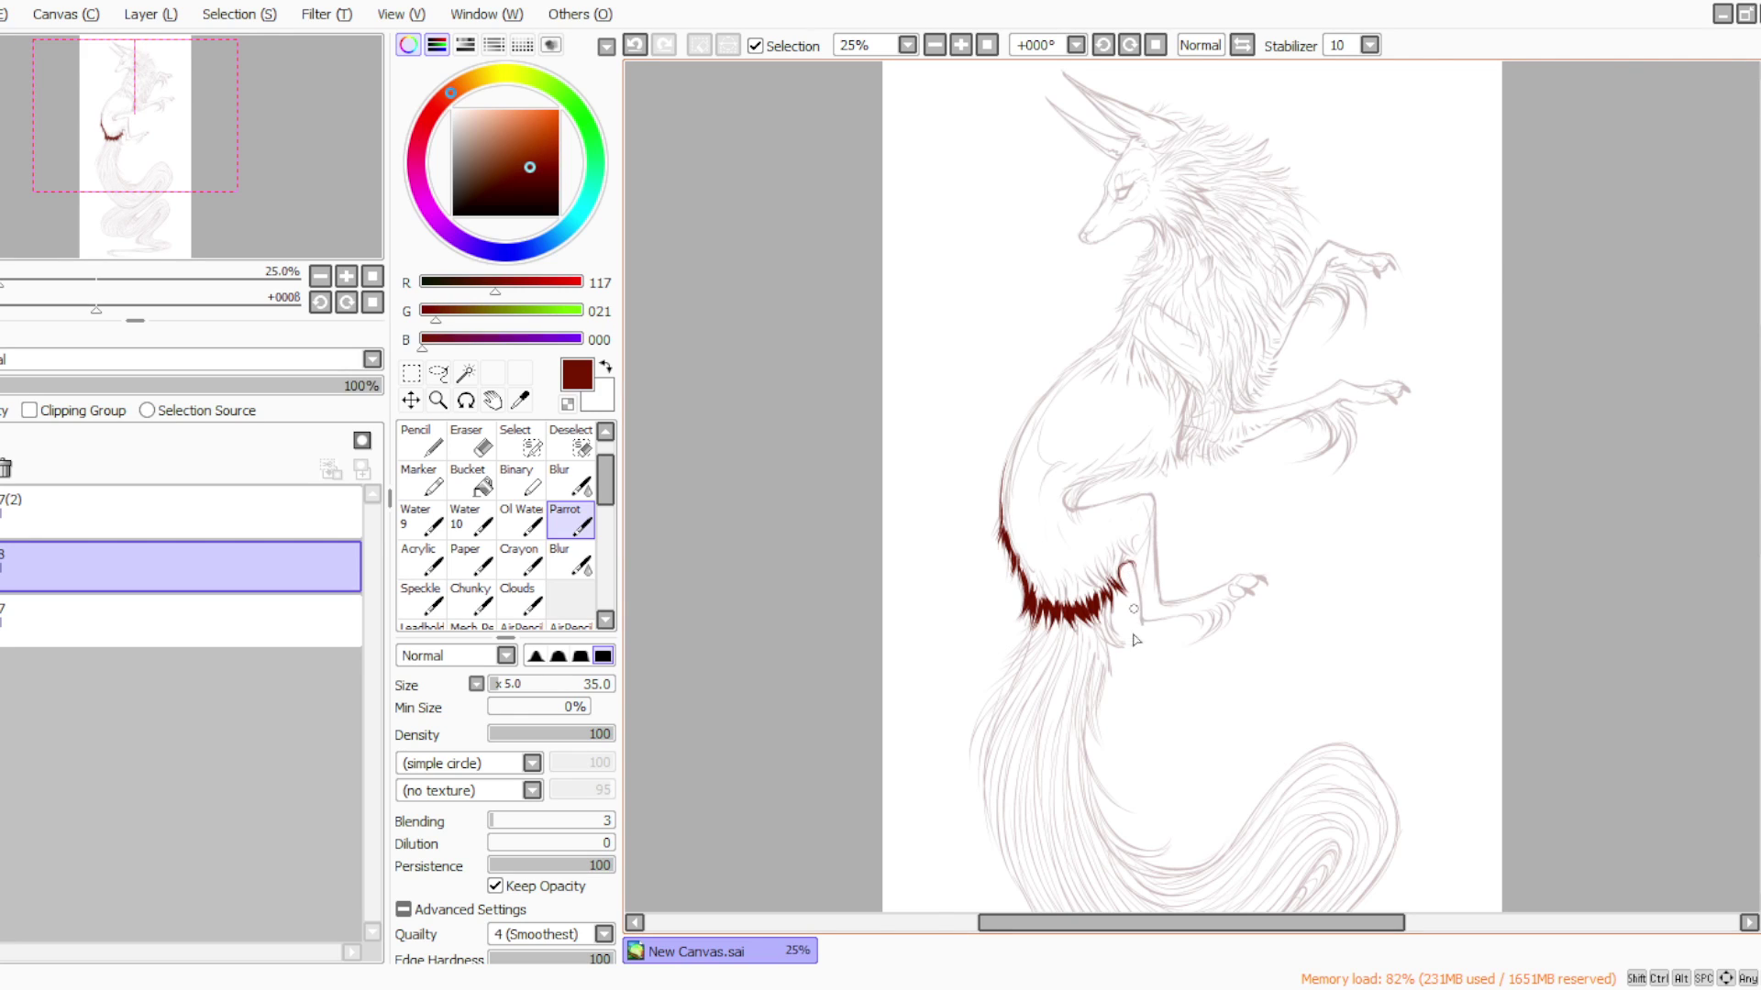
# Ink the outline of the hind leg, including the paw, claws, heel fur and knee crease
pyautogui.moveTo(1151, 496); pyautogui.dragTo(1175, 600)
pyautogui.click(1129, 45)
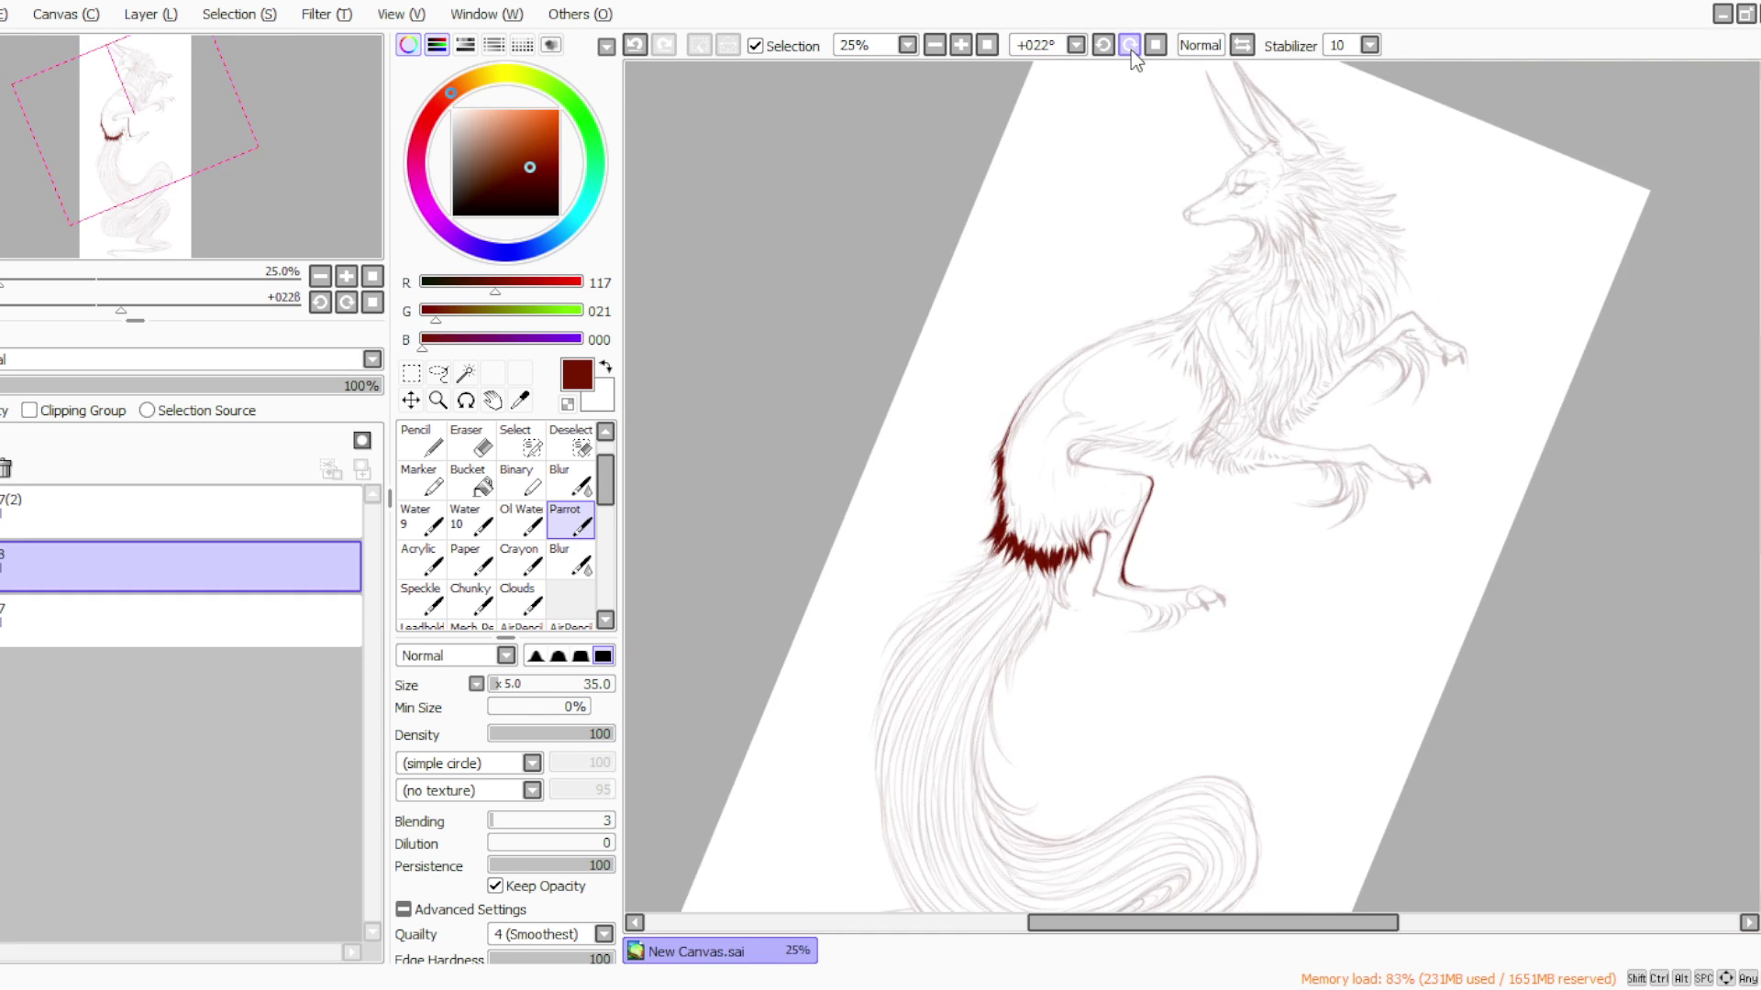
pyautogui.moveTo(1082, 527); pyautogui.dragTo(1155, 597)
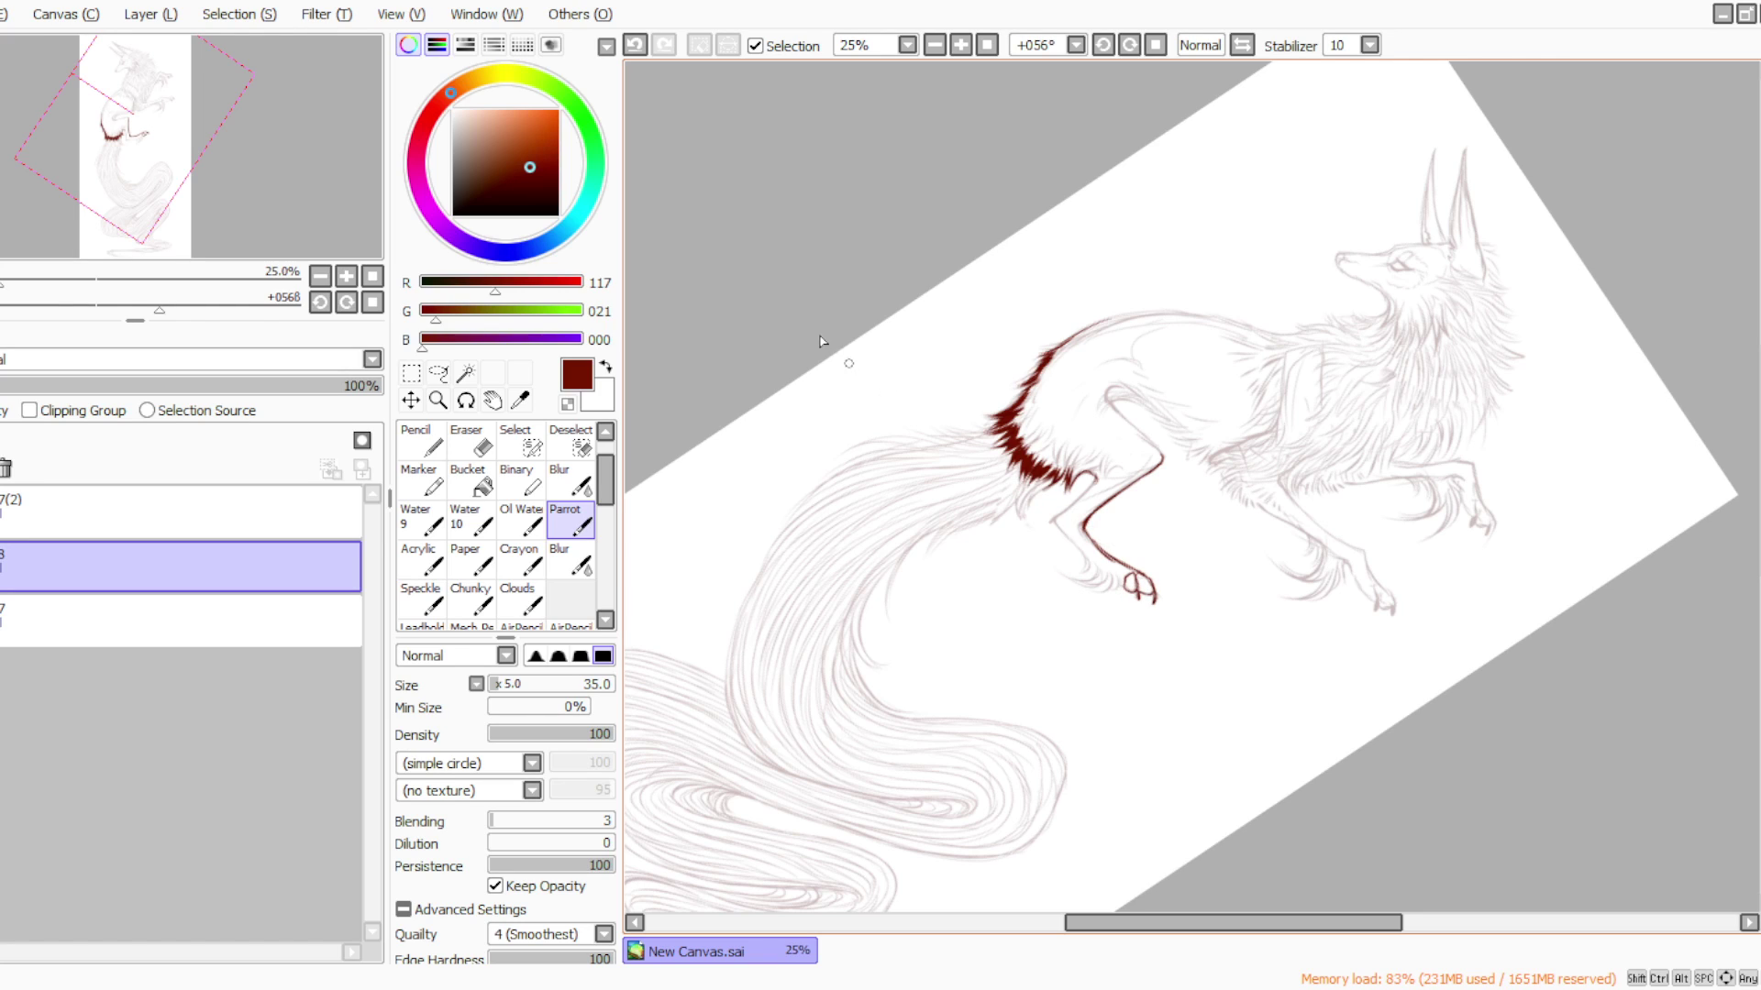
pyautogui.moveTo(1088, 493)
pyautogui.mouseDown()
pyautogui.moveTo(1048, 521)
pyautogui.moveTo(1069, 504)
pyautogui.moveTo(1049, 523)
pyautogui.moveTo(1076, 568)
pyautogui.moveTo(1093, 563)
pyautogui.moveTo(1078, 572)
pyautogui.moveTo(1095, 567)
pyautogui.moveTo(1068, 574)
pyautogui.moveTo(1135, 596)
pyautogui.mouseUp()
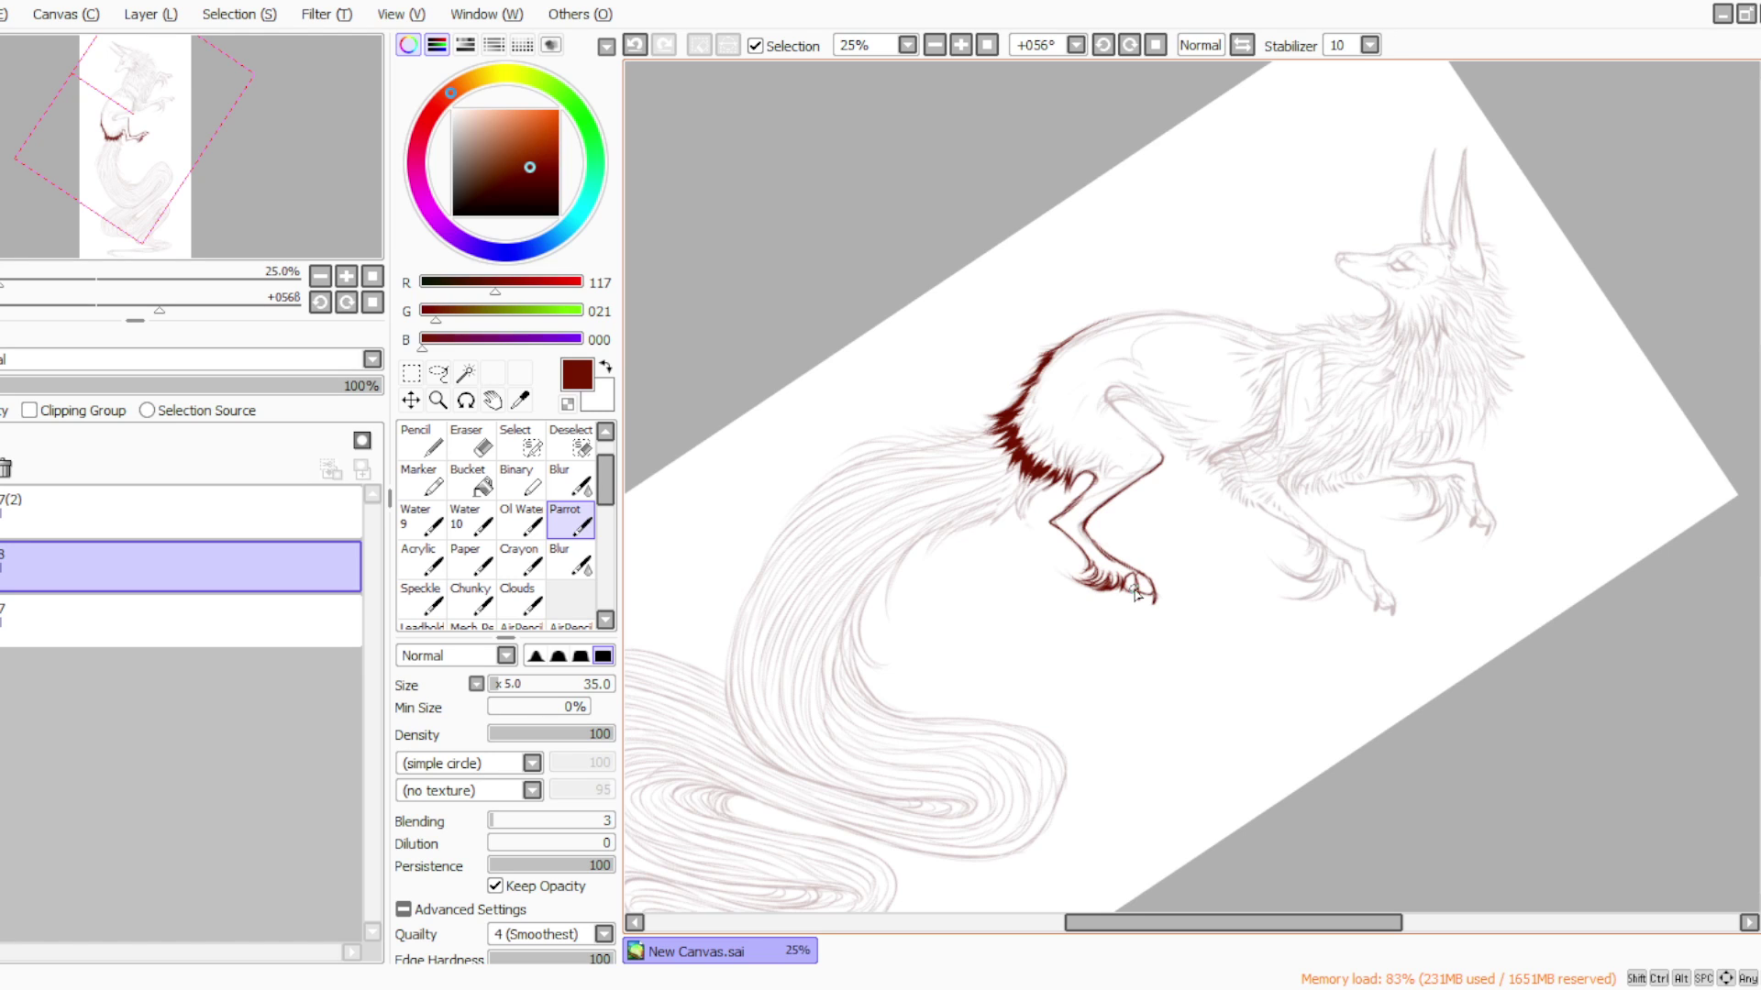
pyautogui.moveTo(1126, 394)
pyautogui.mouseDown()
pyautogui.moveTo(1119, 414)
pyautogui.moveTo(1163, 465)
pyautogui.mouseUp()
pyautogui.click(1154, 44)
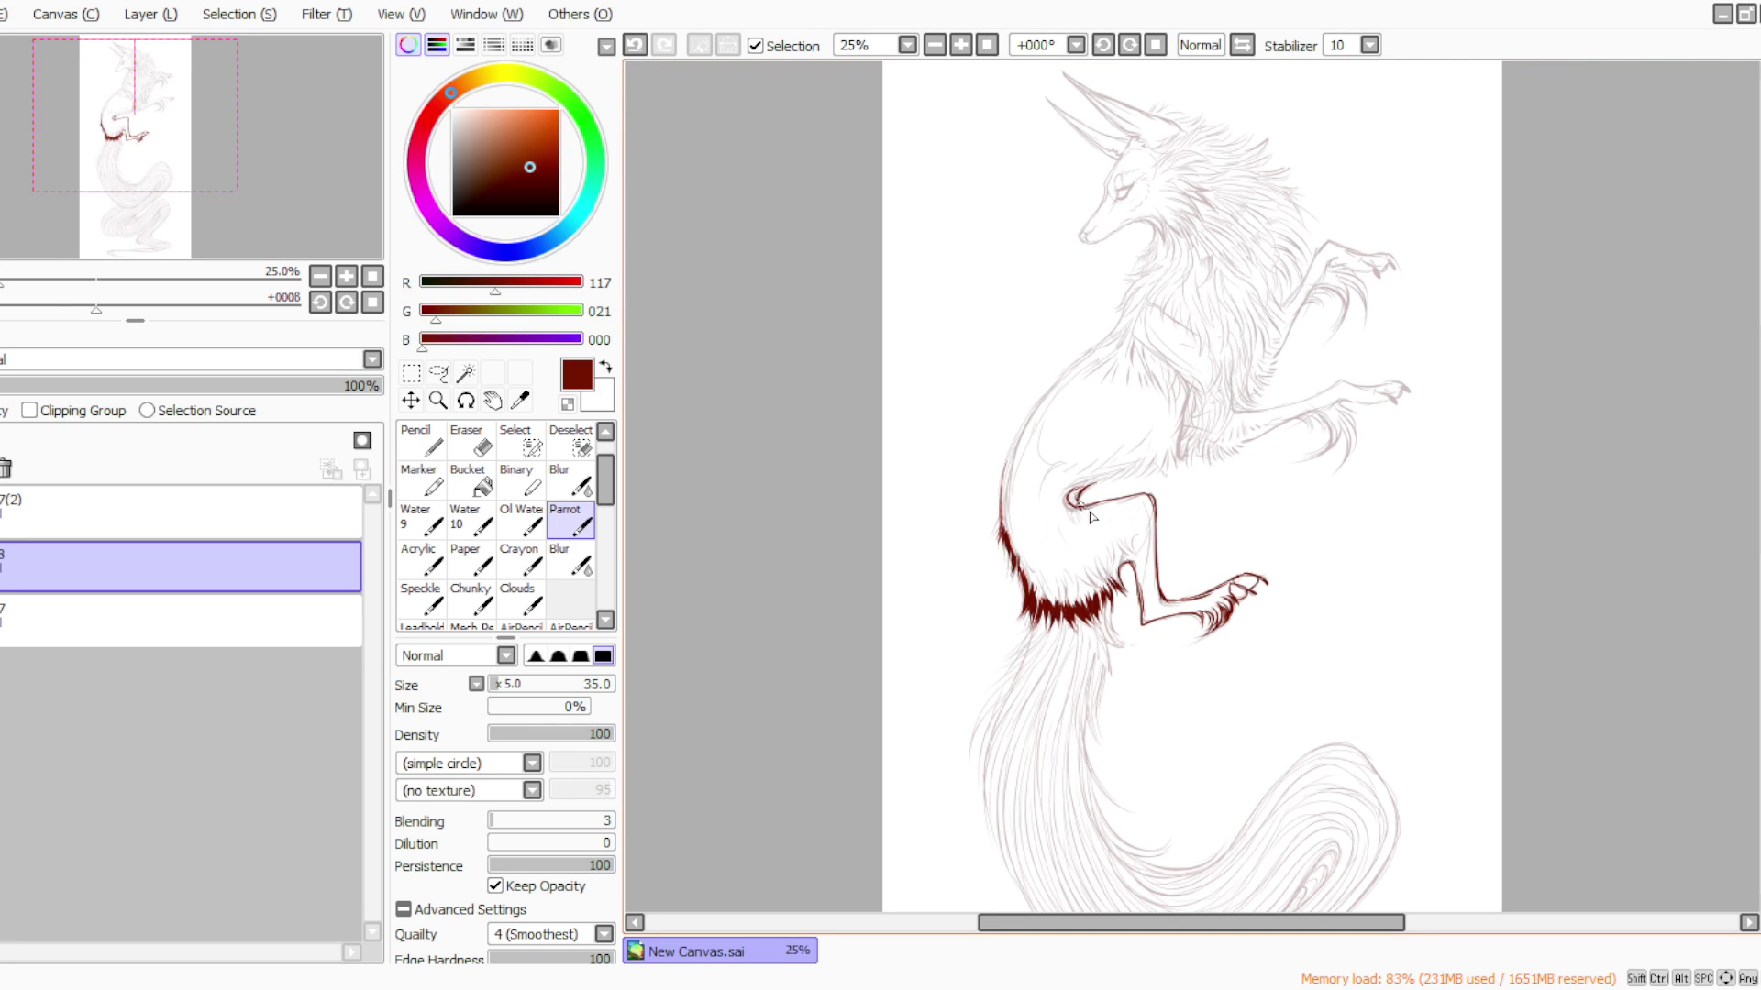
# Thicken the rump outline and ink rows of fur tufts across the rump and thigh
pyautogui.moveTo(1025, 417)
pyautogui.mouseDown()
pyautogui.moveTo(998, 505)
pyautogui.moveTo(1016, 439)
pyautogui.moveTo(1013, 609)
pyautogui.mouseUp()
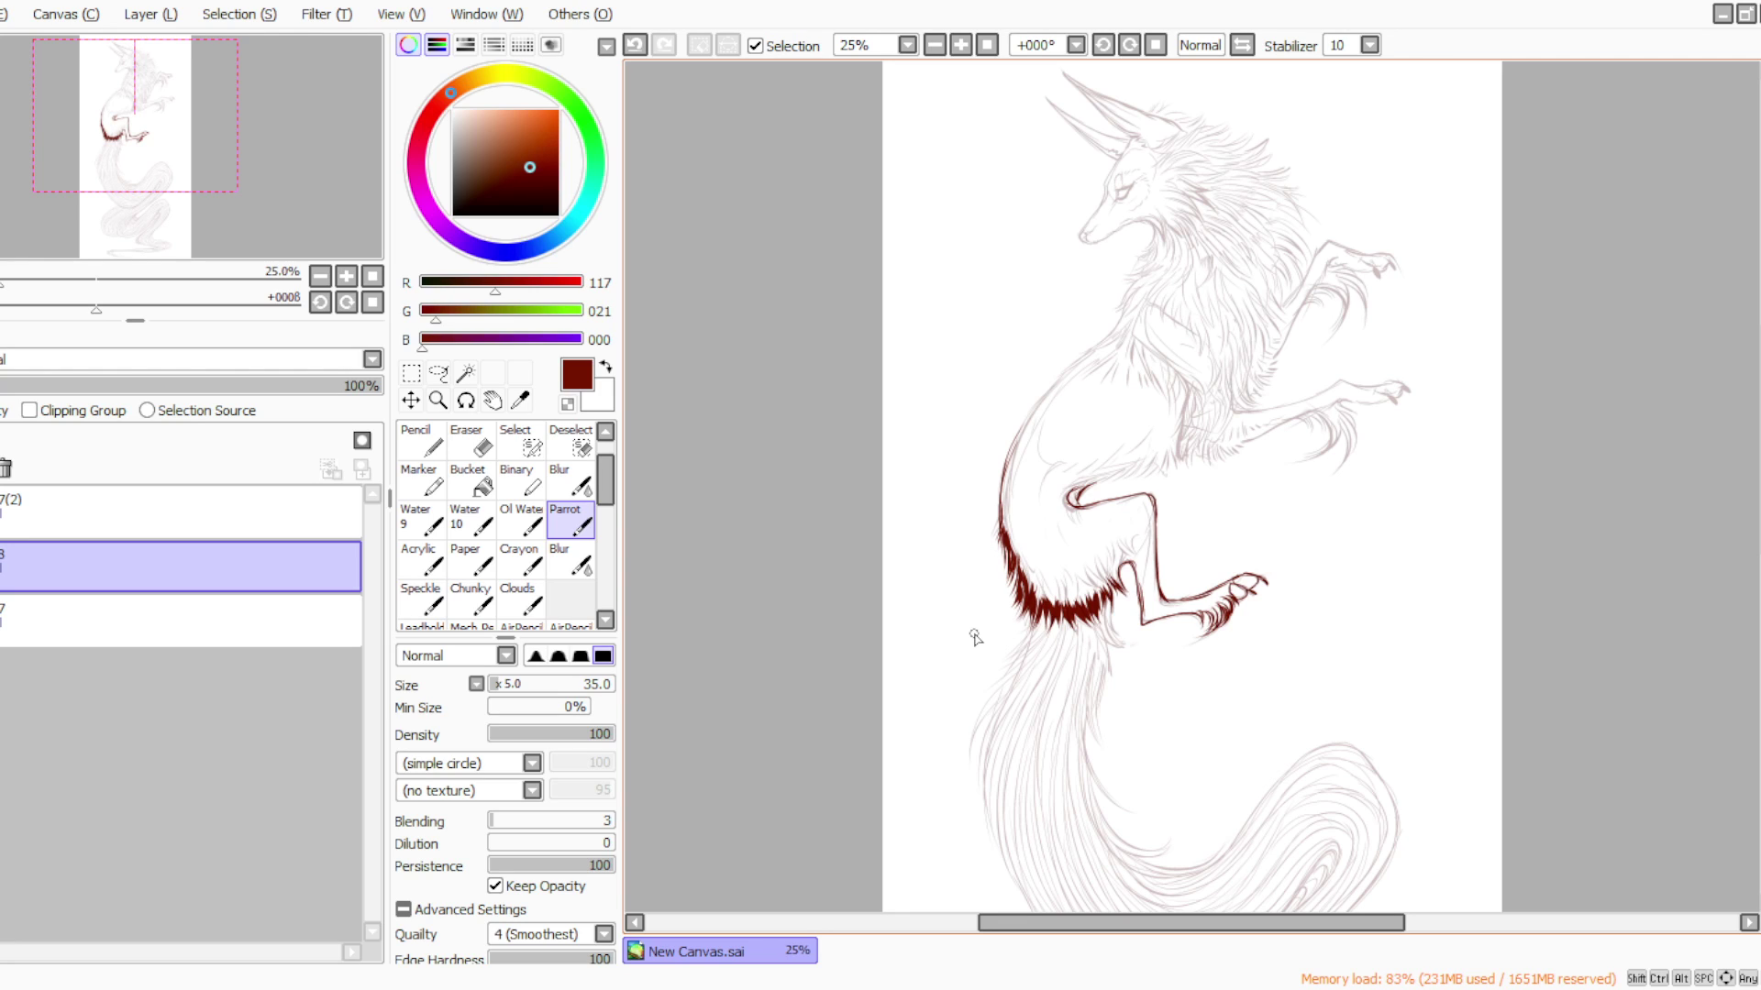
pyautogui.moveTo(1135, 537)
pyautogui.mouseDown()
pyautogui.moveTo(1123, 585)
pyautogui.moveTo(1102, 565)
pyautogui.moveTo(1110, 584)
pyautogui.moveTo(1080, 590)
pyautogui.moveTo(1095, 601)
pyautogui.moveTo(1072, 583)
pyautogui.moveTo(1072, 608)
pyautogui.moveTo(1033, 583)
pyautogui.mouseUp()
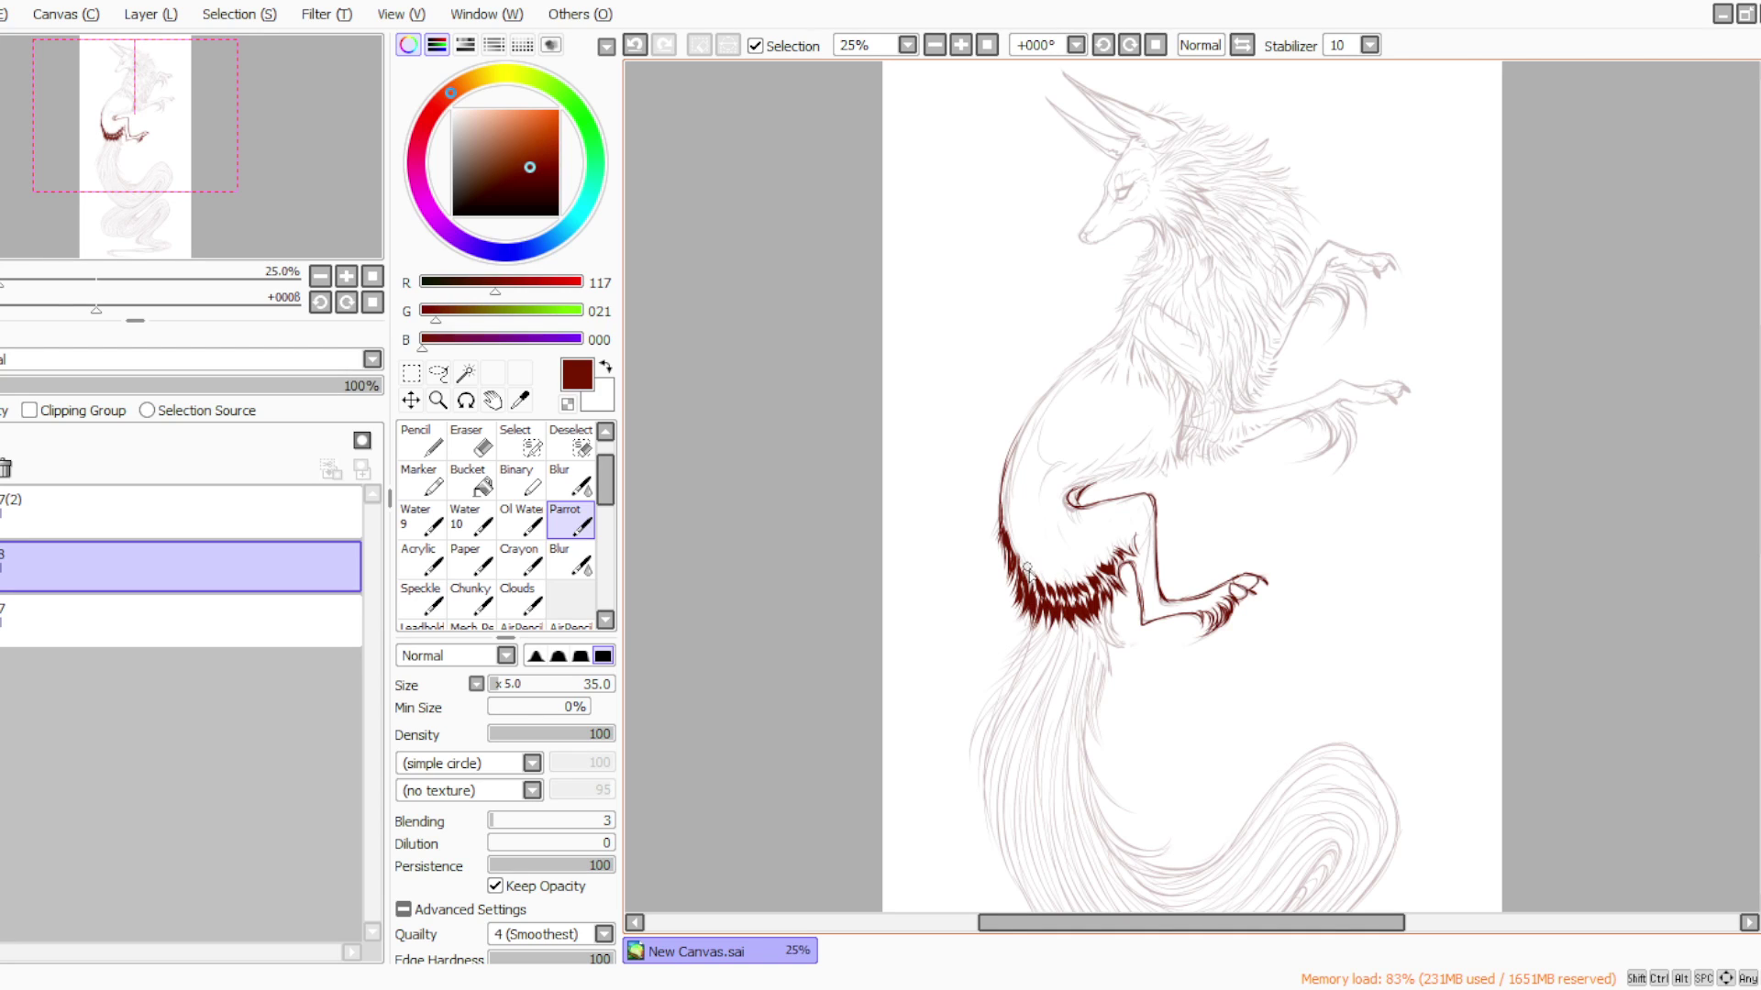
pyautogui.moveTo(1077, 496)
pyautogui.mouseDown()
pyautogui.moveTo(1064, 515)
pyautogui.moveTo(1093, 526)
pyautogui.moveTo(1064, 546)
pyautogui.moveTo(1054, 532)
pyautogui.moveTo(1055, 576)
pyautogui.moveTo(1037, 551)
pyautogui.moveTo(1036, 580)
pyautogui.moveTo(1031, 563)
pyautogui.moveTo(1017, 576)
pyautogui.mouseUp()
# Ink the body line behind the foreleg and the fur tufts along the chest, belly and shoulder
pyautogui.moveTo(1183, 375)
pyautogui.mouseDown()
pyautogui.moveTo(1176, 456)
pyautogui.moveTo(1178, 435)
pyautogui.moveTo(1247, 448)
pyautogui.moveTo(1224, 465)
pyautogui.moveTo(1180, 447)
pyautogui.mouseUp()
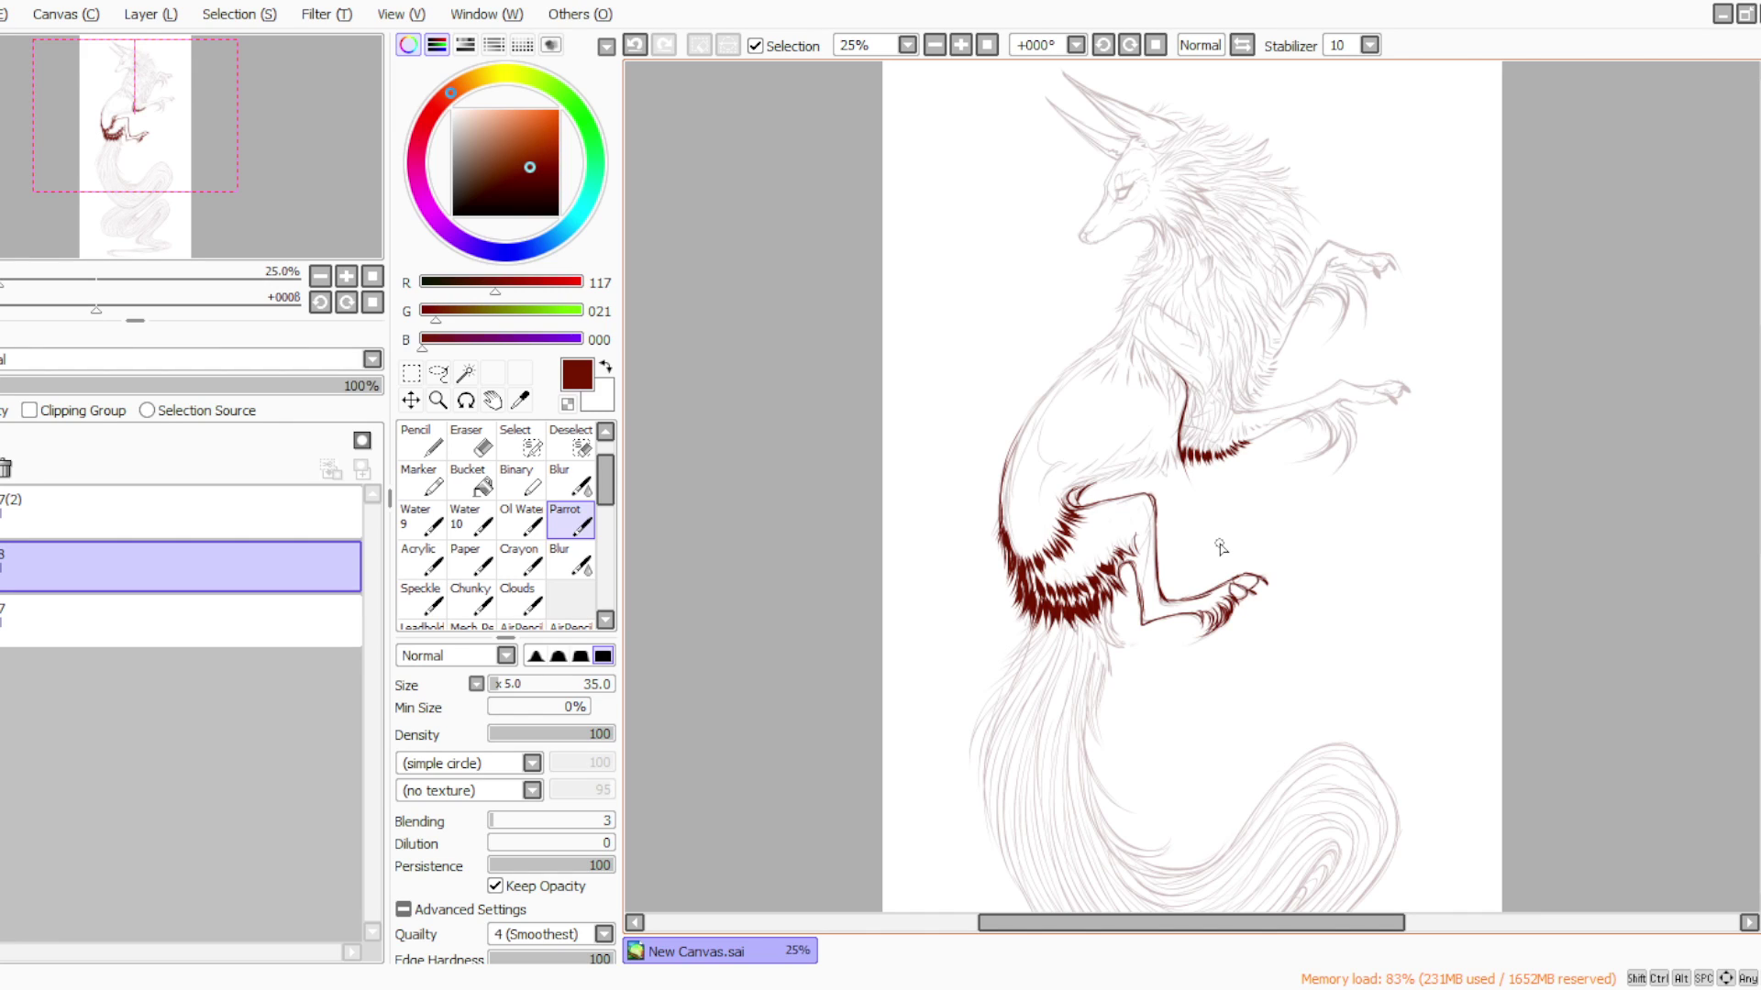
pyautogui.click(633, 46)
pyautogui.moveTo(1178, 450)
pyautogui.mouseDown()
pyautogui.moveTo(1158, 452)
pyautogui.moveTo(1148, 478)
pyautogui.moveTo(1146, 456)
pyautogui.moveTo(1139, 475)
pyautogui.moveTo(1152, 460)
pyautogui.moveTo(1107, 486)
pyautogui.moveTo(1117, 466)
pyautogui.moveTo(1103, 472)
pyautogui.moveTo(1073, 501)
pyautogui.moveTo(1074, 538)
pyautogui.mouseUp()
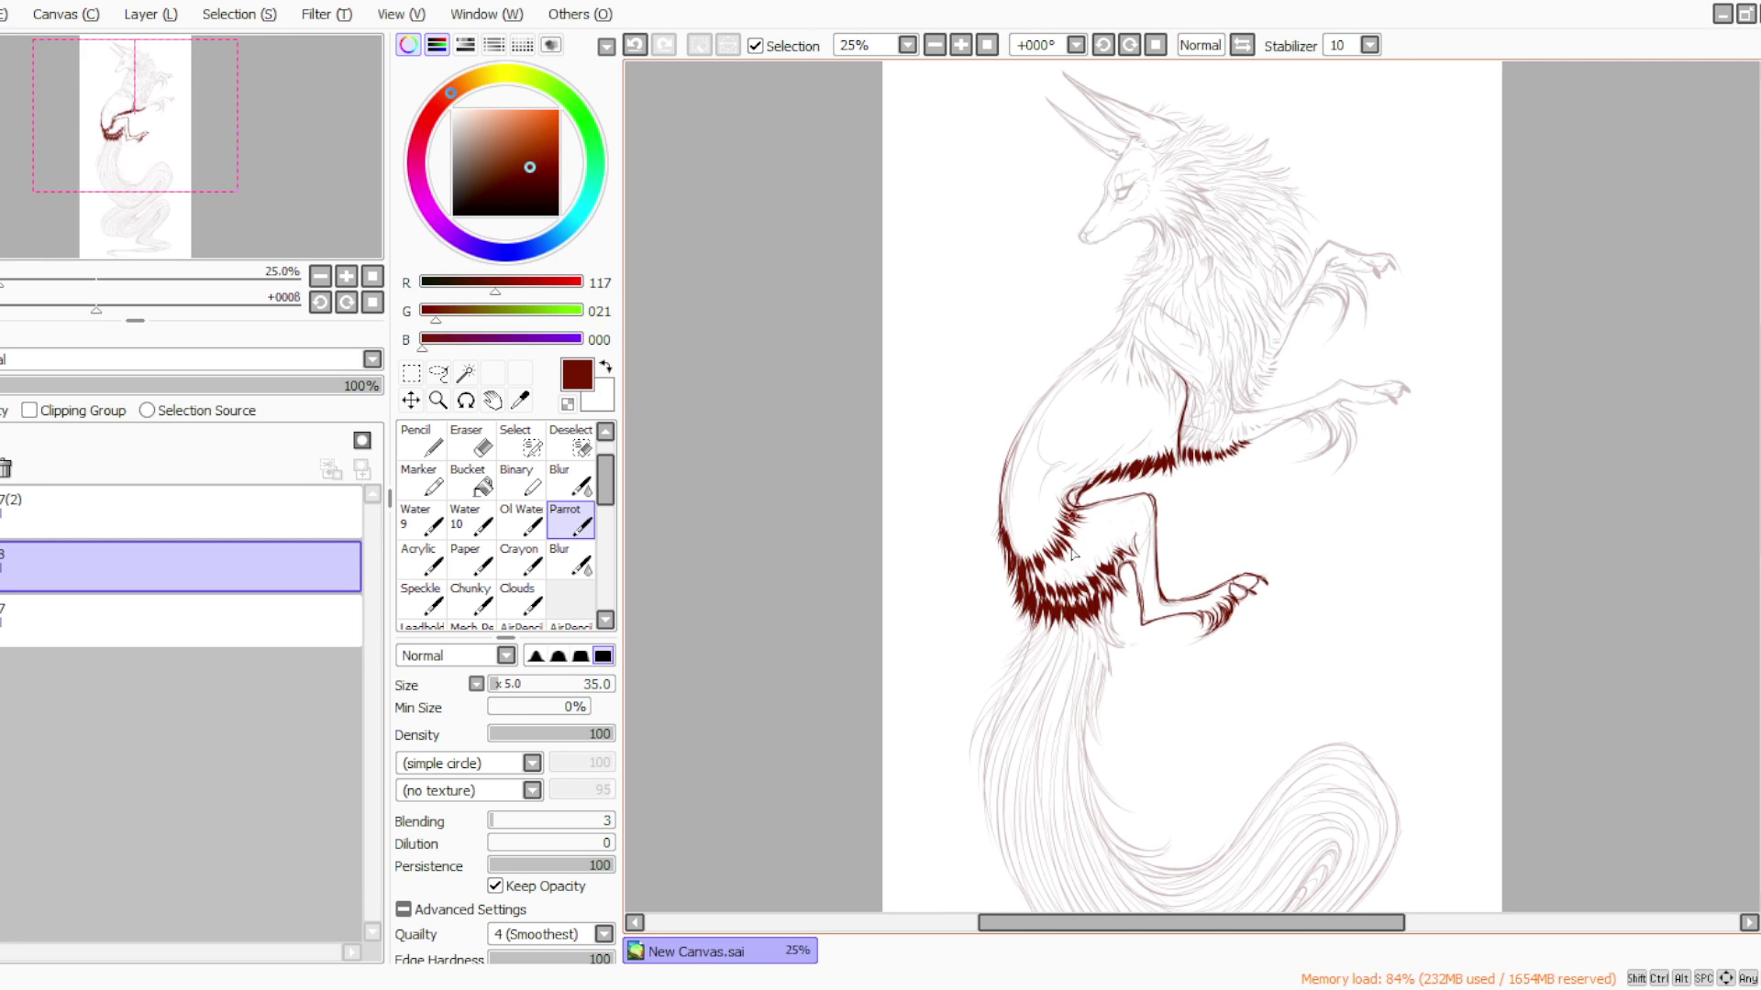
pyautogui.moveTo(1131, 332)
pyautogui.mouseDown()
pyautogui.moveTo(1139, 369)
pyautogui.moveTo(1145, 353)
pyautogui.moveTo(1163, 374)
pyautogui.moveTo(1121, 358)
pyautogui.moveTo(1126, 332)
pyautogui.moveTo(1105, 346)
pyautogui.moveTo(1122, 317)
pyautogui.mouseUp()
# Ink the fox's back outline from the shoulder down to the rump and darken the fur where it ends
pyautogui.click(1104, 45)
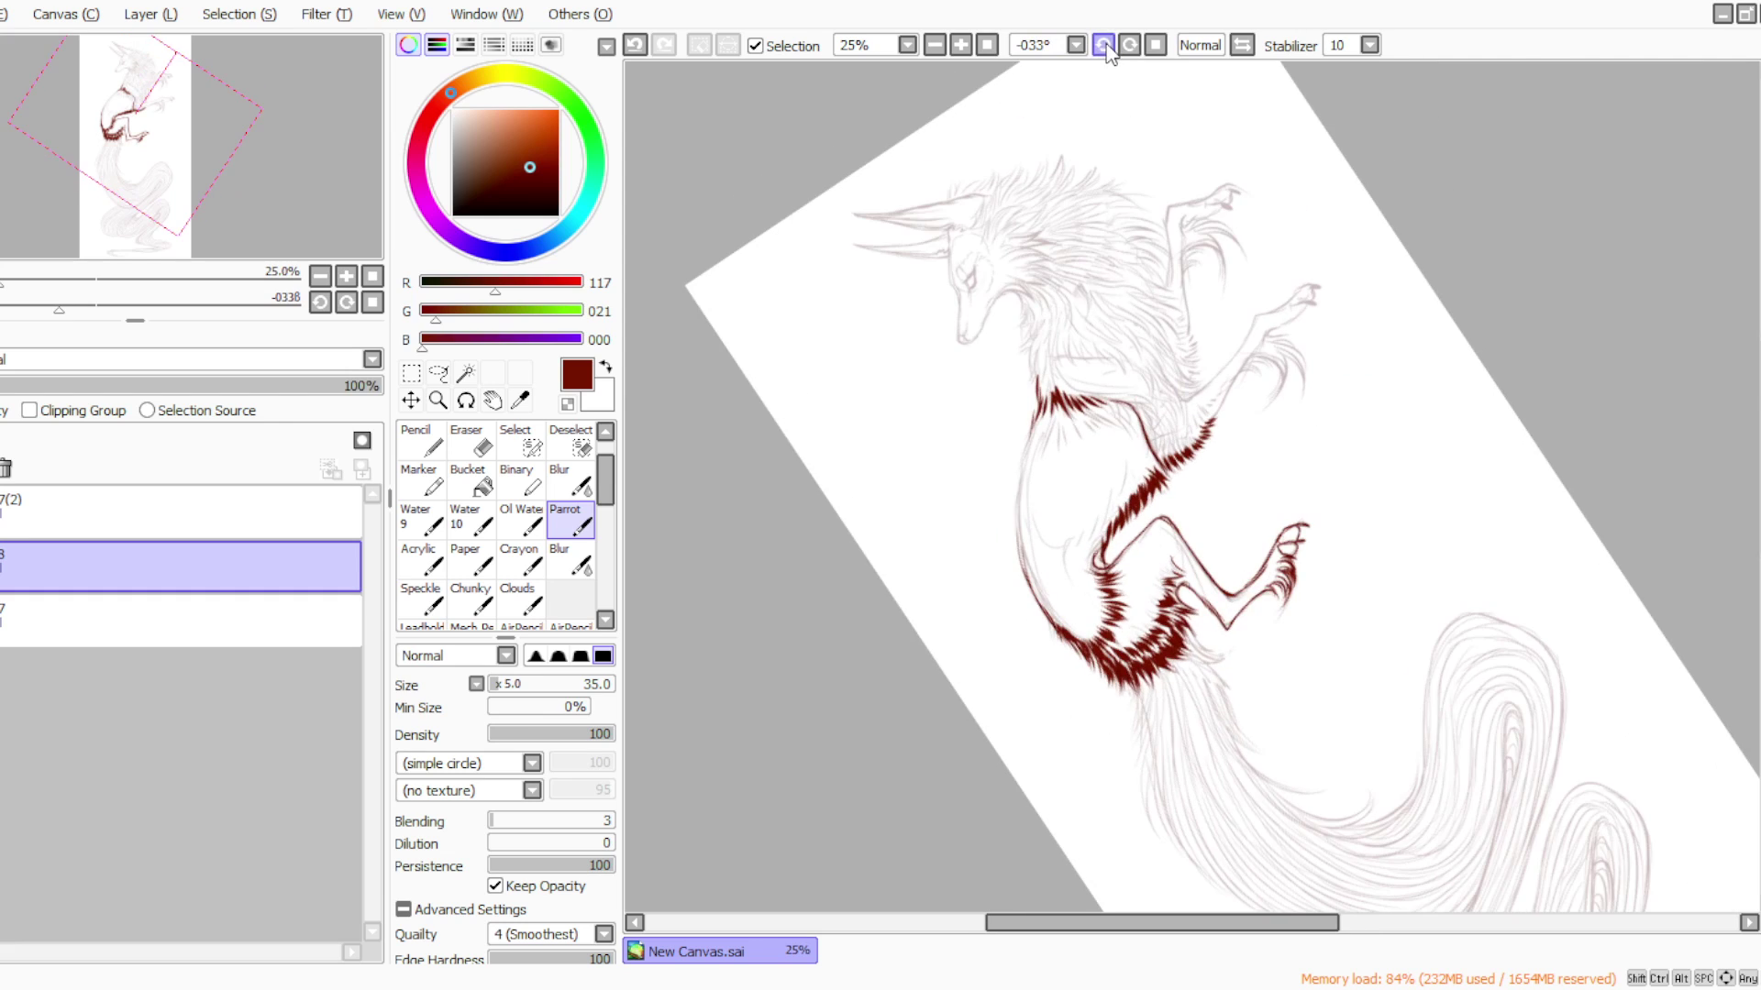
pyautogui.moveTo(1037, 399); pyautogui.dragTo(1018, 513)
pyautogui.moveTo(1031, 431); pyautogui.dragTo(1035, 590)
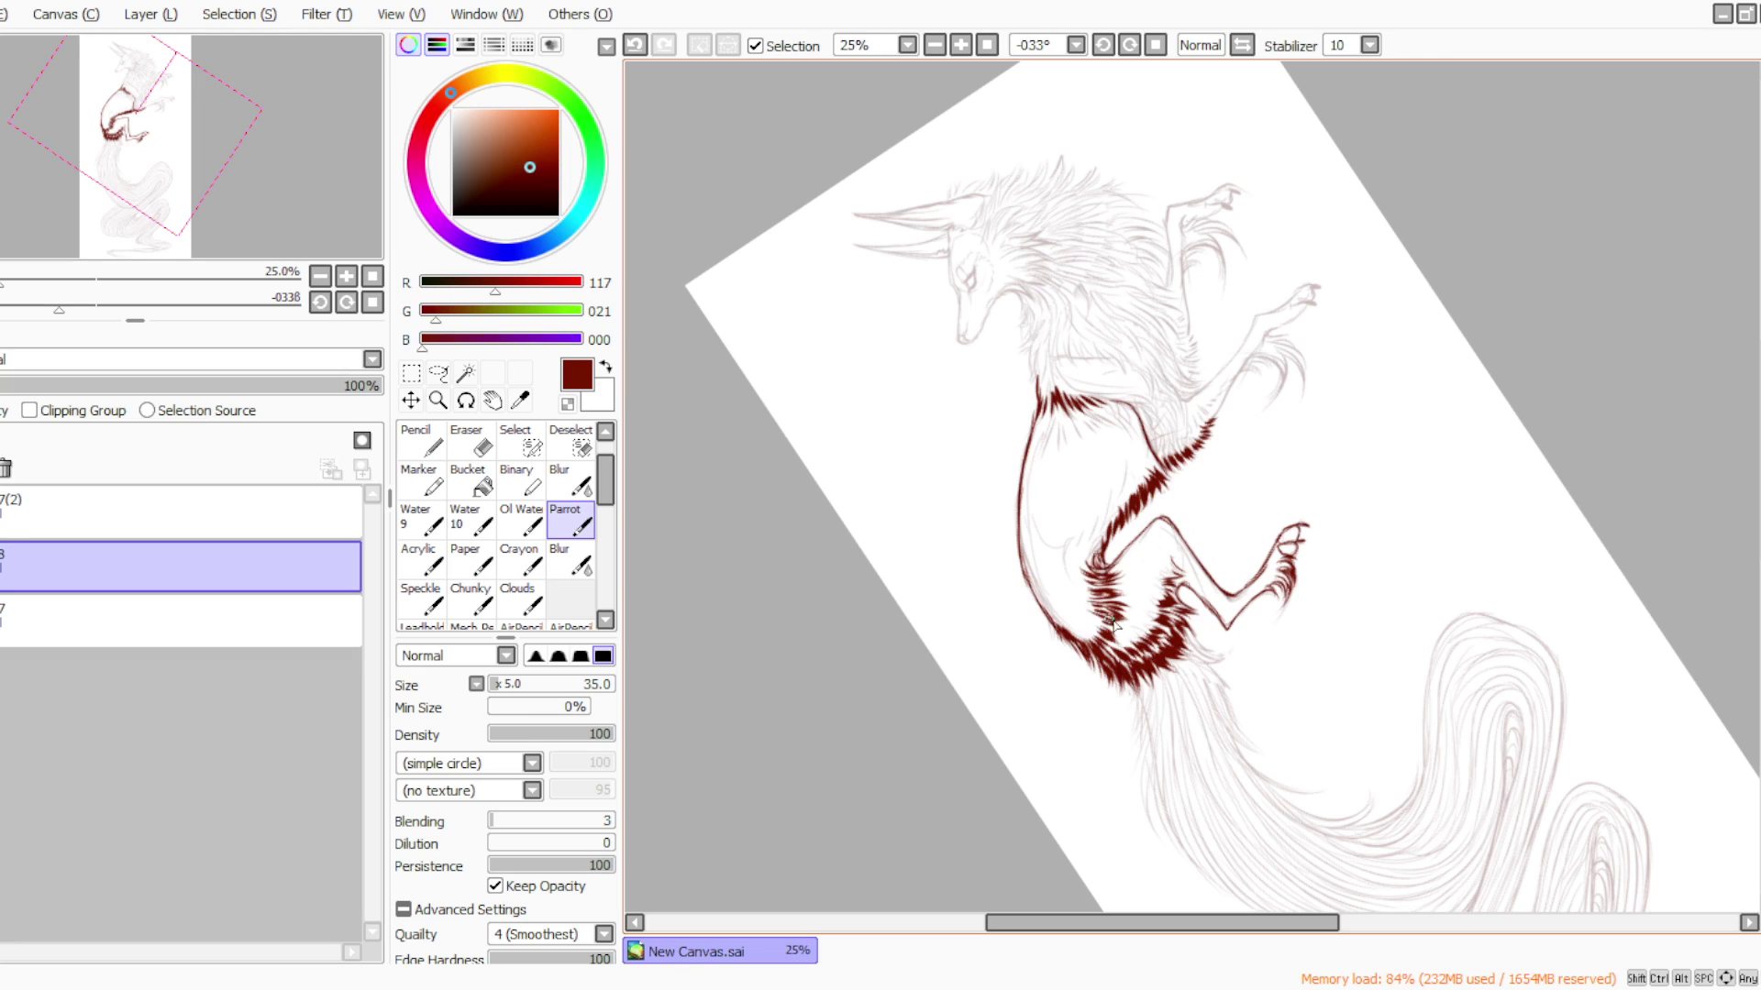
pyautogui.moveTo(1082, 629); pyautogui.dragTo(1096, 651)
pyautogui.hotkey('alt', 'Tab')
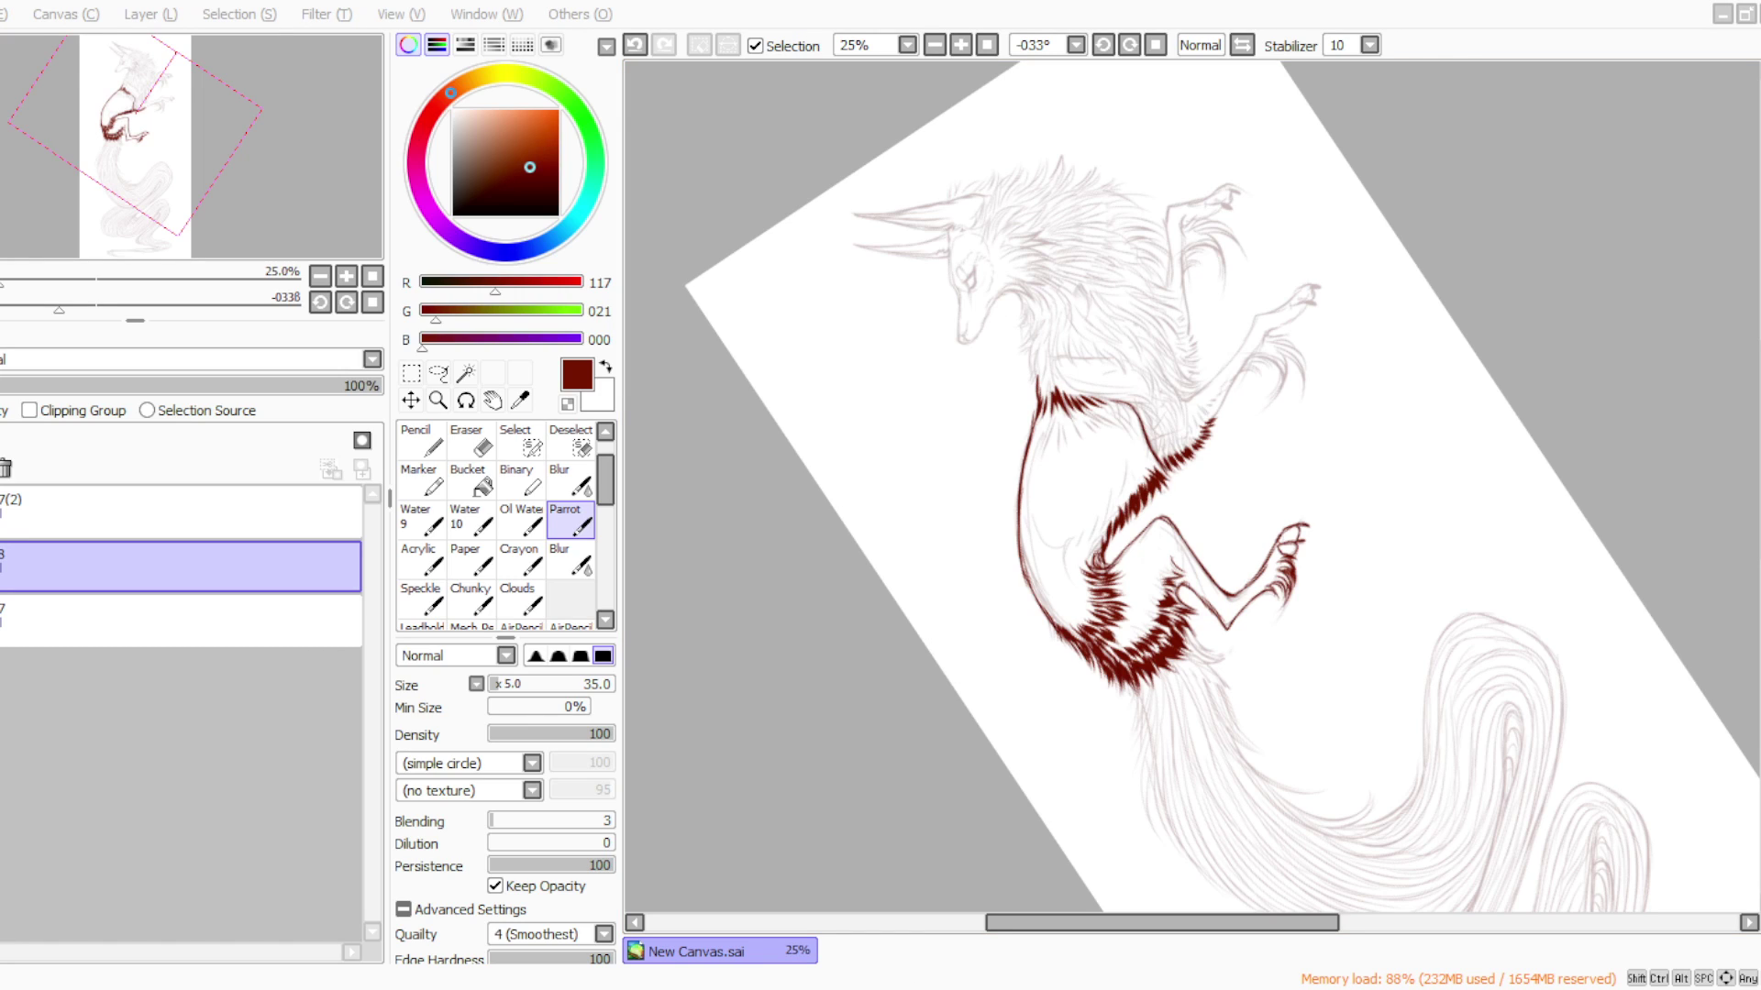
pyautogui.hotkey('alt', 'Tab')
# Fill the gap between the thigh and rump with more dark red fur tufts
pyautogui.press('Delete')
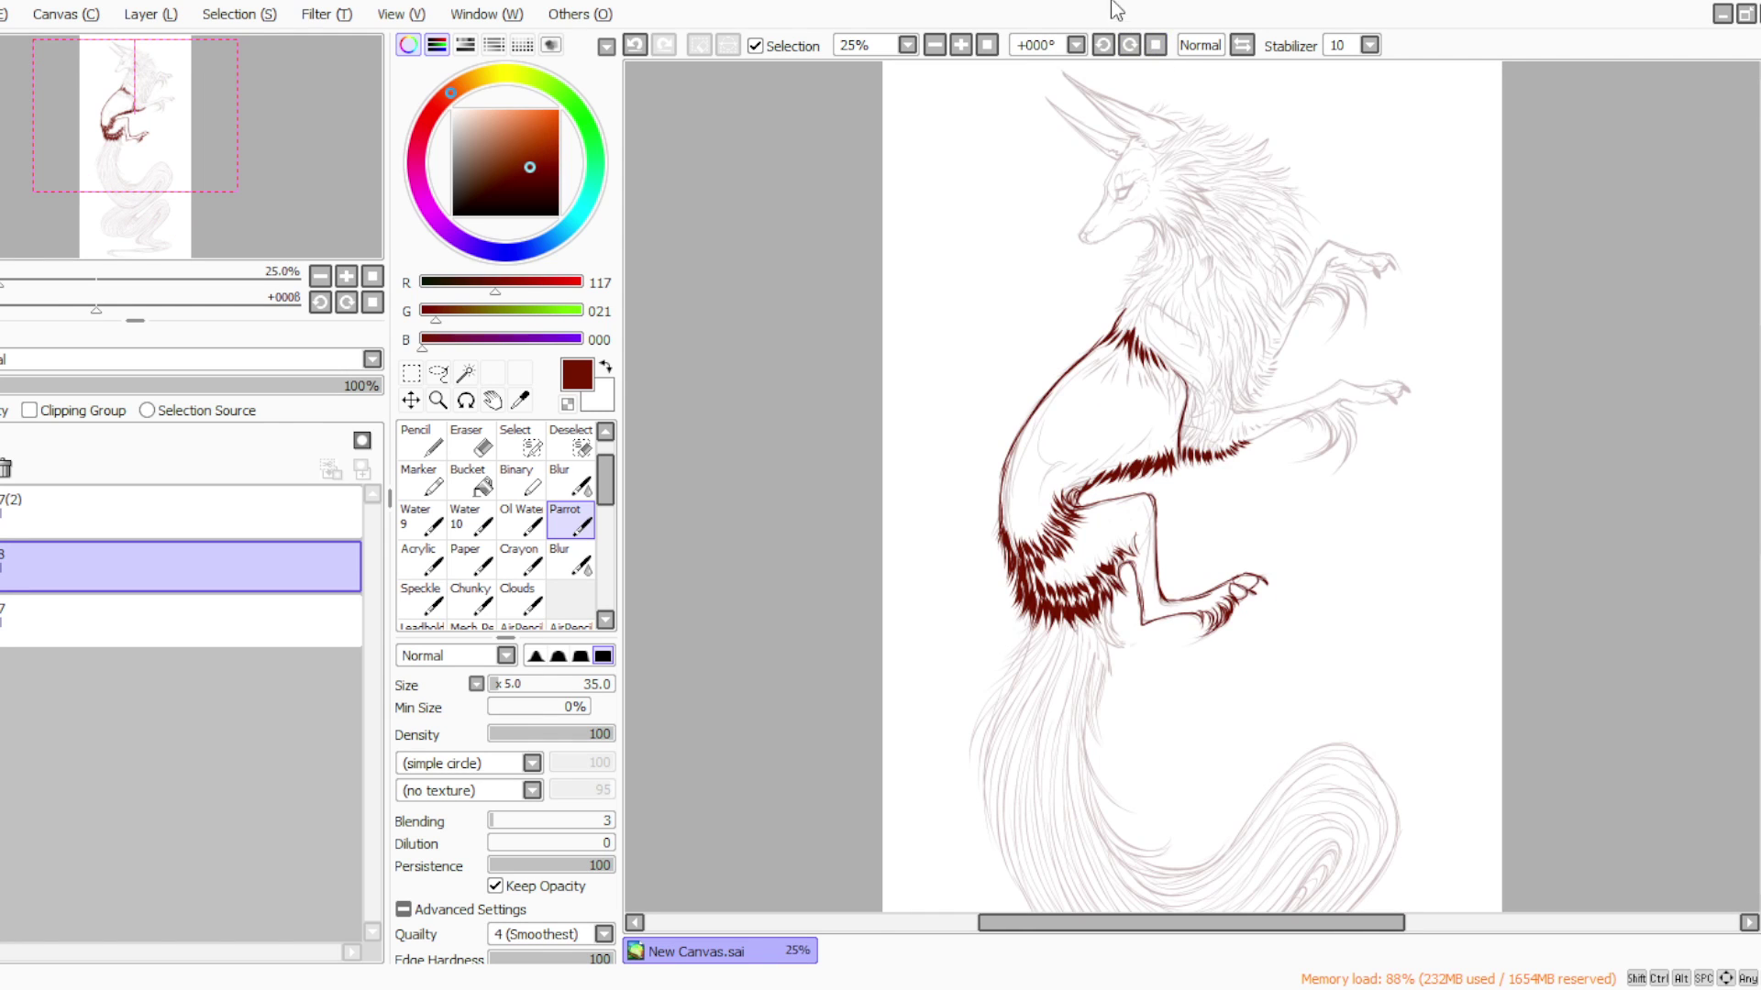
pyautogui.click(1130, 45)
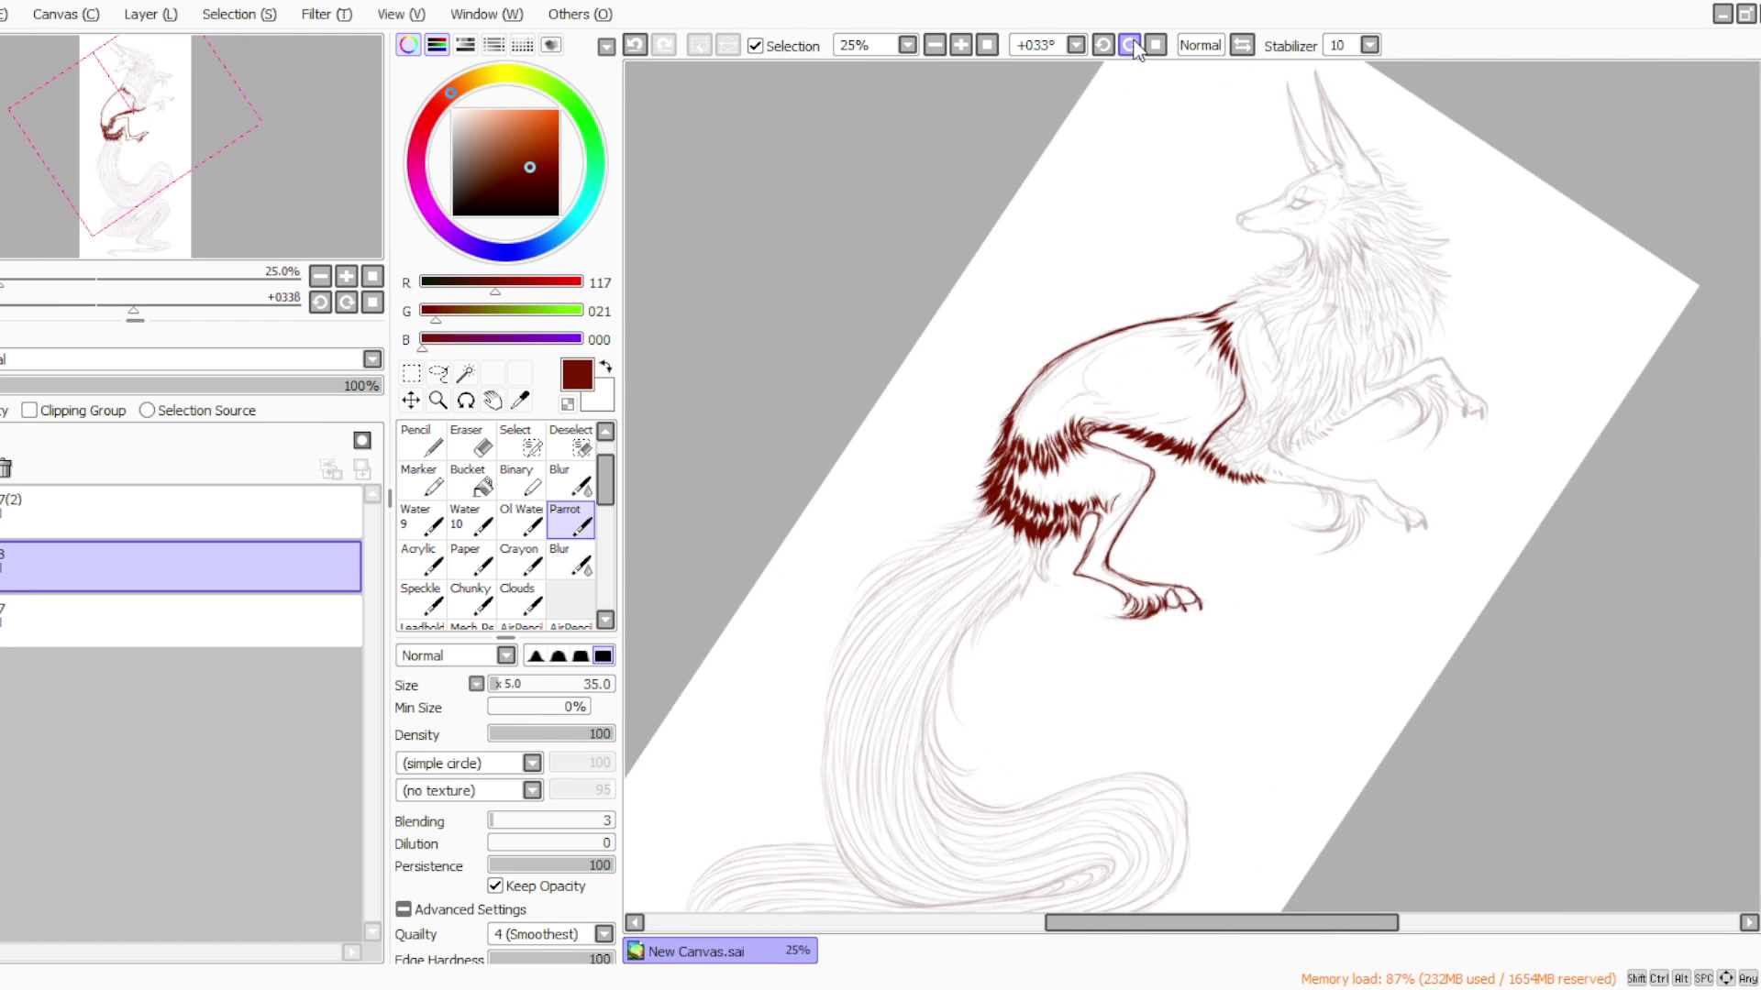
pyautogui.moveTo(1150, 387)
pyautogui.mouseDown()
pyautogui.moveTo(1158, 403)
pyautogui.moveTo(1113, 400)
pyautogui.mouseUp()
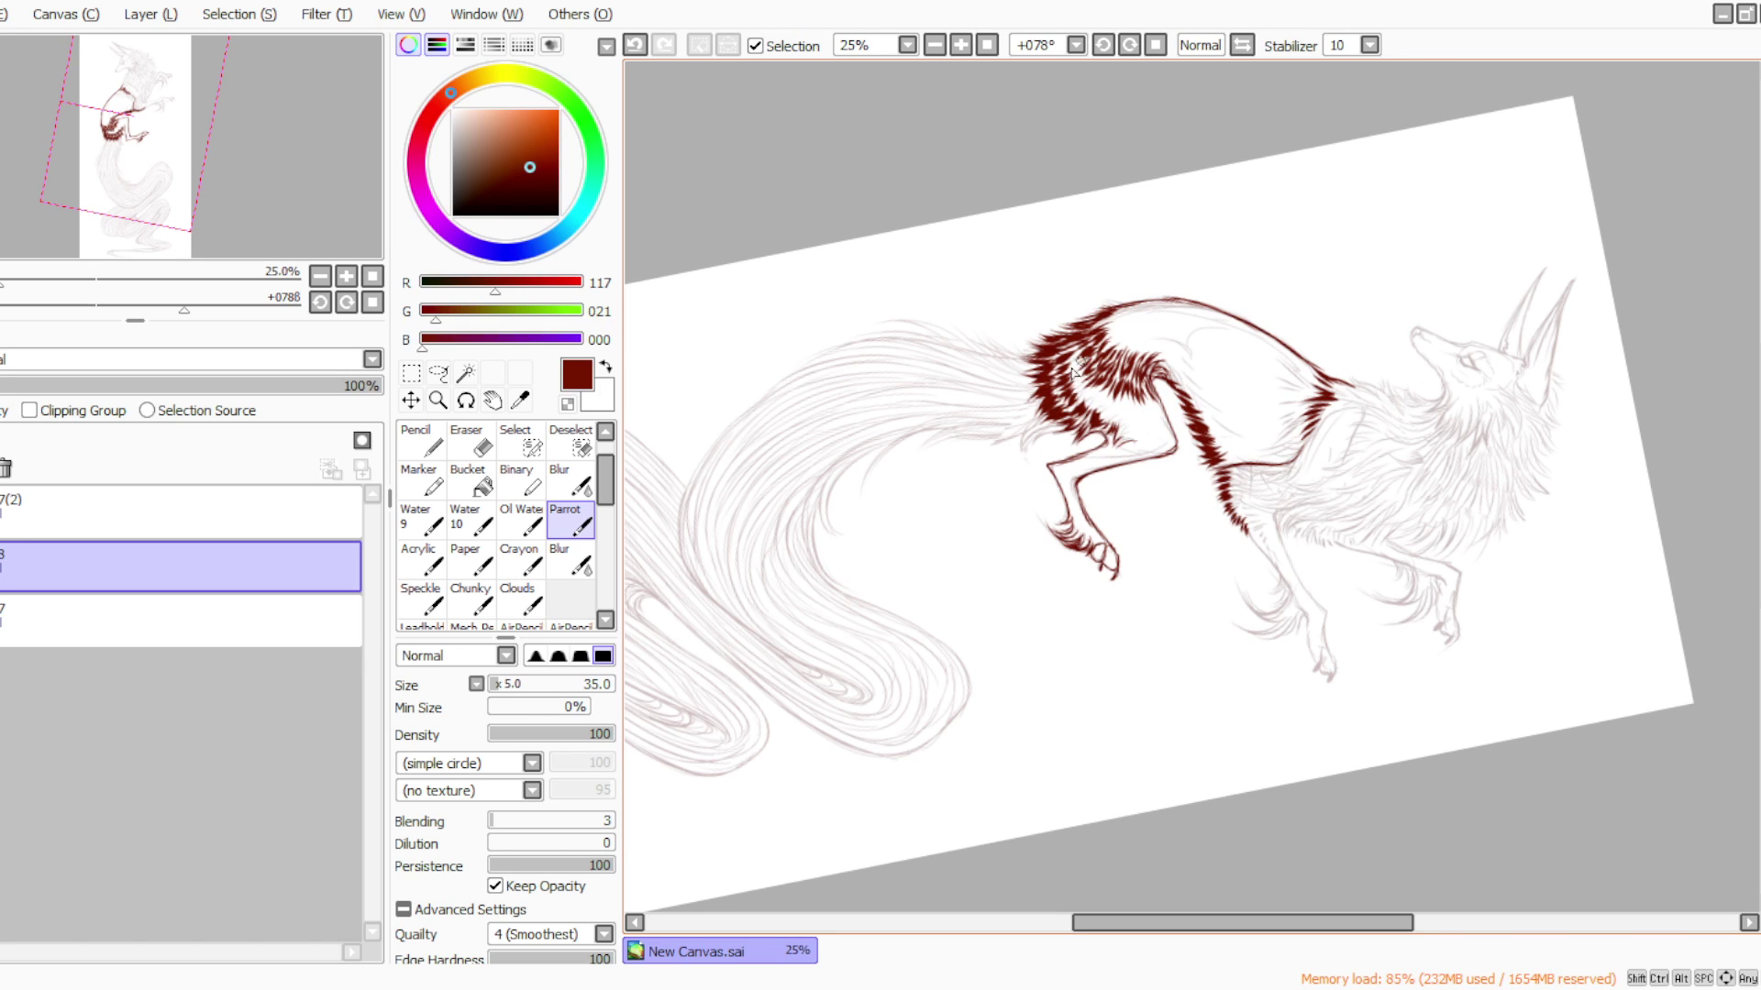
pyautogui.click(1155, 45)
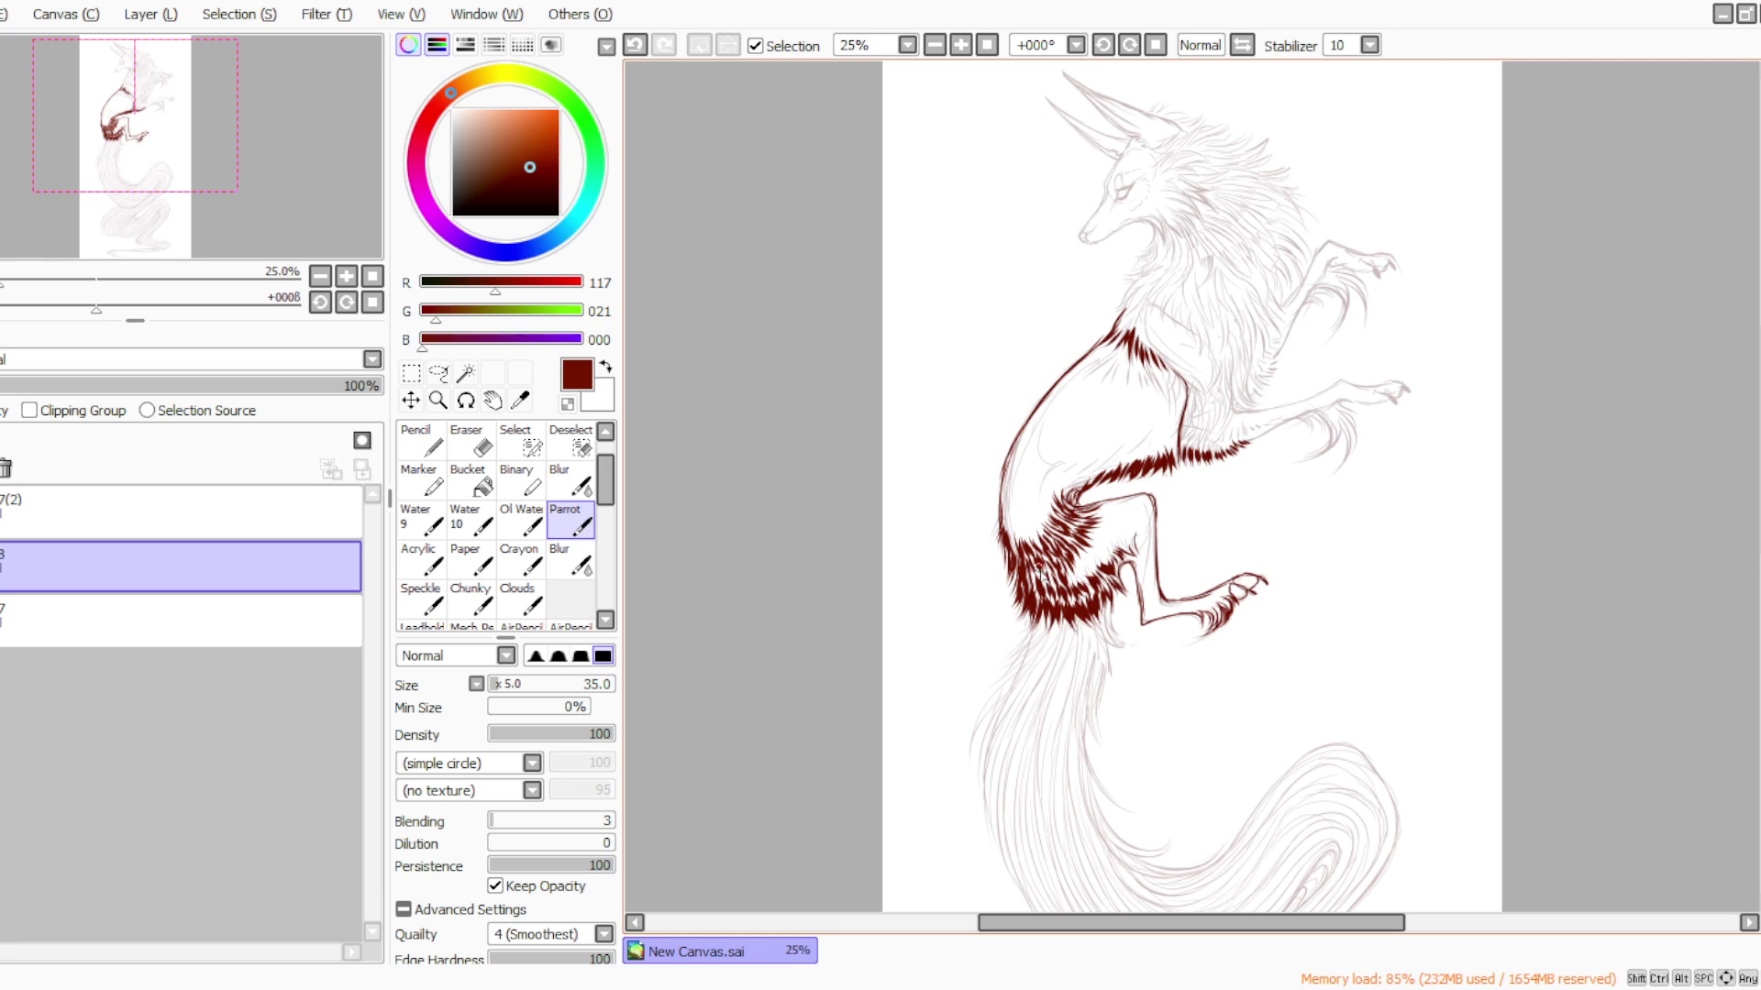
# Ink long tapering hair strands along the inner edge of the tail base, beside the hind leg
pyautogui.scroll(-3, 1564, 463)
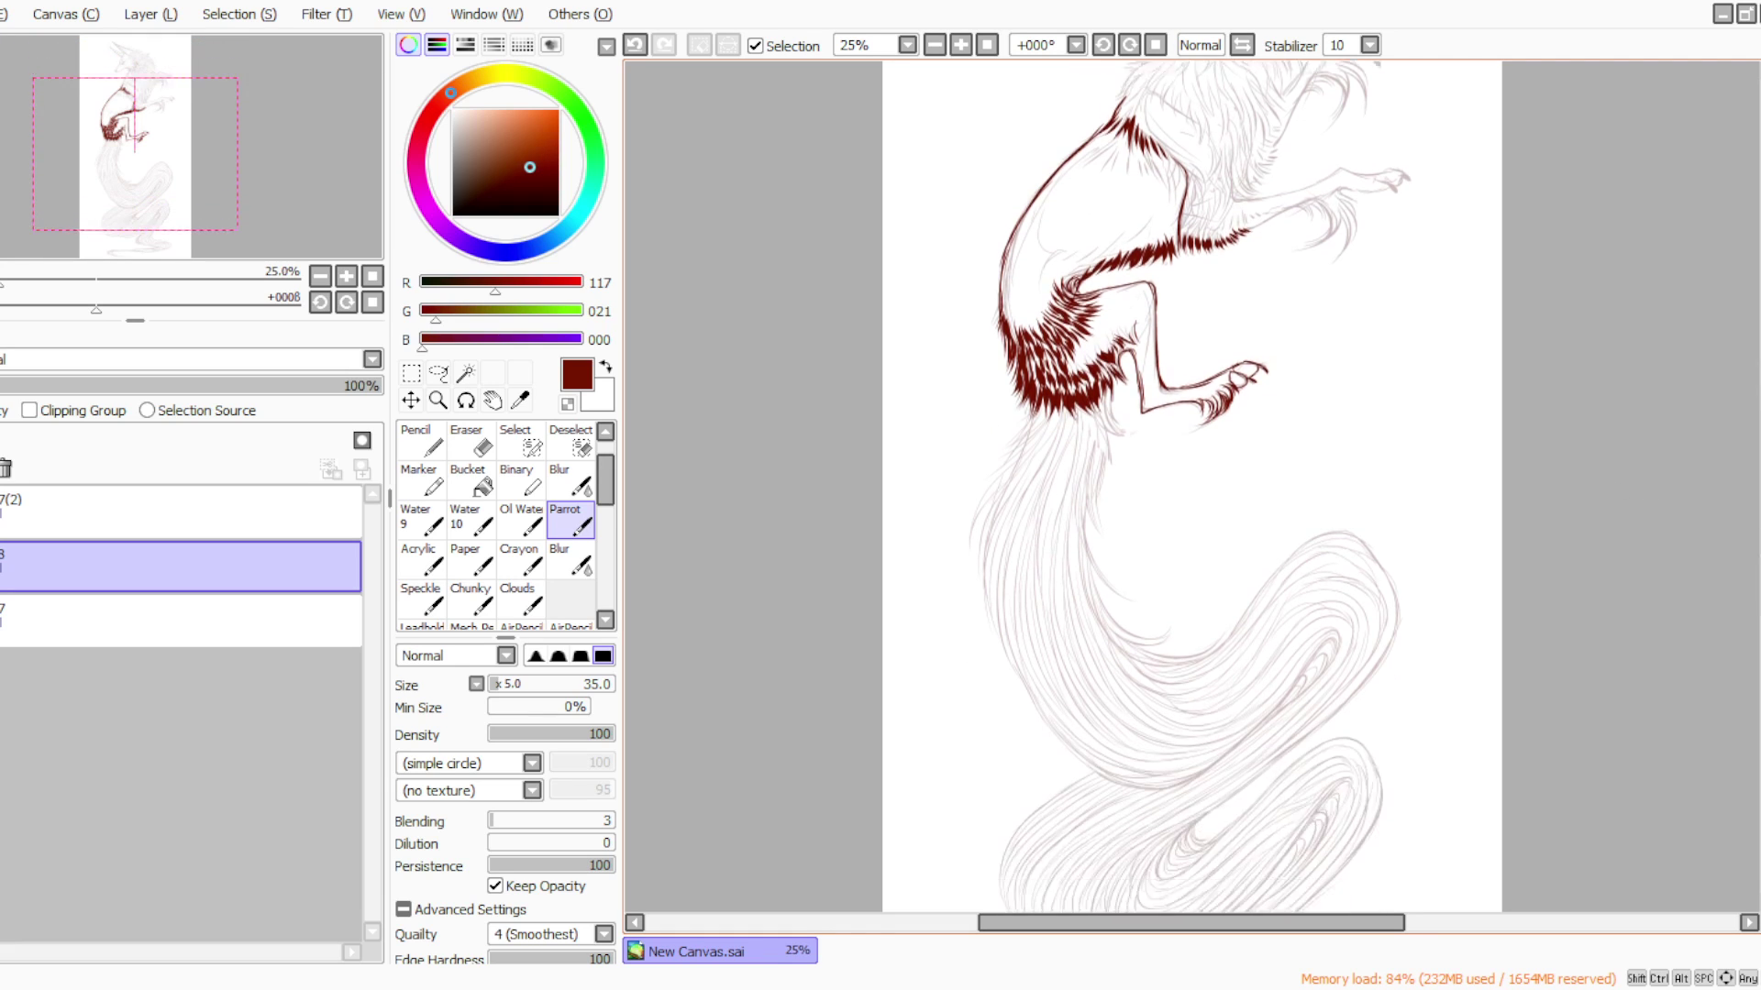
pyautogui.moveTo(1111, 332)
pyautogui.mouseDown()
pyautogui.moveTo(1128, 369)
pyautogui.moveTo(1097, 350)
pyautogui.moveTo(1111, 393)
pyautogui.moveTo(1093, 349)
pyautogui.moveTo(1099, 418)
pyautogui.moveTo(1084, 343)
pyautogui.moveTo(1104, 397)
pyautogui.moveTo(1083, 349)
pyautogui.moveTo(1105, 438)
pyautogui.mouseUp()
pyautogui.moveTo(1091, 362); pyautogui.dragTo(1105, 484)
pyautogui.moveTo(1089, 401); pyautogui.dragTo(1098, 481)
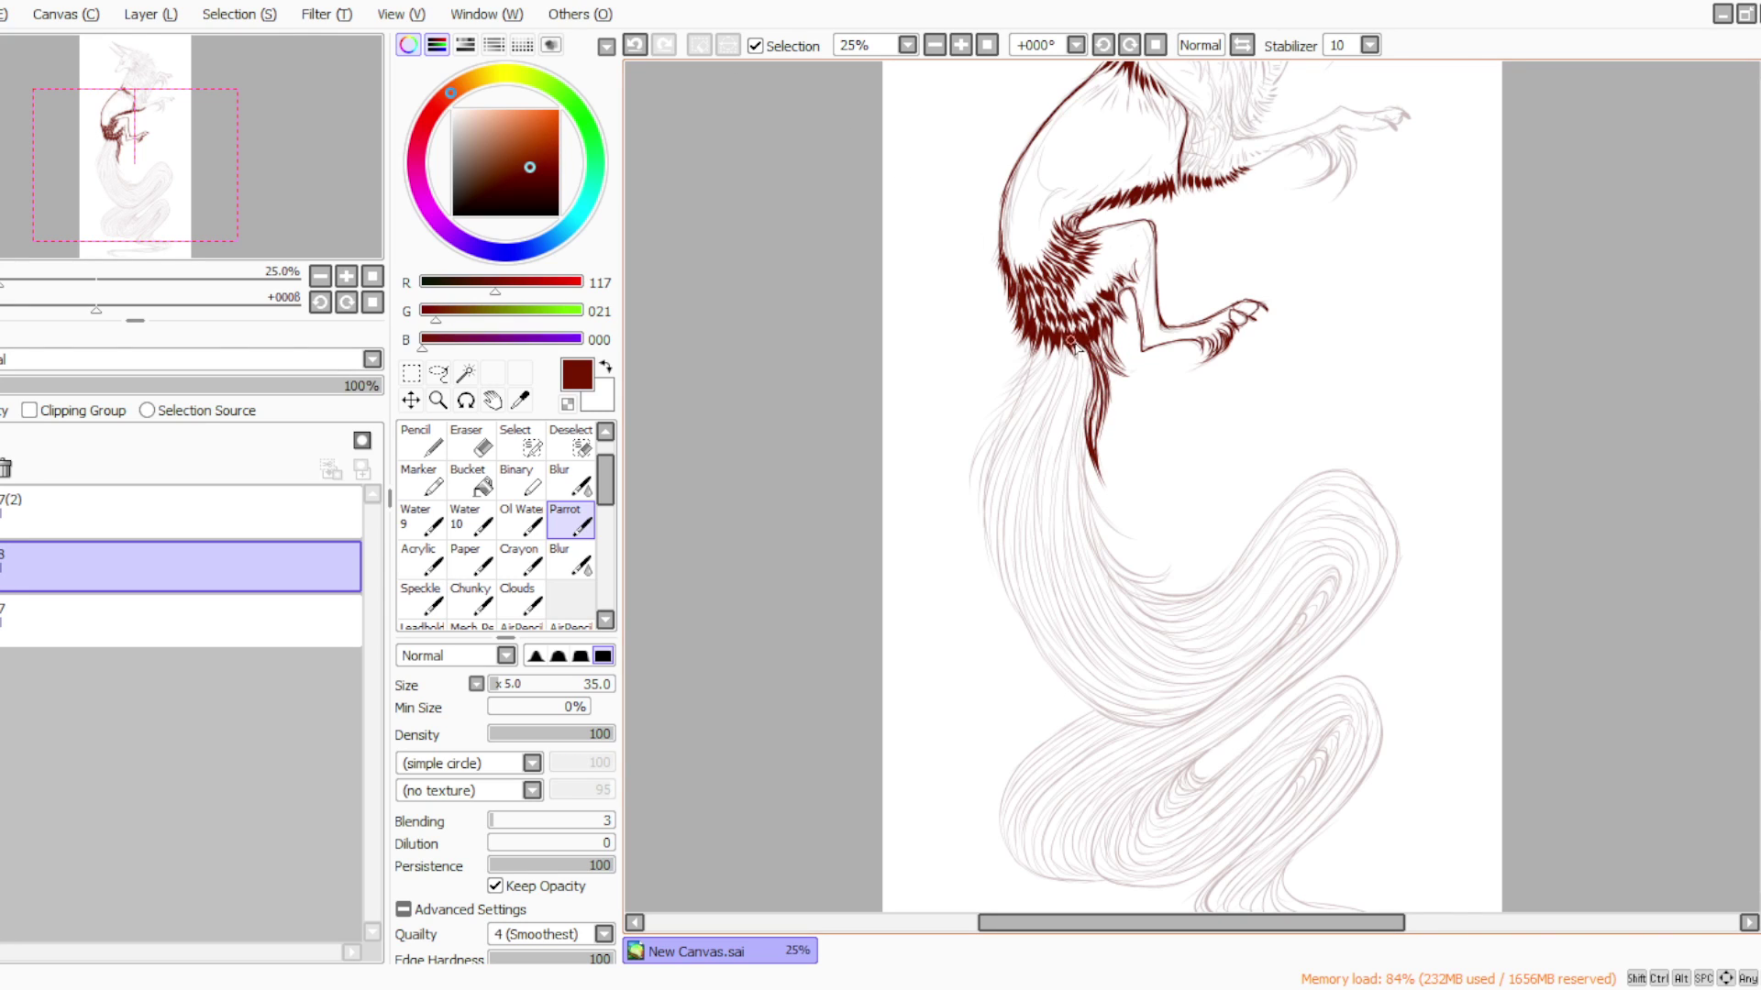
# Ink long tapering dark red hair strands along the outer edge of the tail base, below the rump
pyautogui.click(1103, 45)
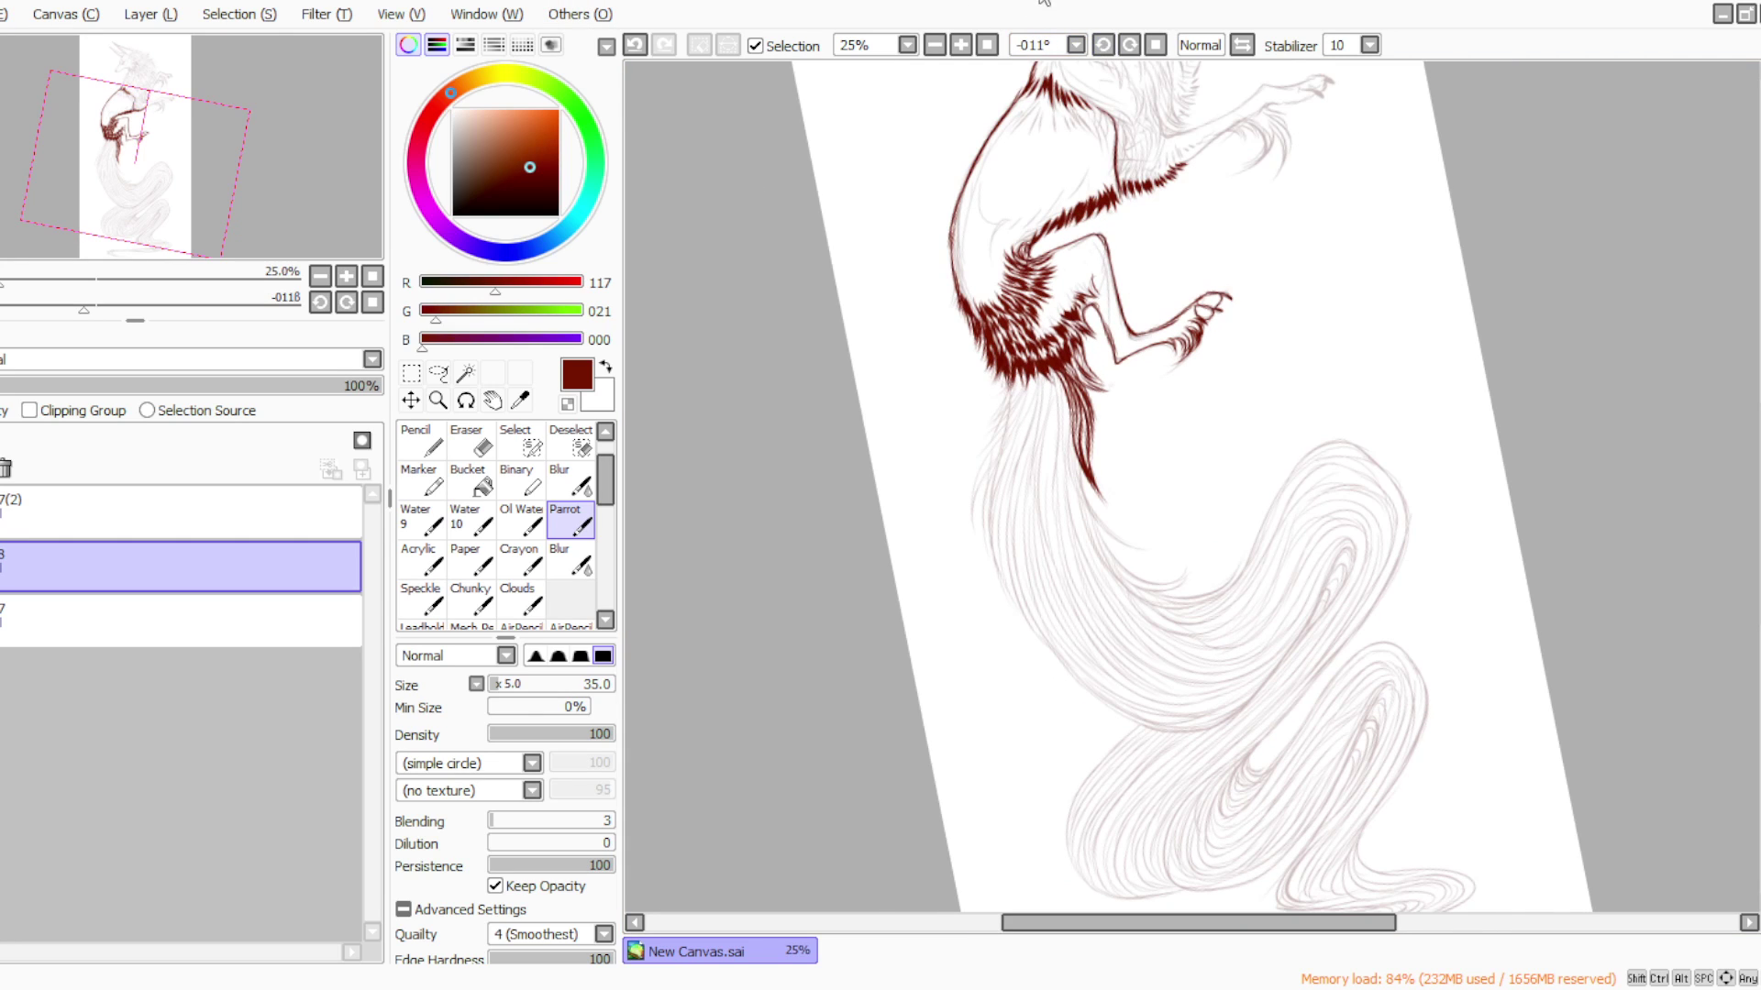
pyautogui.moveTo(1012, 384)
pyautogui.mouseDown()
pyautogui.moveTo(981, 427)
pyautogui.moveTo(998, 438)
pyautogui.moveTo(973, 504)
pyautogui.mouseUp()
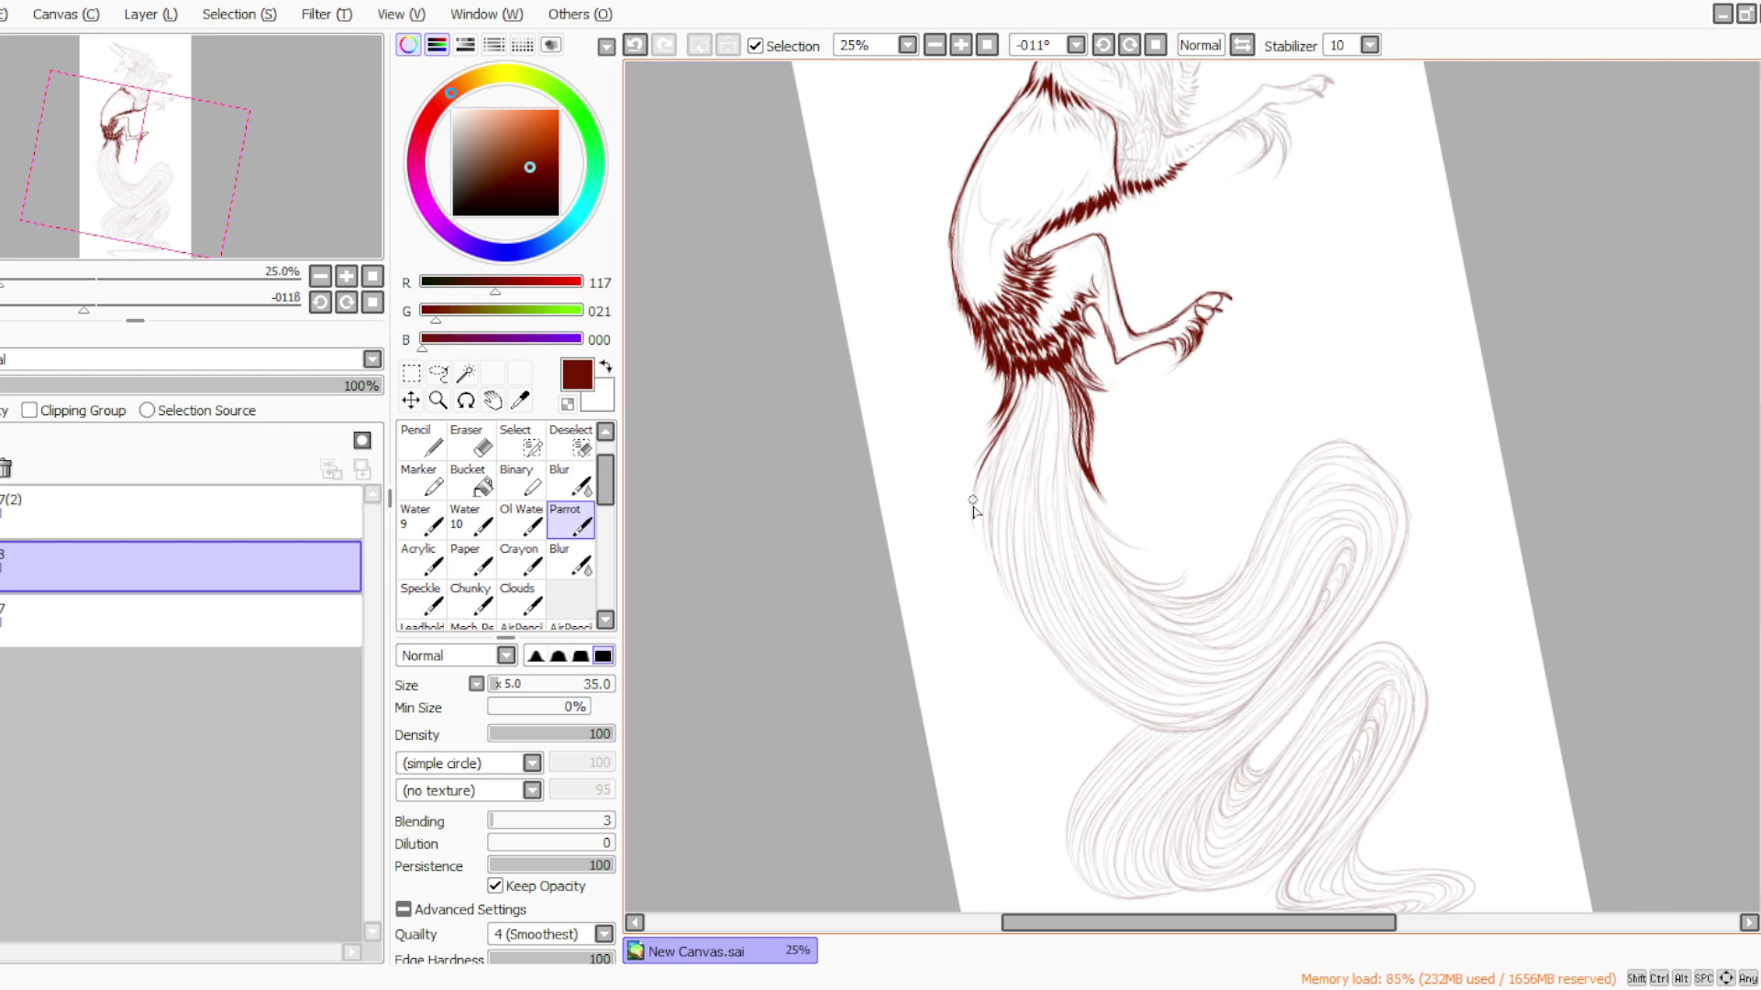
pyautogui.moveTo(1025, 376); pyautogui.dragTo(981, 518)
pyautogui.moveTo(1026, 417); pyautogui.dragTo(986, 545)
pyautogui.moveTo(999, 463); pyautogui.dragTo(1007, 576)
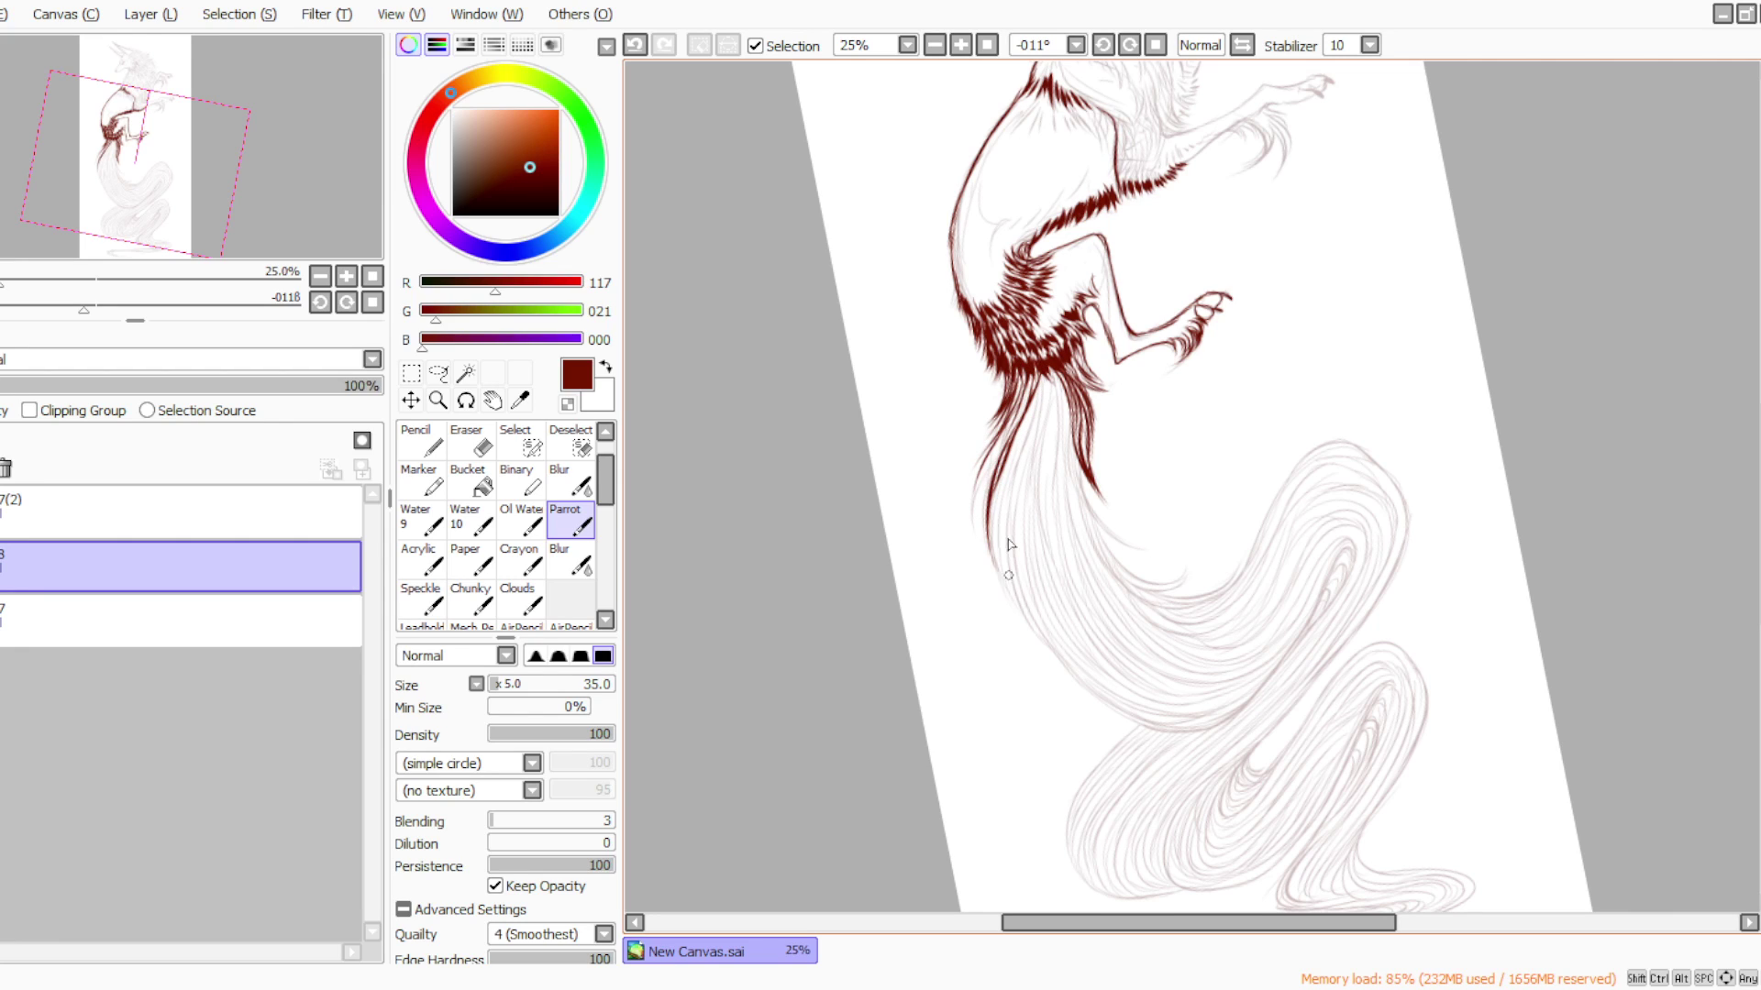
pyautogui.moveTo(1016, 411); pyautogui.dragTo(973, 513)
pyautogui.moveTo(994, 451)
pyautogui.mouseDown()
pyautogui.moveTo(973, 536)
pyautogui.moveTo(990, 569)
pyautogui.mouseUp()
pyautogui.moveTo(996, 504); pyautogui.dragTo(1007, 597)
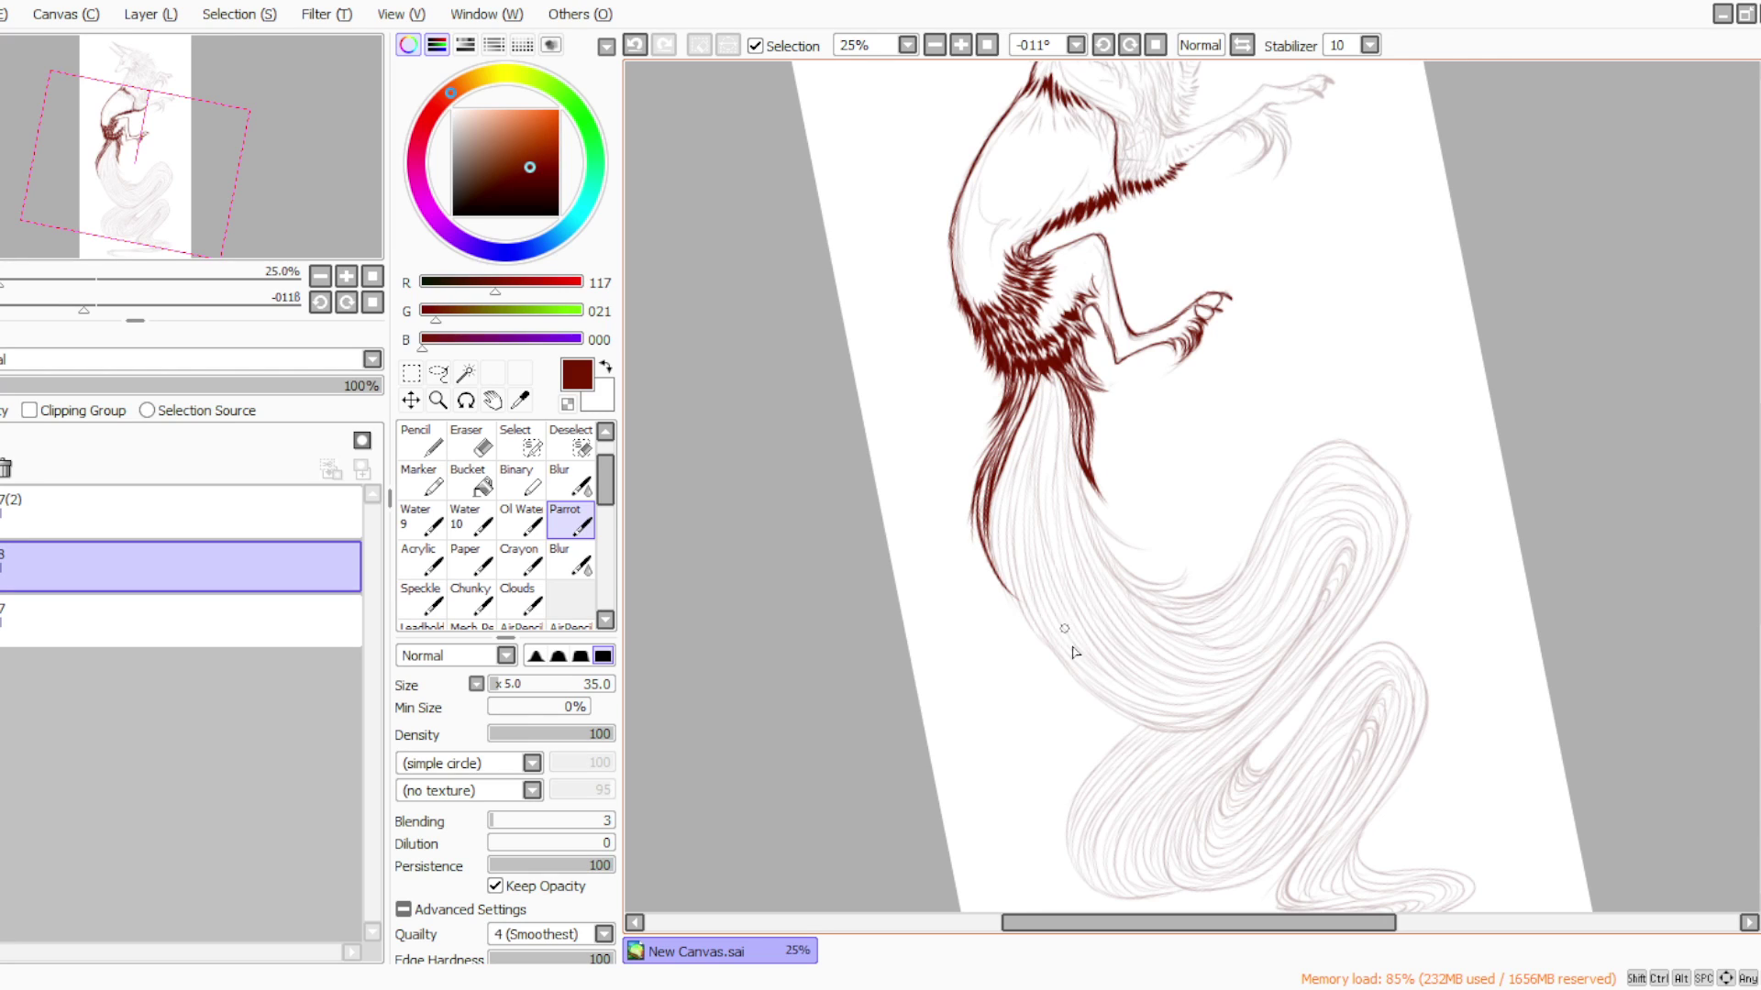
# Extend the inner-edge hair strands of the tail base and add long strands beside them towards the tail's middle
pyautogui.moveTo(1082, 466)
pyautogui.mouseDown()
pyautogui.moveTo(1105, 531)
pyautogui.moveTo(1093, 492)
pyautogui.moveTo(1142, 554)
pyautogui.mouseUp()
pyautogui.moveTo(1050, 362); pyautogui.dragTo(1071, 472)
pyautogui.moveTo(1062, 396); pyautogui.dragTo(1096, 548)
pyautogui.moveTo(1075, 448); pyautogui.dragTo(1100, 527)
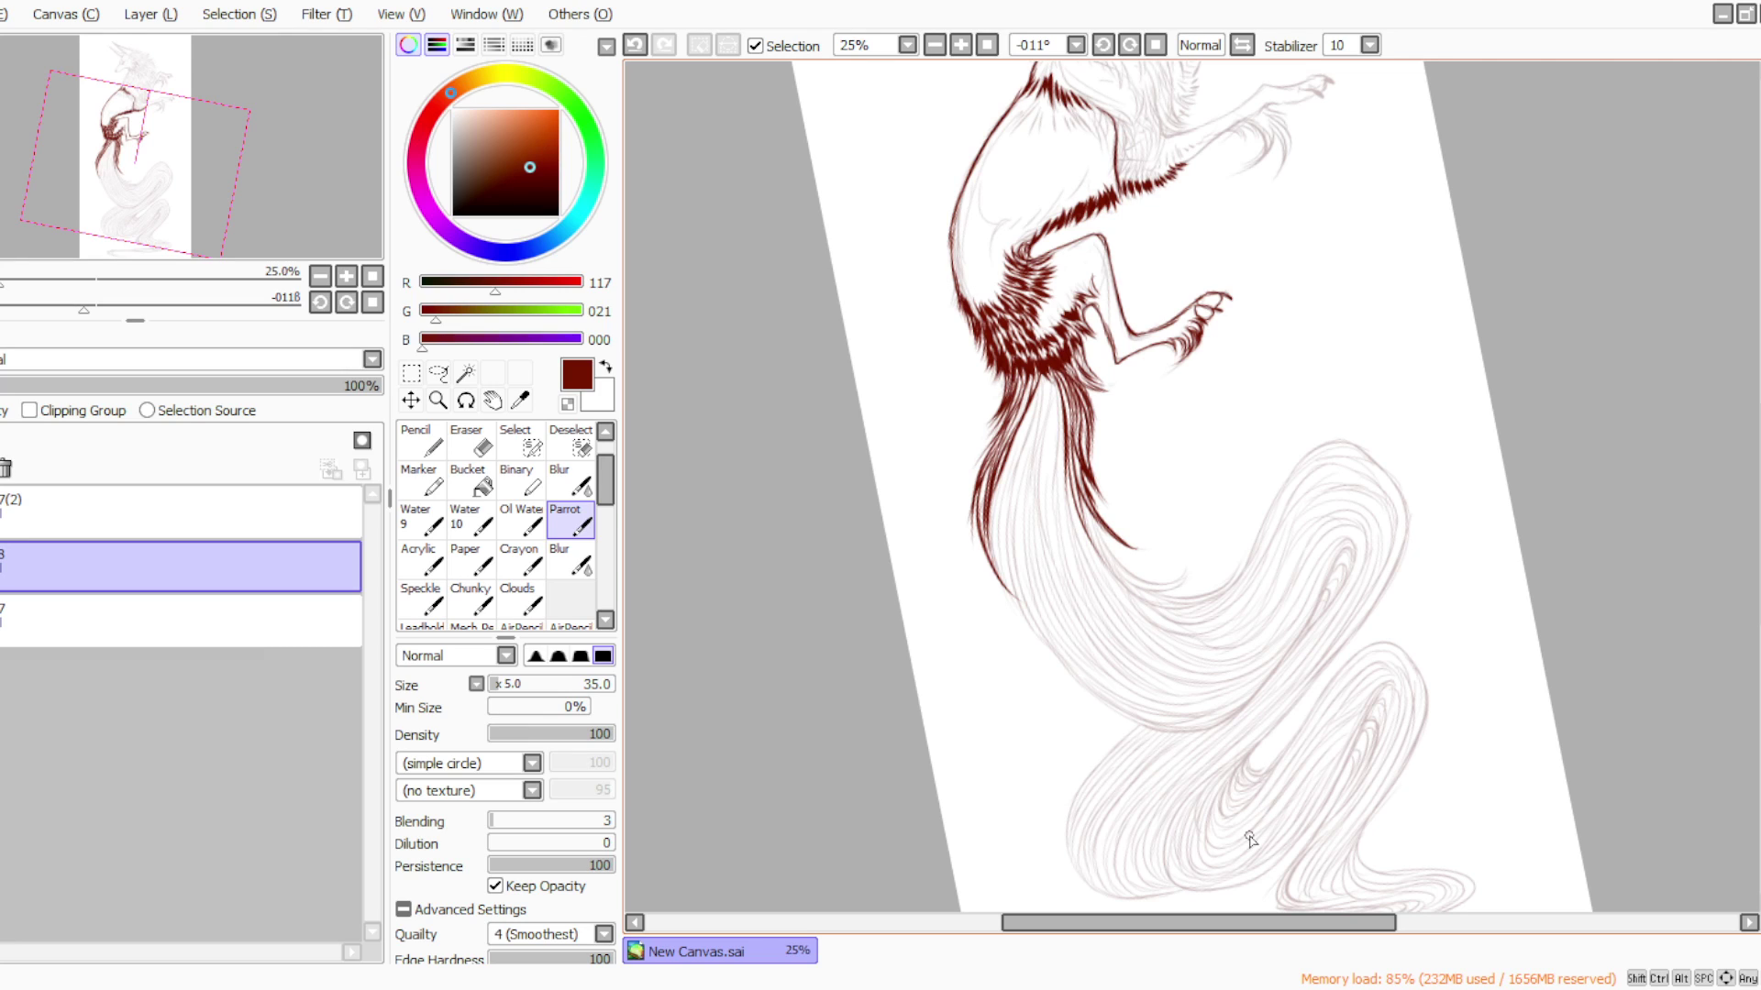
pyautogui.moveTo(1045, 368); pyautogui.dragTo(1070, 550)
pyautogui.moveTo(1060, 414); pyautogui.dragTo(1067, 532)
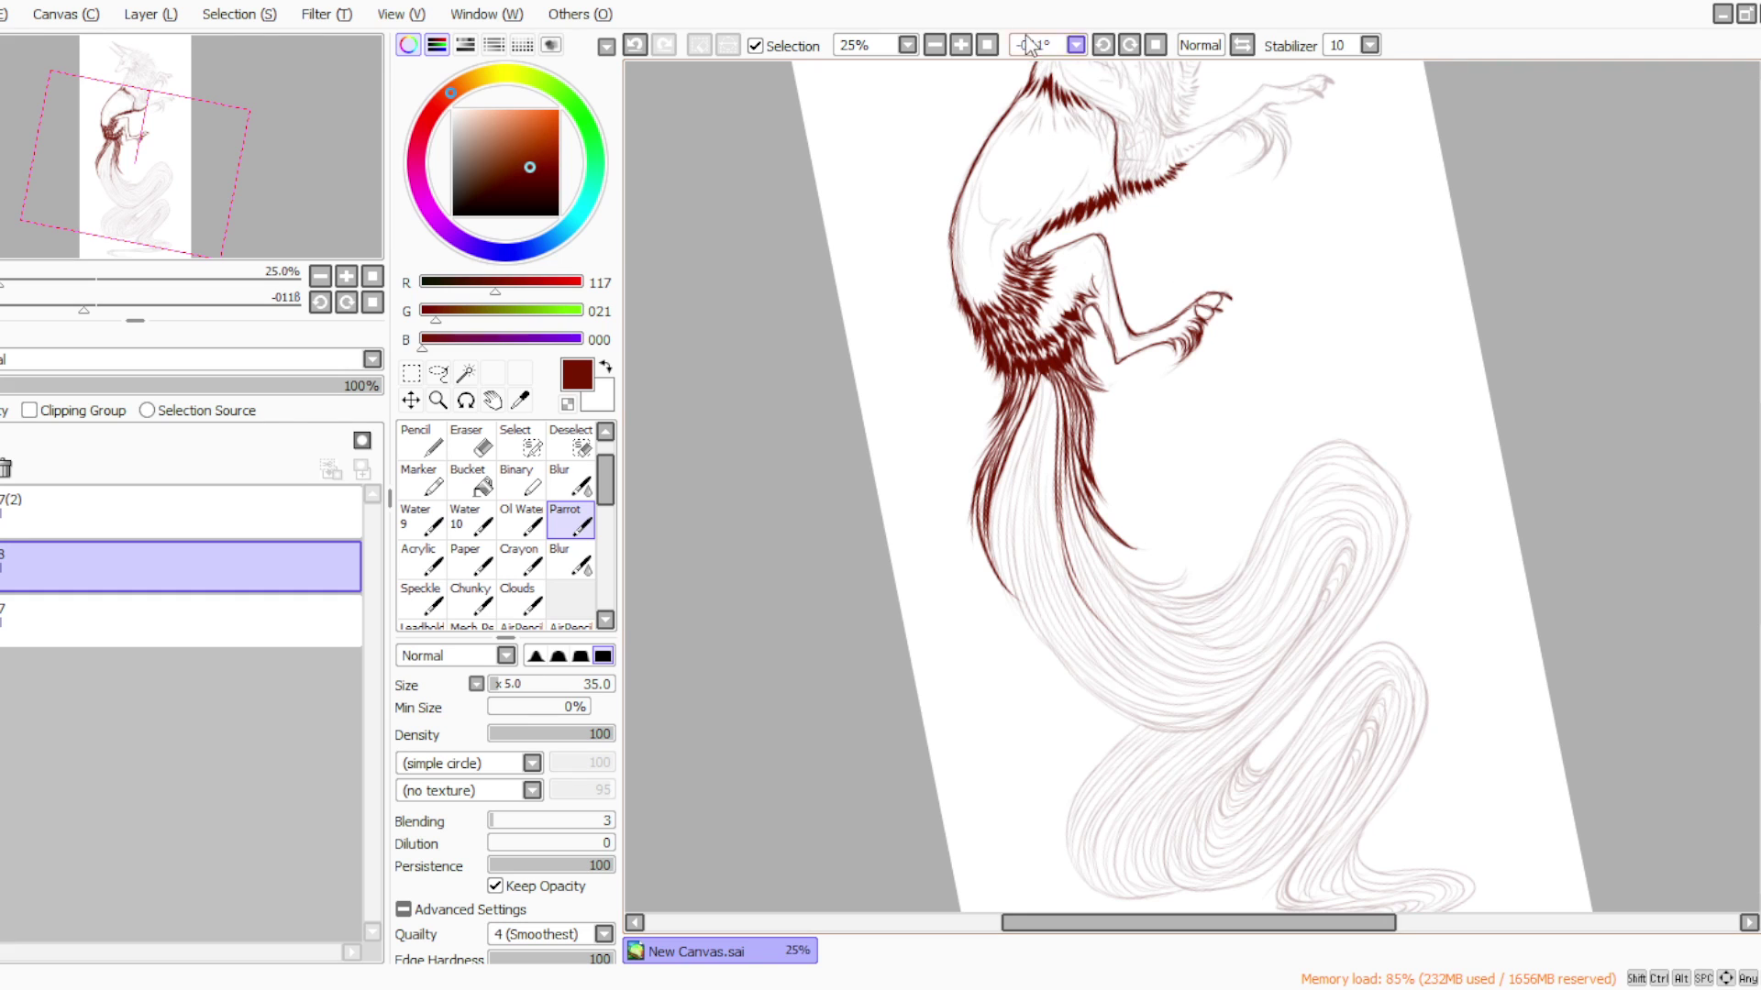
# Ink the curled hair tip on the tail's inner edge and the outer contour of its first bend
pyautogui.click(1104, 46)
pyautogui.click(1106, 48)
pyautogui.click(1106, 48)
pyautogui.click(1106, 48)
pyautogui.click(1105, 48)
pyautogui.click(1106, 47)
pyautogui.click(1106, 48)
pyautogui.click(1106, 47)
pyautogui.click(1106, 47)
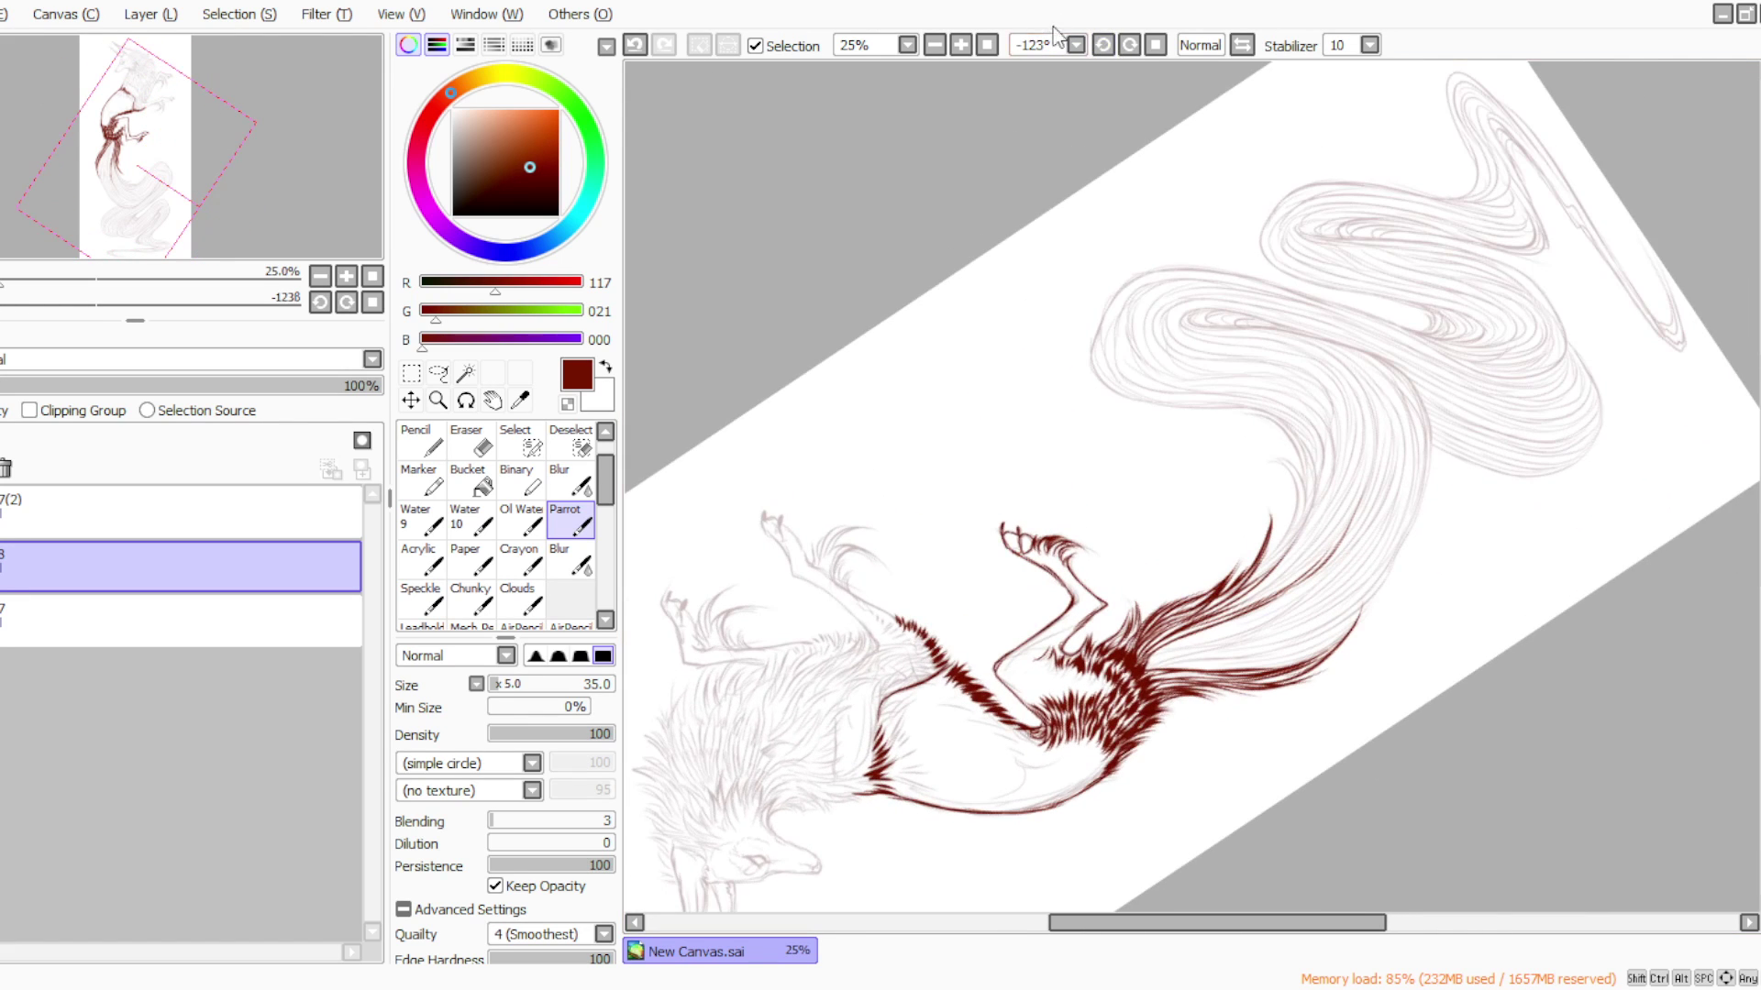
pyautogui.moveTo(1275, 469)
pyautogui.mouseDown()
pyautogui.moveTo(1276, 526)
pyautogui.moveTo(1291, 475)
pyautogui.moveTo(1239, 587)
pyautogui.mouseUp()
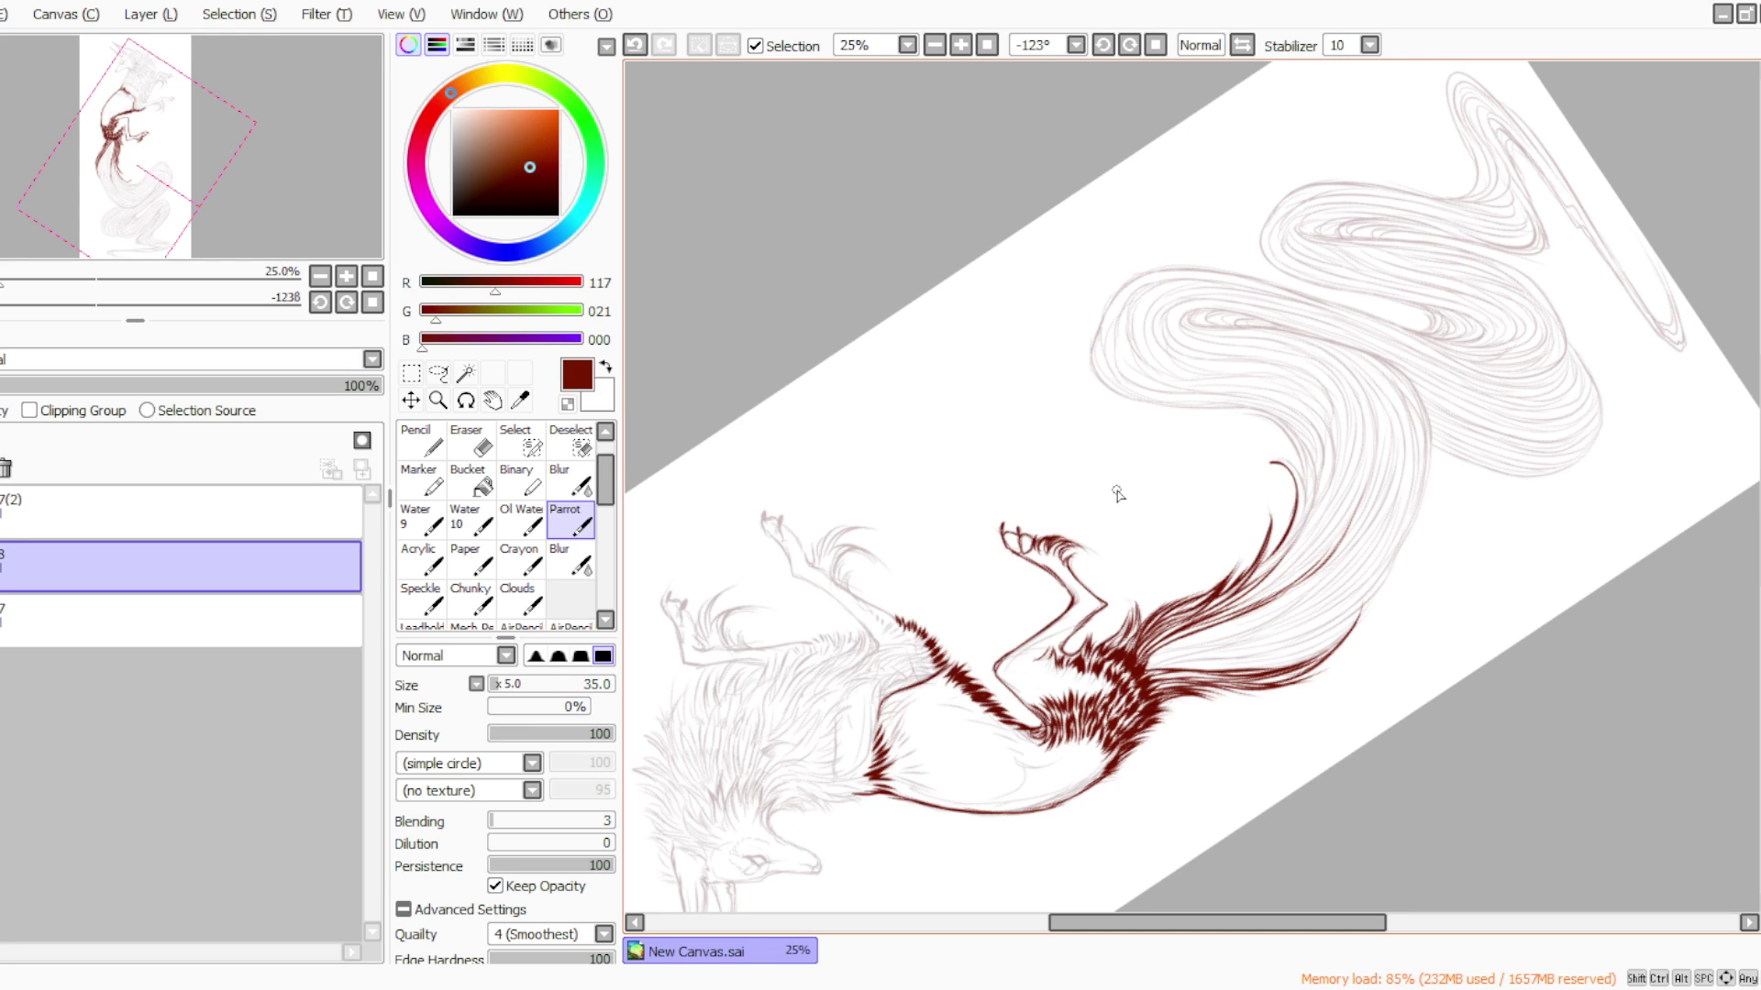
pyautogui.moveTo(1401, 372)
pyautogui.mouseDown()
pyautogui.moveTo(1428, 419)
pyautogui.moveTo(1417, 393)
pyautogui.moveTo(1419, 496)
pyautogui.moveTo(1425, 418)
pyautogui.moveTo(1388, 566)
pyautogui.moveTo(1423, 437)
pyautogui.moveTo(1418, 500)
pyautogui.moveTo(1379, 561)
pyautogui.moveTo(1420, 499)
pyautogui.moveTo(1352, 593)
pyautogui.mouseUp()
pyautogui.moveTo(1415, 522)
pyautogui.mouseDown()
pyautogui.moveTo(1320, 612)
pyautogui.moveTo(1363, 600)
pyautogui.mouseUp()
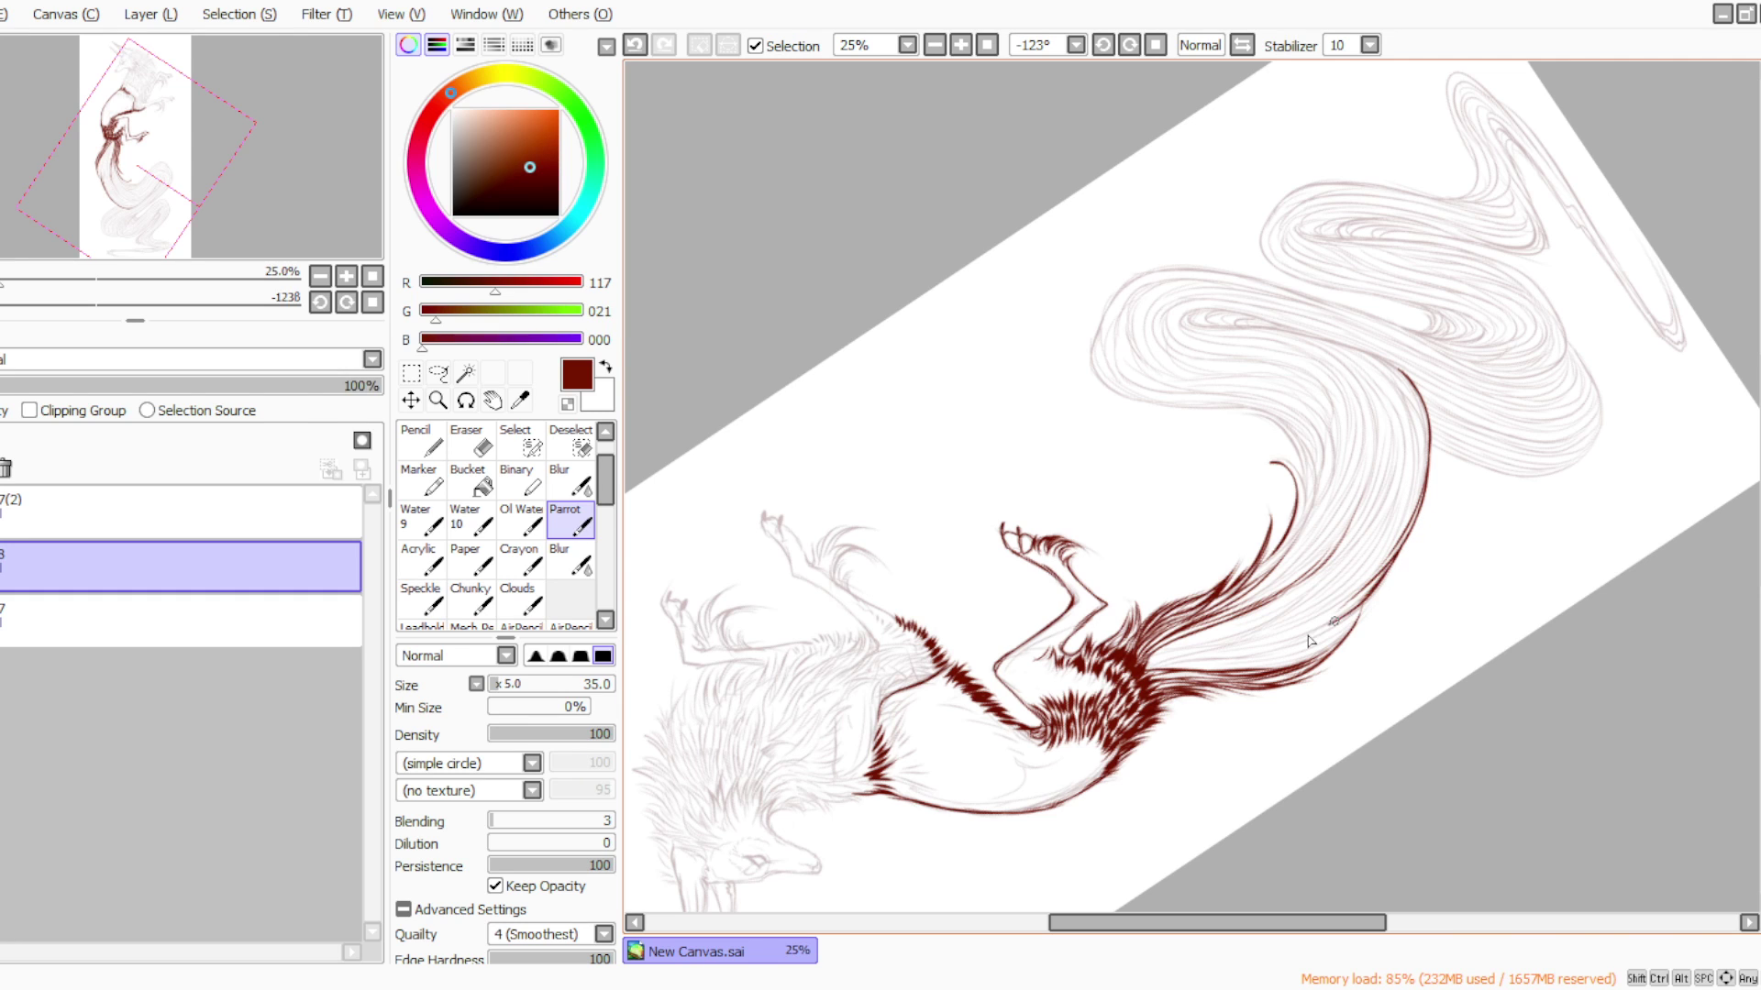
# Fill the outer half of the tail base with long hair strands running from the rump into the first bend
pyautogui.click(1103, 45)
pyautogui.click(1103, 45)
pyautogui.click(1103, 45)
pyautogui.click(1103, 45)
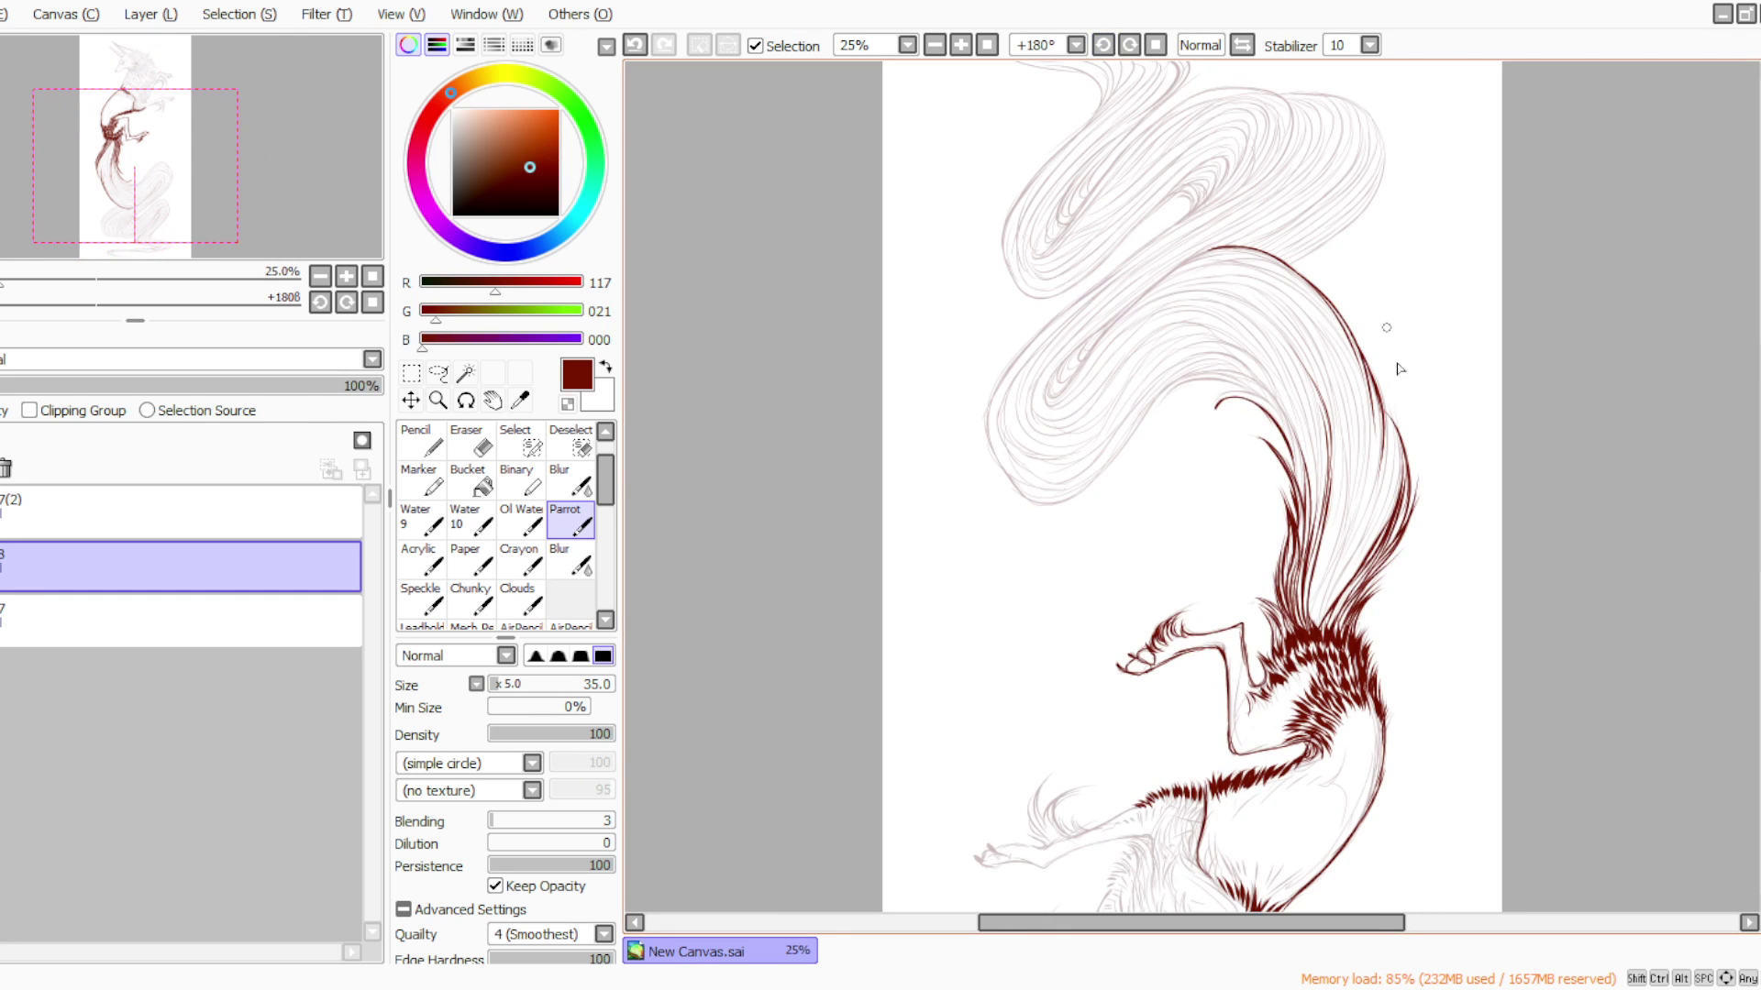
pyautogui.moveTo(1392, 433); pyautogui.dragTo(1374, 564)
pyautogui.moveTo(1394, 424)
pyautogui.mouseDown()
pyautogui.moveTo(1349, 577)
pyautogui.moveTo(1384, 411)
pyautogui.moveTo(1366, 541)
pyautogui.mouseUp()
pyautogui.moveTo(1381, 440)
pyautogui.mouseDown()
pyautogui.moveTo(1355, 572)
pyautogui.moveTo(1369, 497)
pyautogui.moveTo(1320, 598)
pyautogui.mouseUp()
pyautogui.moveTo(1371, 523); pyautogui.dragTo(1317, 633)
pyautogui.moveTo(1341, 558)
pyautogui.mouseDown()
pyautogui.moveTo(1320, 623)
pyautogui.moveTo(1330, 591)
pyautogui.mouseUp()
pyautogui.moveTo(1372, 374); pyautogui.dragTo(1367, 496)
pyautogui.moveTo(1375, 413)
pyautogui.mouseDown()
pyautogui.moveTo(1345, 547)
pyautogui.moveTo(1379, 412)
pyautogui.moveTo(1355, 539)
pyautogui.moveTo(1381, 440)
pyautogui.moveTo(1340, 552)
pyautogui.moveTo(1357, 518)
pyautogui.moveTo(1339, 574)
pyautogui.mouseUp()
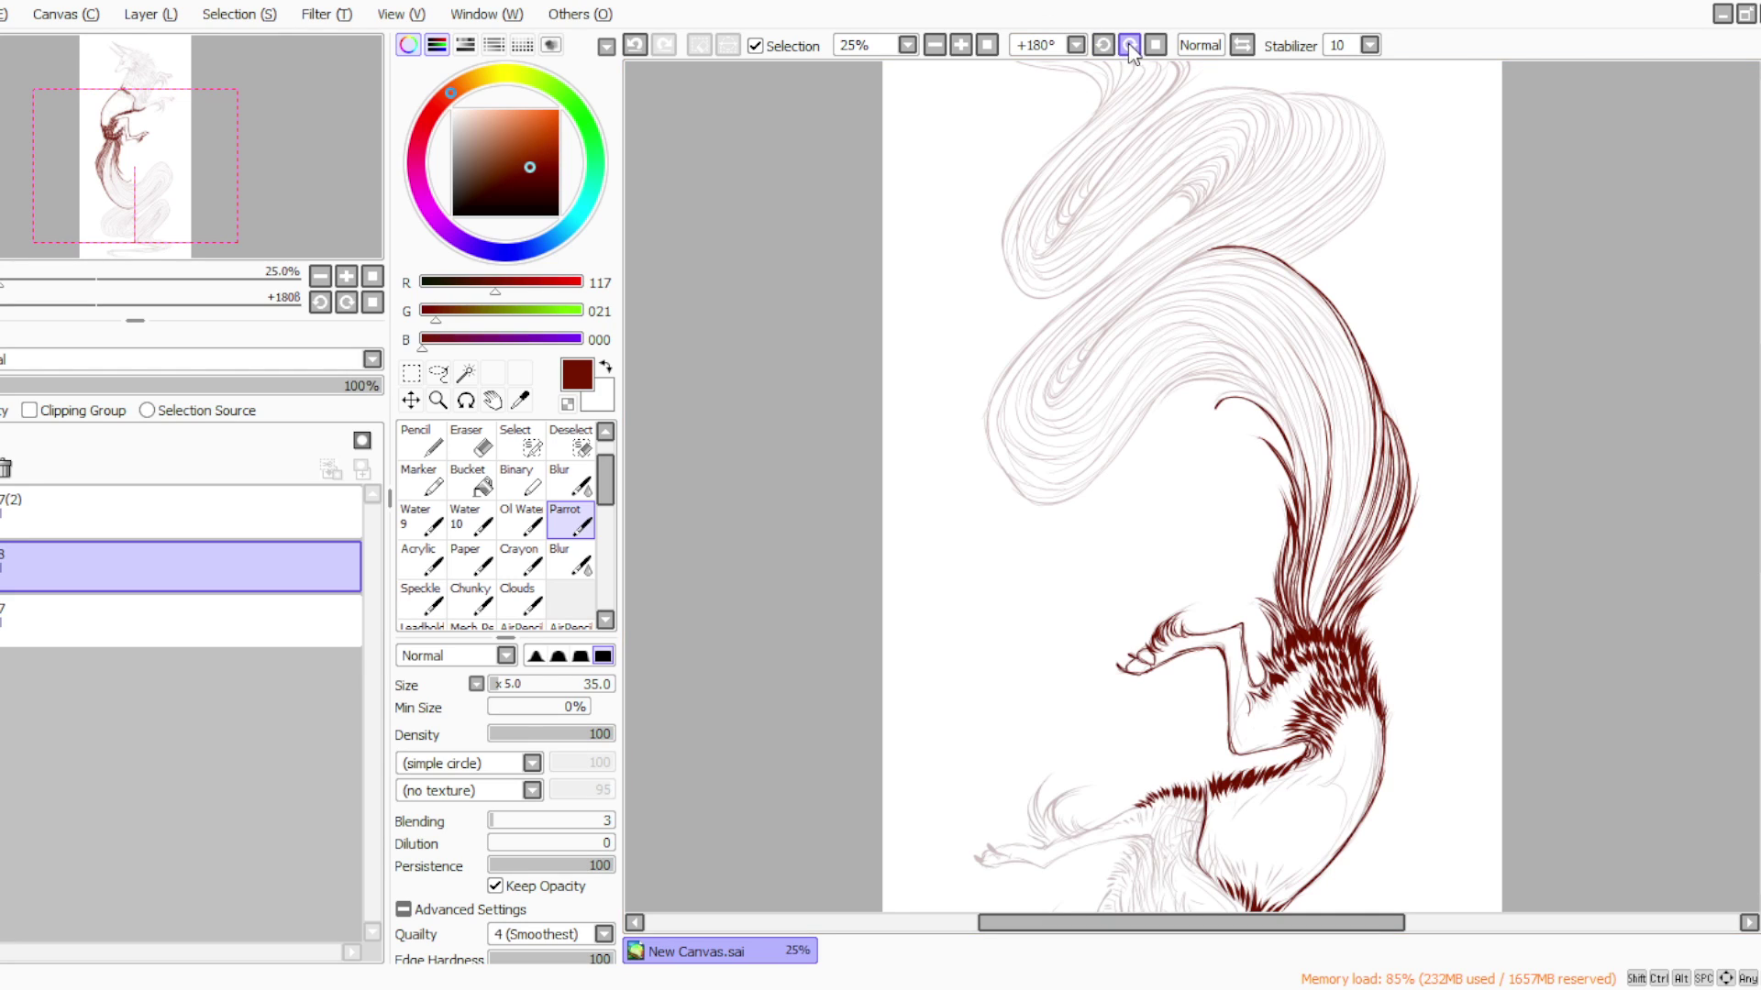
# Thicken the inner curled lock and fill the middle of the tail base with long flowing strands
pyautogui.moveTo(1216, 407)
pyautogui.mouseDown()
pyautogui.moveTo(1238, 394)
pyautogui.moveTo(1329, 440)
pyautogui.moveTo(1334, 550)
pyautogui.mouseUp()
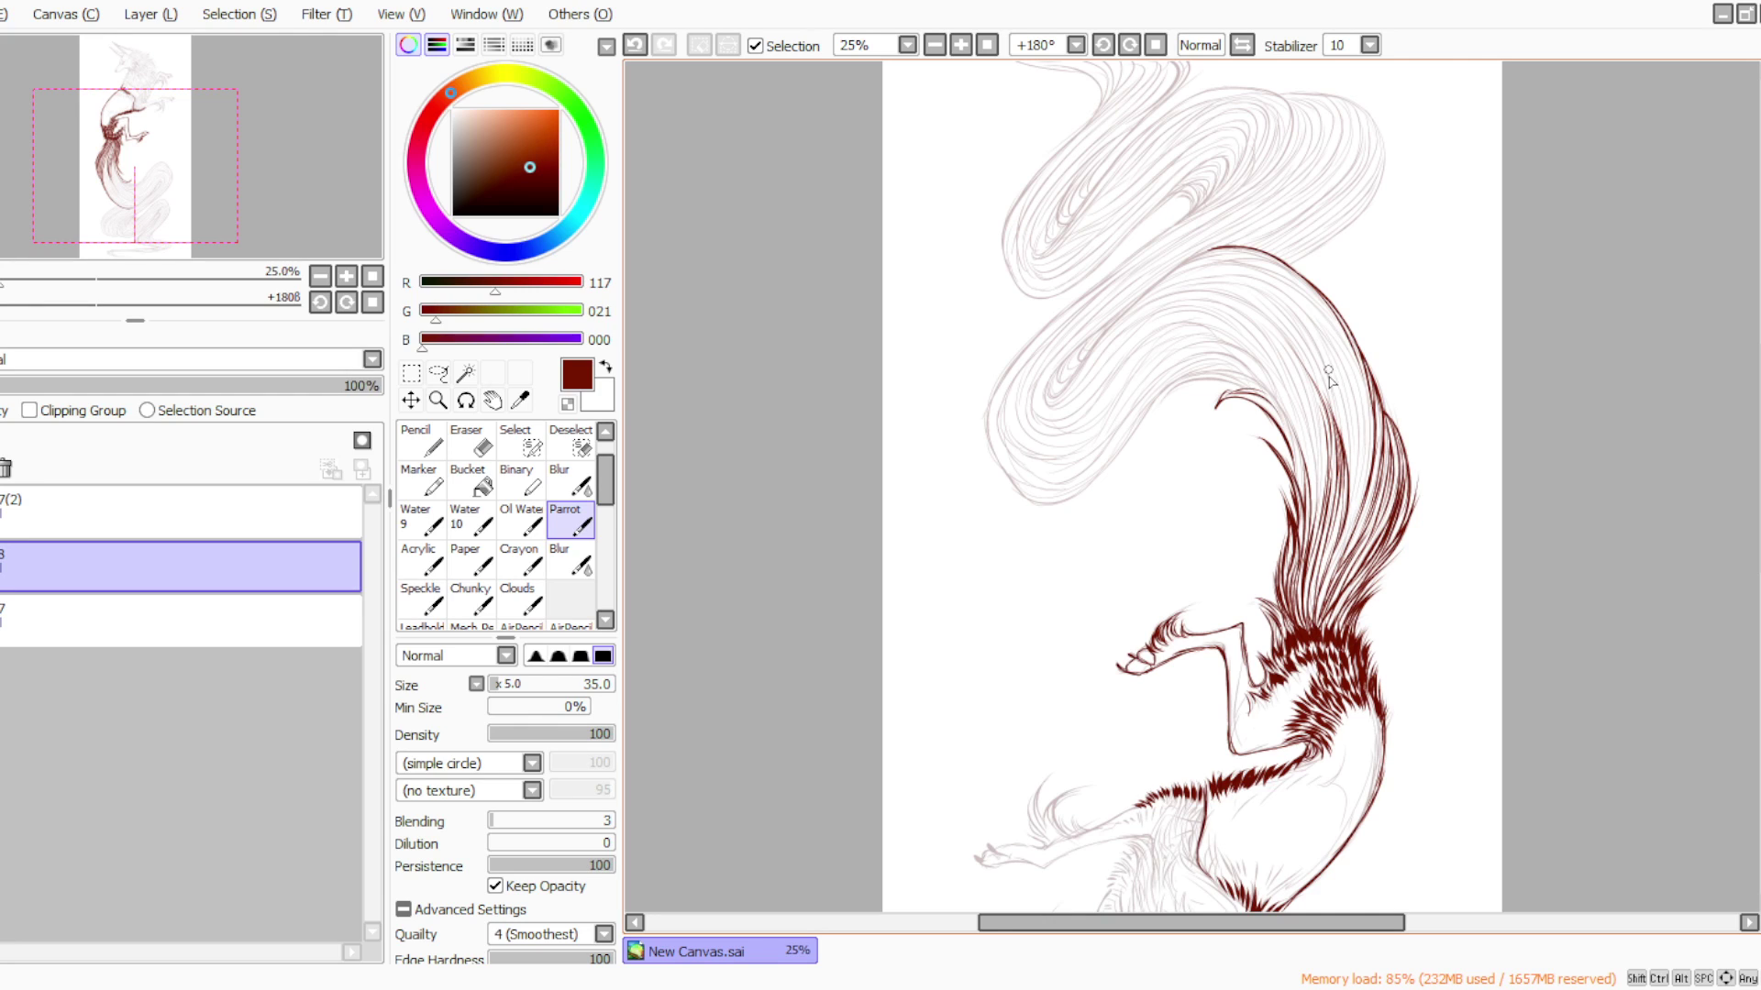
pyautogui.moveTo(1331, 376)
pyautogui.mouseDown()
pyautogui.moveTo(1338, 425)
pyautogui.moveTo(1322, 351)
pyautogui.moveTo(1348, 498)
pyautogui.mouseUp()
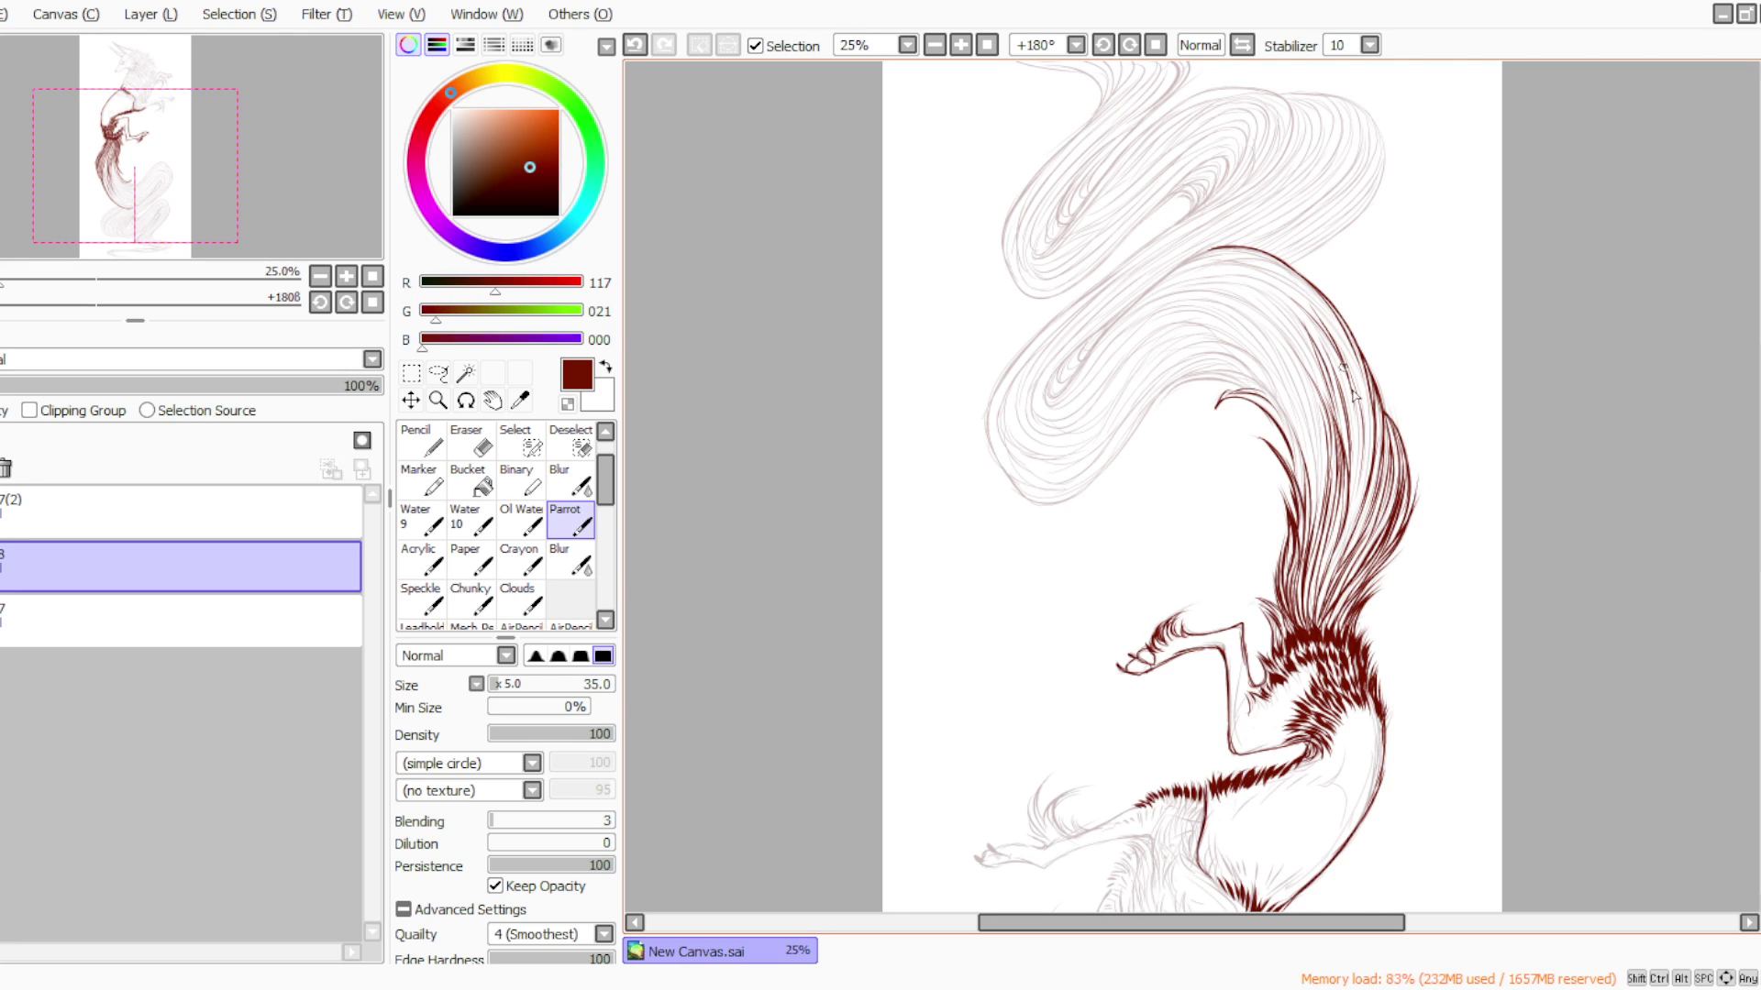
pyautogui.moveTo(1333, 365)
pyautogui.mouseDown()
pyautogui.moveTo(1354, 499)
pyautogui.moveTo(1366, 457)
pyautogui.moveTo(1322, 606)
pyautogui.mouseUp()
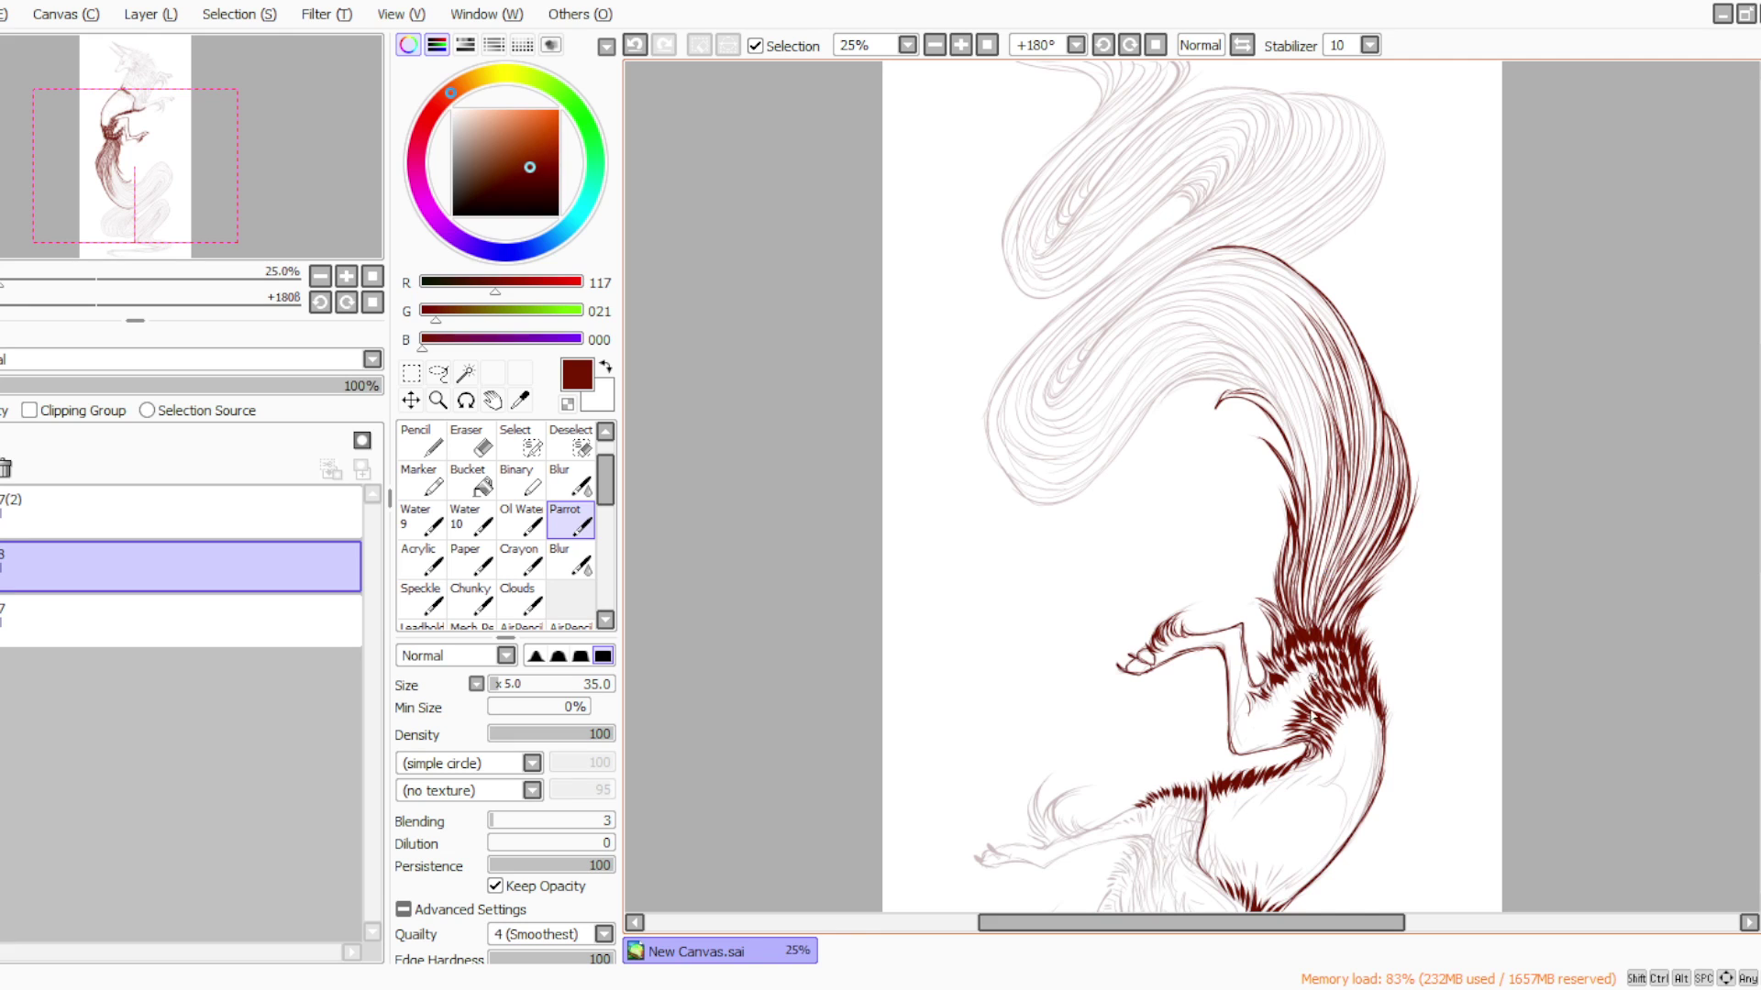
# Ink the inner contour of the tail's first loop and the narrow fold line at the loop's centre
pyautogui.click(1156, 45)
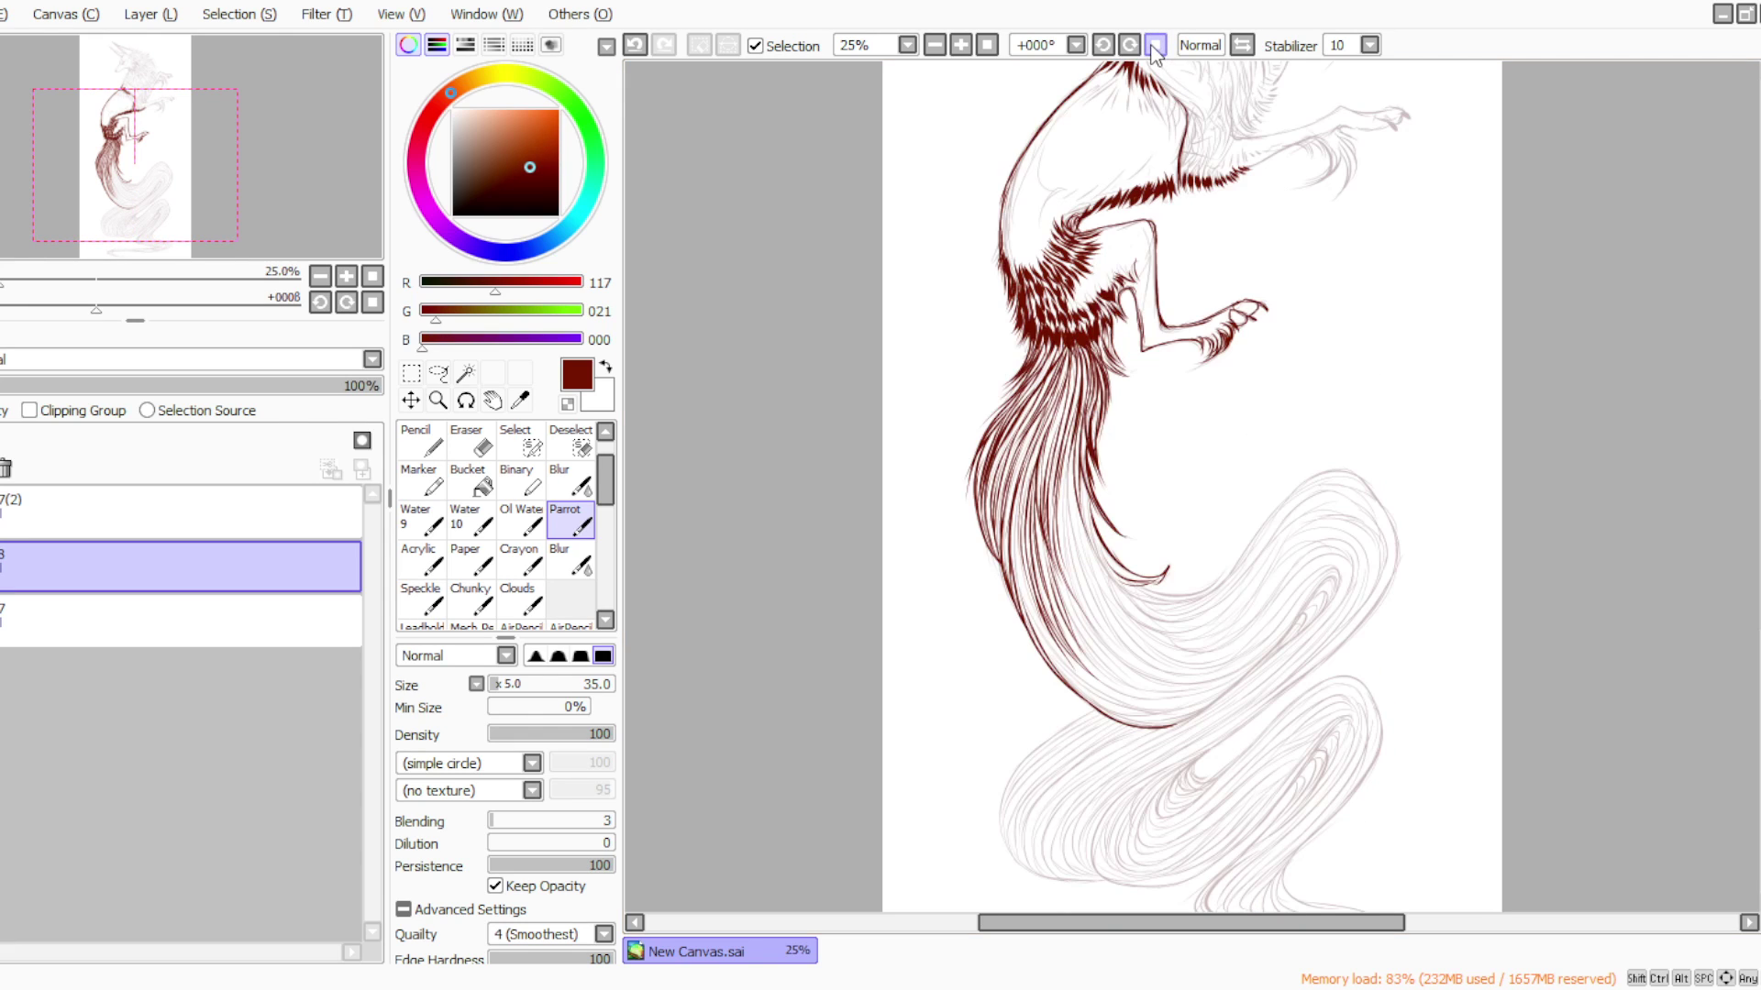
pyautogui.click(1103, 45)
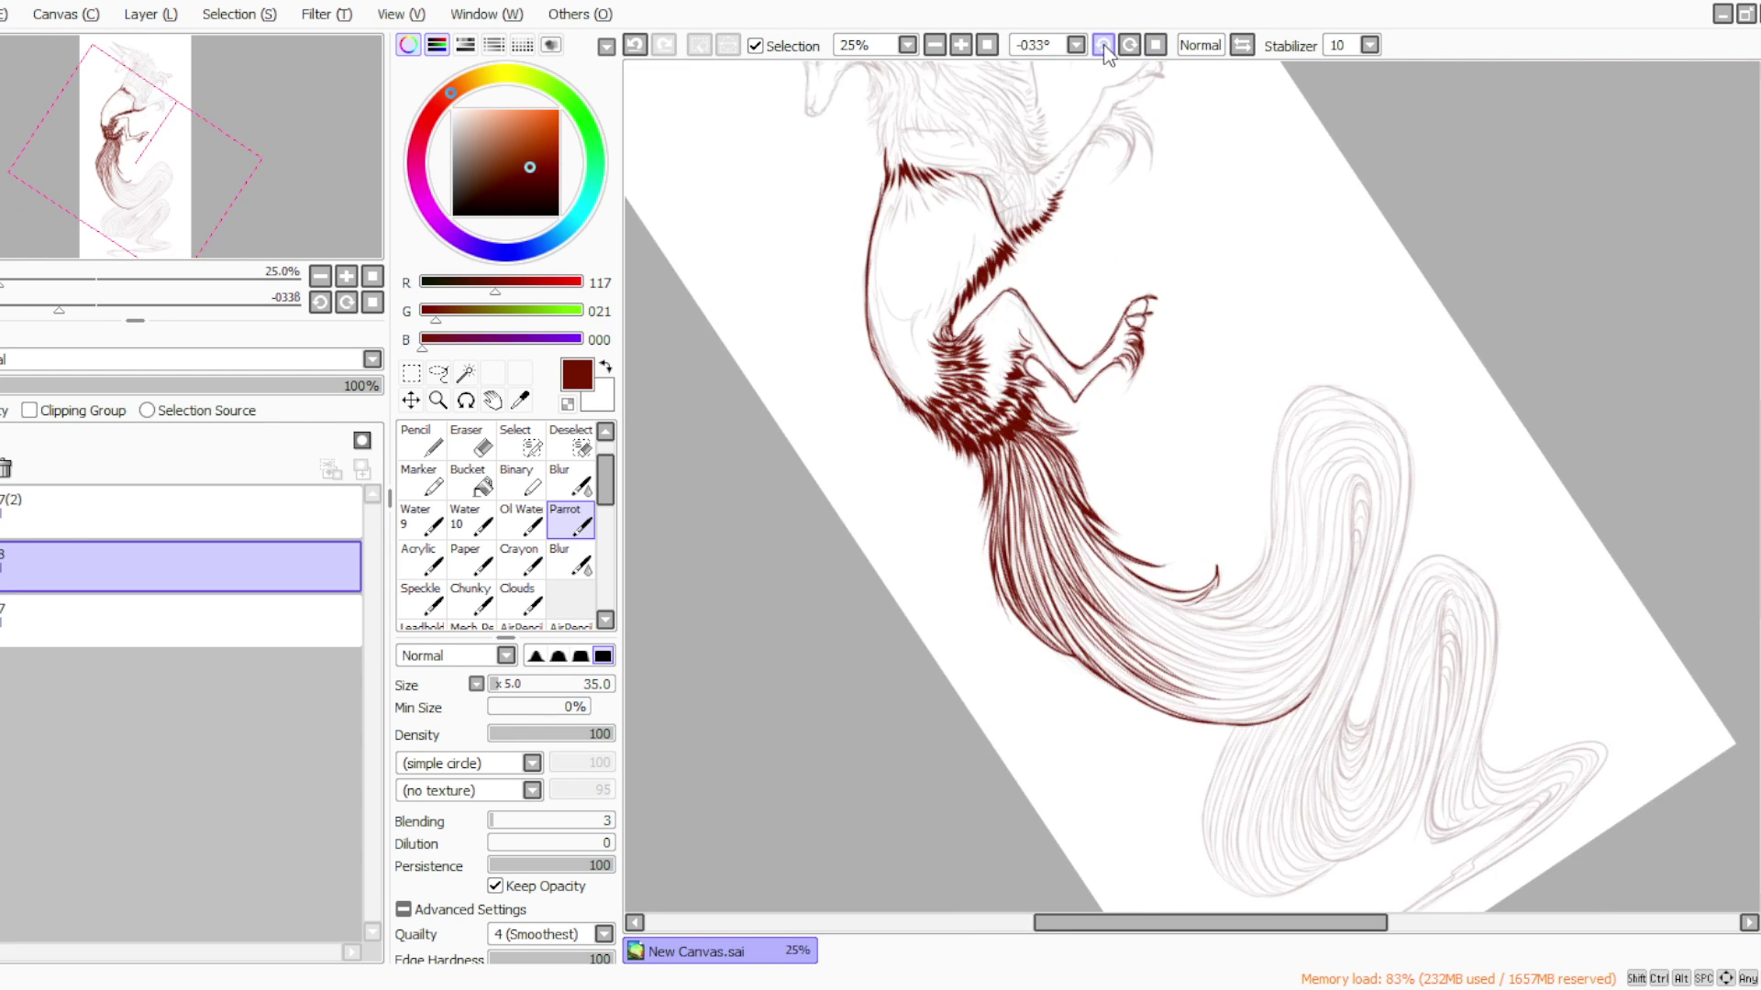
pyautogui.moveTo(1268, 405)
pyautogui.mouseDown()
pyautogui.moveTo(1271, 547)
pyautogui.moveTo(1266, 522)
pyautogui.moveTo(1242, 590)
pyautogui.moveTo(1262, 540)
pyautogui.moveTo(1205, 602)
pyautogui.mouseUp()
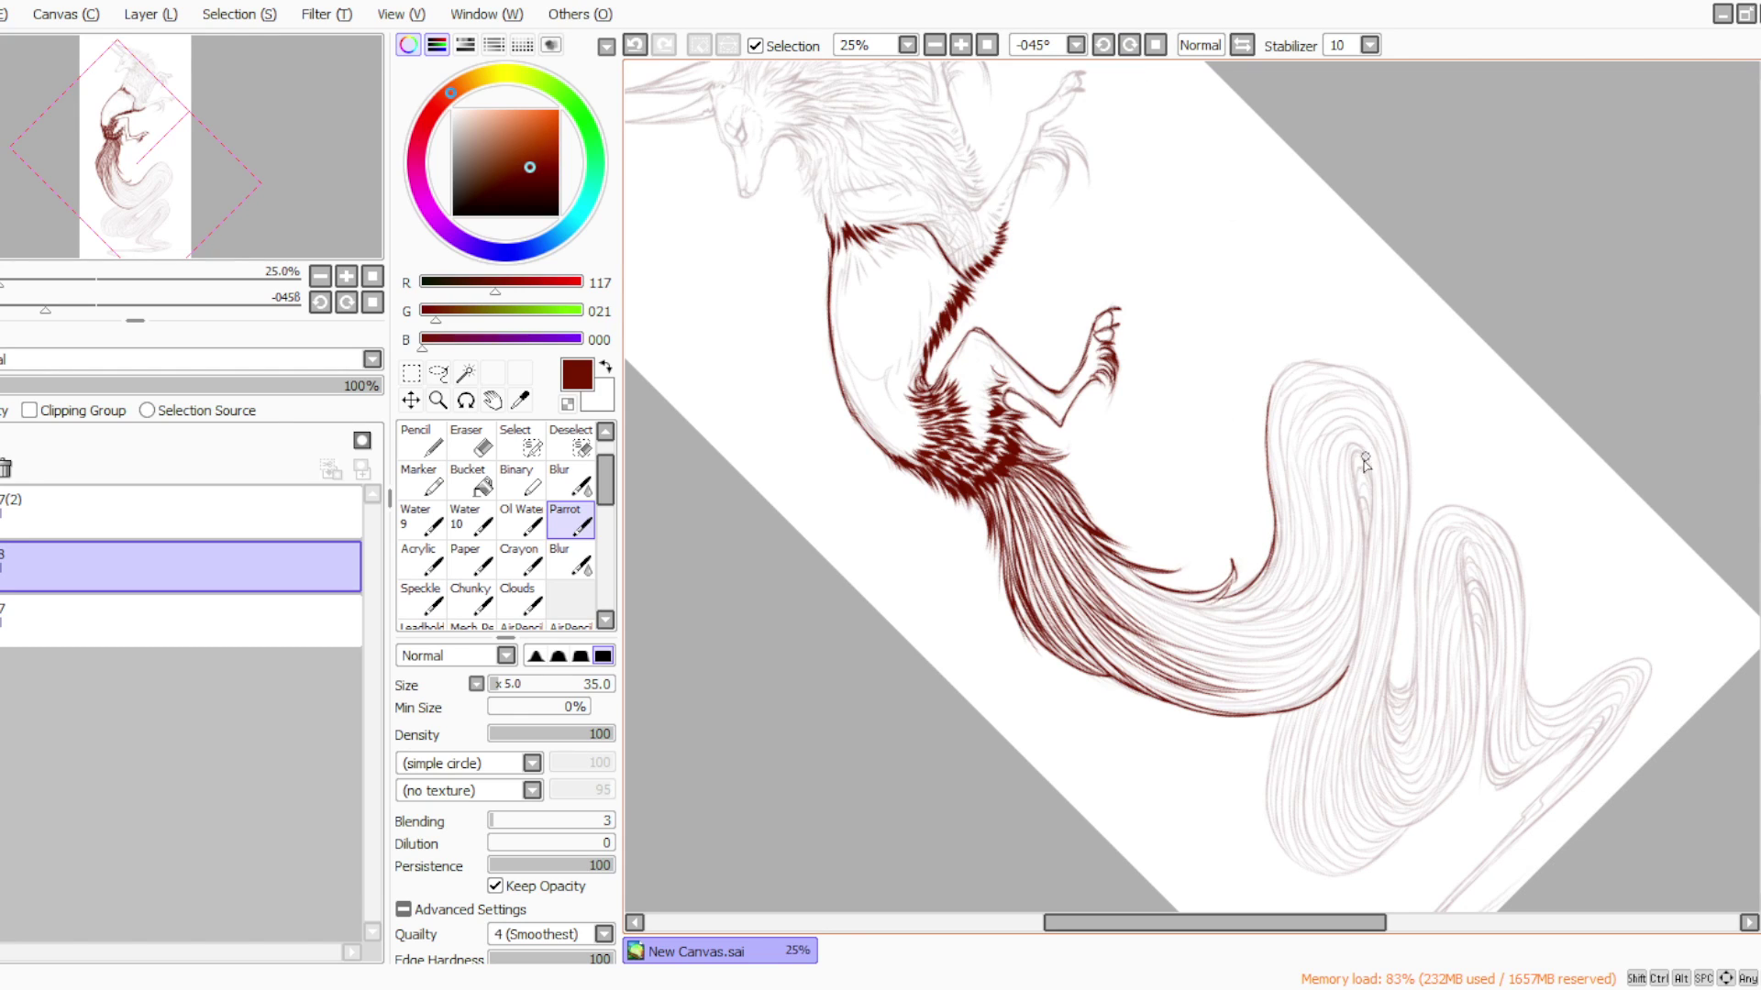
pyautogui.moveTo(1365, 460)
pyautogui.mouseDown()
pyautogui.moveTo(1362, 587)
pyautogui.moveTo(1353, 489)
pyautogui.moveTo(1343, 674)
pyautogui.moveTo(1311, 701)
pyautogui.mouseUp()
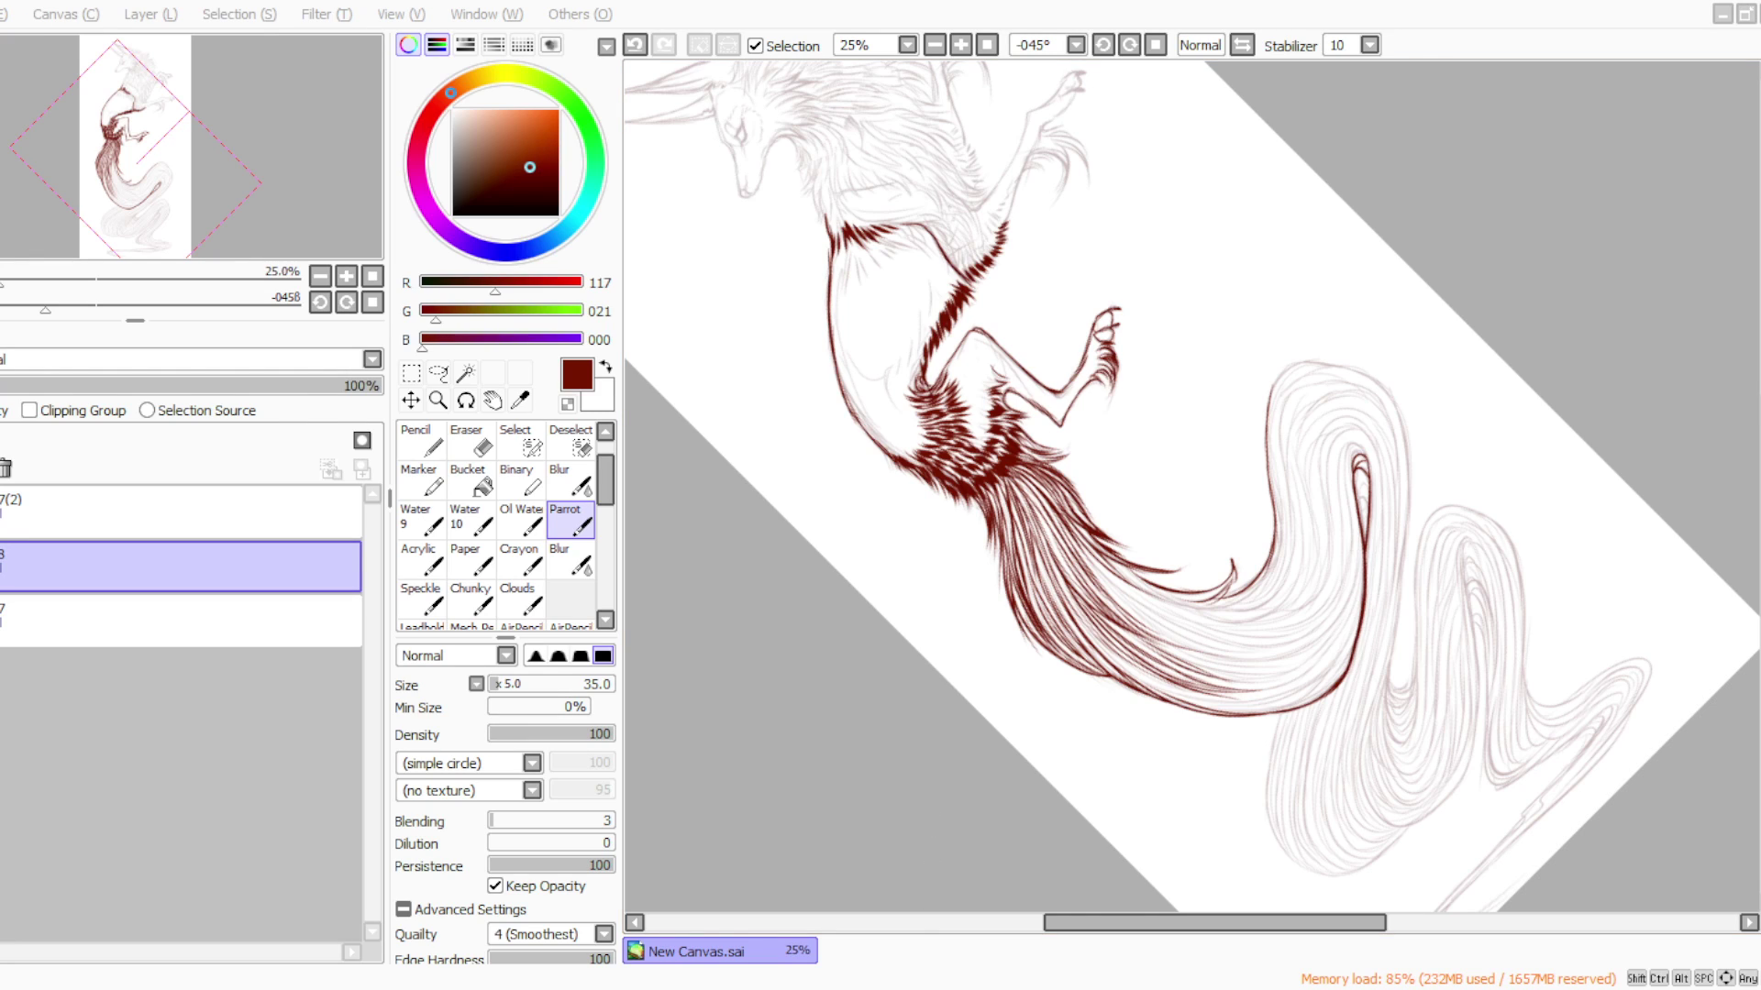
# Ink the outer contour around the first loop's tip and the nested strands in the fold of the second loop
pyautogui.moveTo(1359, 372)
pyautogui.mouseDown()
pyautogui.moveTo(1403, 567)
pyautogui.moveTo(1406, 493)
pyautogui.moveTo(1387, 766)
pyautogui.mouseUp()
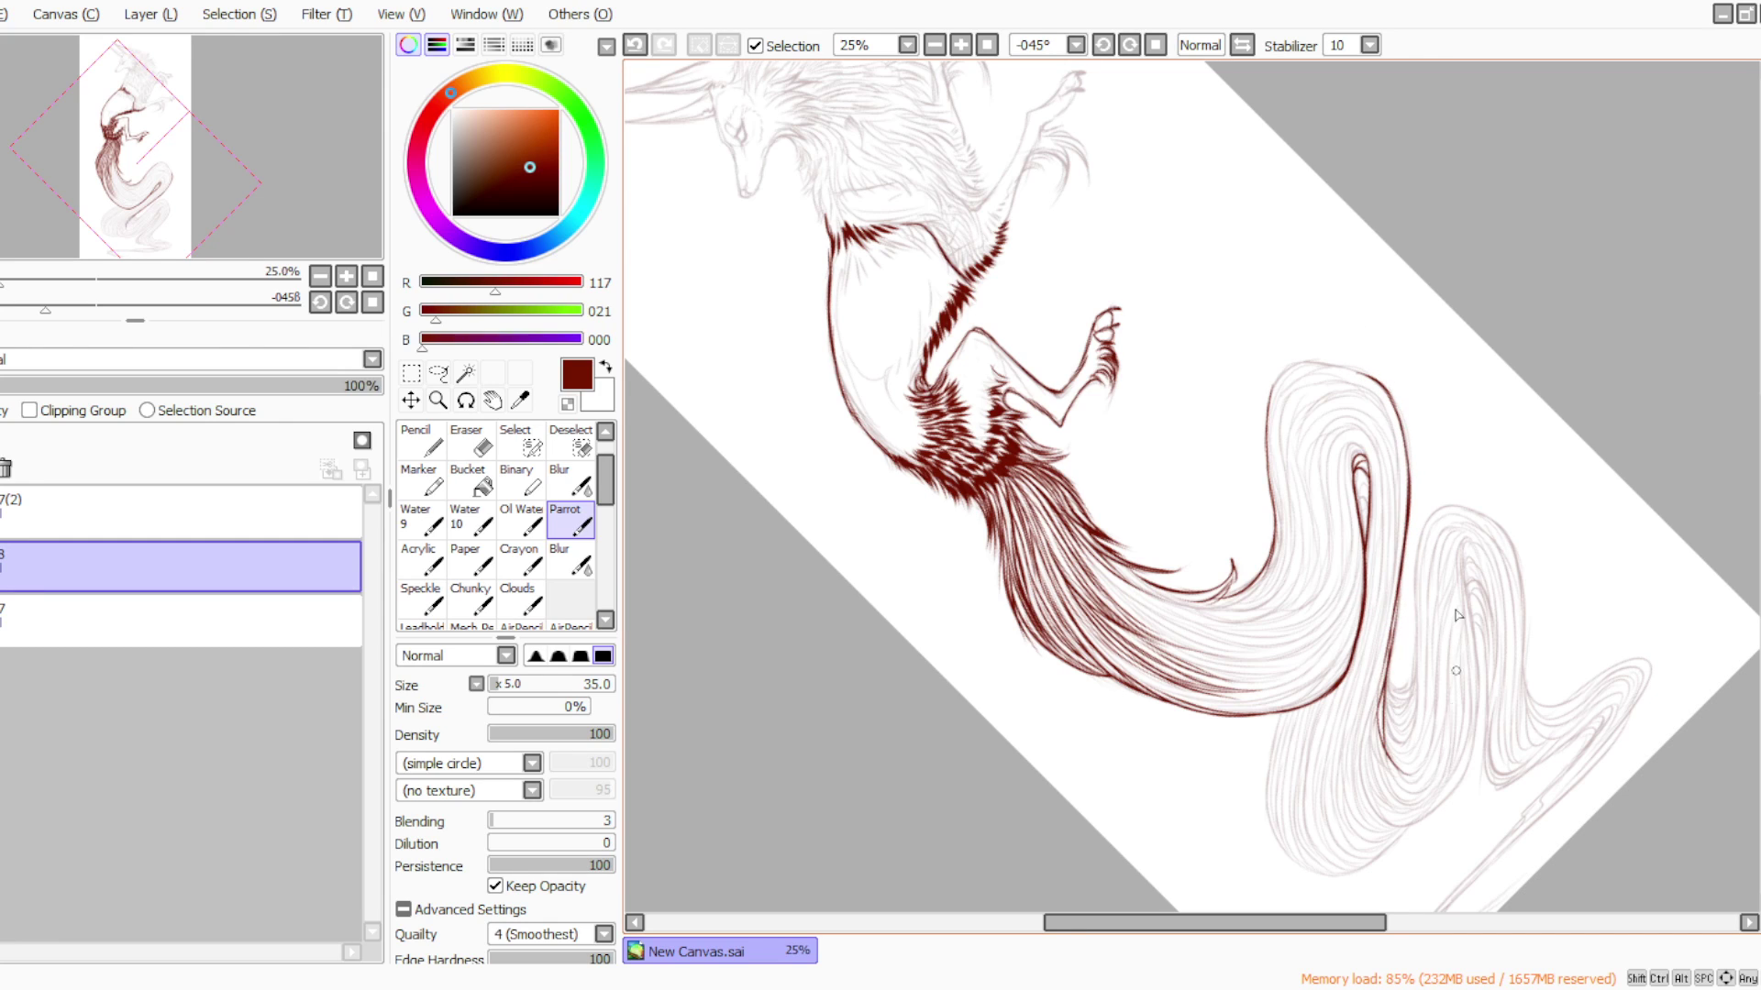
pyautogui.moveTo(1421, 546); pyautogui.dragTo(1402, 736)
pyautogui.moveTo(1410, 650)
pyautogui.mouseDown()
pyautogui.moveTo(1396, 661)
pyautogui.moveTo(1393, 632)
pyautogui.moveTo(1390, 729)
pyautogui.moveTo(1417, 671)
pyautogui.moveTo(1390, 729)
pyautogui.mouseUp()
pyautogui.click(1130, 45)
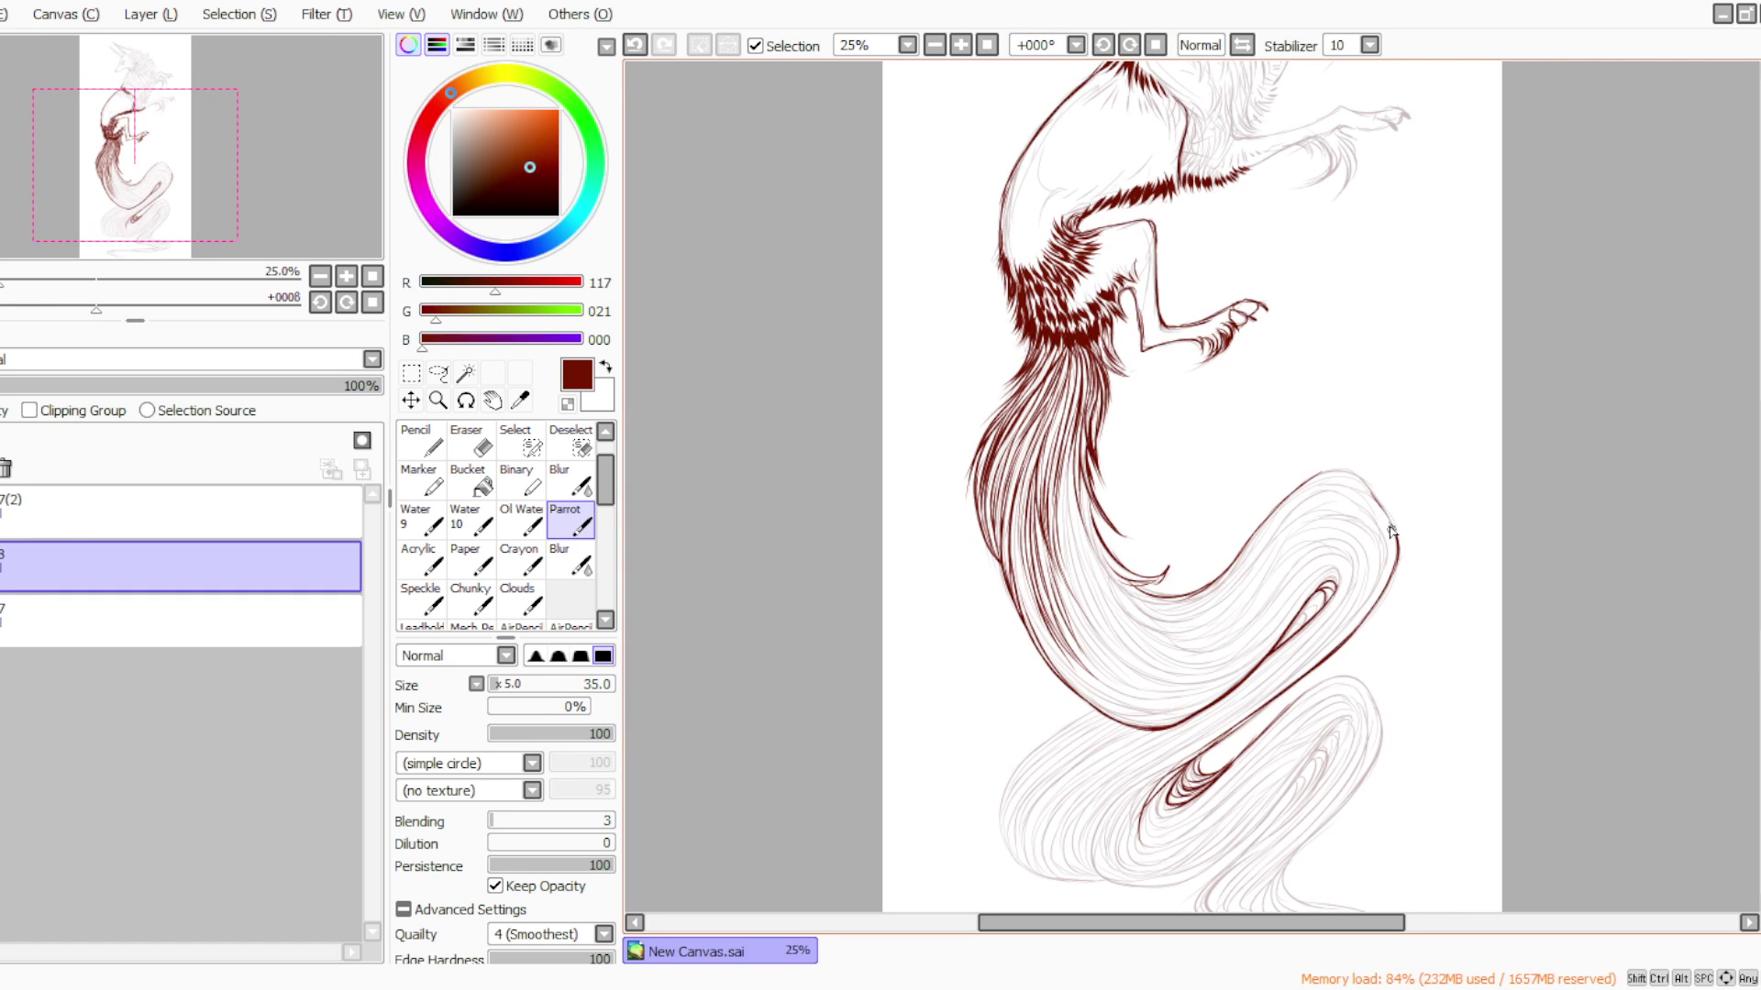
pyautogui.click(1129, 45)
pyautogui.click(1130, 45)
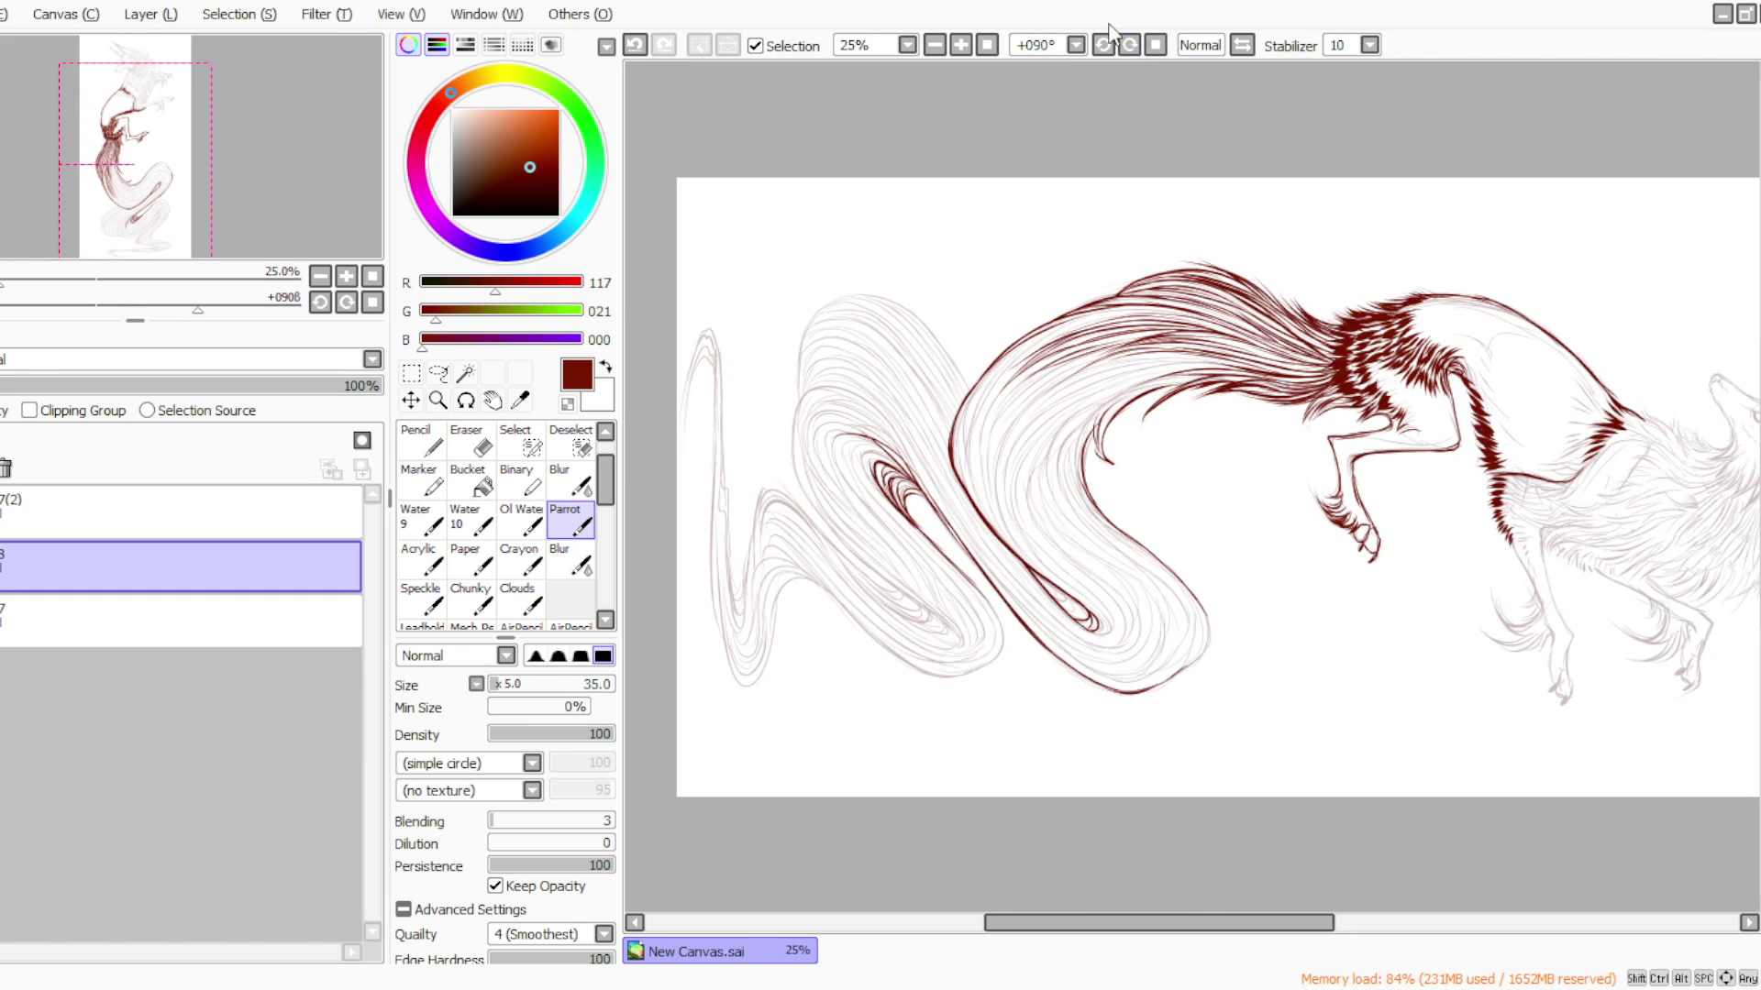
pyautogui.moveTo(1203, 607); pyautogui.dragTo(1152, 685)
# Ink hair strands inside the outer contour of the tail's first bend, following its curve
pyautogui.click(1156, 45)
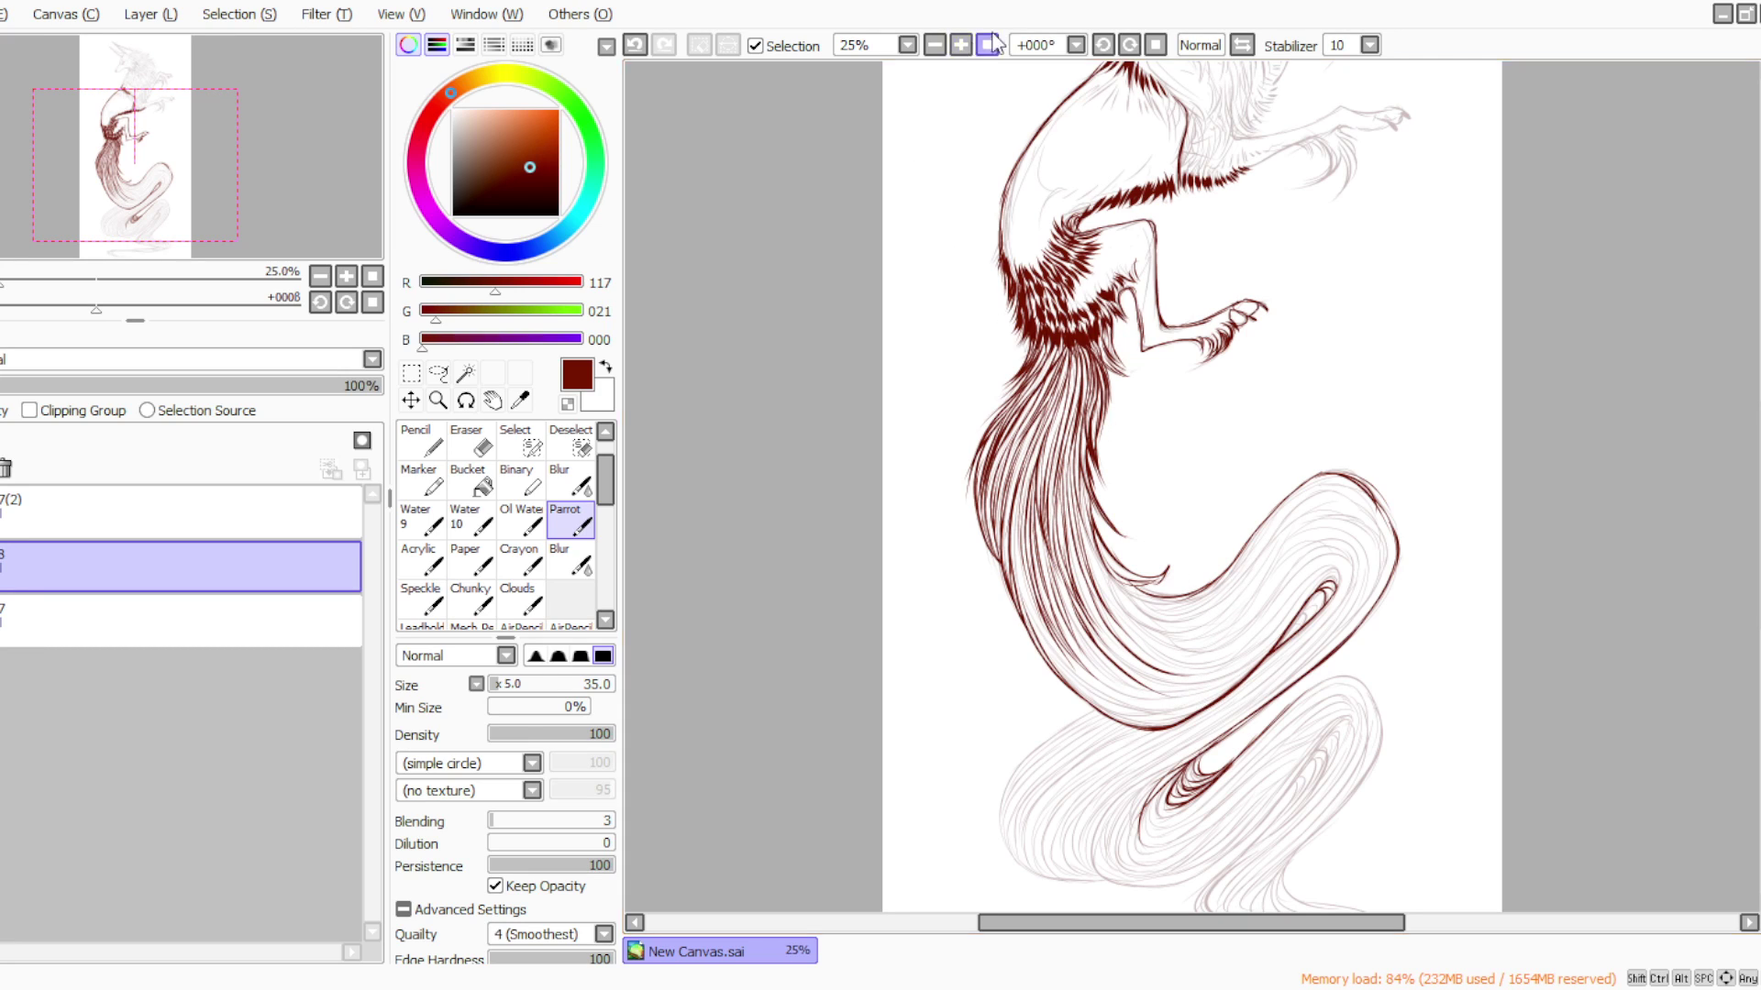
pyautogui.click(1103, 45)
pyautogui.click(1103, 45)
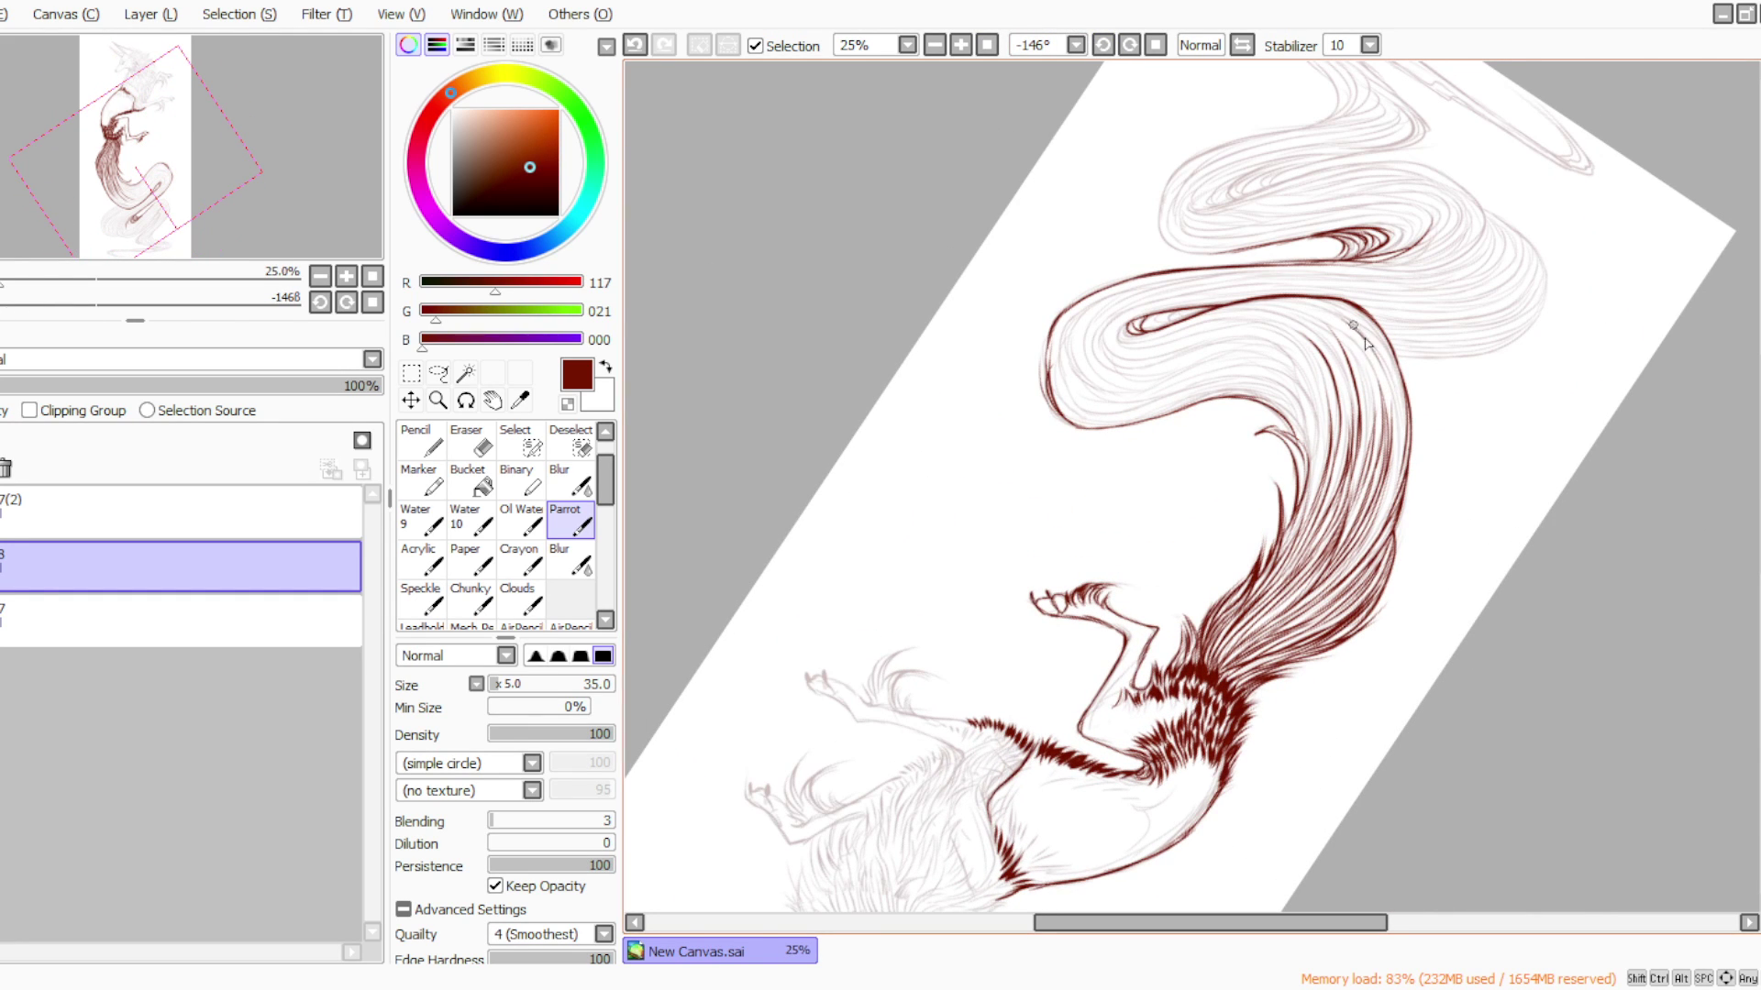
pyautogui.moveTo(1369, 342)
pyautogui.mouseDown()
pyautogui.moveTo(1357, 555)
pyautogui.moveTo(1348, 322)
pyautogui.moveTo(1399, 458)
pyautogui.mouseUp()
pyautogui.moveTo(1383, 389); pyautogui.dragTo(1398, 482)
pyautogui.moveTo(1394, 388)
pyautogui.mouseDown()
pyautogui.moveTo(1385, 532)
pyautogui.moveTo(1384, 399)
pyautogui.moveTo(1335, 601)
pyautogui.mouseUp()
# Fill the lower part of the first bend with dense curved strands between the base hair and the loop
pyautogui.click(1134, 45)
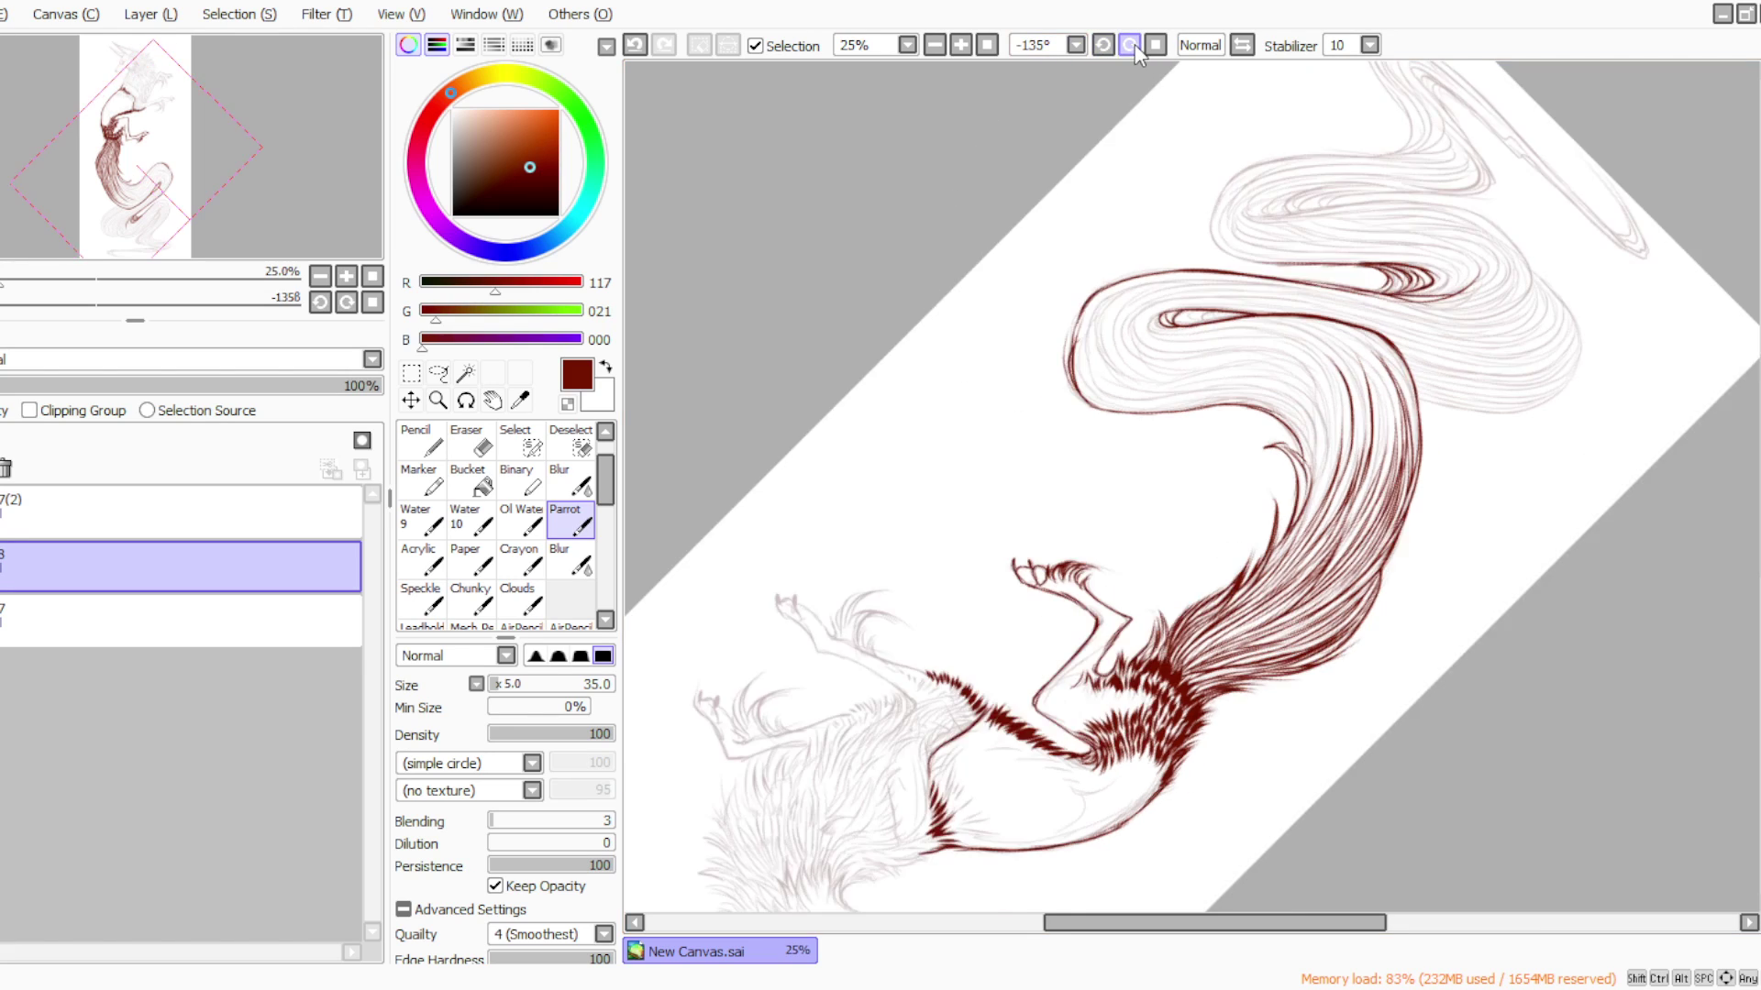
pyautogui.click(1133, 45)
pyautogui.click(1134, 45)
pyautogui.click(1134, 45)
pyautogui.click(1133, 45)
pyautogui.click(1134, 45)
pyautogui.click(1133, 45)
pyautogui.moveTo(1380, 494)
pyautogui.mouseDown()
pyautogui.moveTo(1387, 554)
pyautogui.moveTo(1330, 648)
pyautogui.mouseUp()
pyautogui.moveTo(1385, 546); pyautogui.dragTo(1341, 639)
pyautogui.moveTo(1392, 527); pyautogui.dragTo(1365, 653)
pyautogui.moveTo(1398, 569); pyautogui.dragTo(1345, 675)
pyautogui.moveTo(1390, 619); pyautogui.dragTo(1300, 685)
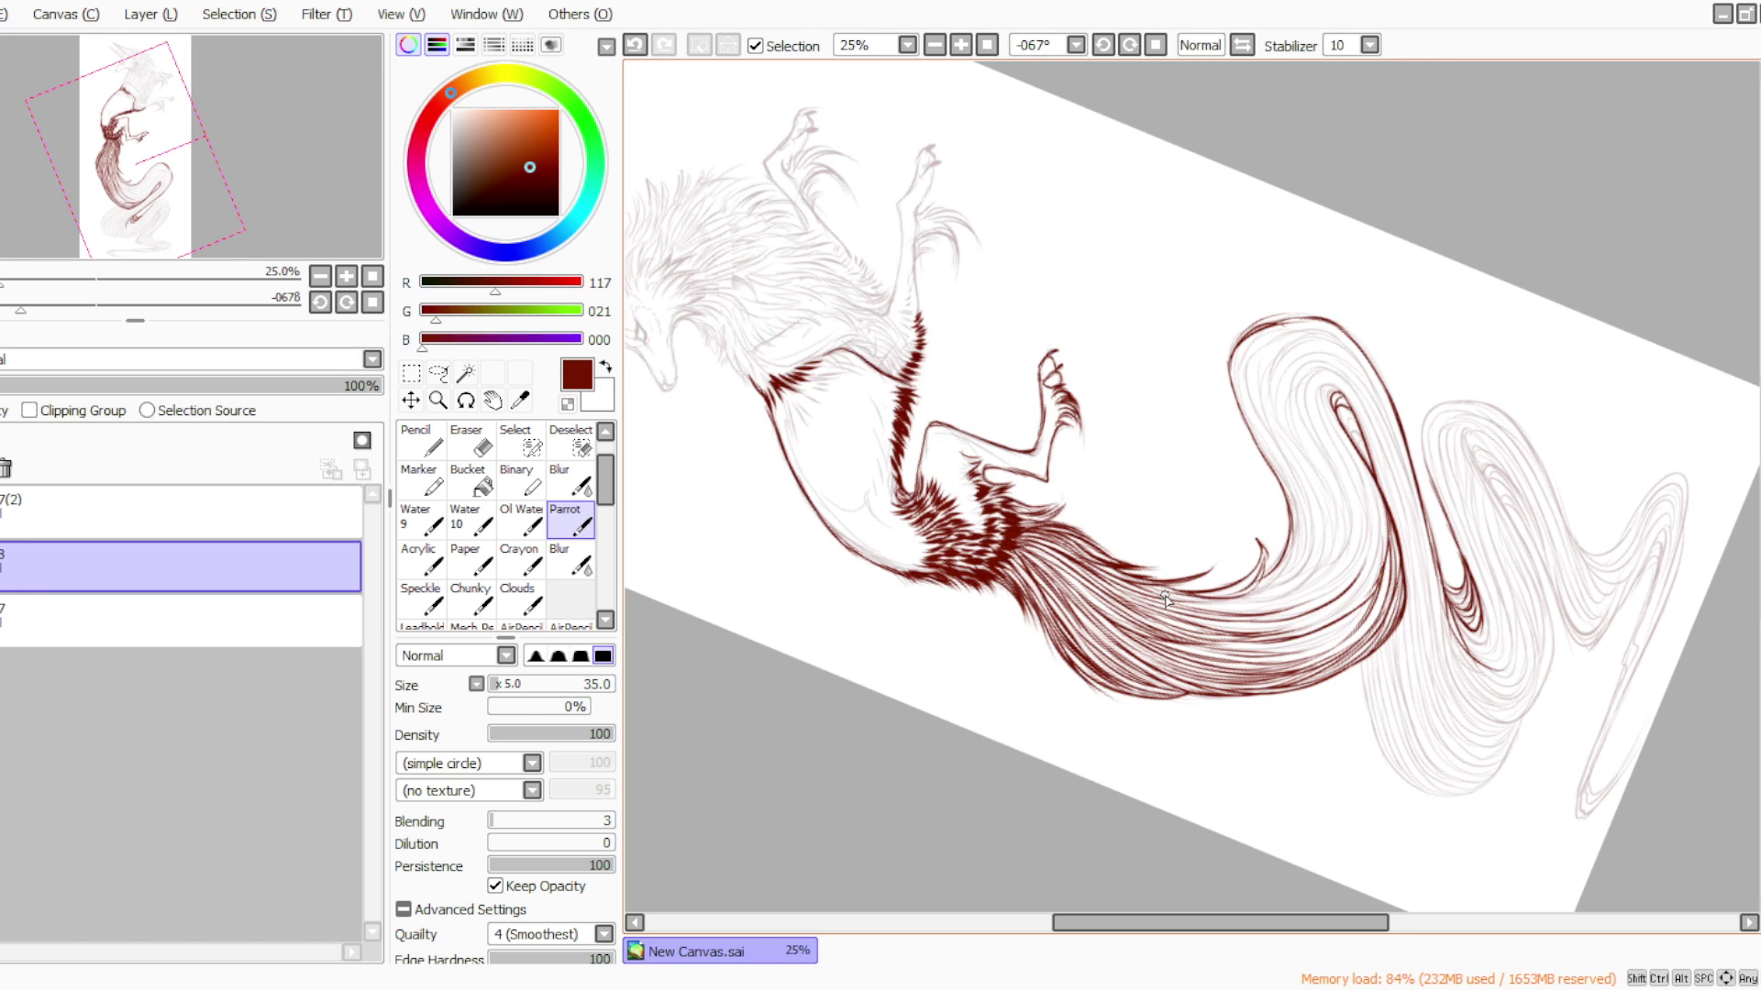
# Ink strands from the first loop's central fold down through the bend to join the tail base hair
pyautogui.moveTo(1390, 557); pyautogui.dragTo(1355, 644)
pyautogui.moveTo(1341, 389)
pyautogui.mouseDown()
pyautogui.moveTo(1326, 420)
pyautogui.moveTo(1373, 527)
pyautogui.mouseUp()
pyautogui.moveTo(1350, 442); pyautogui.dragTo(1380, 581)
pyautogui.moveTo(1373, 502); pyautogui.dragTo(1340, 607)
pyautogui.moveTo(1377, 510)
pyautogui.mouseDown()
pyautogui.moveTo(1317, 620)
pyautogui.moveTo(1273, 659)
pyautogui.mouseUp()
pyautogui.moveTo(1346, 607); pyautogui.dragTo(1247, 653)
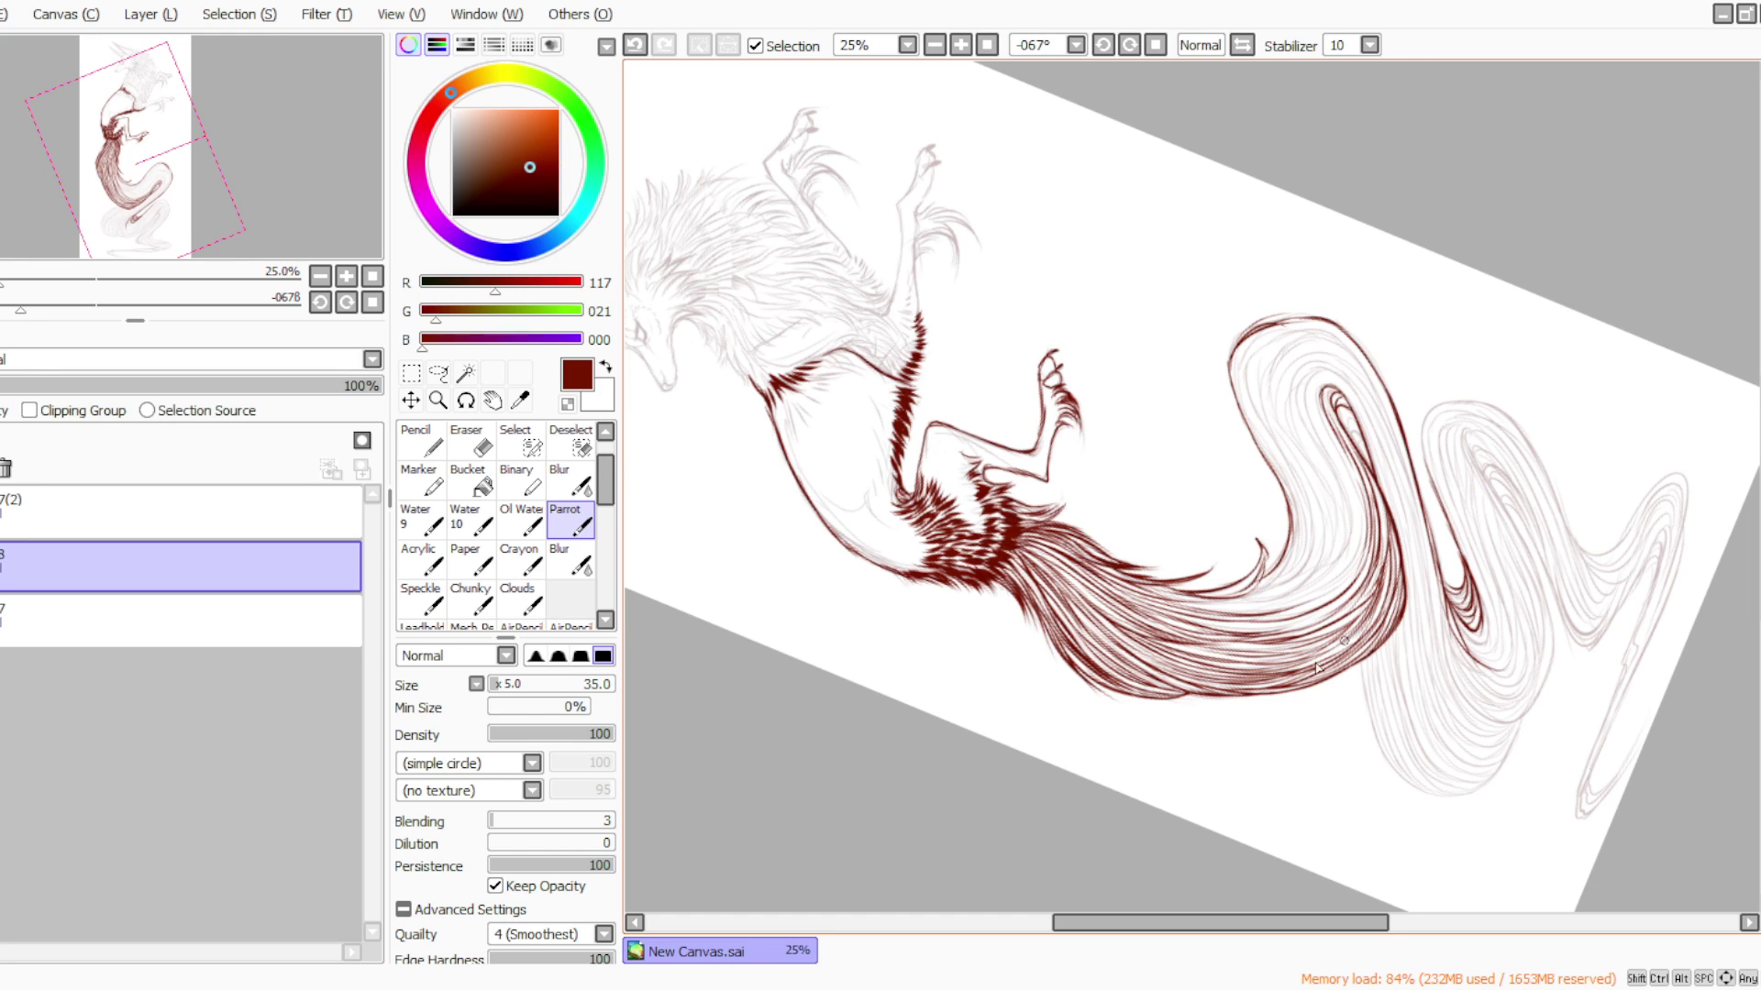
# Wrap more strands around the first loop's central fold and carry them into the inner side of the bend
pyautogui.moveTo(1317, 366)
pyautogui.mouseDown()
pyautogui.moveTo(1354, 386)
pyautogui.moveTo(1401, 508)
pyautogui.mouseUp()
pyautogui.moveTo(1321, 368)
pyautogui.mouseDown()
pyautogui.moveTo(1315, 413)
pyautogui.moveTo(1347, 496)
pyautogui.mouseUp()
pyautogui.moveTo(1321, 437); pyautogui.dragTo(1341, 561)
pyautogui.moveTo(1344, 492); pyautogui.dragTo(1293, 589)
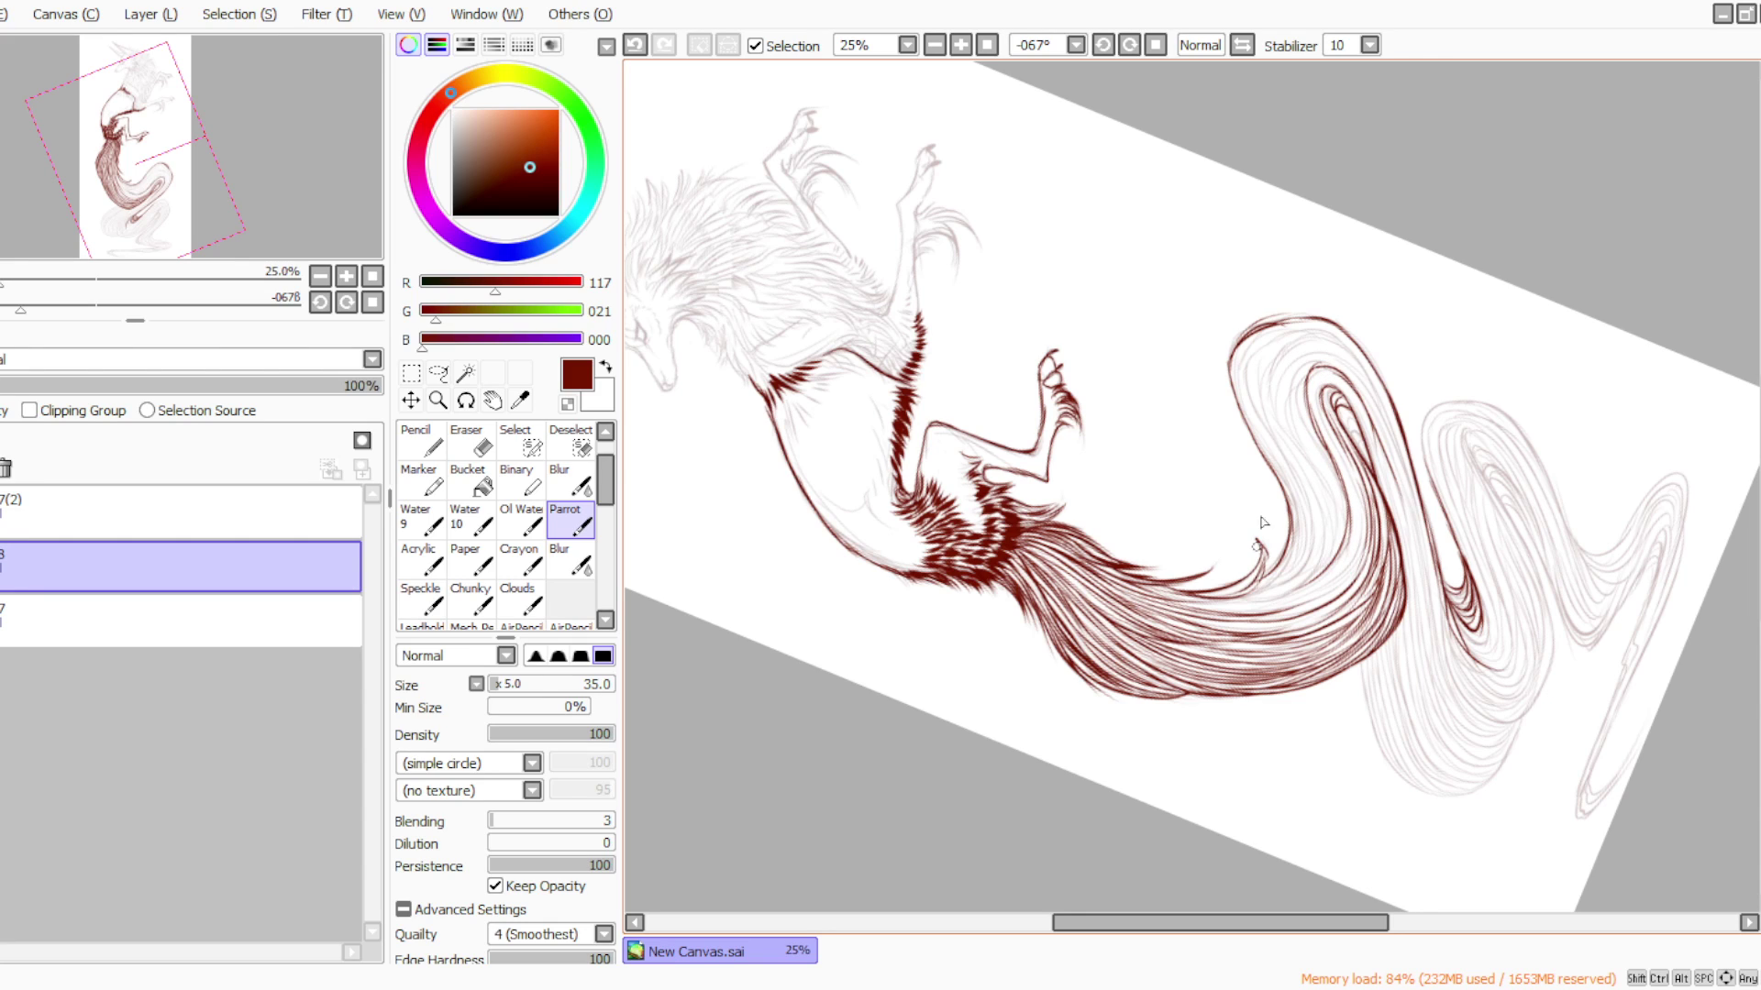
pyautogui.moveTo(1324, 406)
pyautogui.mouseDown()
pyautogui.moveTo(1366, 508)
pyautogui.moveTo(1355, 564)
pyautogui.mouseUp()
pyautogui.moveTo(1341, 481); pyautogui.dragTo(1297, 587)
pyautogui.moveTo(1359, 532); pyautogui.dragTo(1284, 606)
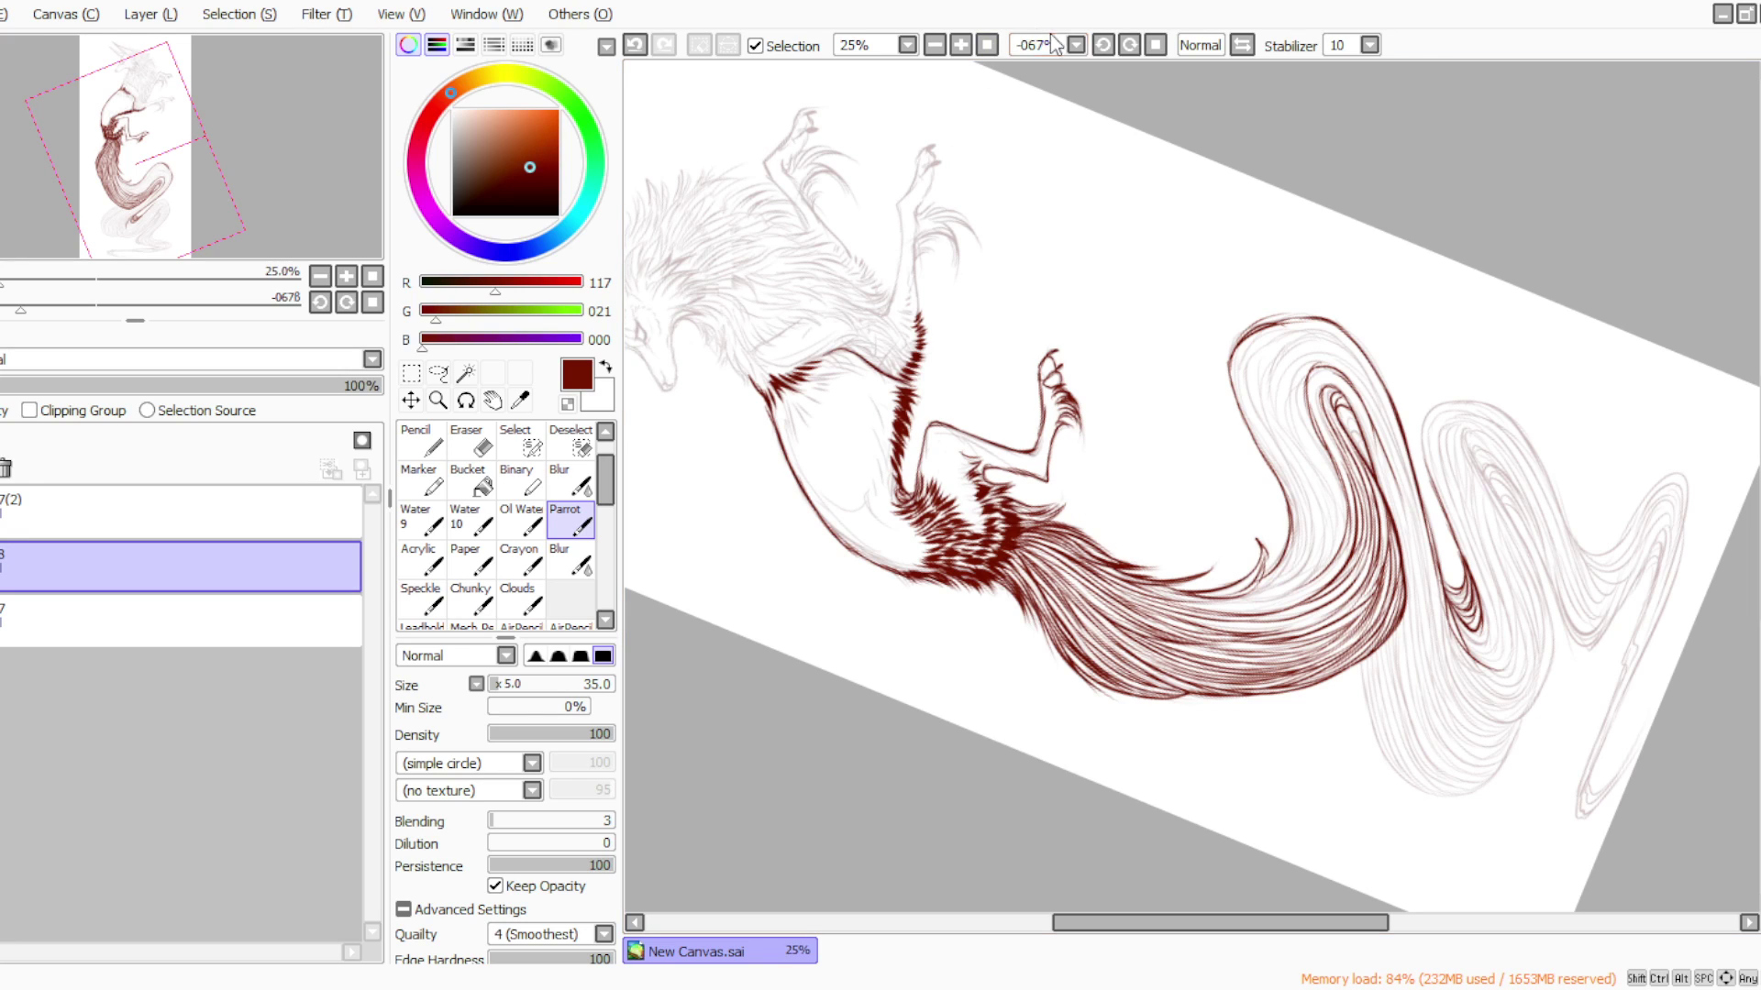
# Ink strands along the inner edge of the first loop and fill the remaining gap in the tail's middle
pyautogui.moveTo(1259, 335)
pyautogui.mouseDown()
pyautogui.moveTo(1251, 418)
pyautogui.moveTo(1240, 383)
pyautogui.moveTo(1298, 516)
pyautogui.mouseUp()
pyautogui.moveTo(1263, 456)
pyautogui.mouseDown()
pyautogui.moveTo(1300, 534)
pyautogui.moveTo(1262, 586)
pyautogui.mouseUp()
pyautogui.moveTo(1259, 415); pyautogui.dragTo(1315, 541)
pyautogui.moveTo(1283, 471); pyautogui.dragTo(1276, 588)
pyautogui.moveTo(1291, 504)
pyautogui.mouseDown()
pyautogui.moveTo(1261, 594)
pyautogui.moveTo(1284, 591)
pyautogui.mouseUp()
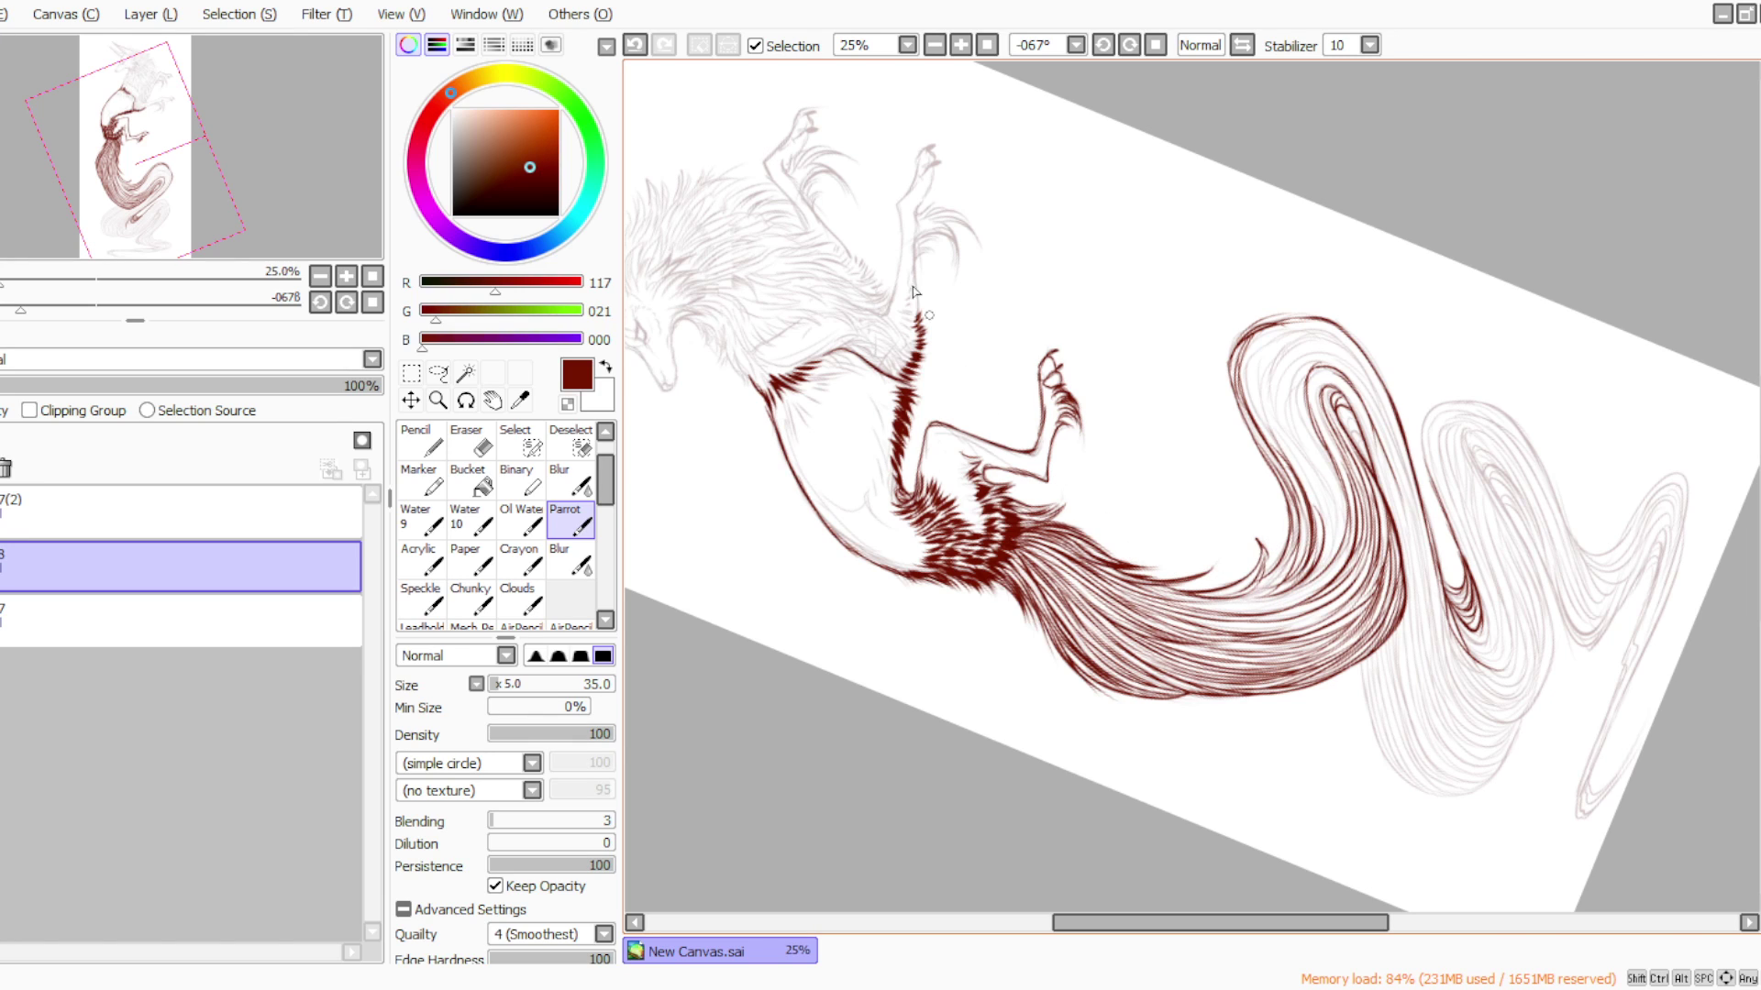
pyautogui.click(1153, 46)
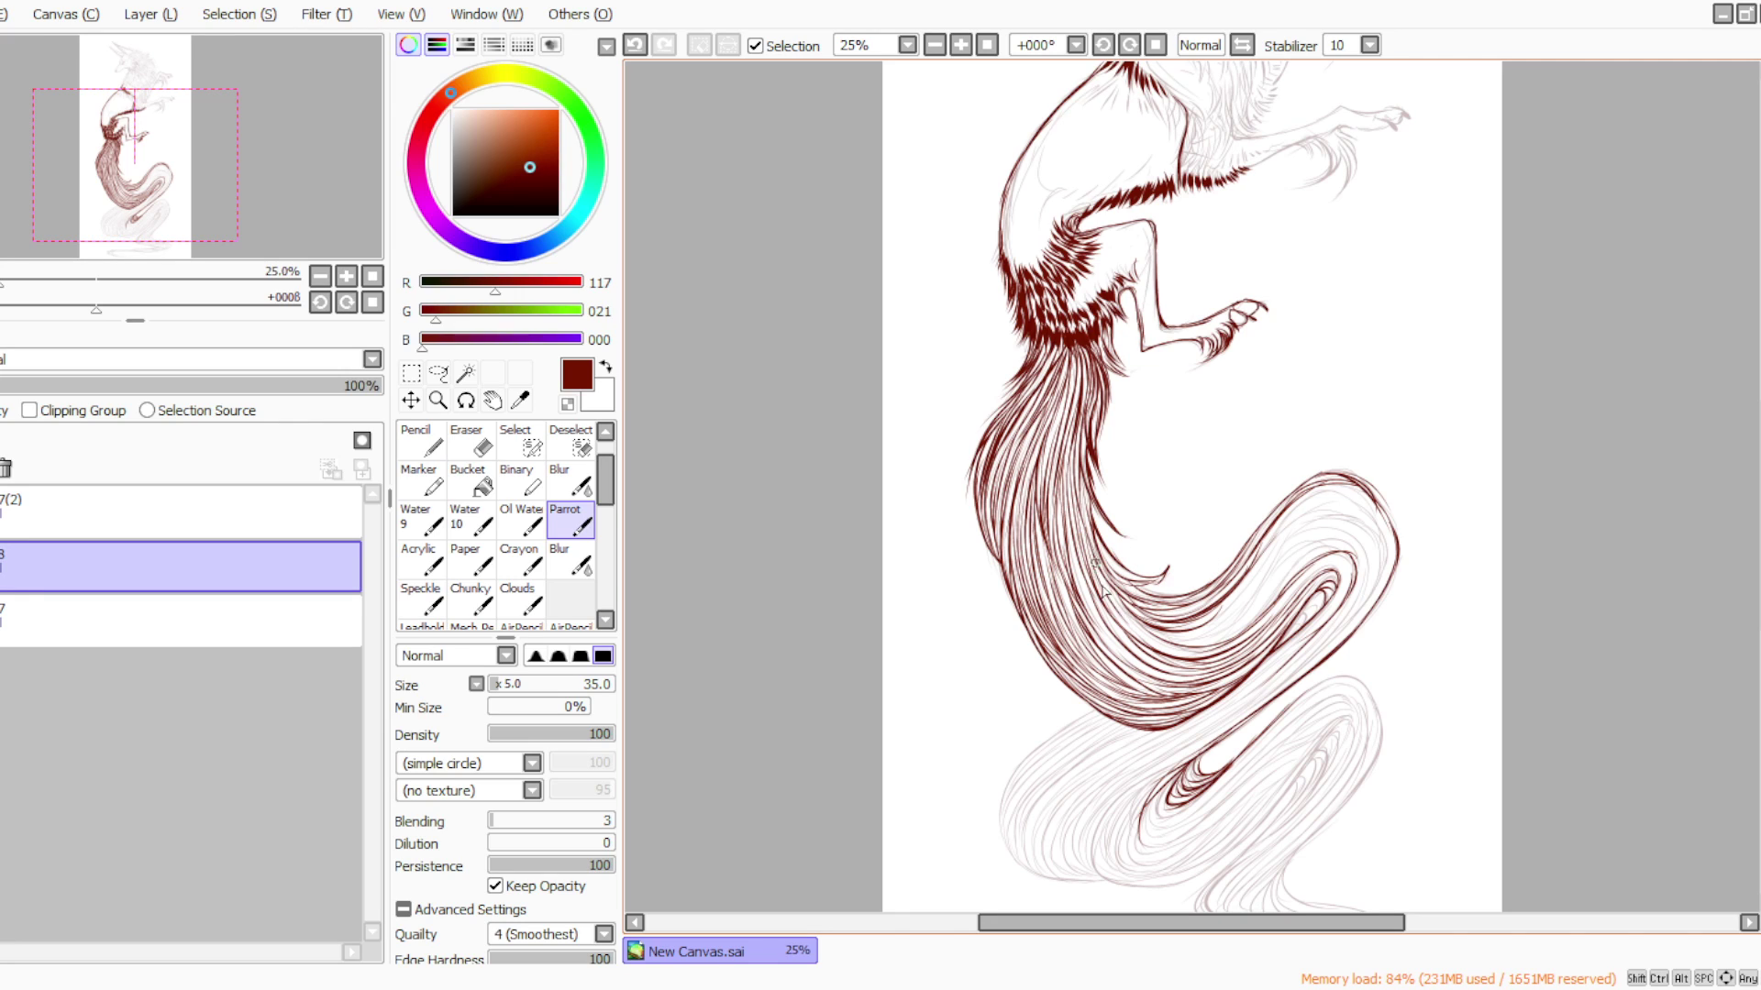
pyautogui.moveTo(1067, 537)
pyautogui.mouseDown()
pyautogui.moveTo(1096, 619)
pyautogui.moveTo(1142, 664)
pyautogui.mouseUp()
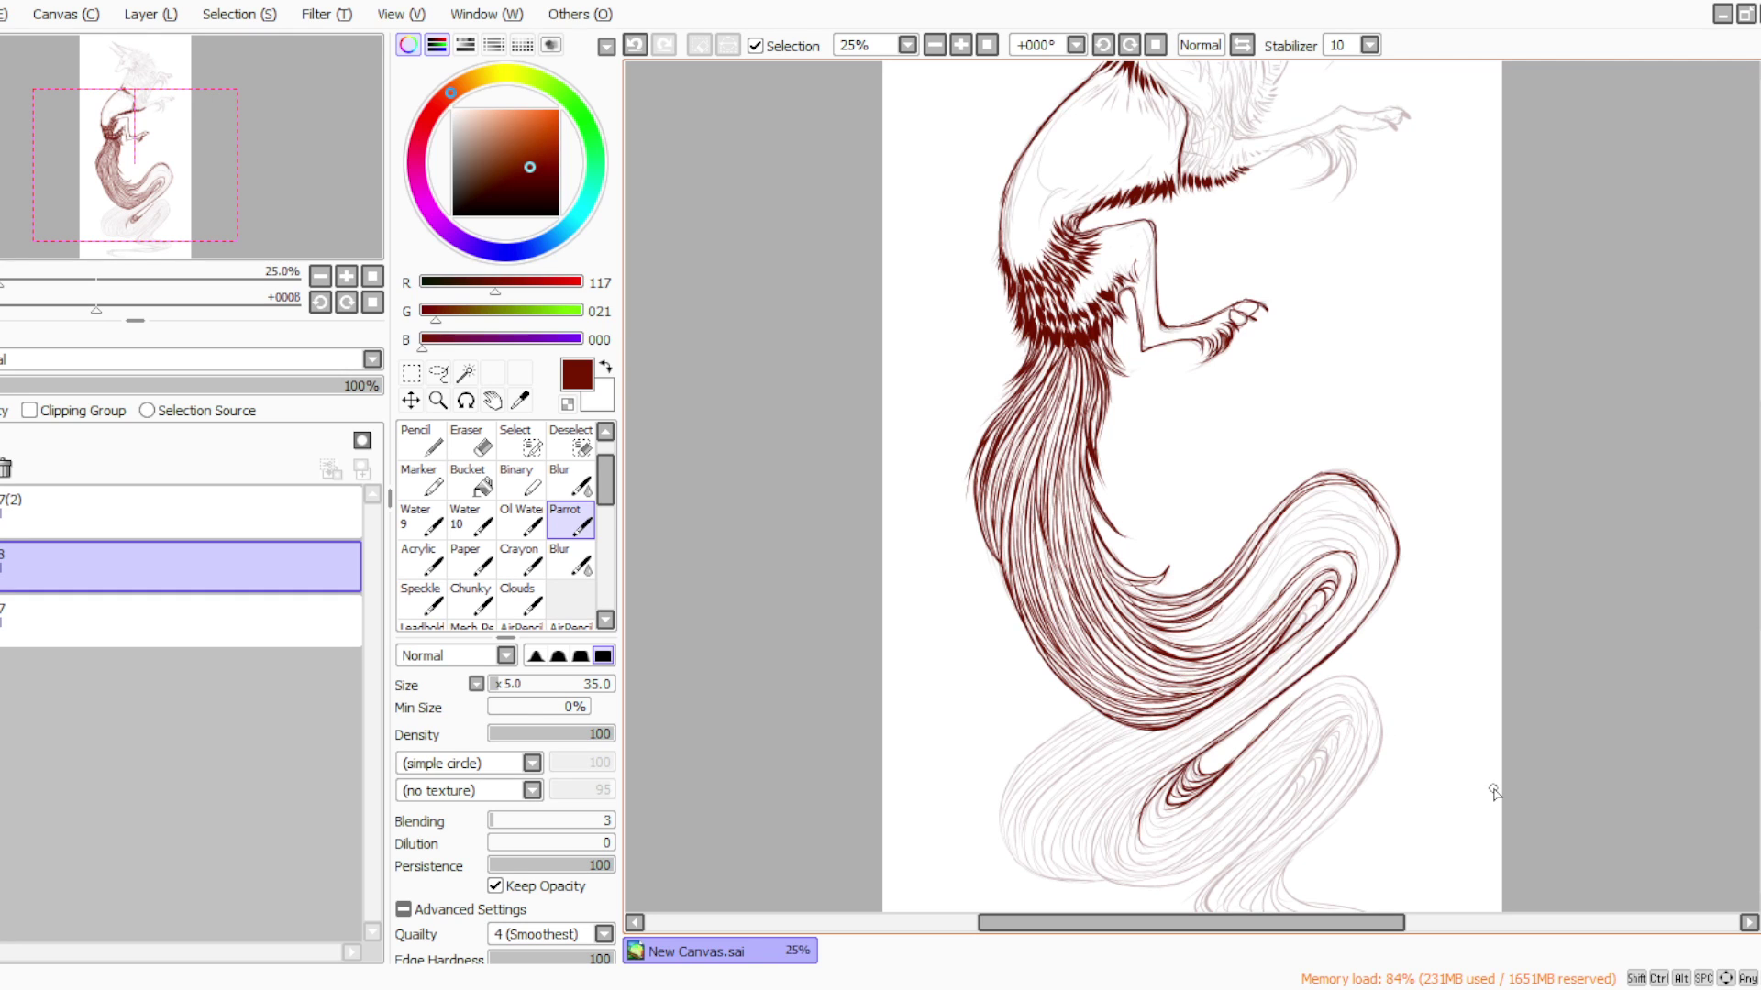
# Fill the rounded tip and far side of the first loop with curved strands around the central fold
pyautogui.click(1104, 44)
pyautogui.click(1103, 45)
pyautogui.click(1103, 44)
pyautogui.click(1103, 44)
pyautogui.click(1103, 44)
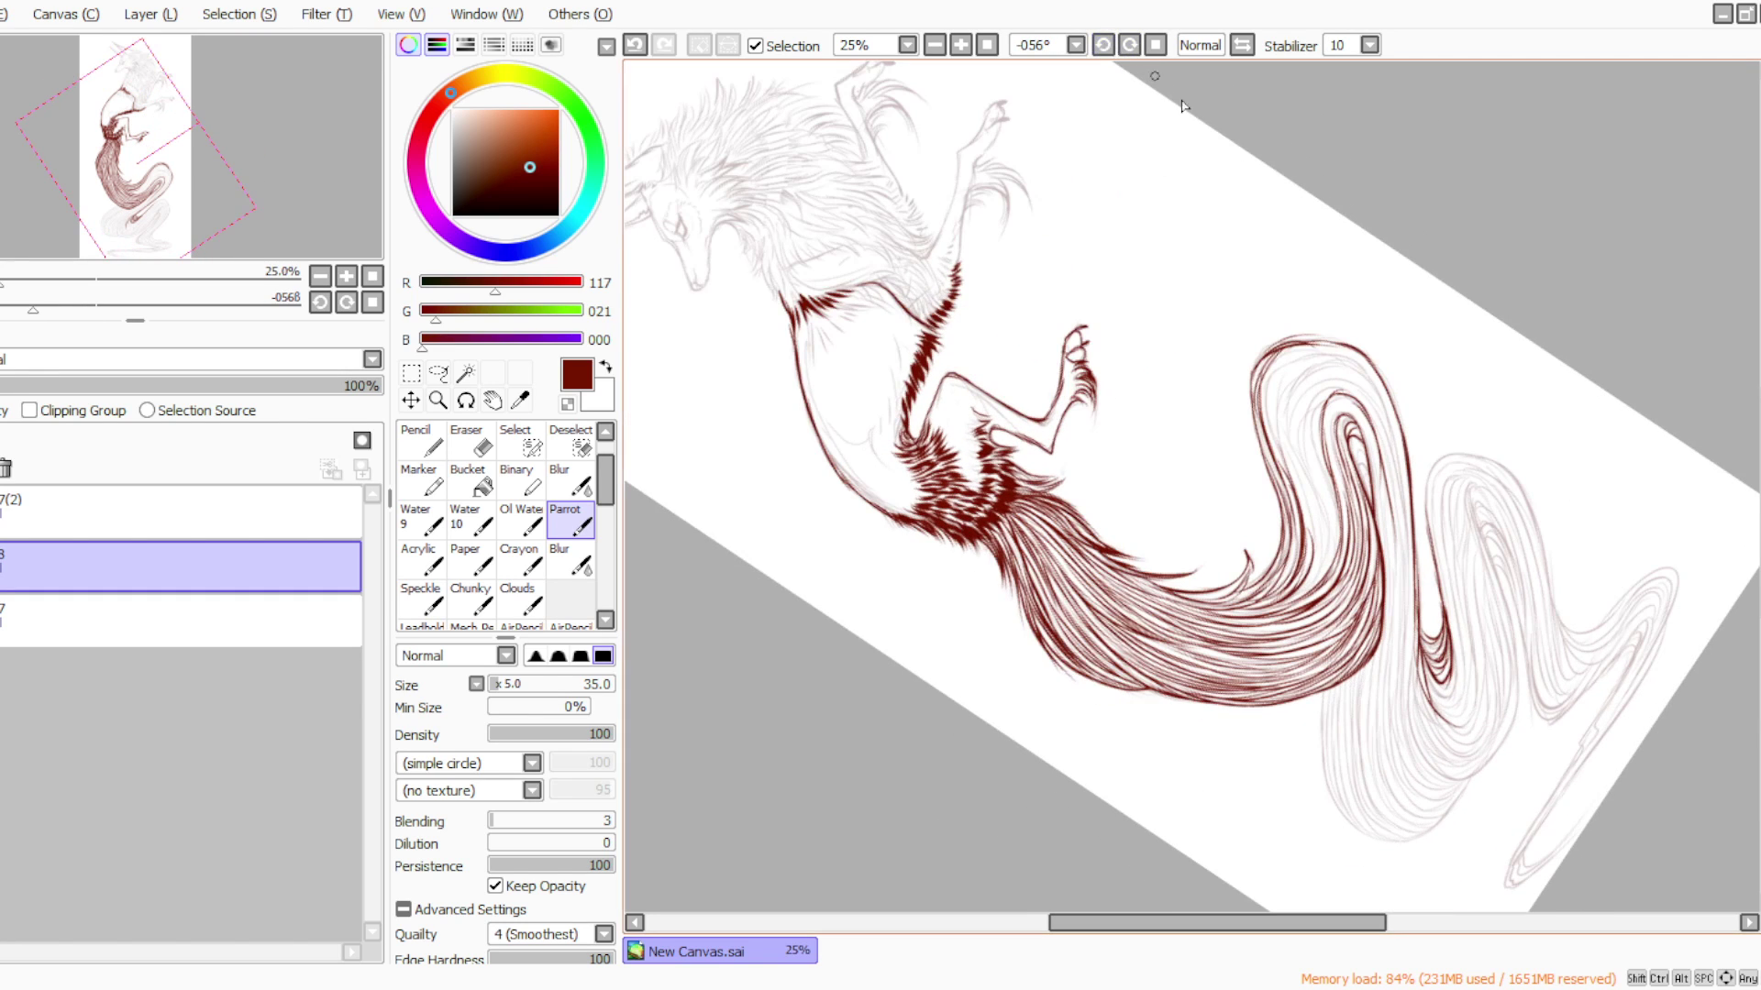
pyautogui.moveTo(1362, 394)
pyautogui.mouseDown()
pyautogui.moveTo(1321, 391)
pyautogui.moveTo(1355, 396)
pyautogui.moveTo(1306, 440)
pyautogui.moveTo(1328, 398)
pyautogui.moveTo(1339, 389)
pyautogui.moveTo(1316, 447)
pyautogui.moveTo(1309, 404)
pyautogui.moveTo(1340, 503)
pyautogui.moveTo(1309, 402)
pyautogui.moveTo(1327, 565)
pyautogui.moveTo(1319, 488)
pyautogui.moveTo(1274, 592)
pyautogui.moveTo(1319, 466)
pyautogui.moveTo(1338, 535)
pyautogui.moveTo(1276, 501)
pyautogui.moveTo(1313, 388)
pyautogui.moveTo(1318, 543)
pyautogui.moveTo(1310, 390)
pyautogui.moveTo(1288, 448)
pyautogui.moveTo(1333, 546)
pyautogui.mouseUp()
pyautogui.moveTo(1339, 365)
pyautogui.mouseDown()
pyautogui.moveTo(1285, 418)
pyautogui.moveTo(1316, 380)
pyautogui.moveTo(1291, 456)
pyautogui.moveTo(1303, 364)
pyautogui.moveTo(1284, 461)
pyautogui.moveTo(1273, 414)
pyautogui.moveTo(1298, 443)
pyautogui.moveTo(1322, 353)
pyautogui.moveTo(1293, 378)
pyautogui.moveTo(1285, 362)
pyautogui.moveTo(1274, 414)
pyautogui.moveTo(1355, 385)
pyautogui.moveTo(1403, 525)
pyautogui.moveTo(1332, 357)
pyautogui.moveTo(1392, 431)
pyautogui.moveTo(1359, 419)
pyautogui.moveTo(1315, 347)
pyautogui.moveTo(1383, 411)
pyautogui.mouseUp()
pyautogui.moveTo(1307, 344)
pyautogui.mouseDown()
pyautogui.moveTo(1311, 378)
pyautogui.moveTo(1373, 404)
pyautogui.moveTo(1380, 431)
pyautogui.moveTo(1329, 367)
pyautogui.moveTo(1348, 484)
pyautogui.mouseUp()
pyautogui.moveTo(1359, 410); pyautogui.dragTo(1392, 592)
pyautogui.moveTo(1385, 484); pyautogui.dragTo(1378, 725)
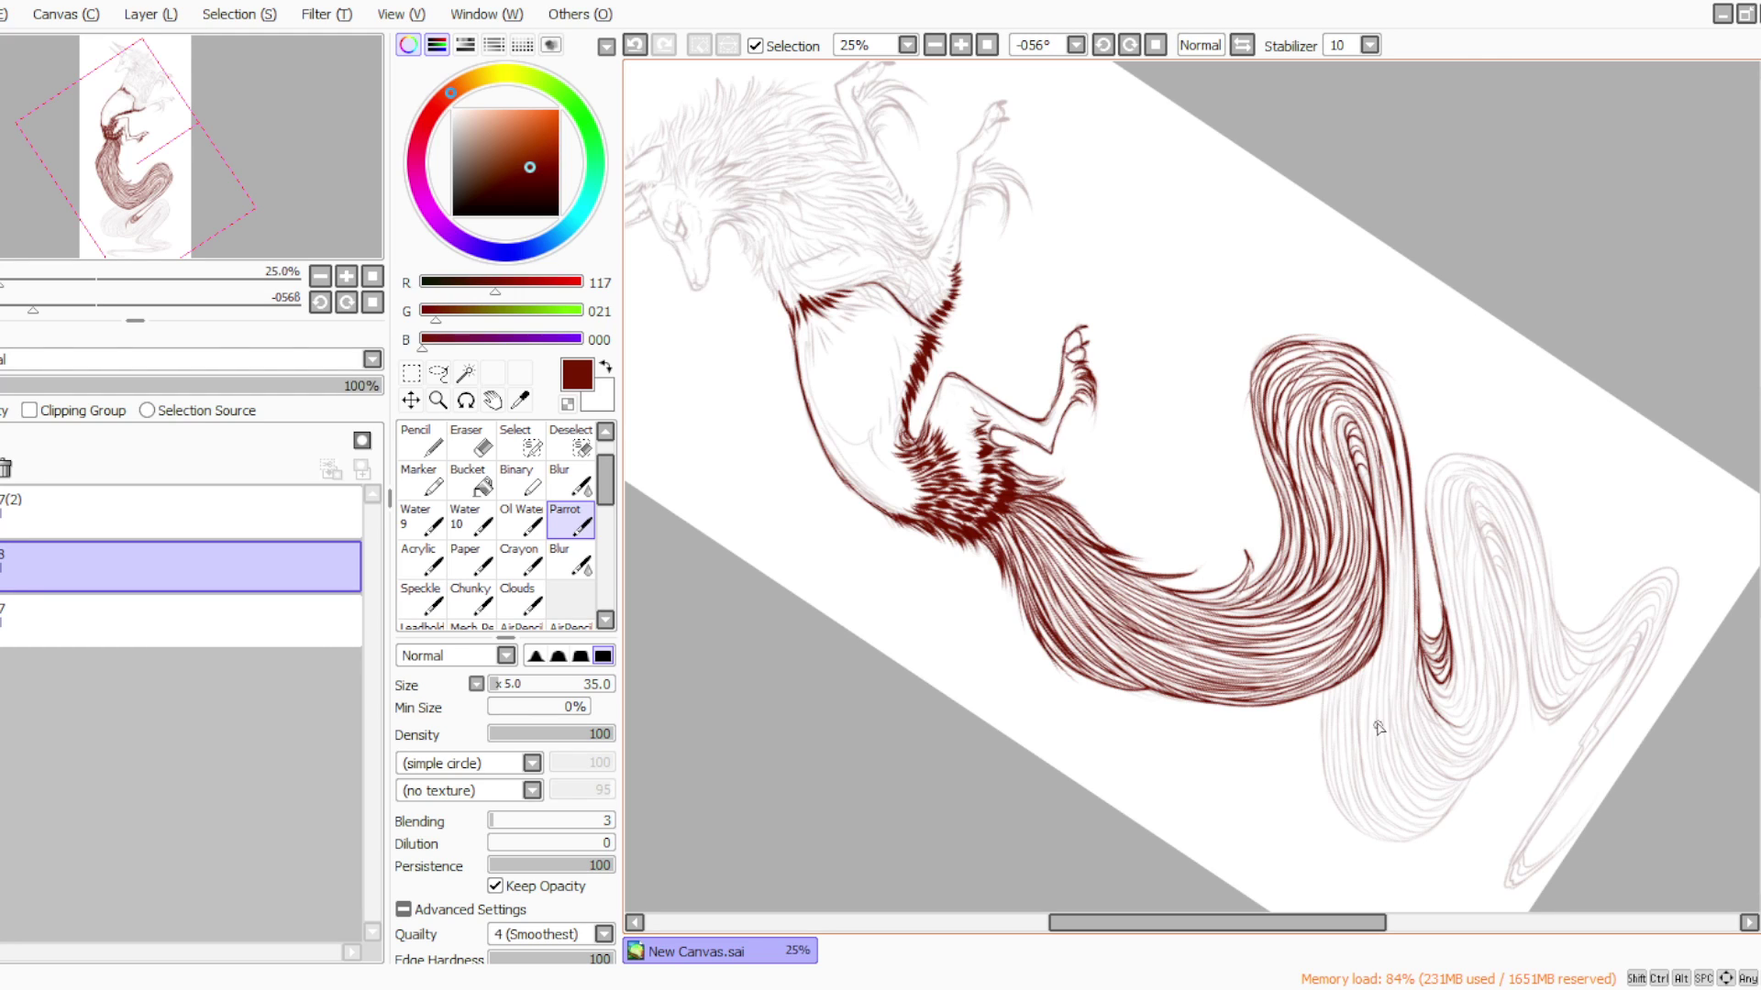
# Ink the contours of the tail's second loop, from the first loop's outer side around the lower bend
pyautogui.moveTo(1425, 478)
pyautogui.mouseDown()
pyautogui.moveTo(1448, 697)
pyautogui.moveTo(1328, 370)
pyautogui.moveTo(1462, 646)
pyautogui.moveTo(1470, 586)
pyautogui.moveTo(1473, 724)
pyautogui.mouseUp()
pyautogui.moveTo(1471, 664); pyautogui.dragTo(1421, 690)
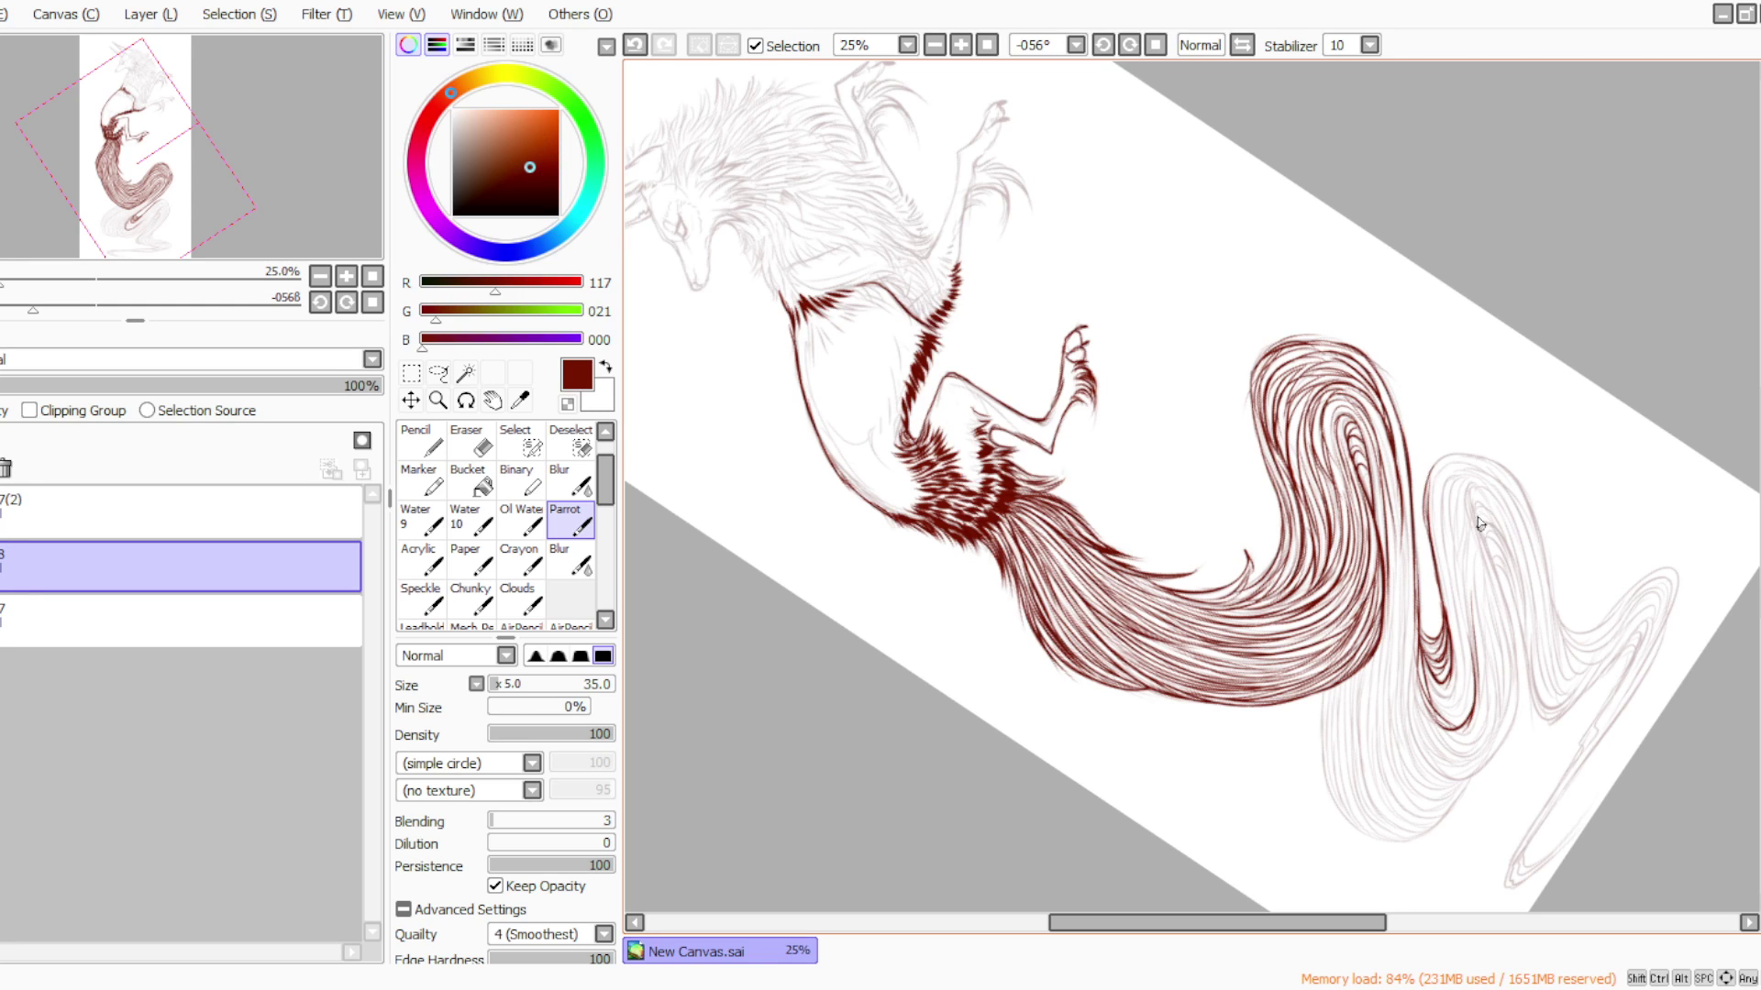
pyautogui.moveTo(1477, 529)
pyautogui.mouseDown()
pyautogui.moveTo(1515, 686)
pyautogui.moveTo(1506, 623)
pyautogui.moveTo(1505, 745)
pyautogui.mouseUp()
pyautogui.moveTo(1513, 675)
pyautogui.mouseDown()
pyautogui.moveTo(1468, 772)
pyautogui.moveTo(1373, 842)
pyautogui.mouseUp()
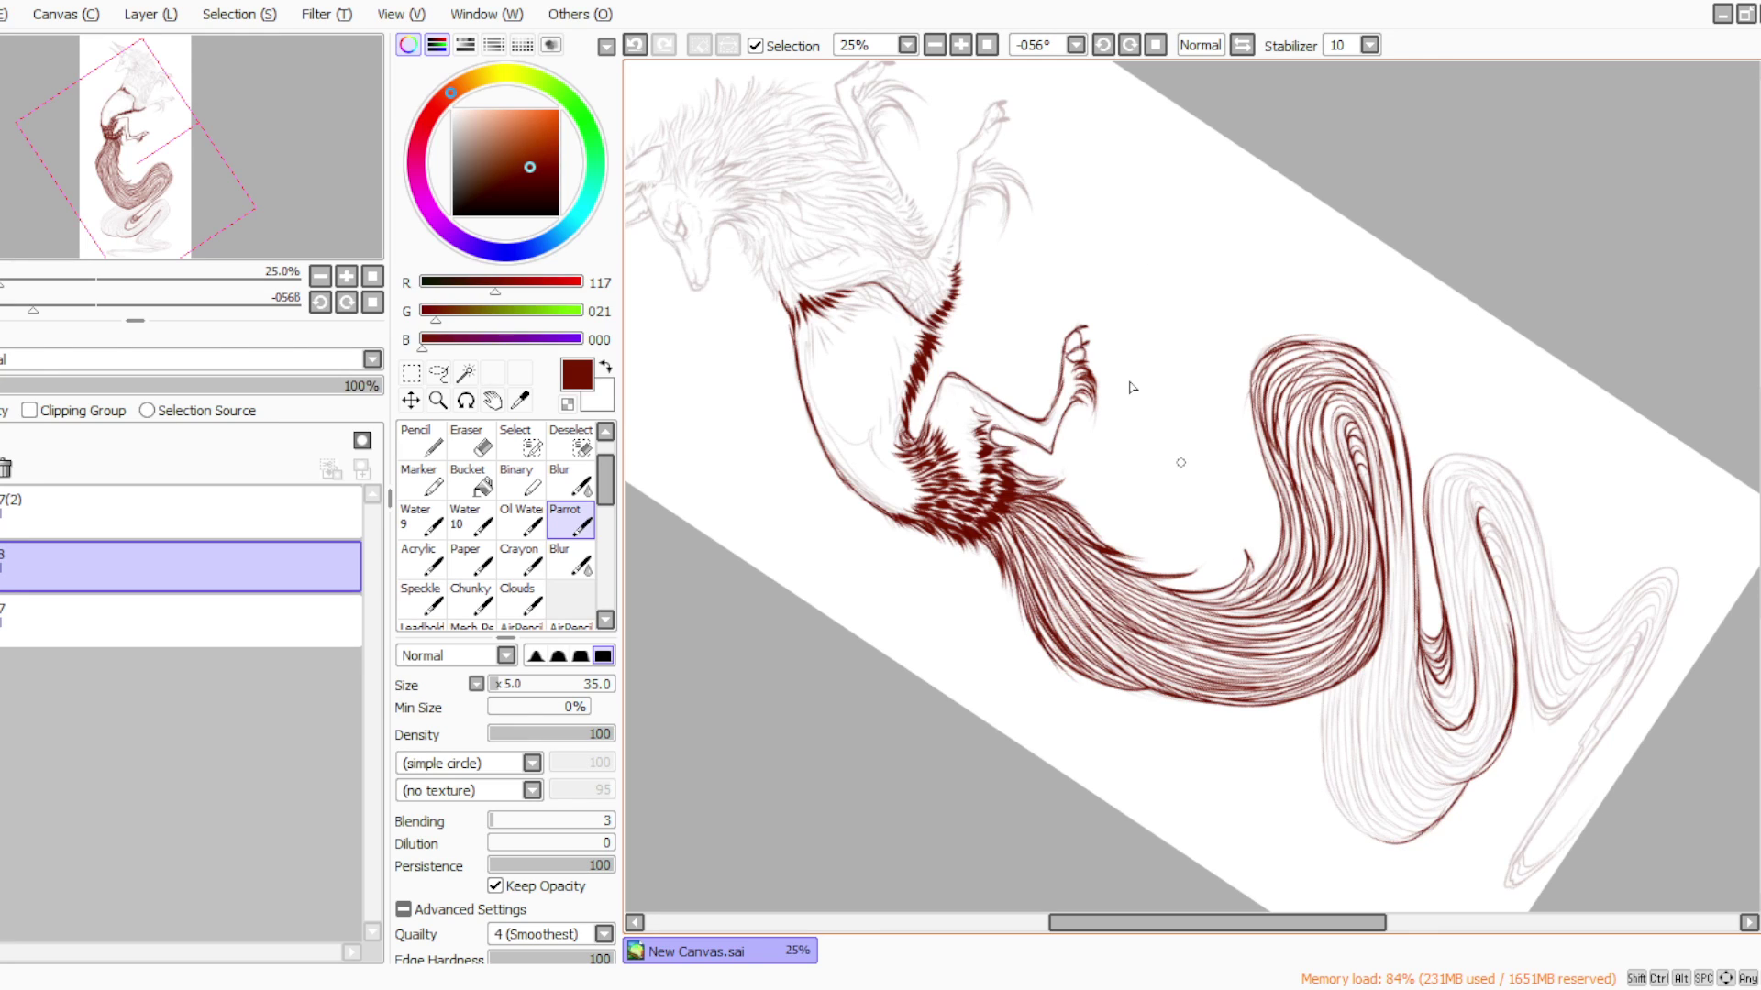
# Close the outer contour of the tail's second loop and ink the first long strands running from the first loop into its lower bend
pyautogui.moveTo(1323, 704)
pyautogui.mouseDown()
pyautogui.moveTo(1354, 824)
pyautogui.moveTo(1338, 808)
pyautogui.moveTo(1382, 849)
pyautogui.mouseUp()
pyautogui.moveTo(1467, 797)
pyautogui.mouseDown()
pyautogui.moveTo(1427, 775)
pyautogui.moveTo(1403, 564)
pyautogui.mouseUp()
pyautogui.moveTo(1371, 374)
pyautogui.mouseDown()
pyautogui.moveTo(1403, 500)
pyautogui.moveTo(1413, 672)
pyautogui.mouseUp()
pyautogui.moveTo(1375, 437); pyautogui.dragTo(1396, 587)
pyautogui.moveTo(1389, 505); pyautogui.dragTo(1395, 711)
pyautogui.moveTo(1400, 624)
pyautogui.mouseDown()
pyautogui.moveTo(1403, 774)
pyautogui.moveTo(1455, 784)
pyautogui.mouseUp()
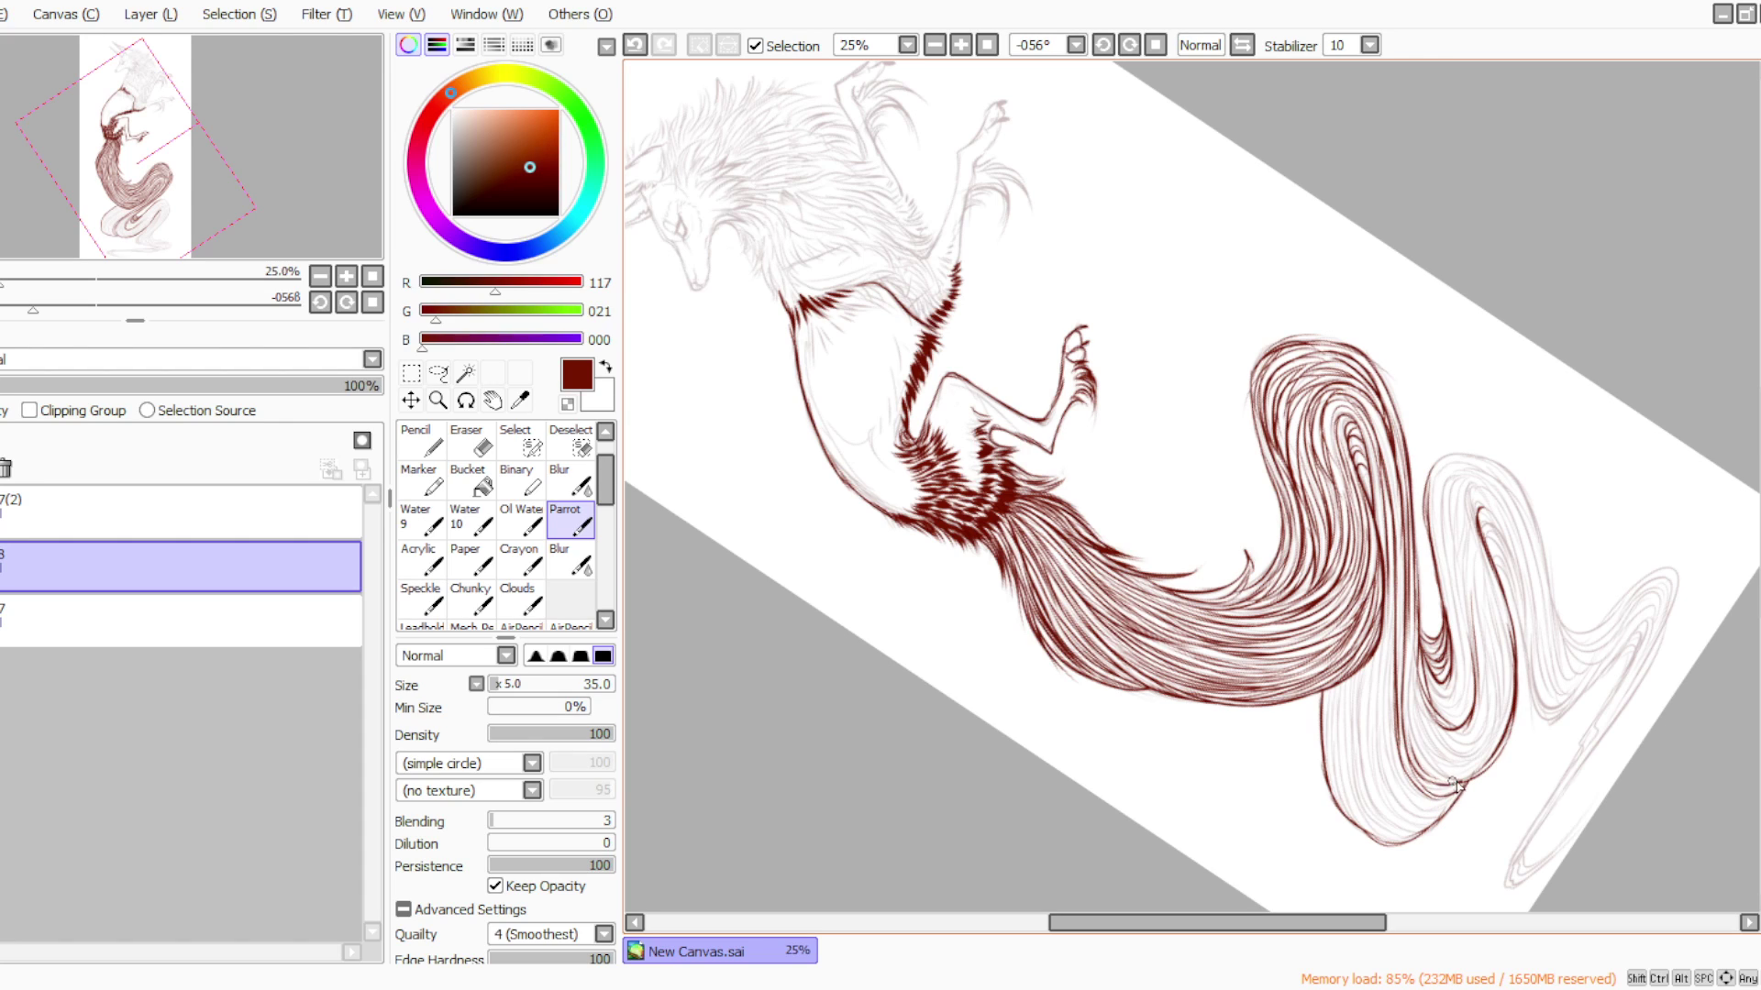
# Fill the middle of the second loop with long strands flowing from the first loop's side around the lower bend
pyautogui.moveTo(1360, 400)
pyautogui.mouseDown()
pyautogui.moveTo(1397, 508)
pyautogui.moveTo(1380, 427)
pyautogui.moveTo(1405, 677)
pyautogui.mouseUp()
pyautogui.moveTo(1361, 434); pyautogui.dragTo(1387, 714)
pyautogui.moveTo(1389, 575)
pyautogui.mouseDown()
pyautogui.moveTo(1391, 761)
pyautogui.moveTo(1401, 789)
pyautogui.moveTo(1454, 805)
pyautogui.mouseUp()
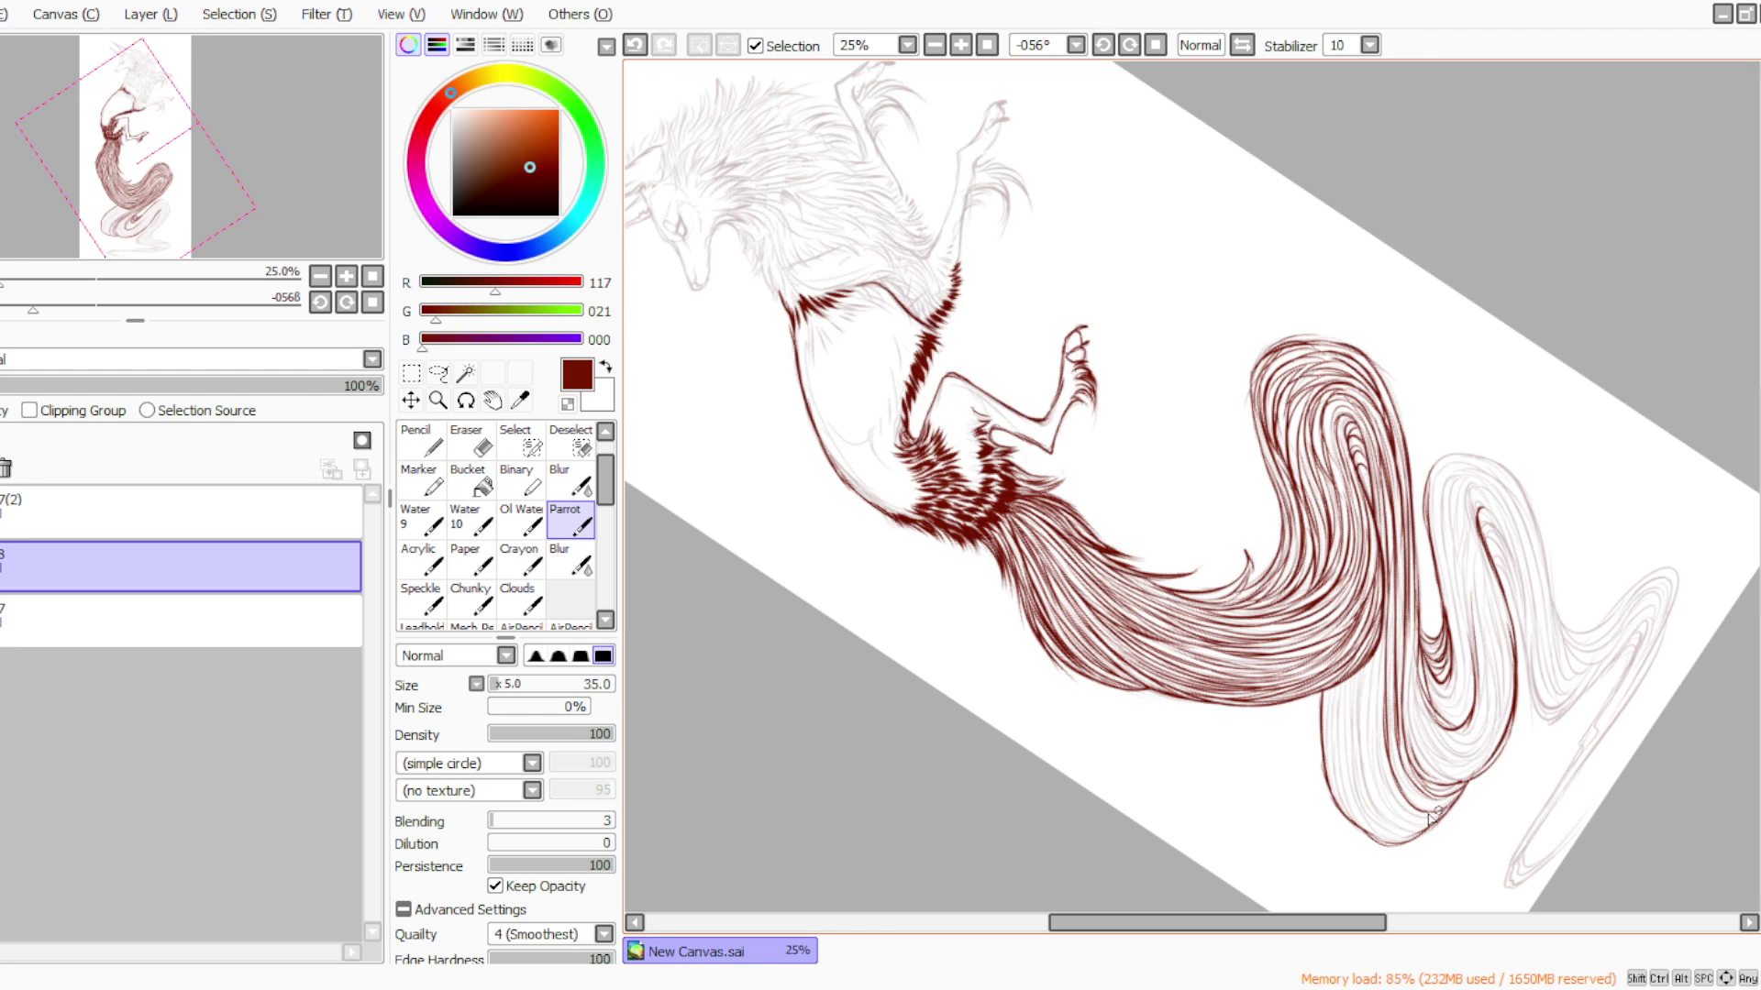
pyautogui.moveTo(1380, 637); pyautogui.dragTo(1380, 768)
pyautogui.moveTo(1368, 676)
pyautogui.mouseDown()
pyautogui.moveTo(1396, 803)
pyautogui.moveTo(1442, 807)
pyautogui.mouseUp()
pyautogui.moveTo(1367, 640)
pyautogui.mouseDown()
pyautogui.moveTo(1395, 794)
pyautogui.moveTo(1371, 798)
pyautogui.mouseUp()
pyautogui.moveTo(1361, 725)
pyautogui.mouseDown()
pyautogui.moveTo(1373, 803)
pyautogui.moveTo(1403, 832)
pyautogui.moveTo(1435, 820)
pyautogui.moveTo(1376, 780)
pyautogui.moveTo(1362, 695)
pyautogui.mouseUp()
pyautogui.moveTo(1362, 695); pyautogui.dragTo(1409, 831)
pyautogui.moveTo(1365, 662); pyautogui.dragTo(1367, 750)
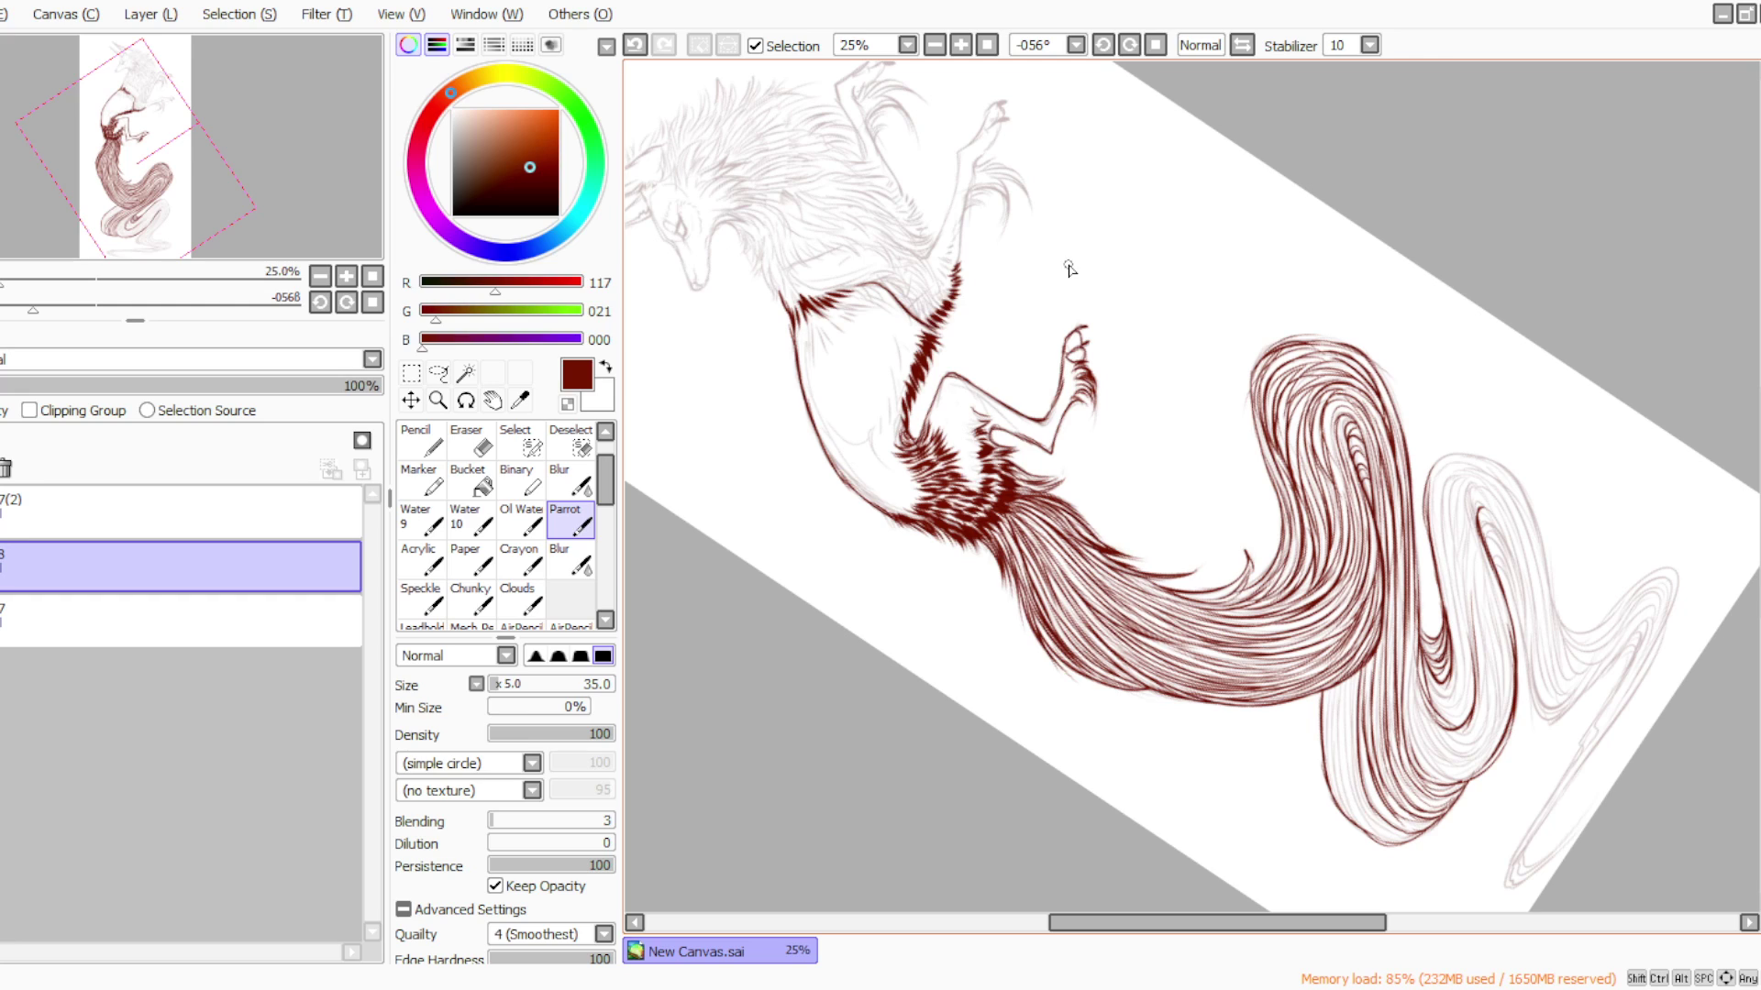
# Fill the outer edge of the second loop's lower bend with curved strands that follow its contour
pyautogui.moveTo(1352, 678)
pyautogui.mouseDown()
pyautogui.moveTo(1354, 770)
pyautogui.moveTo(1384, 839)
pyautogui.mouseUp()
pyautogui.moveTo(1348, 724)
pyautogui.mouseDown()
pyautogui.moveTo(1390, 840)
pyautogui.moveTo(1418, 833)
pyautogui.mouseUp()
pyautogui.moveTo(1339, 688); pyautogui.dragTo(1354, 828)
pyautogui.moveTo(1336, 683); pyautogui.dragTo(1345, 803)
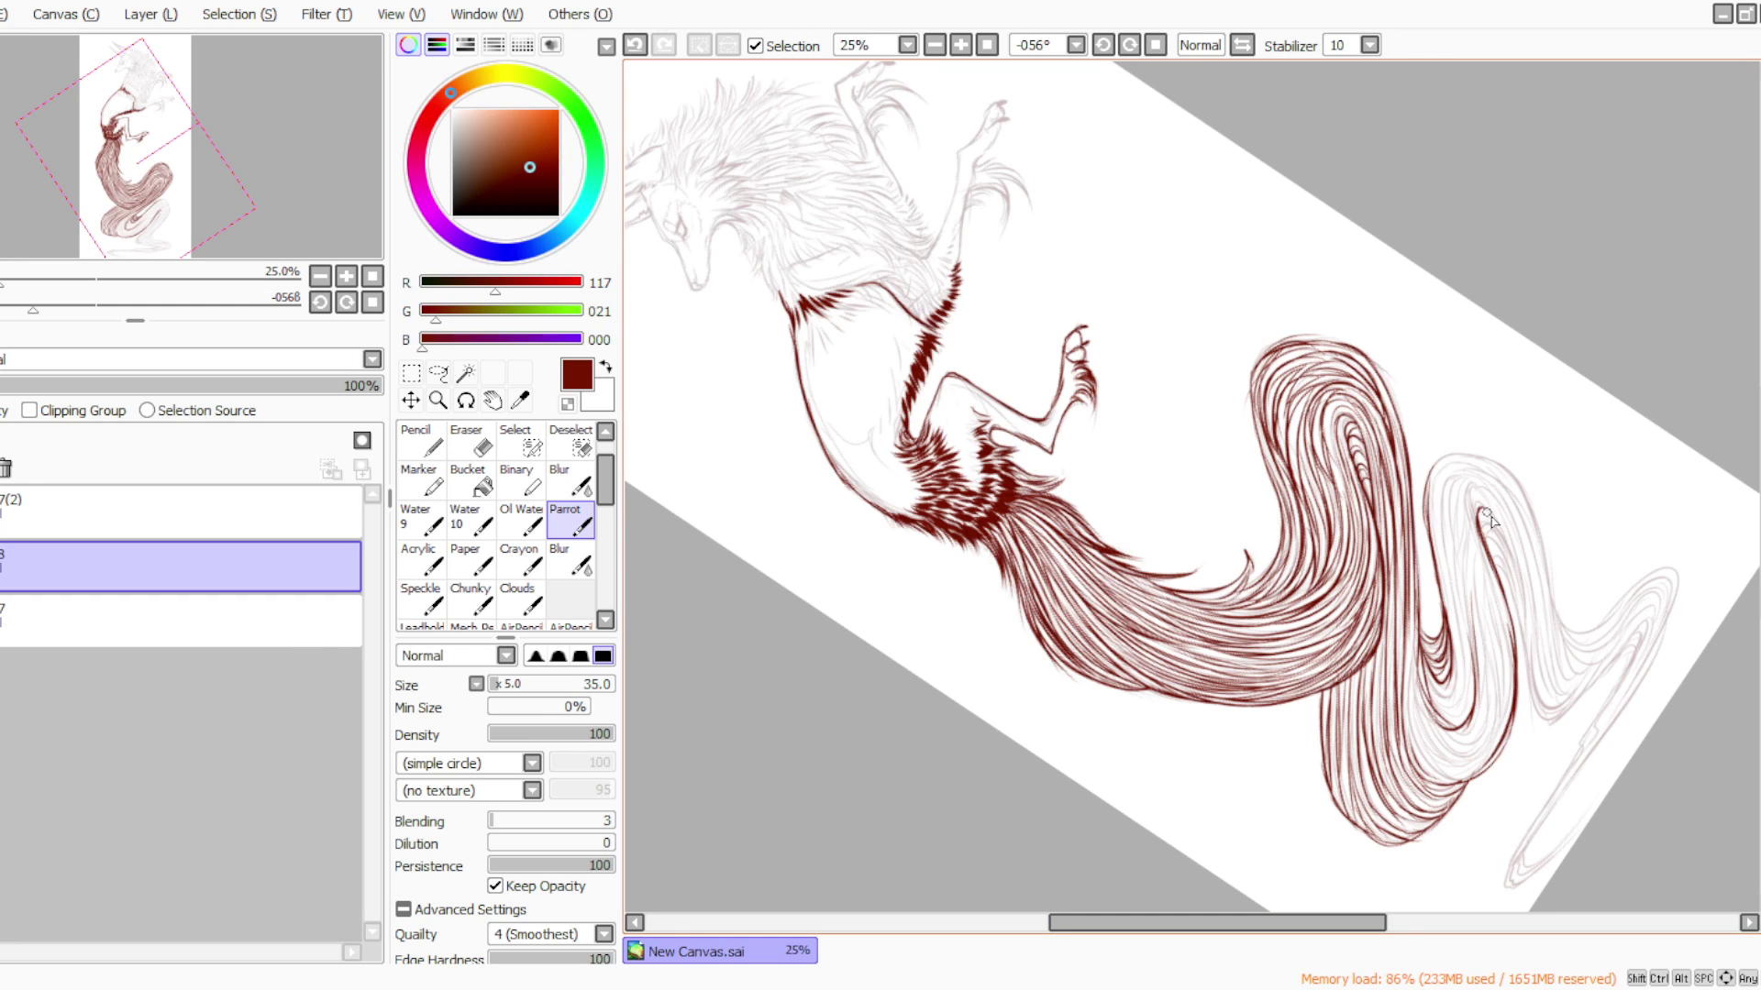
# Ink the contours of the tail's third loop down to the pointed bend and add short strands in its inner fold
pyautogui.moveTo(1495, 533); pyautogui.dragTo(1551, 721)
pyautogui.moveTo(1502, 541); pyautogui.dragTo(1542, 688)
pyautogui.moveTo(1519, 492); pyautogui.dragTo(1557, 623)
pyautogui.moveTo(1540, 539); pyautogui.dragTo(1579, 674)
pyautogui.moveTo(1621, 601)
pyautogui.mouseDown()
pyautogui.moveTo(1570, 630)
pyautogui.moveTo(1555, 600)
pyautogui.mouseUp()
pyautogui.moveTo(1498, 464)
pyautogui.mouseDown()
pyautogui.moveTo(1533, 538)
pyautogui.moveTo(1513, 477)
pyautogui.moveTo(1443, 461)
pyautogui.moveTo(1424, 476)
pyautogui.moveTo(1447, 586)
pyautogui.mouseUp()
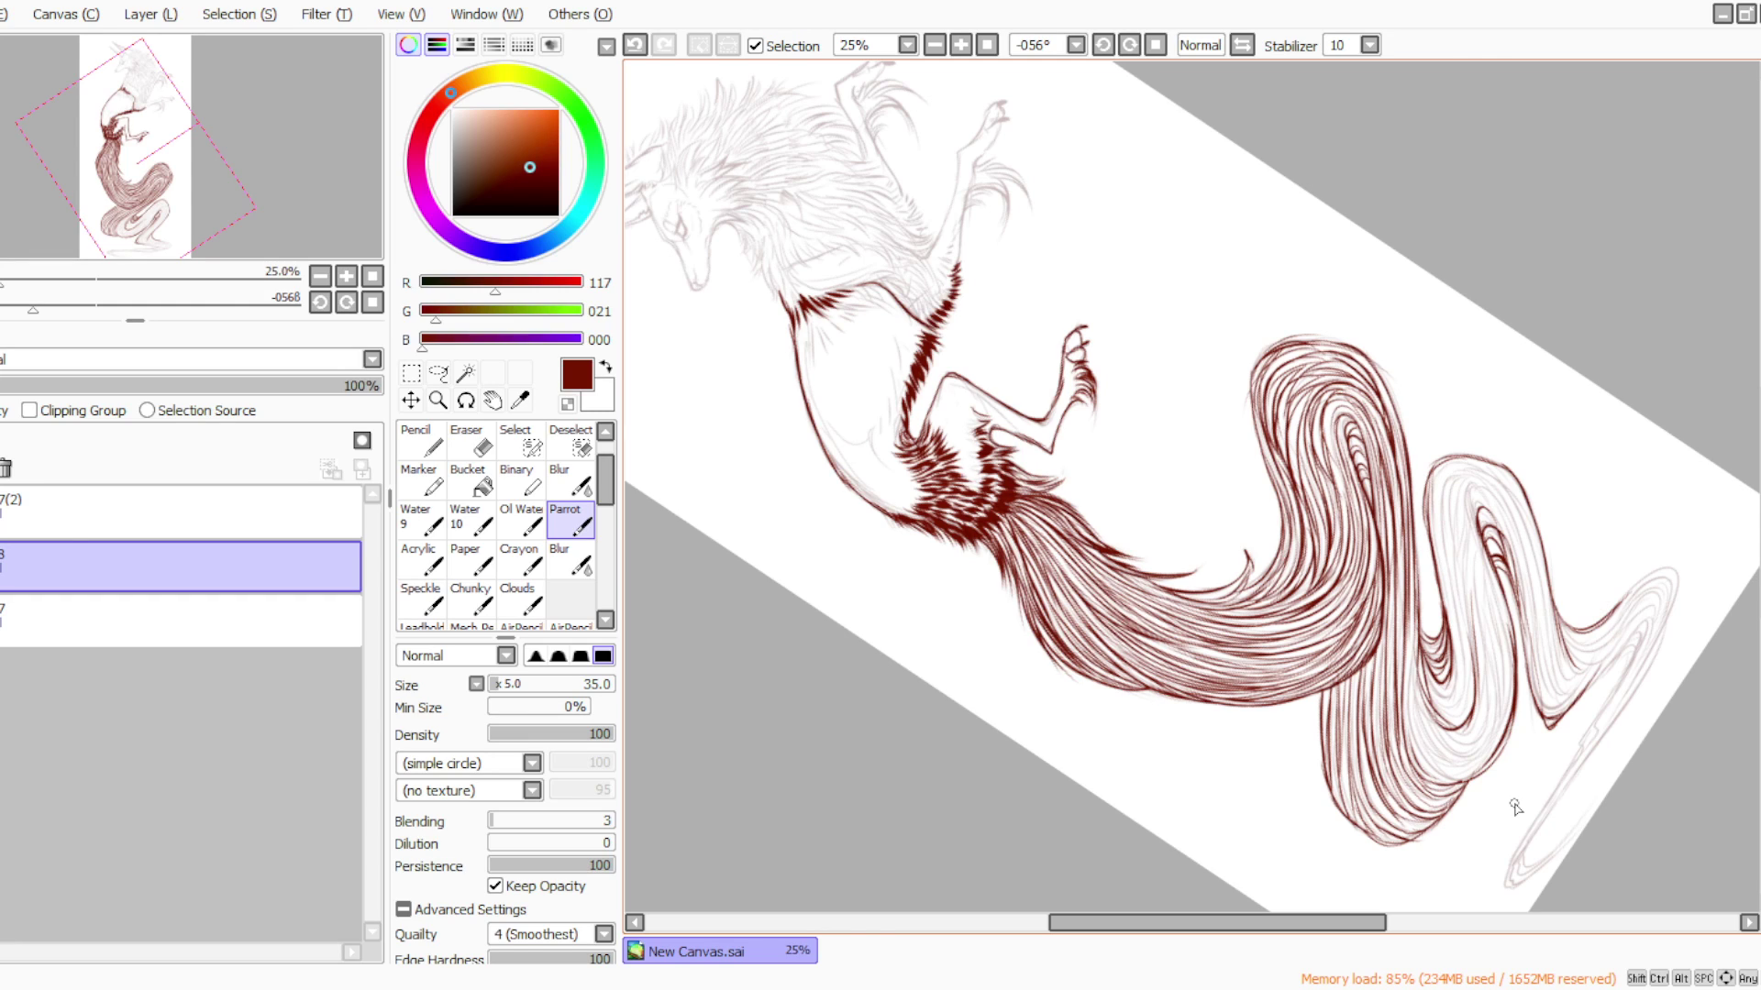
pyautogui.moveTo(1475, 494)
pyautogui.mouseDown()
pyautogui.moveTo(1478, 544)
pyautogui.moveTo(1476, 527)
pyautogui.moveTo(1513, 564)
pyautogui.mouseUp()
pyautogui.moveTo(1477, 492)
pyautogui.mouseDown()
pyautogui.moveTo(1486, 561)
pyautogui.moveTo(1518, 577)
pyautogui.mouseUp()
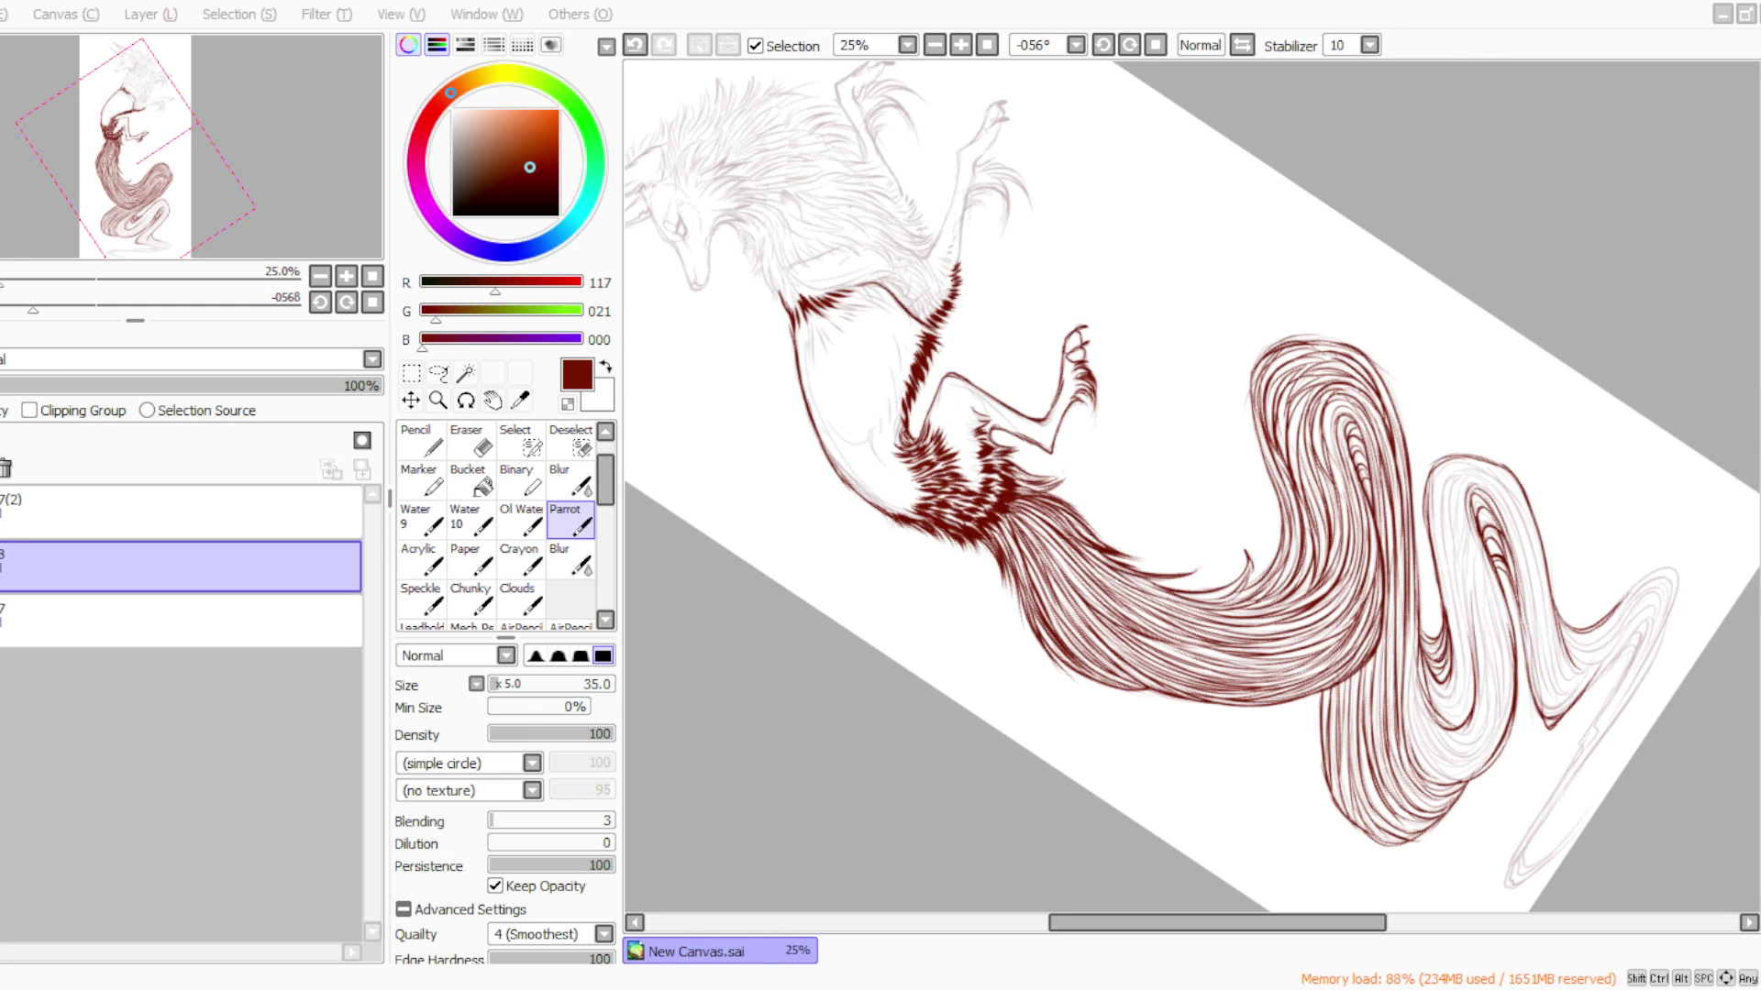
pyautogui.click(954, 962)
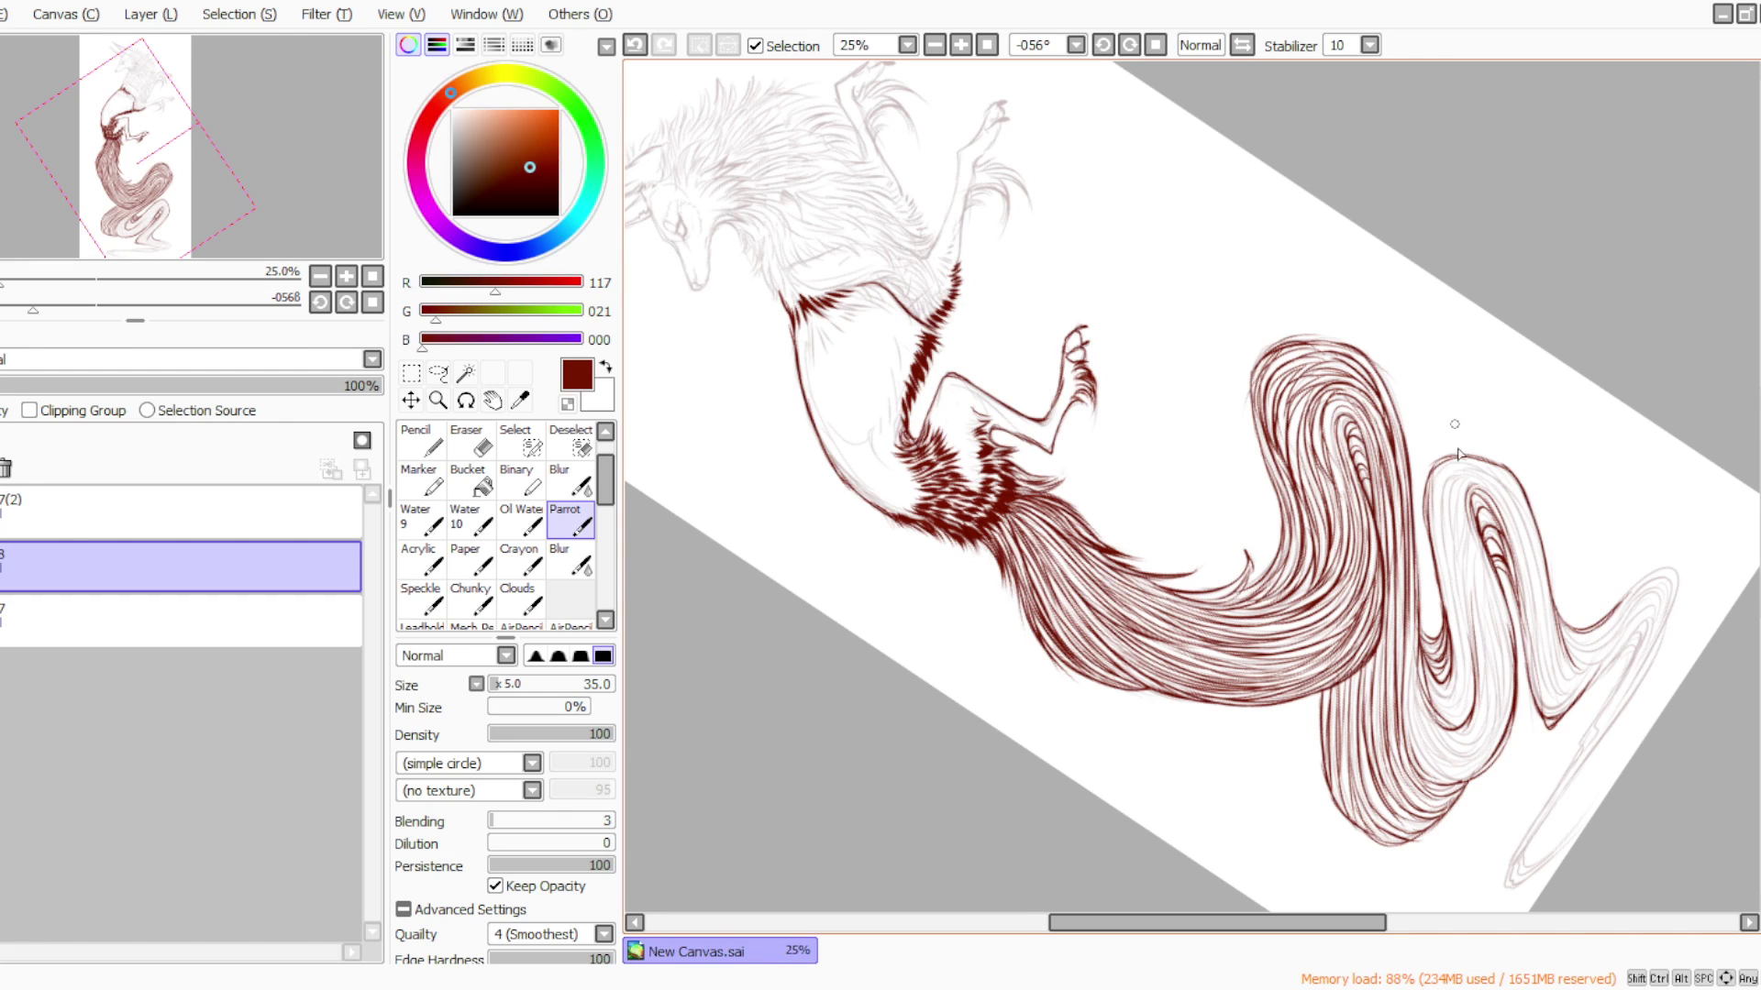
# Wrap strands around the third loop's inner fold and carry them down into the second loop's lower bend
pyautogui.moveTo(1465, 481); pyautogui.dragTo(1478, 718)
pyautogui.moveTo(1472, 504); pyautogui.dragTo(1504, 679)
pyautogui.moveTo(1476, 546)
pyautogui.mouseDown()
pyautogui.moveTo(1511, 676)
pyautogui.moveTo(1504, 734)
pyautogui.mouseUp()
pyautogui.moveTo(1487, 592)
pyautogui.mouseDown()
pyautogui.moveTo(1504, 762)
pyautogui.moveTo(1498, 739)
pyautogui.mouseUp()
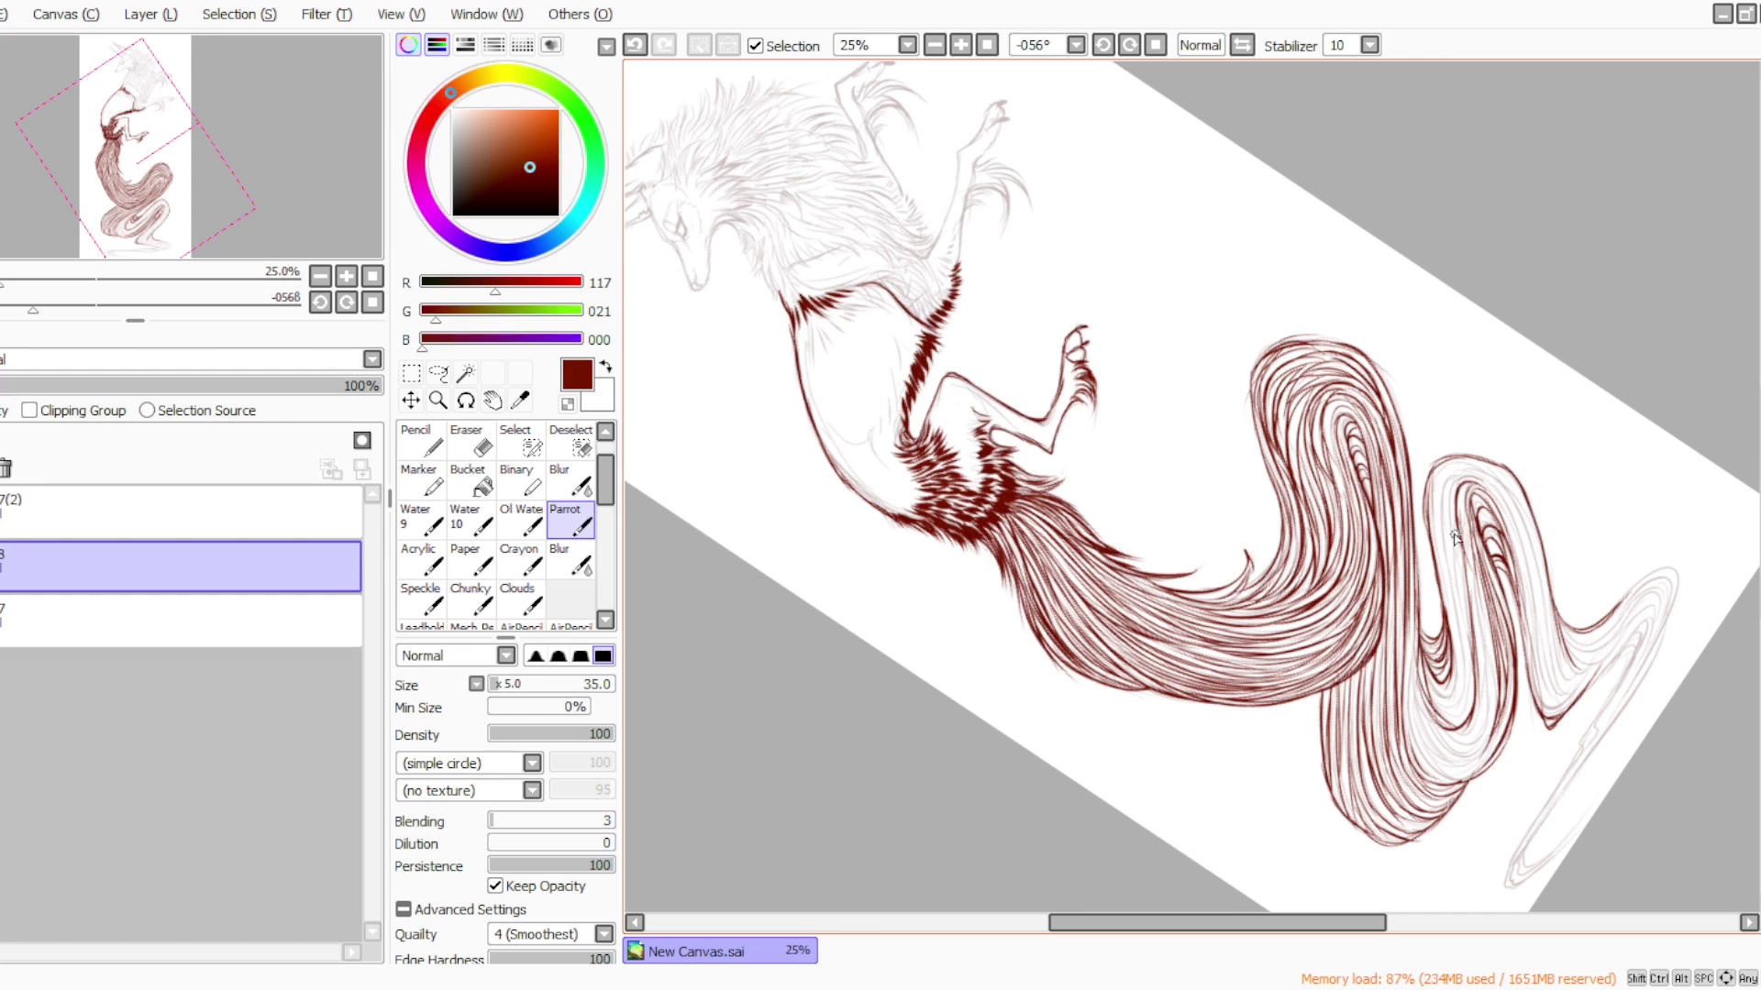
pyautogui.moveTo(1470, 489); pyautogui.dragTo(1487, 665)
pyautogui.moveTo(1469, 573); pyautogui.dragTo(1491, 738)
pyautogui.moveTo(1472, 633); pyautogui.dragTo(1486, 748)
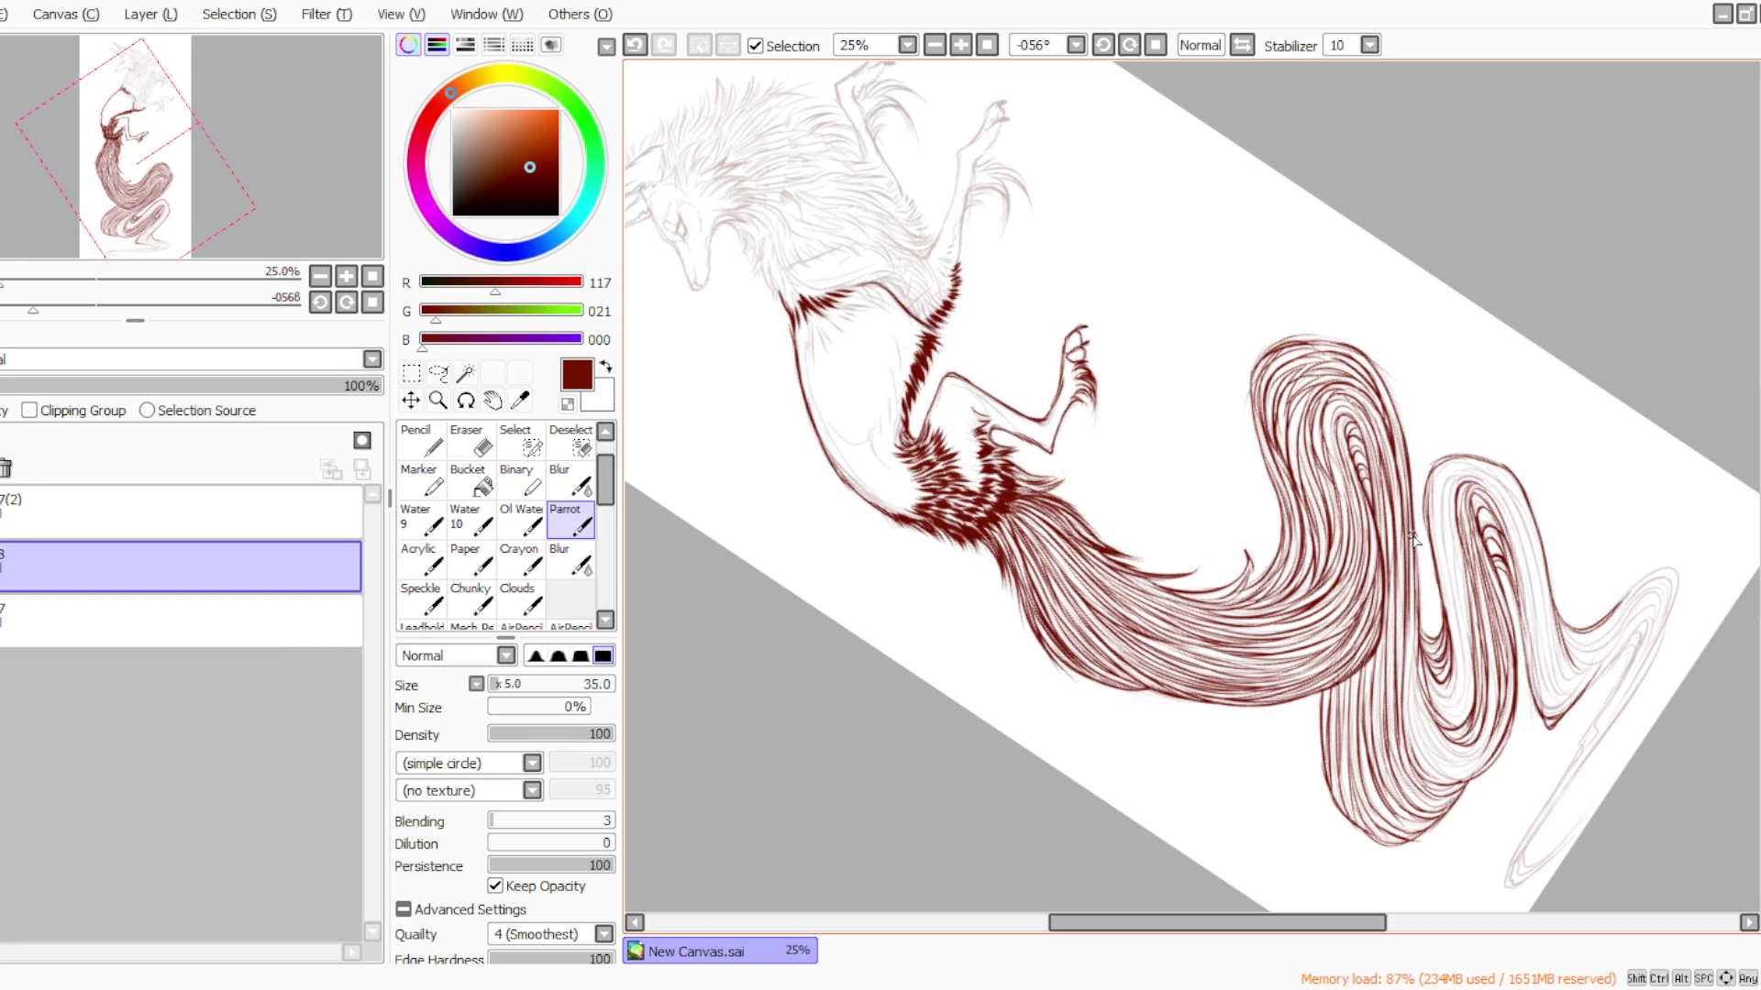
# Fill the remaining gaps in the second loop's lower bend and along the outer side of the third loop
pyautogui.moveTo(1408, 606)
pyautogui.mouseDown()
pyautogui.moveTo(1421, 695)
pyautogui.moveTo(1449, 726)
pyautogui.moveTo(1431, 733)
pyautogui.moveTo(1465, 730)
pyautogui.moveTo(1472, 762)
pyautogui.mouseUp()
pyautogui.moveTo(1403, 659)
pyautogui.mouseDown()
pyautogui.moveTo(1436, 766)
pyautogui.moveTo(1491, 745)
pyautogui.moveTo(1443, 782)
pyautogui.moveTo(1471, 779)
pyautogui.mouseUp()
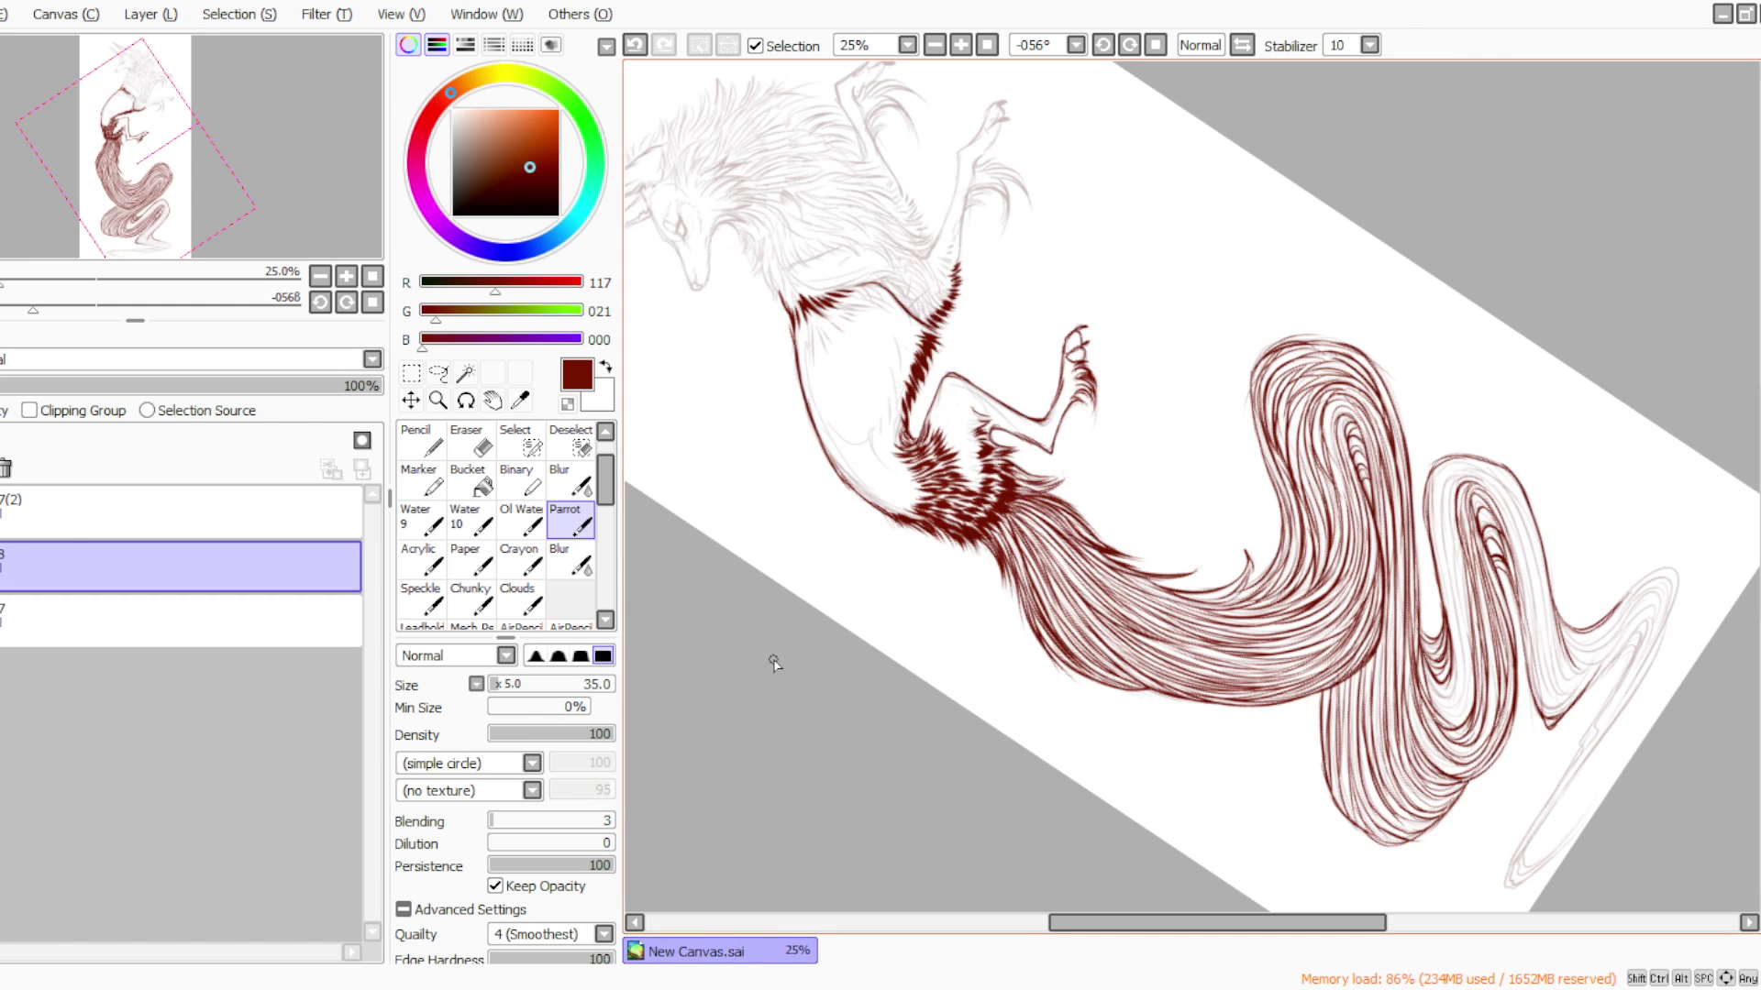
pyautogui.moveTo(1450, 492)
pyautogui.mouseDown()
pyautogui.moveTo(1458, 697)
pyautogui.moveTo(1451, 662)
pyautogui.mouseUp()
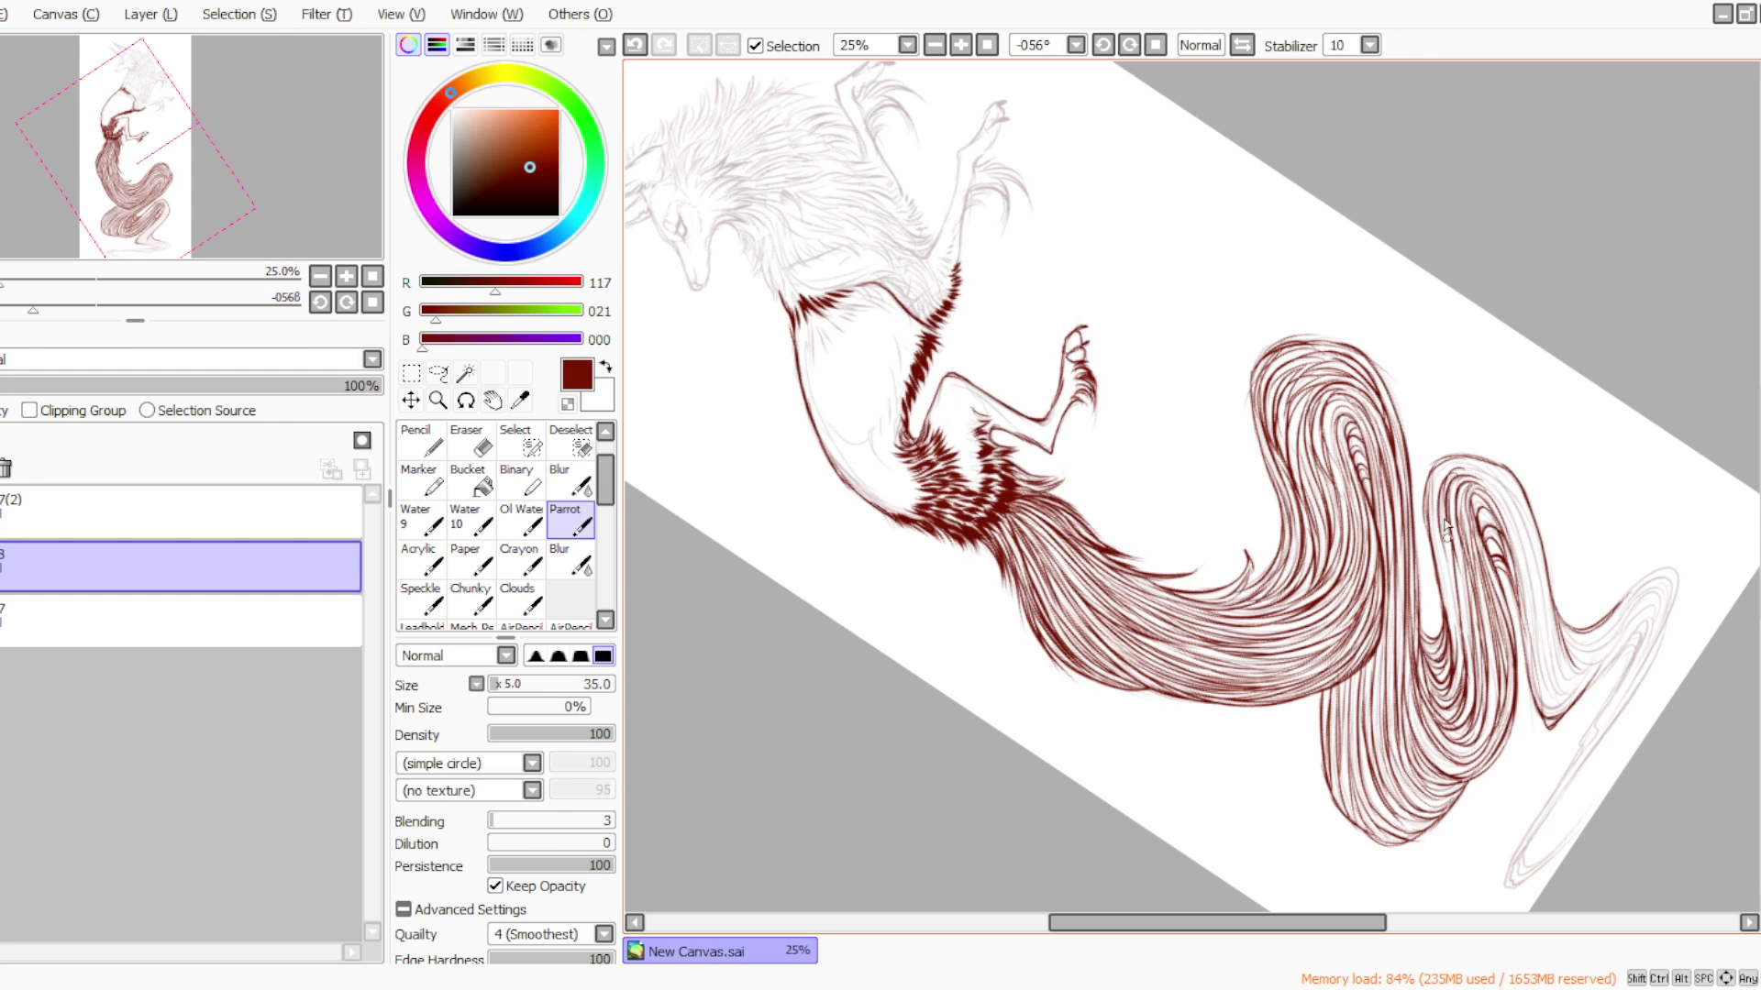
pyautogui.moveTo(1450, 467); pyautogui.dragTo(1448, 600)
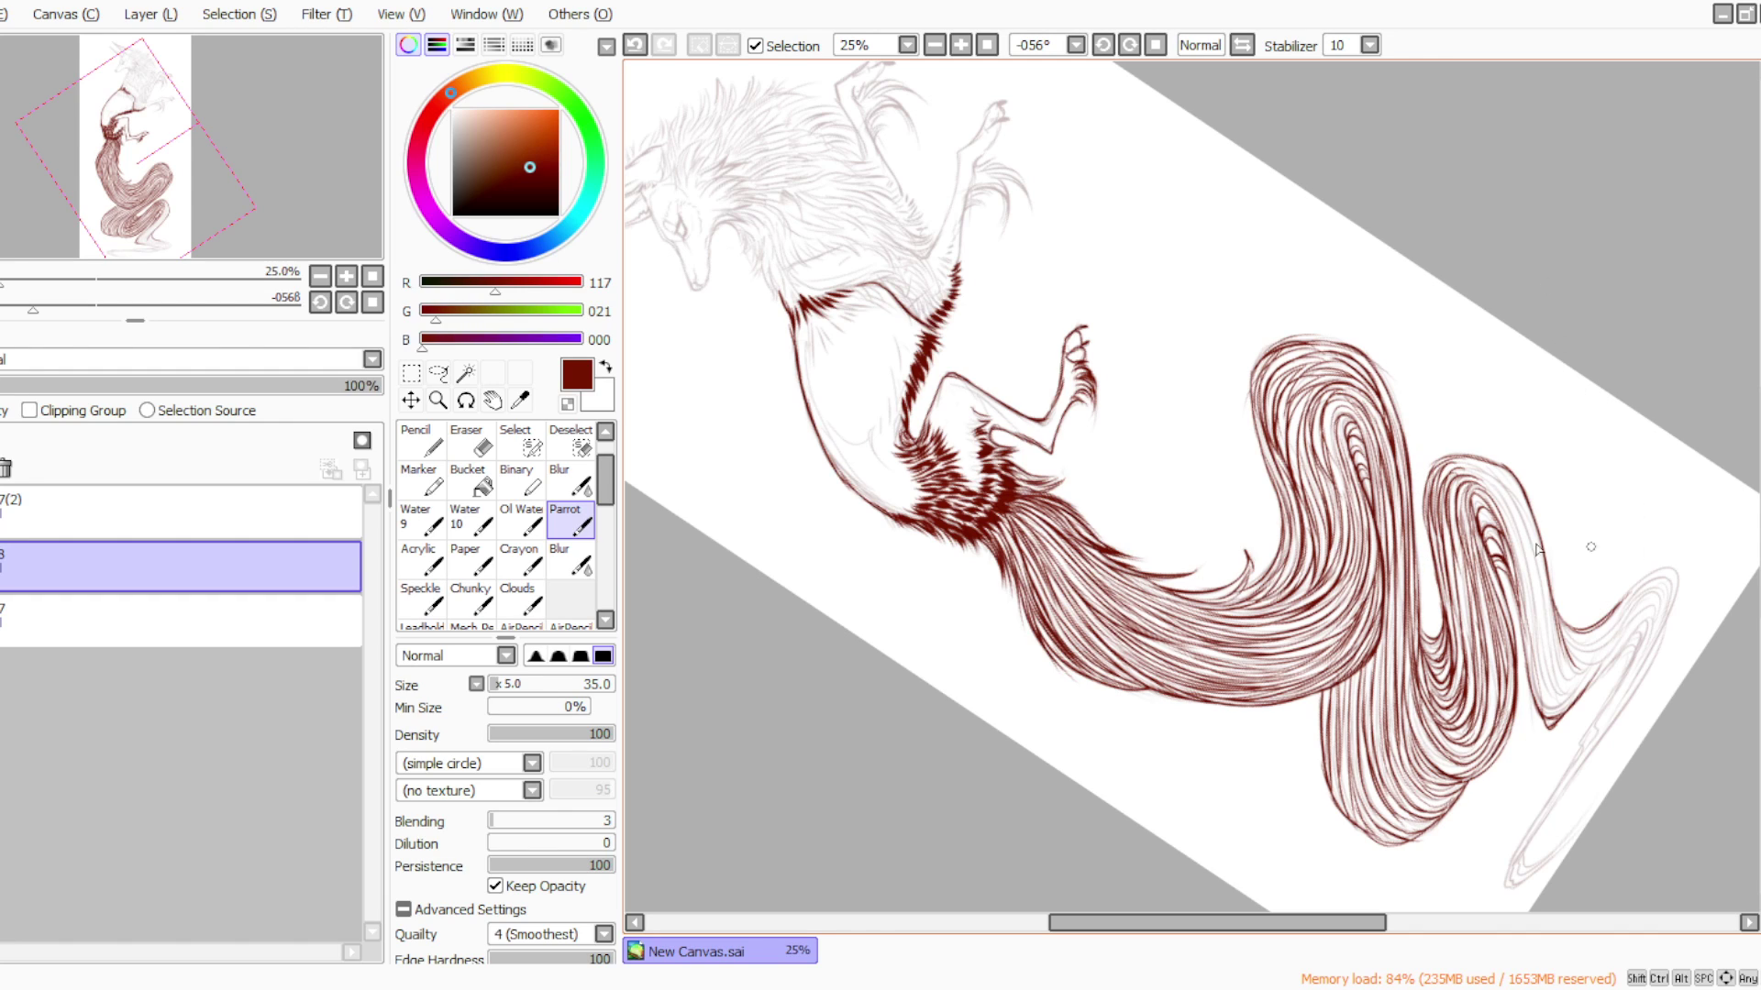
# Ink the contours and inner strands of the tail's last narrow bend and start its thin end section
pyautogui.click(1102, 44)
pyautogui.click(1103, 44)
pyautogui.moveTo(1234, 927); pyautogui.dragTo(1325, 927)
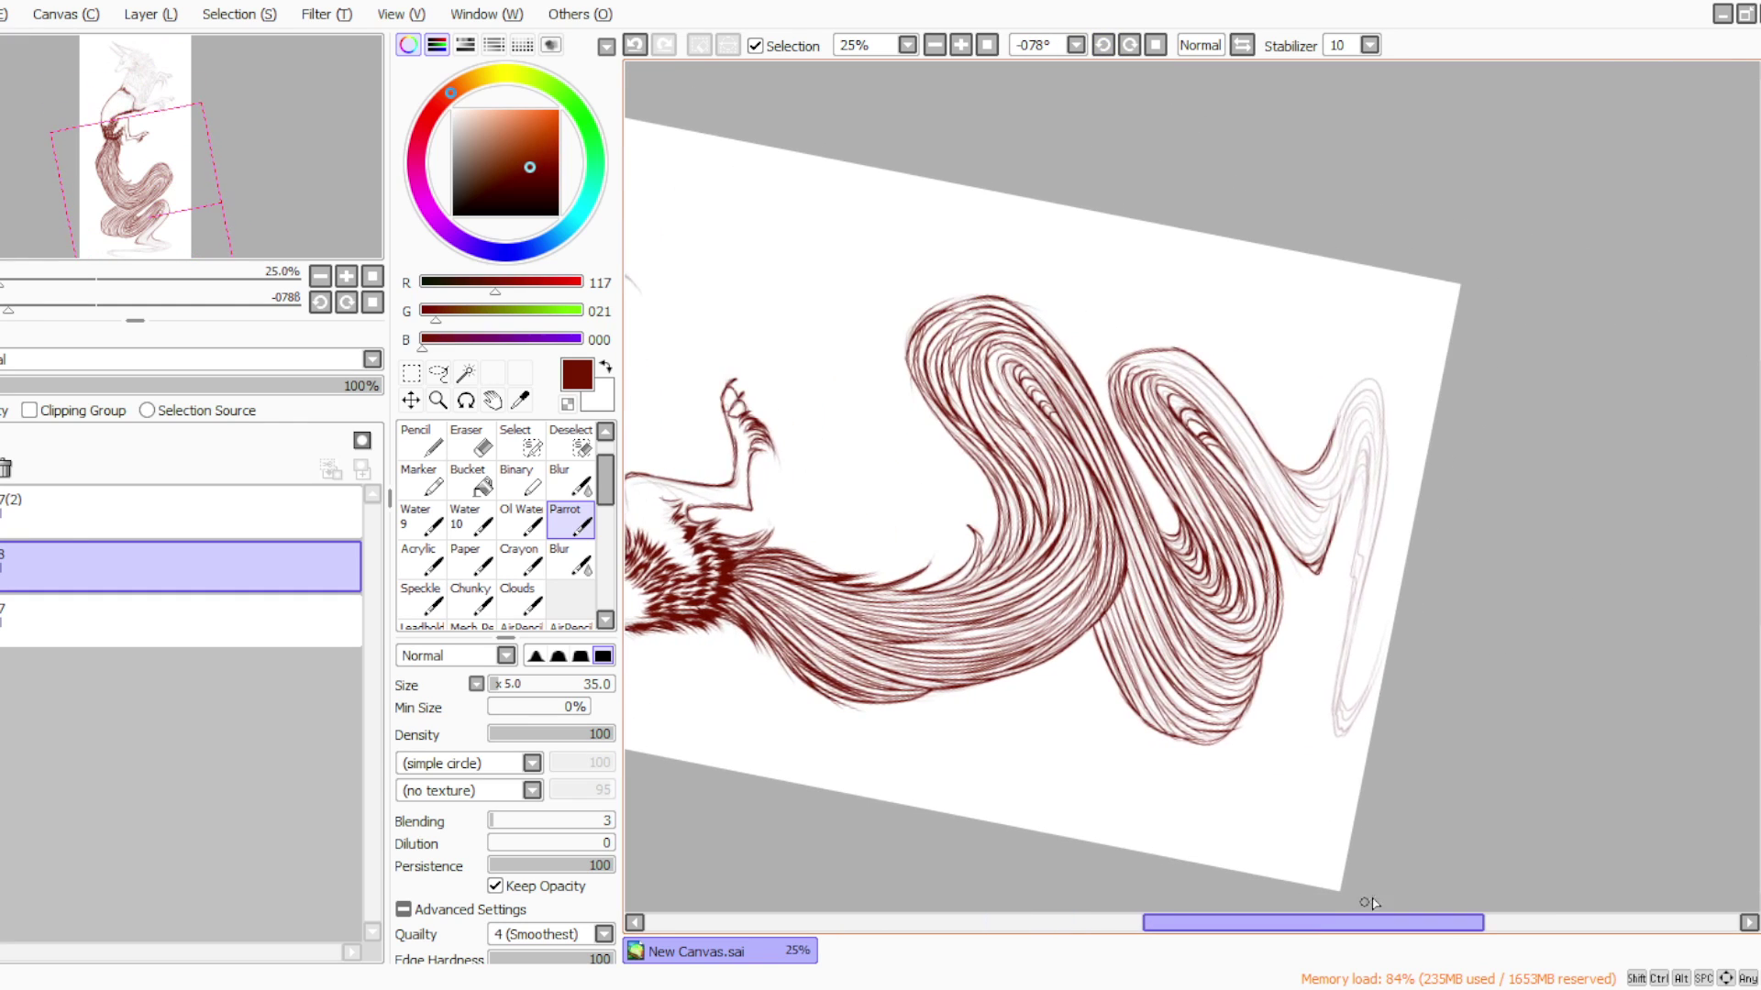
pyautogui.moveTo(1362, 458); pyautogui.dragTo(1351, 580)
pyautogui.moveTo(1365, 471); pyautogui.dragTo(1317, 561)
pyautogui.moveTo(1374, 378)
pyautogui.mouseDown()
pyautogui.moveTo(1380, 504)
pyautogui.moveTo(1381, 488)
pyautogui.moveTo(1353, 628)
pyautogui.mouseUp()
pyautogui.moveTo(1366, 548); pyautogui.dragTo(1345, 683)
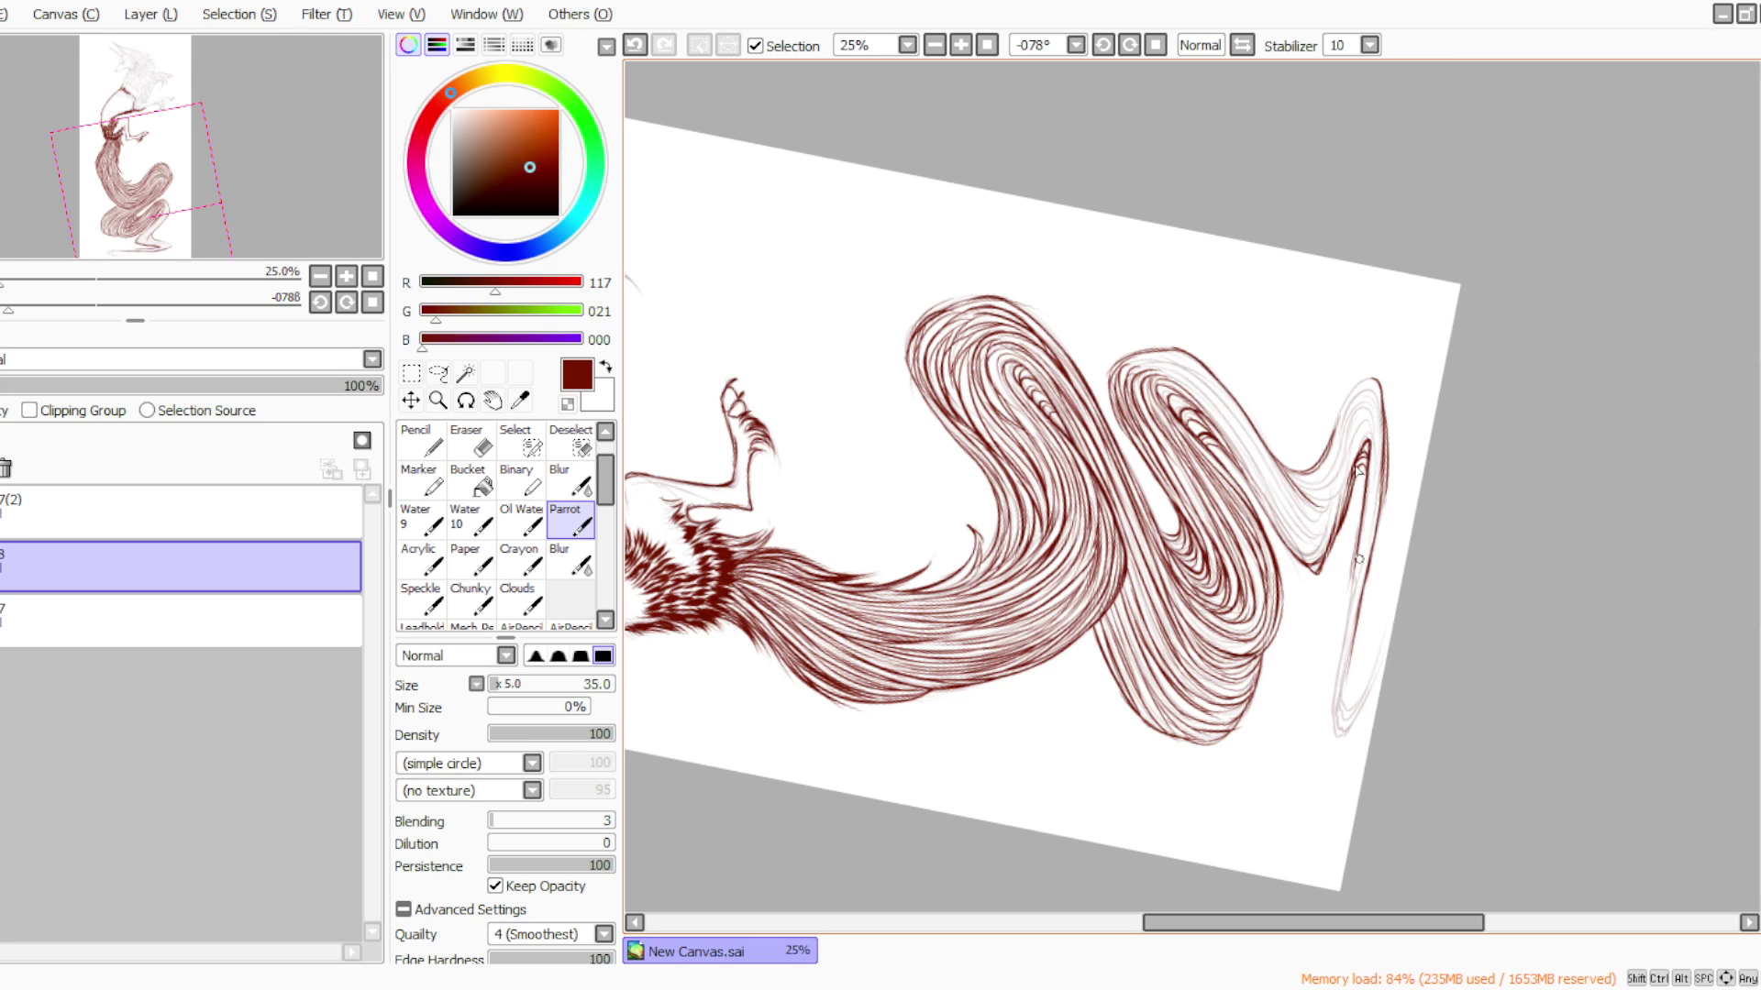
pyautogui.moveTo(1372, 378)
pyautogui.mouseDown()
pyautogui.moveTo(1289, 528)
pyautogui.moveTo(1165, 493)
pyautogui.moveTo(1350, 369)
pyautogui.moveTo(1369, 433)
pyautogui.moveTo(1338, 484)
pyautogui.mouseUp()
pyautogui.moveTo(1366, 424)
pyautogui.mouseDown()
pyautogui.moveTo(1320, 498)
pyautogui.moveTo(1337, 486)
pyautogui.moveTo(1311, 451)
pyautogui.moveTo(1349, 441)
pyautogui.moveTo(1302, 488)
pyautogui.mouseUp()
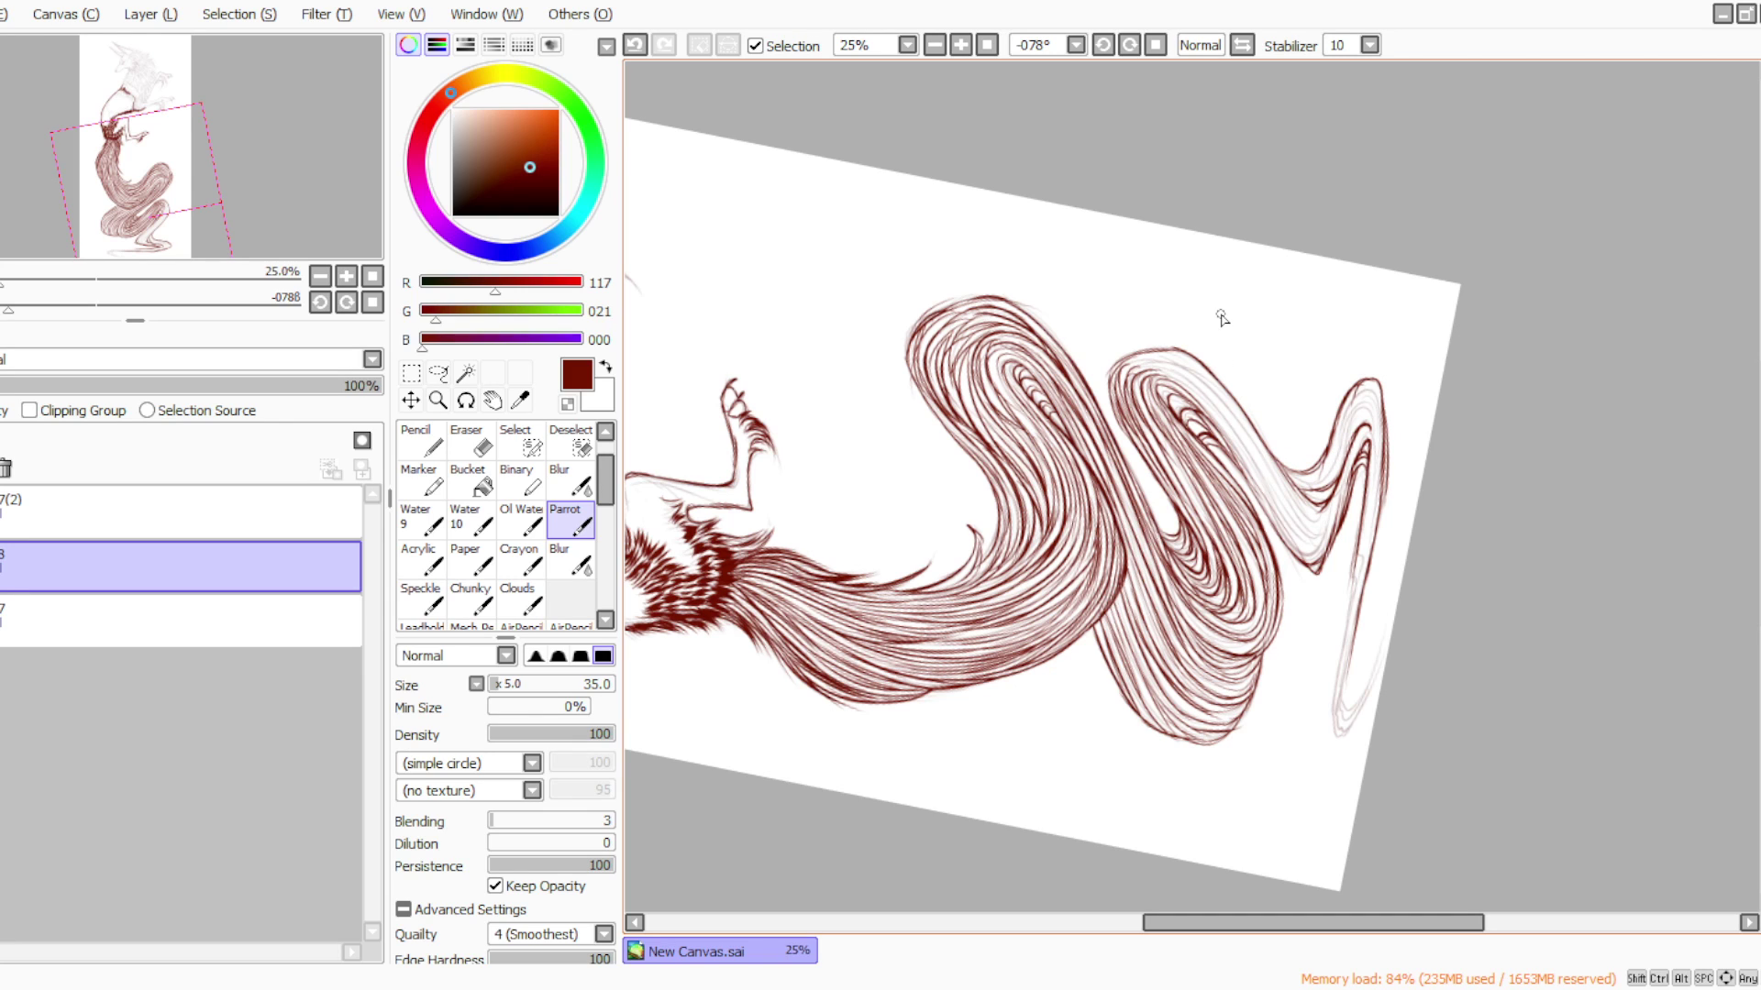
# Fill the third loop's far side with strands running from its rounded top down to the narrow bend
pyautogui.click(1155, 45)
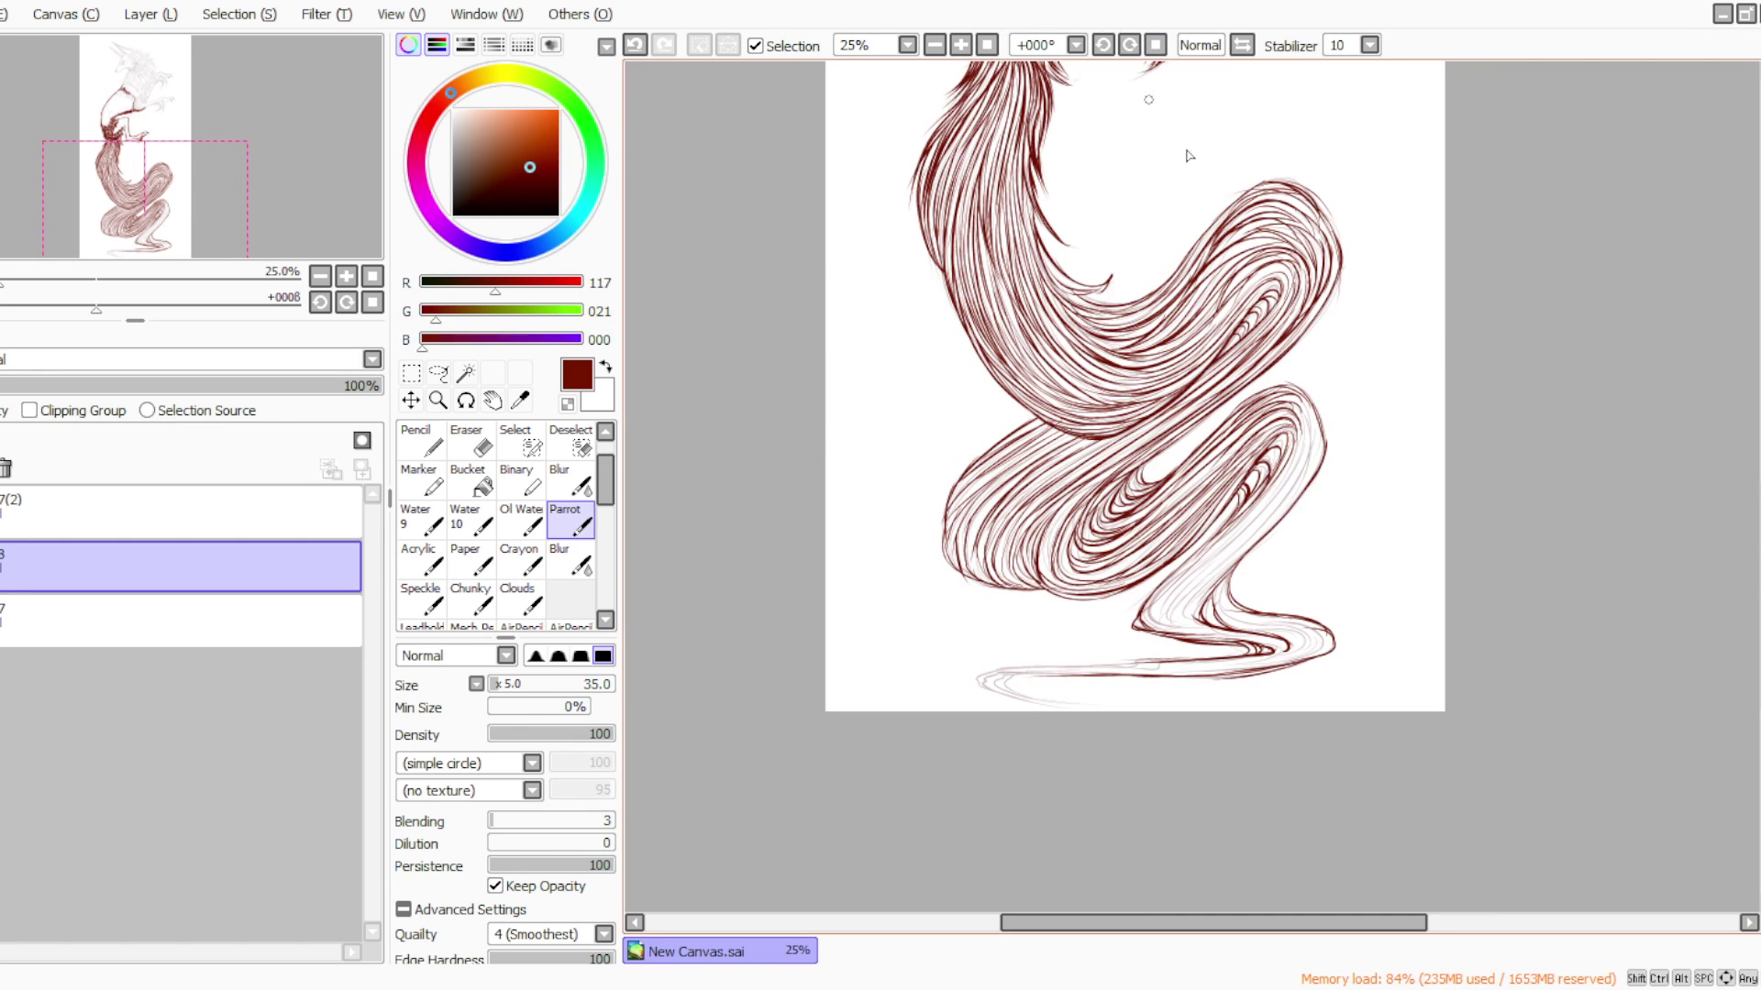
pyautogui.moveTo(1293, 406); pyautogui.dragTo(1295, 481)
pyautogui.moveTo(1287, 398)
pyautogui.mouseDown()
pyautogui.moveTo(1294, 488)
pyautogui.moveTo(1285, 422)
pyautogui.moveTo(1278, 496)
pyautogui.moveTo(1291, 451)
pyautogui.moveTo(1241, 541)
pyautogui.mouseUp()
pyautogui.moveTo(1299, 466)
pyautogui.mouseDown()
pyautogui.moveTo(1237, 548)
pyautogui.moveTo(1324, 440)
pyautogui.moveTo(1220, 566)
pyautogui.moveTo(1287, 502)
pyautogui.moveTo(1190, 589)
pyautogui.moveTo(1207, 581)
pyautogui.moveTo(1202, 637)
pyautogui.mouseUp()
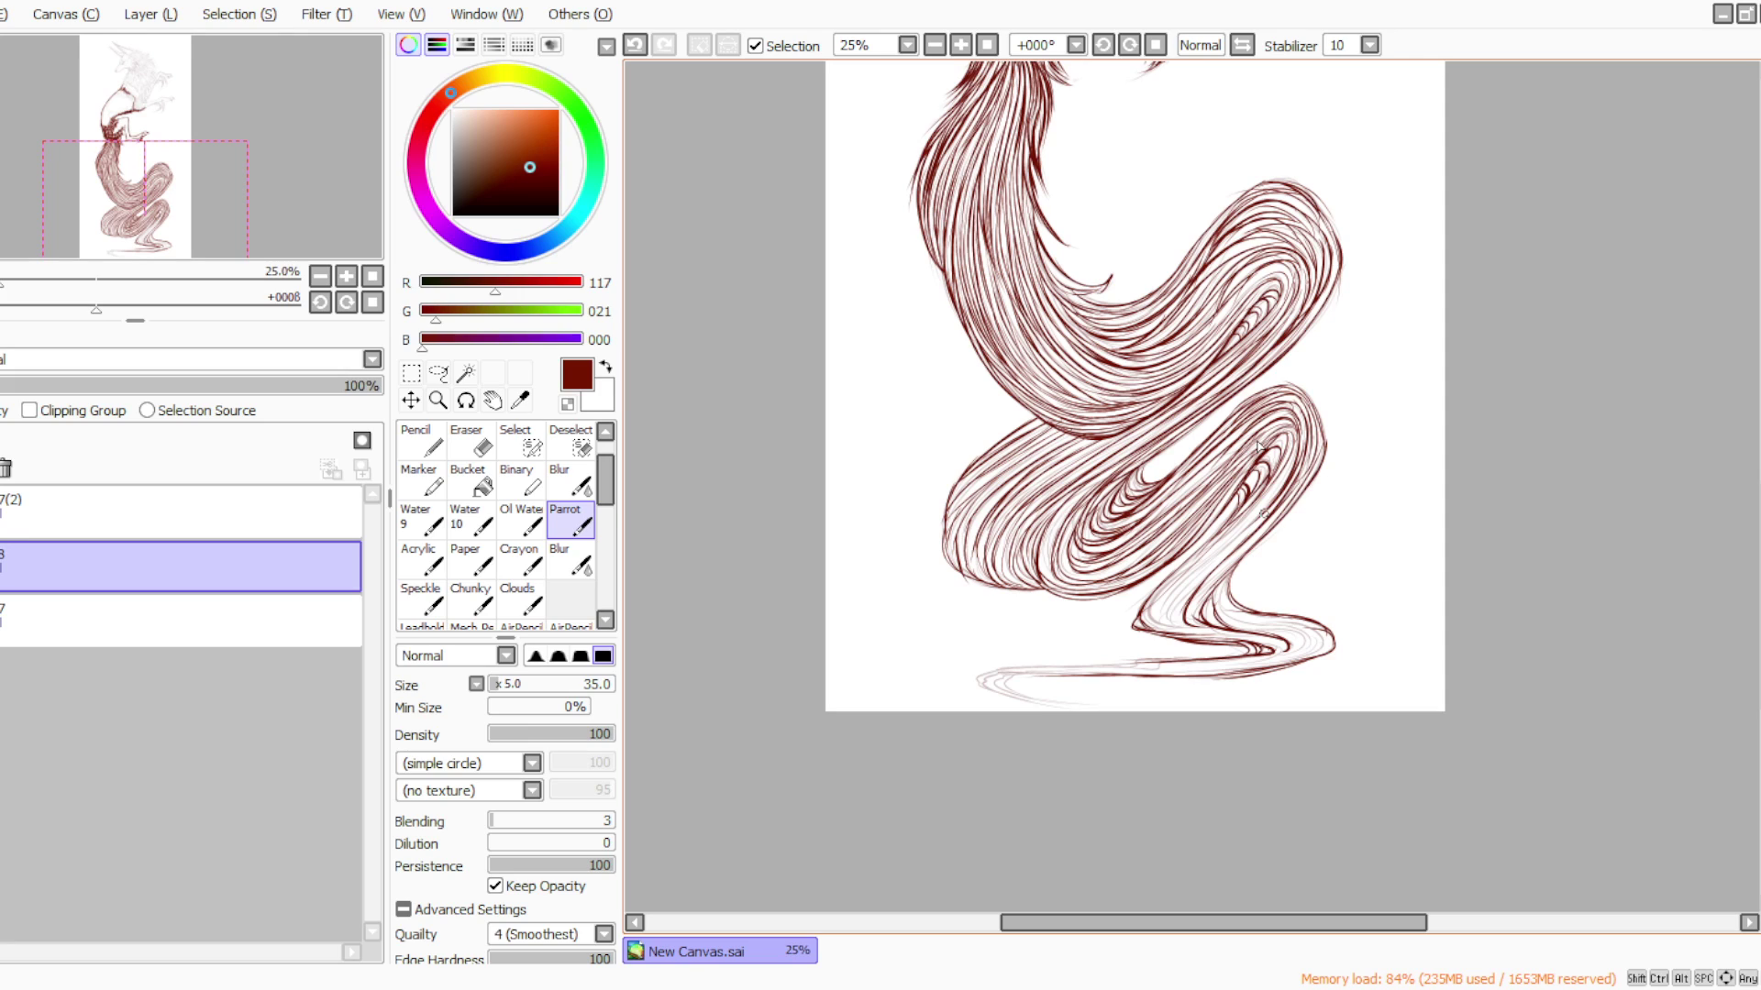
pyautogui.moveTo(1282, 462)
pyautogui.mouseDown()
pyautogui.moveTo(1237, 543)
pyautogui.moveTo(1177, 591)
pyautogui.mouseUp()
pyautogui.moveTo(1261, 497)
pyautogui.mouseDown()
pyautogui.moveTo(1154, 620)
pyautogui.moveTo(1196, 625)
pyautogui.mouseUp()
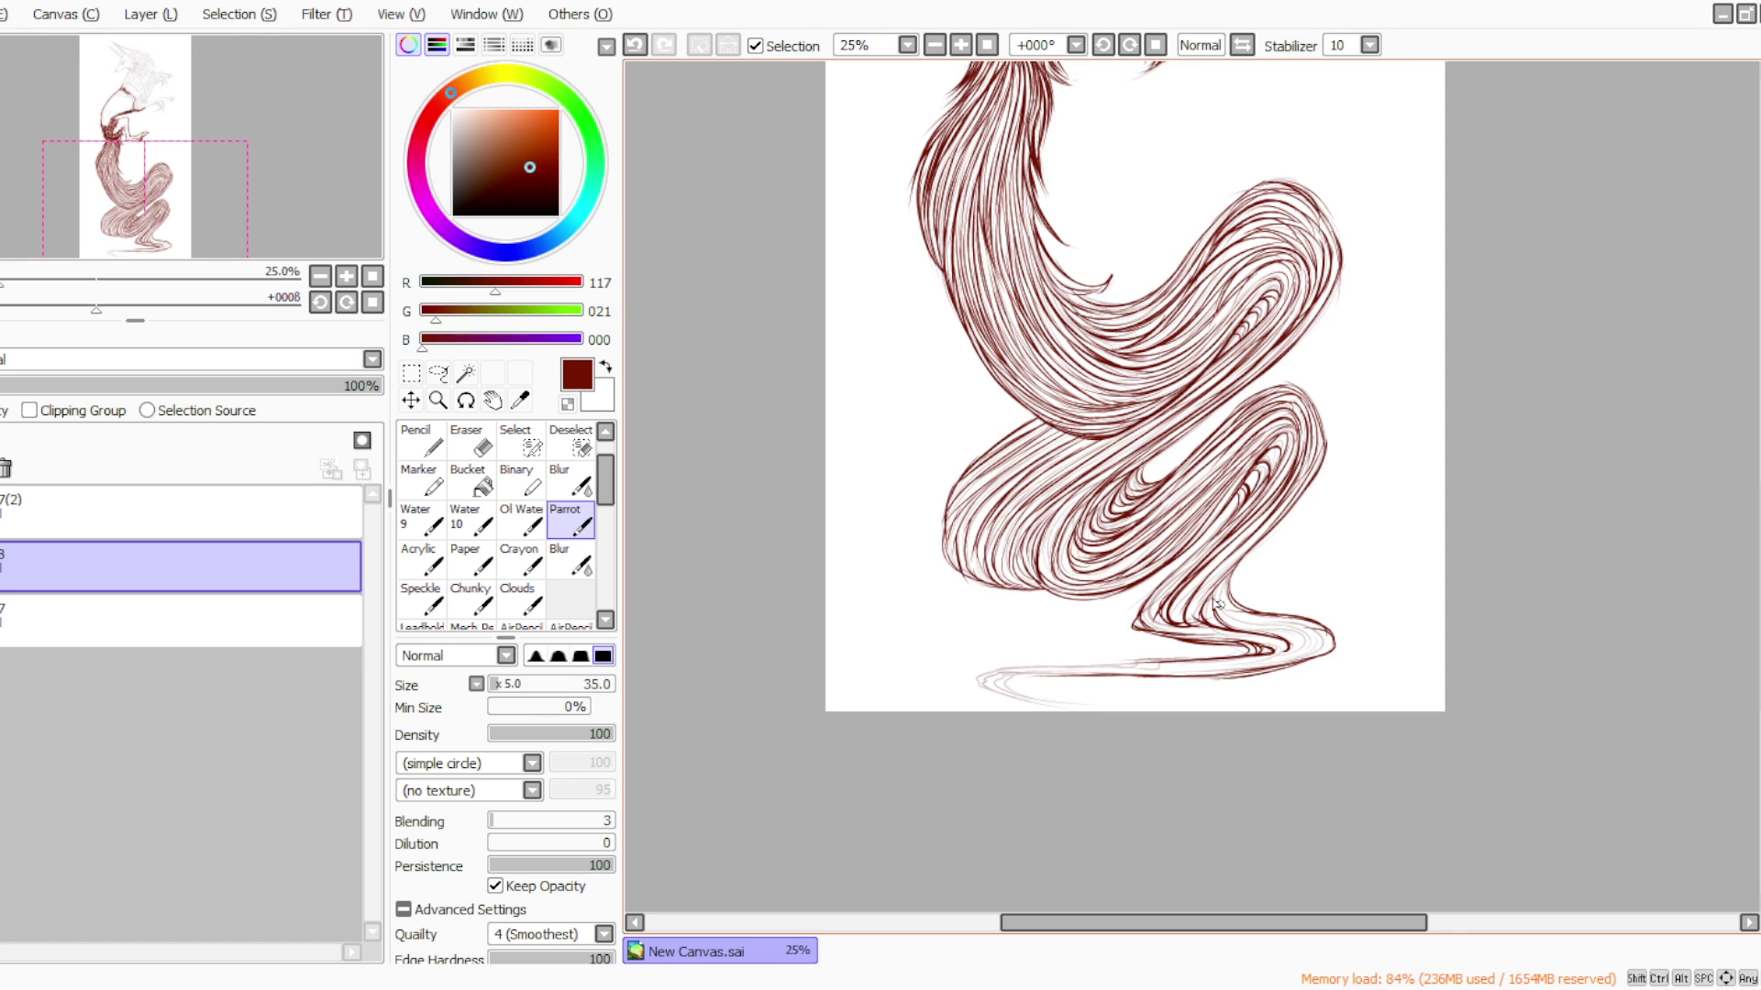
# Turn the canvas to 90° and ink strands along the thin end section from the curled tip to the last bend
pyautogui.click(1130, 45)
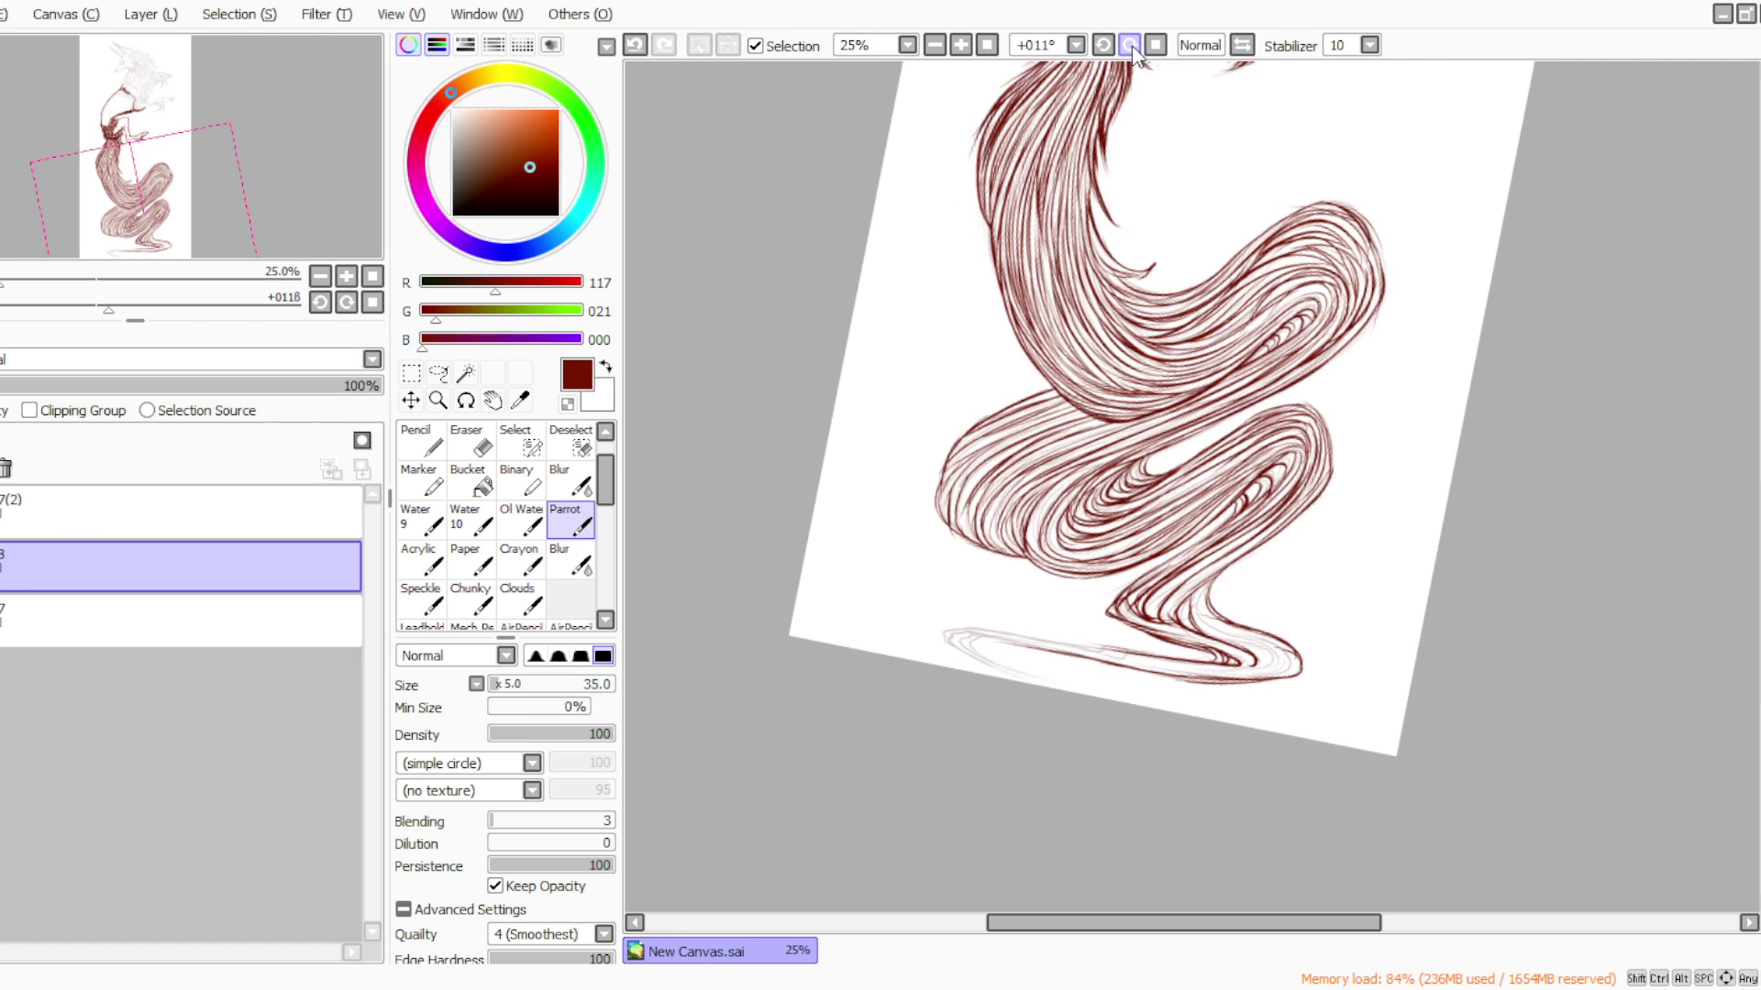
pyautogui.click(1131, 44)
pyautogui.click(1132, 44)
pyautogui.click(1131, 44)
pyautogui.click(1131, 44)
pyautogui.click(1131, 45)
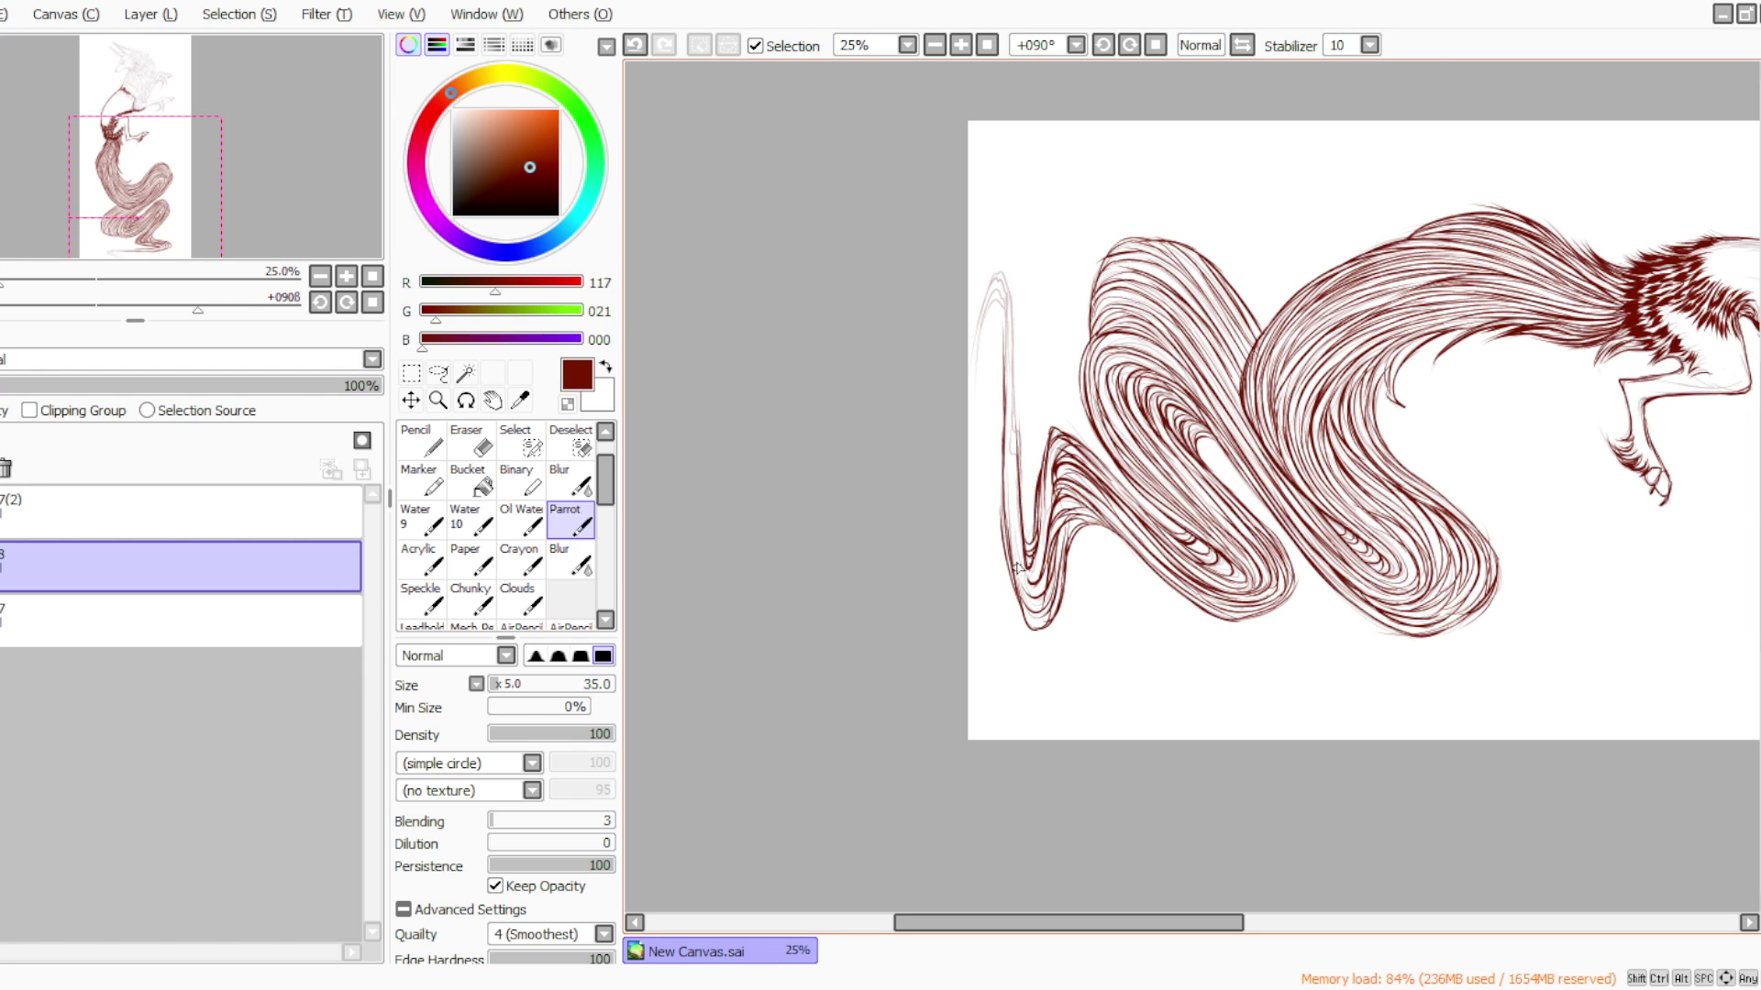
pyautogui.moveTo(1006, 282)
pyautogui.mouseDown()
pyautogui.moveTo(1014, 431)
pyautogui.moveTo(1004, 410)
pyautogui.mouseUp()
pyautogui.moveTo(993, 307)
pyautogui.mouseDown()
pyautogui.moveTo(1003, 414)
pyautogui.moveTo(1011, 321)
pyautogui.moveTo(1022, 583)
pyautogui.mouseUp()
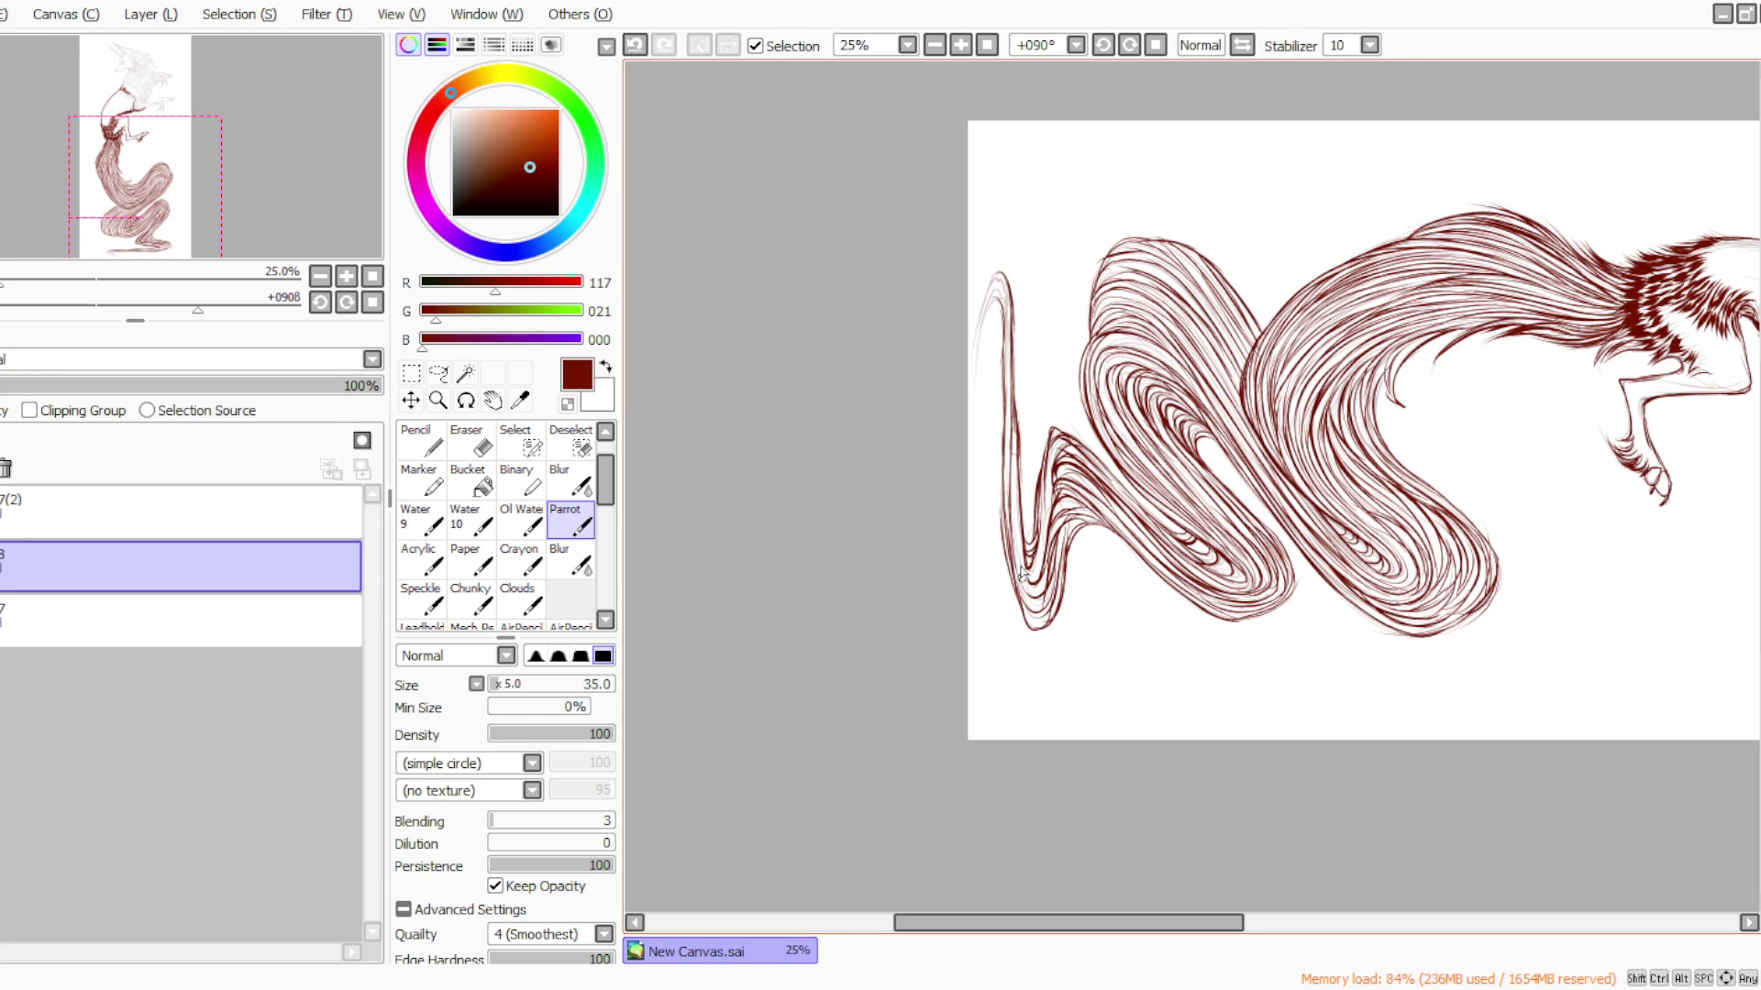
pyautogui.moveTo(1016, 427); pyautogui.dragTo(1024, 577)
pyautogui.moveTo(1054, 459)
pyautogui.mouseDown()
pyautogui.moveTo(1029, 582)
pyautogui.moveTo(1013, 486)
pyautogui.moveTo(1033, 580)
pyautogui.moveTo(1047, 553)
pyautogui.moveTo(1027, 588)
pyautogui.moveTo(1010, 523)
pyautogui.moveTo(1030, 596)
pyautogui.moveTo(1020, 479)
pyautogui.moveTo(1036, 606)
pyautogui.moveTo(1006, 532)
pyautogui.moveTo(1040, 618)
pyautogui.moveTo(1021, 553)
pyautogui.mouseUp()
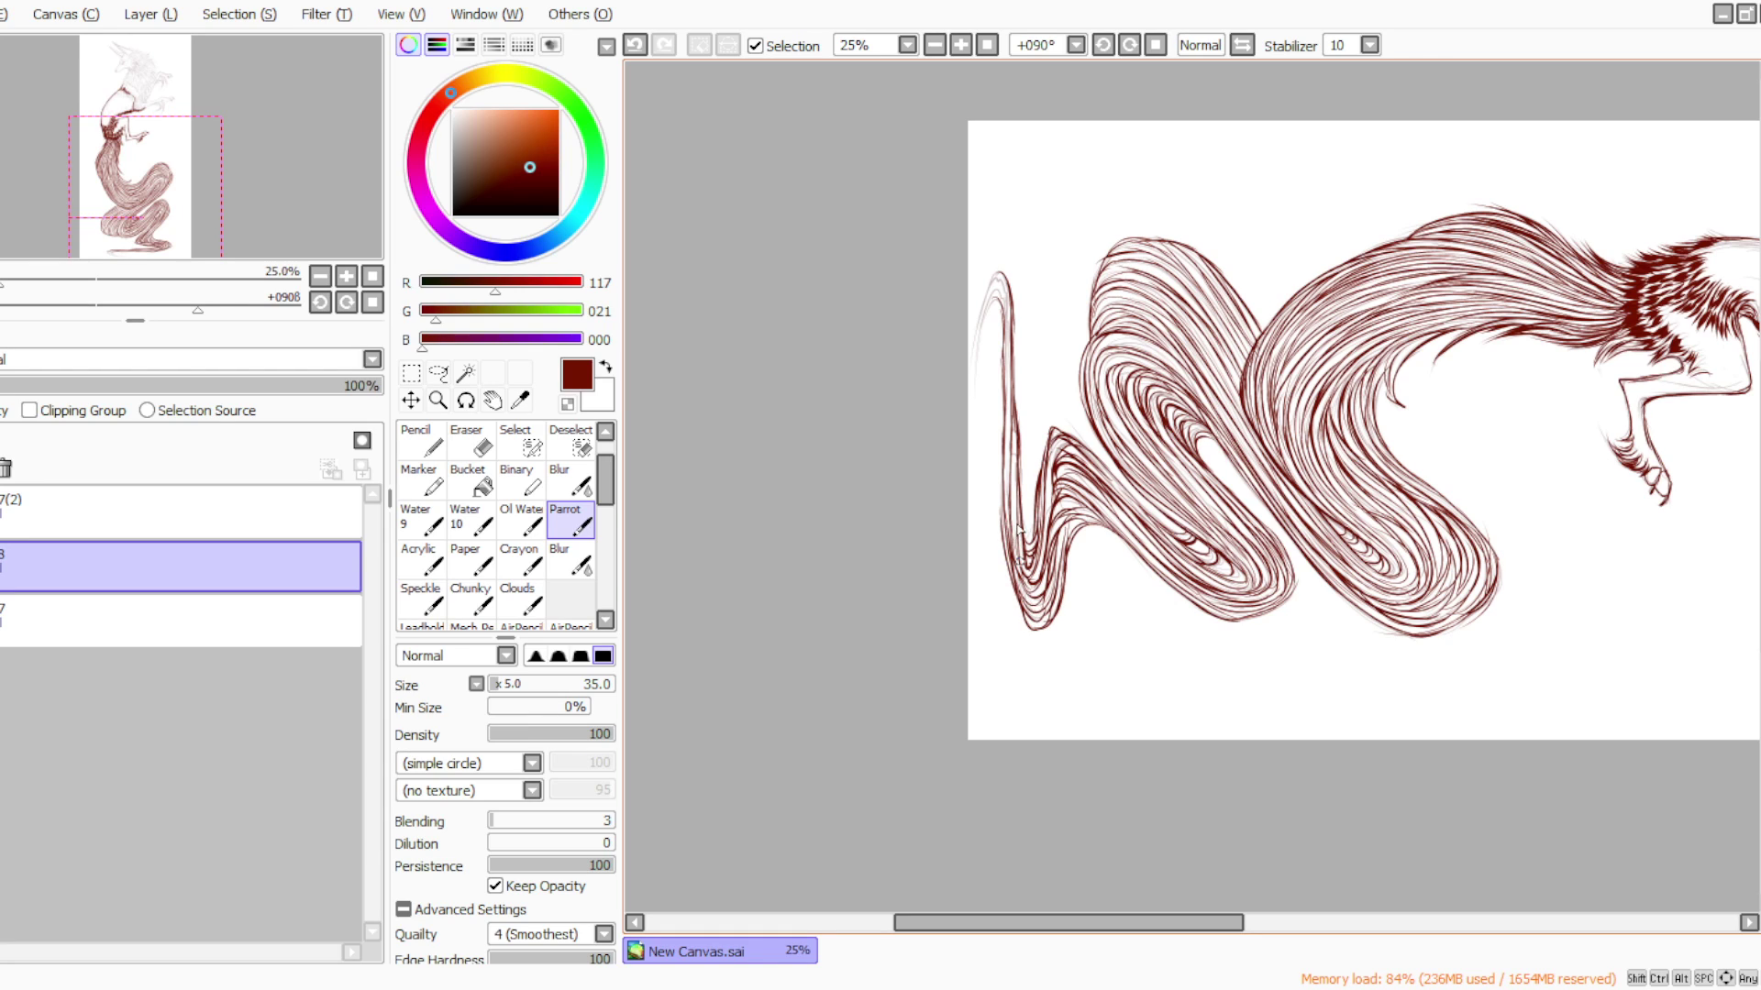
# Outline the hooked tip of the tail and run another strand along the thin end section
pyautogui.moveTo(1016, 428); pyautogui.dragTo(1014, 562)
pyautogui.moveTo(1005, 304)
pyautogui.mouseDown()
pyautogui.moveTo(982, 353)
pyautogui.moveTo(1002, 274)
pyautogui.moveTo(981, 389)
pyautogui.mouseUp()
pyautogui.moveTo(1003, 300); pyautogui.dragTo(978, 418)
pyautogui.moveTo(998, 294)
pyautogui.mouseDown()
pyautogui.moveTo(1002, 426)
pyautogui.moveTo(995, 275)
pyautogui.moveTo(1005, 527)
pyautogui.mouseUp()
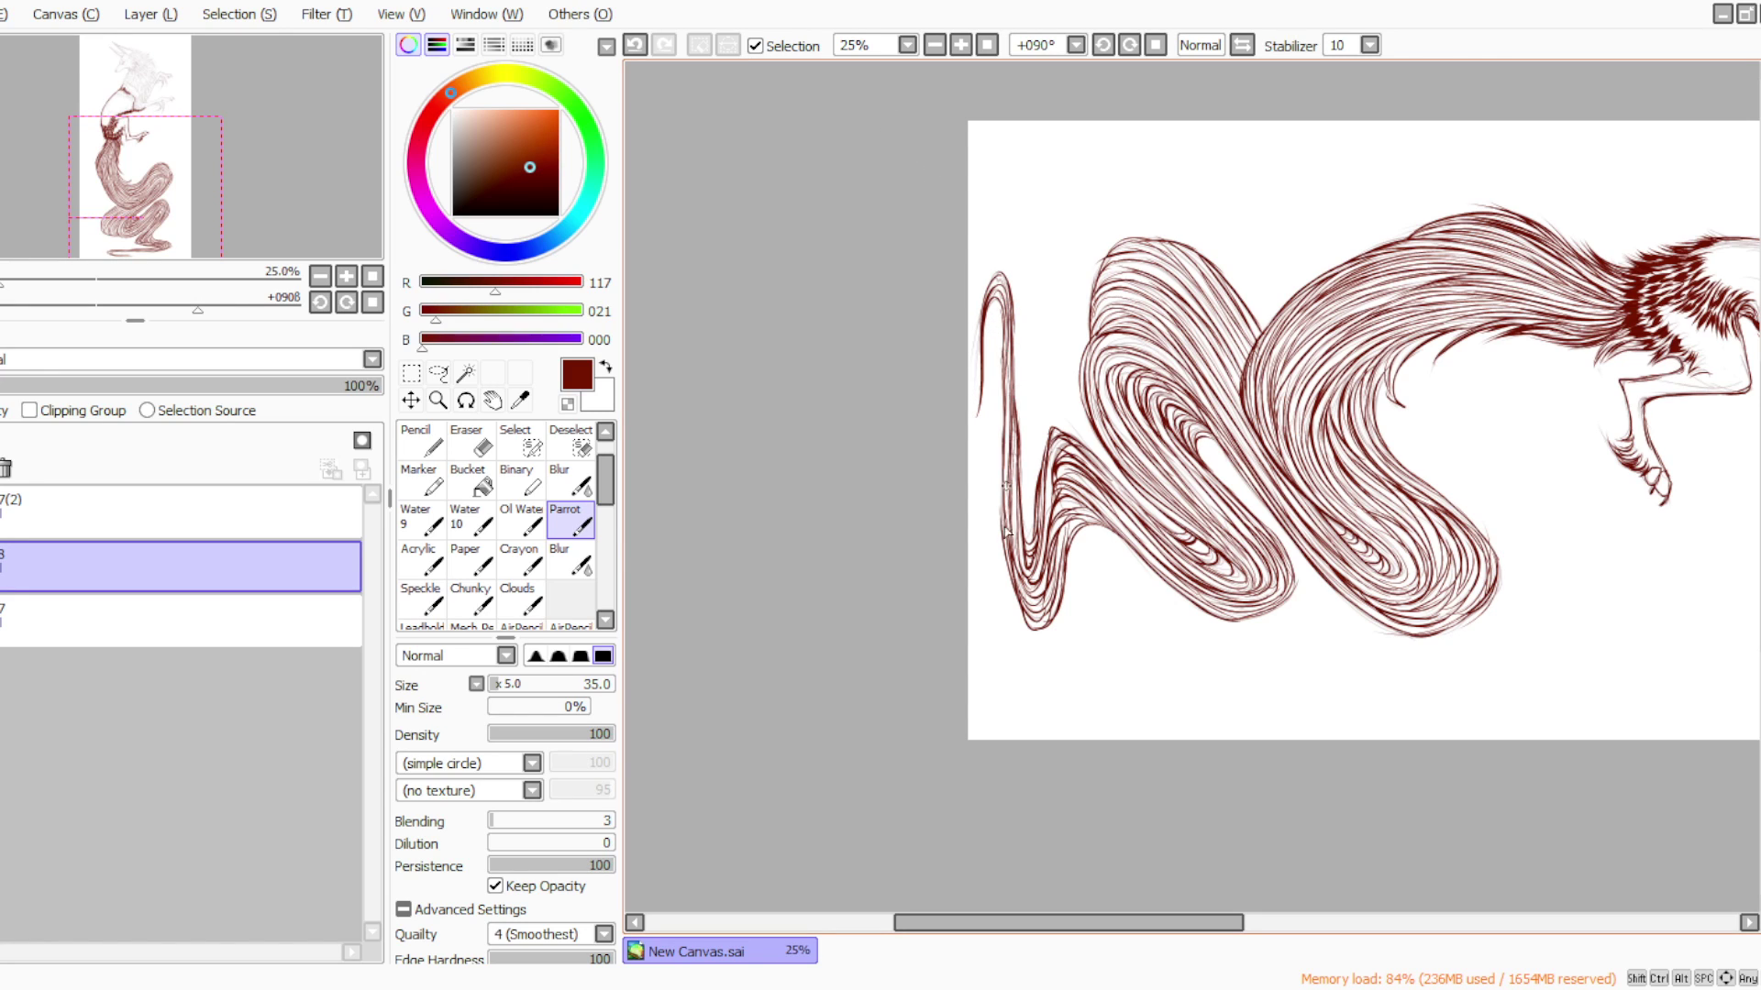
# Zoom to 33.33% with the canvas at 56° and fill the gap in the hind thigh with short fur strokes
pyautogui.click(993, 46)
pyautogui.press('pageup')
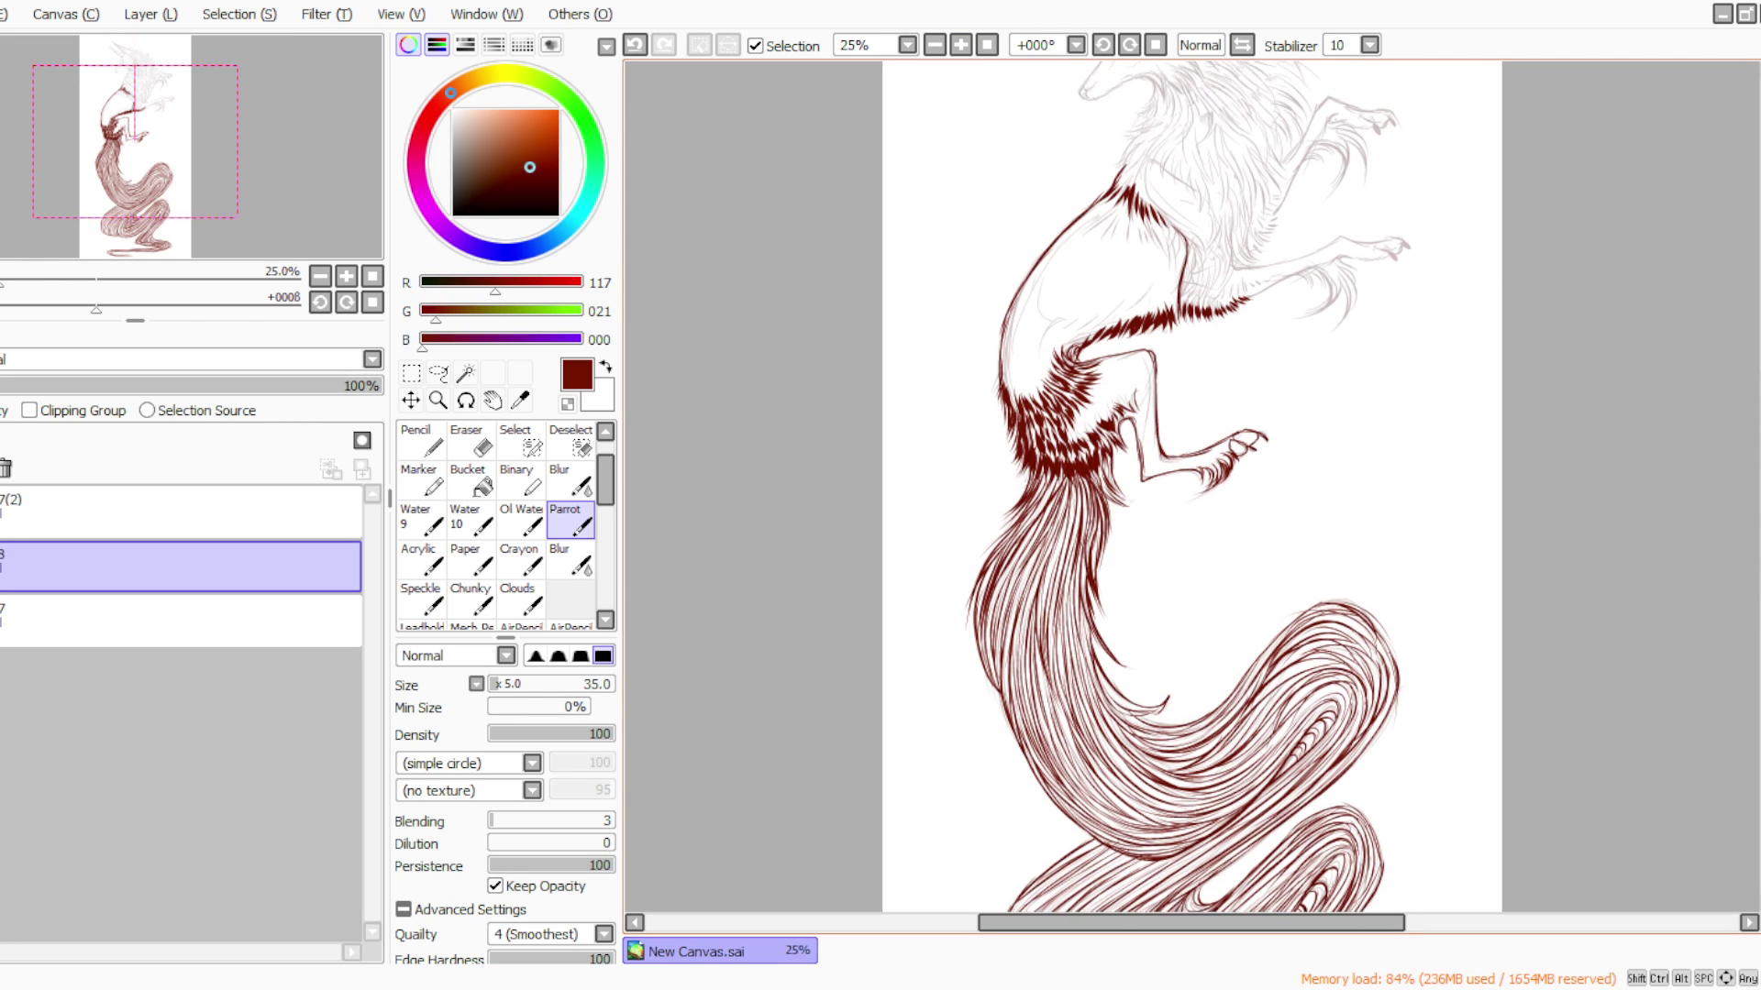
pyautogui.scroll(3, 1747, 459)
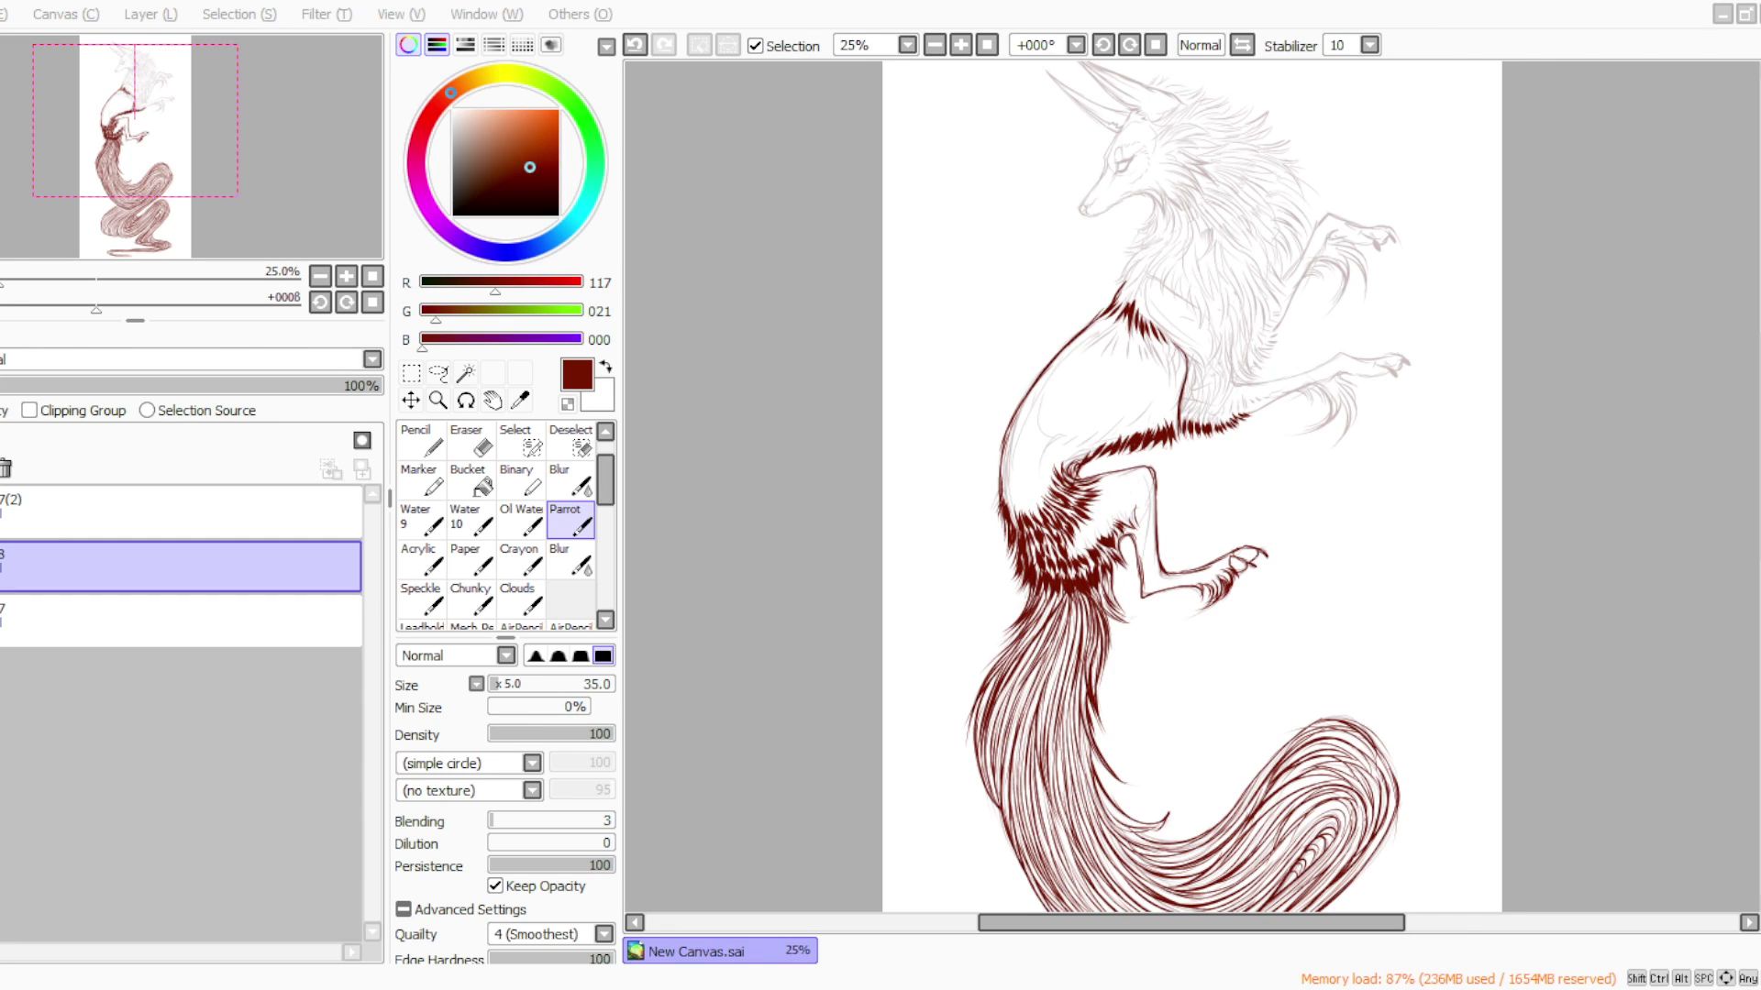
pyautogui.hotkey('alt', 'Tab')
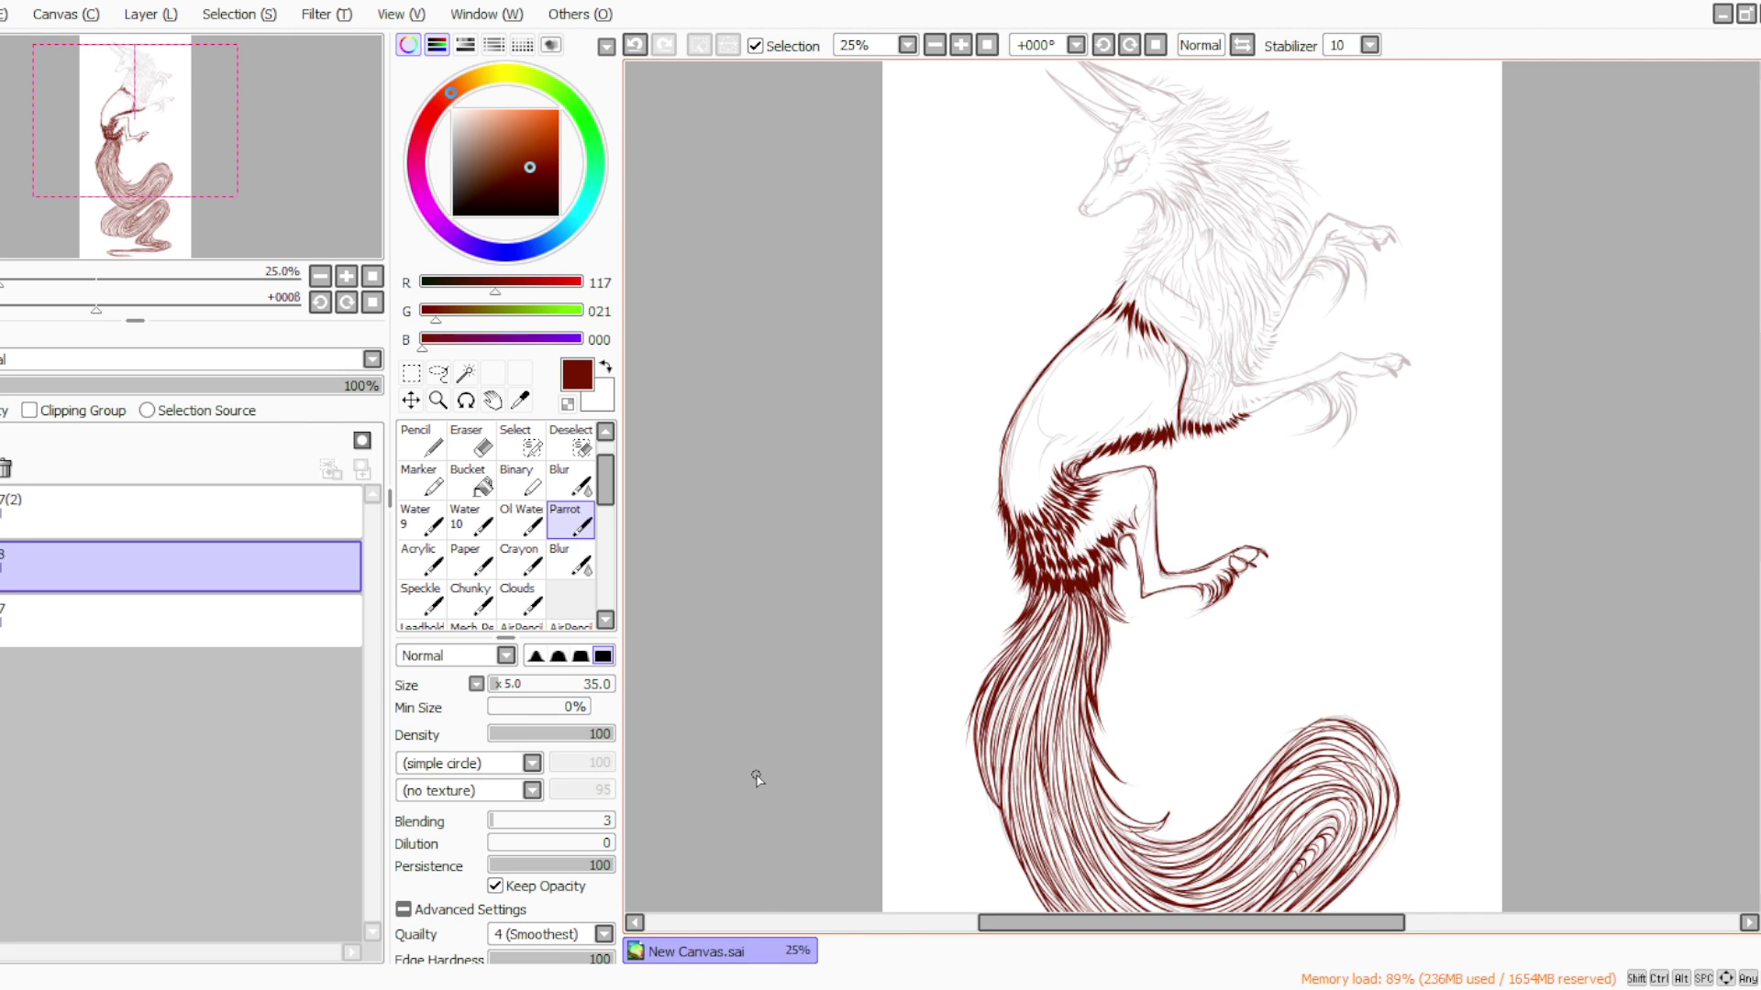
pyautogui.click(1130, 44)
pyautogui.click(1130, 44)
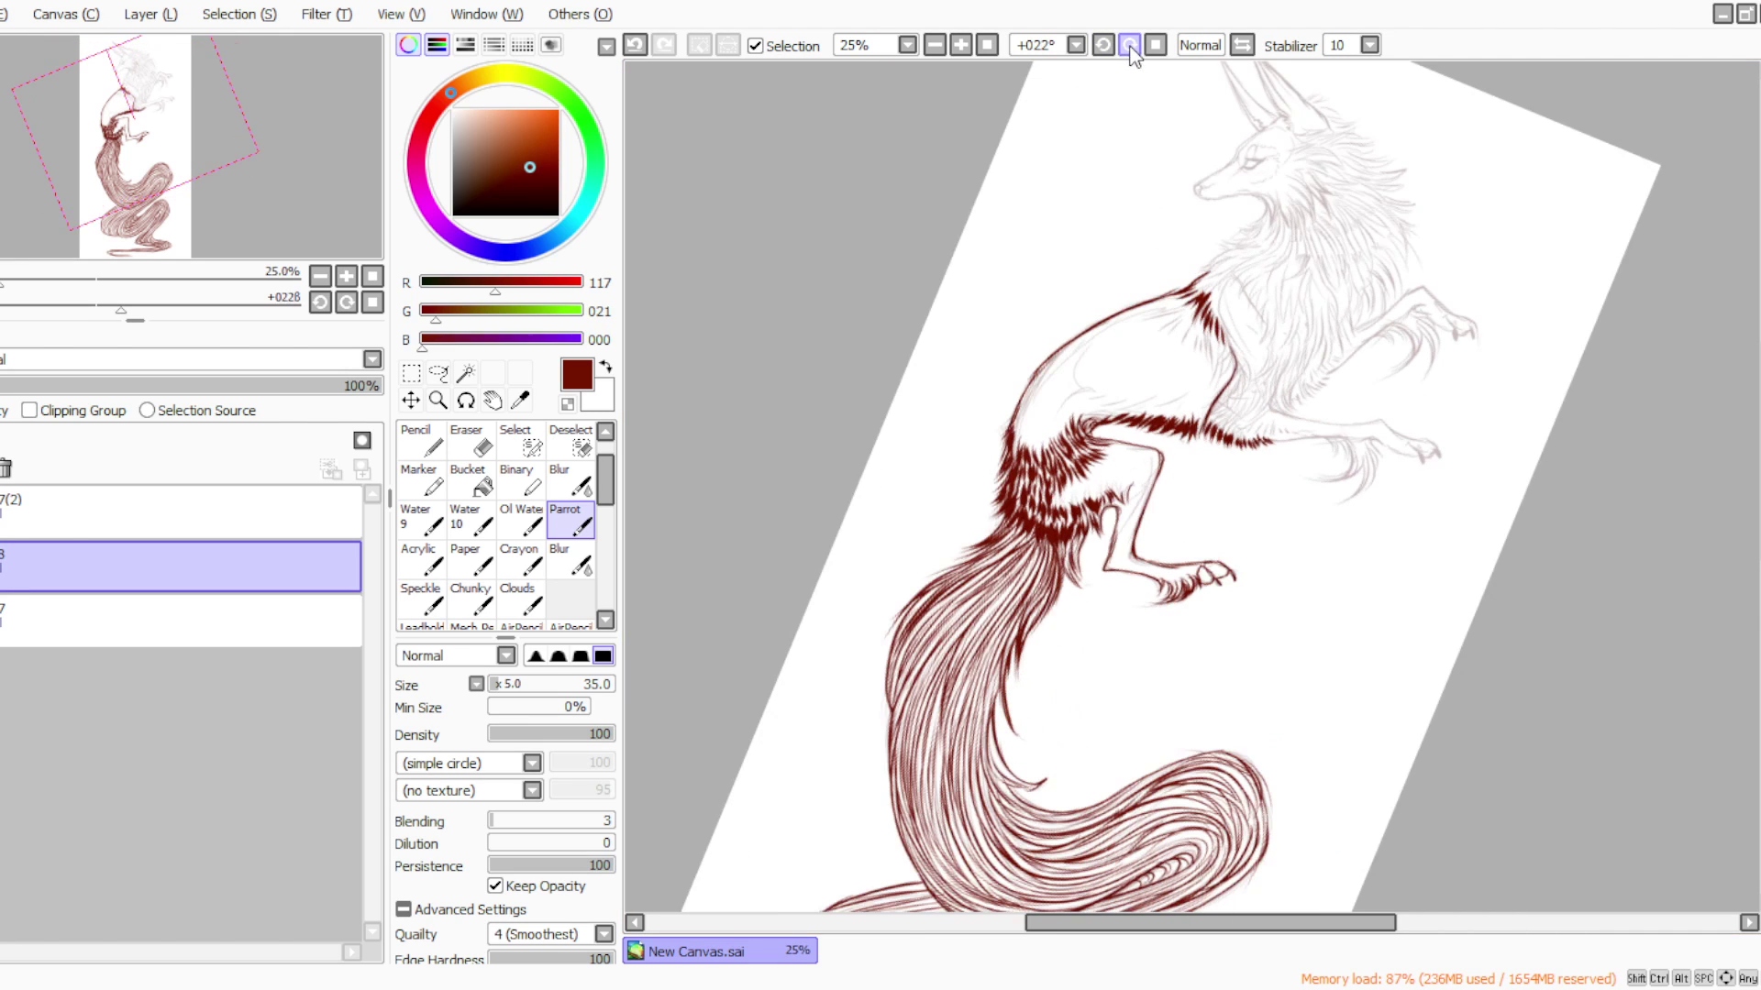
pyautogui.click(960, 44)
pyautogui.click(1133, 47)
pyautogui.click(1128, 45)
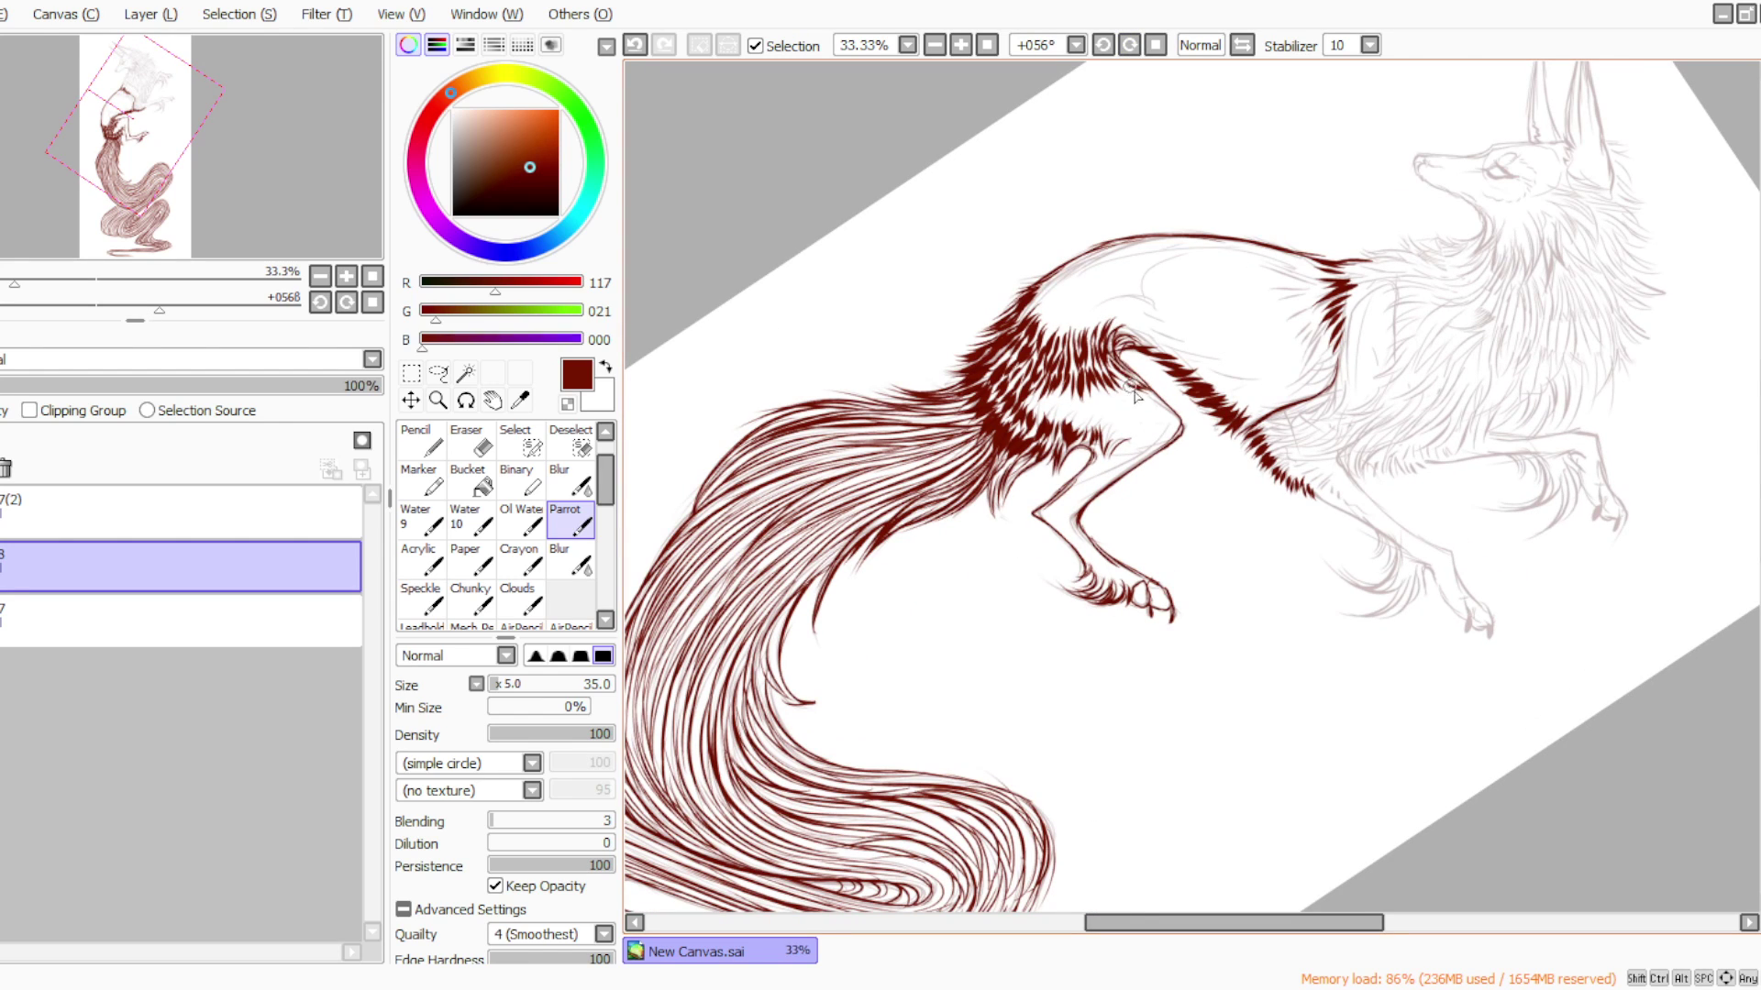
pyautogui.moveTo(1113, 397)
pyautogui.mouseDown()
pyautogui.moveTo(1080, 417)
pyautogui.moveTo(1031, 407)
pyautogui.mouseUp()
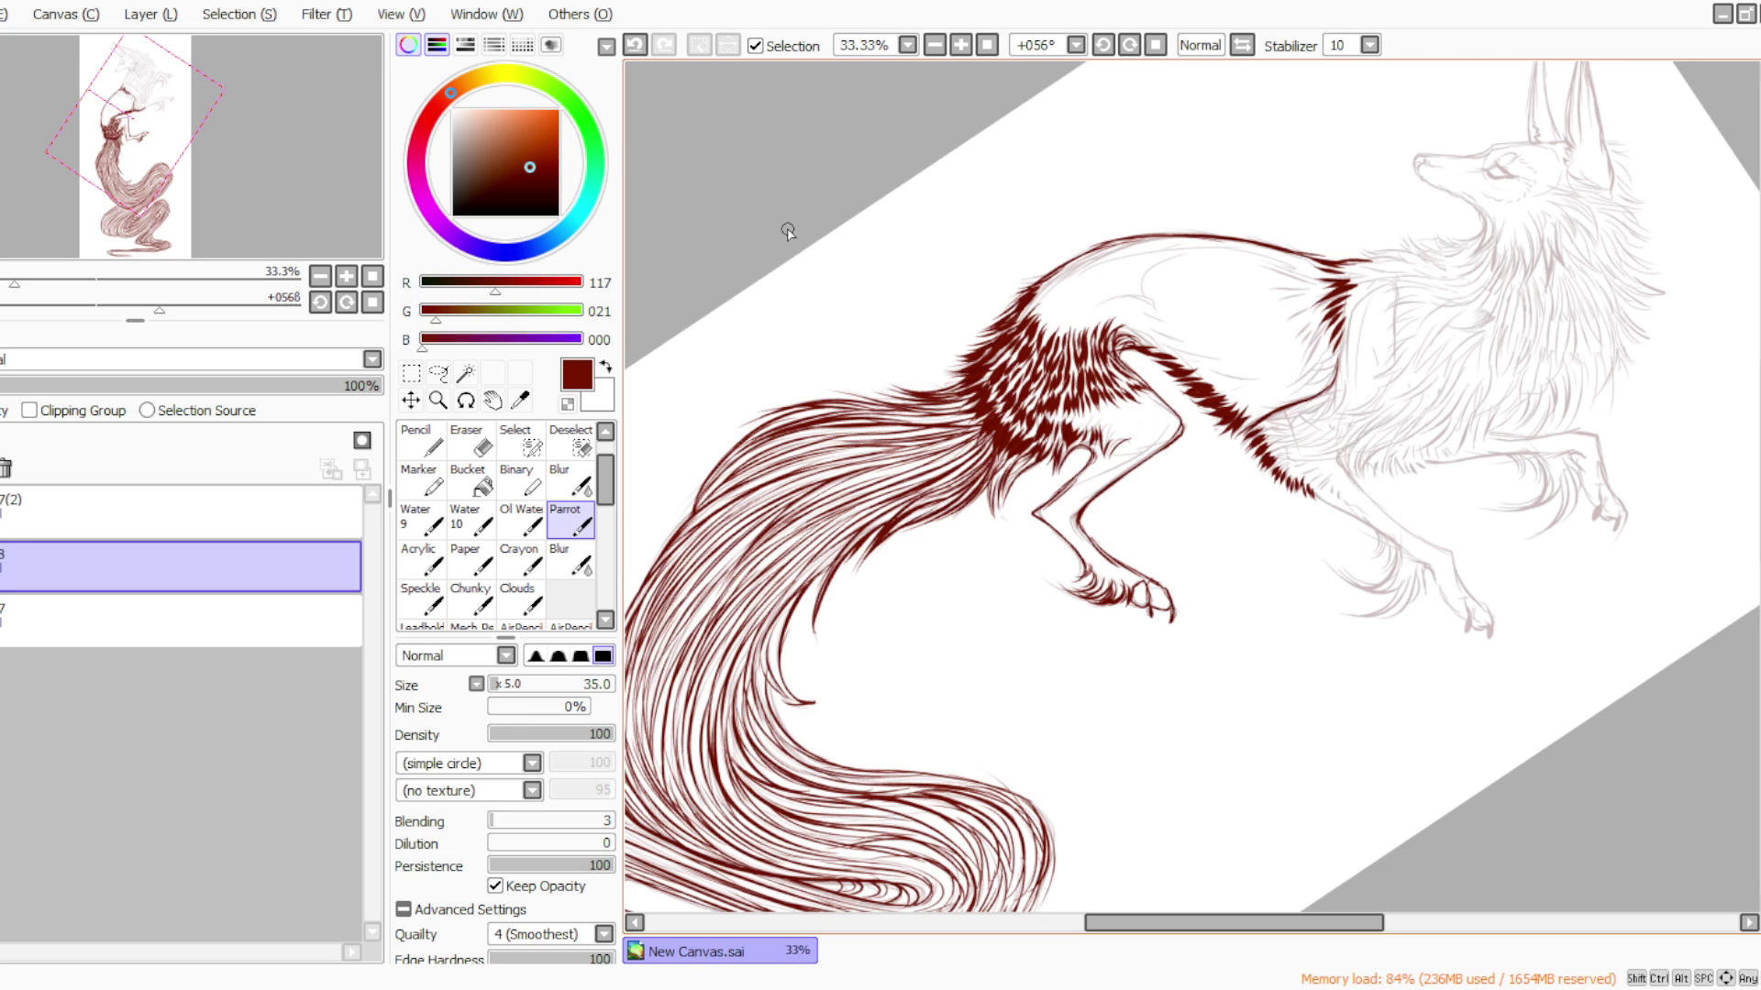
# Cover the hind paw and the lower hind leg up toward the knee with fine fur strokes
pyautogui.click(1103, 45)
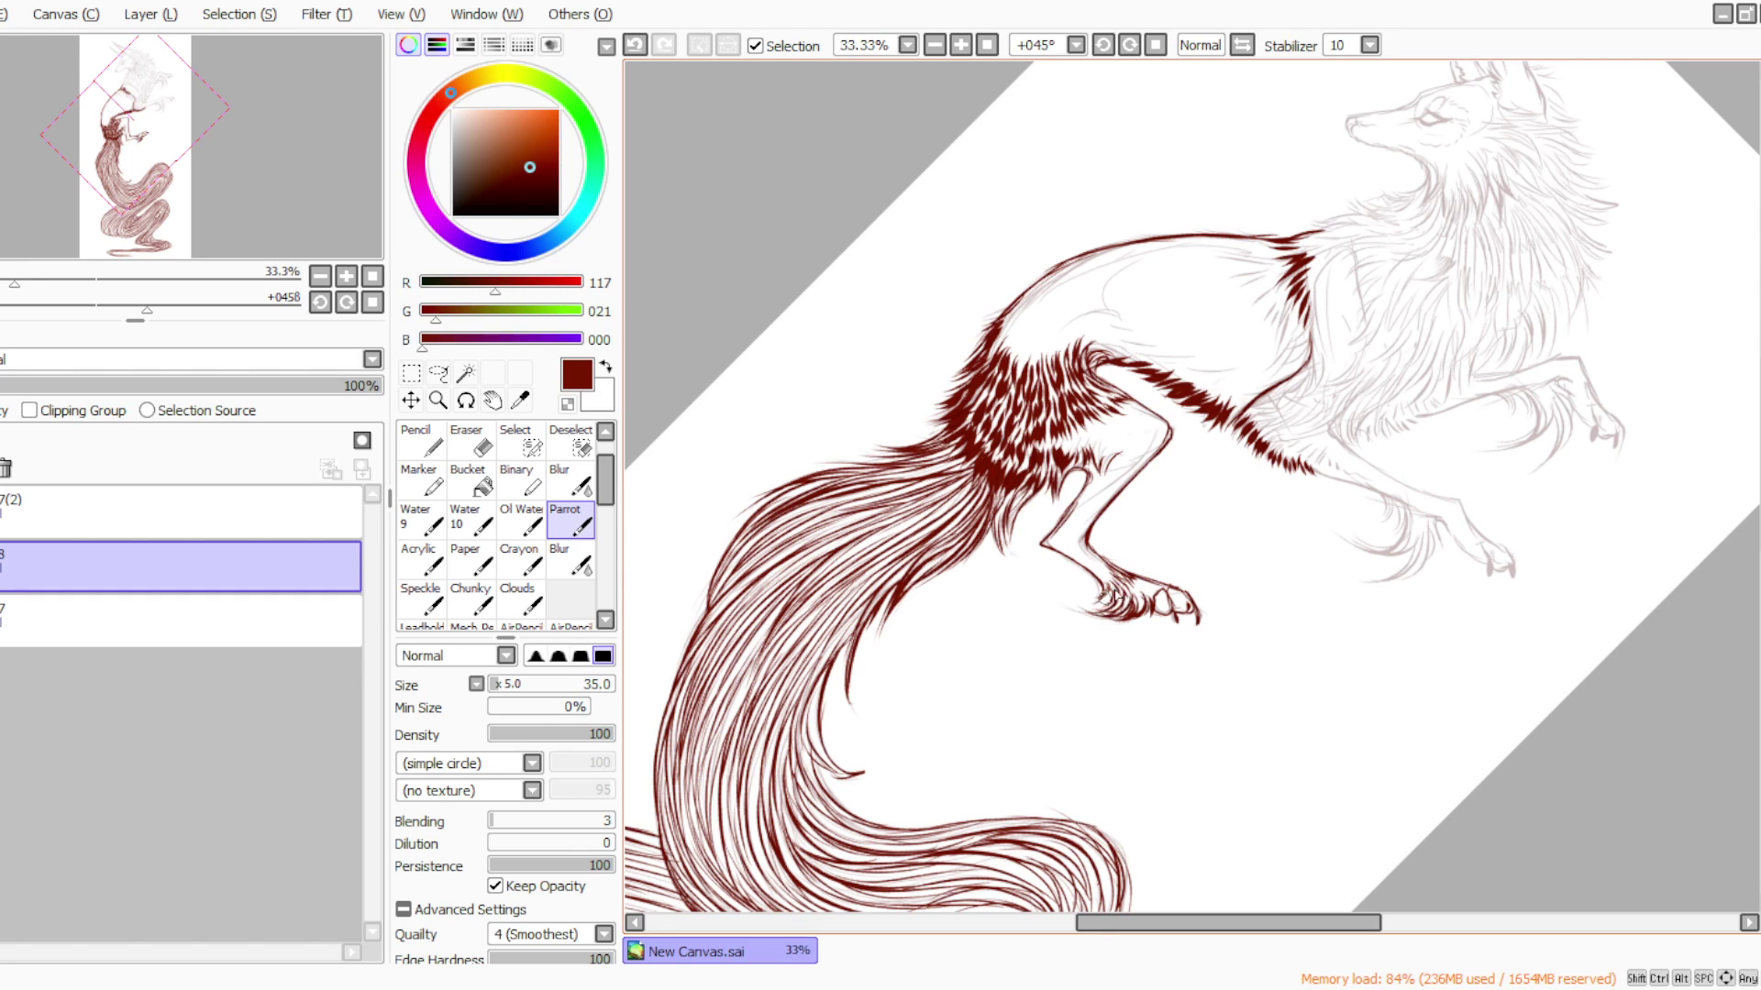
pyautogui.moveTo(1135, 599); pyautogui.dragTo(1142, 602)
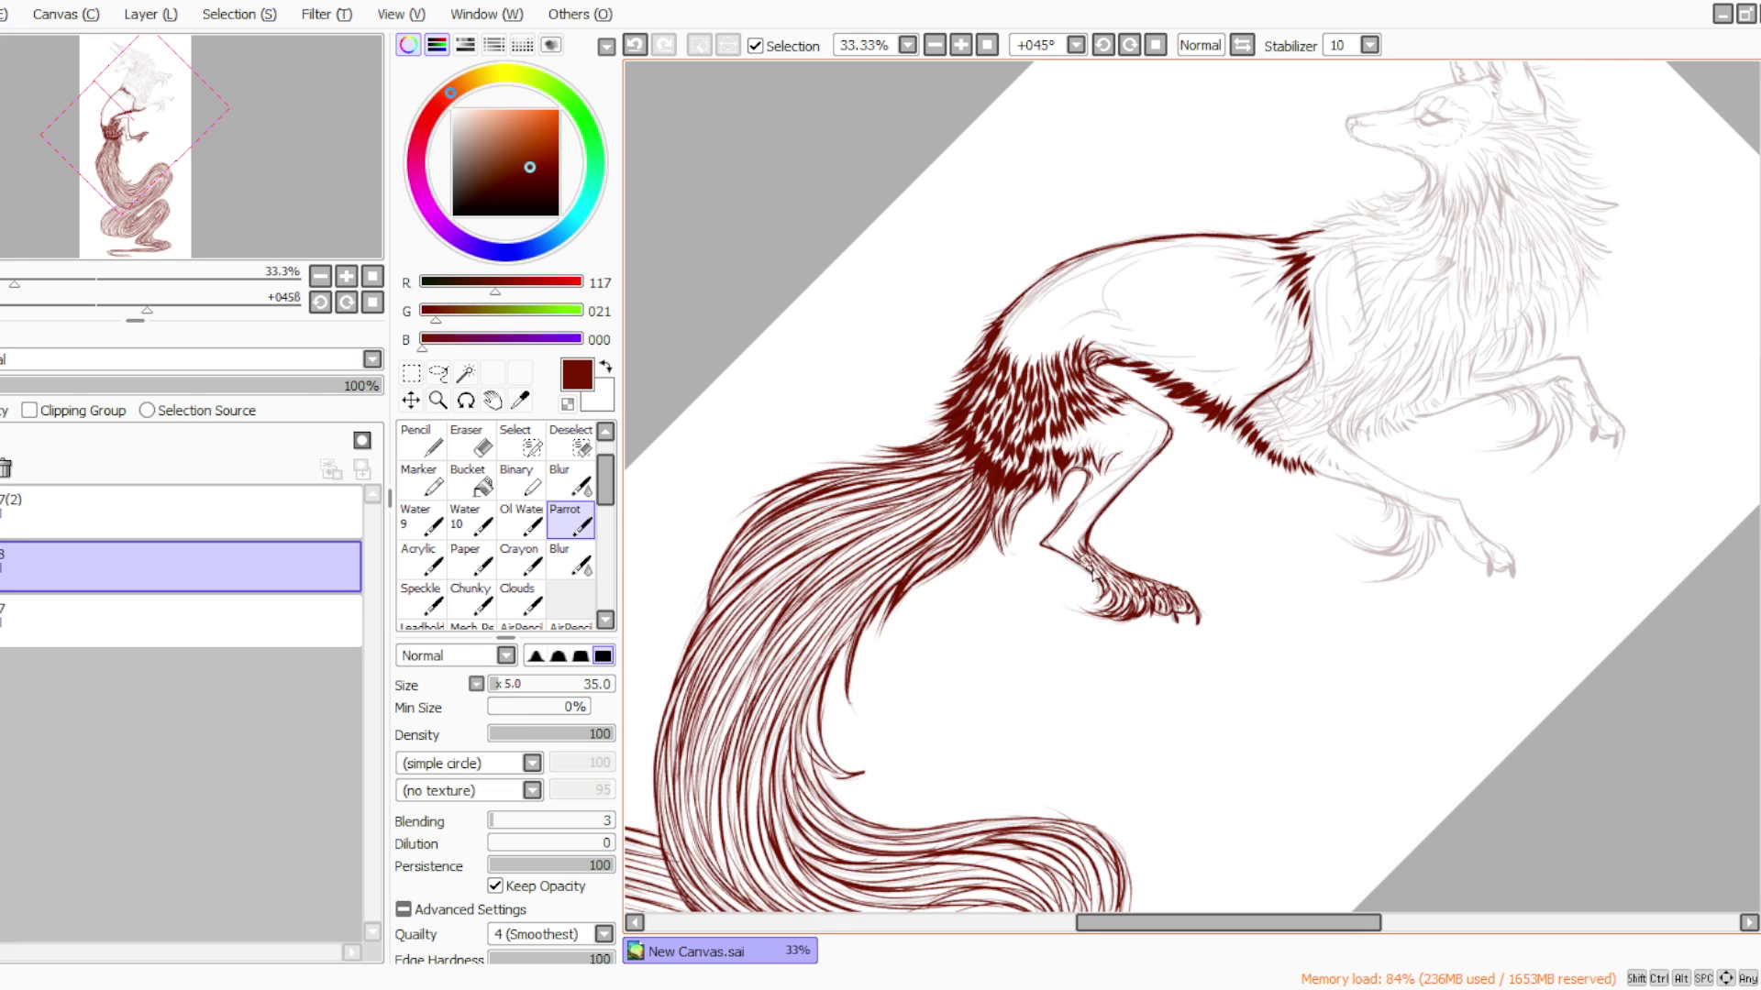
pyautogui.click(1100, 42)
pyautogui.click(1101, 43)
pyautogui.moveTo(1088, 510)
pyautogui.mouseDown()
pyautogui.moveTo(1103, 519)
pyautogui.moveTo(1125, 487)
pyautogui.mouseUp()
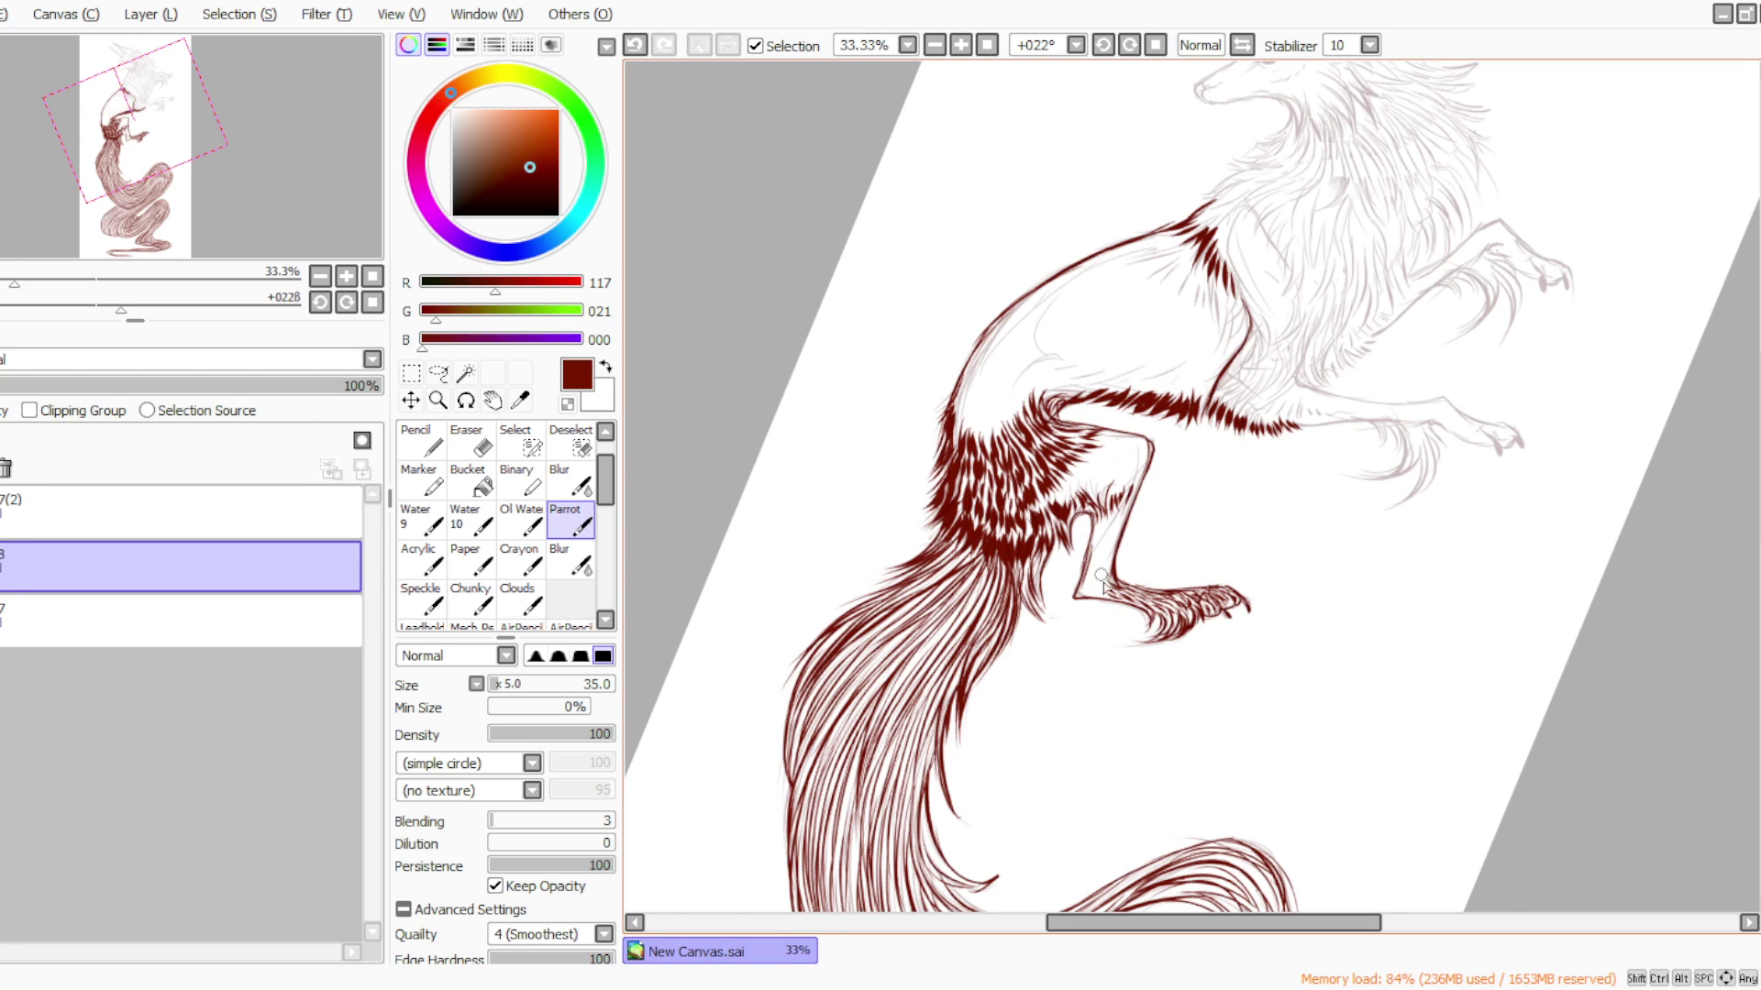
pyautogui.moveTo(1098, 585); pyautogui.dragTo(1096, 593)
pyautogui.moveTo(1101, 562); pyautogui.dragTo(1050, 610)
pyautogui.moveTo(1123, 506)
pyautogui.mouseDown()
pyautogui.moveTo(1110, 549)
pyautogui.moveTo(1104, 520)
pyautogui.moveTo(1098, 533)
pyautogui.moveTo(1099, 572)
pyautogui.mouseUp()
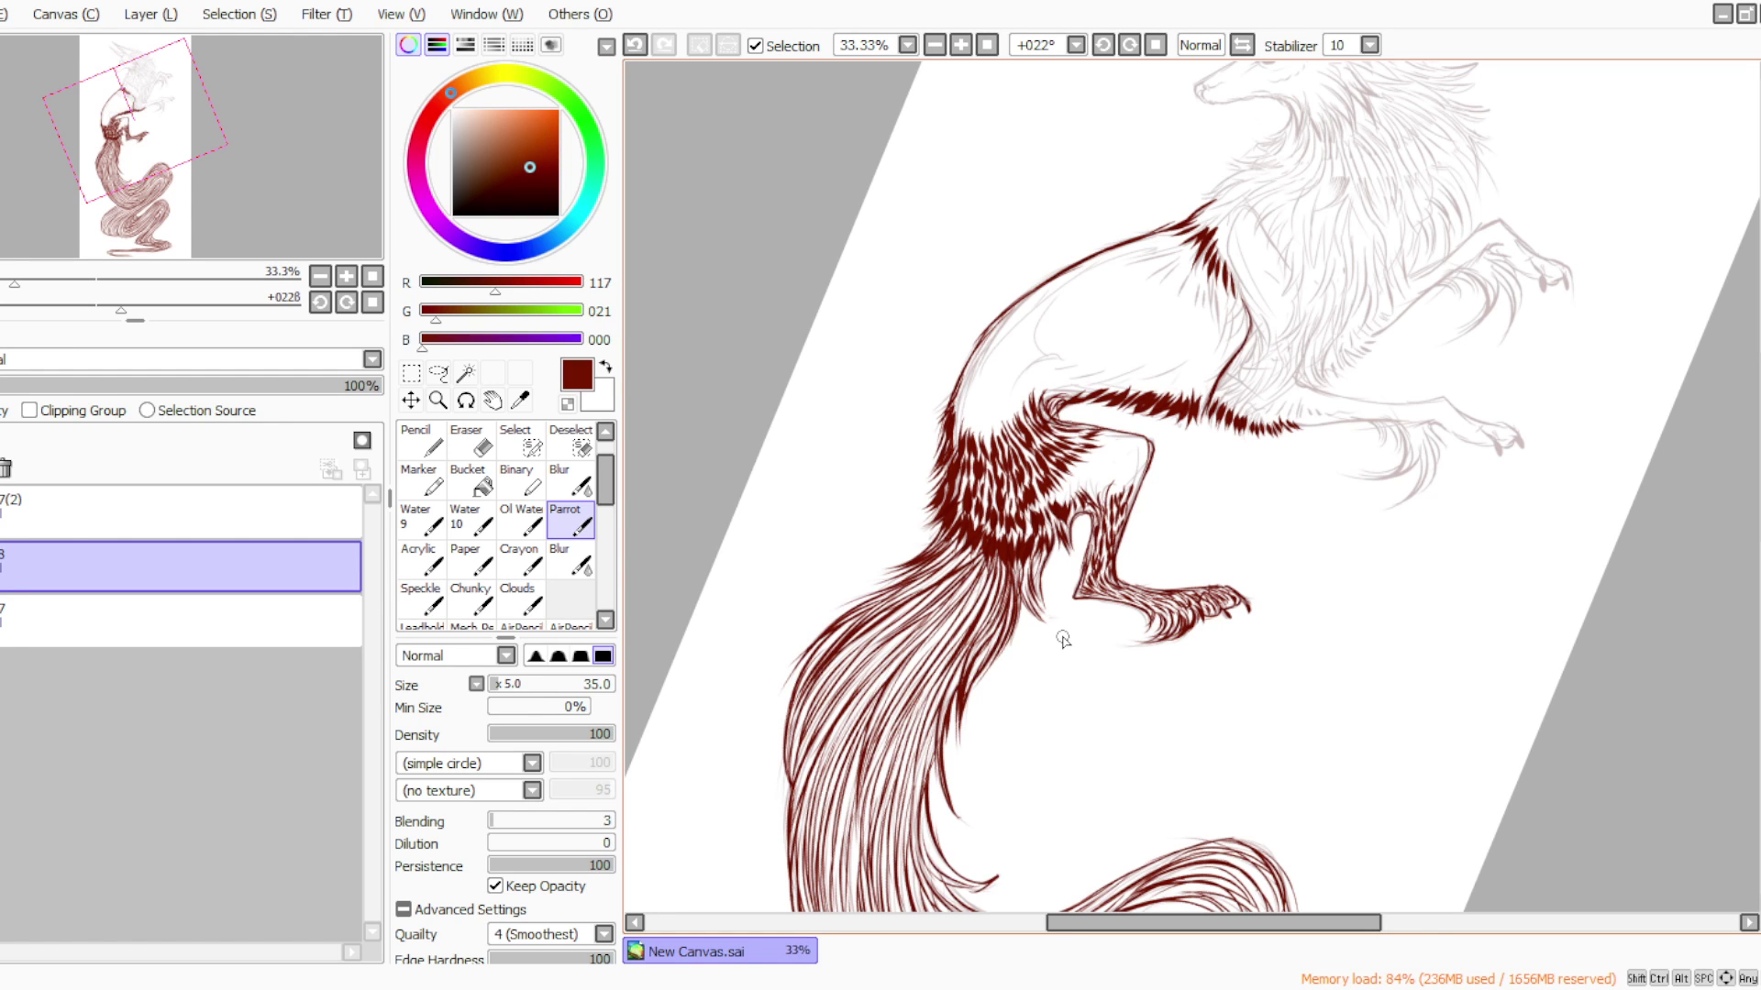
# Turn the canvas to 78° and fill the front of the hind thigh with short fur strokes
pyautogui.click(1130, 46)
pyautogui.click(1131, 48)
pyautogui.click(1132, 48)
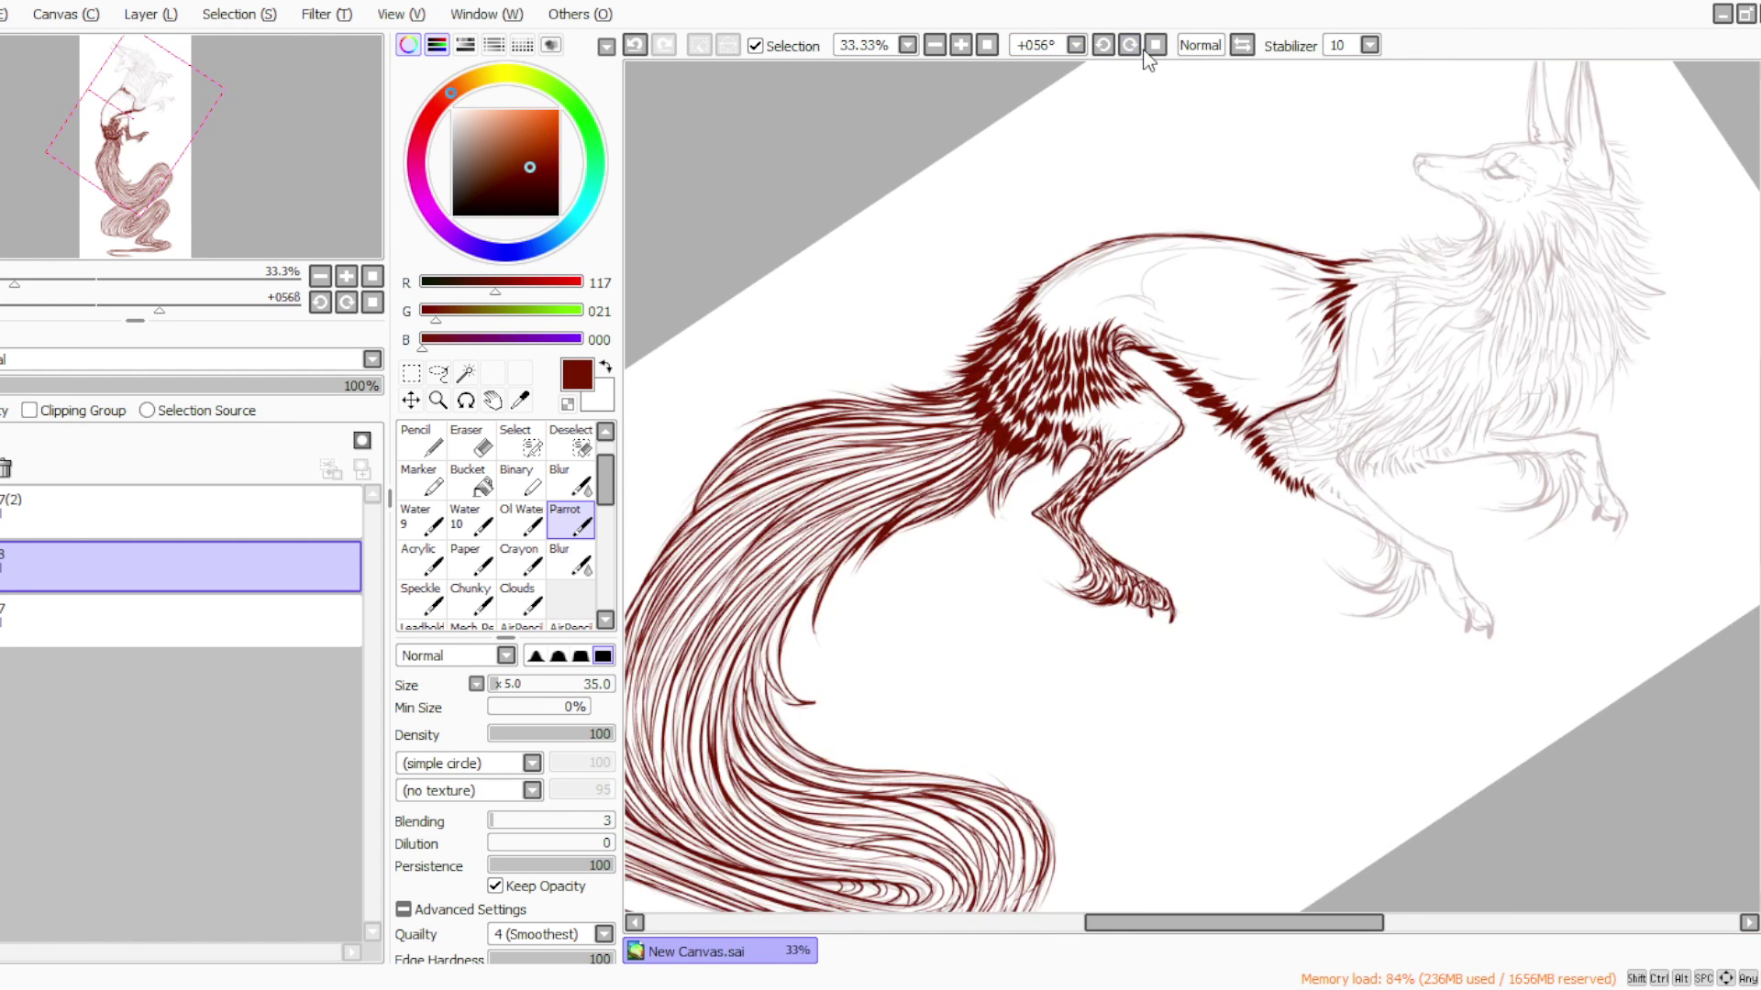
pyautogui.click(1152, 51)
pyautogui.click(1127, 48)
pyautogui.click(1127, 50)
pyautogui.click(1127, 49)
pyautogui.click(1130, 50)
pyautogui.click(1129, 51)
pyautogui.click(1130, 51)
pyautogui.click(1130, 50)
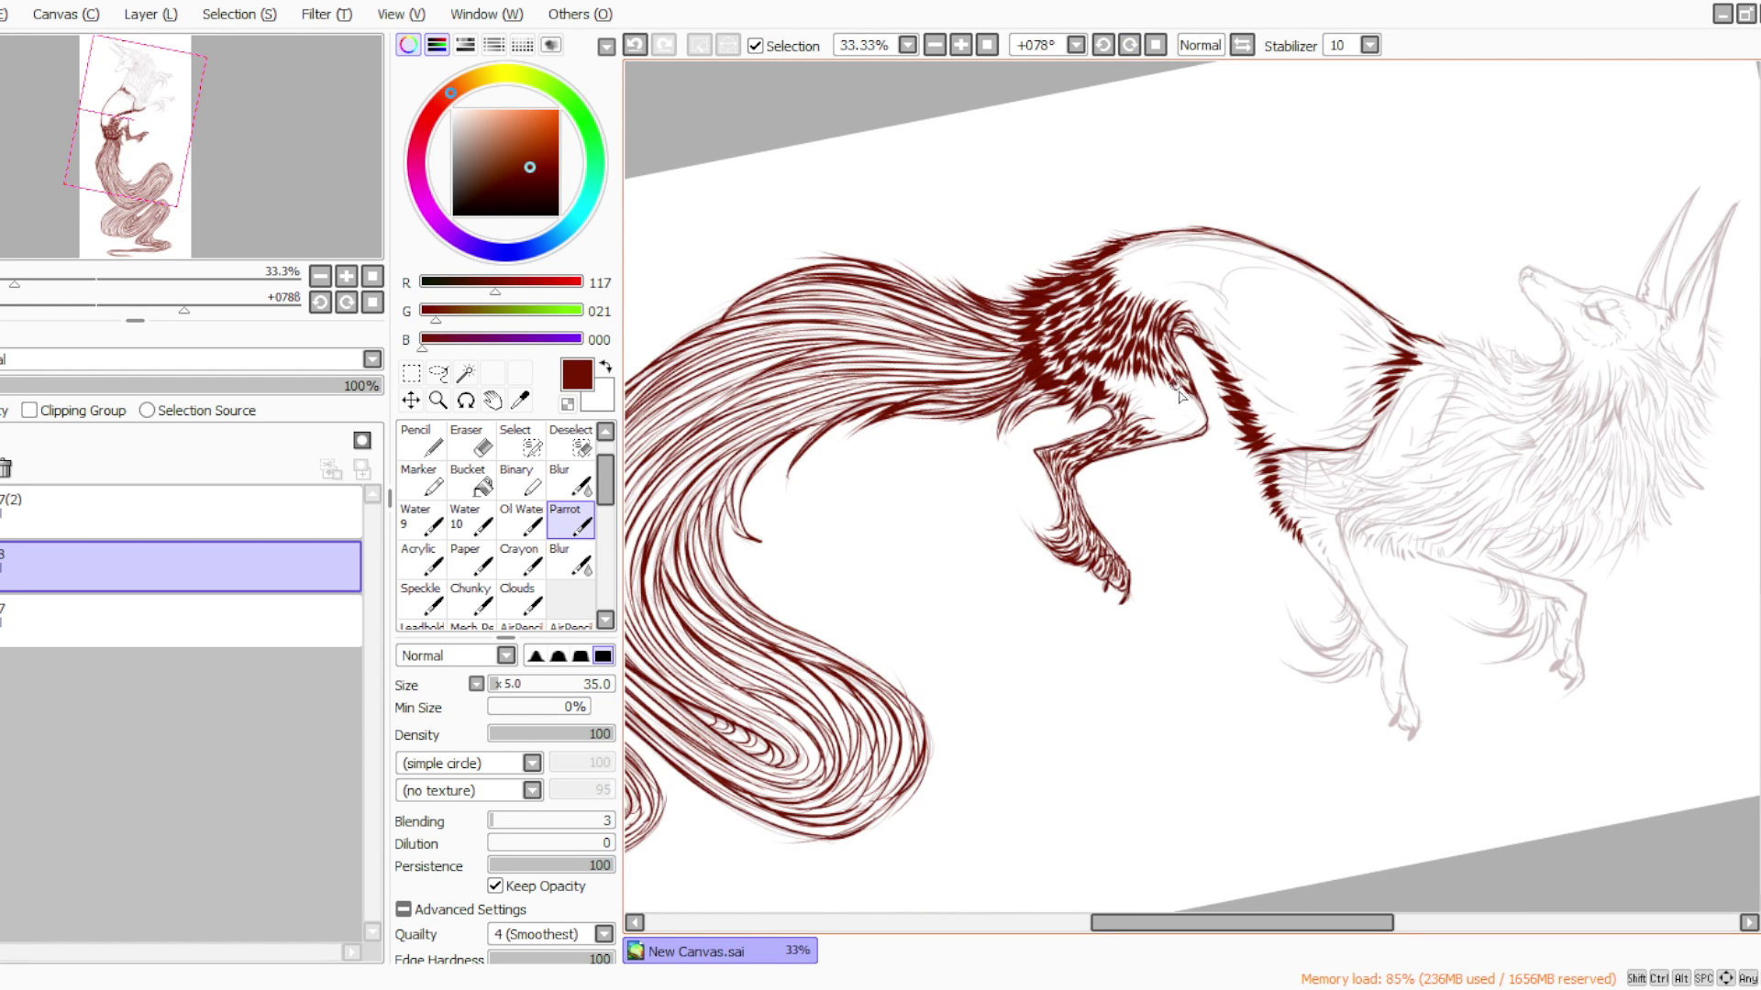
pyautogui.moveTo(1159, 381)
pyautogui.mouseDown()
pyautogui.moveTo(1168, 396)
pyautogui.moveTo(1111, 378)
pyautogui.mouseUp()
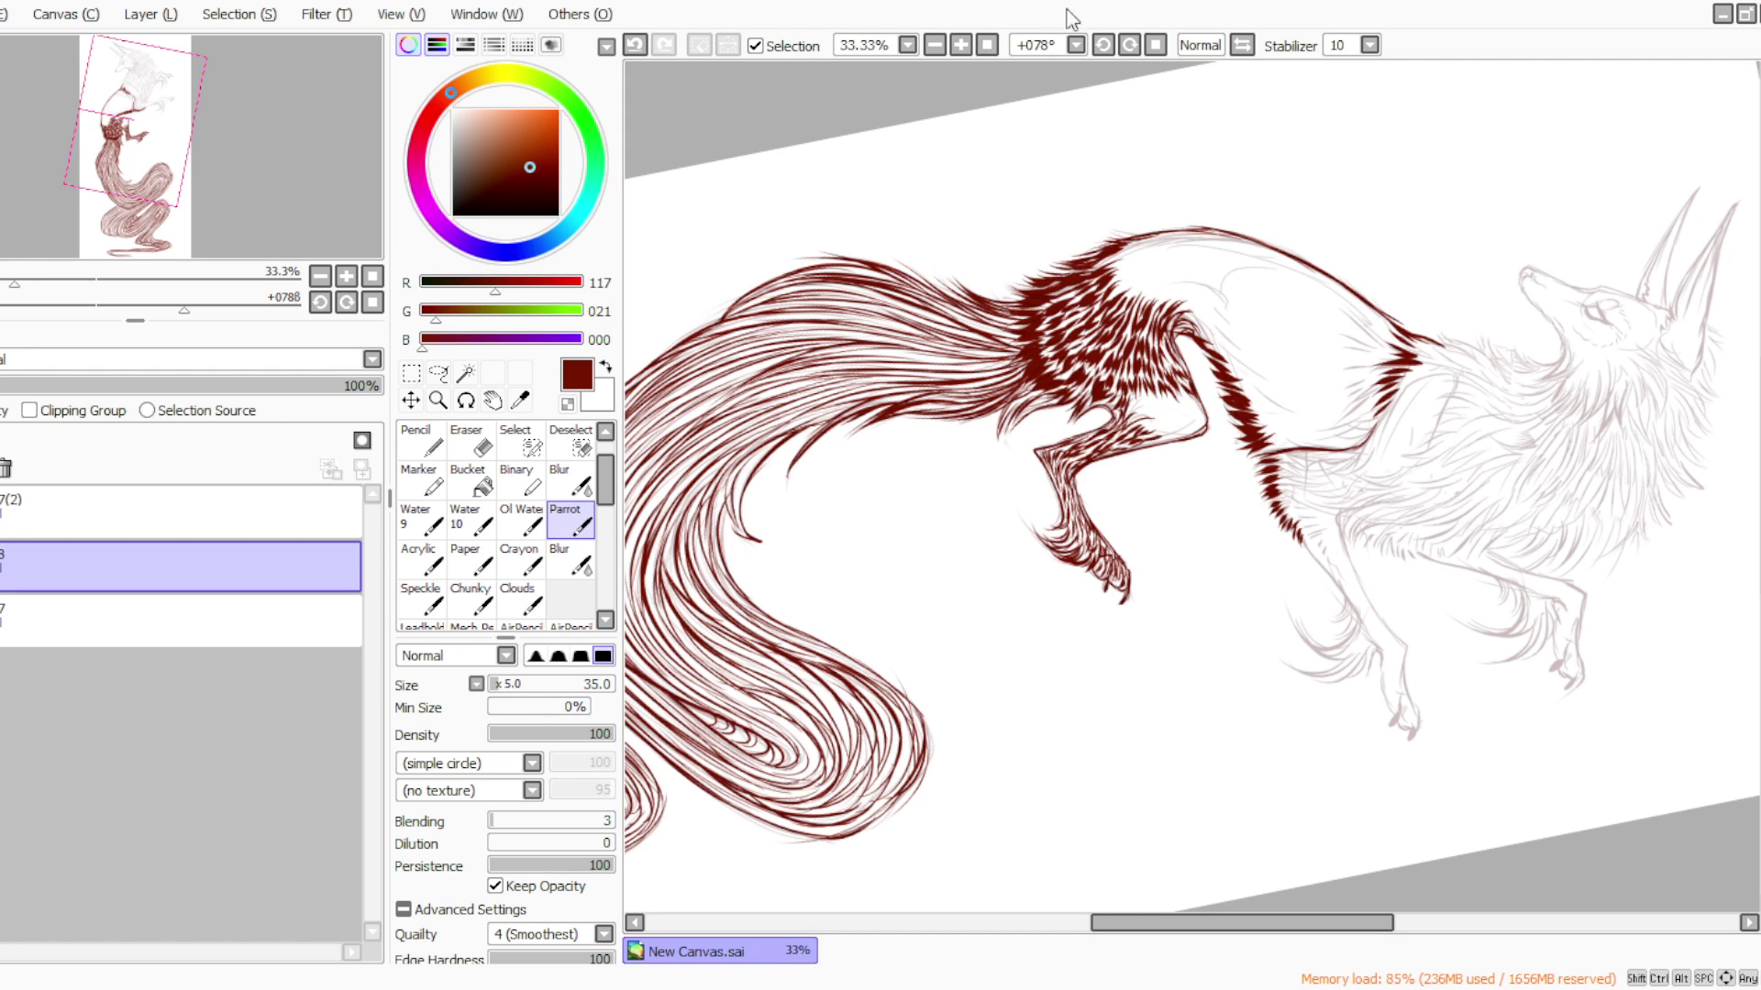
# Turn the canvas to 45° and close the remaining gap at the hind knee with fine fur strokes
pyautogui.click(1103, 46)
pyautogui.click(1103, 45)
pyautogui.click(1103, 46)
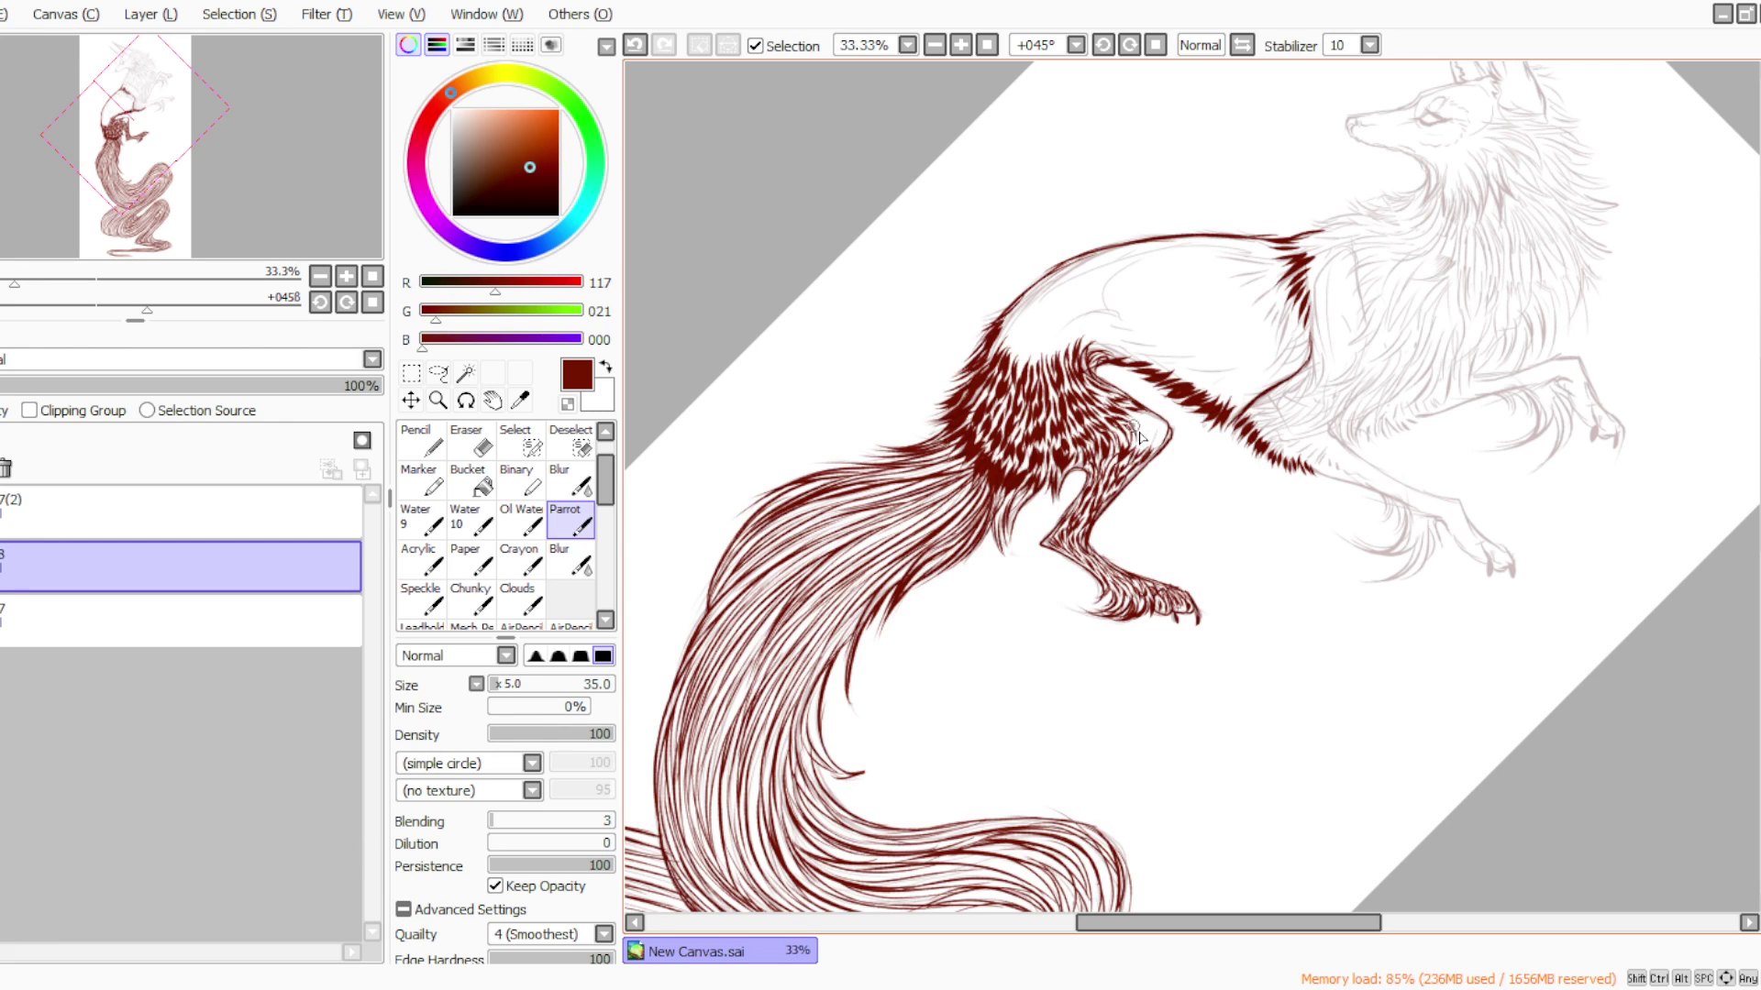
pyautogui.moveTo(1129, 414)
pyautogui.mouseDown()
pyautogui.moveTo(1156, 423)
pyautogui.moveTo(1122, 450)
pyautogui.mouseUp()
# Widen the fur bands below the neck and along the belly with short strokes, with the canvas at 0° and -33°
pyautogui.click(1155, 45)
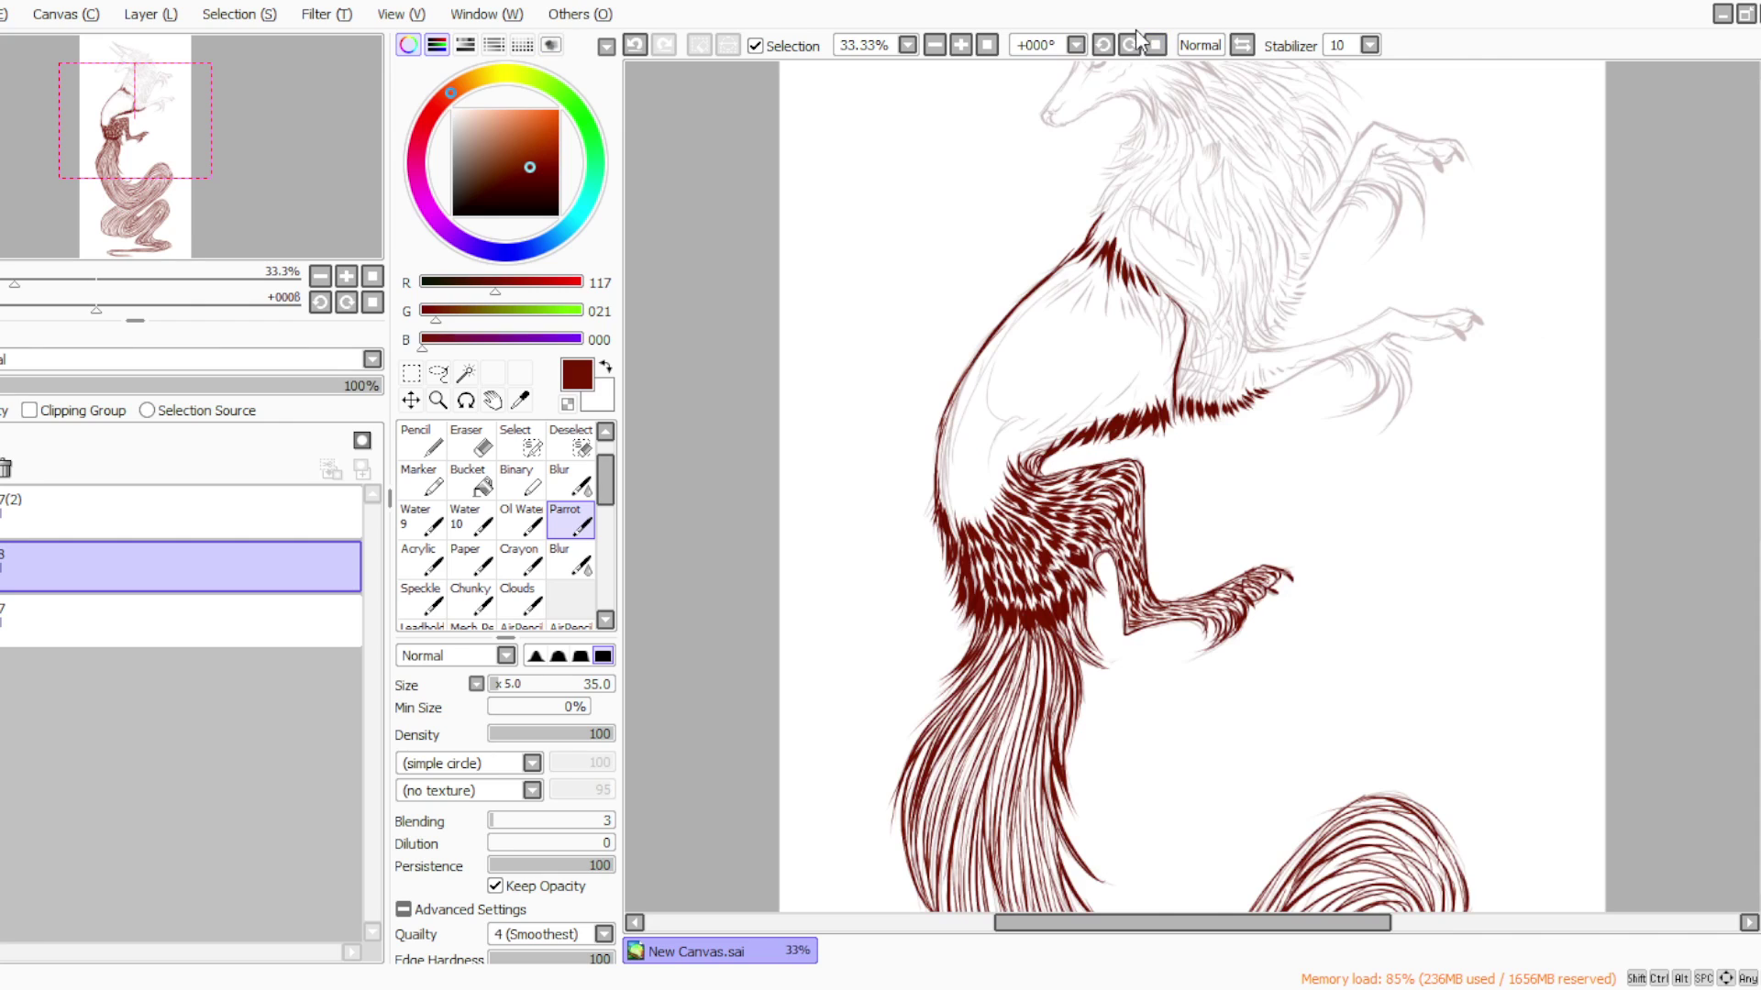
pyautogui.moveTo(1157, 289)
pyautogui.mouseDown()
pyautogui.moveTo(1169, 330)
pyautogui.moveTo(1128, 286)
pyautogui.moveTo(1114, 304)
pyautogui.mouseUp()
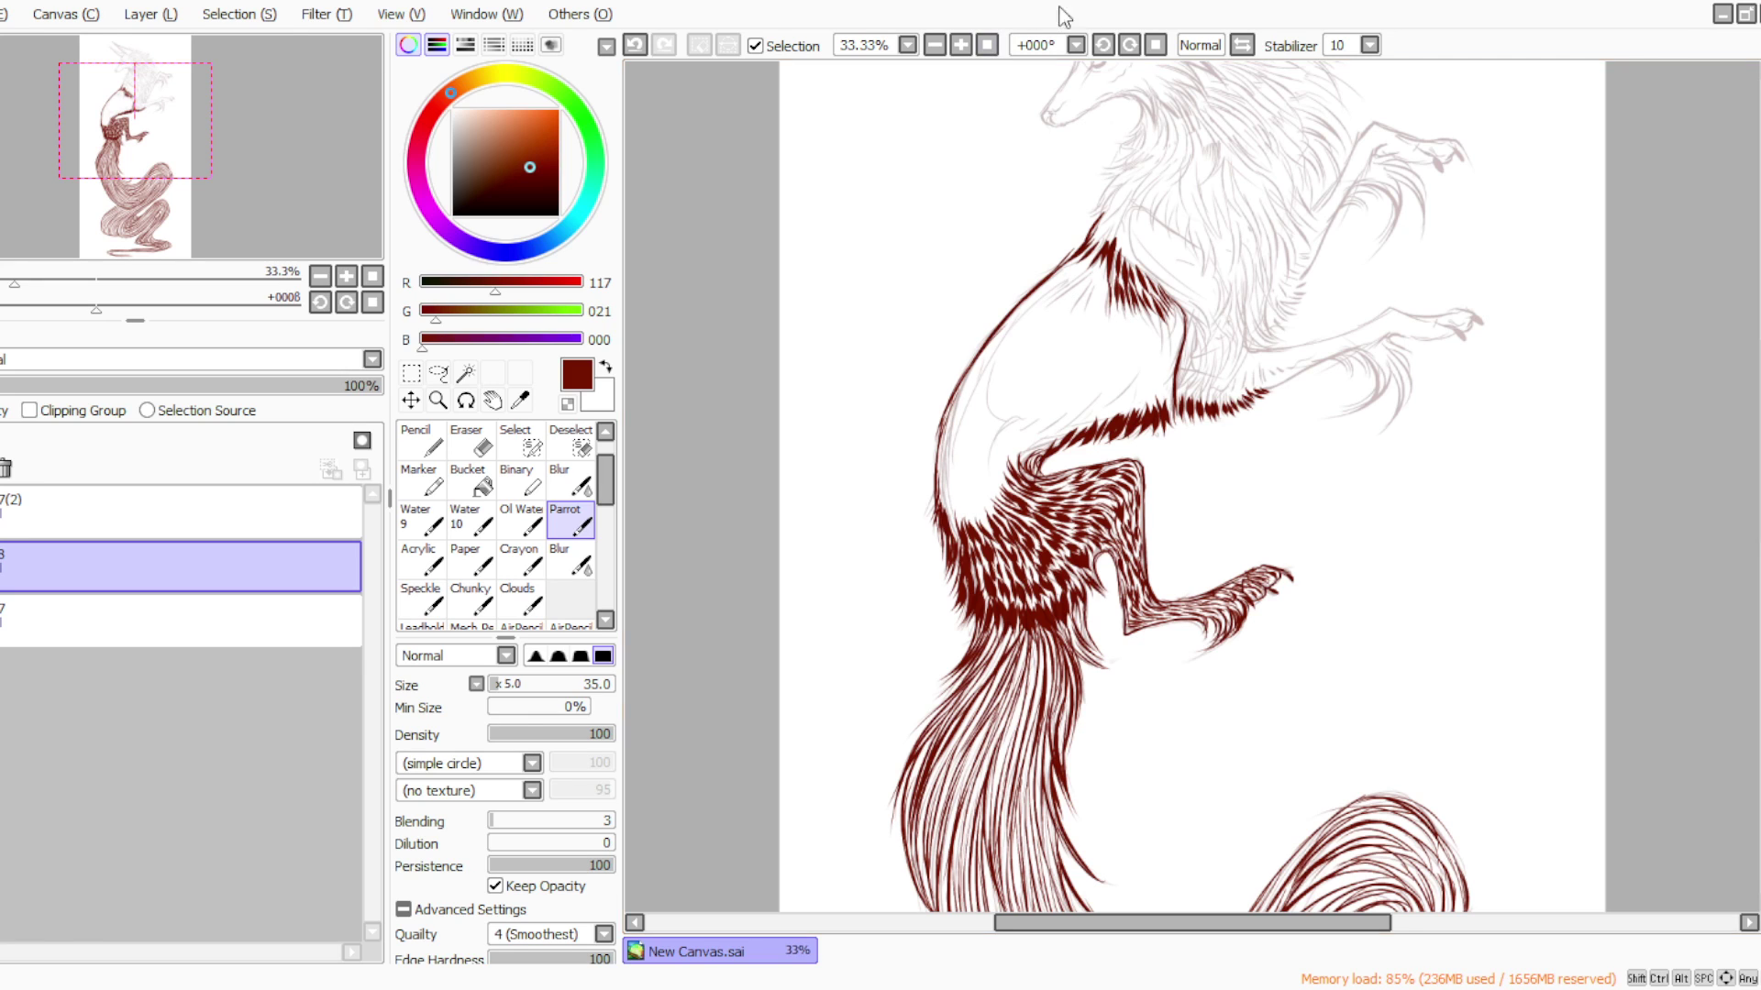
pyautogui.click(1104, 45)
pyautogui.click(1103, 45)
pyautogui.click(1103, 45)
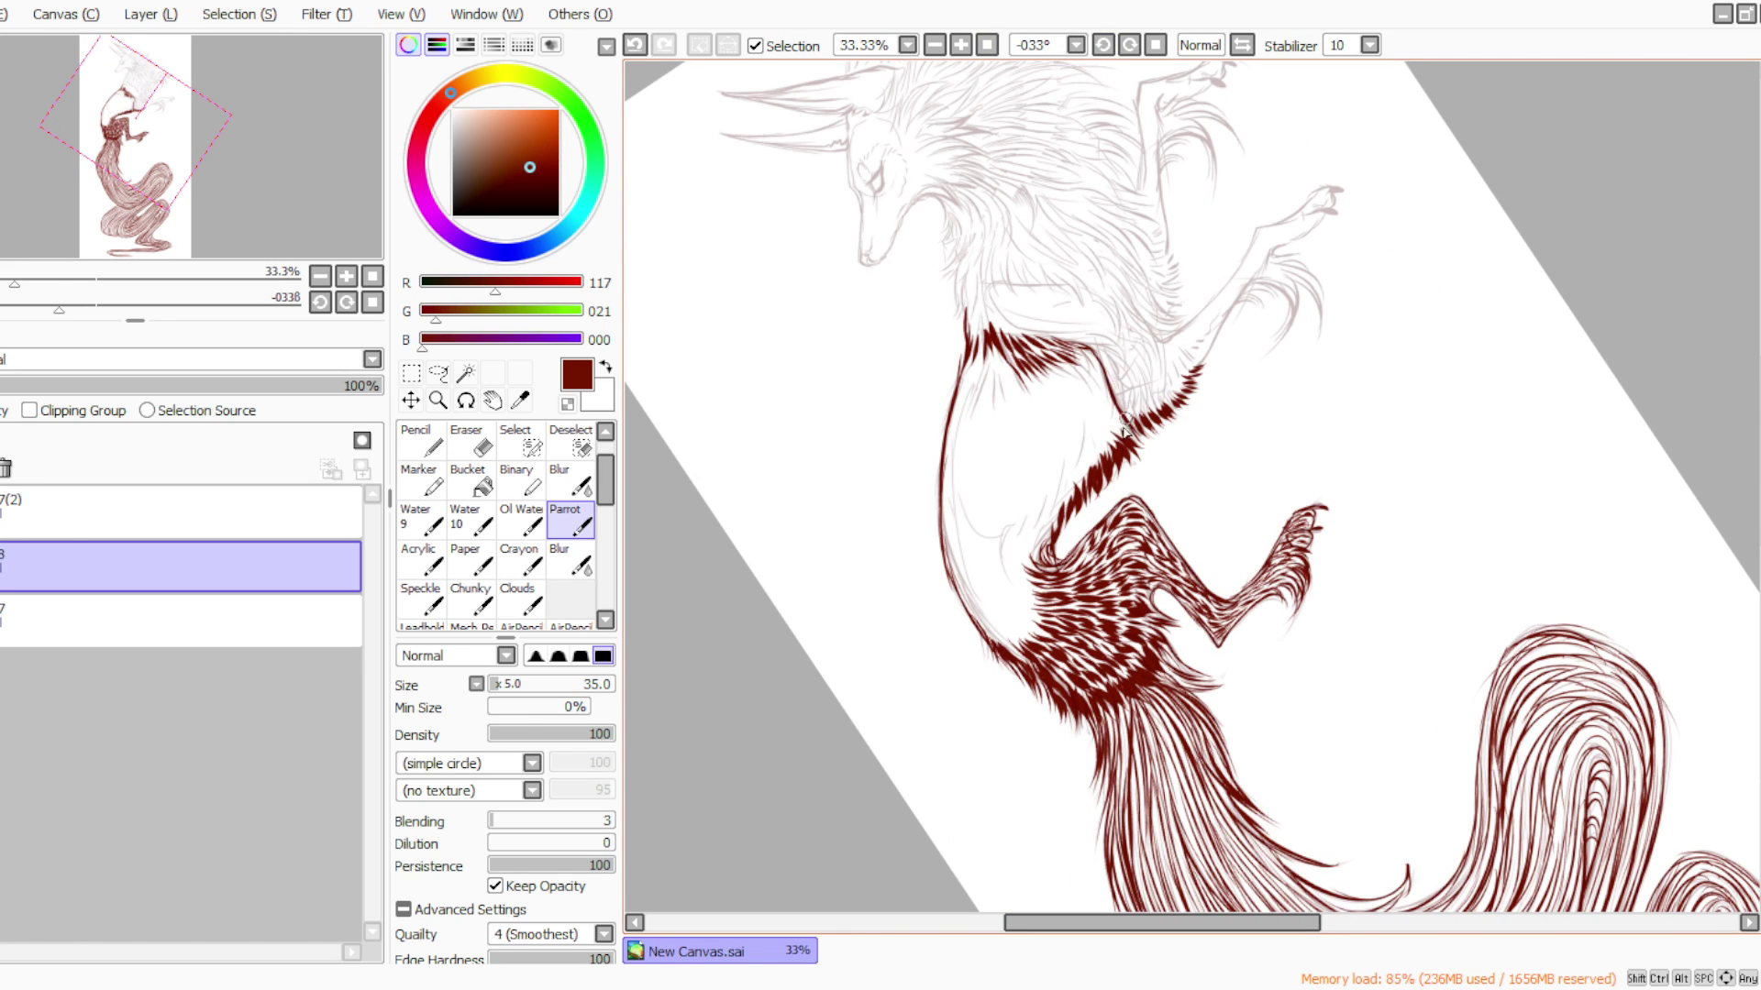
pyautogui.moveTo(1095, 424)
pyautogui.mouseDown()
pyautogui.moveTo(1077, 449)
pyautogui.moveTo(1051, 490)
pyautogui.moveTo(1036, 561)
pyautogui.moveTo(1022, 550)
pyautogui.moveTo(1040, 570)
pyautogui.moveTo(1024, 614)
pyautogui.moveTo(1043, 621)
pyautogui.moveTo(1021, 615)
pyautogui.moveTo(1064, 643)
pyautogui.mouseUp()
pyautogui.moveTo(999, 360)
pyautogui.mouseDown()
pyautogui.moveTo(1008, 381)
pyautogui.moveTo(977, 354)
pyautogui.moveTo(967, 396)
pyautogui.moveTo(965, 356)
pyautogui.moveTo(954, 412)
pyautogui.moveTo(1015, 367)
pyautogui.moveTo(992, 360)
pyautogui.moveTo(1000, 417)
pyautogui.moveTo(967, 371)
pyautogui.moveTo(956, 422)
pyautogui.mouseUp()
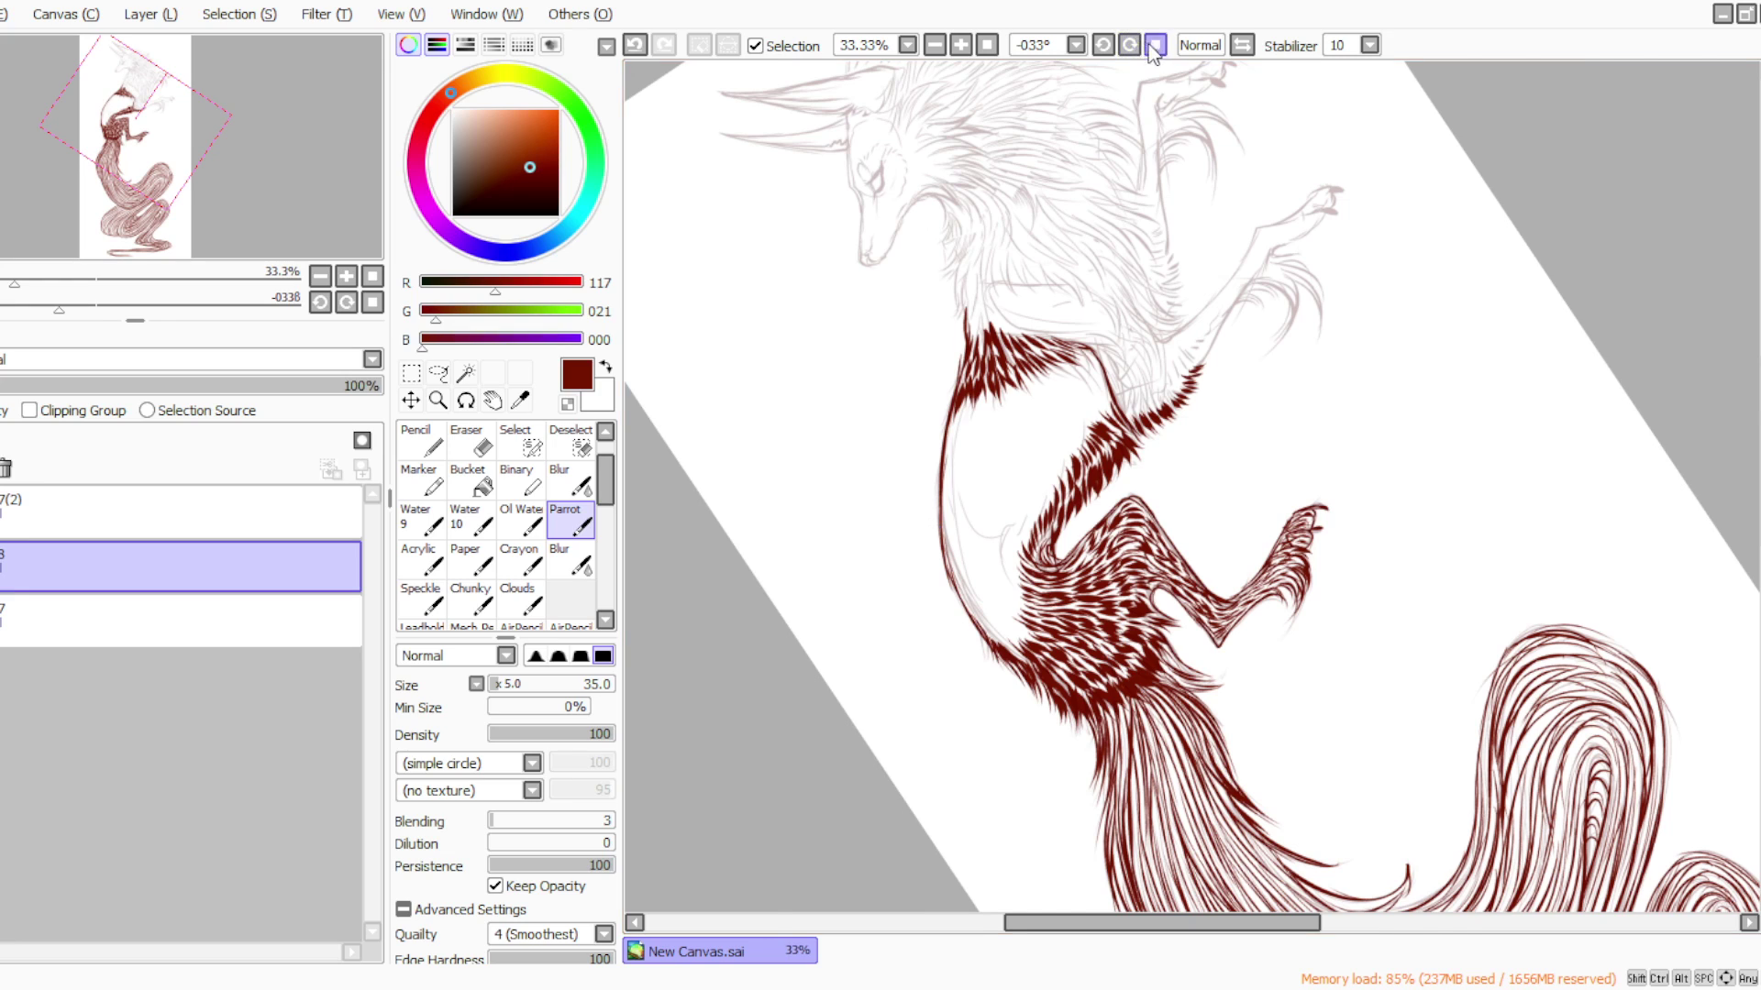
# Add short fur strokes along the edge behind the shoulder, over the hip and up the belly, with the canvas at -11°
pyautogui.press('Delete')
pyautogui.moveTo(1175, 316)
pyautogui.mouseDown()
pyautogui.moveTo(1159, 396)
pyautogui.moveTo(1138, 355)
pyautogui.moveTo(1136, 380)
pyautogui.moveTo(1148, 326)
pyautogui.moveTo(1139, 368)
pyautogui.mouseUp()
pyautogui.click(1102, 44)
pyautogui.moveTo(1007, 487)
pyautogui.mouseDown()
pyautogui.moveTo(984, 564)
pyautogui.moveTo(966, 548)
pyautogui.moveTo(974, 592)
pyautogui.moveTo(973, 505)
pyautogui.moveTo(946, 556)
pyautogui.mouseUp()
pyautogui.moveTo(1003, 474)
pyautogui.mouseDown()
pyautogui.moveTo(988, 518)
pyautogui.moveTo(974, 498)
pyautogui.moveTo(965, 540)
pyautogui.mouseUp()
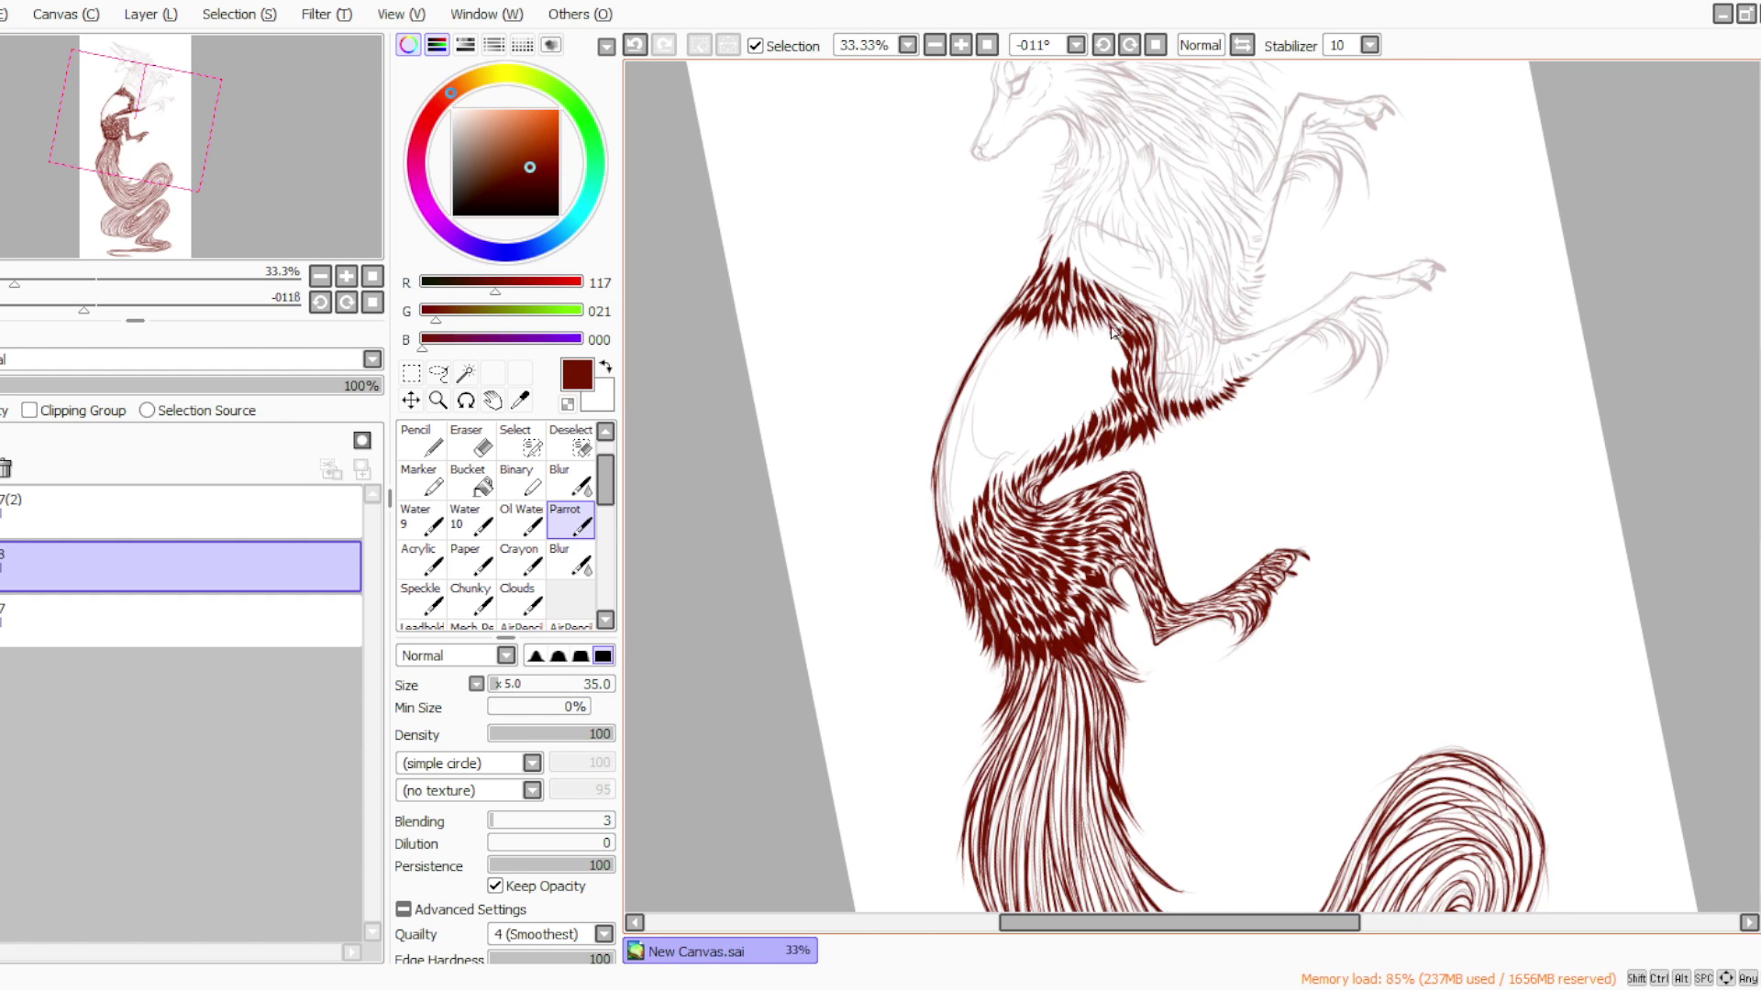
pyautogui.moveTo(1110, 376)
pyautogui.mouseDown()
pyautogui.moveTo(1100, 417)
pyautogui.moveTo(1084, 391)
pyautogui.moveTo(1069, 434)
pyautogui.moveTo(1065, 405)
pyautogui.moveTo(999, 513)
pyautogui.mouseUp()
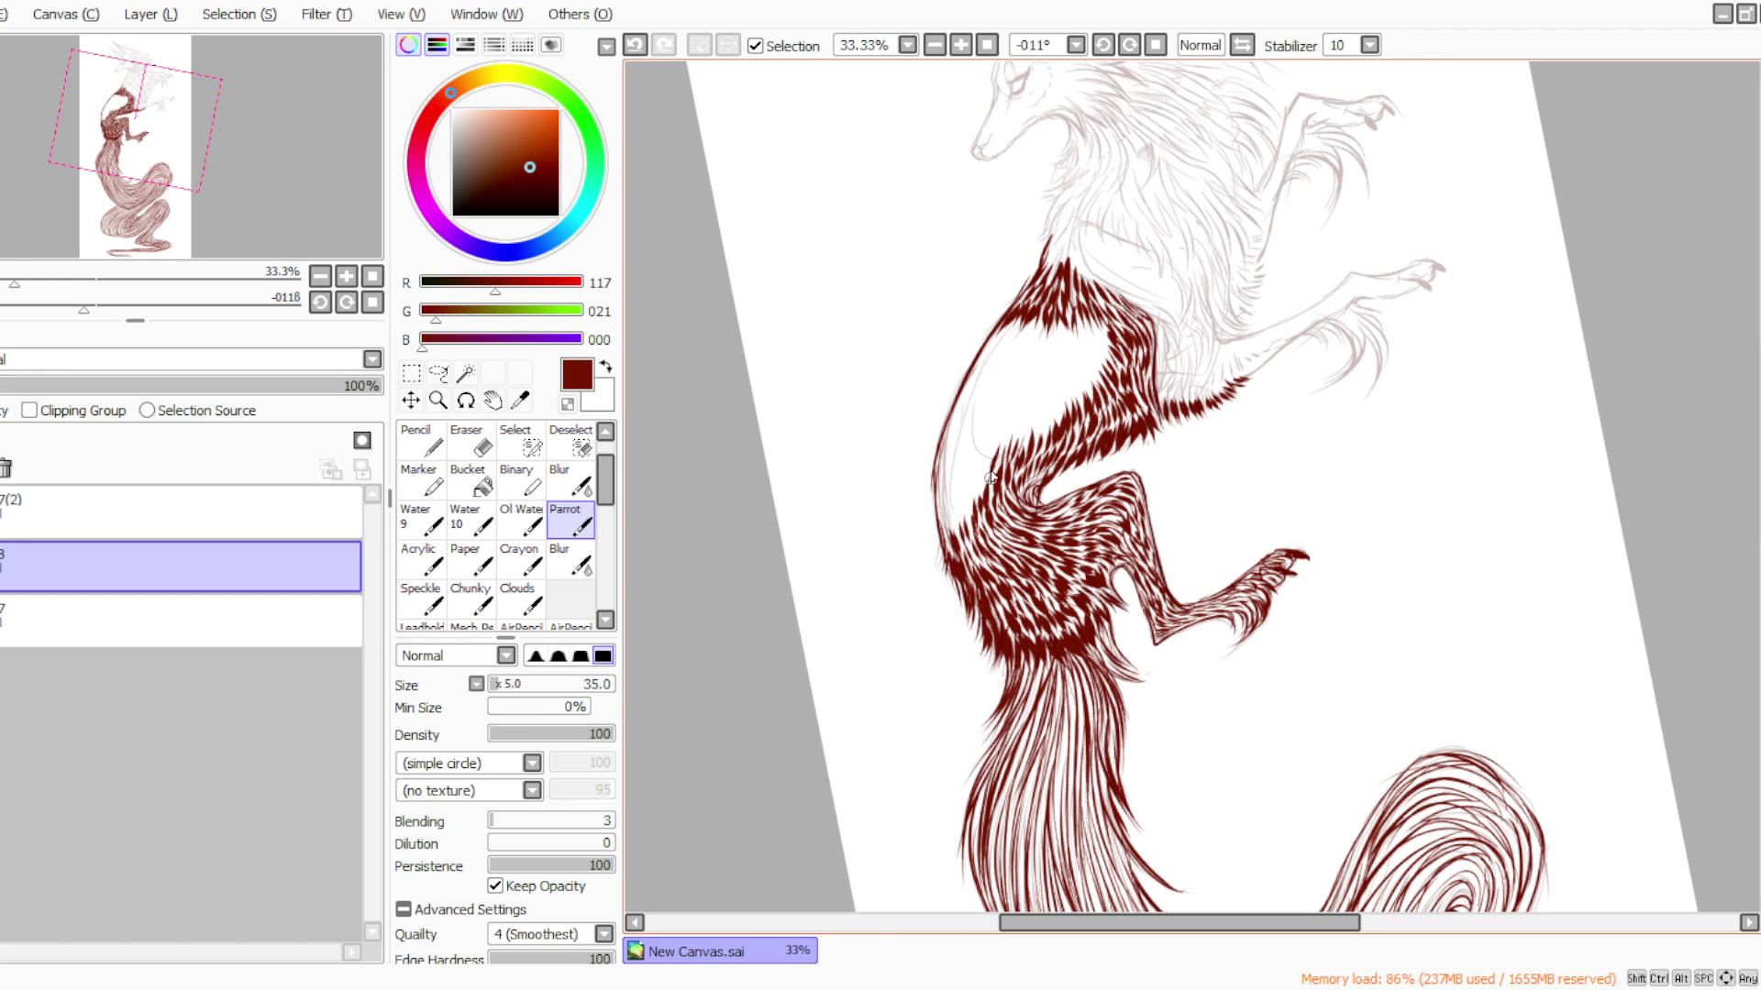
# Cover the lower back, flank and upper back with rows of short fur strokes, working inward from both ends
pyautogui.moveTo(960, 511); pyautogui.dragTo(958, 587)
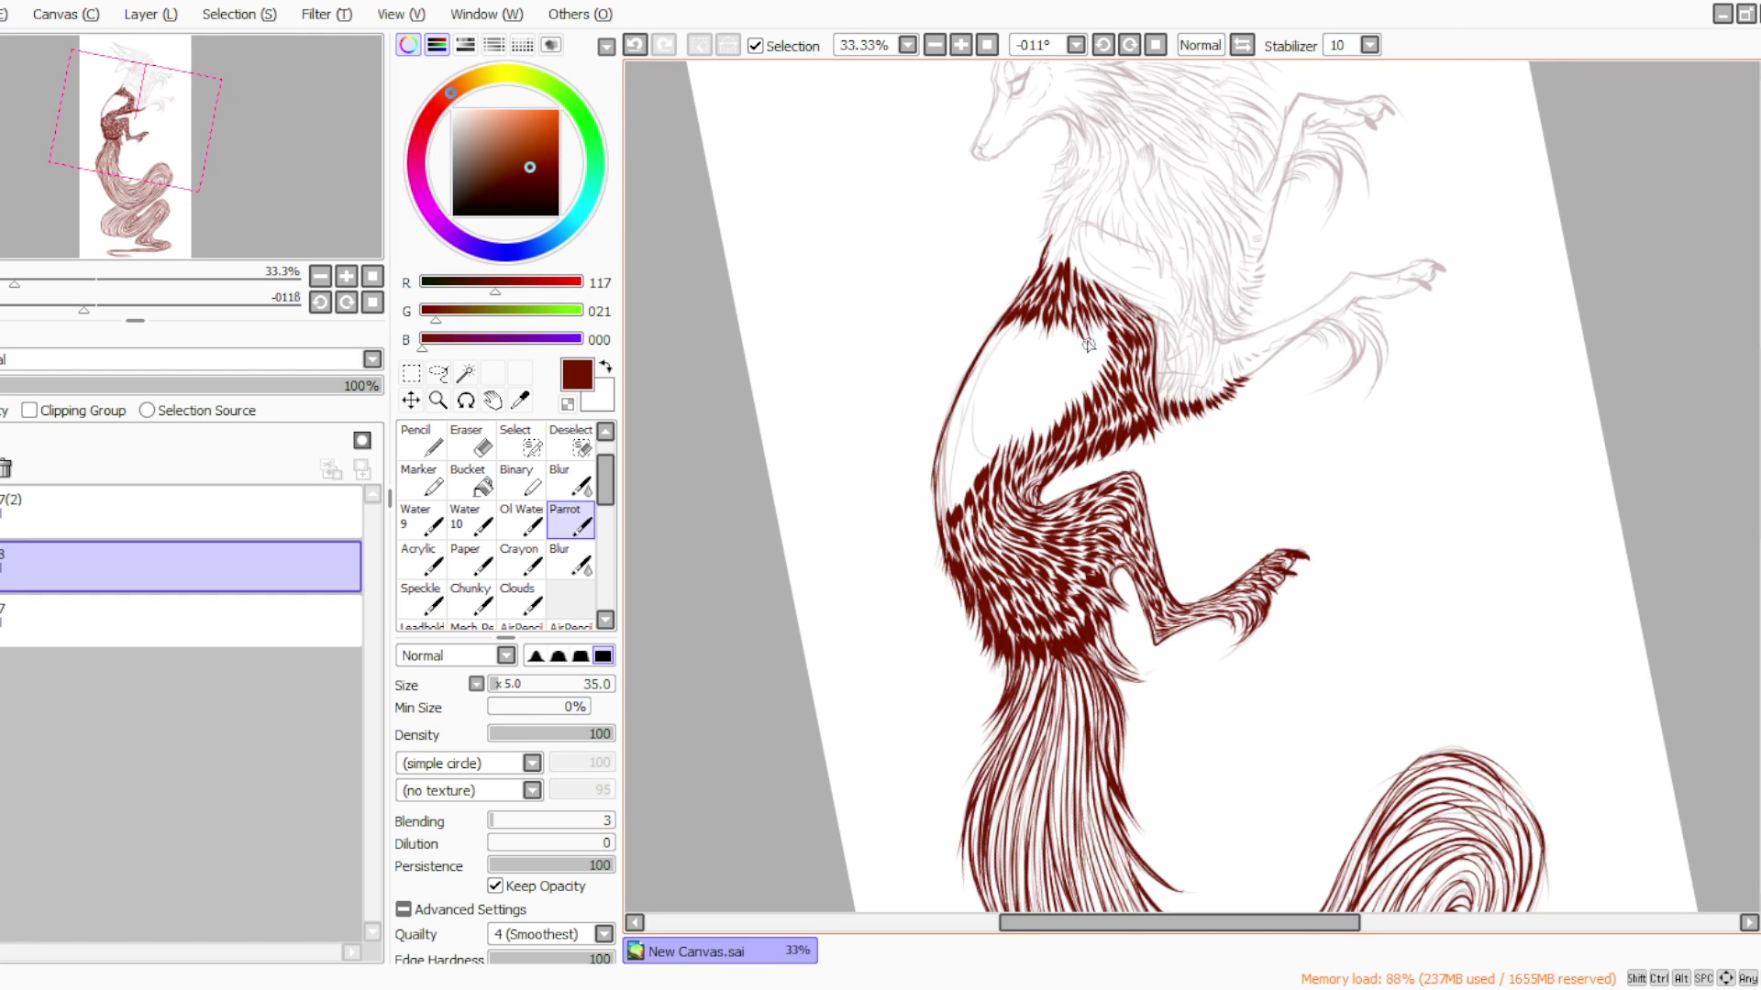
pyautogui.moveTo(1052, 345)
pyautogui.mouseDown()
pyautogui.moveTo(1001, 338)
pyautogui.moveTo(979, 360)
pyautogui.mouseUp()
pyautogui.moveTo(1099, 330)
pyautogui.mouseDown()
pyautogui.moveTo(1105, 374)
pyautogui.moveTo(1077, 342)
pyautogui.moveTo(1103, 370)
pyautogui.moveTo(1084, 358)
pyautogui.moveTo(1094, 392)
pyautogui.moveTo(1074, 376)
pyautogui.moveTo(1072, 406)
pyautogui.moveTo(1063, 387)
pyautogui.moveTo(1051, 425)
pyautogui.moveTo(1041, 404)
pyautogui.moveTo(1029, 442)
pyautogui.moveTo(994, 431)
pyautogui.moveTo(1037, 374)
pyautogui.moveTo(1023, 442)
pyautogui.moveTo(1029, 402)
pyautogui.moveTo(1010, 449)
pyautogui.moveTo(1005, 424)
pyautogui.moveTo(973, 480)
pyautogui.moveTo(965, 462)
pyautogui.moveTo(966, 494)
pyautogui.moveTo(957, 469)
pyautogui.moveTo(951, 512)
pyautogui.moveTo(937, 482)
pyautogui.moveTo(954, 561)
pyautogui.moveTo(940, 398)
pyautogui.moveTo(968, 461)
pyautogui.moveTo(940, 487)
pyautogui.moveTo(944, 442)
pyautogui.moveTo(946, 488)
pyautogui.moveTo(977, 413)
pyautogui.moveTo(988, 449)
pyautogui.moveTo(980, 425)
pyautogui.moveTo(945, 445)
pyautogui.mouseUp()
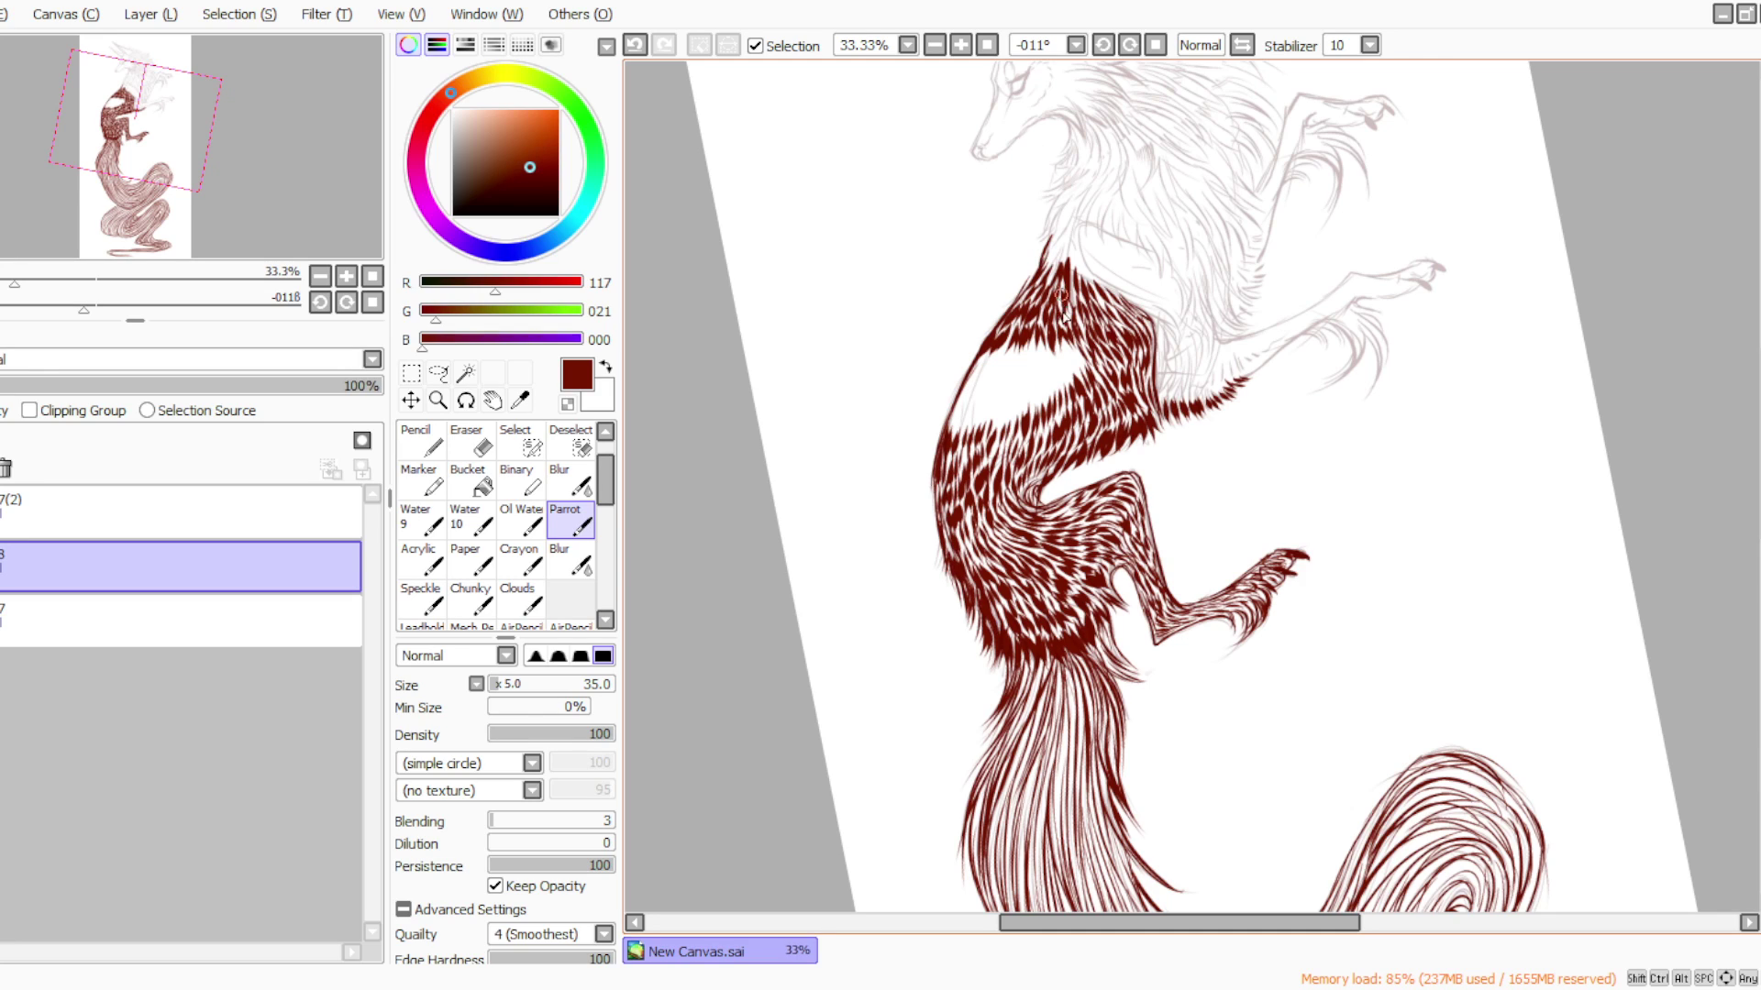
pyautogui.moveTo(1082, 361)
pyautogui.mouseDown()
pyautogui.moveTo(1071, 388)
pyautogui.moveTo(1059, 373)
pyautogui.moveTo(1000, 420)
pyautogui.mouseUp()
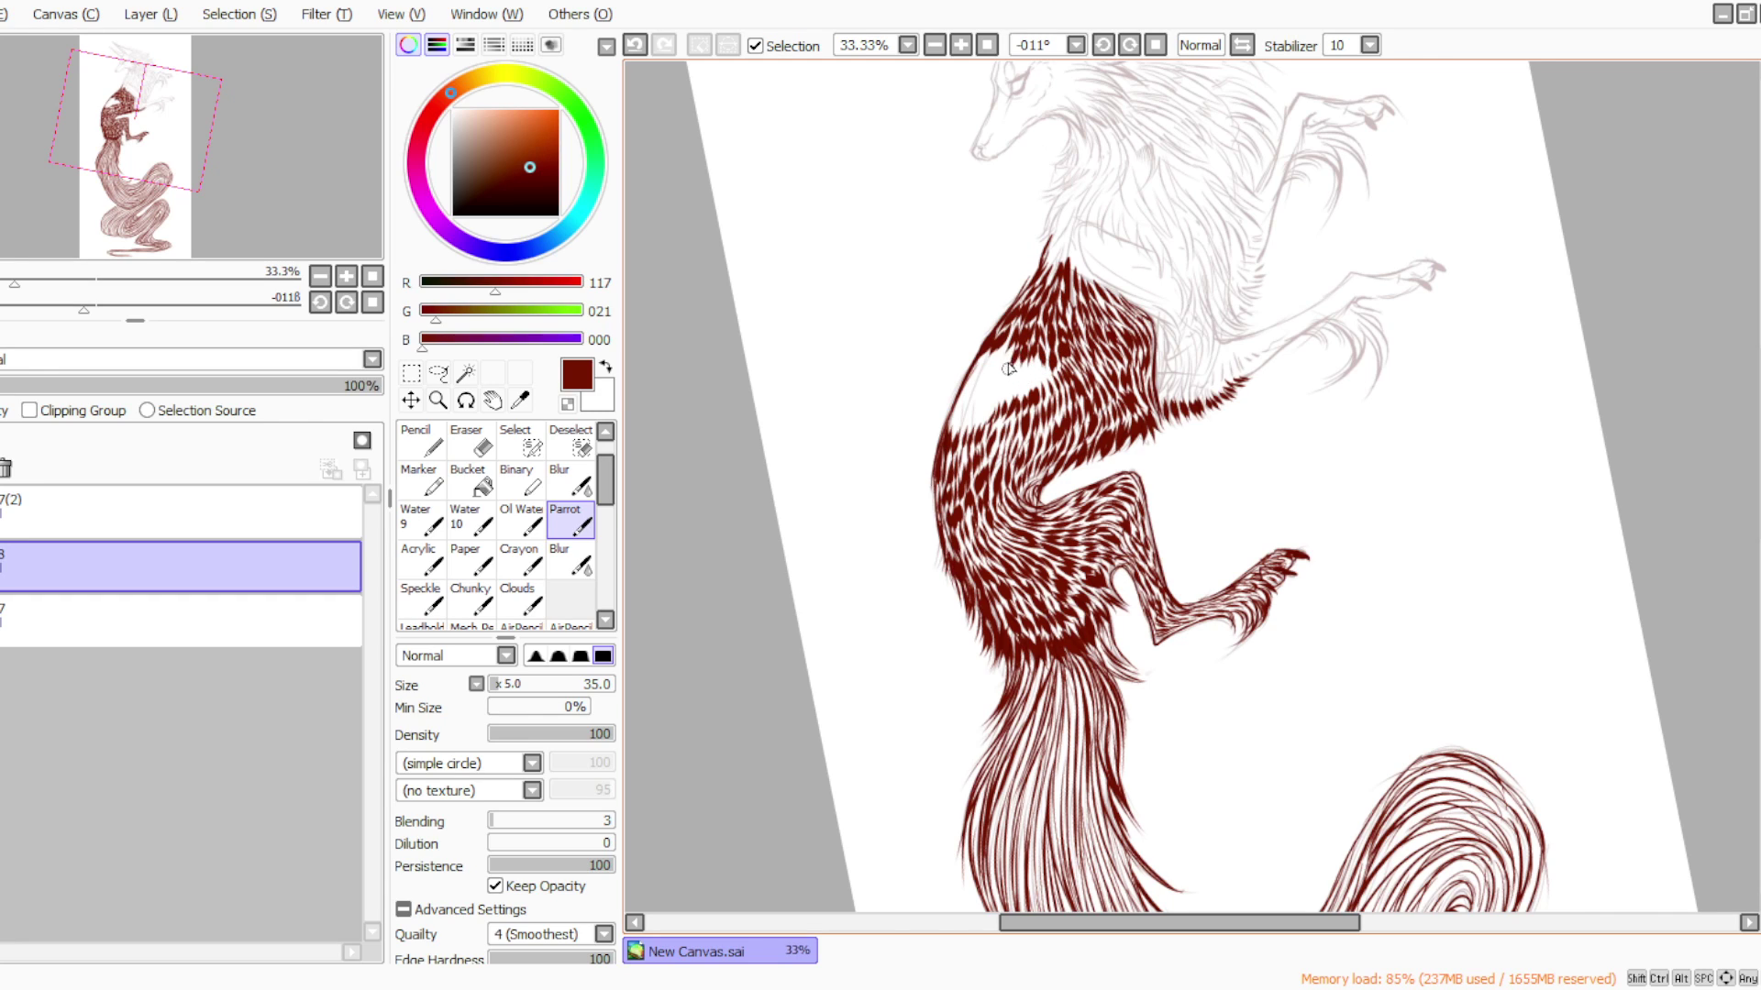
pyautogui.moveTo(994, 348); pyautogui.dragTo(964, 393)
# Turn the canvas to -33° and fill the last blank patch on the back with short fur strokes
pyautogui.click(1104, 45)
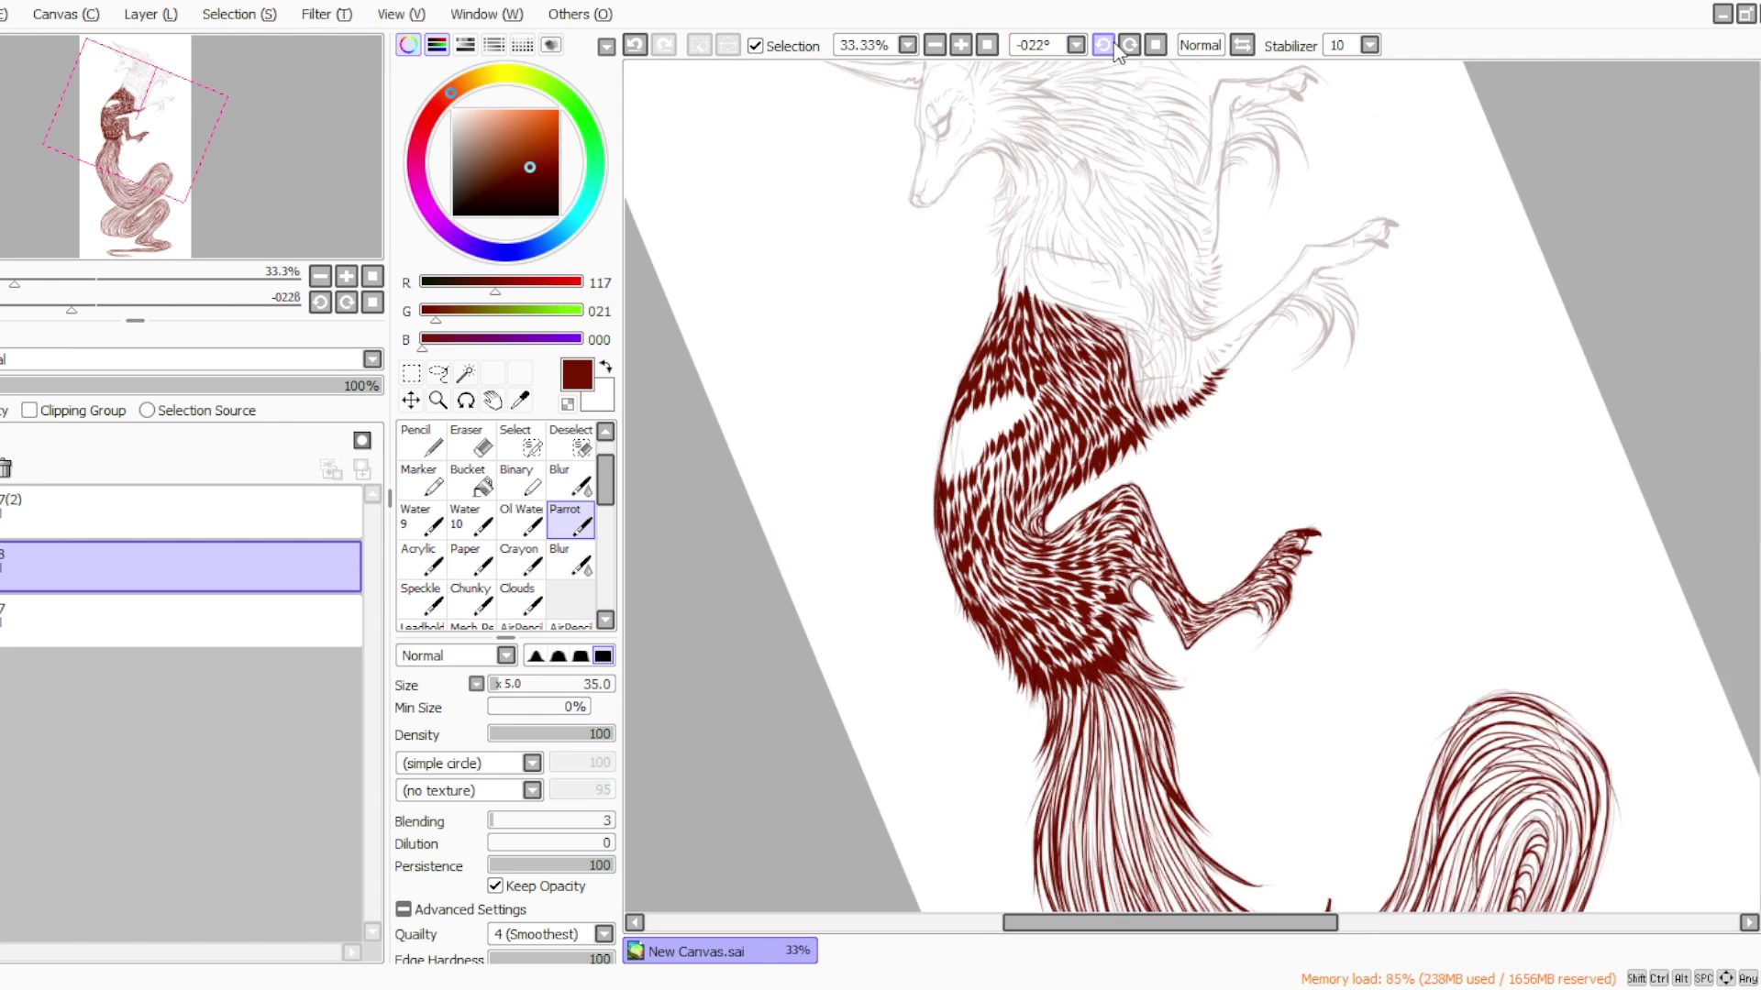
pyautogui.click(1104, 45)
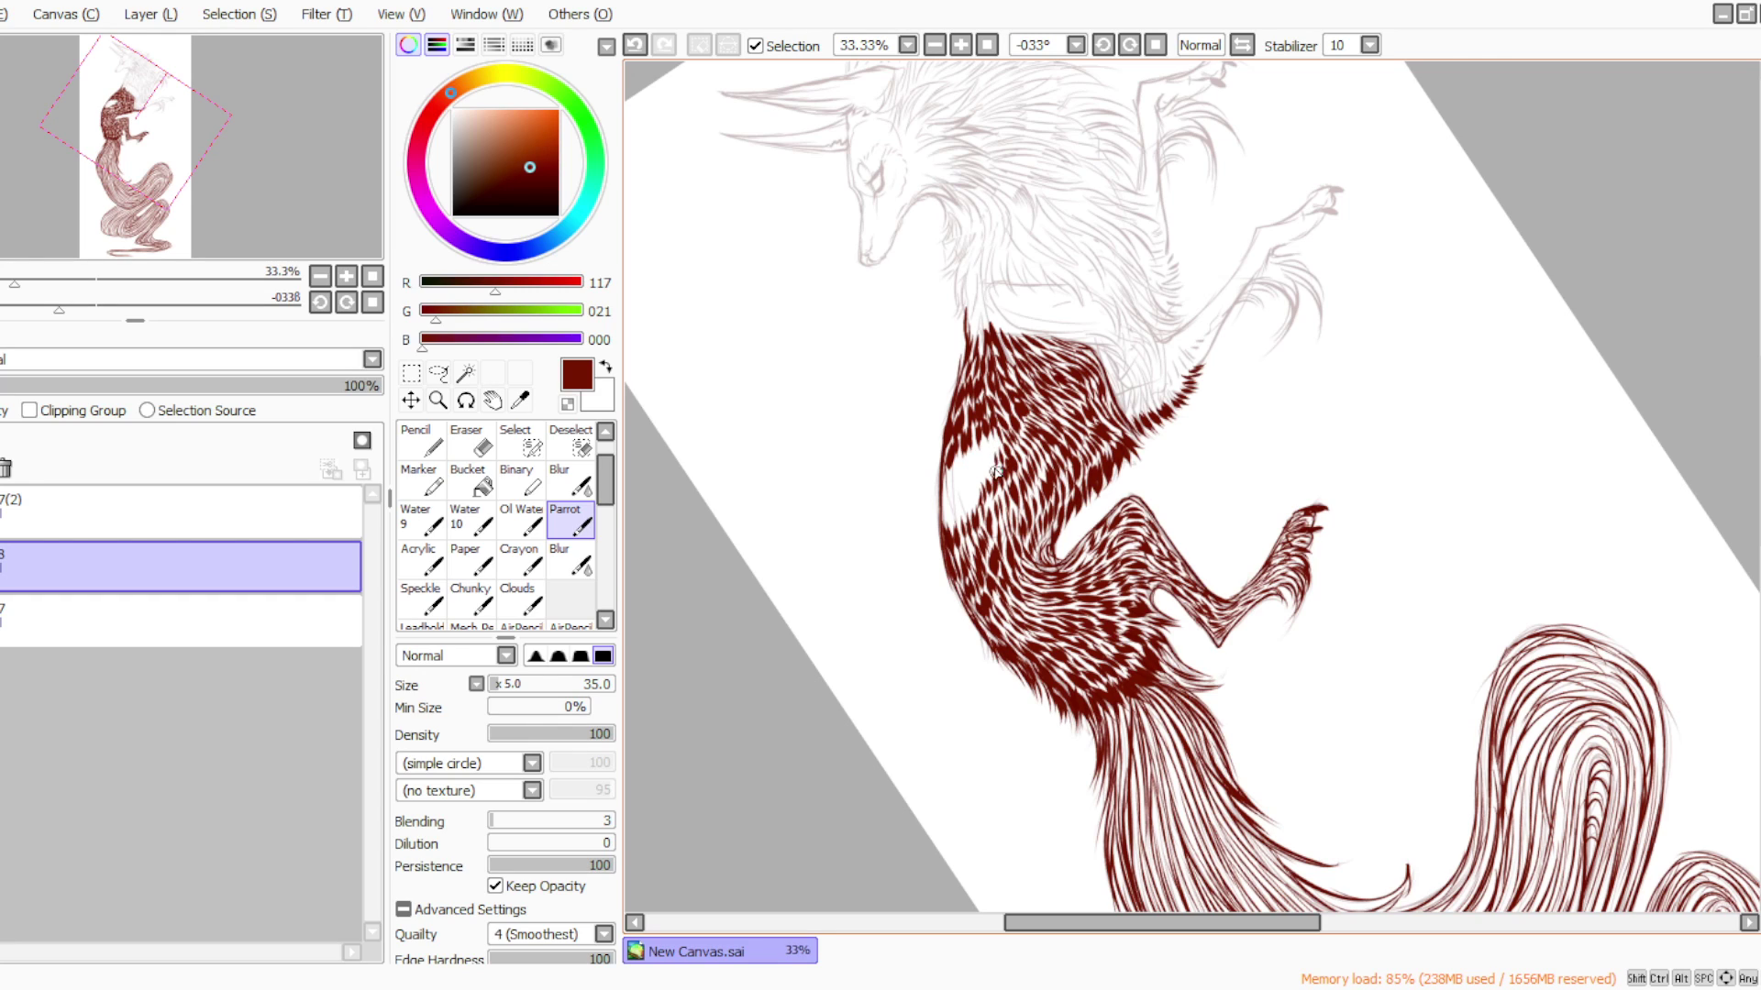
pyautogui.moveTo(977, 474)
pyautogui.mouseDown()
pyautogui.moveTo(973, 515)
pyautogui.moveTo(956, 497)
pyautogui.moveTo(943, 518)
pyautogui.moveTo(1083, 623)
pyautogui.moveTo(974, 444)
pyautogui.moveTo(946, 520)
pyautogui.mouseUp()
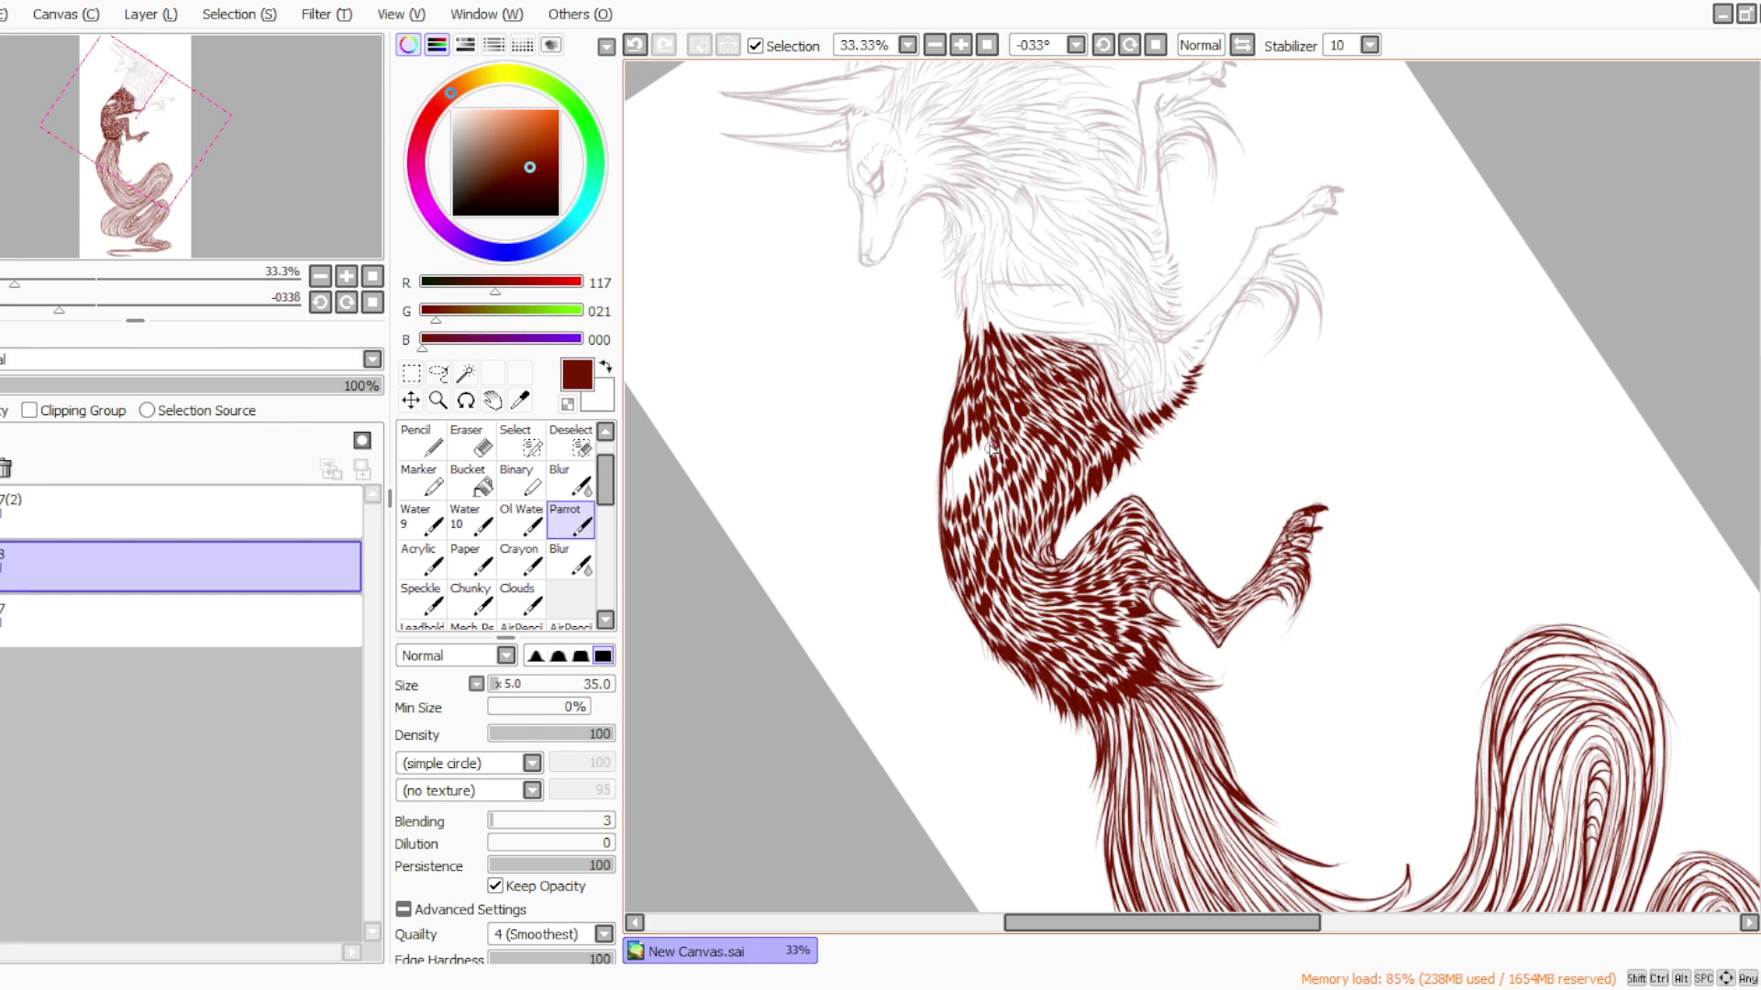
pyautogui.moveTo(972, 446)
pyautogui.mouseDown()
pyautogui.moveTo(954, 503)
pyautogui.moveTo(961, 472)
pyautogui.mouseUp()
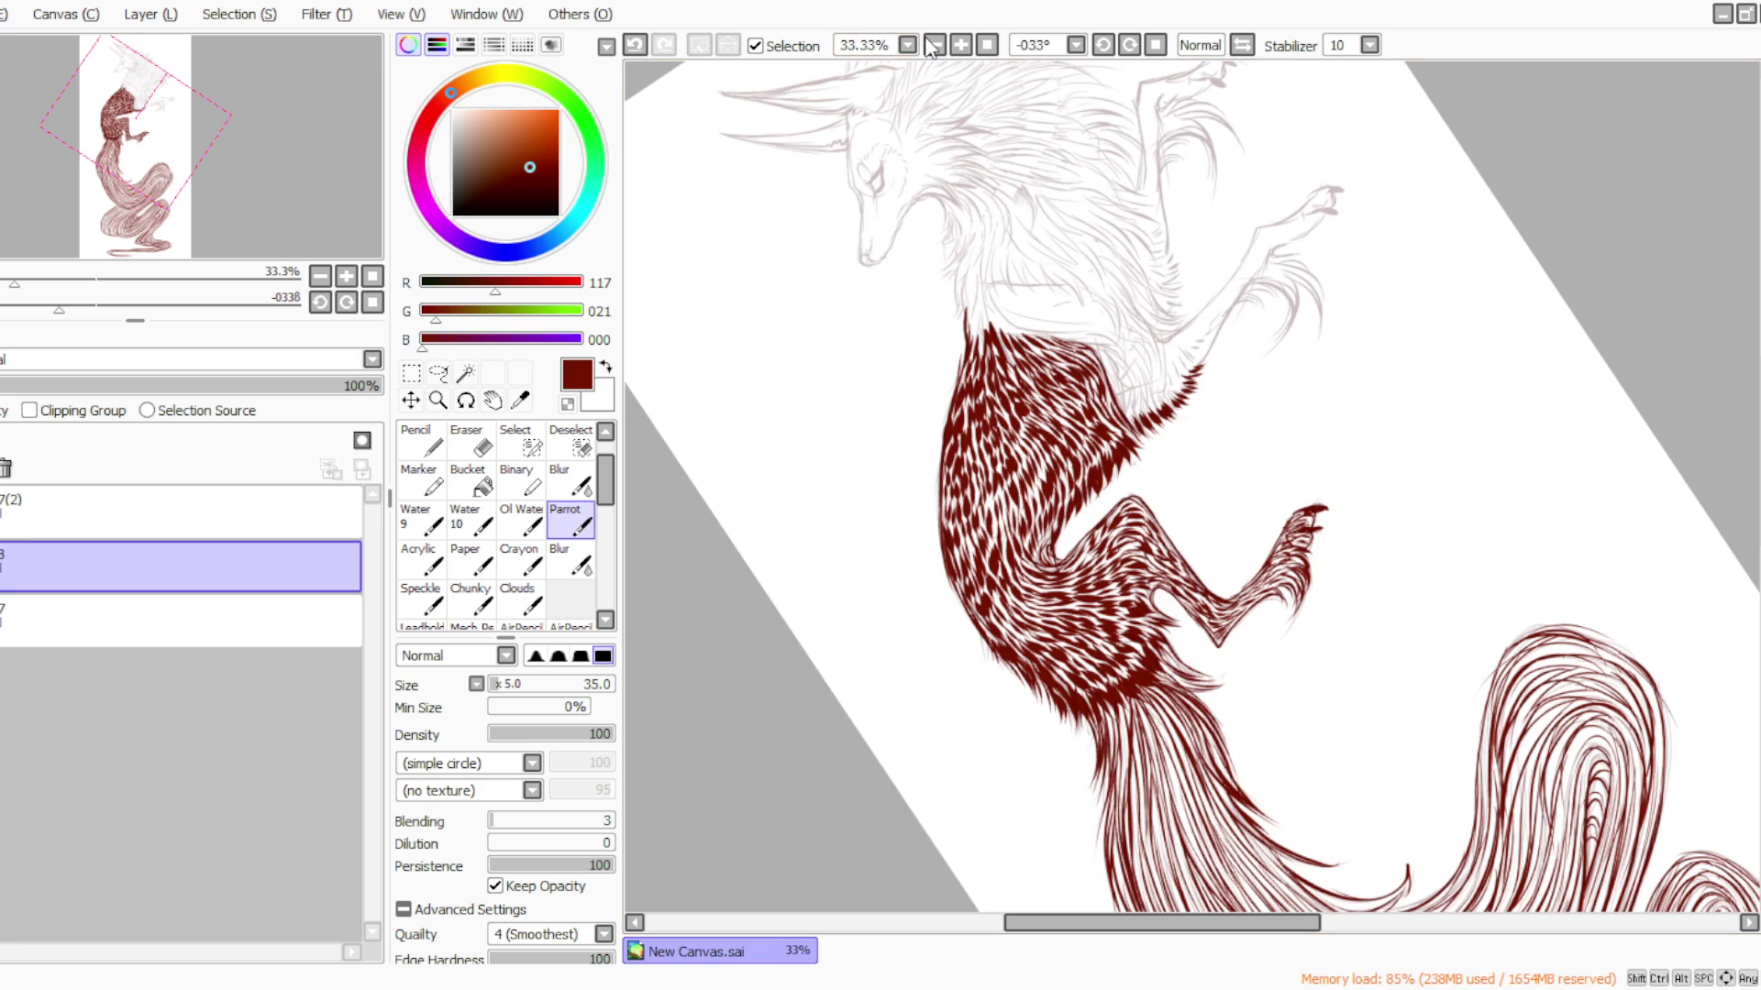
# Zoom to 33.33% and ink a row of pointed fur tufts along the lower edge of the mane, from neck to shoulder
pyautogui.click(987, 45)
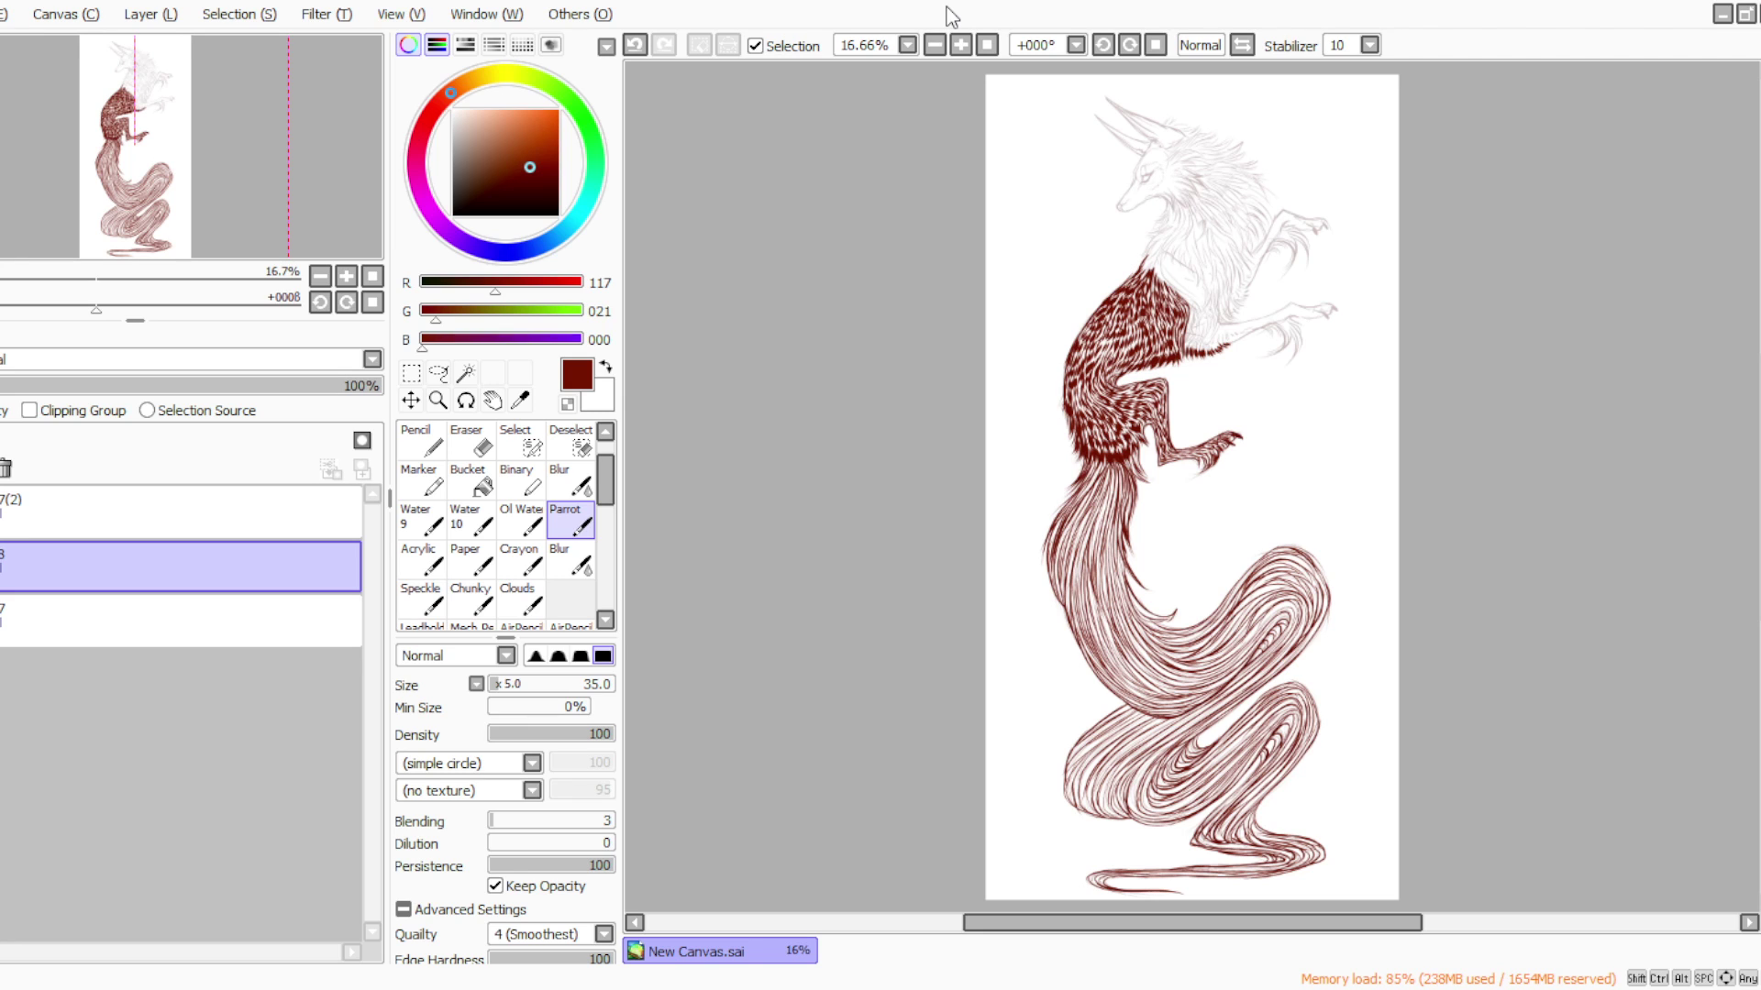
pyautogui.hotkey('ctrl', '+')
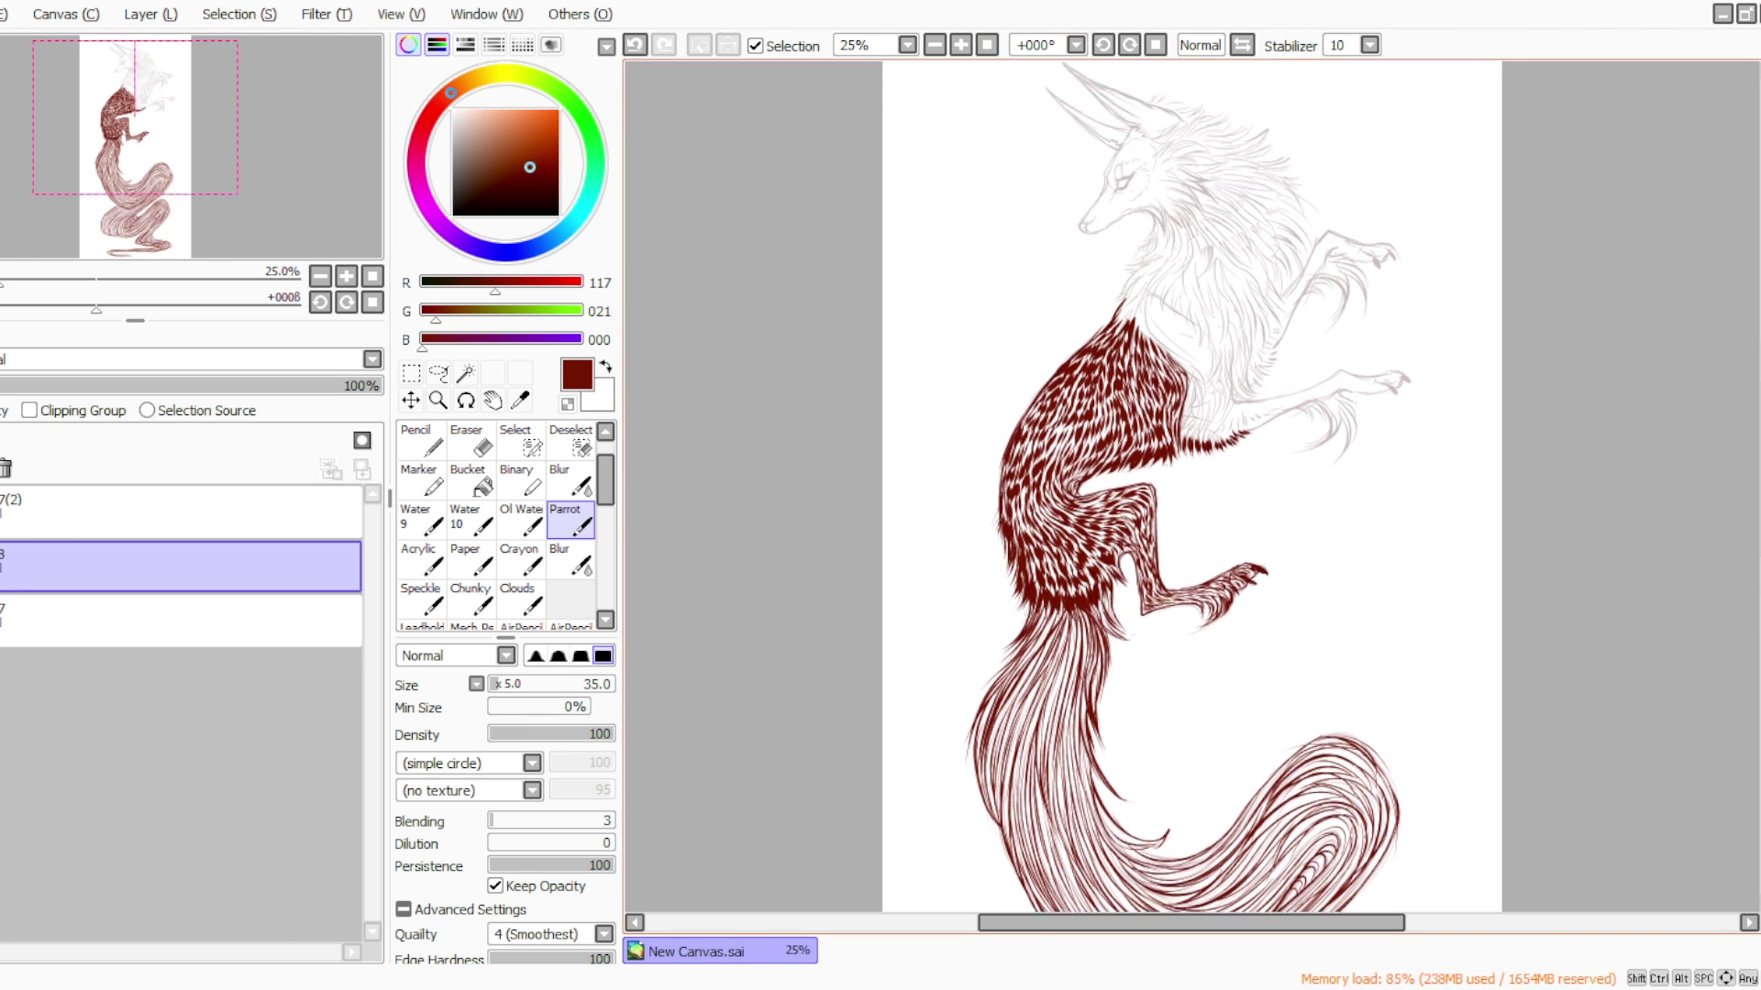
pyautogui.click(960, 45)
pyautogui.moveTo(1189, 481)
pyautogui.mouseDown()
pyautogui.moveTo(1194, 543)
pyautogui.moveTo(1208, 506)
pyautogui.moveTo(1204, 542)
pyautogui.moveTo(1222, 514)
pyautogui.moveTo(1196, 552)
pyautogui.moveTo(1223, 529)
pyautogui.moveTo(1219, 596)
pyautogui.mouseUp()
pyautogui.moveTo(1240, 526)
pyautogui.mouseDown()
pyautogui.moveTo(1209, 581)
pyautogui.moveTo(1234, 536)
pyautogui.moveTo(1239, 578)
pyautogui.moveTo(1244, 524)
pyautogui.moveTo(1259, 619)
pyautogui.mouseUp()
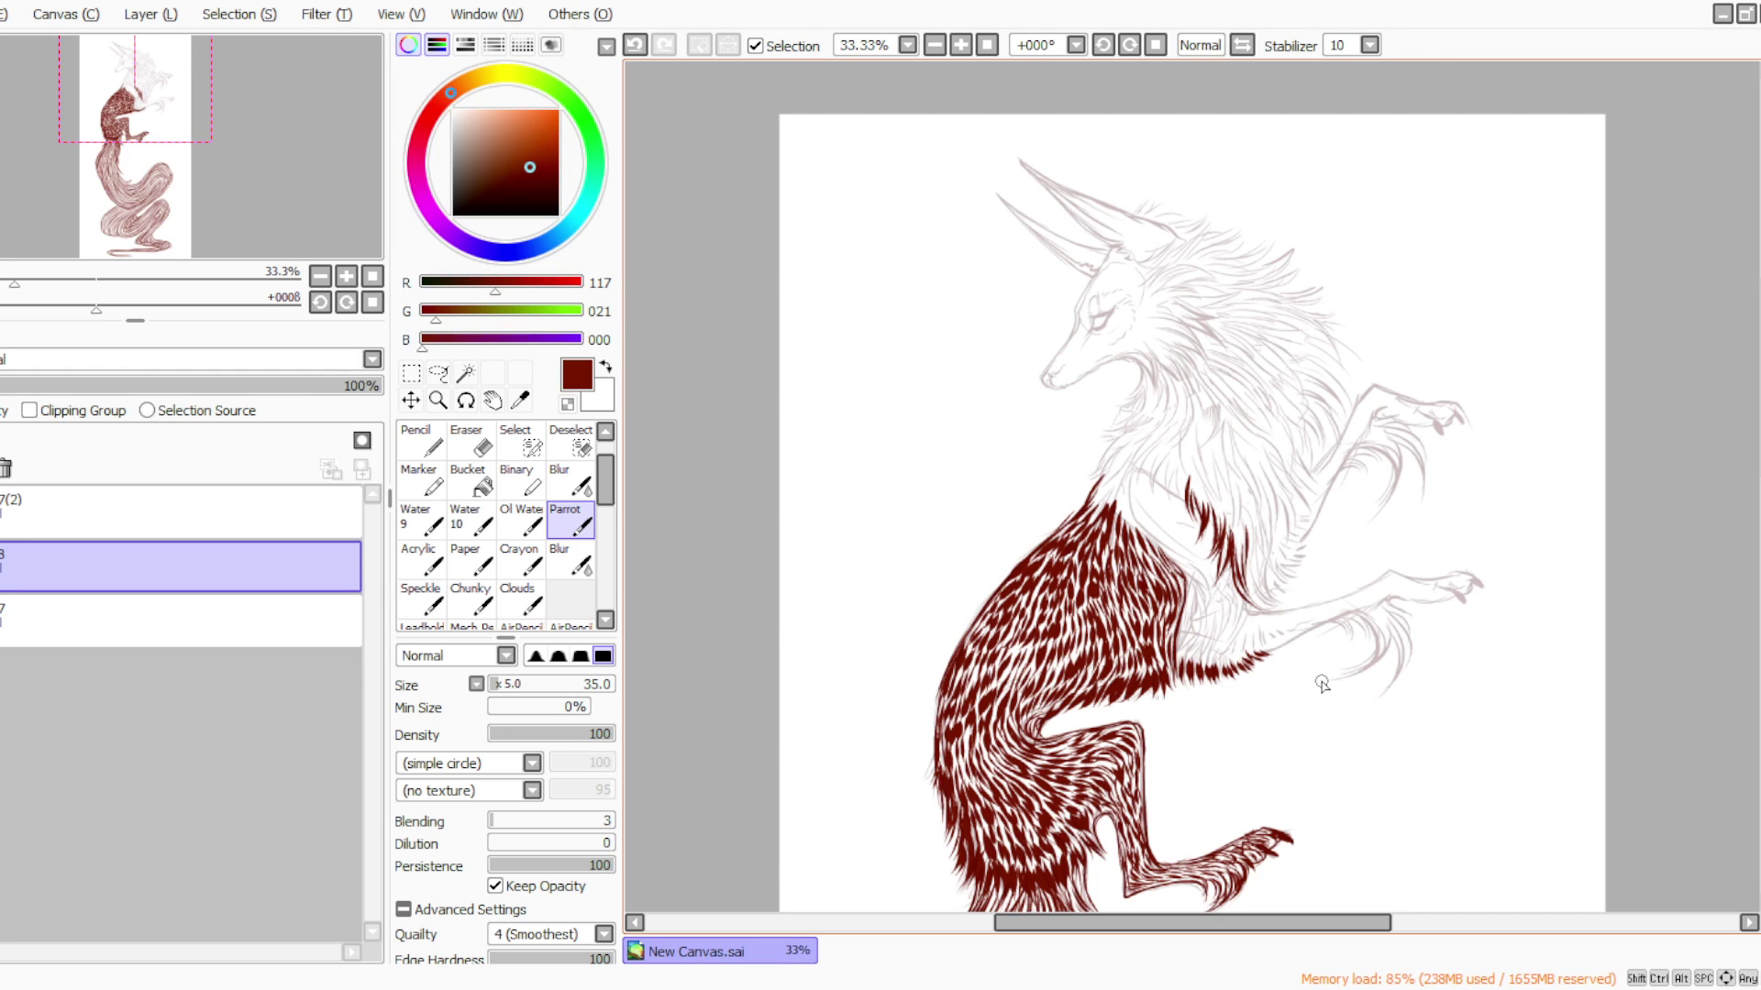
pyautogui.moveTo(1081, 49); pyautogui.dragTo(1054, 21)
pyautogui.moveTo(1170, 472)
pyautogui.mouseDown()
pyautogui.moveTo(1181, 521)
pyautogui.moveTo(1166, 468)
pyautogui.moveTo(1164, 521)
pyautogui.moveTo(1158, 471)
pyautogui.moveTo(1159, 499)
pyautogui.moveTo(1136, 470)
pyautogui.moveTo(1140, 522)
pyautogui.moveTo(1130, 472)
pyautogui.moveTo(1132, 501)
pyautogui.moveTo(1125, 470)
pyautogui.moveTo(1122, 503)
pyautogui.moveTo(1102, 502)
pyautogui.moveTo(1122, 470)
pyautogui.moveTo(1105, 509)
pyautogui.moveTo(1105, 471)
pyautogui.moveTo(1087, 493)
pyautogui.moveTo(1109, 459)
pyautogui.moveTo(1087, 502)
pyautogui.mouseUp()
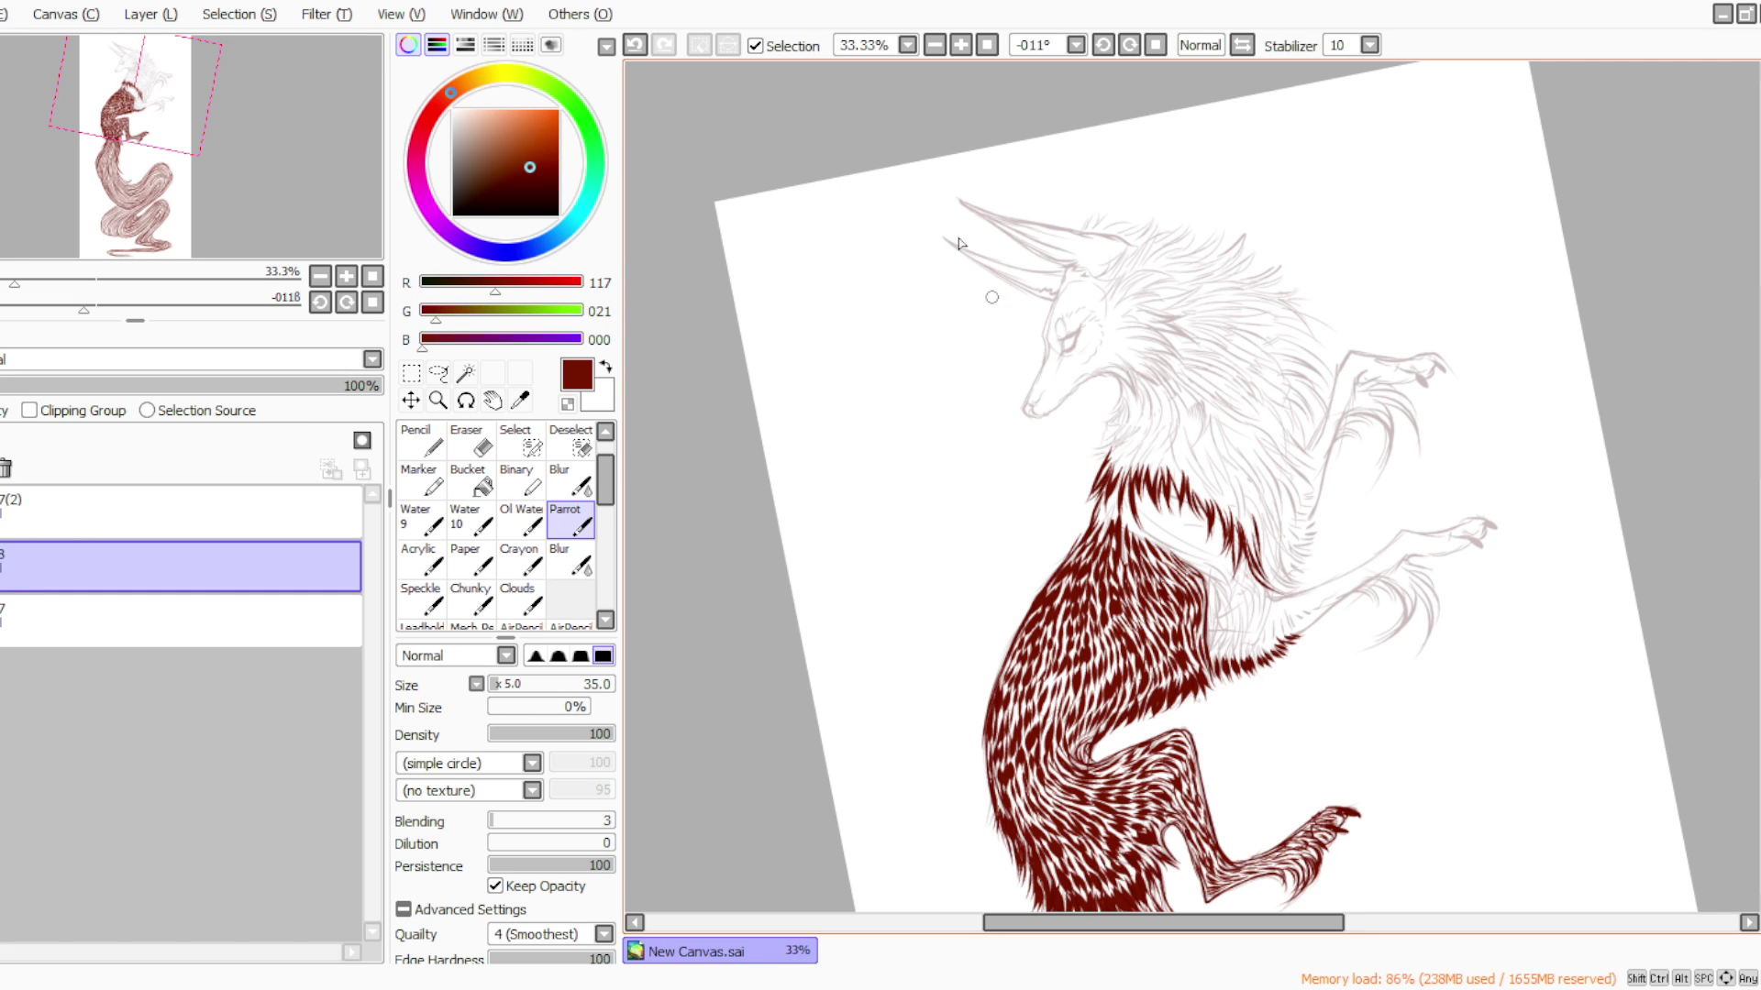
# Turn the canvas to 56° and ink the nearer front paw with its claws and the curved fur tuft behind it
pyautogui.click(1129, 44)
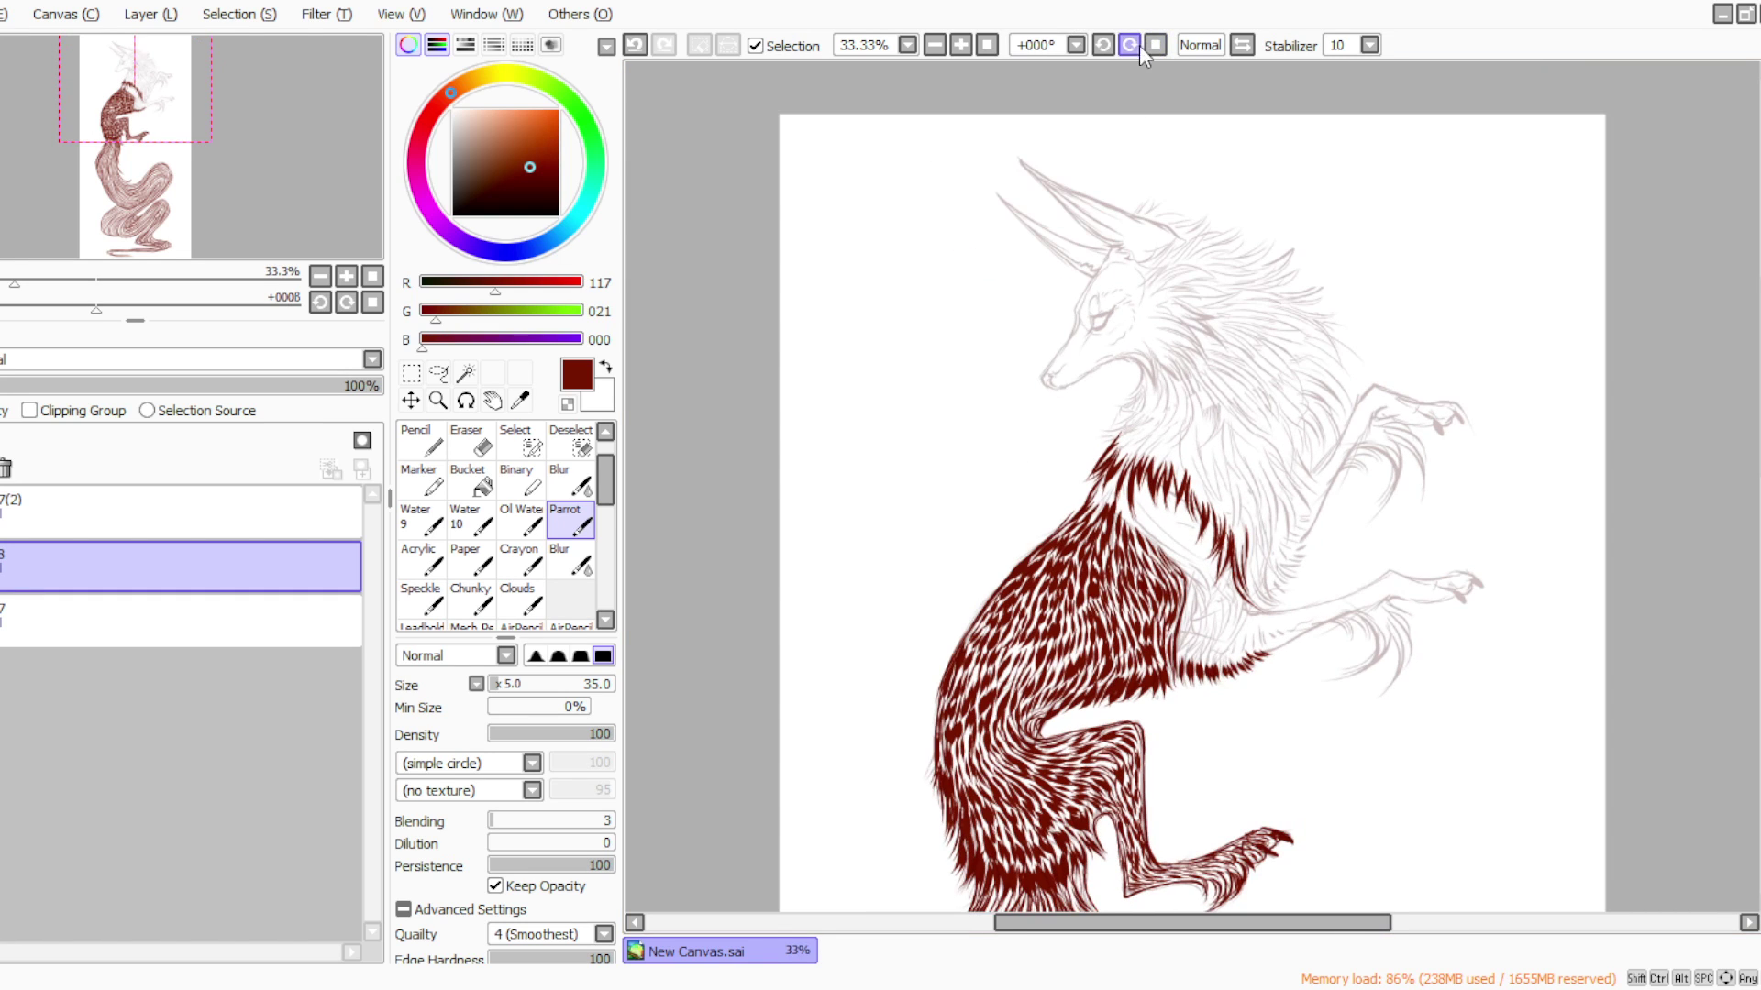
pyautogui.click(1129, 44)
pyautogui.click(1129, 44)
pyautogui.click(1129, 44)
pyautogui.click(1129, 44)
pyautogui.click(1129, 44)
pyautogui.moveTo(1233, 699)
pyautogui.mouseDown()
pyautogui.moveTo(1271, 772)
pyautogui.moveTo(1239, 761)
pyautogui.moveTo(1274, 780)
pyautogui.moveTo(1271, 765)
pyautogui.mouseUp()
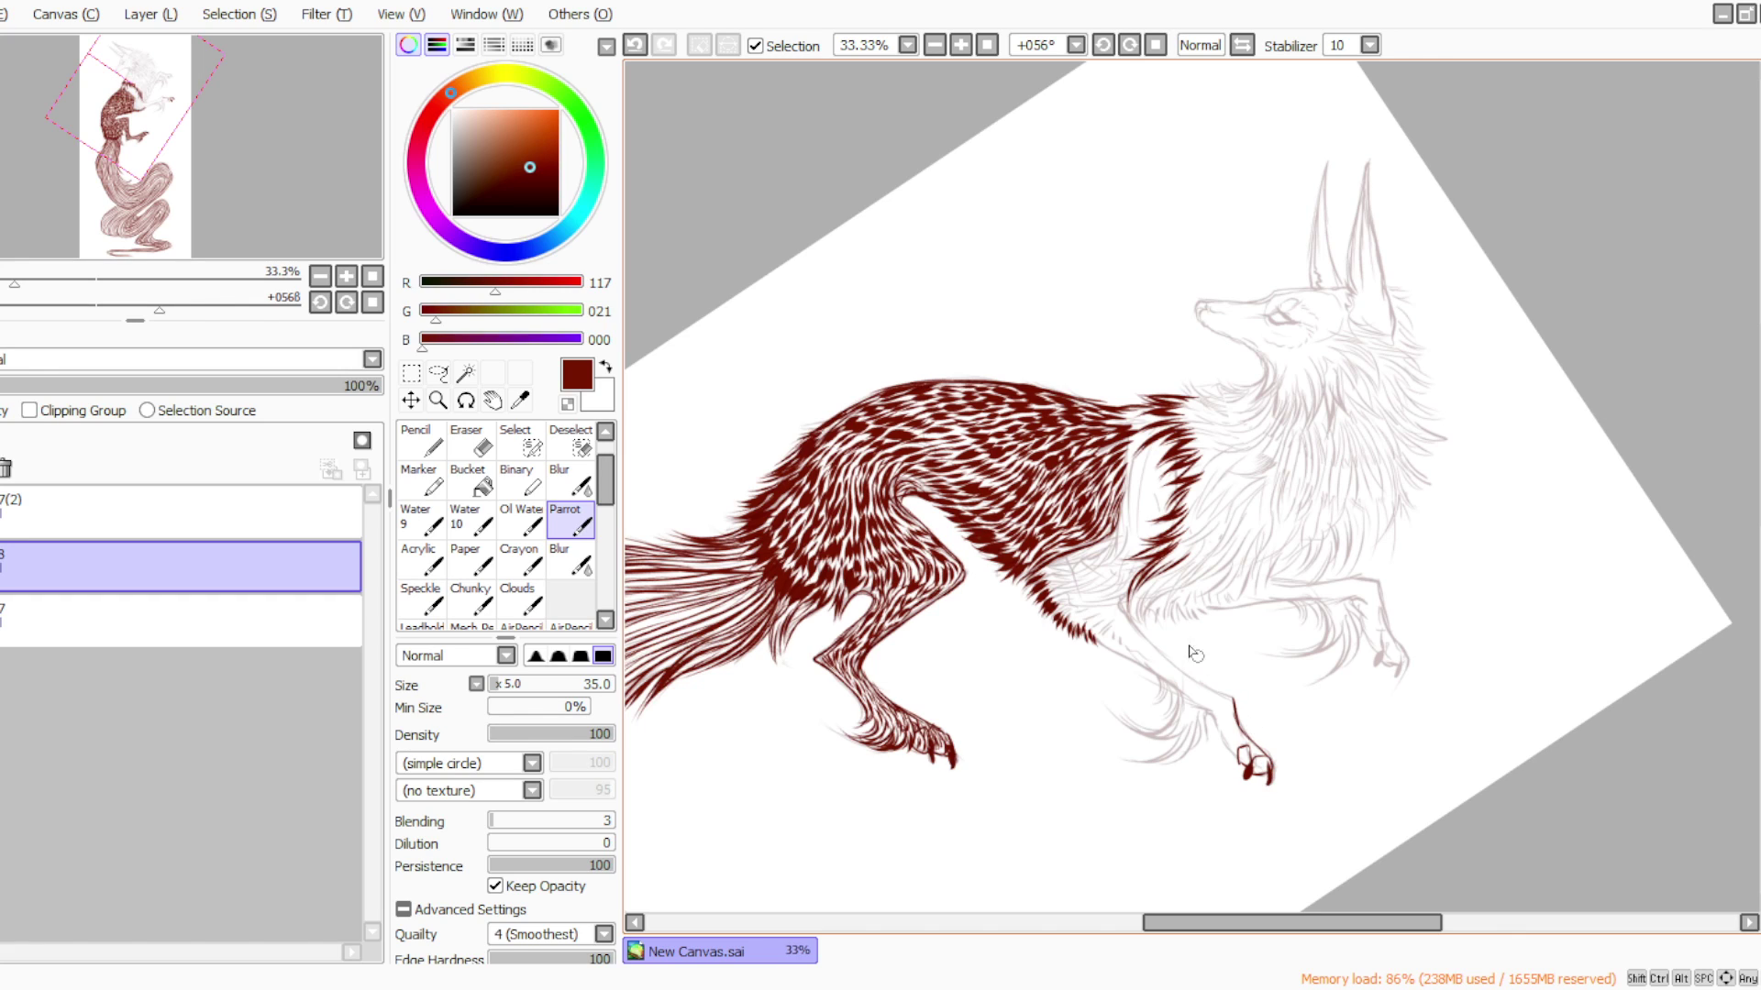
pyautogui.moveTo(1208, 713); pyautogui.dragTo(1242, 764)
pyautogui.moveTo(1157, 679)
pyautogui.mouseDown()
pyautogui.moveTo(1160, 735)
pyautogui.moveTo(1173, 703)
pyautogui.moveTo(1115, 698)
pyautogui.moveTo(1209, 711)
pyautogui.moveTo(1201, 745)
pyautogui.moveTo(1195, 703)
pyautogui.moveTo(1170, 746)
pyautogui.moveTo(1192, 701)
pyautogui.moveTo(1162, 738)
pyautogui.moveTo(1192, 691)
pyautogui.moveTo(1148, 737)
pyautogui.moveTo(1187, 702)
pyautogui.moveTo(1149, 740)
pyautogui.moveTo(1181, 747)
pyautogui.moveTo(1130, 729)
pyautogui.moveTo(1176, 693)
pyautogui.moveTo(1144, 723)
pyautogui.moveTo(1166, 739)
pyautogui.moveTo(1170, 723)
pyautogui.moveTo(1117, 724)
pyautogui.moveTo(1174, 741)
pyautogui.moveTo(1141, 771)
pyautogui.mouseUp()
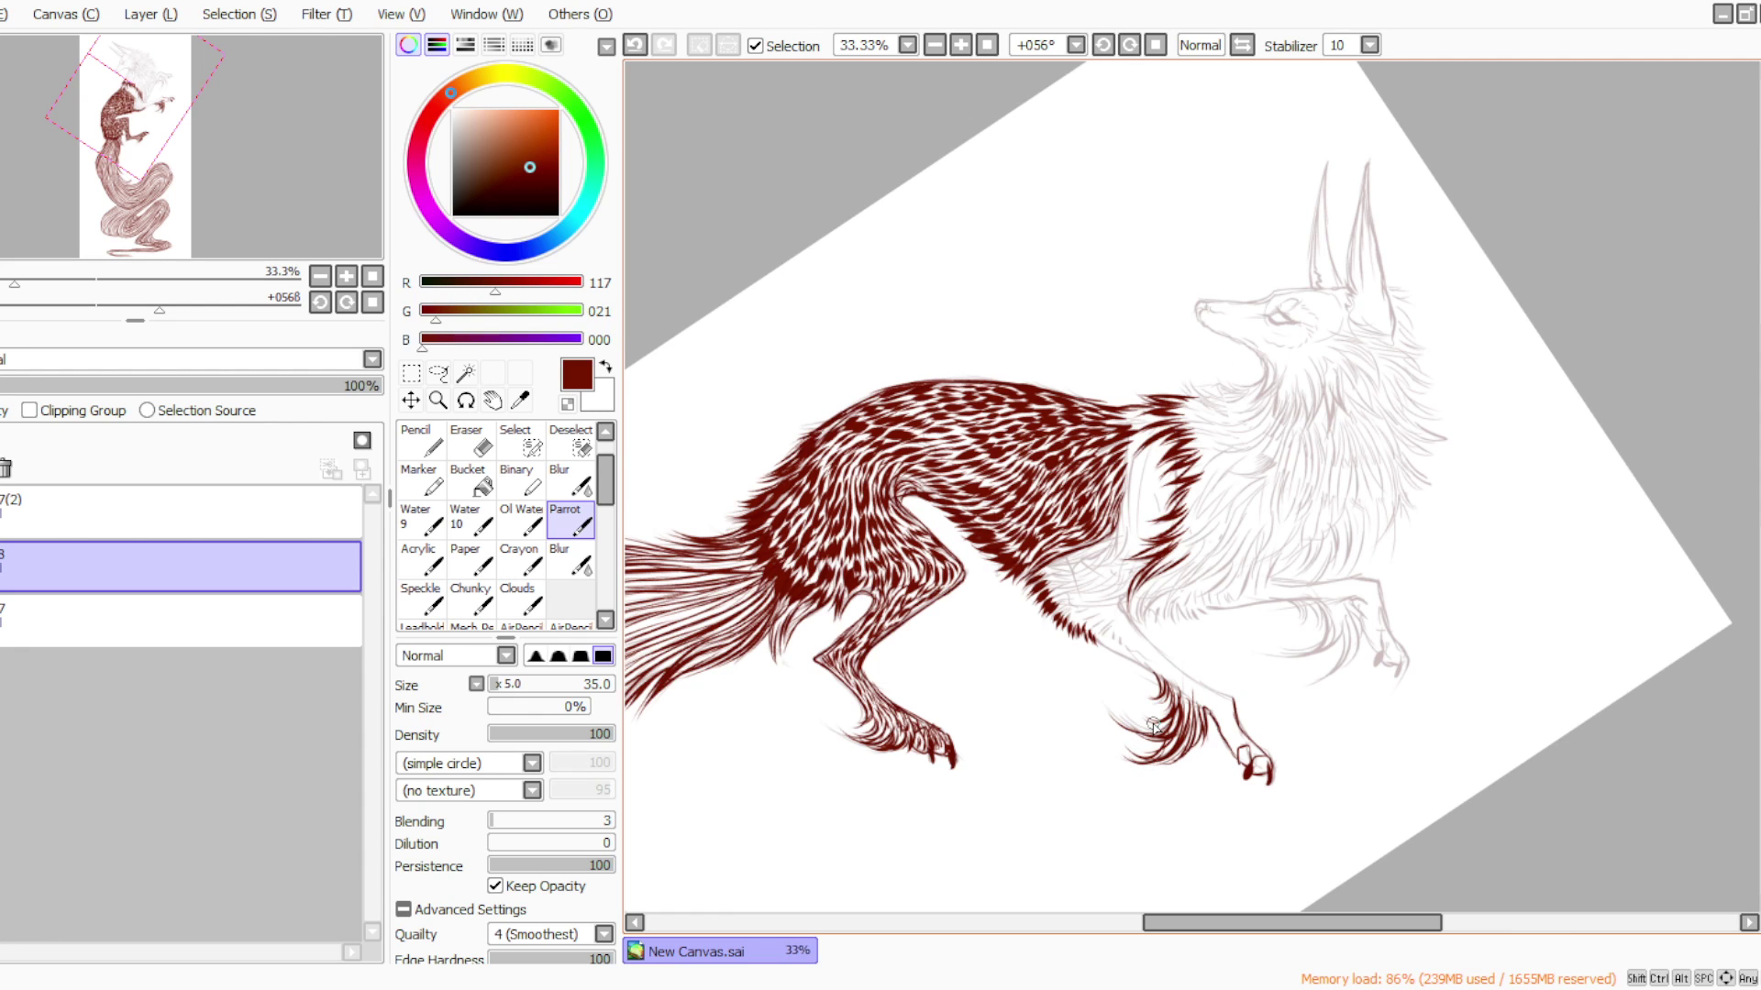
# Undo the last two strokes and outline both sides of the nearer foreleg down to the paw with the canvas at 78°
pyautogui.click(1130, 45)
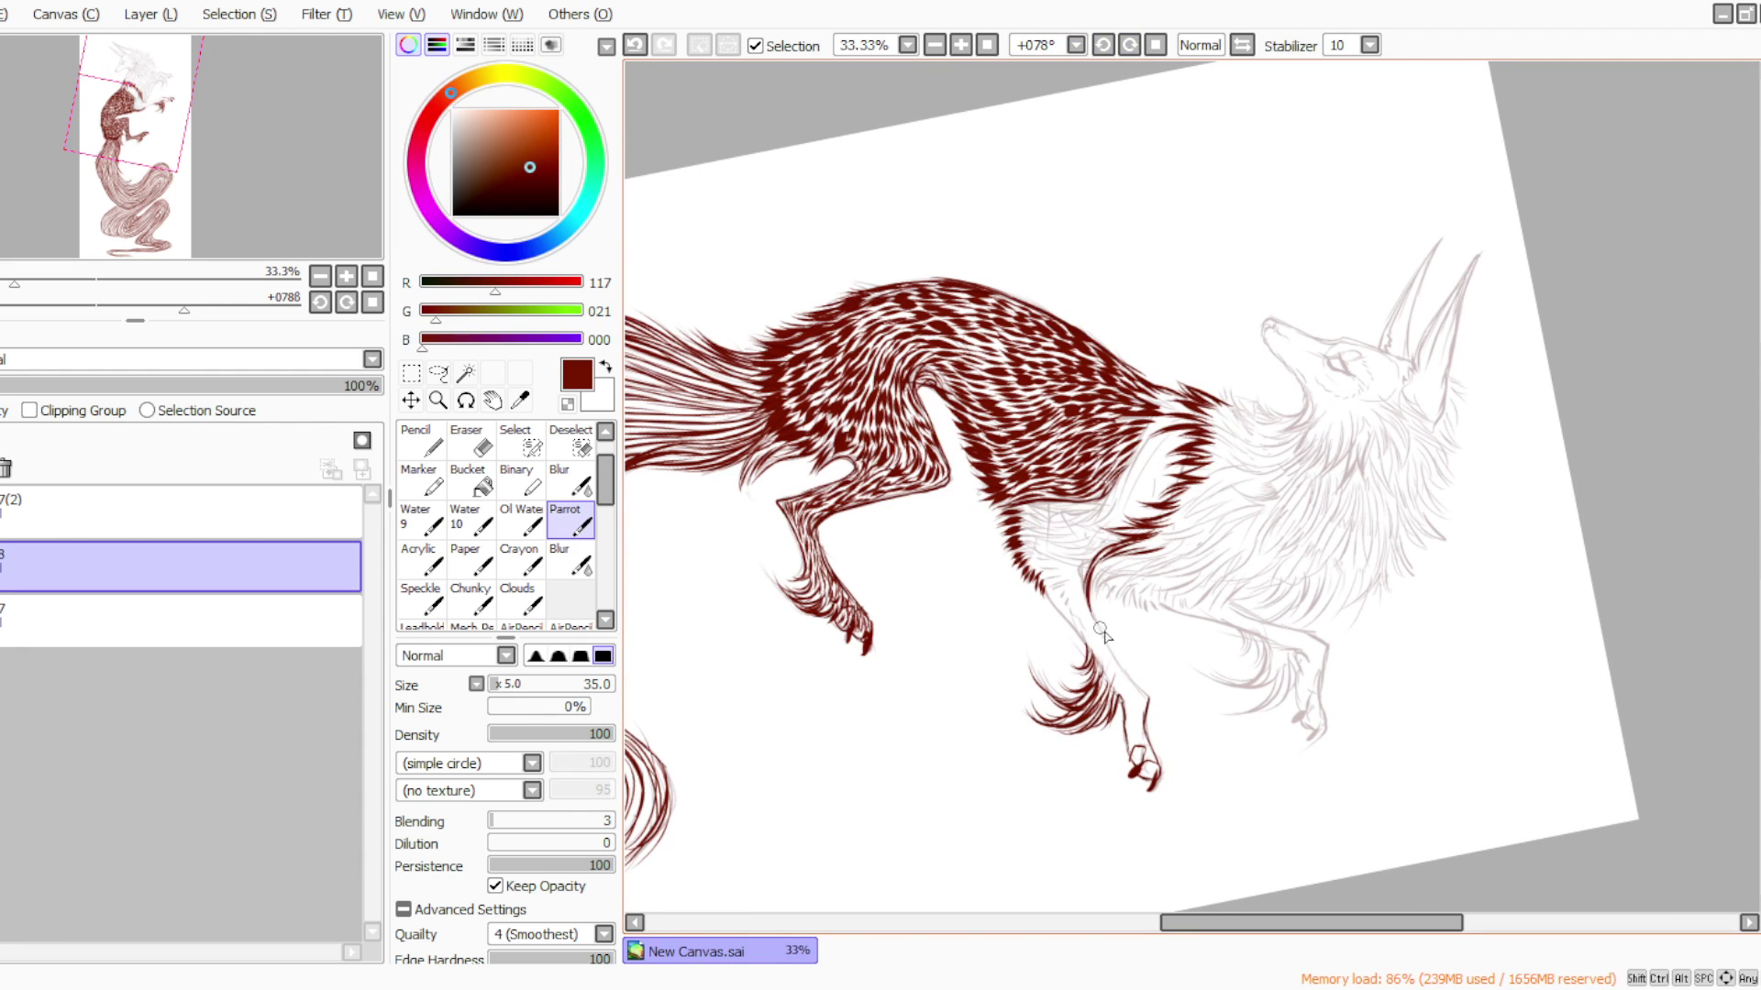
pyautogui.click(634, 45)
pyautogui.click(640, 45)
pyautogui.moveTo(1087, 591); pyautogui.dragTo(1150, 726)
pyautogui.moveTo(1047, 604)
pyautogui.mouseDown()
pyautogui.moveTo(1078, 633)
pyautogui.moveTo(1121, 773)
pyautogui.mouseUp()
pyautogui.click(1155, 45)
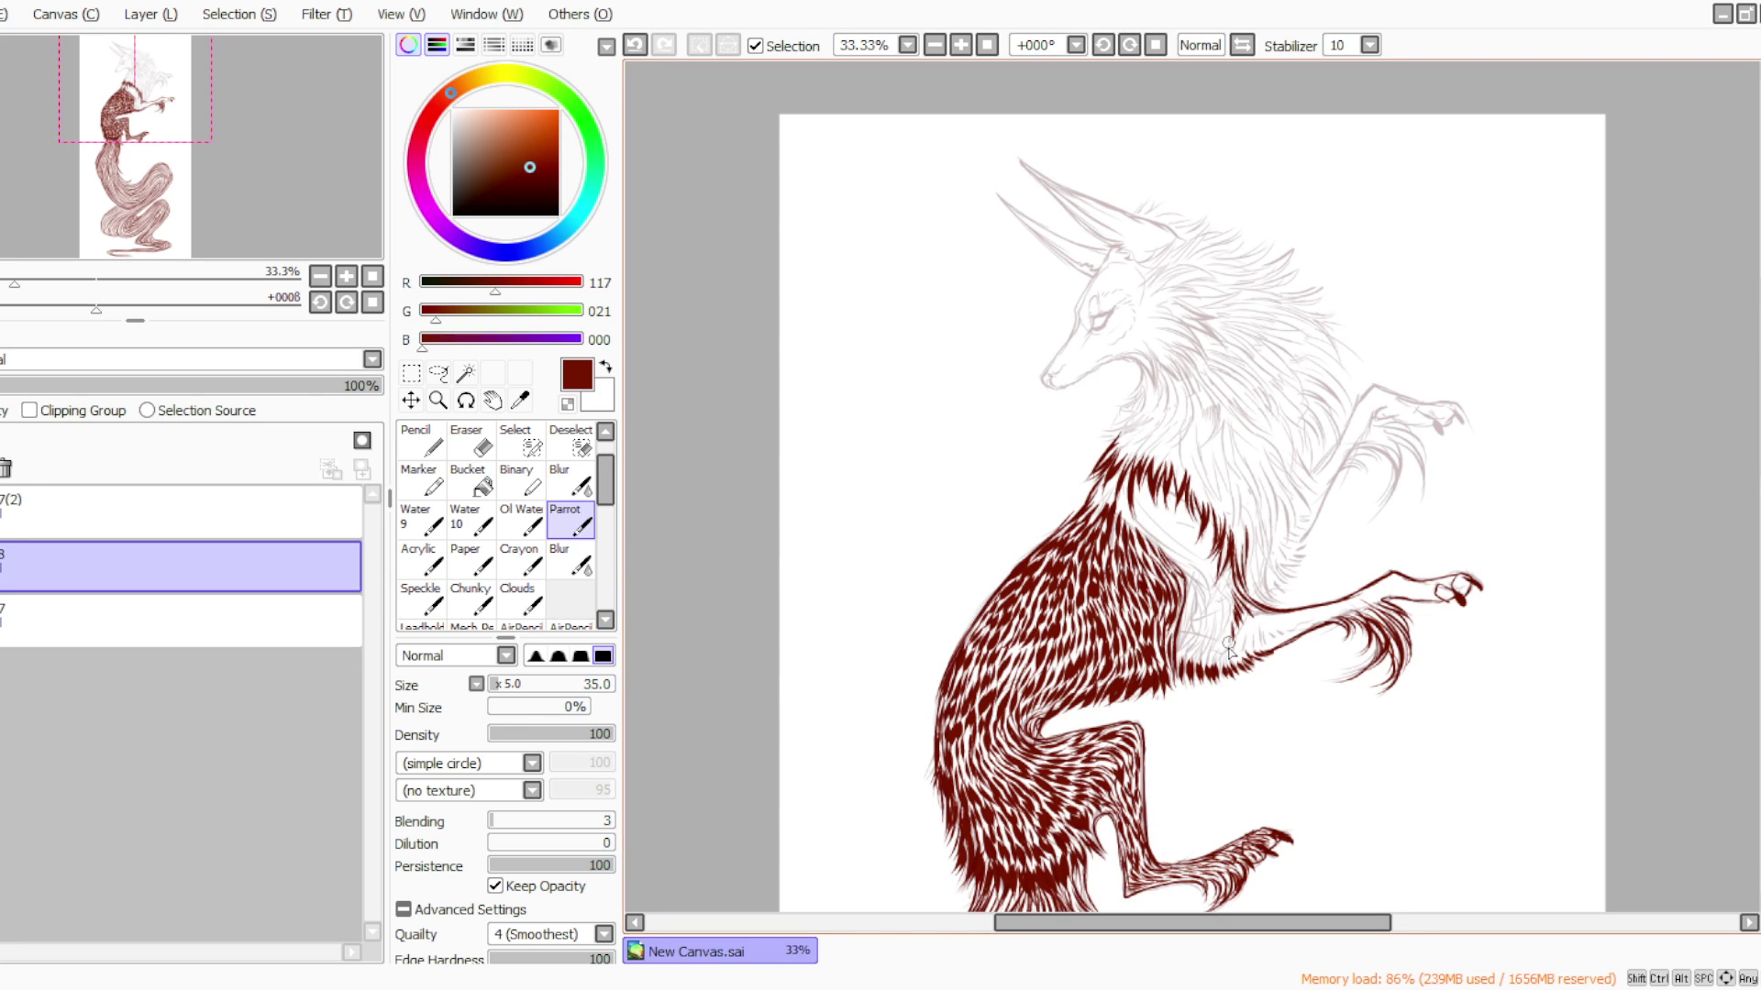
# Fill the blank shoulder area from the mane edge to the top of the foreleg with short fur strokes
pyautogui.click(1102, 44)
pyautogui.click(1103, 44)
pyautogui.moveTo(1179, 529); pyautogui.dragTo(1191, 542)
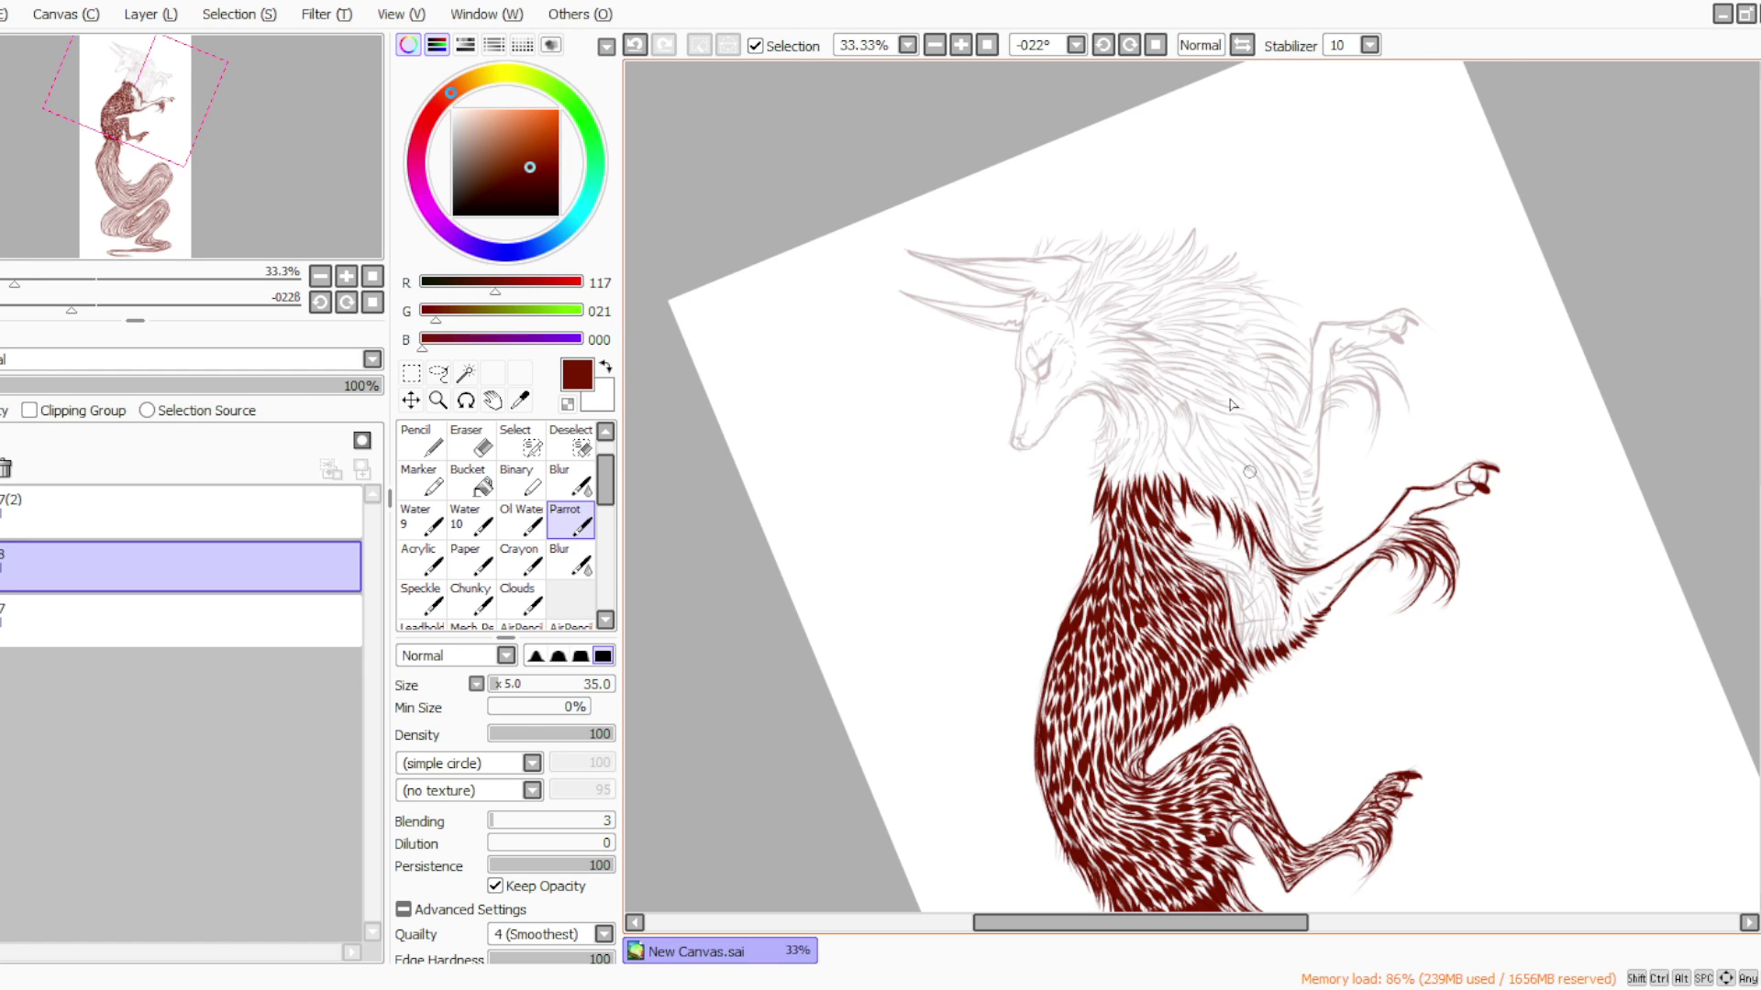
pyautogui.click(1156, 44)
pyautogui.moveTo(1231, 576)
pyautogui.mouseDown()
pyautogui.moveTo(1234, 618)
pyautogui.moveTo(1216, 629)
pyautogui.mouseUp()
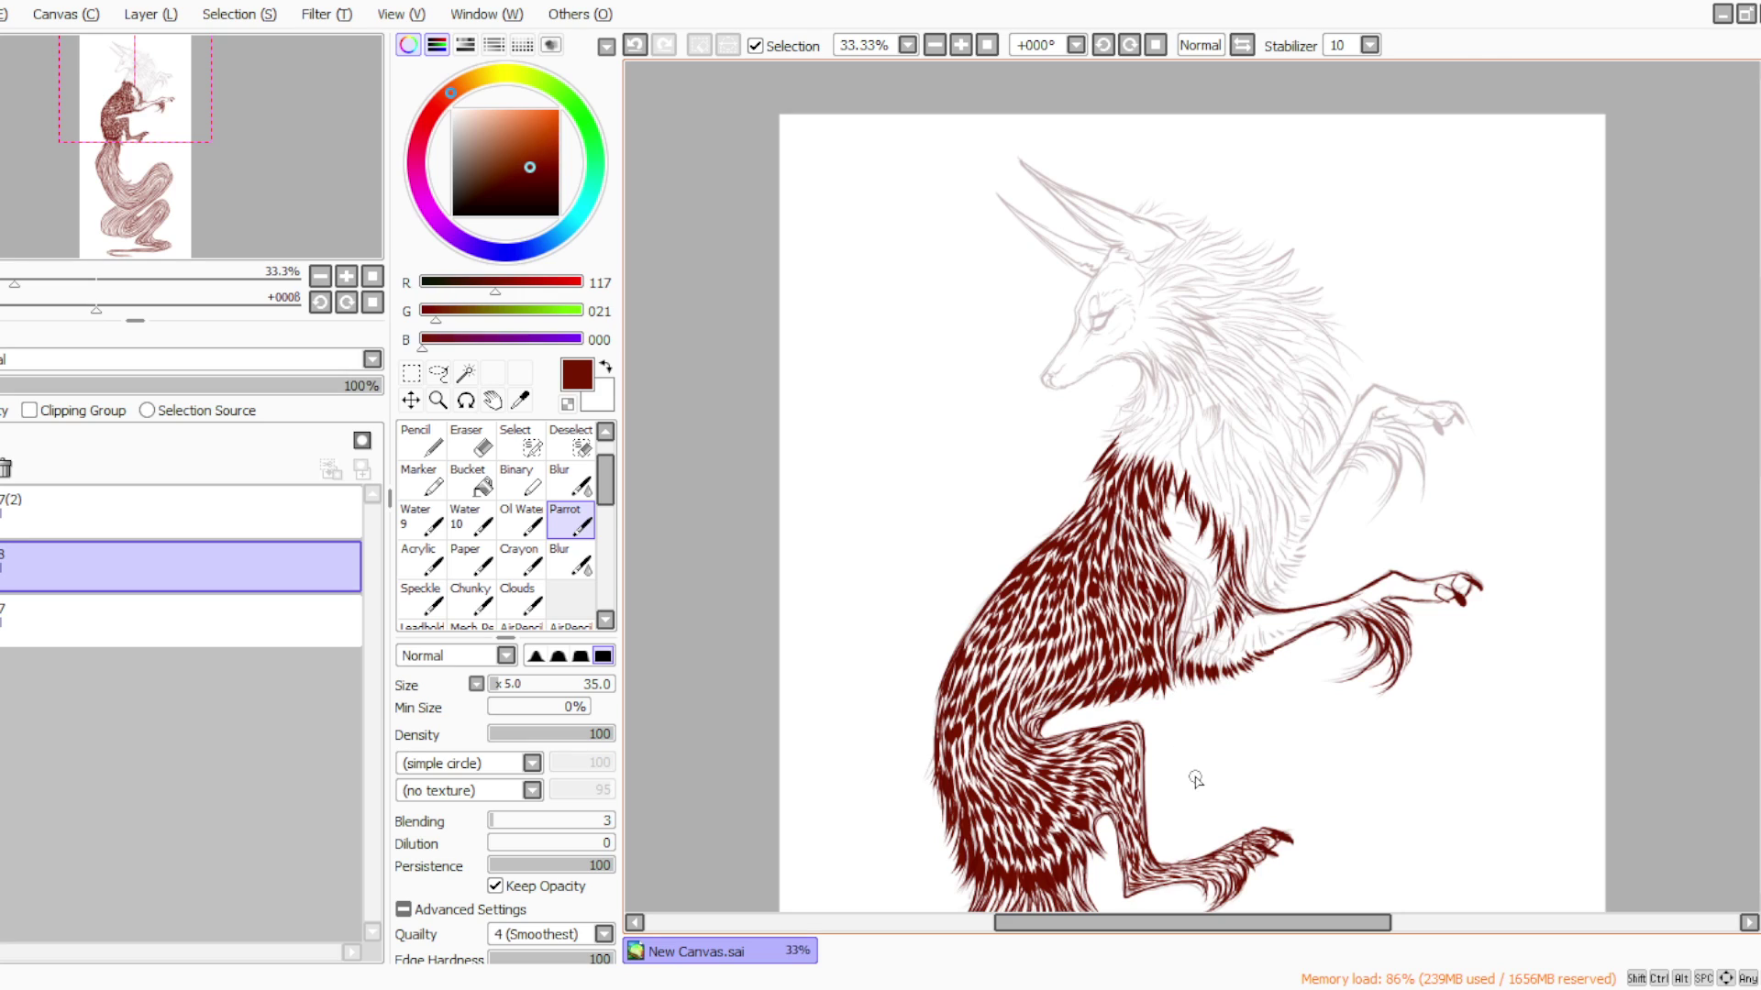
pyautogui.moveTo(1226, 602)
pyautogui.mouseDown()
pyautogui.moveTo(1188, 617)
pyautogui.moveTo(1182, 660)
pyautogui.mouseUp()
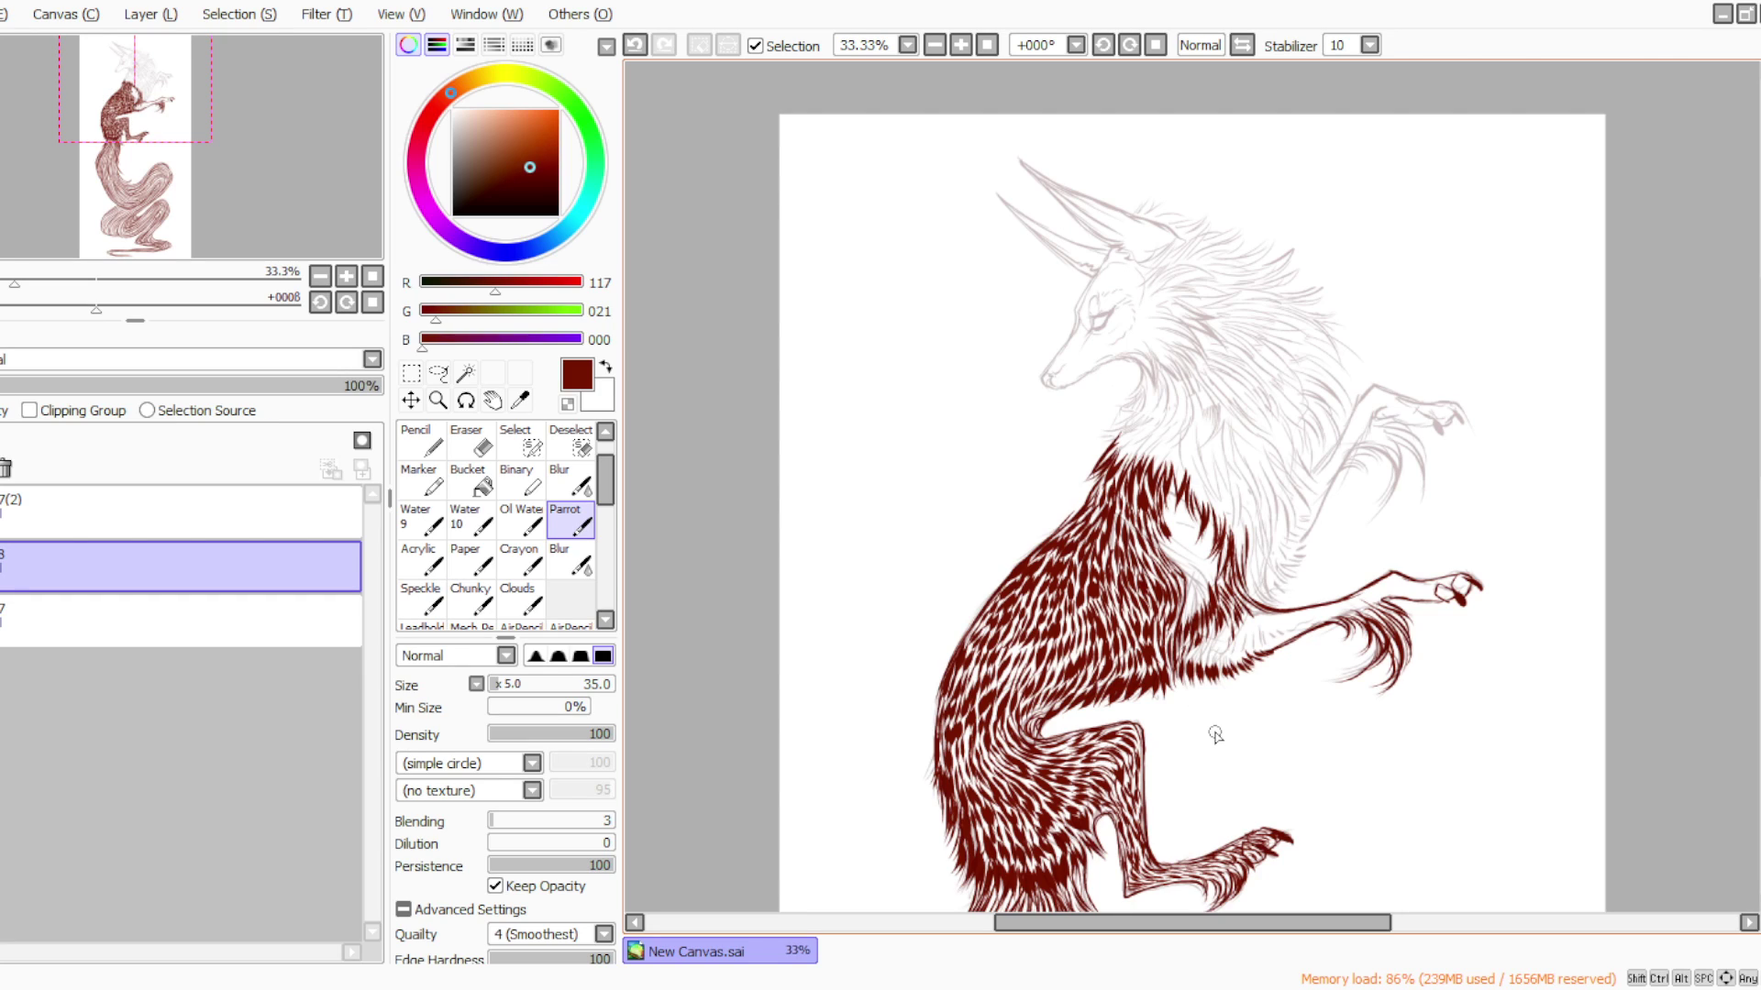
pyautogui.moveTo(1212, 573)
pyautogui.mouseDown()
pyautogui.moveTo(1192, 619)
pyautogui.moveTo(1146, 628)
pyautogui.mouseUp()
pyautogui.hotkey('alt', 'Tab')
pyautogui.moveTo(1197, 572); pyautogui.dragTo(1189, 610)
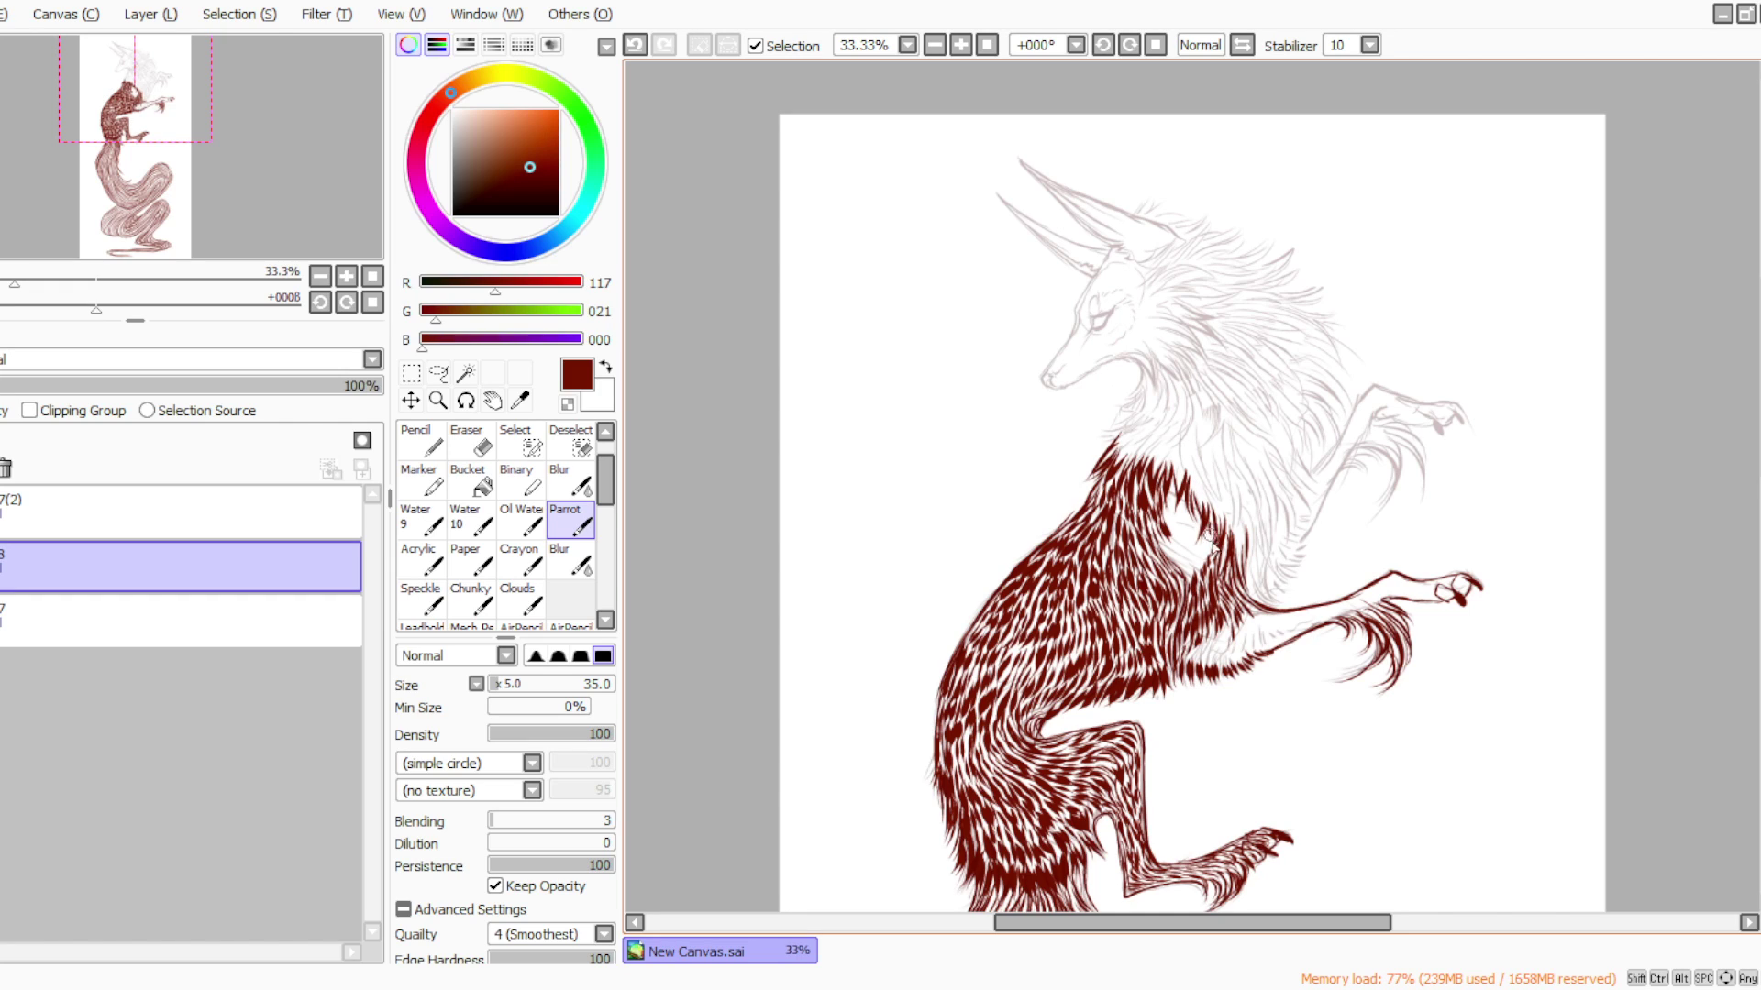
pyautogui.moveTo(1204, 540)
pyautogui.mouseDown()
pyautogui.moveTo(1188, 580)
pyautogui.moveTo(1157, 511)
pyautogui.moveTo(1193, 531)
pyautogui.moveTo(1196, 516)
pyautogui.moveTo(1185, 575)
pyautogui.moveTo(1165, 542)
pyautogui.moveTo(1180, 557)
pyautogui.moveTo(1183, 523)
pyautogui.moveTo(1186, 549)
pyautogui.moveTo(1173, 495)
pyautogui.moveTo(1179, 557)
pyautogui.moveTo(1183, 513)
pyautogui.mouseUp()
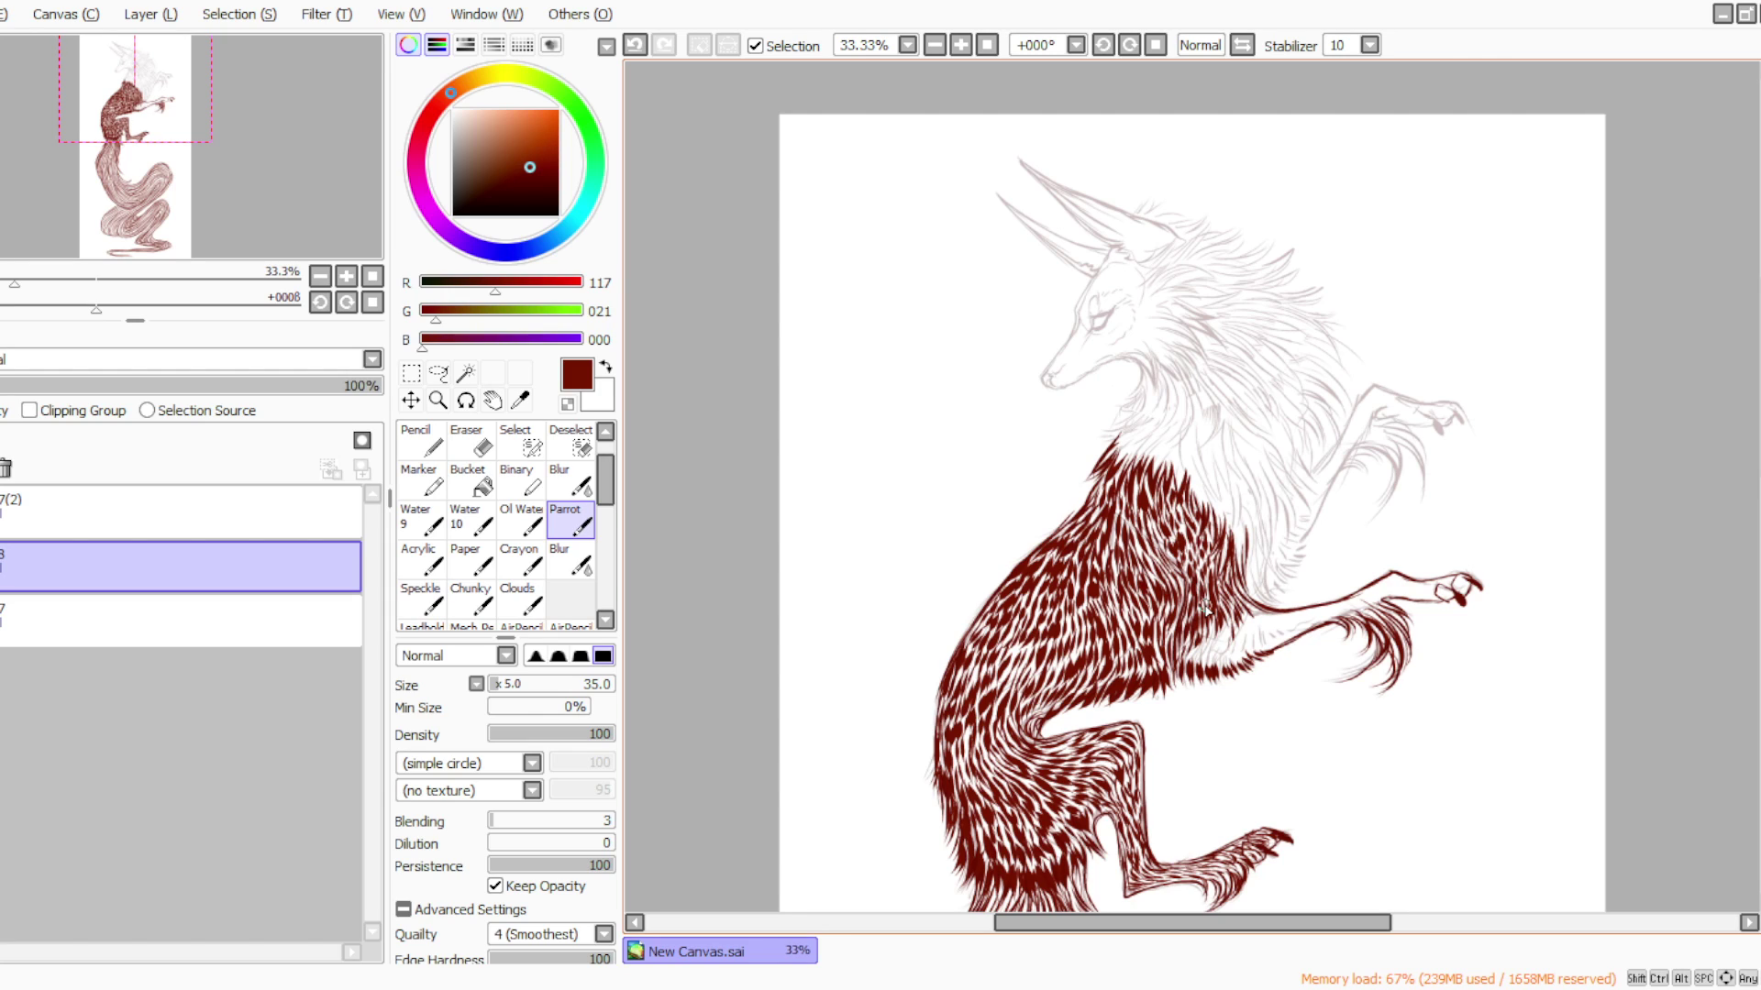
pyautogui.click(986, 45)
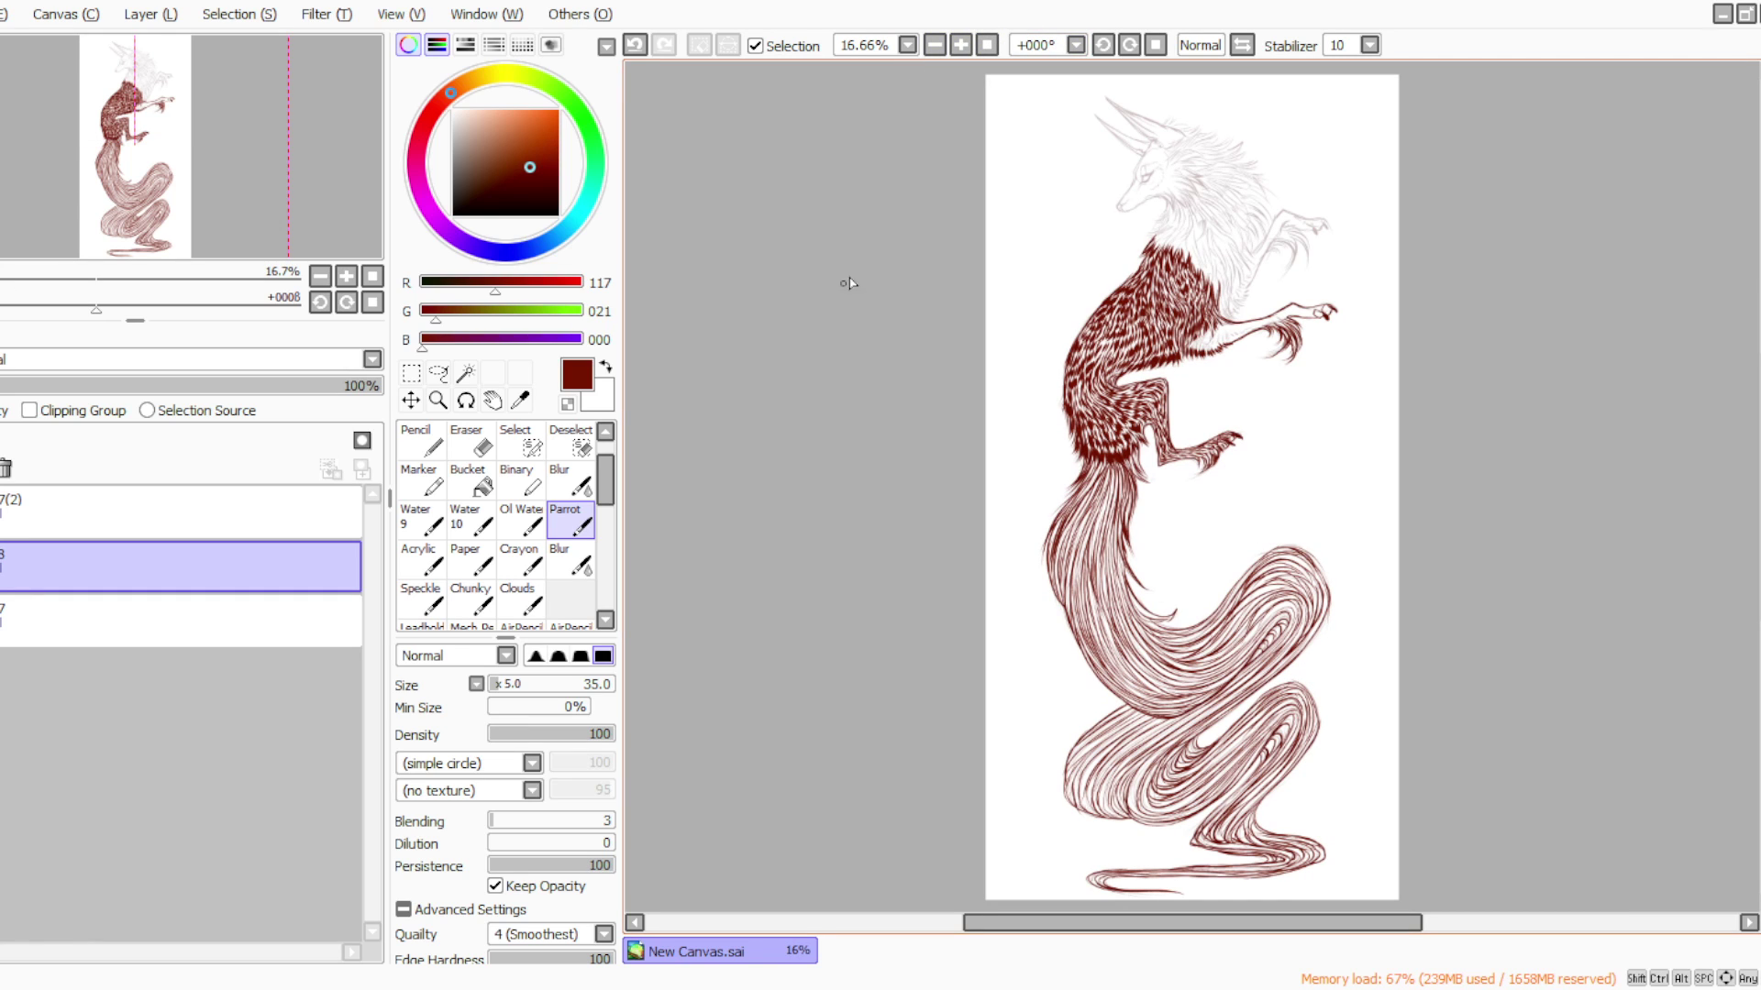
pyautogui.click(961, 45)
pyautogui.scroll(2, 1695, 318)
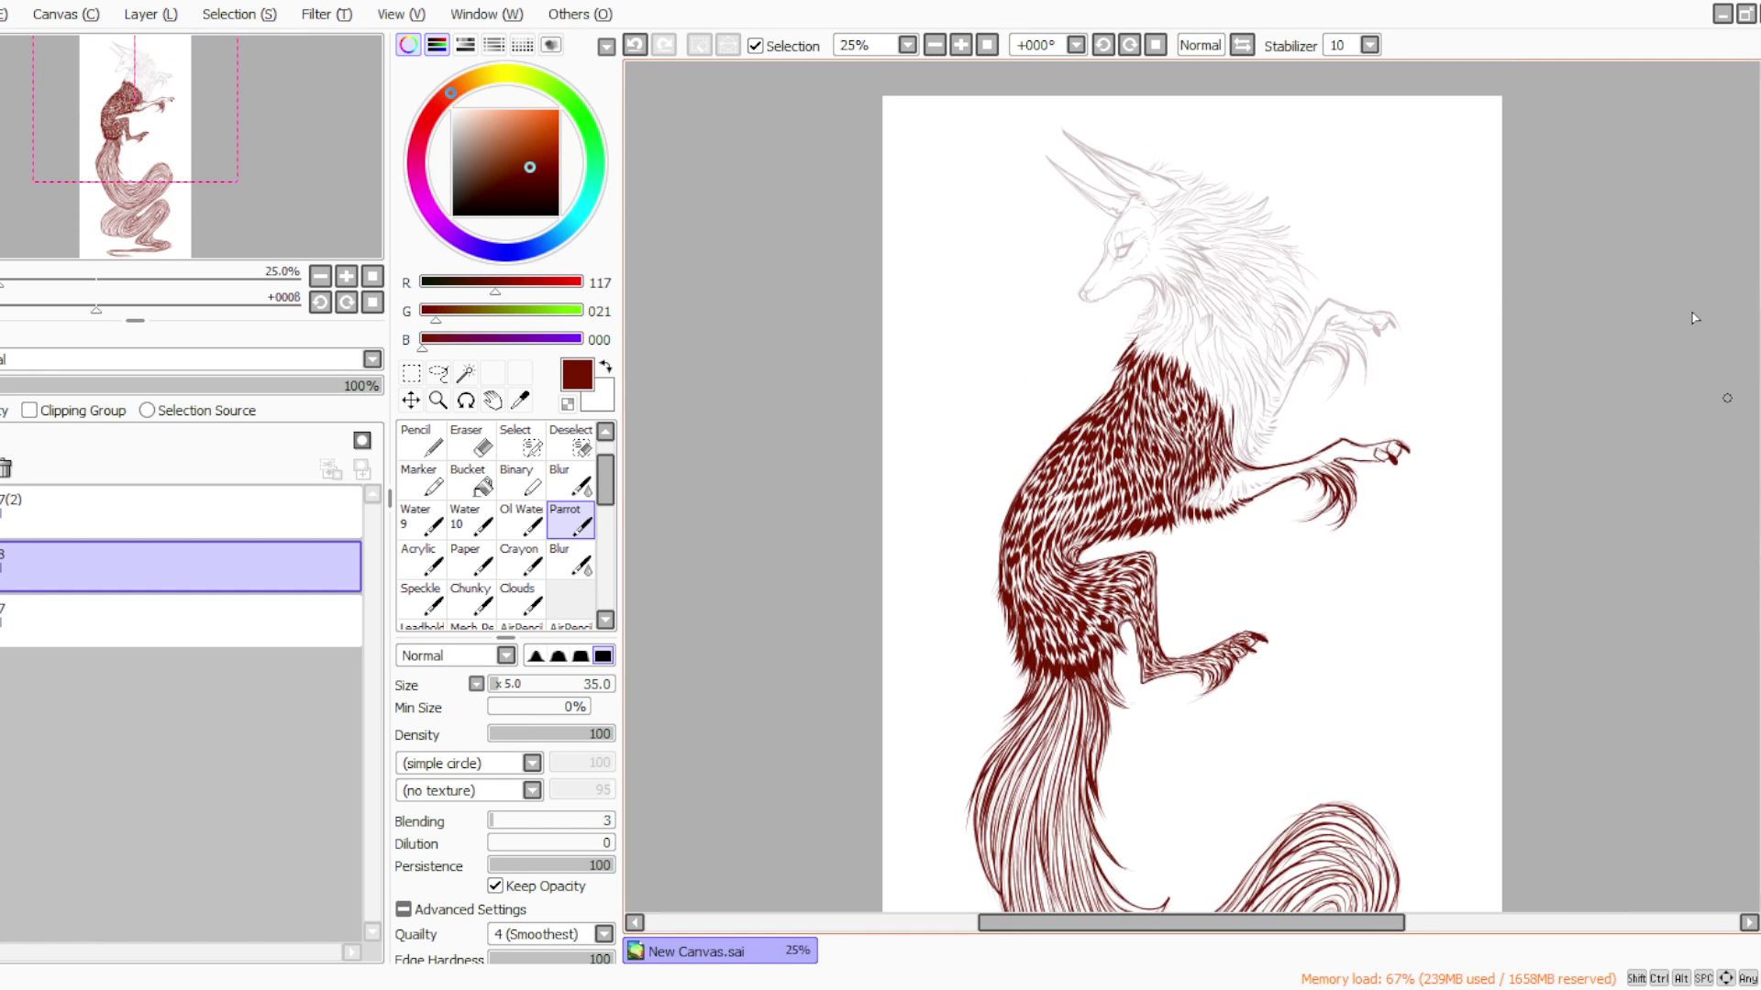
pyautogui.click(961, 45)
pyautogui.click(1130, 45)
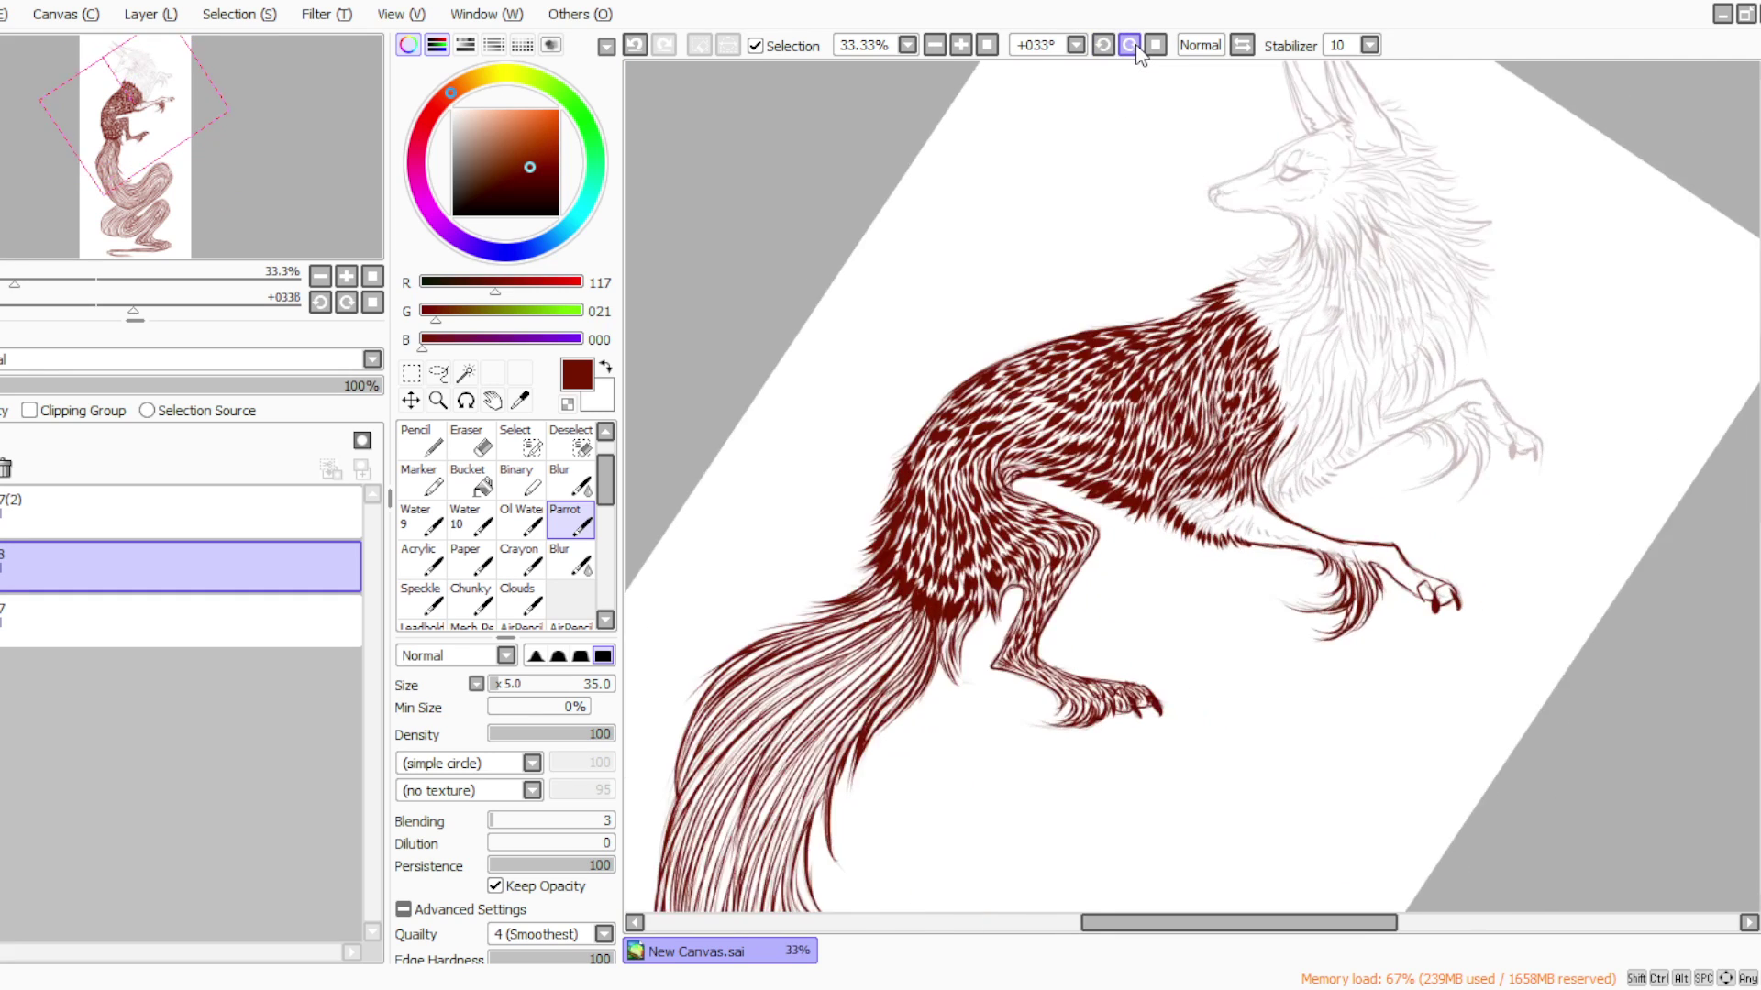
pyautogui.click(1130, 45)
pyautogui.click(1130, 45)
pyautogui.click(1130, 45)
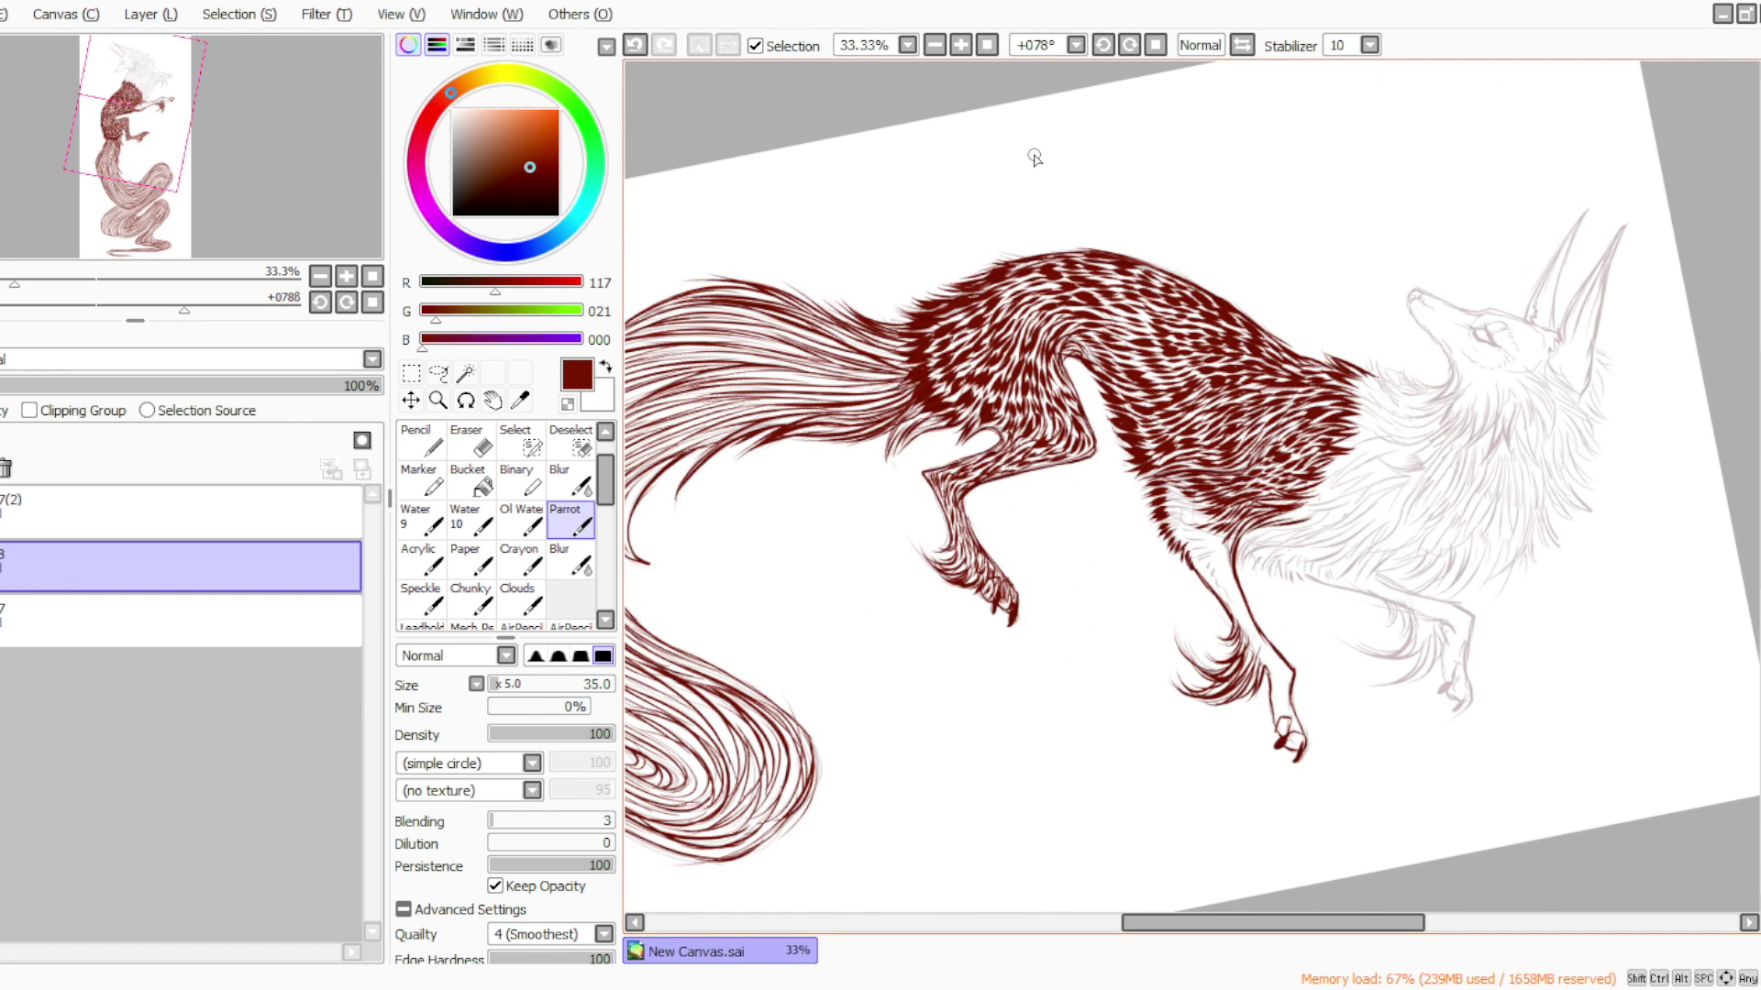
# Ink a row of pointed fur tufts along the chest, between the lower mane and the top of the nearer foreleg
pyautogui.click(1104, 45)
pyautogui.click(1103, 45)
pyautogui.click(1103, 45)
pyautogui.click(1103, 45)
pyautogui.click(1103, 45)
pyautogui.moveTo(1373, 336)
pyautogui.mouseDown()
pyautogui.moveTo(1368, 389)
pyautogui.moveTo(1353, 359)
pyautogui.moveTo(1363, 400)
pyautogui.moveTo(1335, 349)
pyautogui.mouseUp()
pyautogui.moveTo(1350, 417)
pyautogui.mouseDown()
pyautogui.moveTo(1331, 353)
pyautogui.moveTo(1328, 376)
pyautogui.mouseUp()
pyautogui.moveTo(1331, 447)
pyautogui.mouseDown()
pyautogui.moveTo(1326, 369)
pyautogui.moveTo(1302, 449)
pyautogui.moveTo(1309, 399)
pyautogui.mouseUp()
pyautogui.moveTo(1287, 477)
pyautogui.mouseDown()
pyautogui.moveTo(1297, 426)
pyautogui.moveTo(1288, 484)
pyautogui.moveTo(1298, 422)
pyautogui.moveTo(1284, 473)
pyautogui.moveTo(1275, 458)
pyautogui.moveTo(1282, 492)
pyautogui.moveTo(1266, 450)
pyautogui.mouseUp()
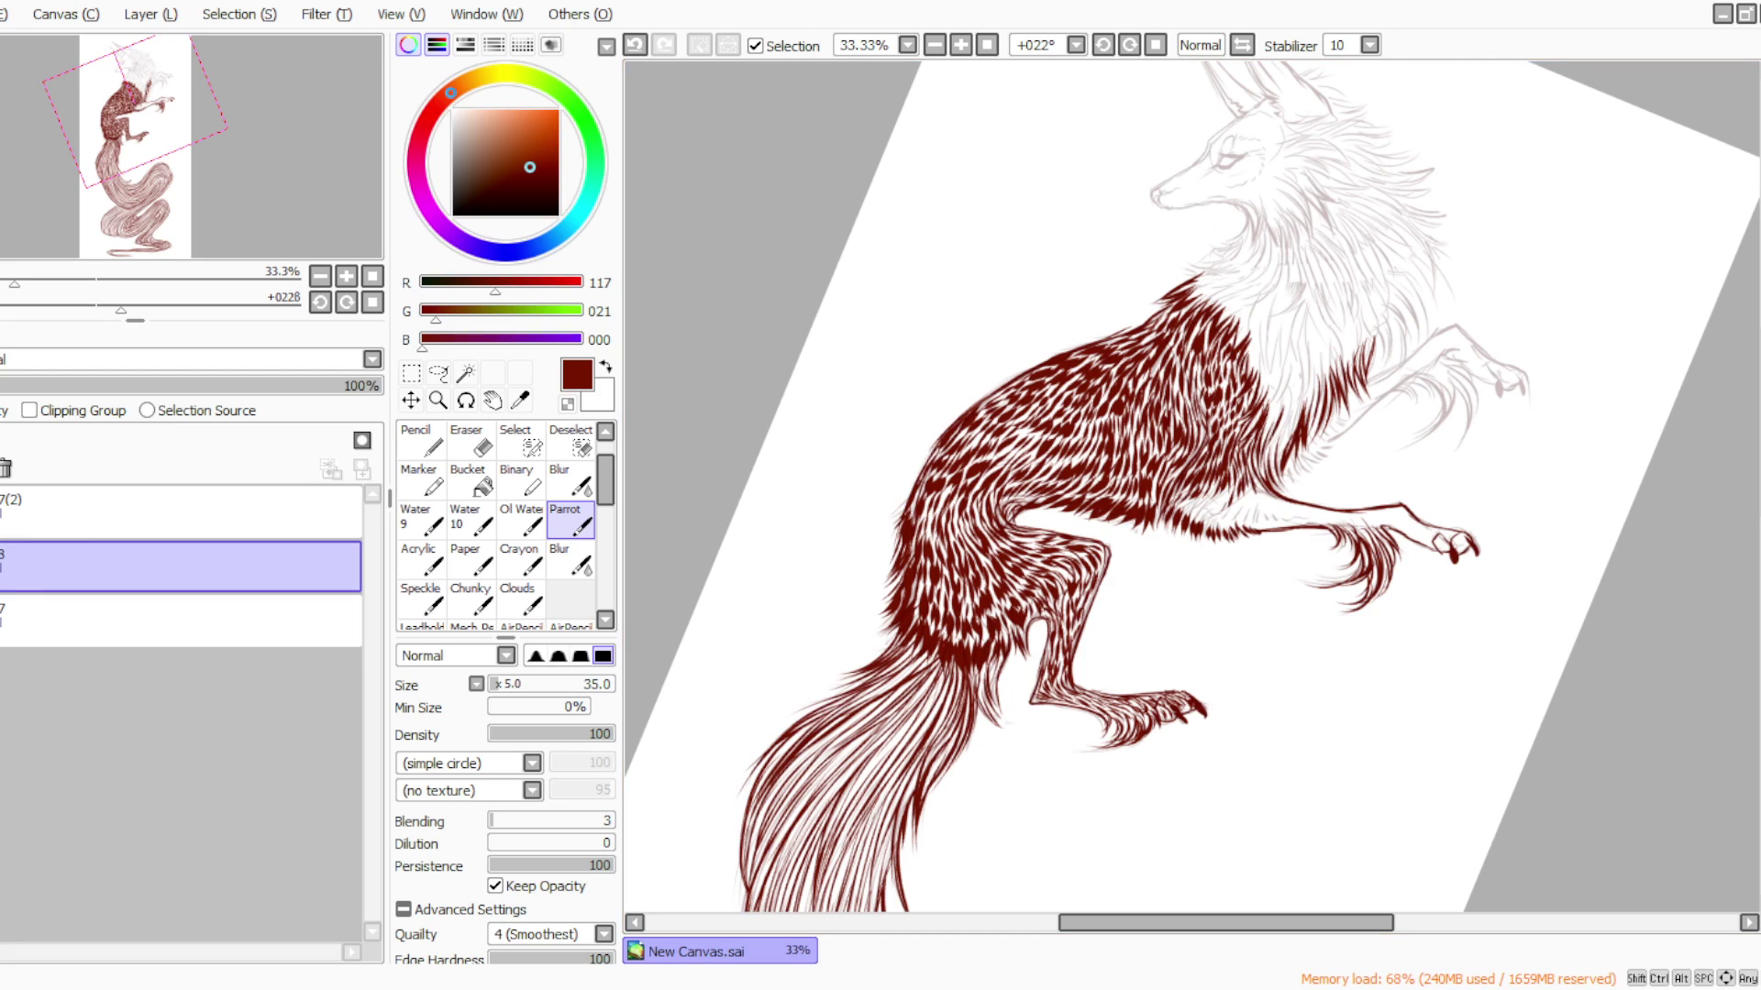
pyautogui.click(913, 989)
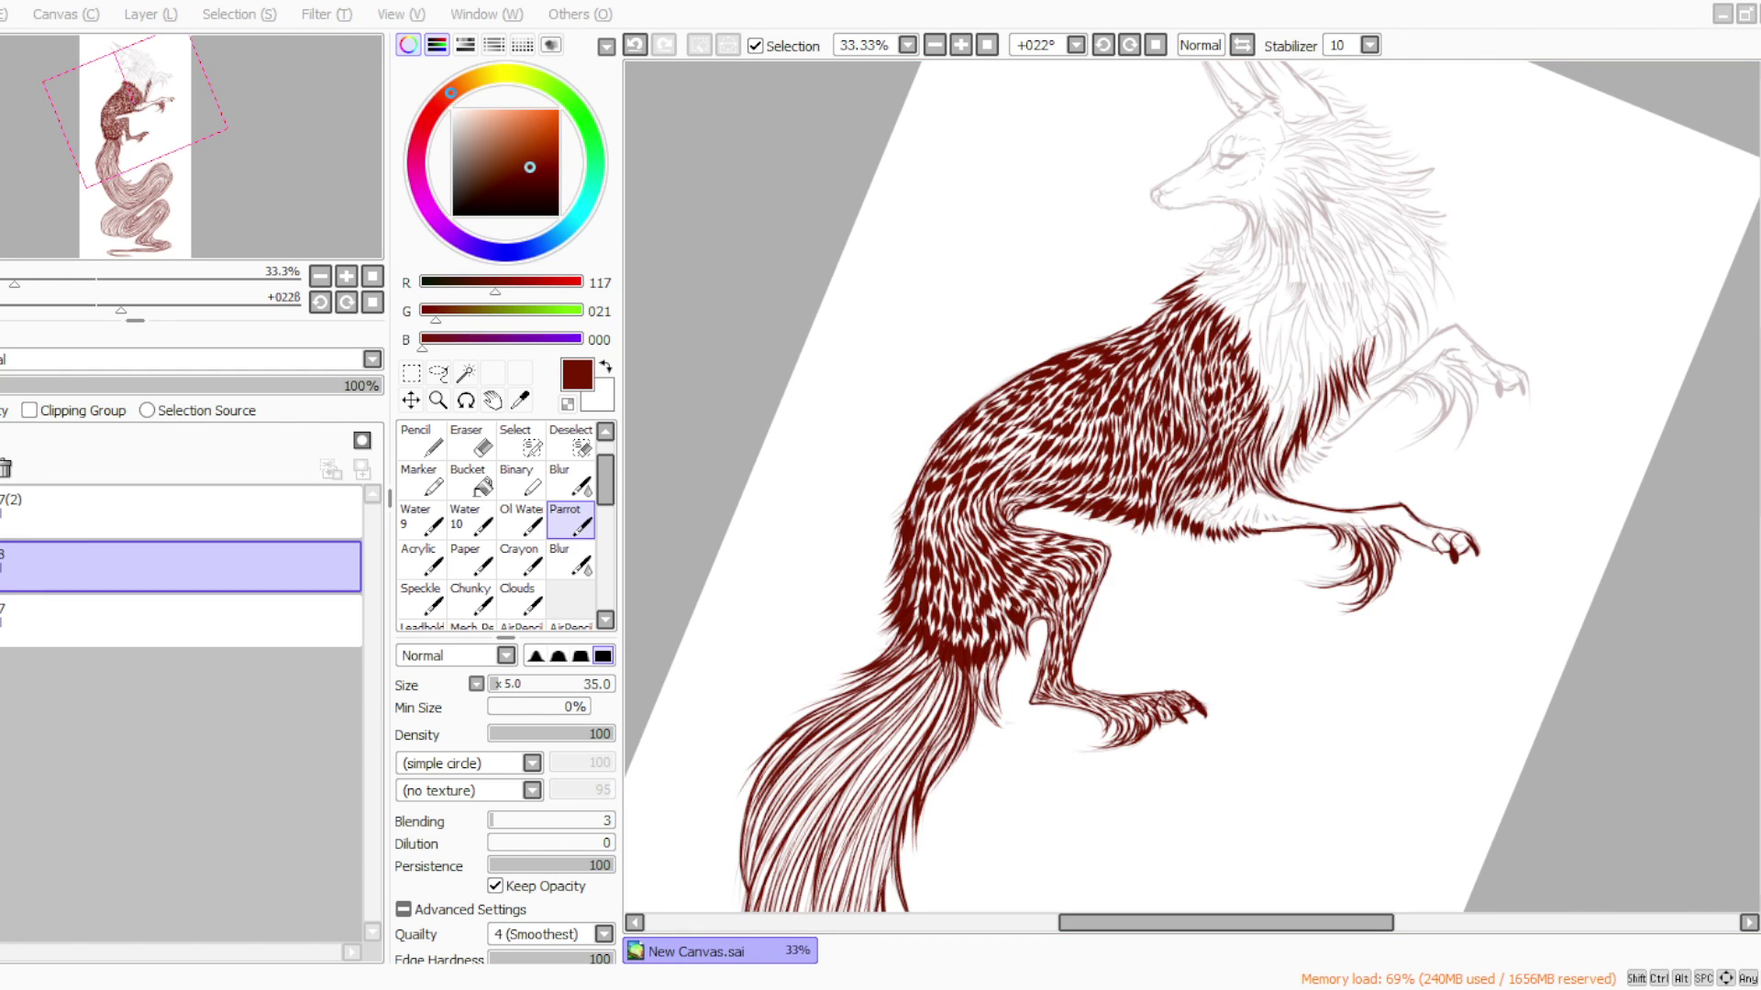
pyautogui.click(845, 989)
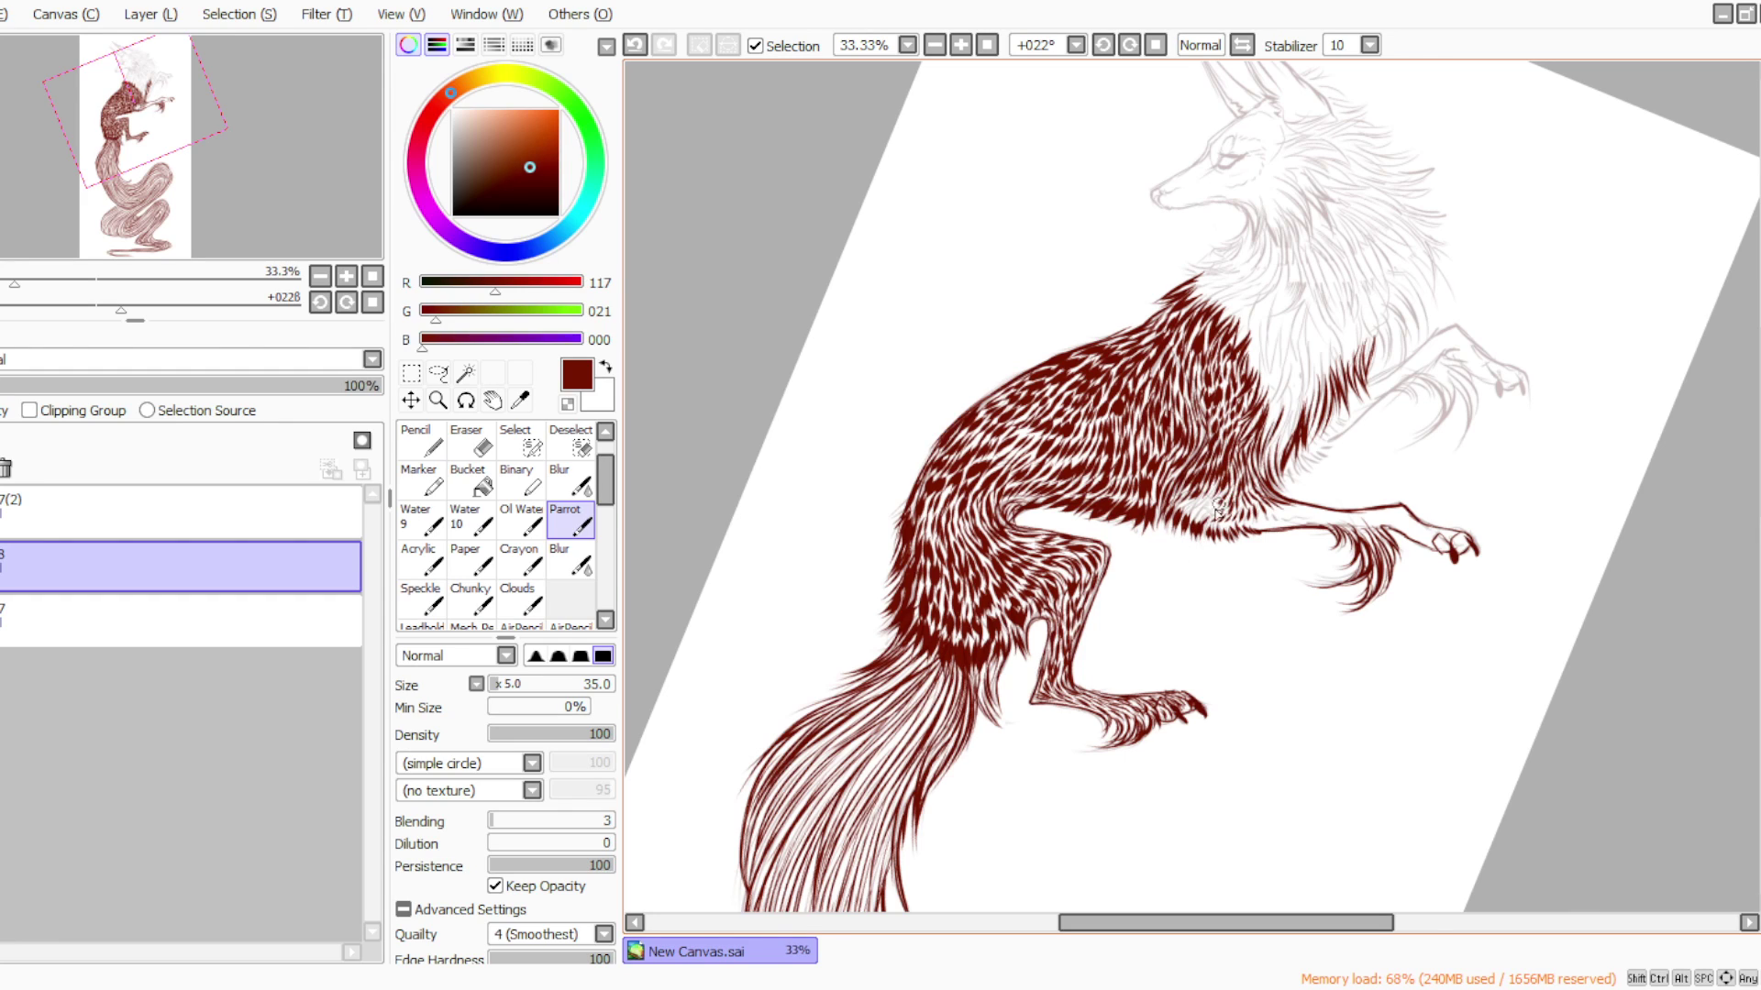
# Fill the nearer foreleg with short fur strokes from the shoulder down to the paw
pyautogui.moveTo(1207, 513)
pyautogui.mouseDown()
pyautogui.moveTo(1209, 496)
pyautogui.moveTo(1193, 514)
pyautogui.mouseUp()
pyautogui.click(1130, 45)
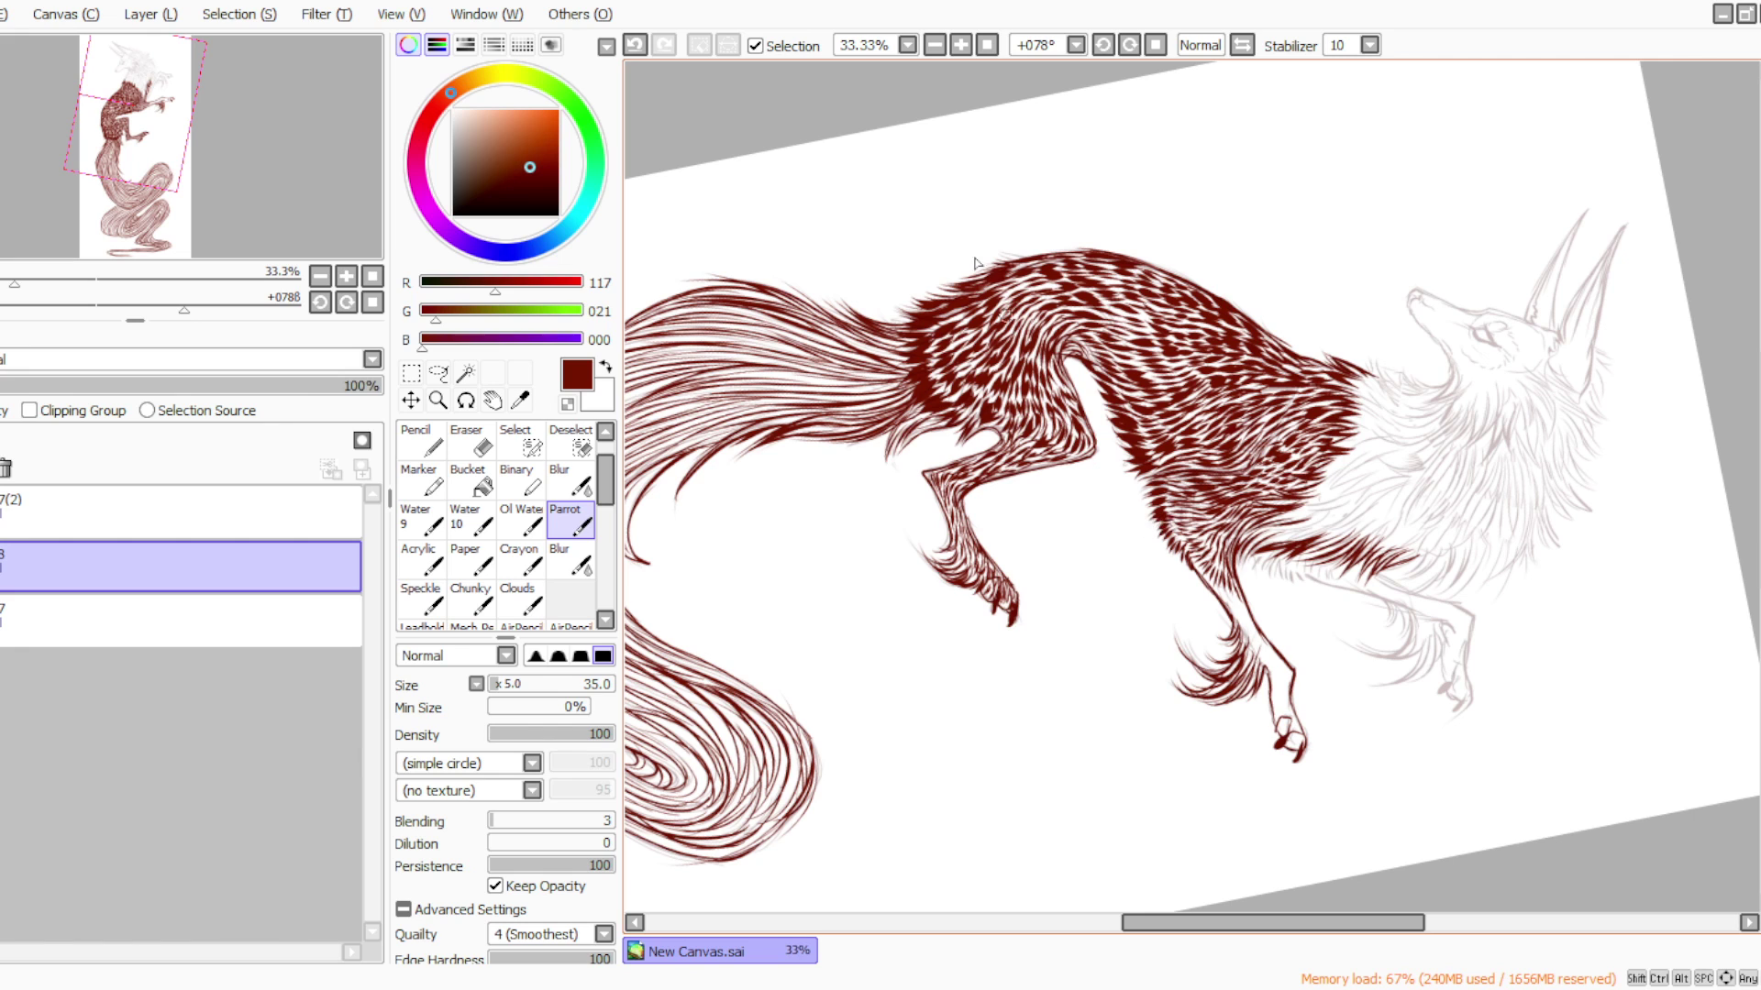
pyautogui.click(1155, 46)
pyautogui.moveTo(1078, 921); pyautogui.dragTo(1161, 922)
pyautogui.click(1130, 46)
pyautogui.click(1135, 46)
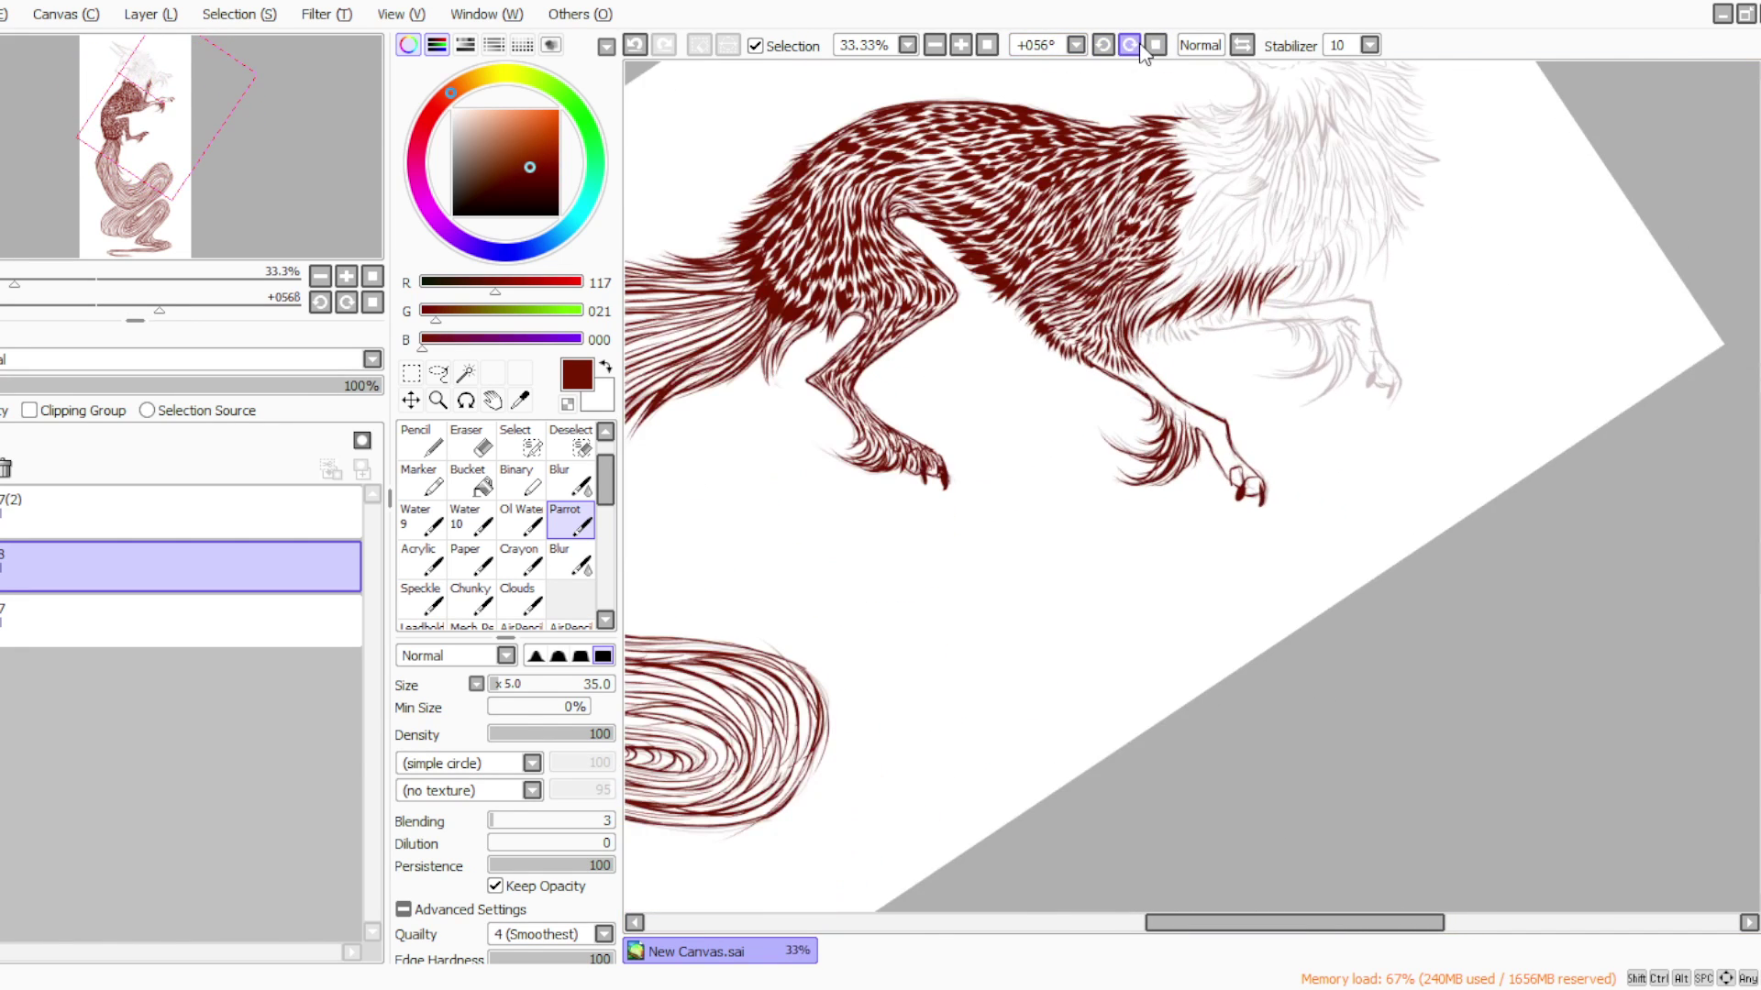
pyautogui.click(1135, 46)
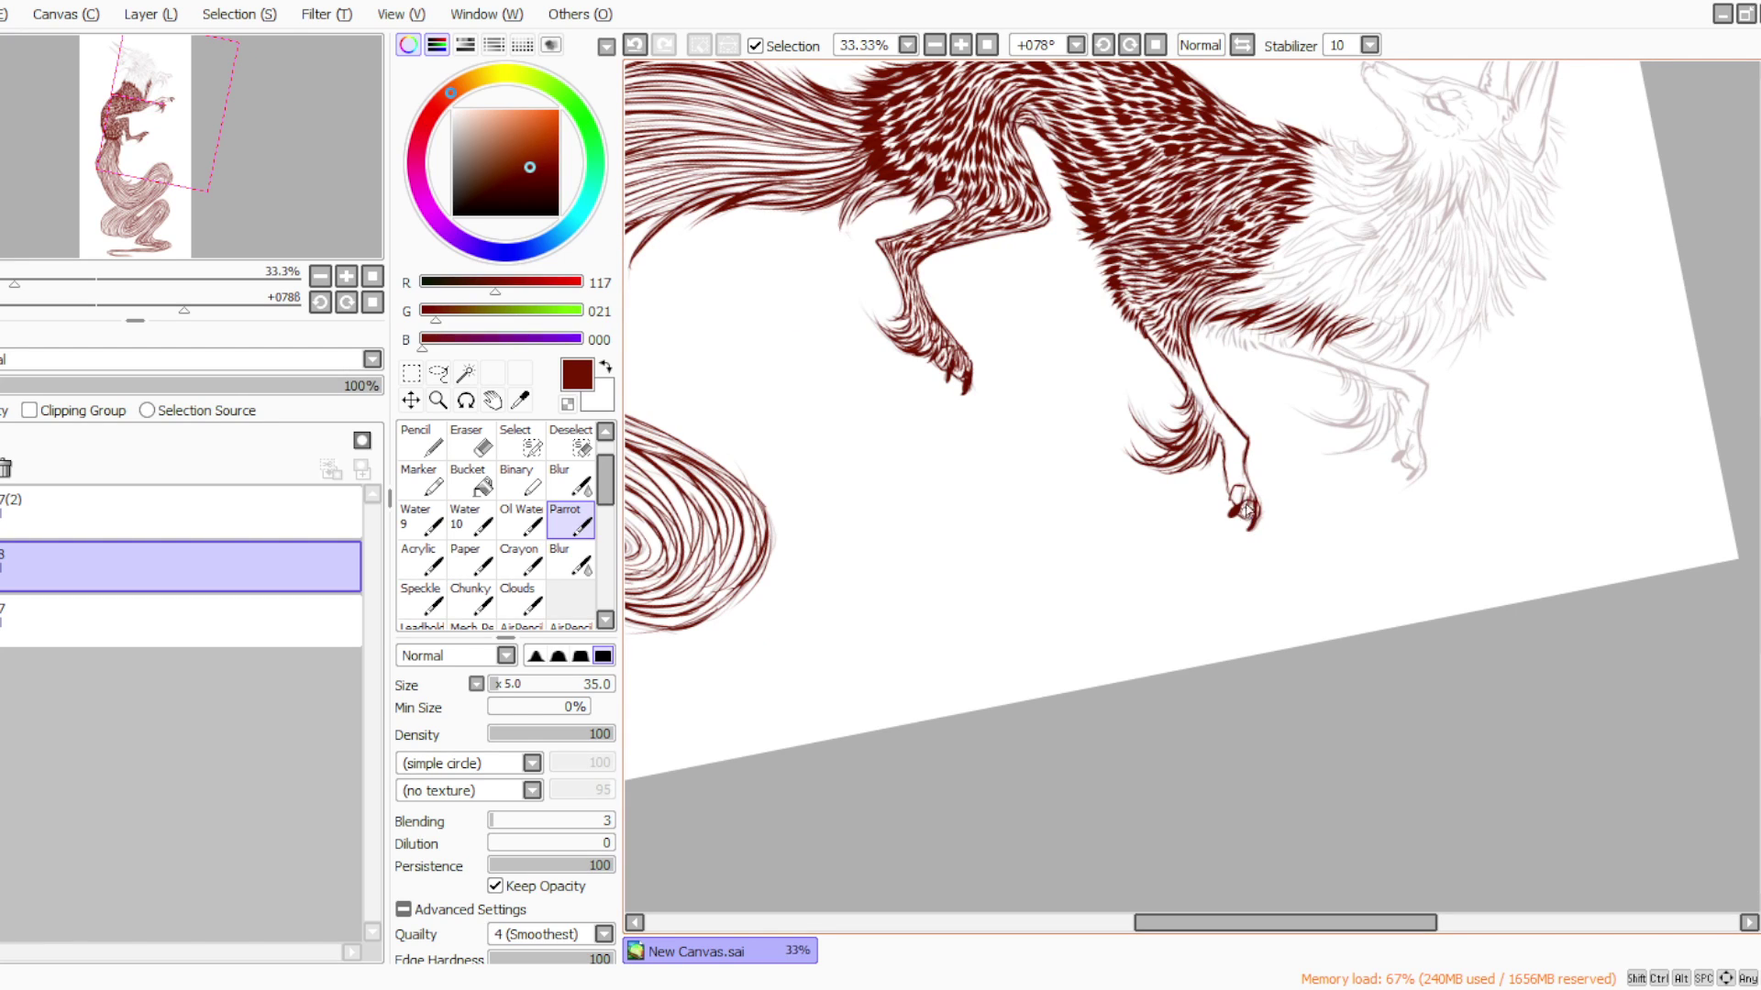
pyautogui.moveTo(1243, 515); pyautogui.dragTo(1230, 464)
pyautogui.moveTo(1195, 369); pyautogui.dragTo(1199, 388)
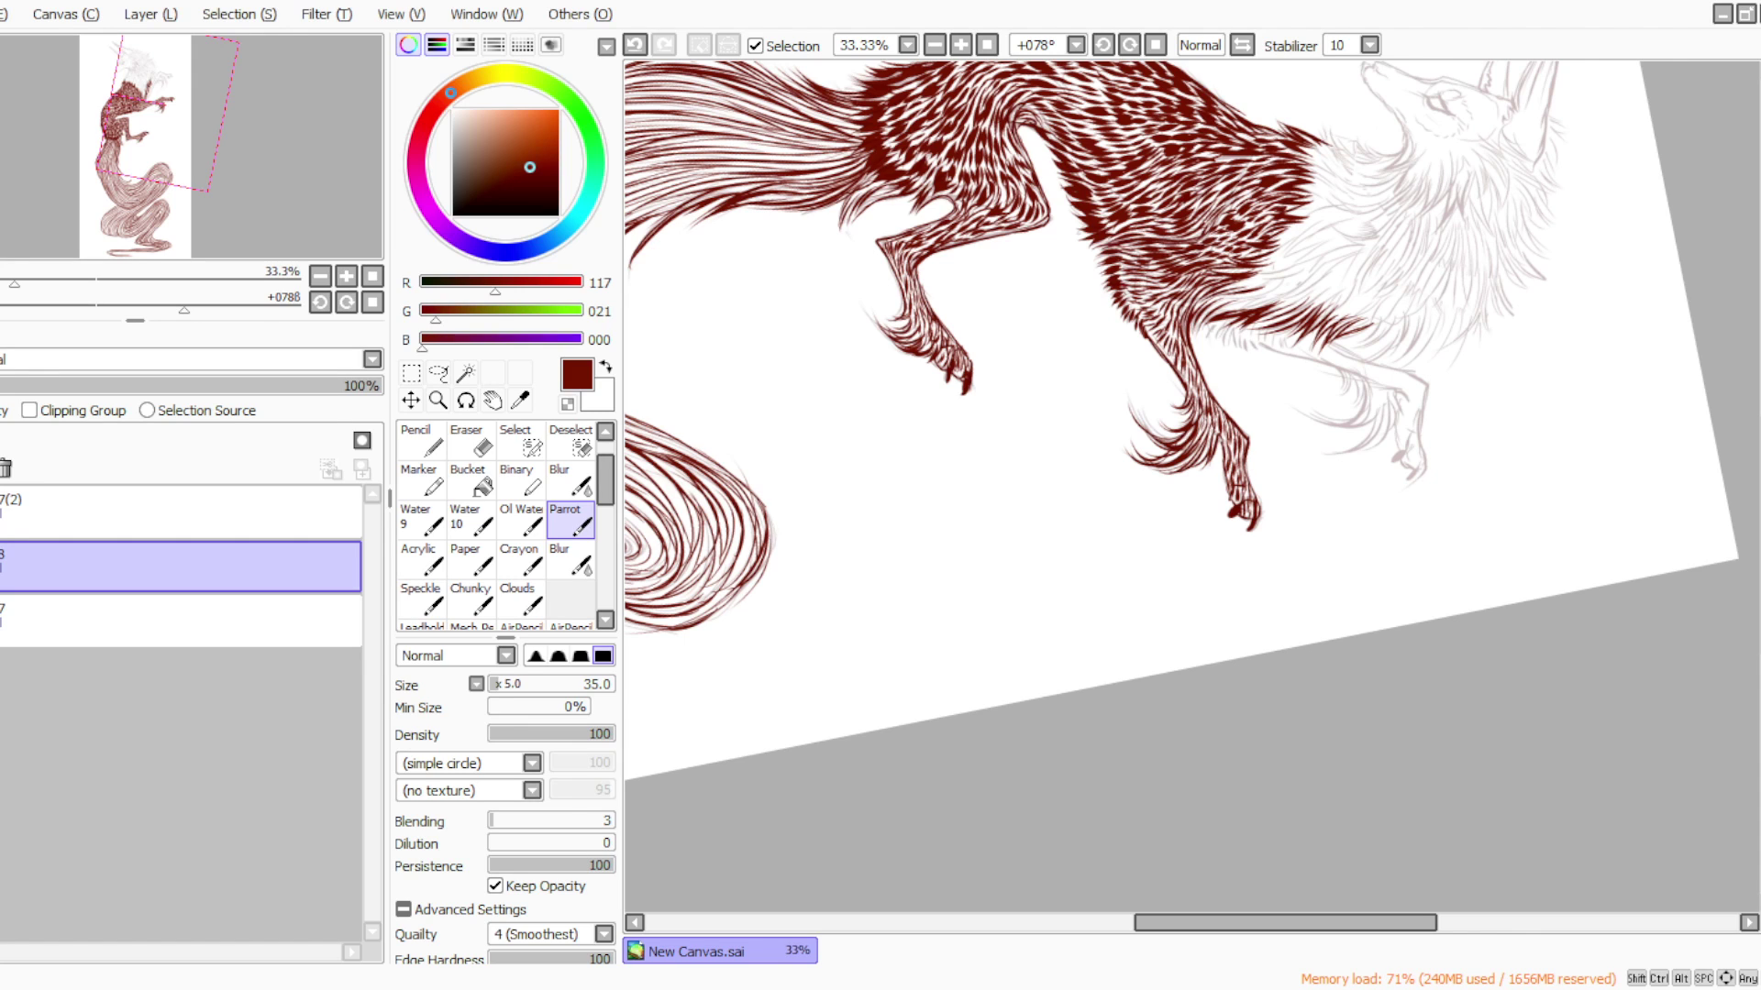
# Ink the farther front paw with its claws and outline the front edge of that foreleg up to the chest fur
pyautogui.moveTo(1757, 507); pyautogui.dragTo(1757, 479)
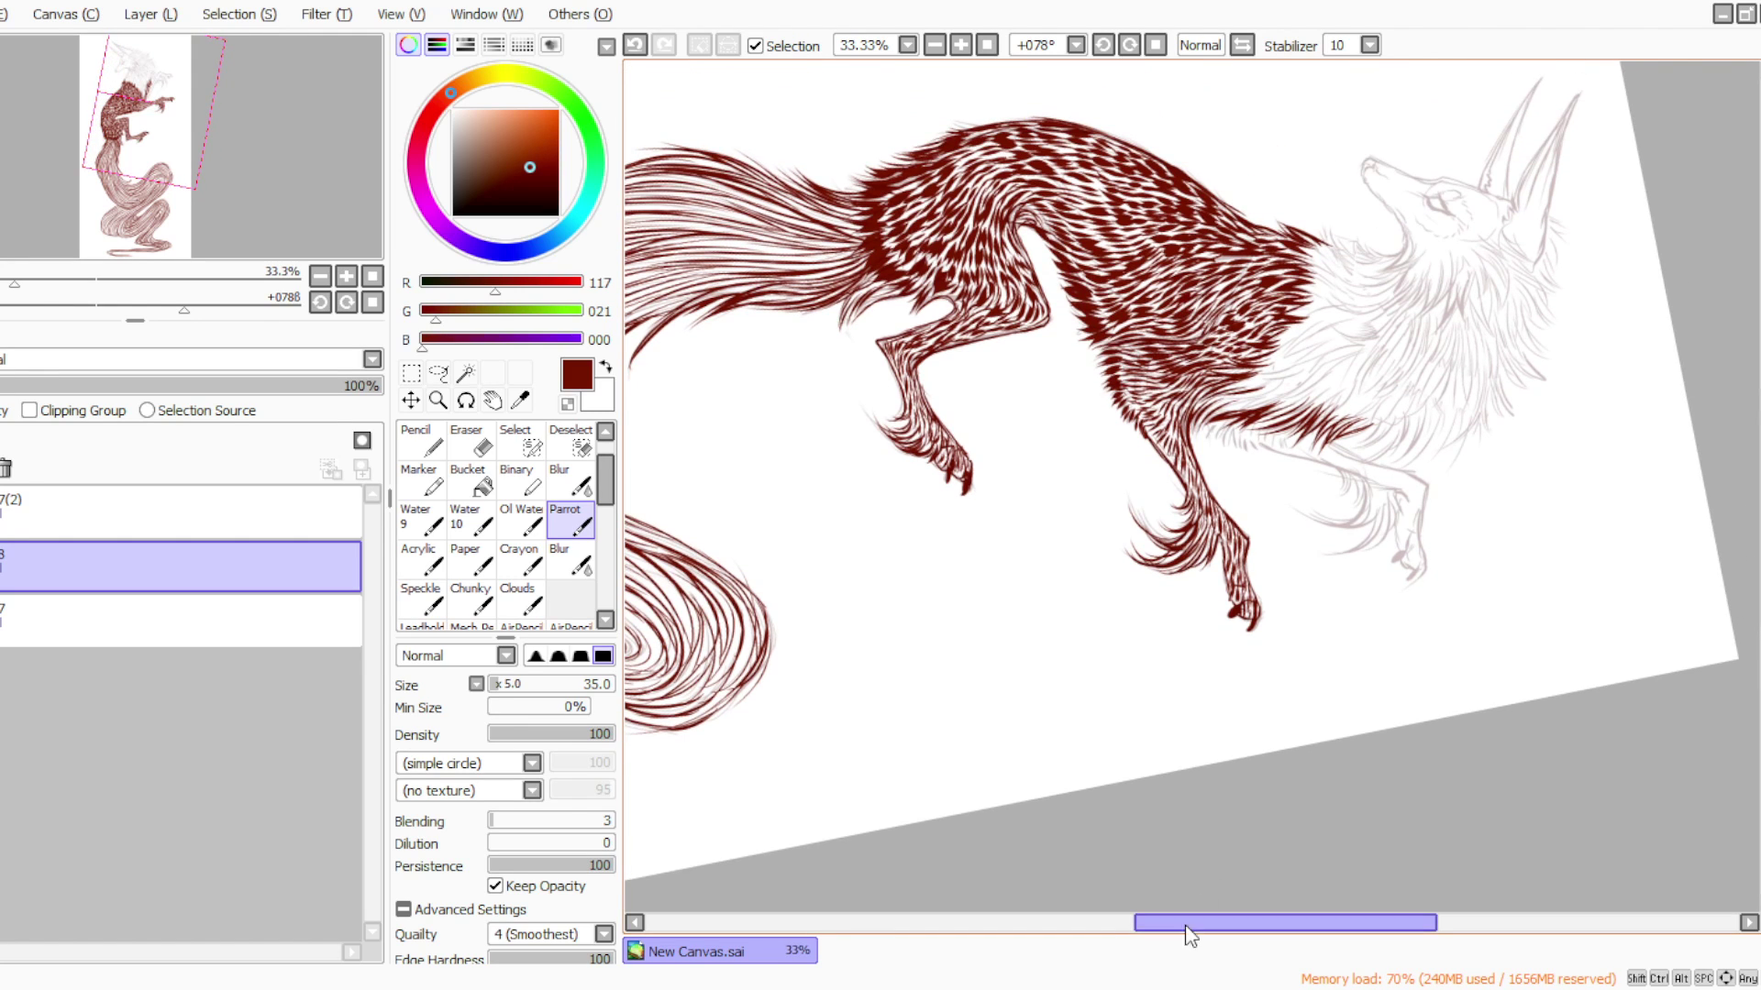
pyautogui.moveTo(1187, 922); pyautogui.dragTo(1219, 922)
pyautogui.moveTo(1282, 470)
pyautogui.mouseDown()
pyautogui.moveTo(1283, 580)
pyautogui.moveTo(1251, 453)
pyautogui.moveTo(1274, 554)
pyautogui.moveTo(1279, 507)
pyautogui.moveTo(1282, 550)
pyautogui.mouseUp()
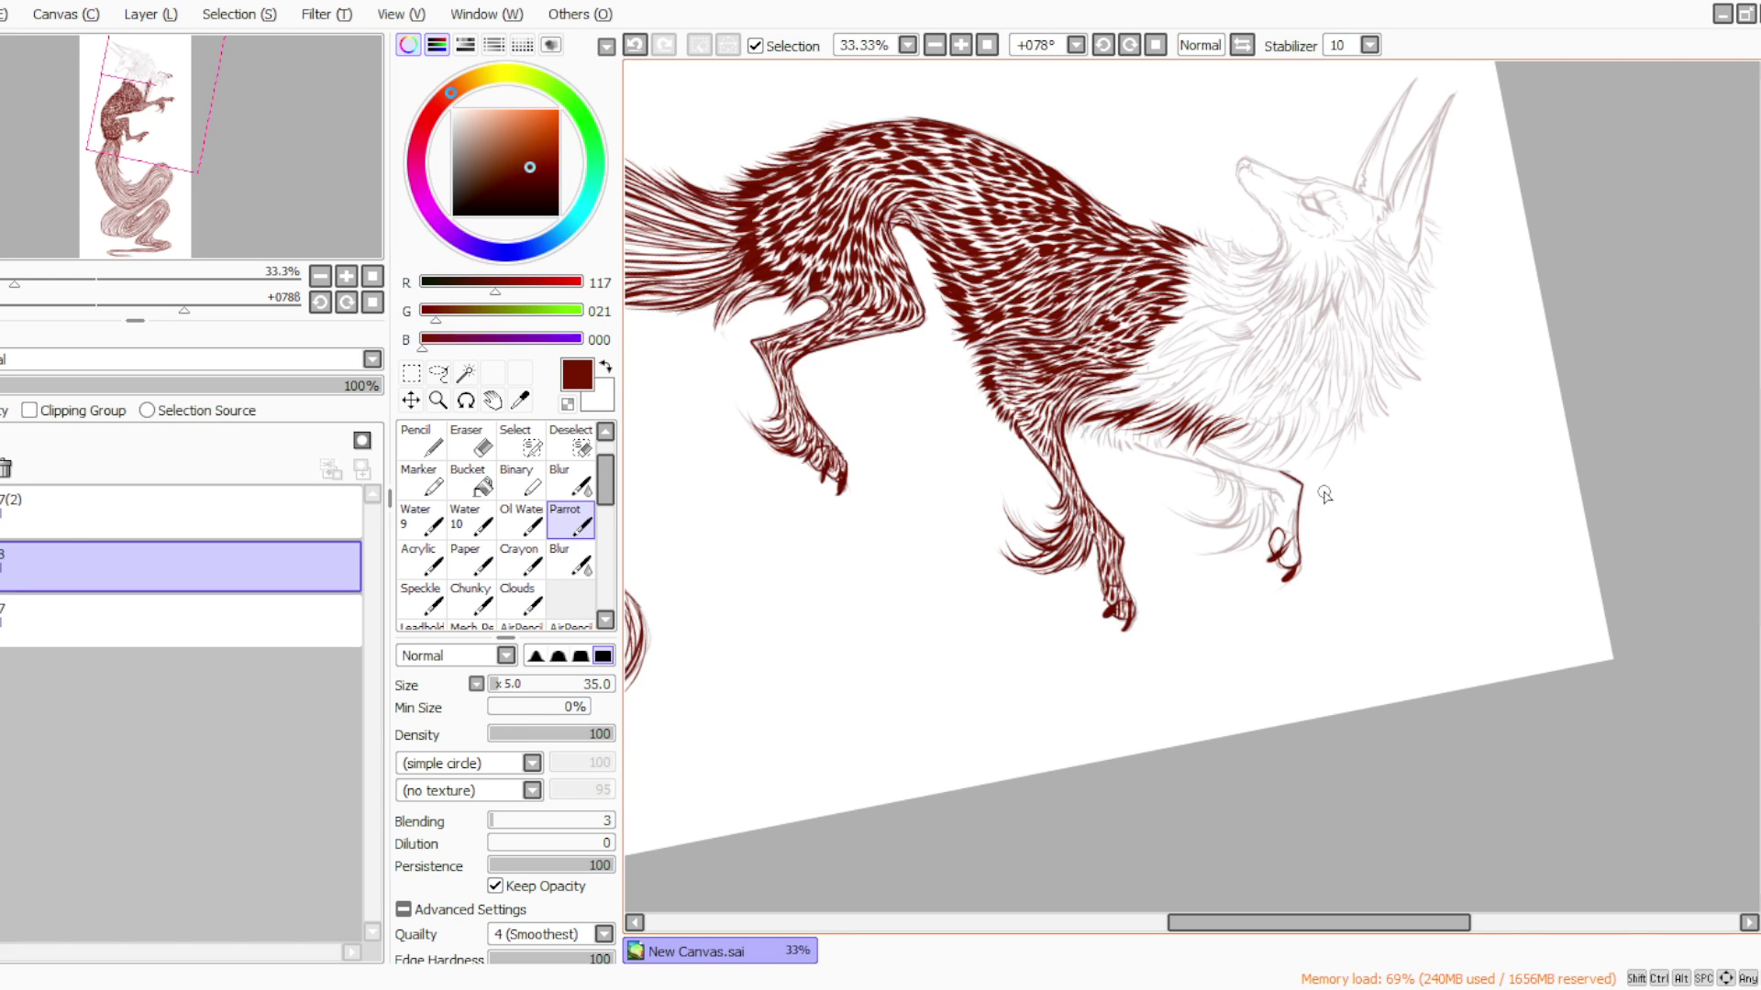
pyautogui.click(1130, 45)
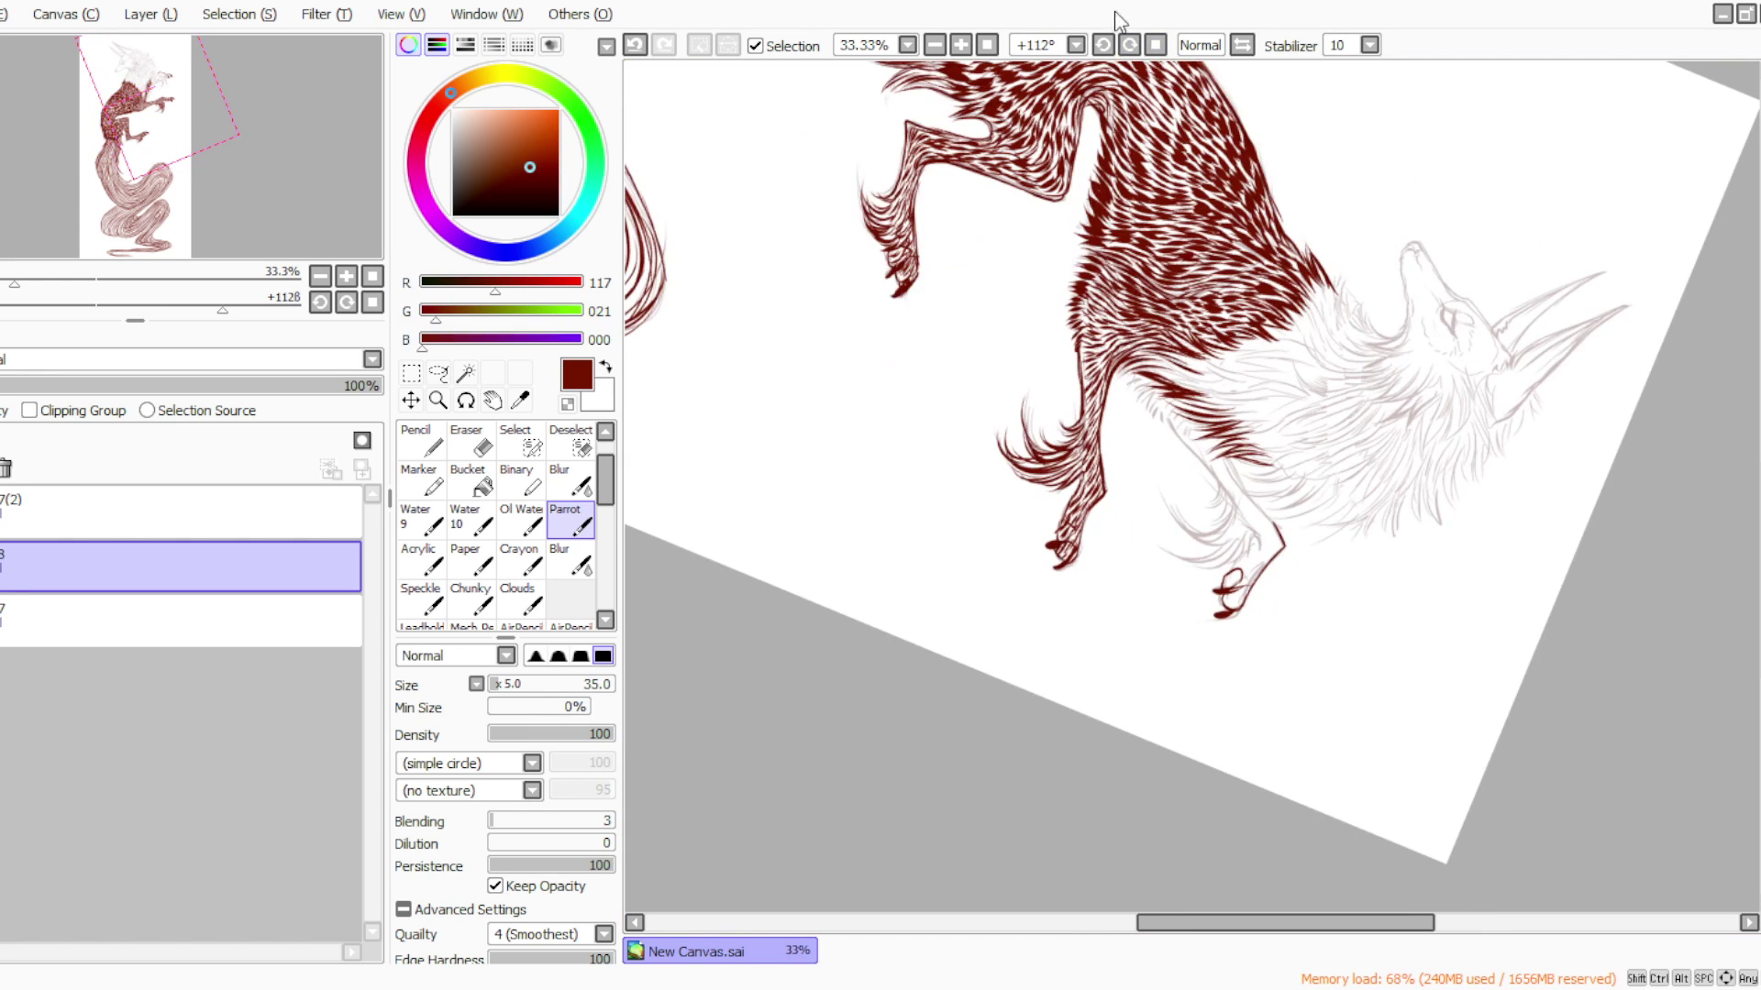
pyautogui.moveTo(1234, 468); pyautogui.dragTo(1284, 541)
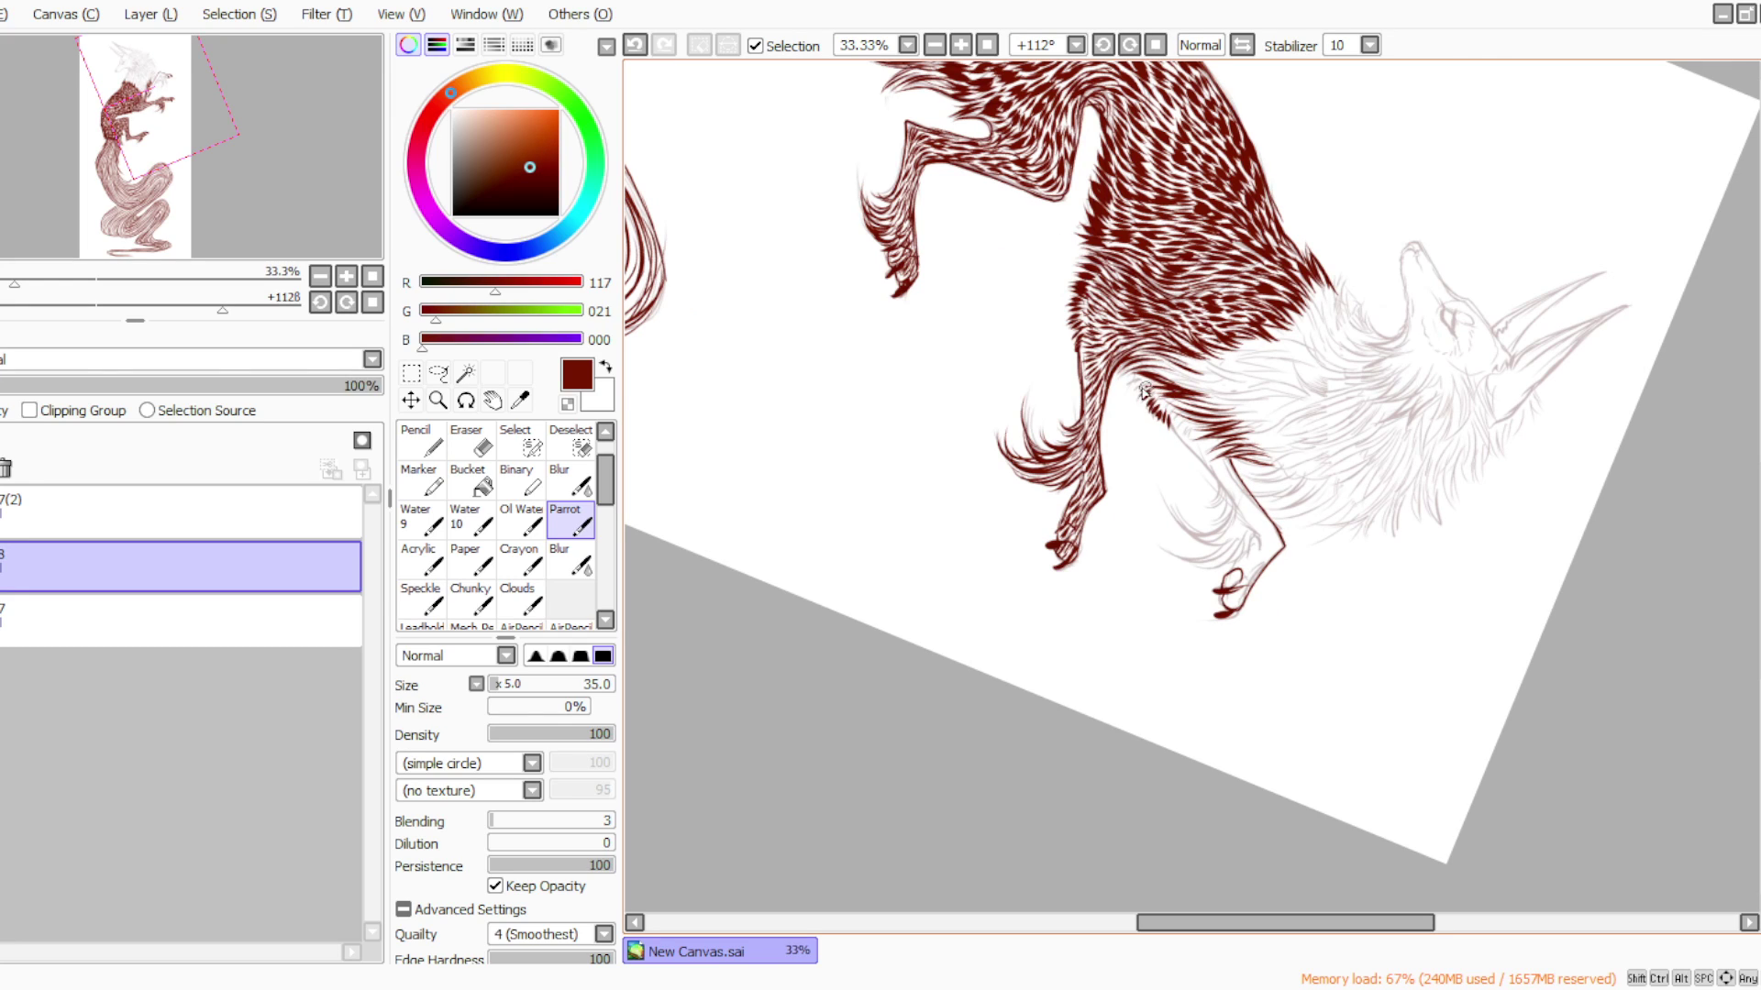
# Outline the rear edge of the farther foreleg and ink the curved fur tuft behind its paw
pyautogui.moveTo(1185, 421)
pyautogui.mouseDown()
pyautogui.moveTo(1221, 499)
pyautogui.moveTo(1215, 478)
pyautogui.moveTo(1205, 504)
pyautogui.moveTo(1223, 491)
pyautogui.moveTo(1207, 525)
pyautogui.moveTo(1231, 502)
pyautogui.moveTo(1207, 505)
pyautogui.moveTo(1210, 545)
pyautogui.moveTo(1234, 511)
pyautogui.moveTo(1190, 515)
pyautogui.mouseUp()
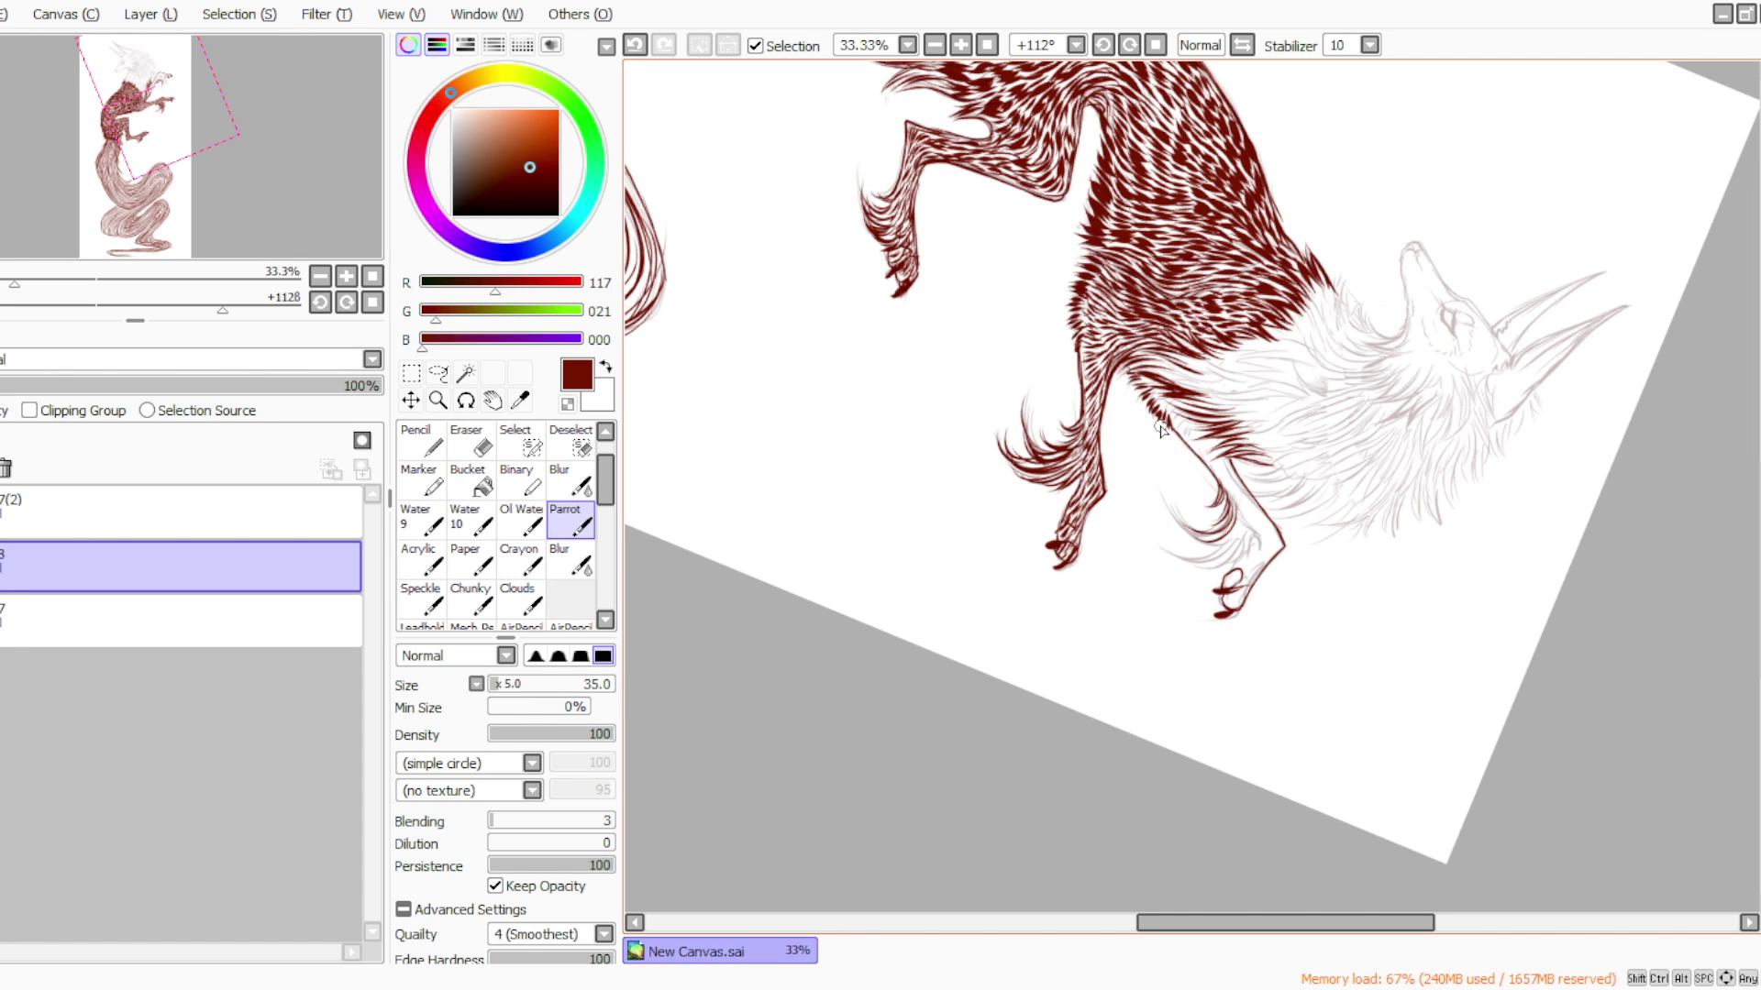
pyautogui.click(1104, 44)
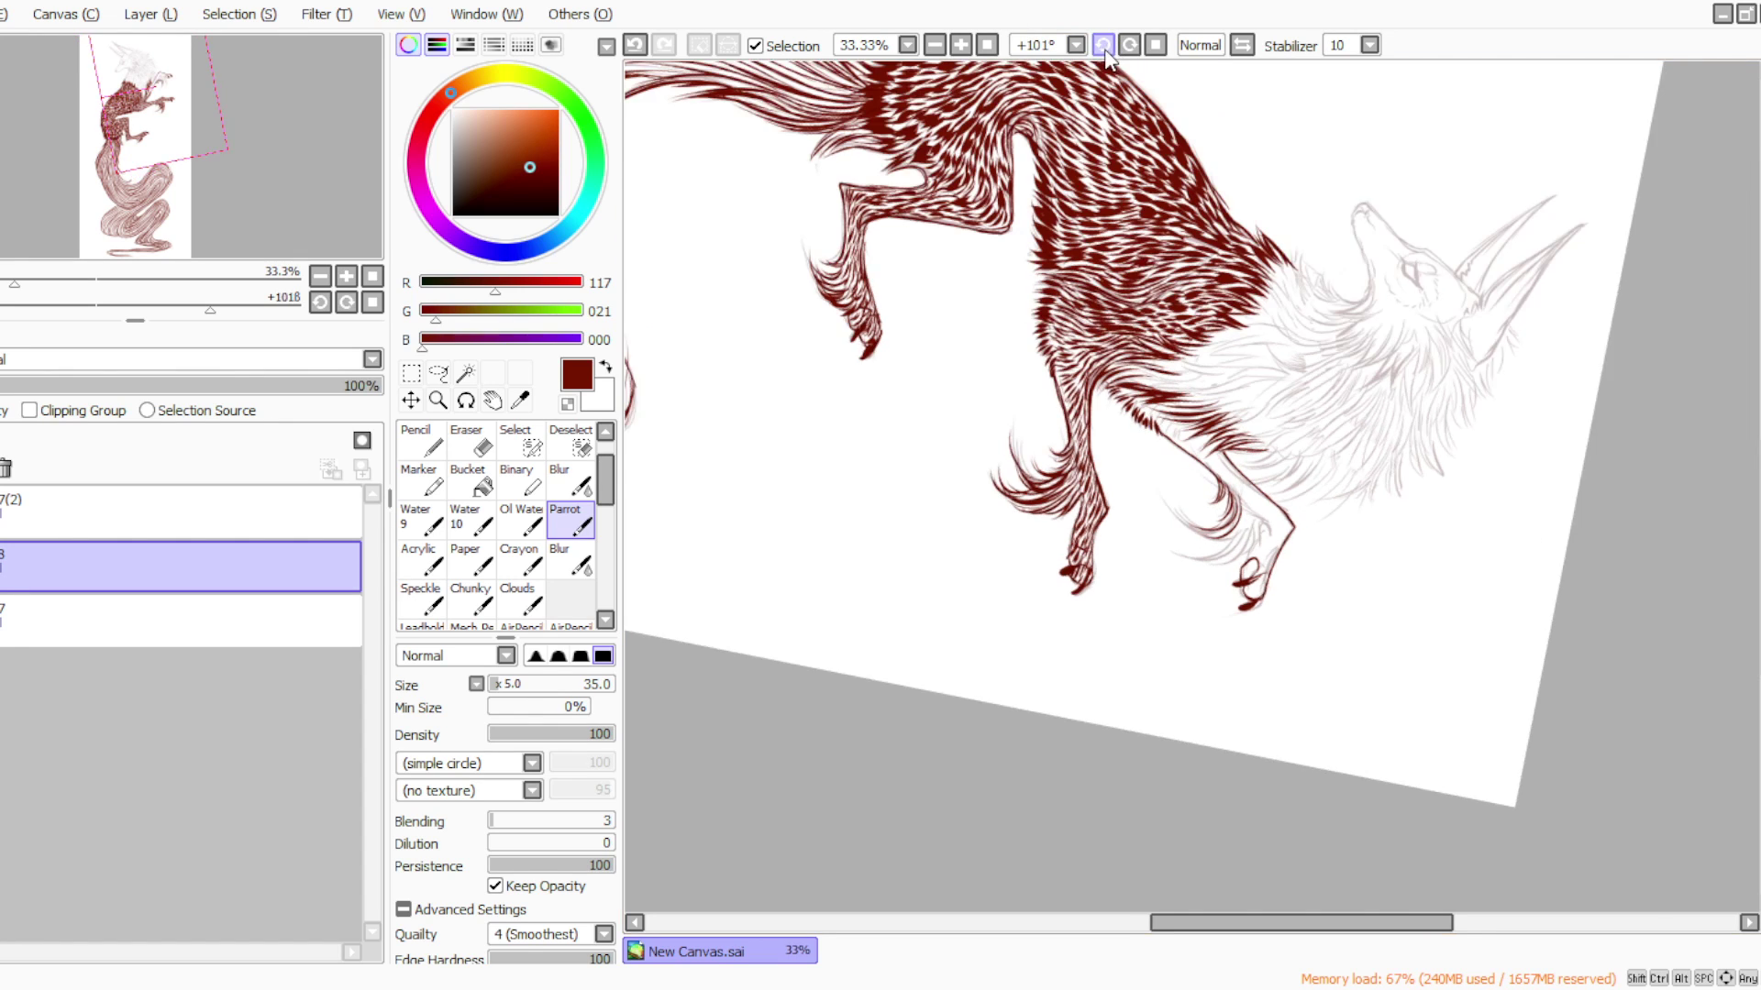
pyautogui.click(1104, 44)
pyautogui.click(1104, 44)
pyautogui.moveTo(1269, 515)
pyautogui.mouseDown()
pyautogui.moveTo(1247, 546)
pyautogui.moveTo(1267, 505)
pyautogui.moveTo(1231, 531)
pyautogui.moveTo(1272, 473)
pyautogui.moveTo(1275, 530)
pyautogui.mouseUp()
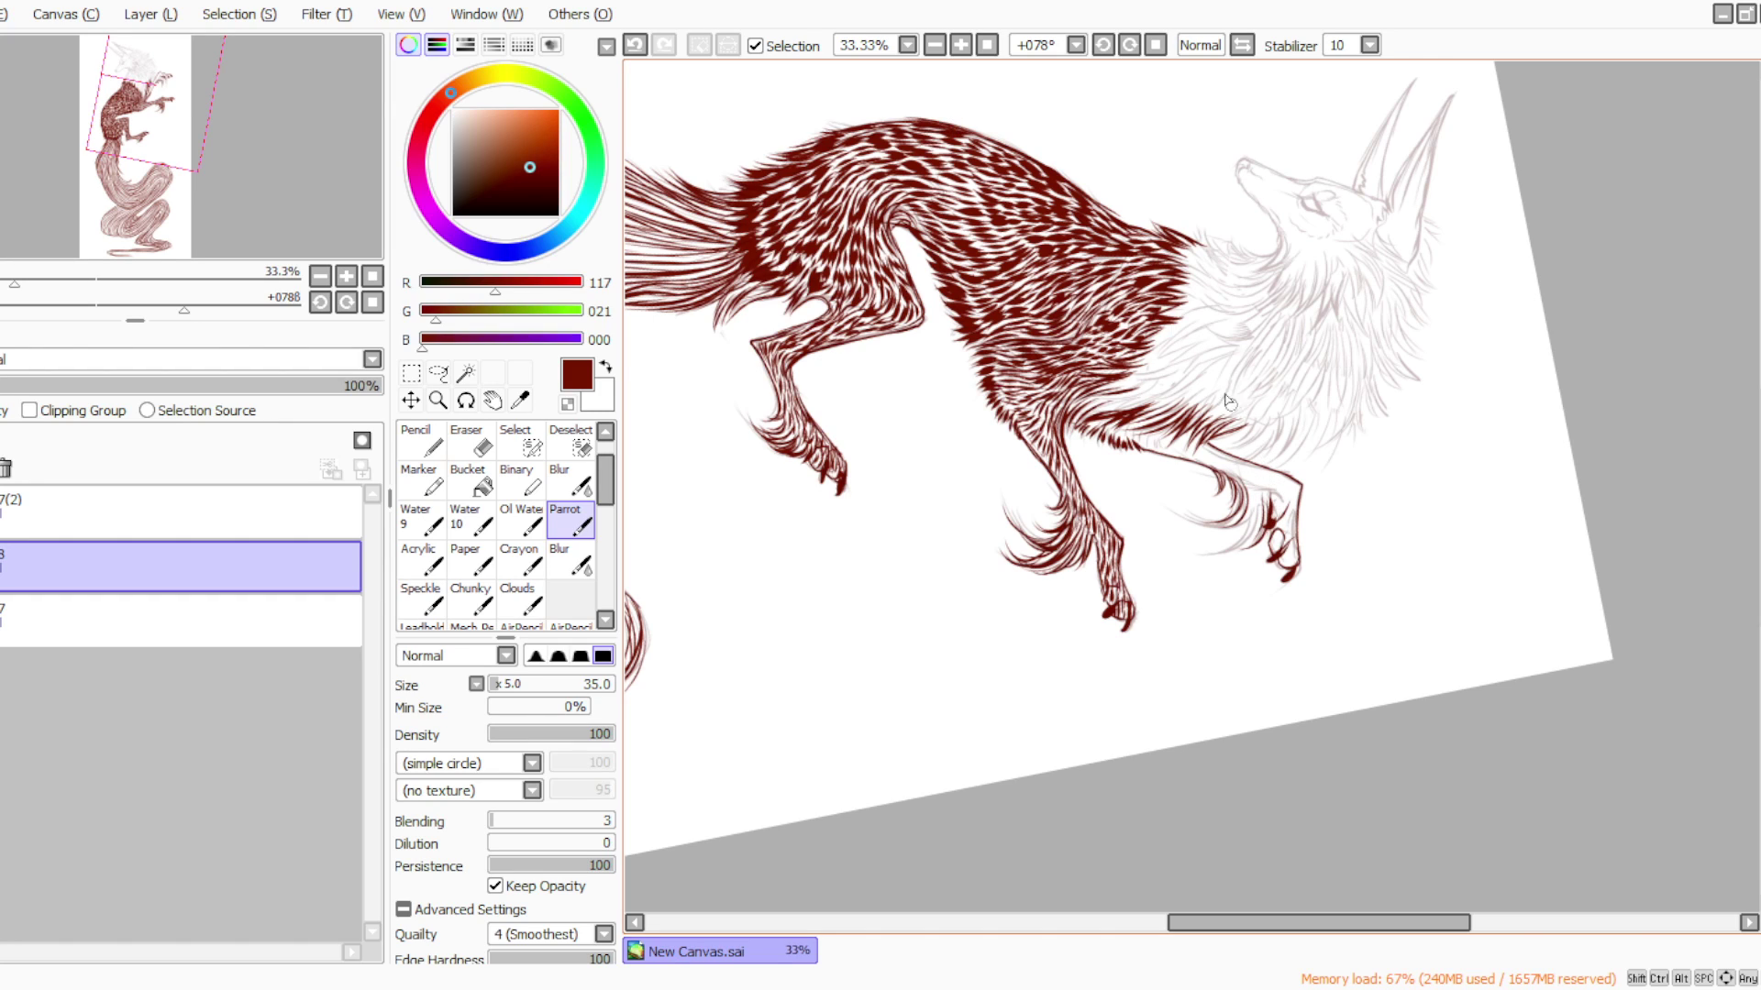
pyautogui.moveTo(1253, 486)
pyautogui.mouseDown()
pyautogui.moveTo(1234, 554)
pyautogui.moveTo(1248, 527)
pyautogui.moveTo(1209, 550)
pyautogui.moveTo(1197, 536)
pyautogui.moveTo(1197, 560)
pyautogui.mouseUp()
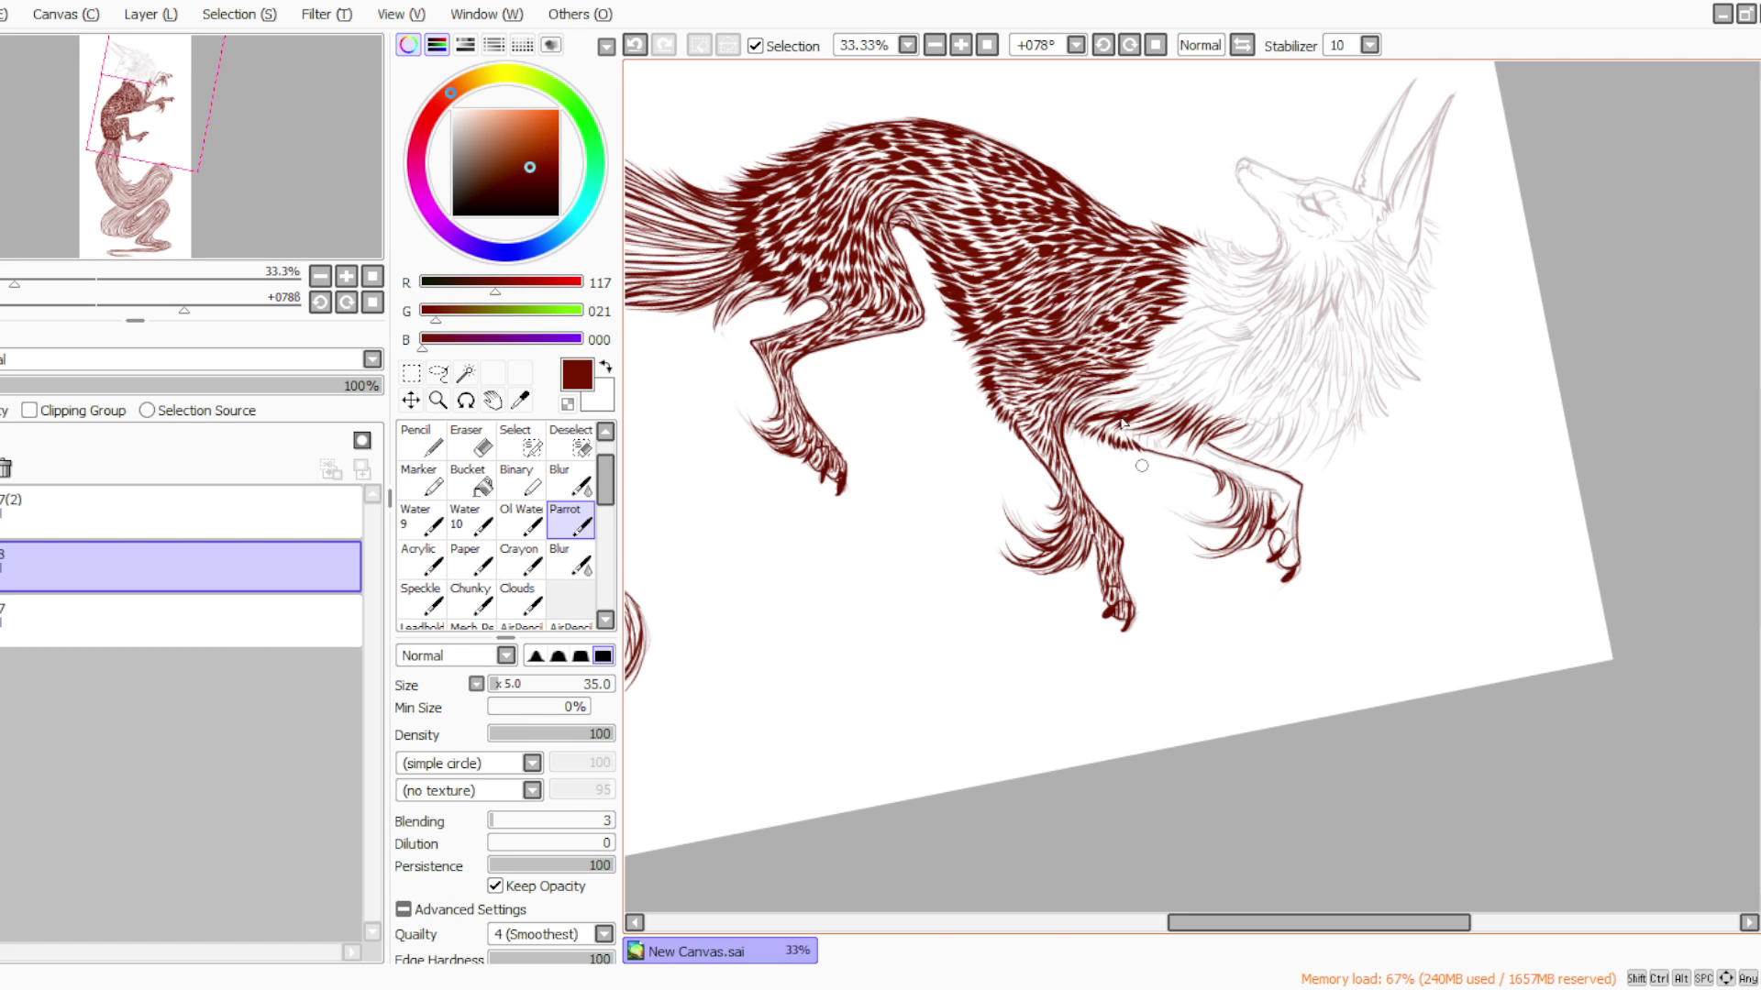
# Fill the farther foreleg and its paw with short fur strokes
pyautogui.click(1130, 45)
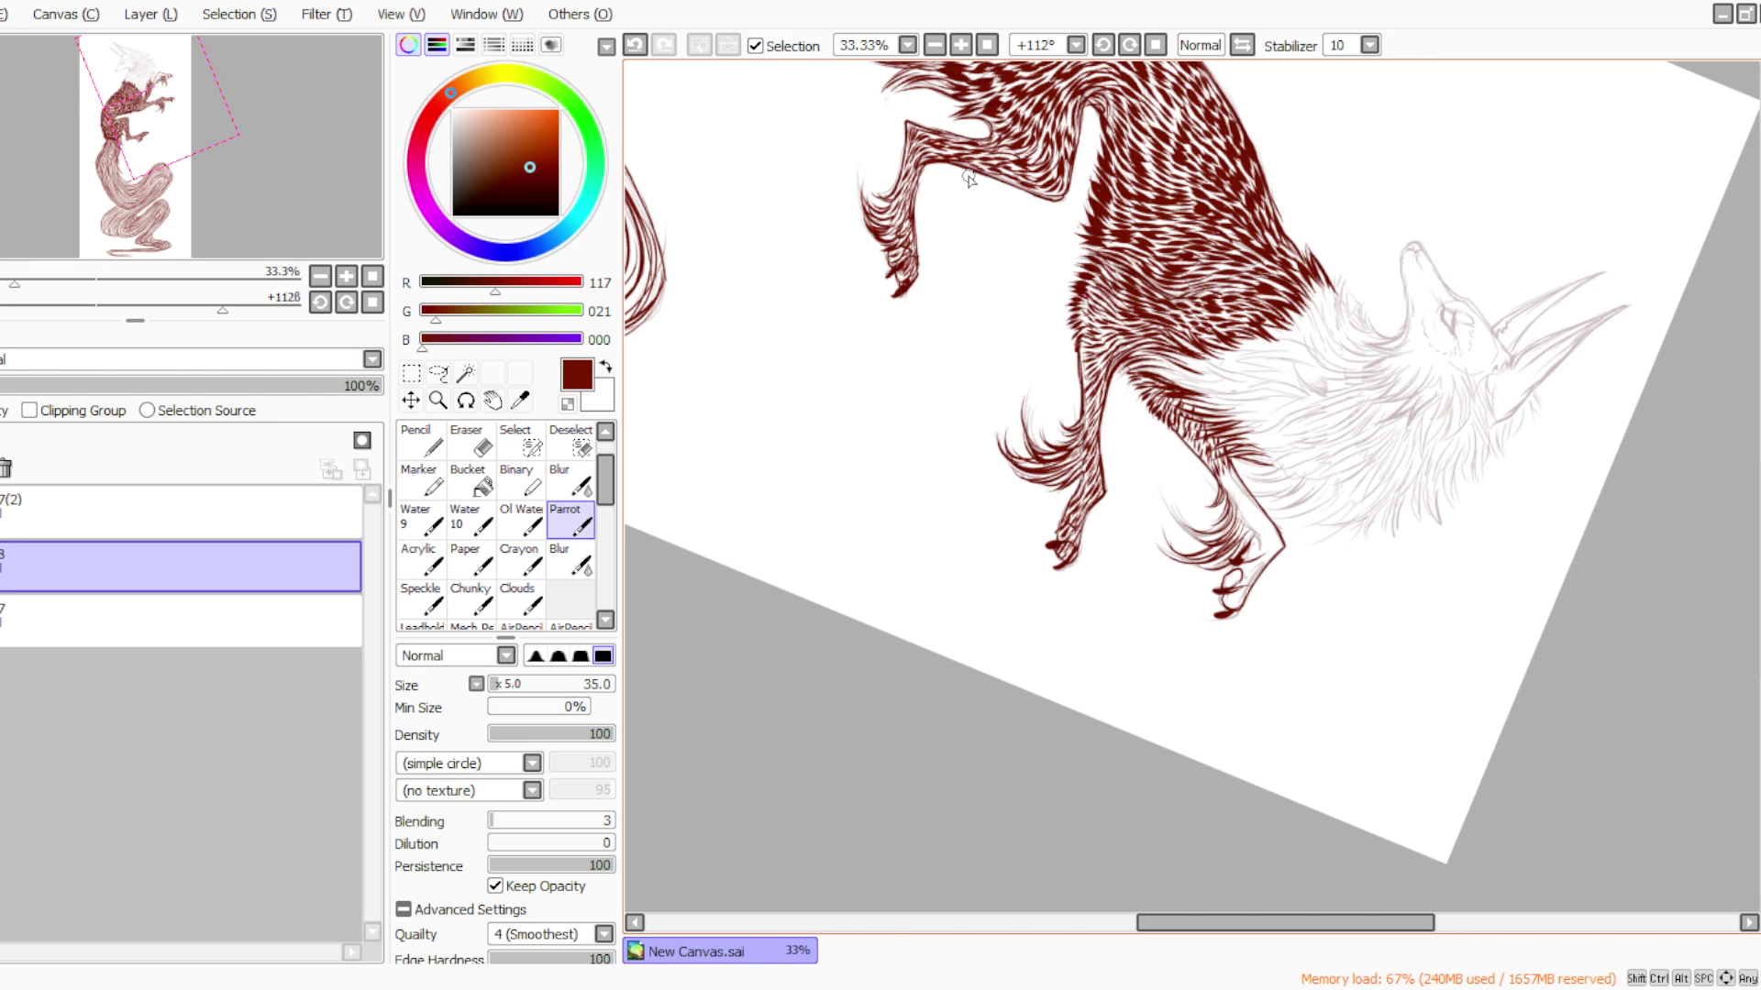
pyautogui.click(1103, 45)
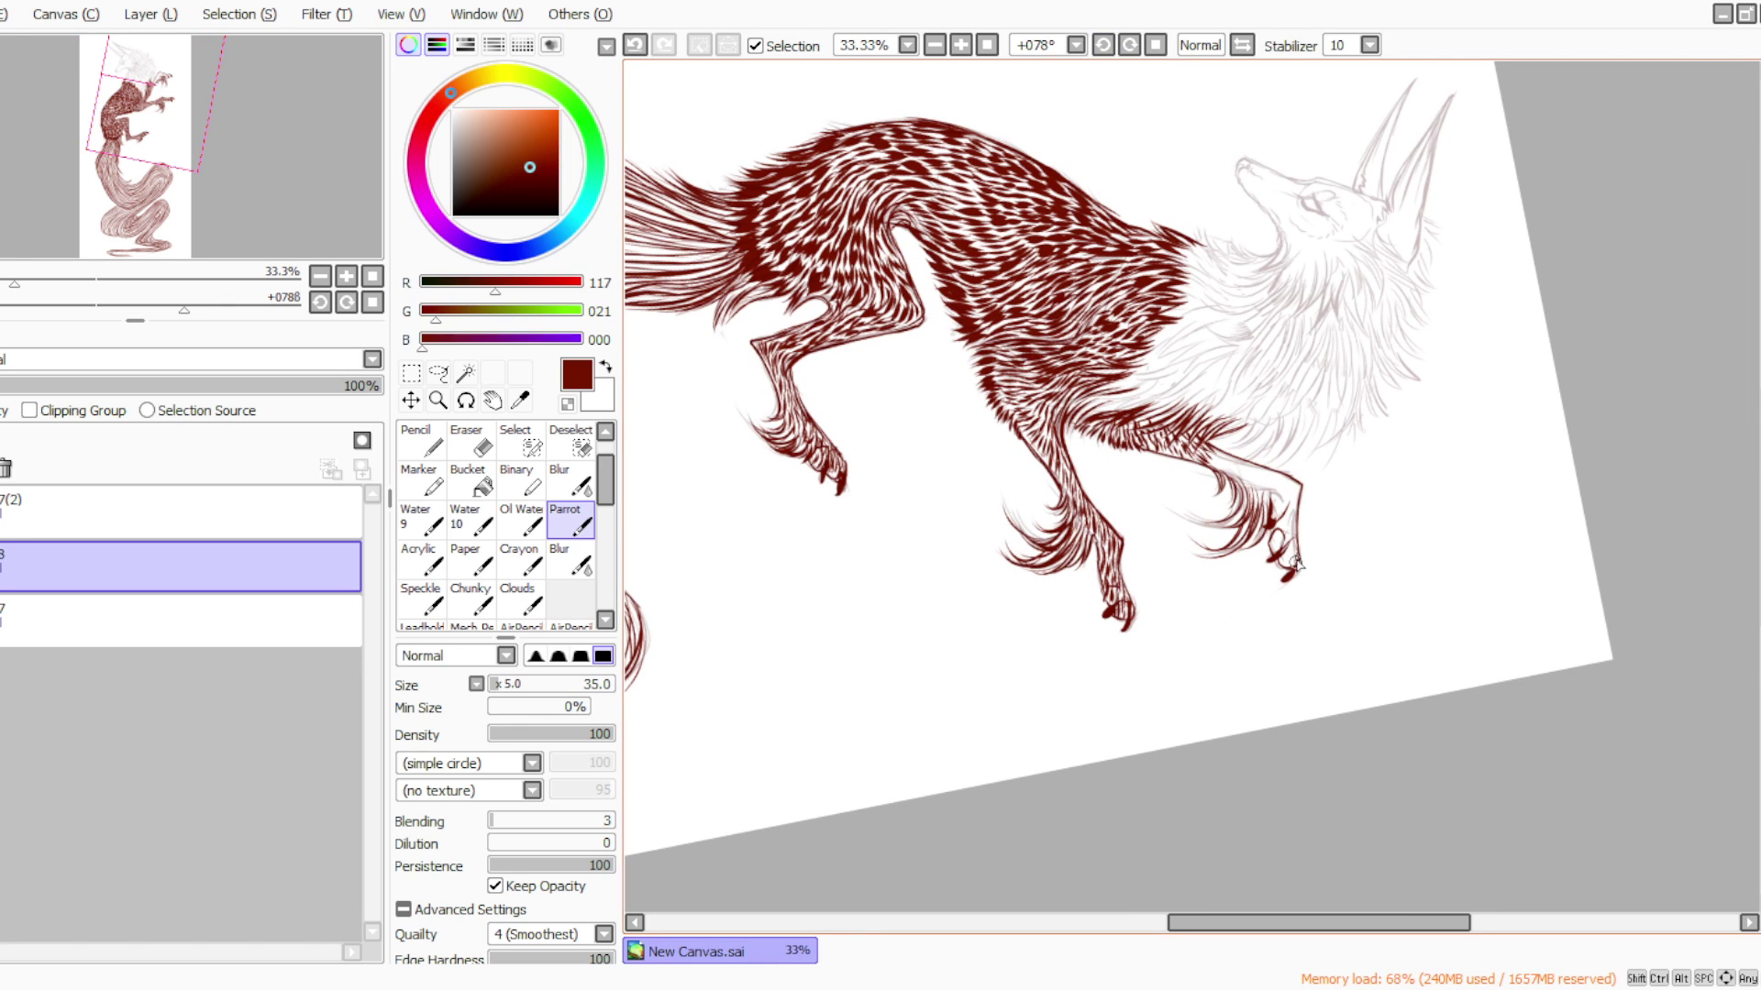
pyautogui.moveTo(1285, 570); pyautogui.dragTo(1282, 521)
pyautogui.click(1130, 45)
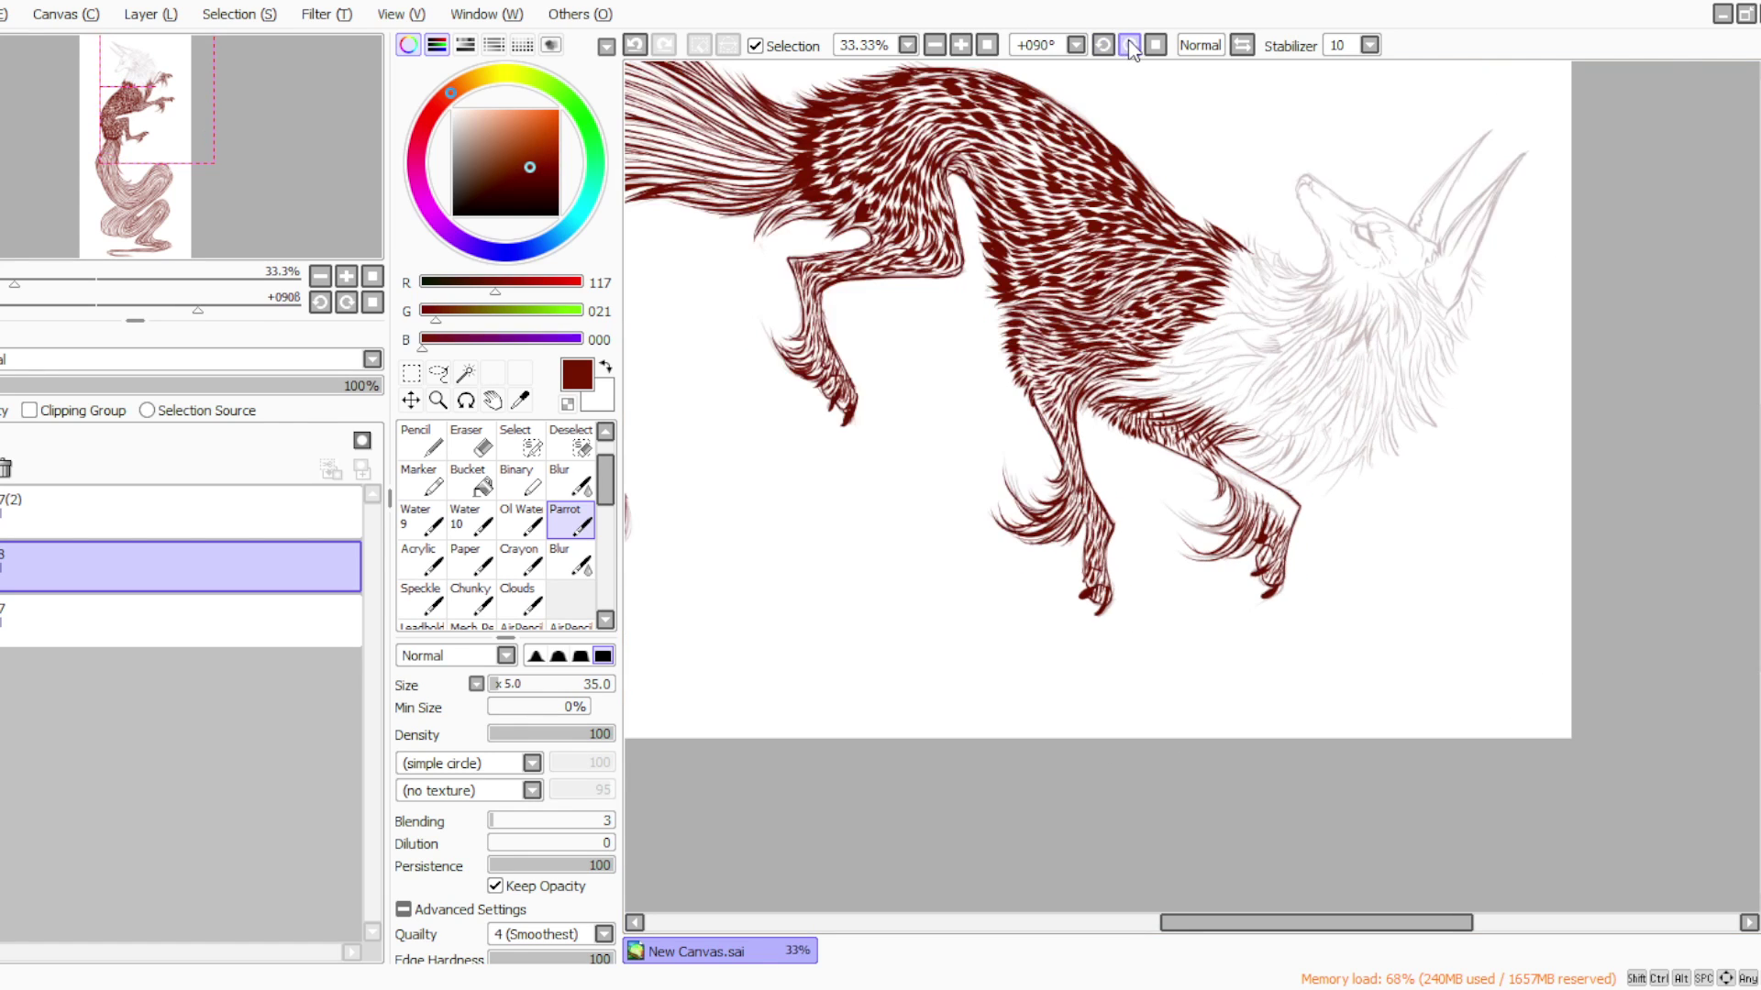
pyautogui.click(1129, 45)
pyautogui.click(1130, 45)
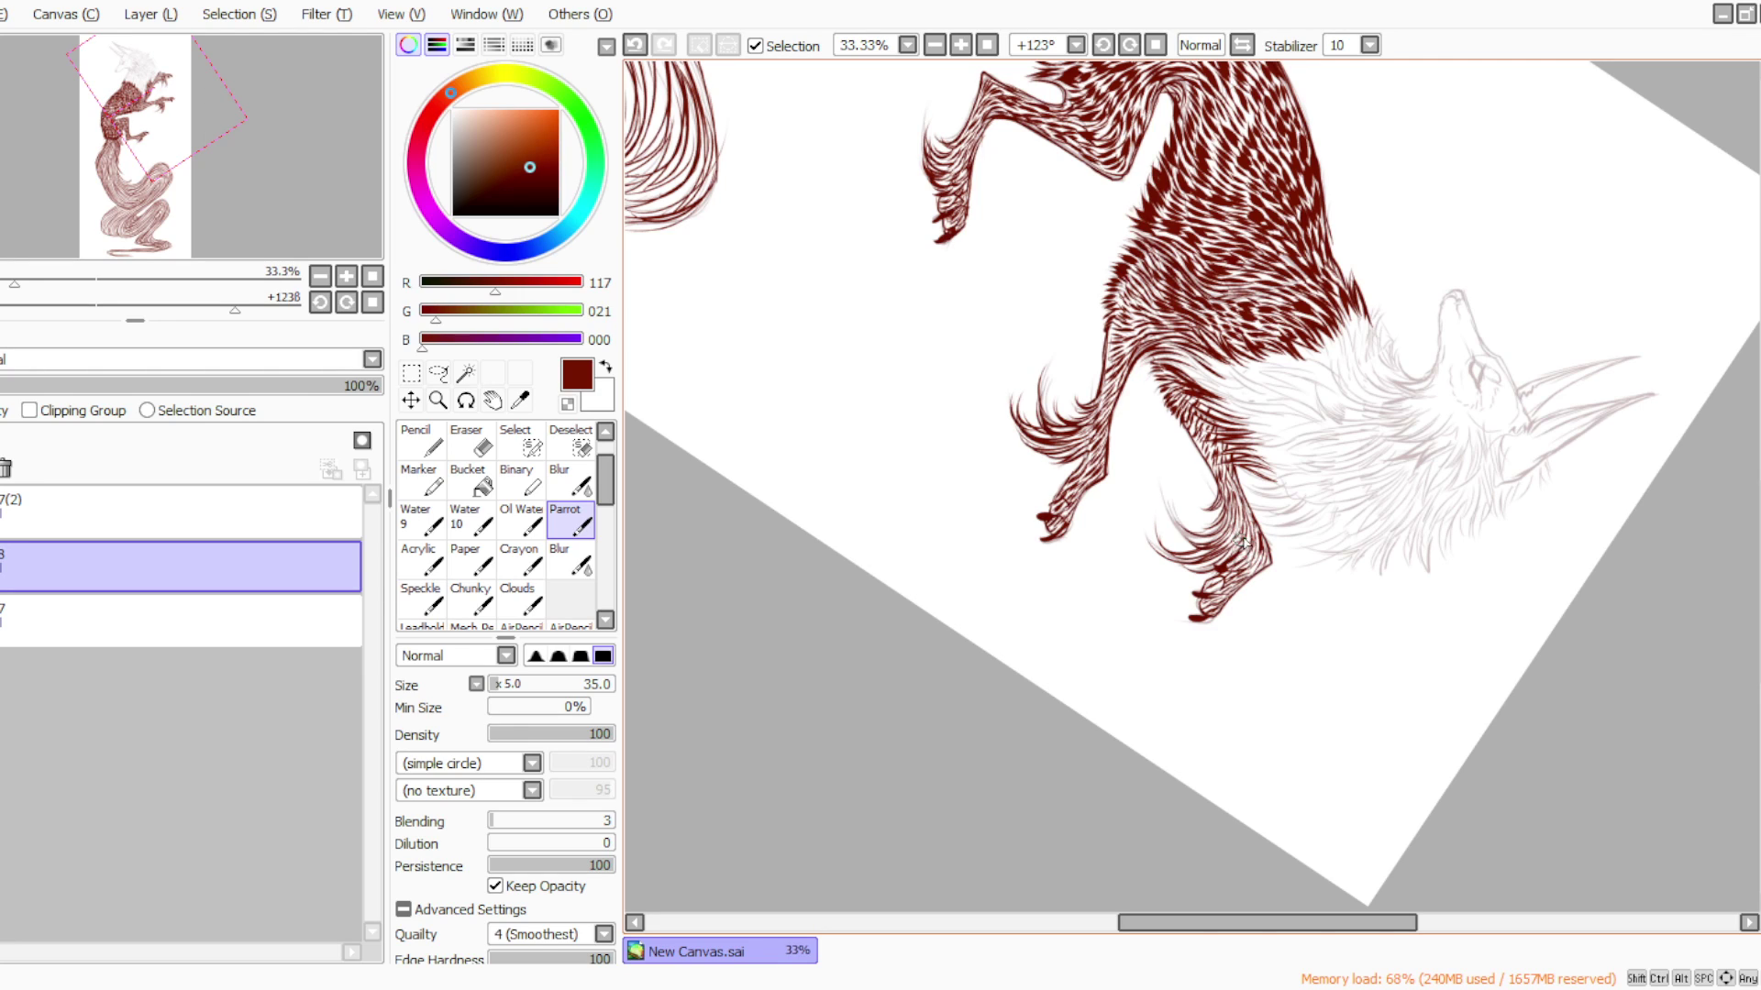
# Ink the outline of the nearer ear from tip to base, with small tufts and inner lines along its front edge
pyautogui.click(1154, 46)
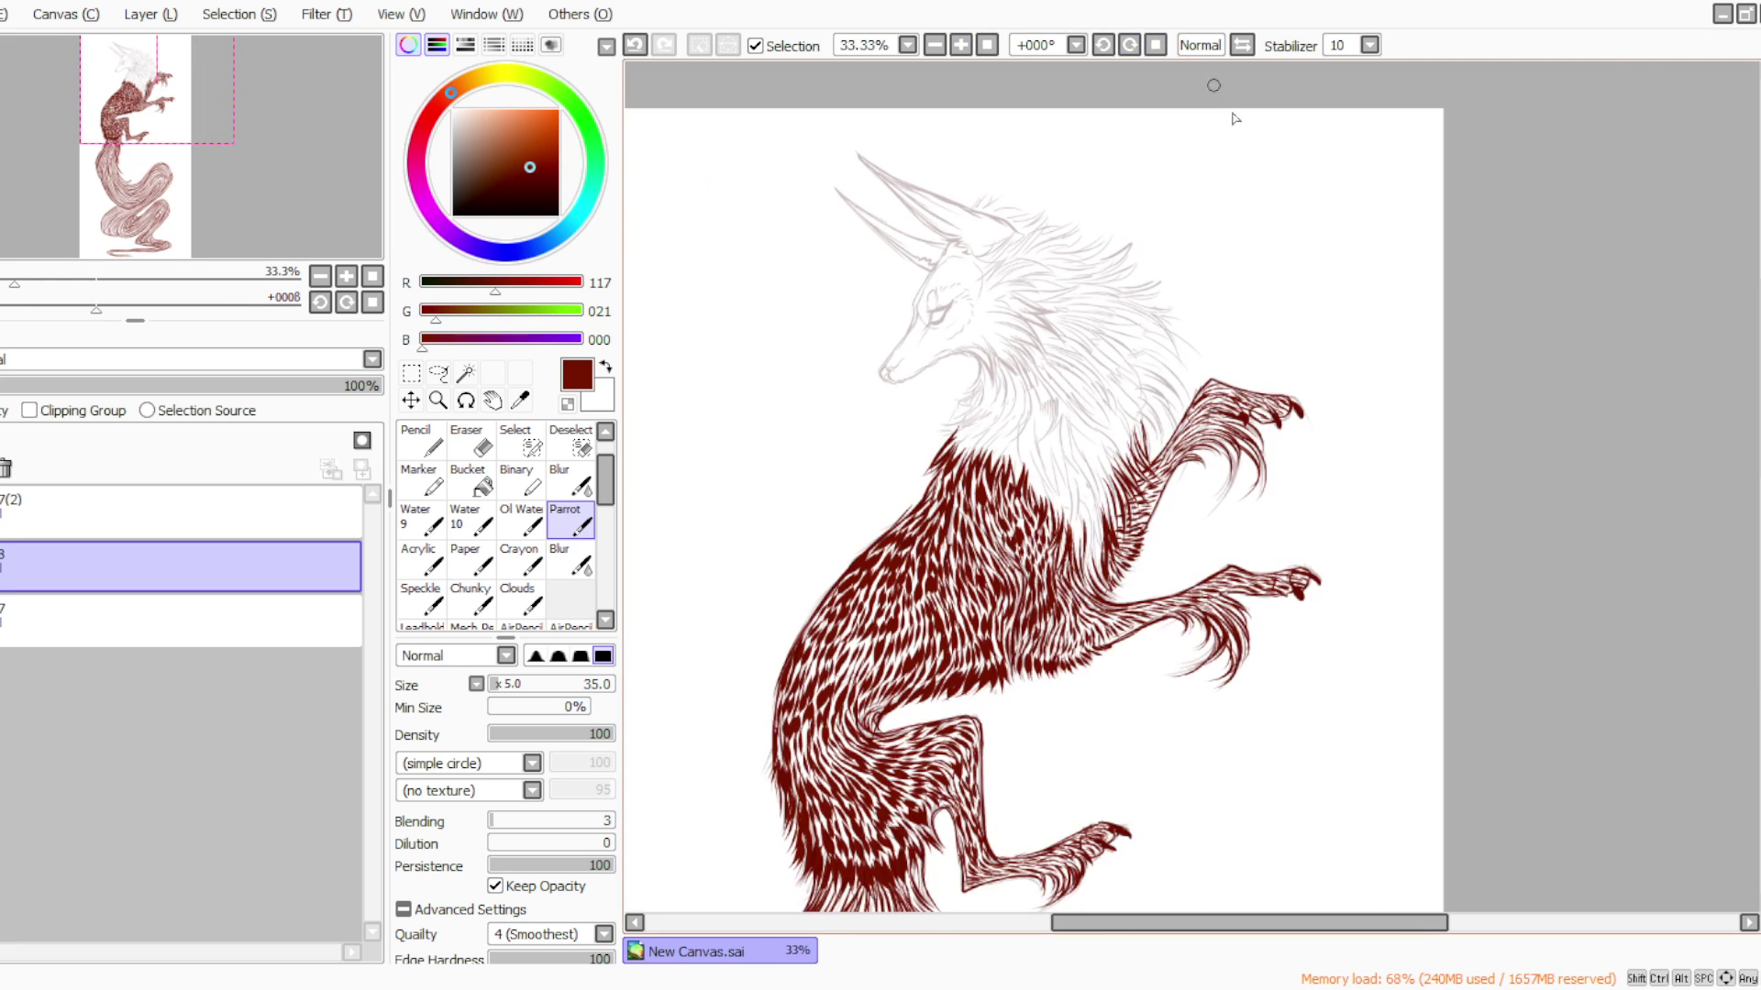
pyautogui.click(987, 45)
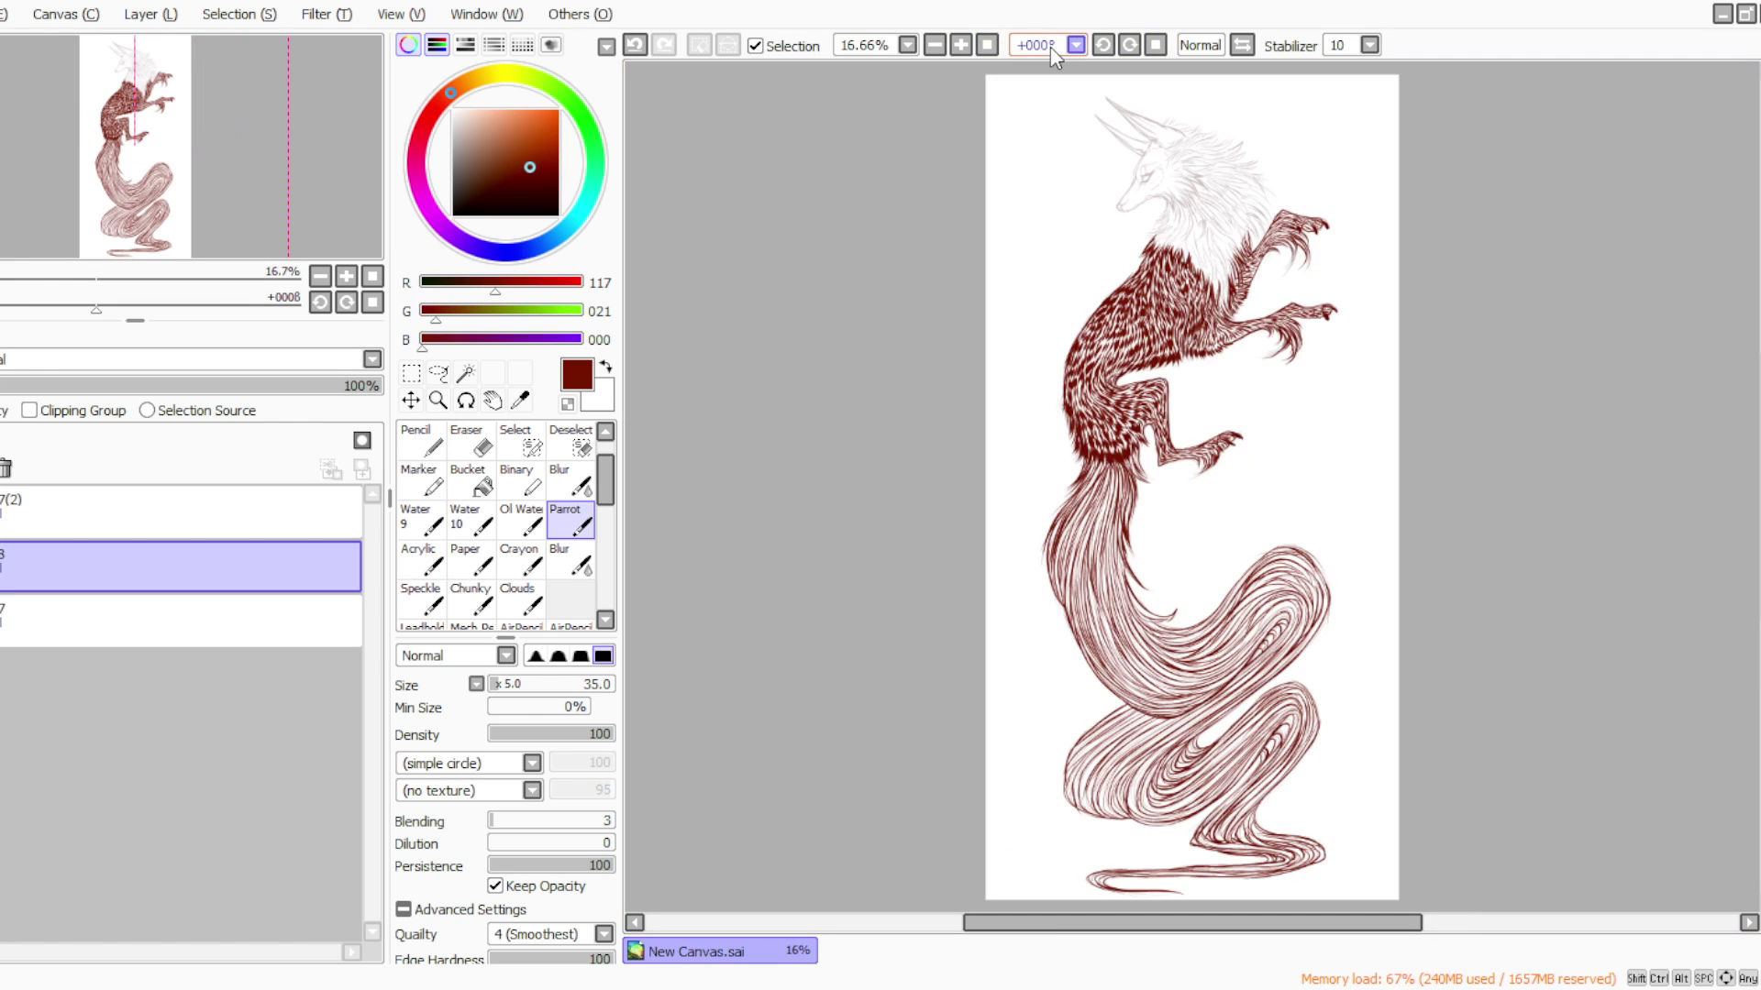
pyautogui.click(960, 45)
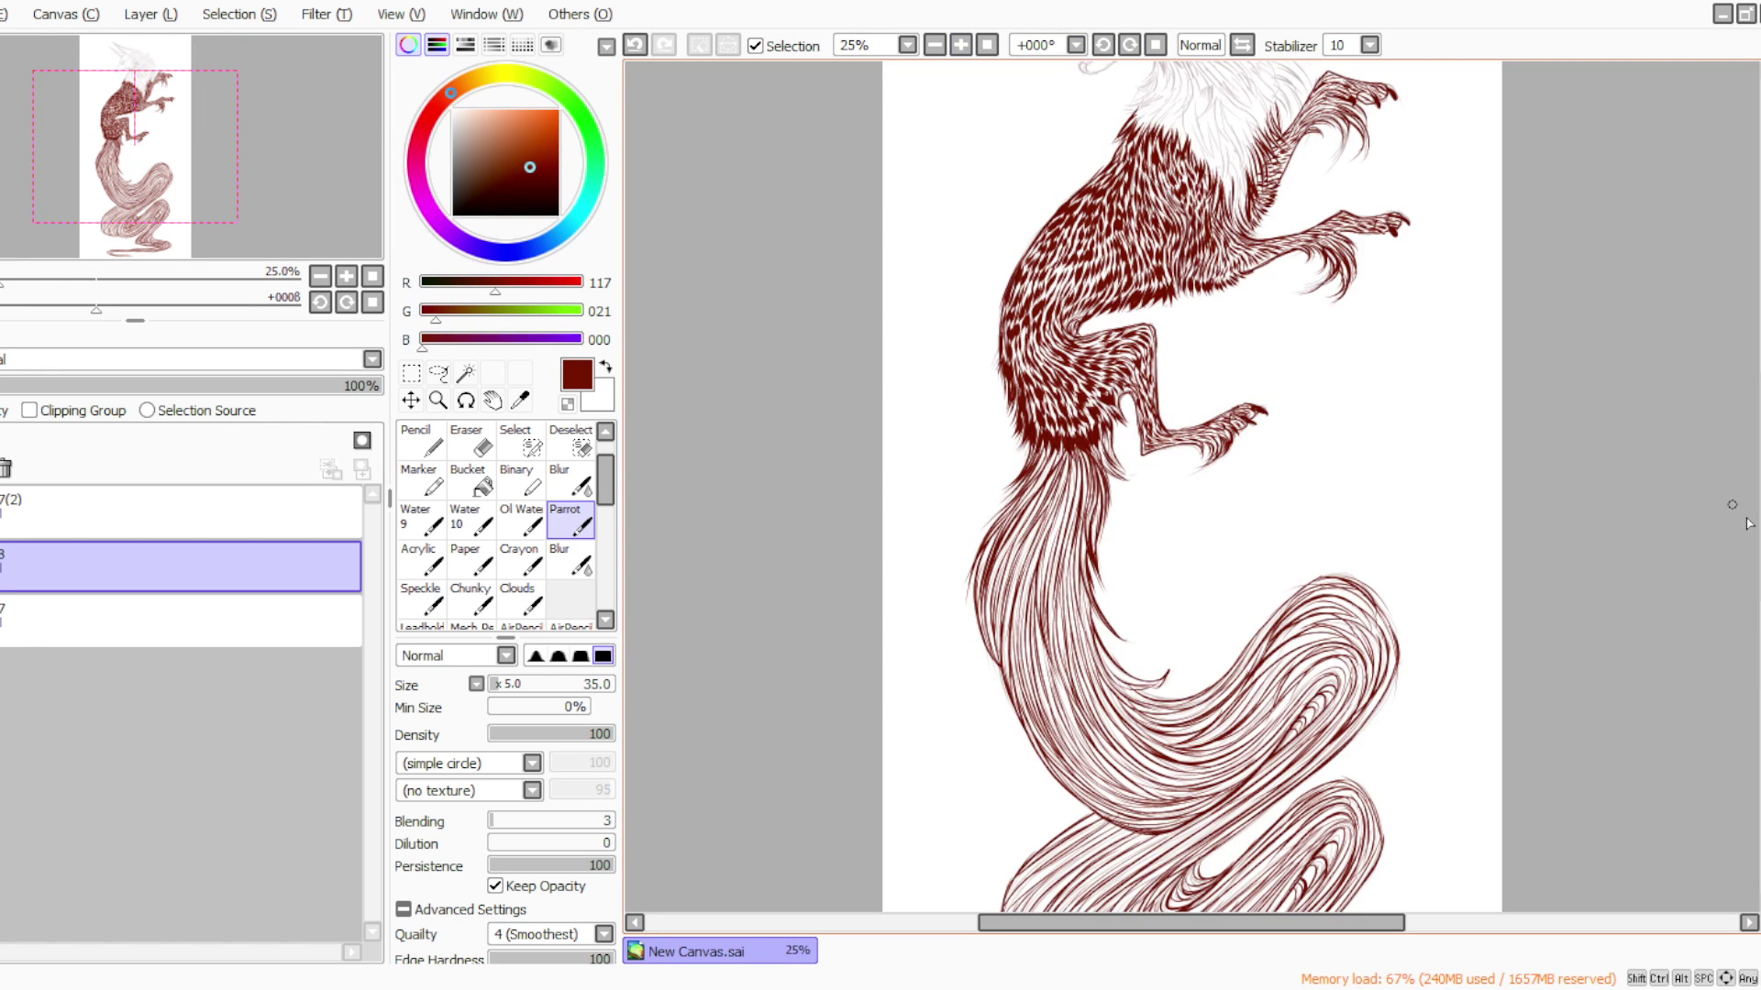
pyautogui.moveTo(1756, 501); pyautogui.dragTo(1756, 402)
pyautogui.scroll(2, 1737, 502)
pyautogui.click(960, 45)
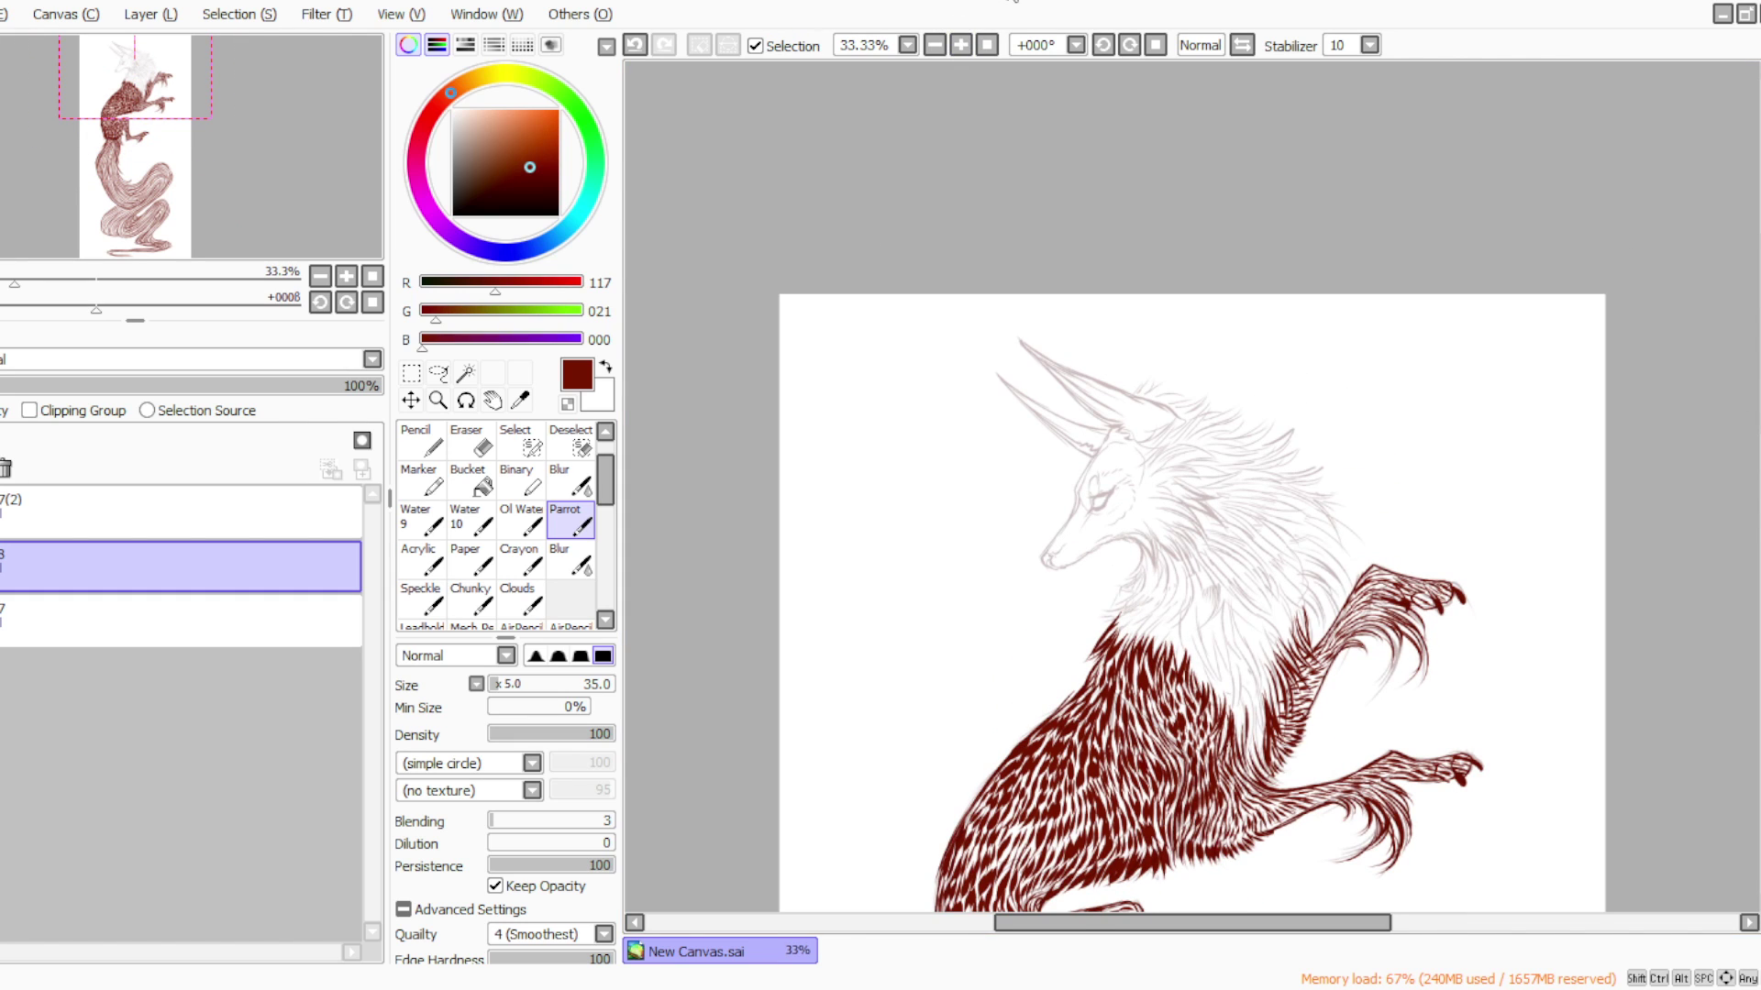
pyautogui.click(1130, 45)
pyautogui.click(1134, 47)
pyautogui.moveTo(1134, 274); pyautogui.dragTo(1217, 424)
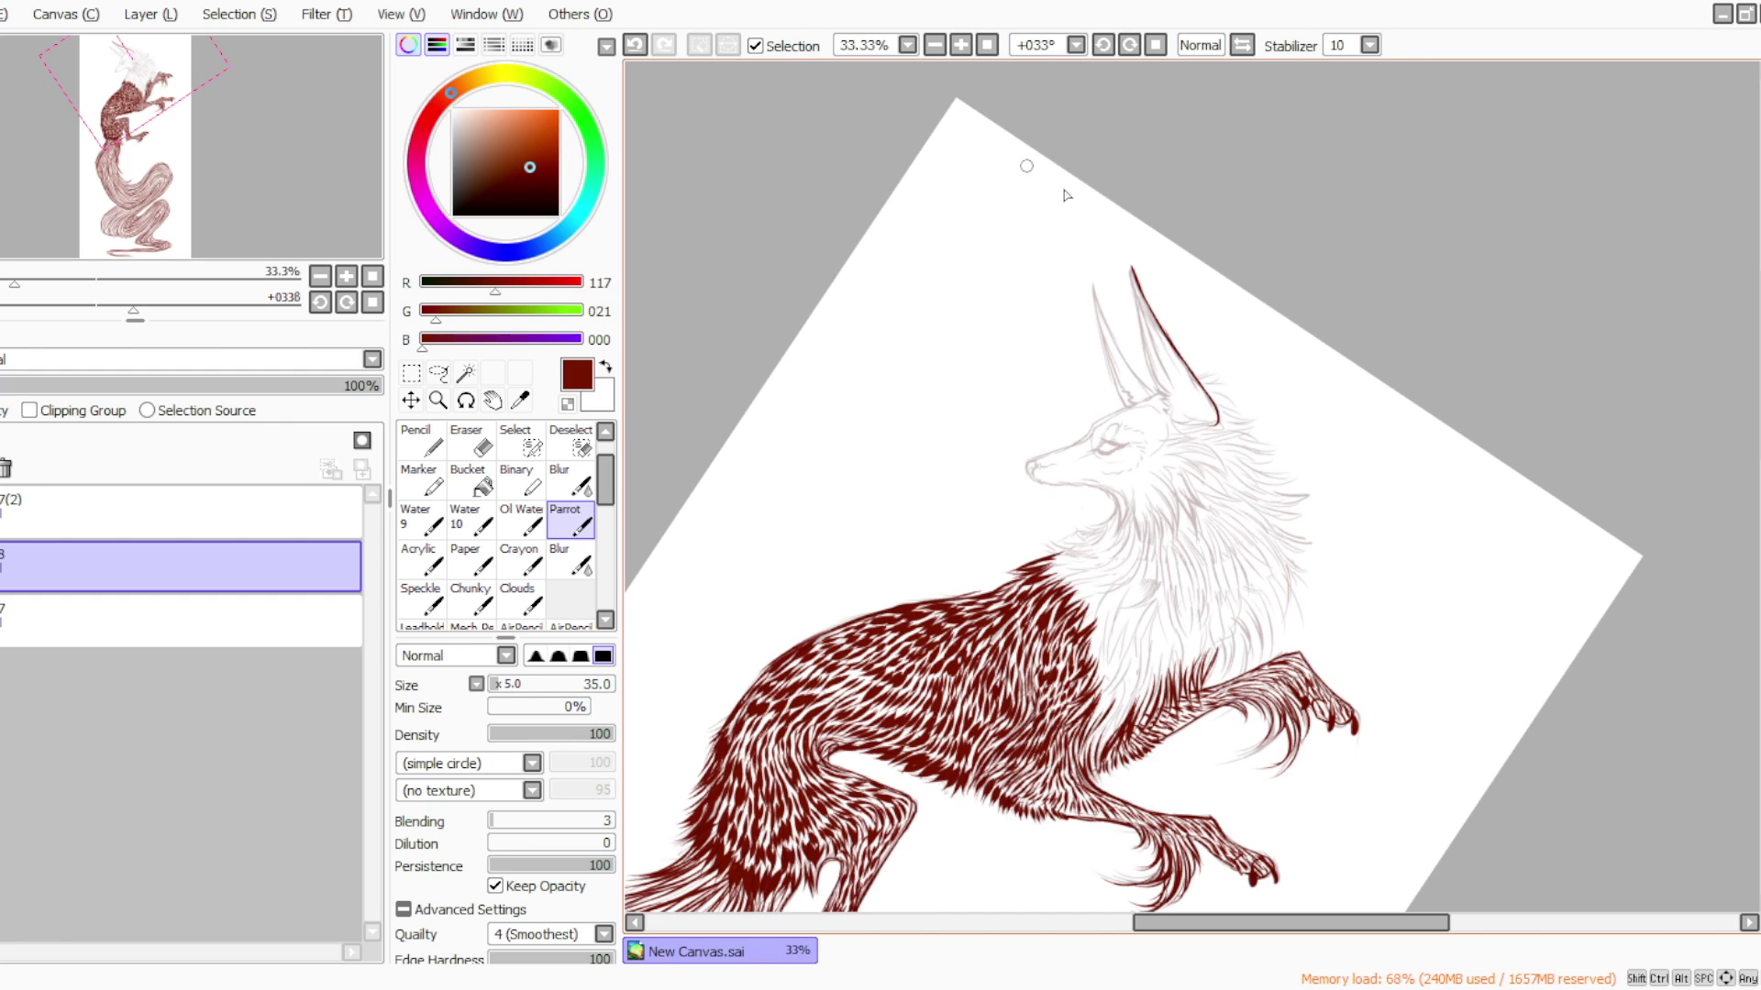
pyautogui.moveTo(1131, 266); pyautogui.dragTo(1172, 397)
pyautogui.moveTo(1181, 428); pyautogui.dragTo(1220, 423)
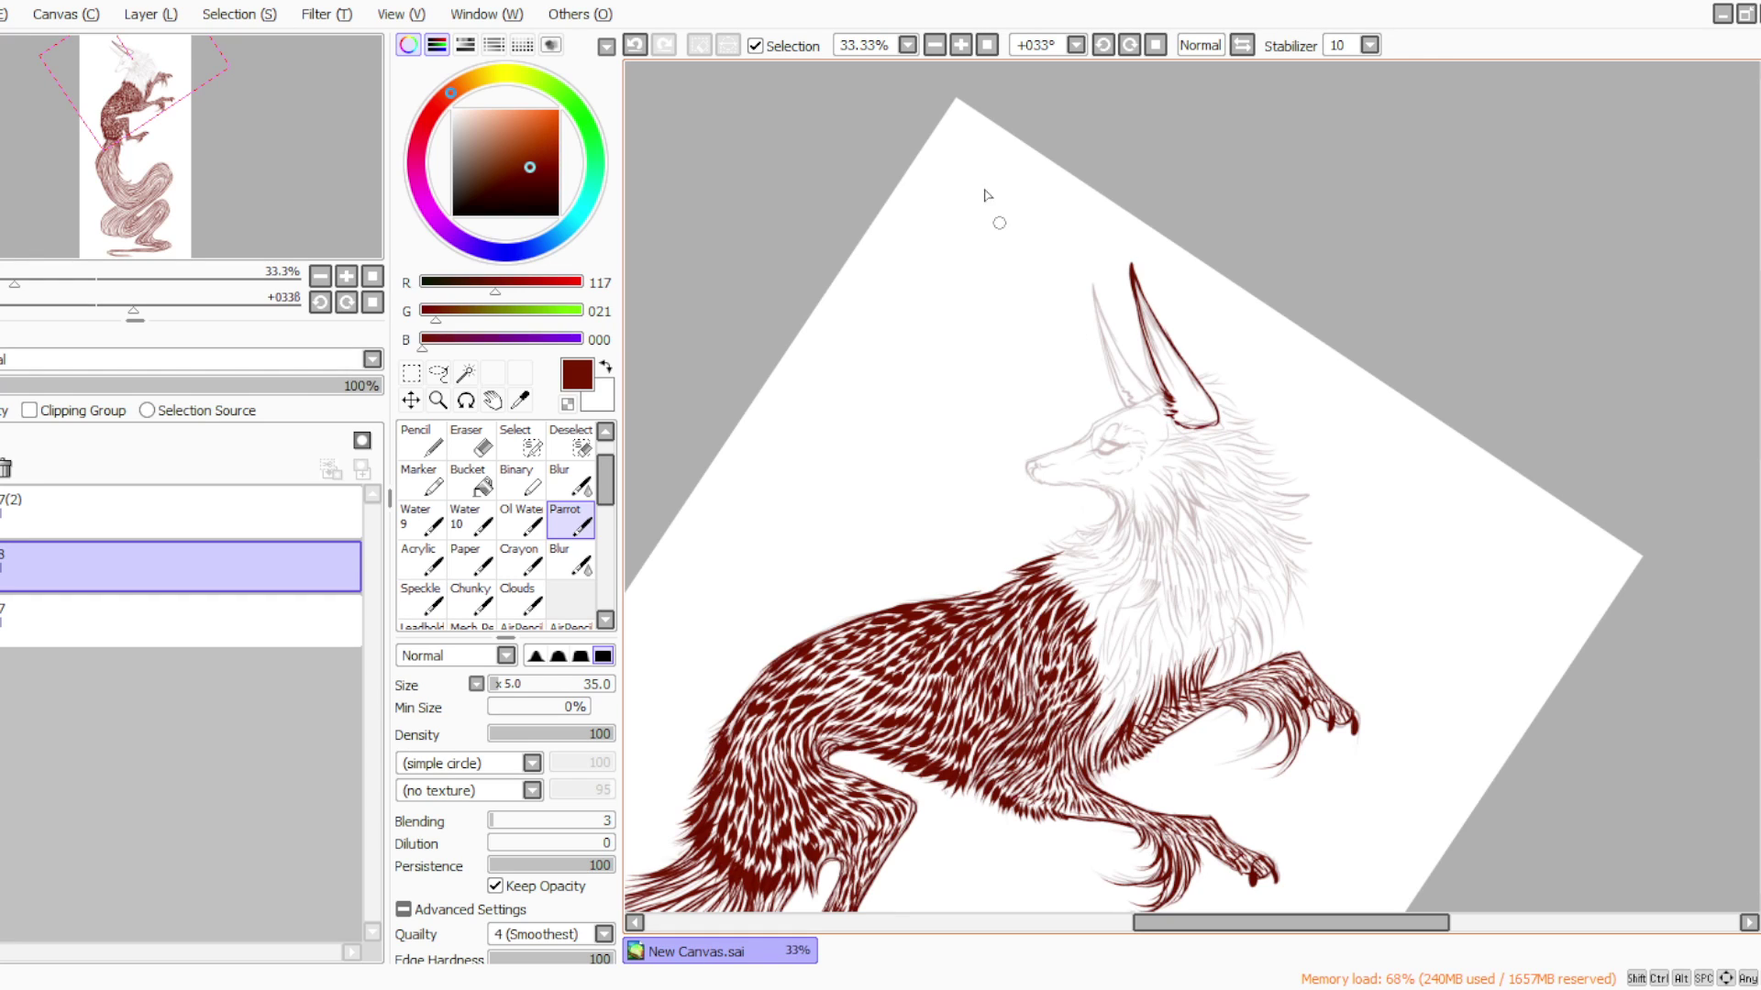
pyautogui.moveTo(1131, 286); pyautogui.dragTo(1162, 402)
pyautogui.moveTo(1137, 334); pyautogui.dragTo(1161, 397)
# Ink the forehead line from the nearer ear's base down toward the muzzle, undoing the last stroke
pyautogui.press('Delete')
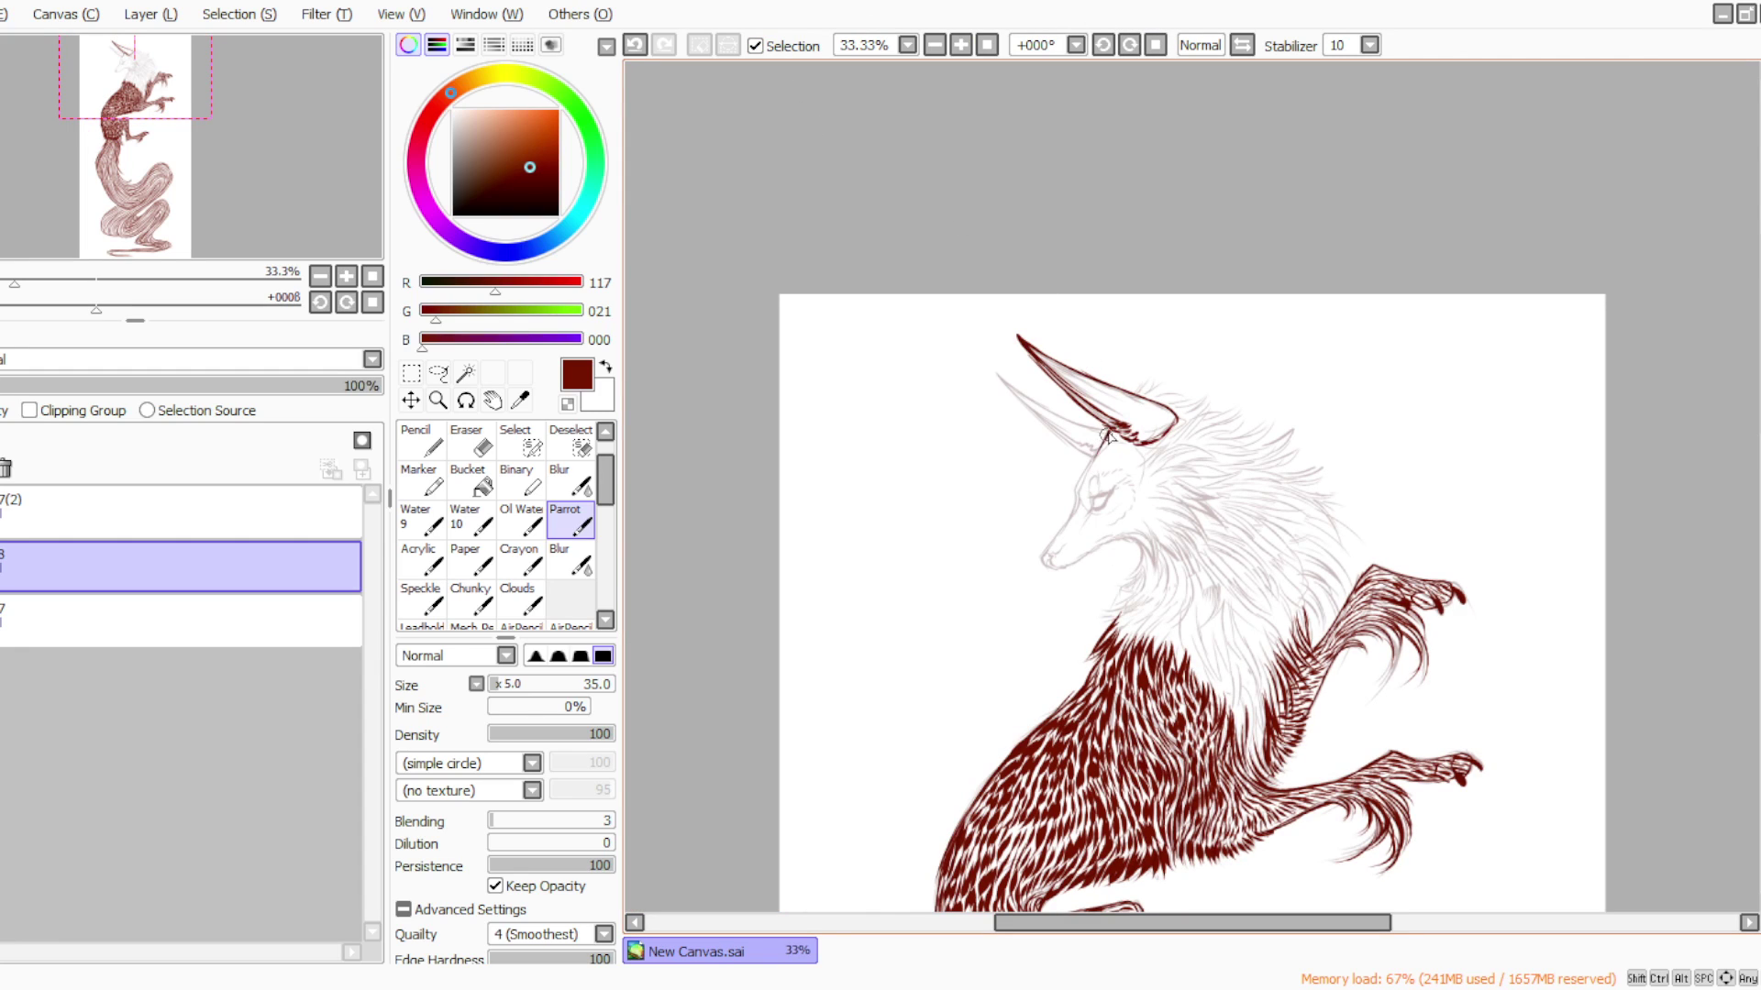
pyautogui.moveTo(1097, 452); pyautogui.dragTo(1072, 512)
pyautogui.click(634, 44)
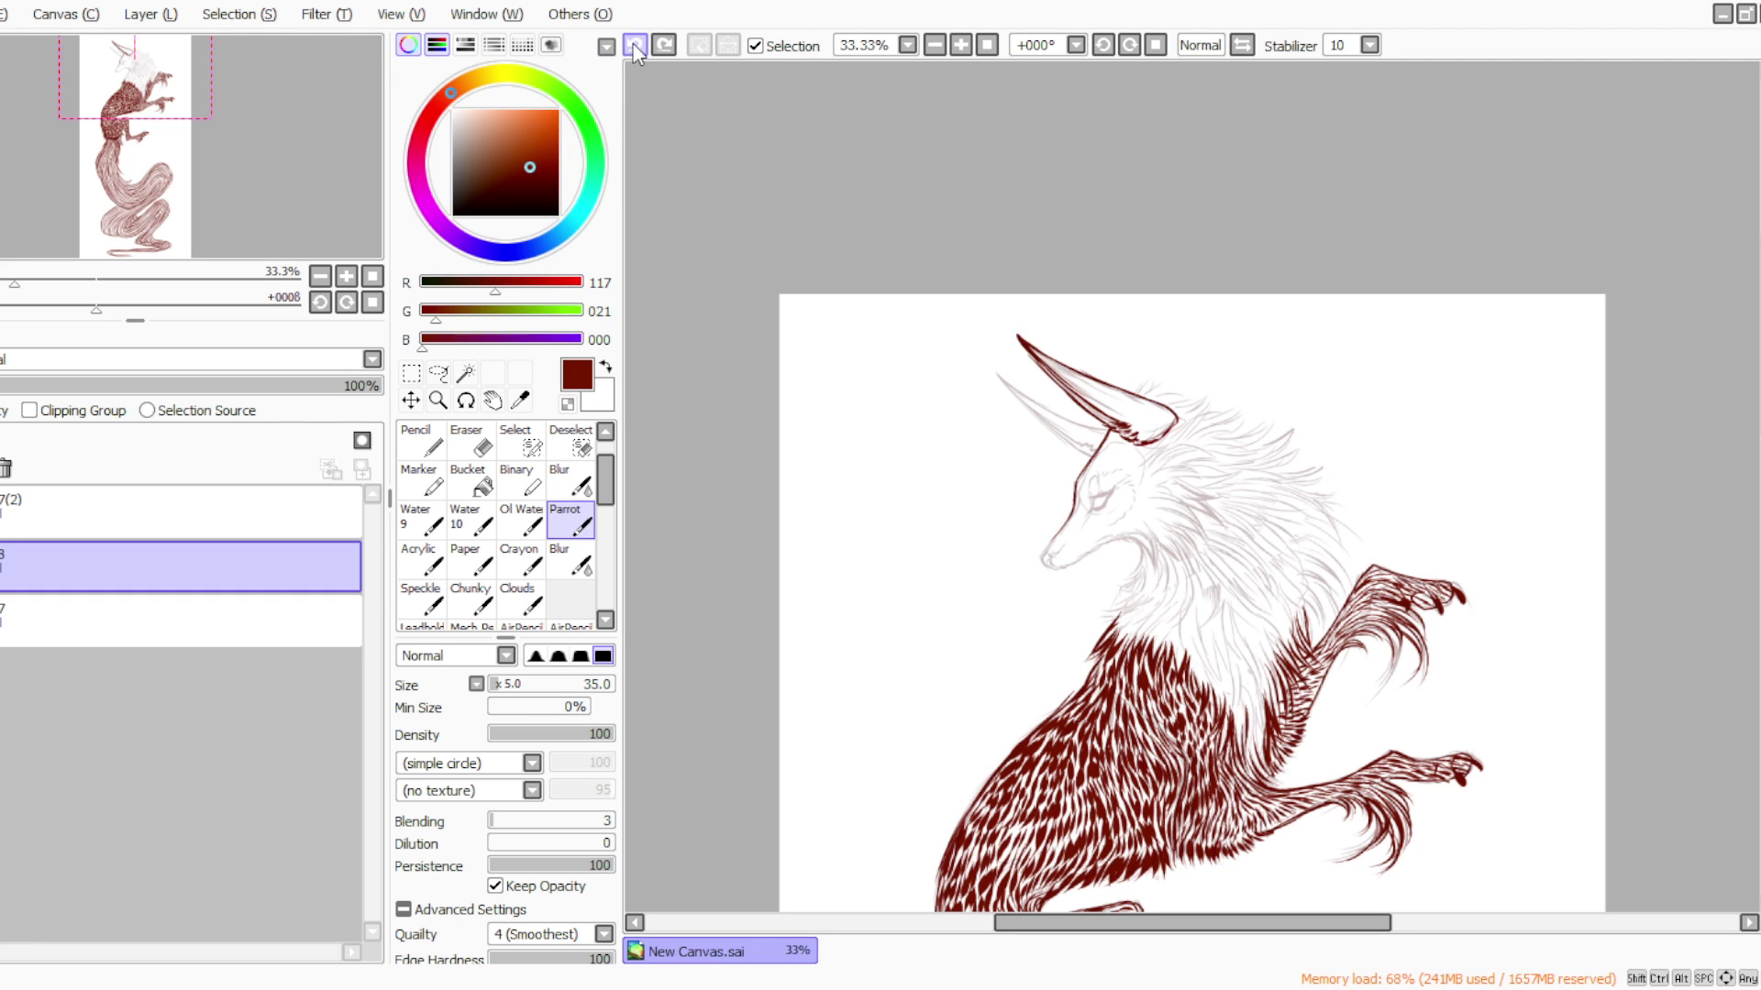
# Ink both edges of the farther ear from its tip down to the forehead, with an inner line
pyautogui.click(1130, 45)
pyautogui.click(1130, 45)
pyautogui.click(1130, 45)
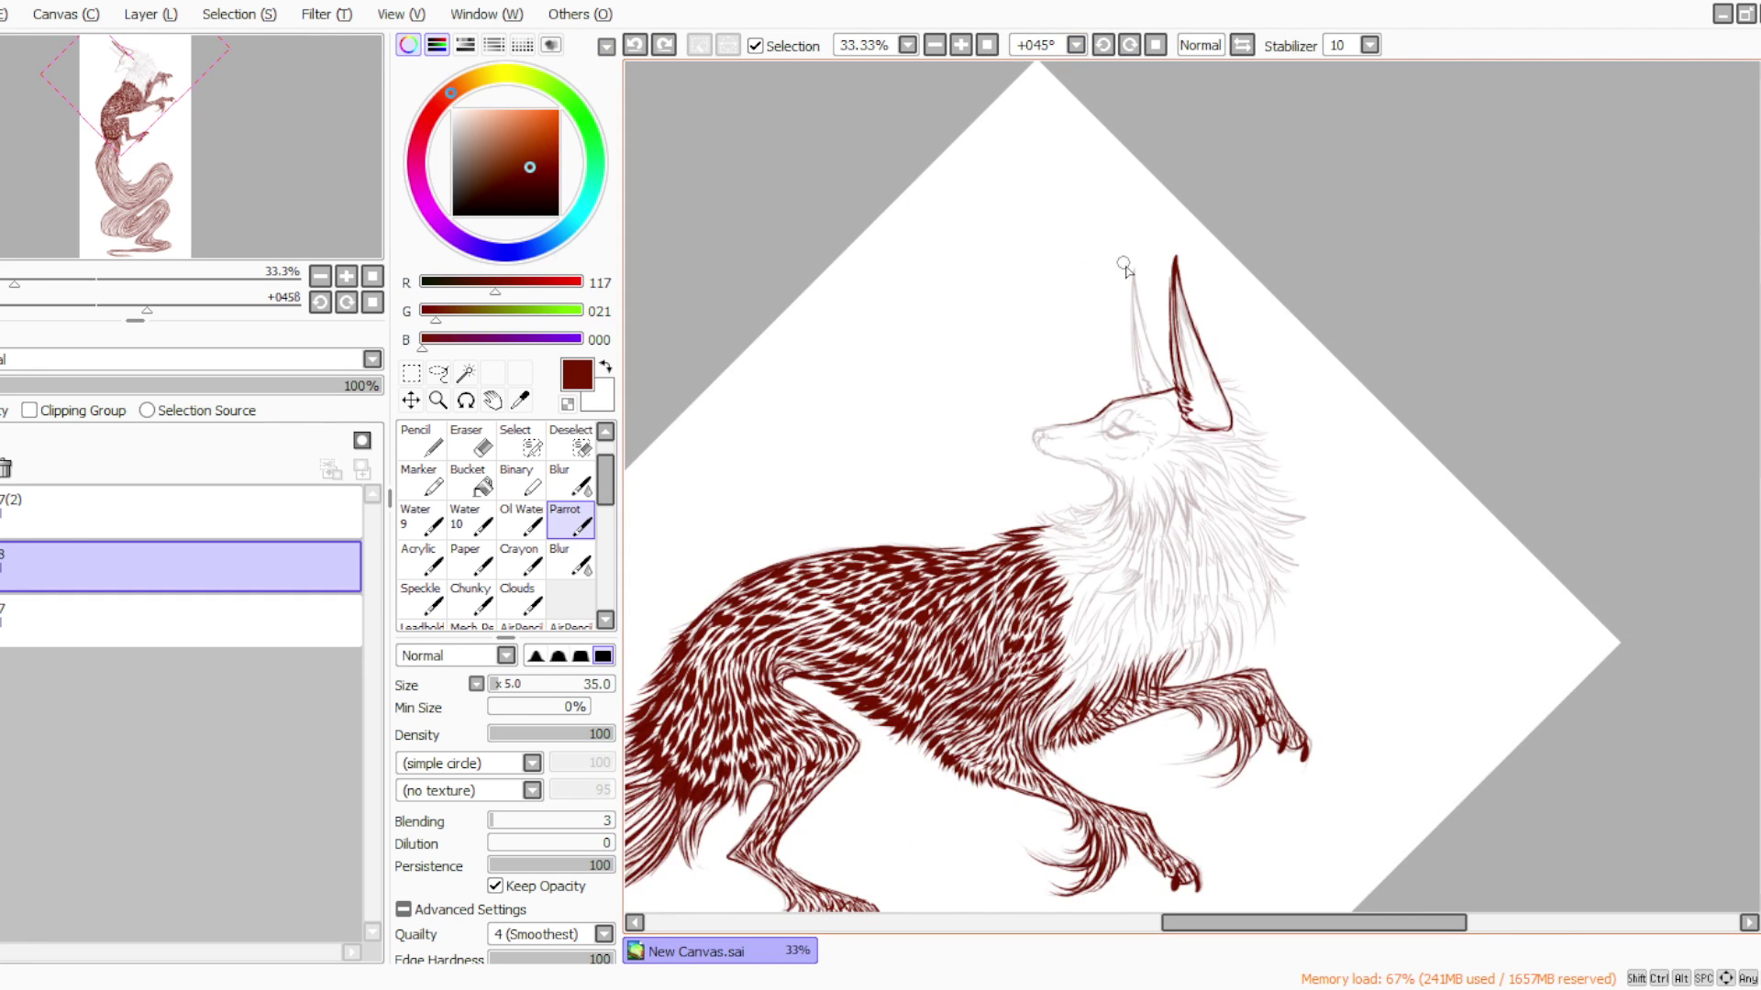
pyautogui.moveTo(1135, 269); pyautogui.dragTo(1143, 376)
pyautogui.moveTo(1135, 268); pyautogui.dragTo(1176, 389)
pyautogui.moveTo(1133, 280); pyautogui.dragTo(1140, 397)
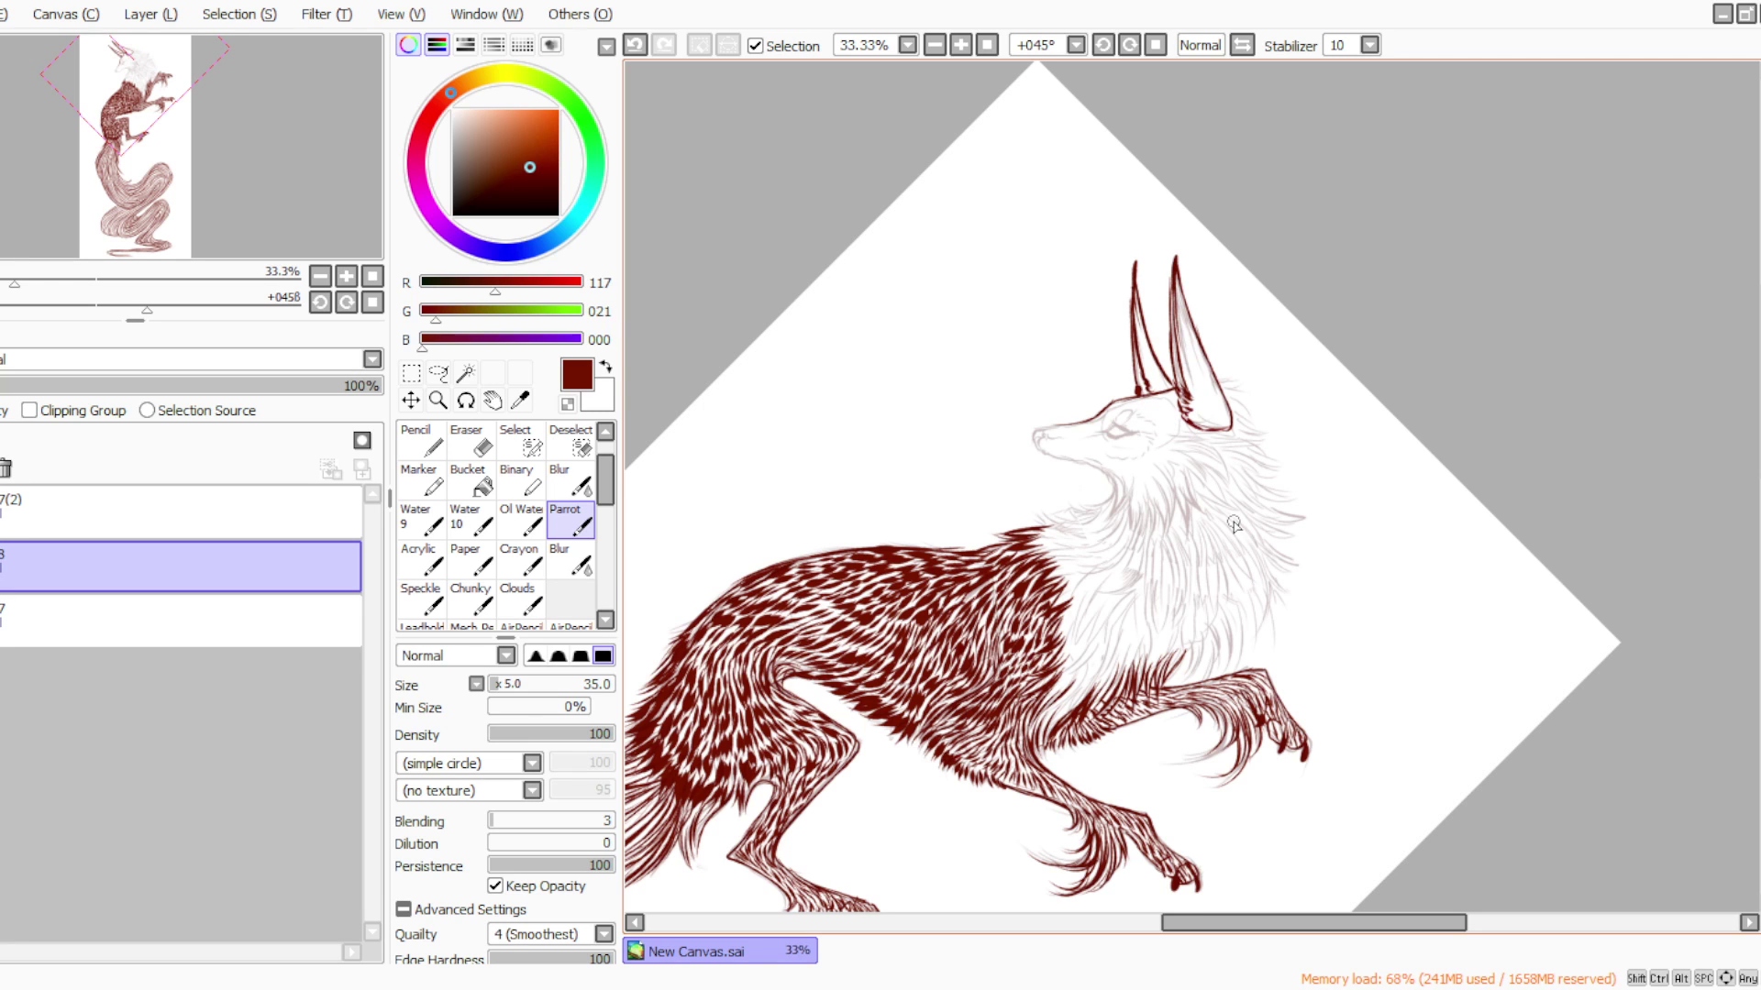
# Ink the first curved tufts of cheek fur below the nearer ear's base
pyautogui.click(1130, 45)
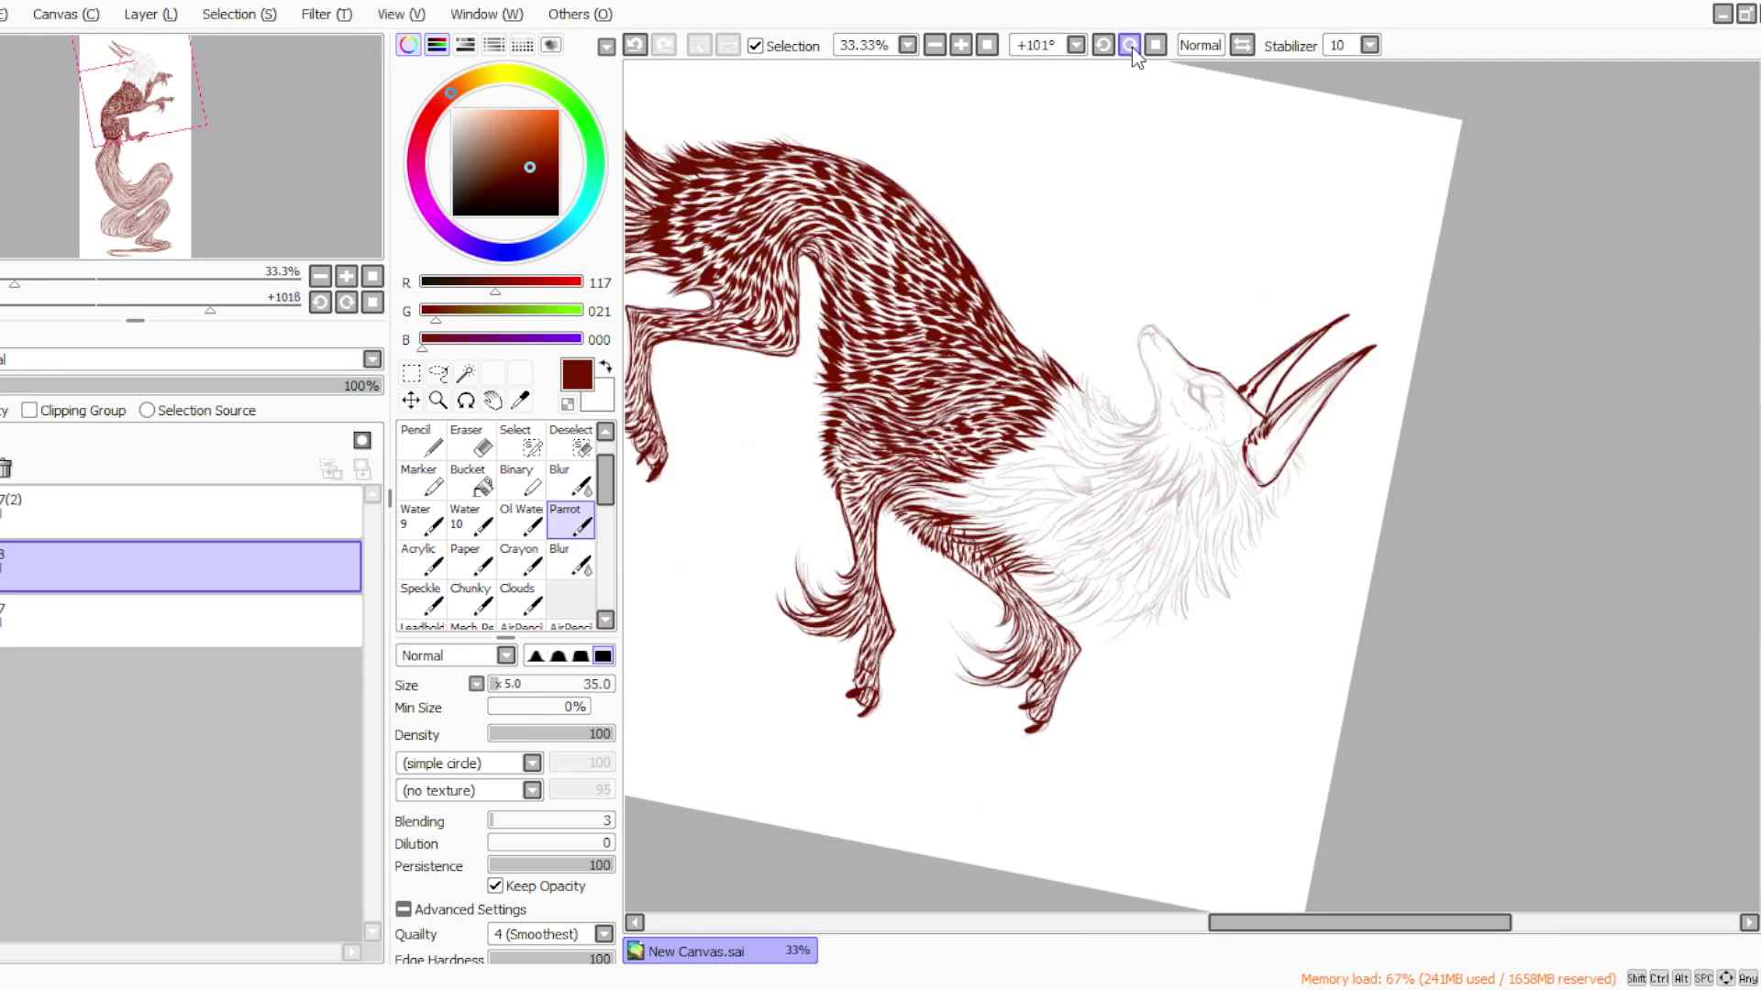
pyautogui.moveTo(1249, 492)
pyautogui.mouseDown()
pyautogui.moveTo(1253, 517)
pyautogui.moveTo(1207, 526)
pyautogui.moveTo(1179, 501)
pyautogui.mouseUp()
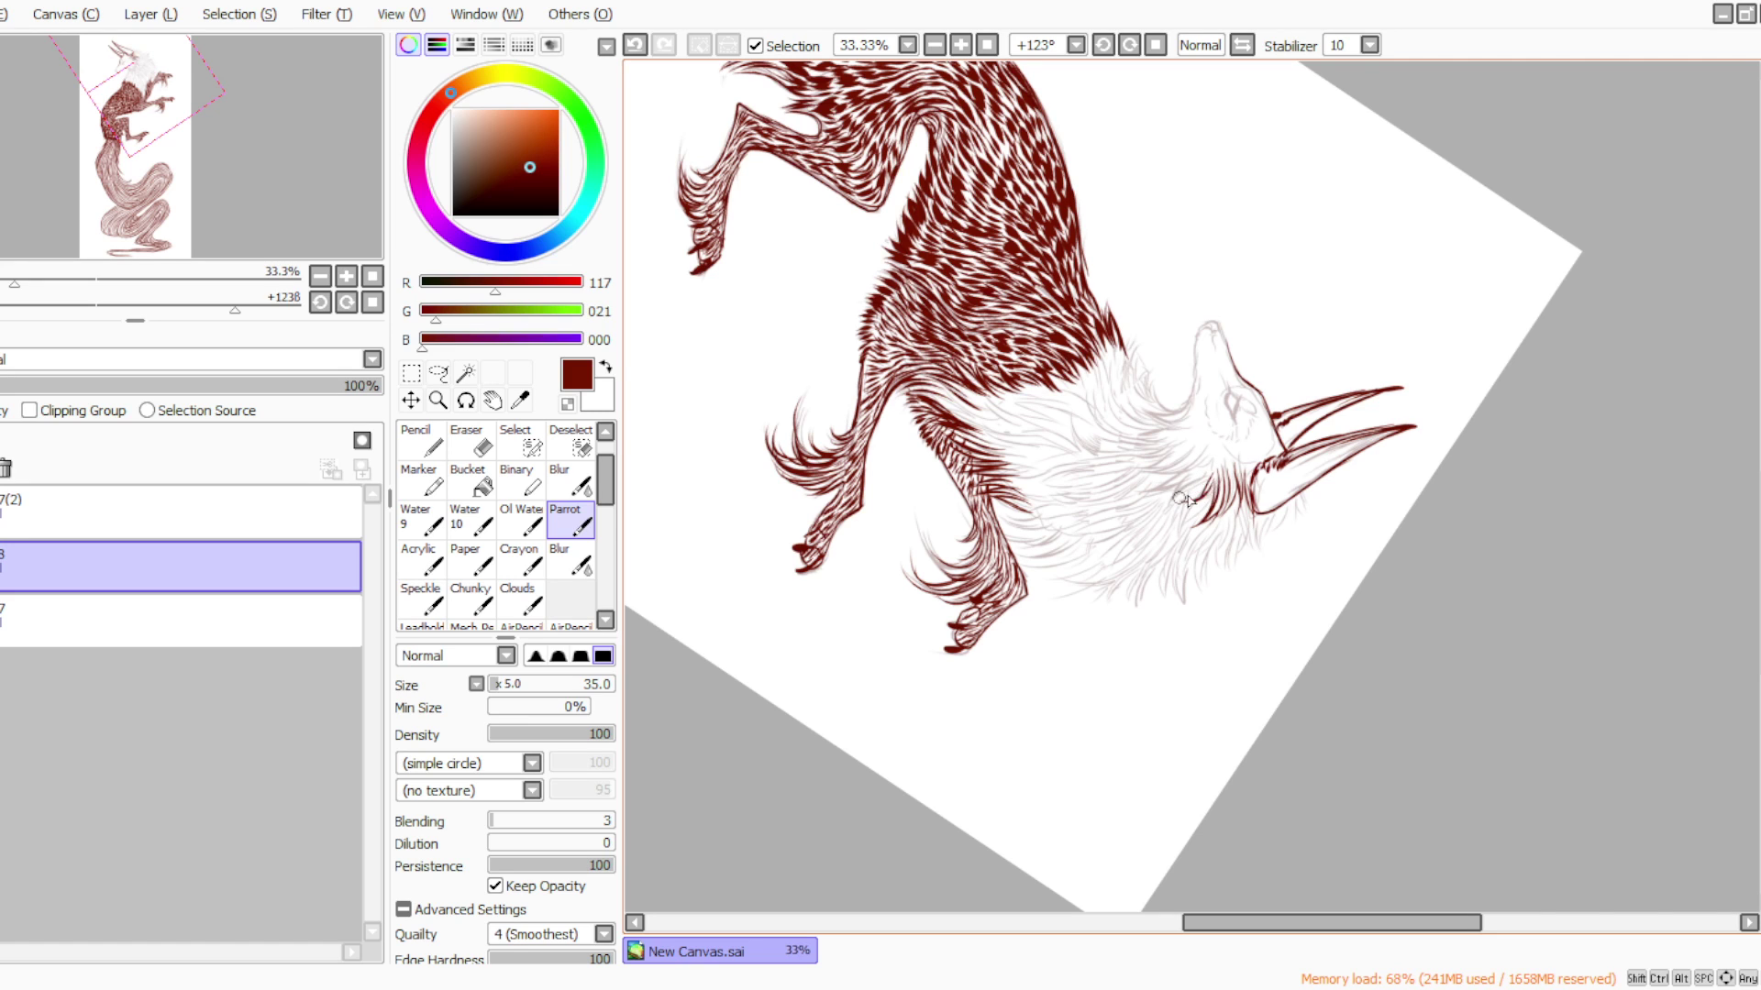
pyautogui.click(1108, 45)
pyautogui.click(1108, 46)
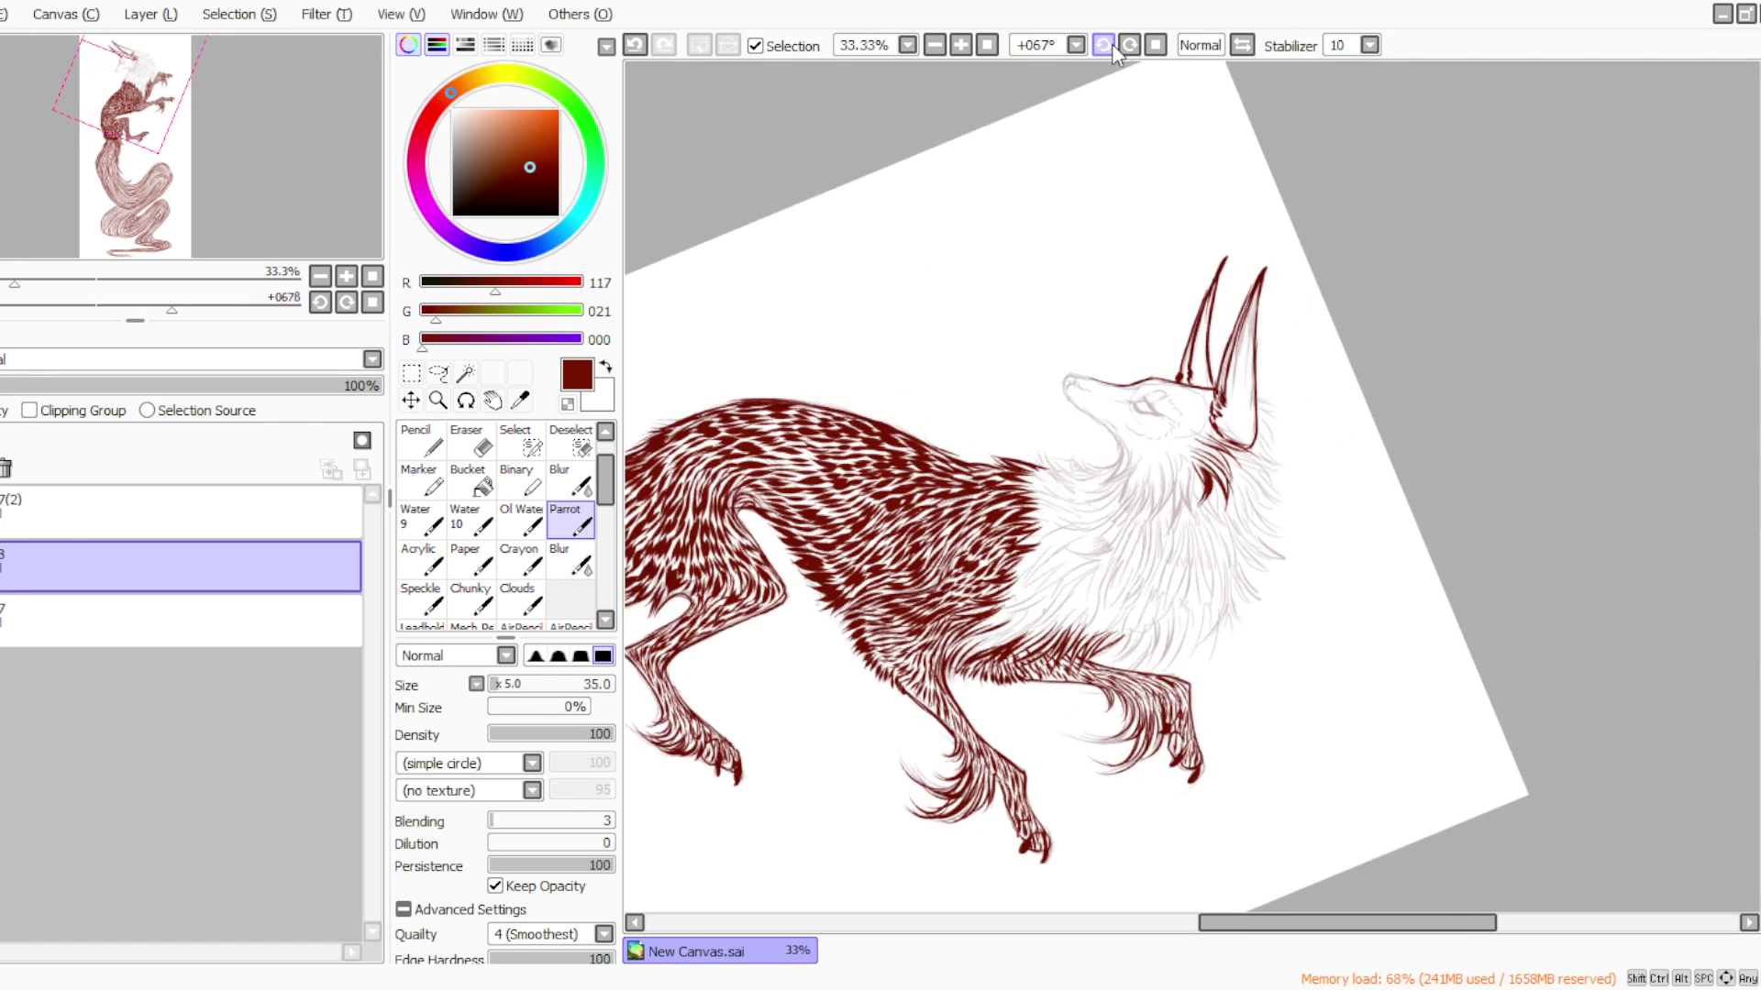
pyautogui.moveTo(1198, 469)
pyautogui.mouseDown()
pyautogui.moveTo(1200, 517)
pyautogui.moveTo(1178, 487)
pyautogui.moveTo(1166, 538)
pyautogui.moveTo(1170, 484)
pyautogui.moveTo(1153, 564)
pyautogui.mouseUp()
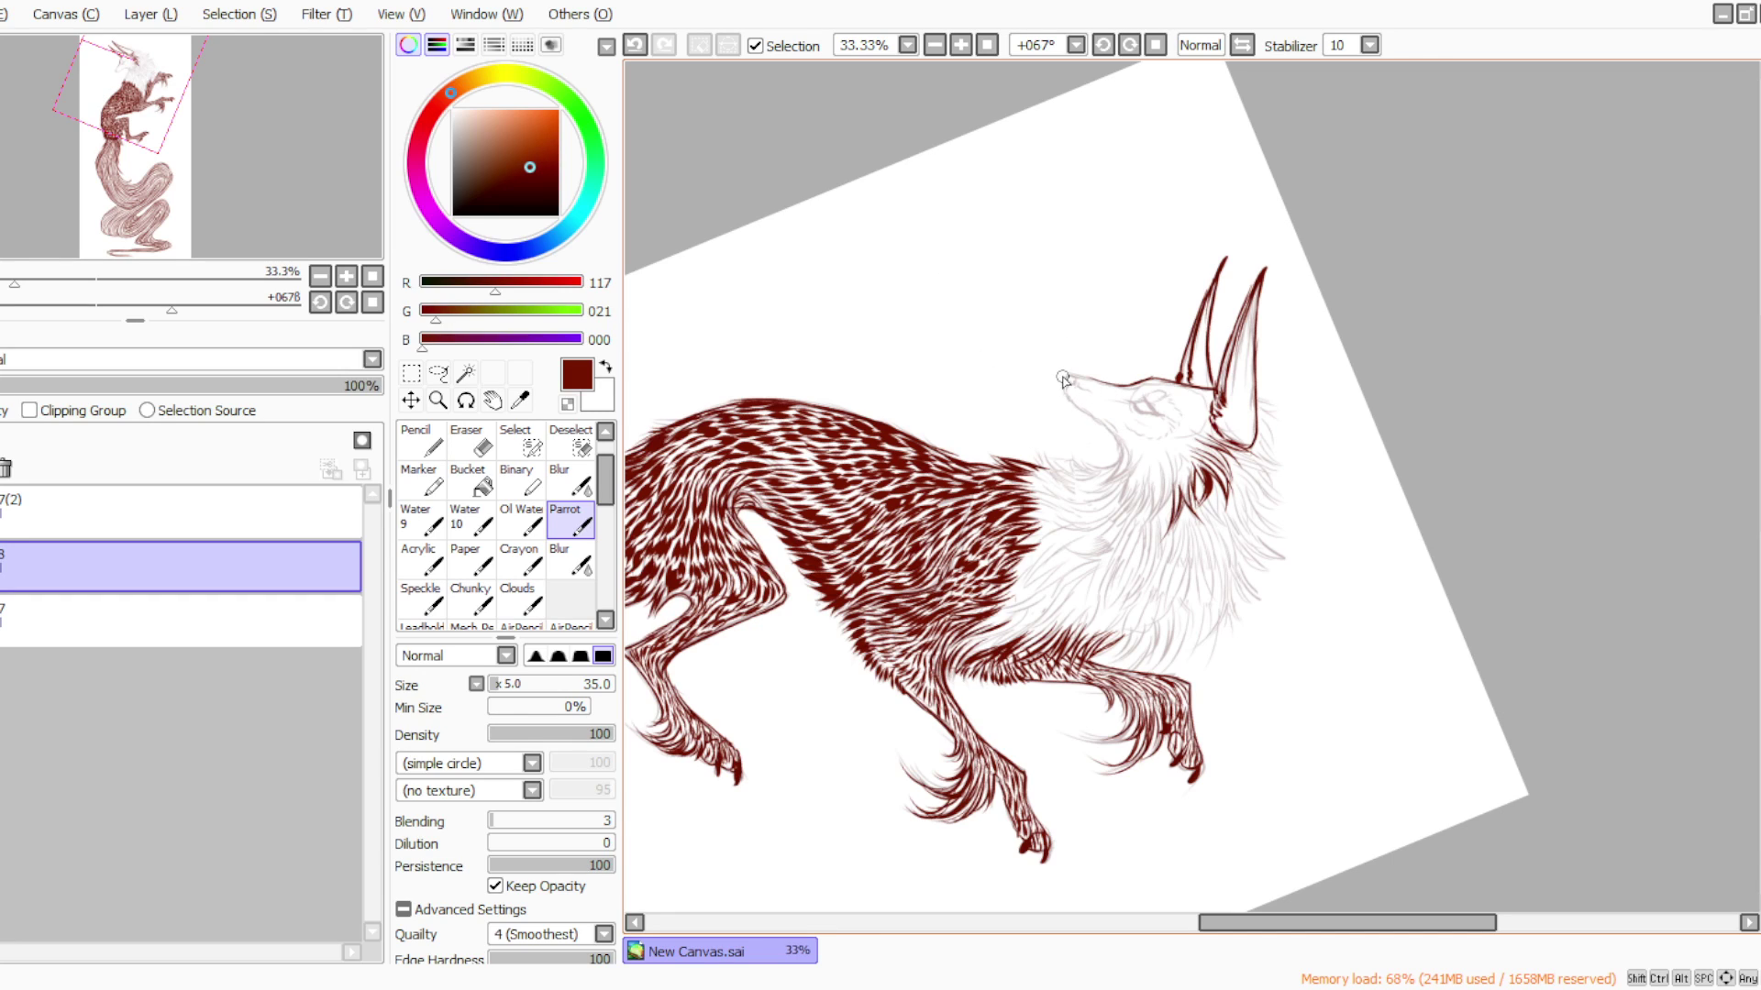
# Ink the nose and the front of the mouth at the tip of the muzzle
pyautogui.moveTo(1066, 384); pyautogui.dragTo(1065, 400)
pyautogui.click(1155, 45)
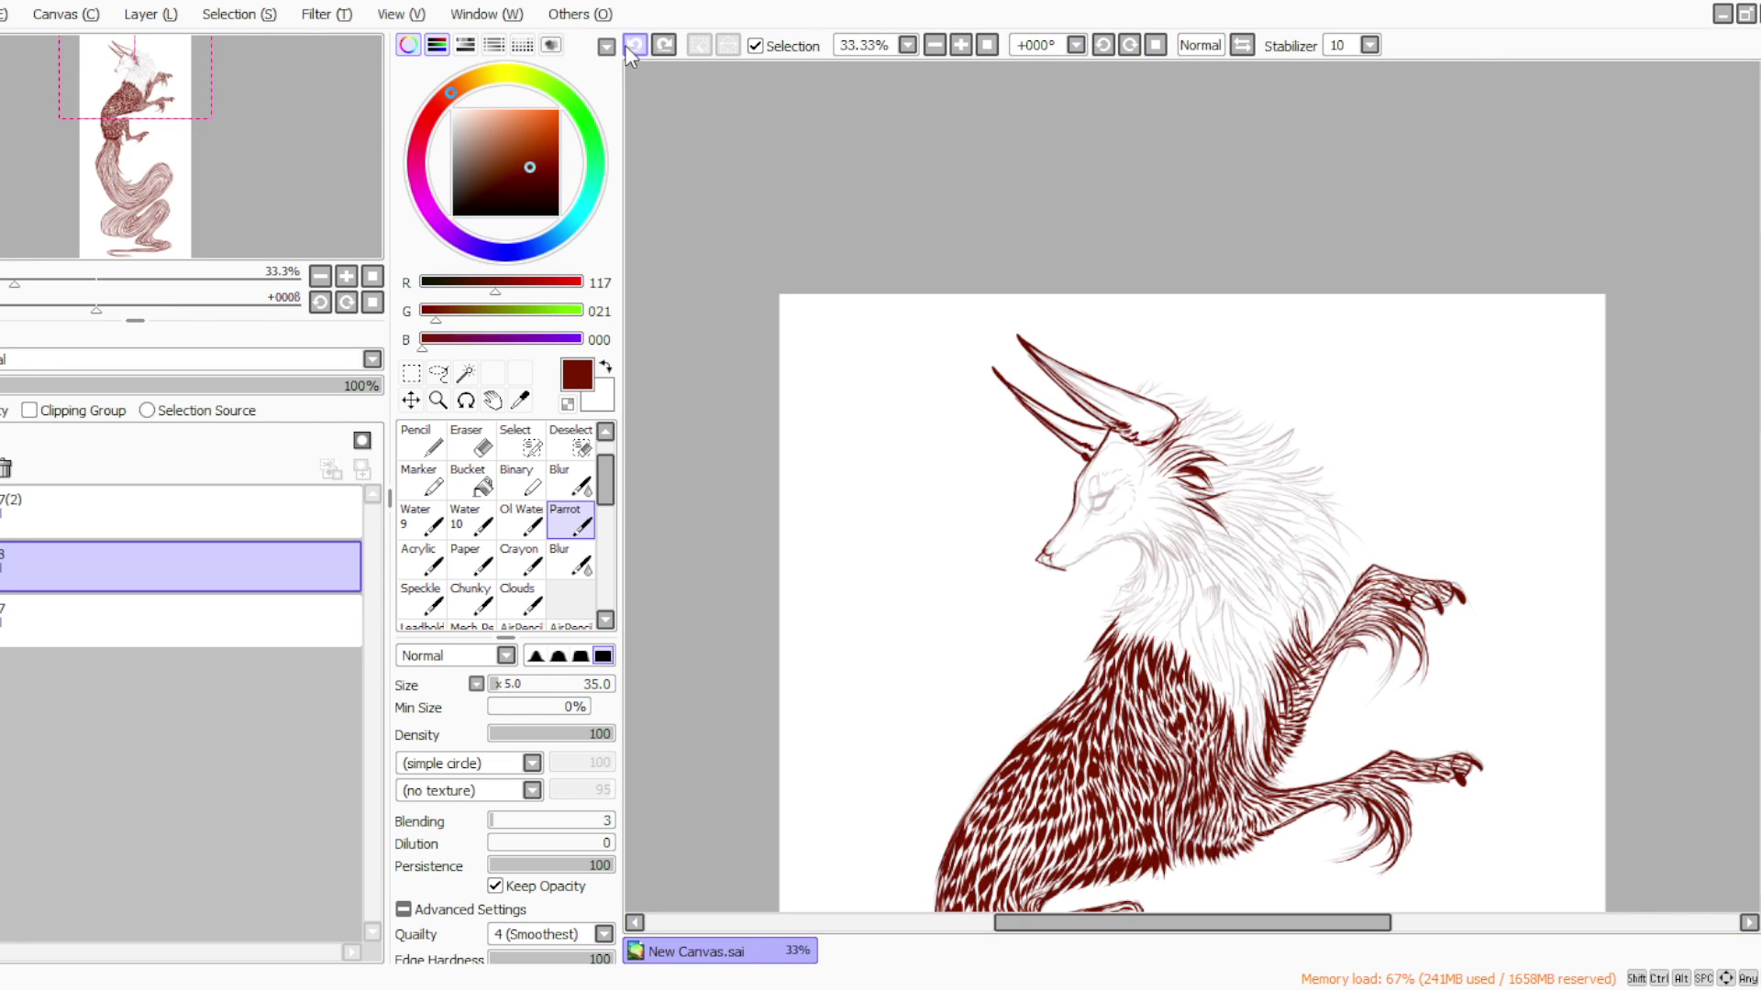
pyautogui.moveTo(1053, 539); pyautogui.dragTo(1040, 558)
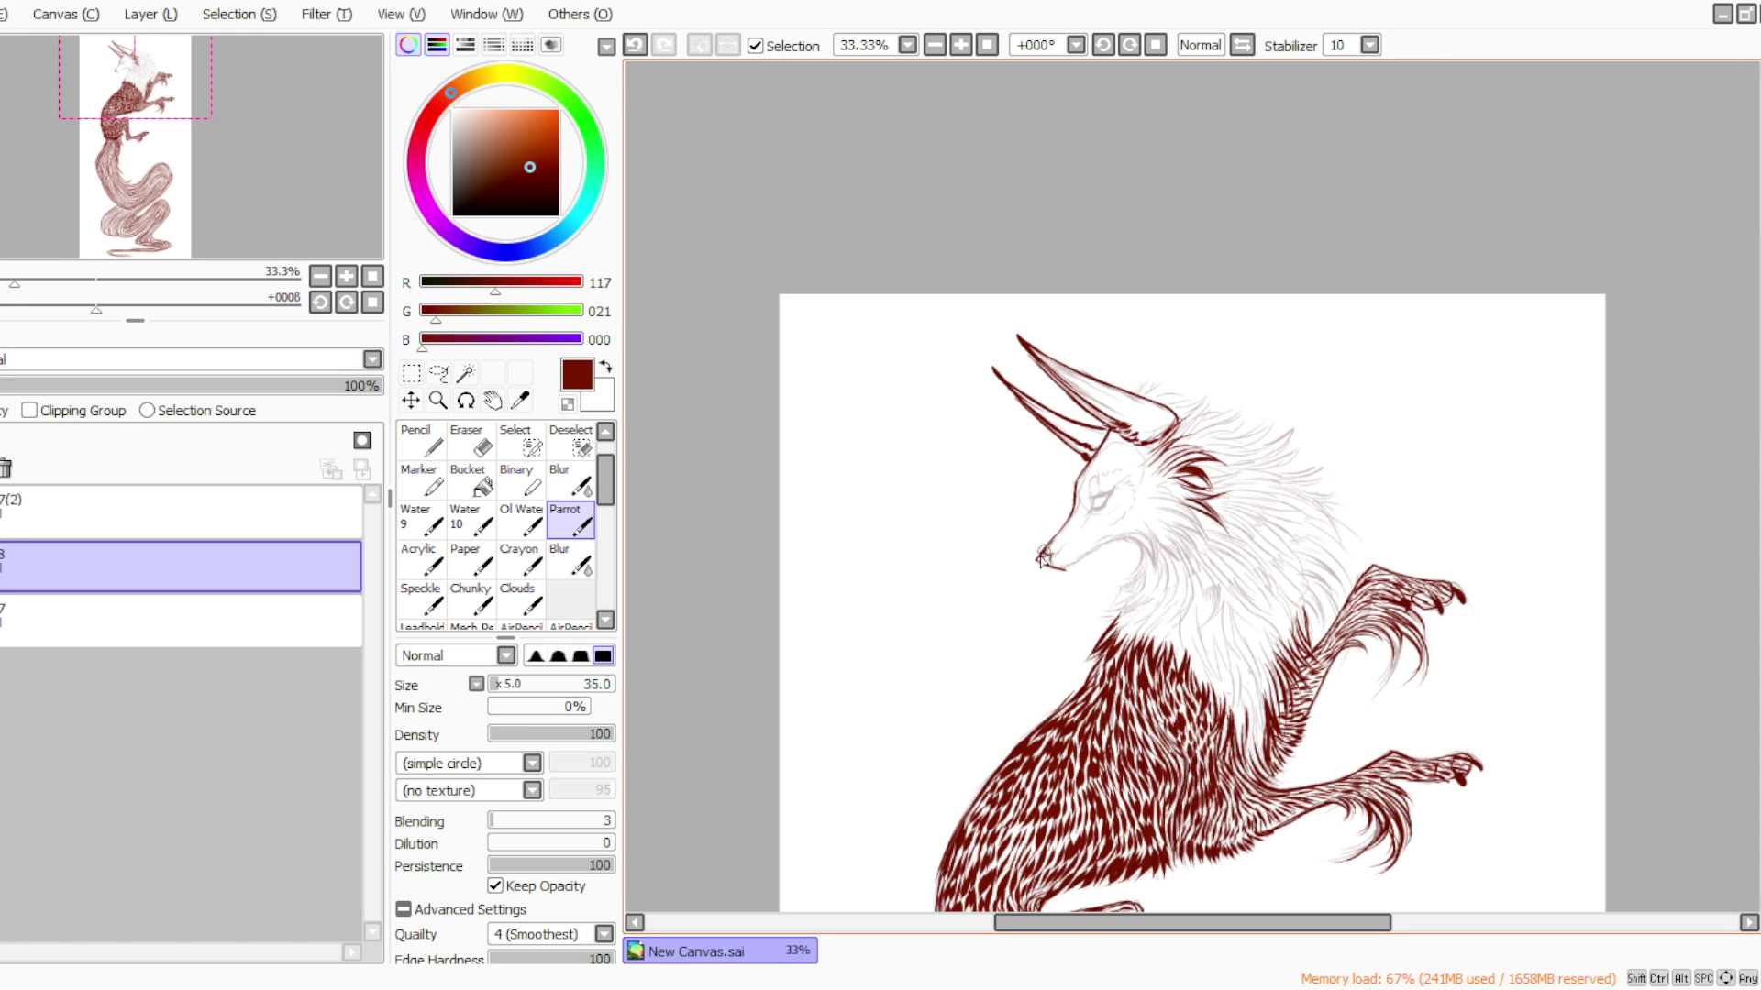
pyautogui.press('e')
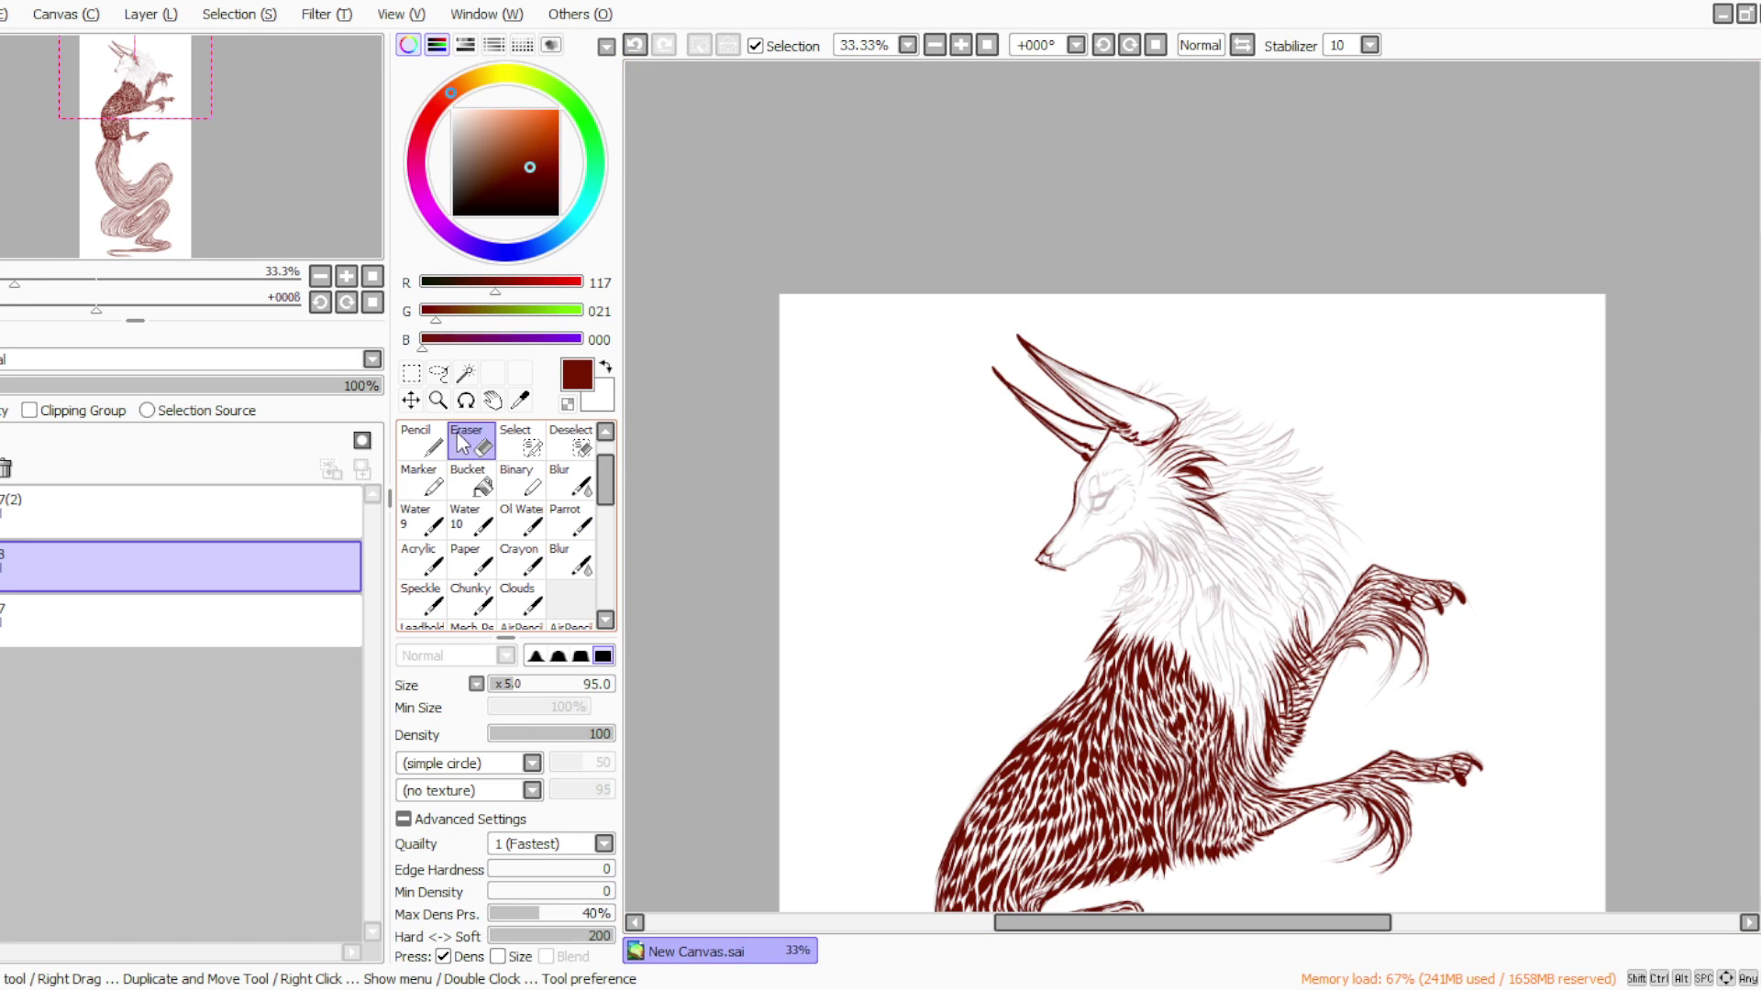
pyautogui.click(568, 521)
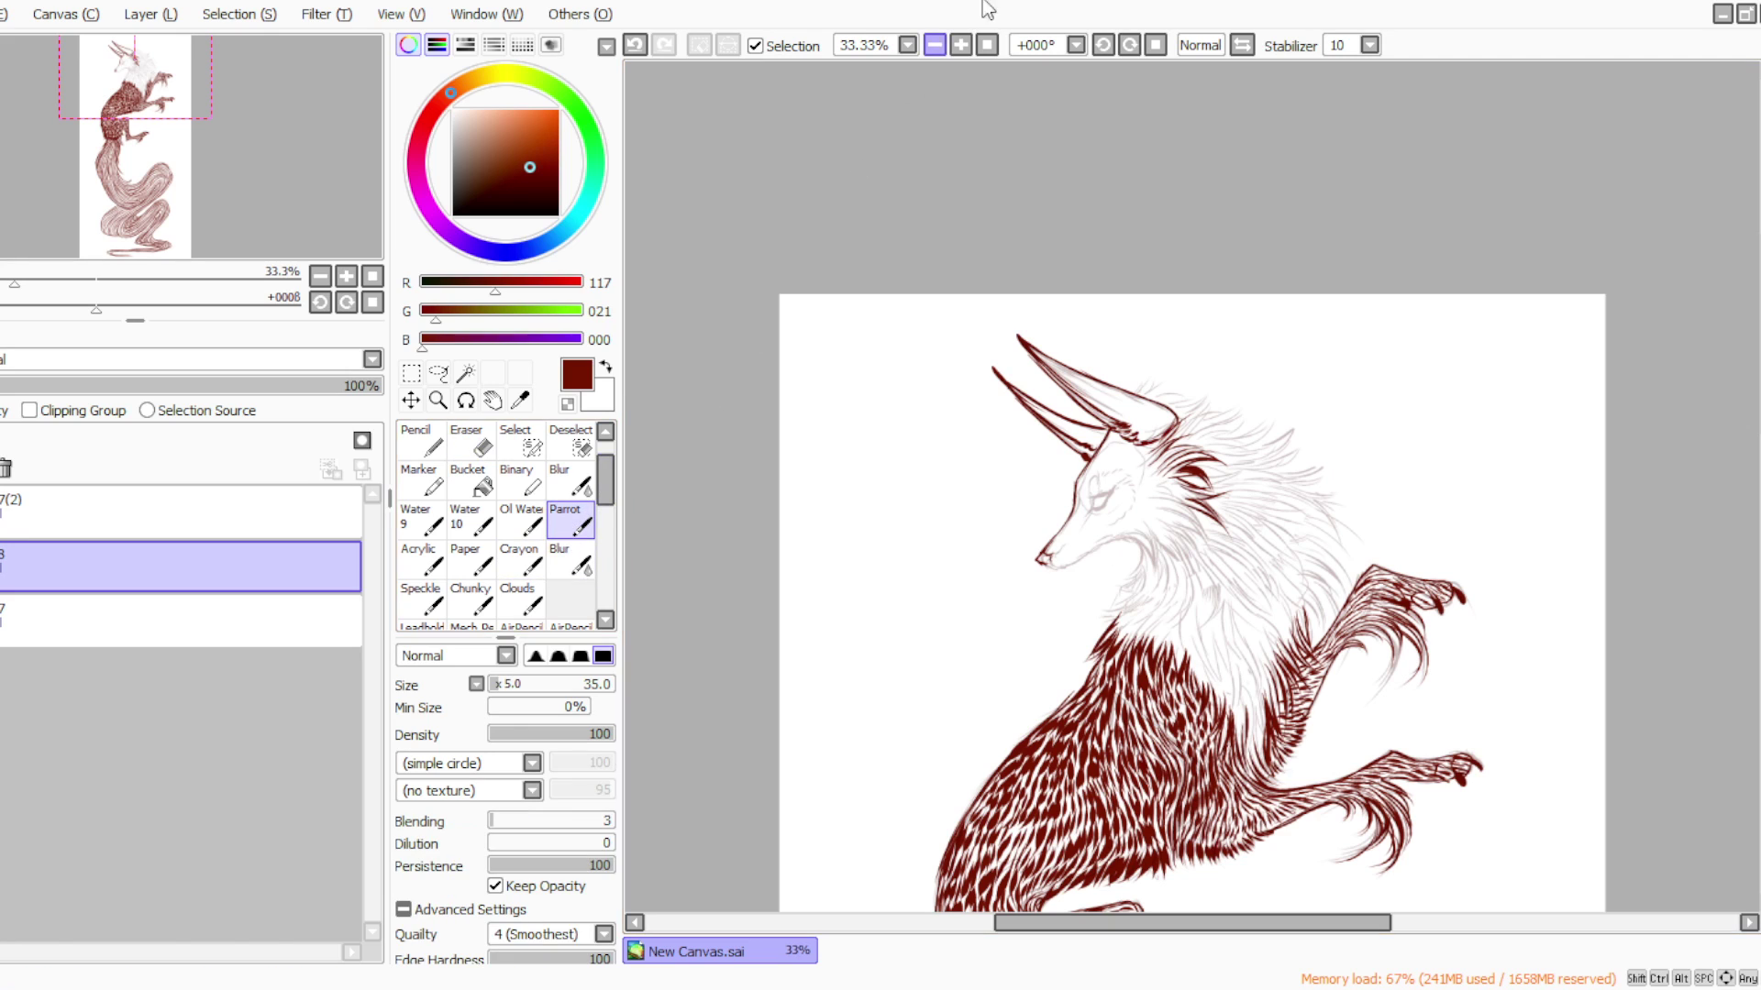
# Ink the lower jaw line between the throat and the tip of the muzzle
pyautogui.click(1103, 45)
pyautogui.click(1104, 45)
pyautogui.click(1104, 45)
pyautogui.moveTo(1201, 569); pyautogui.dragTo(1131, 651)
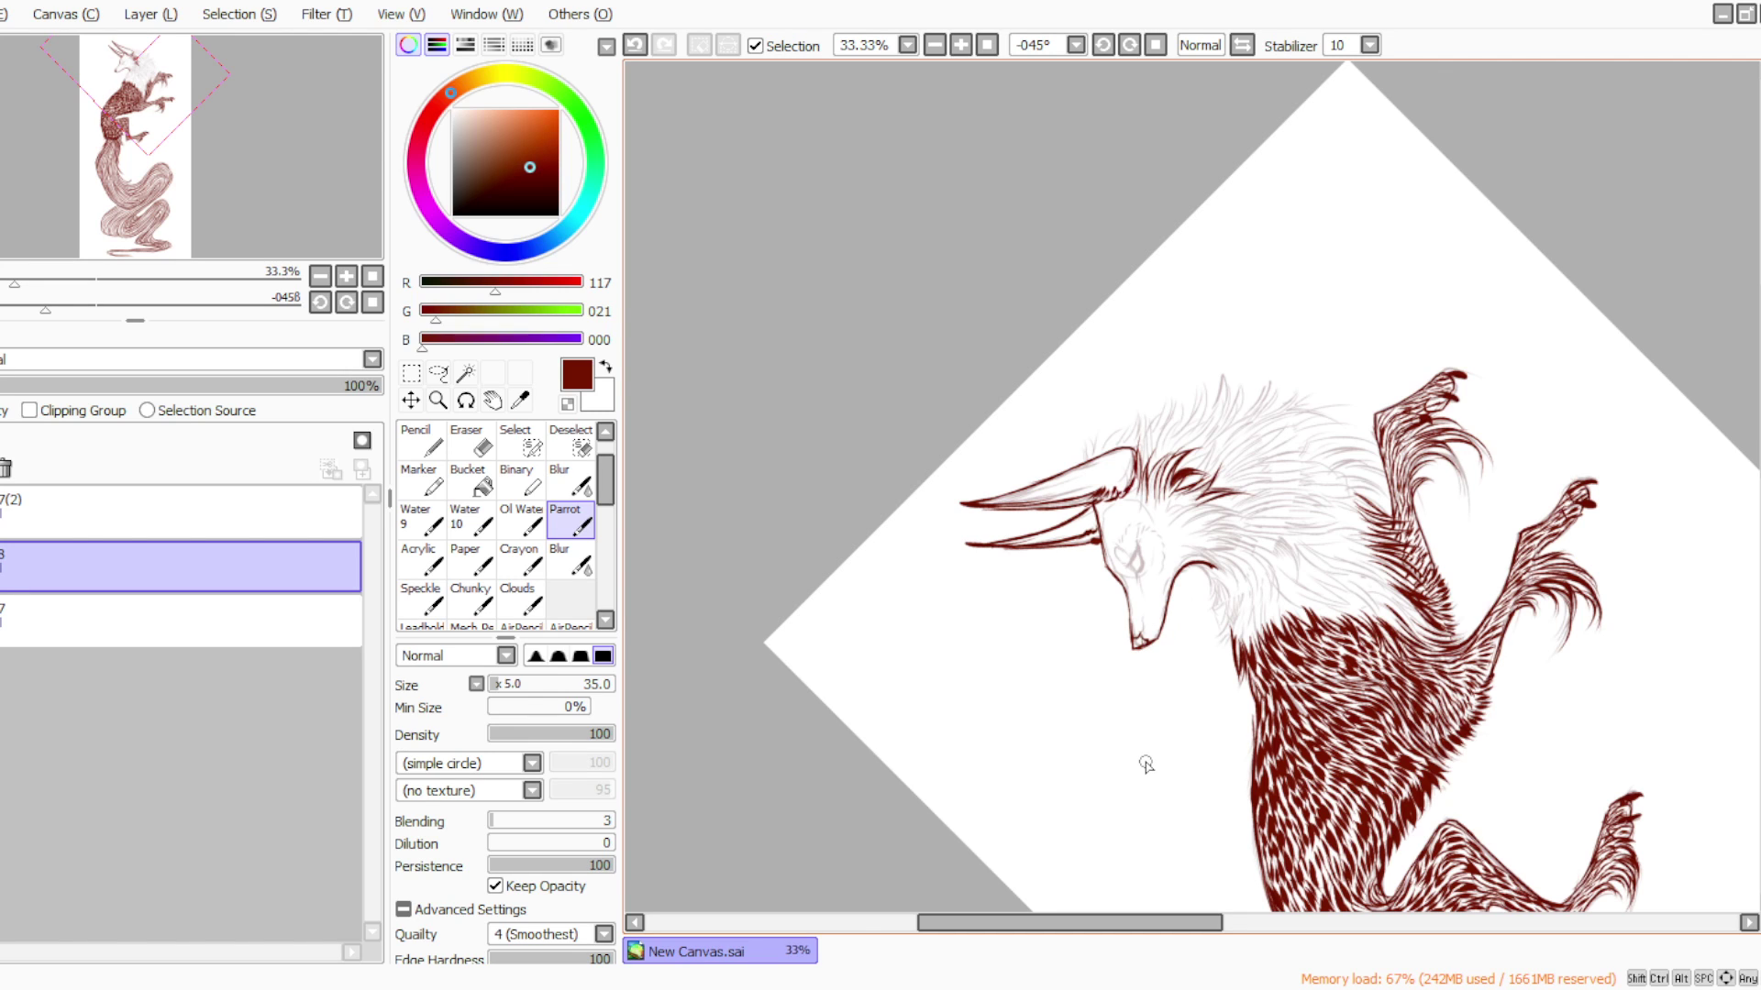
# Ink pointed fur tufts along the back of the jaw, joining them to the cheek fur
pyautogui.moveTo(1104, 45); pyautogui.dragTo(1116, 51)
pyautogui.moveTo(1251, 443)
pyautogui.mouseDown()
pyautogui.moveTo(1248, 491)
pyautogui.moveTo(1250, 441)
pyautogui.moveTo(1253, 487)
pyautogui.moveTo(1239, 438)
pyautogui.moveTo(1237, 488)
pyautogui.moveTo(1216, 428)
pyautogui.mouseUp()
pyautogui.moveTo(1234, 509); pyautogui.dragTo(1216, 442)
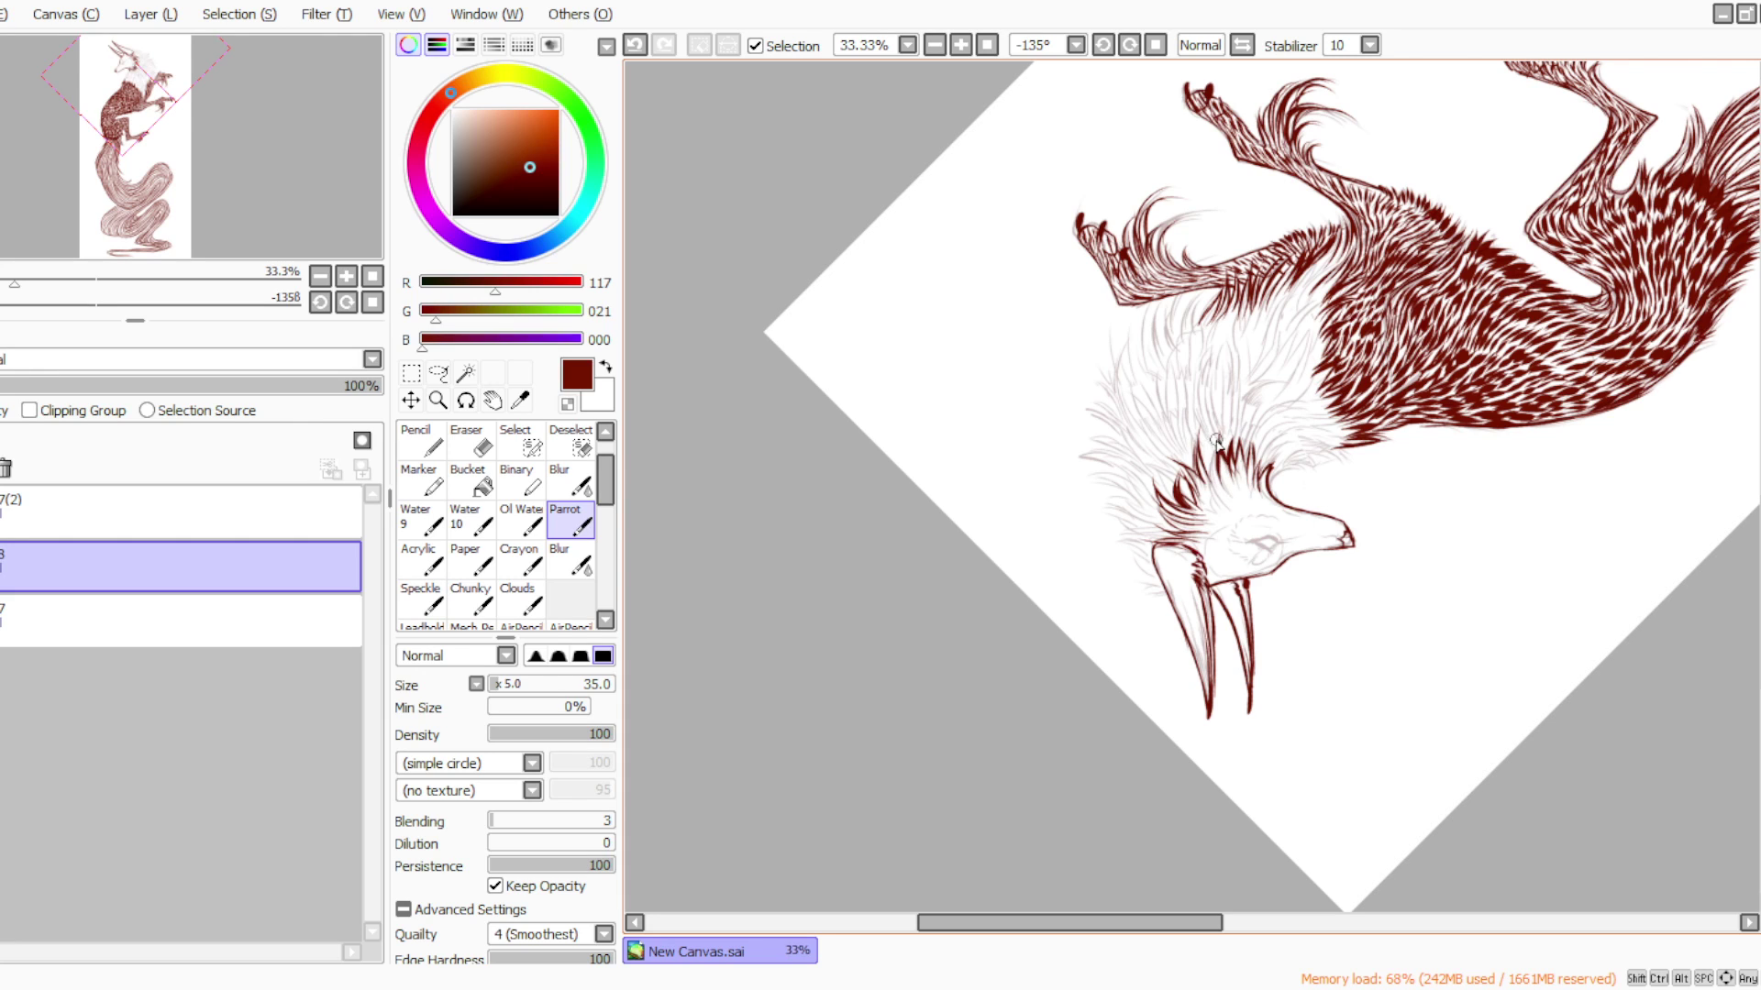
# Ink long mane strokes behind the nearer ear and down the nape's outer edge
pyautogui.click(1155, 45)
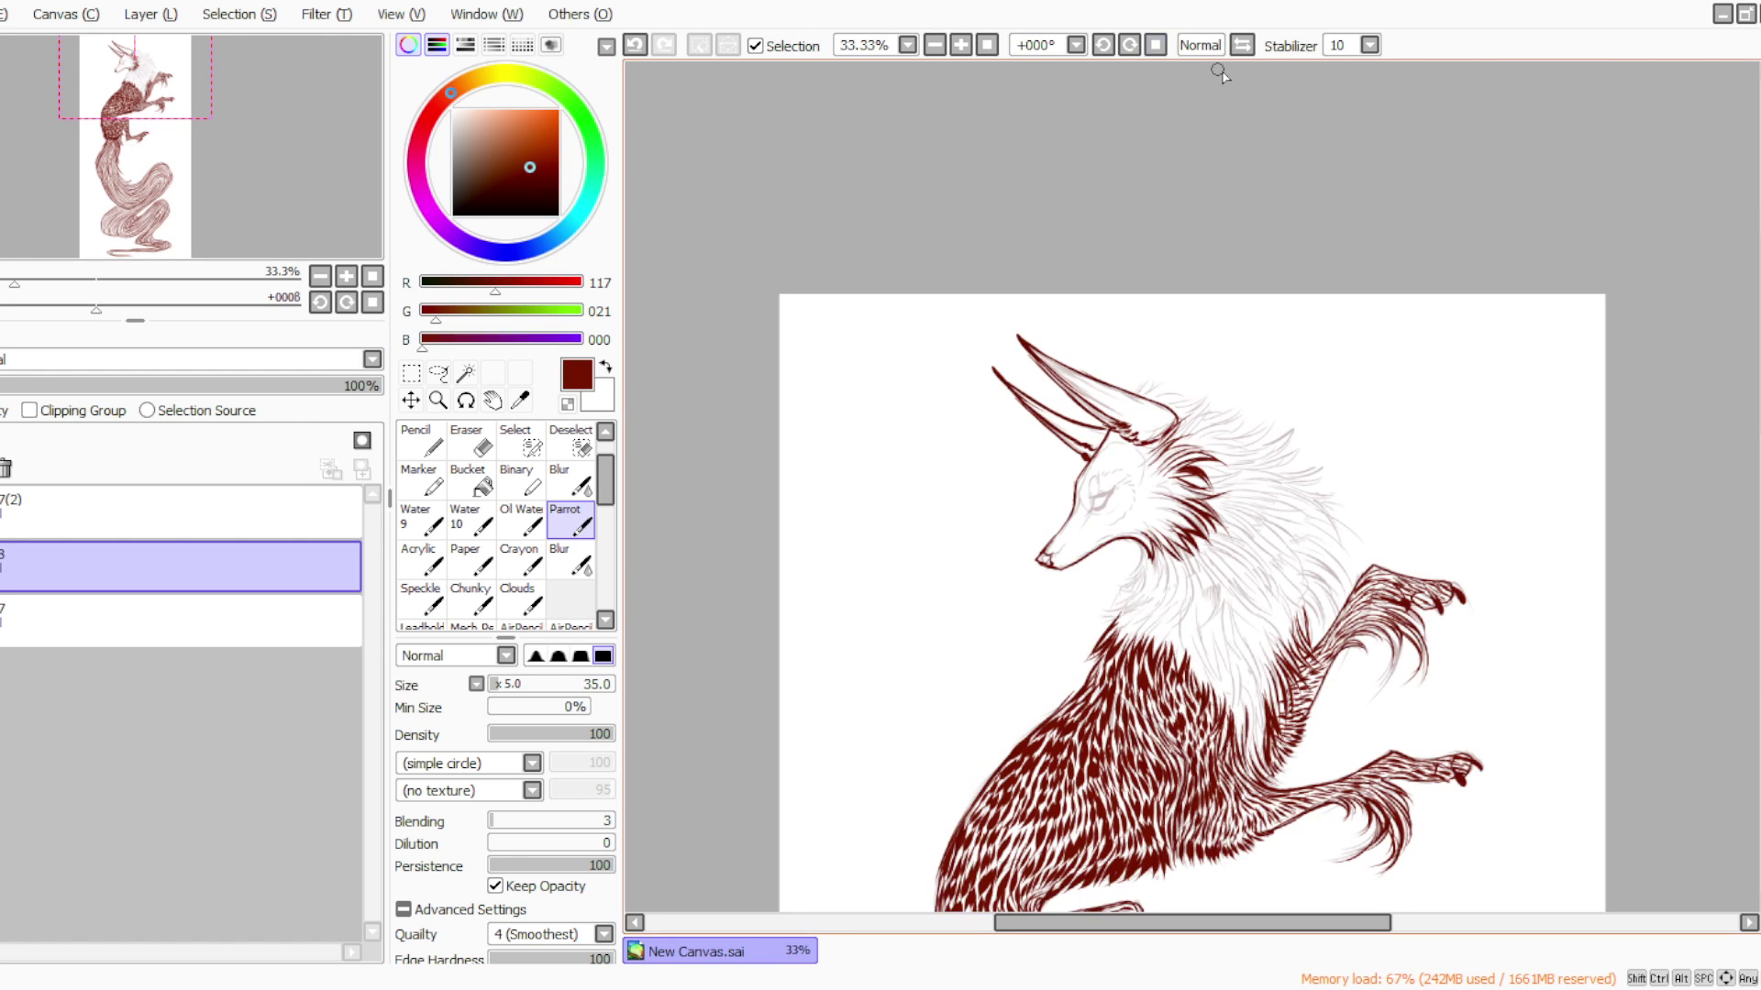
pyautogui.click(1129, 45)
pyautogui.click(1129, 45)
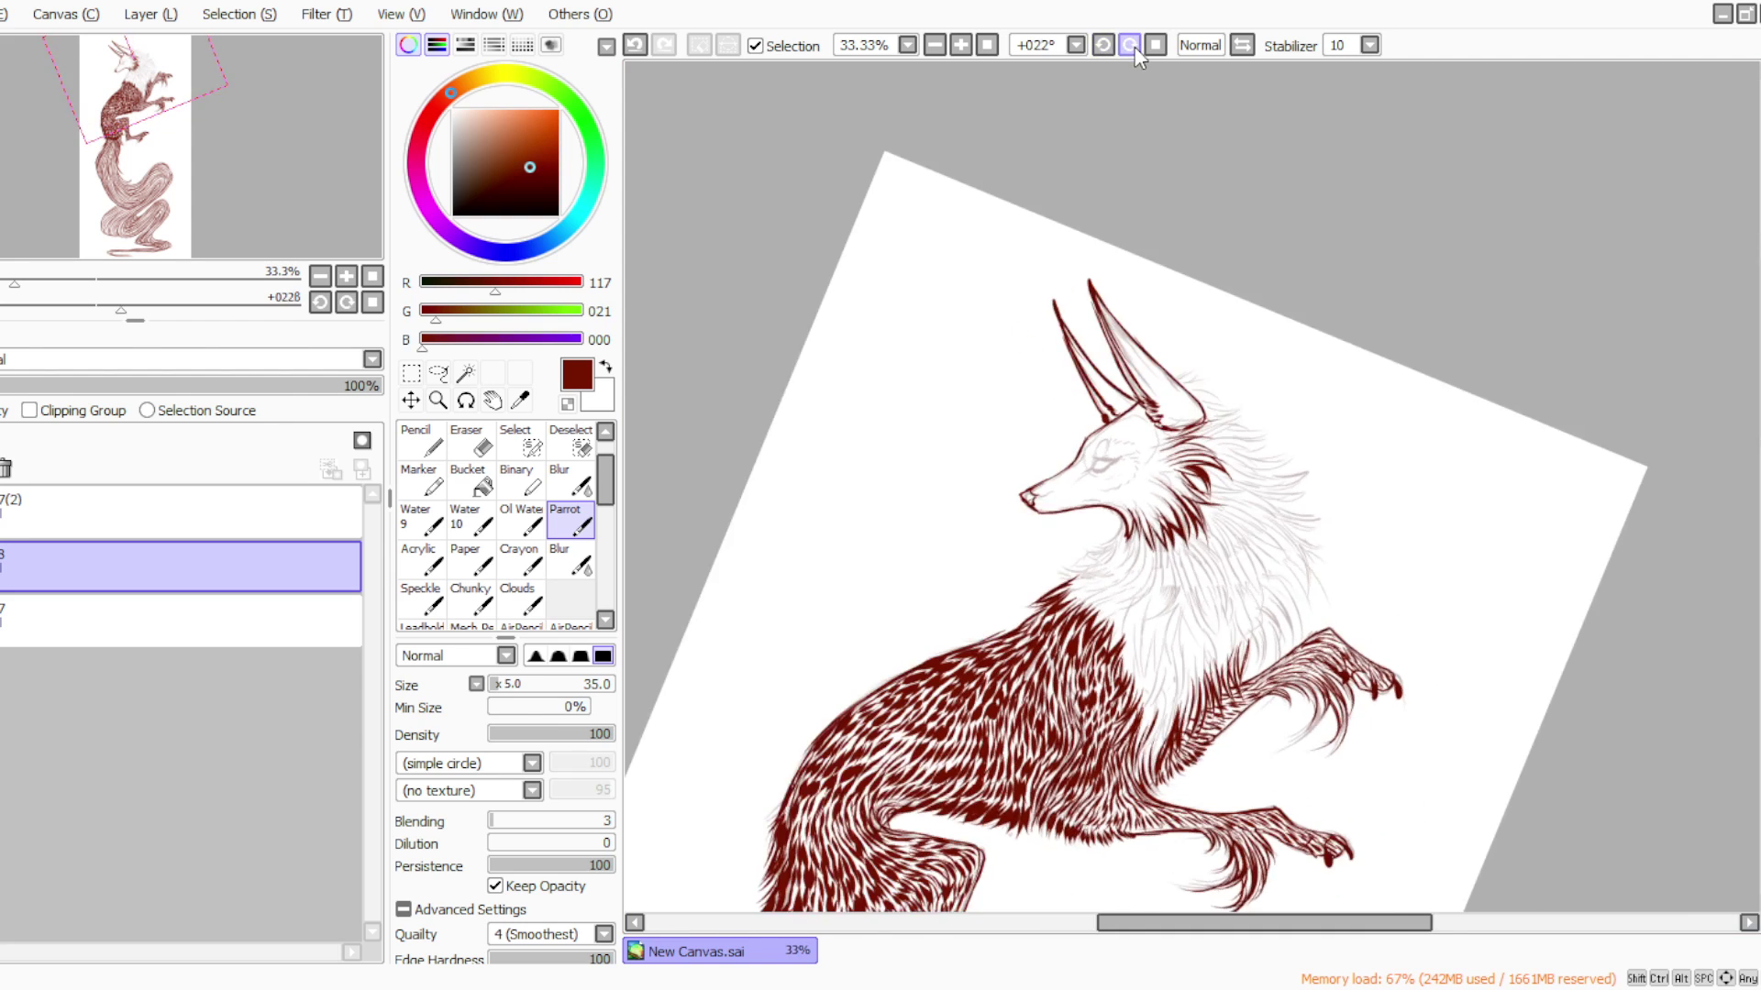
pyautogui.click(1129, 45)
pyautogui.click(1128, 45)
pyautogui.click(1129, 45)
pyautogui.click(1128, 45)
pyautogui.click(1129, 45)
pyautogui.click(1129, 44)
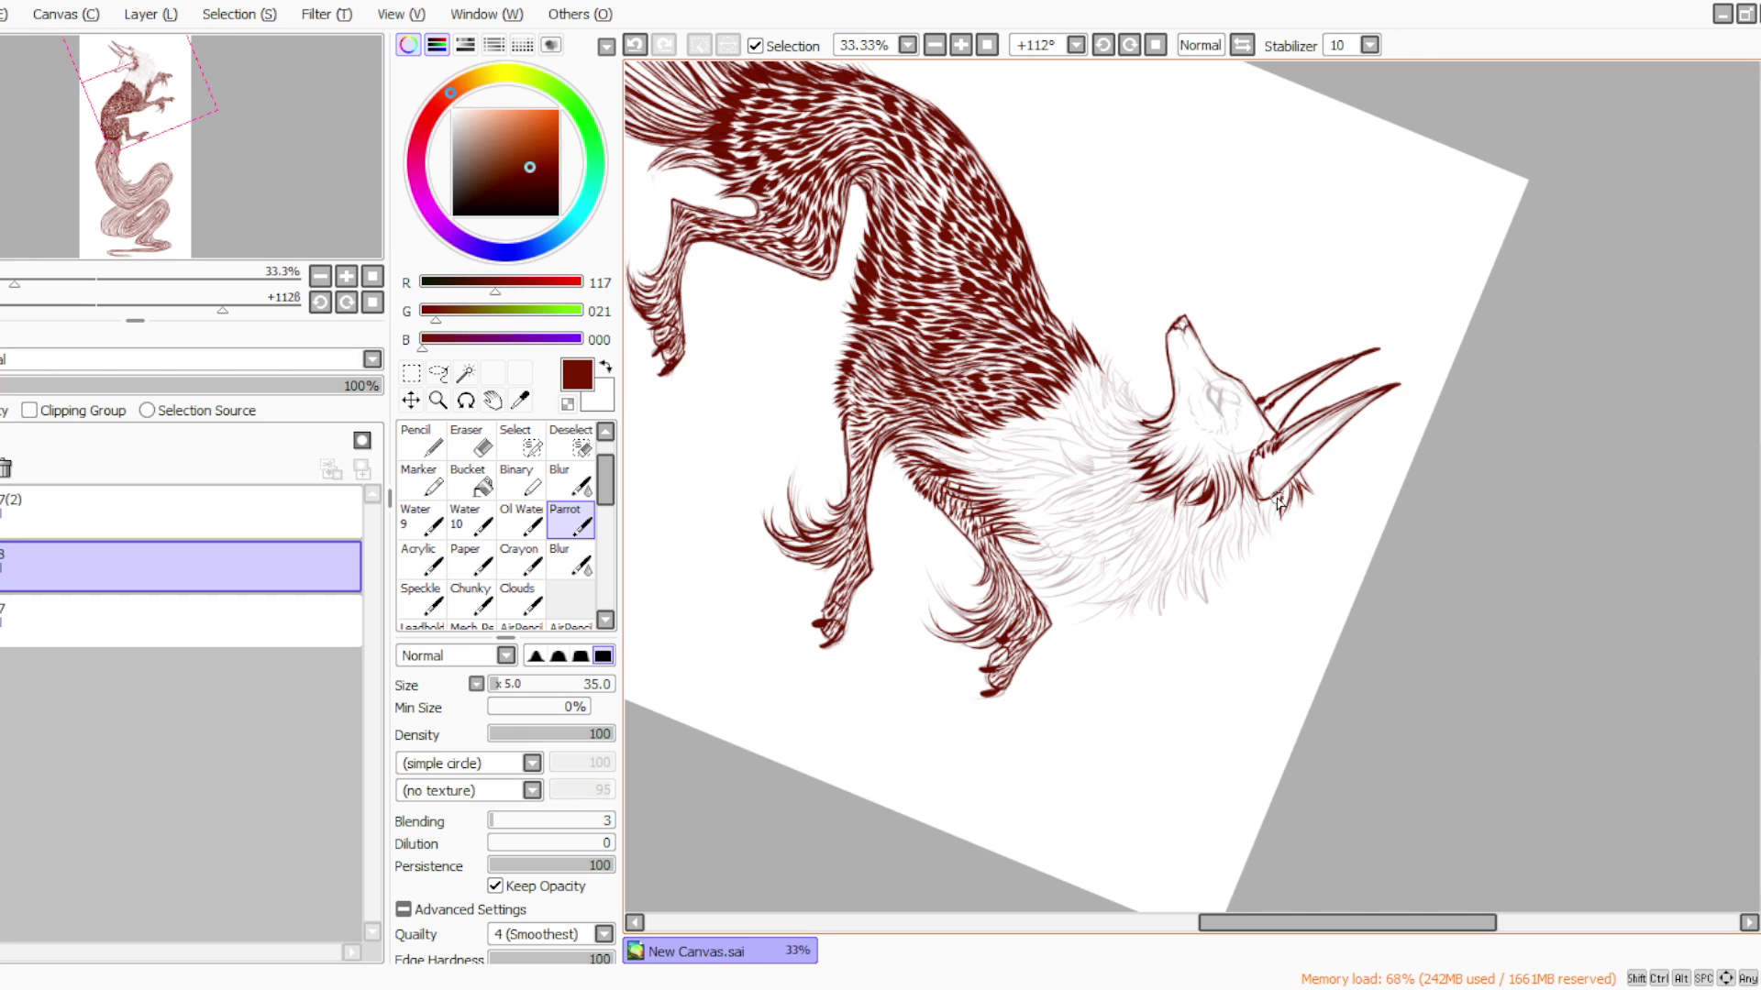
pyautogui.moveTo(1259, 501)
pyautogui.mouseDown()
pyautogui.moveTo(1233, 578)
pyautogui.moveTo(1249, 600)
pyautogui.moveTo(1244, 505)
pyautogui.moveTo(1238, 572)
pyautogui.mouseUp()
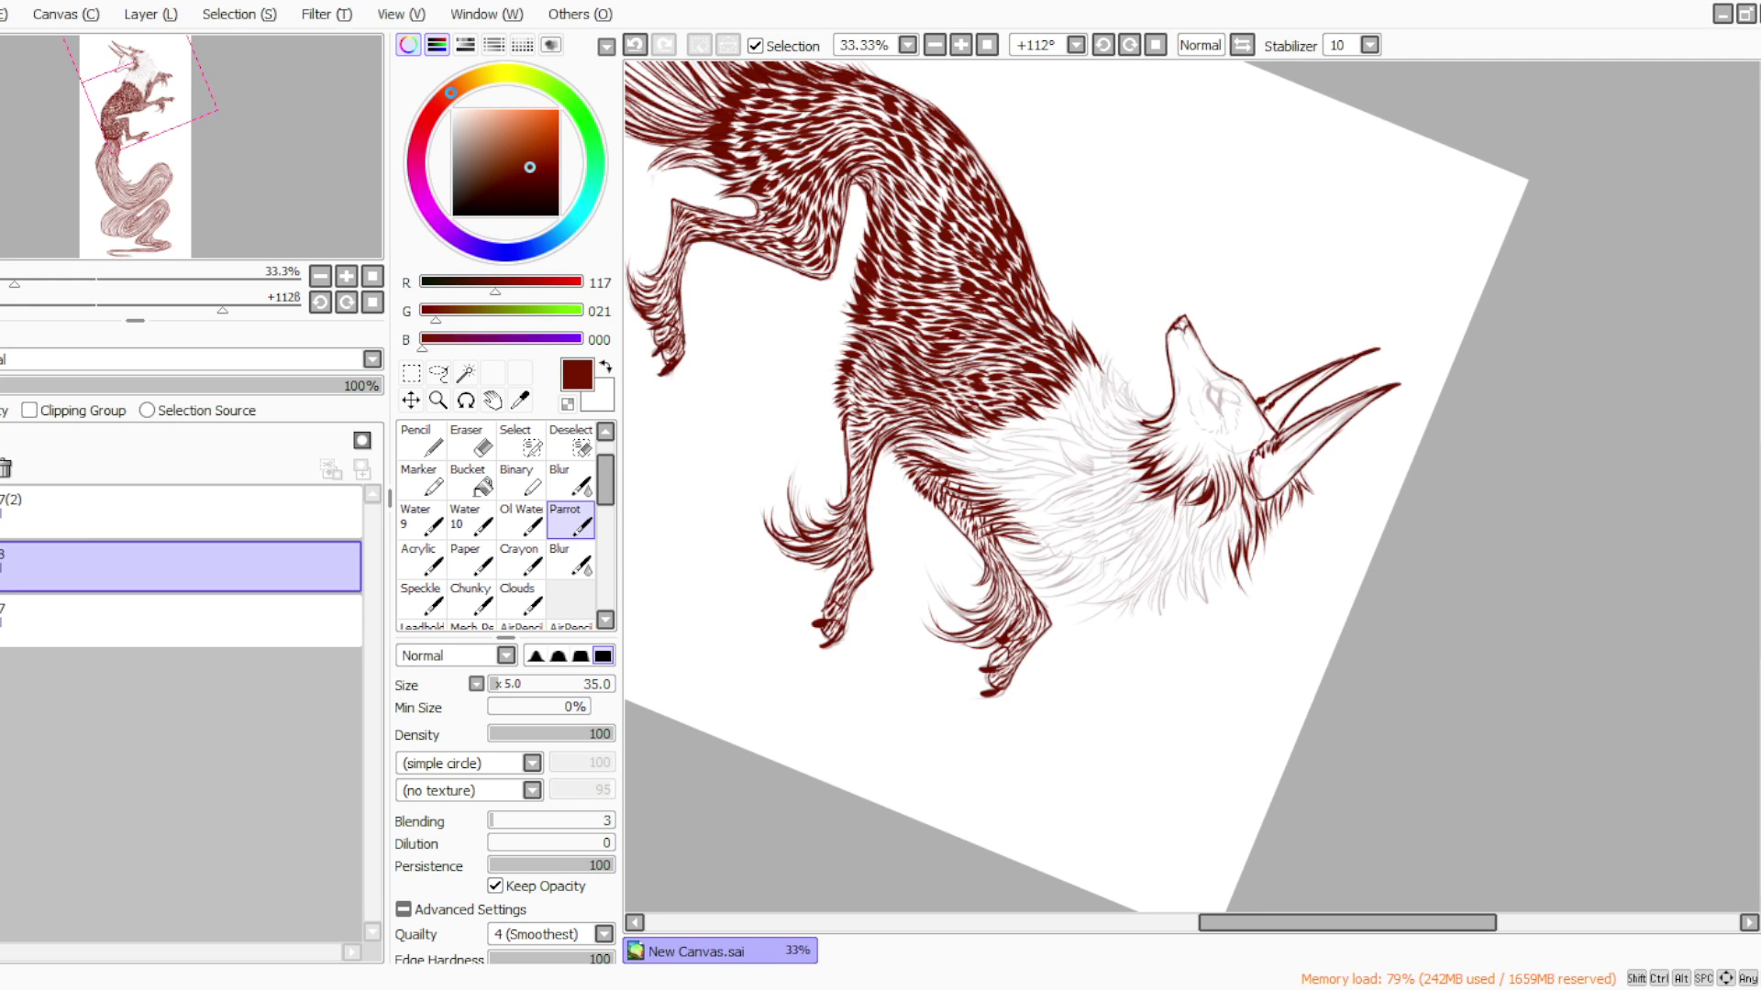
# Fill the upper mane behind the cheek with fur strokes and extend them down the back of the neck
pyautogui.click(1103, 45)
pyautogui.click(1102, 45)
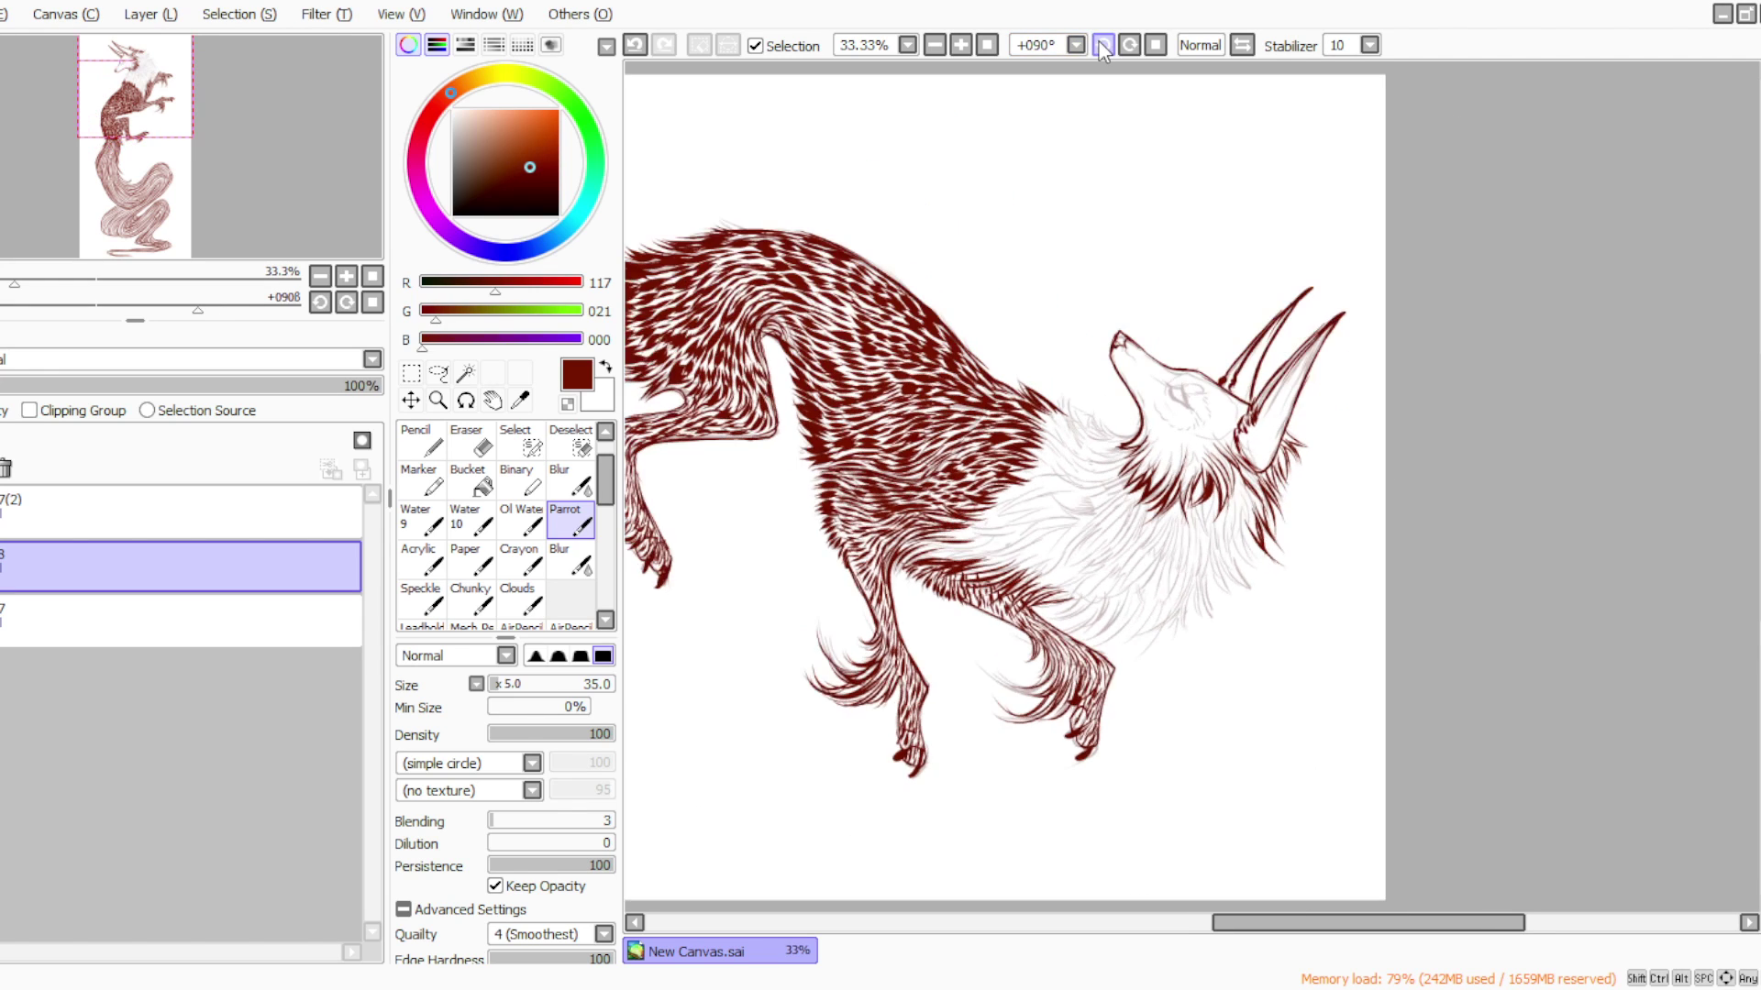
pyautogui.click(1102, 45)
pyautogui.moveTo(1241, 465); pyautogui.dragTo(1256, 525)
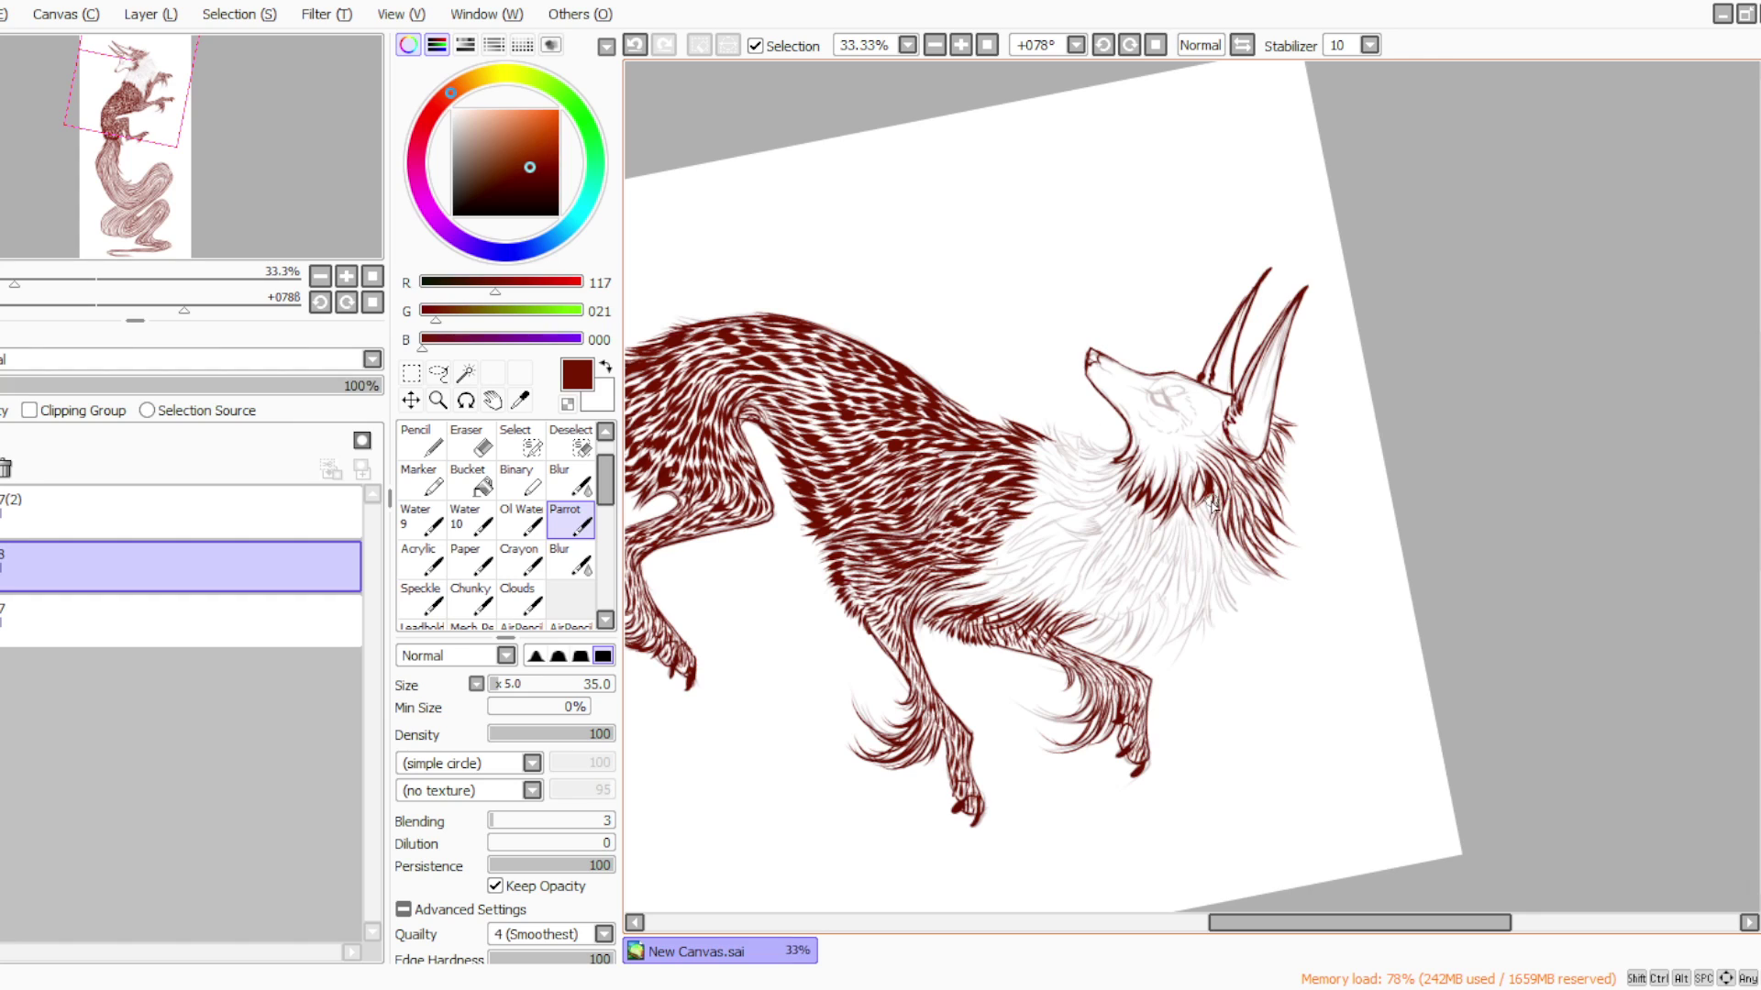
pyautogui.moveTo(1204, 497); pyautogui.dragTo(1230, 562)
pyautogui.moveTo(1225, 539)
pyautogui.mouseDown()
pyautogui.moveTo(1257, 597)
pyautogui.moveTo(1224, 552)
pyautogui.moveTo(1245, 614)
pyautogui.moveTo(1215, 572)
pyautogui.moveTo(1231, 616)
pyautogui.moveTo(1212, 586)
pyautogui.moveTo(1227, 646)
pyautogui.mouseUp()
pyautogui.moveTo(1203, 587)
pyautogui.mouseDown()
pyautogui.moveTo(1213, 637)
pyautogui.moveTo(1203, 583)
pyautogui.moveTo(1189, 633)
pyautogui.moveTo(1206, 595)
pyautogui.moveTo(1168, 637)
pyautogui.moveTo(1202, 610)
pyautogui.moveTo(1179, 688)
pyautogui.mouseUp()
# Ink the mane's outer edge with pointed tufts down to the raised foreleg
pyautogui.click(1103, 44)
pyautogui.click(1104, 44)
pyautogui.click(1103, 44)
pyautogui.moveTo(1274, 583)
pyautogui.mouseDown()
pyautogui.moveTo(1264, 661)
pyautogui.moveTo(1263, 597)
pyautogui.moveTo(1258, 656)
pyautogui.moveTo(1243, 594)
pyautogui.moveTo(1265, 664)
pyautogui.moveTo(1250, 596)
pyautogui.moveTo(1252, 677)
pyautogui.moveTo(1238, 606)
pyautogui.moveTo(1247, 595)
pyautogui.moveTo(1256, 672)
pyautogui.mouseUp()
pyautogui.moveTo(1239, 611)
pyautogui.mouseDown()
pyautogui.moveTo(1240, 669)
pyautogui.moveTo(1233, 625)
pyautogui.moveTo(1231, 680)
pyautogui.moveTo(1246, 633)
pyautogui.moveTo(1219, 656)
pyautogui.moveTo(1232, 621)
pyautogui.moveTo(1229, 662)
pyautogui.moveTo(1232, 633)
pyautogui.moveTo(1215, 649)
pyautogui.moveTo(1236, 651)
pyautogui.moveTo(1216, 665)
pyautogui.moveTo(1236, 630)
pyautogui.moveTo(1206, 670)
pyautogui.moveTo(1216, 638)
pyautogui.moveTo(1212, 681)
pyautogui.moveTo(1224, 661)
pyautogui.moveTo(1200, 691)
pyautogui.mouseUp()
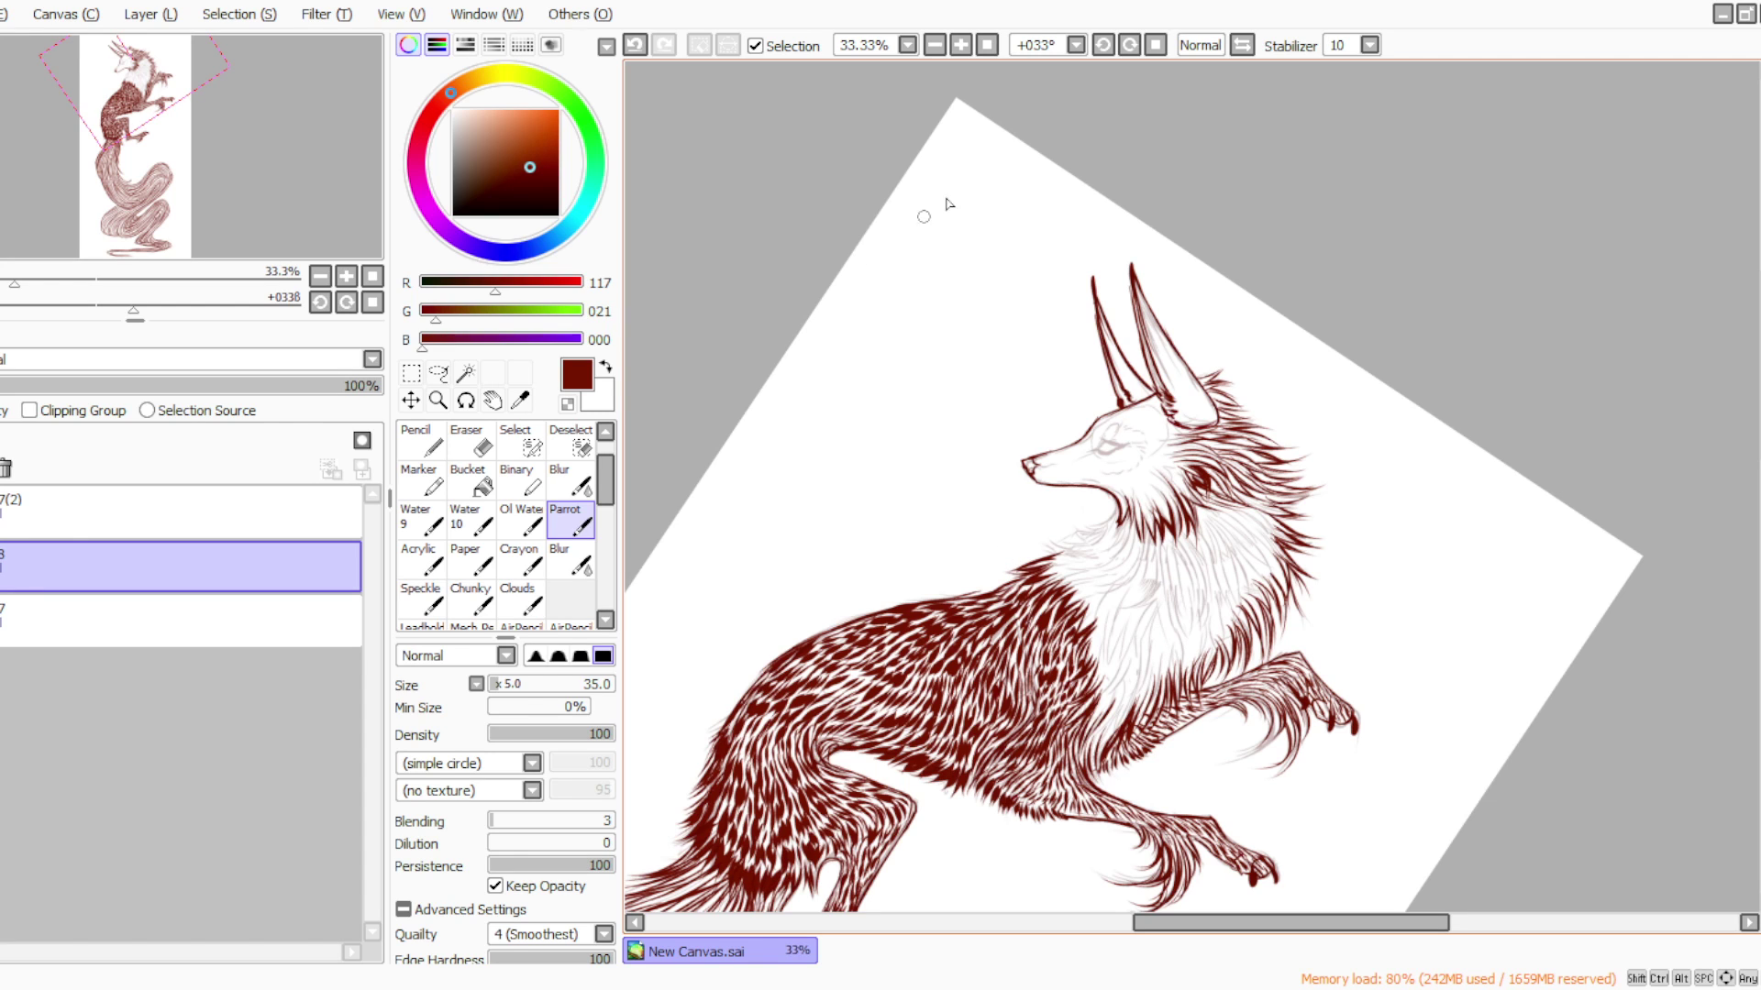
# Erase the overly dark patch in the cheek fur, then ink fine fur strokes from there down the mane
pyautogui.click(1129, 45)
pyautogui.click(1129, 45)
pyautogui.click(1128, 44)
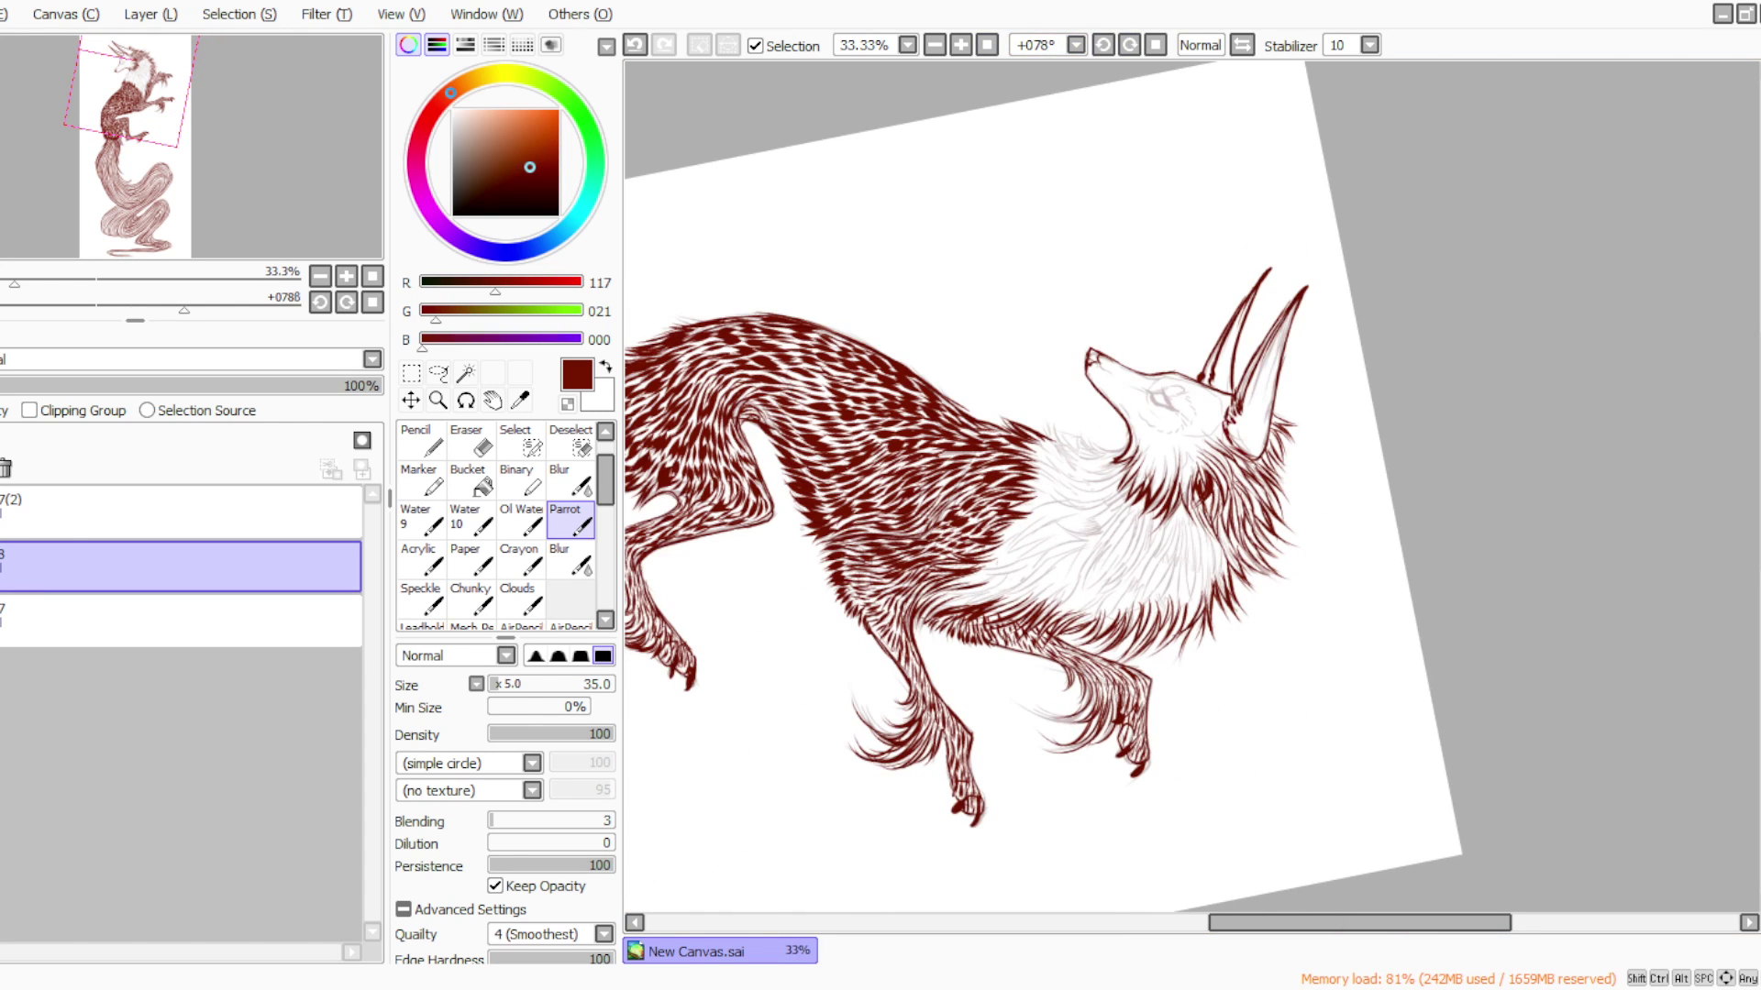
pyautogui.click(471, 443)
pyautogui.click(498, 683)
pyautogui.moveTo(1206, 475); pyautogui.dragTo(1203, 516)
pyautogui.click(583, 534)
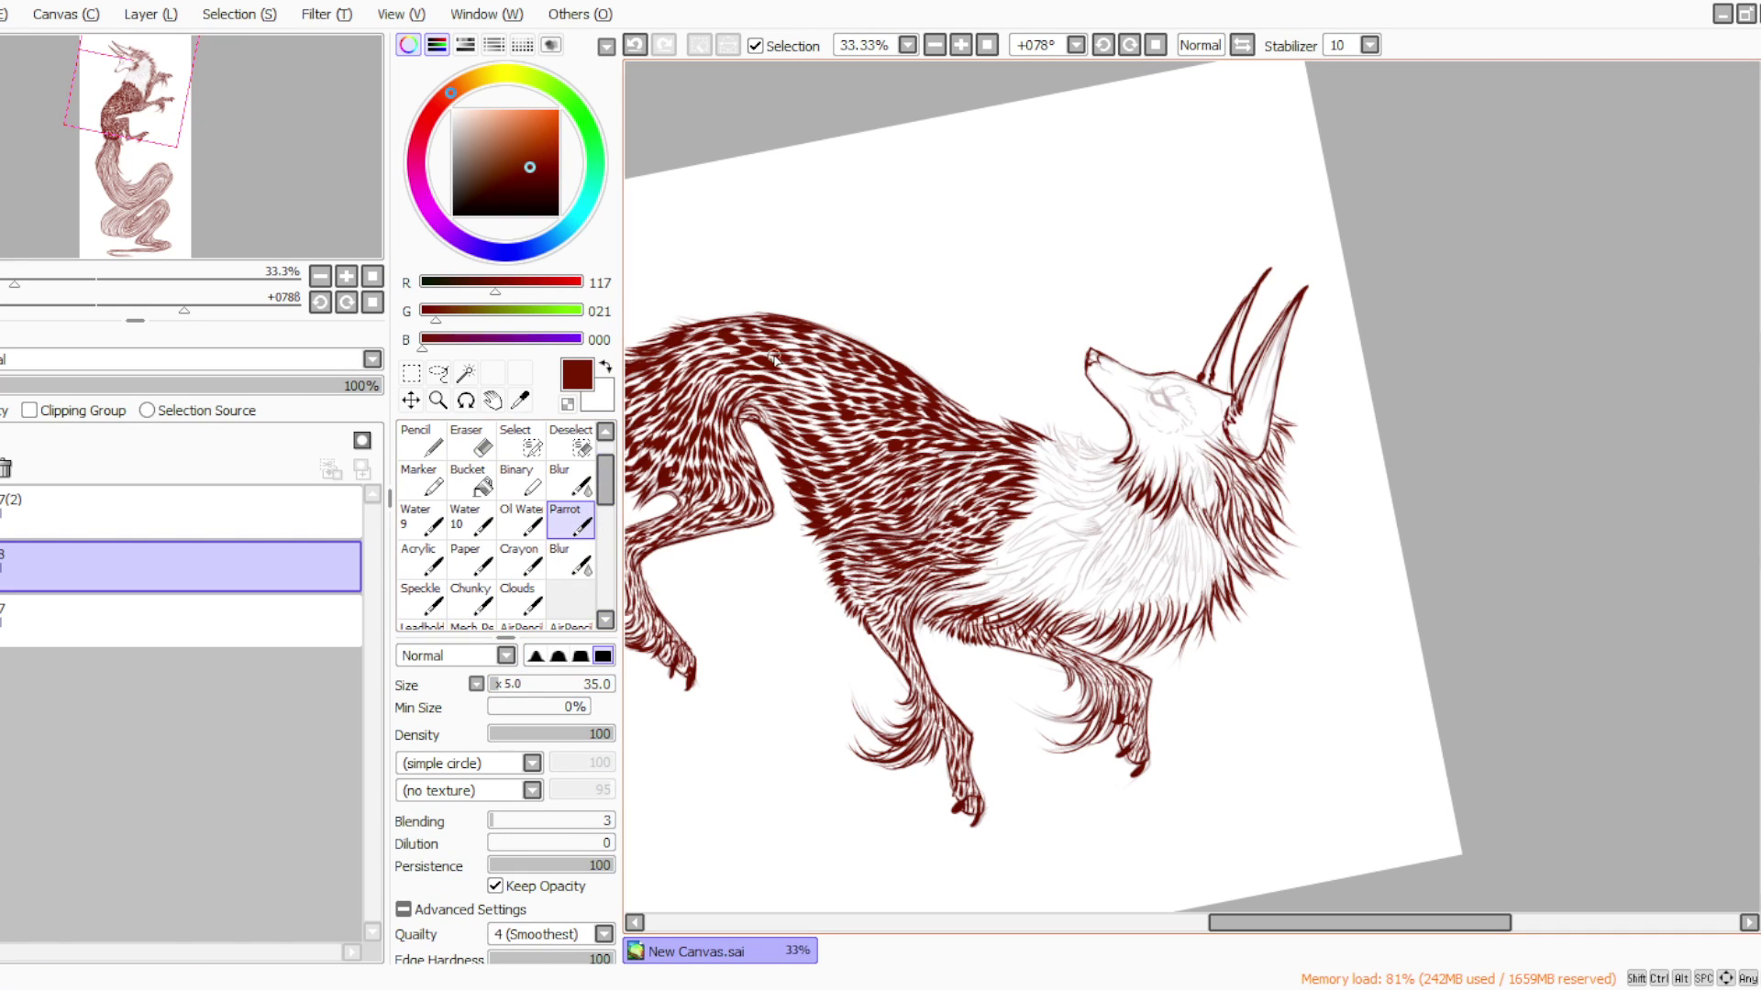
pyautogui.moveTo(1193, 461)
pyautogui.mouseDown()
pyautogui.moveTo(1195, 475)
pyautogui.moveTo(1218, 511)
pyautogui.moveTo(1214, 478)
pyautogui.moveTo(1207, 592)
pyautogui.mouseUp()
pyautogui.moveTo(1222, 520); pyautogui.dragTo(1224, 559)
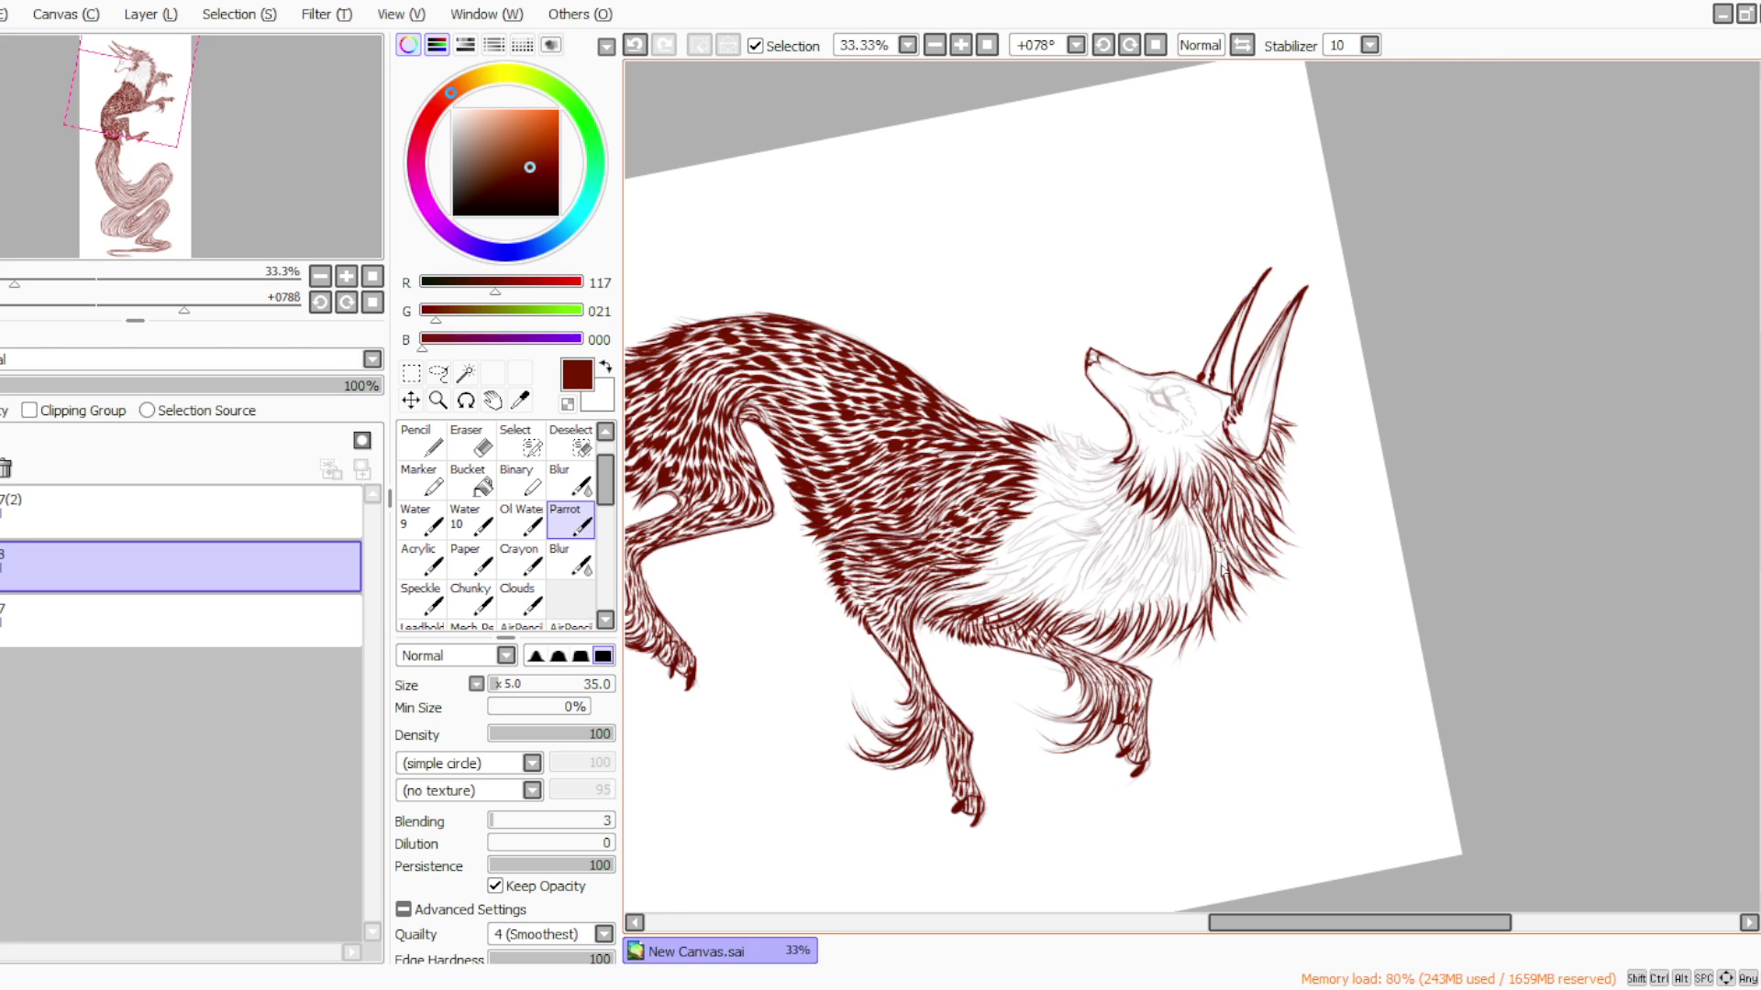
# Ink wavy fur strokes down the throat from the jaw to the inked shoulder fur
pyautogui.click(1155, 44)
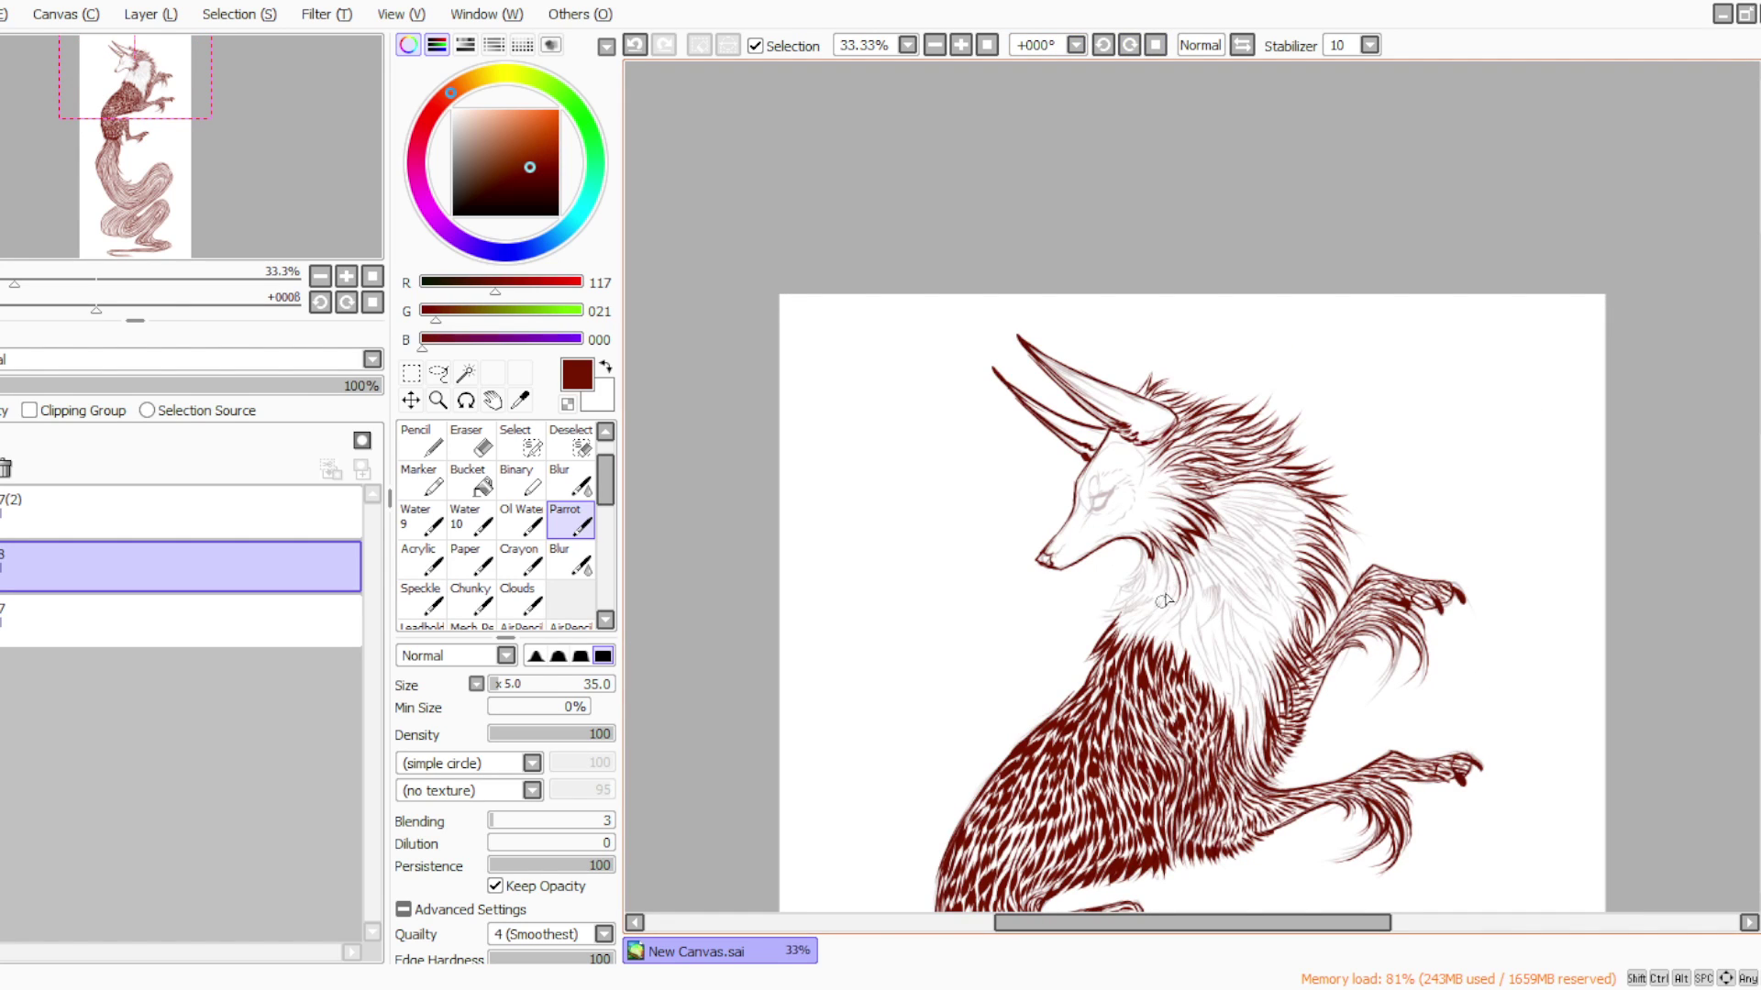
pyautogui.moveTo(1186, 545); pyautogui.dragTo(1173, 624)
pyautogui.moveTo(1149, 560); pyautogui.dragTo(1106, 616)
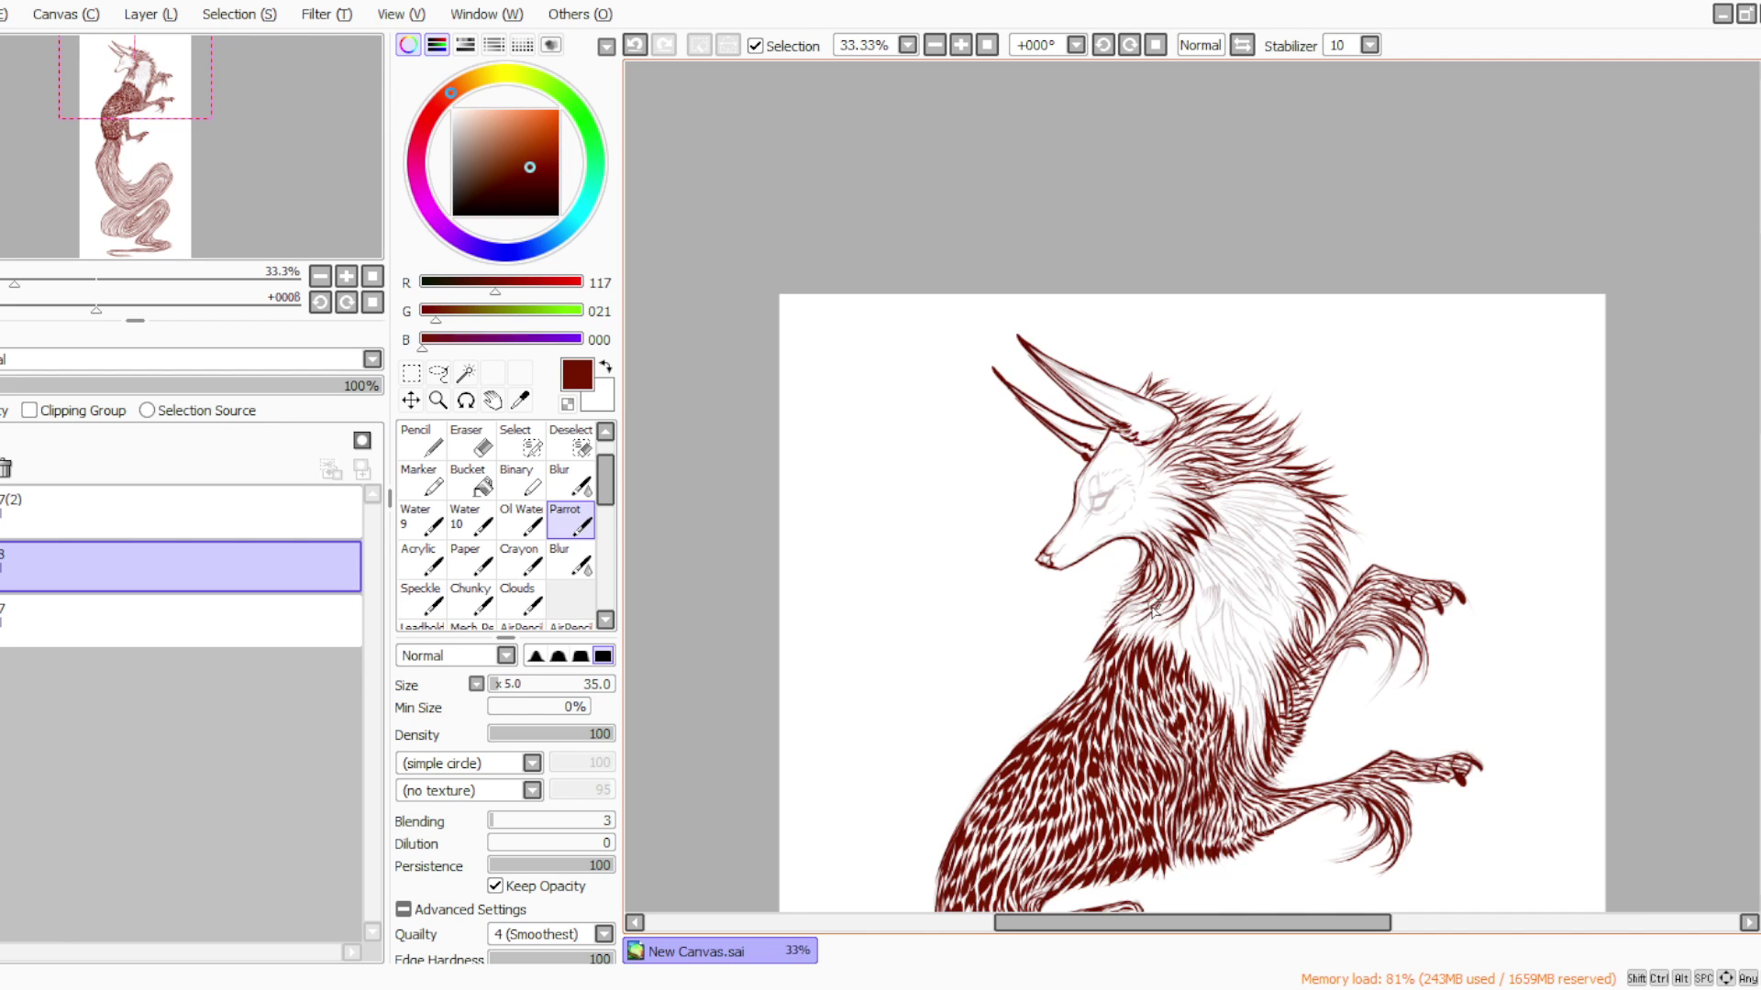
pyautogui.moveTo(1152, 604); pyautogui.dragTo(1115, 626)
pyautogui.moveTo(1051, 392); pyautogui.dragTo(1160, 154)
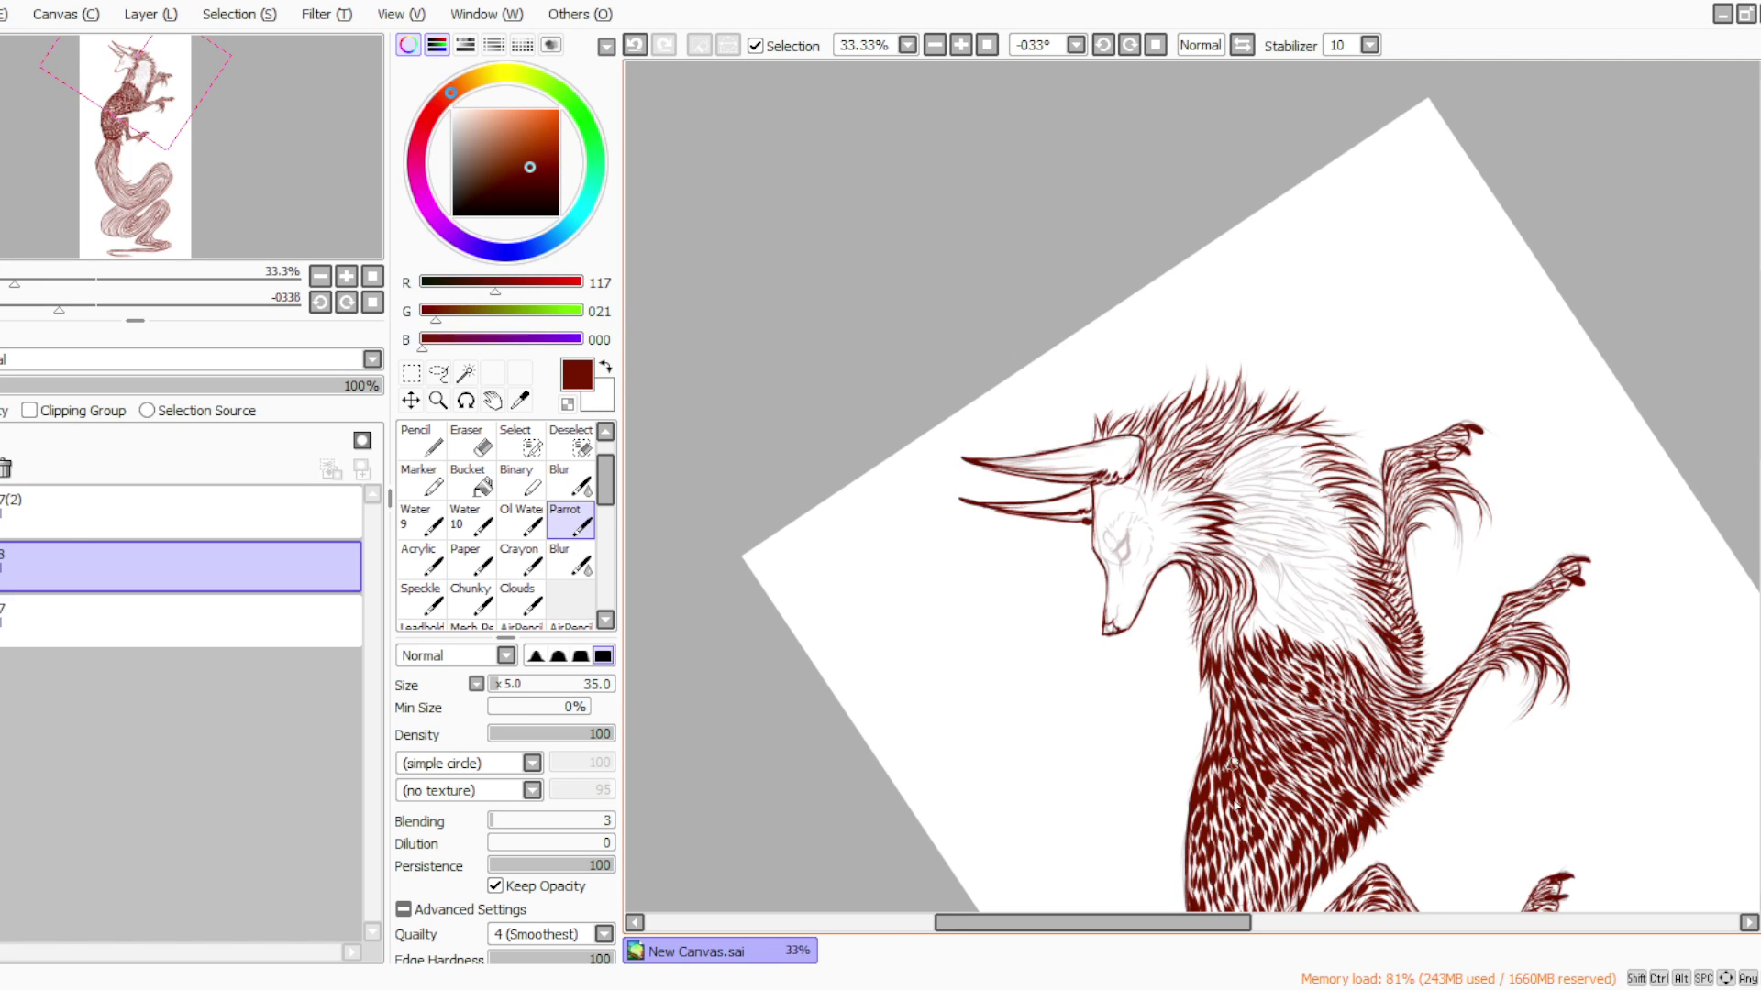
# Ink fur strokes on the lower chest beside the top of the raised foreleg
pyautogui.click(1156, 45)
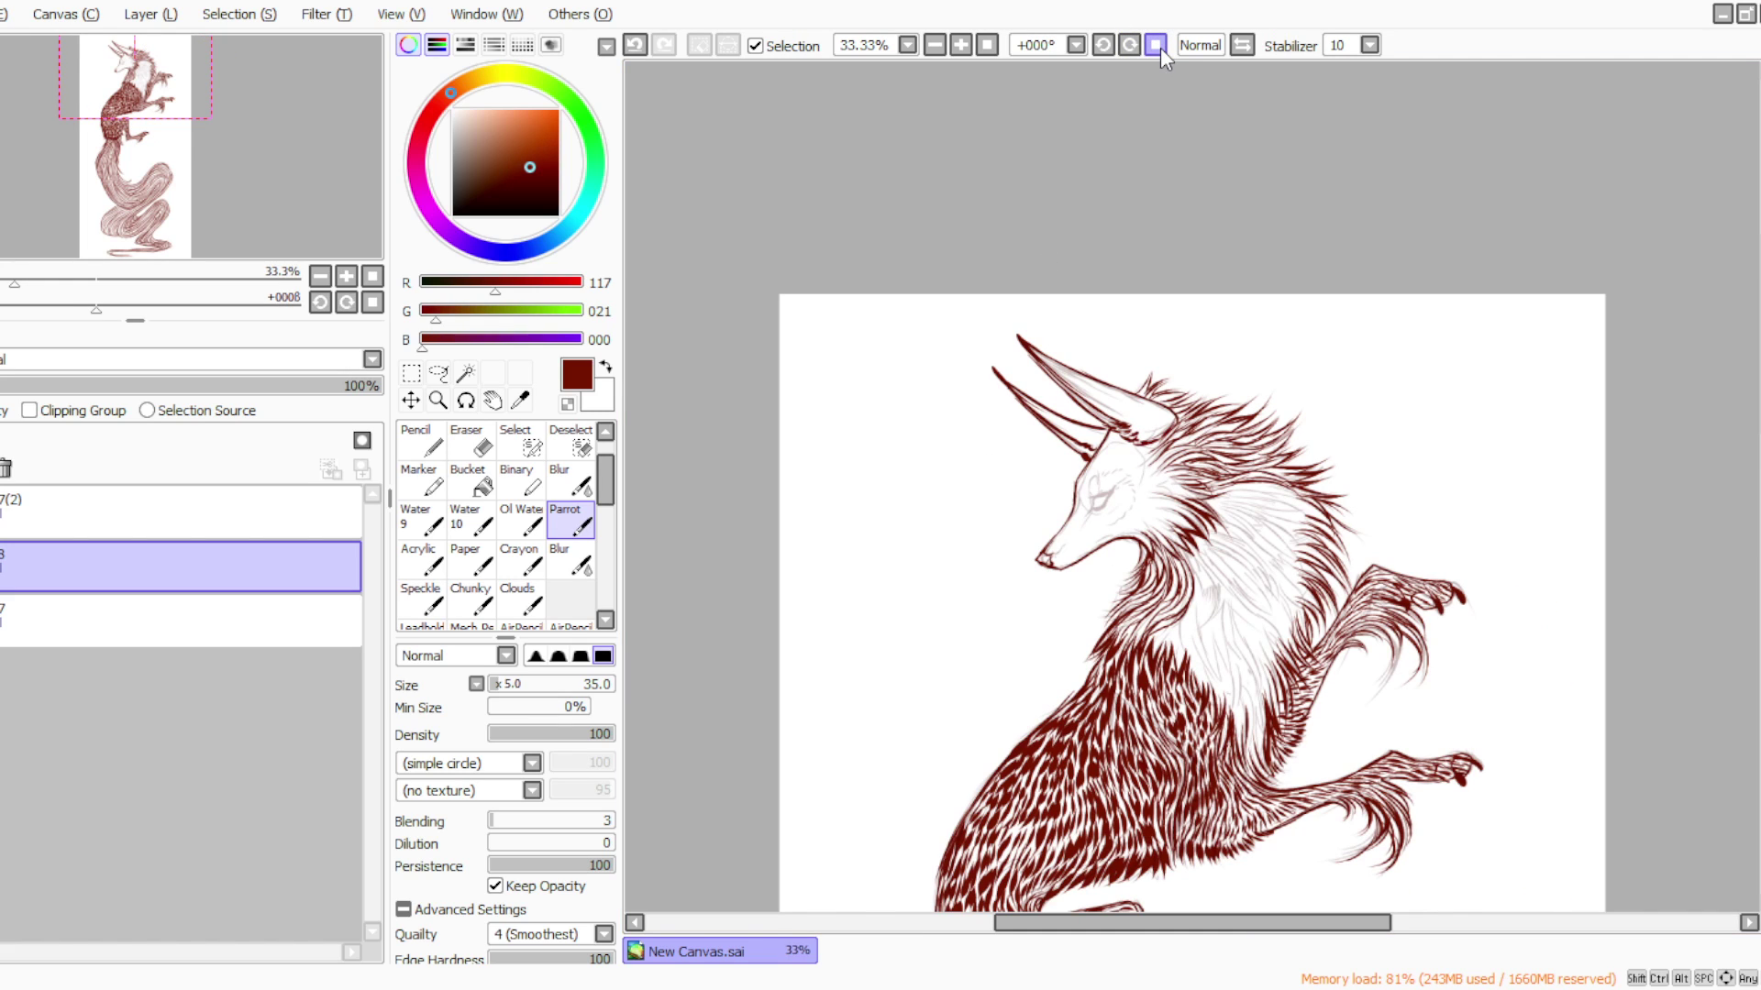
pyautogui.click(983, 44)
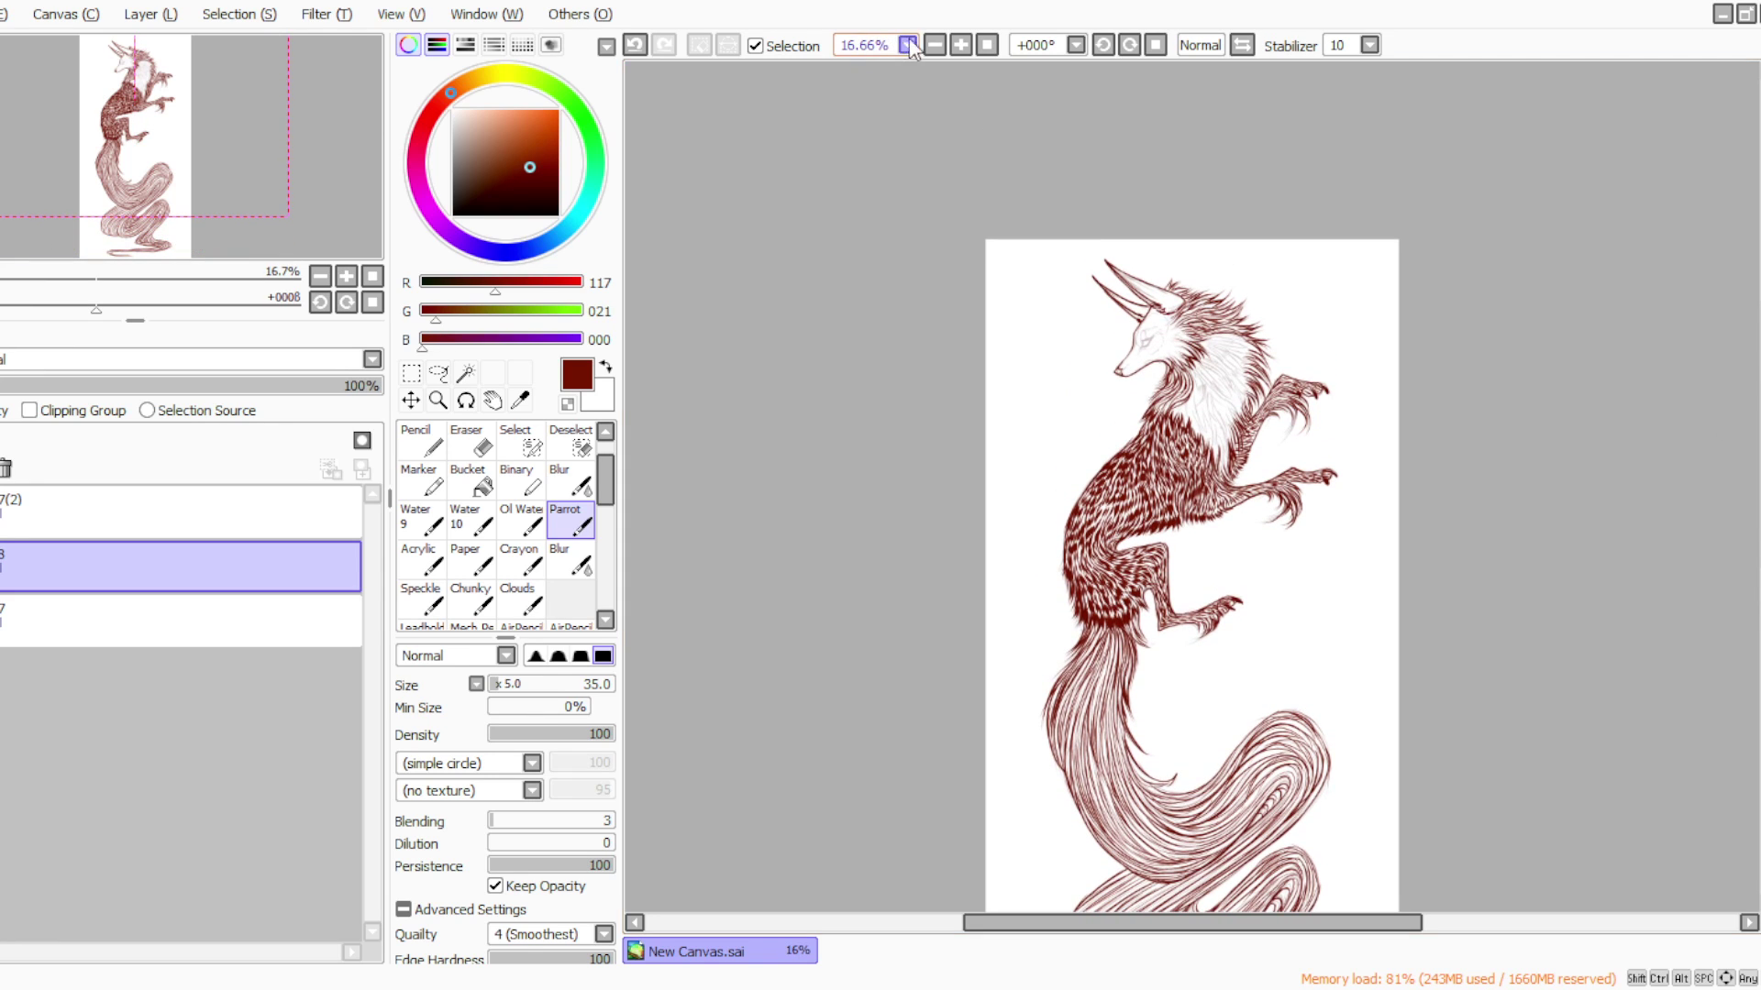
pyautogui.click(960, 44)
pyautogui.click(960, 45)
pyautogui.moveTo(1755, 446); pyautogui.dragTo(1755, 399)
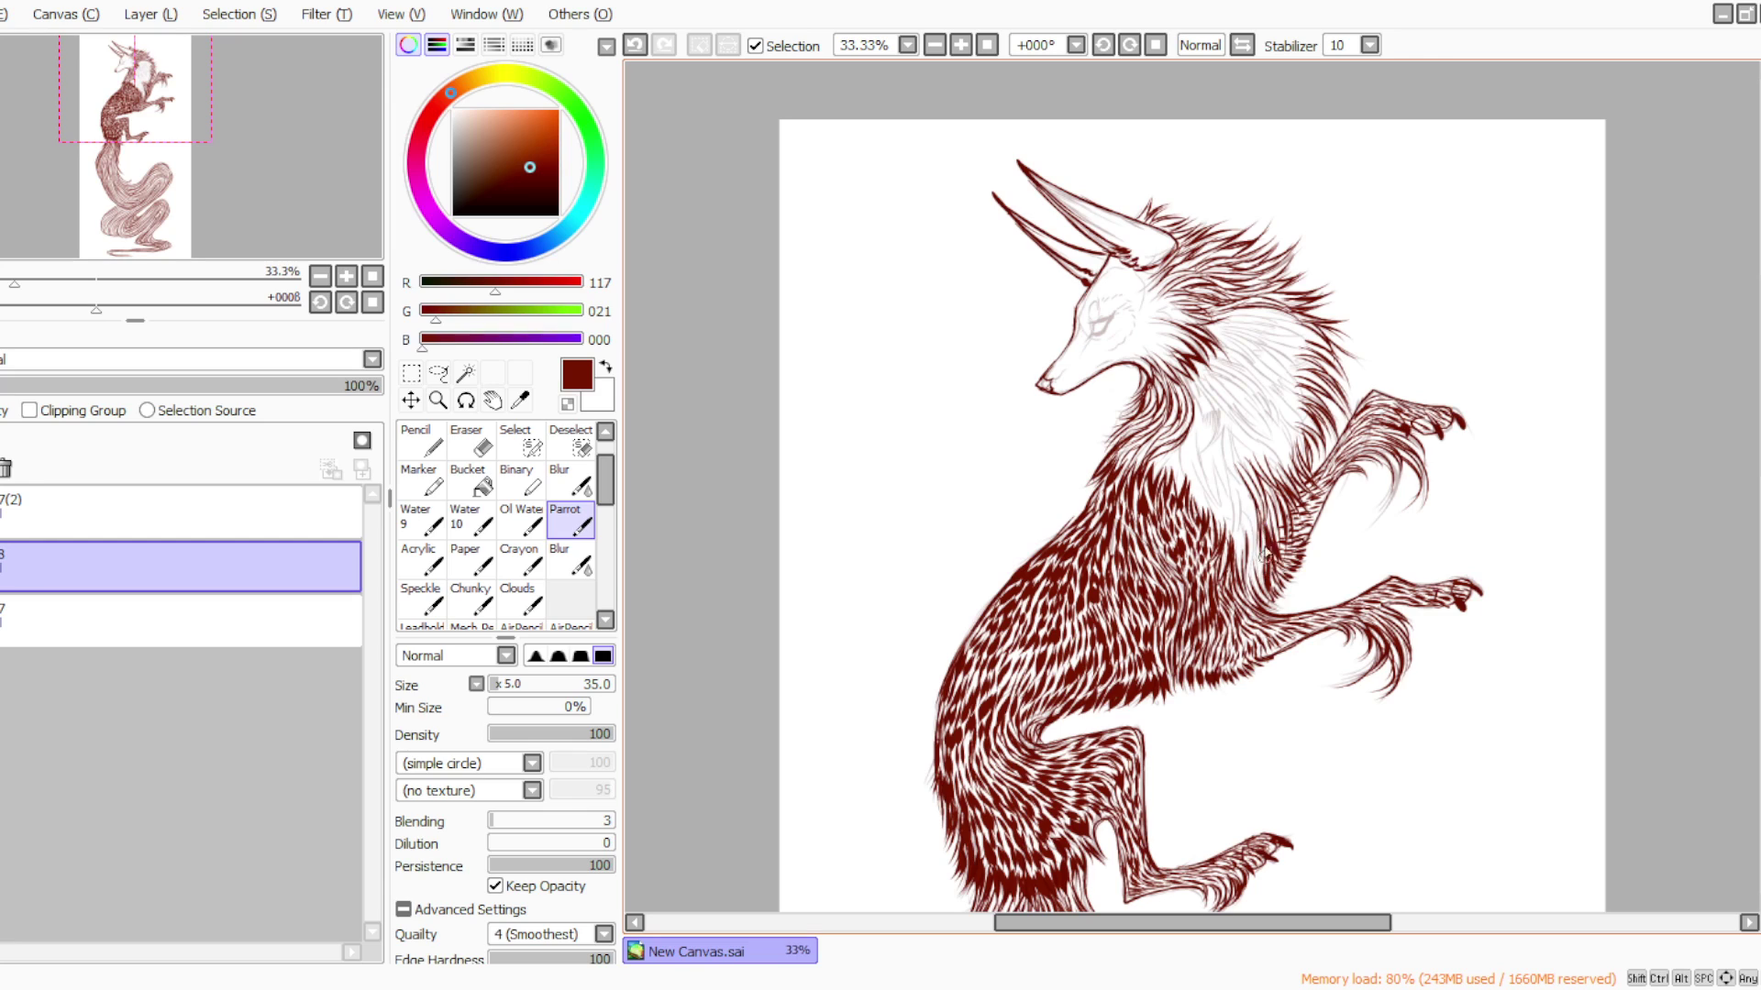
pyautogui.moveTo(1233, 468)
pyautogui.mouseDown()
pyautogui.moveTo(1225, 533)
pyautogui.moveTo(1235, 467)
pyautogui.moveTo(1228, 526)
pyautogui.moveTo(1238, 480)
pyautogui.moveTo(1259, 546)
pyautogui.moveTo(1235, 472)
pyautogui.moveTo(1248, 574)
pyautogui.mouseUp()
pyautogui.moveTo(1241, 509); pyautogui.dragTo(1262, 584)
# Ink long fur strokes inward from the mane's inked outer band into the blank neck area
pyautogui.click(1130, 44)
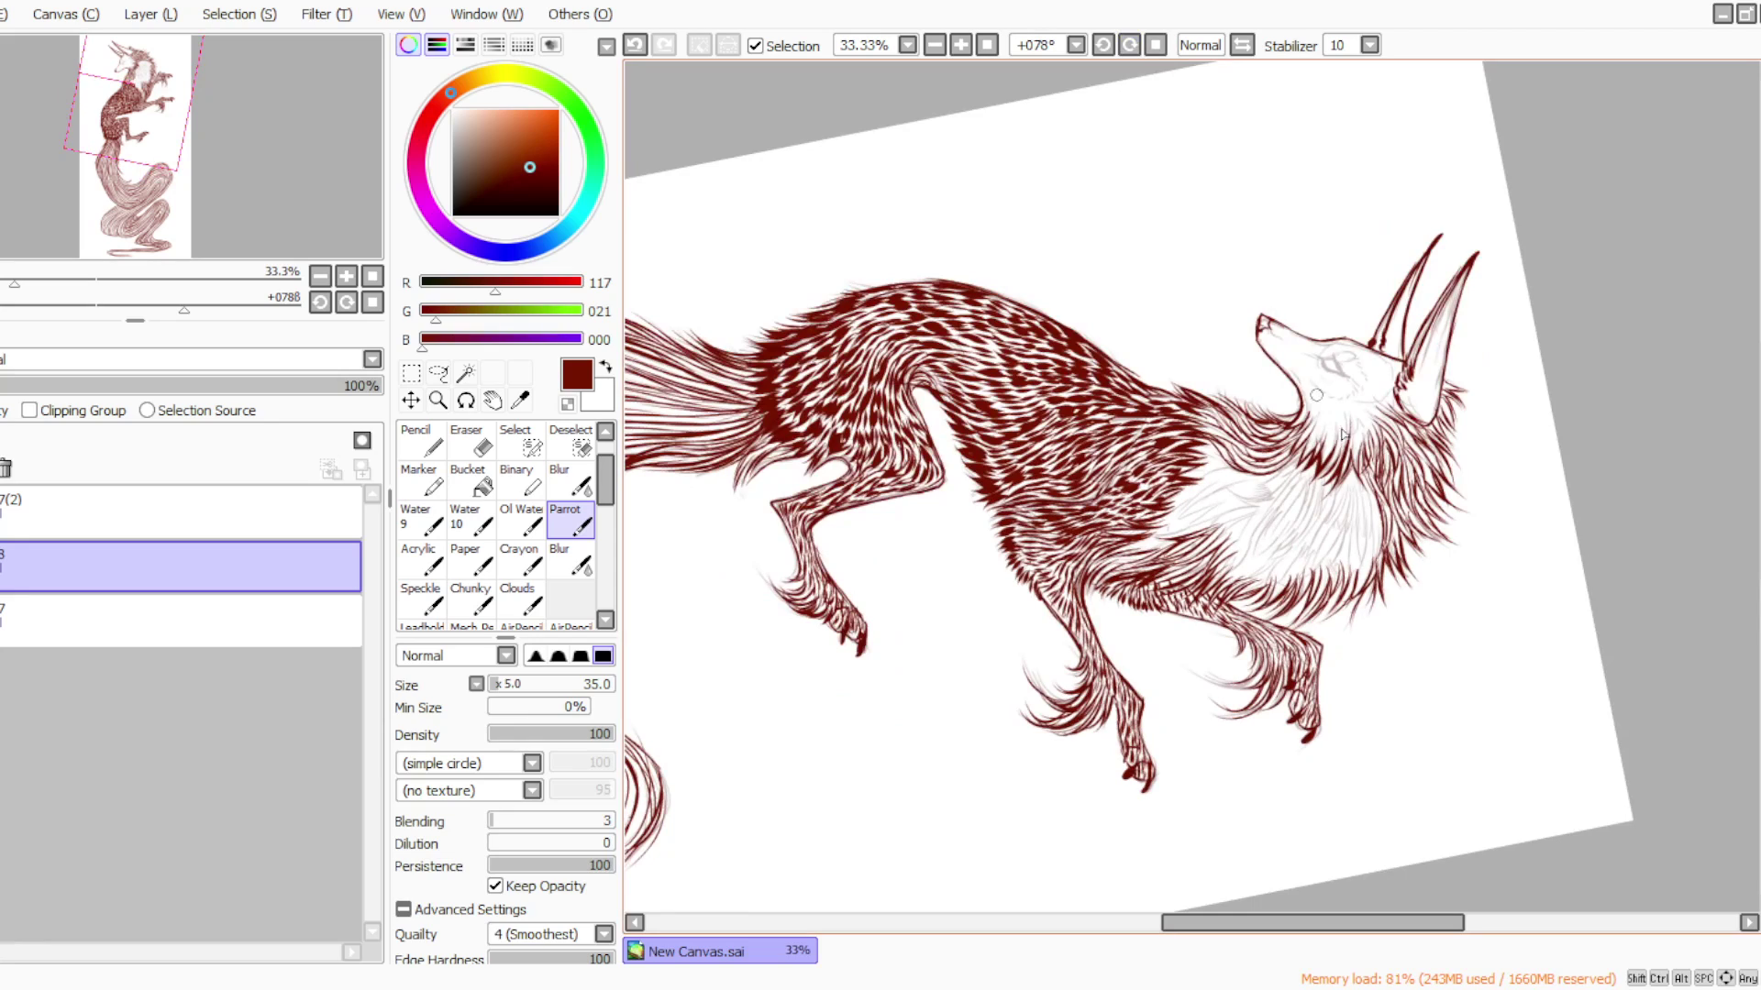
pyautogui.moveTo(1349, 467)
pyautogui.mouseDown()
pyautogui.moveTo(1359, 554)
pyautogui.moveTo(1363, 474)
pyautogui.moveTo(1366, 549)
pyautogui.moveTo(1370, 506)
pyautogui.moveTo(1364, 582)
pyautogui.moveTo(1369, 485)
pyautogui.moveTo(1367, 577)
pyautogui.moveTo(1361, 513)
pyautogui.moveTo(1368, 573)
pyautogui.mouseUp()
pyautogui.moveTo(1355, 508); pyautogui.dragTo(1357, 583)
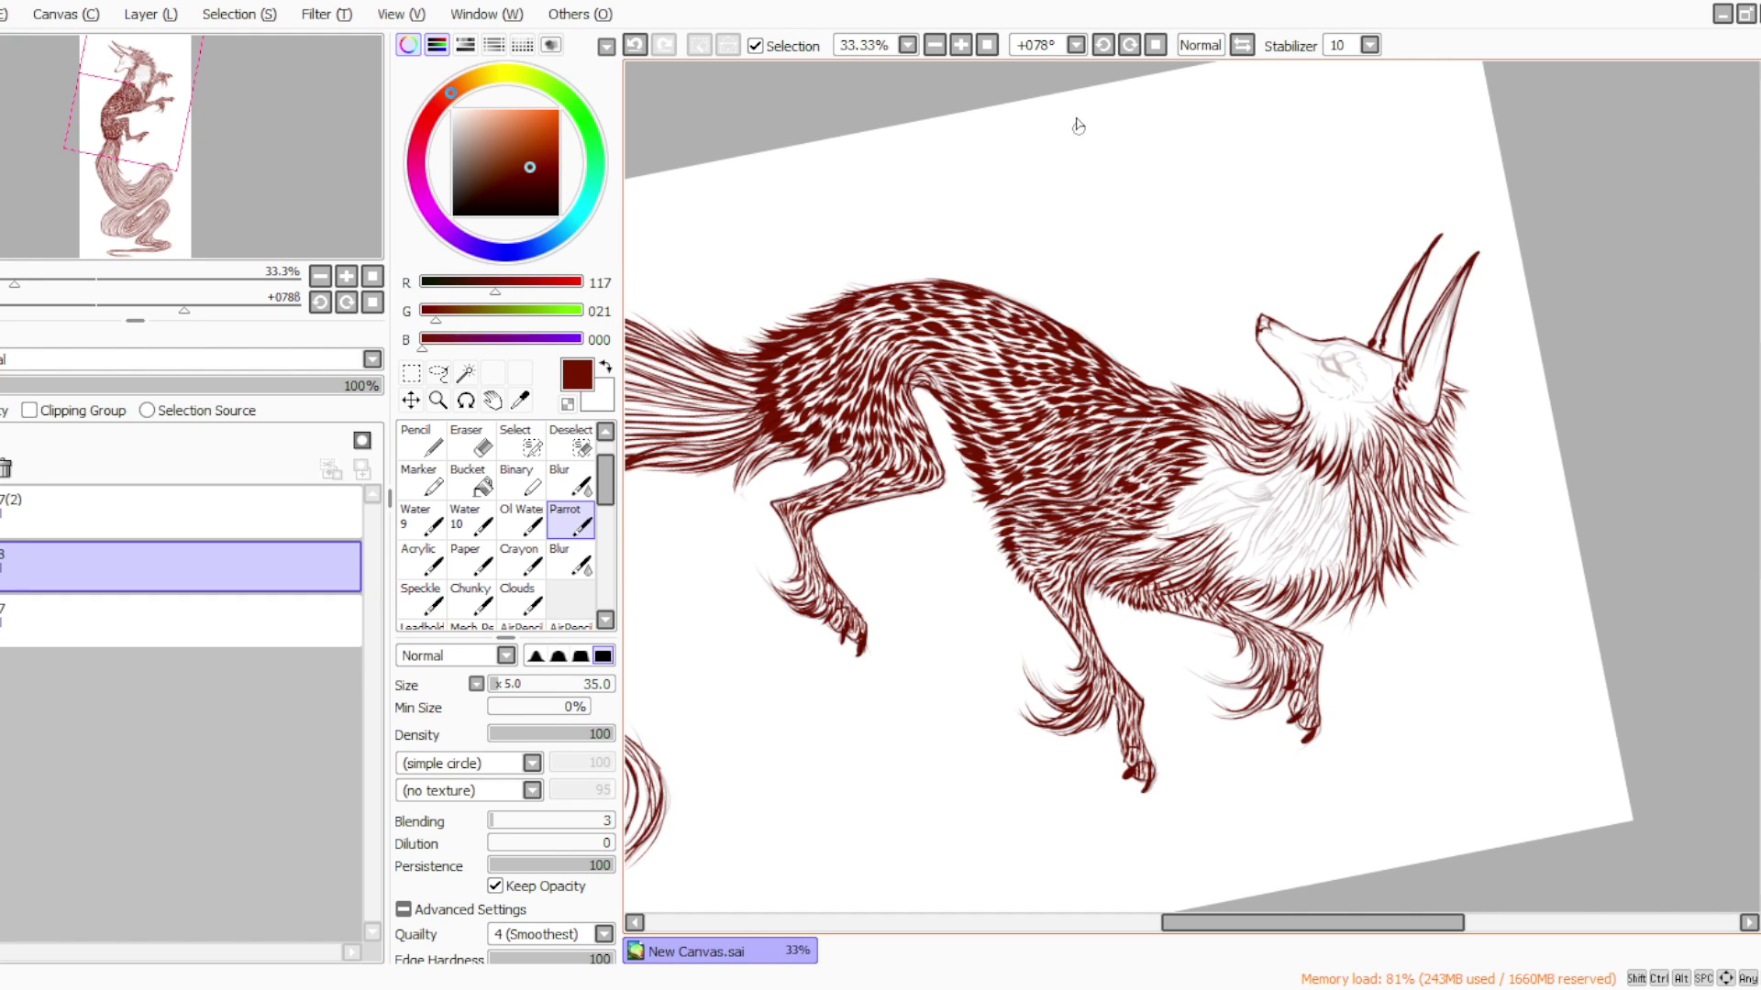
# Ink long flowing fur strokes down the middle of the neck from below the cheek
pyautogui.click(1103, 45)
pyautogui.click(1103, 45)
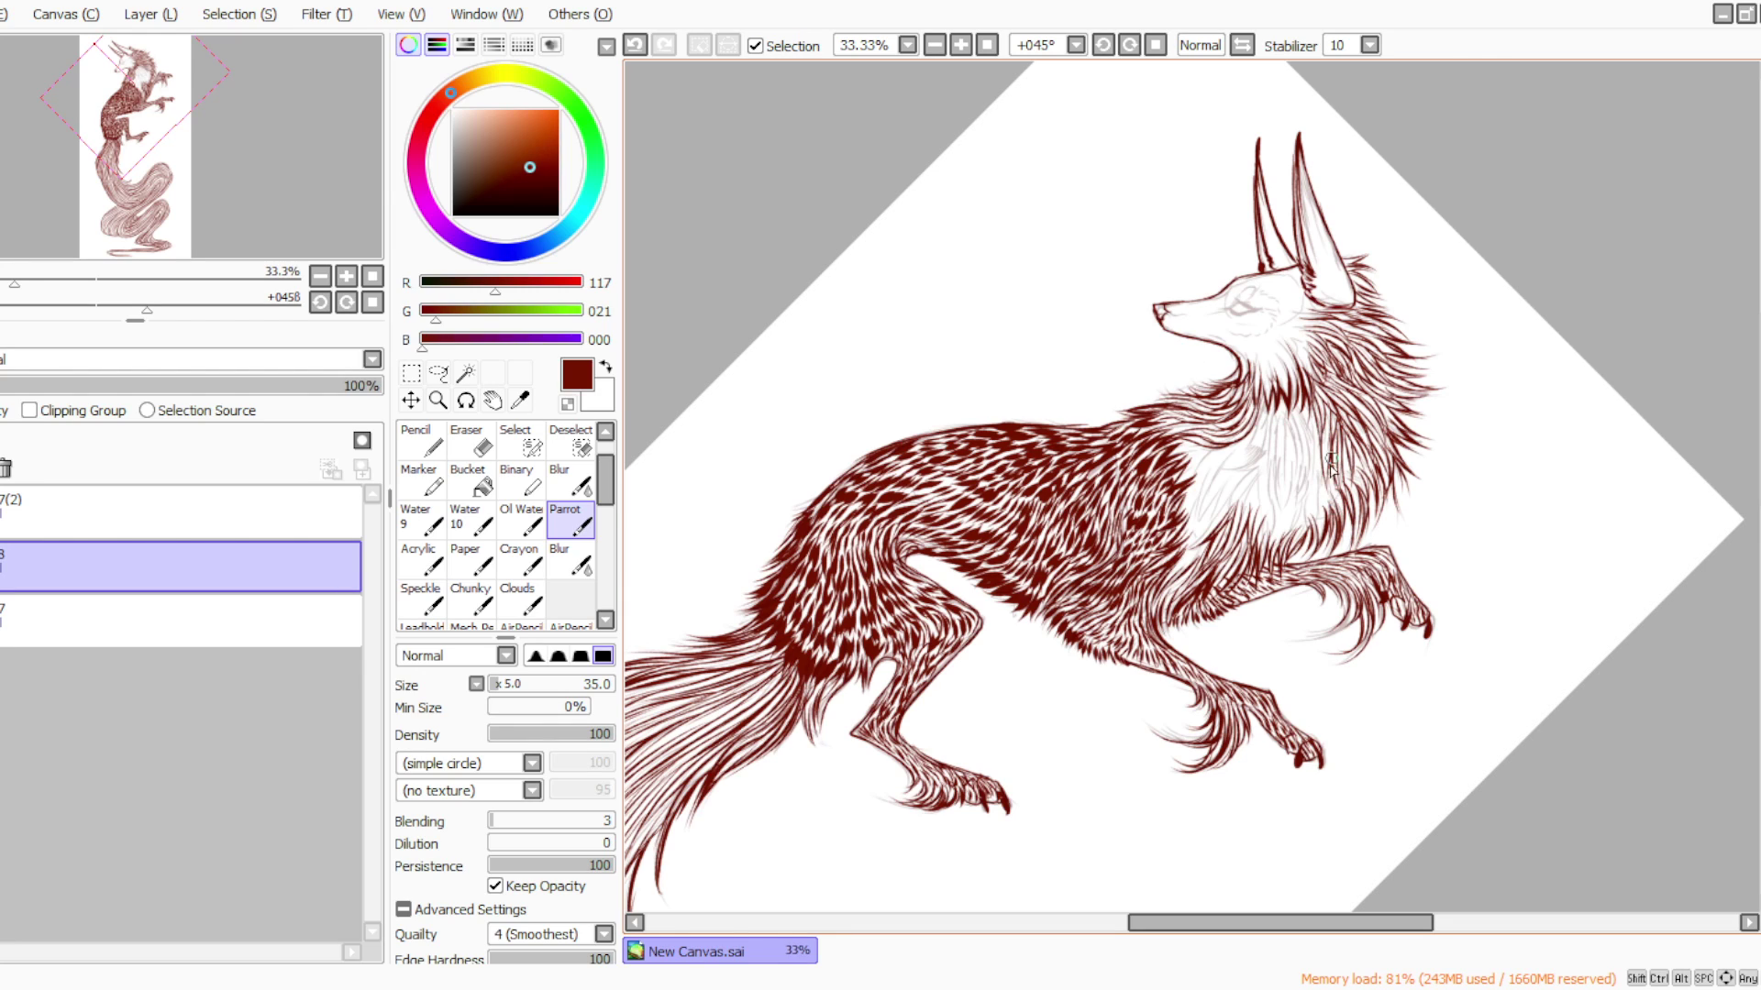
pyautogui.click(1104, 45)
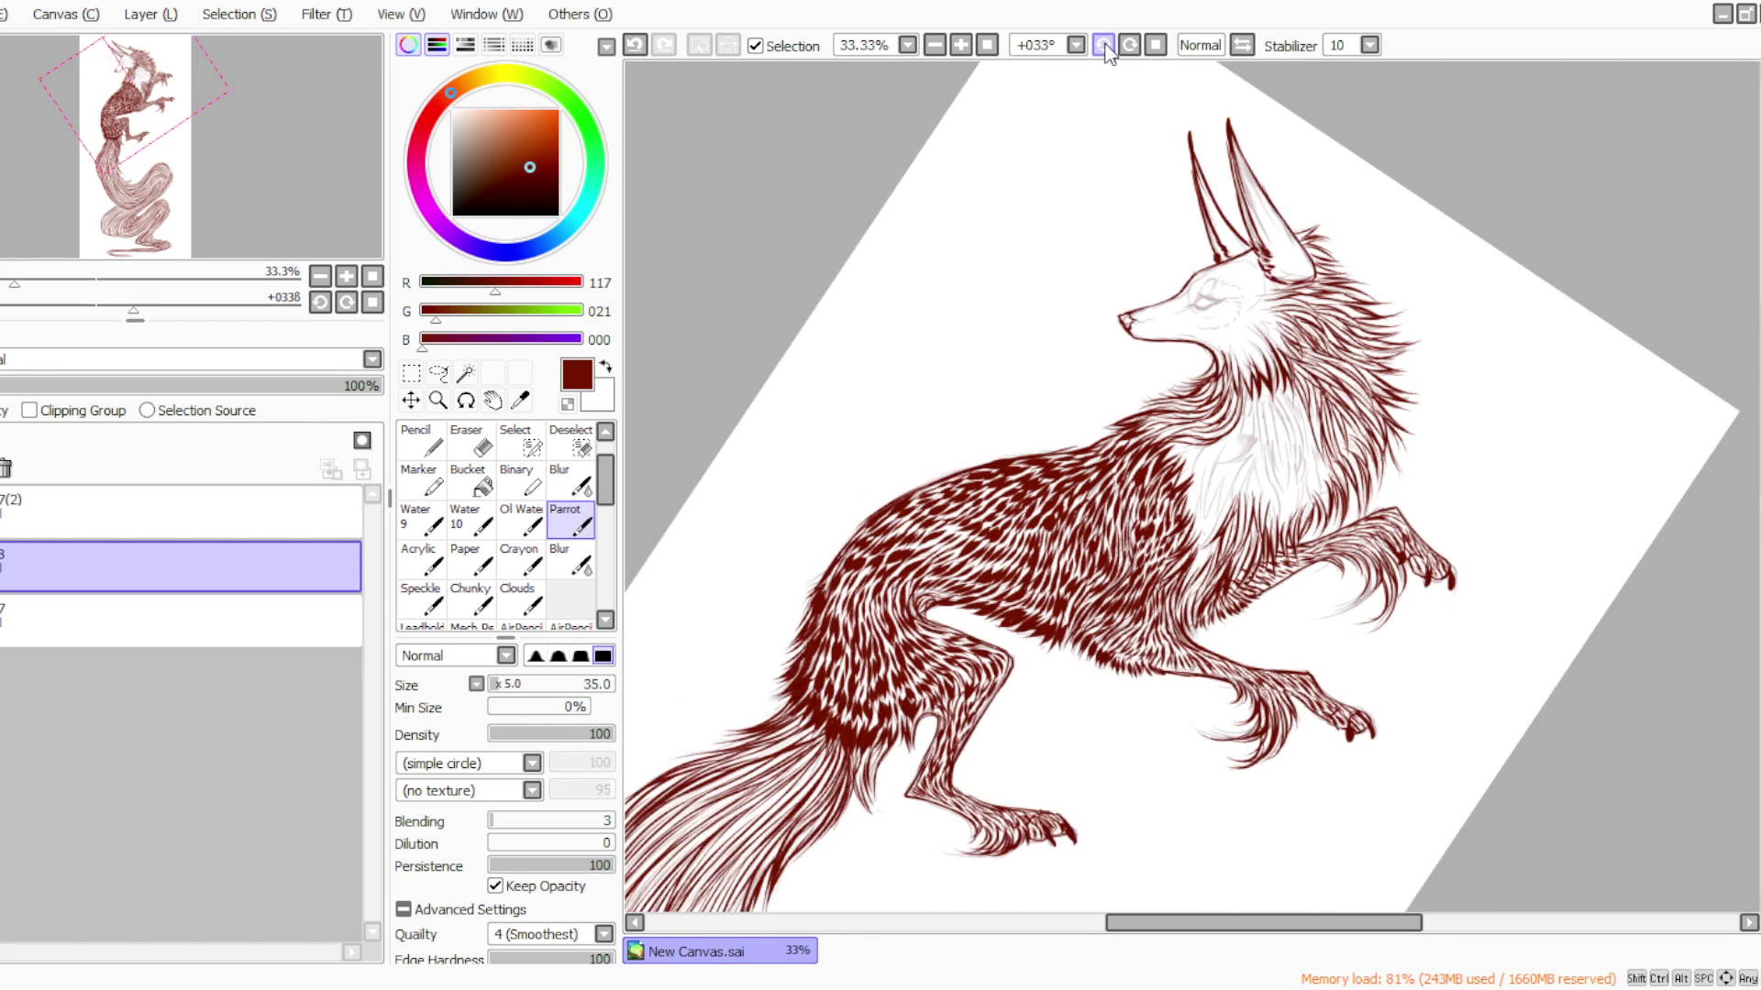
pyautogui.click(1104, 45)
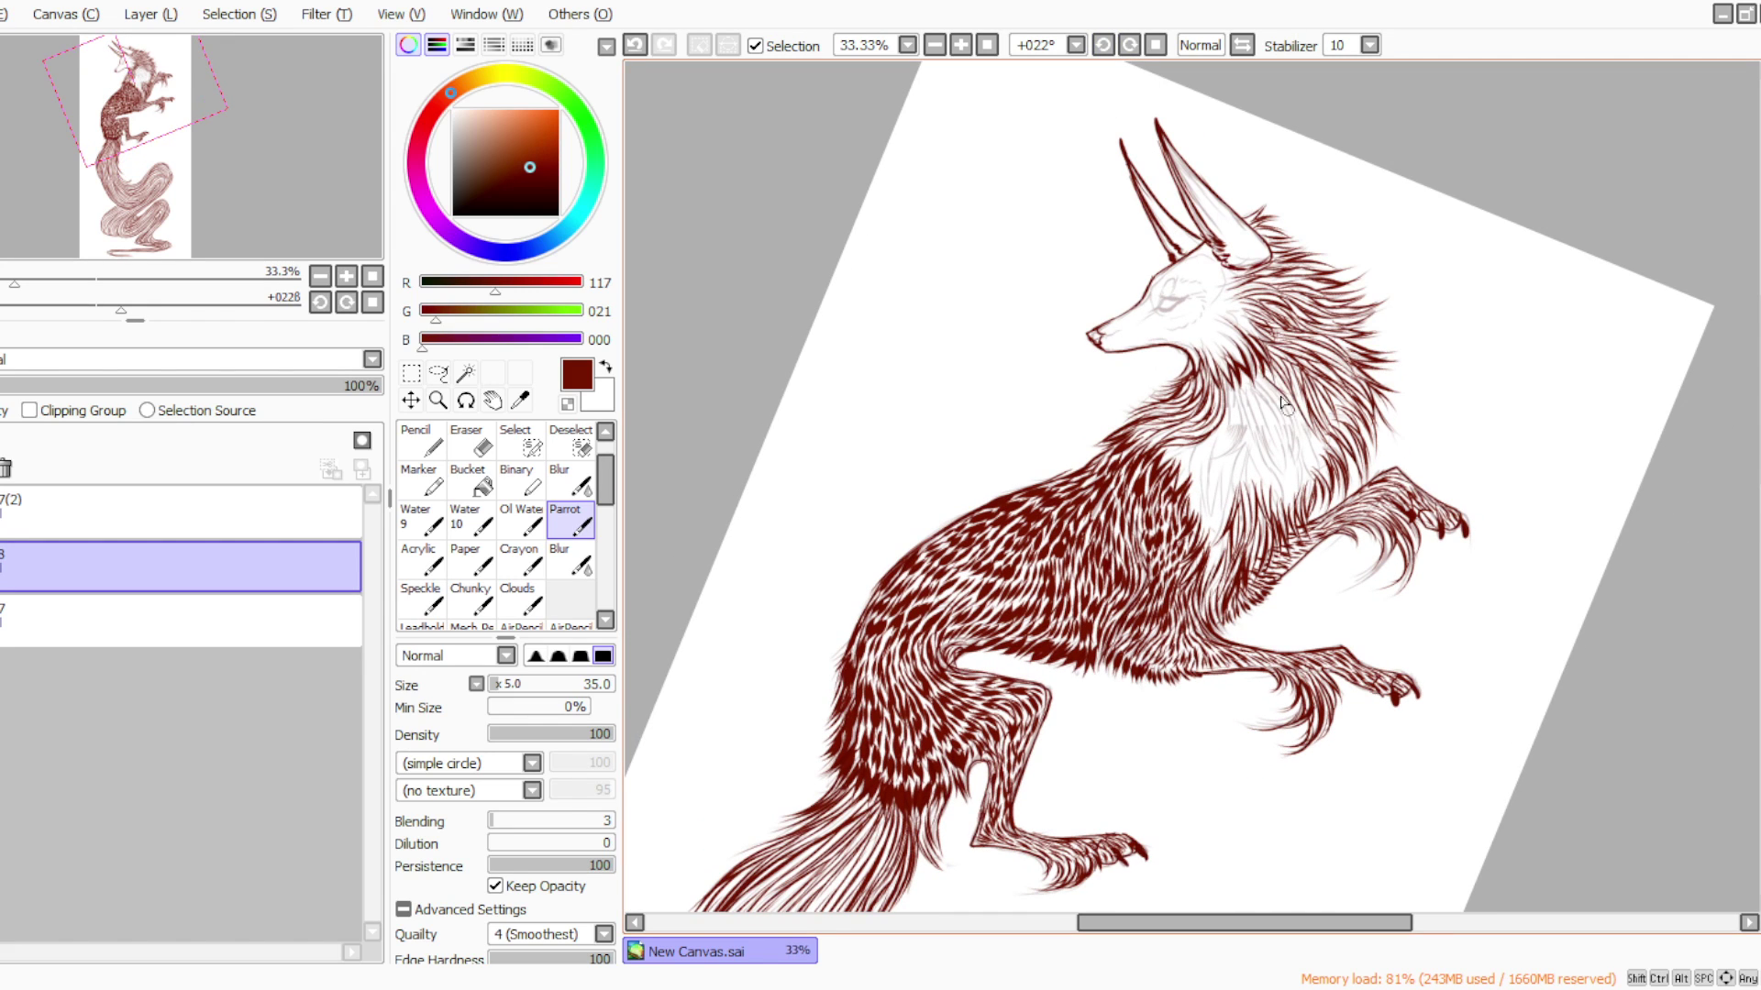
pyautogui.moveTo(1253, 367)
pyautogui.mouseDown()
pyautogui.moveTo(1300, 421)
pyautogui.moveTo(1294, 460)
pyautogui.mouseUp()
pyautogui.moveTo(1283, 392)
pyautogui.mouseDown()
pyautogui.moveTo(1290, 469)
pyautogui.moveTo(1282, 395)
pyautogui.moveTo(1292, 458)
pyautogui.moveTo(1295, 424)
pyautogui.moveTo(1252, 436)
pyautogui.moveTo(1268, 403)
pyautogui.moveTo(1250, 379)
pyautogui.moveTo(1293, 458)
pyautogui.mouseUp()
pyautogui.moveTo(1250, 384)
pyautogui.mouseDown()
pyautogui.moveTo(1284, 457)
pyautogui.moveTo(1281, 421)
pyautogui.moveTo(1263, 425)
pyautogui.moveTo(1242, 374)
pyautogui.mouseUp()
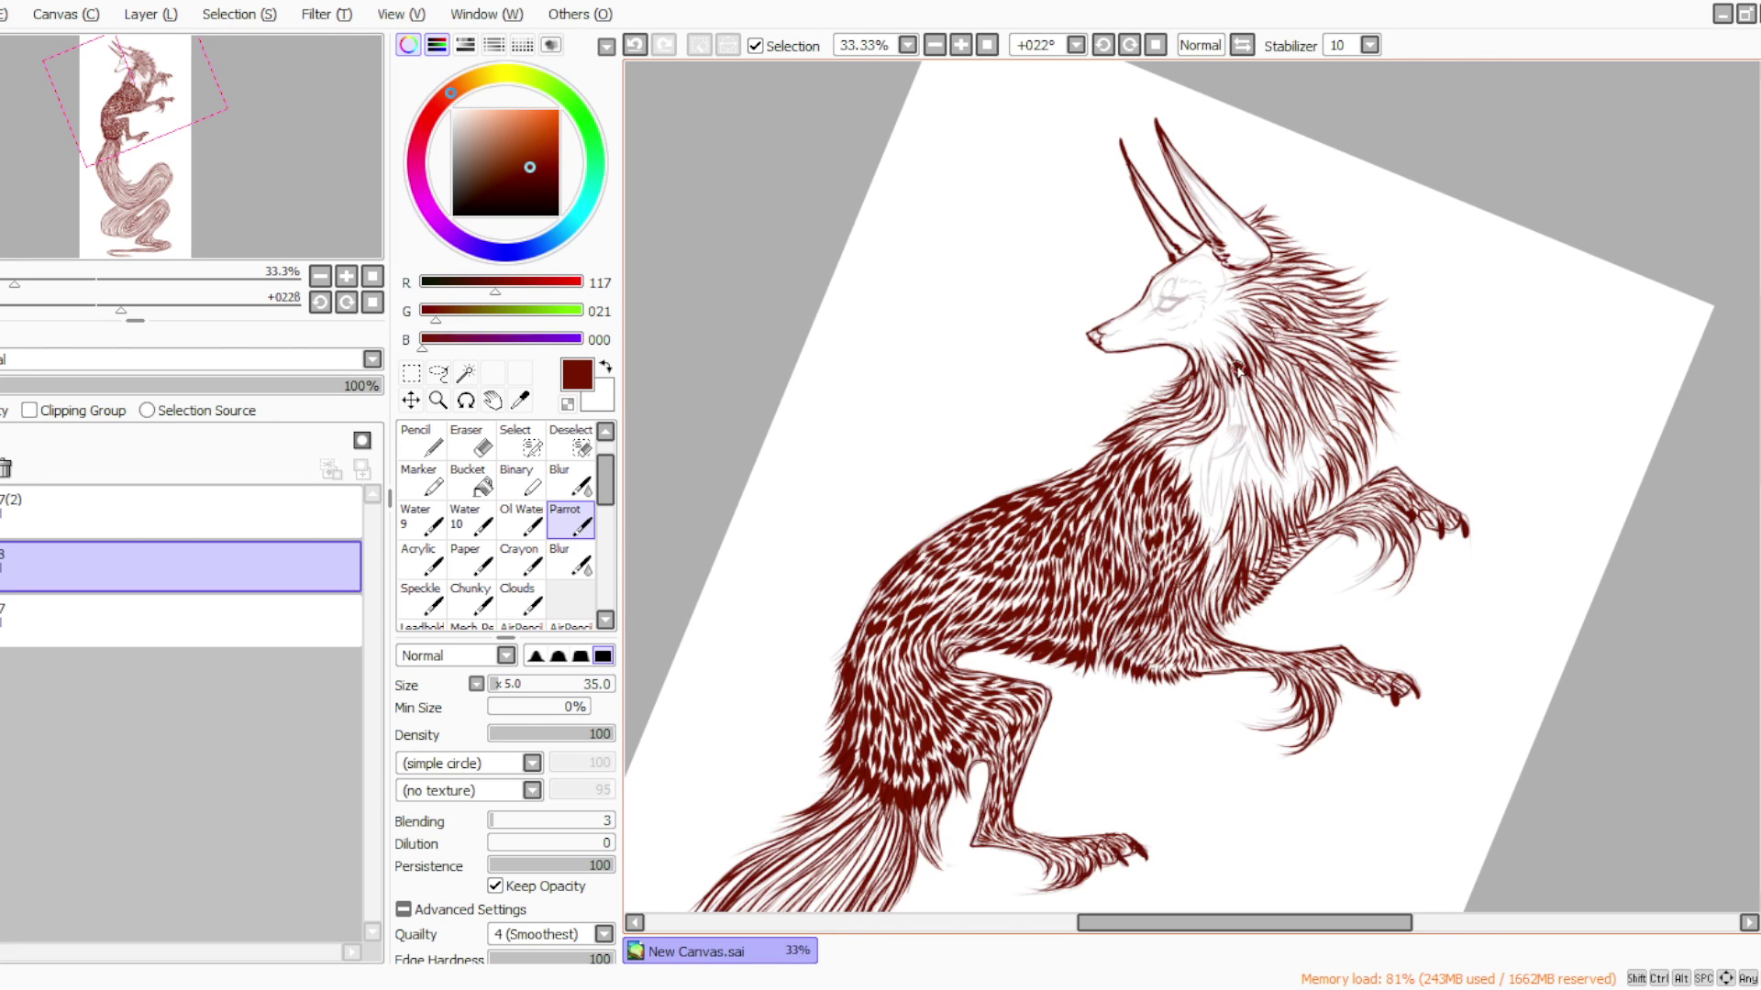
# Fill the remaining blank area of the lower neck and chest with long fur strokes meeting the inked shoulder fur
pyautogui.moveTo(1248, 416); pyautogui.dragTo(1273, 470)
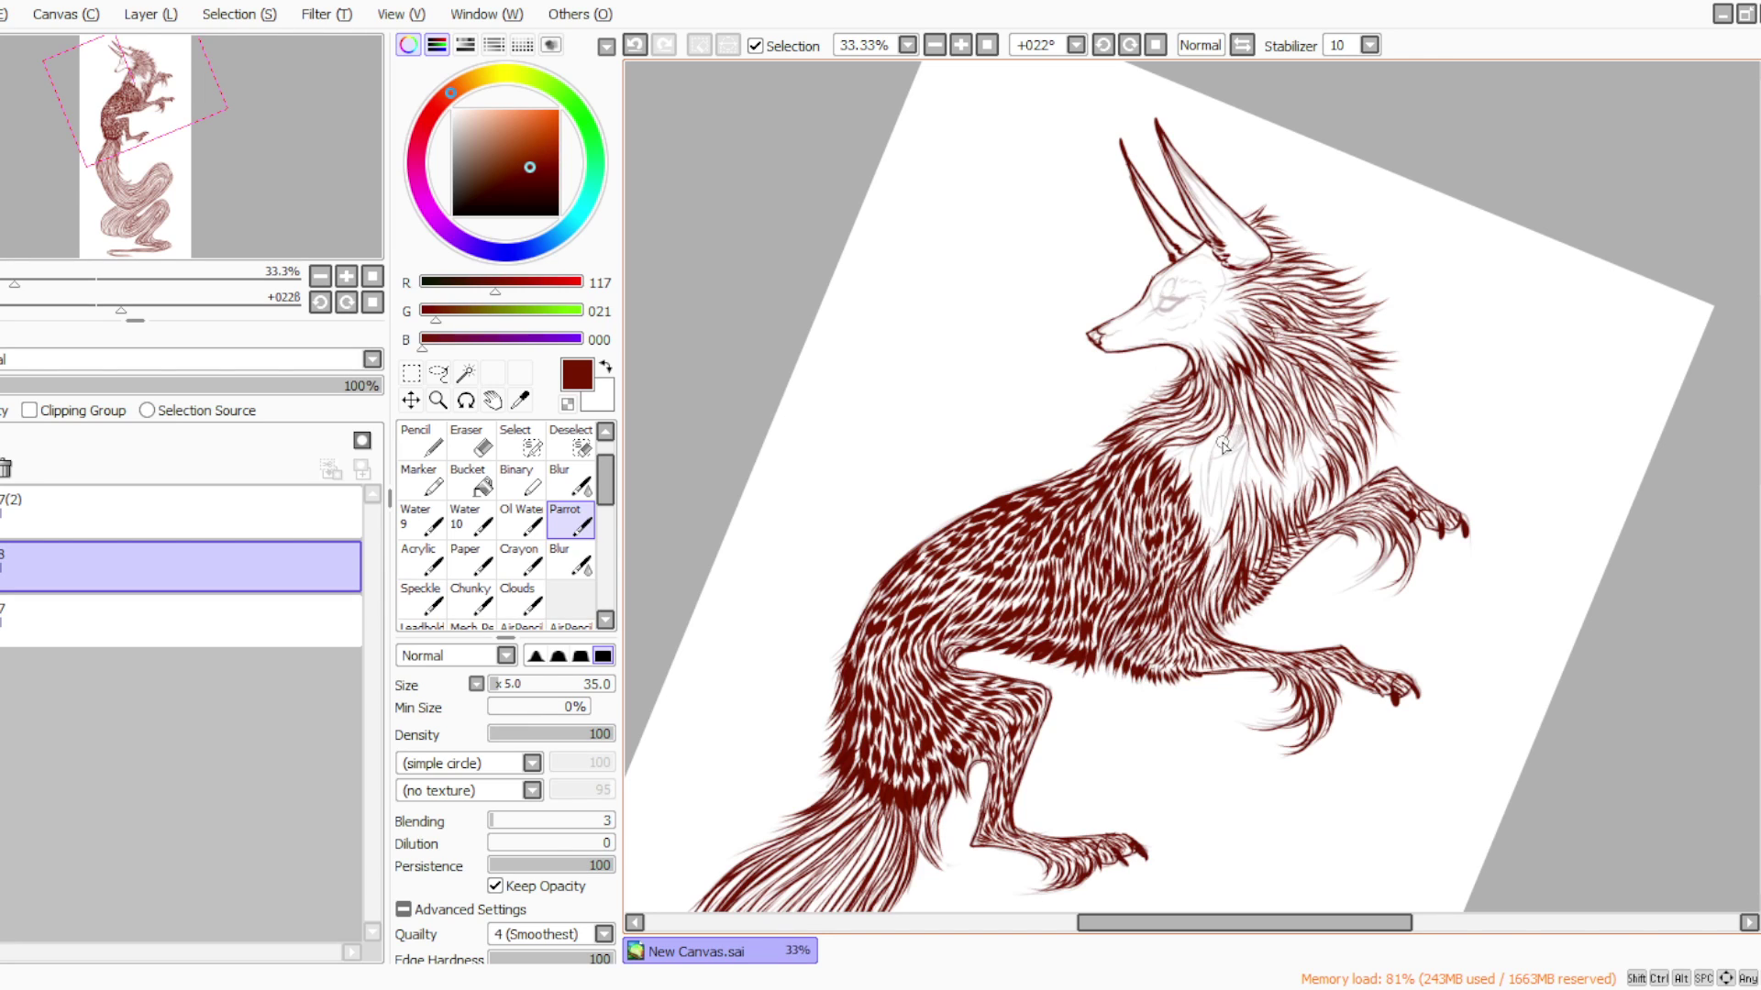
pyautogui.moveTo(1237, 397); pyautogui.dragTo(1223, 459)
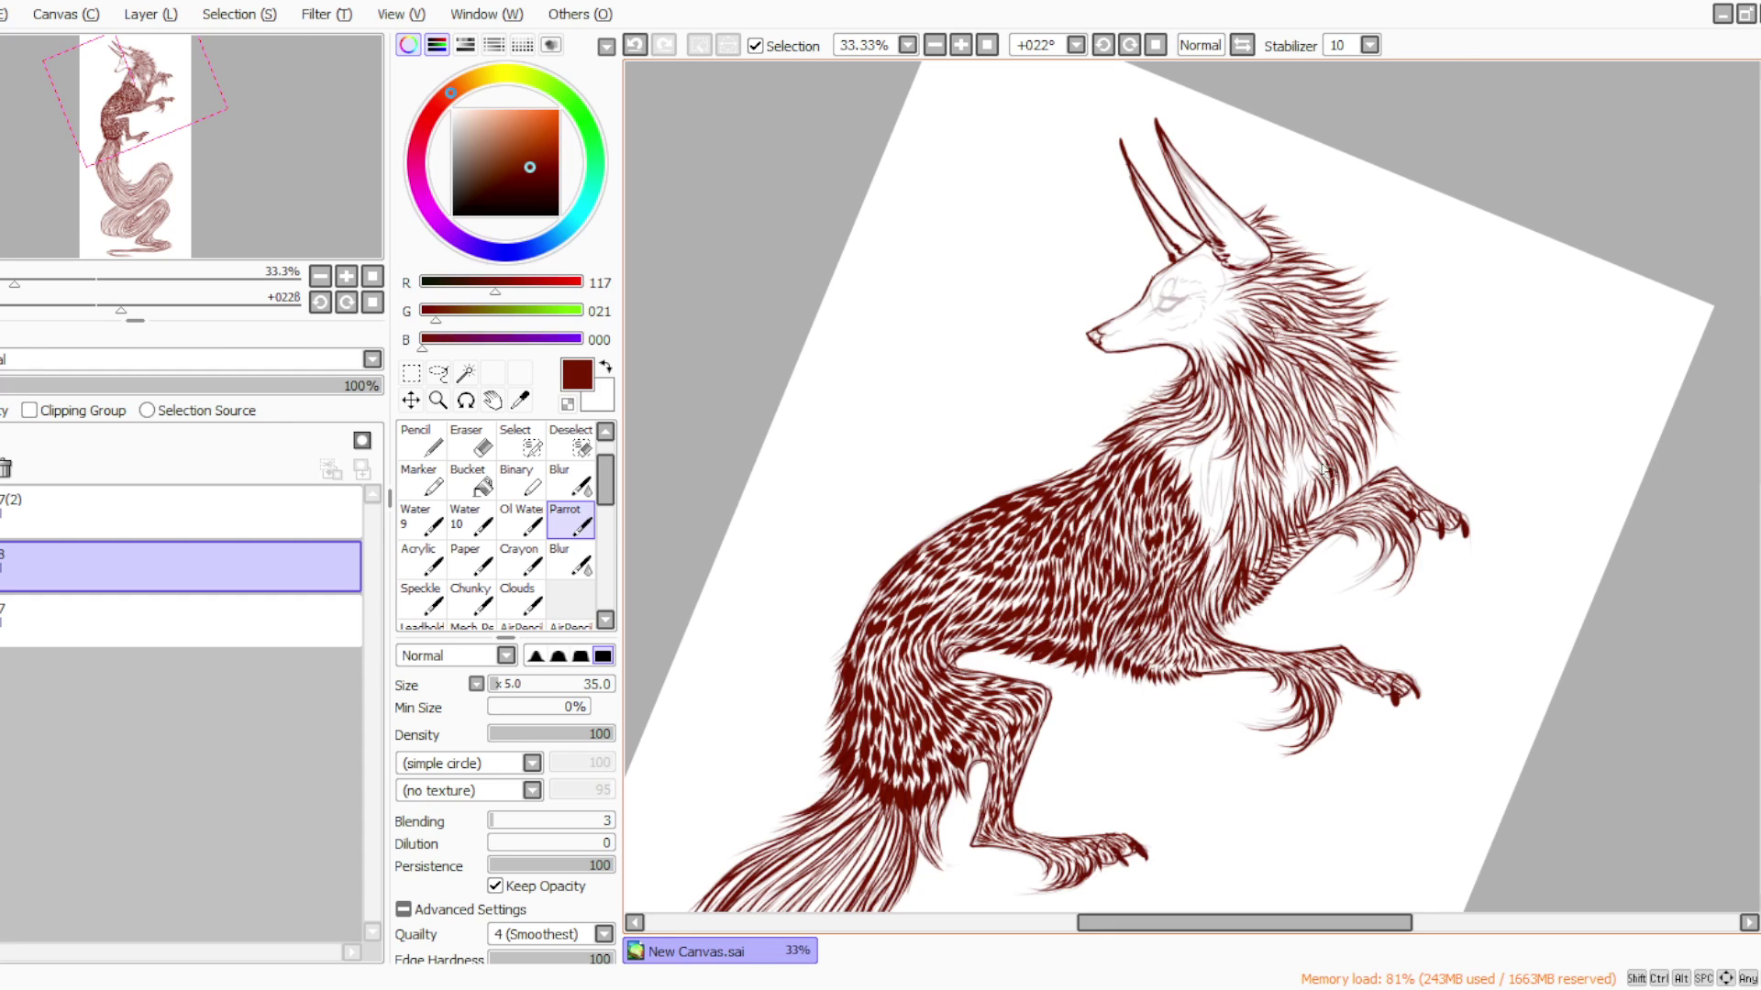
pyautogui.moveTo(1290, 455); pyautogui.dragTo(1288, 508)
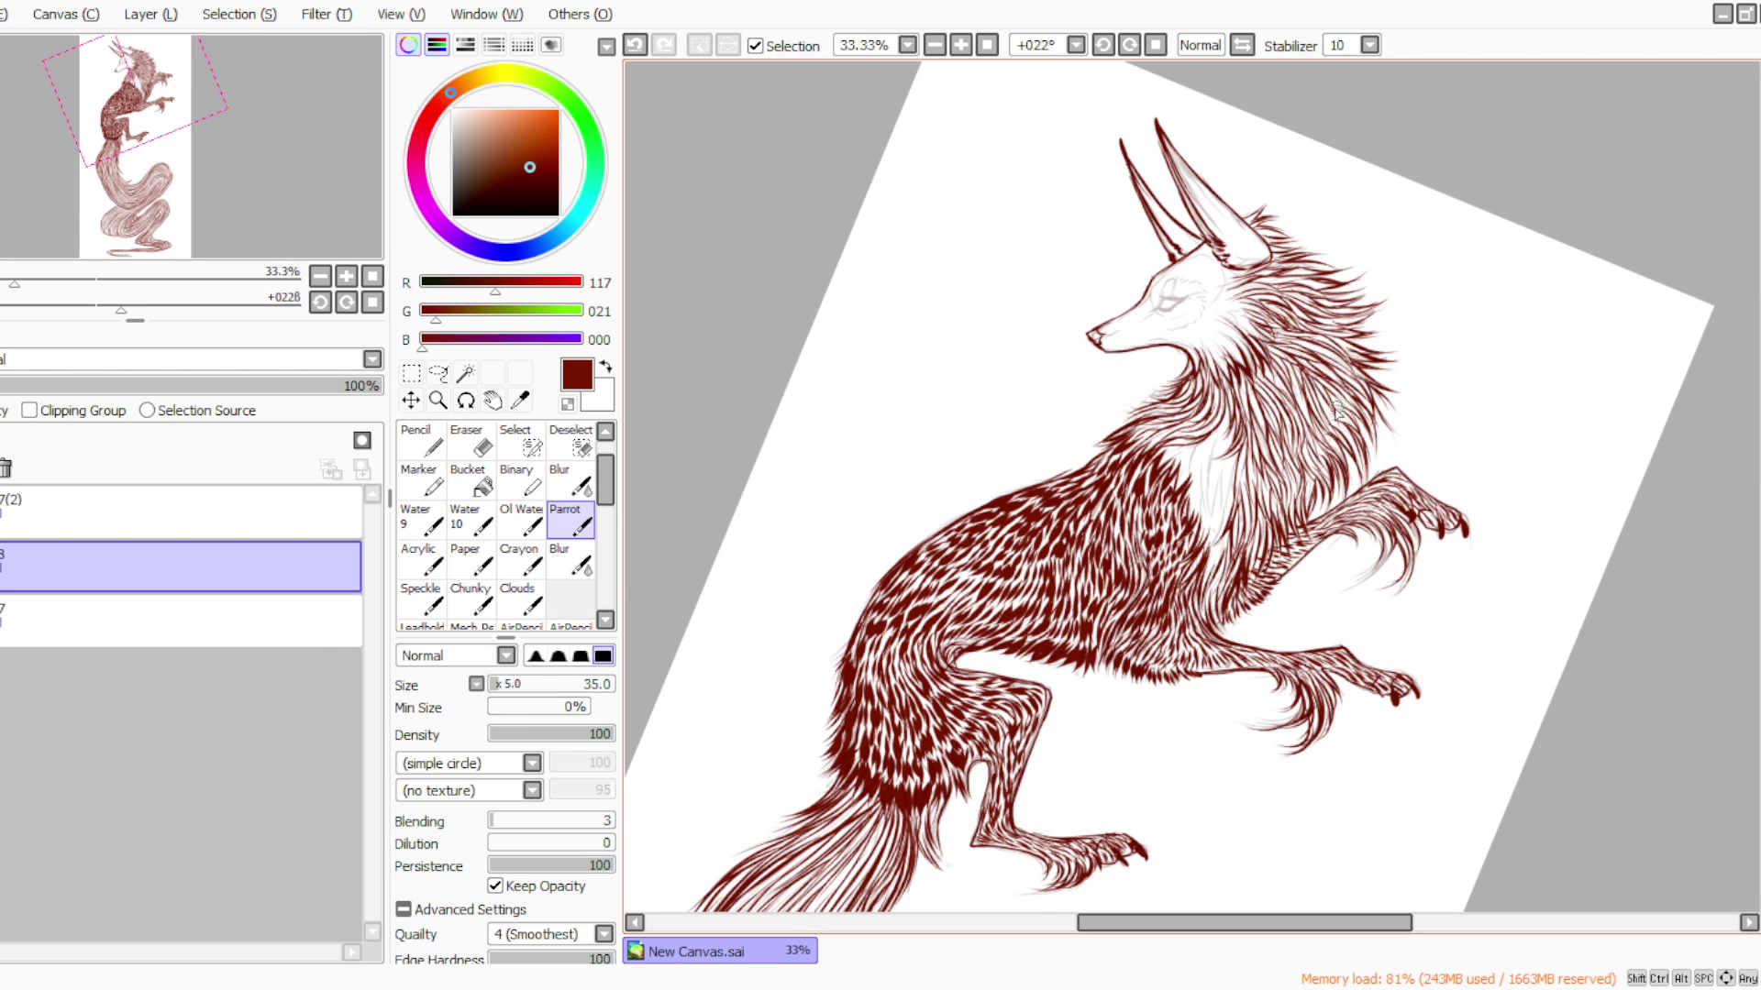
pyautogui.click(1107, 48)
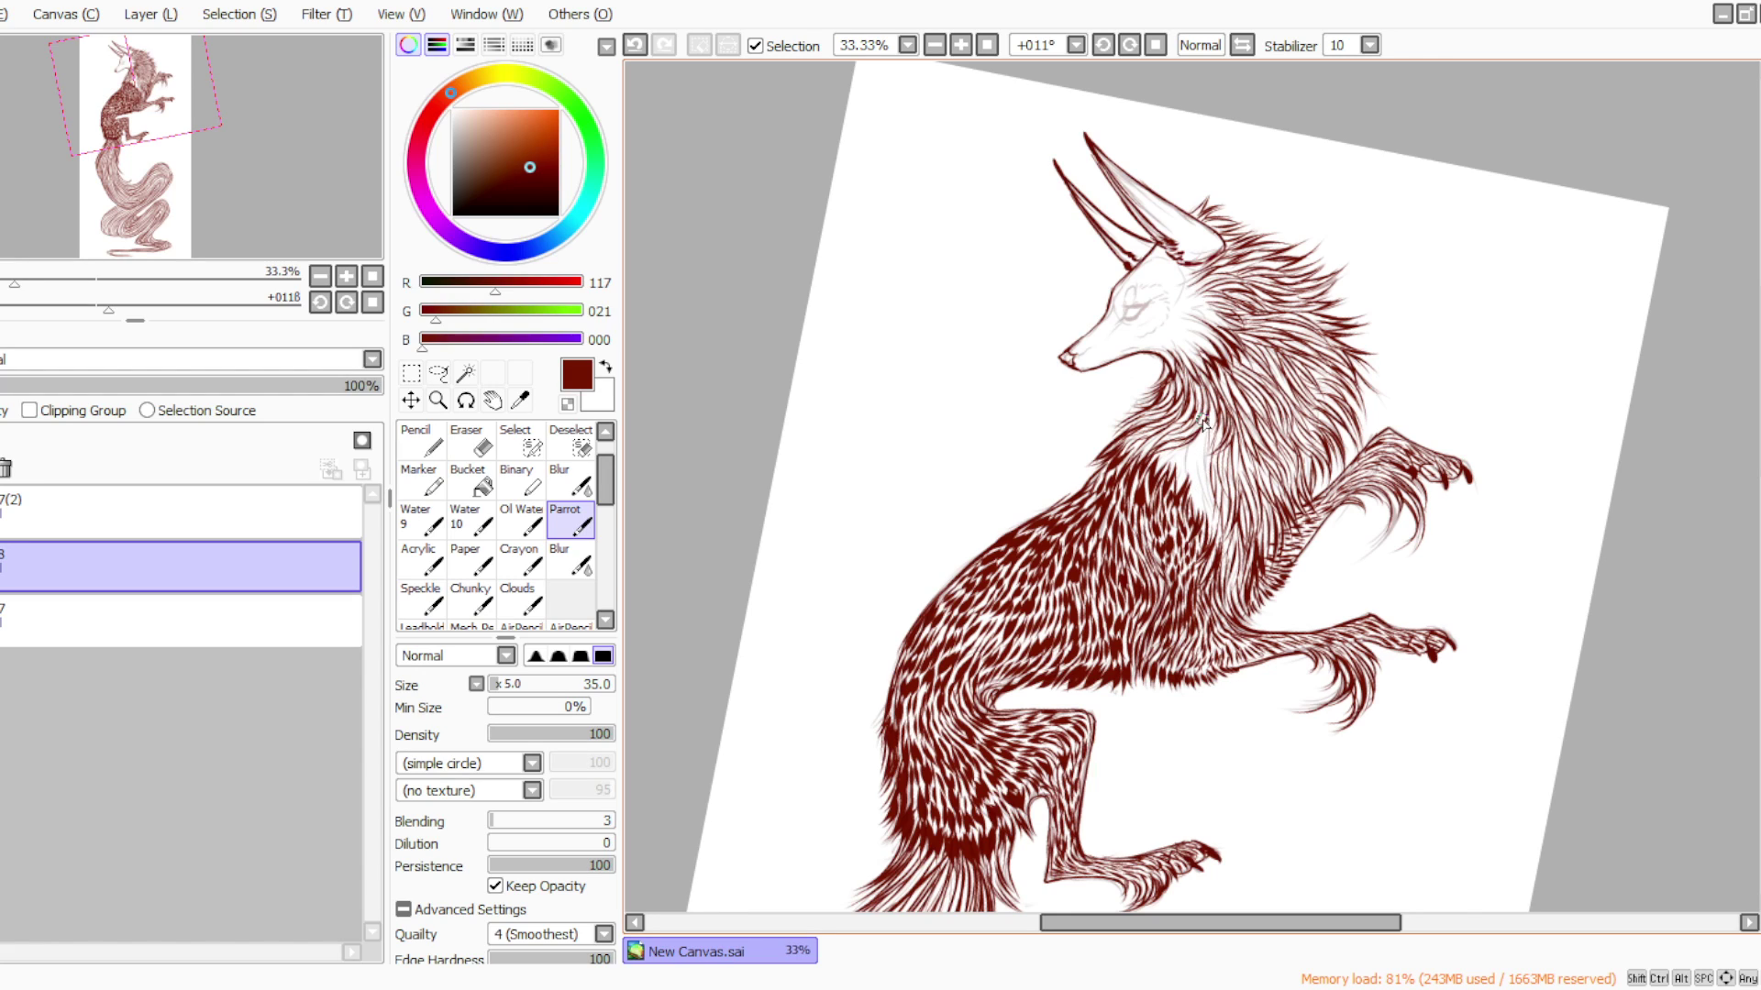
pyautogui.moveTo(1200, 451); pyautogui.dragTo(1203, 545)
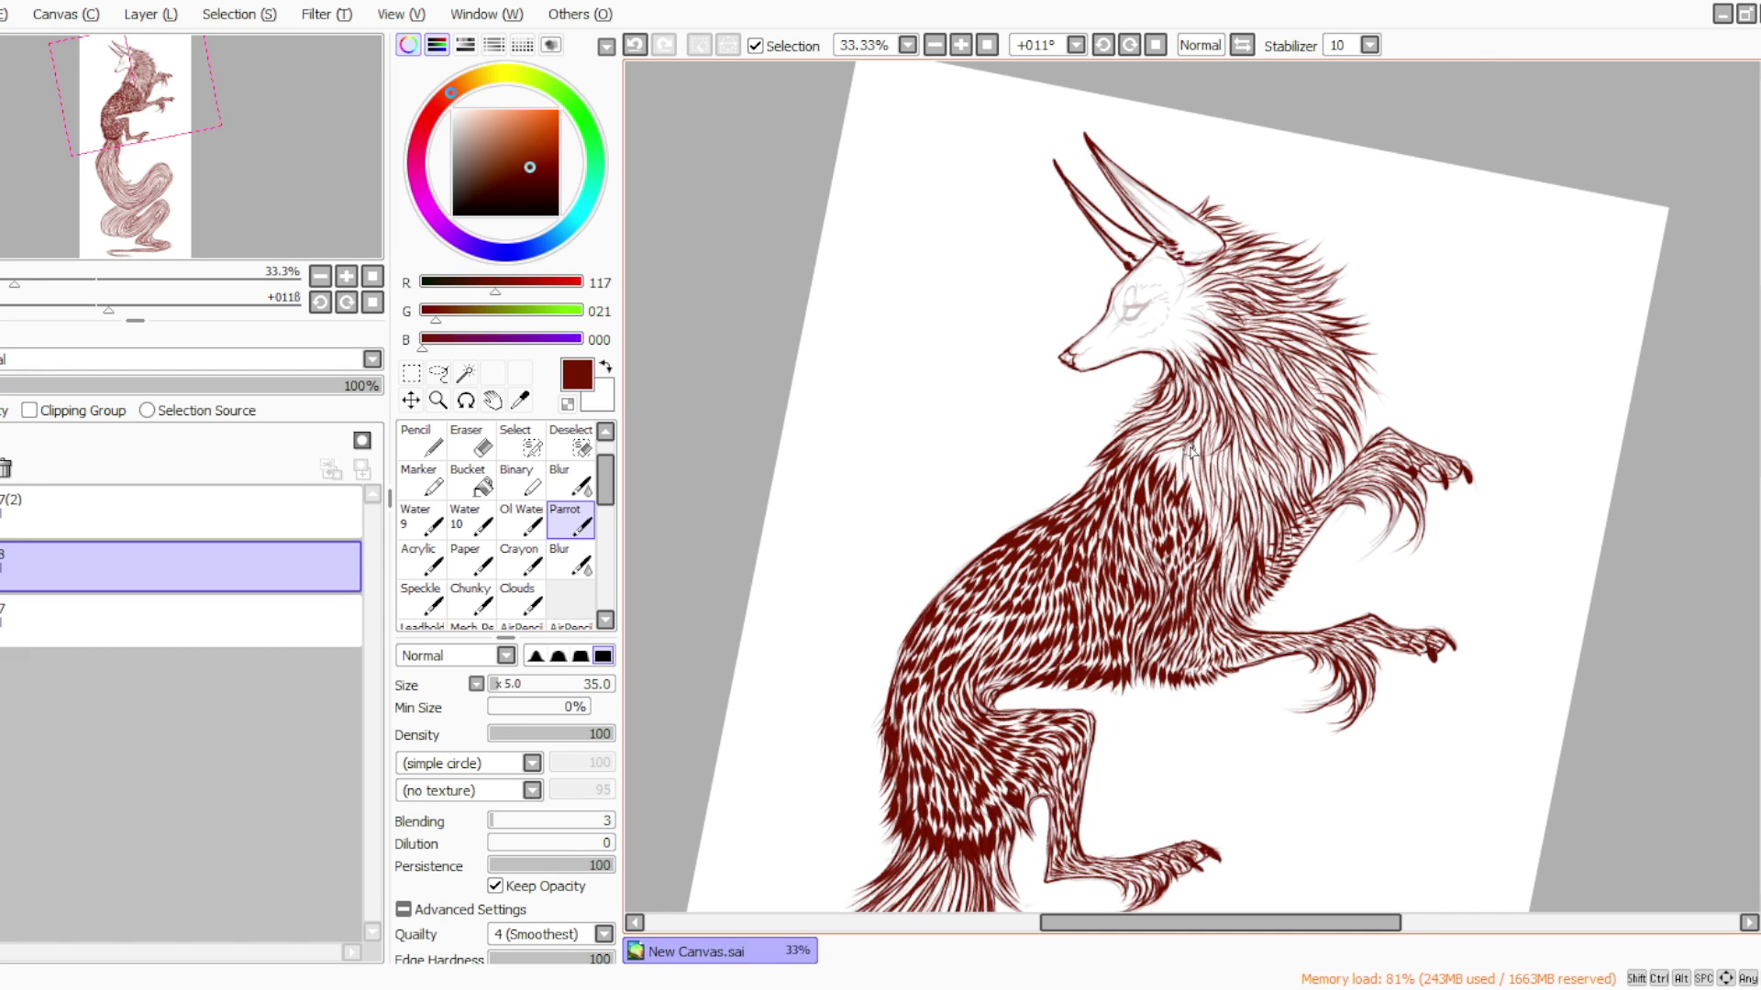
pyautogui.moveTo(1184, 445); pyautogui.dragTo(1147, 492)
# Ink the fox's eye outline and the small brow mark above it in dark red
pyautogui.click(985, 44)
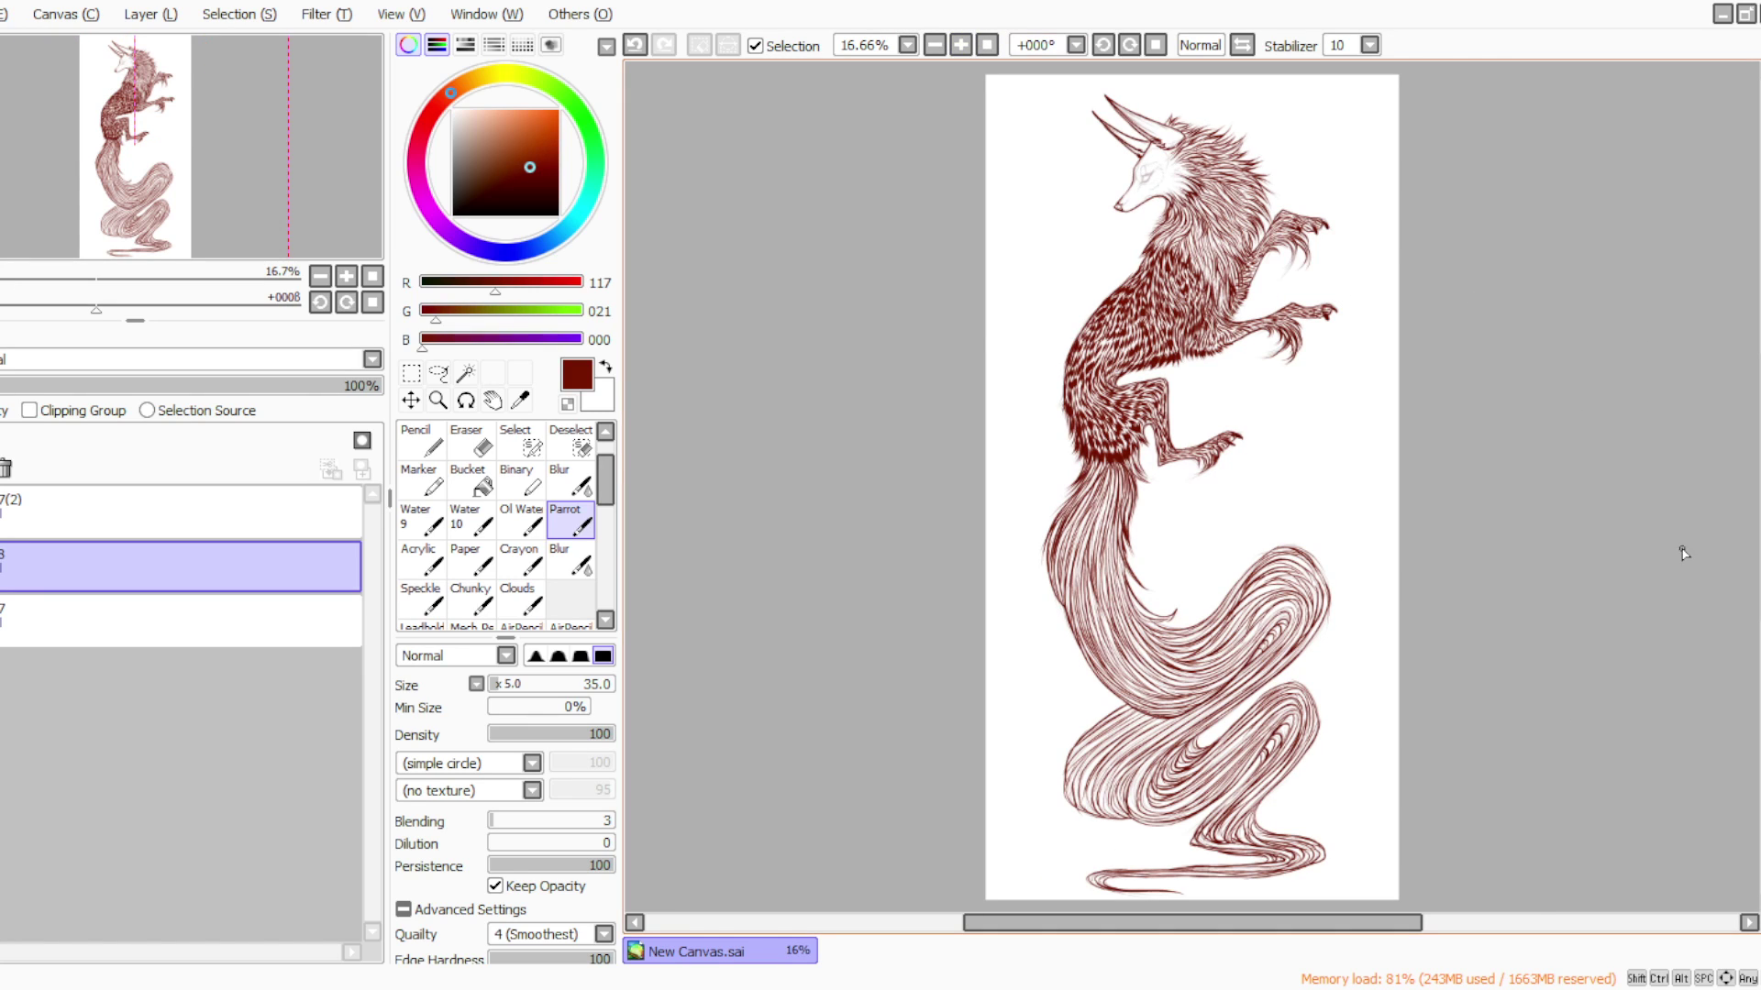
pyautogui.moveTo(1757, 431)
pyautogui.mouseDown()
pyautogui.moveTo(1757, 461)
pyautogui.moveTo(1755, 356)
pyautogui.mouseUp()
pyautogui.click(962, 45)
pyautogui.click(961, 45)
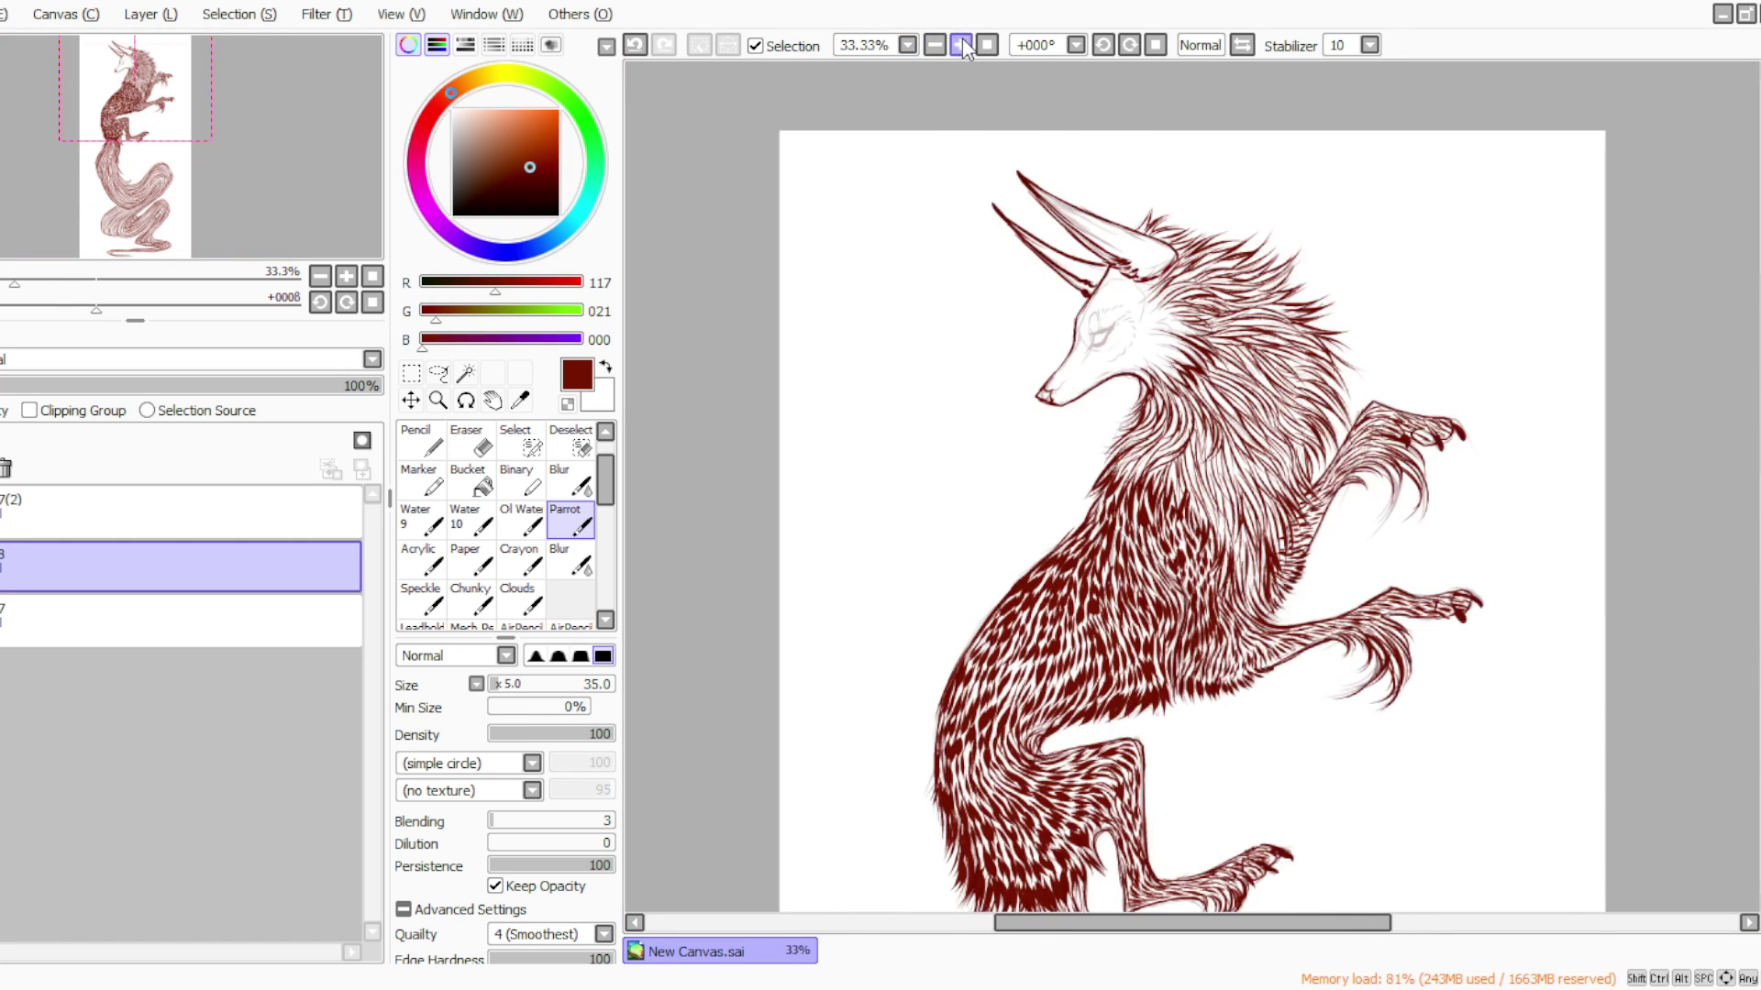
pyautogui.click(961, 45)
pyautogui.moveTo(1069, 252)
pyautogui.mouseDown()
pyautogui.moveTo(1035, 285)
pyautogui.moveTo(1043, 260)
pyautogui.mouseUp()
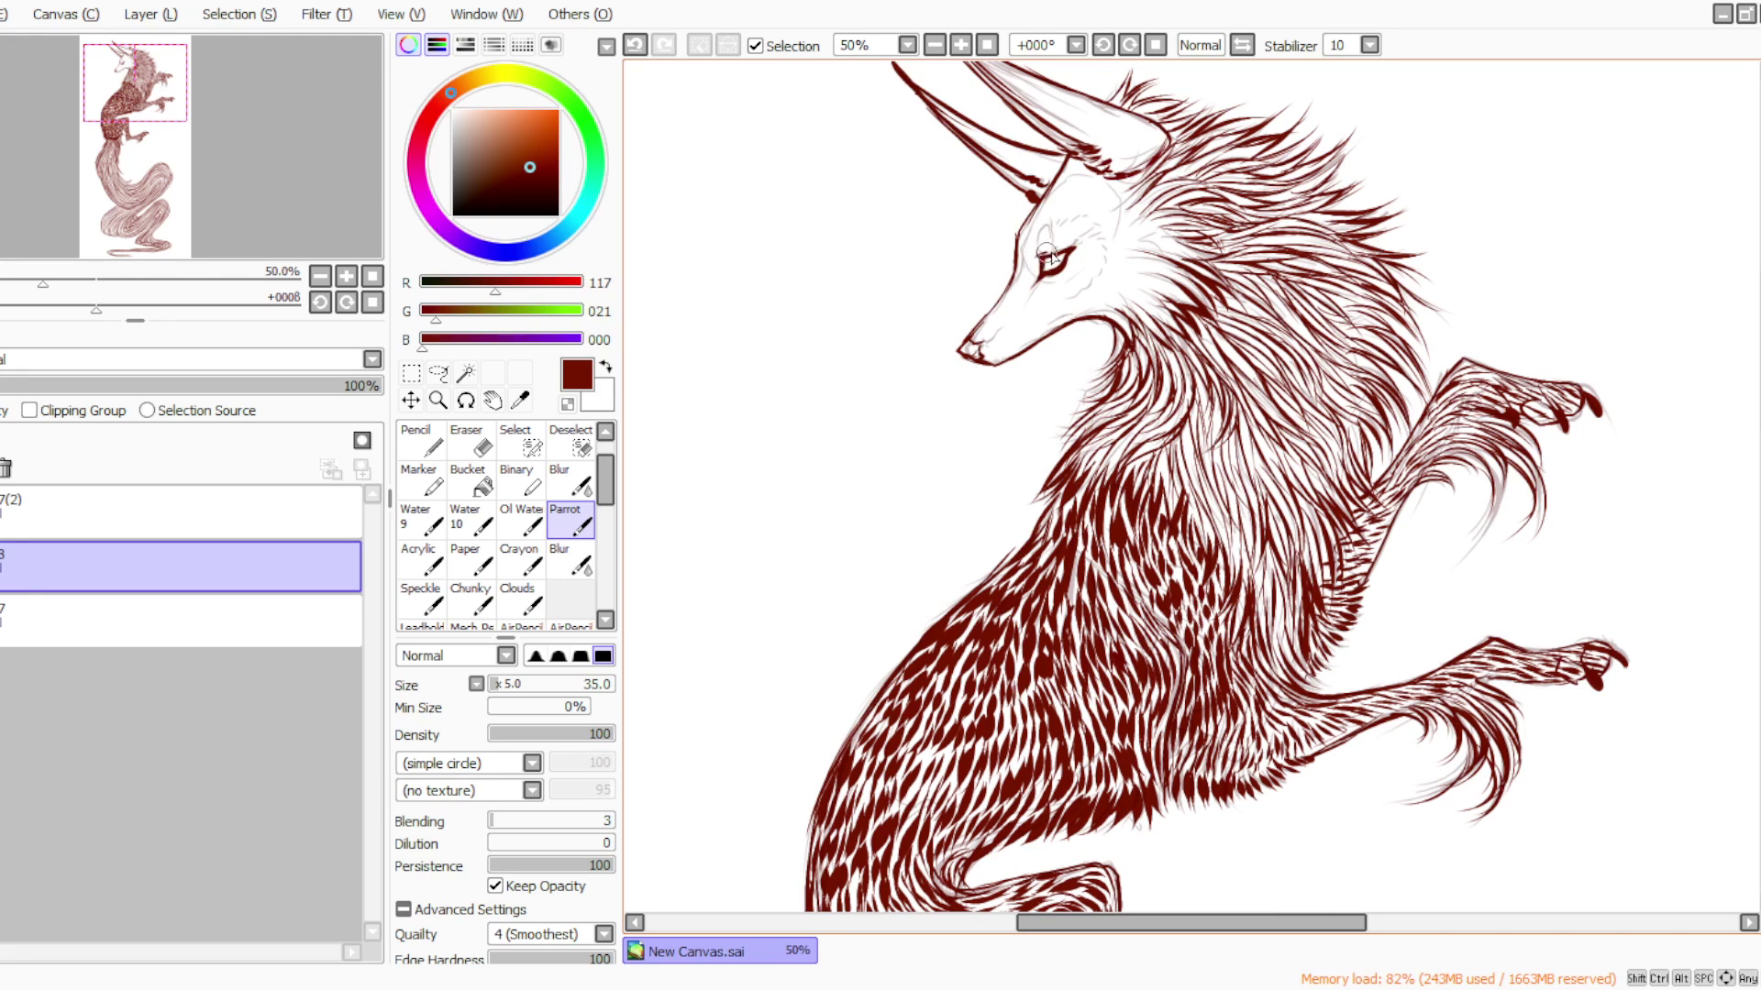
pyautogui.moveTo(1048, 224); pyautogui.dragTo(1042, 247)
# Ink a ring of short fur strokes around the eye and small strokes along the upper muzzle
pyautogui.hotkey('alt', 'Tab')
pyautogui.scroll(3, 1623, 289)
pyautogui.scroll(1, 1690, 240)
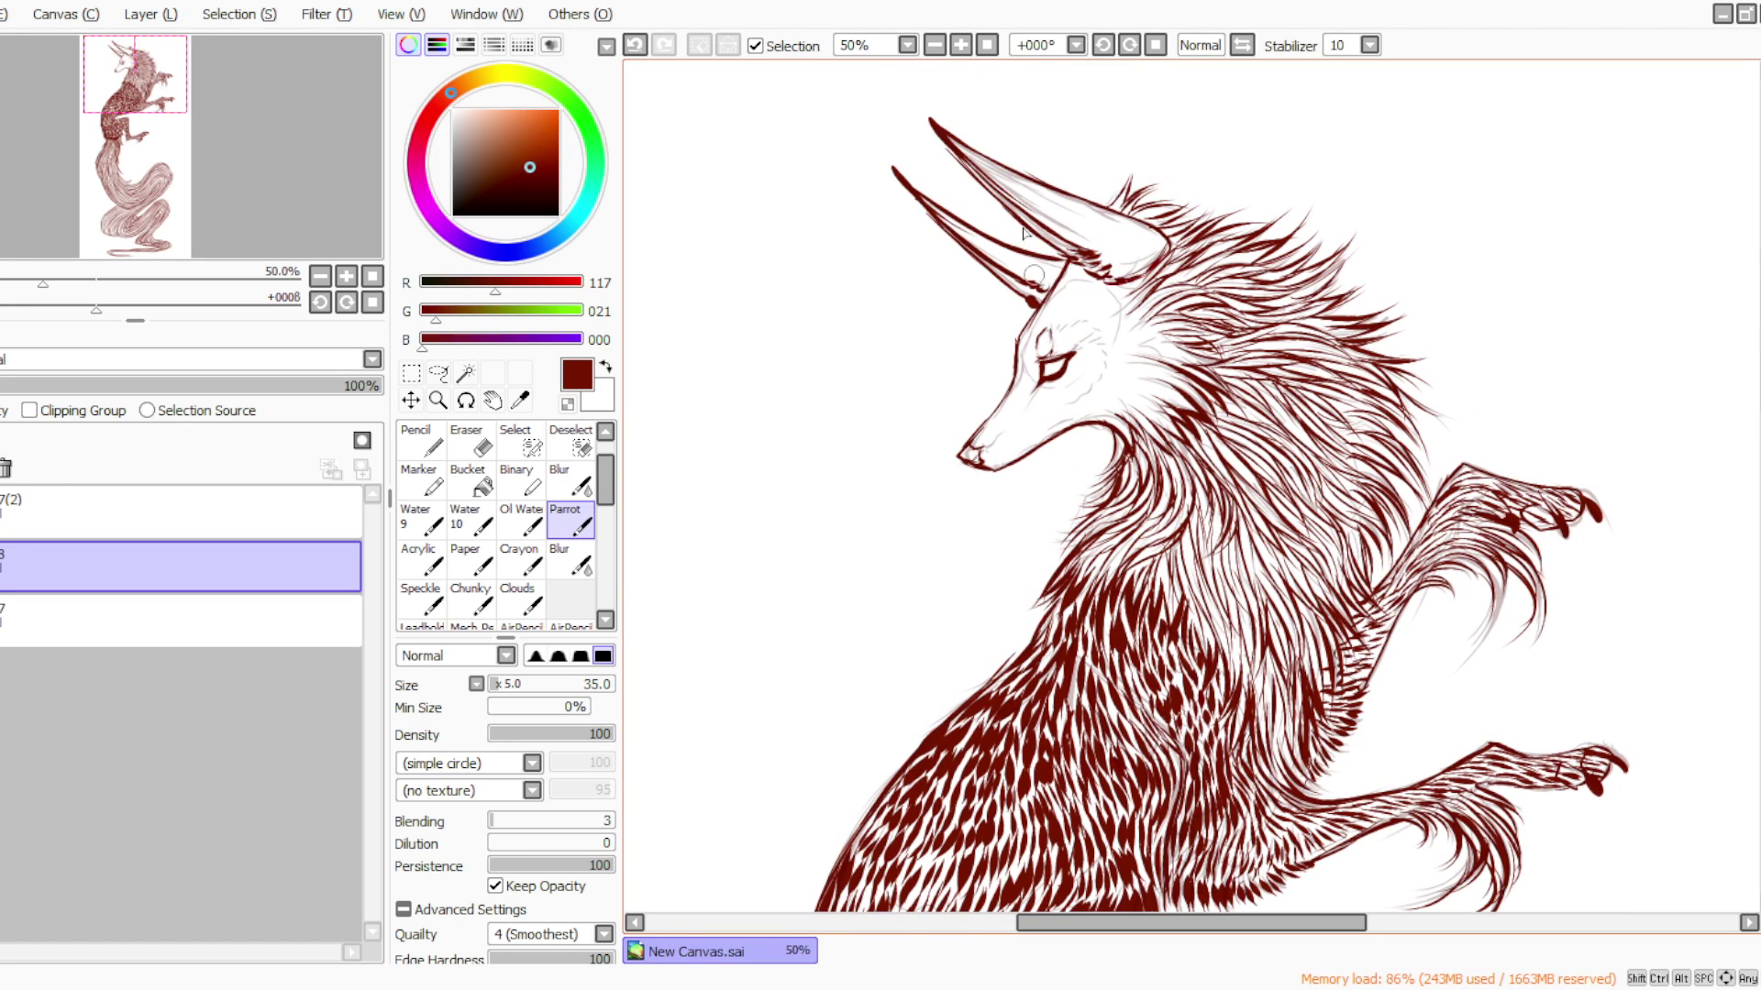
pyautogui.click(1103, 44)
pyautogui.click(1103, 44)
pyautogui.moveTo(1028, 413)
pyautogui.mouseDown()
pyautogui.moveTo(1052, 475)
pyautogui.moveTo(1020, 520)
pyautogui.moveTo(1008, 510)
pyautogui.mouseUp()
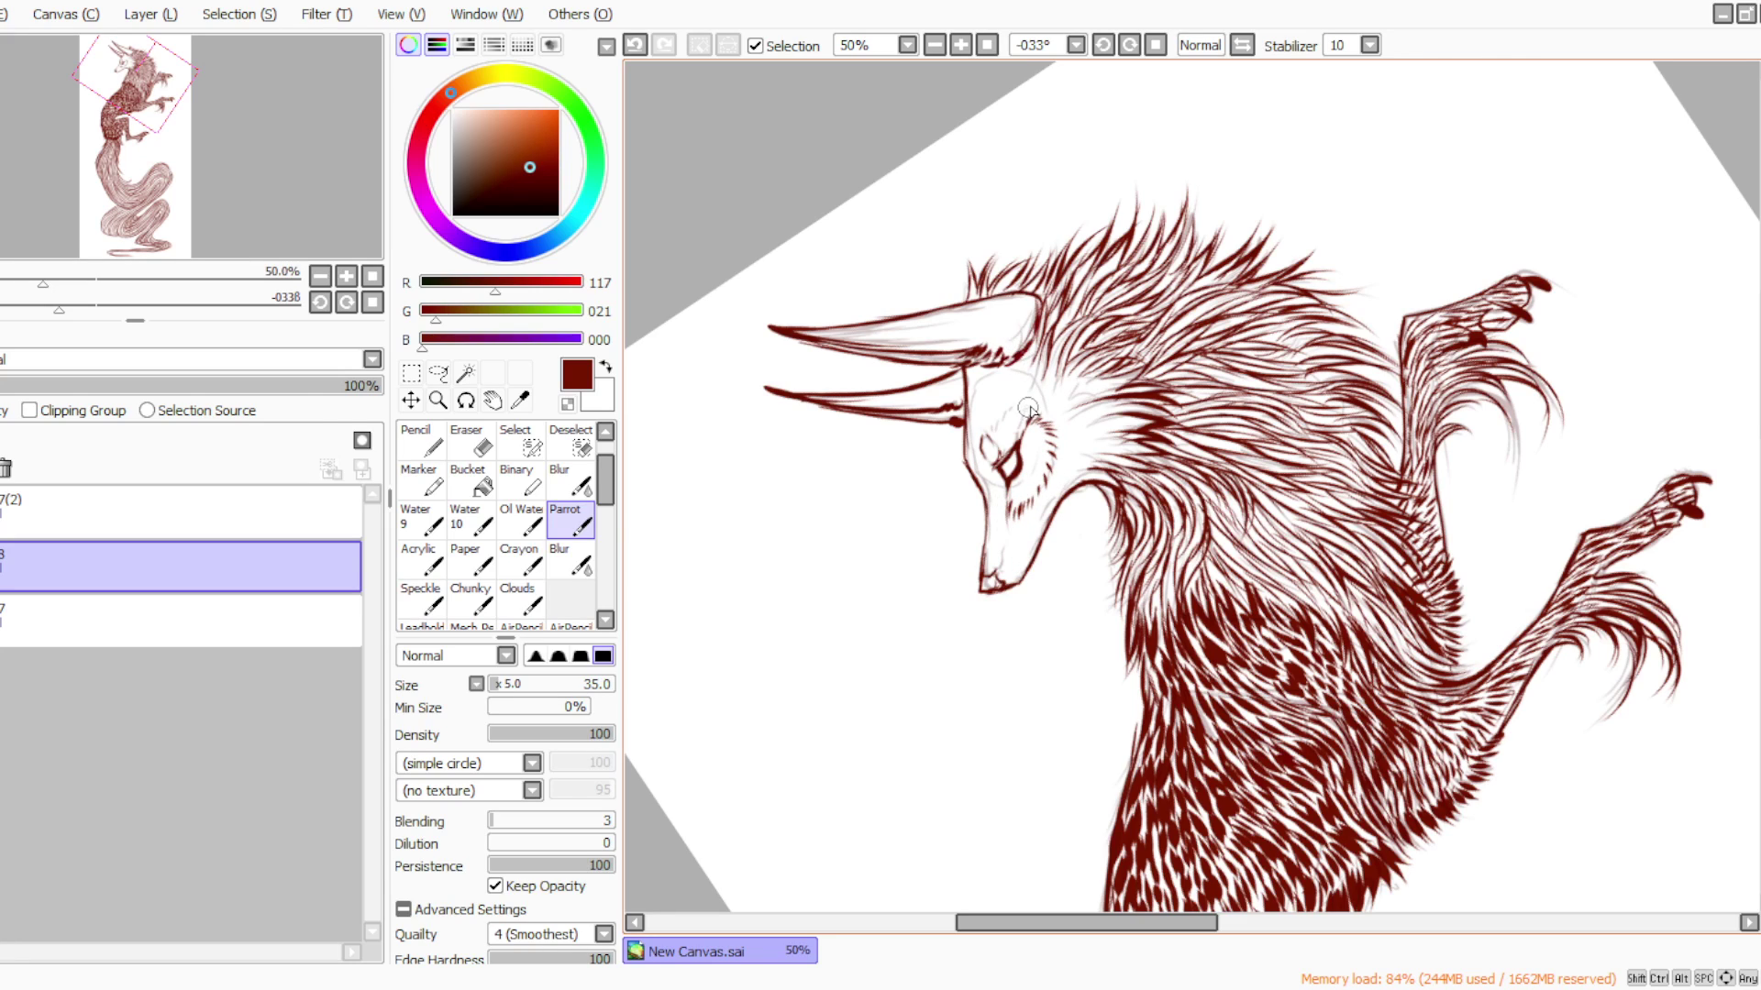
pyautogui.moveTo(1018, 410)
pyautogui.mouseDown()
pyautogui.moveTo(963, 460)
pyautogui.moveTo(988, 465)
pyautogui.moveTo(993, 498)
pyautogui.mouseUp()
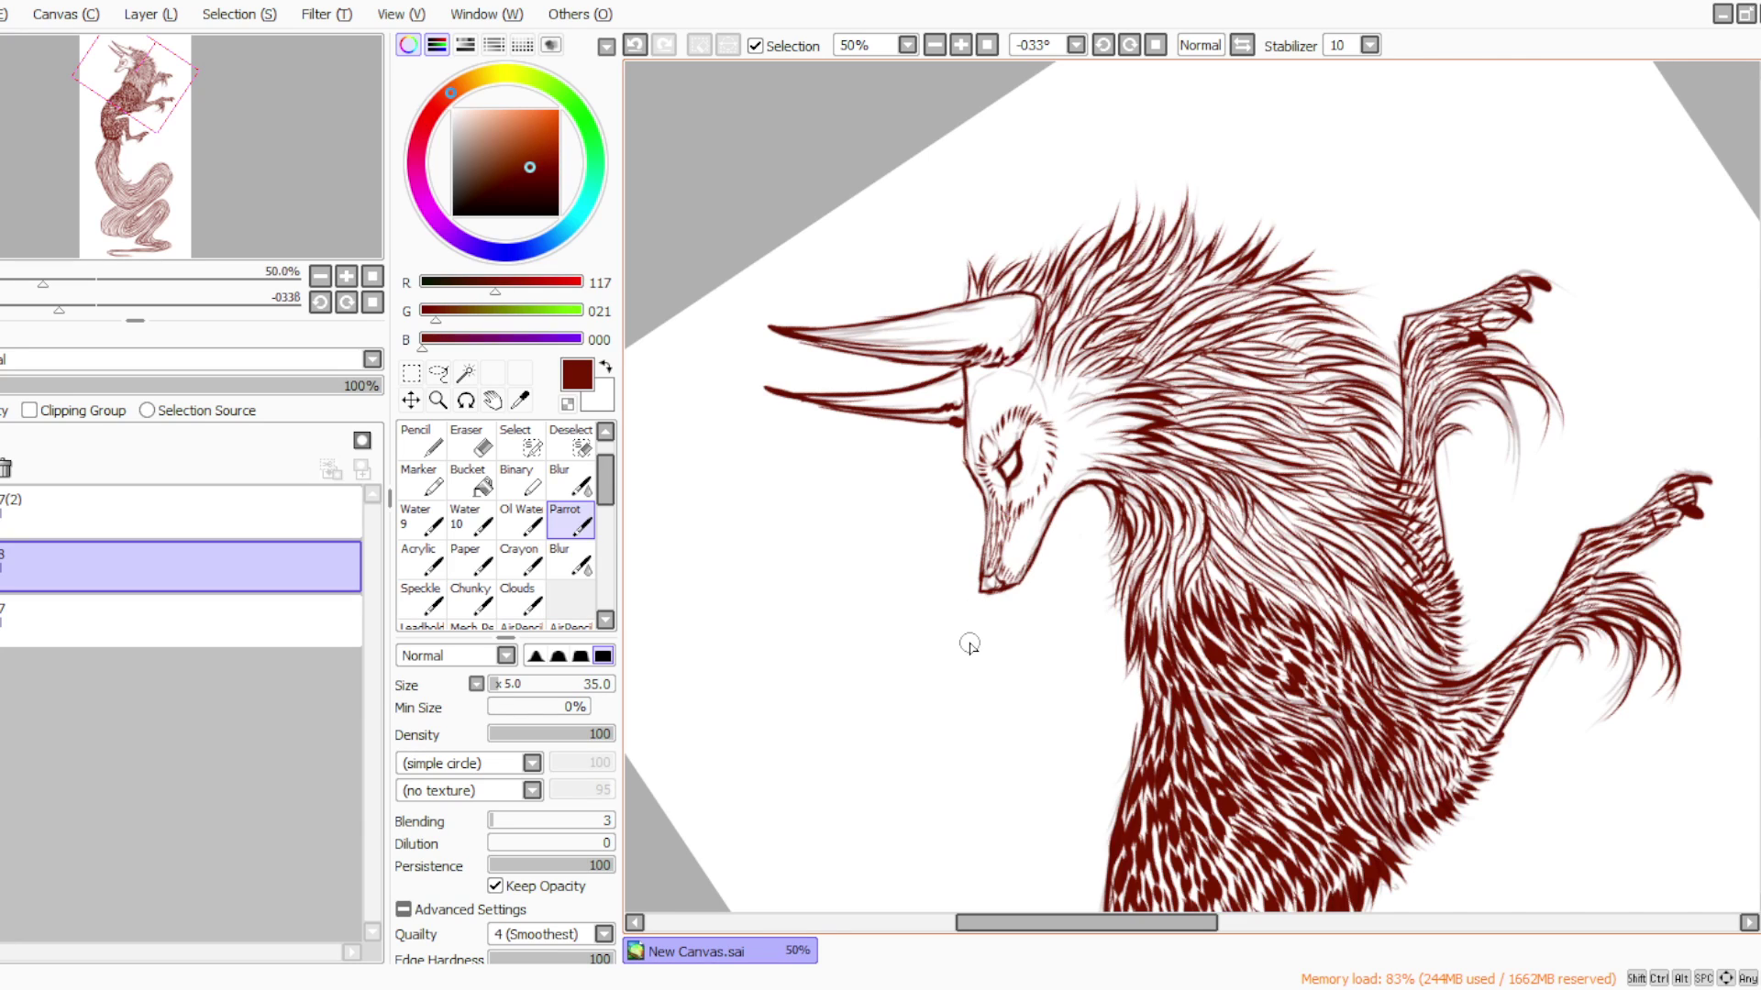
# Ink short fur strokes between the eye and the outer edge of the forehead
pyautogui.click(1104, 45)
pyautogui.click(1104, 45)
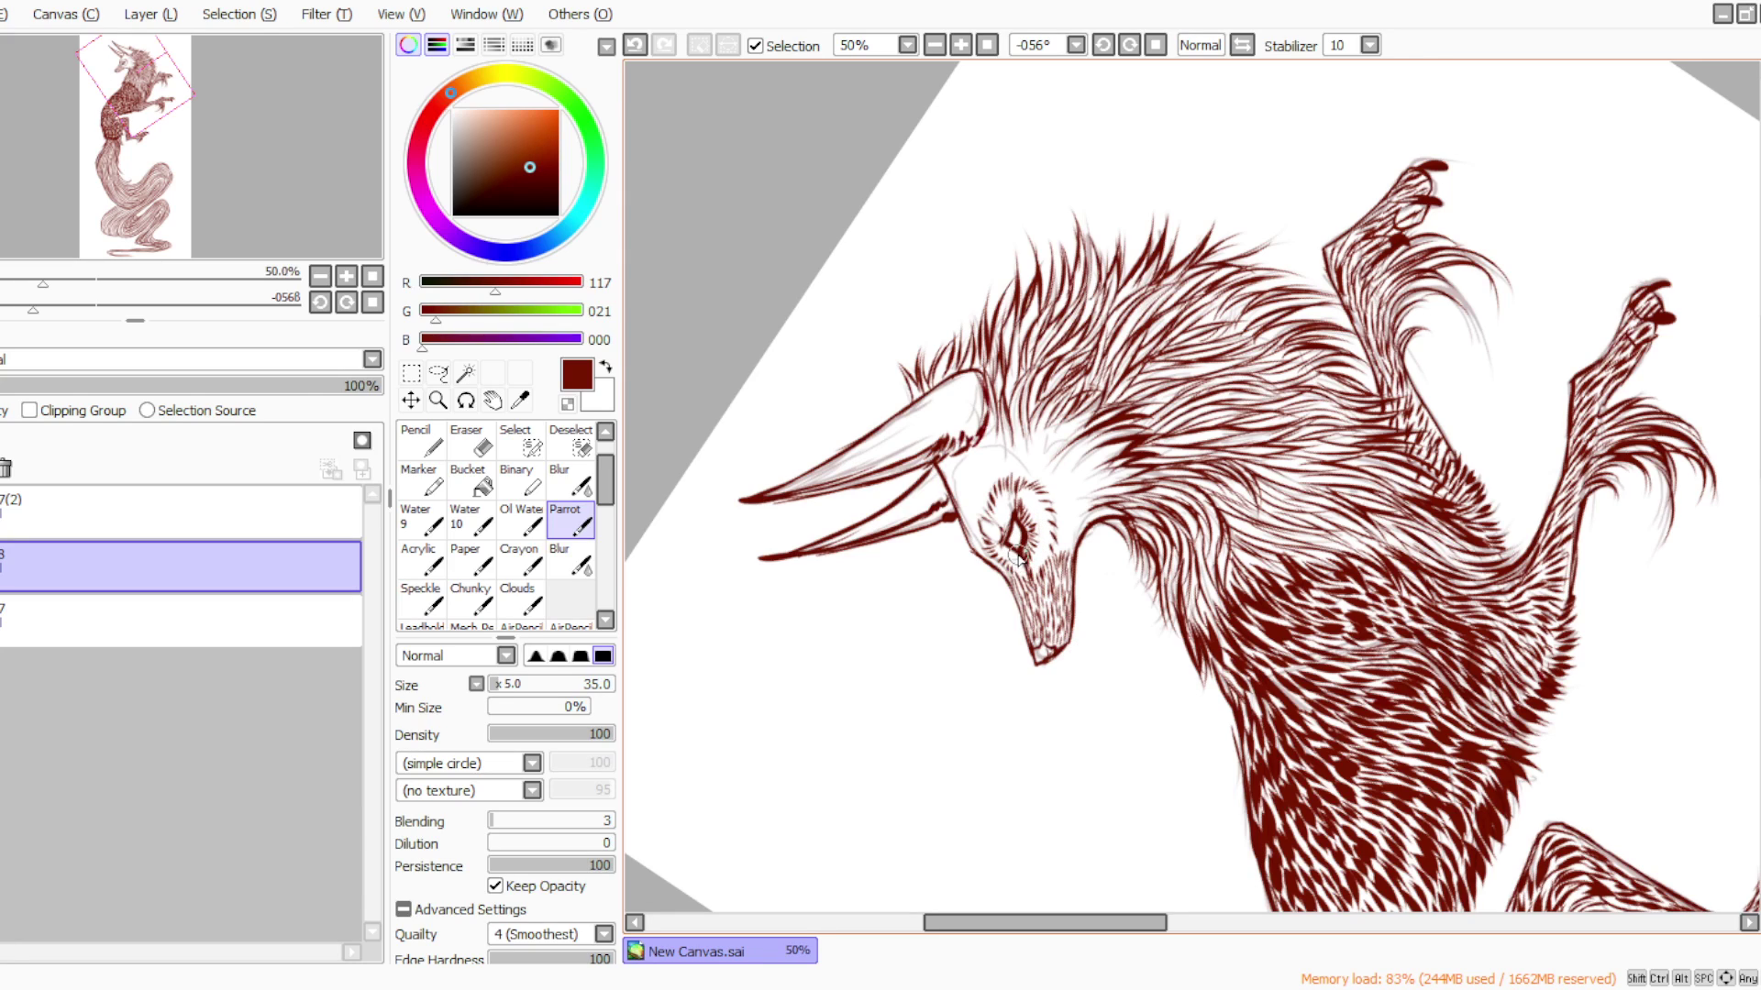
pyautogui.moveTo(1015, 566); pyautogui.dragTo(1004, 558)
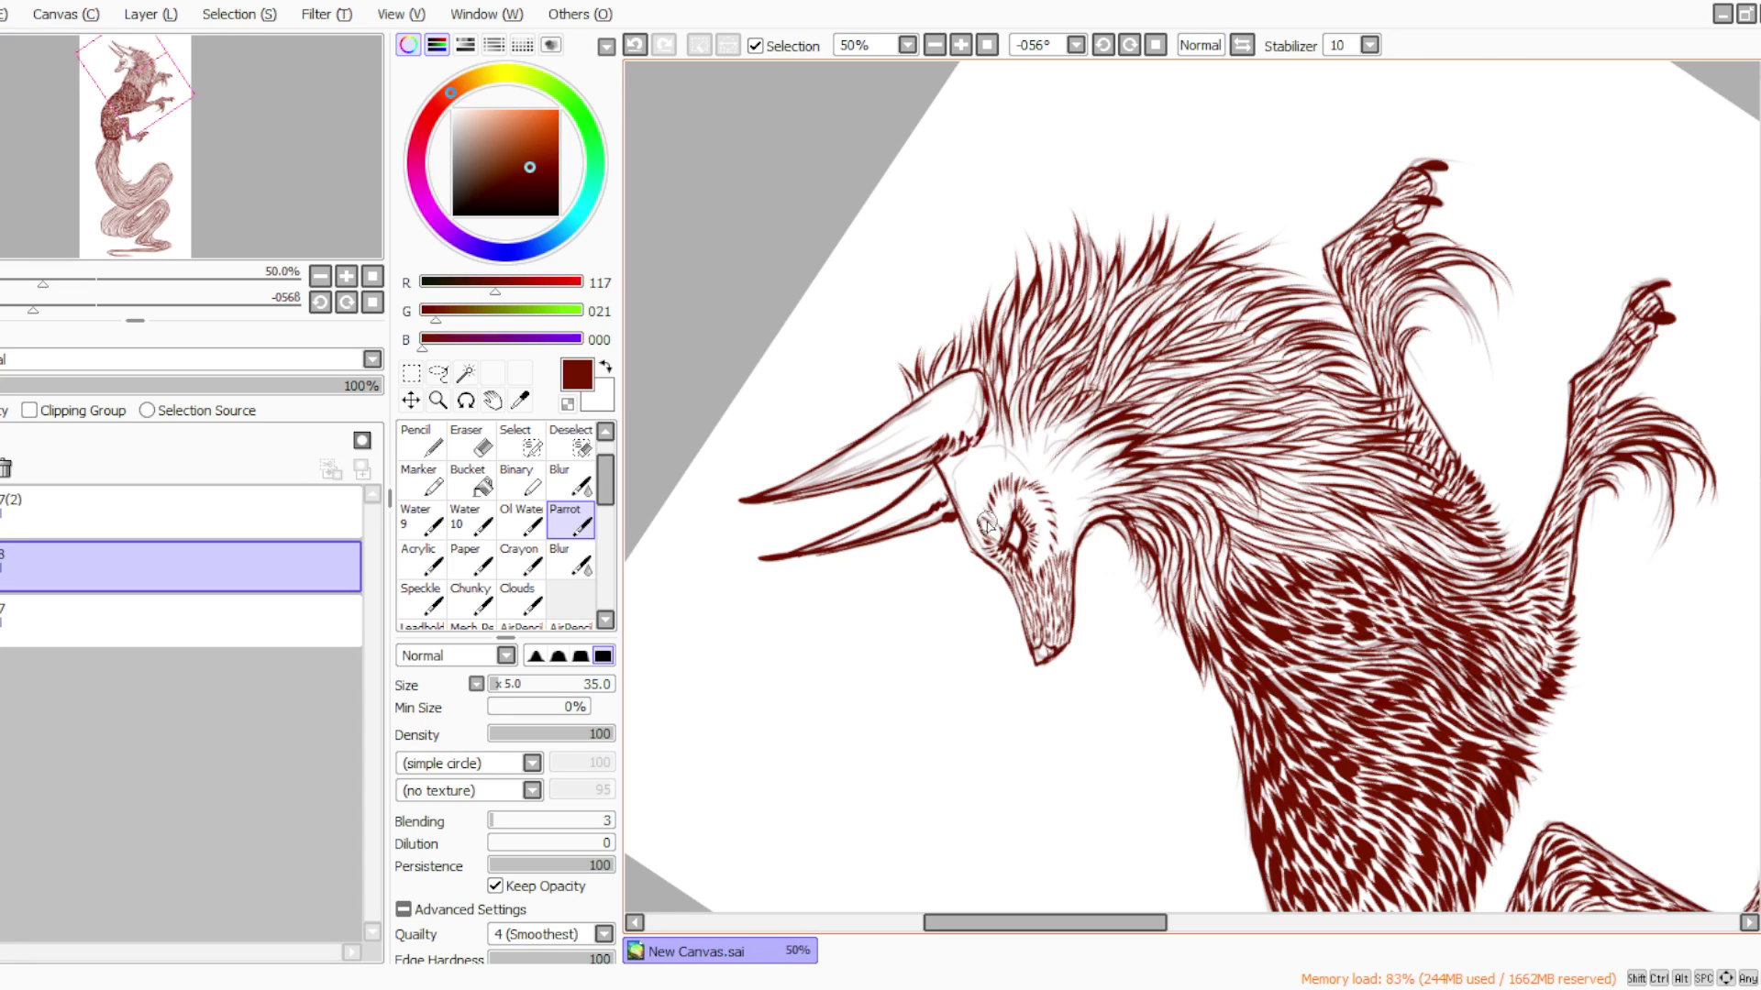